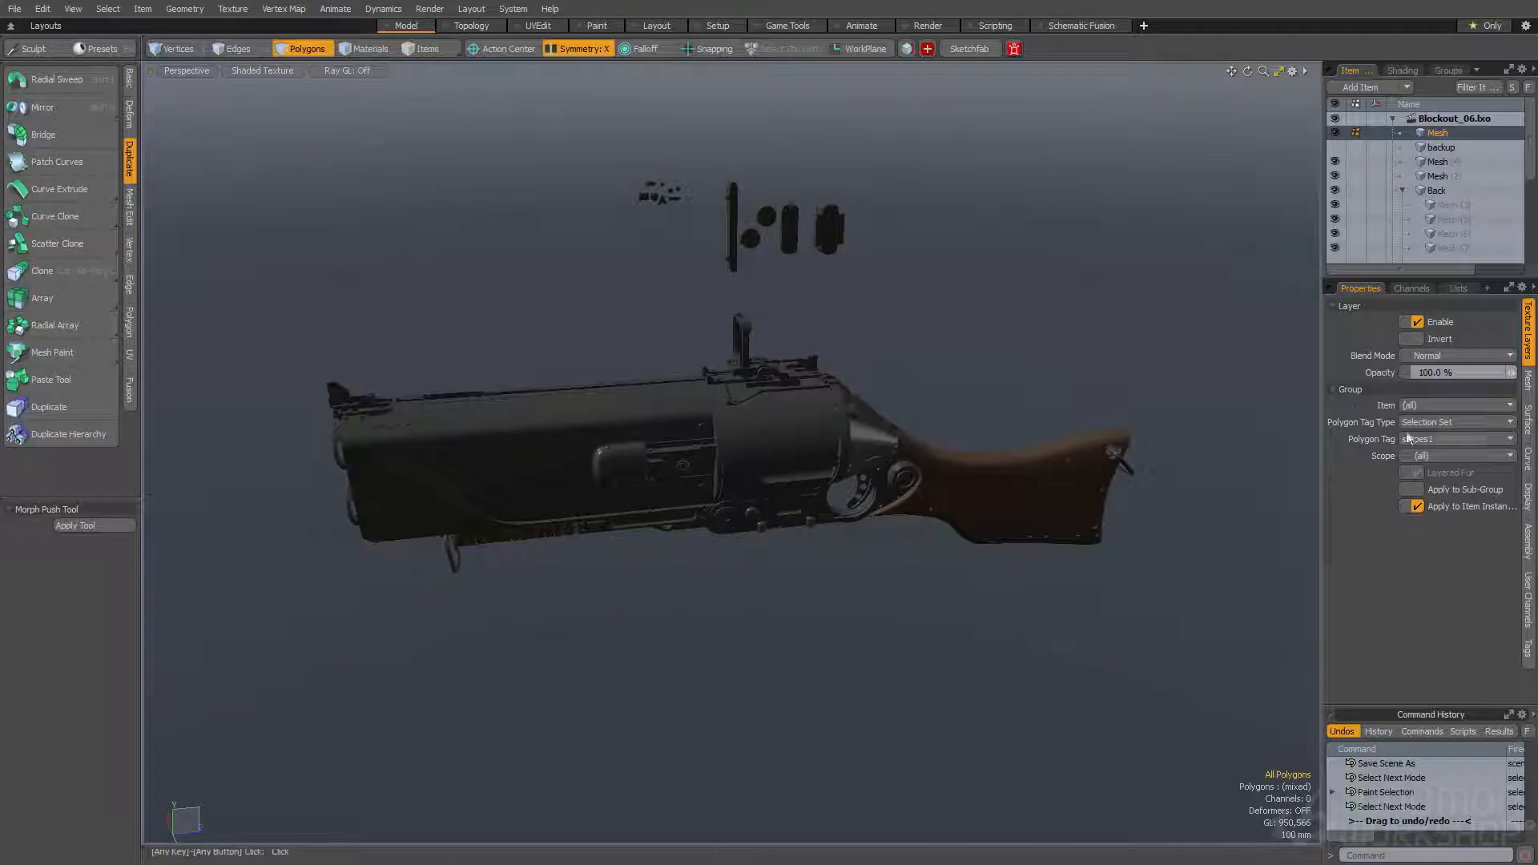
# - Set the Render option of the selected Mesh item to No so it is excluded from renders
pyautogui.click(1527, 420)
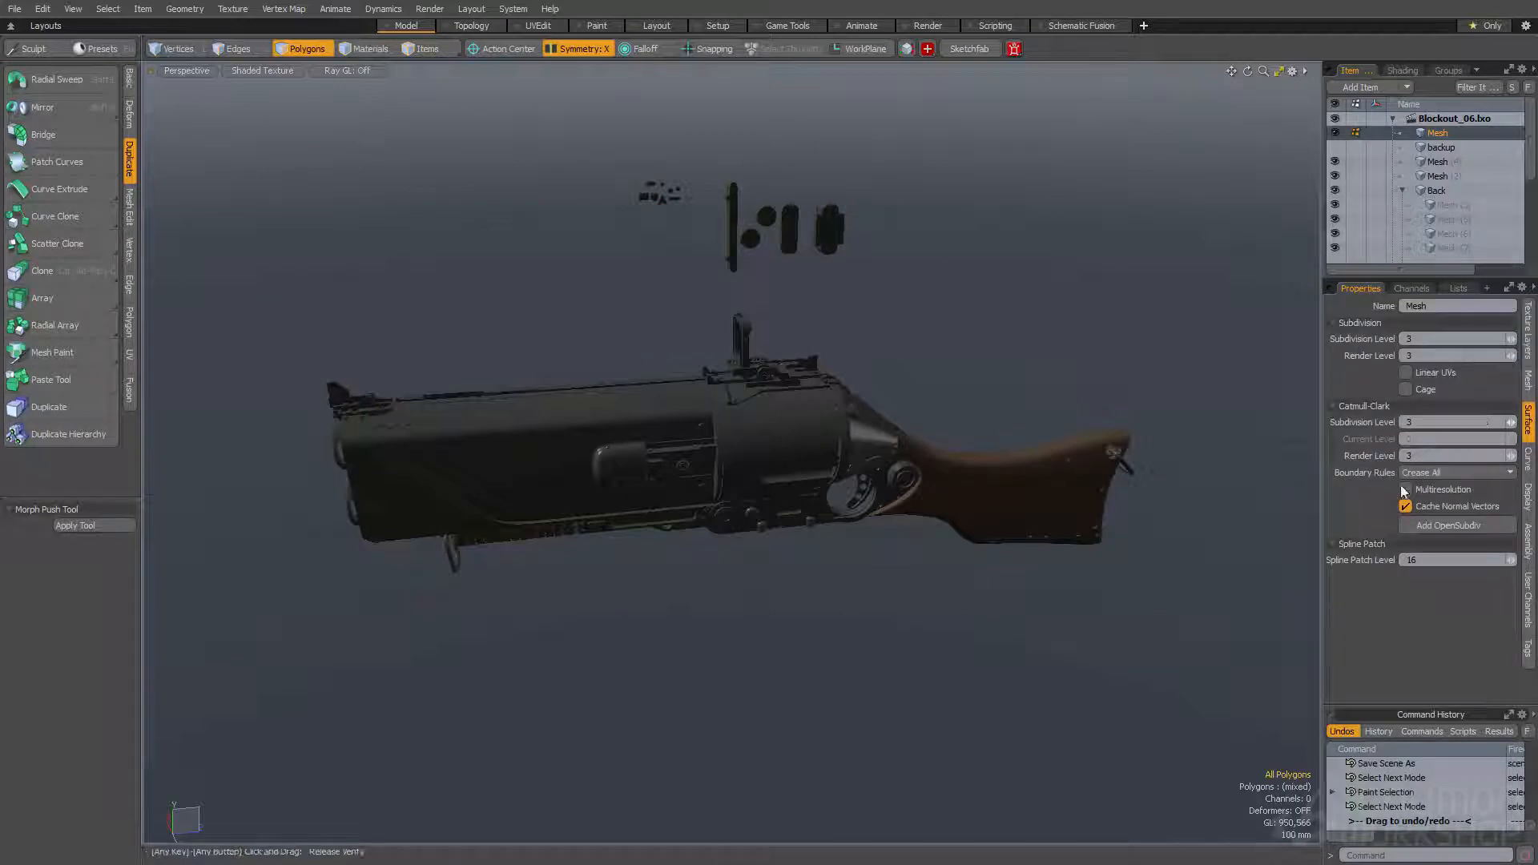
pyautogui.click(1528, 378)
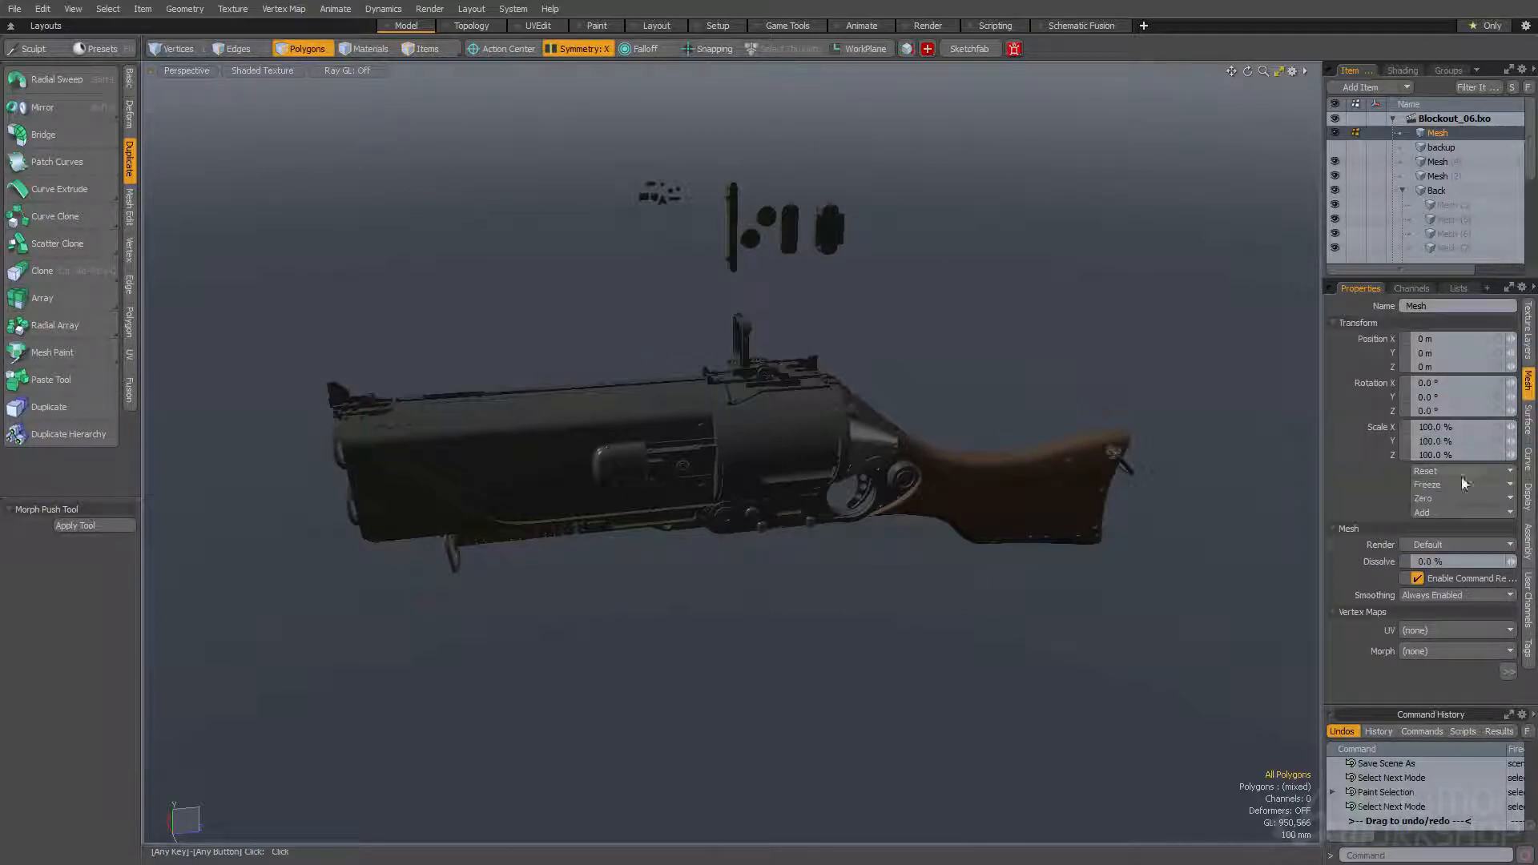
pyautogui.click(1434, 574)
pyautogui.keyDown('alt'); pyautogui.moveTo(941, 256); pyautogui.dragTo(1137, 241); pyautogui.keyUp('alt')
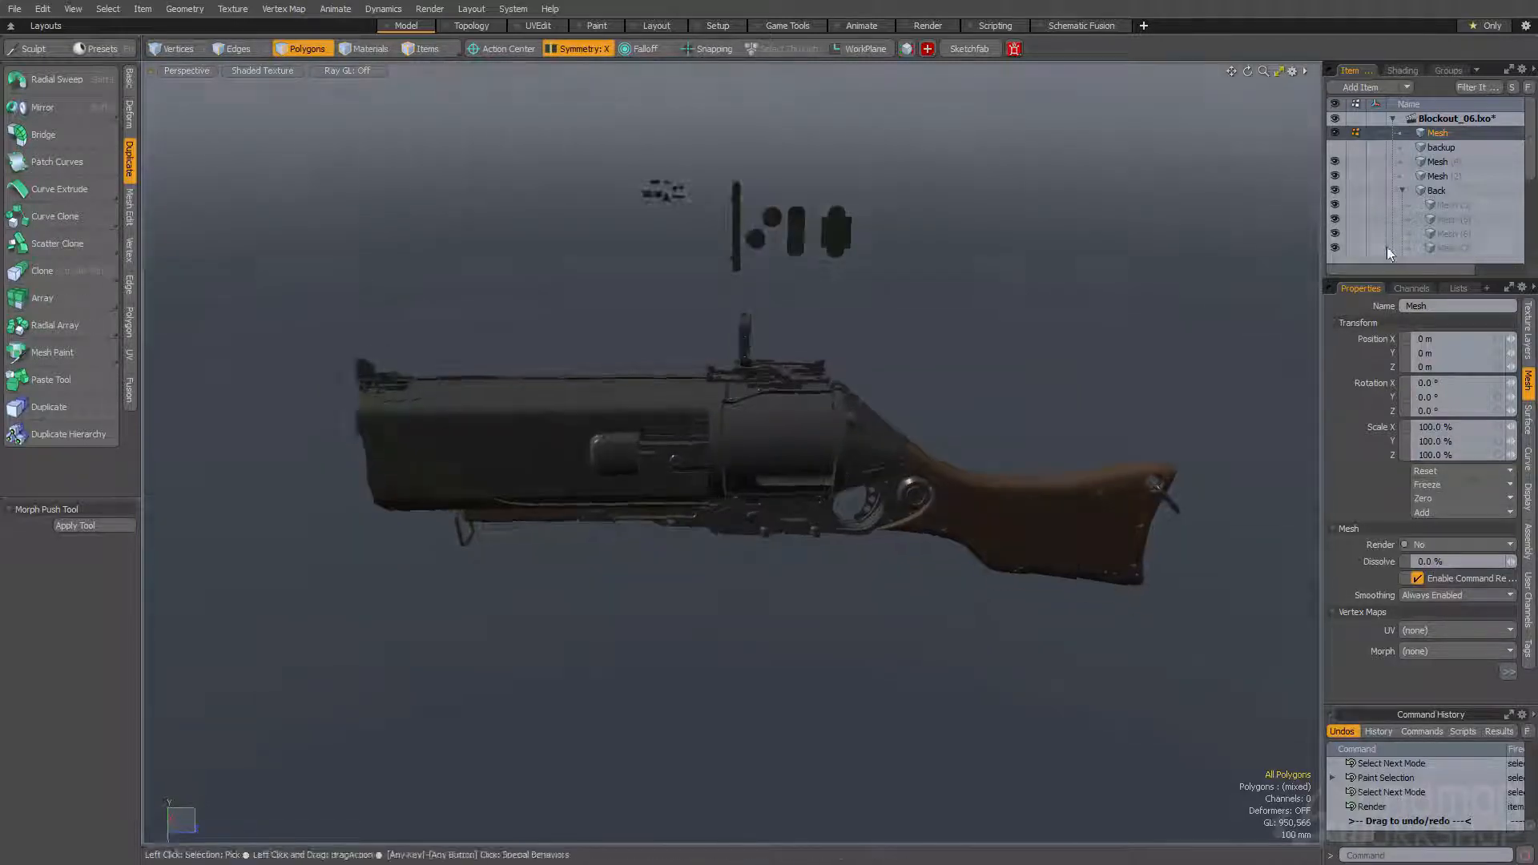
pyautogui.keyDown('alt'); pyautogui.moveTo(889, 281); pyautogui.dragTo(819, 317); pyautogui.keyUp('alt')
pyautogui.scroll(3, 825, 352)
pyautogui.moveTo(833, 400)
pyautogui.keyDown('alt'); pyautogui.mouseDown()
pyautogui.moveTo(878, 443)
pyautogui.moveTo(895, 439)
pyautogui.moveTo(852, 463)
pyautogui.mouseUp(); pyautogui.keyUp('alt')
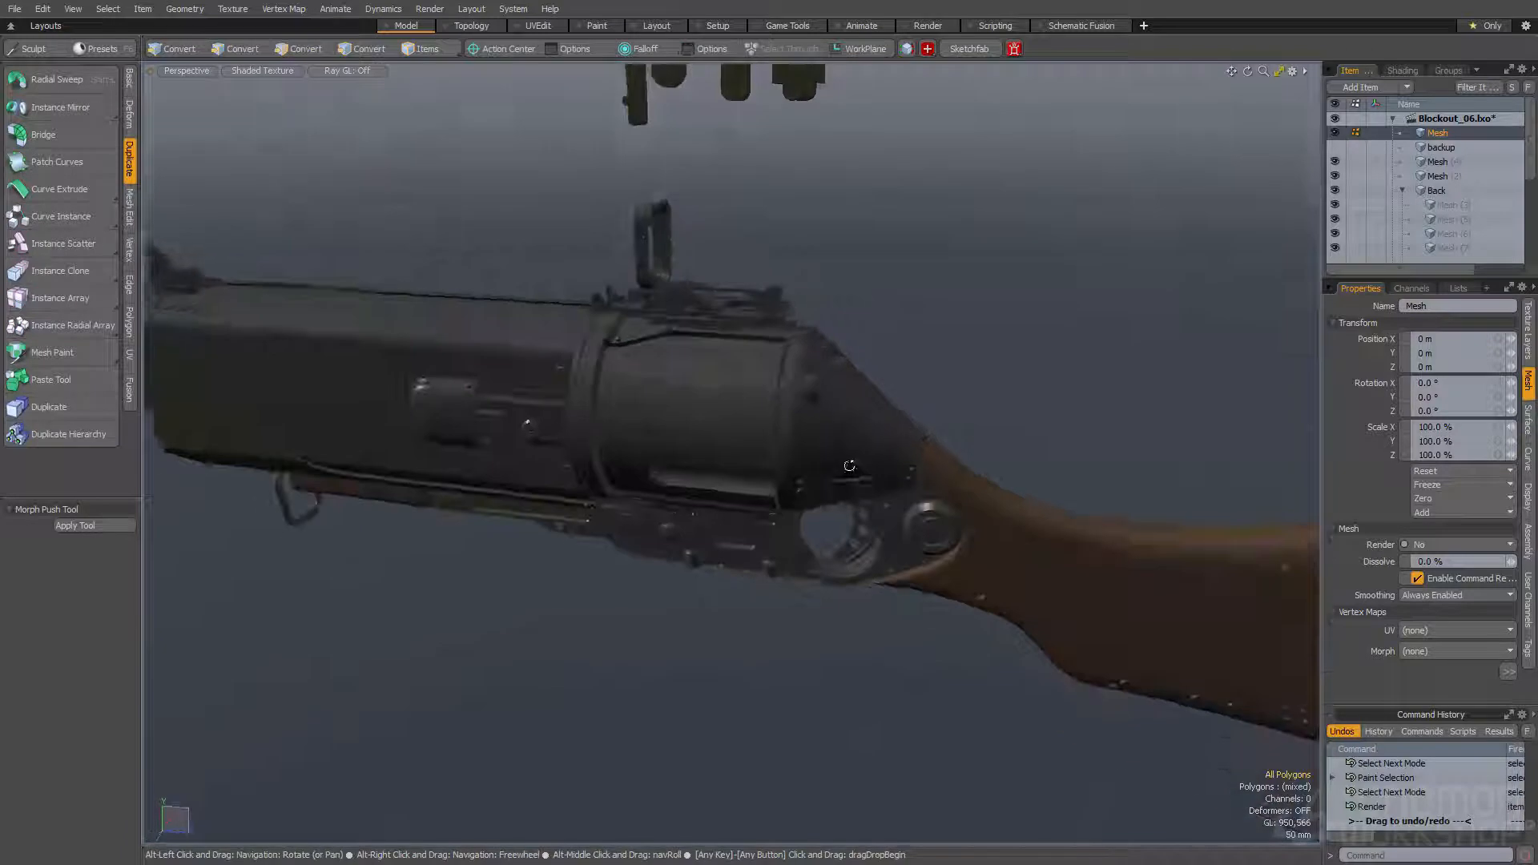
# - Set the antialiasing filter in the Render item's settings to Catmull-Rom
pyautogui.click(1401, 70)
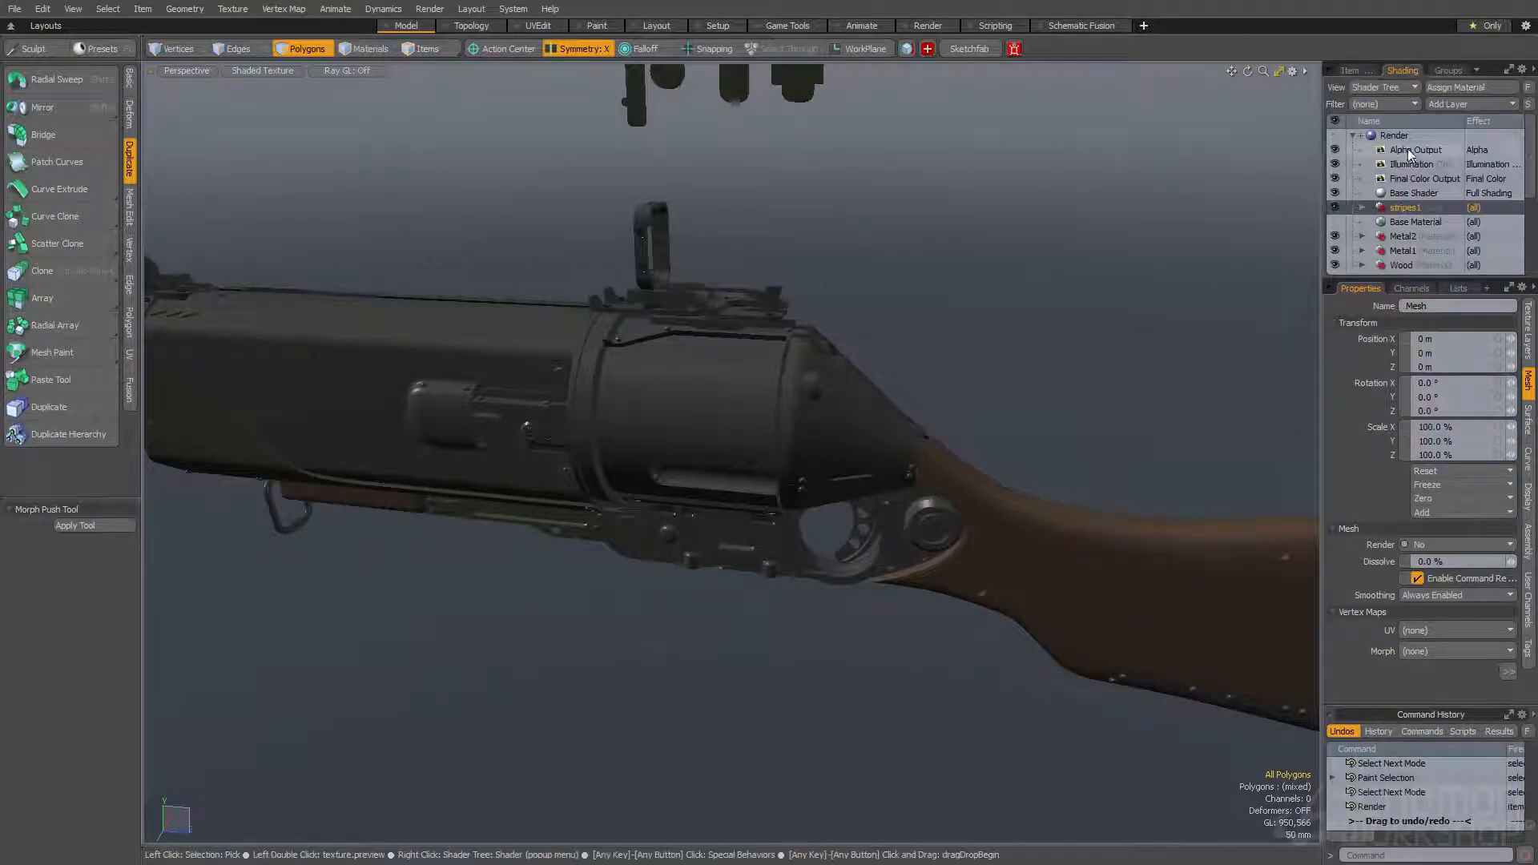
pyautogui.click(1400, 140)
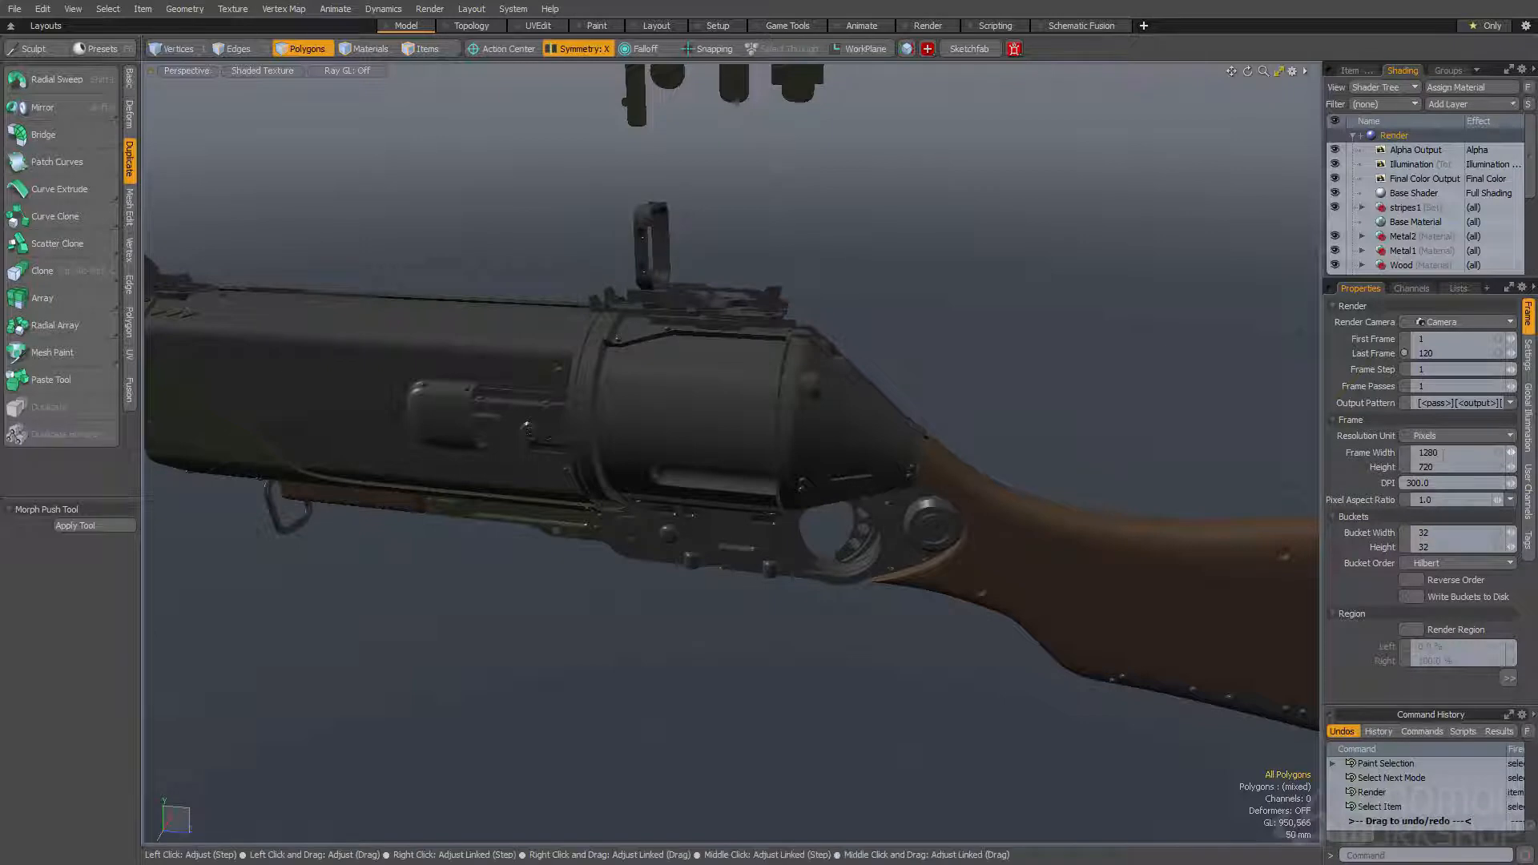
pyautogui.click(1531, 356)
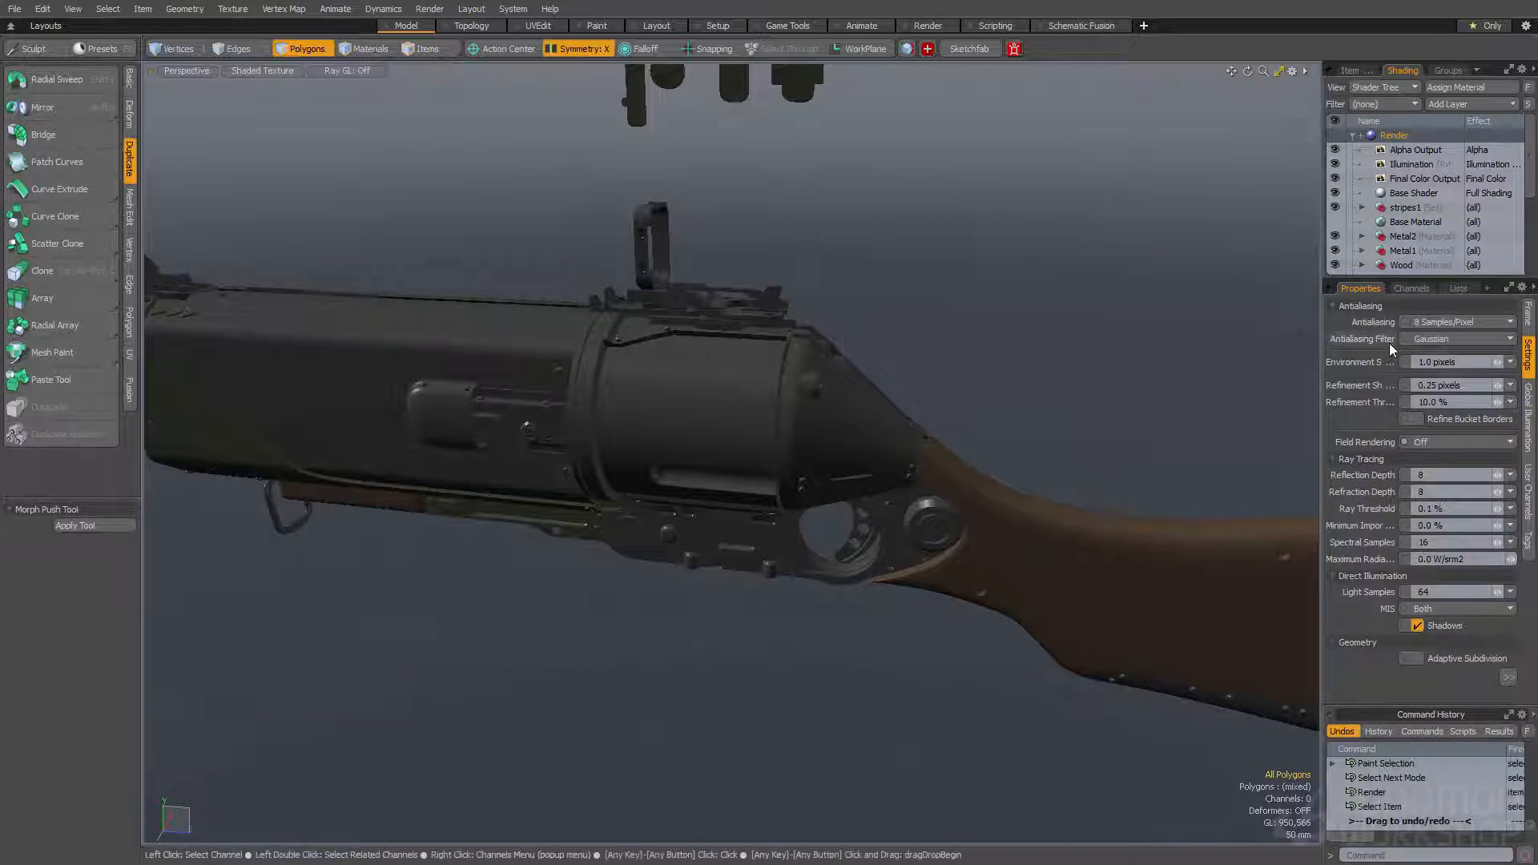
pyautogui.click(1433, 339)
pyautogui.click(1441, 353)
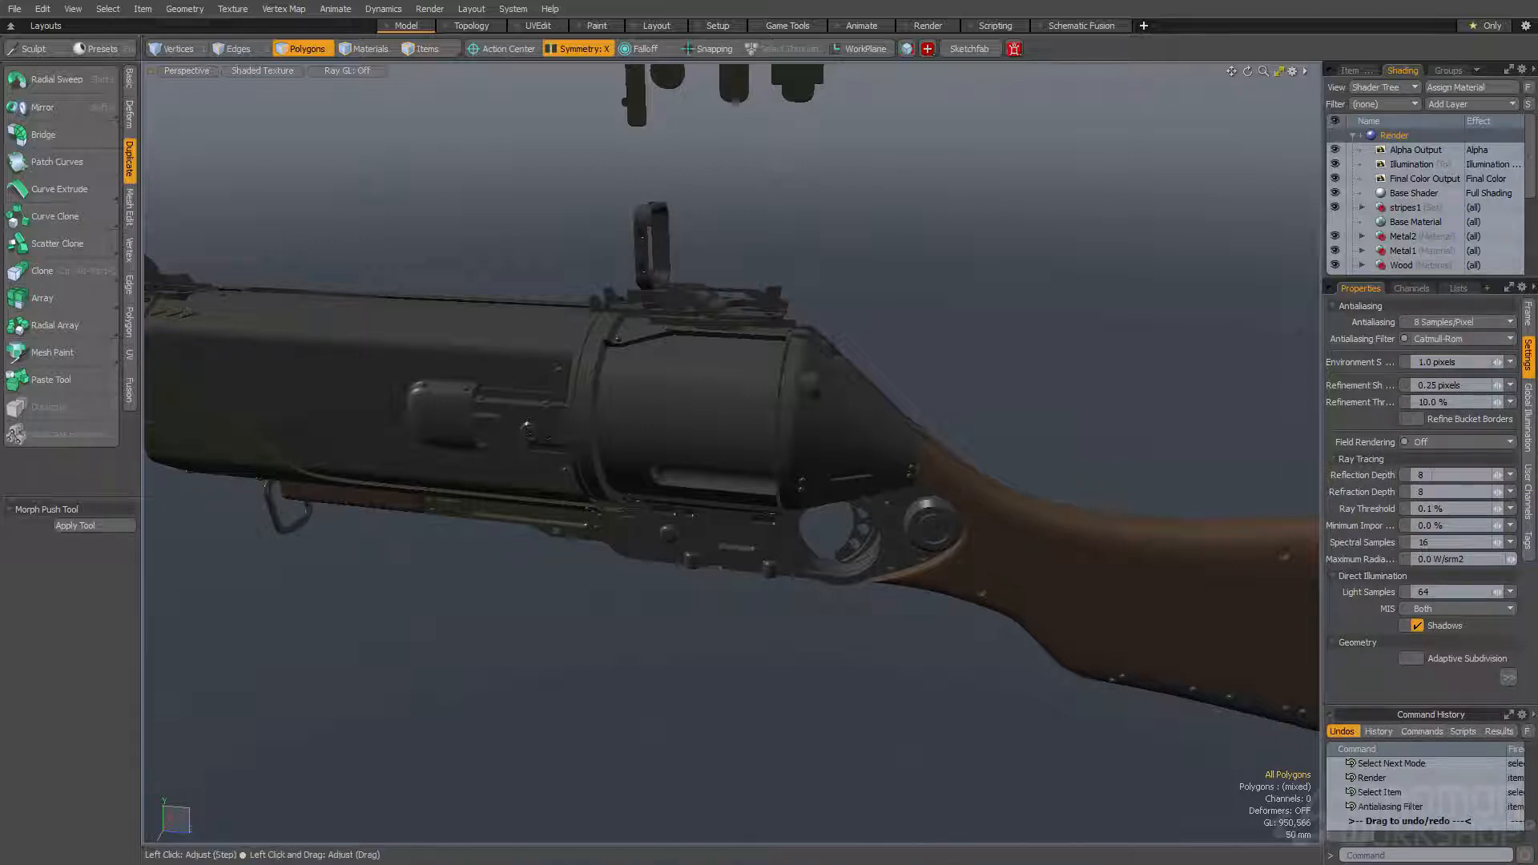
# - Set both the ray tracing reflection depth and refraction depth to 1
pyautogui.click(1428, 475)
pyautogui.press('Tab')
pyautogui.write('1')
pyautogui.hotkey('shift', 'Tab')
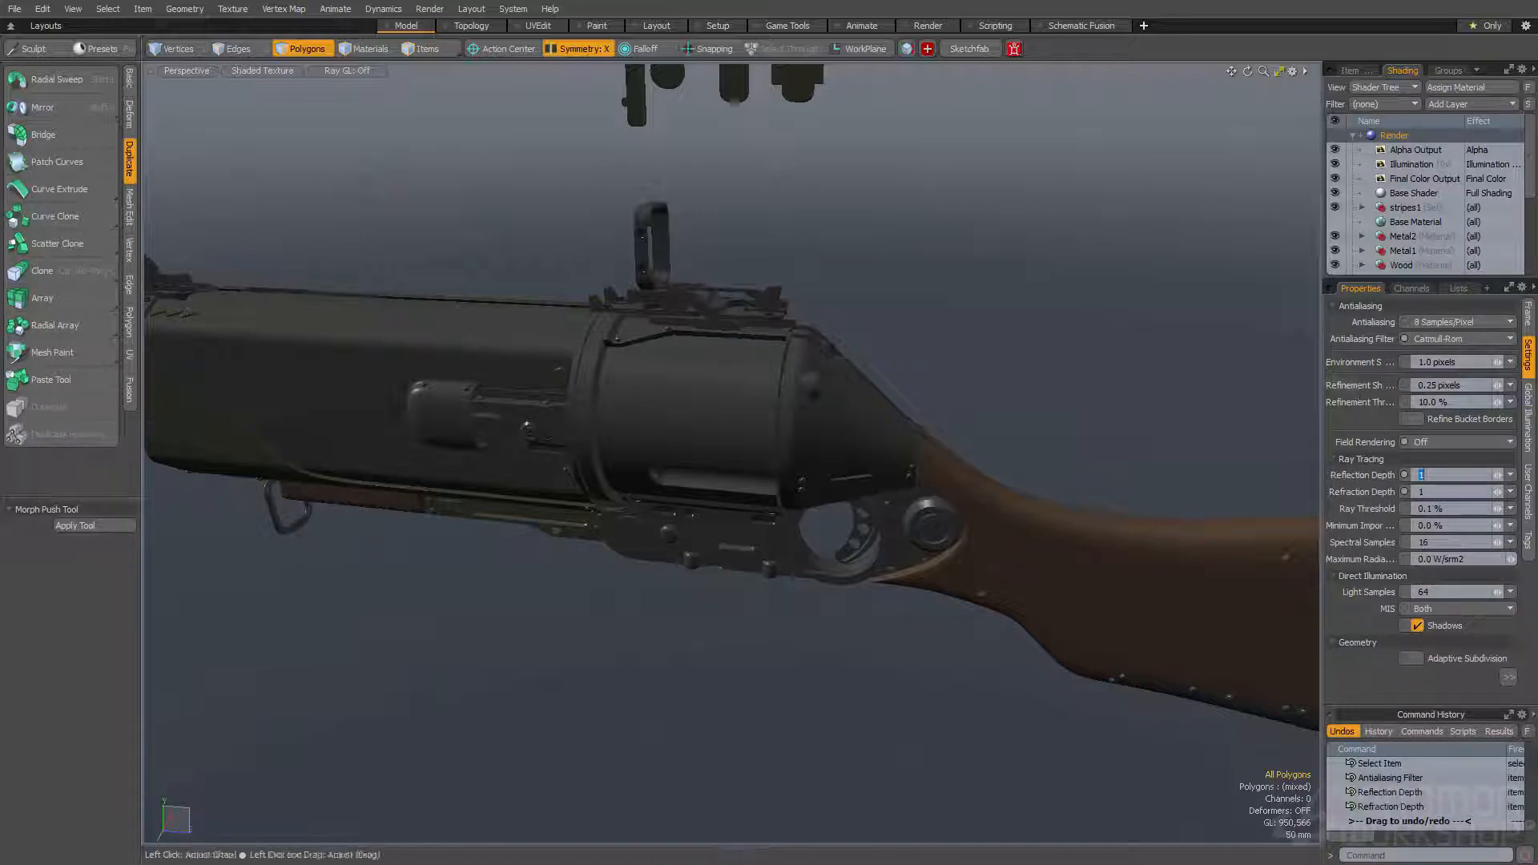
# - Enable environment importance sampling for global illumination and reapply the Catmull-Rom antialiasing filter
pyautogui.click(1527, 404)
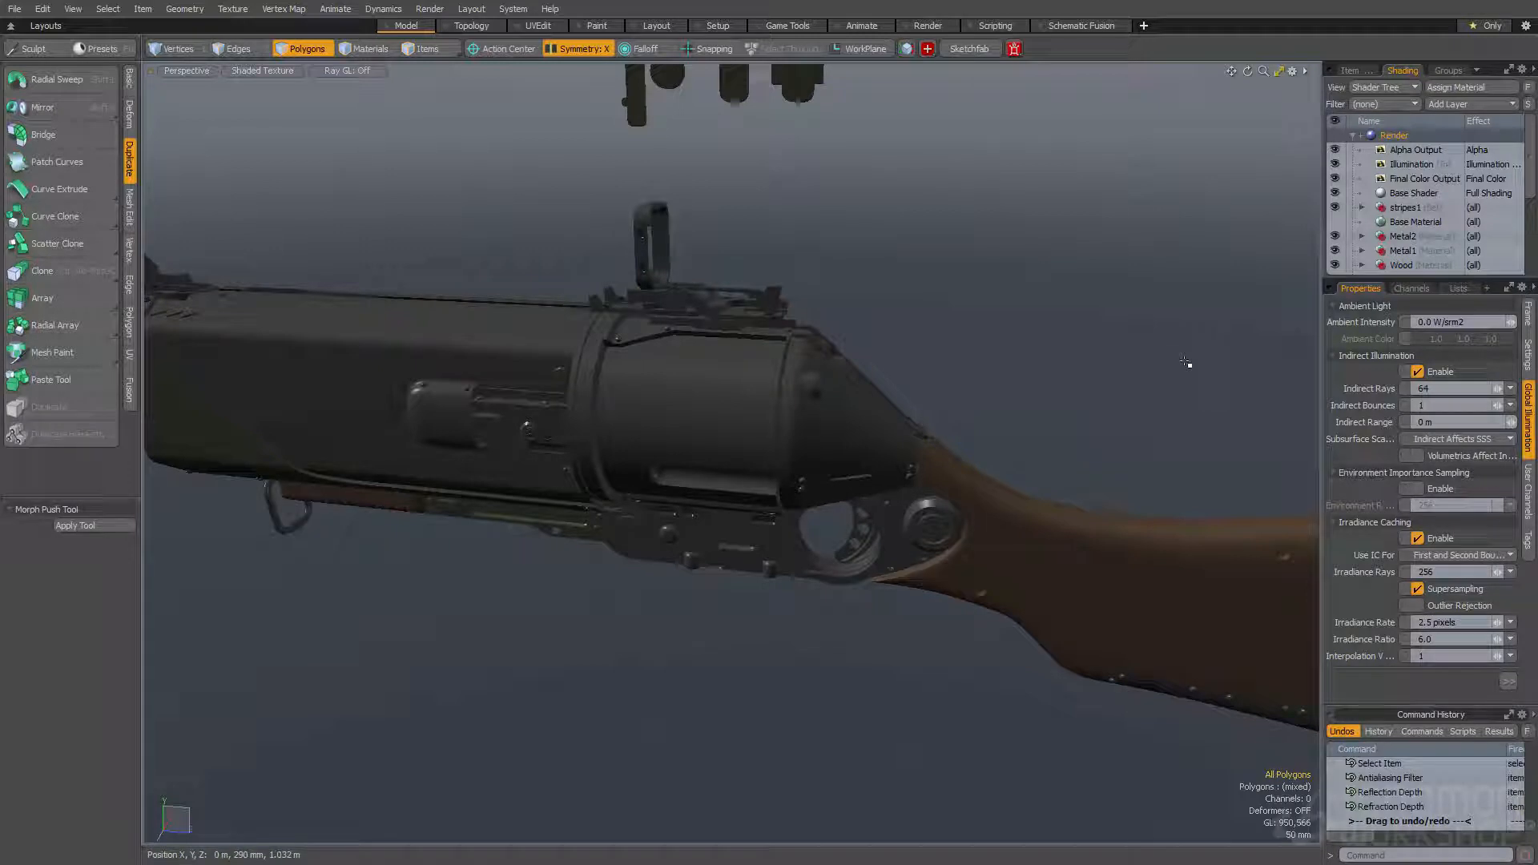
pyautogui.click(1418, 489)
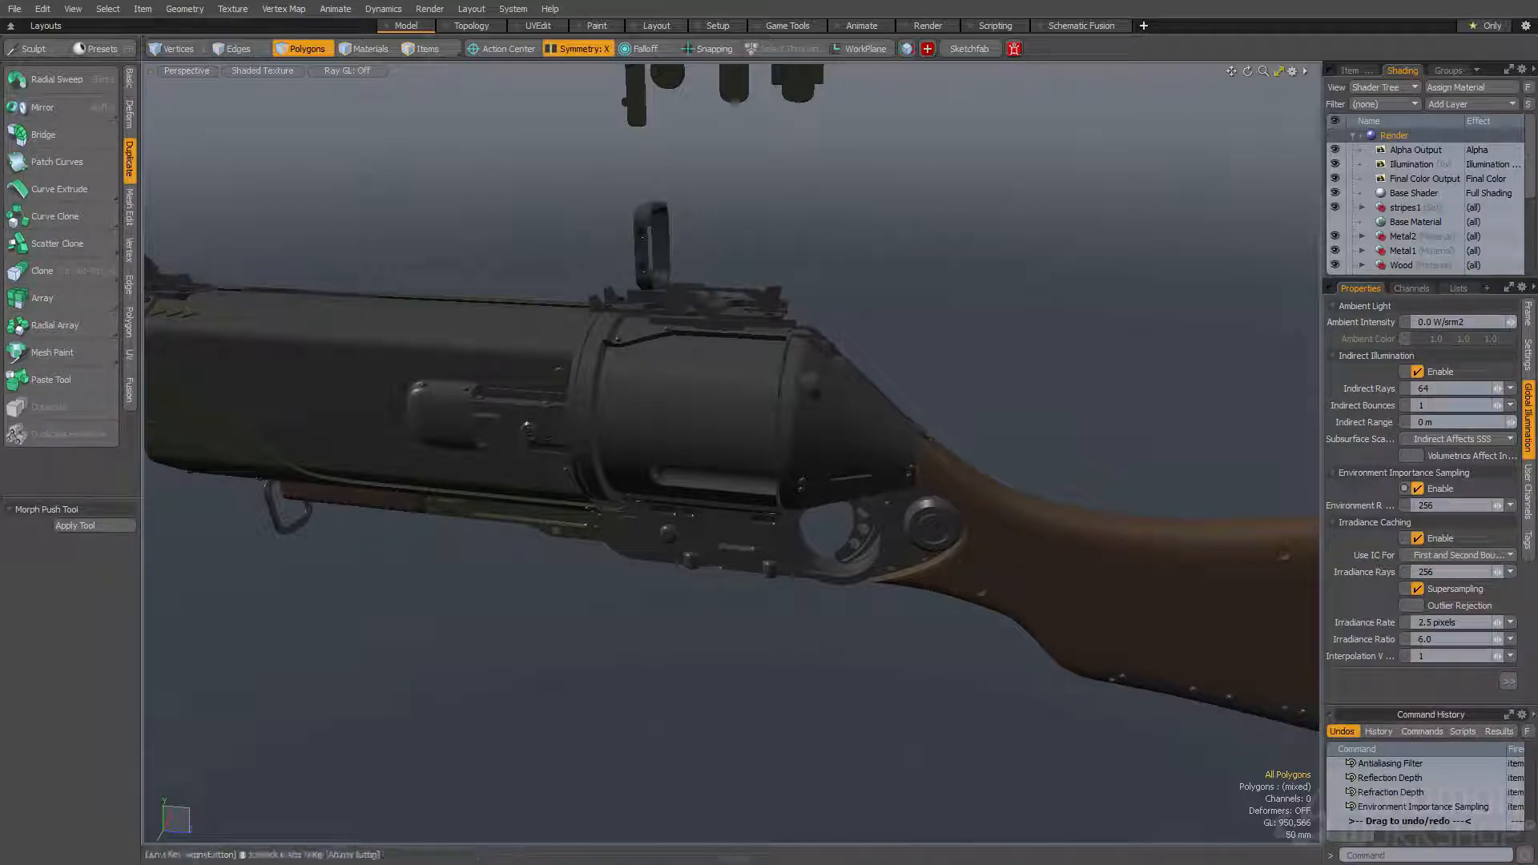
pyautogui.click(1527, 352)
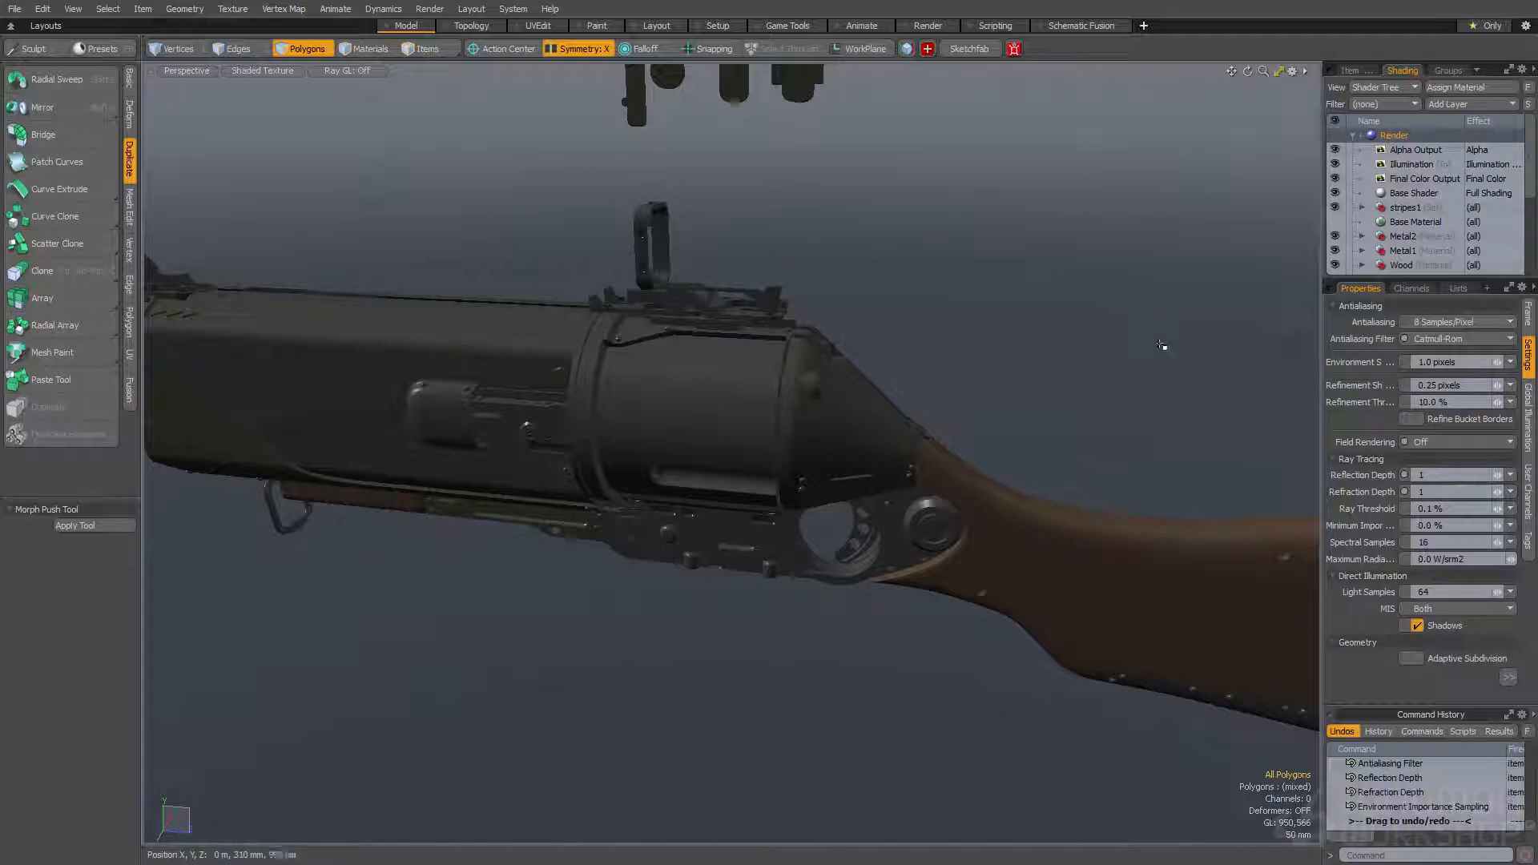
pyautogui.click(1441, 339)
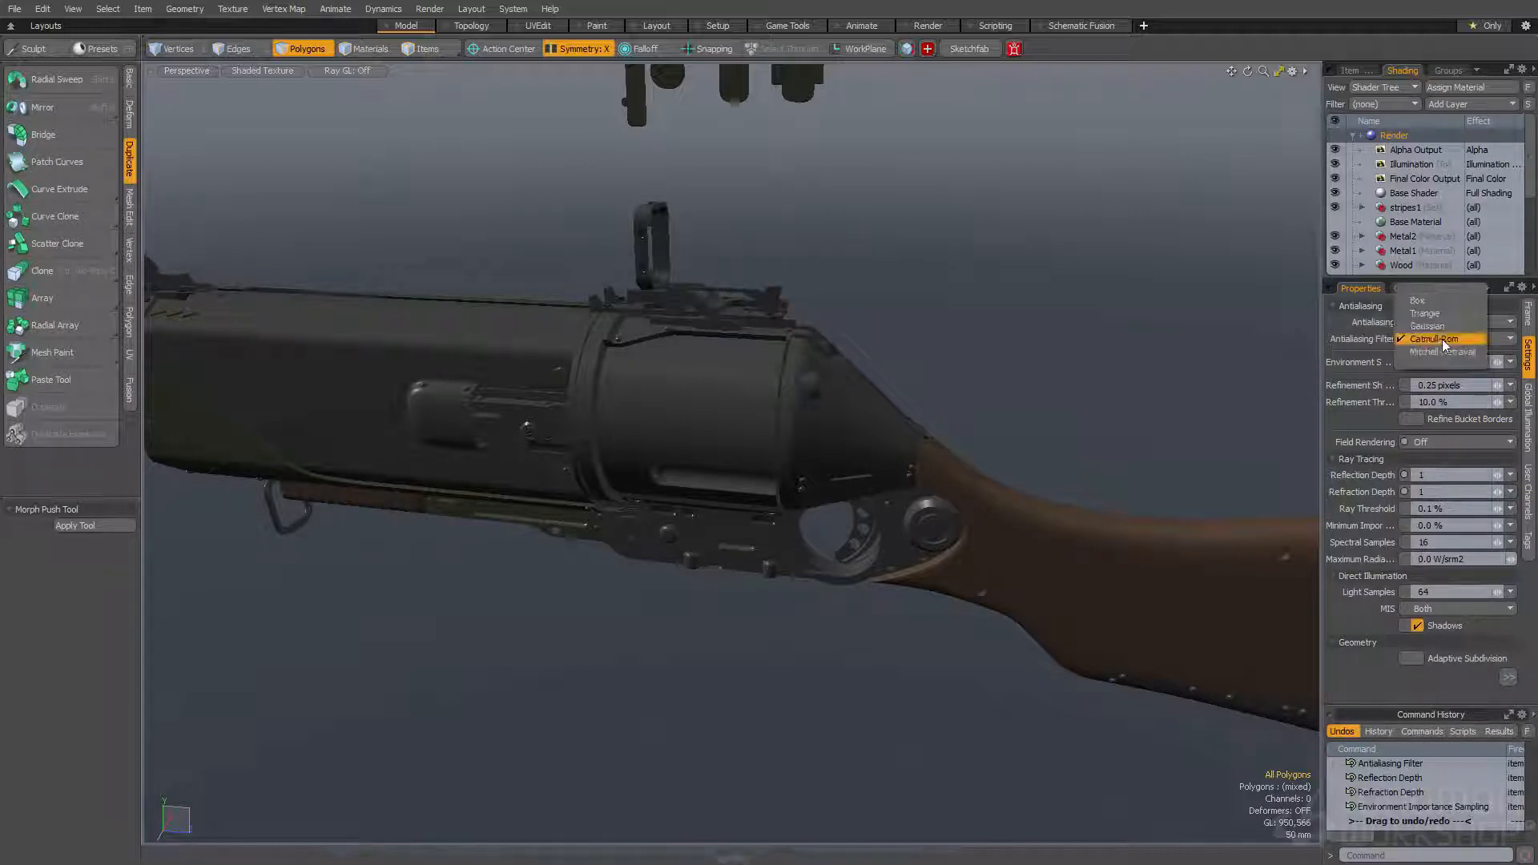
pyautogui.click(1440, 338)
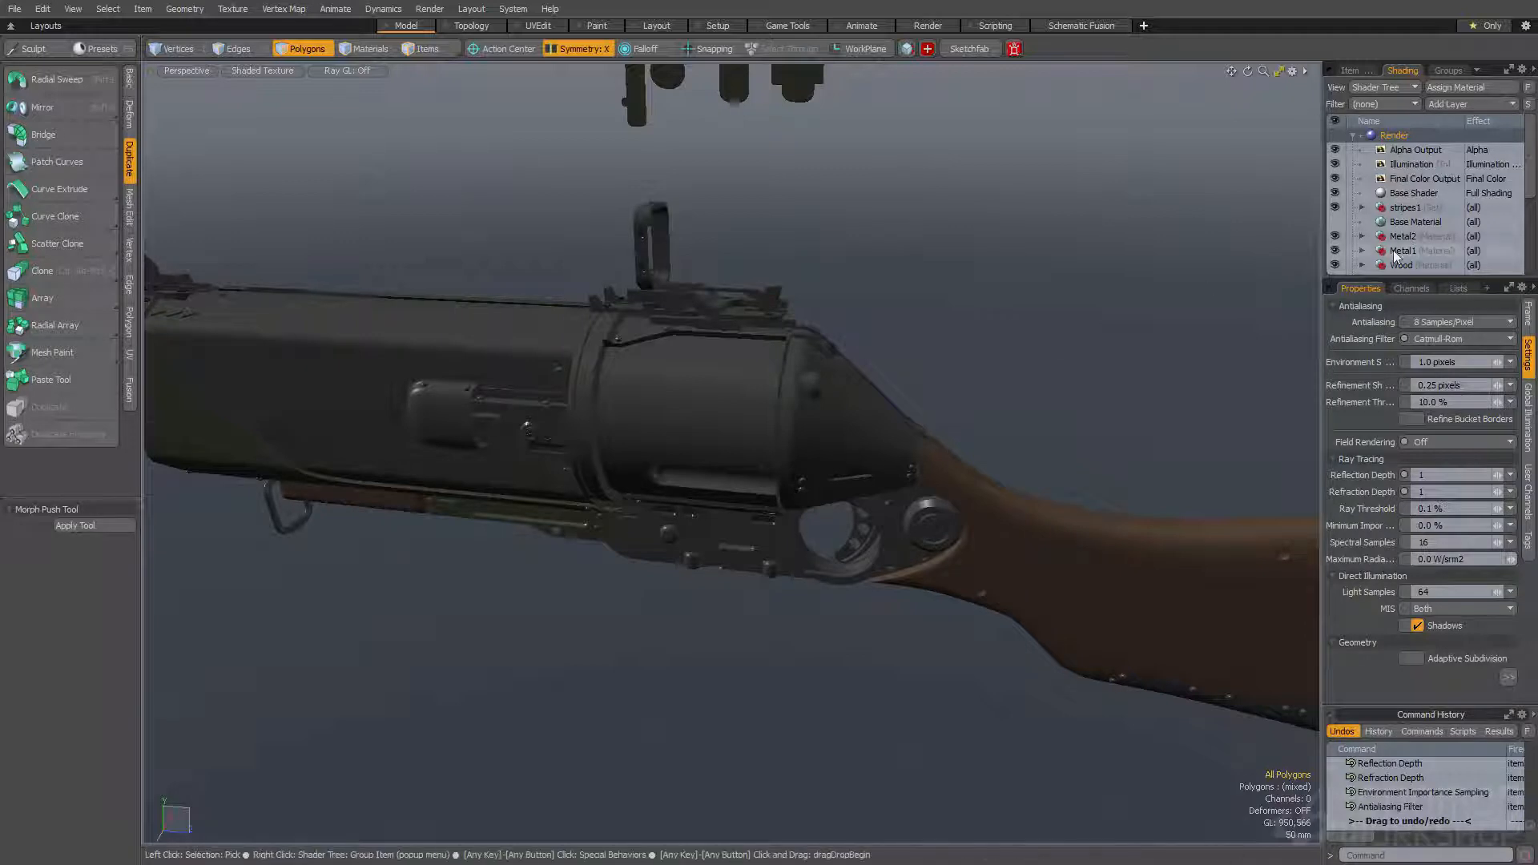
# - Select the Environment item in the shader tree and turn off its visibility to the camera
pyautogui.scroll(-3, 1414, 218)
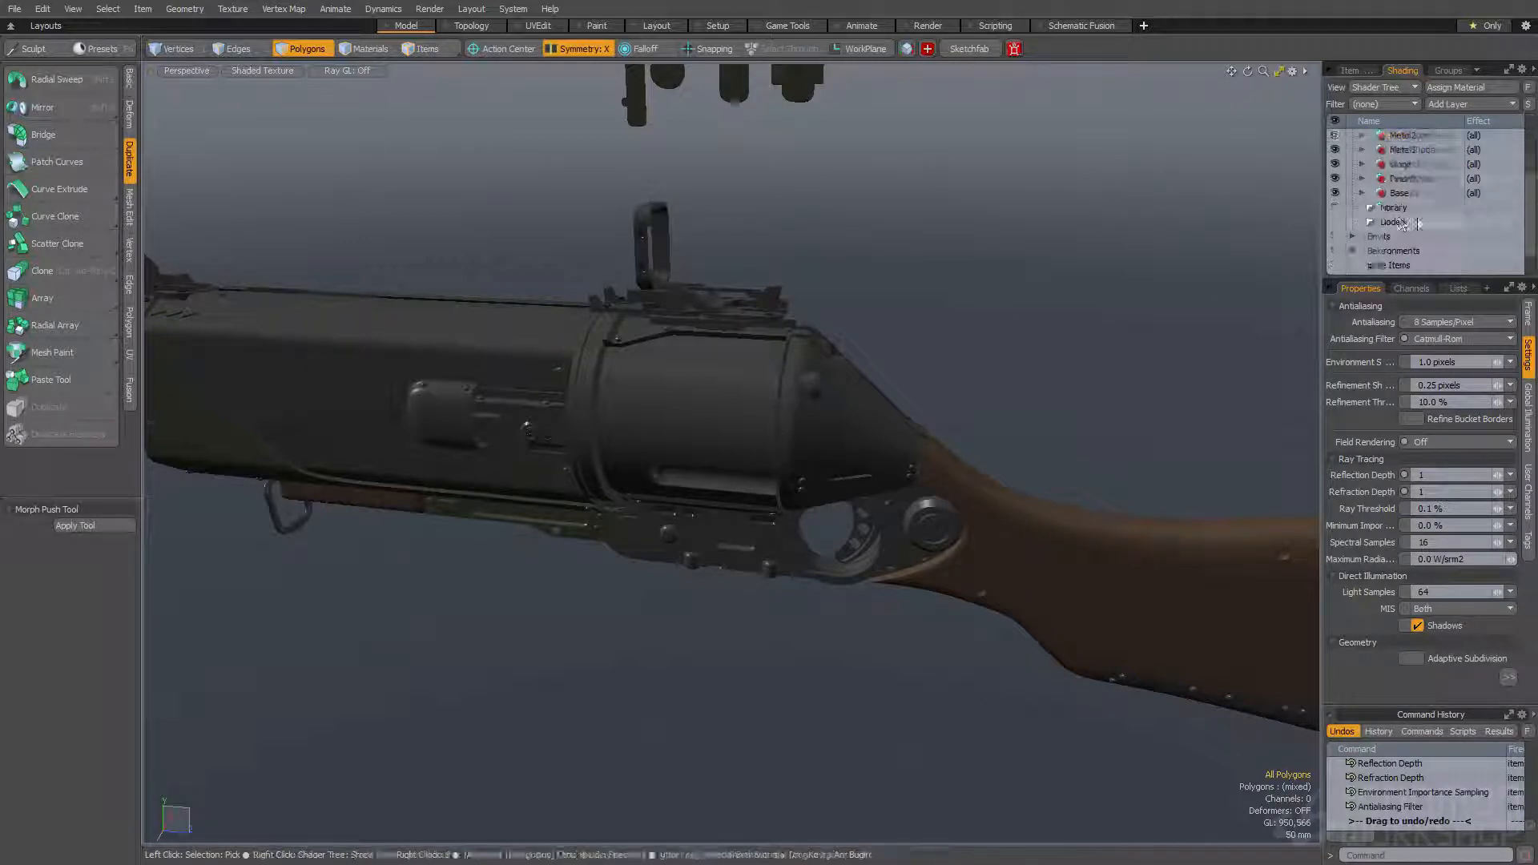
pyautogui.click(1353, 235)
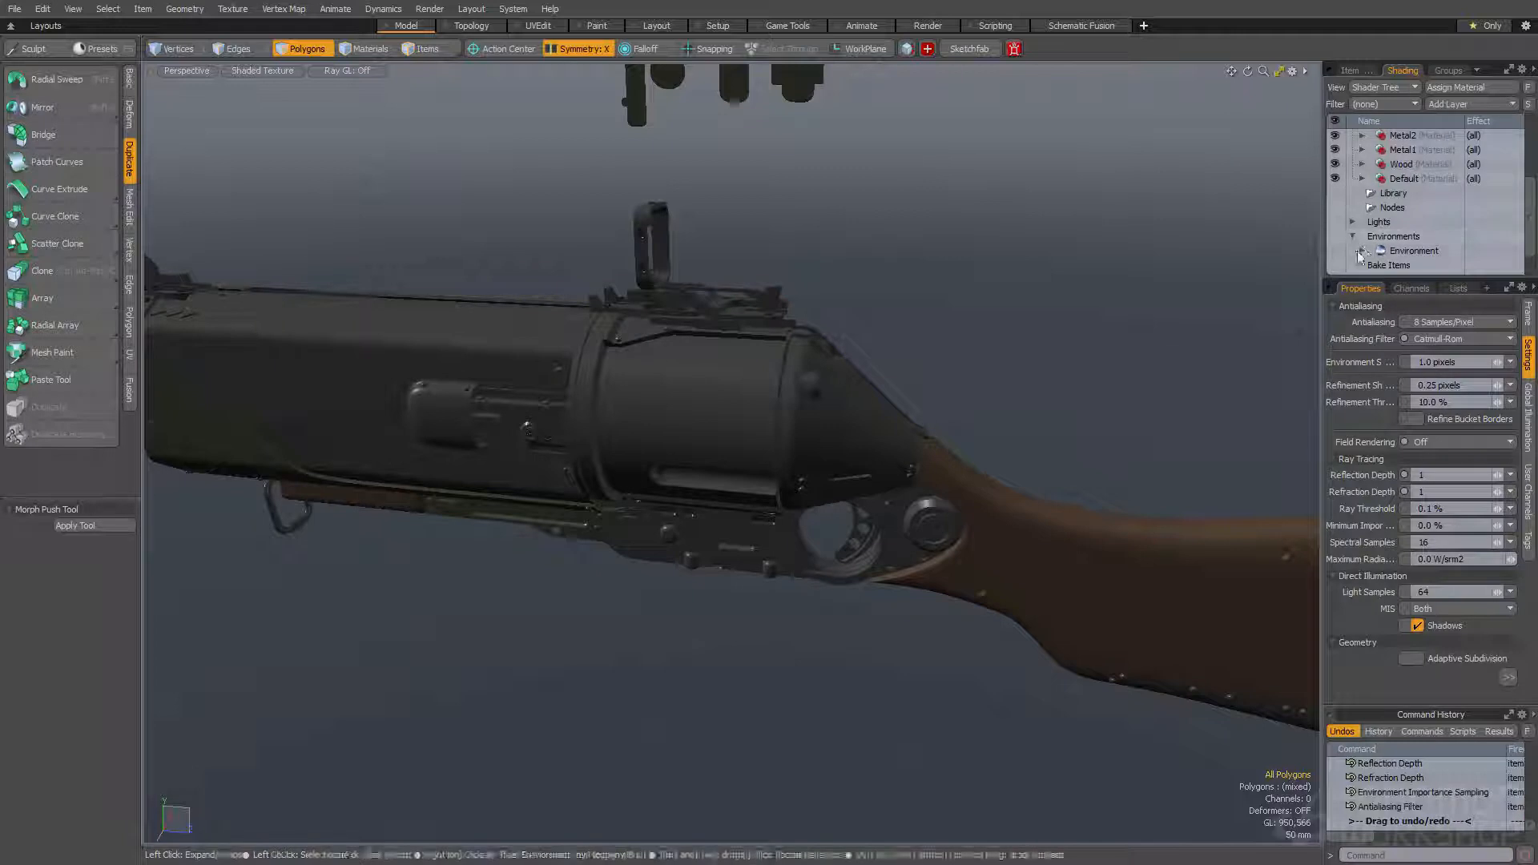
pyautogui.click(1362, 250)
pyautogui.click(1410, 250)
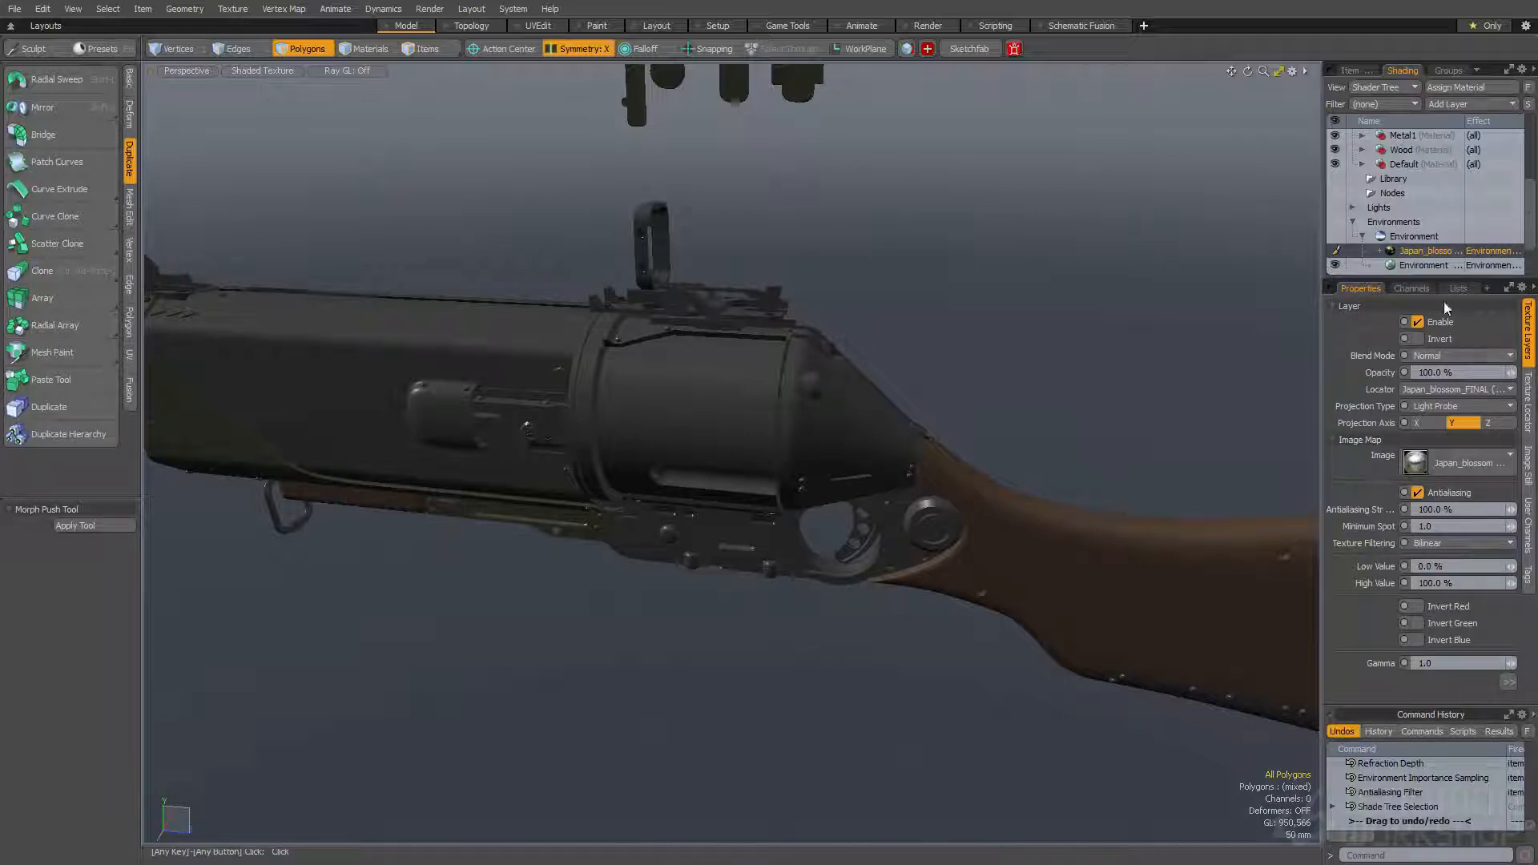
pyautogui.click(1413, 248)
pyautogui.click(1419, 238)
pyautogui.click(1418, 237)
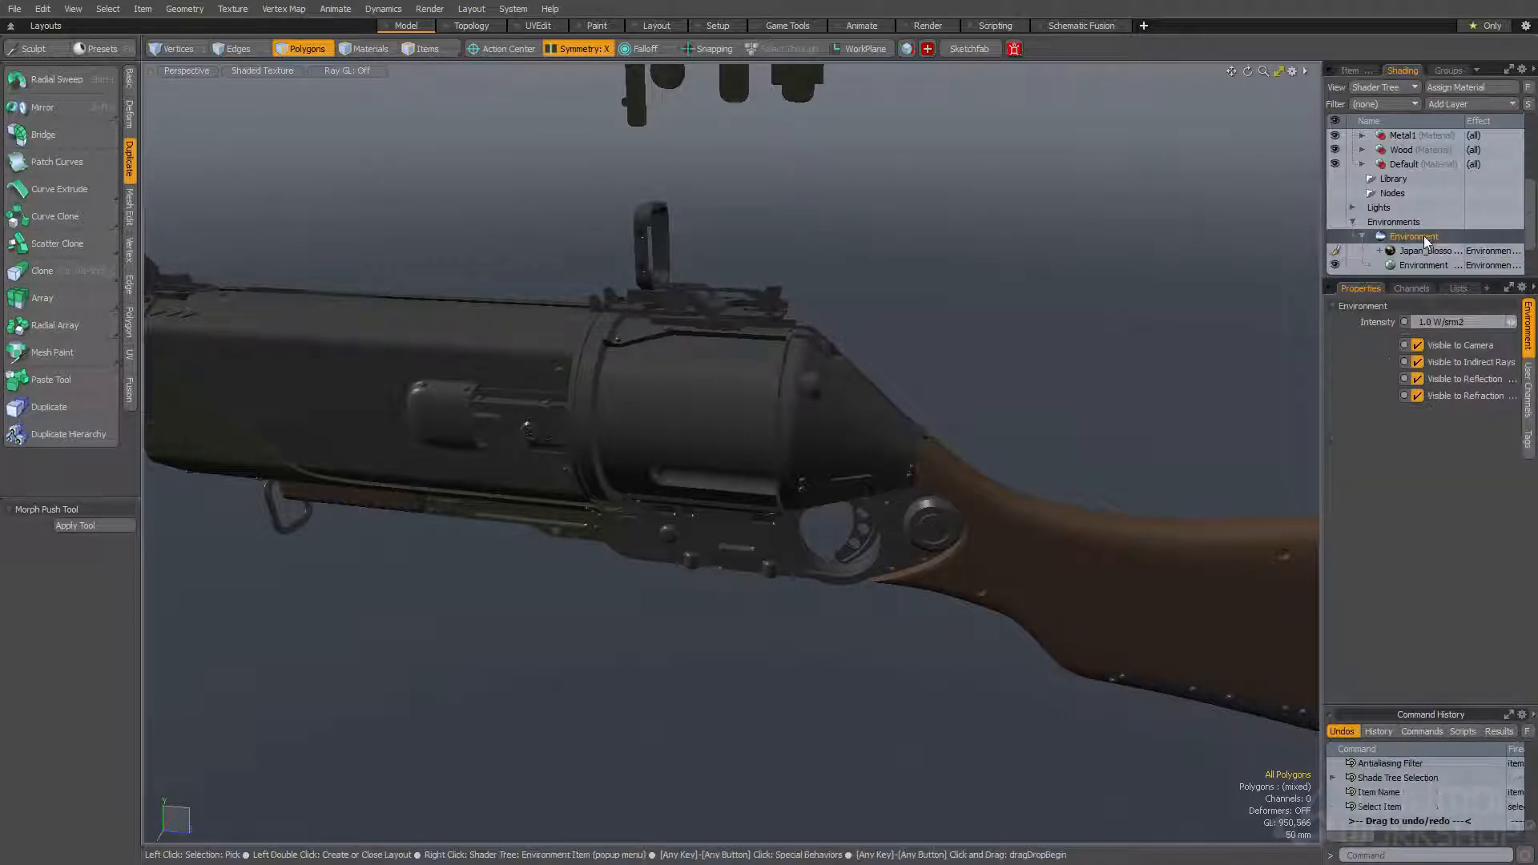
pyautogui.click(1417, 345)
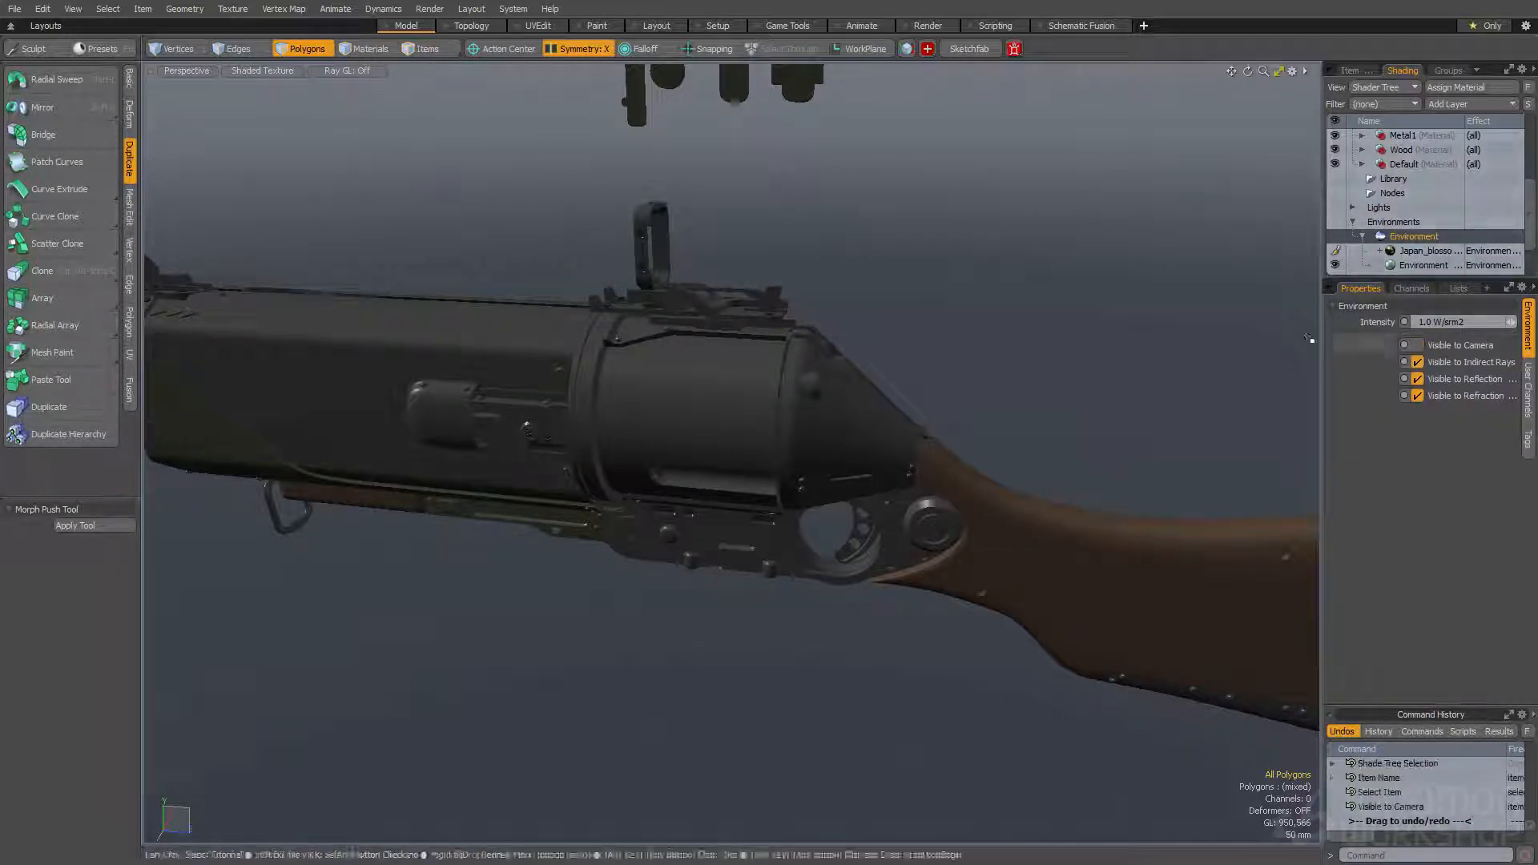
# - Open the render preview, examine the gun's materials and lighting from another angle, and close the preview
pyautogui.press('F8')
pyautogui.click(694, 430)
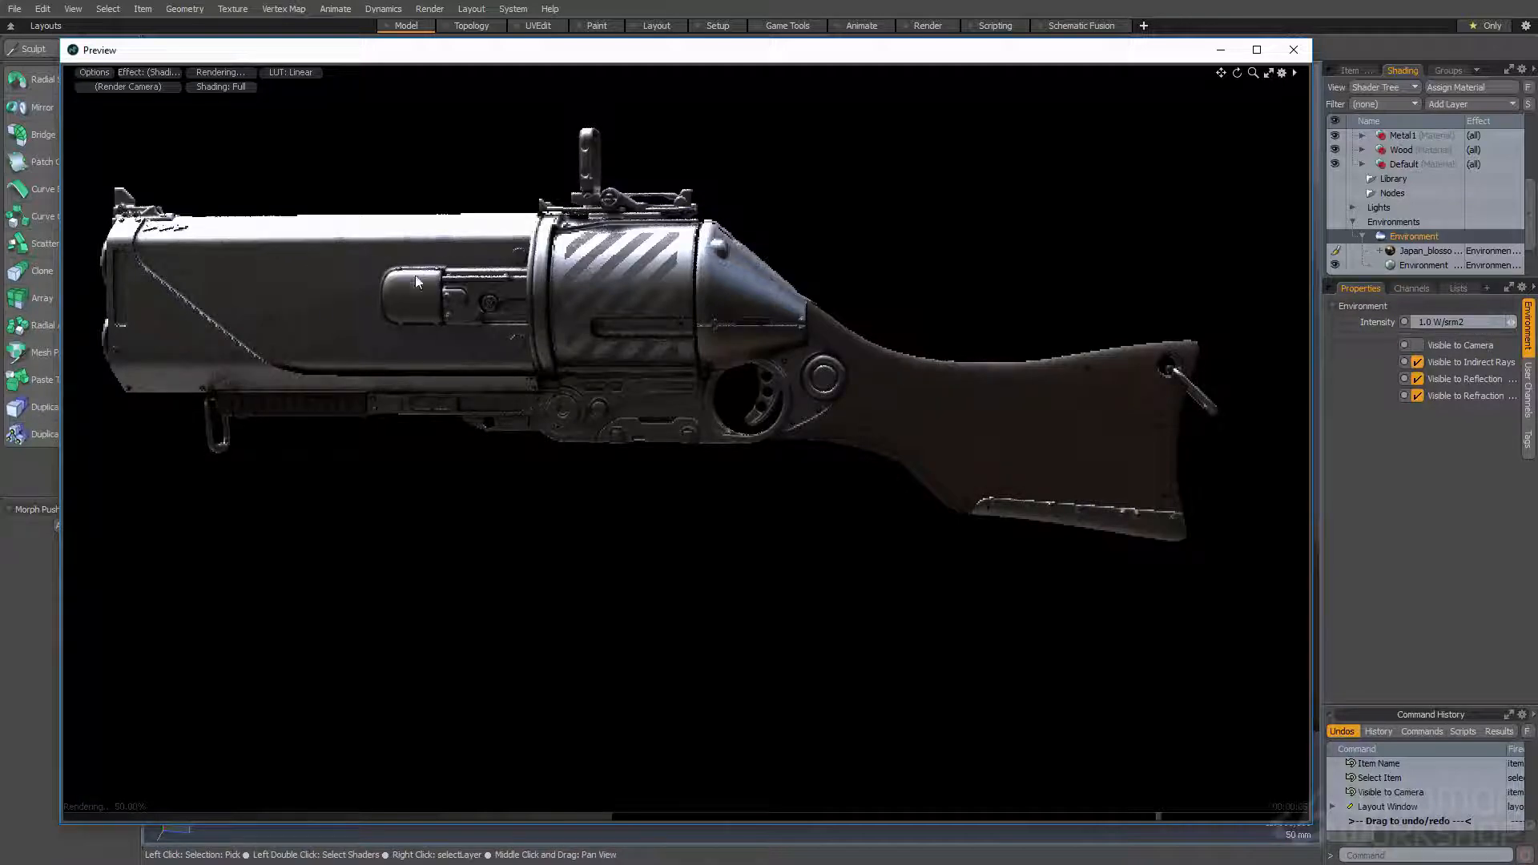
pyautogui.keyDown('alt'); pyautogui.moveTo(570, 292); pyautogui.dragTo(654, 188); pyautogui.keyUp('alt')
pyautogui.moveTo(713, 265); pyautogui.dragTo(892, 469, button='middle')
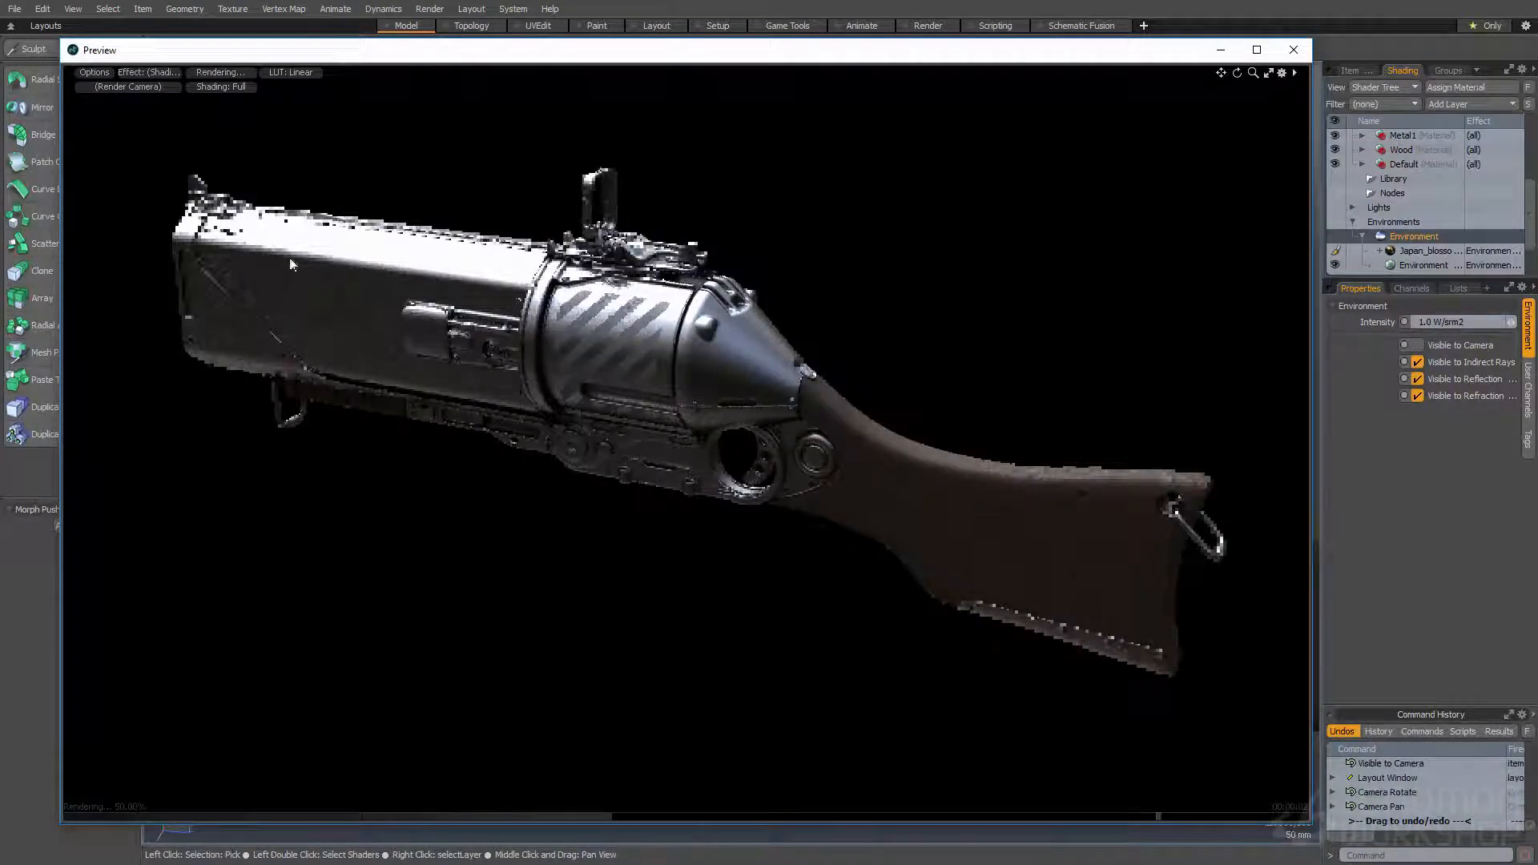
pyautogui.click(1293, 50)
# - Select the mesh item of the gun's wooden stock and return to polygon mode
pyautogui.keyDown('alt'); pyautogui.moveTo(996, 333); pyautogui.dragTo(765, 405); pyautogui.keyUp('alt')
pyautogui.keyDown('ctrl'); pyautogui.keyDown('alt'); pyautogui.moveTo(766, 405); pyautogui.dragTo(849, 400); pyautogui.keyUp('alt'); pyautogui.keyUp('ctrl')
pyautogui.keyDown('alt'); pyautogui.keyDown('shift'); pyautogui.moveTo(849, 401); pyautogui.dragTo(814, 340); pyautogui.keyUp('shift'); pyautogui.keyUp('alt')
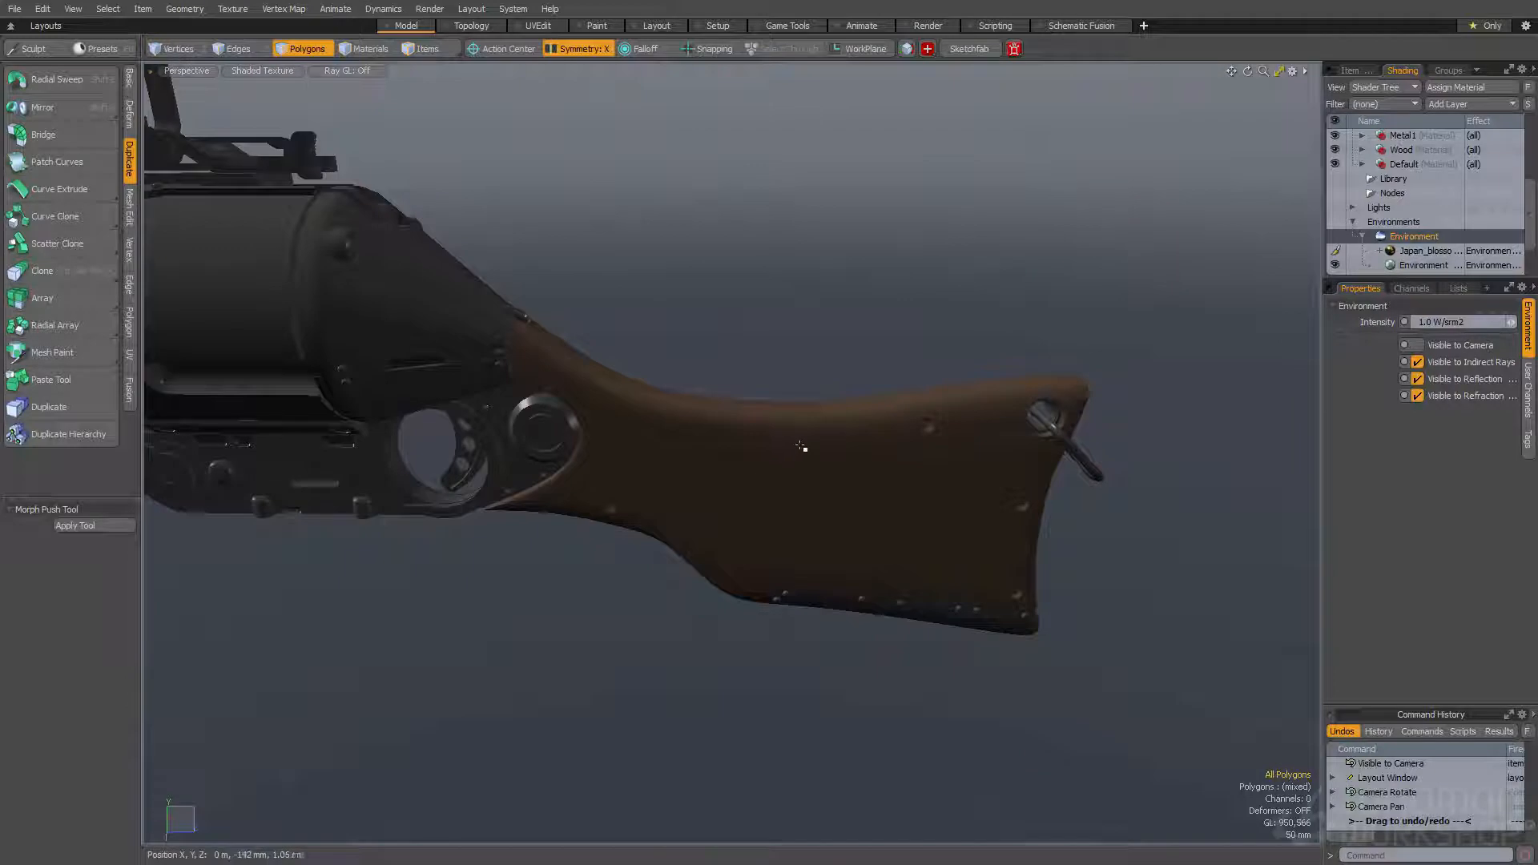
pyautogui.press('space')
pyautogui.click(761, 468)
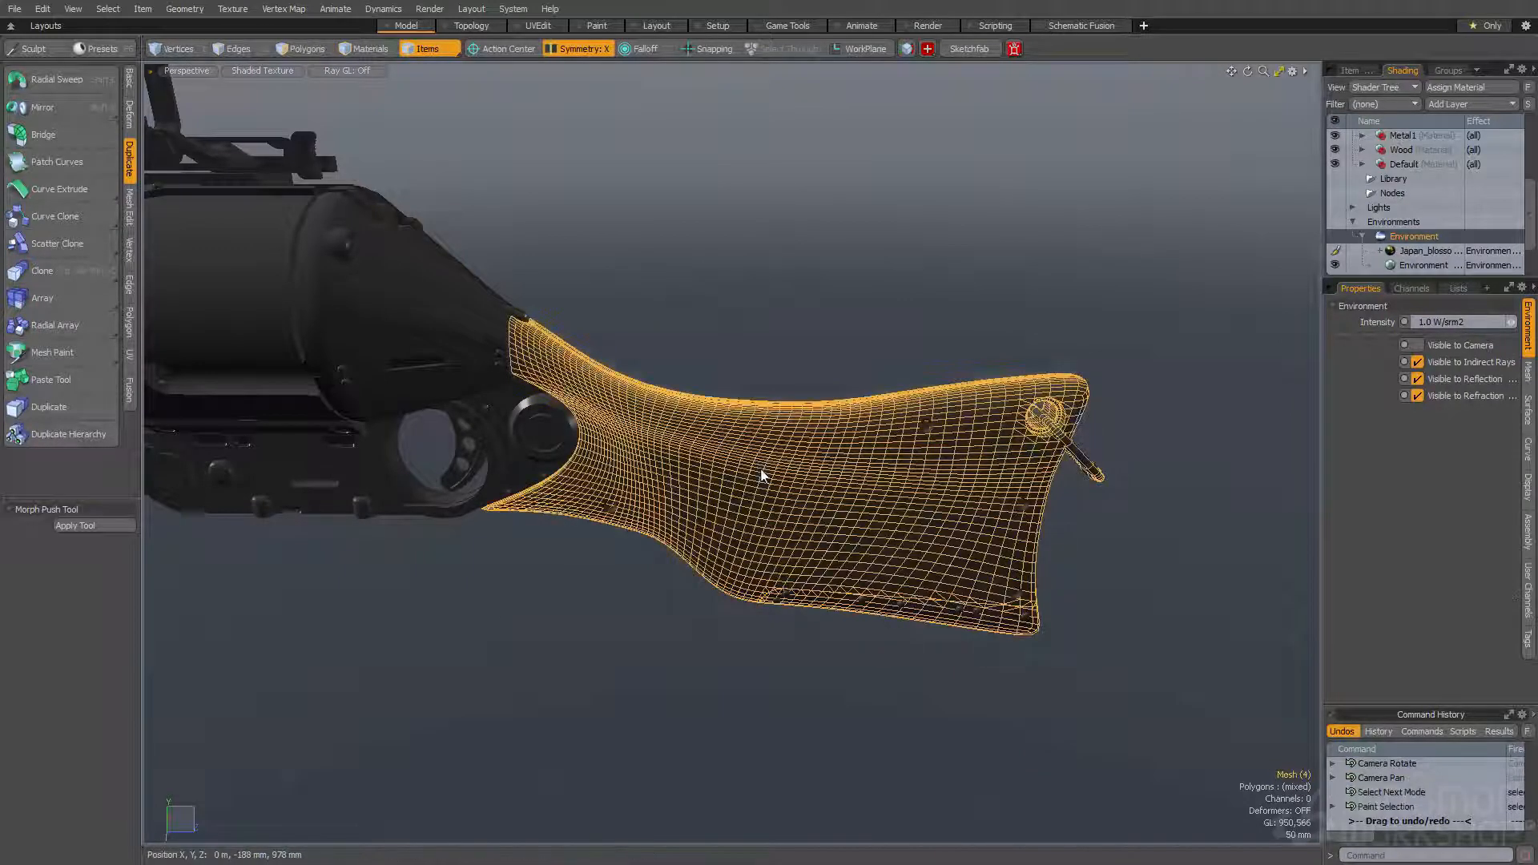
pyautogui.press('space')
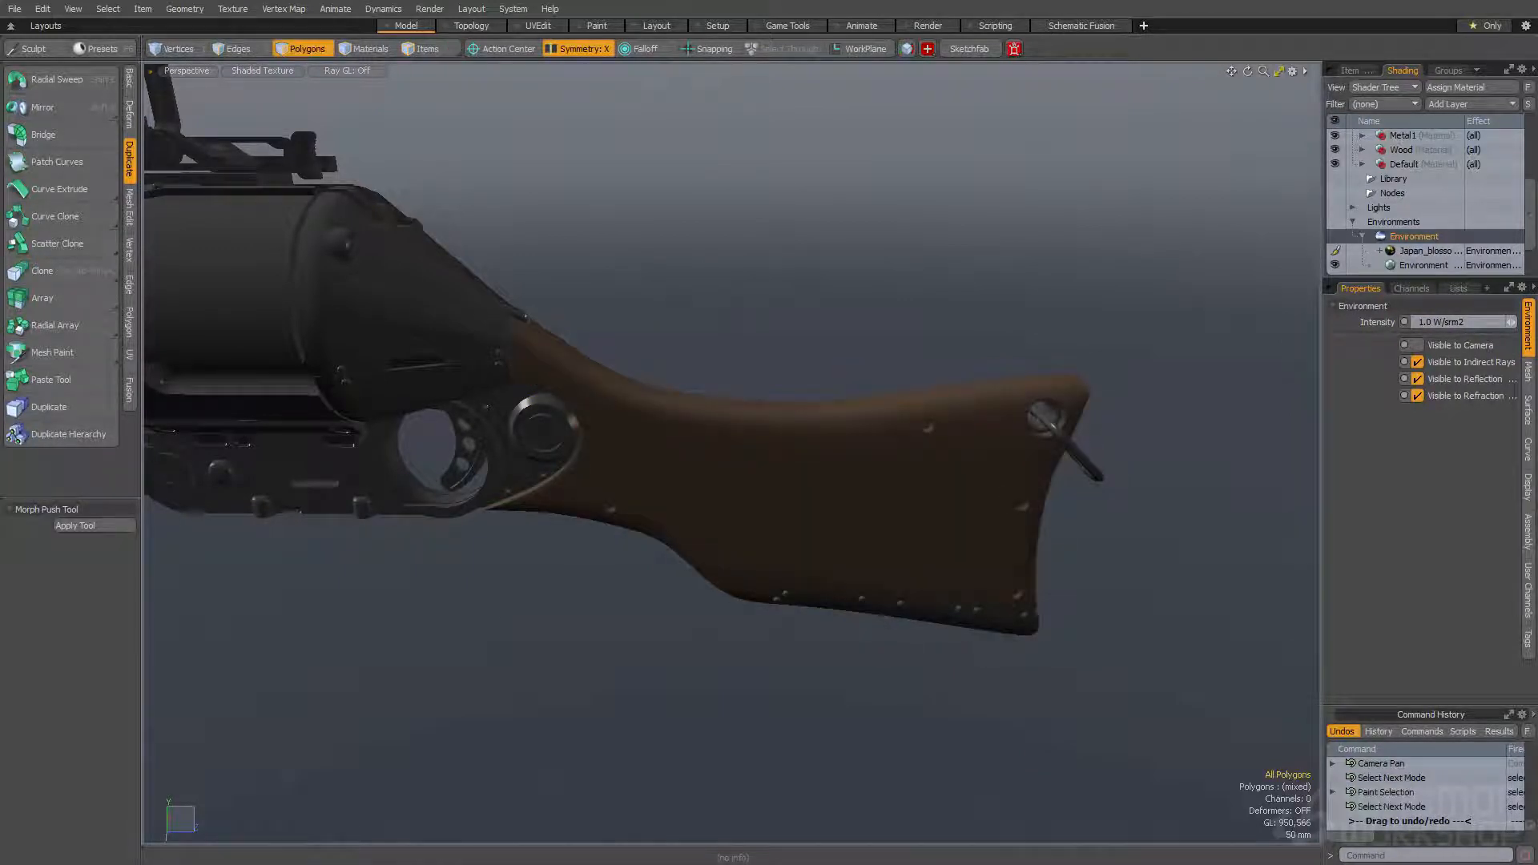
# - Bring the Wood01 image into the scene as a diffuse color texture and place it inside the Wood material group
pyautogui.keyDown('alt'); pyautogui.moveTo(729, 478); pyautogui.dragTo(727, 456); pyautogui.keyUp('alt')
pyautogui.keyDown('alt'); pyautogui.moveTo(749, 391); pyautogui.dragTo(725, 341); pyautogui.keyUp('alt')
pyautogui.keyDown('alt'); pyautogui.moveTo(1068, 299); pyautogui.dragTo(1090, 301); pyautogui.keyUp('alt')
pyautogui.scroll(1, 1440, 138)
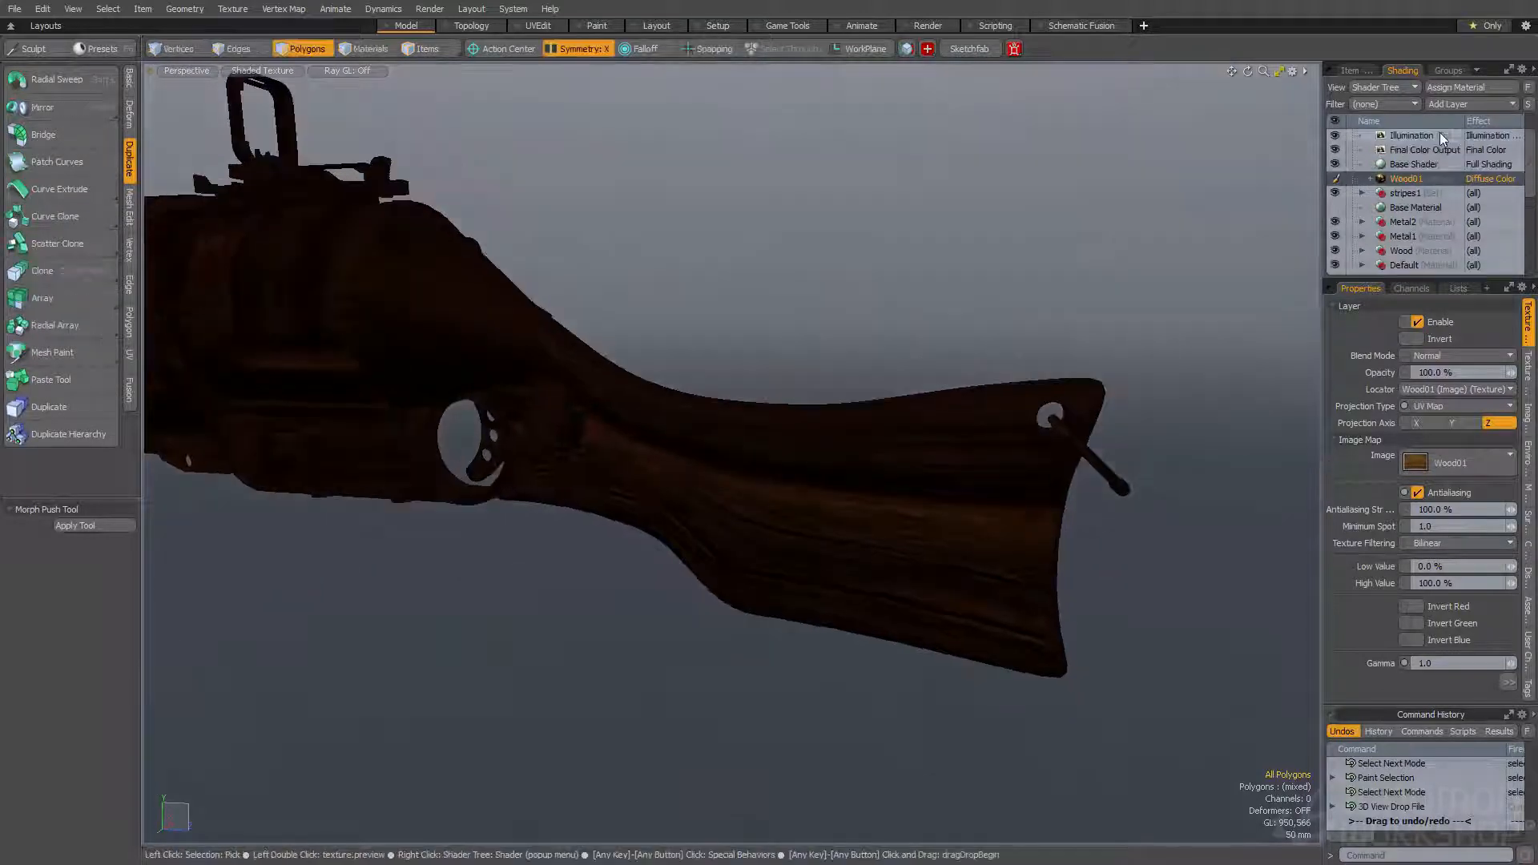
pyautogui.scroll(-1, 1422, 156)
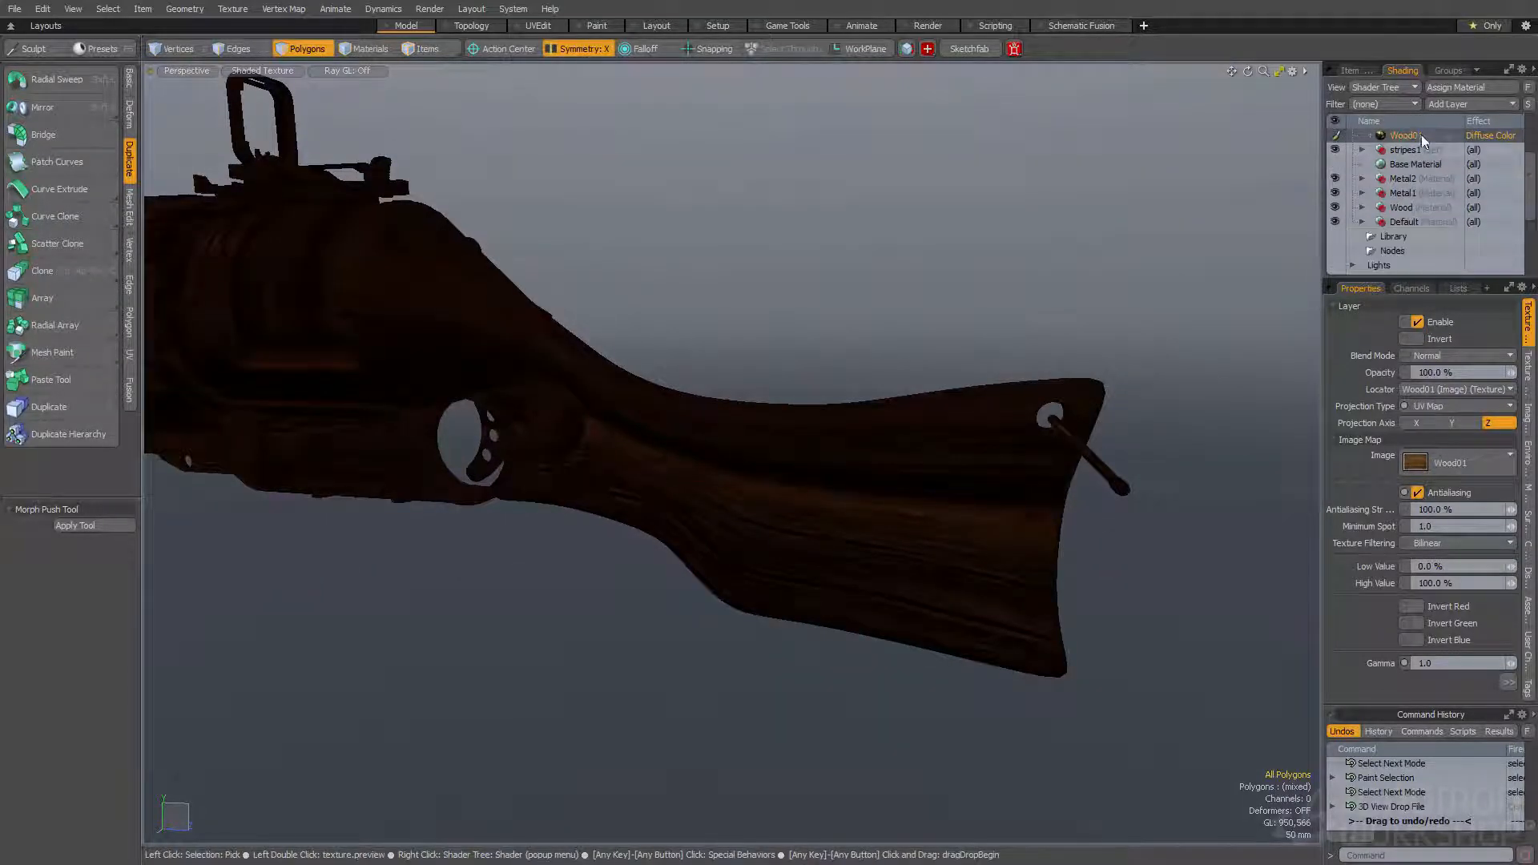
pyautogui.click(1361, 208)
pyautogui.moveTo(1402, 136); pyautogui.dragTo(1416, 214)
# - Change the viewport shading style to Texture to show the wood grain on the stock
pyautogui.keyDown('ctrl'); pyautogui.keyDown('alt'); pyautogui.moveTo(689, 401); pyautogui.dragTo(758, 276); pyautogui.keyUp('alt'); pyautogui.keyUp('ctrl')
pyautogui.keyDown('alt'); pyautogui.moveTo(601, 398); pyautogui.dragTo(643, 356); pyautogui.keyUp('alt')
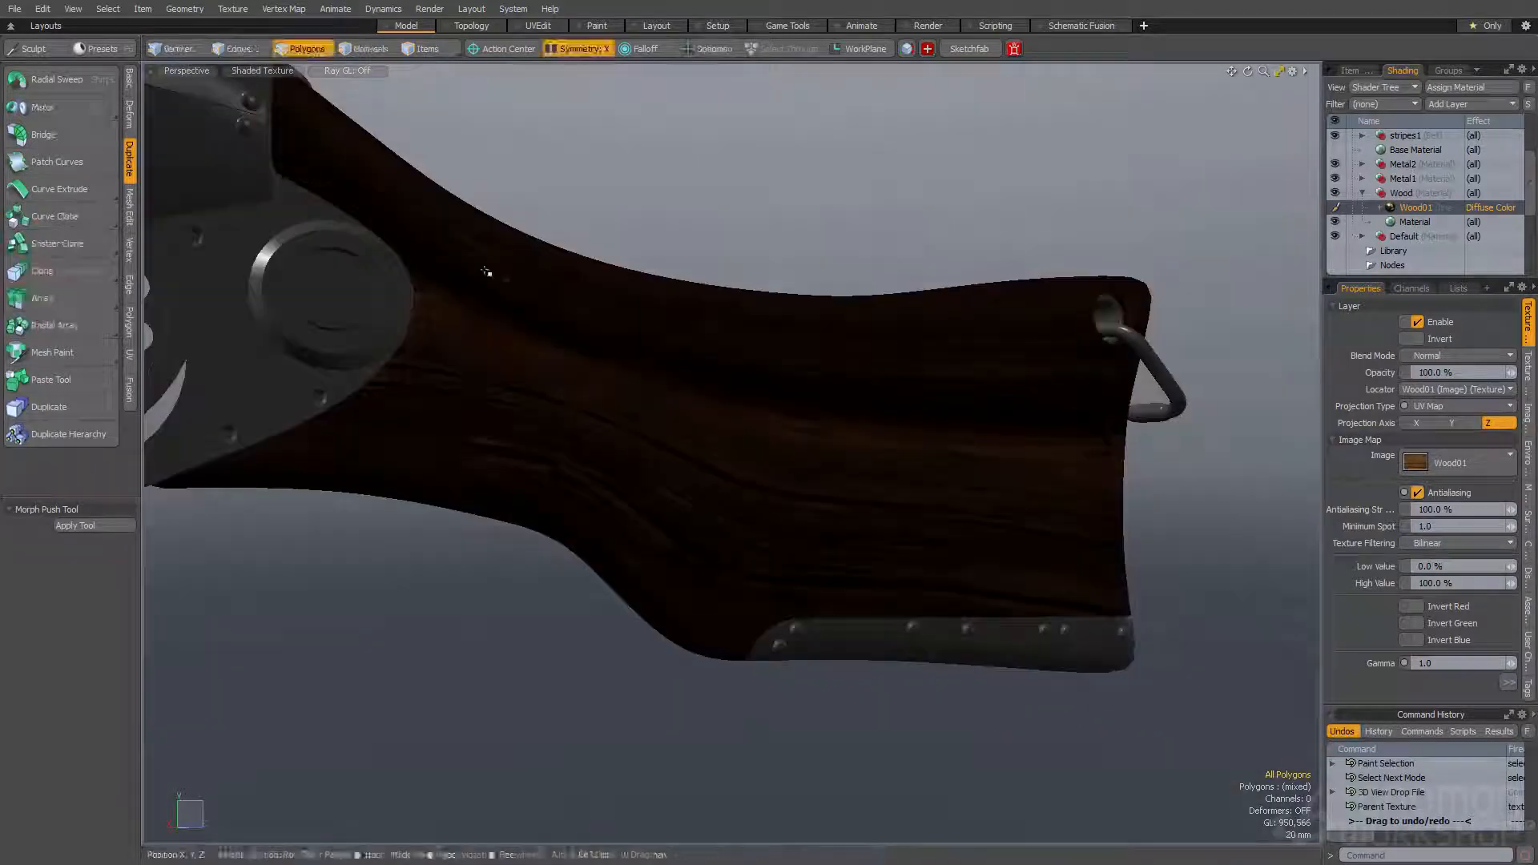
pyautogui.click(263, 70)
pyautogui.click(253, 137)
pyautogui.moveTo(833, 294)
pyautogui.keyDown('alt'); pyautogui.mouseDown()
pyautogui.moveTo(733, 317)
pyautogui.moveTo(881, 311)
pyautogui.mouseUp(); pyautogui.keyUp('alt')
pyautogui.keyDown('alt'); pyautogui.moveTo(727, 211); pyautogui.dragTo(689, 228); pyautogui.keyUp('alt')
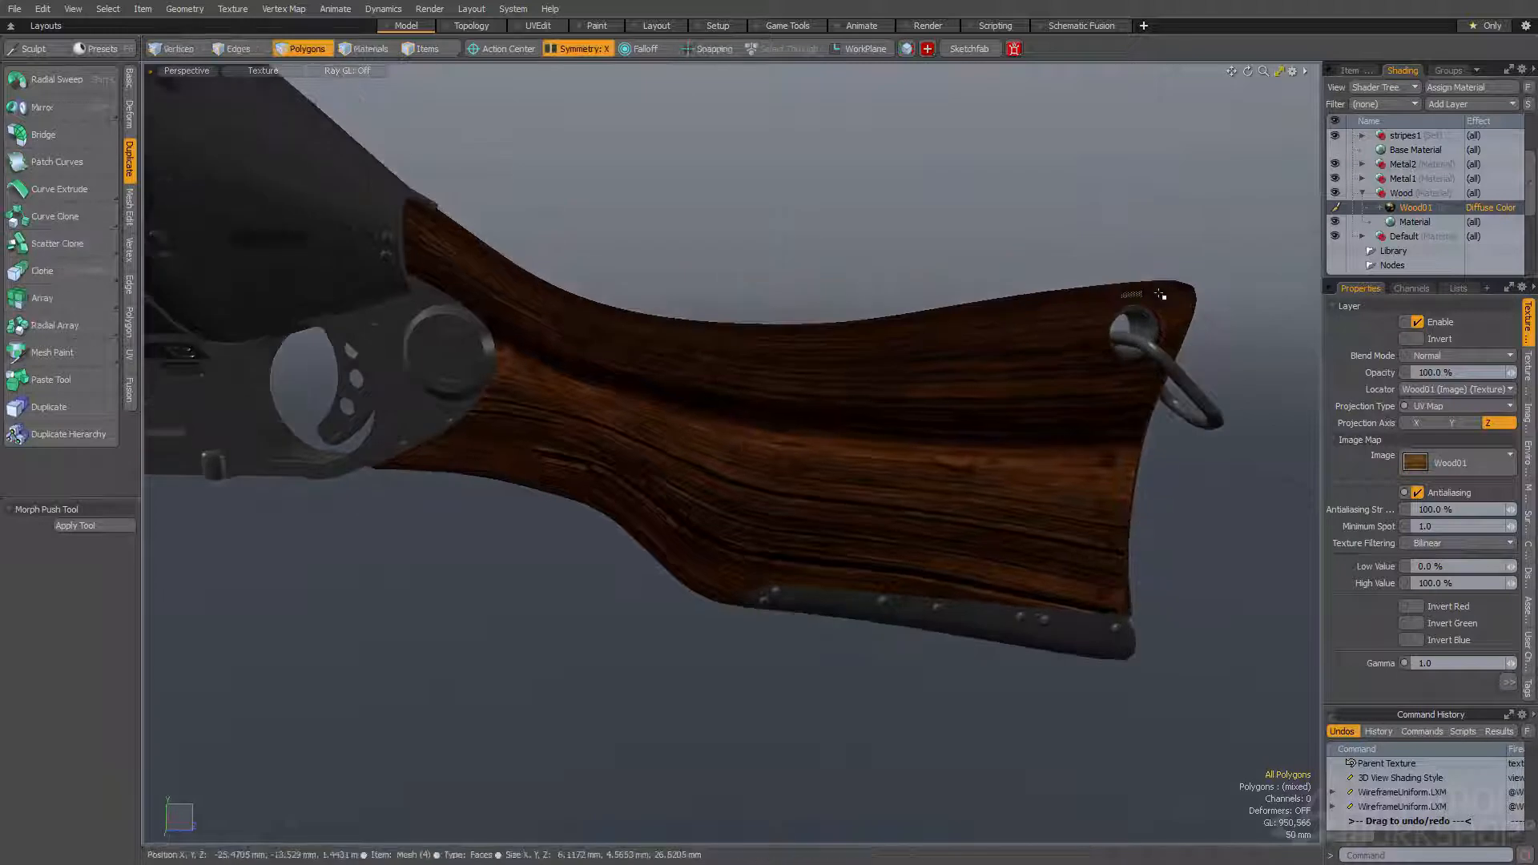
# - Change the Wood01 texture's projection type to Planar
pyautogui.click(1528, 373)
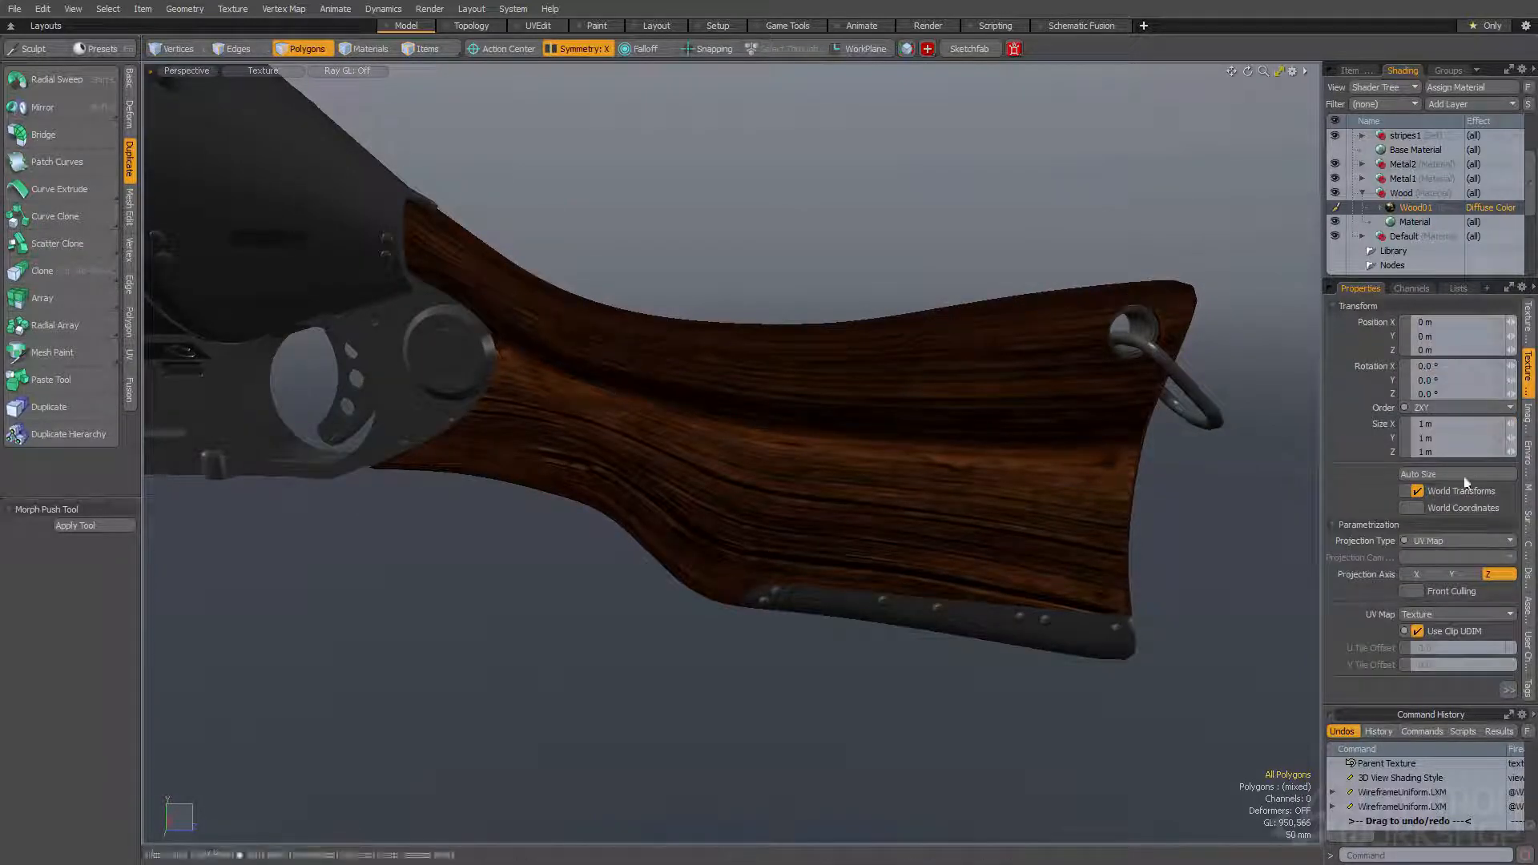
pyautogui.click(1440, 542)
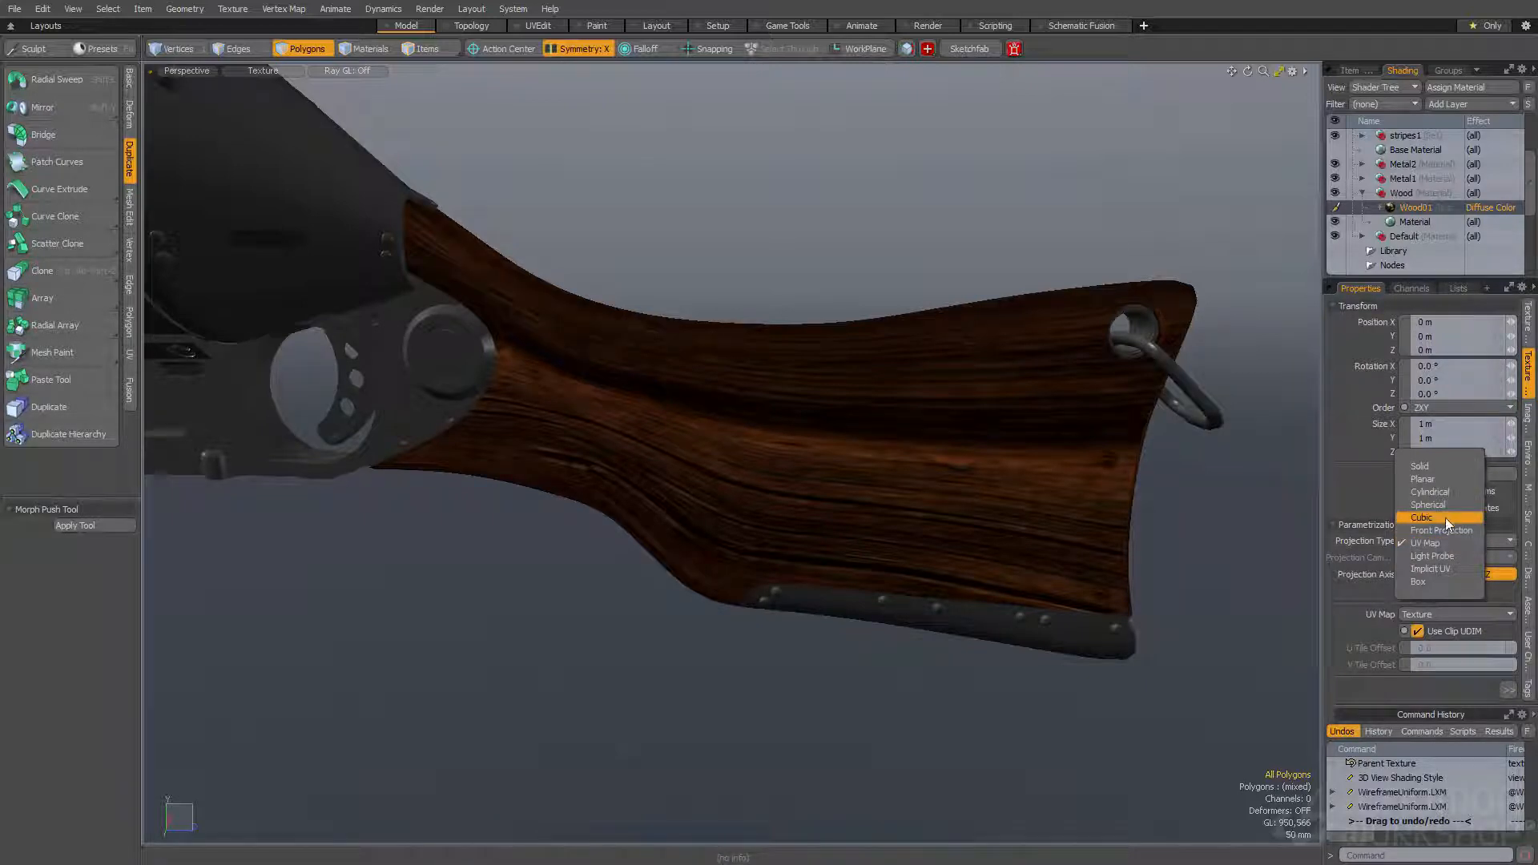
pyautogui.click(1432, 480)
pyautogui.keyDown('alt'); pyautogui.moveTo(920, 263); pyautogui.dragTo(957, 277); pyautogui.keyUp('alt')
pyautogui.keyDown('alt'); pyautogui.moveTo(1205, 508); pyautogui.dragTo(1213, 511); pyautogui.keyUp('alt')
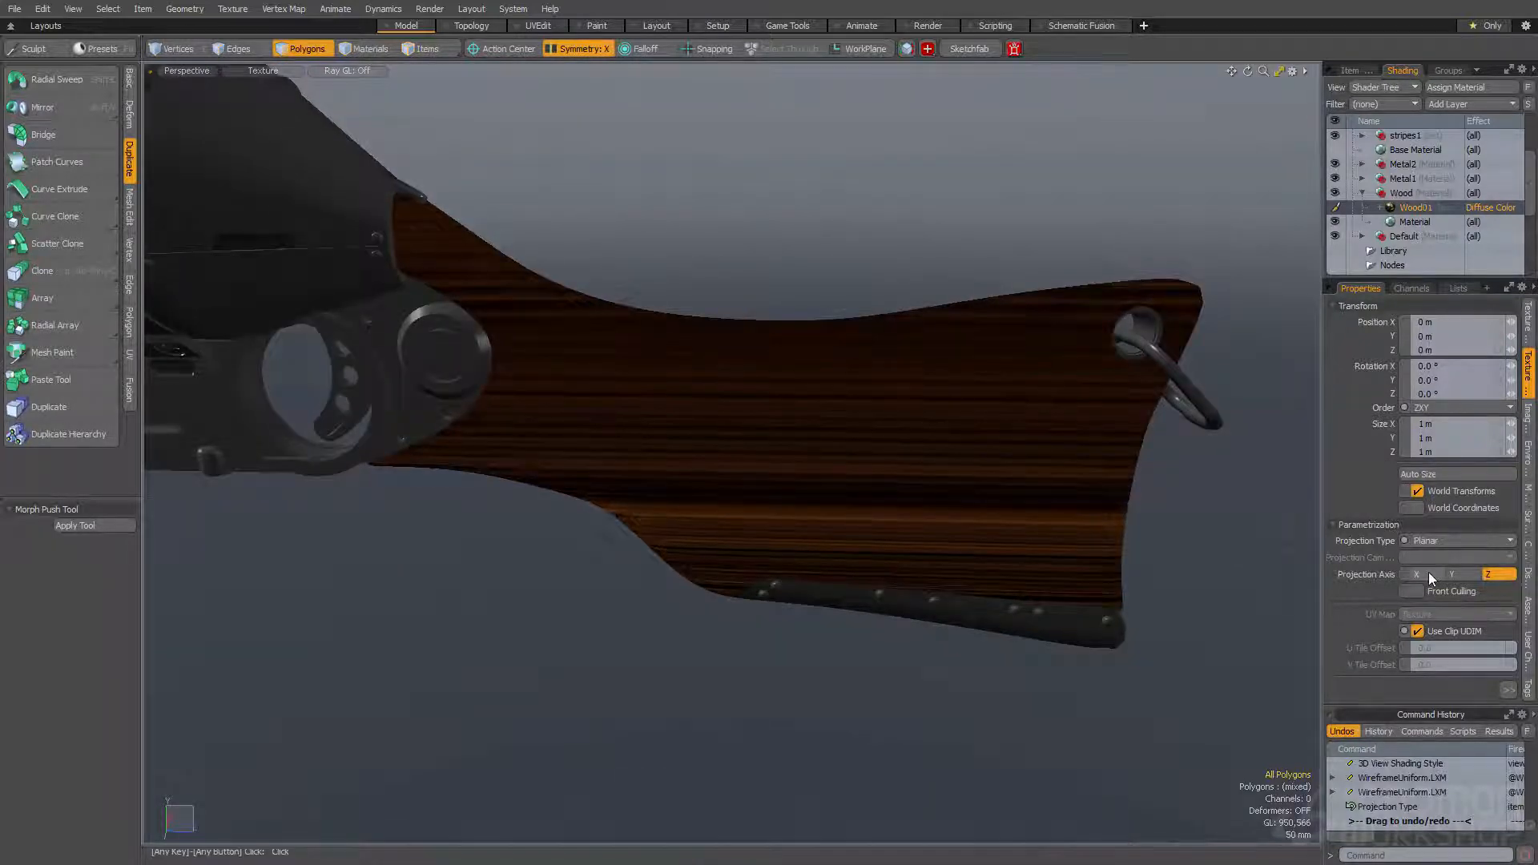
# - Try the Y projection axis for the Wood01 texture, set it to X, and check the grain around the stock
pyautogui.click(1429, 572)
pyautogui.click(1451, 574)
pyautogui.moveTo(909, 491)
pyautogui.keyDown('alt'); pyautogui.mouseDown()
pyautogui.moveTo(885, 560)
pyautogui.moveTo(909, 513)
pyautogui.mouseUp(); pyautogui.keyUp('alt')
pyautogui.click(1416, 575)
pyautogui.keyDown('alt'); pyautogui.moveTo(800, 491); pyautogui.dragTo(783, 430); pyautogui.keyUp('alt')
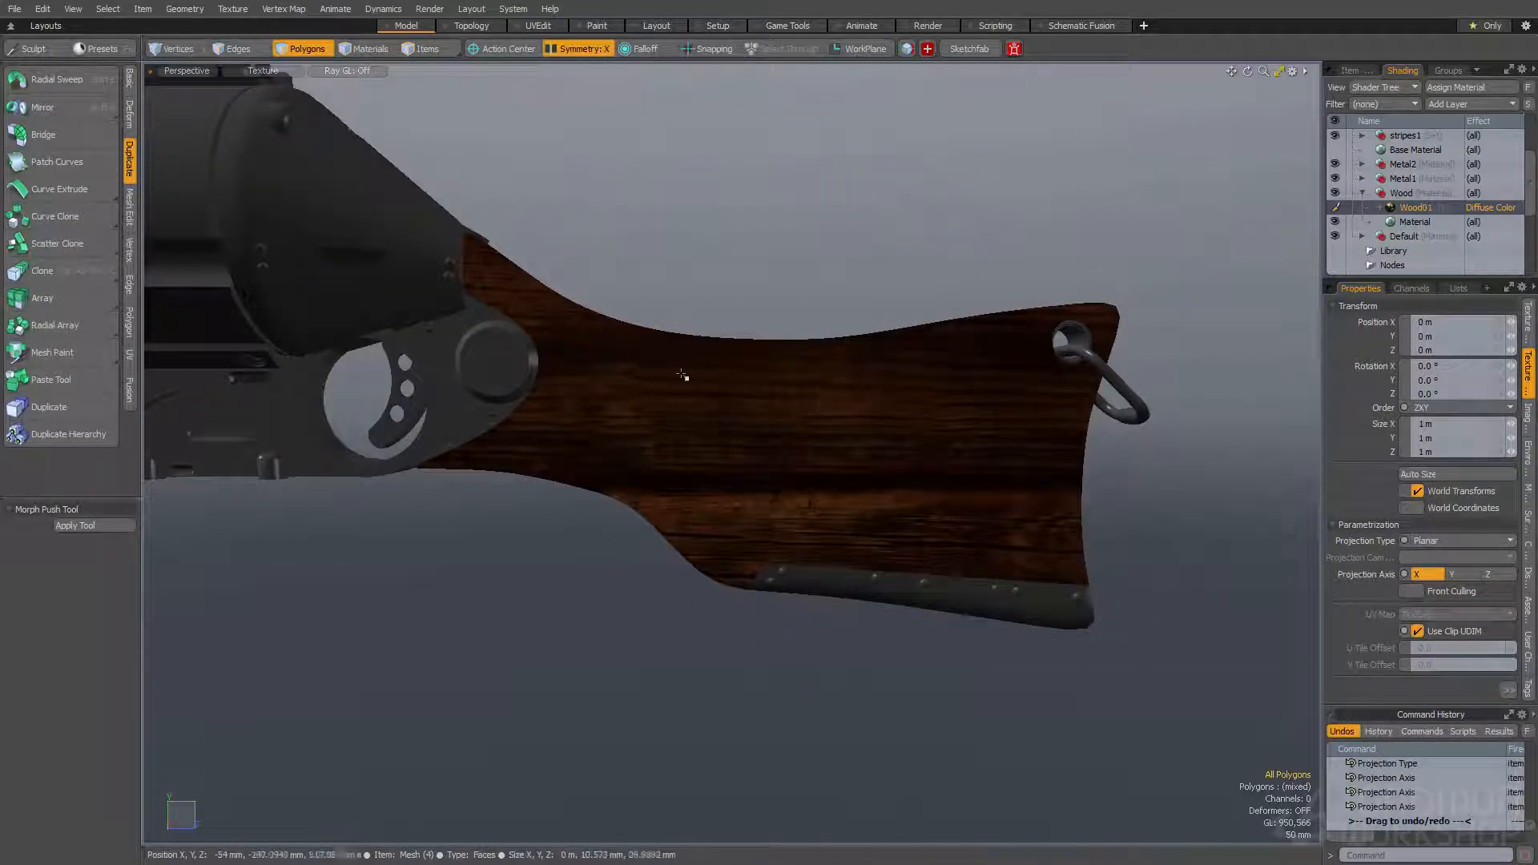
pyautogui.keyDown('alt'); pyautogui.moveTo(668, 360); pyautogui.dragTo(542, 352); pyautogui.keyUp('alt')
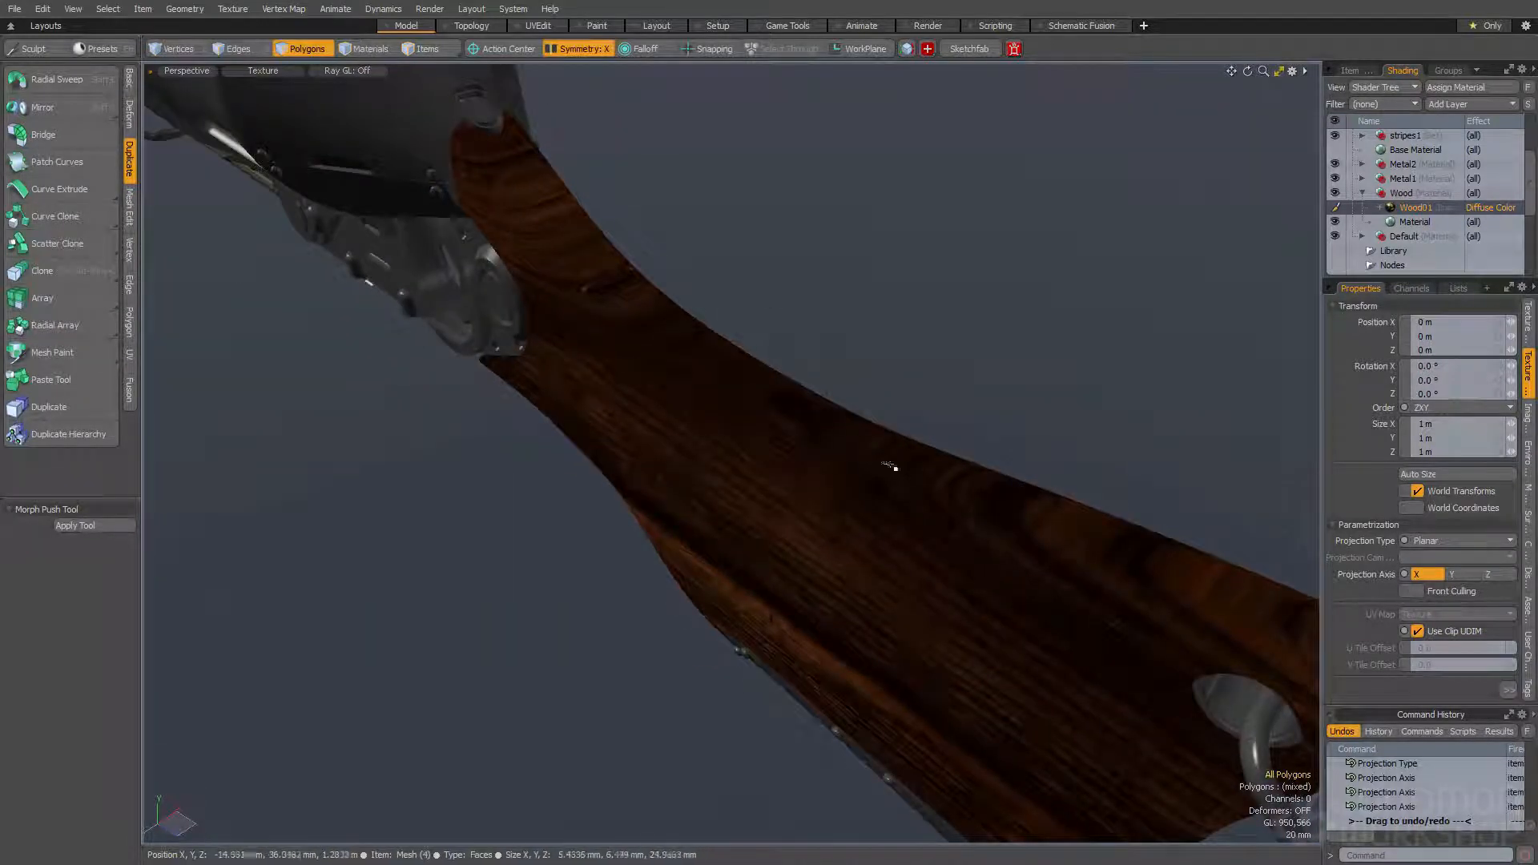
pyautogui.keyDown('alt'); pyautogui.moveTo(999, 495); pyautogui.dragTo(700, 508); pyautogui.keyUp('alt')
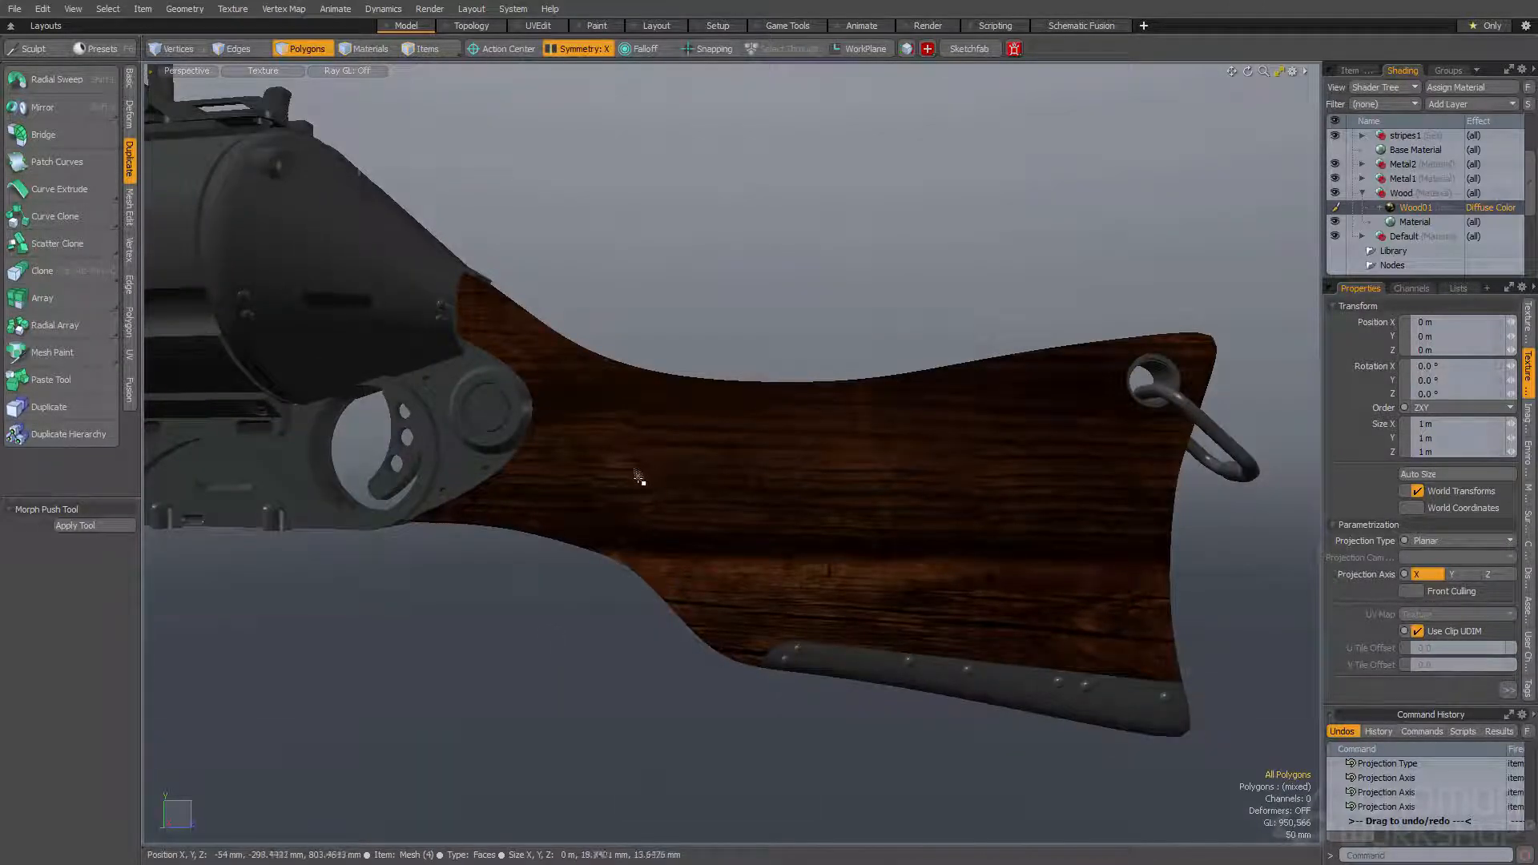
pyautogui.keyDown('alt'); pyautogui.moveTo(705, 594); pyautogui.dragTo(728, 588); pyautogui.keyUp('alt')
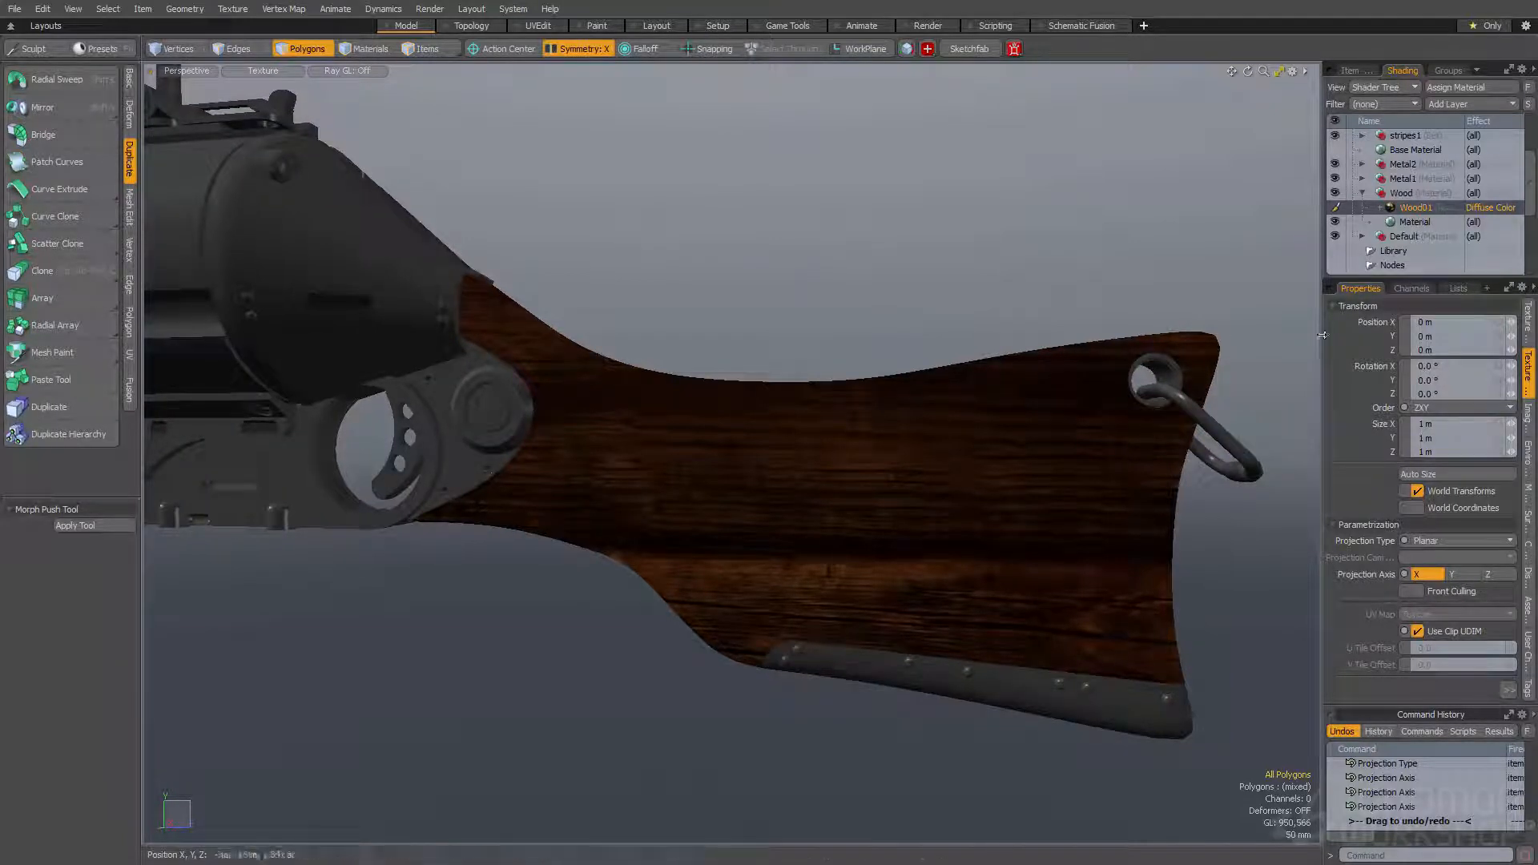
# - Rotate the Wood01 texture projection to X 6.3°, Y 4.5° and Z -3.4°, checking the grain around the stock
pyautogui.moveTo(1511, 381); pyautogui.dragTo(1516, 361)
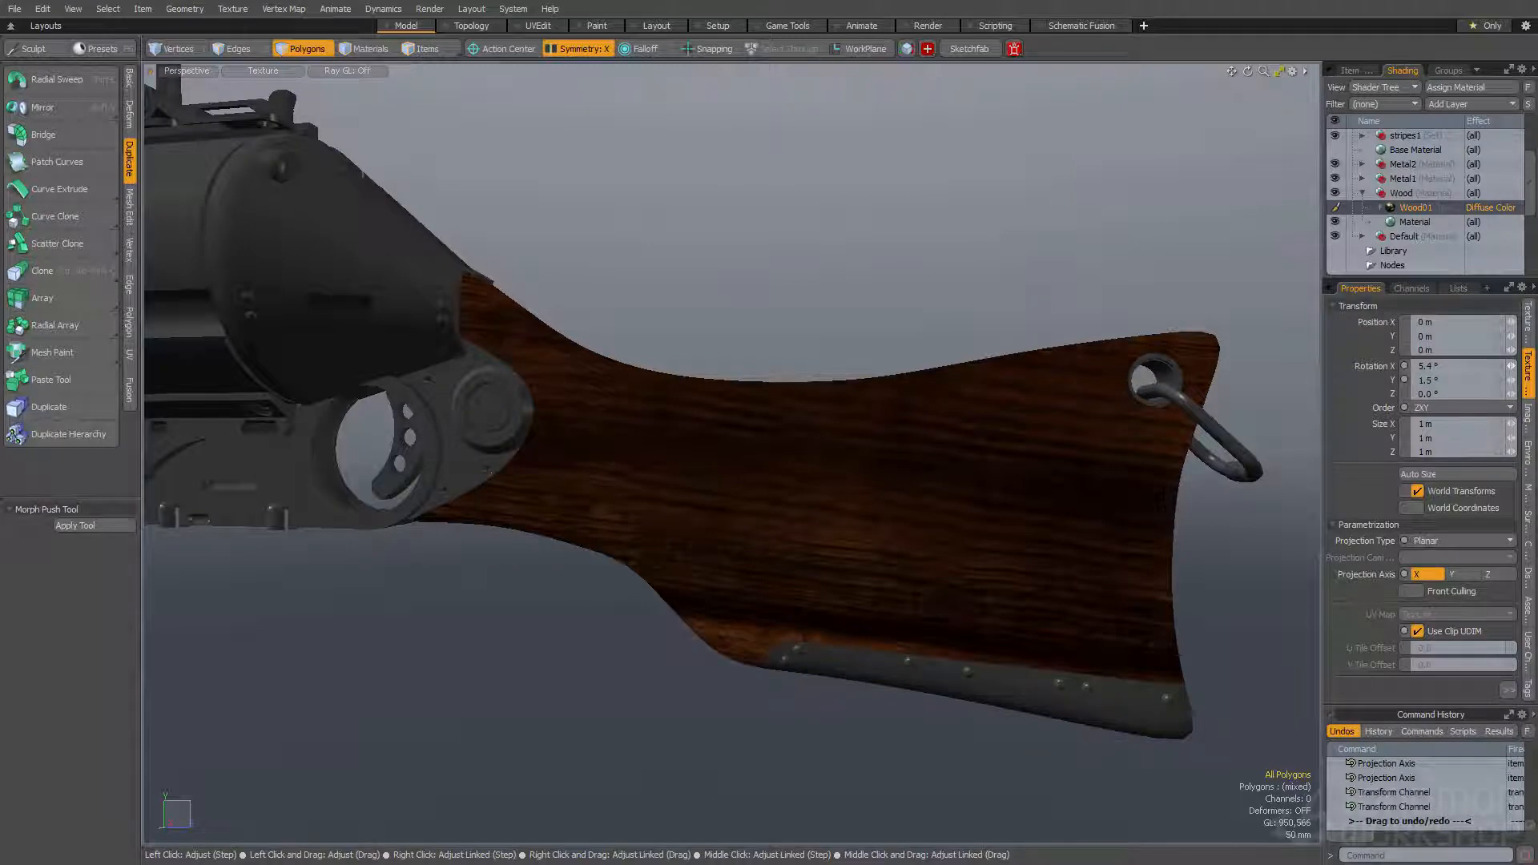
pyautogui.moveTo(1511, 366); pyautogui.dragTo(1519, 367)
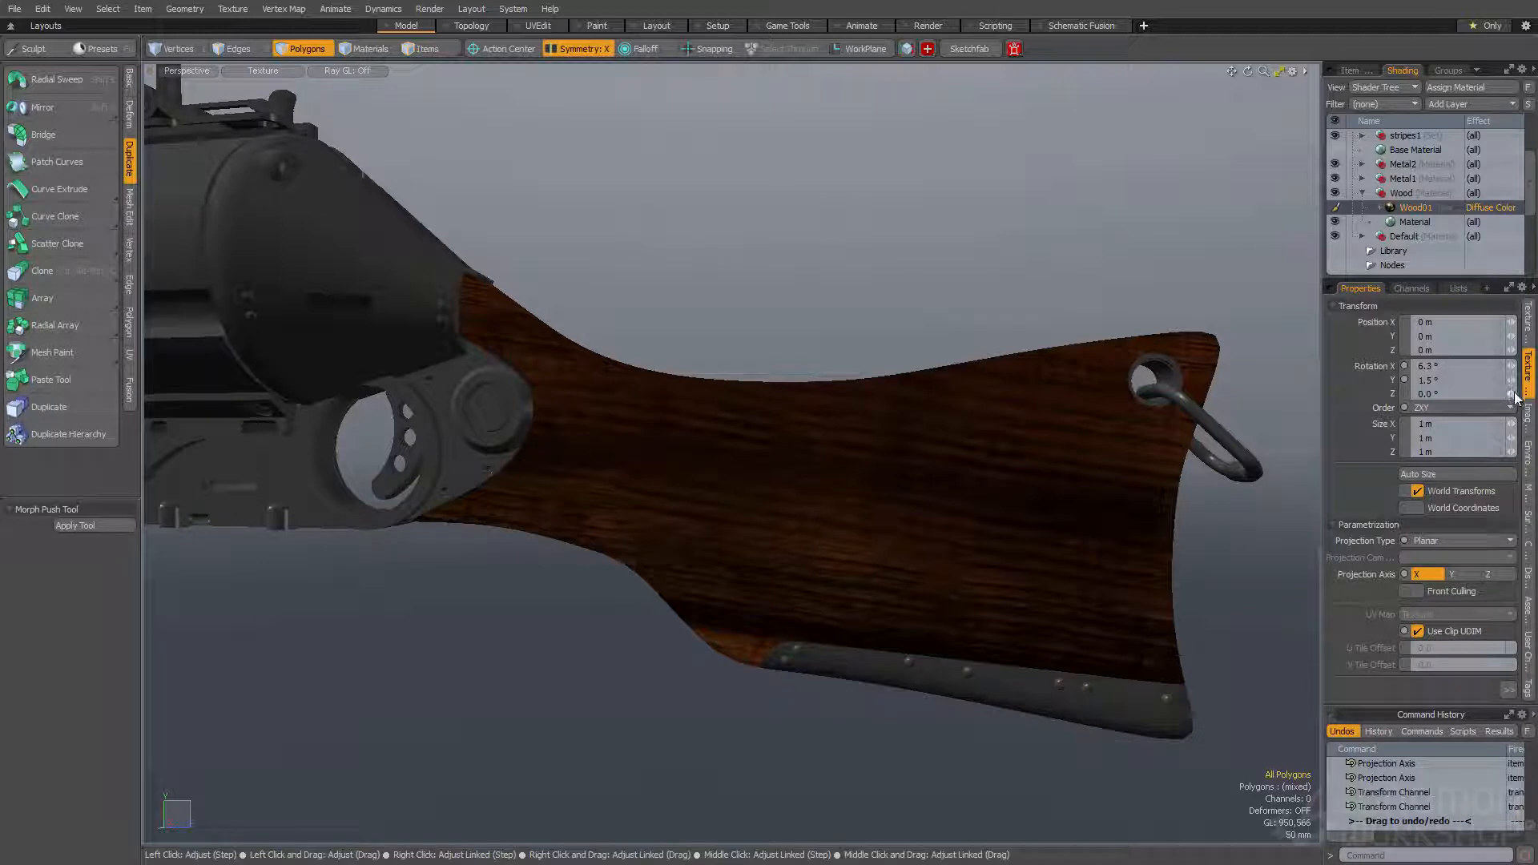
pyautogui.keyDown('alt'); pyautogui.moveTo(921, 385); pyautogui.dragTo(882, 494); pyautogui.keyUp('alt')
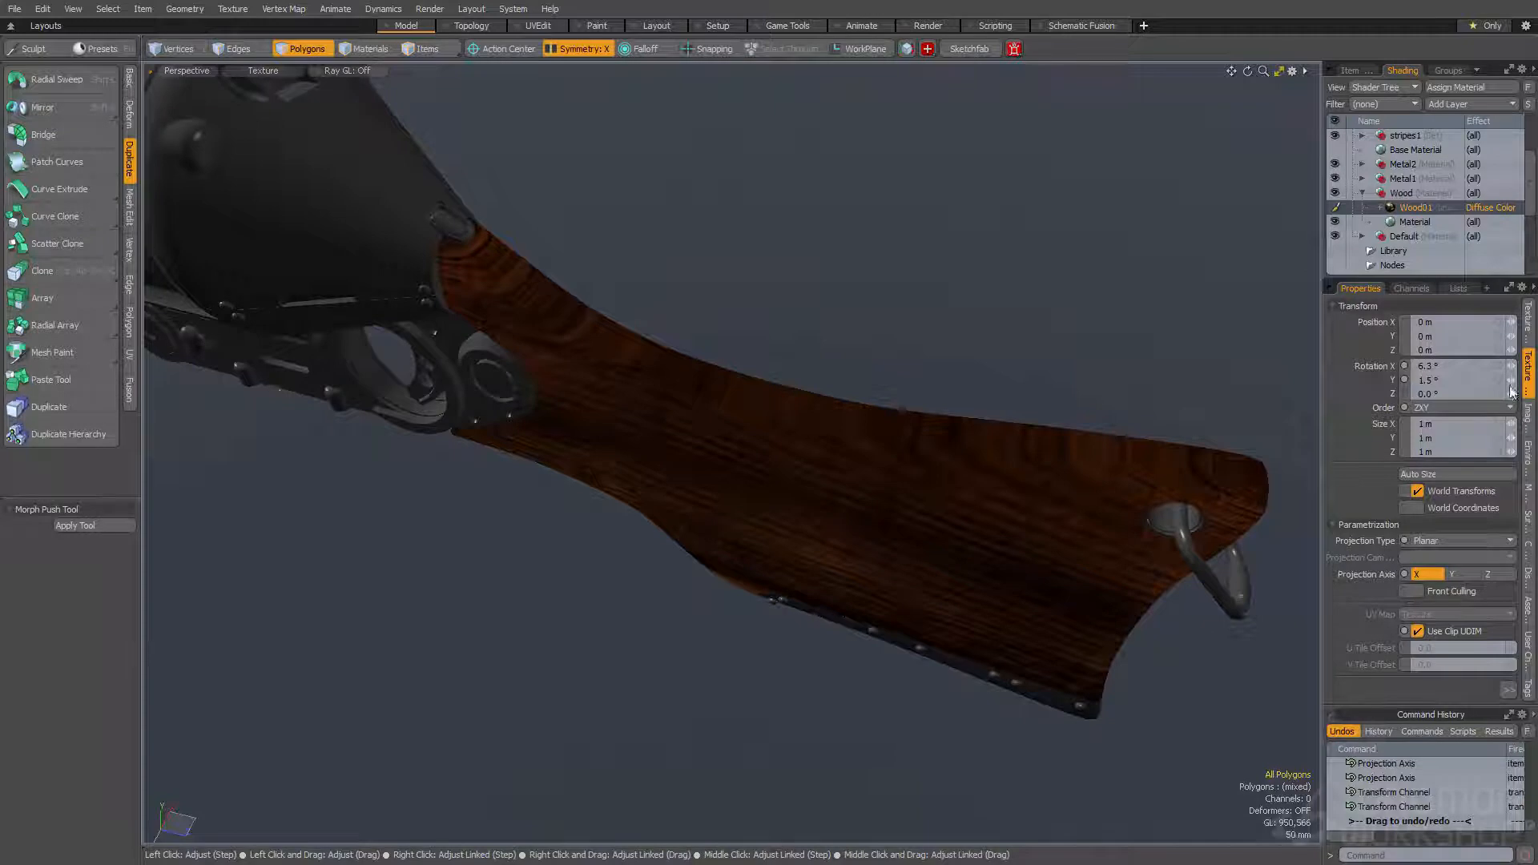
pyautogui.moveTo(1512, 381); pyautogui.dragTo(1516, 377)
pyautogui.moveTo(1512, 381); pyautogui.dragTo(1508, 396)
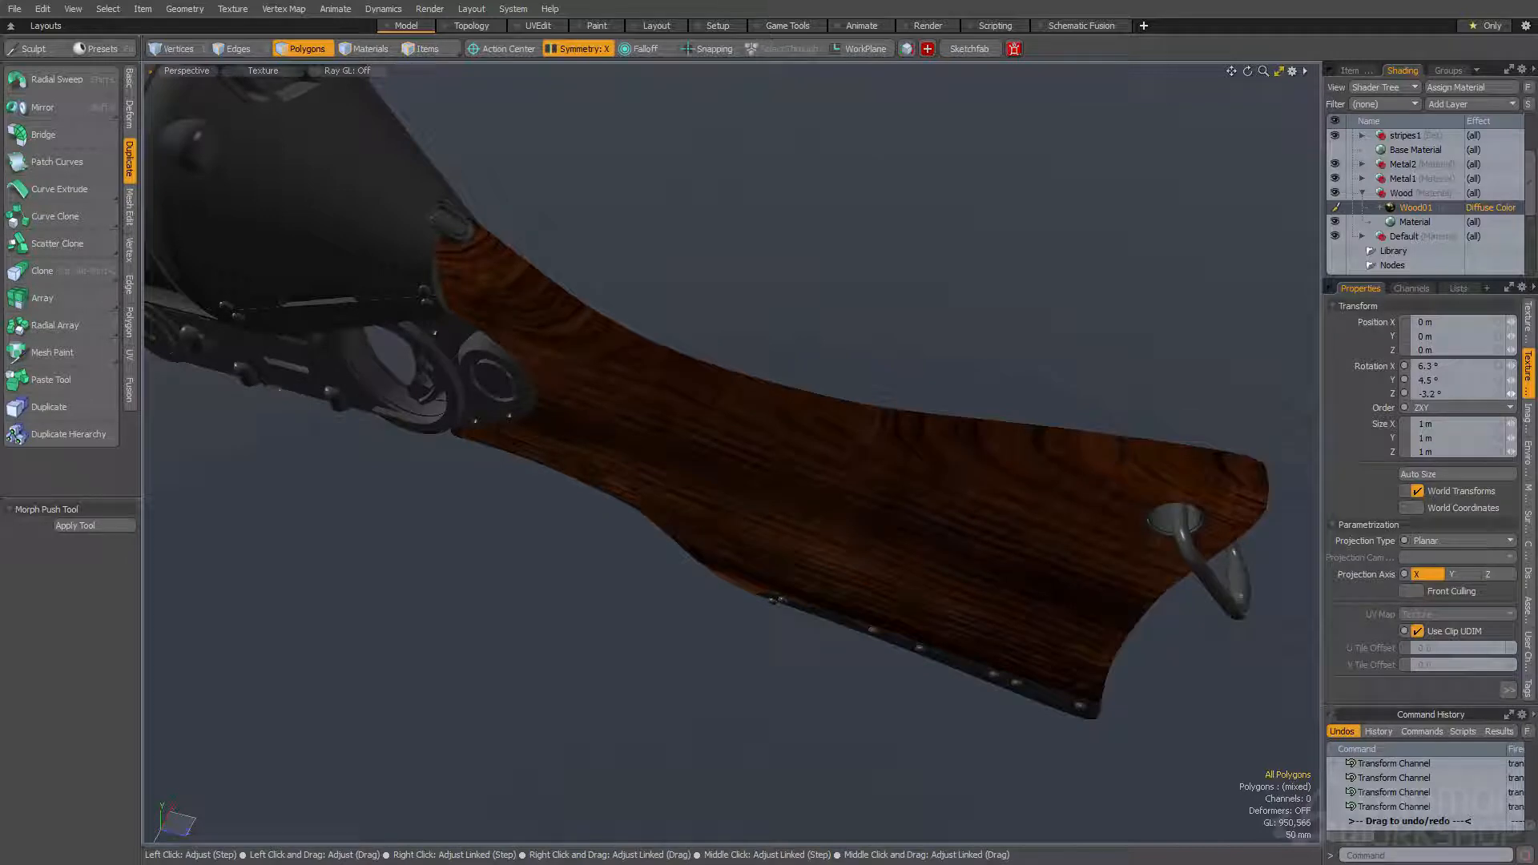
pyautogui.moveTo(1508, 395); pyautogui.dragTo(1511, 395)
pyautogui.keyDown('alt'); pyautogui.moveTo(597, 364); pyautogui.dragTo(663, 333); pyautogui.keyUp('alt')
pyautogui.keyDown('alt'); pyautogui.moveTo(711, 398); pyautogui.dragTo(612, 325); pyautogui.keyUp('alt')
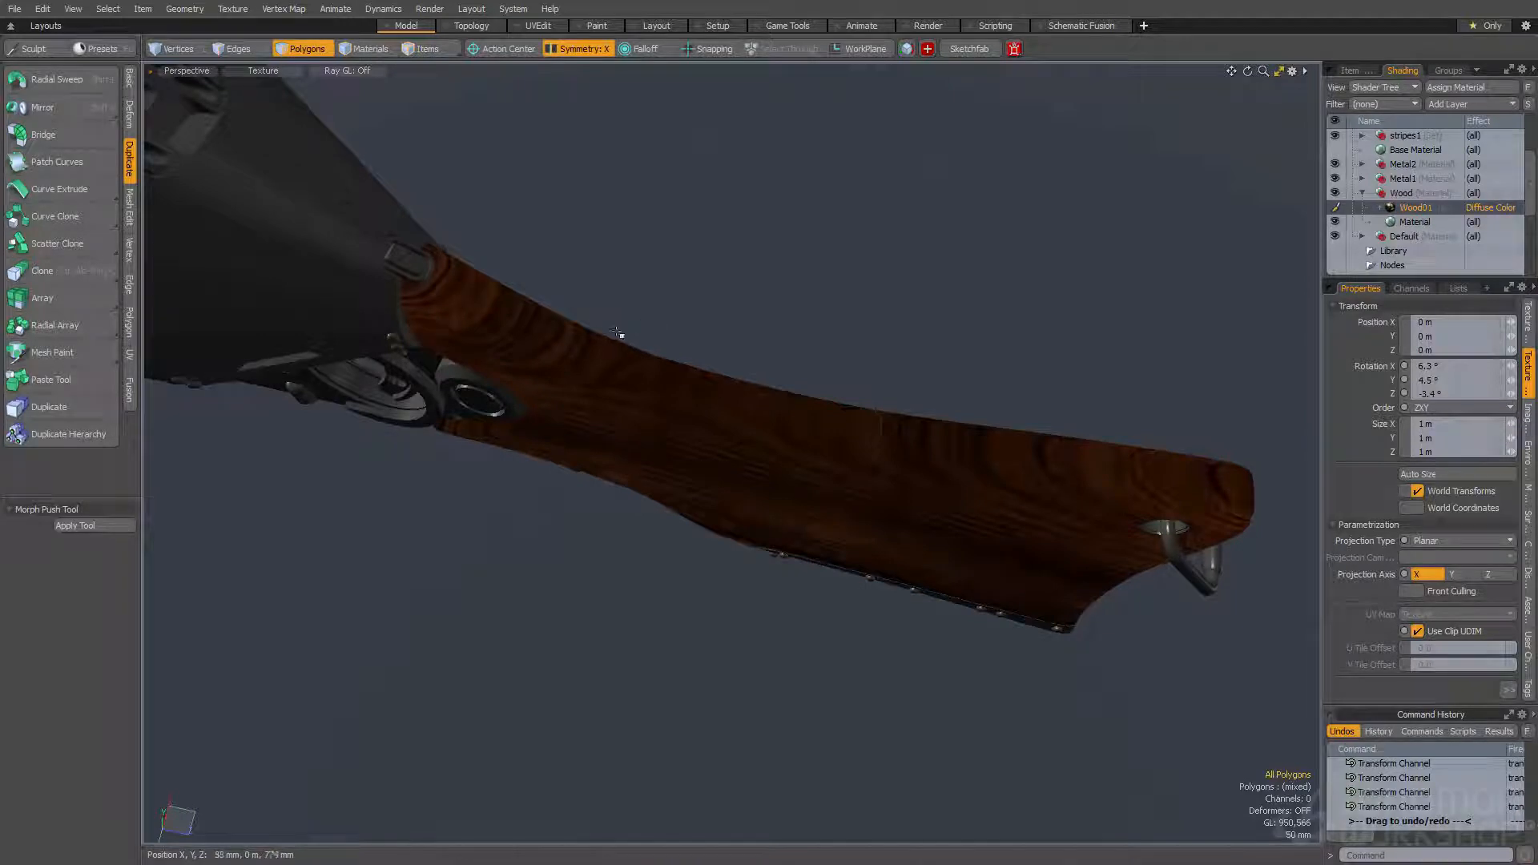
pyautogui.scroll(4, 512, 310)
pyautogui.keyDown('alt'); pyautogui.moveTo(515, 309); pyautogui.dragTo(796, 353); pyautogui.keyUp('alt')
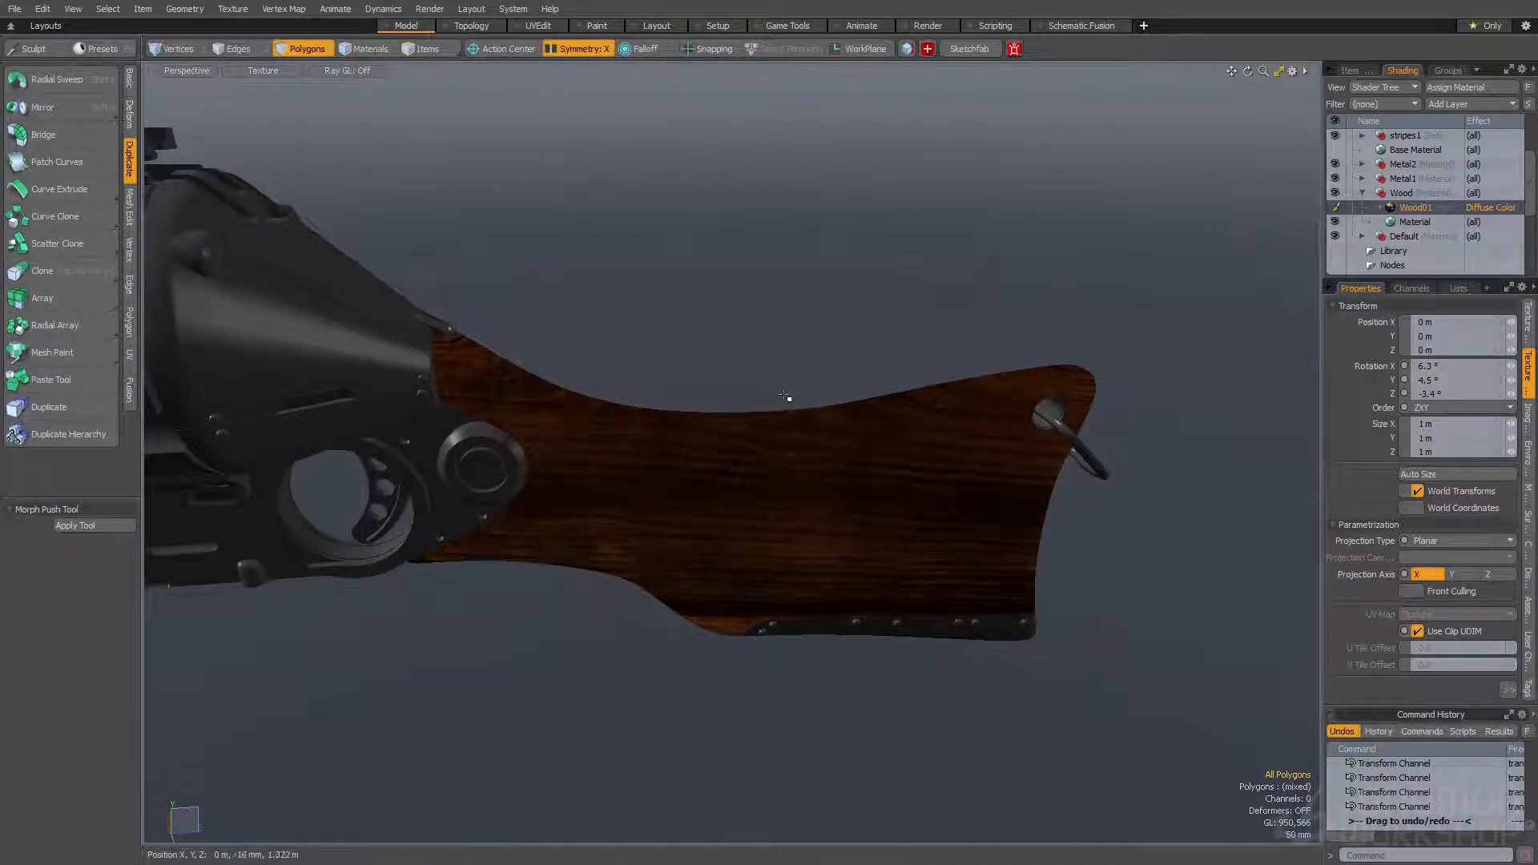
pyautogui.keyDown('alt'); pyautogui.moveTo(591, 361); pyautogui.dragTo(899, 371); pyautogui.keyUp('alt')
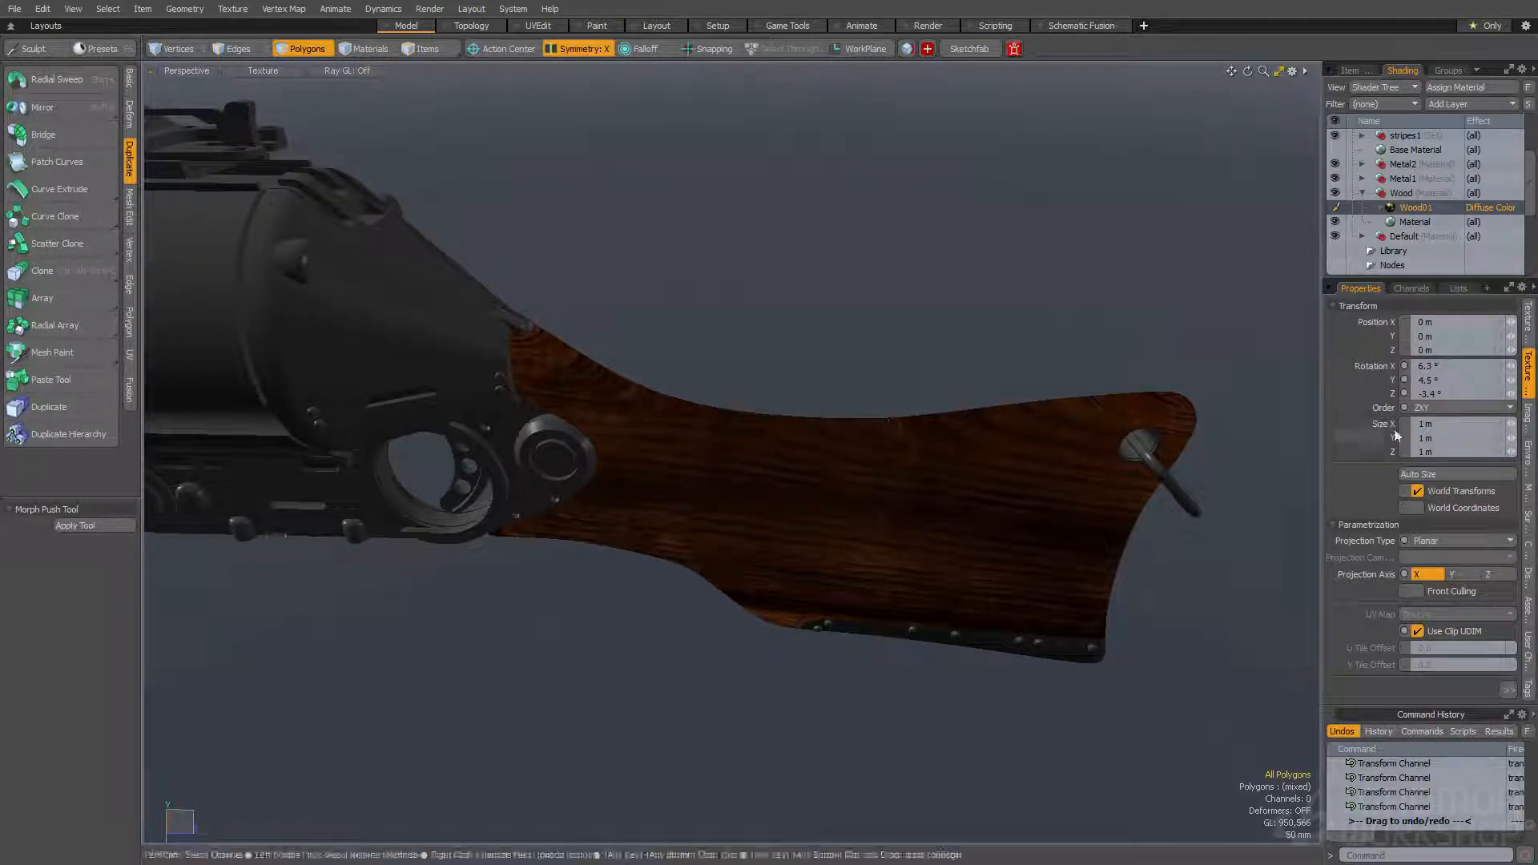
# - Duplicate the diffuse Wood01 texture in the Wood material group and set the copy's effect to Roughness
pyautogui.click(1527, 324)
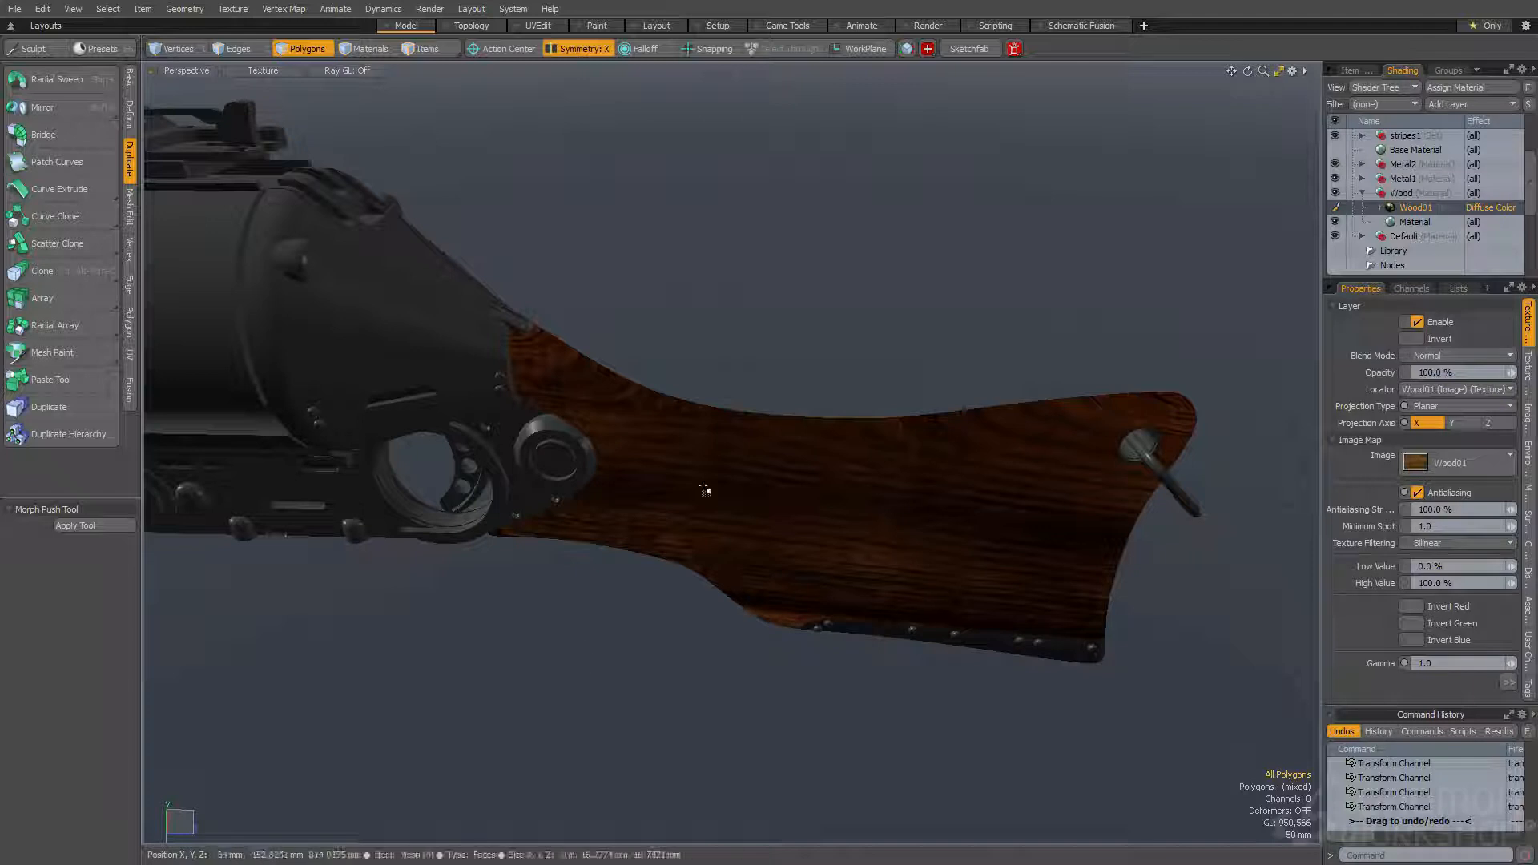
pyautogui.keyDown('alt'); pyautogui.moveTo(621, 564); pyautogui.dragTo(639, 529); pyautogui.keyUp('alt')
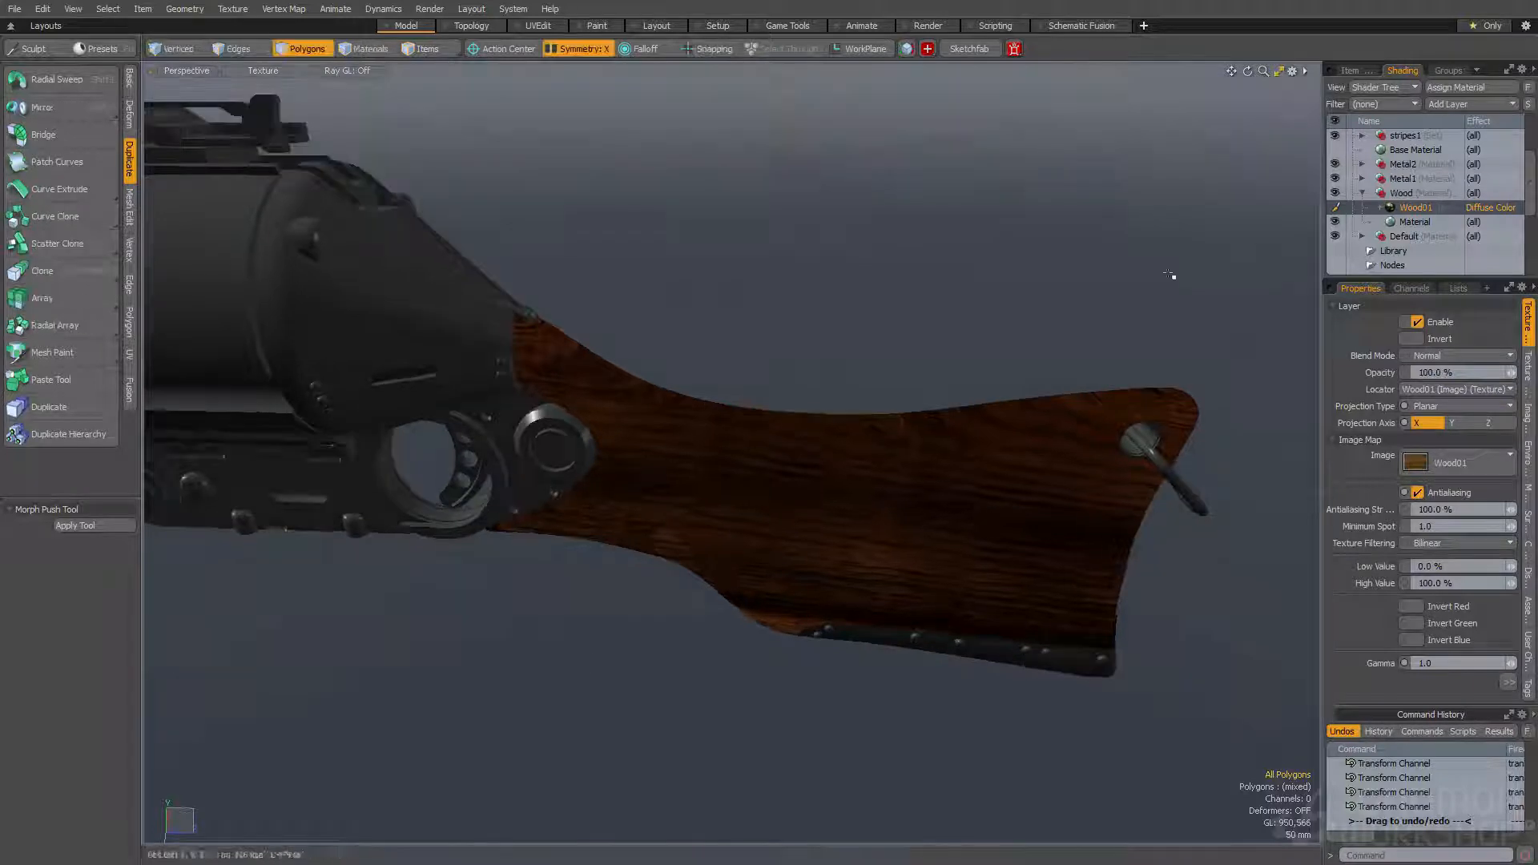
pyautogui.rightClick(1435, 210)
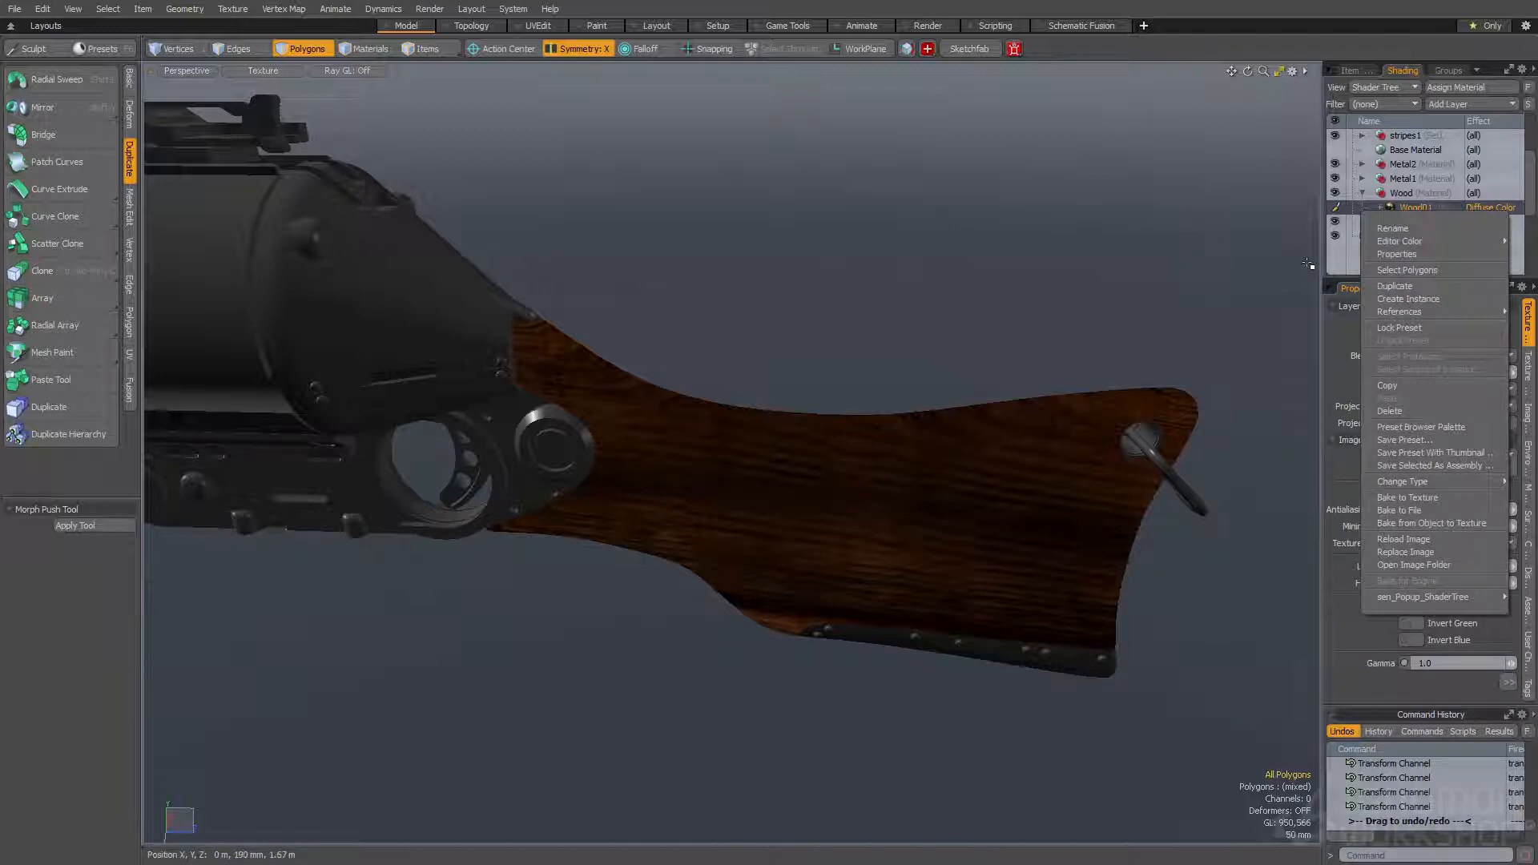
pyautogui.click(1403, 288)
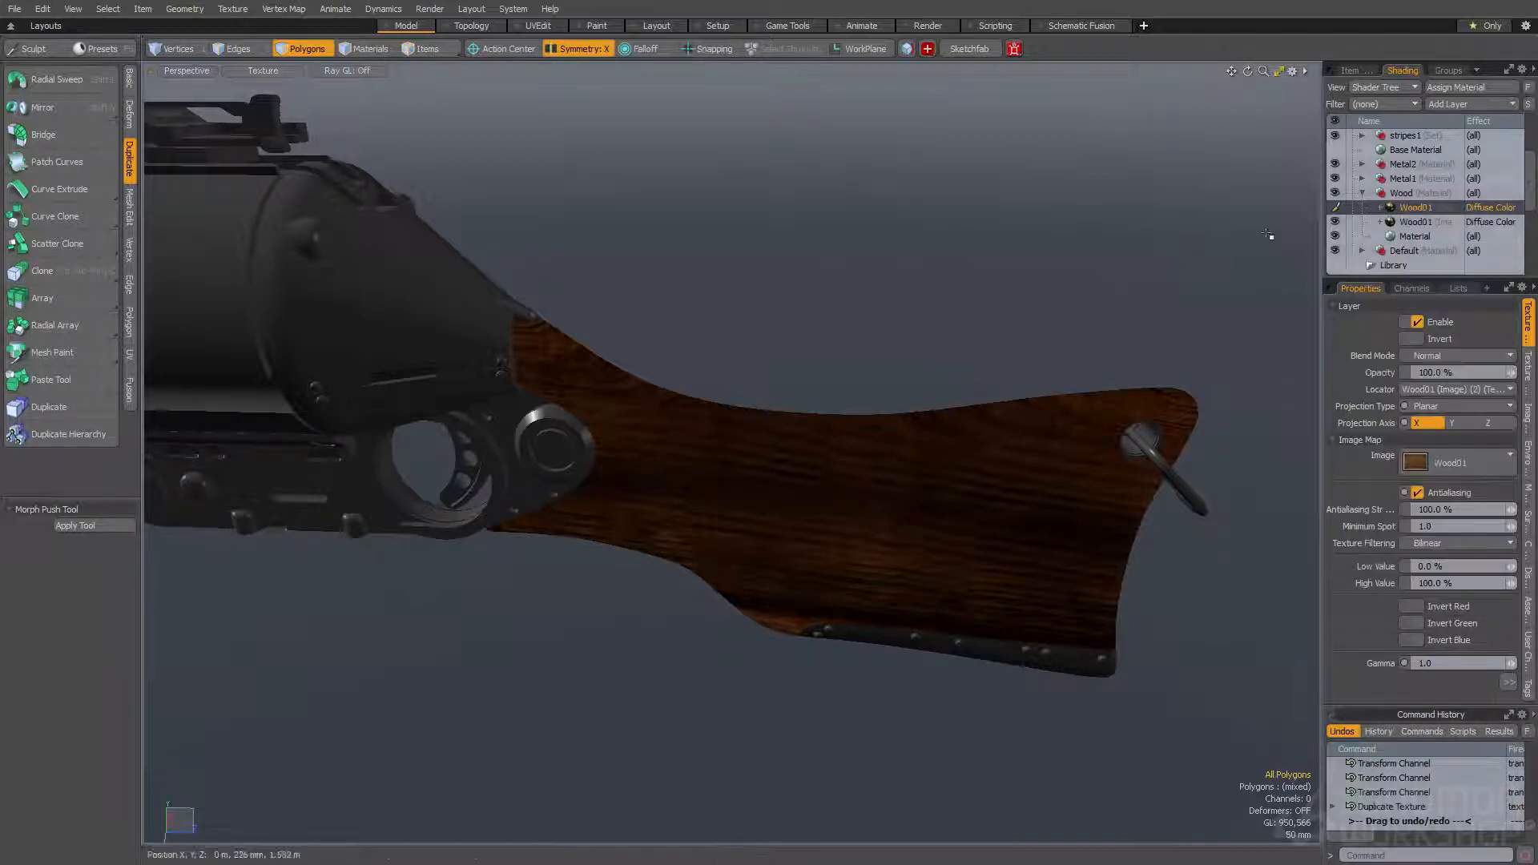
pyautogui.rightClick(1481, 210)
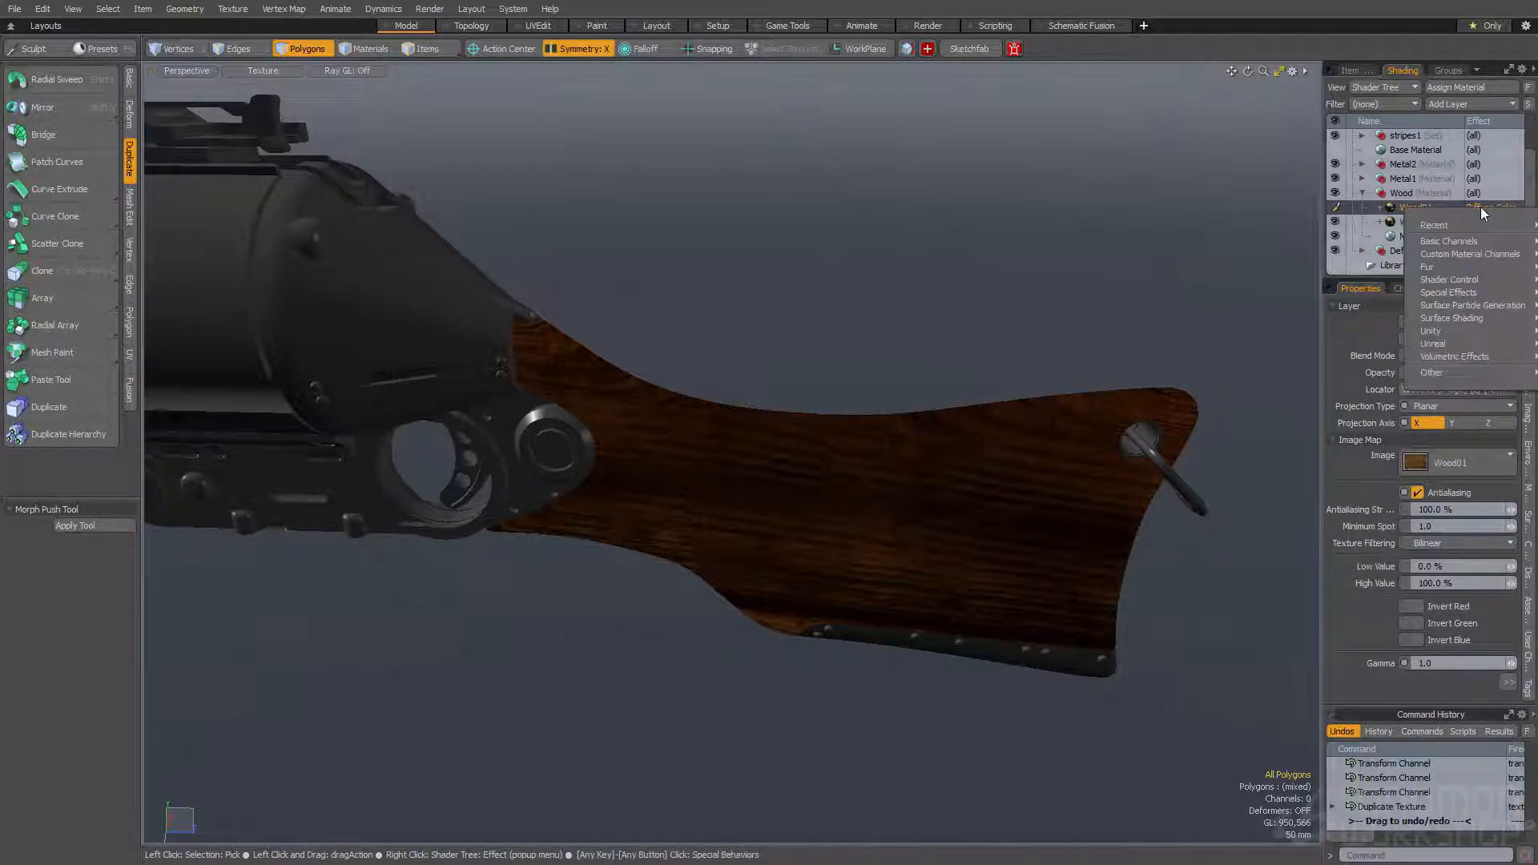
pyautogui.moveTo(1458, 227)
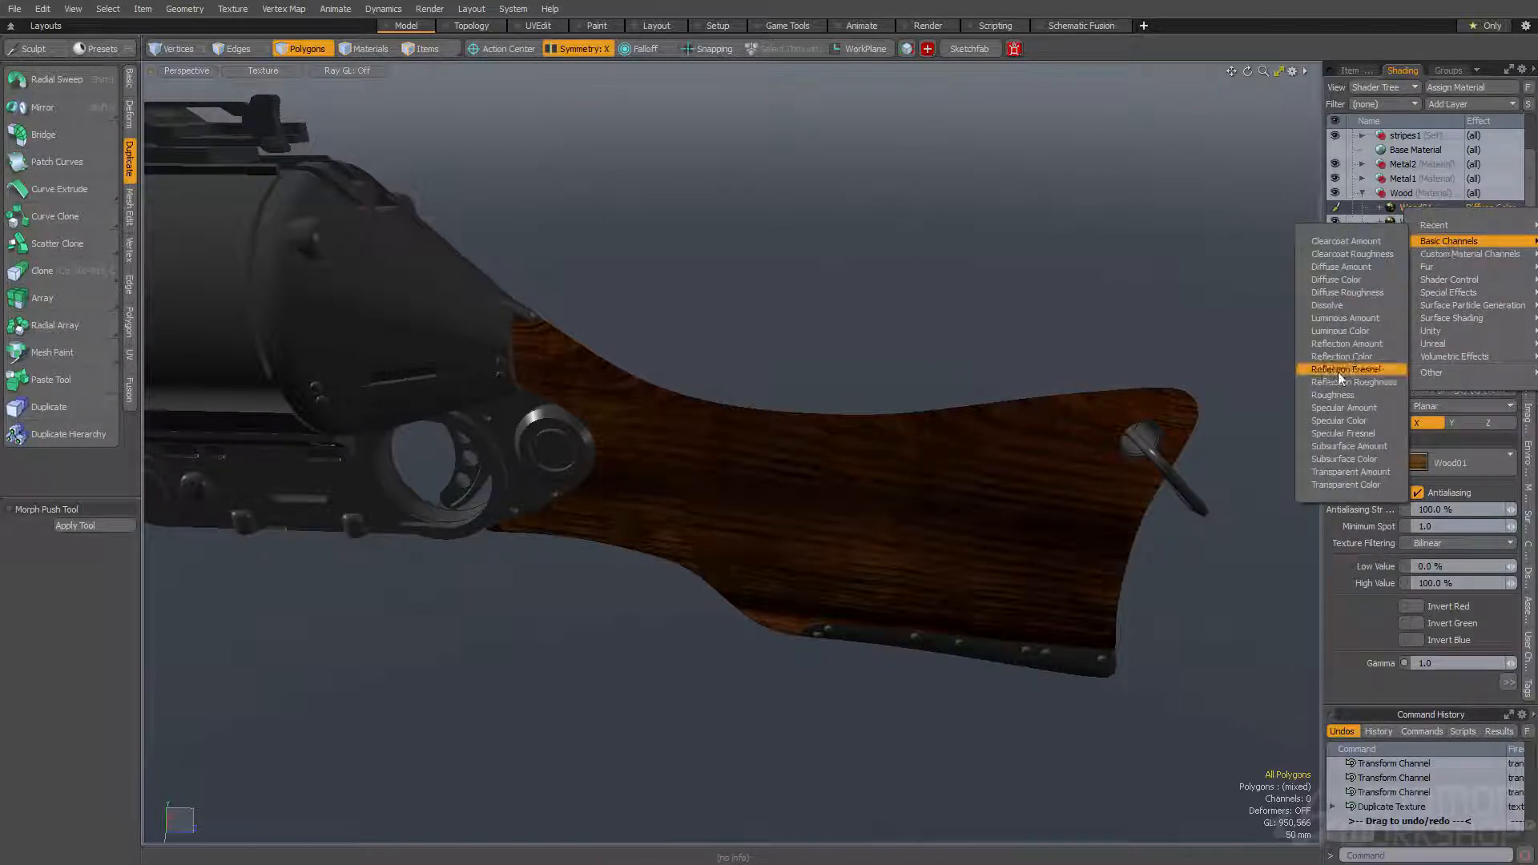
pyautogui.click(1339, 396)
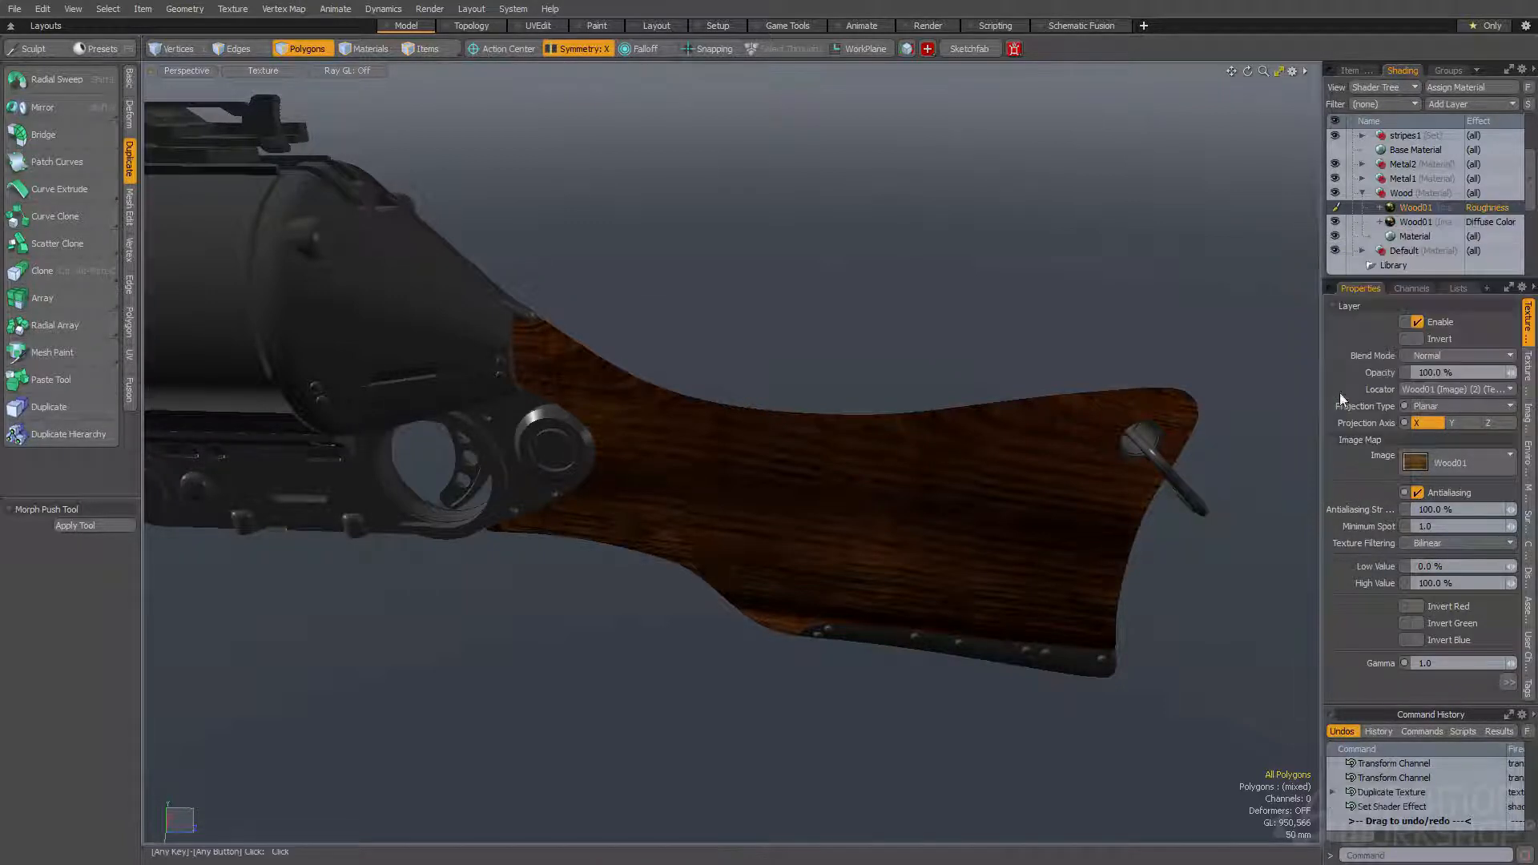
# - Duplicate the Roughness Wood01 texture and set the new copy's effect to Bump
pyautogui.rightClick(1445, 213)
pyautogui.click(1412, 283)
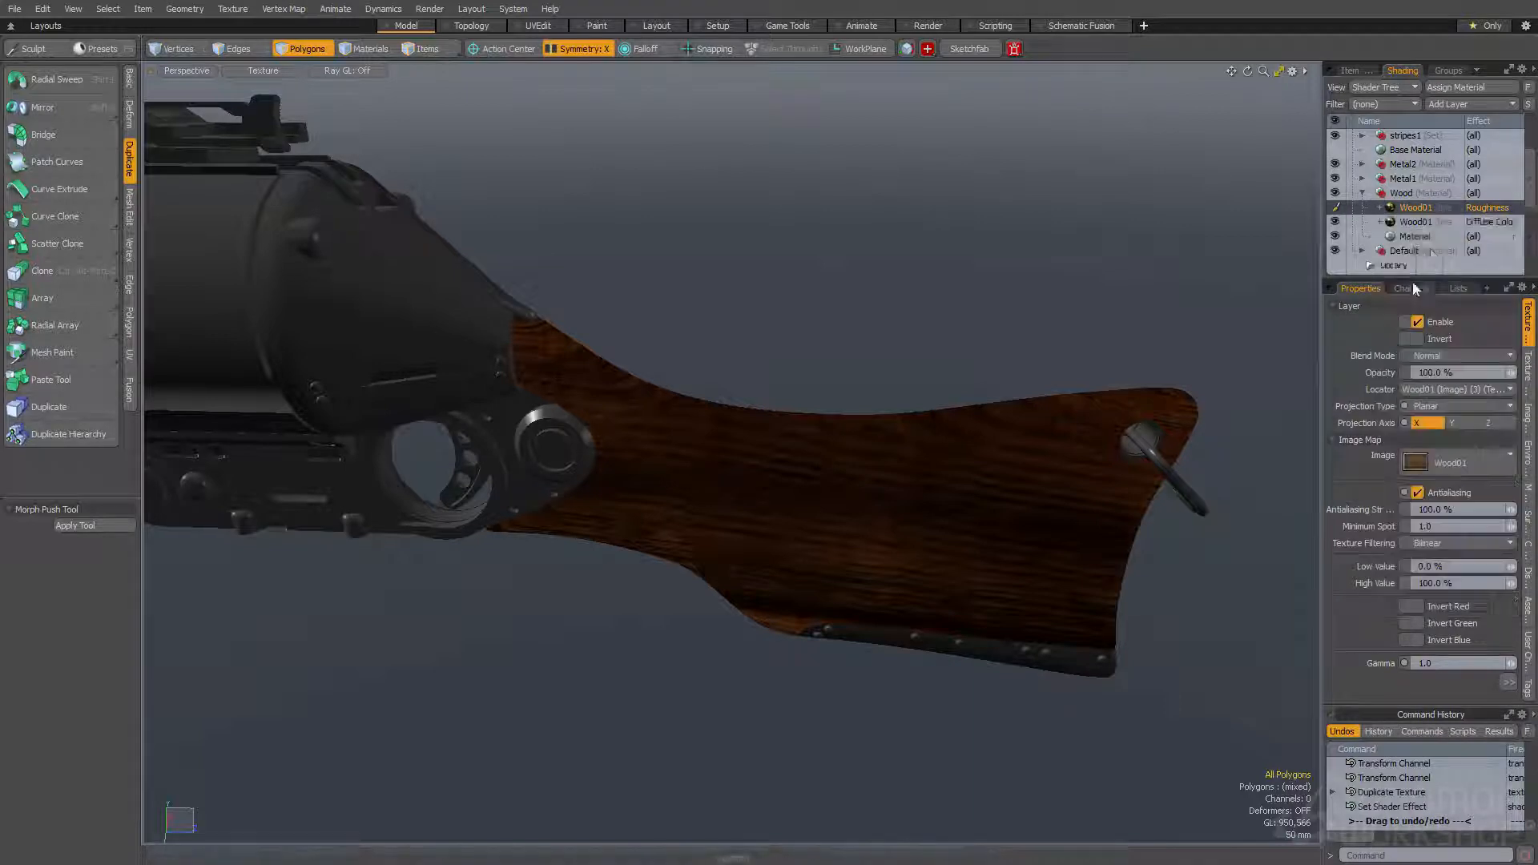
pyautogui.click(1491, 207)
pyautogui.moveTo(1434, 349)
pyautogui.moveTo(1442, 239)
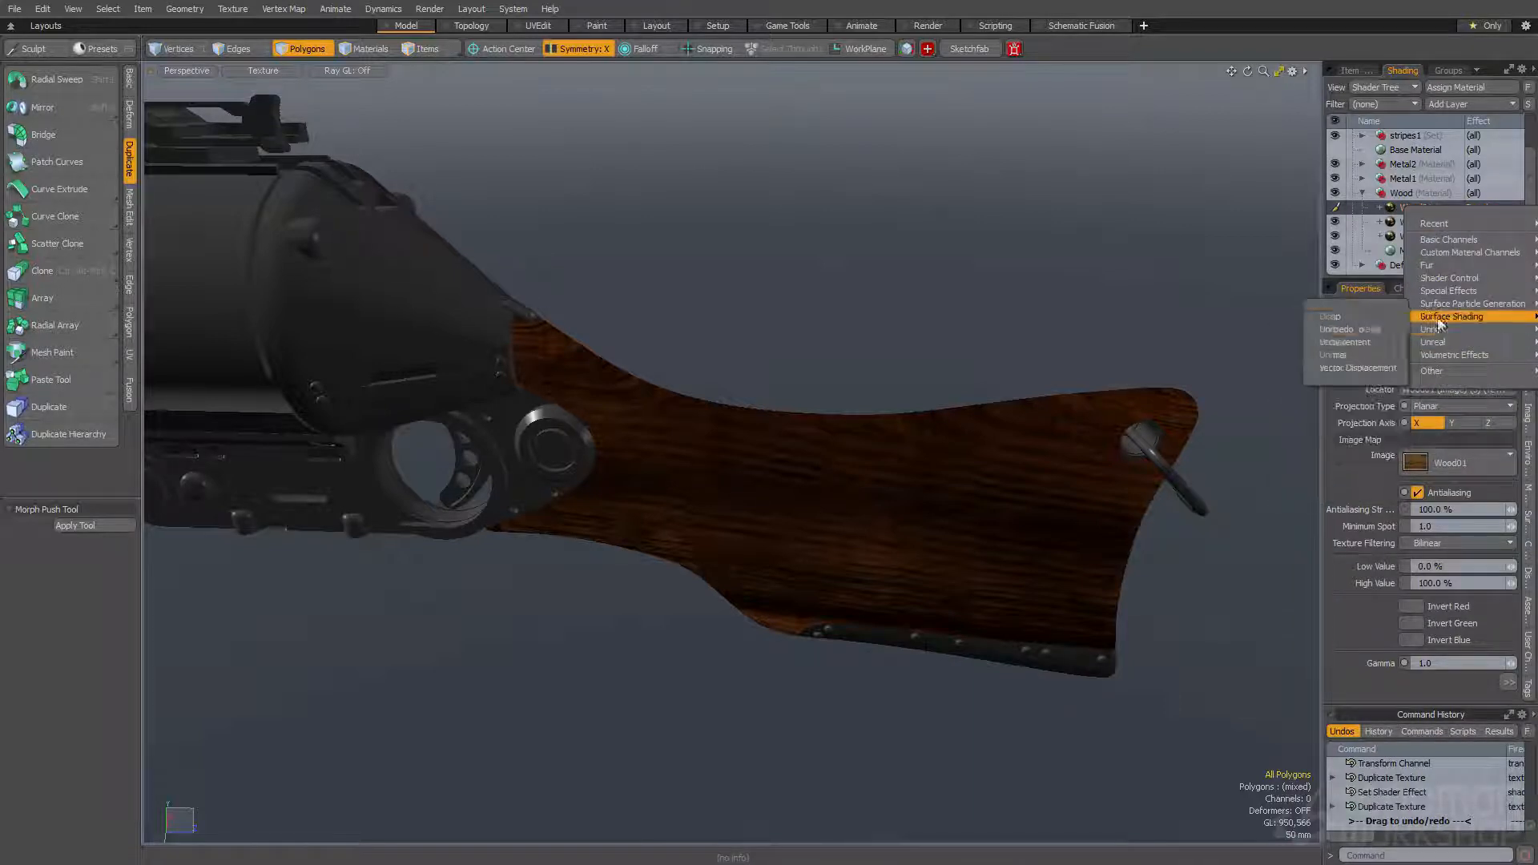
pyautogui.click(1349, 317)
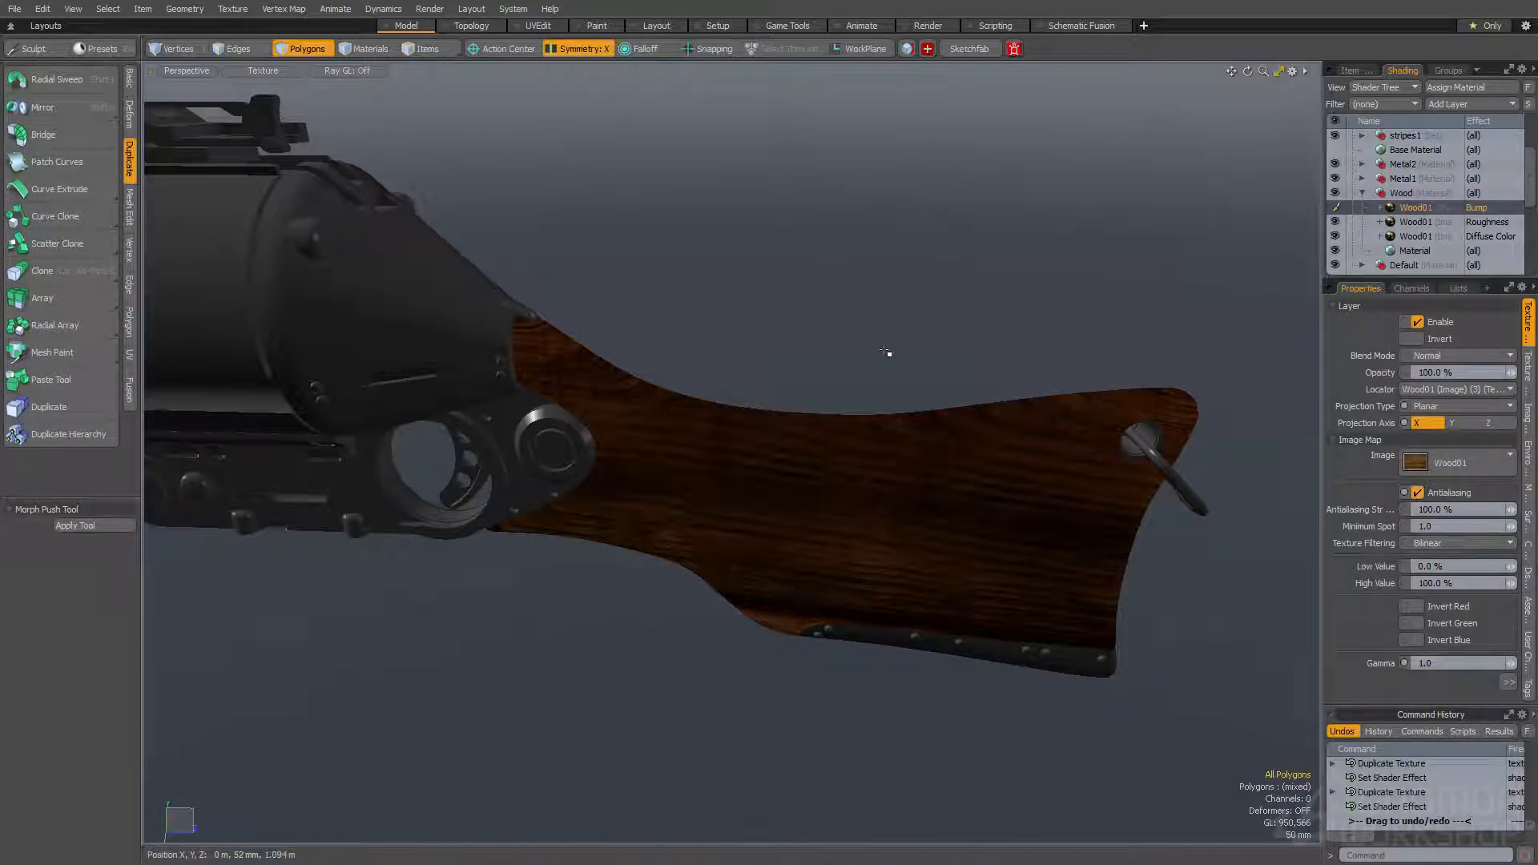
# - Open the render preview and set the Final Color Output's output gamma to 1.2
pyautogui.press('F8')
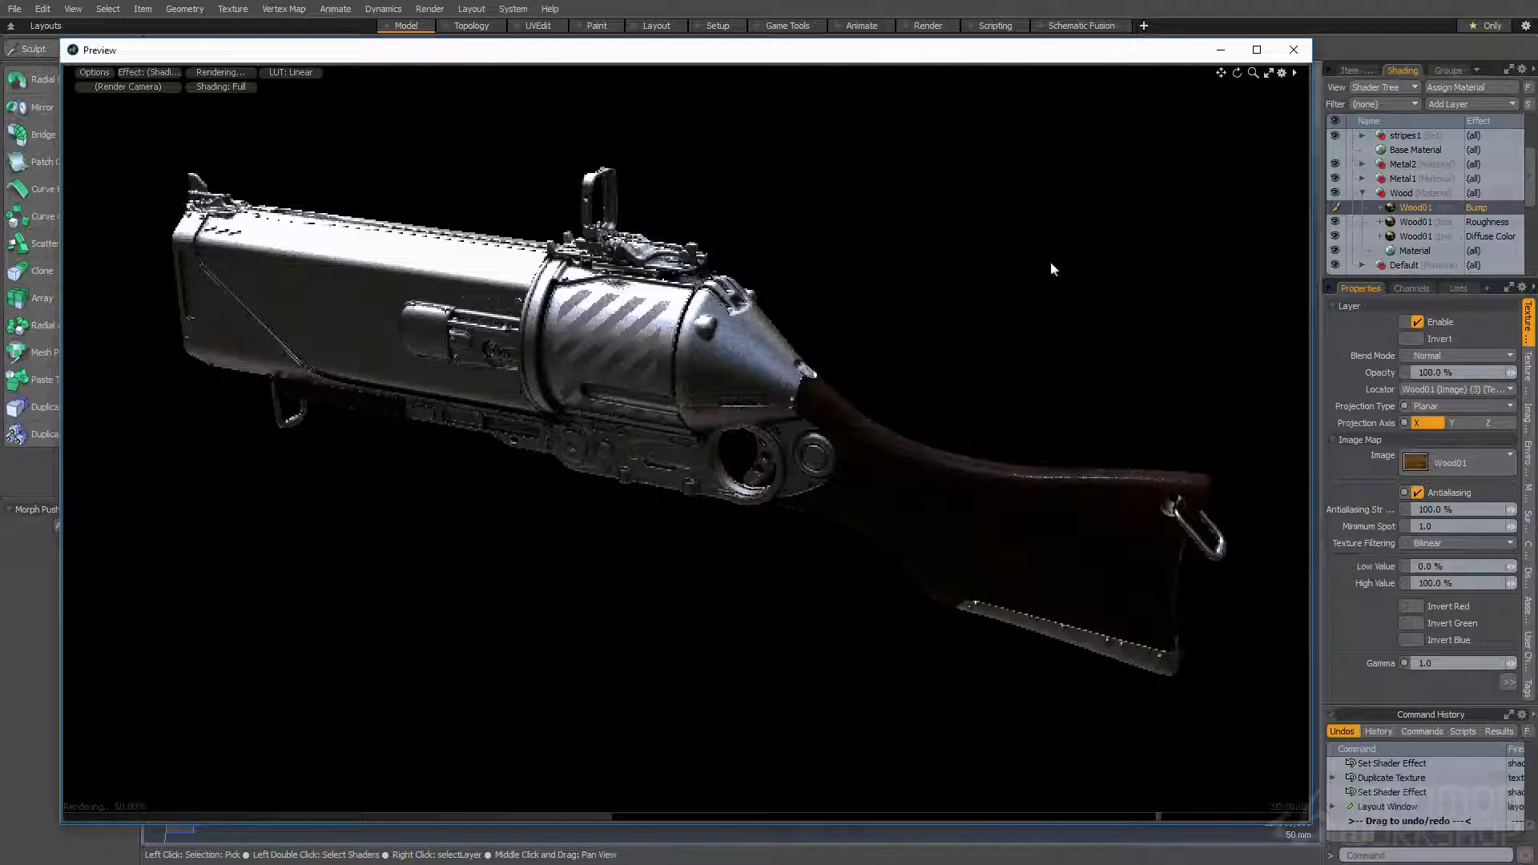
pyautogui.moveTo(985, 61); pyautogui.dragTo(943, 53)
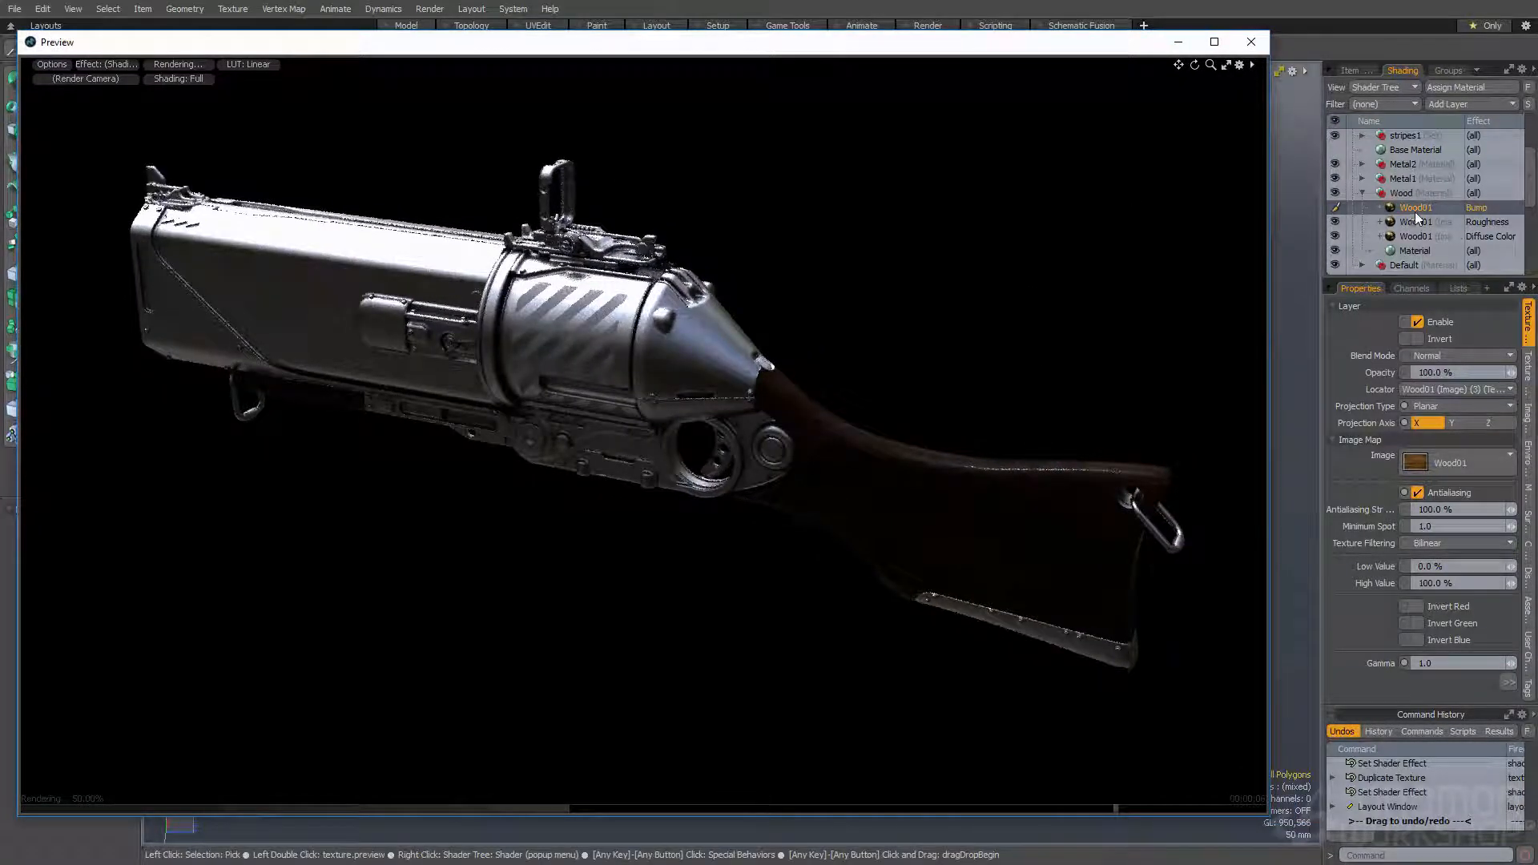
pyautogui.scroll(3, 1412, 191)
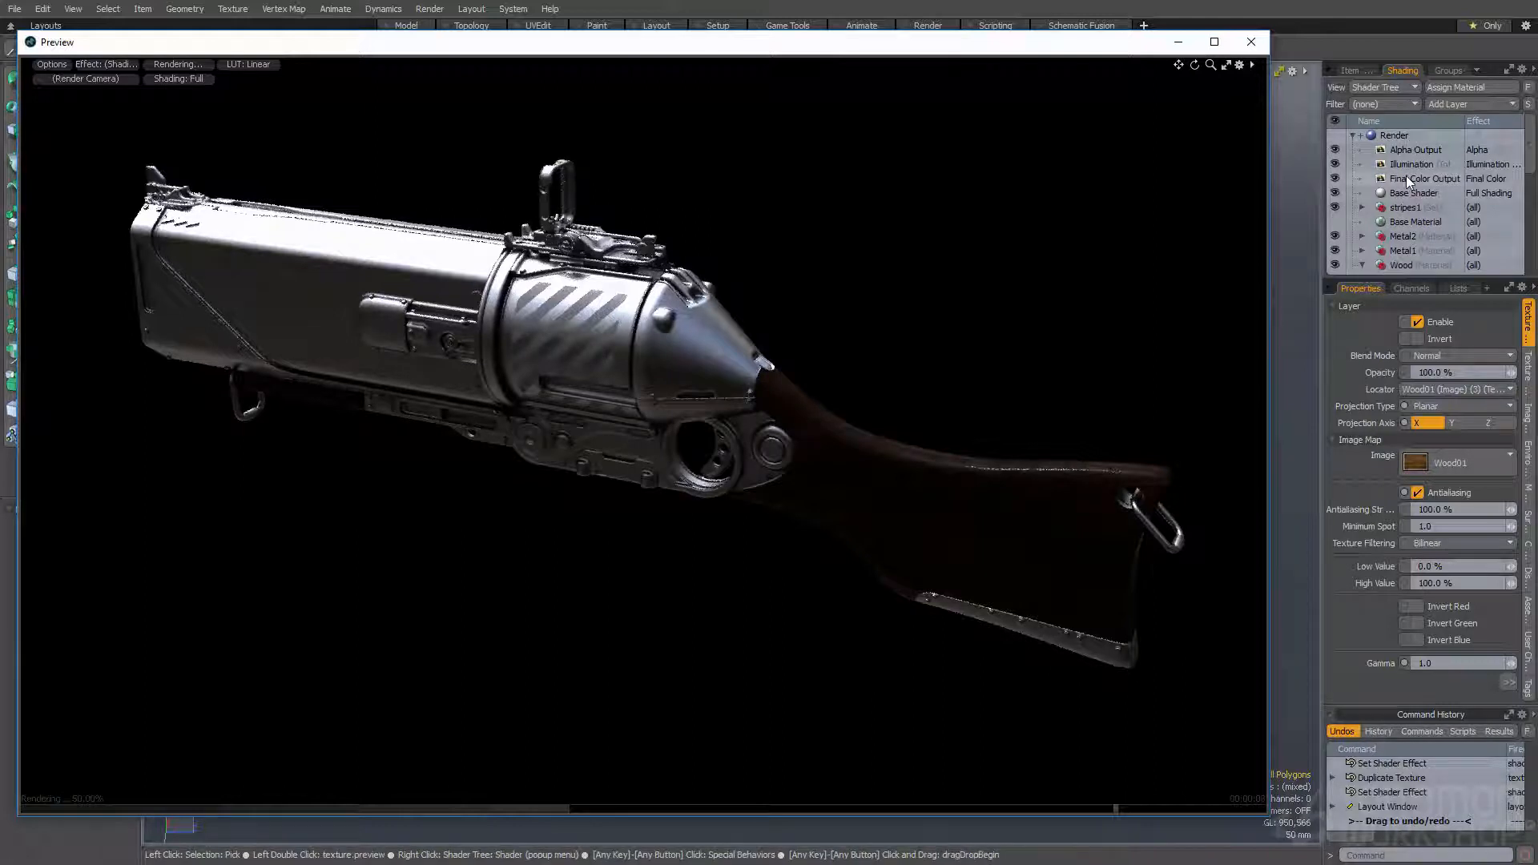
pyautogui.click(1406, 179)
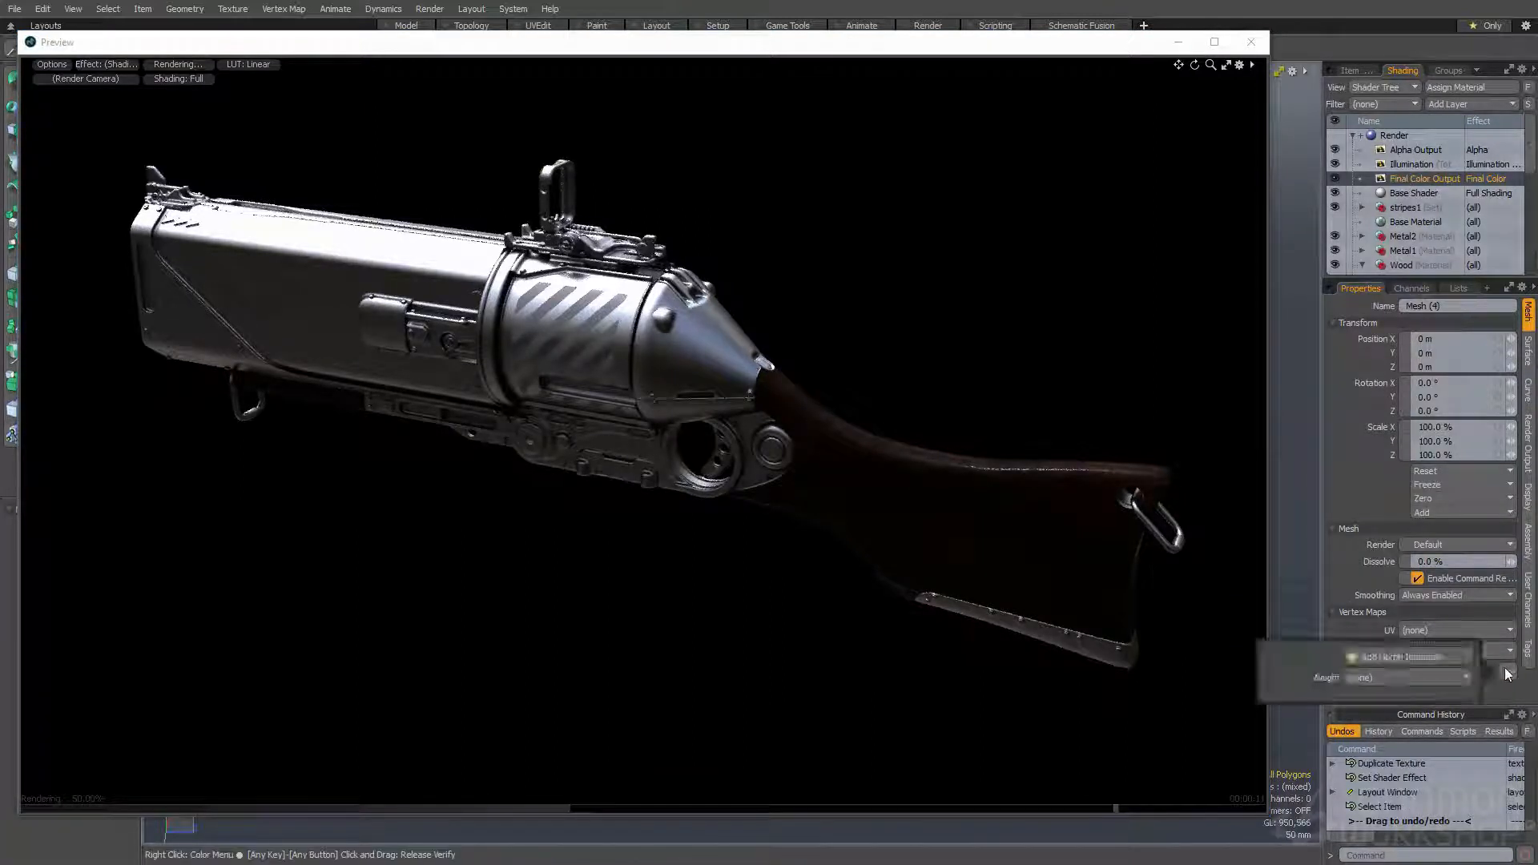
pyautogui.click(1528, 436)
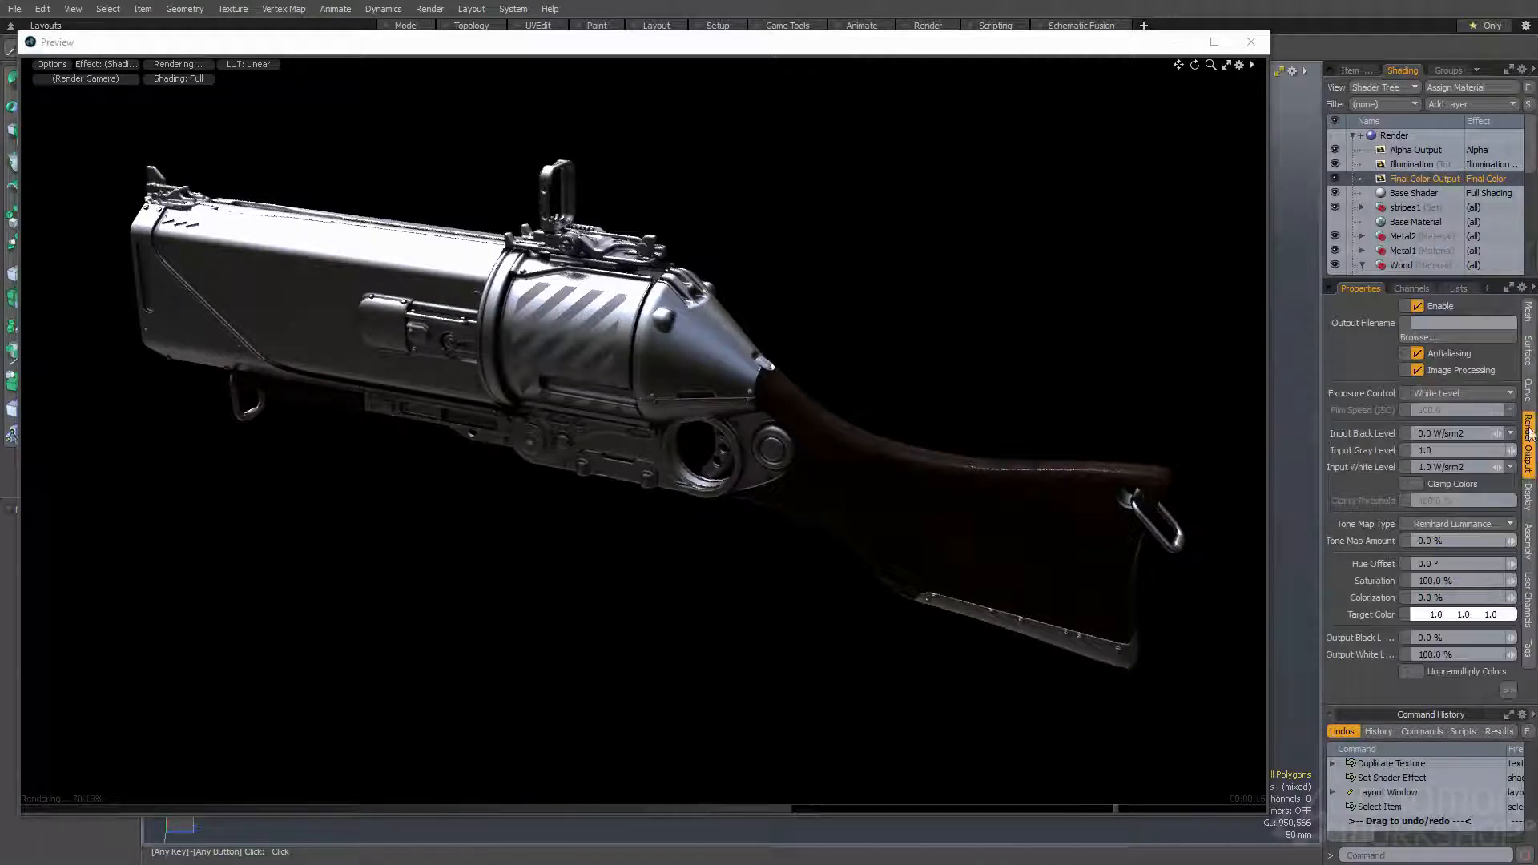
pyautogui.click(1509, 690)
pyautogui.write('1.2')
pyautogui.press('Return')
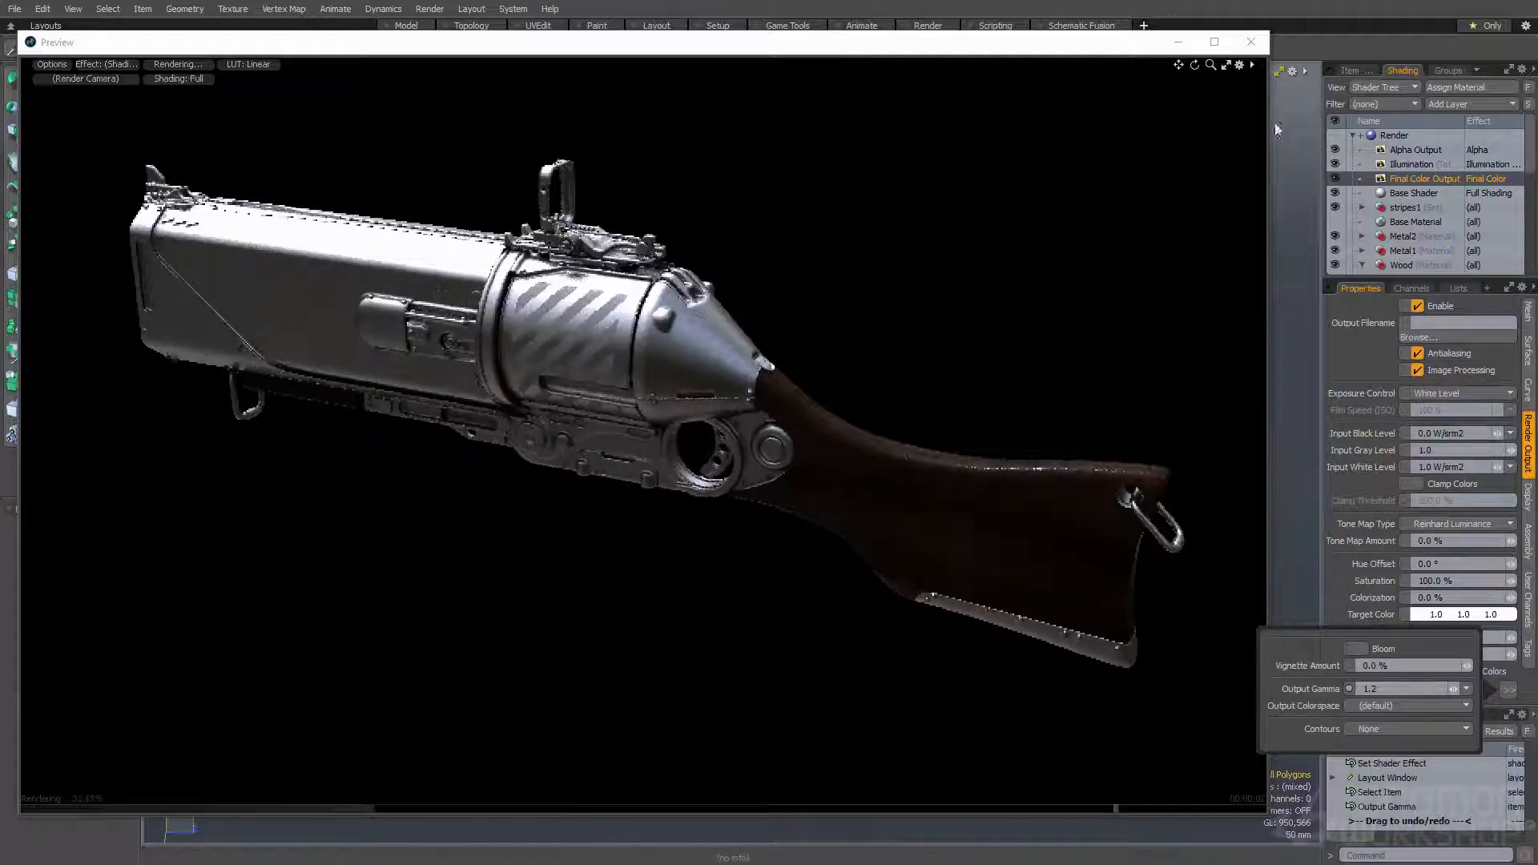
# - Set the High Value of the Diffuse Color Wood01 texture to 200% to brighten the stock
pyautogui.scroll(-3, 1428, 200)
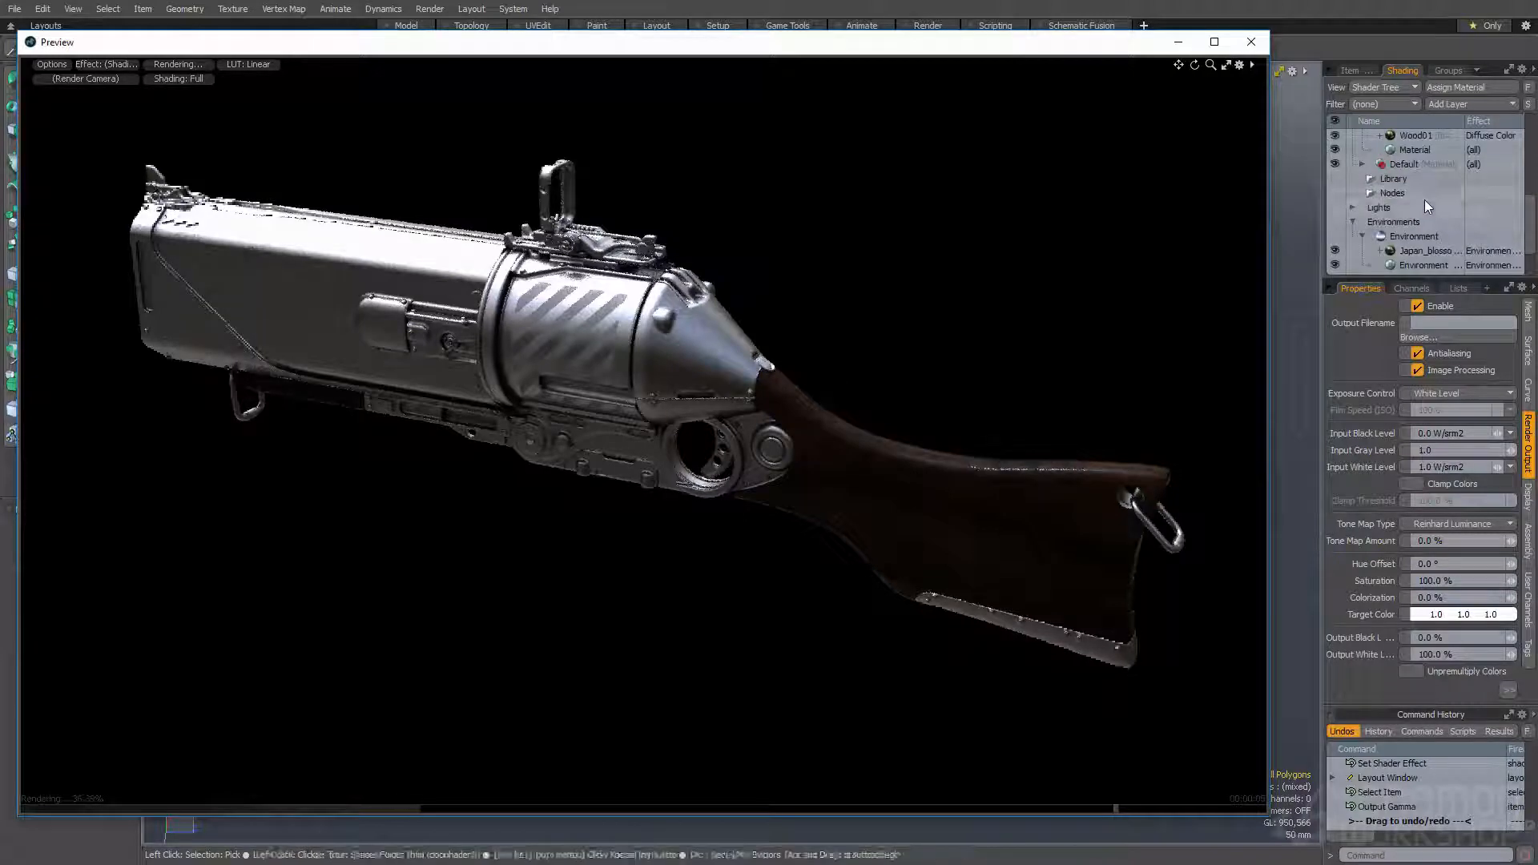
pyautogui.click(1413, 223)
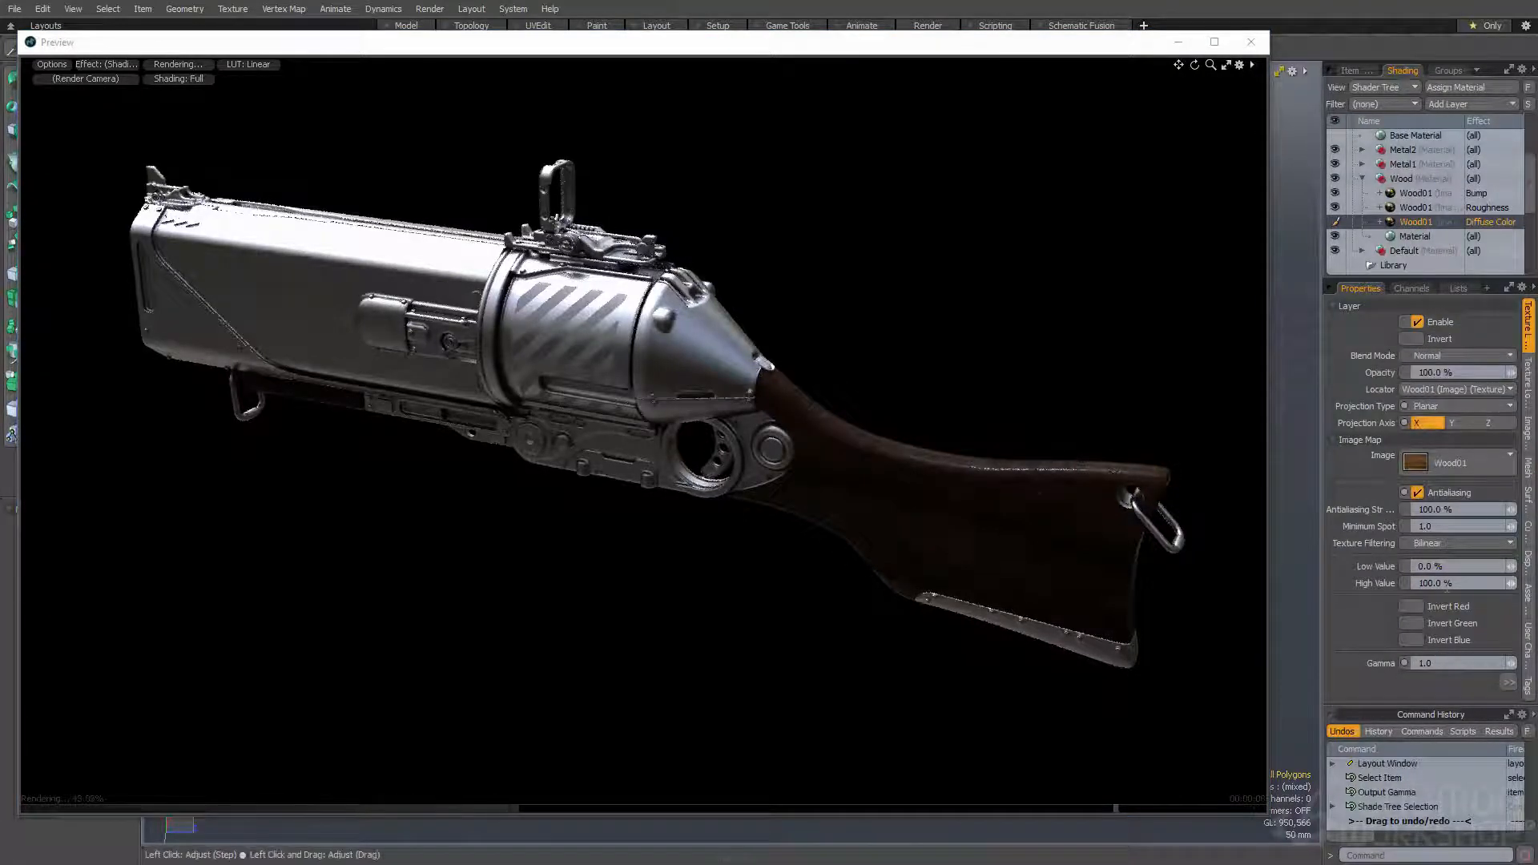
pyautogui.click(1446, 584)
pyautogui.write('200')
pyautogui.press('Return')
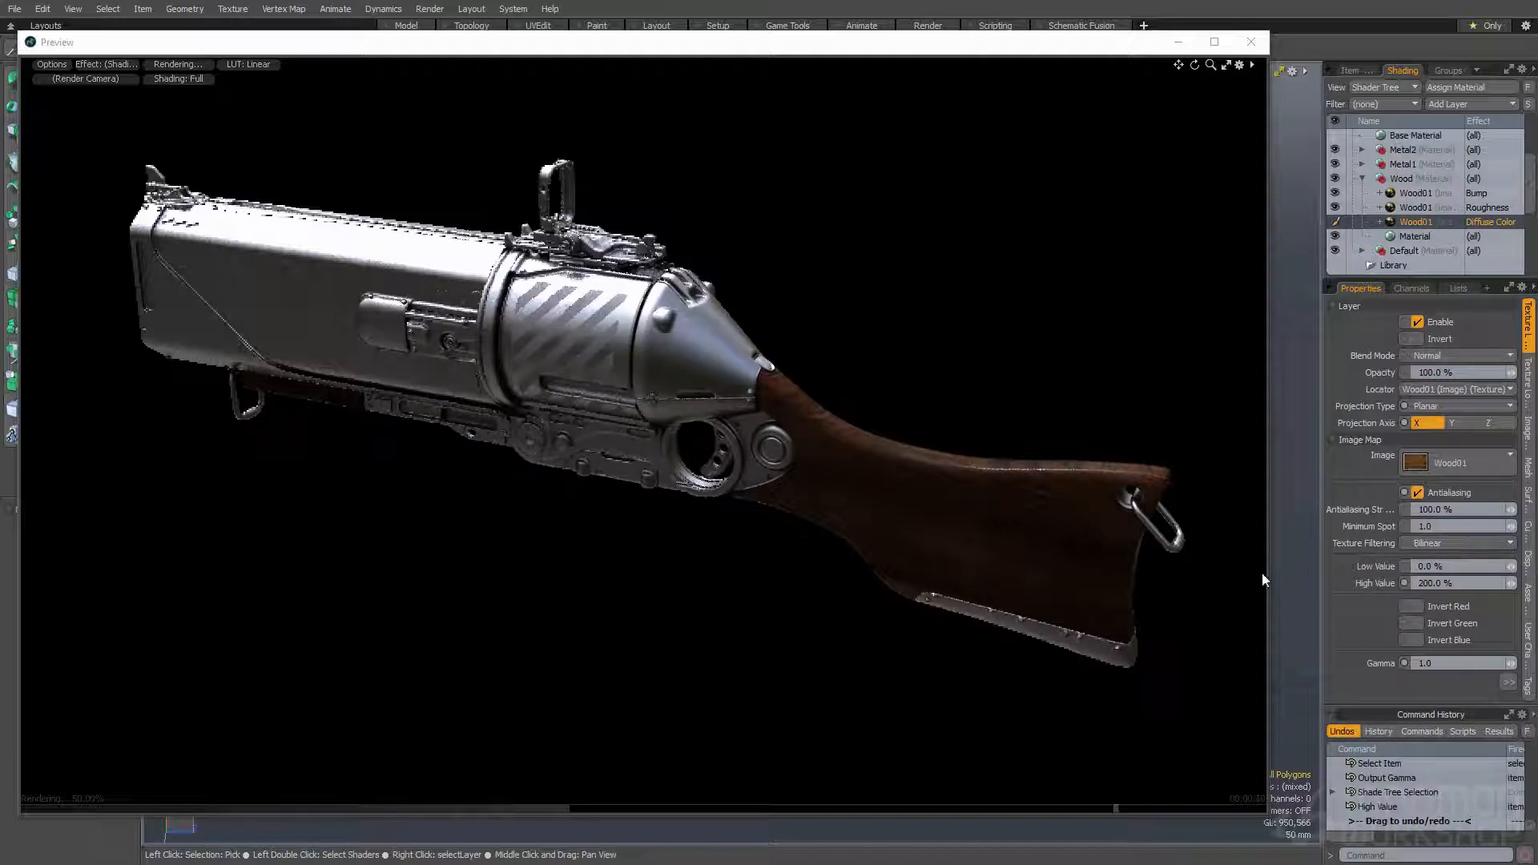
# - Select the Roughness Wood01 texture and switch the render preview to the Roughness shading effect
pyautogui.click(1421, 206)
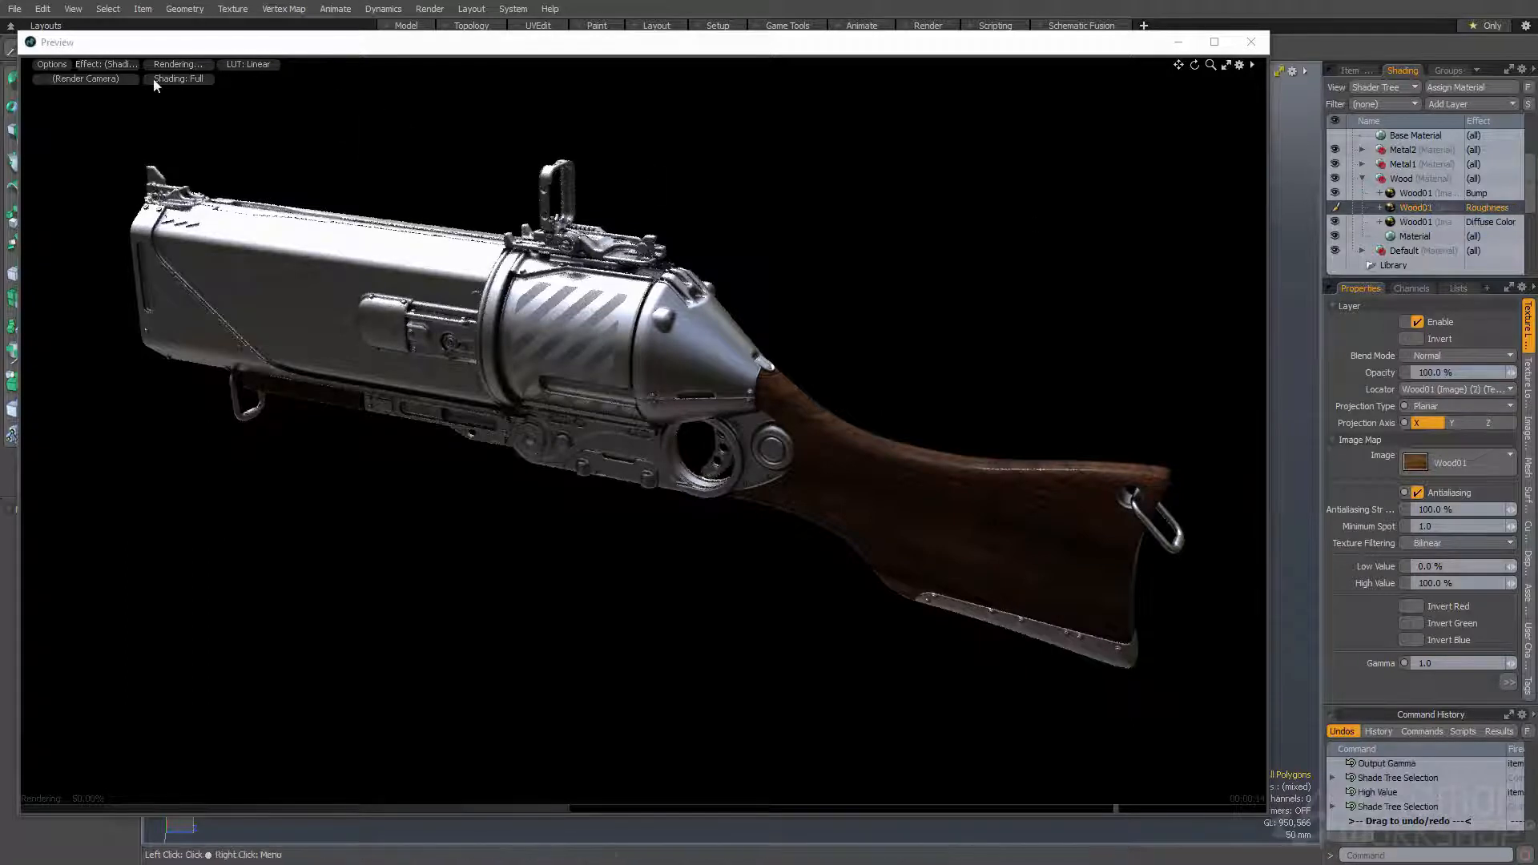
pyautogui.click(110, 64)
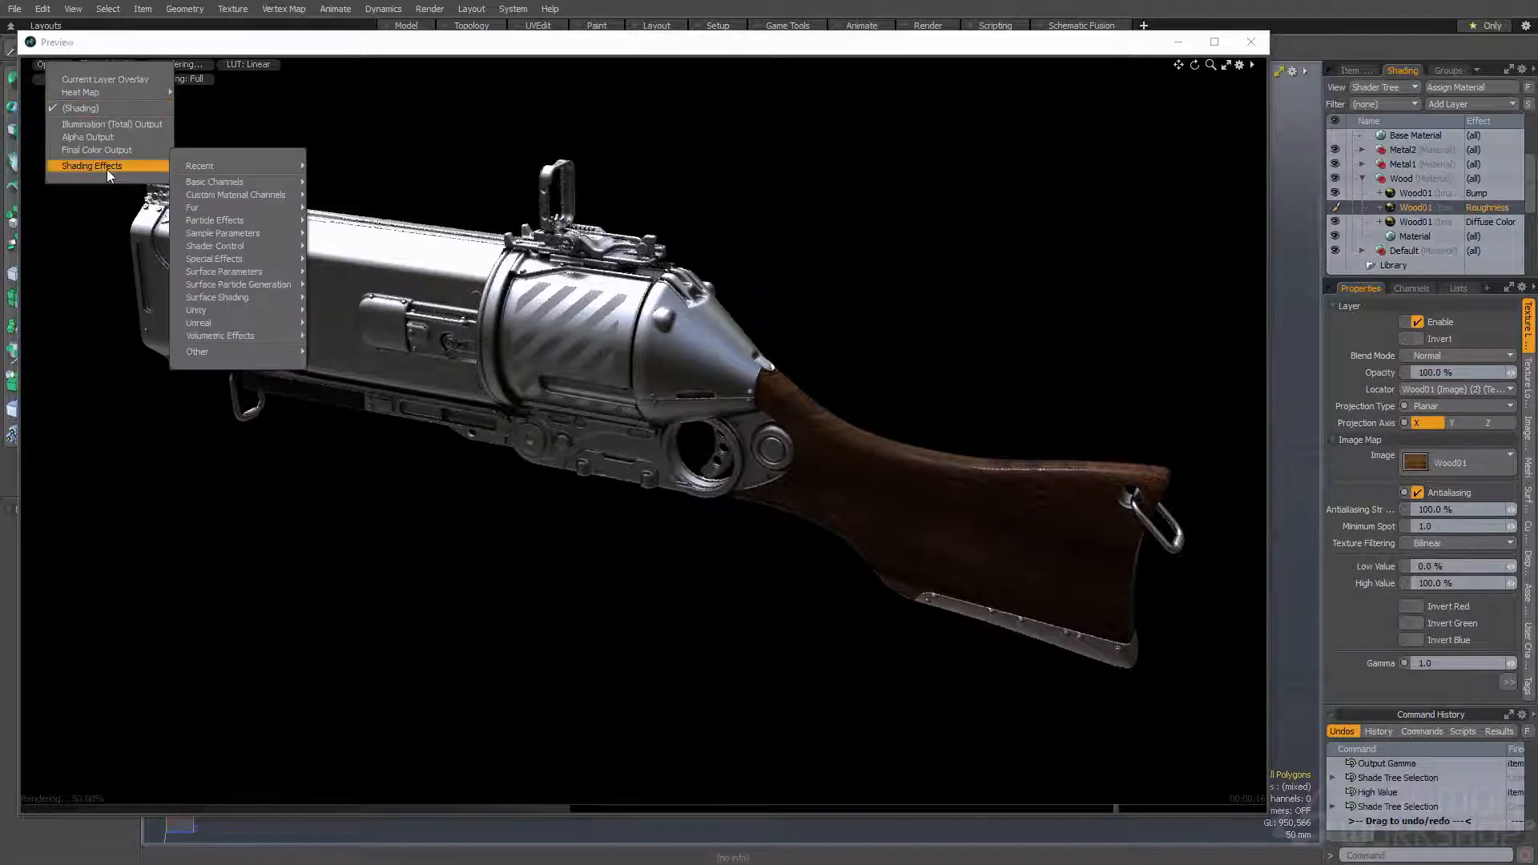
pyautogui.moveTo(157, 166)
pyautogui.moveTo(227, 182)
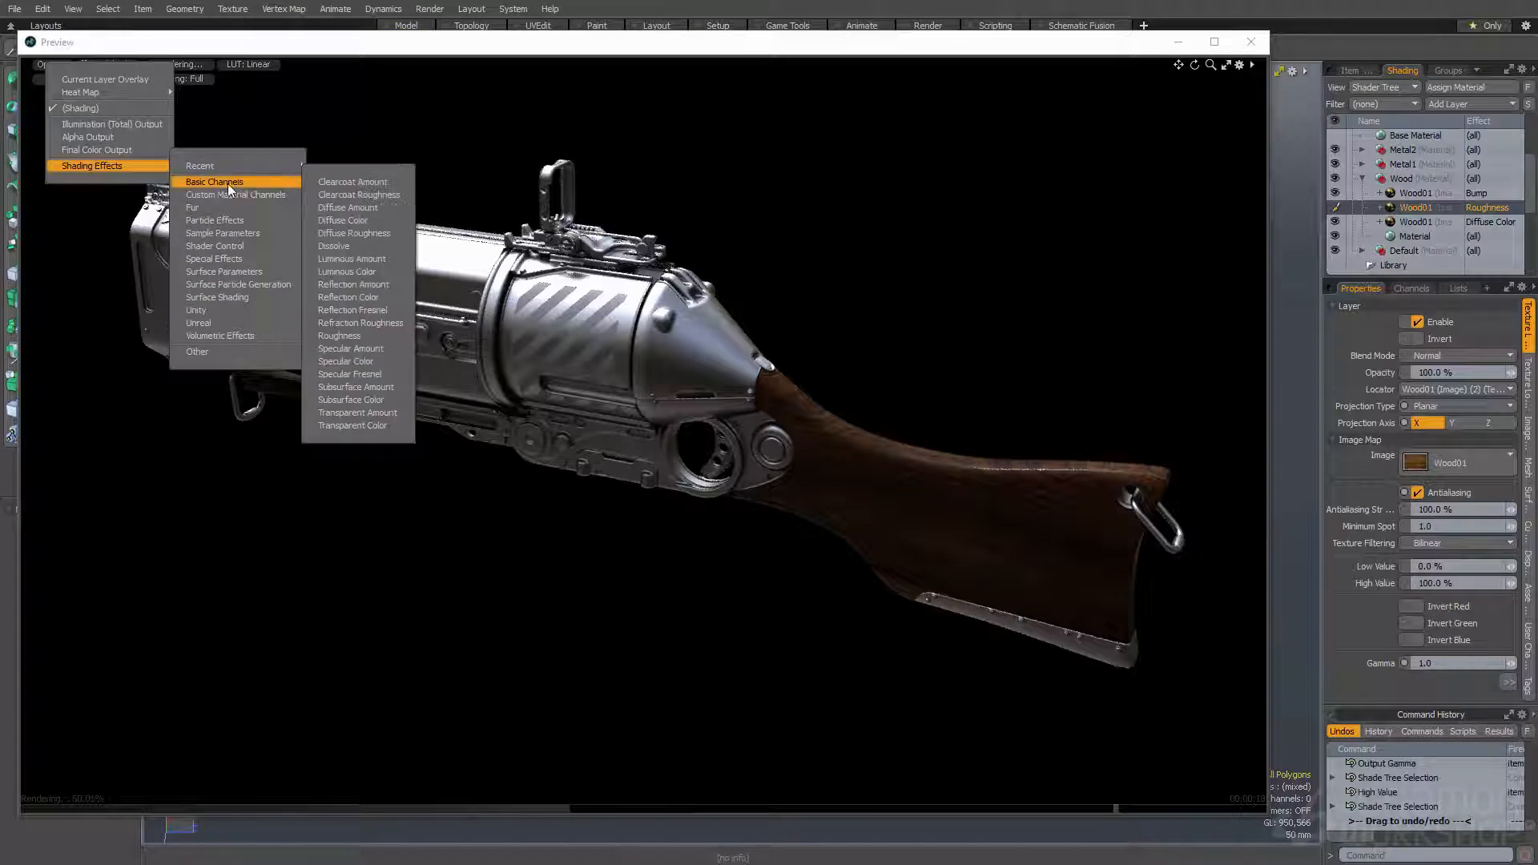
pyautogui.click(356, 336)
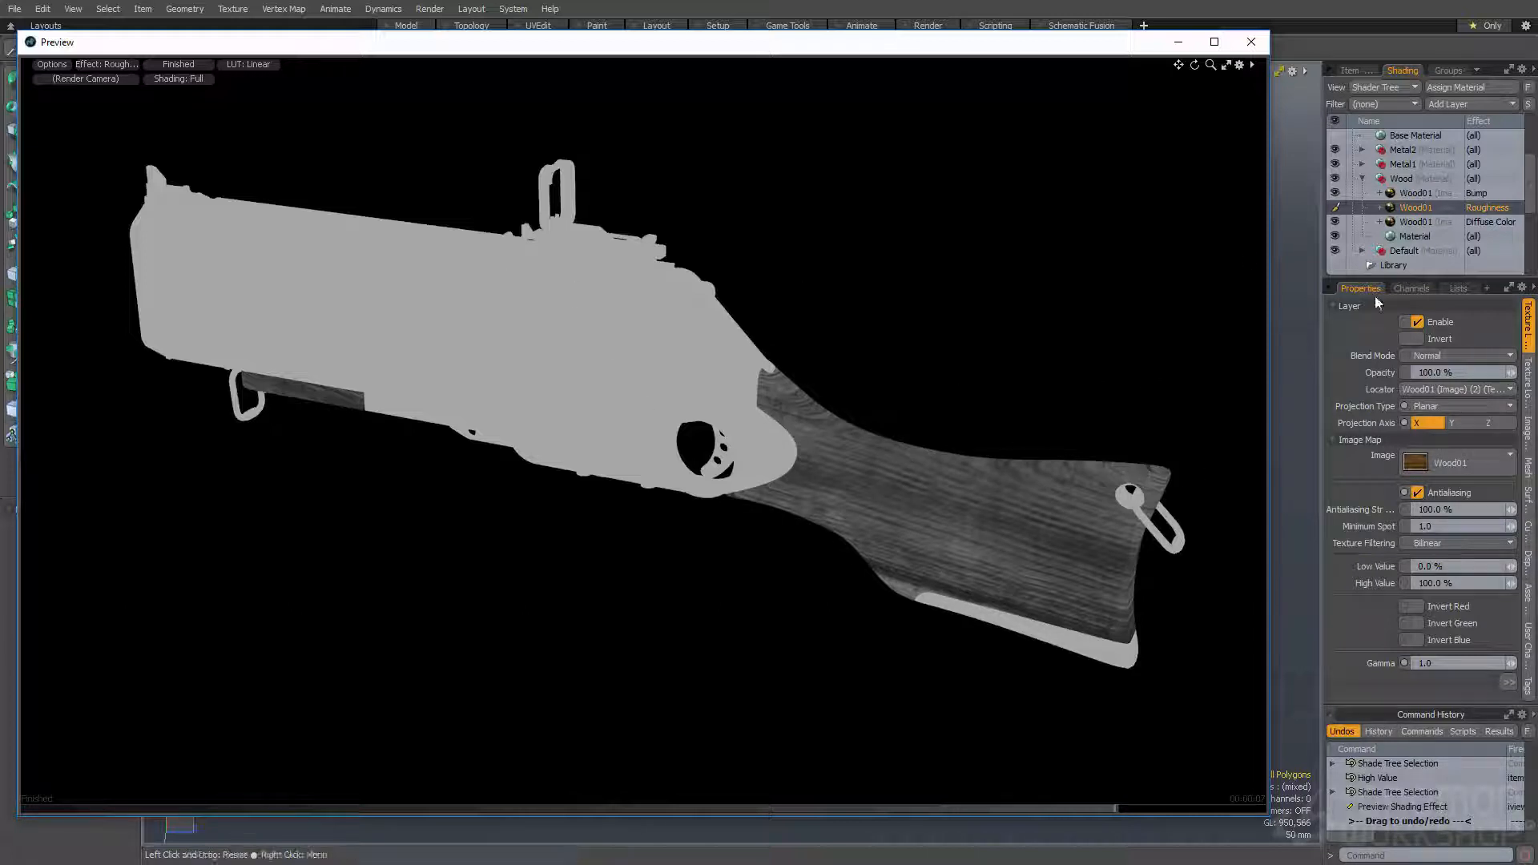
# - Invert the Roughness Wood01 texture and set its High Value to 200%
pyautogui.click(1417, 338)
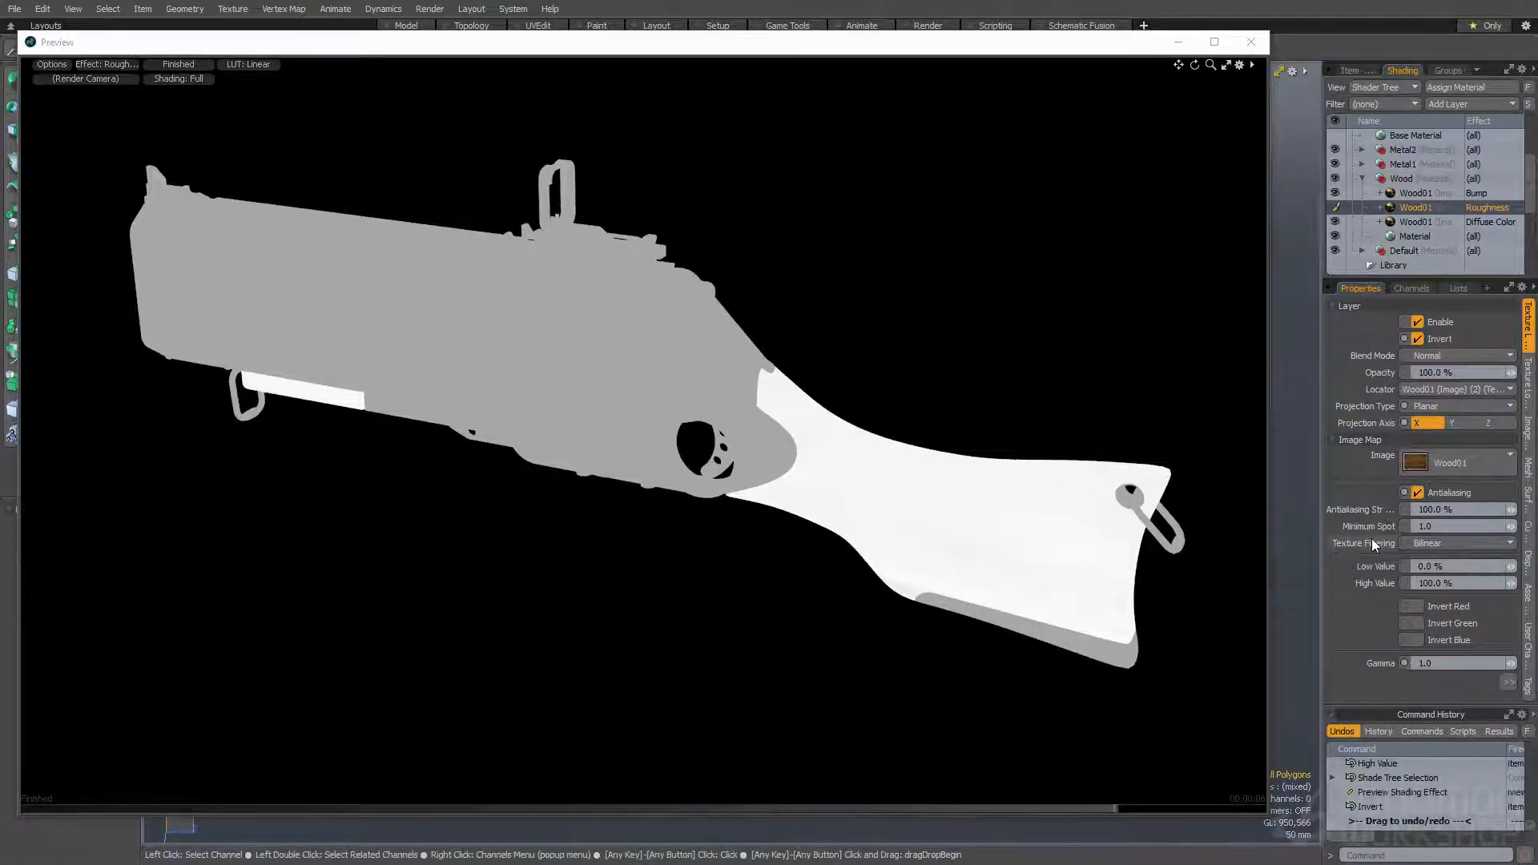
pyautogui.click(1451, 583)
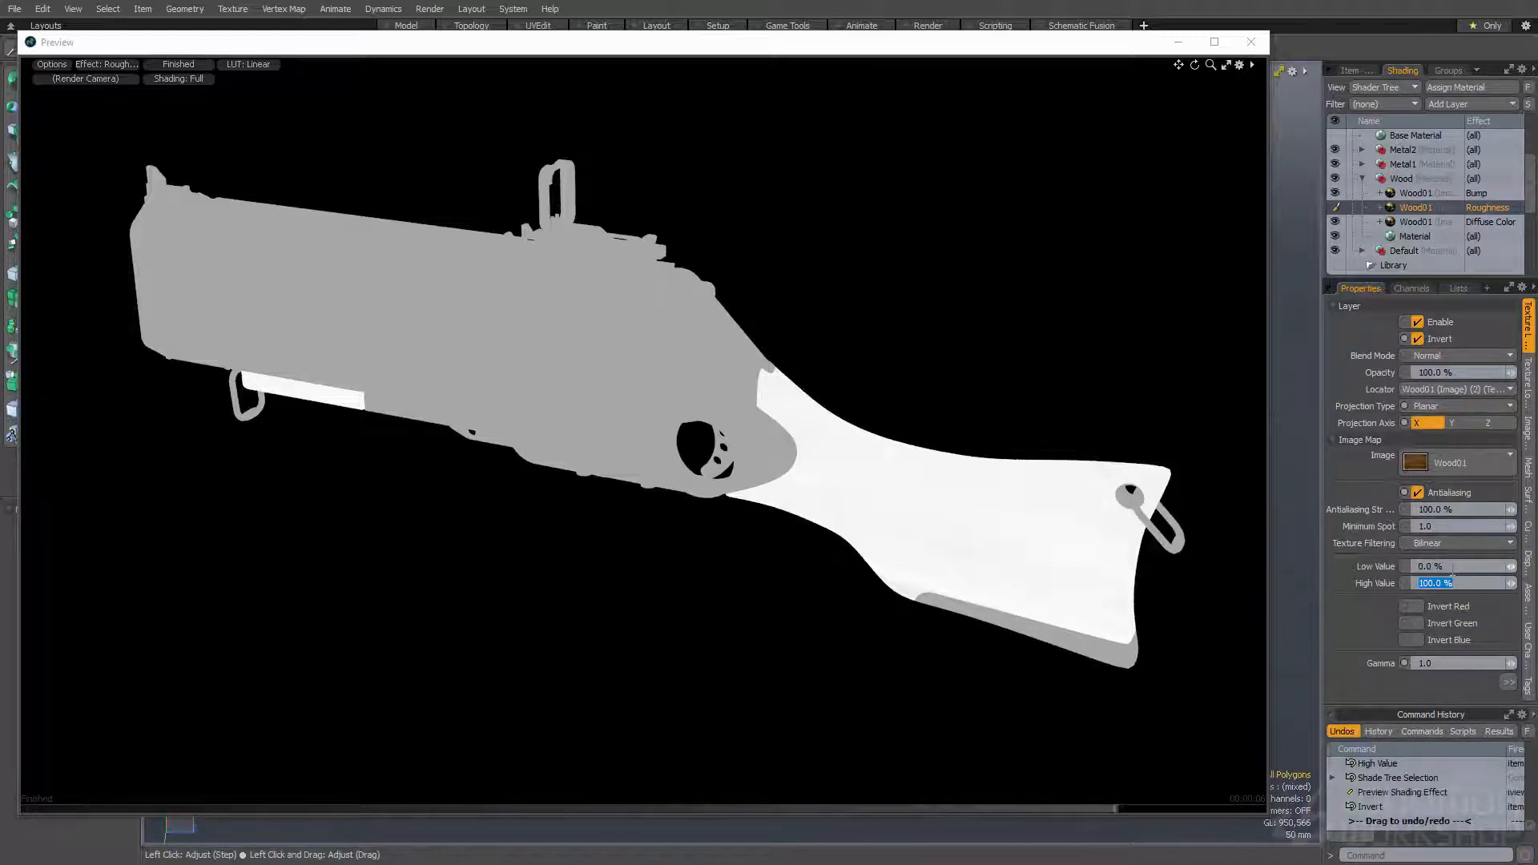
pyautogui.write('200')
pyautogui.press('Return')
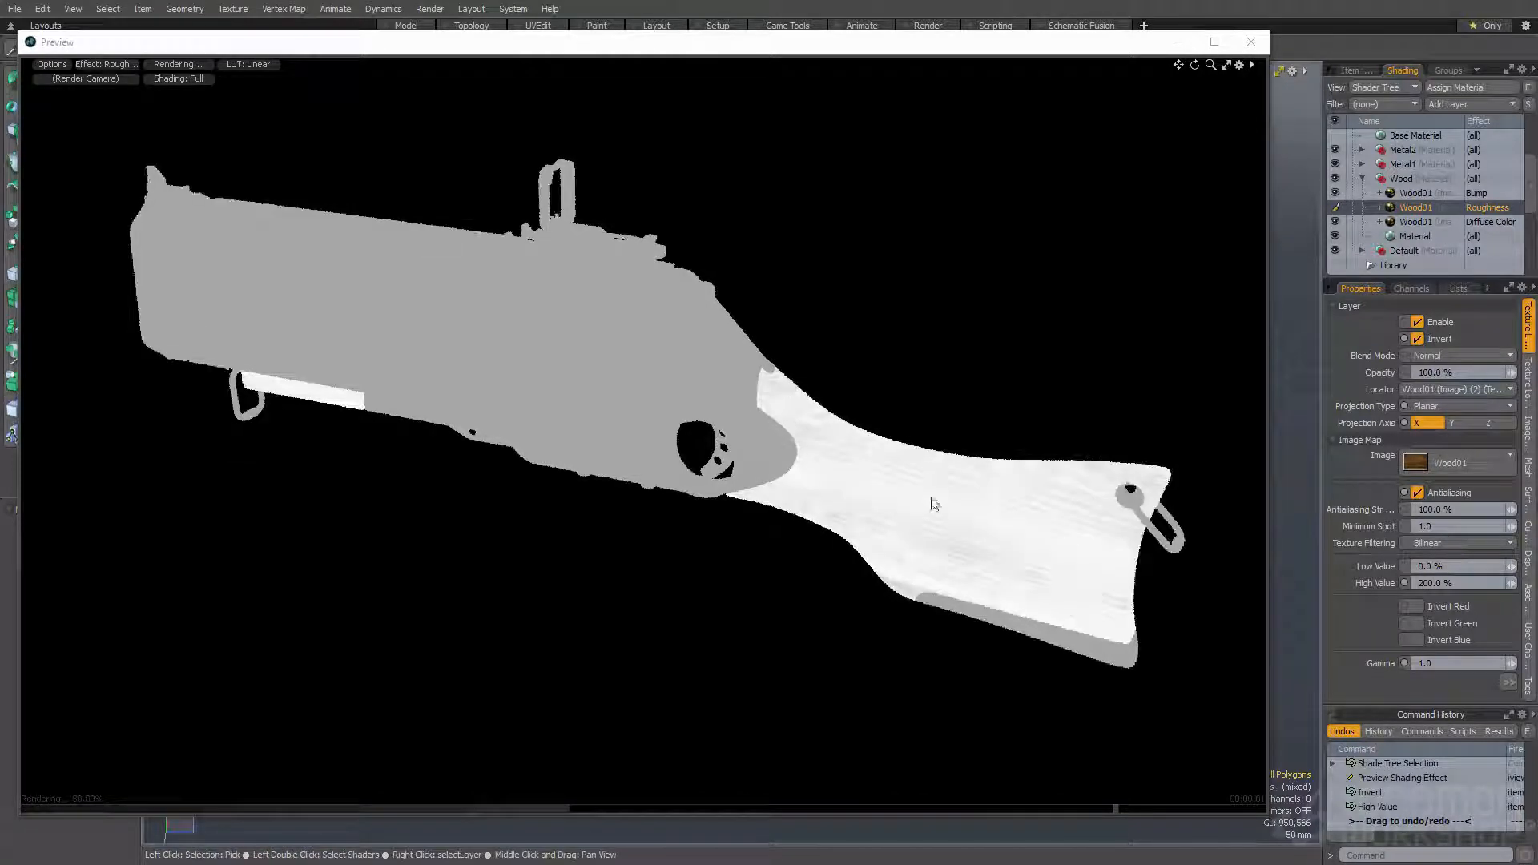
# - Try a Low Value of 20% on the Roughness Wood01 texture, and set it to 30%
pyautogui.click(1442, 566)
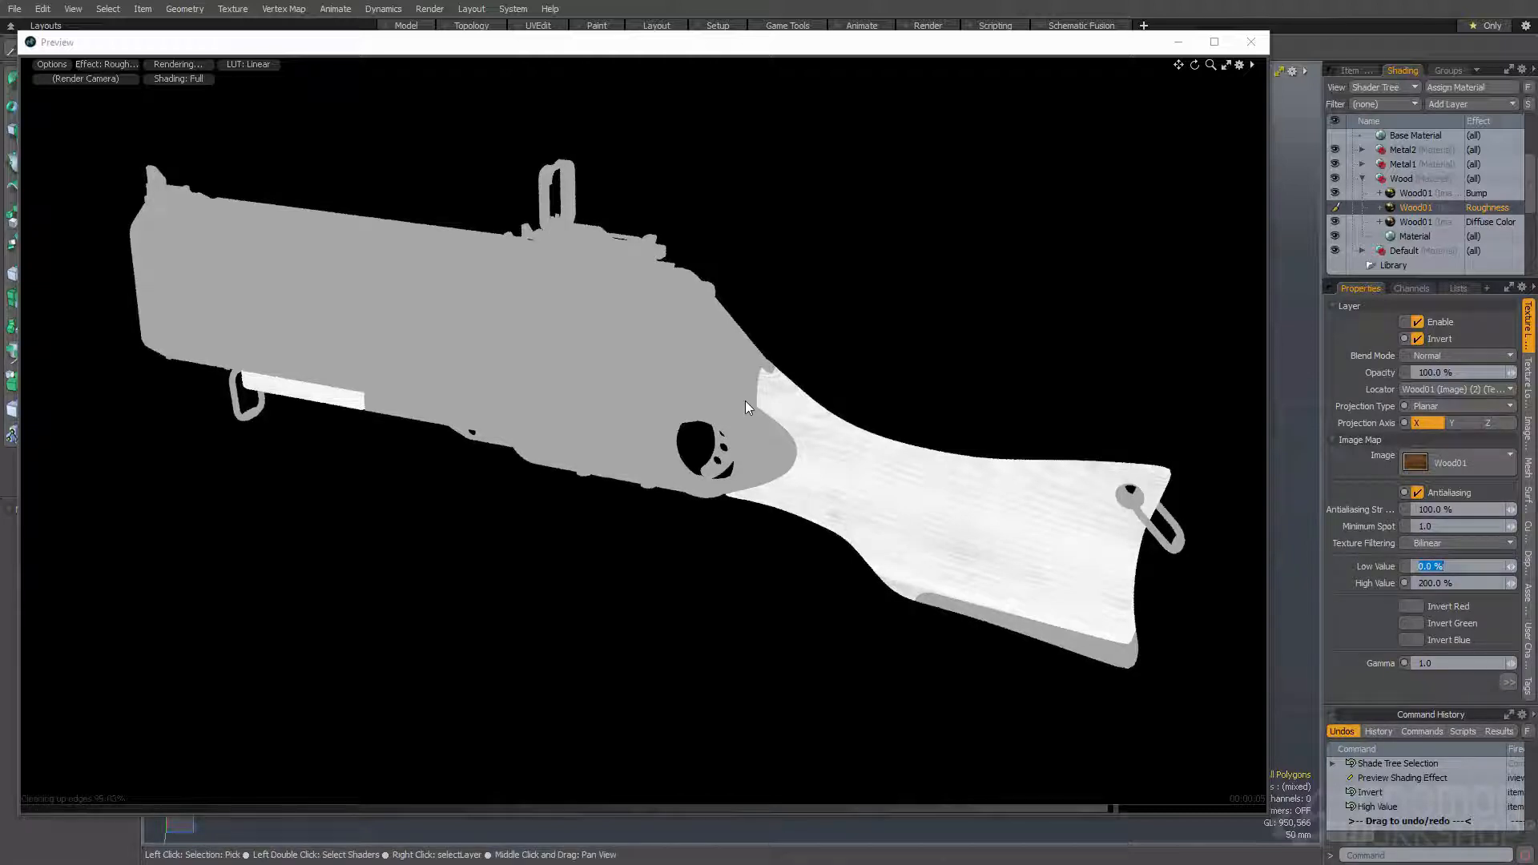
pyautogui.write('20')
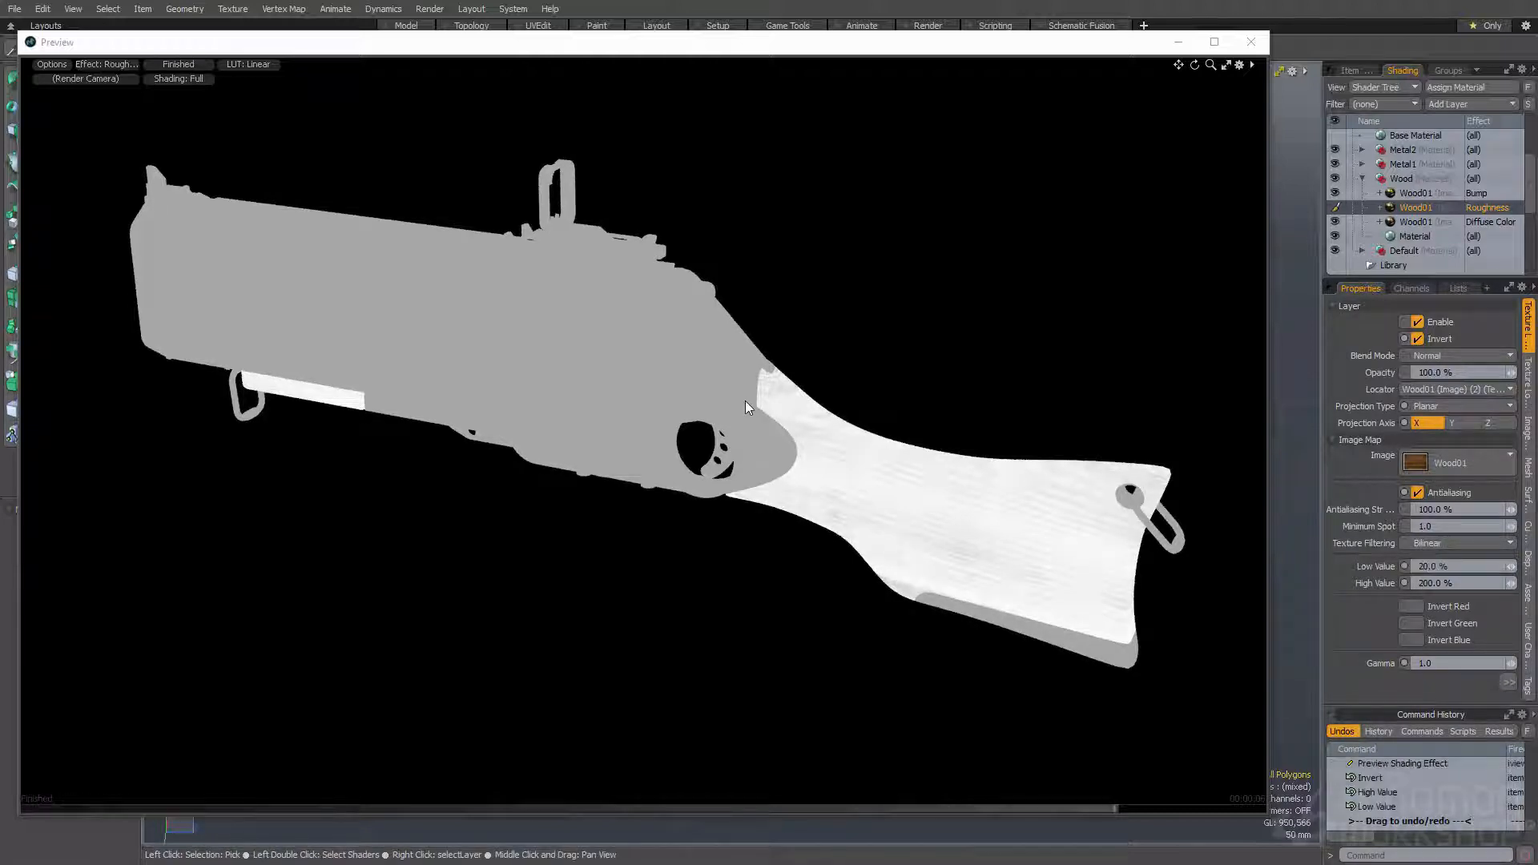
pyautogui.press('Return')
pyautogui.click(1438, 566)
pyautogui.write('30')
pyautogui.press('Return')
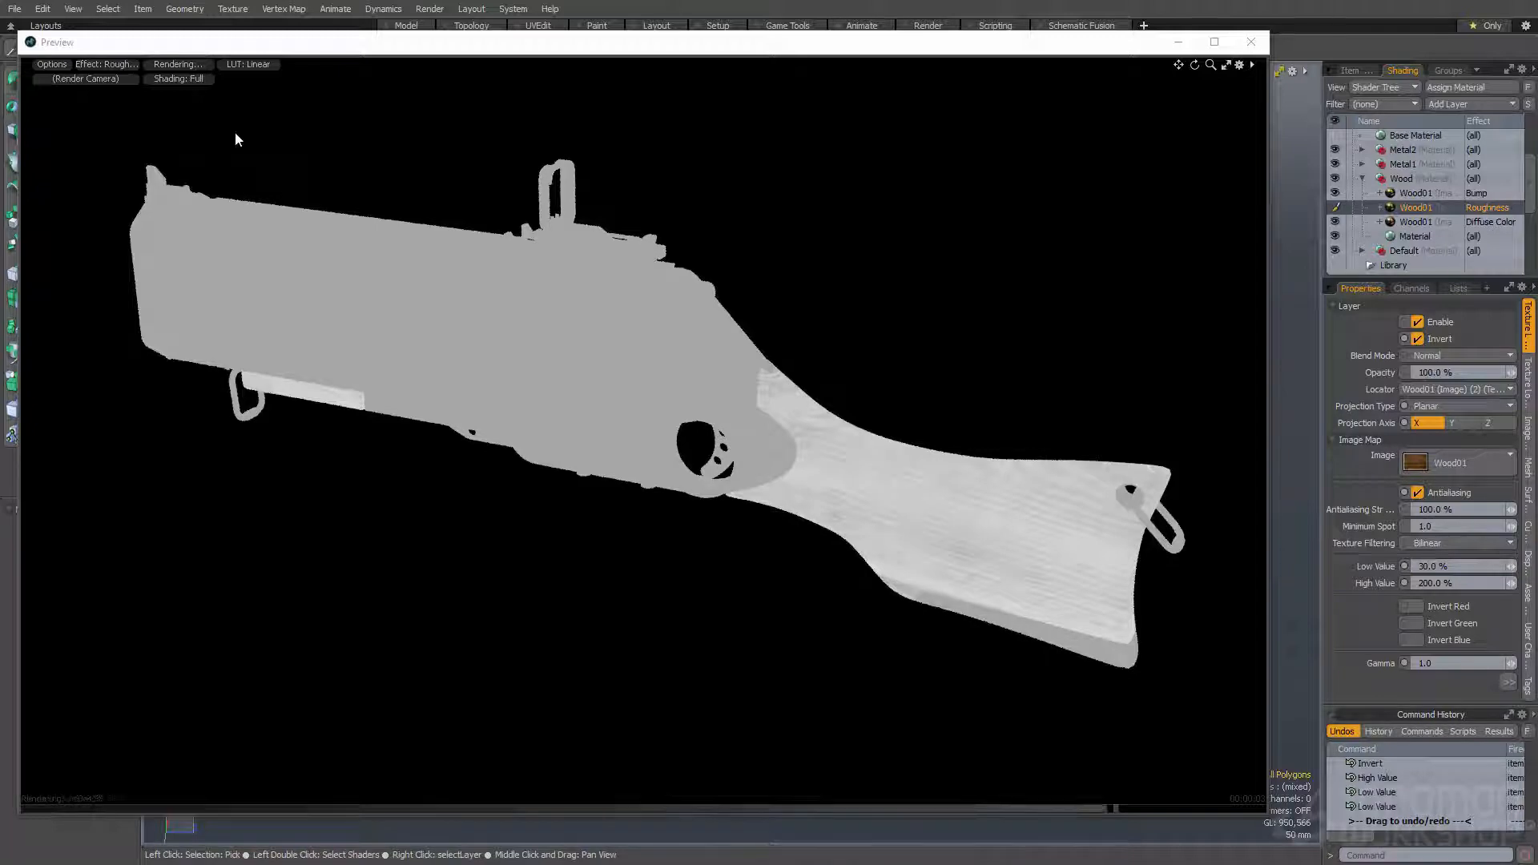
# - Switch the render preview back to Final Color Output and examine the wood stock up close from different angles
pyautogui.click(101, 64)
pyautogui.click(109, 152)
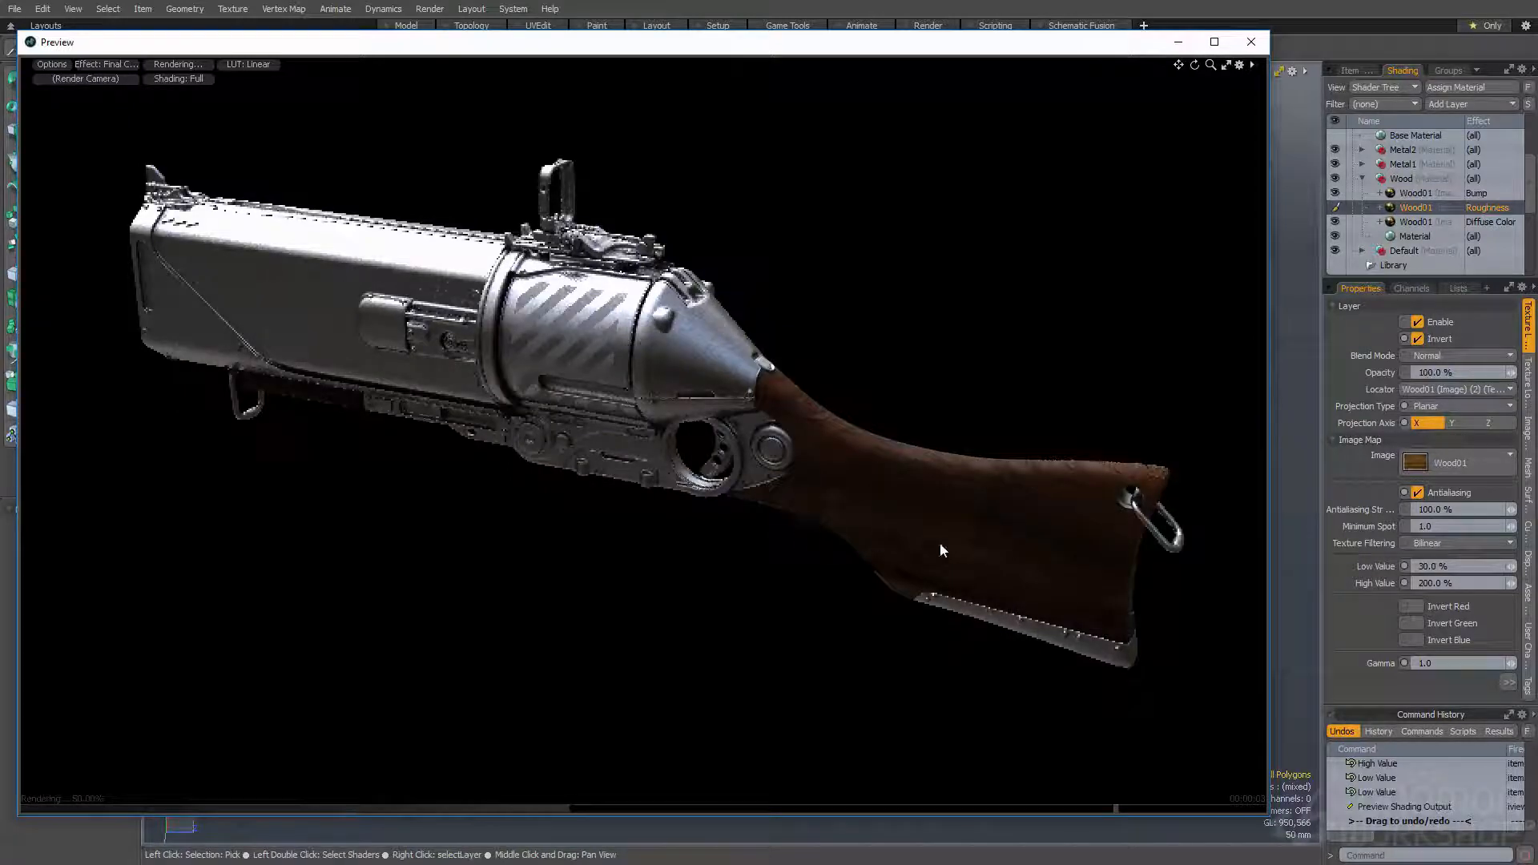
pyautogui.keyDown('ctrl'); pyautogui.keyDown('alt'); pyautogui.moveTo(895, 465); pyautogui.dragTo(1093, 553); pyautogui.keyUp('alt'); pyautogui.keyUp('ctrl')
pyautogui.keyDown('alt'); pyautogui.keyDown('shift'); pyautogui.moveTo(1093, 553); pyautogui.dragTo(890, 469); pyautogui.keyUp('shift'); pyautogui.keyUp('alt')
pyautogui.keyDown('alt'); pyautogui.moveTo(890, 469); pyautogui.dragTo(862, 432); pyautogui.keyUp('alt')
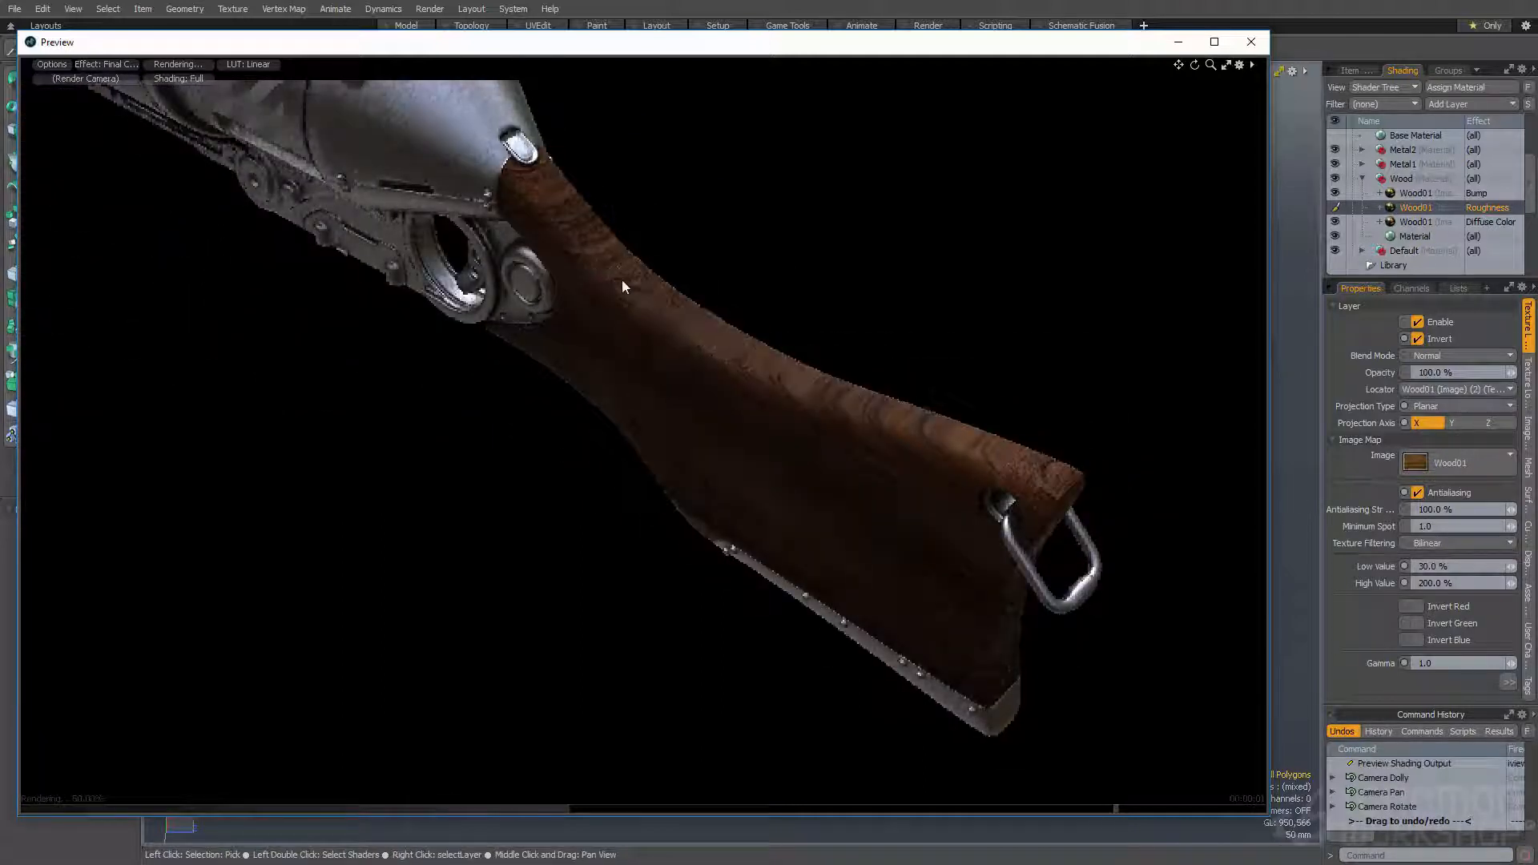
pyautogui.keyDown('alt'); pyautogui.moveTo(796, 450); pyautogui.dragTo(721, 422); pyautogui.keyUp('alt')
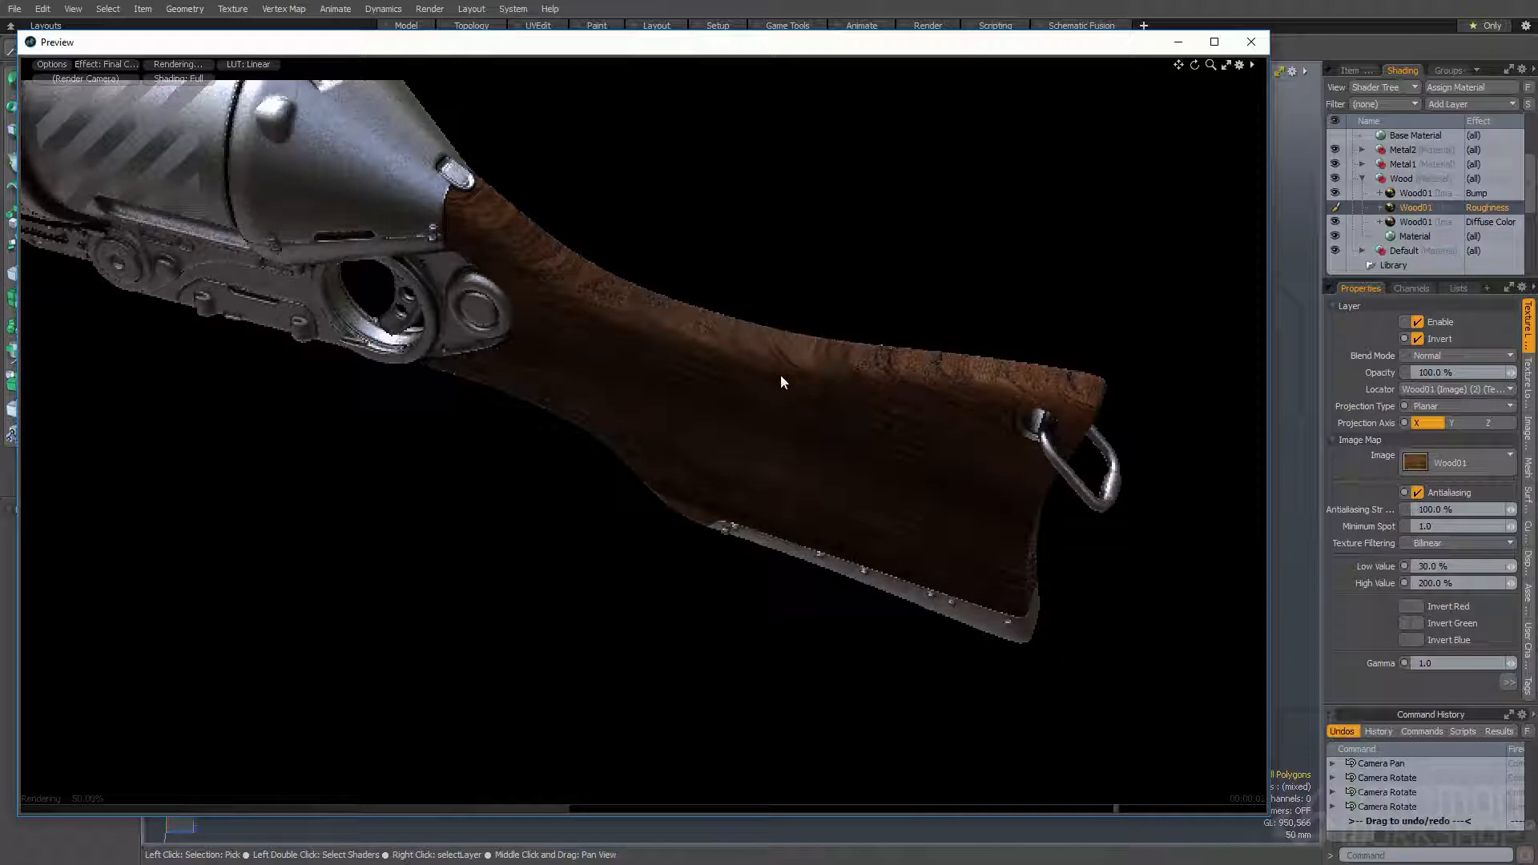
# - Set the Specular Amount of the Wood group's base material to 15%
pyautogui.click(1434, 233)
pyautogui.click(1431, 396)
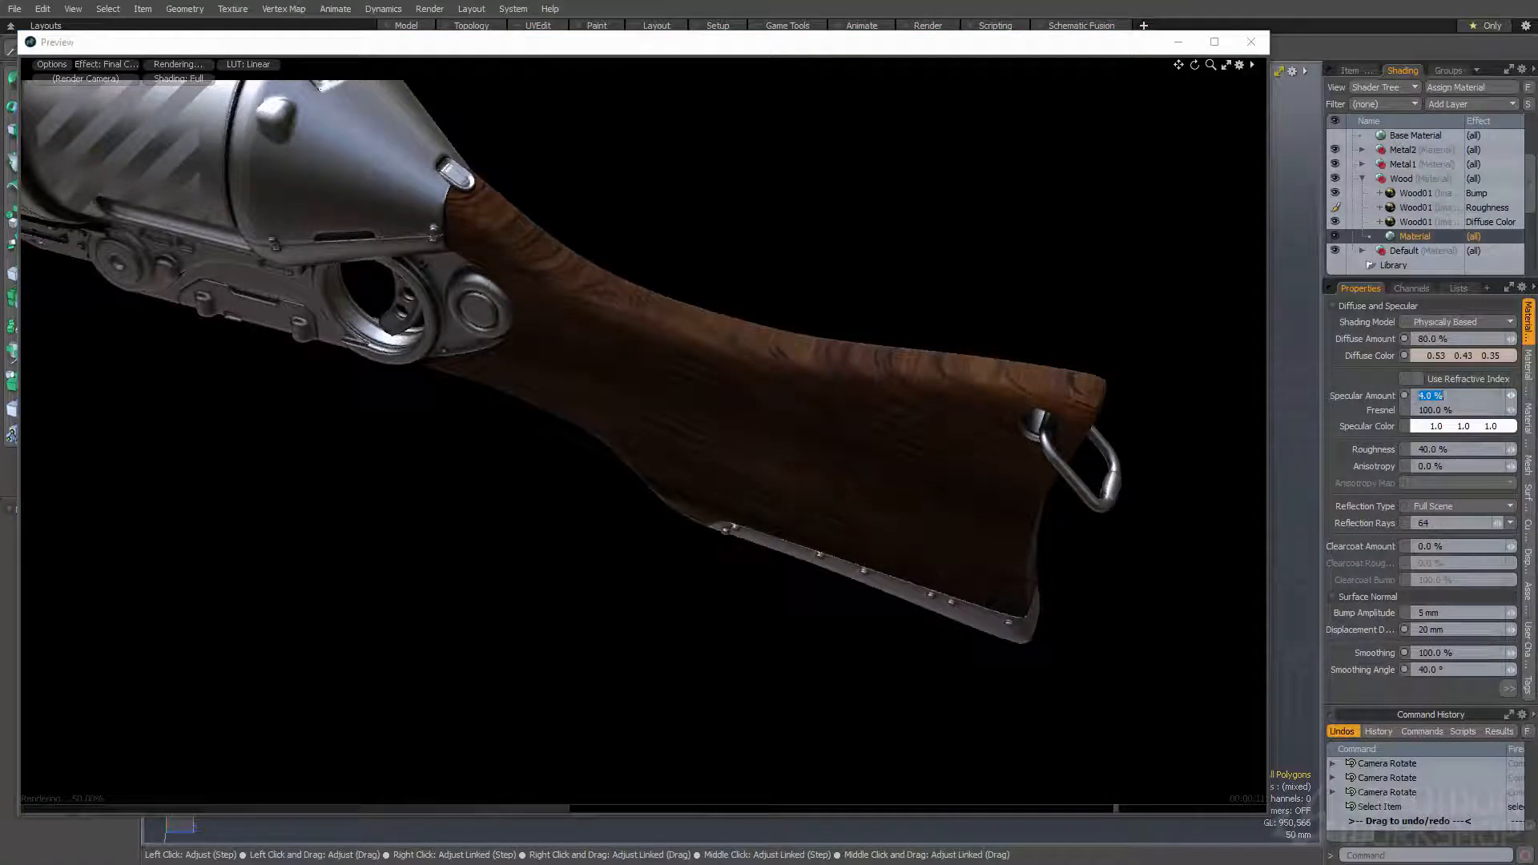
pyautogui.press('Return')
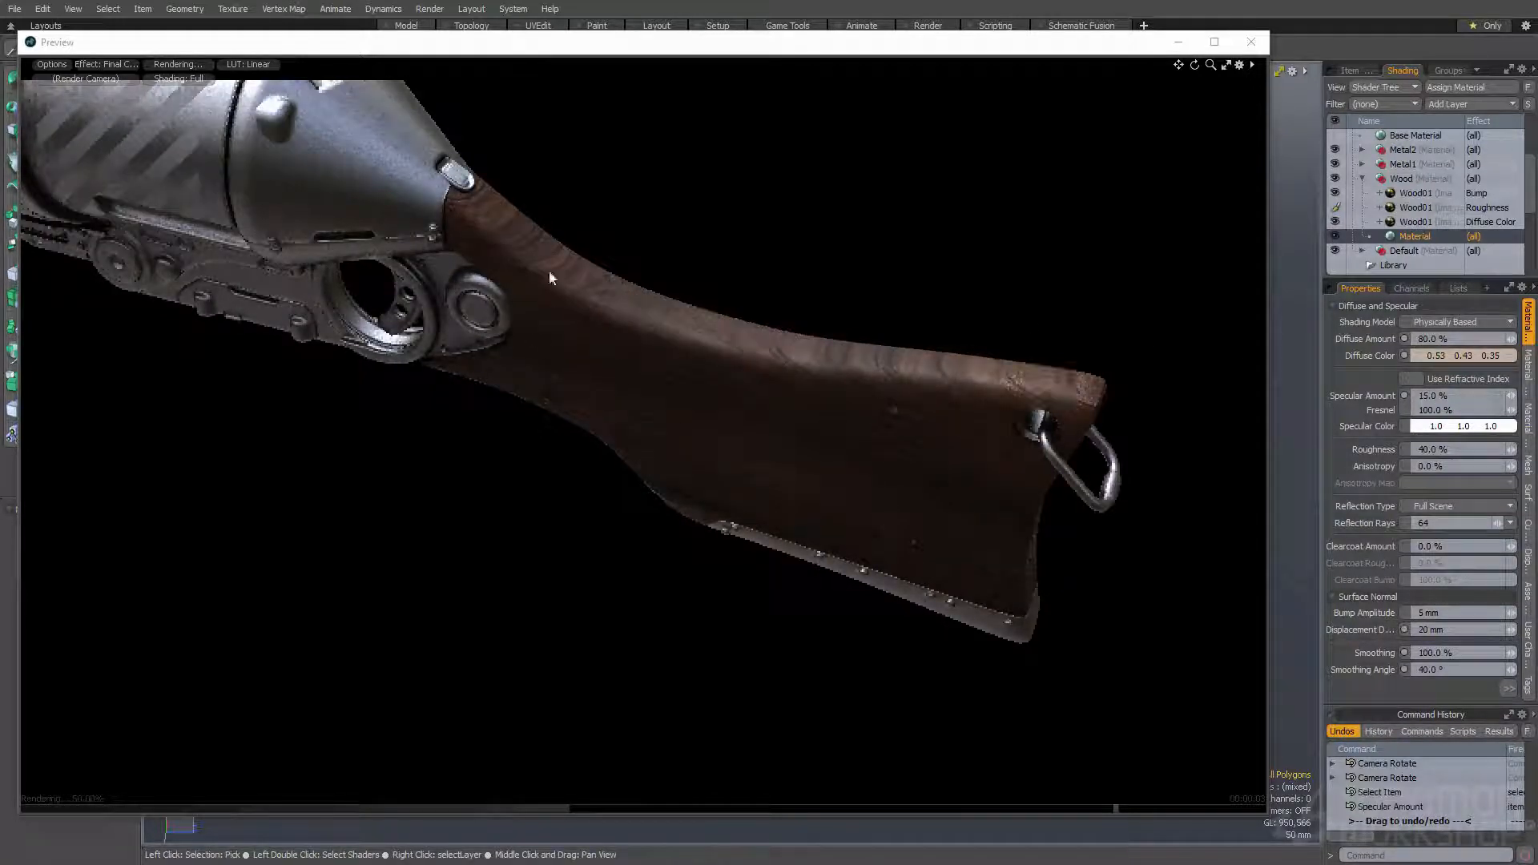
# - Set the Bump Amplitude of the Wood group's base material to 3 mm
pyautogui.keyDown('alt'); pyautogui.moveTo(500, 232); pyautogui.dragTo(725, 357); pyautogui.keyUp('alt')
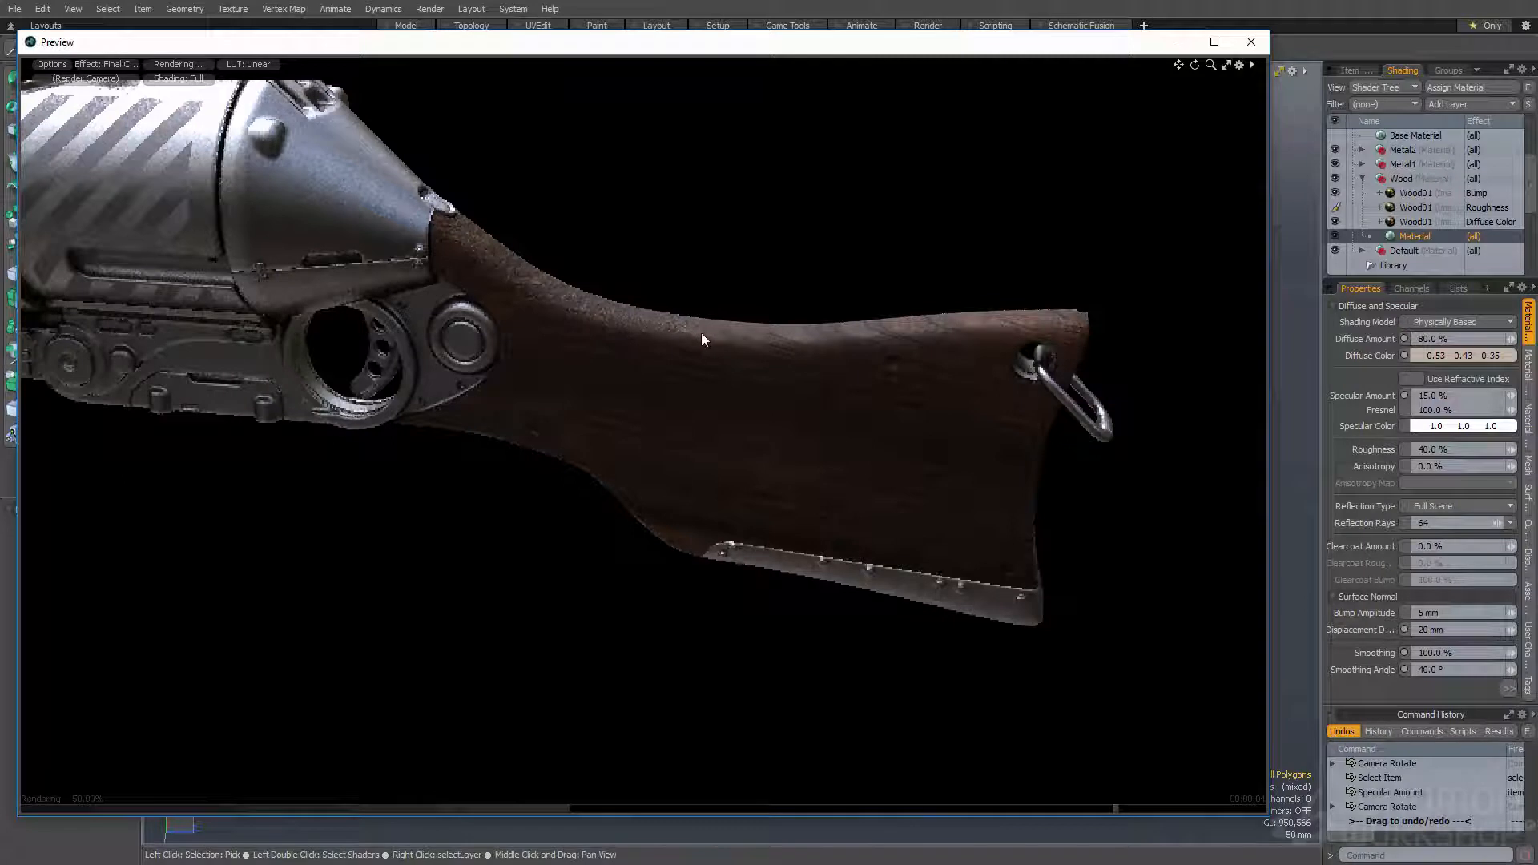
pyautogui.keyDown('alt'); pyautogui.moveTo(446, 255); pyautogui.dragTo(1020, 380); pyautogui.keyUp('alt')
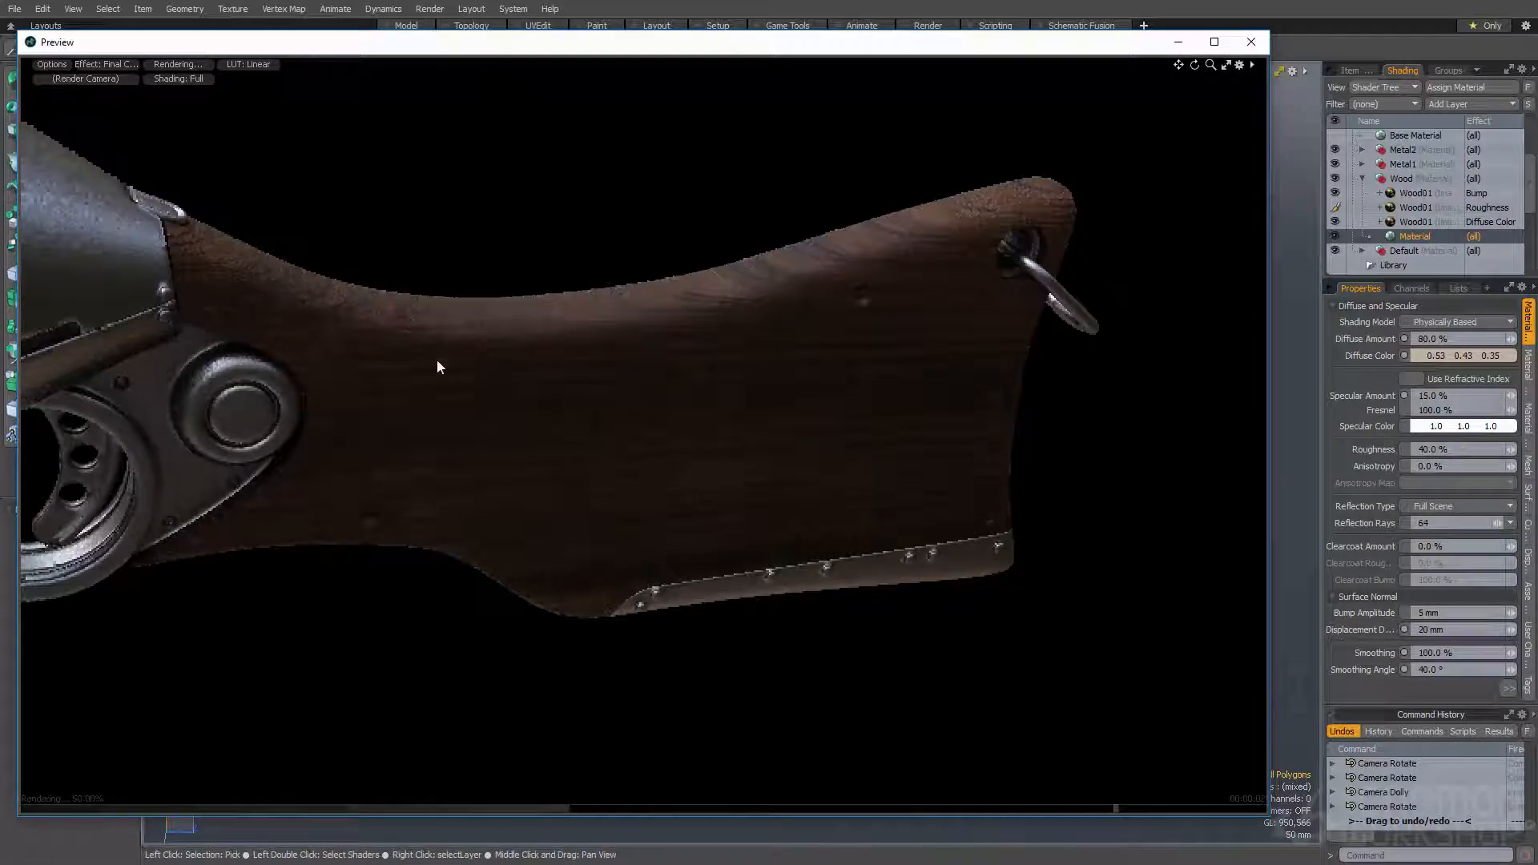
pyautogui.keyDown('alt'); pyautogui.moveTo(530, 467); pyautogui.dragTo(649, 455); pyautogui.keyUp('alt')
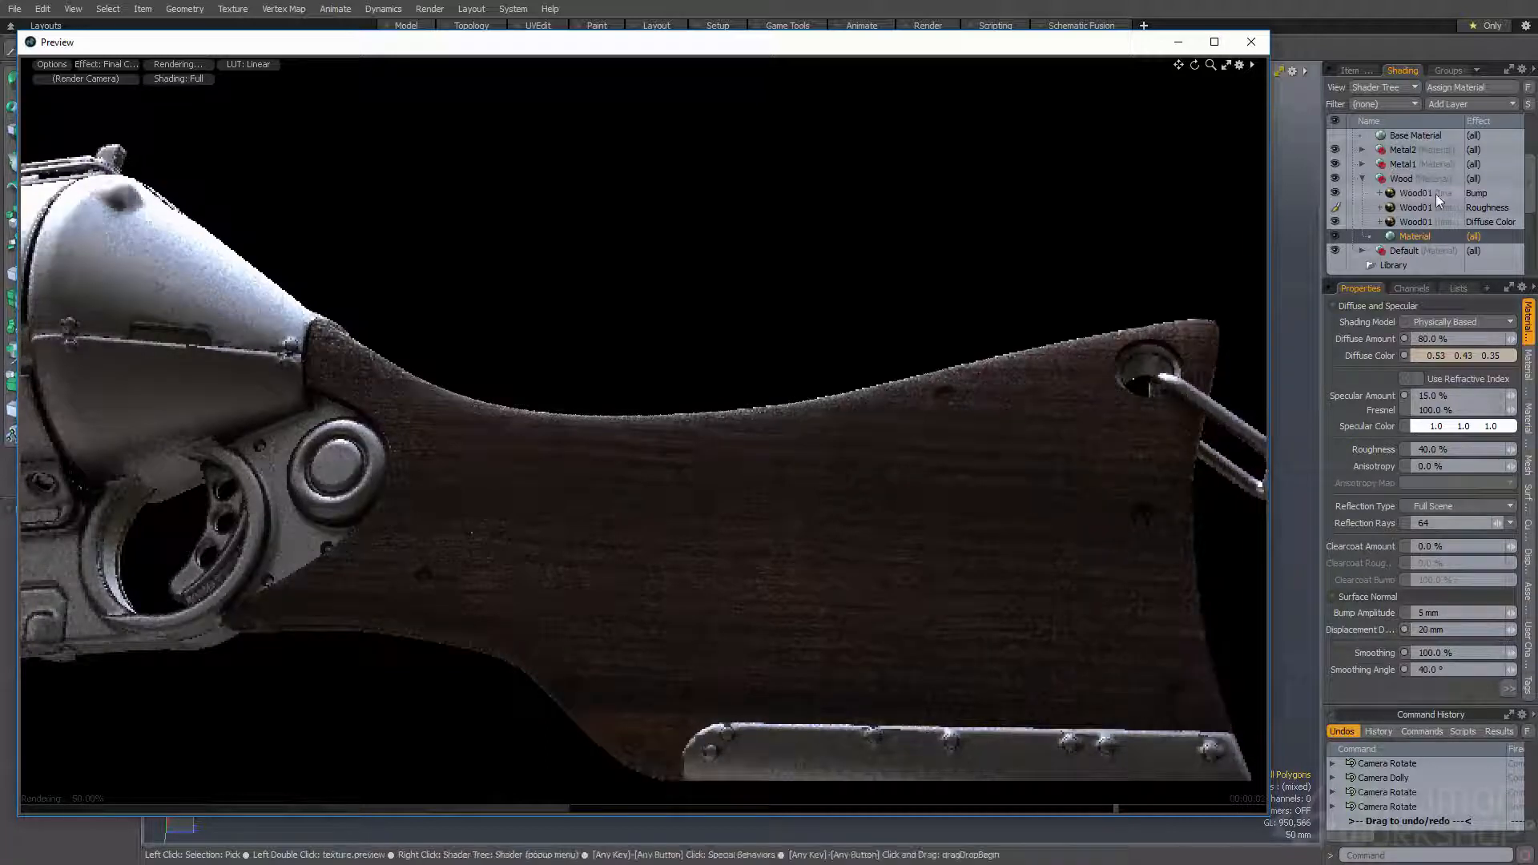
pyautogui.click(1415, 236)
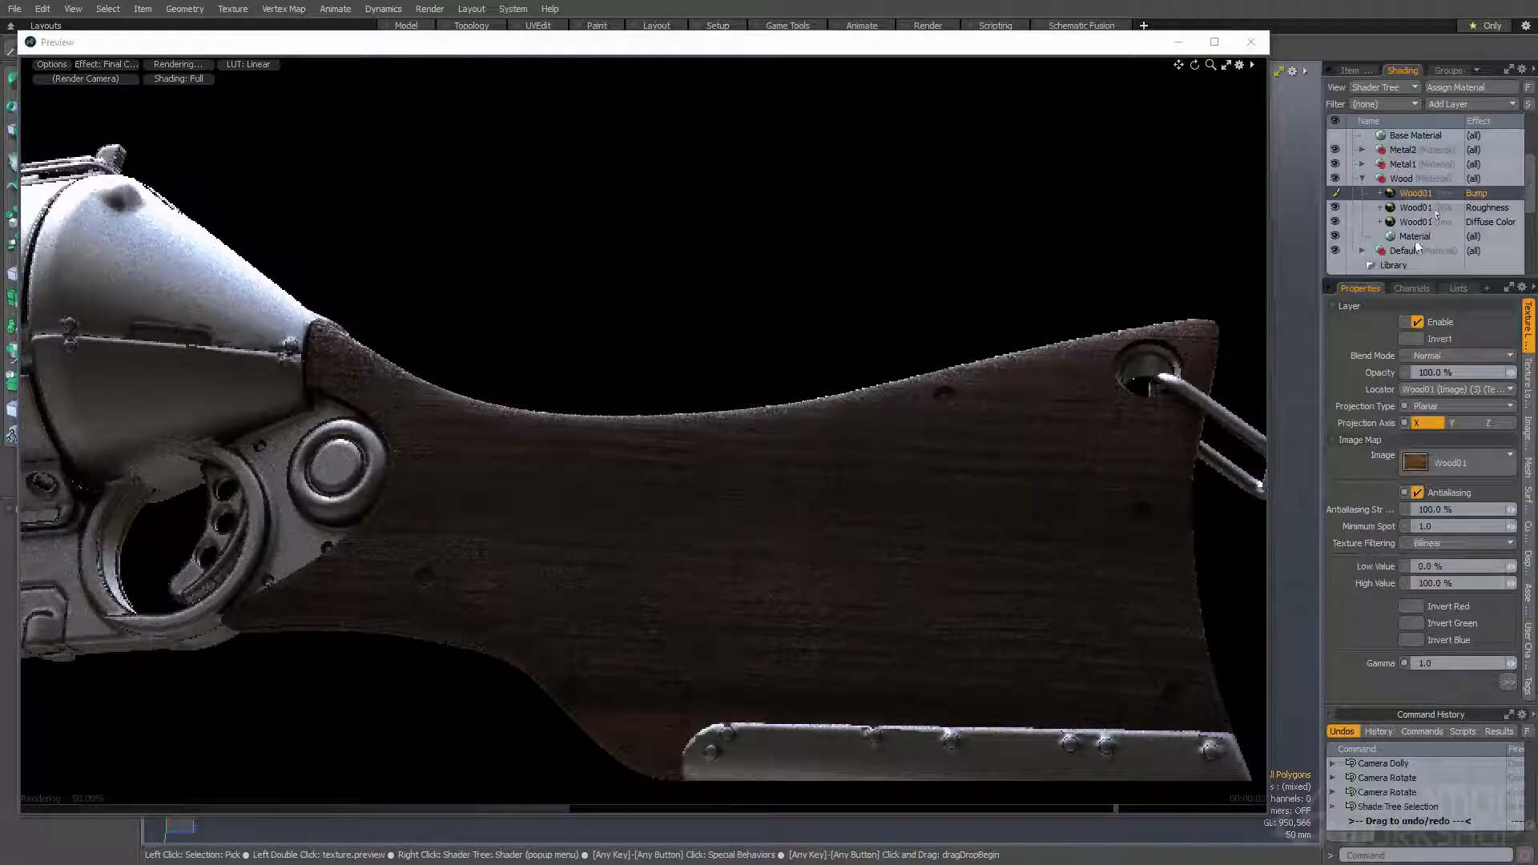
pyautogui.click(1408, 192)
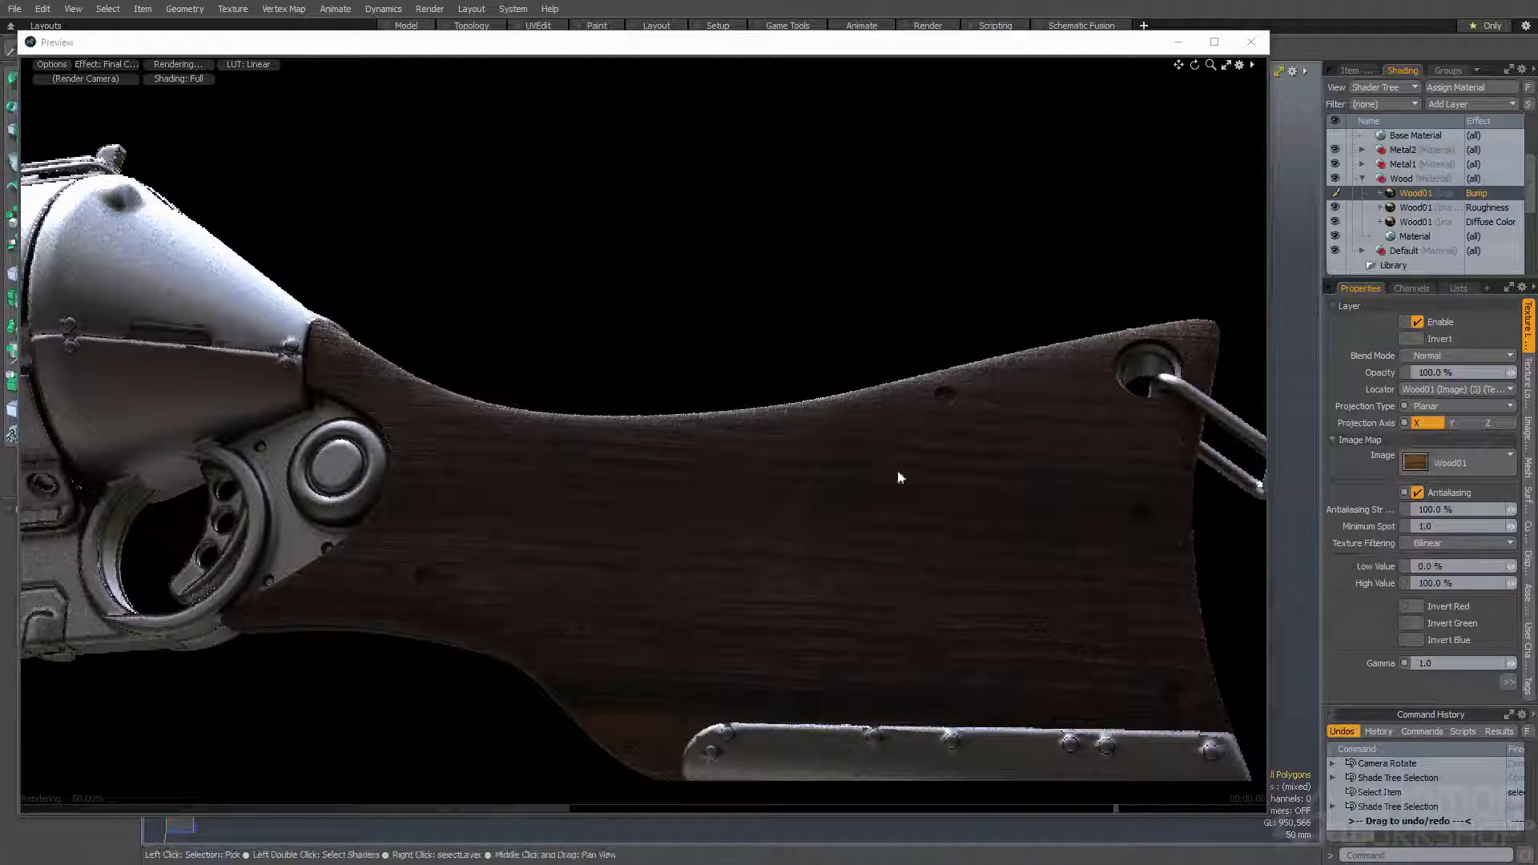
pyautogui.click(1414, 236)
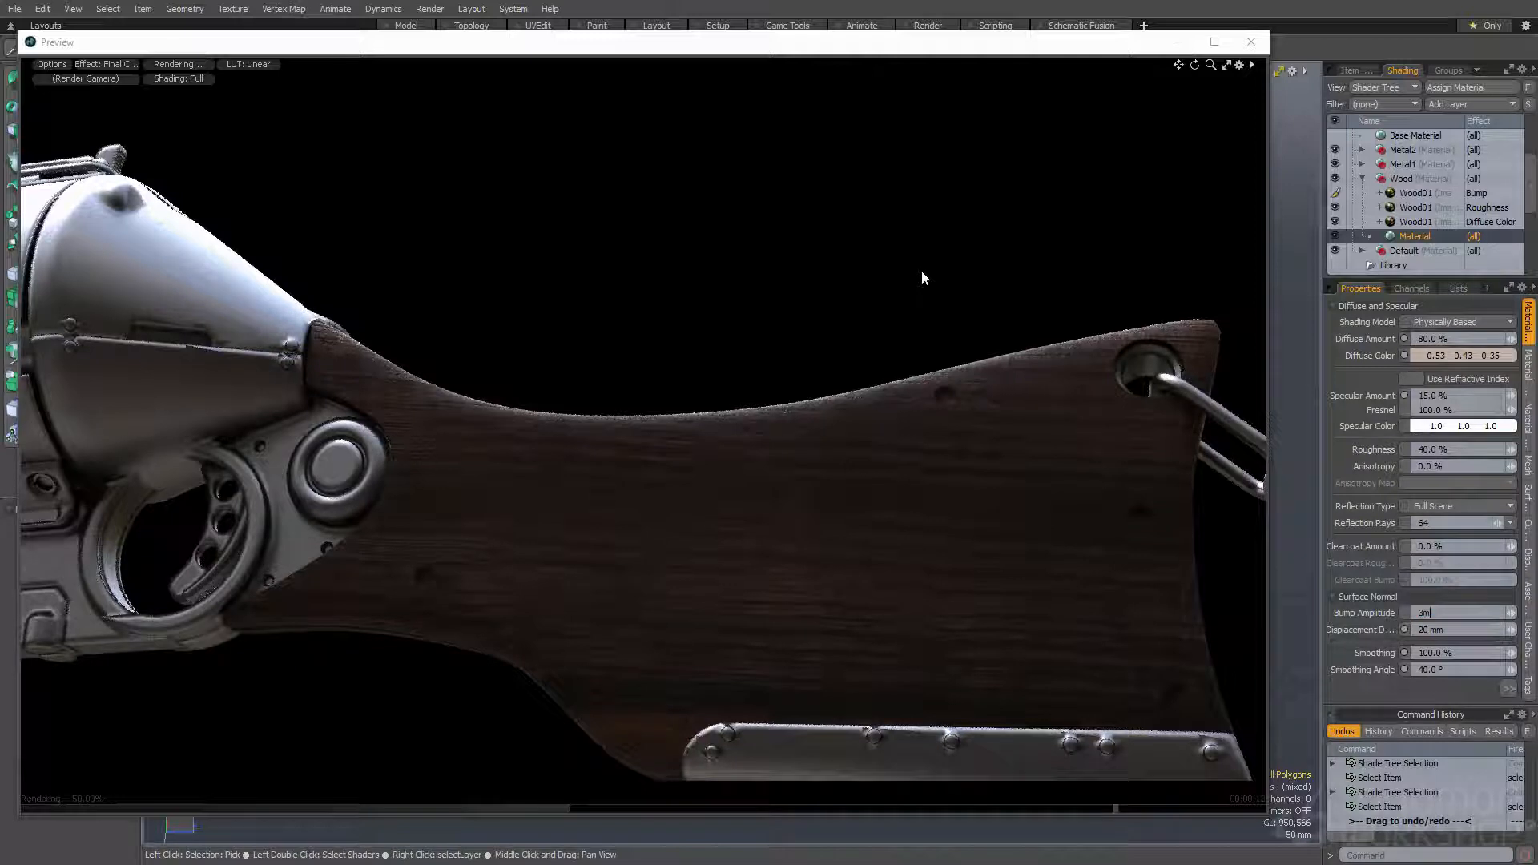
pyautogui.press('Return')
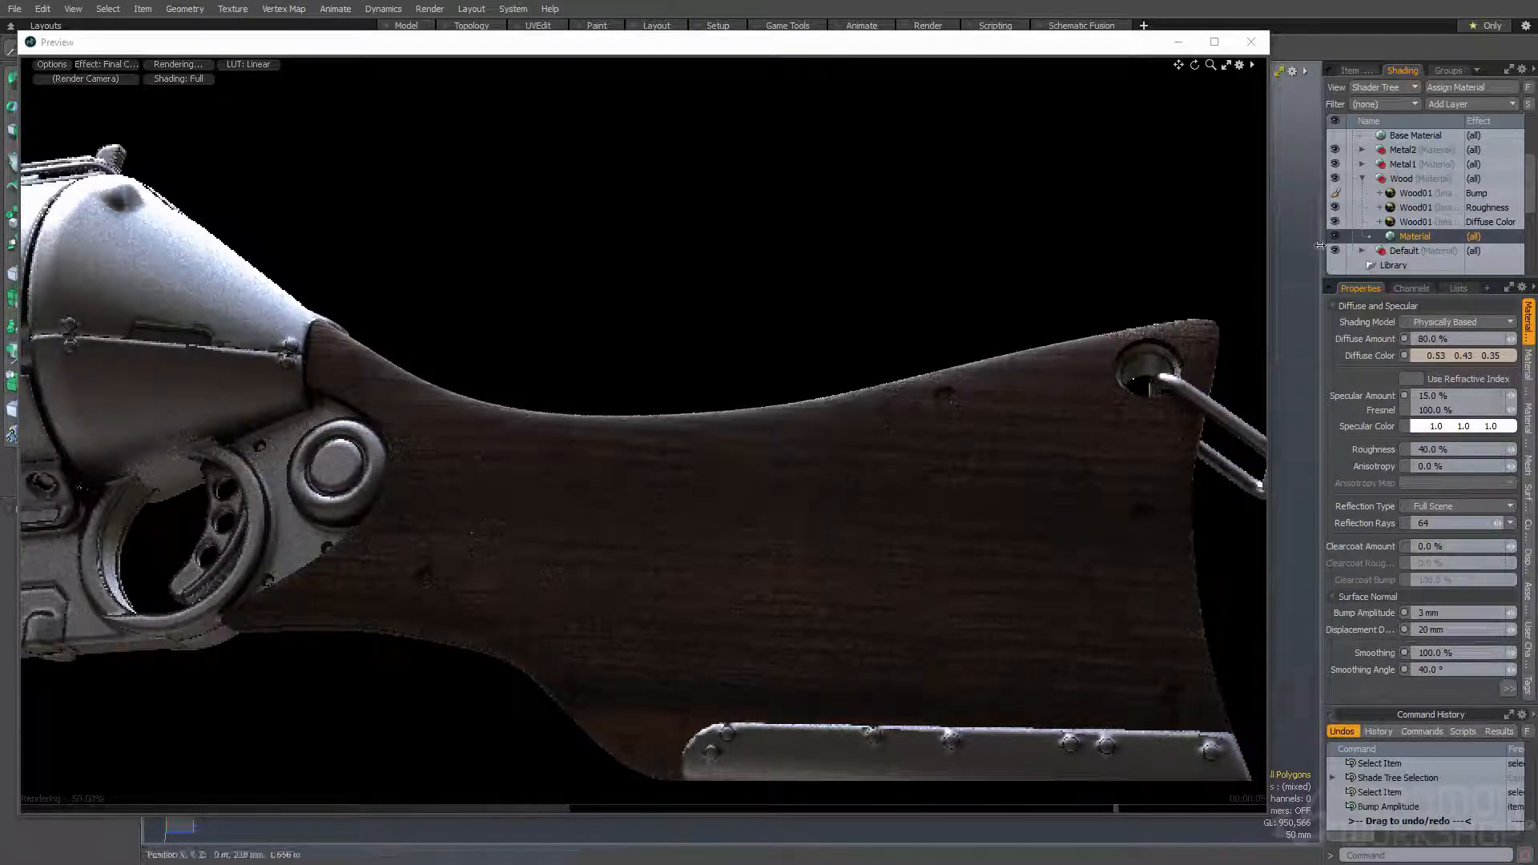
# - Set the Low Value of the Roughness Wood01 texture to 50%
pyautogui.click(1421, 210)
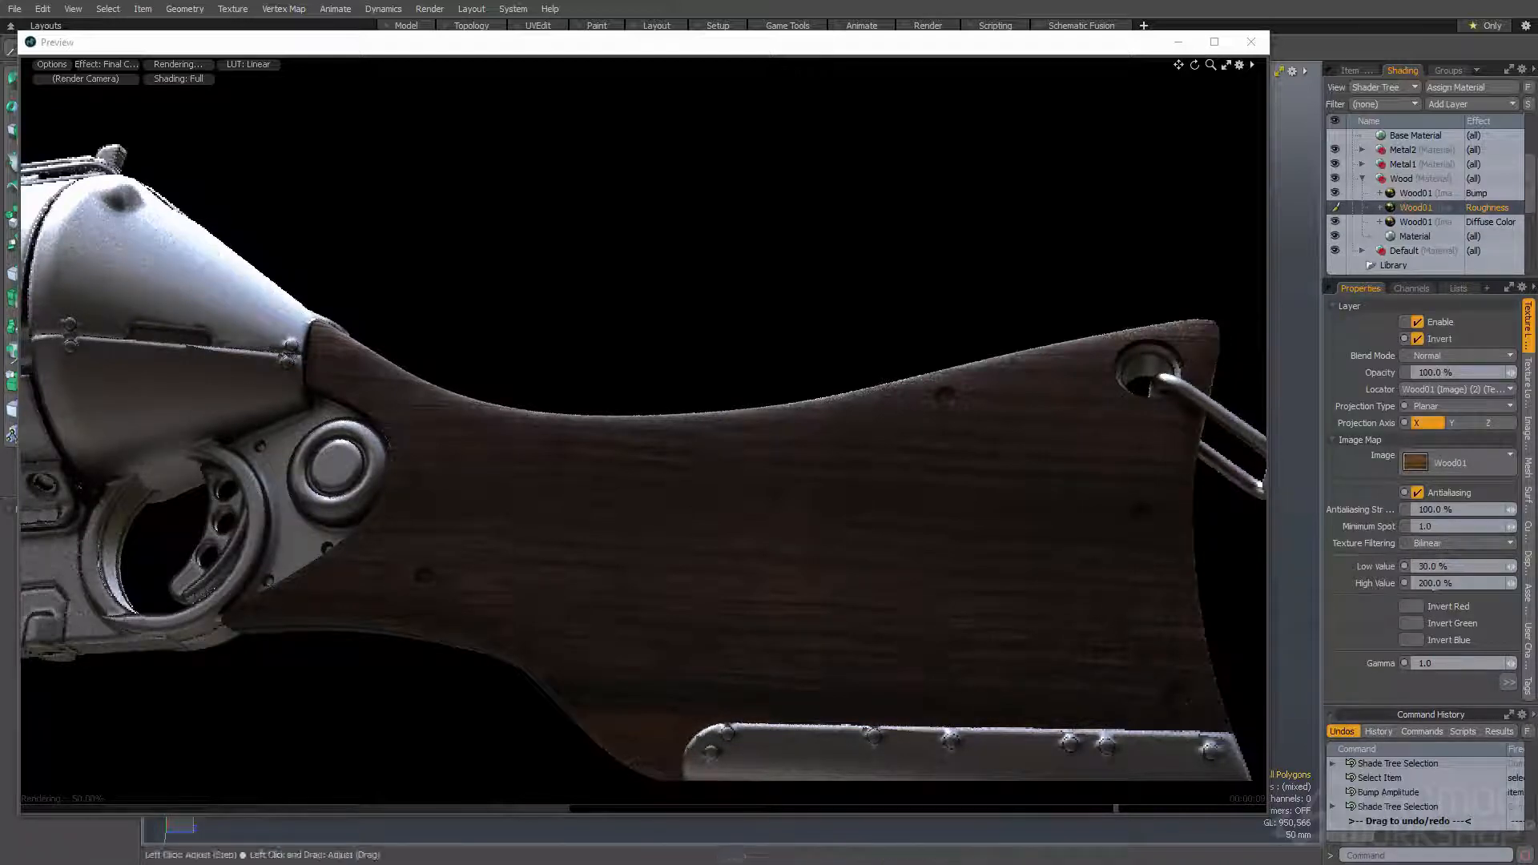
pyautogui.click(1446, 583)
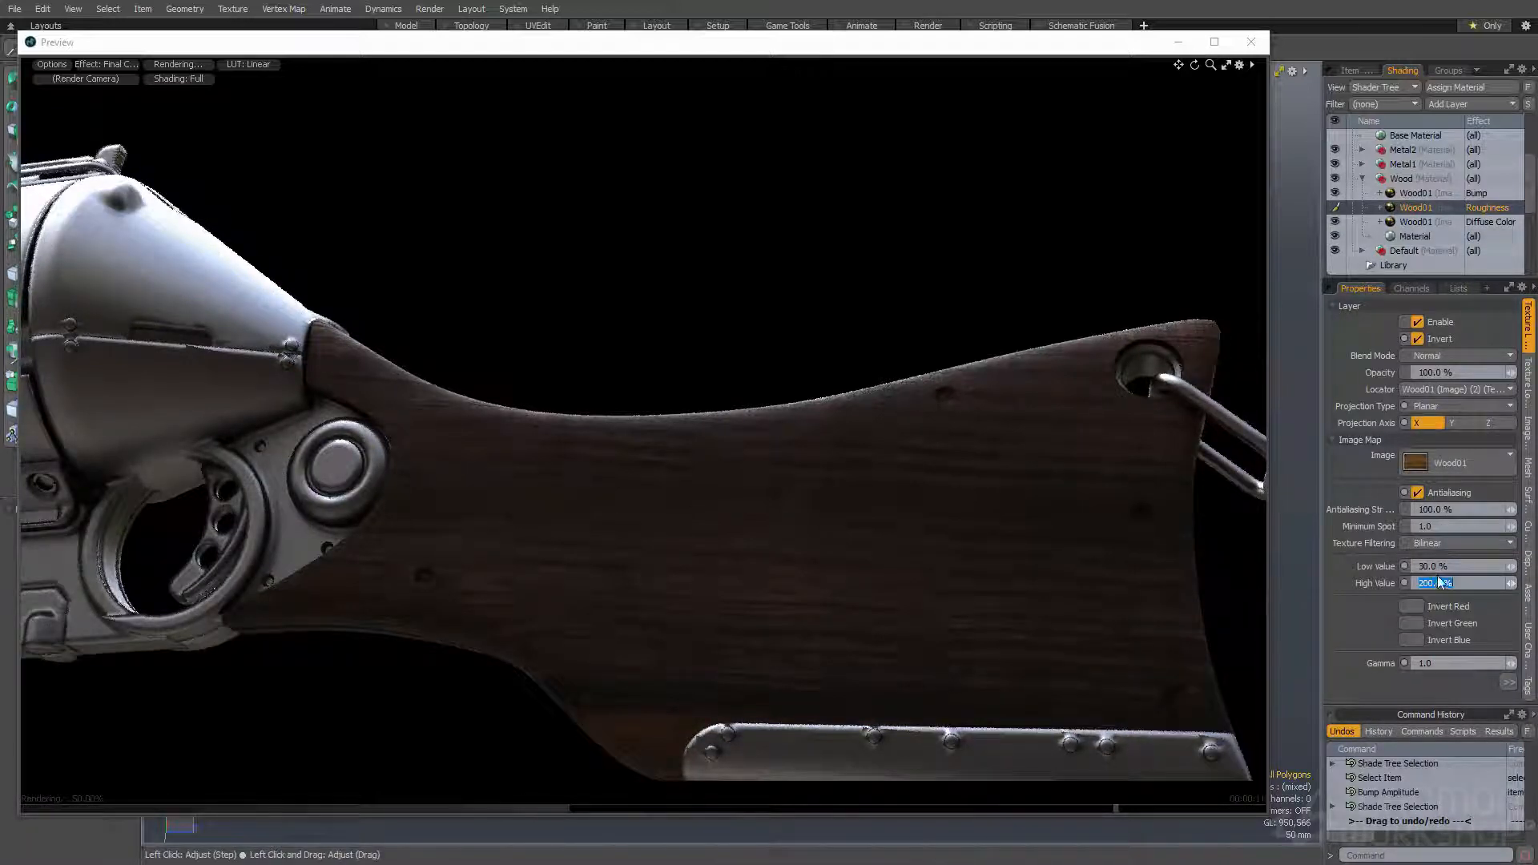
pyautogui.click(1455, 563)
pyautogui.write('50')
pyautogui.press('Tab')
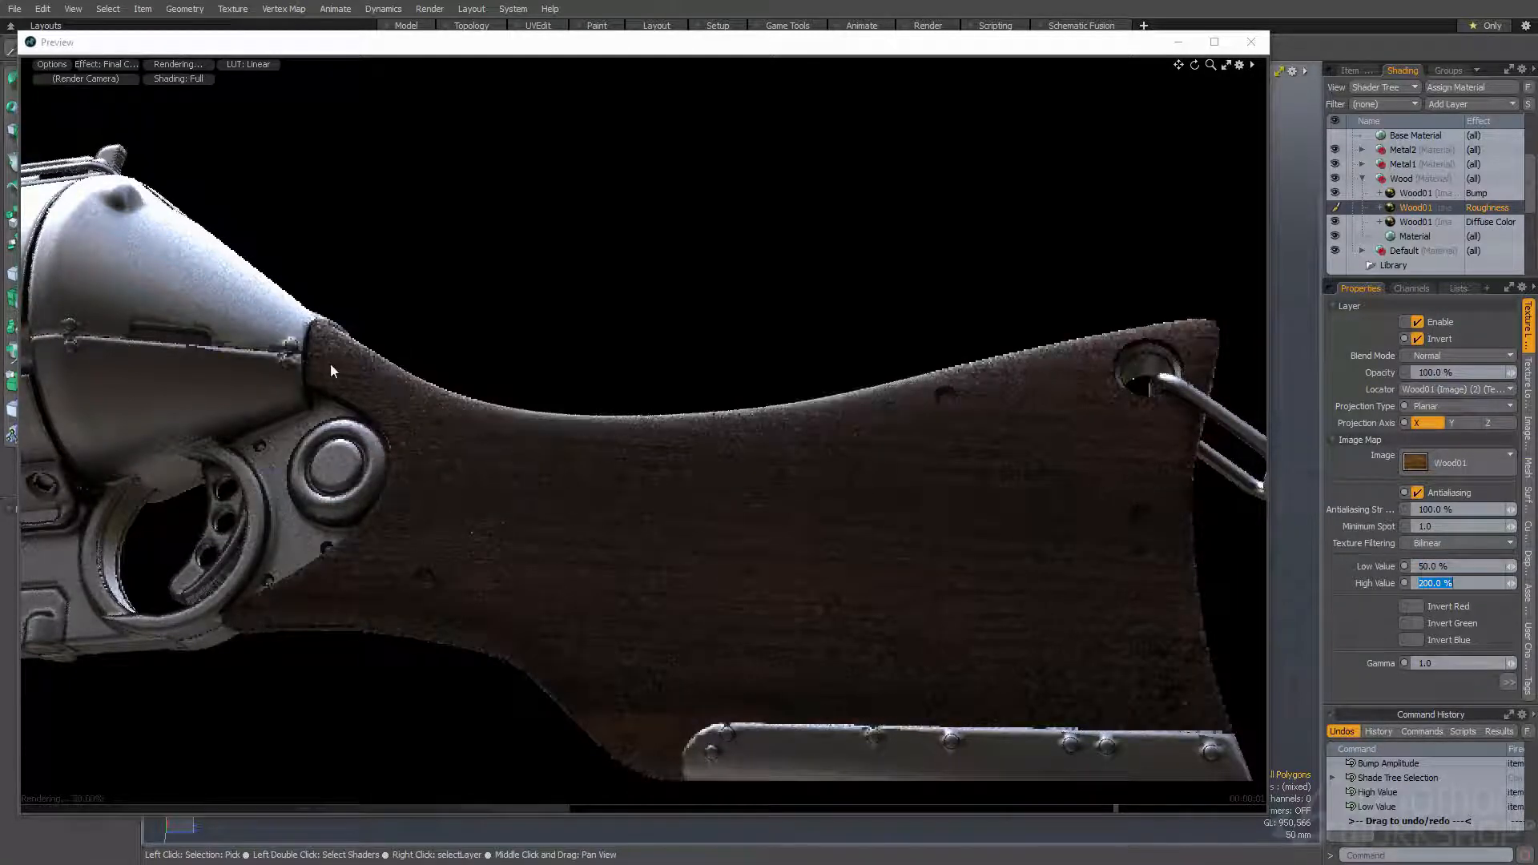
# - Set the High Value of the Roughness Wood01 texture to 250%
pyautogui.keyDown('alt'); pyautogui.moveTo(647, 447); pyautogui.dragTo(853, 479); pyautogui.keyUp('alt')
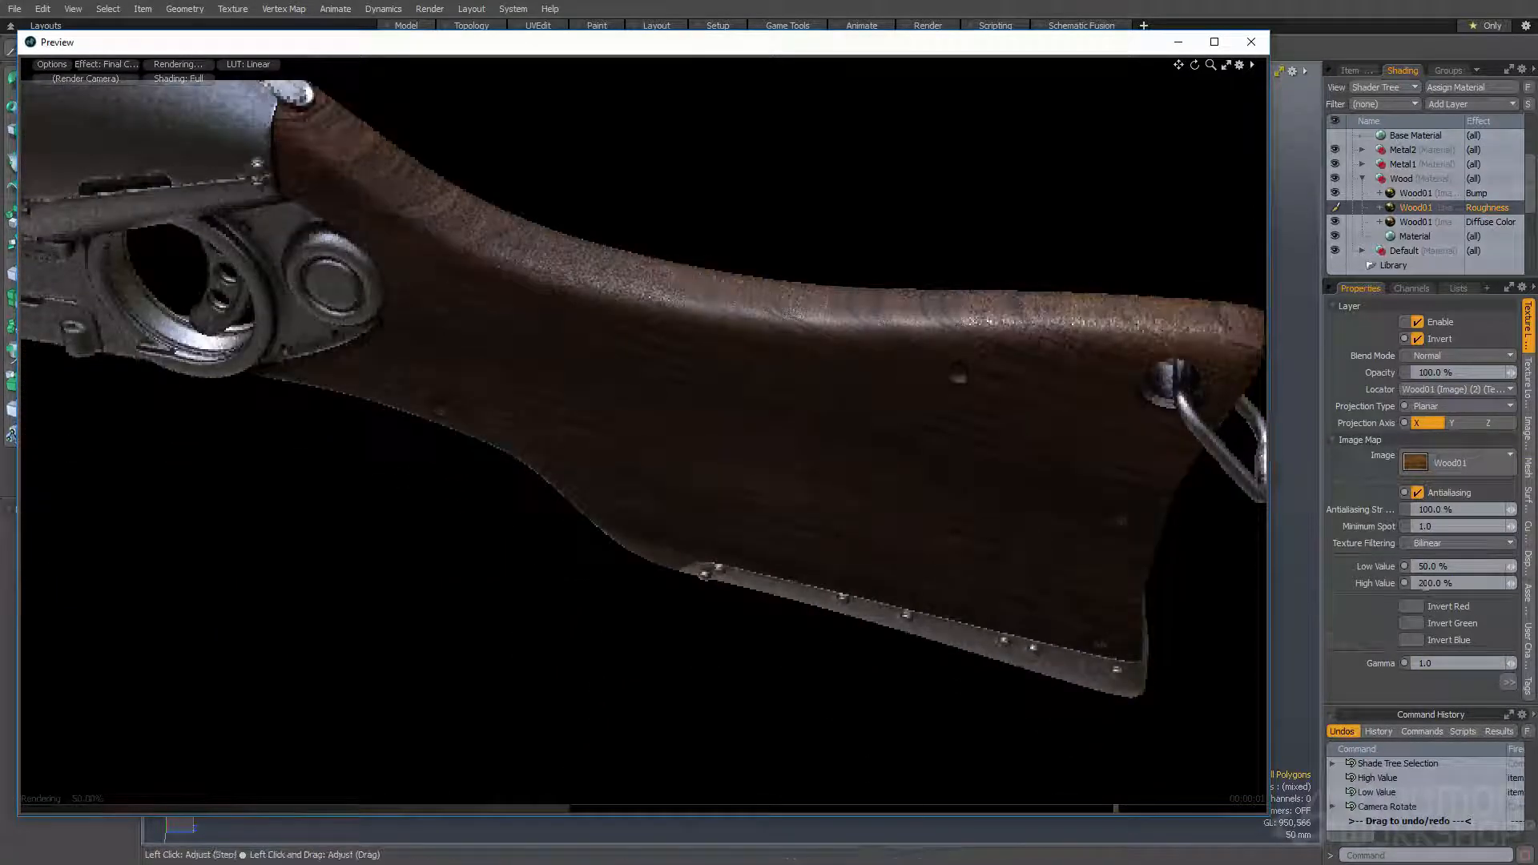
pyautogui.doubleClick(1425, 583)
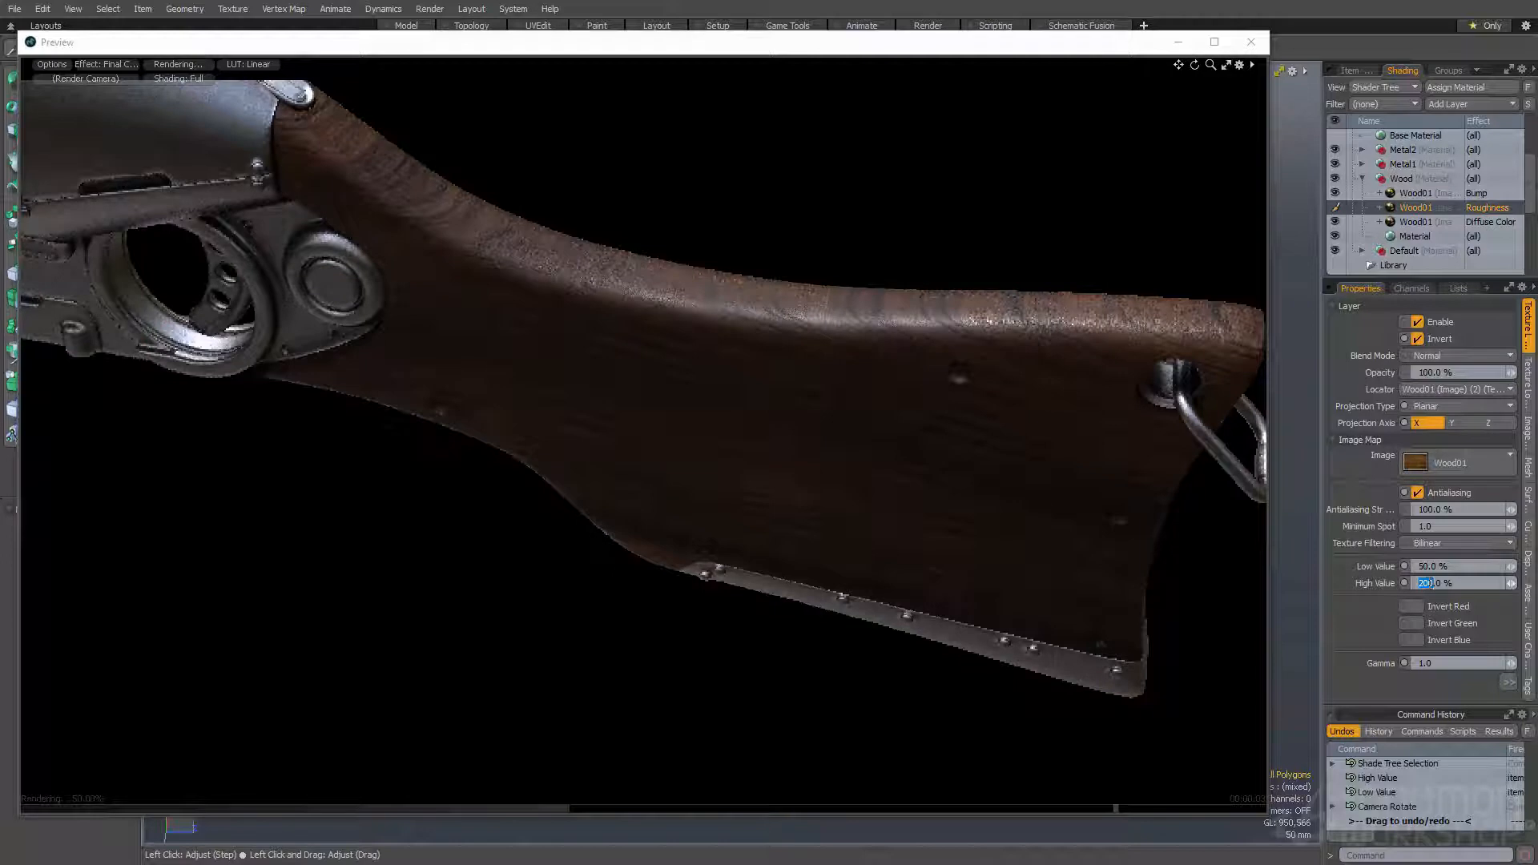
pyautogui.write('250')
pyautogui.press('Return')
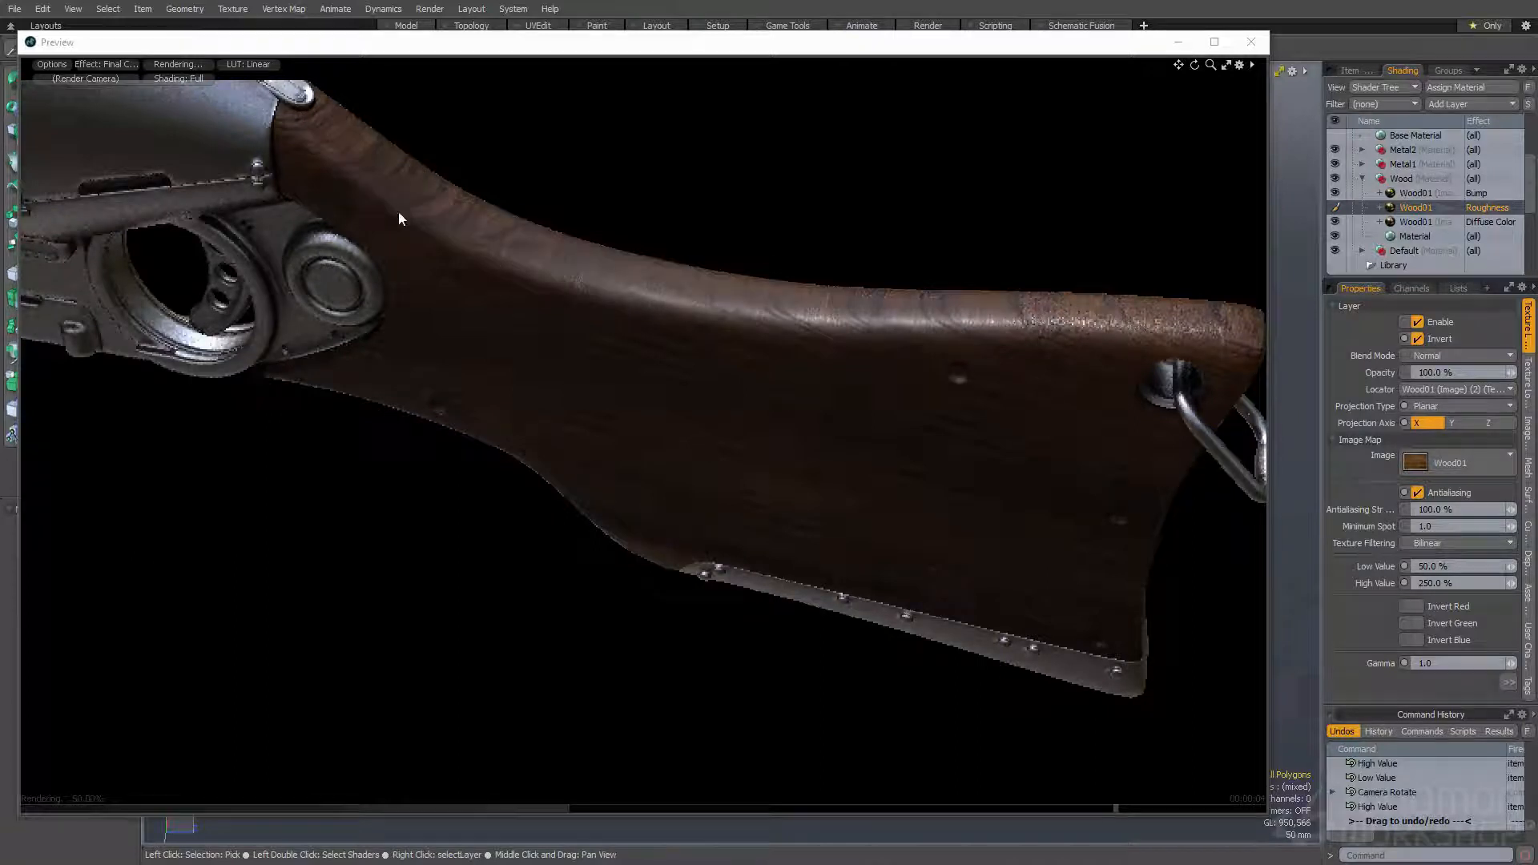
# - Examine the wood stock's reflections and grain in the render preview from above, the side and along the whole gun
pyautogui.keyDown('alt'); pyautogui.moveTo(837, 453); pyautogui.dragTo(437, 460); pyautogui.keyUp('alt')
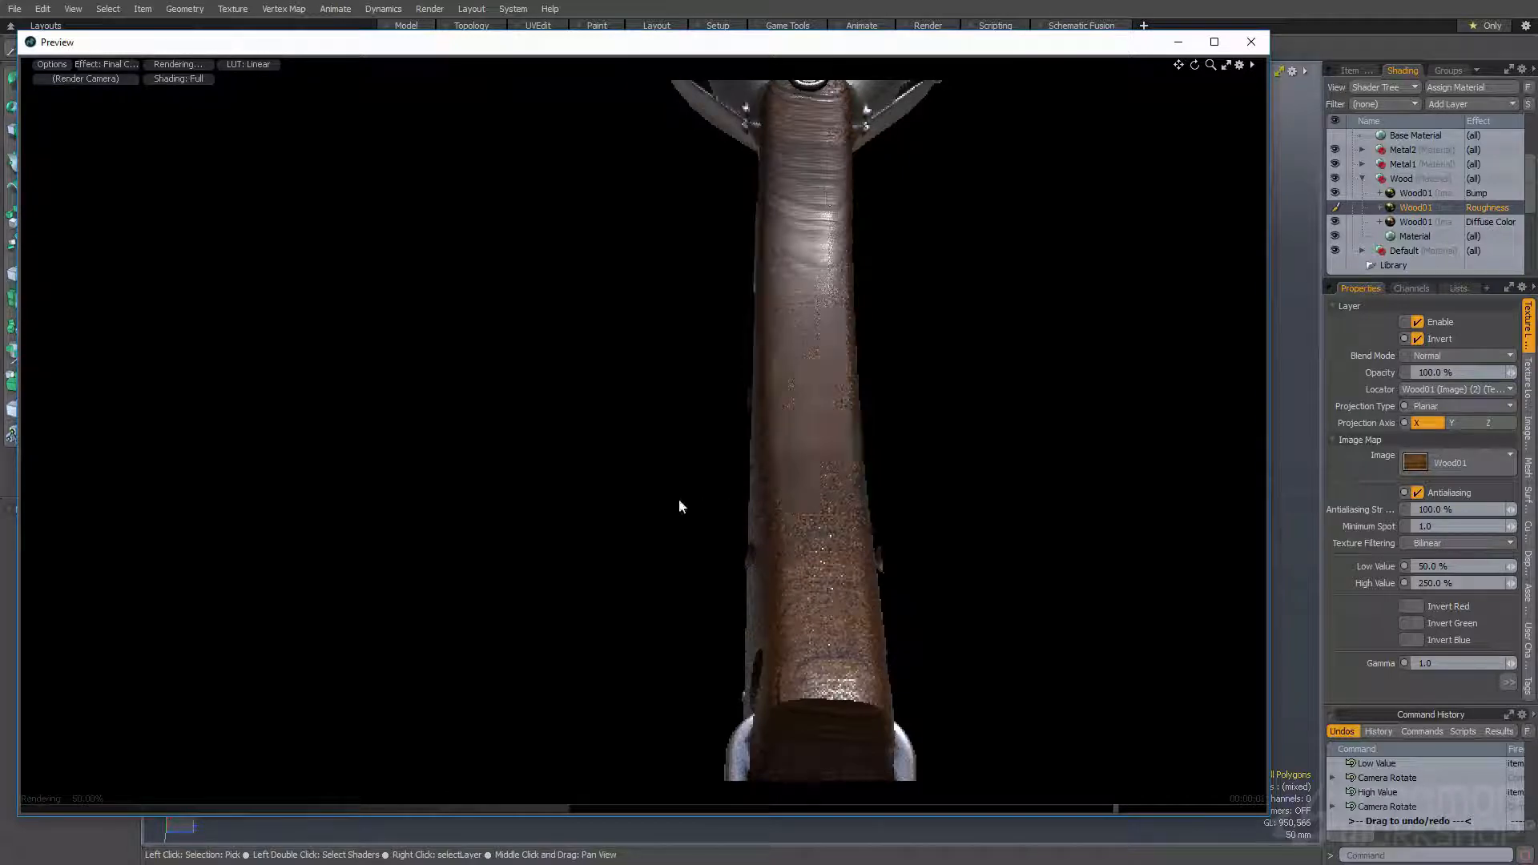
pyautogui.keyDown('alt'); pyautogui.moveTo(731, 460); pyautogui.dragTo(632, 471); pyautogui.keyUp('alt')
pyautogui.keyDown('alt'); pyautogui.moveTo(872, 435); pyautogui.dragTo(324, 305); pyautogui.keyUp('alt')
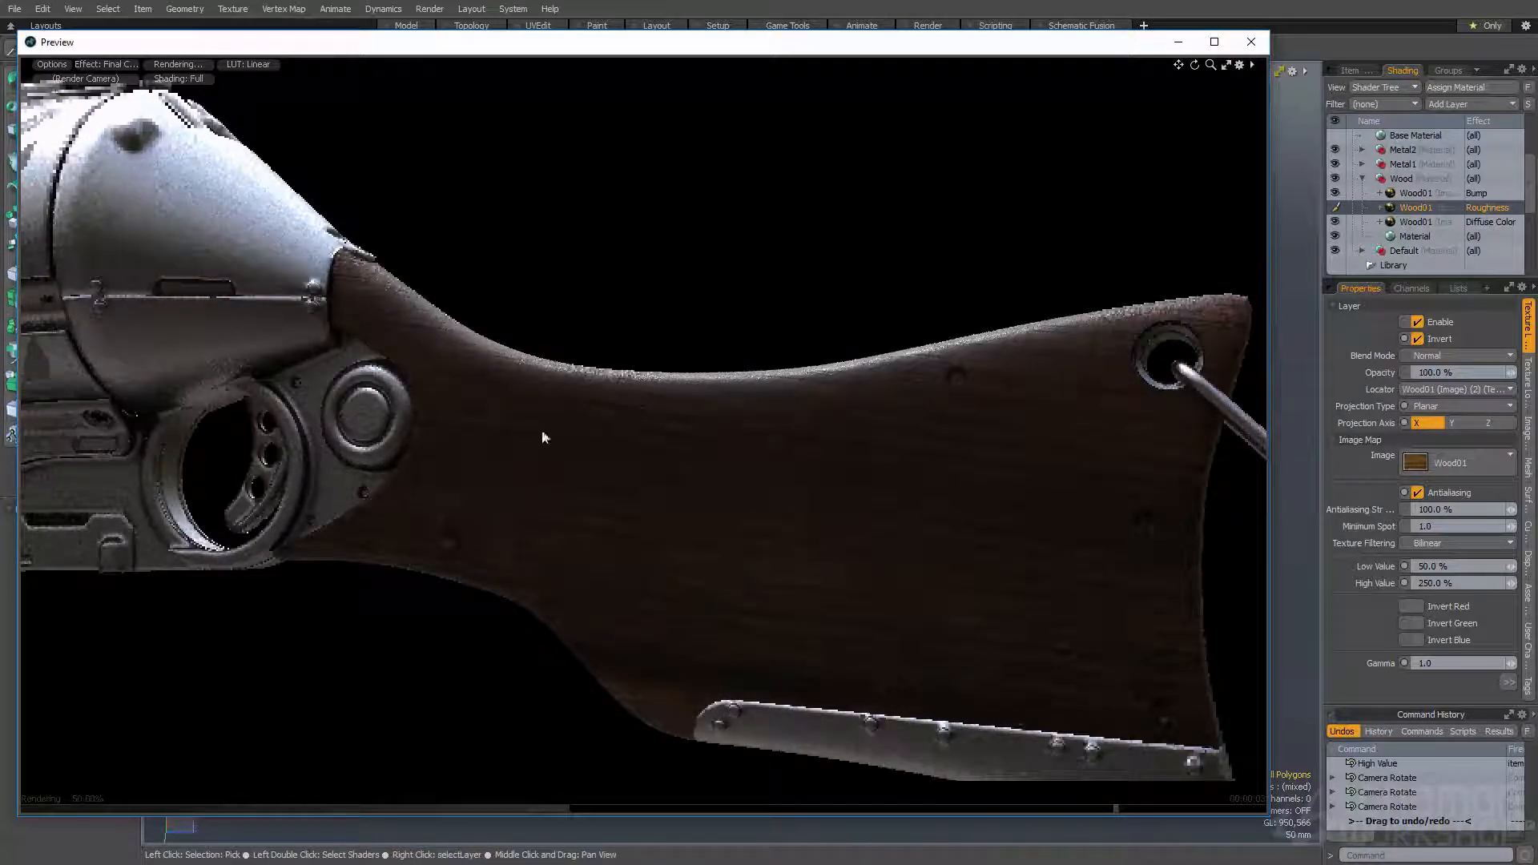
pyautogui.keyDown('alt'); pyautogui.moveTo(599, 493); pyautogui.dragTo(489, 473); pyautogui.keyUp('alt')
pyautogui.keyDown('alt'); pyautogui.keyDown('shift'); pyautogui.moveTo(488, 472); pyautogui.dragTo(492, 517); pyautogui.keyUp('shift'); pyautogui.keyUp('alt')
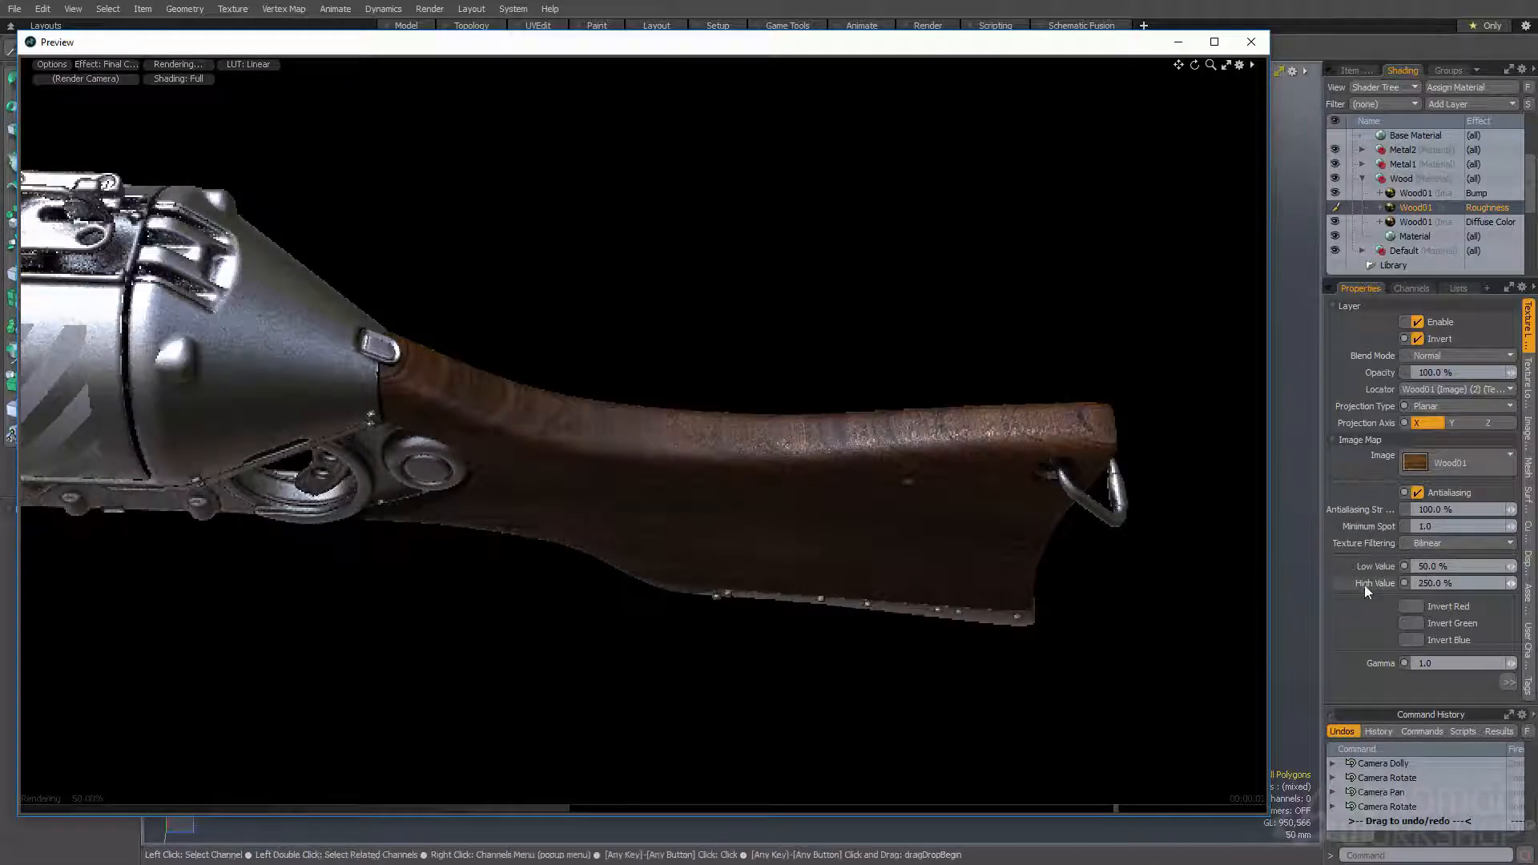
pyautogui.keyDown('alt'); pyautogui.moveTo(709, 526); pyautogui.dragTo(824, 369); pyautogui.keyUp('alt')
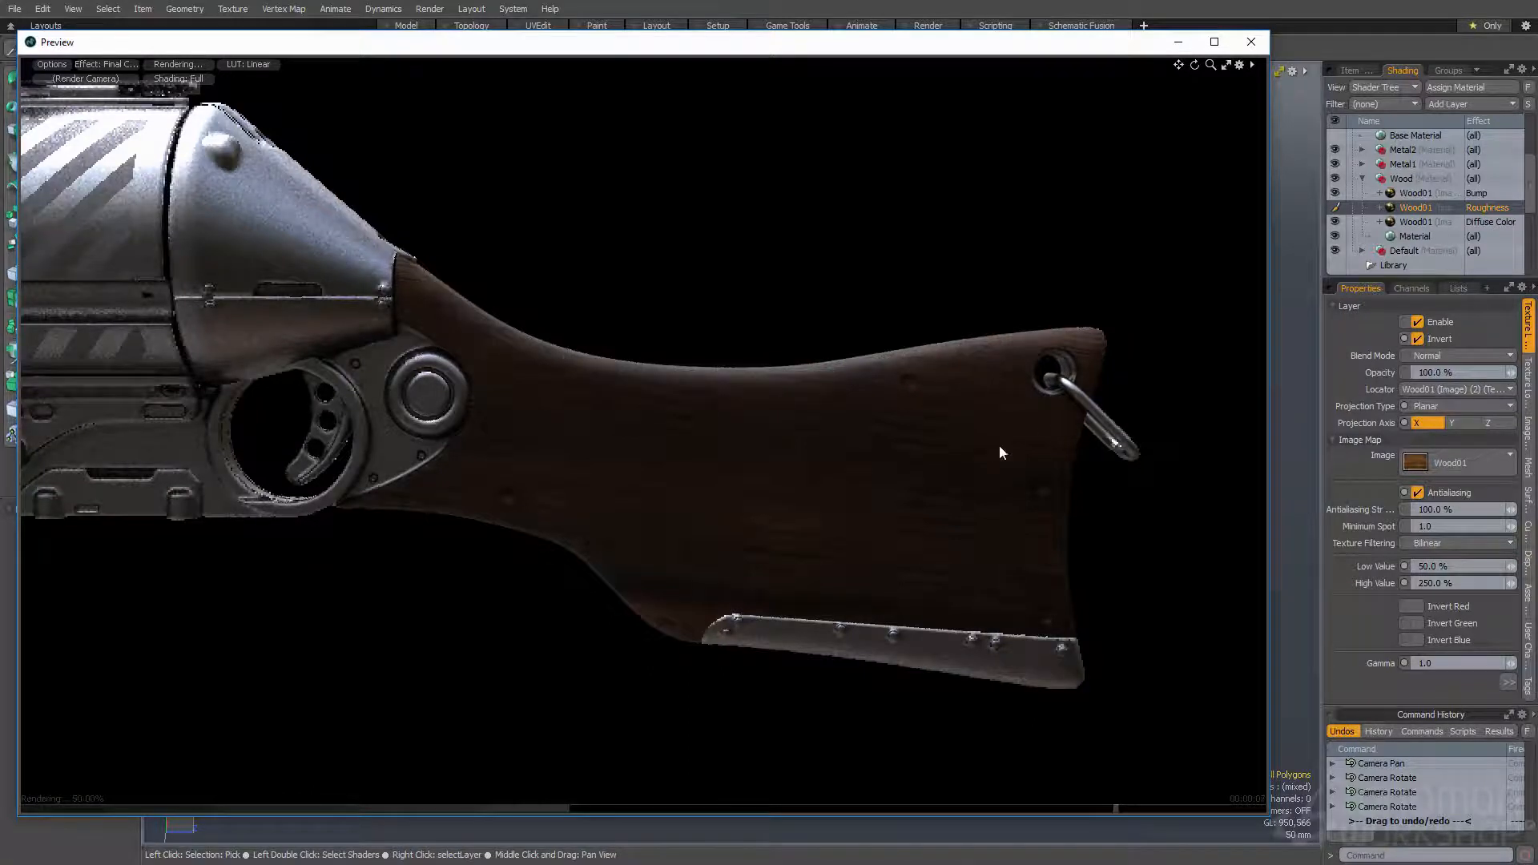
pyautogui.keyDown('alt'); pyautogui.keyDown('shift'); pyautogui.moveTo(628, 423); pyautogui.dragTo(841, 513); pyautogui.keyUp('shift'); pyautogui.keyUp('alt')
pyautogui.keyDown('alt'); pyautogui.moveTo(841, 513); pyautogui.dragTo(625, 611); pyautogui.keyUp('alt')
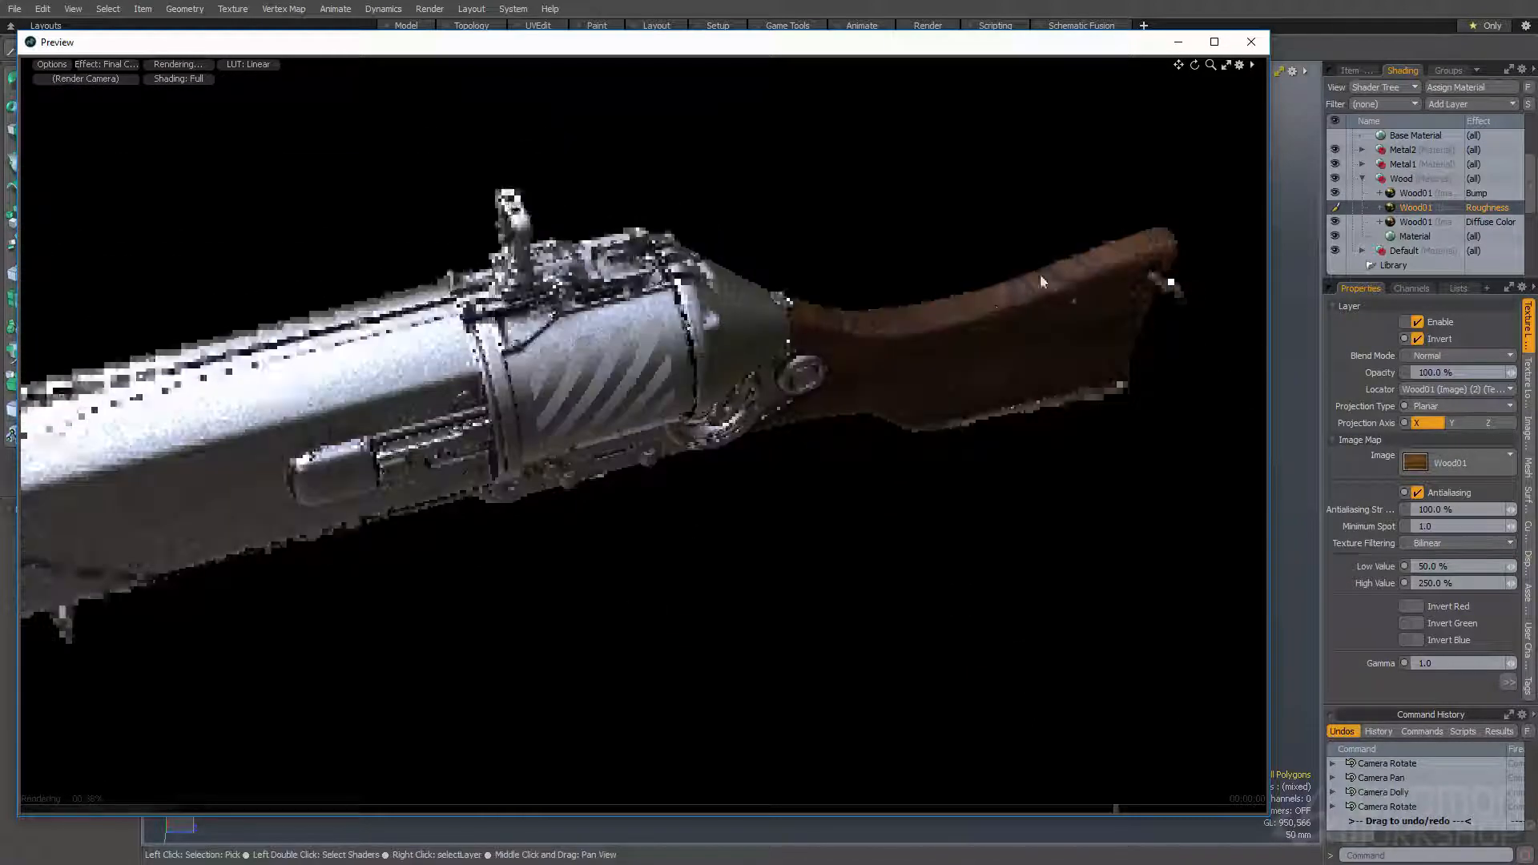
pyautogui.keyDown('alt'); pyautogui.moveTo(920, 344); pyautogui.dragTo(795, 312); pyautogui.keyUp('alt')
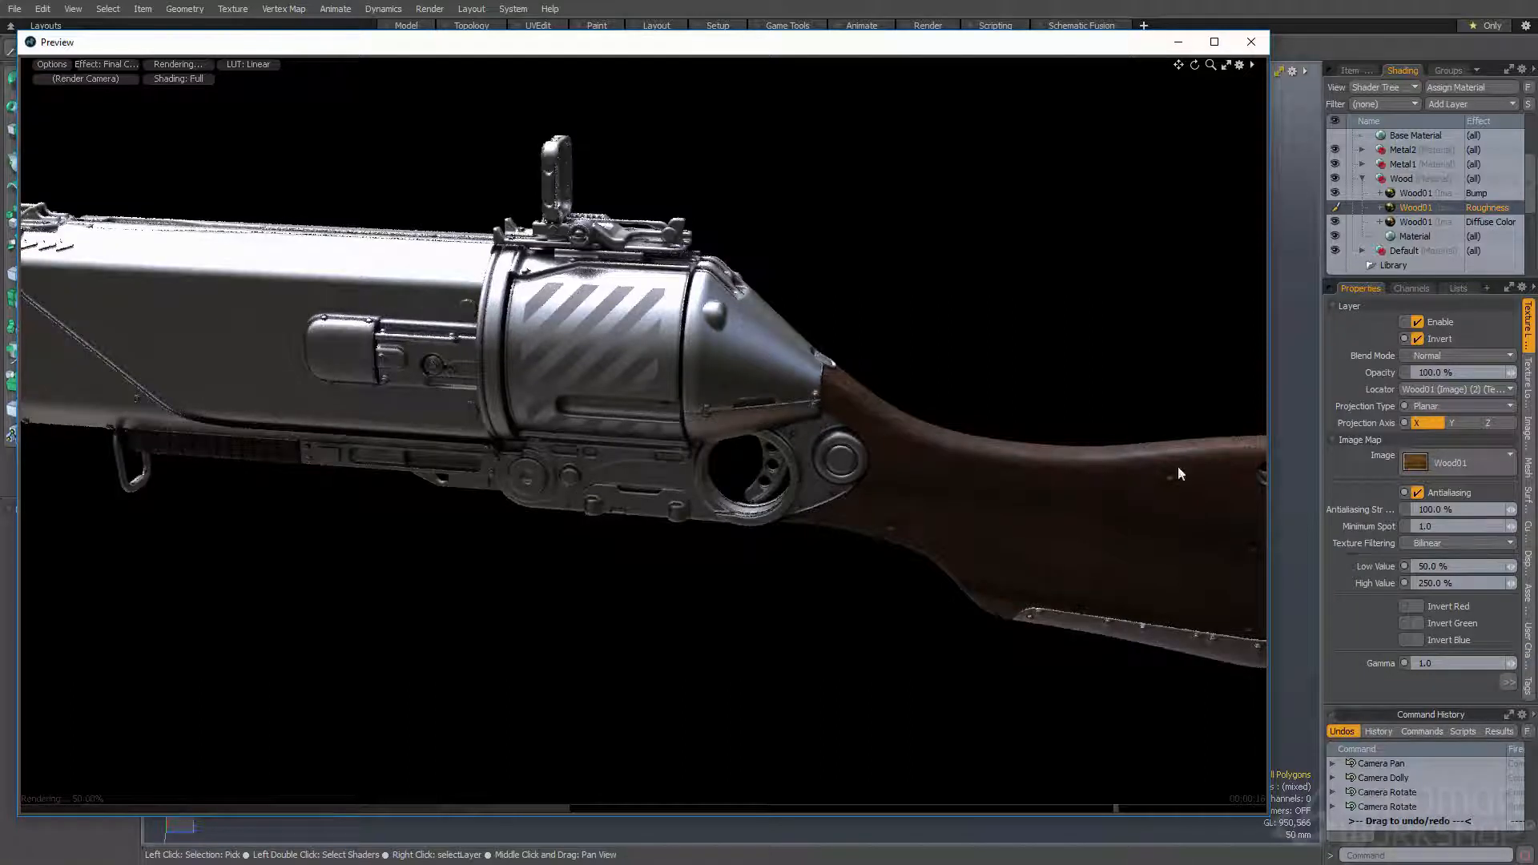
pyautogui.keyDown('ctrl'); pyautogui.keyDown('alt'); pyautogui.moveTo(909, 431); pyautogui.dragTo(856, 466); pyautogui.keyUp('alt'); pyautogui.keyUp('ctrl')
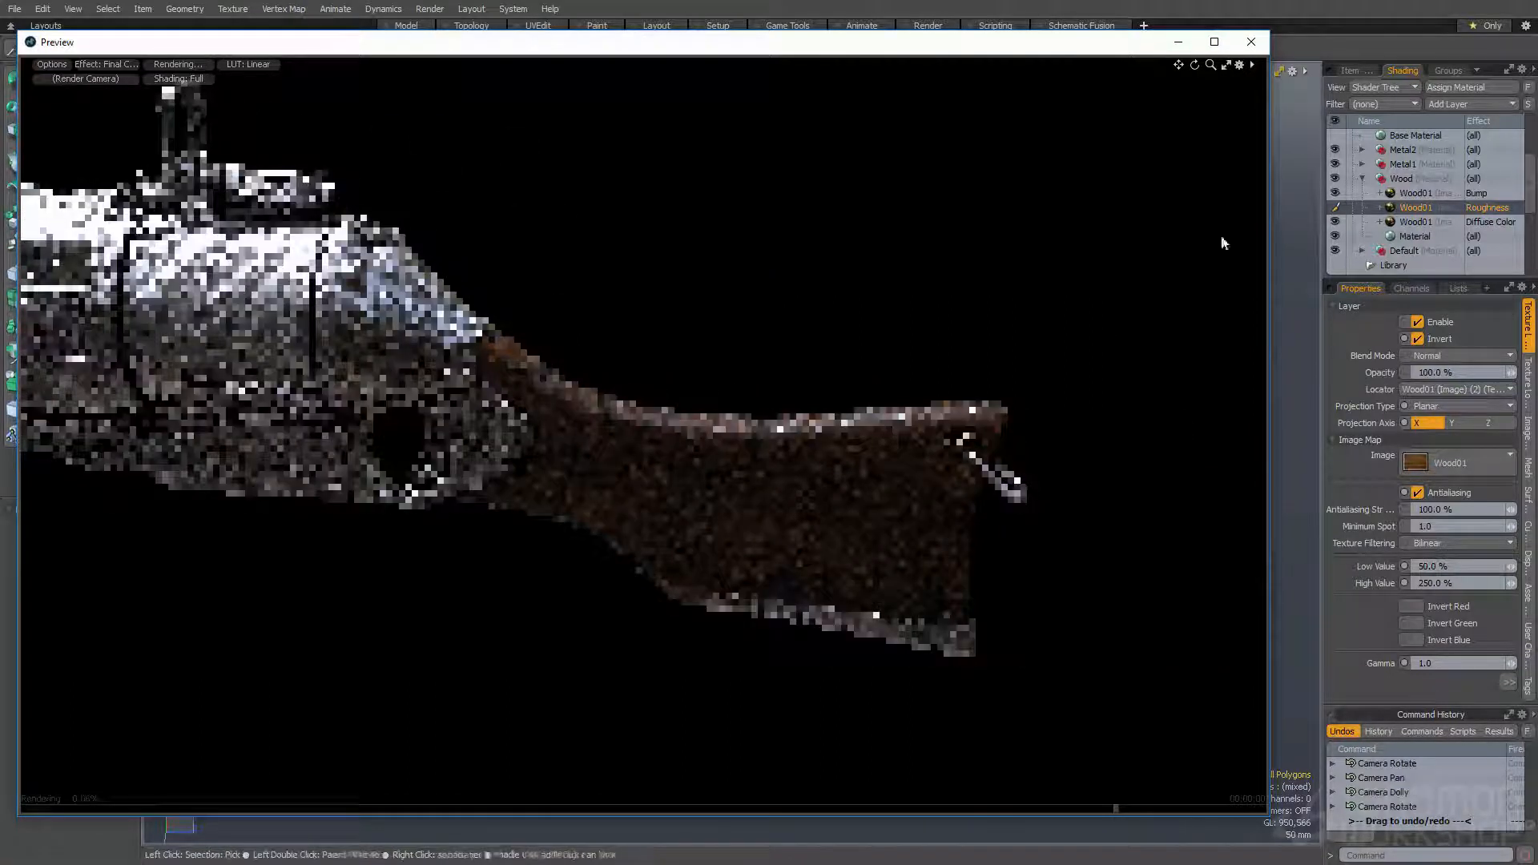
# - Add an Occlusion processing layer above the Bump Wood01 texture in the Wood material group
pyautogui.click(1414, 193)
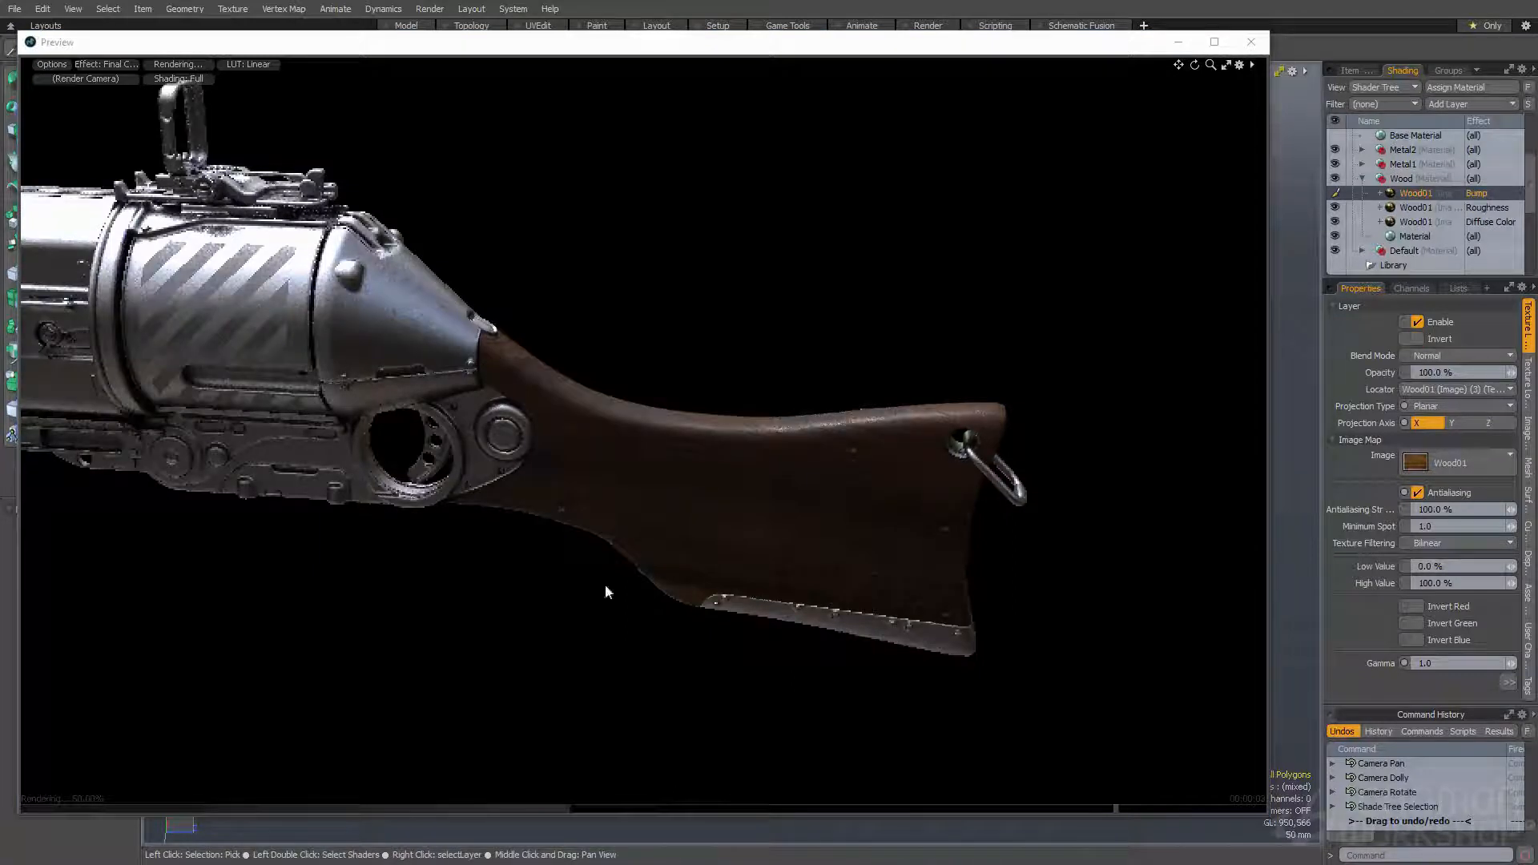
pyautogui.click(1460, 104)
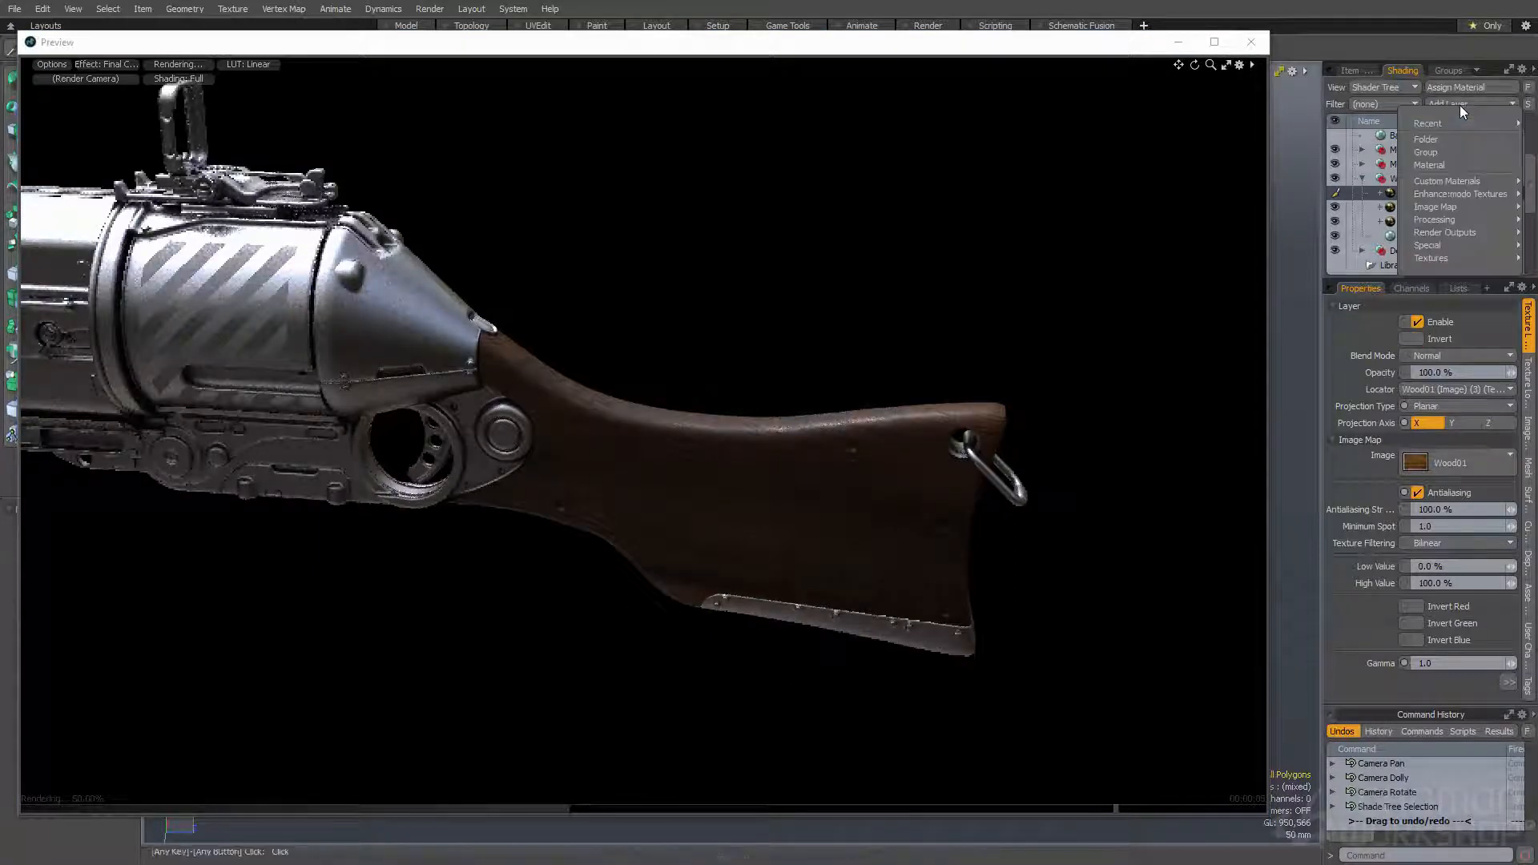
pyautogui.moveTo(1442, 221)
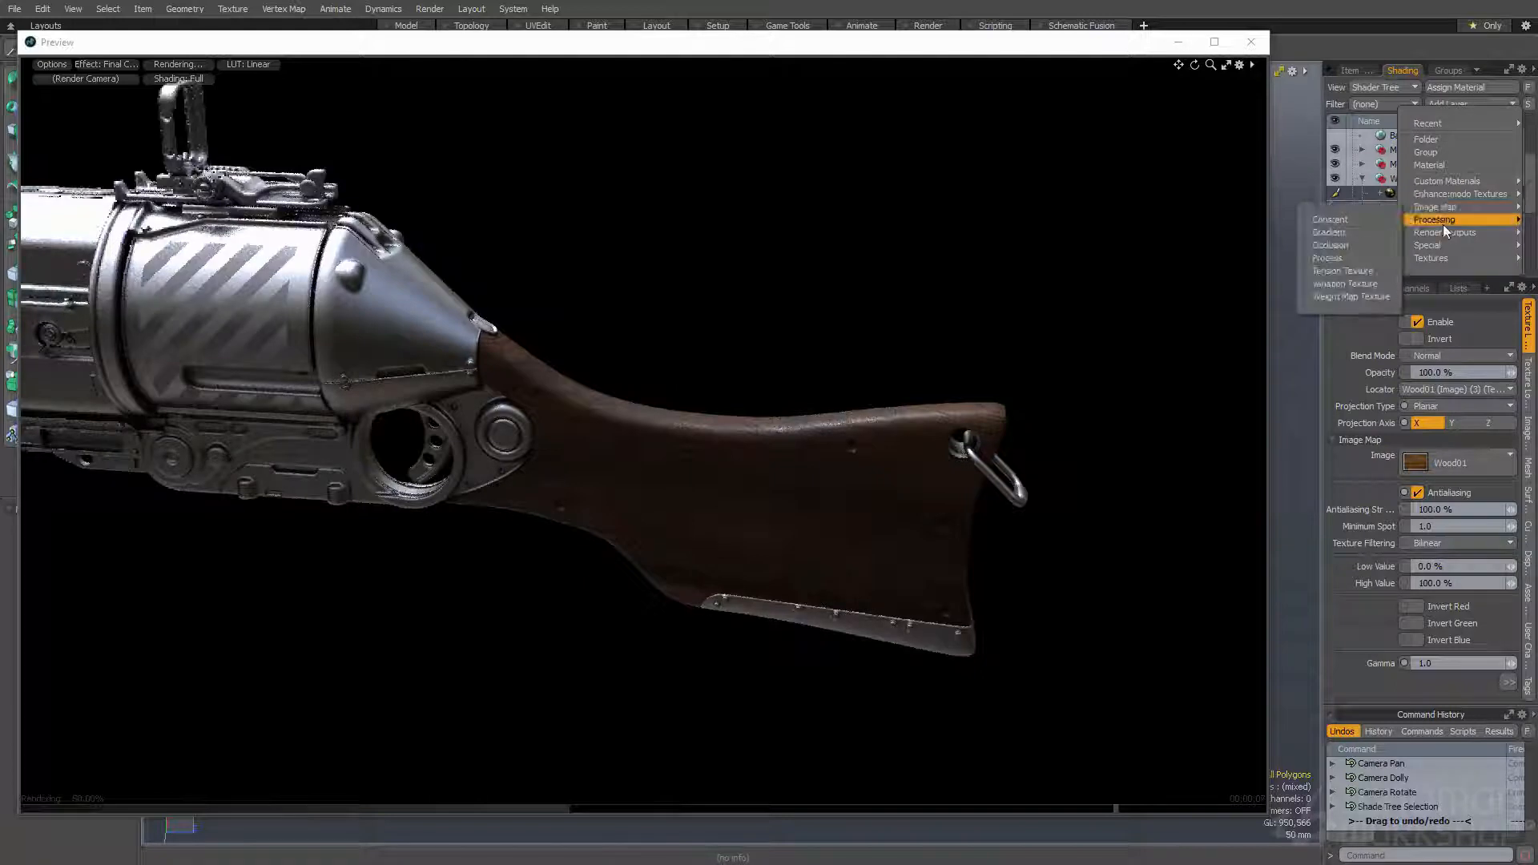
pyautogui.click(1332, 245)
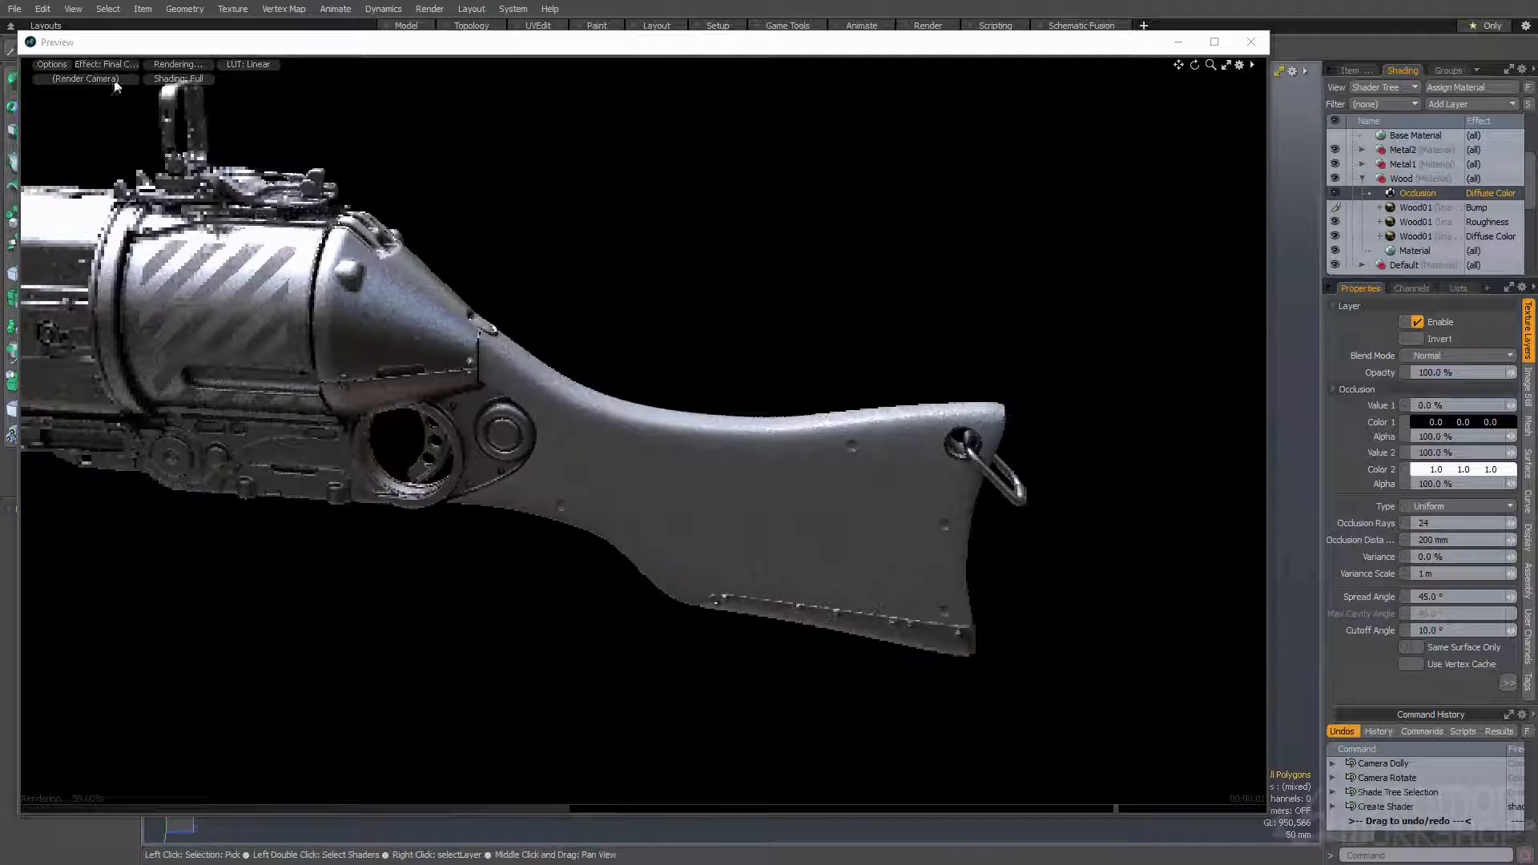
# - Switch the render preview to the Diffuse Color shading effect to isolate the occlusion layer on the stock
pyautogui.click(96, 64)
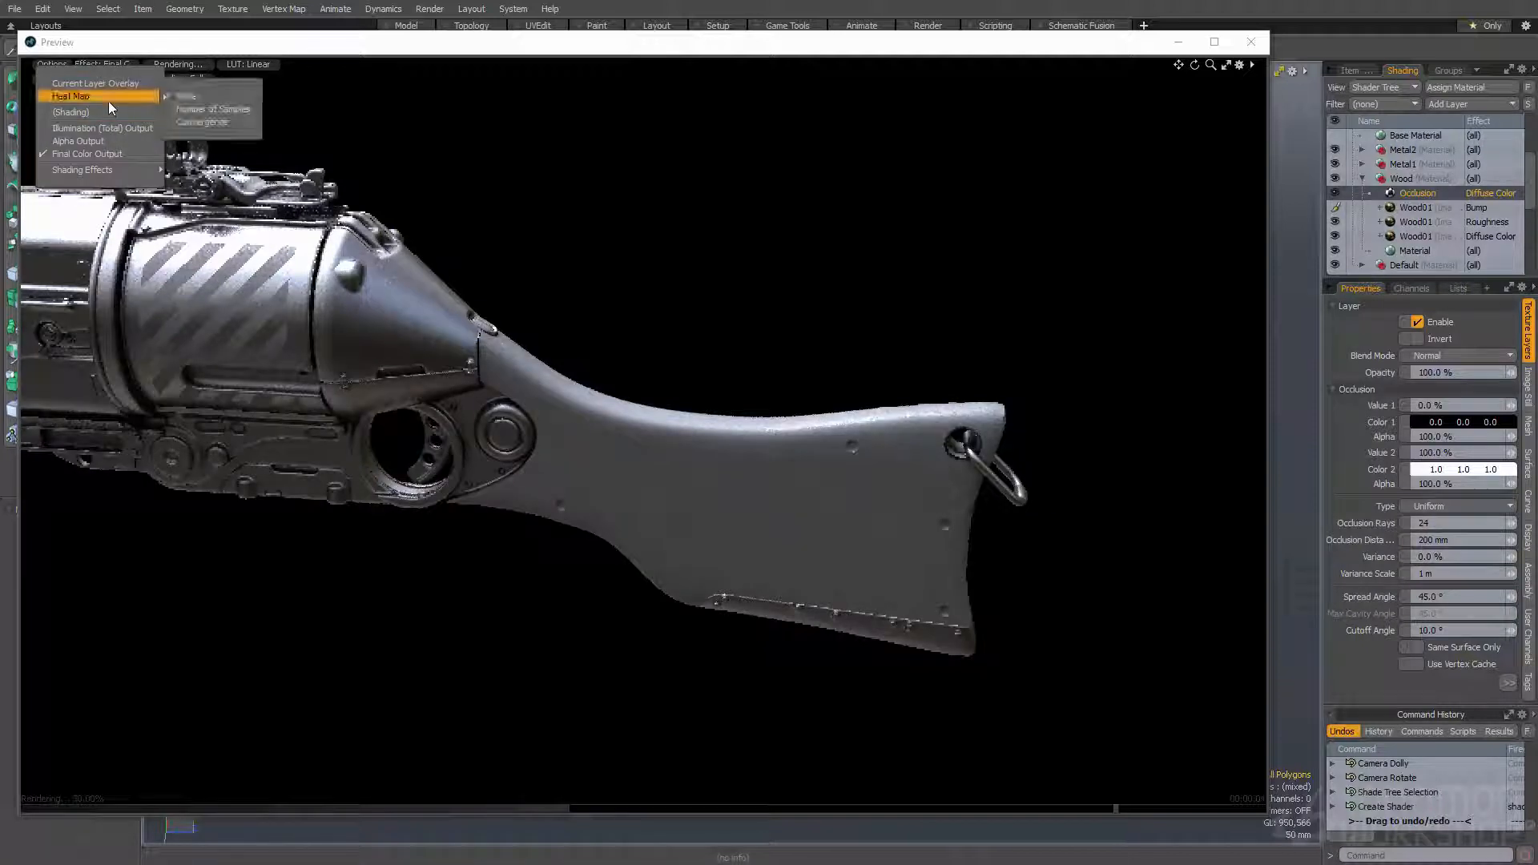
pyautogui.moveTo(108, 170)
pyautogui.moveTo(214, 188)
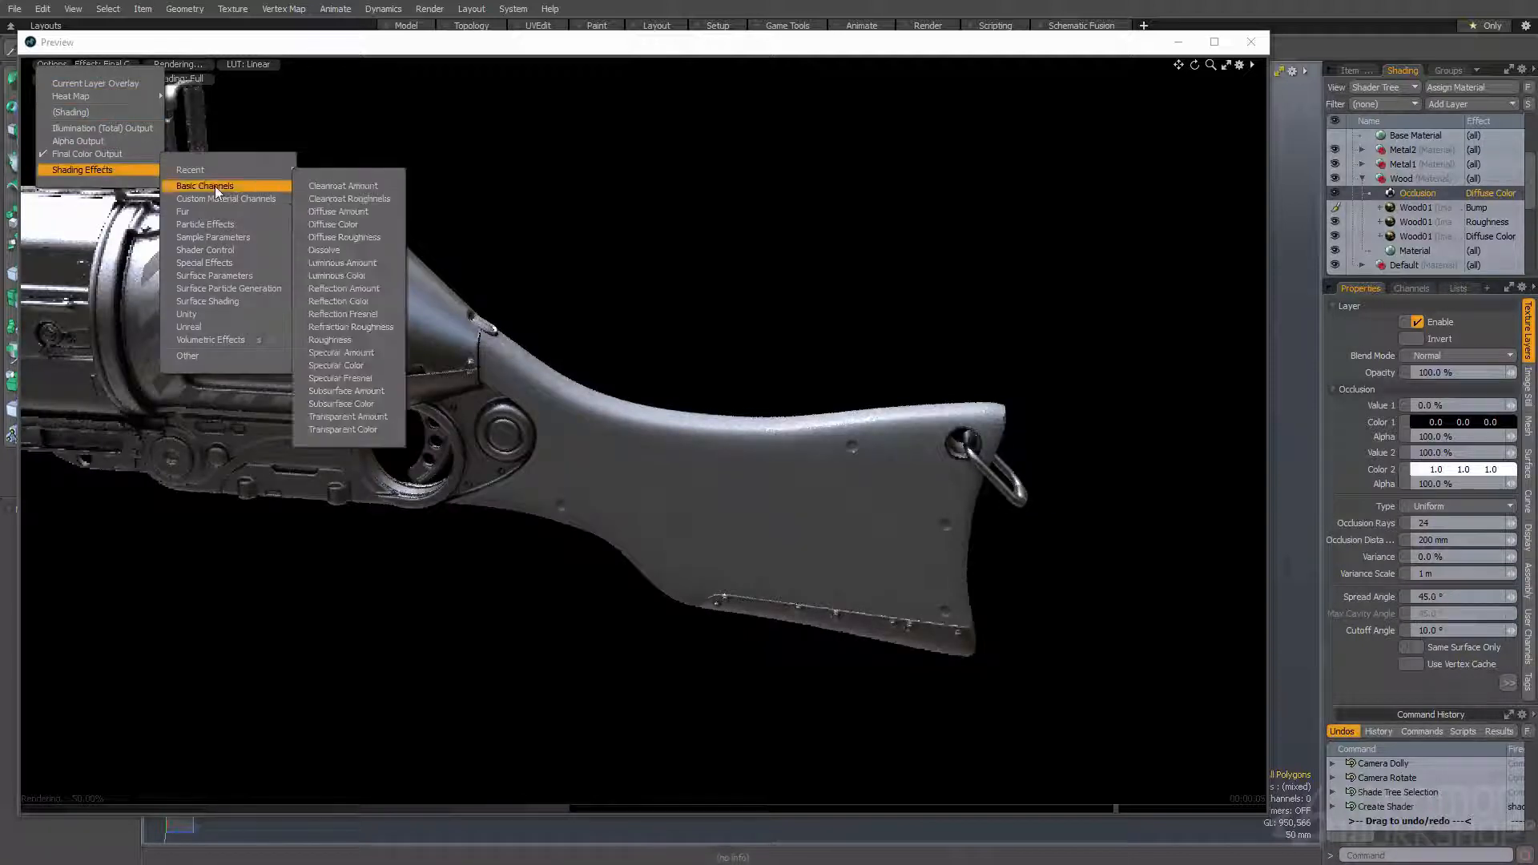
pyautogui.click(335, 224)
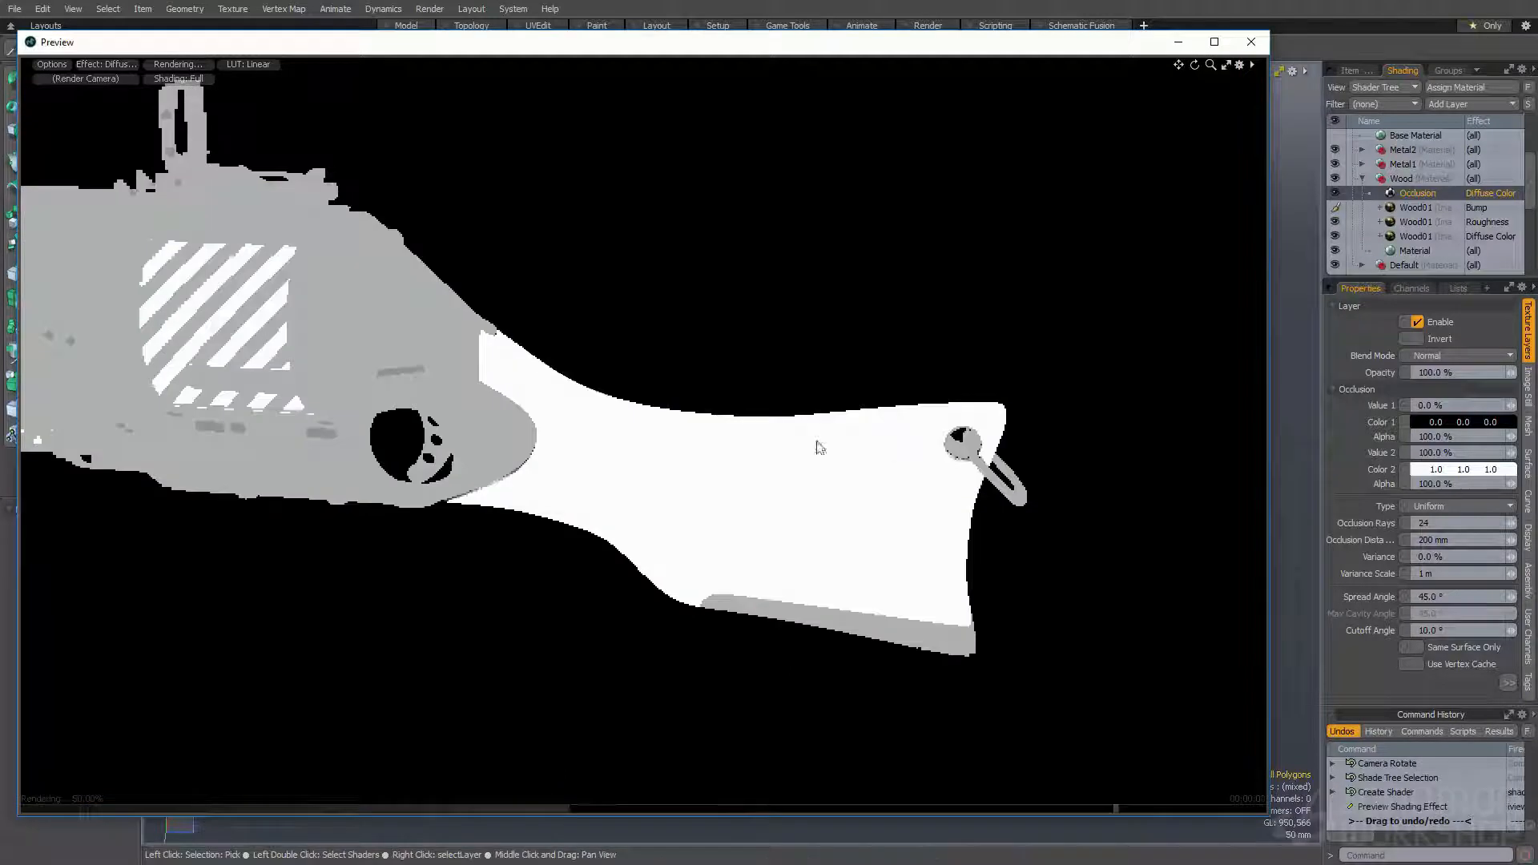
# - Set the type of the Wood group's Occlusion layer to Convexity and view the stock at another angle
pyautogui.click(1431, 511)
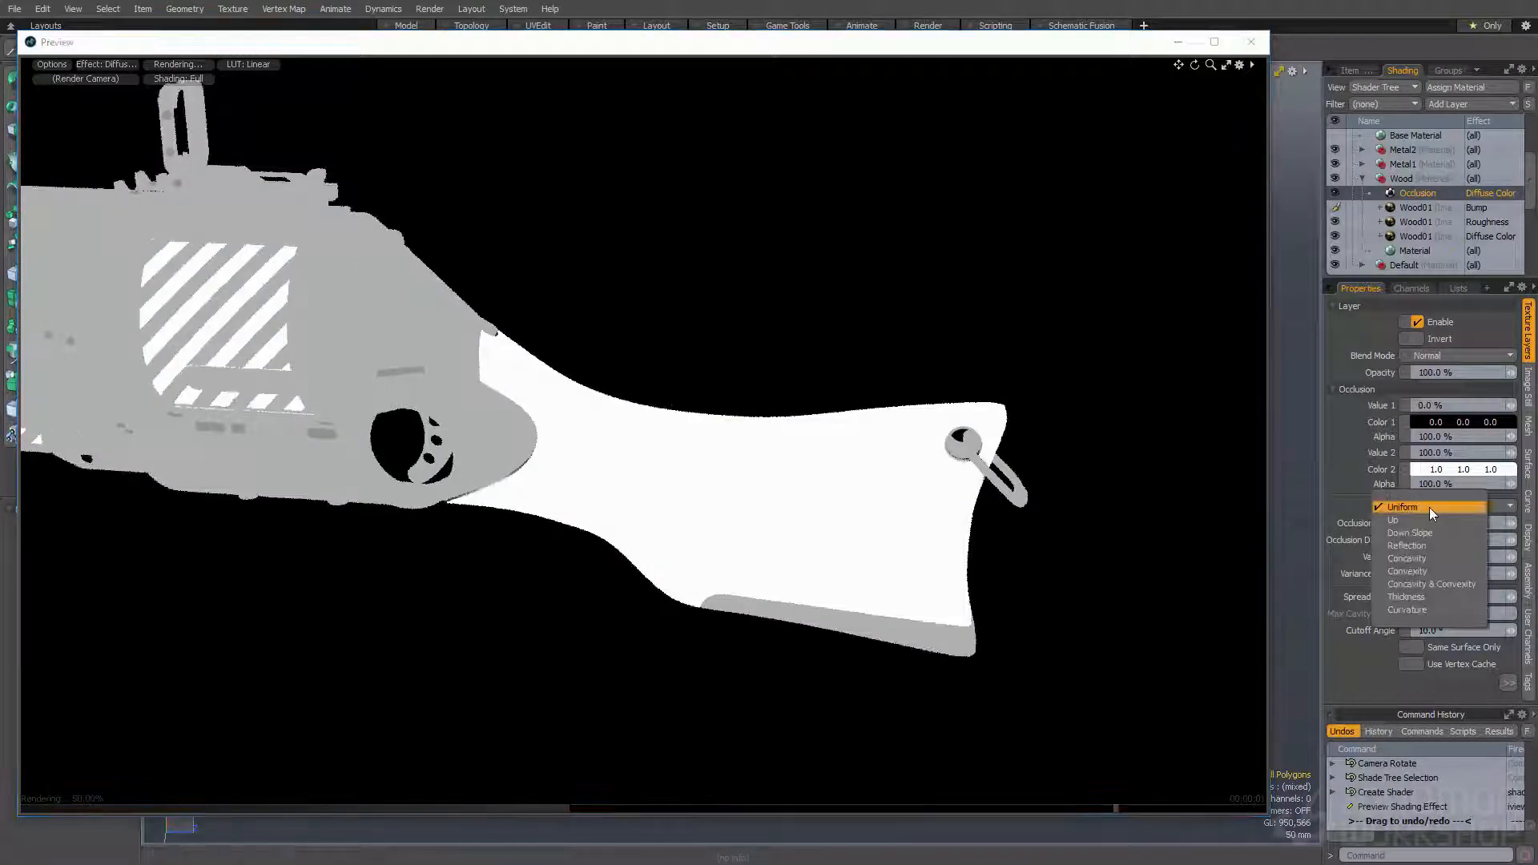
pyautogui.click(1425, 570)
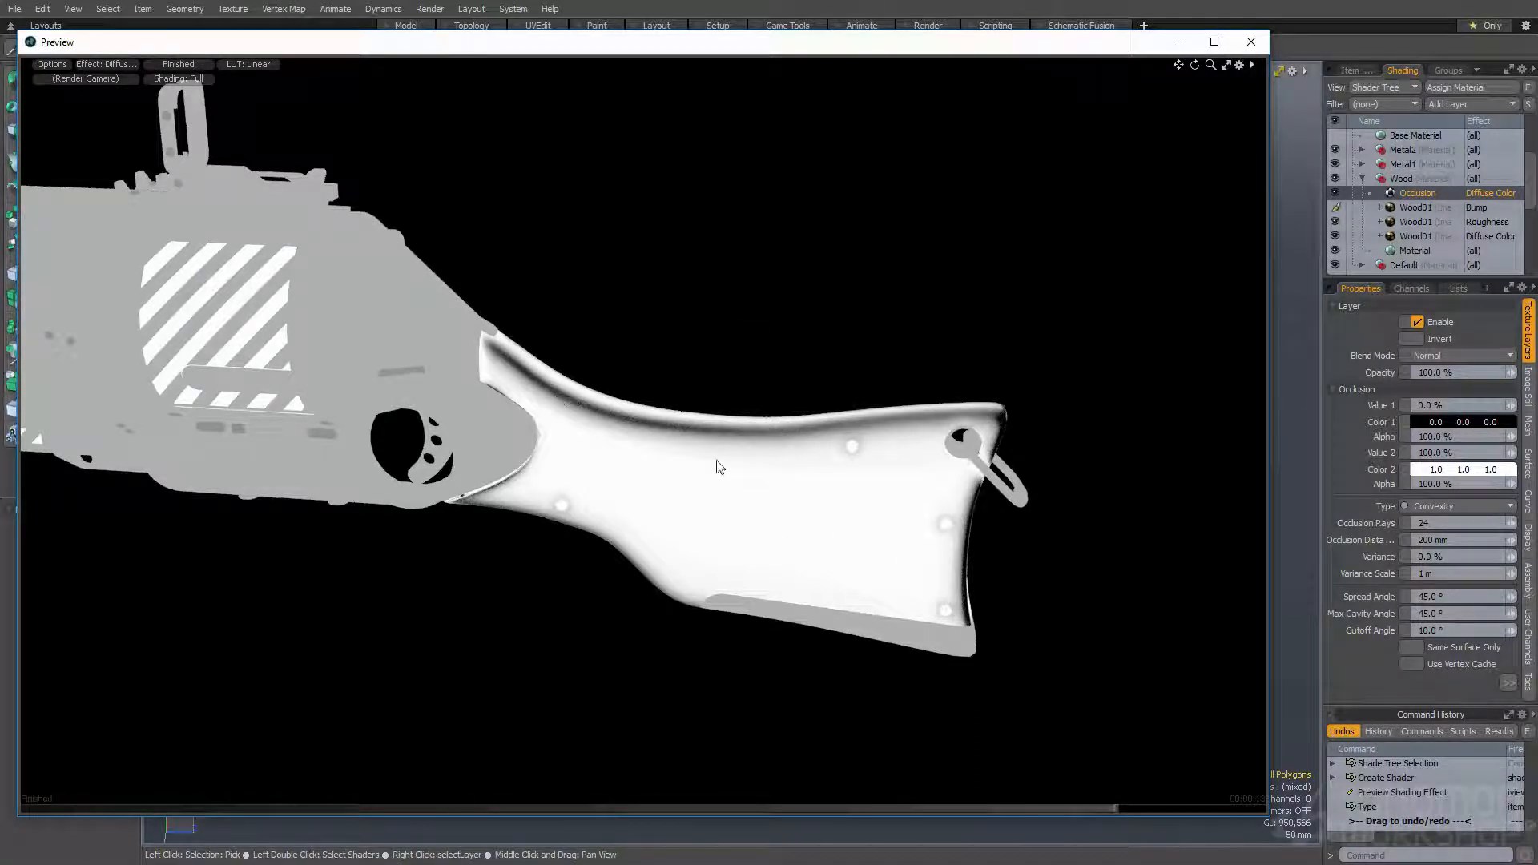
pyautogui.keyDown('alt'); pyautogui.moveTo(576, 523); pyautogui.dragTo(230, 443); pyautogui.keyUp('alt')
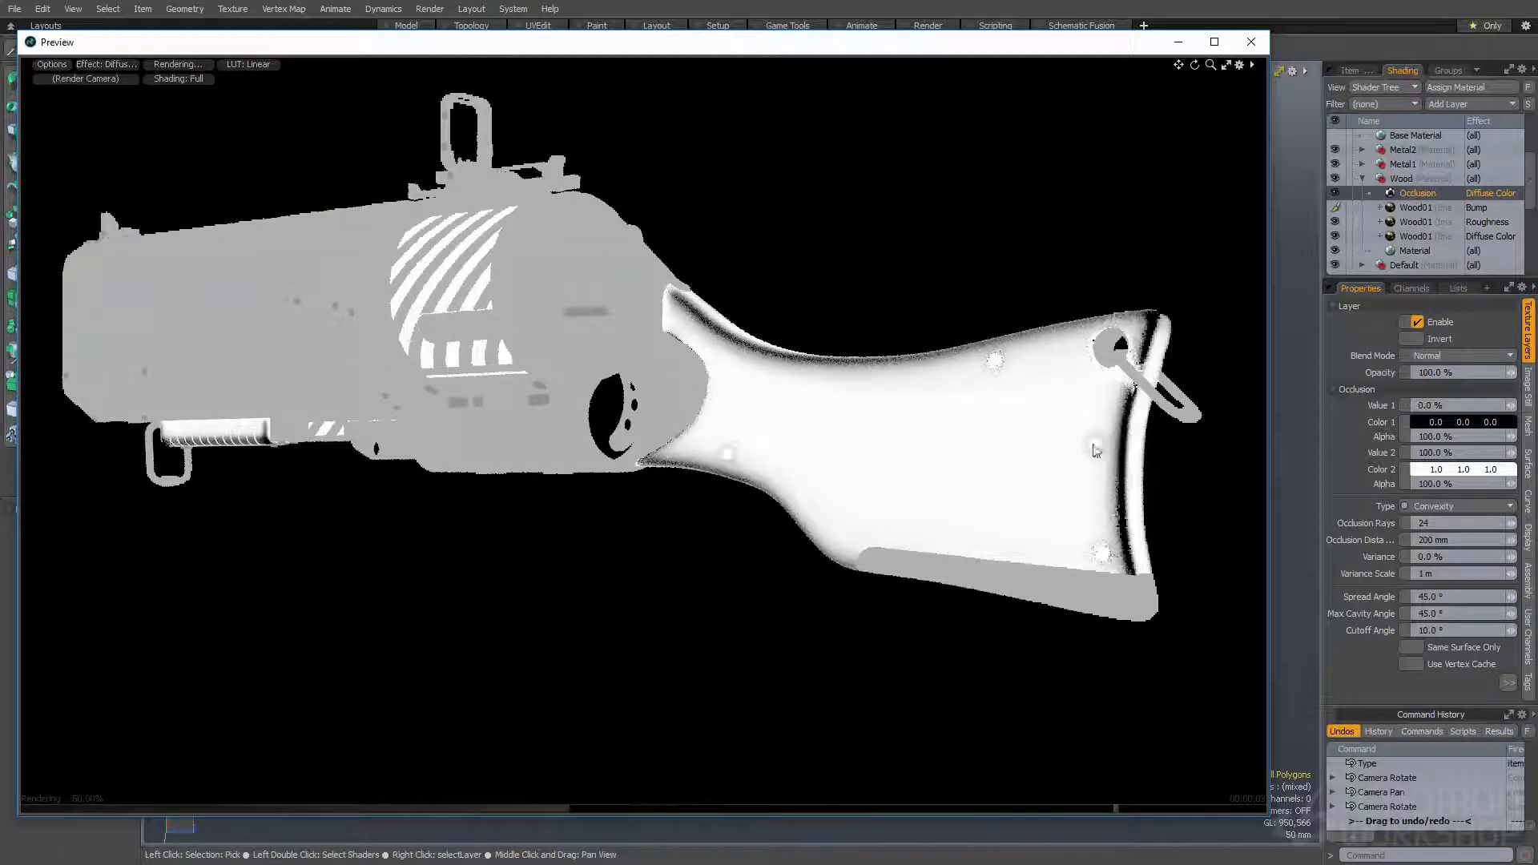
# - Set the Wood occlusion layer's Occlusion Distance to 100 mm and check the stock and foregrip in the preview
pyautogui.moveTo(1453, 540); pyautogui.dragTo(1390, 538)
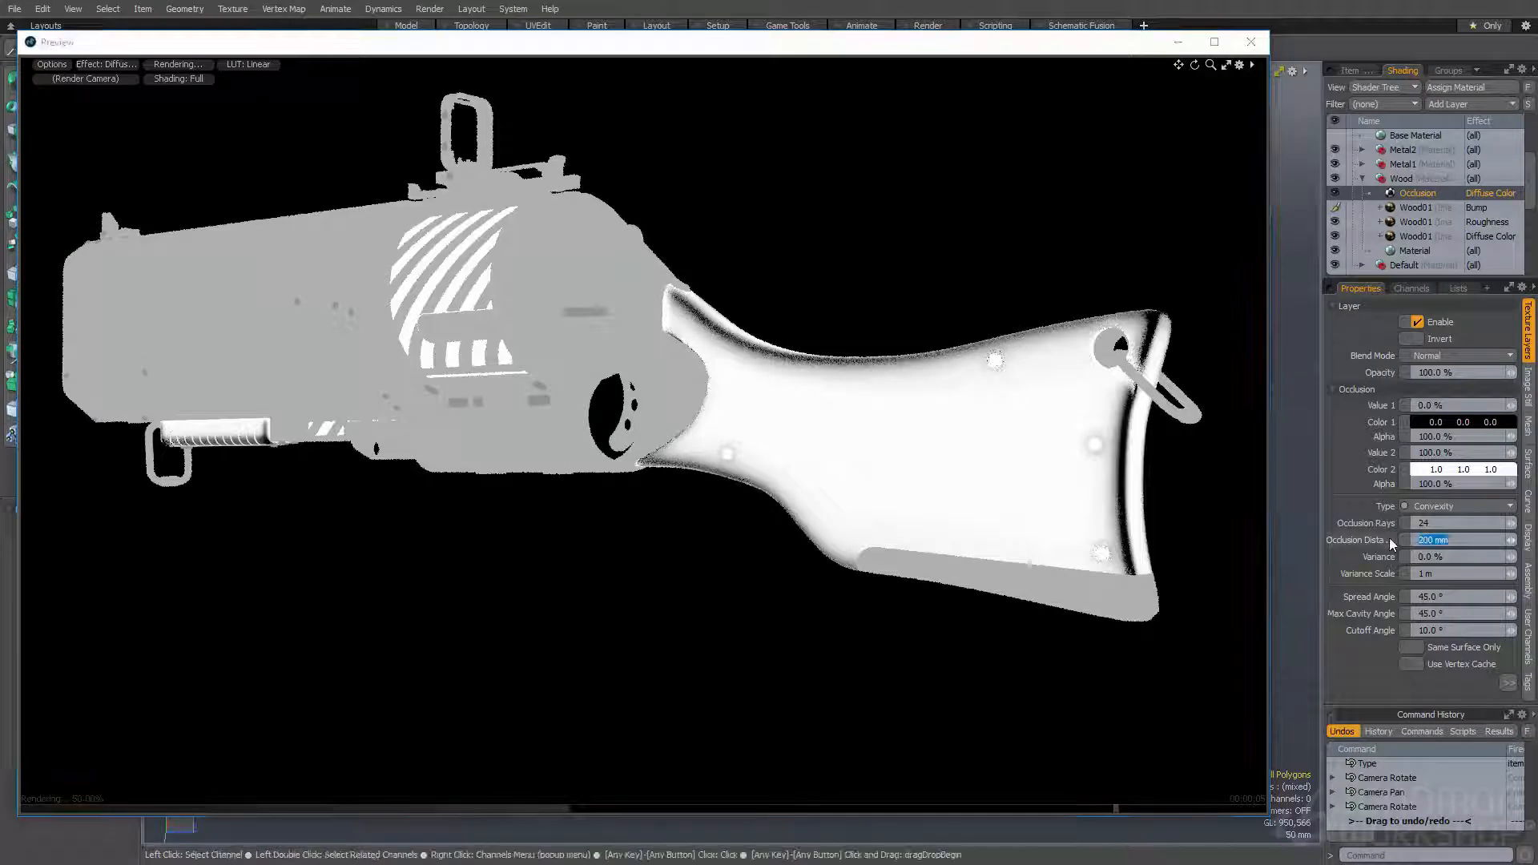
pyautogui.write('100')
pyautogui.press('Return')
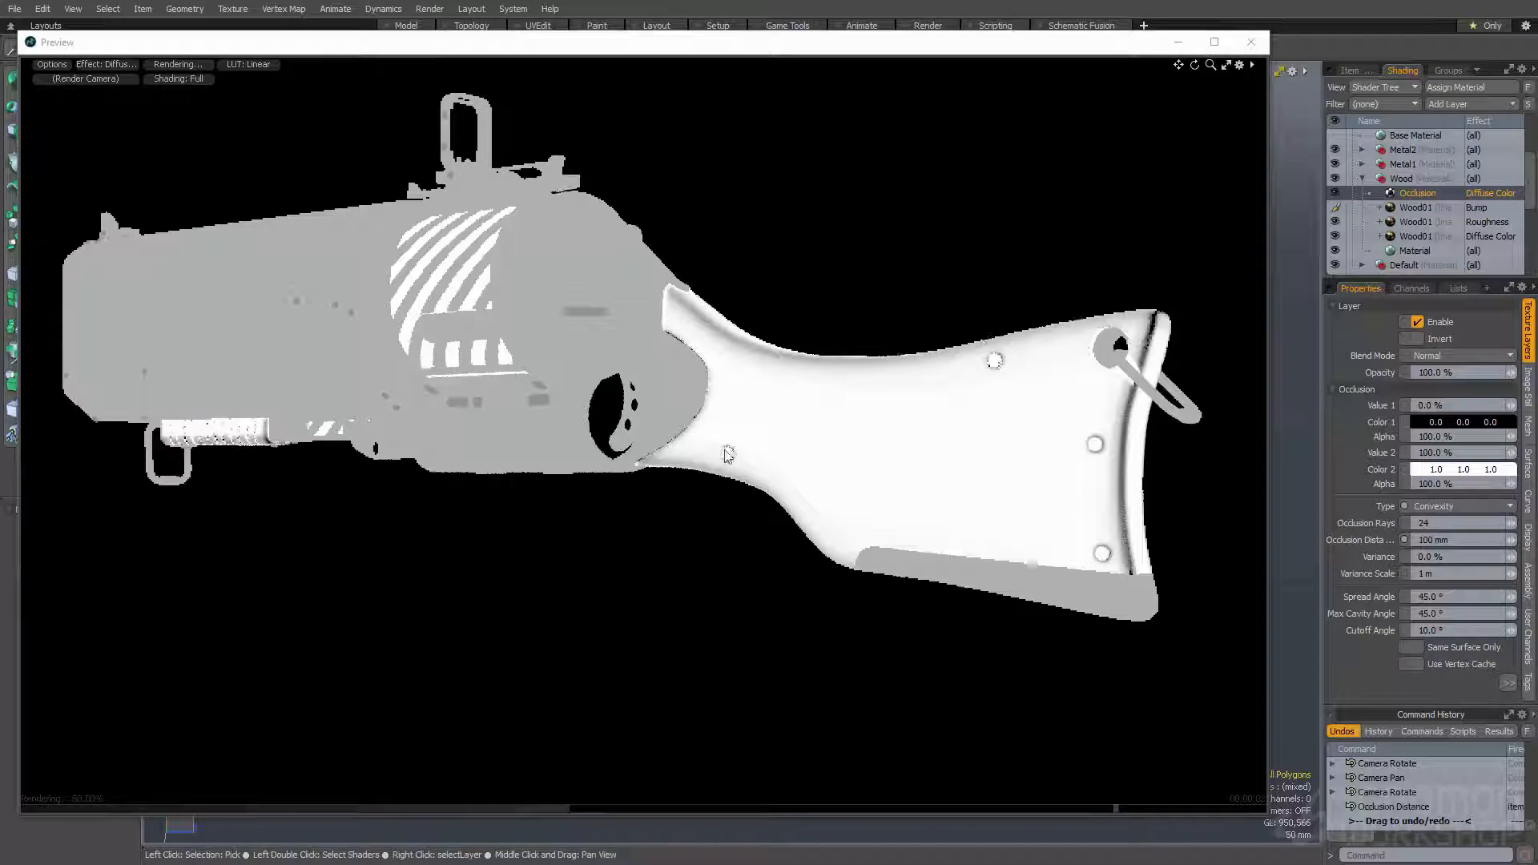
pyautogui.keyDown('alt'); pyautogui.moveTo(834, 464); pyautogui.dragTo(899, 485); pyautogui.keyUp('alt')
pyautogui.keyDown('alt'); pyautogui.keyDown('shift'); pyautogui.moveTo(899, 485); pyautogui.dragTo(1222, 523); pyautogui.keyUp('shift'); pyautogui.keyUp('alt')
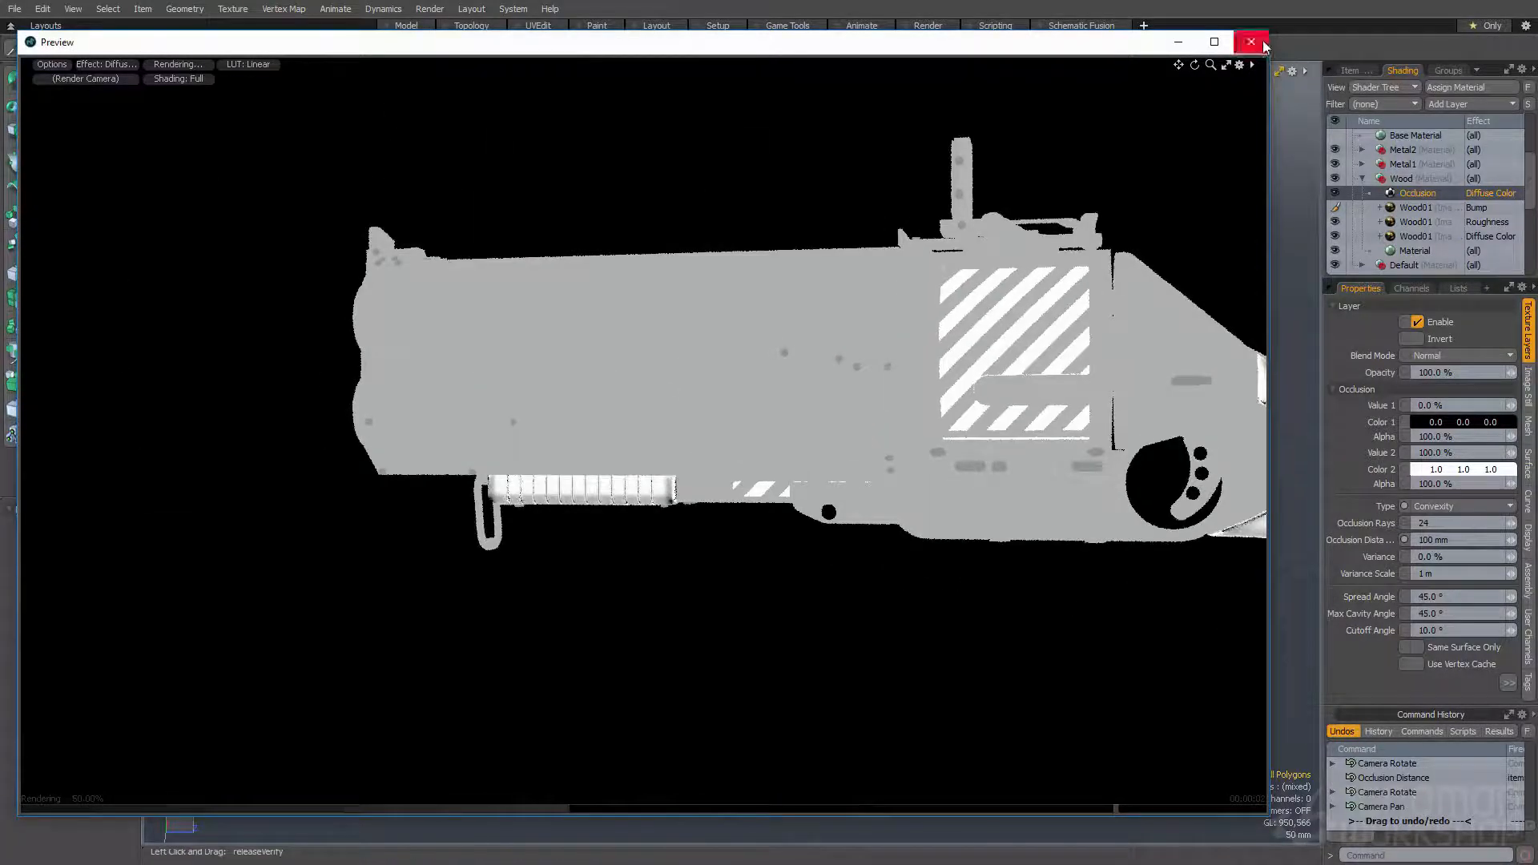
pyautogui.click(1251, 42)
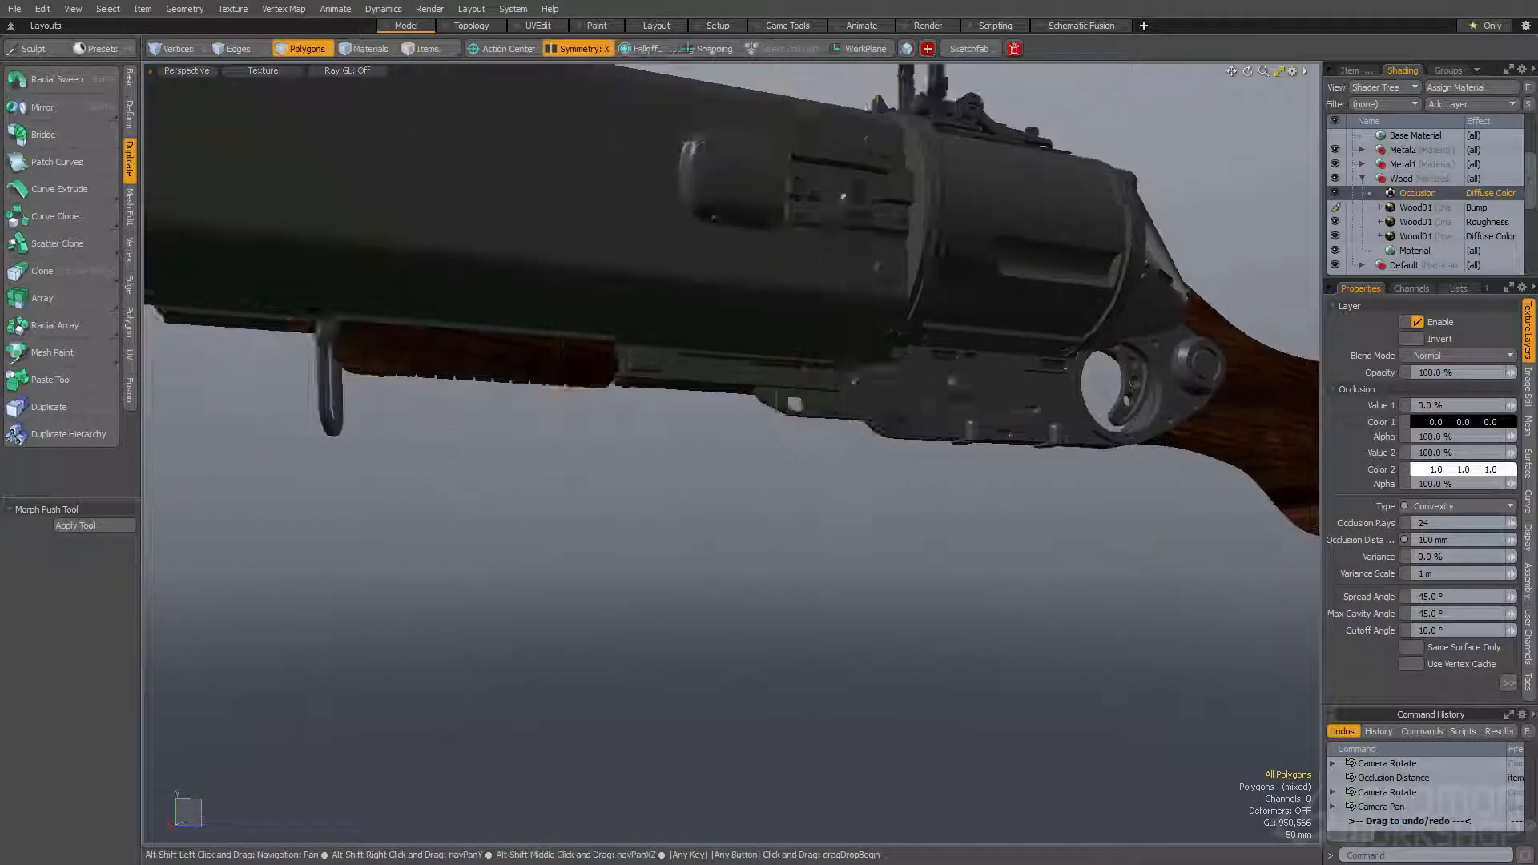
# - Turn on subdivision smoothing for the ribbed wooden foregrip under the barrel
pyautogui.scroll(5, 454, 347)
pyautogui.moveTo(451, 340)
pyautogui.keyDown('alt'); pyautogui.mouseDown()
pyautogui.moveTo(594, 401)
pyautogui.moveTo(761, 413)
pyautogui.moveTo(704, 385)
pyautogui.moveTo(494, 416)
pyautogui.moveTo(645, 399)
pyautogui.moveTo(710, 371)
pyautogui.moveTo(625, 346)
pyautogui.moveTo(638, 345)
pyautogui.moveTo(578, 242)
pyautogui.moveTo(521, 278)
pyautogui.moveTo(494, 354)
pyautogui.moveTo(524, 357)
pyautogui.moveTo(357, 403)
pyautogui.mouseUp(); pyautogui.keyUp('alt')
pyautogui.click(775, 417)
pyautogui.scroll(-3, 615, 392)
pyautogui.hotkey('ctrl', 'z')
pyautogui.press('Tab')
pyautogui.press('space')
pyautogui.press('space')
pyautogui.press('space')
# - Select all connected polygons of the wooden foregrip, scale them very slightly in height, and drop the selection
pyautogui.doubleClick(524, 364)
pyautogui.moveTo(290, 390)
pyautogui.keyDown('ctrl'); pyautogui.mouseDown(button='right')
pyautogui.moveTo(1318, 406)
pyautogui.moveTo(1254, 390)
pyautogui.mouseUp(button='right'); pyautogui.keyUp('ctrl')
pyautogui.hotkey('shift', 'Down')
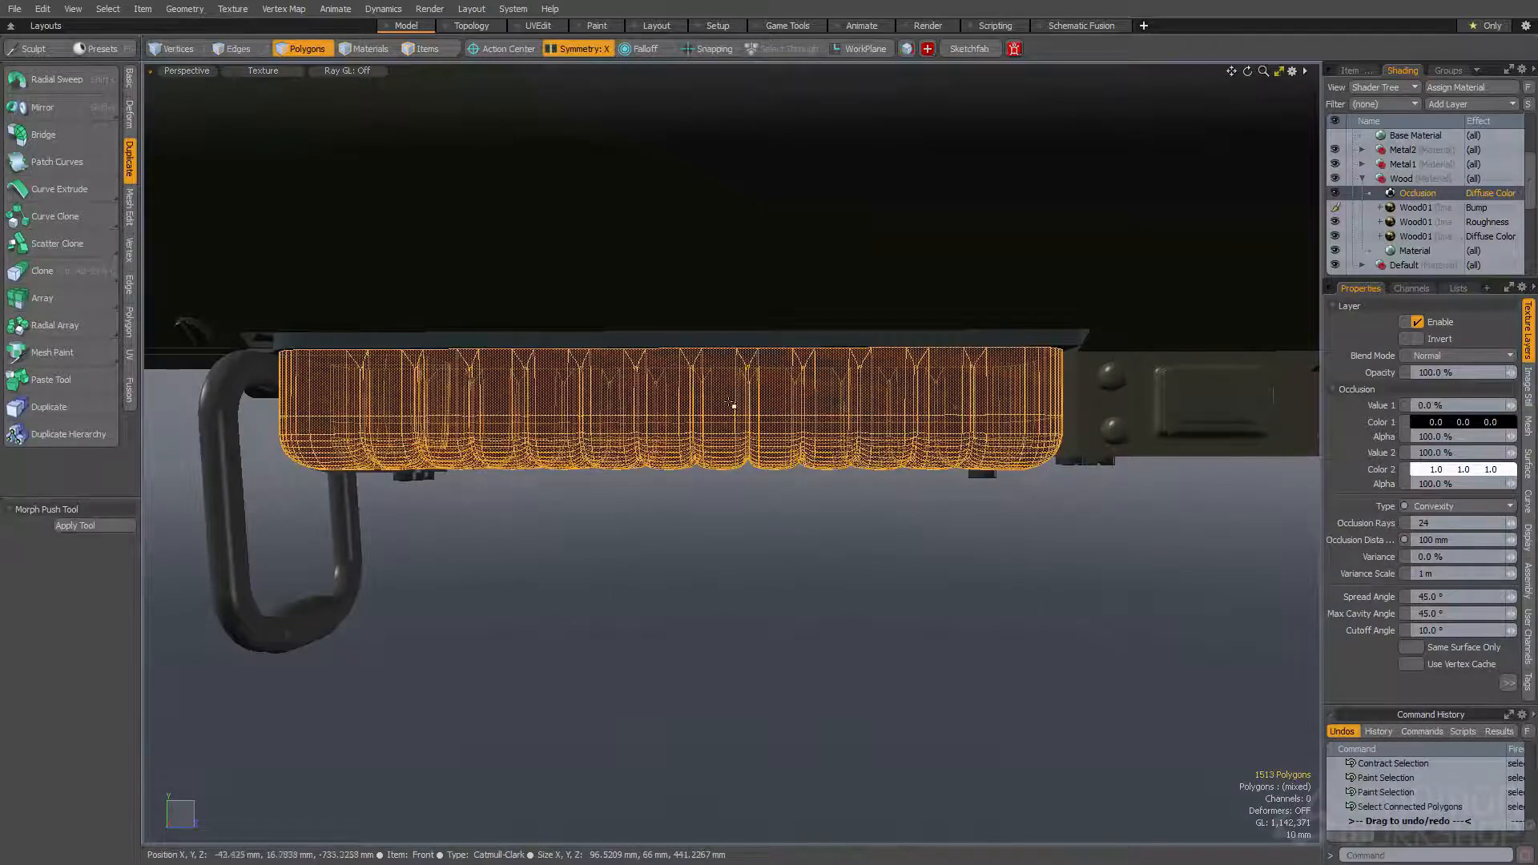
pyautogui.press('r')
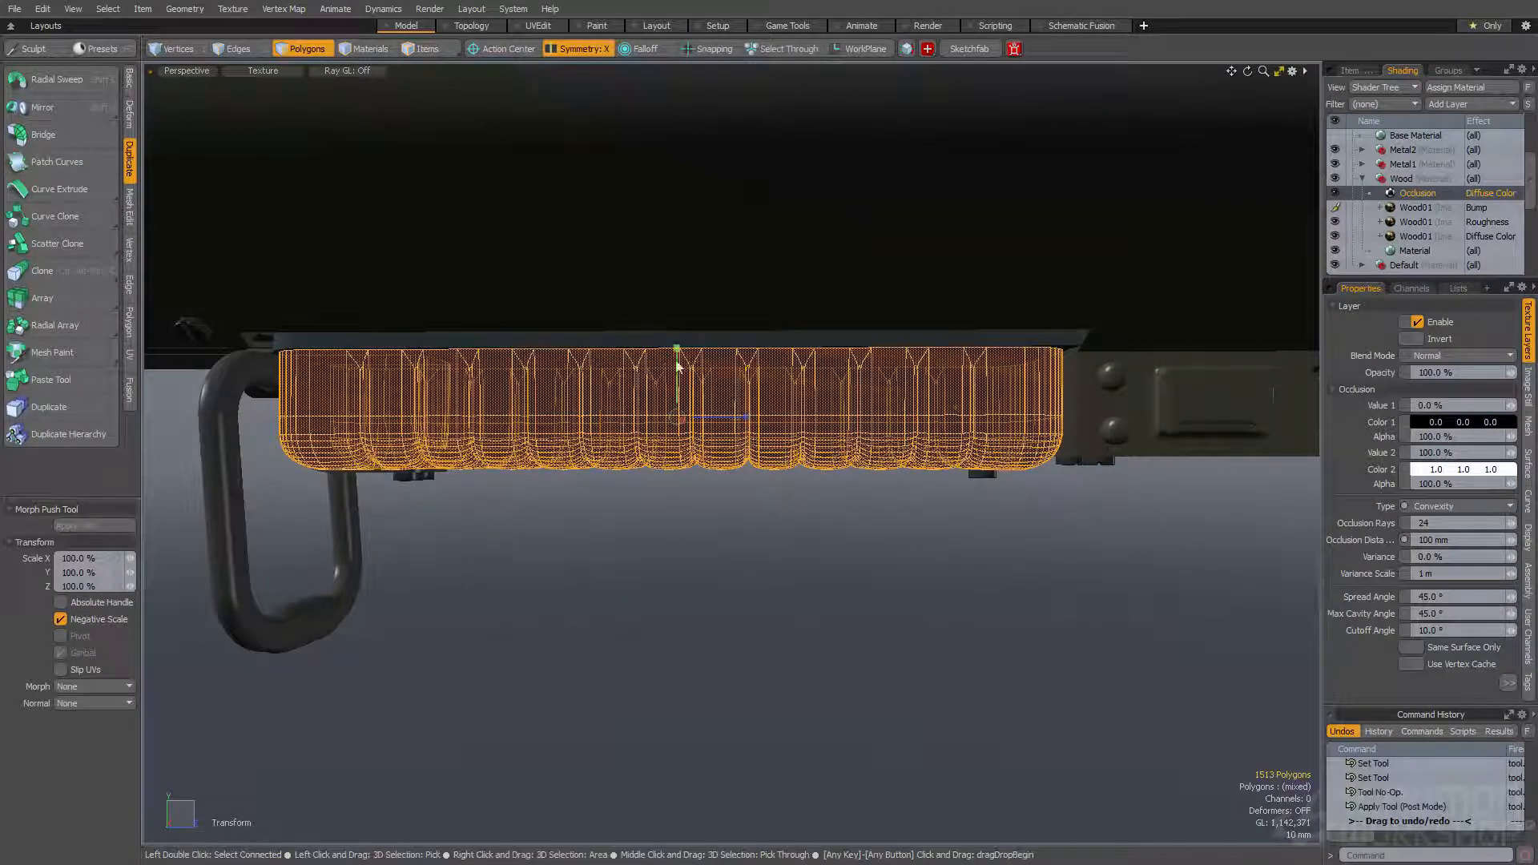
pyautogui.moveTo(677, 348); pyautogui.dragTo(678, 345)
pyautogui.press('q')
pyautogui.press('w')
pyautogui.press('q')
pyautogui.click(692, 503)
# - Examine the convexity occlusion on the foregrip and the stock in the render preview
pyautogui.keyDown('alt'); pyautogui.moveTo(692, 503); pyautogui.dragTo(579, 533); pyautogui.keyUp('alt')
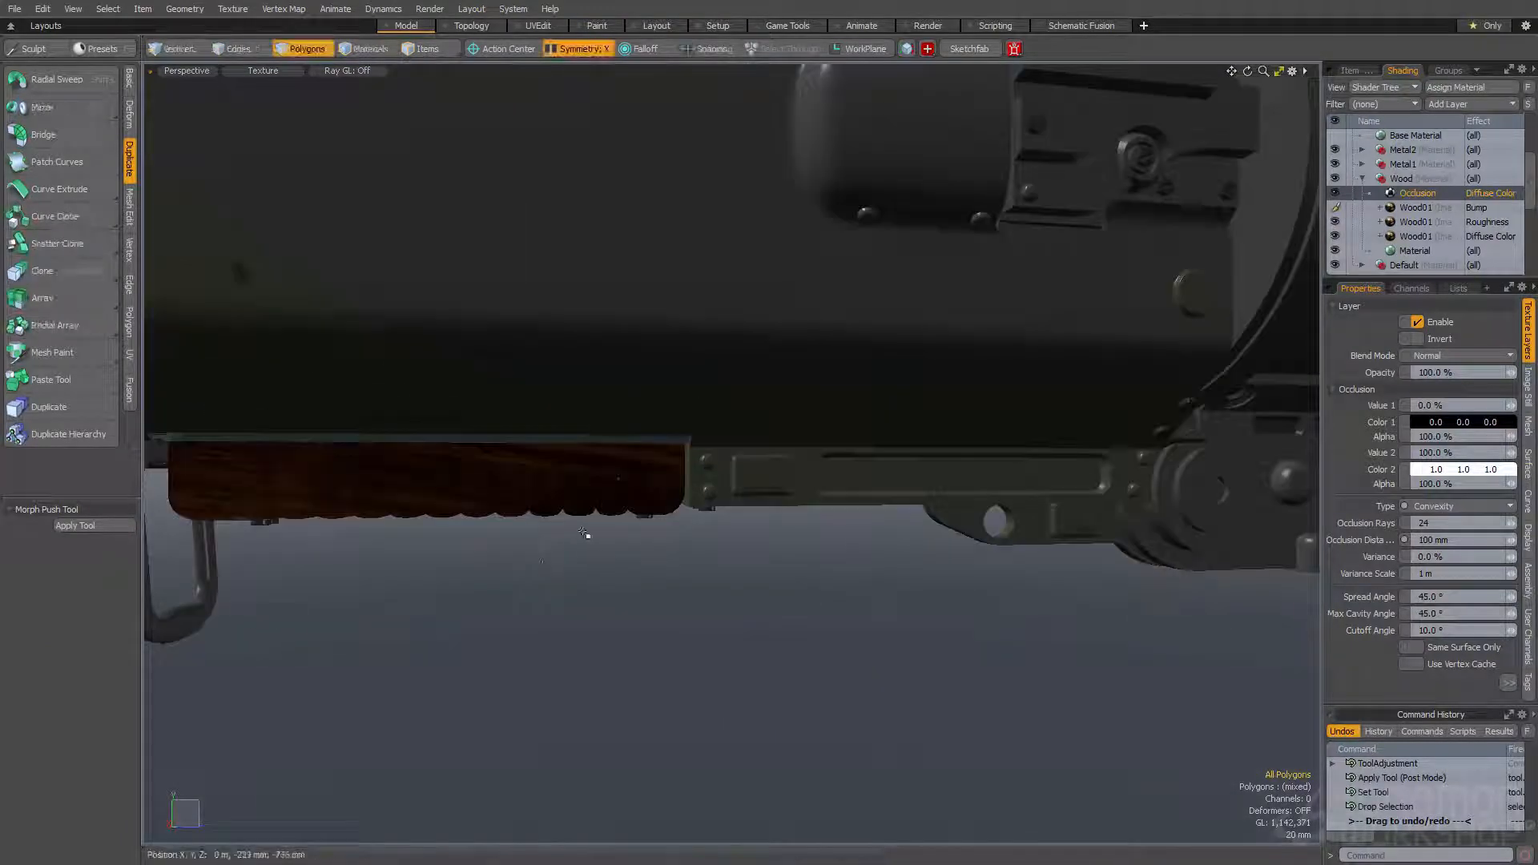
pyautogui.press('F8')
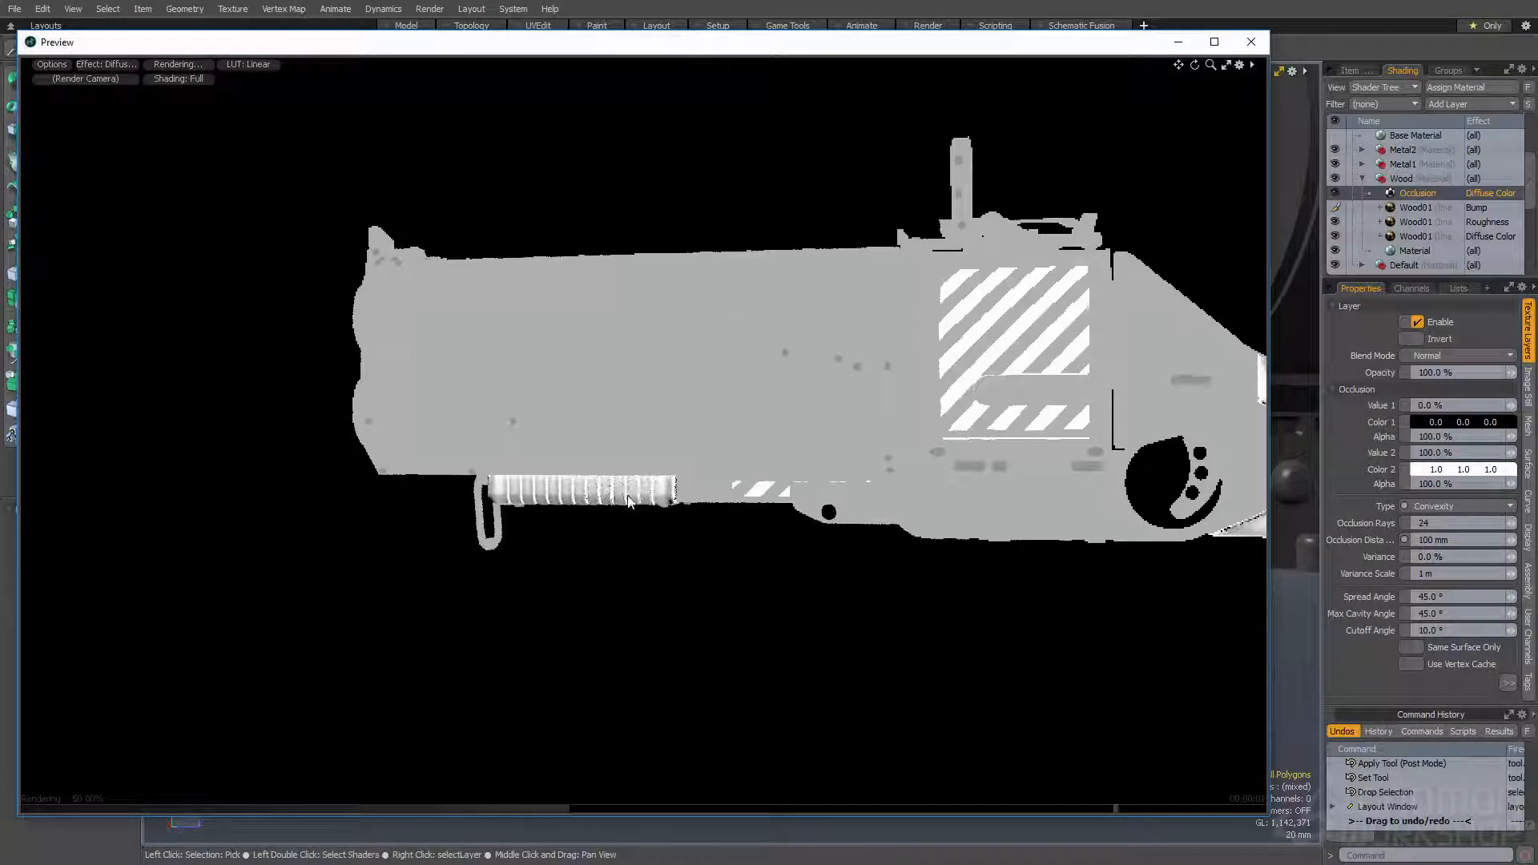
pyautogui.moveTo(573, 526); pyautogui.dragTo(820, 373, button='middle')
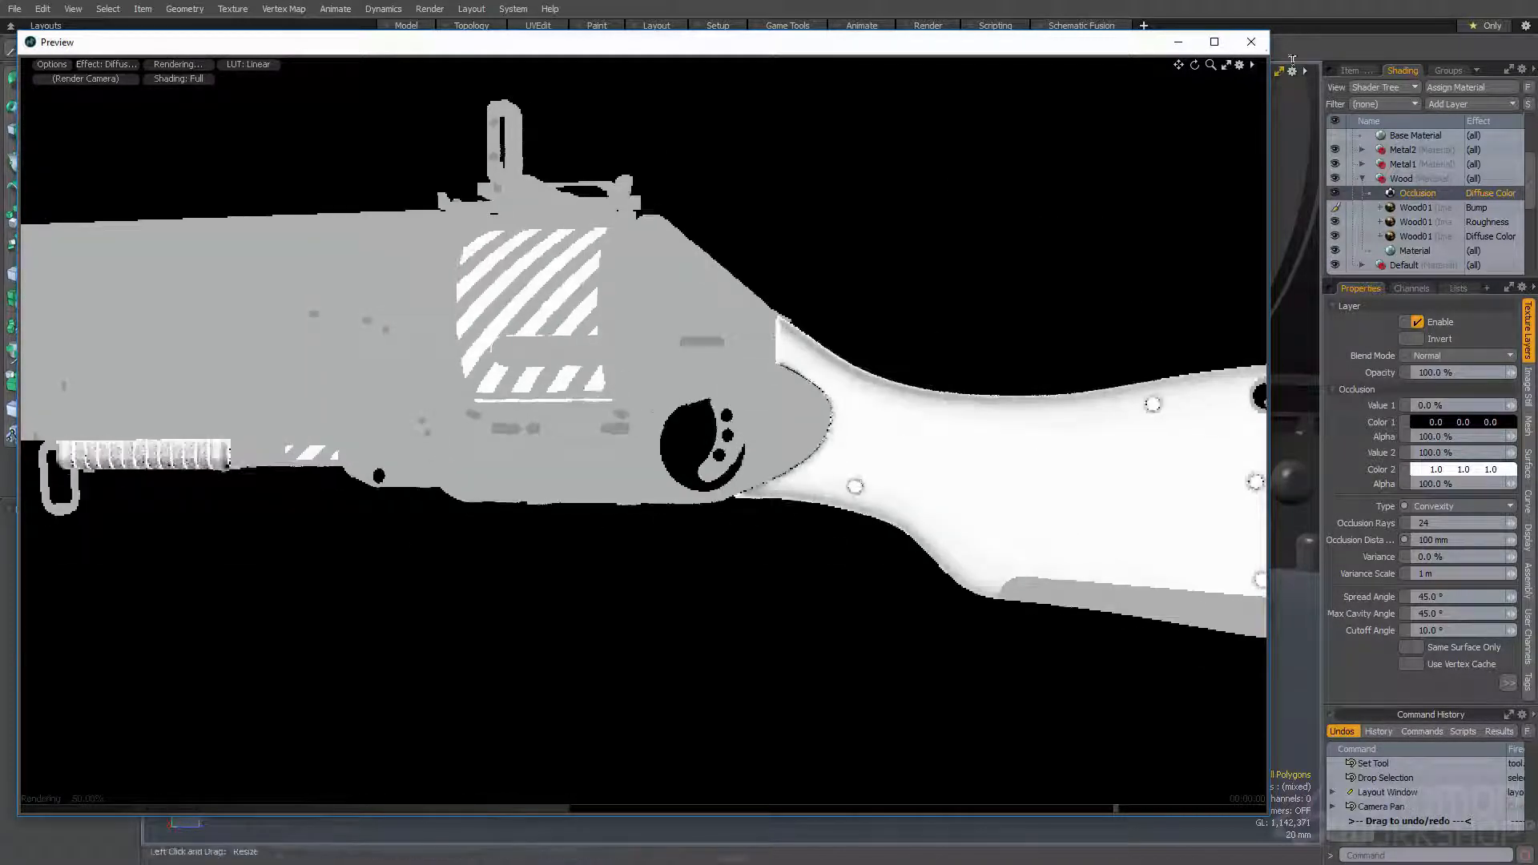
pyautogui.click(1252, 42)
# - Set the Wood occlusion layer's Color 1 to a pale orange of 1.0, 0.75, 0.56
pyautogui.keyDown('alt'); pyautogui.keyDown('shift'); pyautogui.moveTo(994, 423); pyautogui.dragTo(345, 411); pyautogui.keyUp('shift'); pyautogui.keyUp('alt')
pyautogui.keyDown('alt'); pyautogui.moveTo(826, 417); pyautogui.dragTo(744, 413); pyautogui.keyUp('alt')
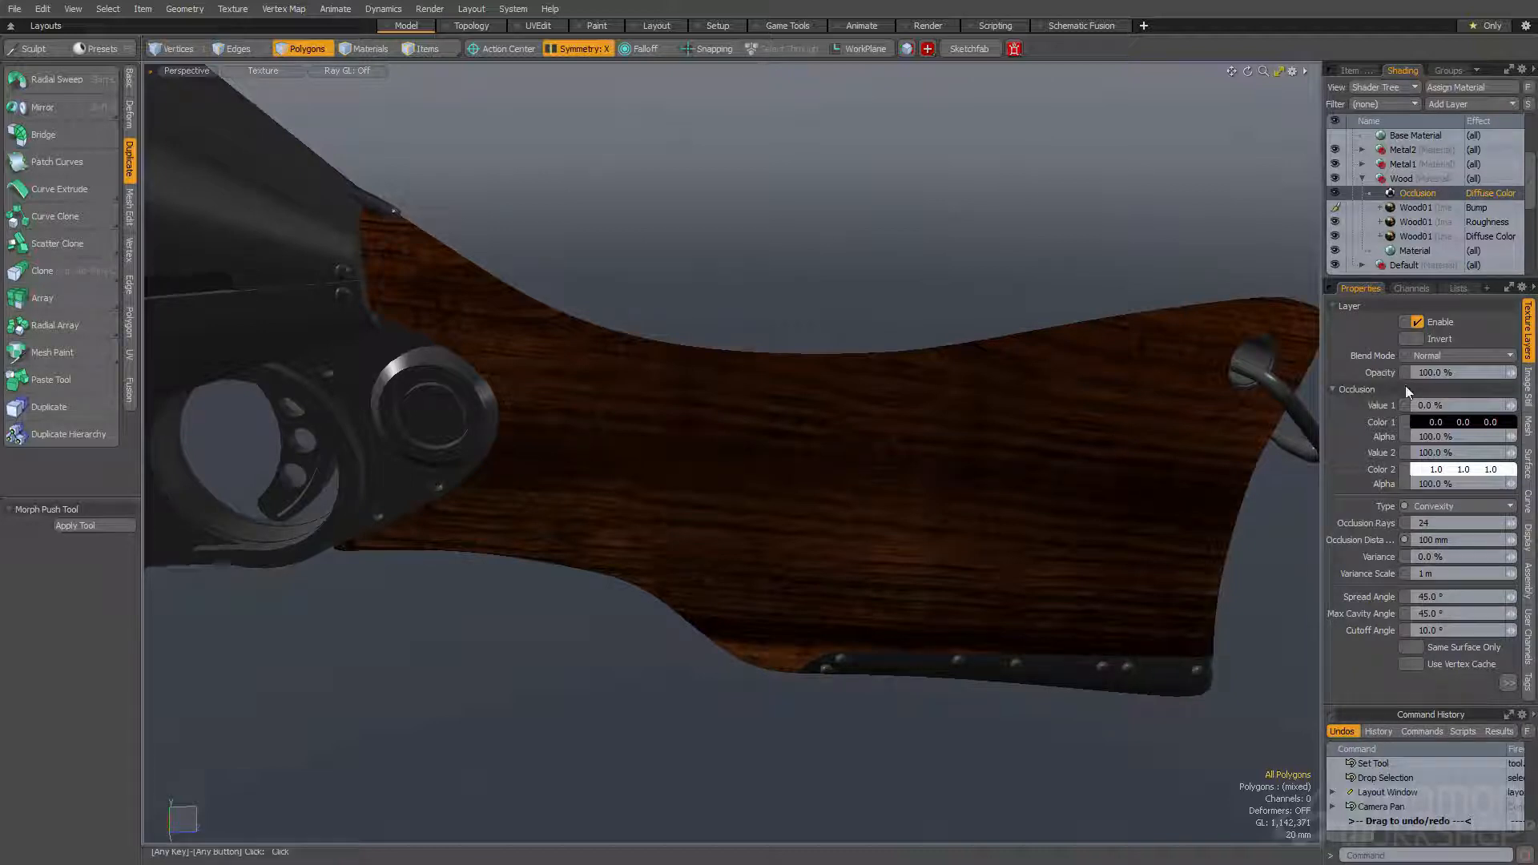
pyautogui.click(1429, 429)
pyautogui.moveTo(1087, 461); pyautogui.dragTo(1151, 446)
pyautogui.moveTo(1048, 335); pyautogui.dragTo(1061, 305)
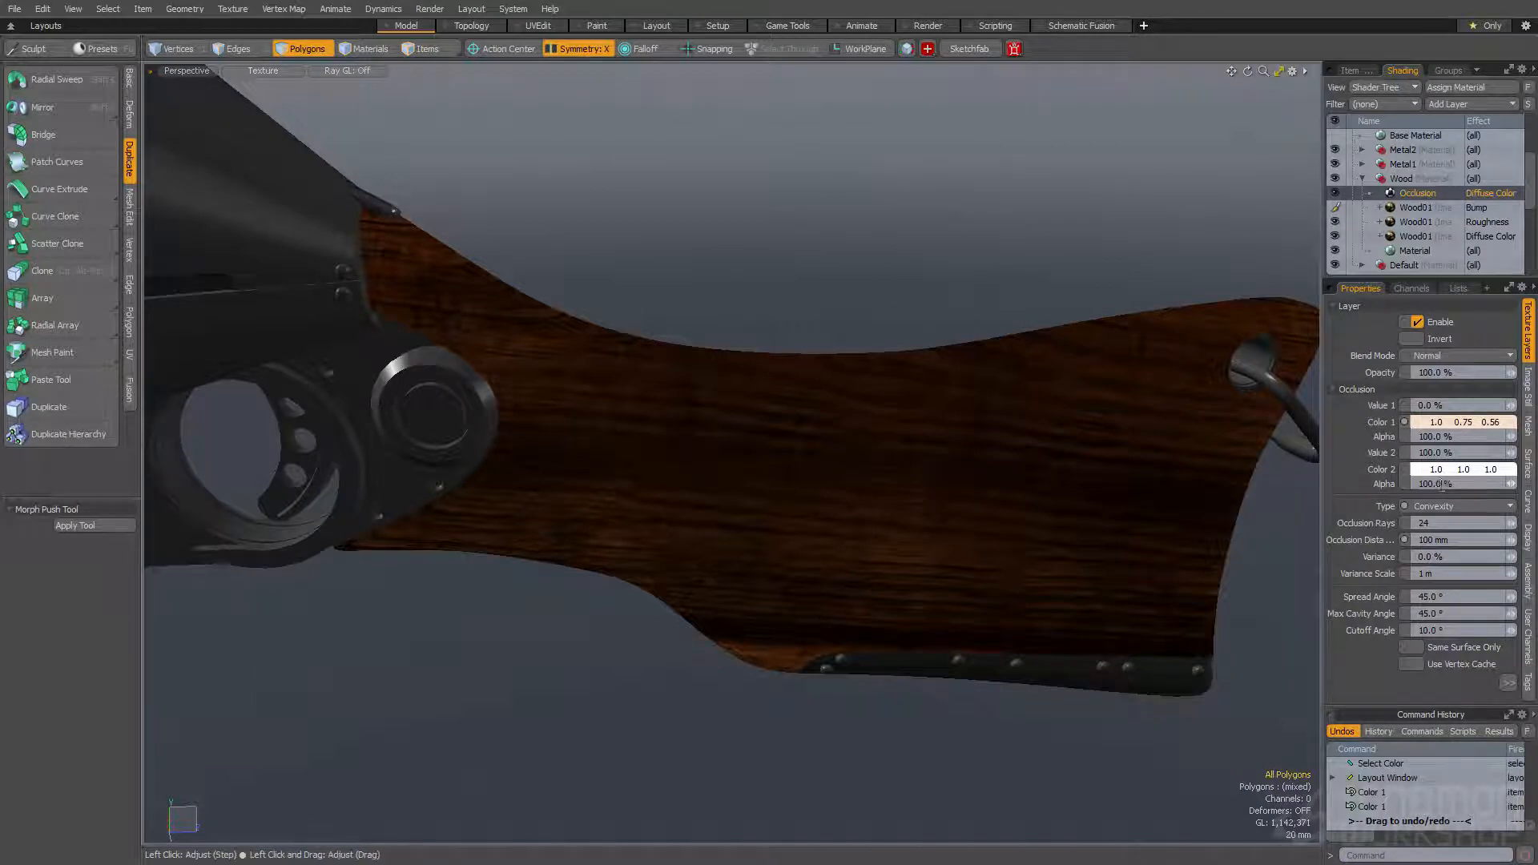
# - Set the occlusion layer's Color 2 alpha to 0% and its Color 1 alpha to 75%
pyautogui.press('Return')
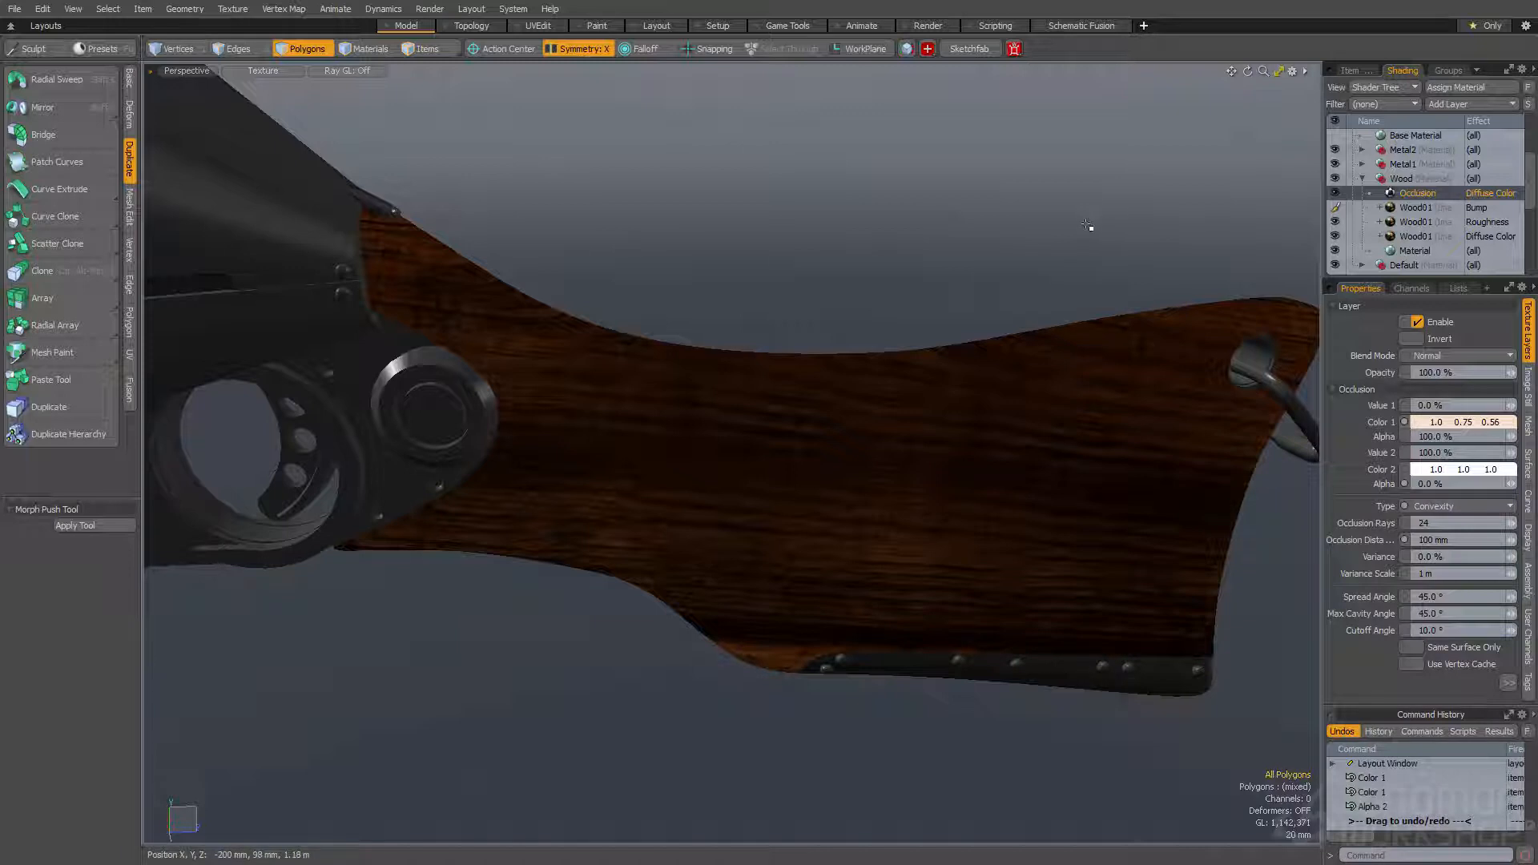
pyautogui.click(1434, 437)
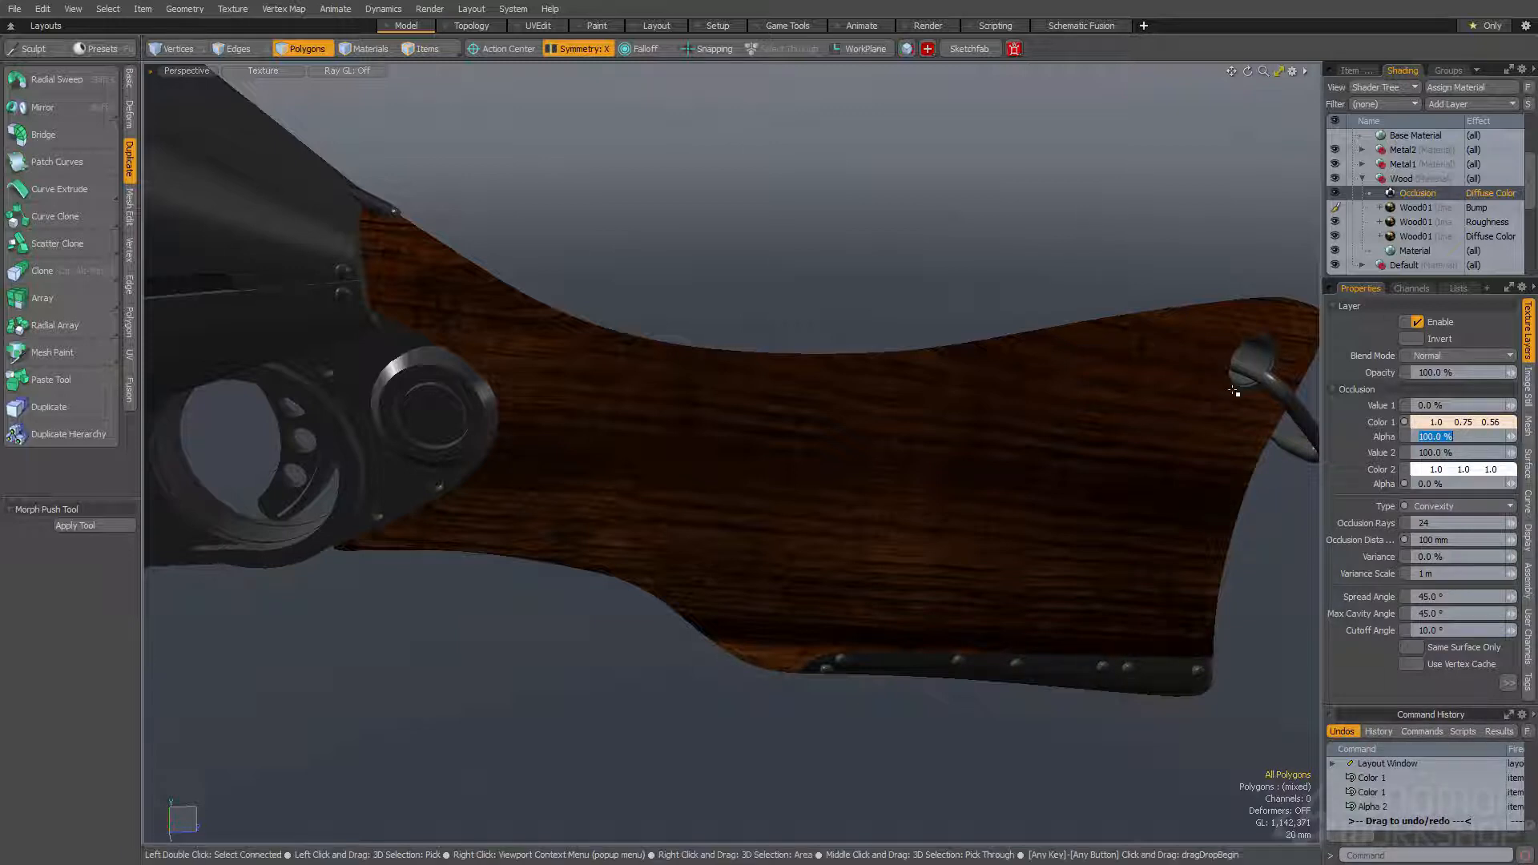
pyautogui.press('Return')
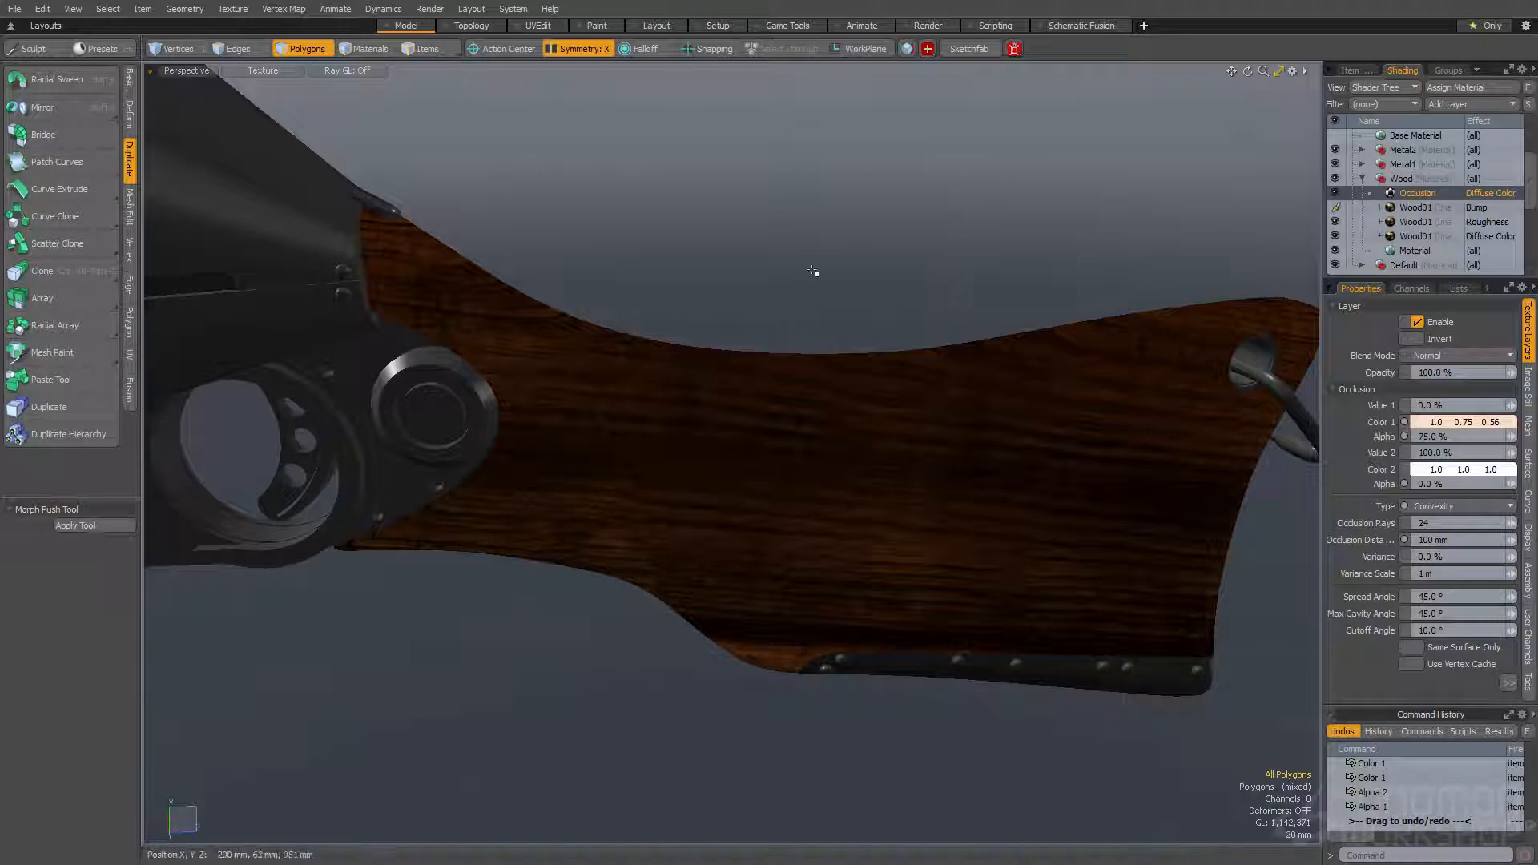
# - Set the Wood occlusion layer's blend mode to Screen and check the stock's edges in the diffuse preview
pyautogui.press('F8')
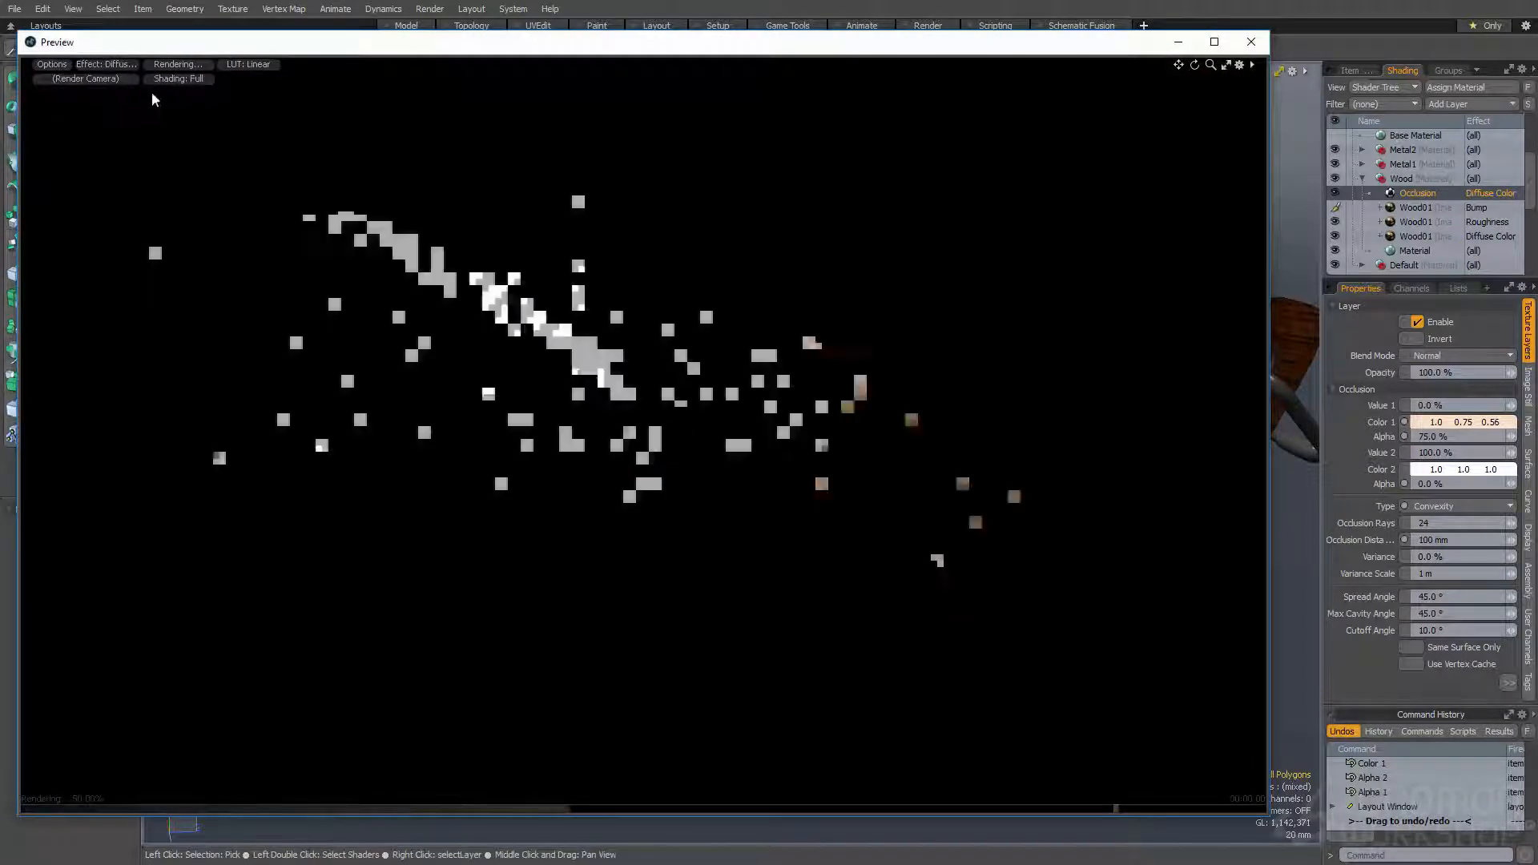
pyautogui.click(112, 64)
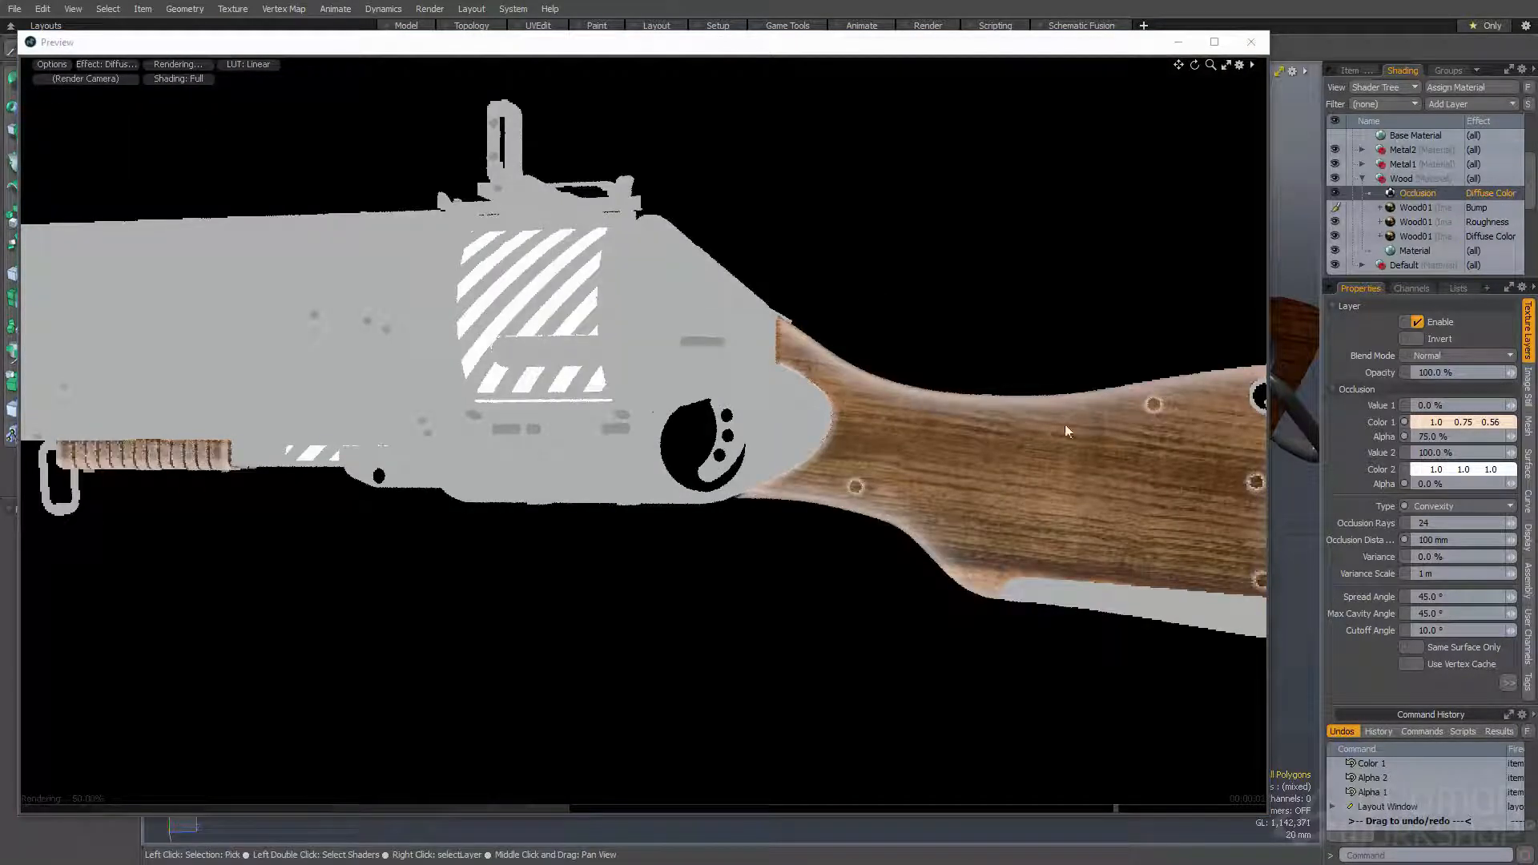
pyautogui.keyDown('alt'); pyautogui.moveTo(1174, 403); pyautogui.dragTo(1092, 445); pyautogui.keyUp('alt')
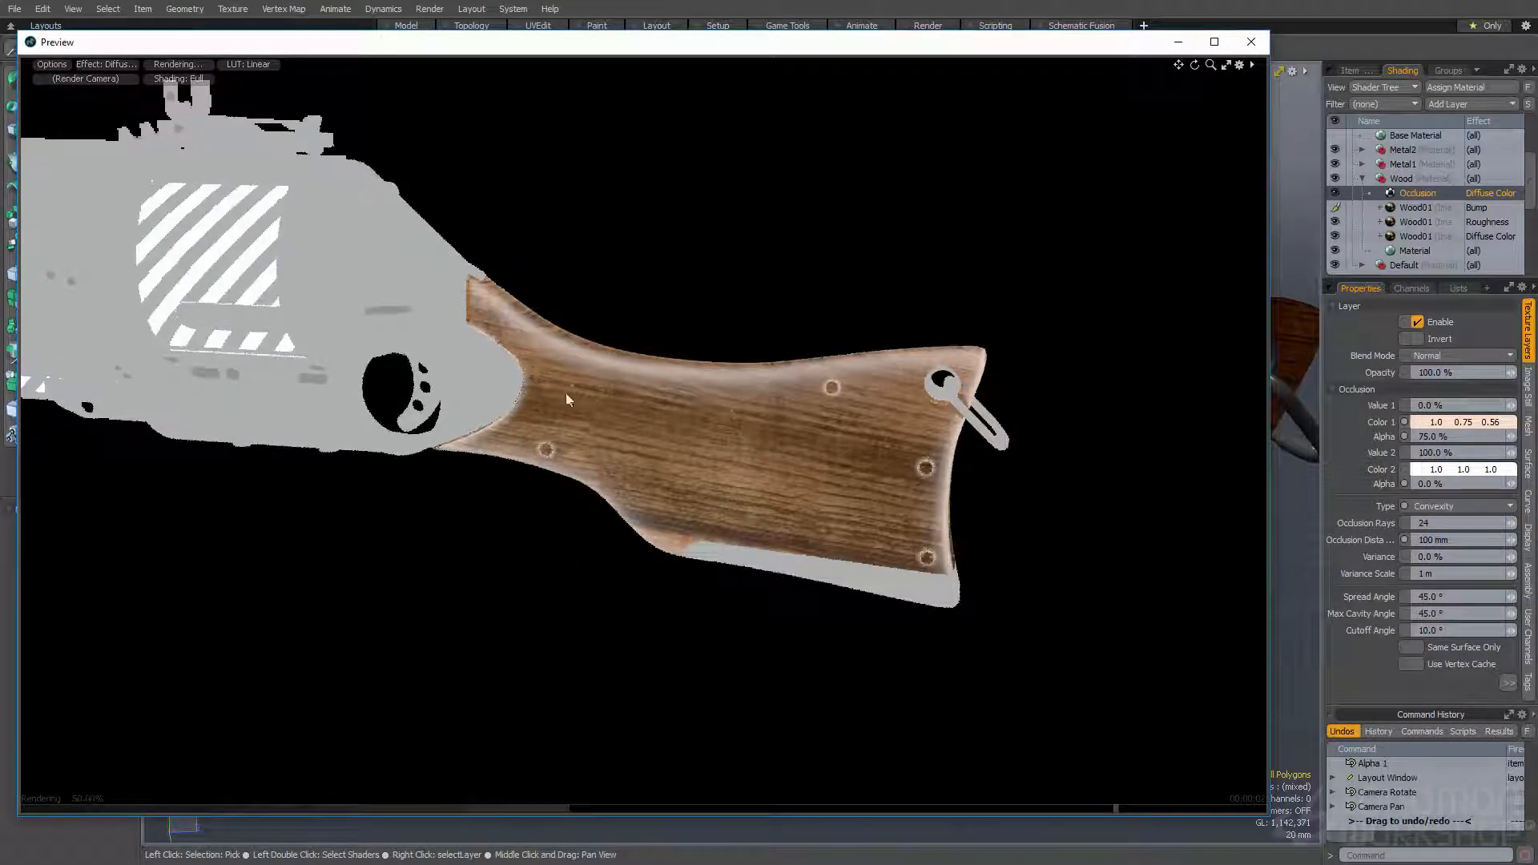
pyautogui.click(1447, 357)
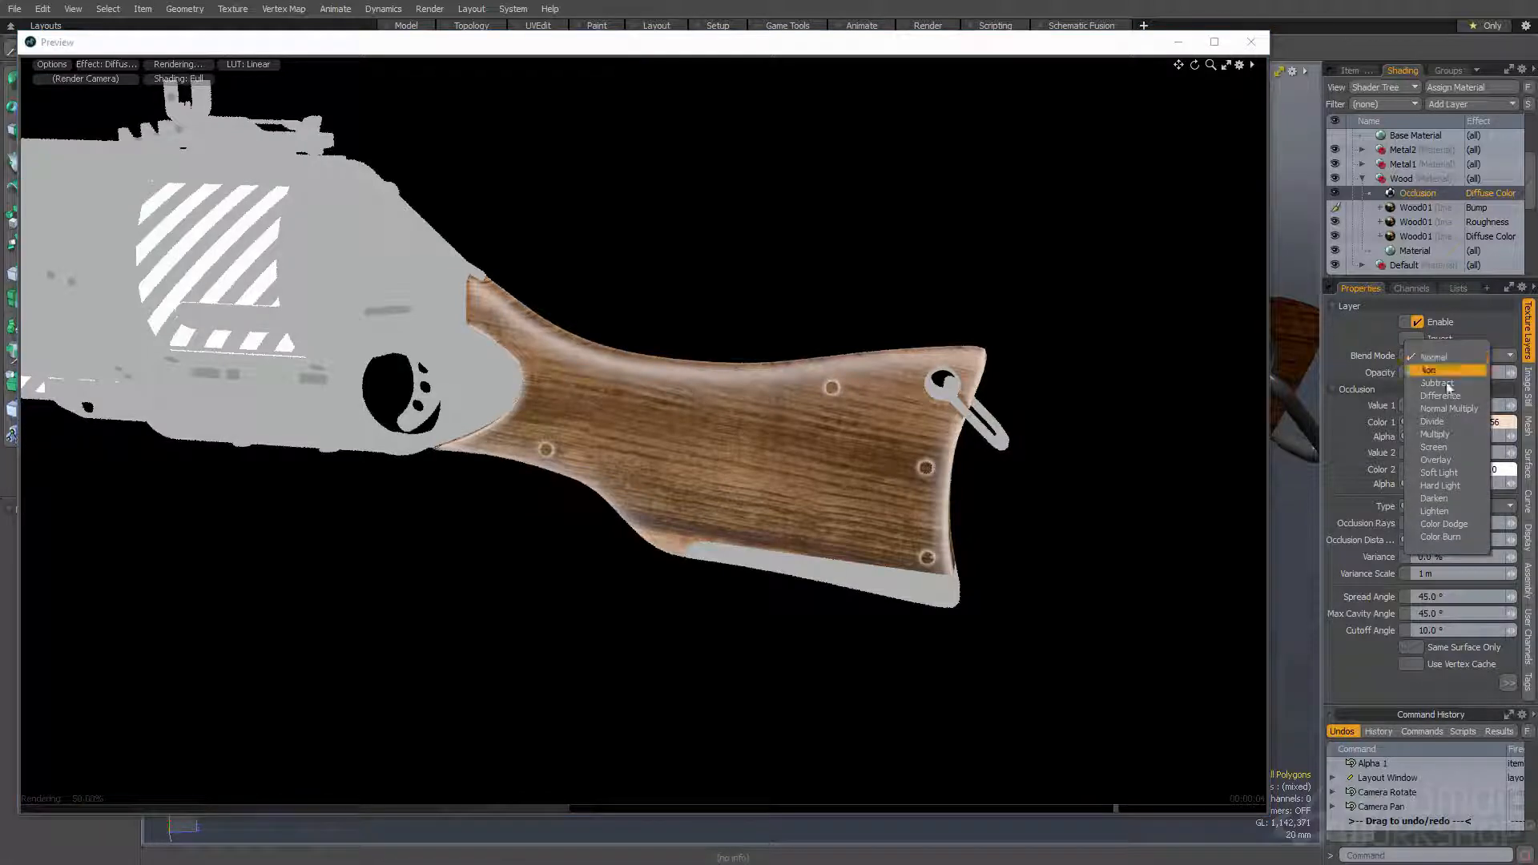
pyautogui.click(1440, 449)
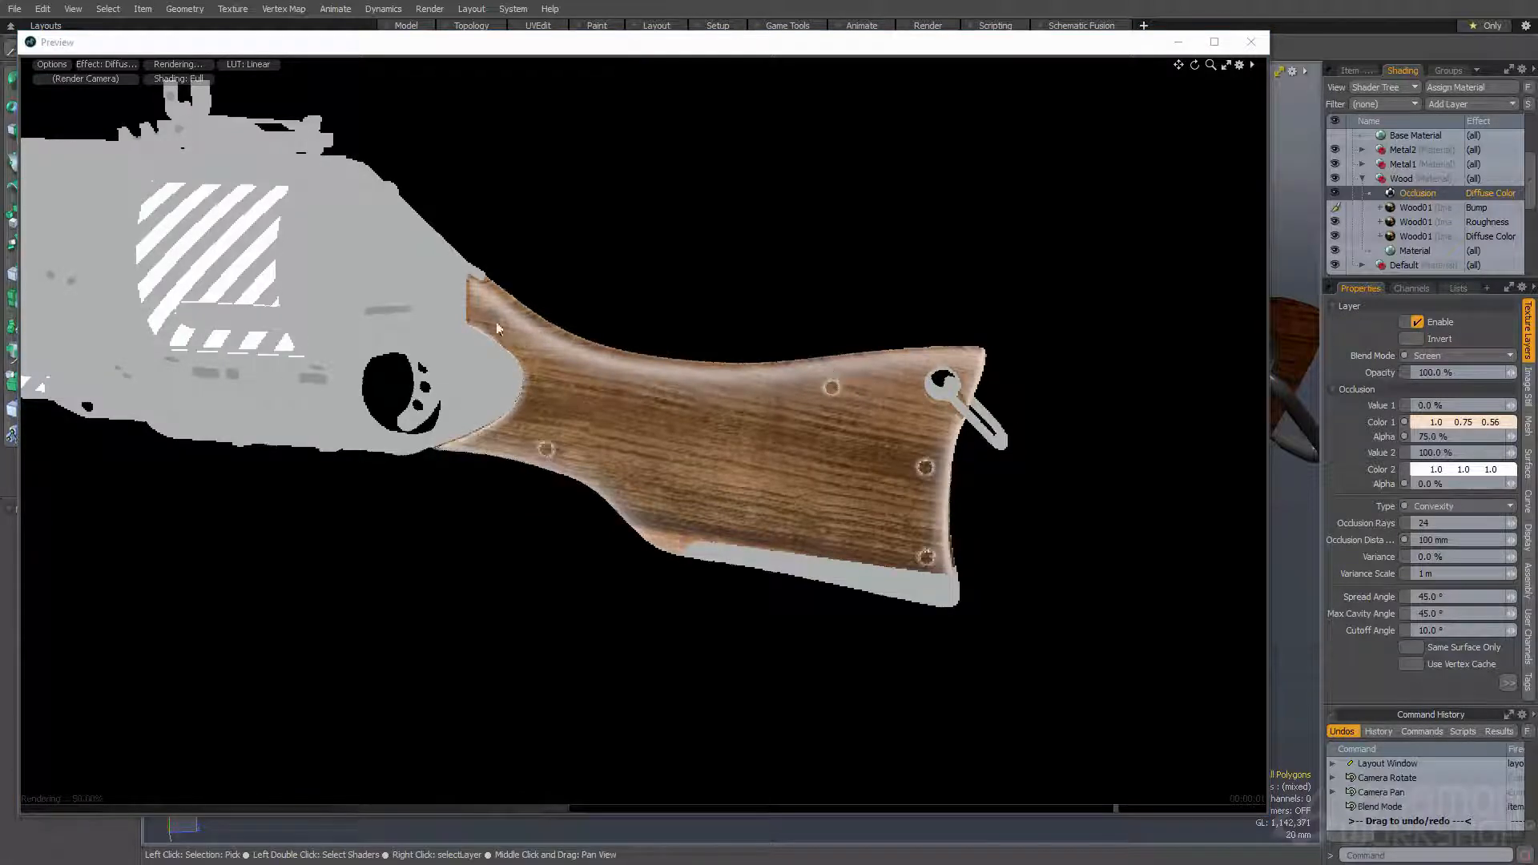
pyautogui.keyDown('alt'); pyautogui.moveTo(613, 490); pyautogui.dragTo(705, 472); pyautogui.keyUp('alt')
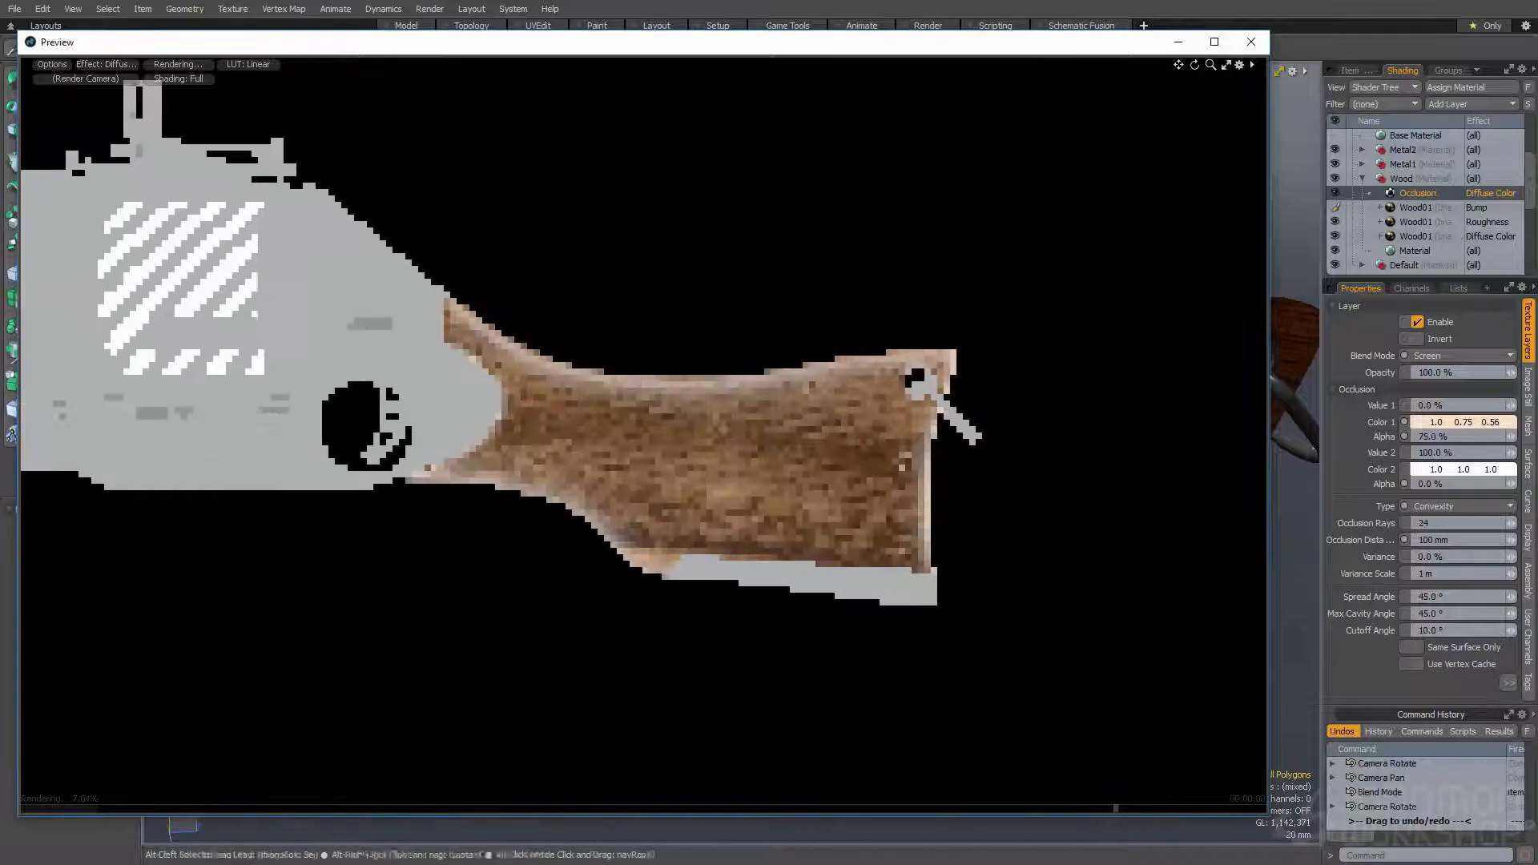
# - Try the Color Dodge blend mode and a paler Color 1 on the occlusion layer, undo the color and return to Screen
pyautogui.click(1448, 358)
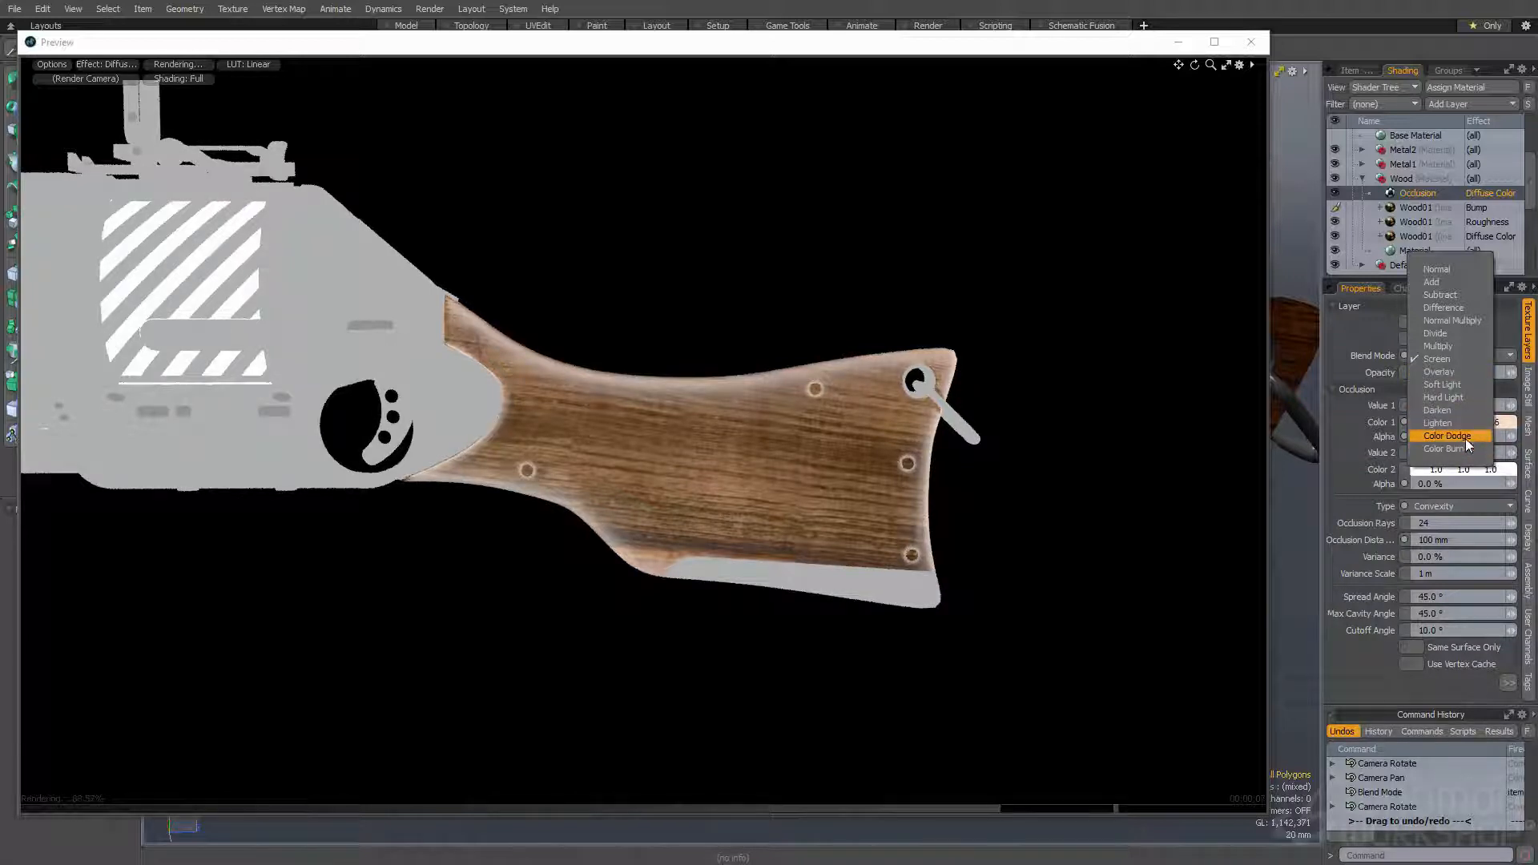
pyautogui.click(1464, 437)
pyautogui.click(1445, 353)
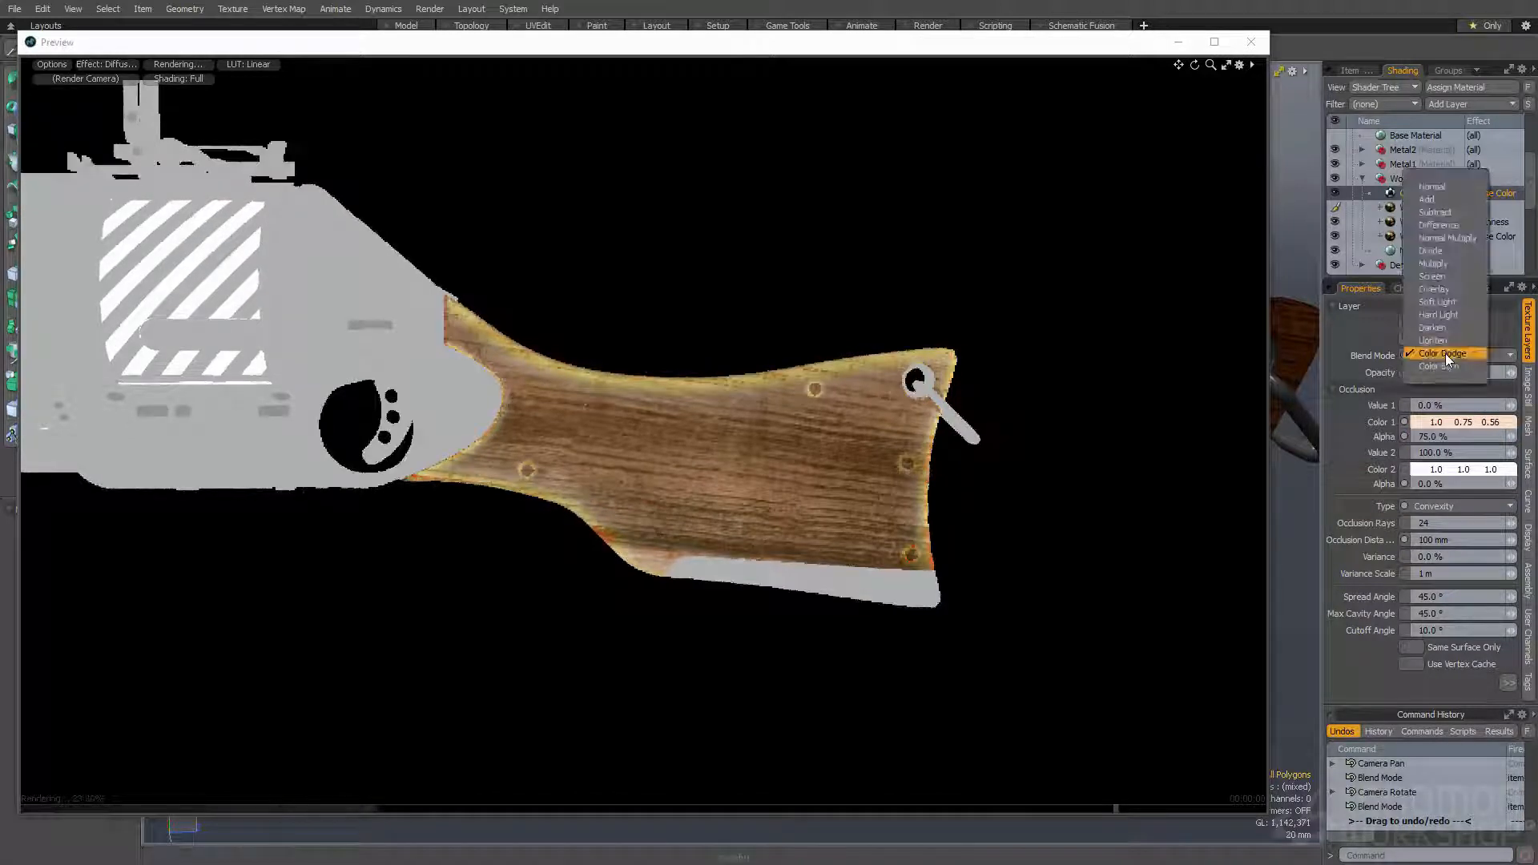
pyautogui.click(1445, 354)
pyautogui.click(1455, 421)
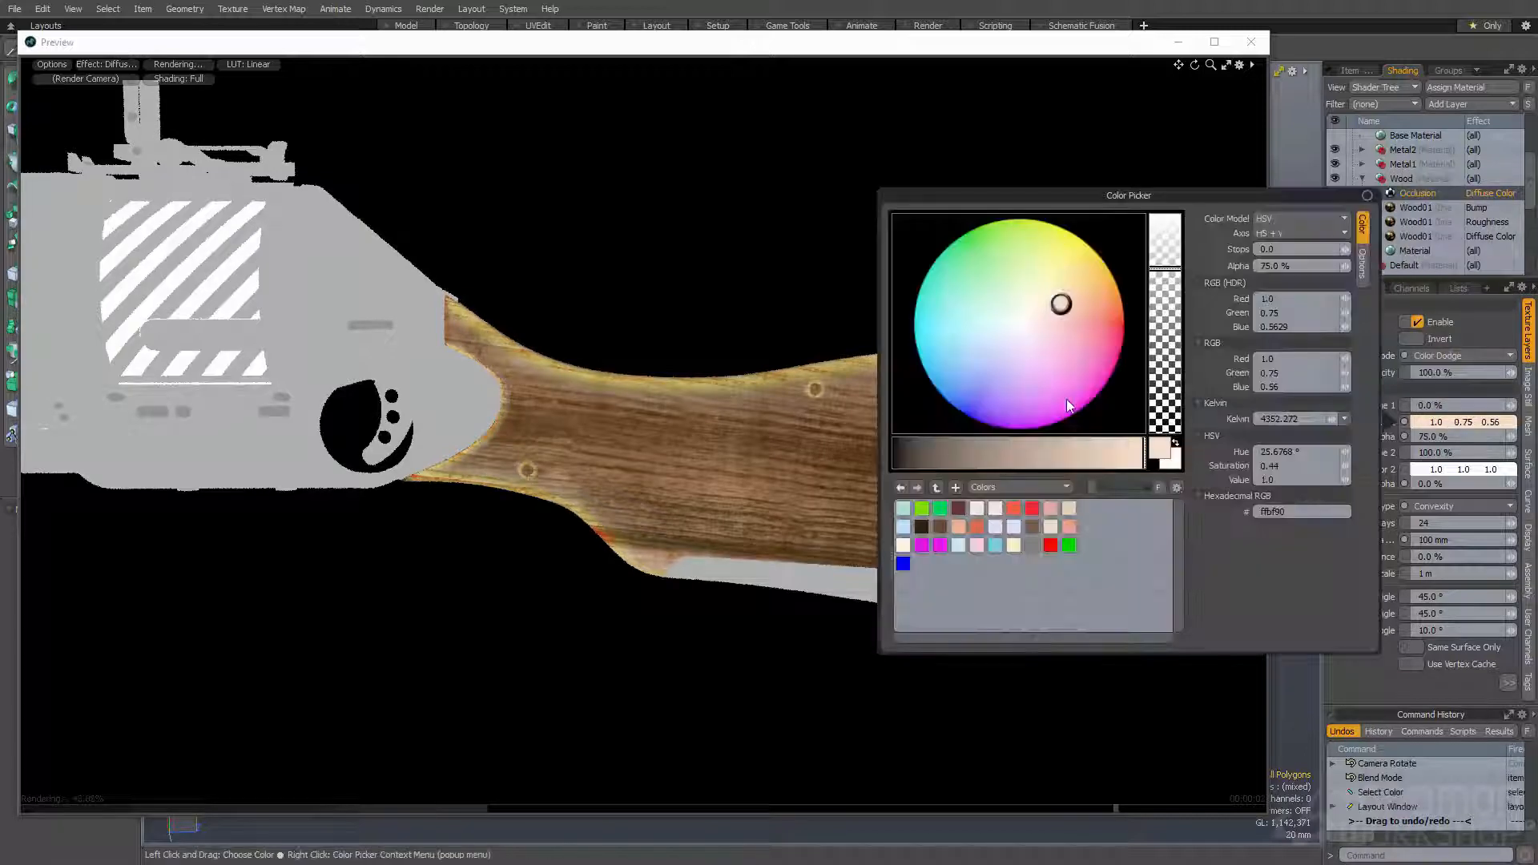
pyautogui.click(1040, 319)
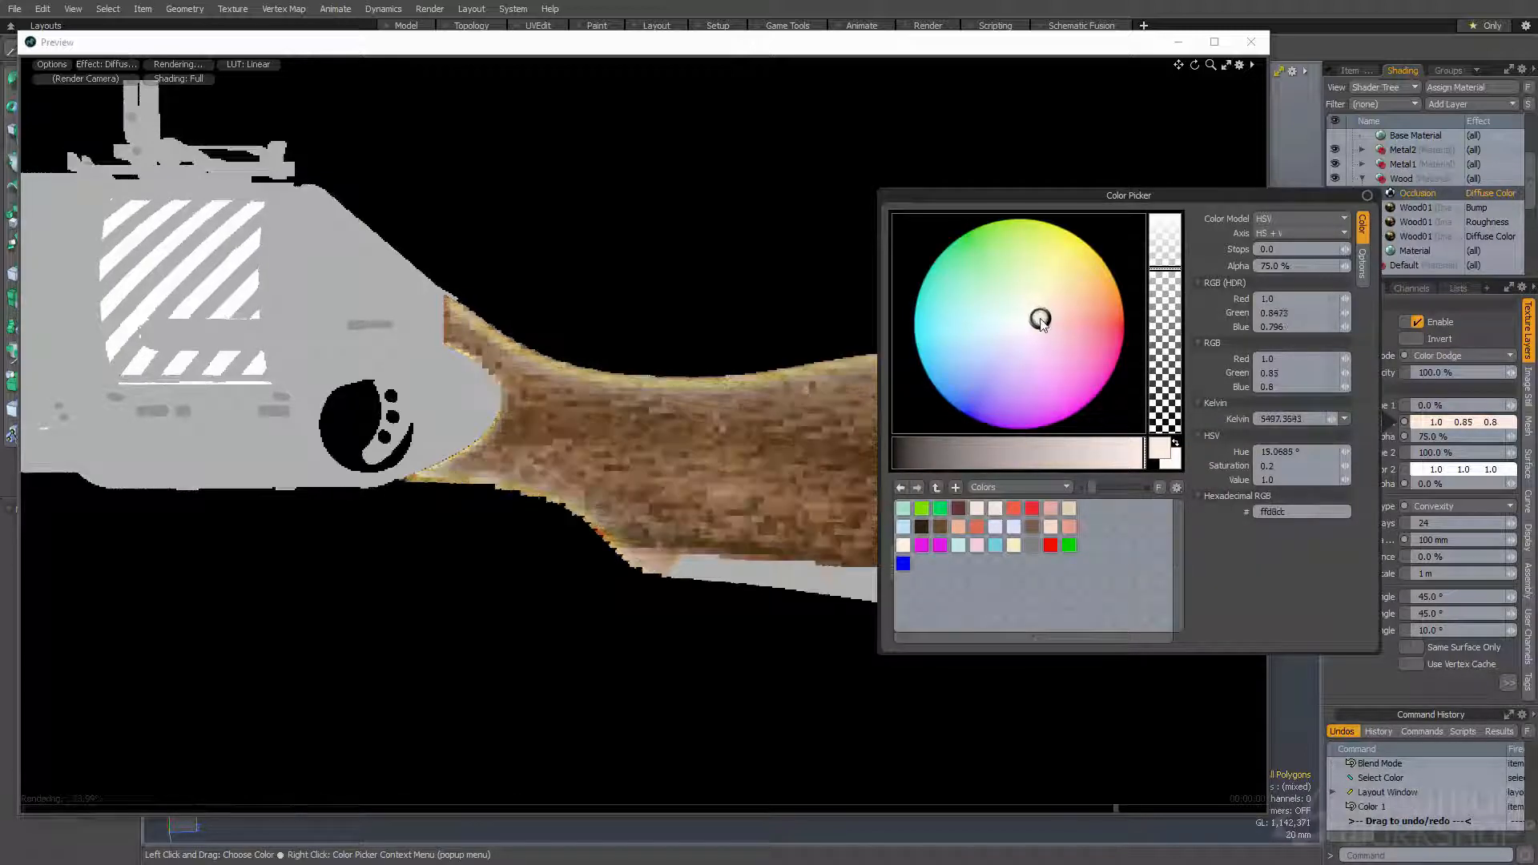
pyautogui.hotkey('ctrl', 'z')
pyautogui.click(933, 53)
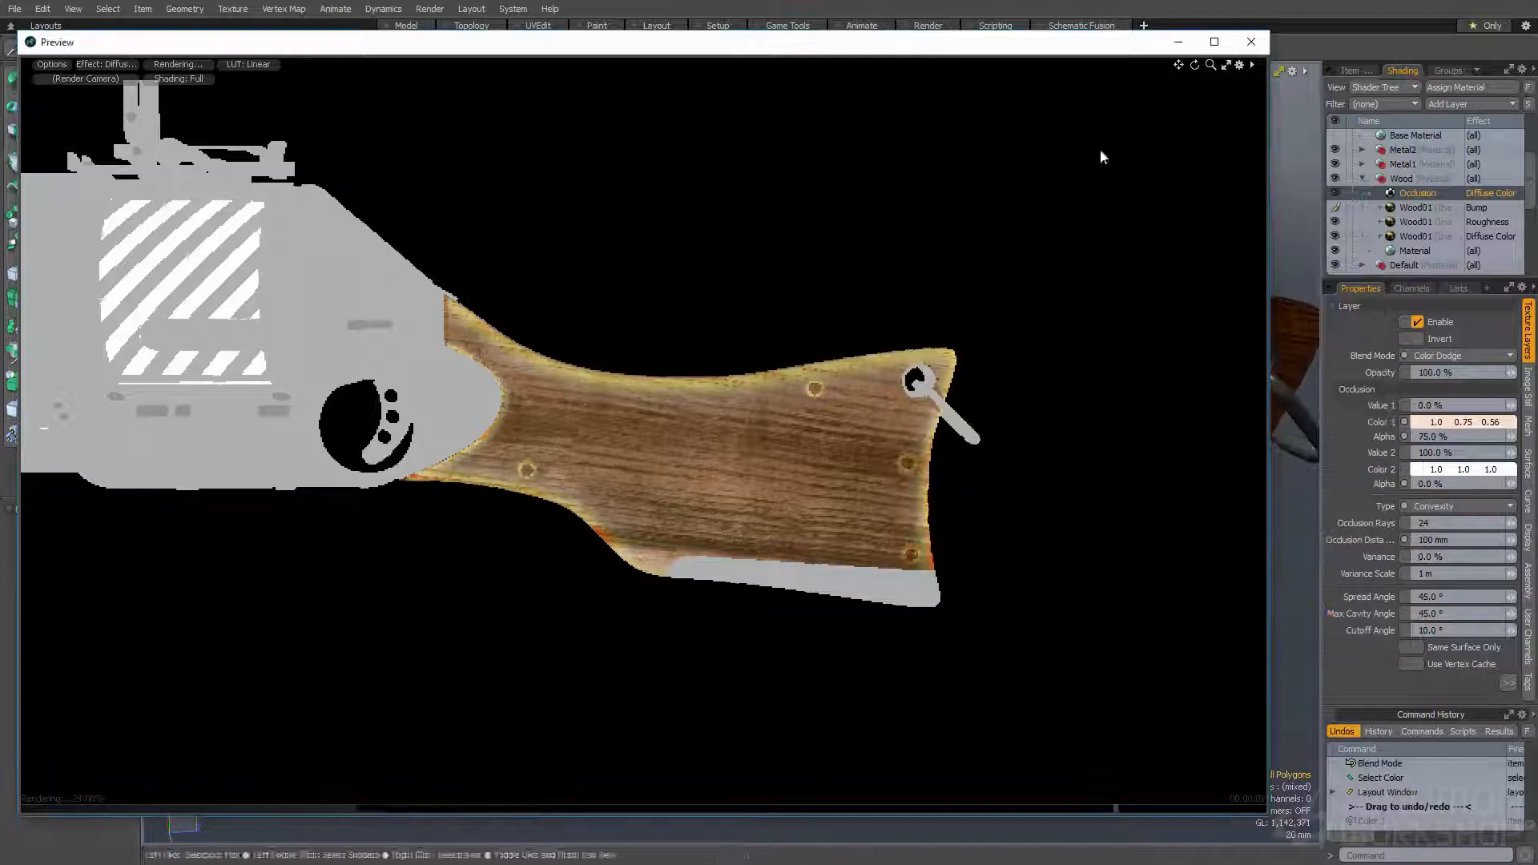
pyautogui.click(1458, 355)
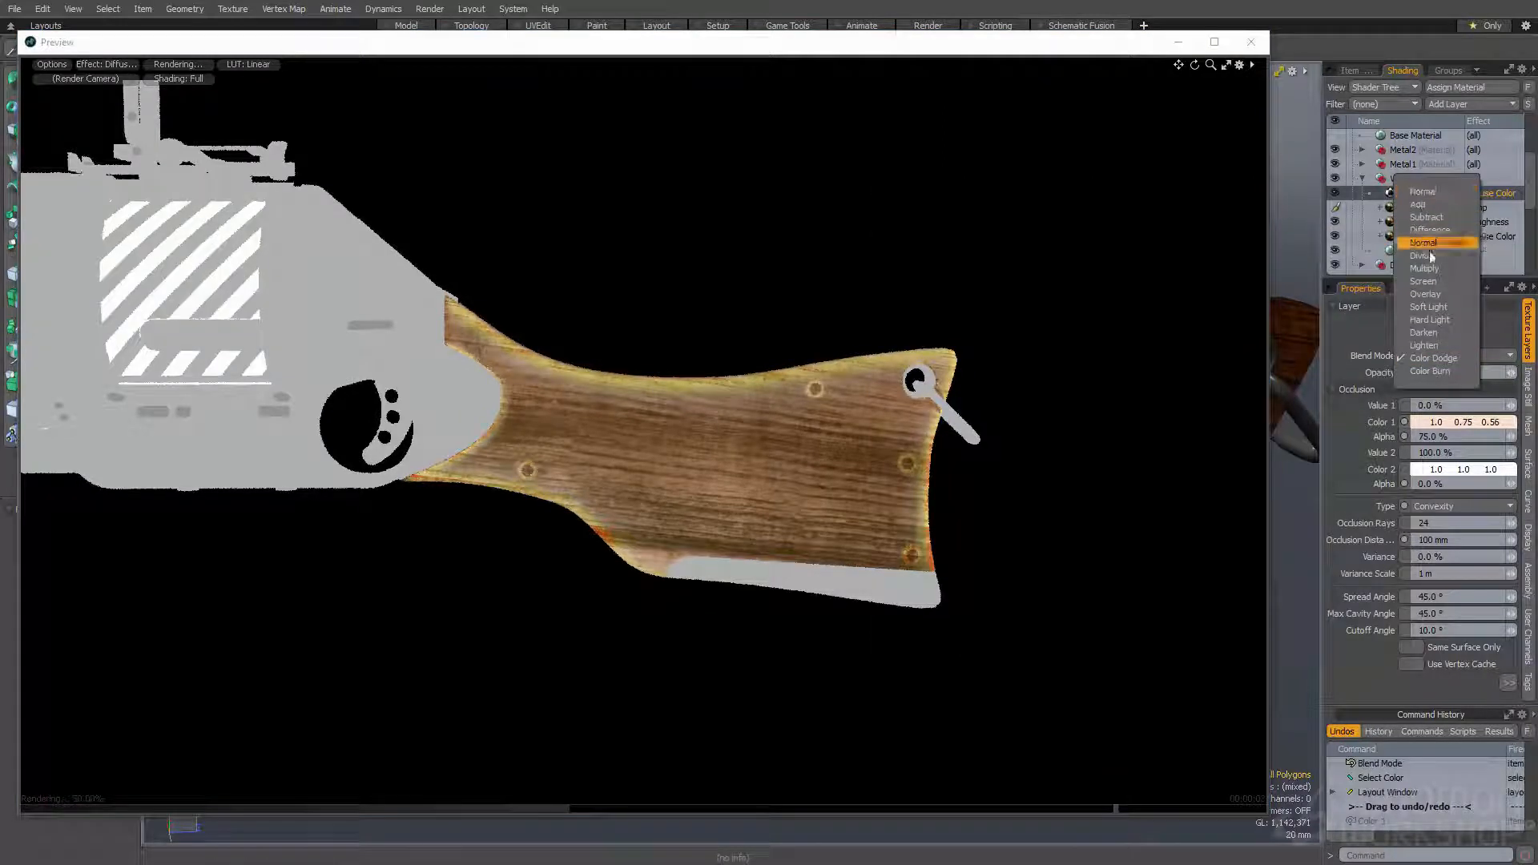
pyautogui.click(1433, 282)
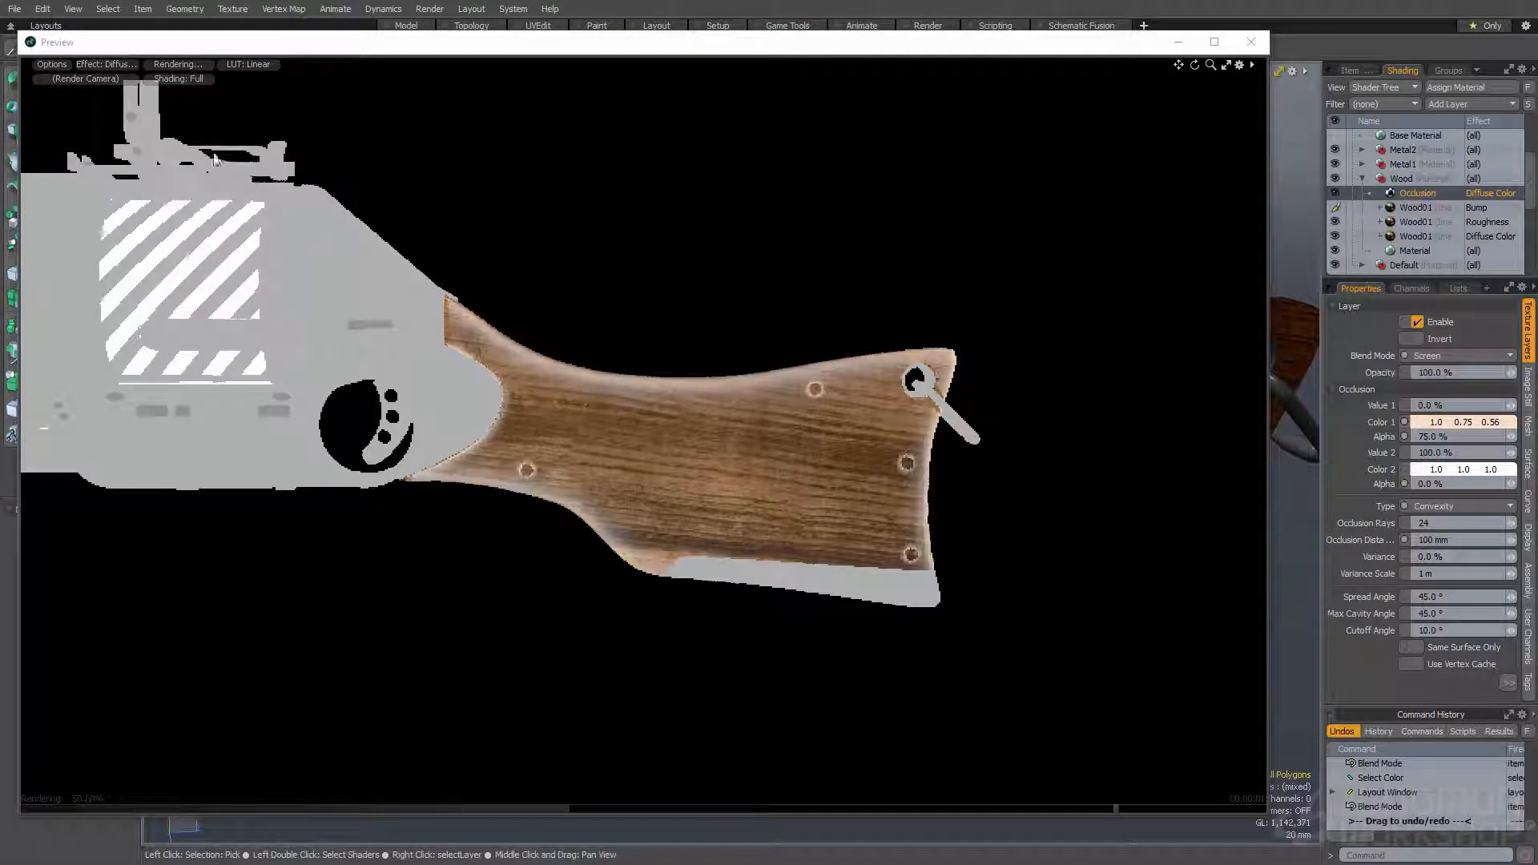
# - Switch the render preview to Final Color and examine the stock's edge wear from several angles
pyautogui.click(94, 64)
pyautogui.click(99, 152)
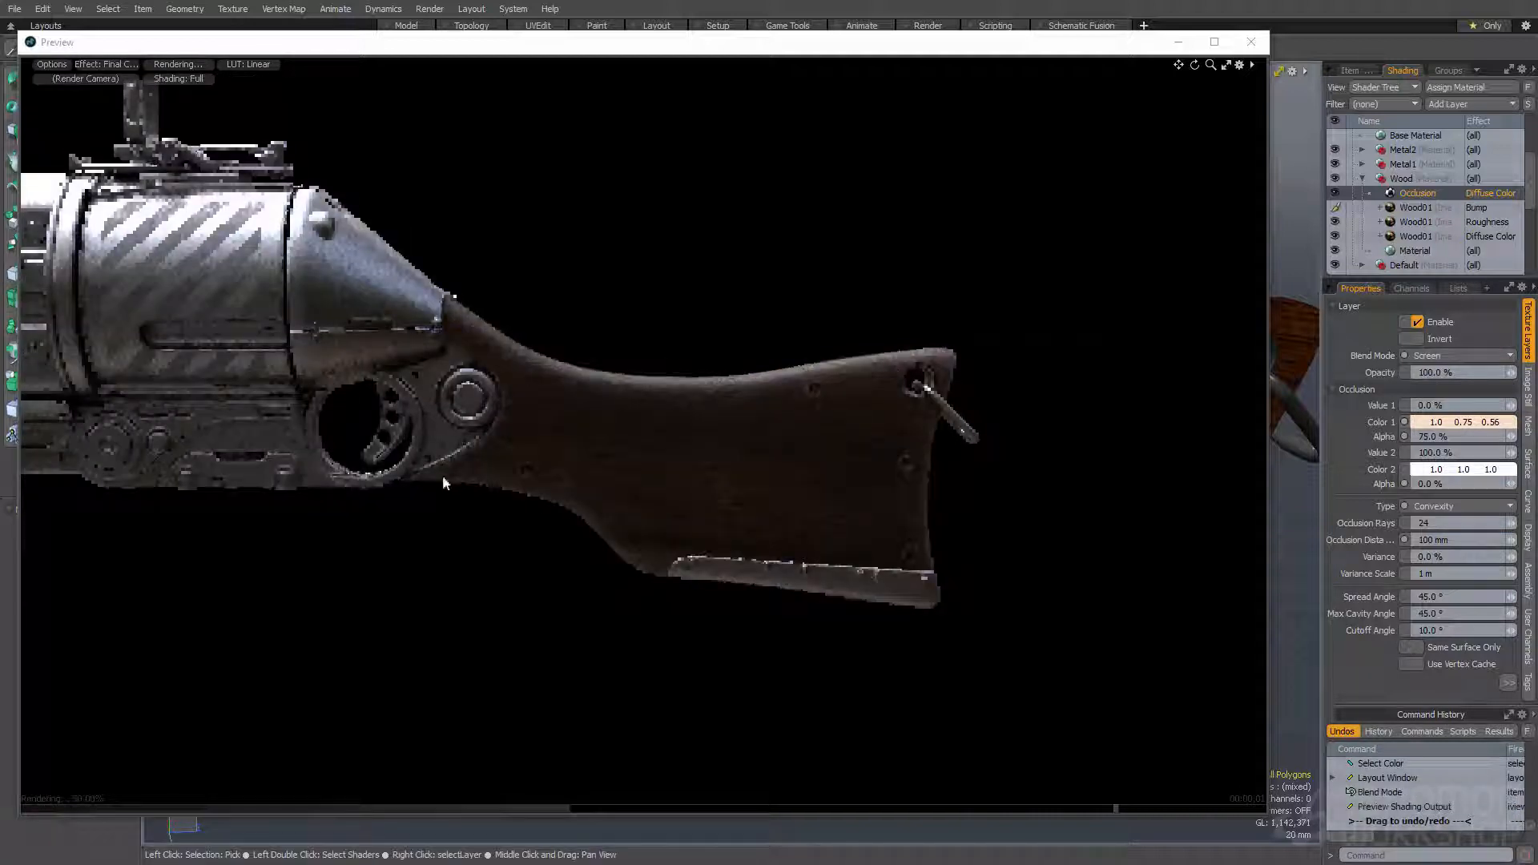
pyautogui.keyDown('alt'); pyautogui.moveTo(753, 532); pyautogui.dragTo(814, 403); pyautogui.keyUp('alt')
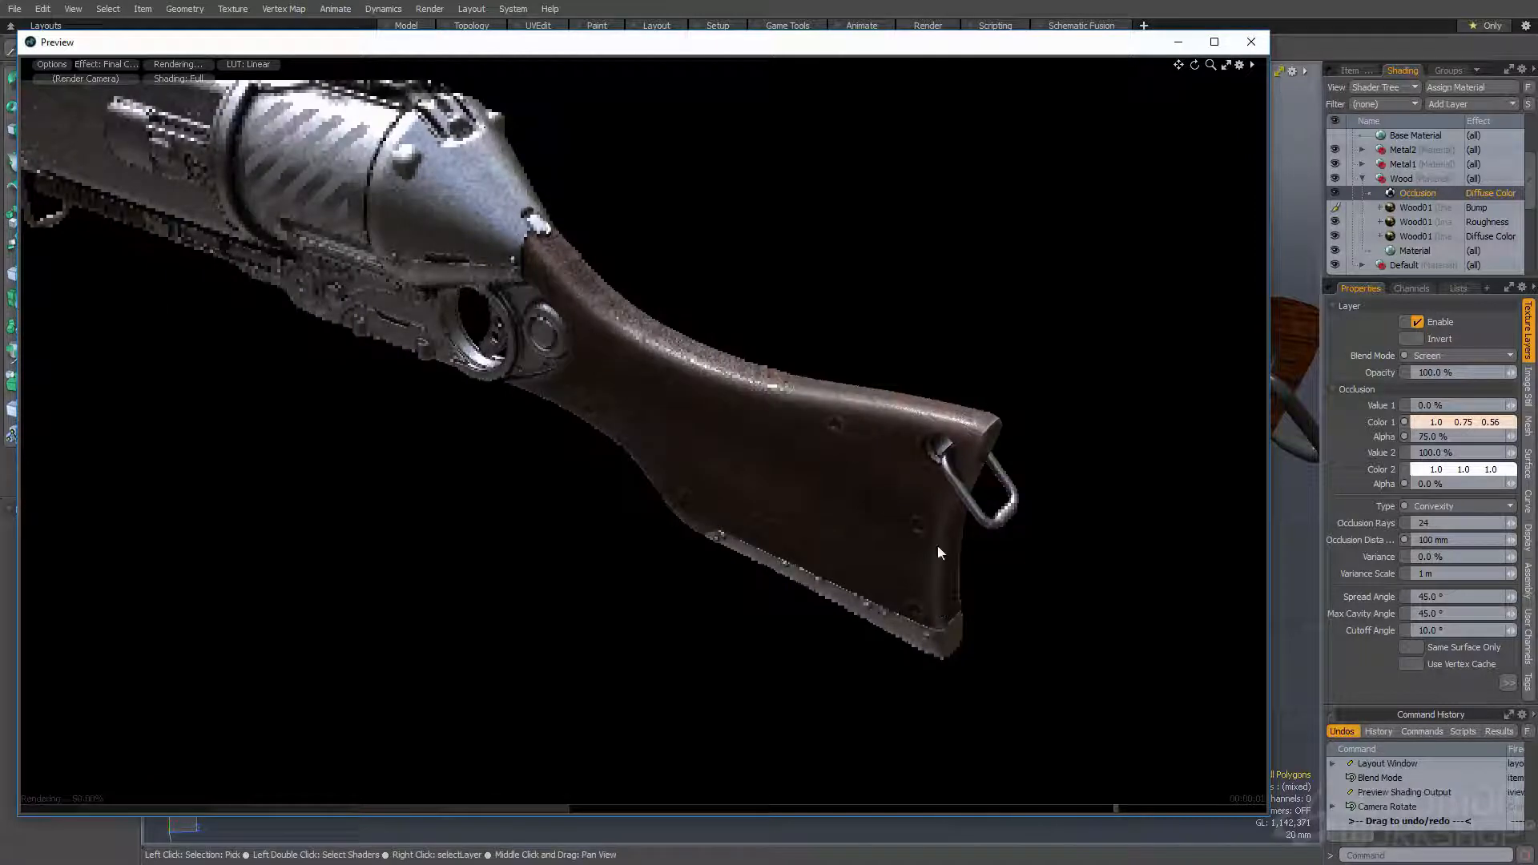
pyautogui.keyDown('alt'); pyautogui.moveTo(710, 373); pyautogui.dragTo(1033, 344); pyautogui.keyUp('alt')
pyautogui.keyDown('alt'); pyautogui.moveTo(408, 359); pyautogui.dragTo(553, 393); pyautogui.keyUp('alt')
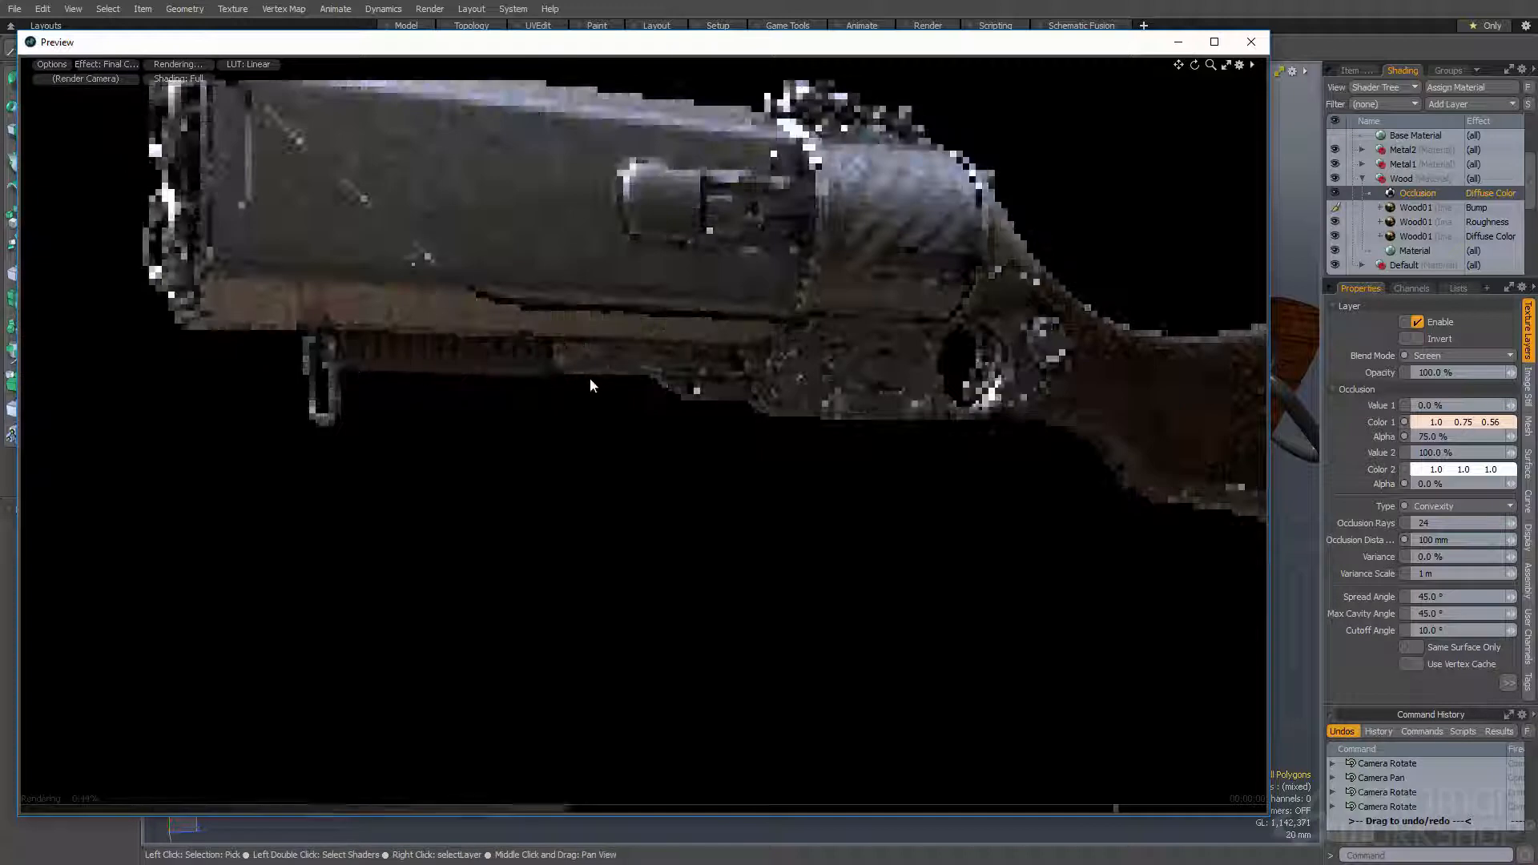
pyautogui.keyDown('alt'); pyautogui.keyDown('shift'); pyautogui.moveTo(1185, 383); pyautogui.dragTo(849, 258); pyautogui.keyUp('shift'); pyautogui.keyUp('alt')
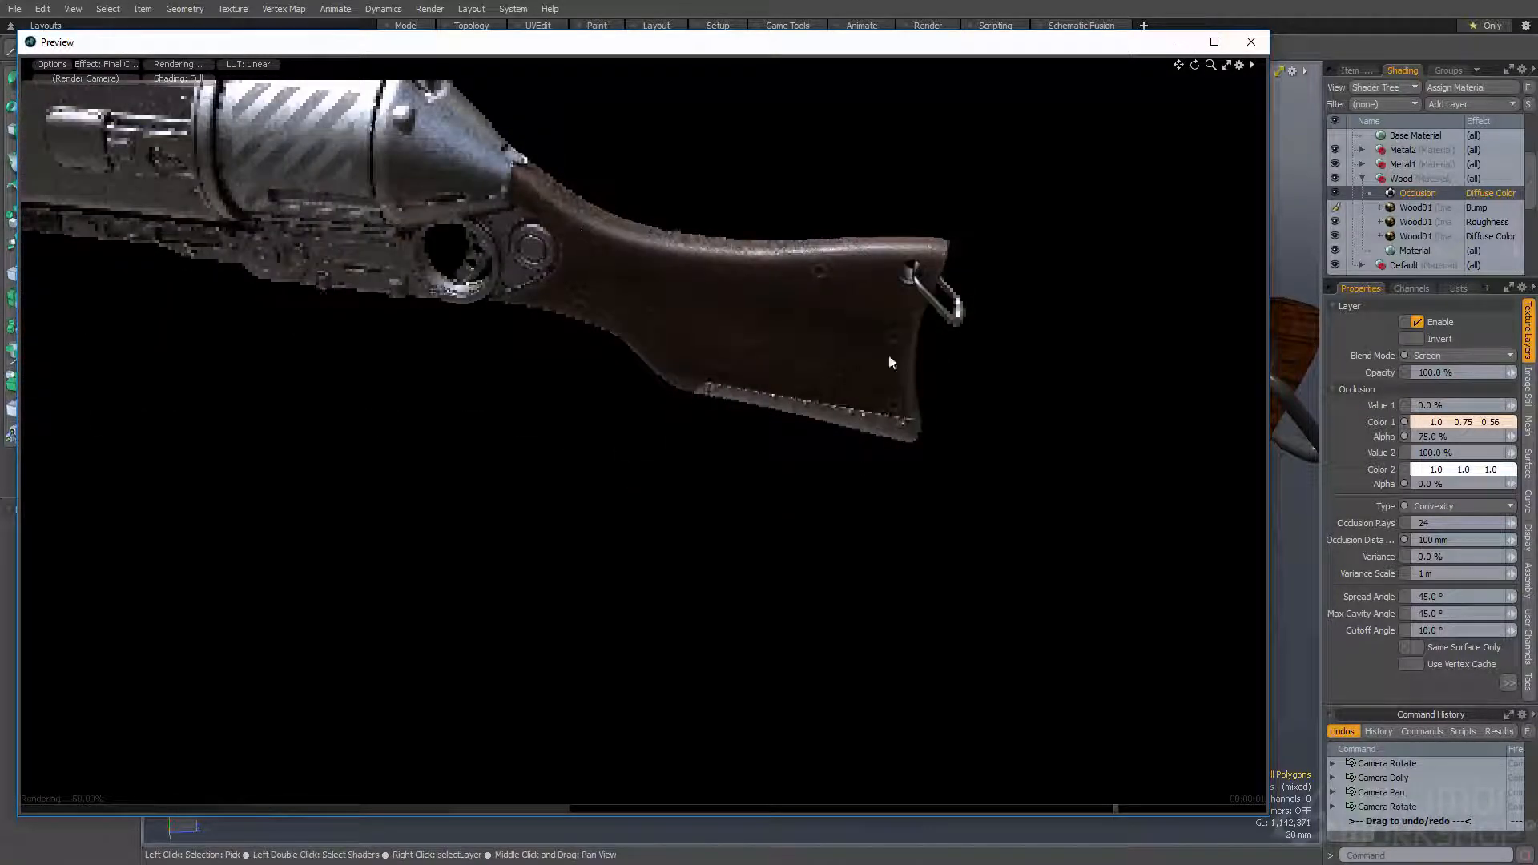
pyautogui.keyDown('ctrl'); pyautogui.keyDown('alt'); pyautogui.moveTo(775, 281); pyautogui.dragTo(793, 283); pyautogui.keyUp('alt'); pyautogui.keyUp('ctrl')
pyautogui.keyDown('alt'); pyautogui.moveTo(793, 283); pyautogui.dragTo(713, 309); pyautogui.keyUp('alt')
pyautogui.keyDown('alt'); pyautogui.keyDown('shift'); pyautogui.moveTo(713, 308); pyautogui.dragTo(774, 323); pyautogui.keyUp('shift'); pyautogui.keyUp('alt')
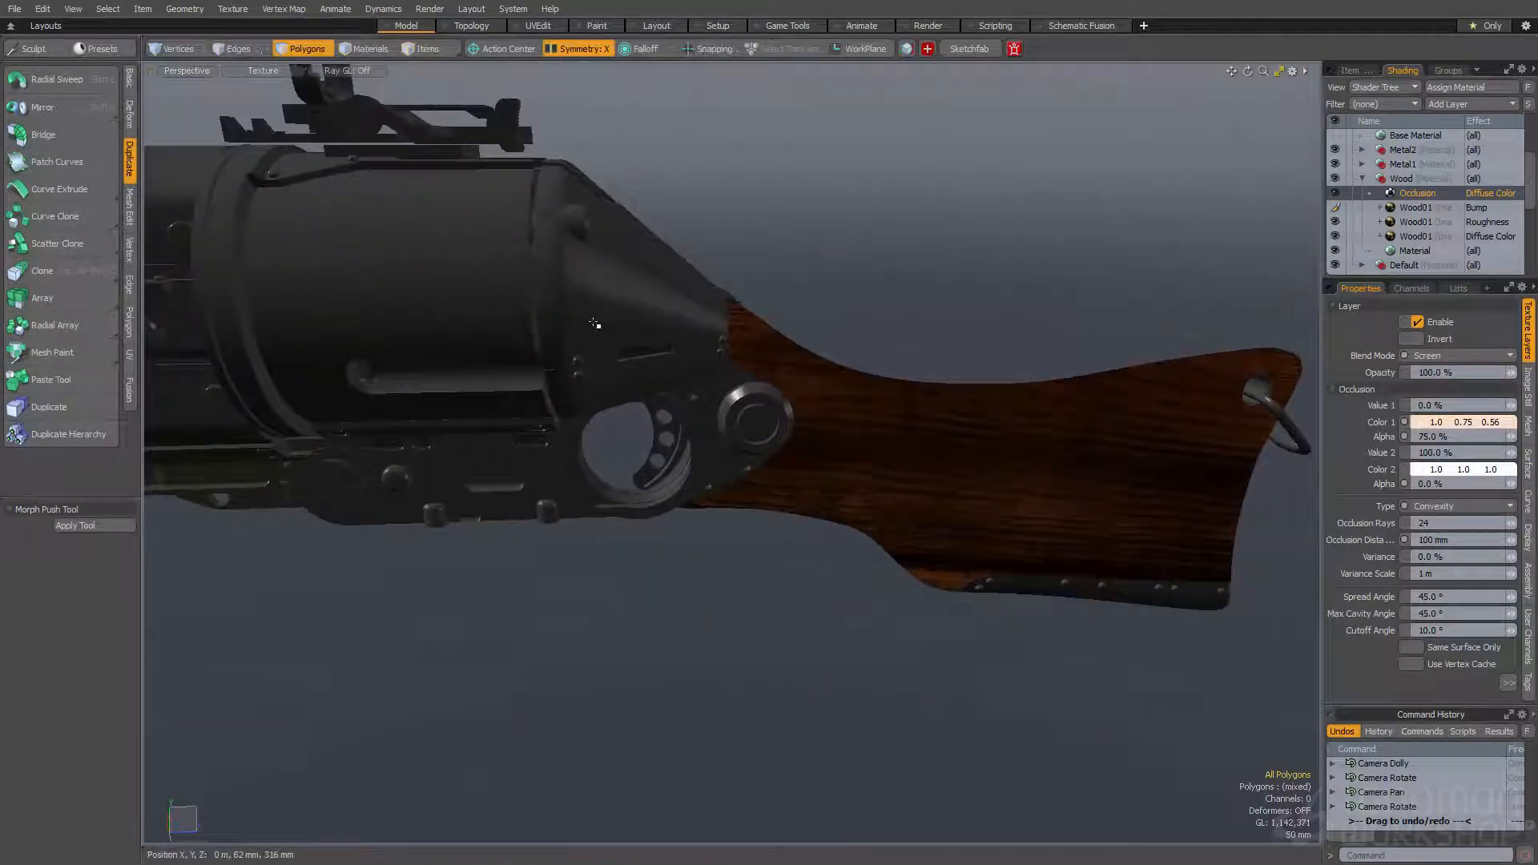
# - Try a 0% Diffuse Amount on the Metal1 group's base material and restore it to 80%
pyautogui.press('F8')
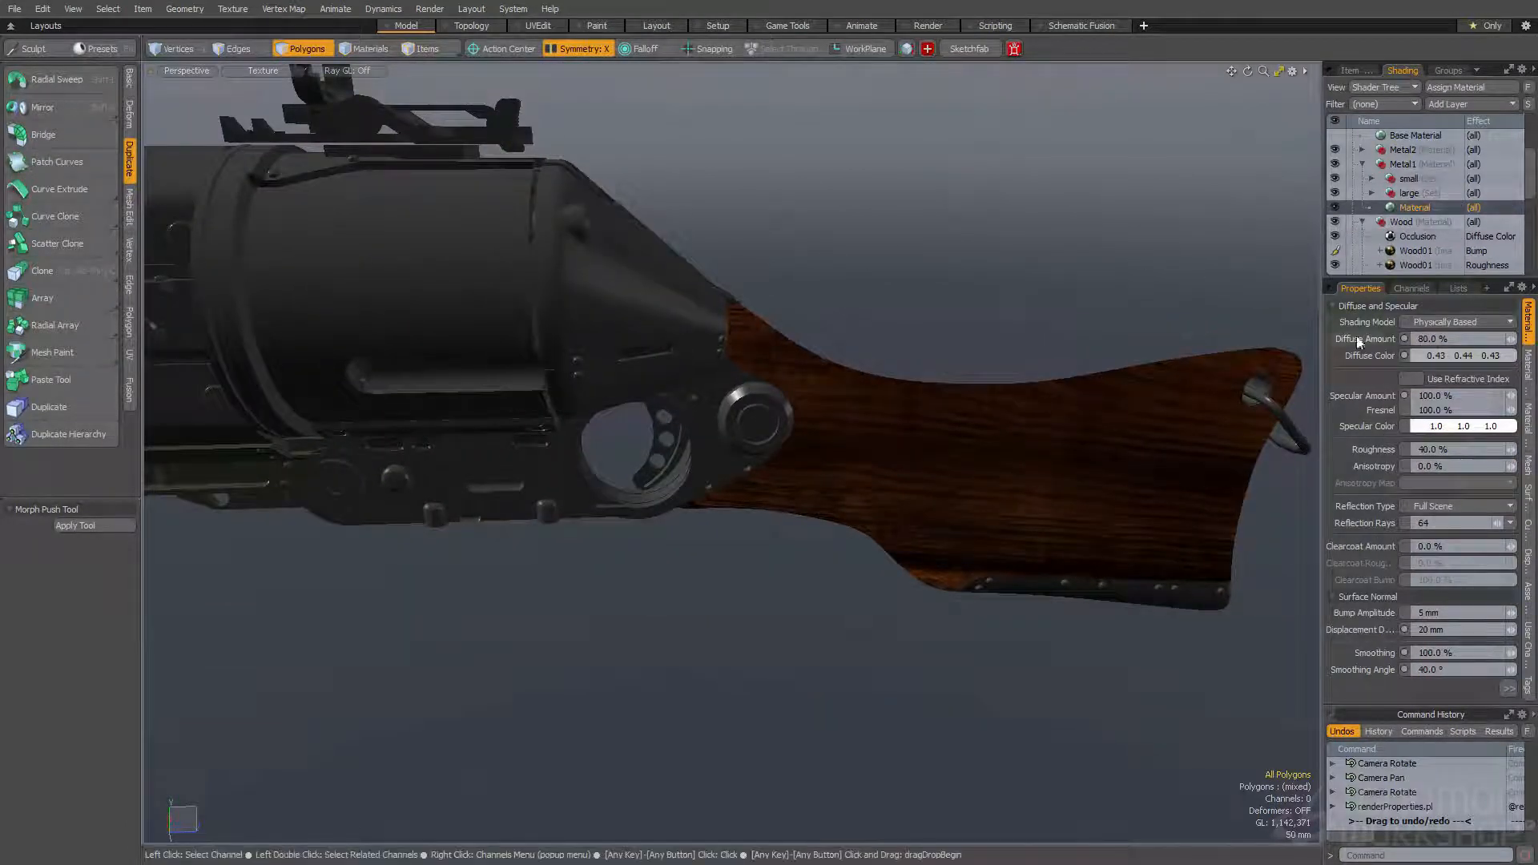
pyautogui.click(1420, 339)
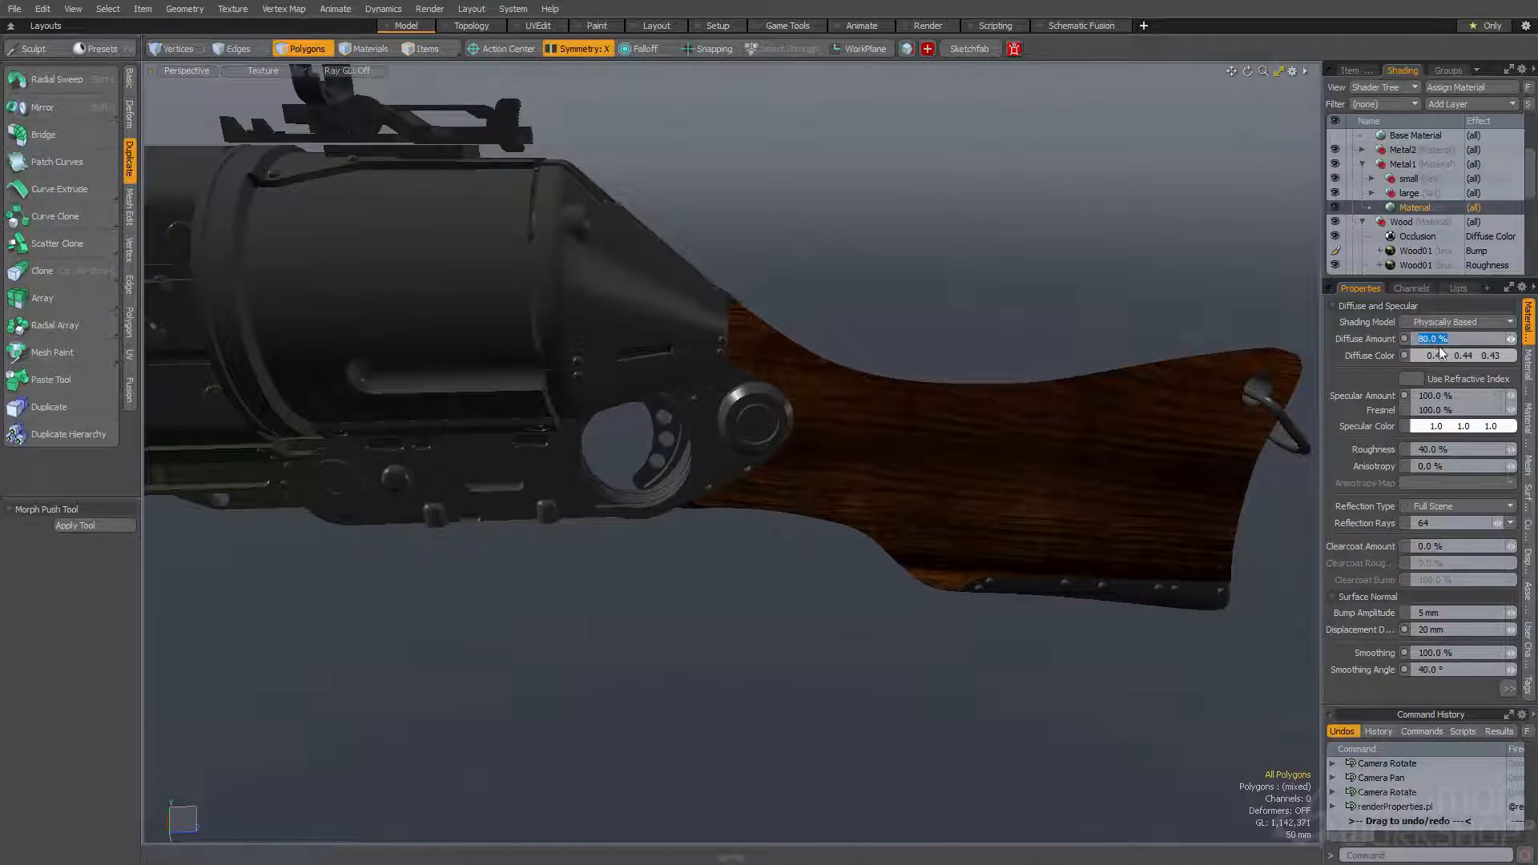
pyautogui.write('0')
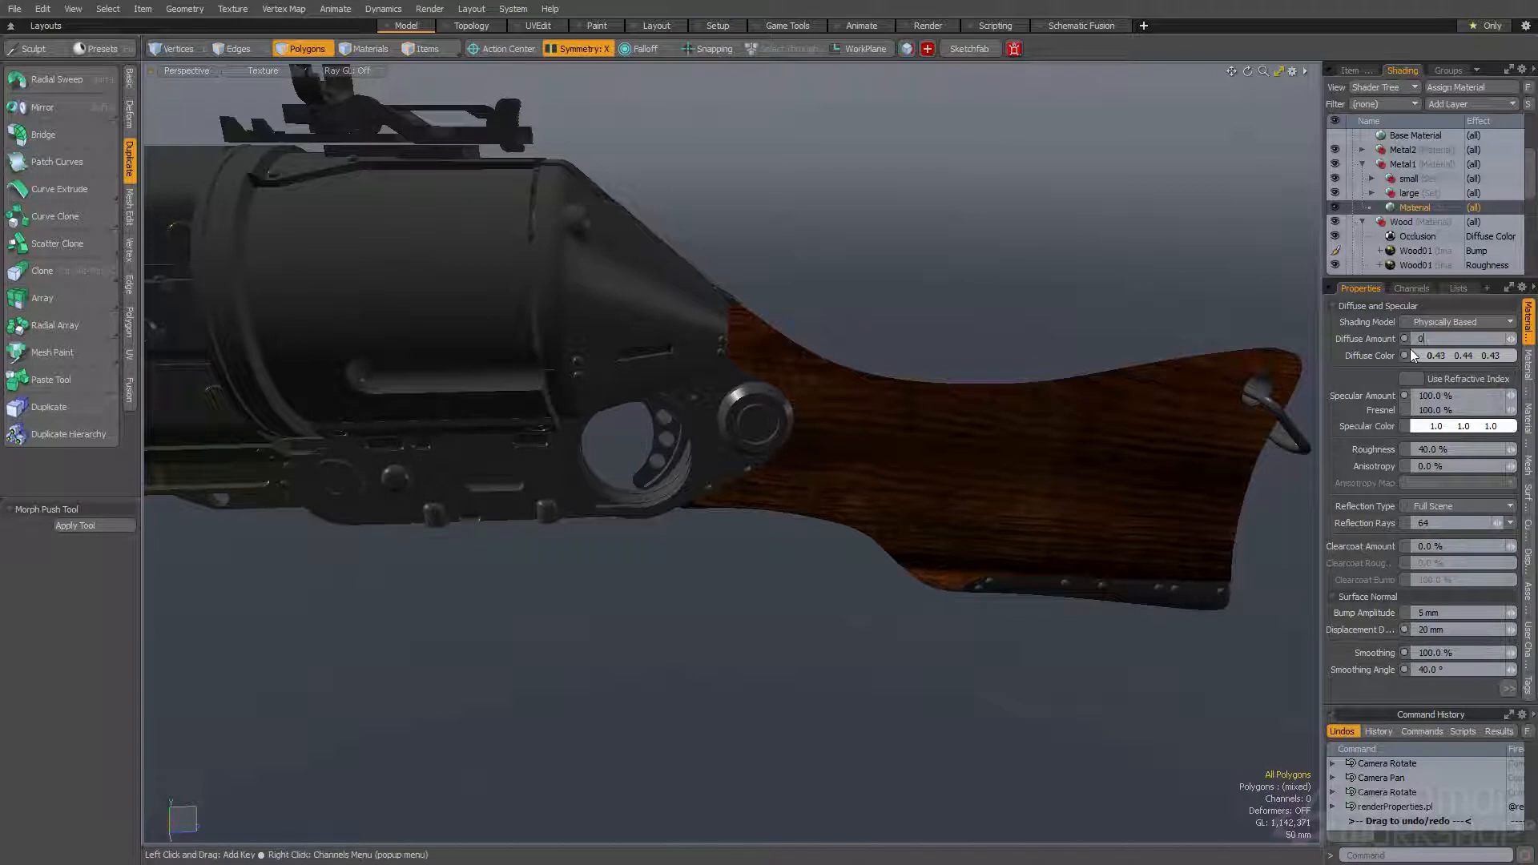
pyautogui.press('Return')
pyautogui.write('80')
pyautogui.press('Return')
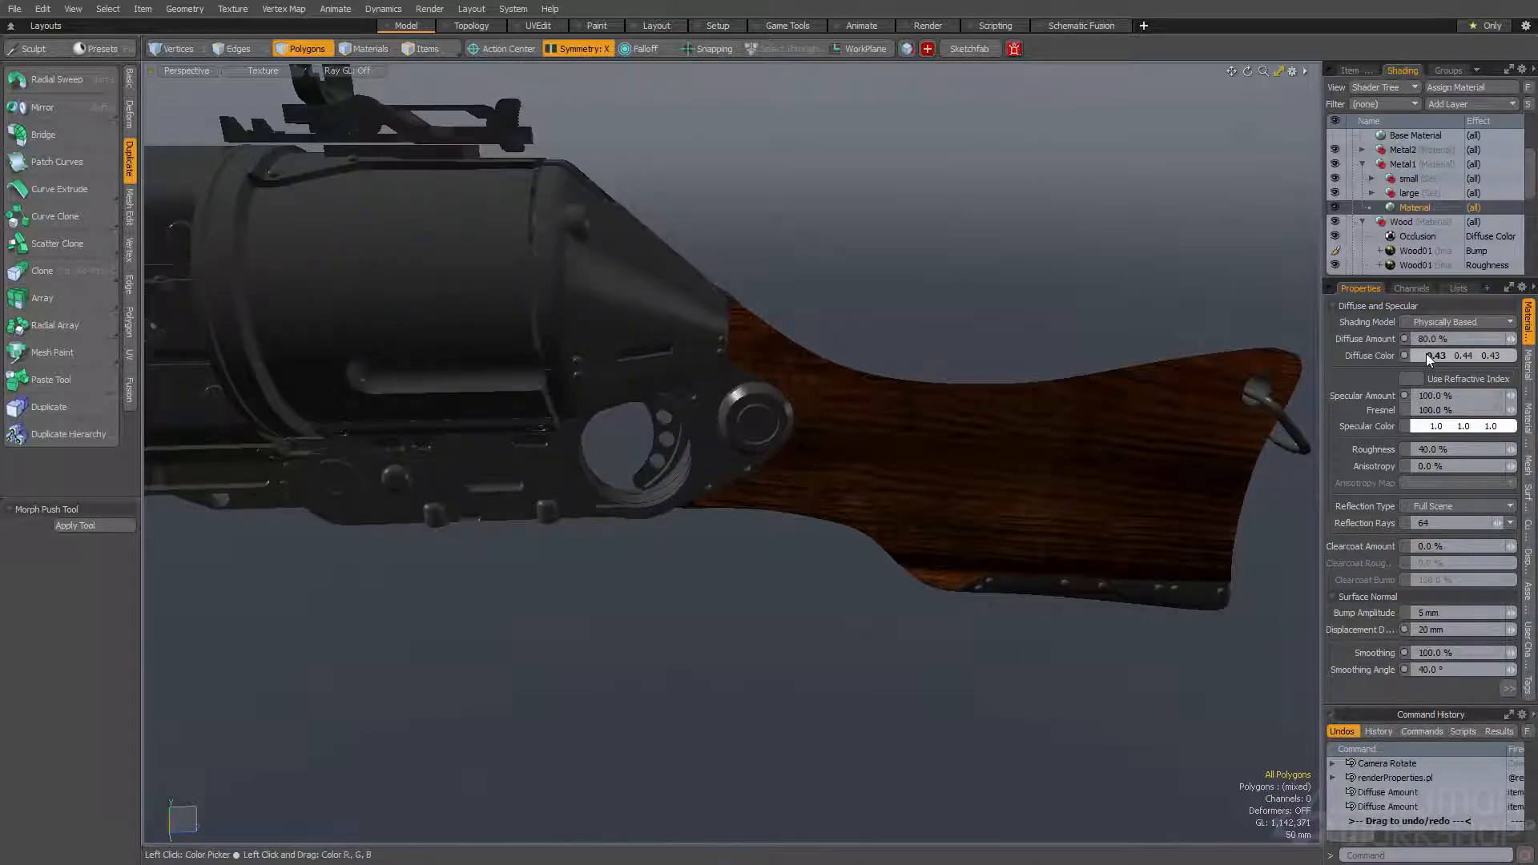
# - Set the Metal1 base material's diffuse color to black (0.0, 0.0, 0.0) and check it in the render preview
pyautogui.click(1426, 353)
pyautogui.moveTo(832, 376); pyautogui.dragTo(824, 377)
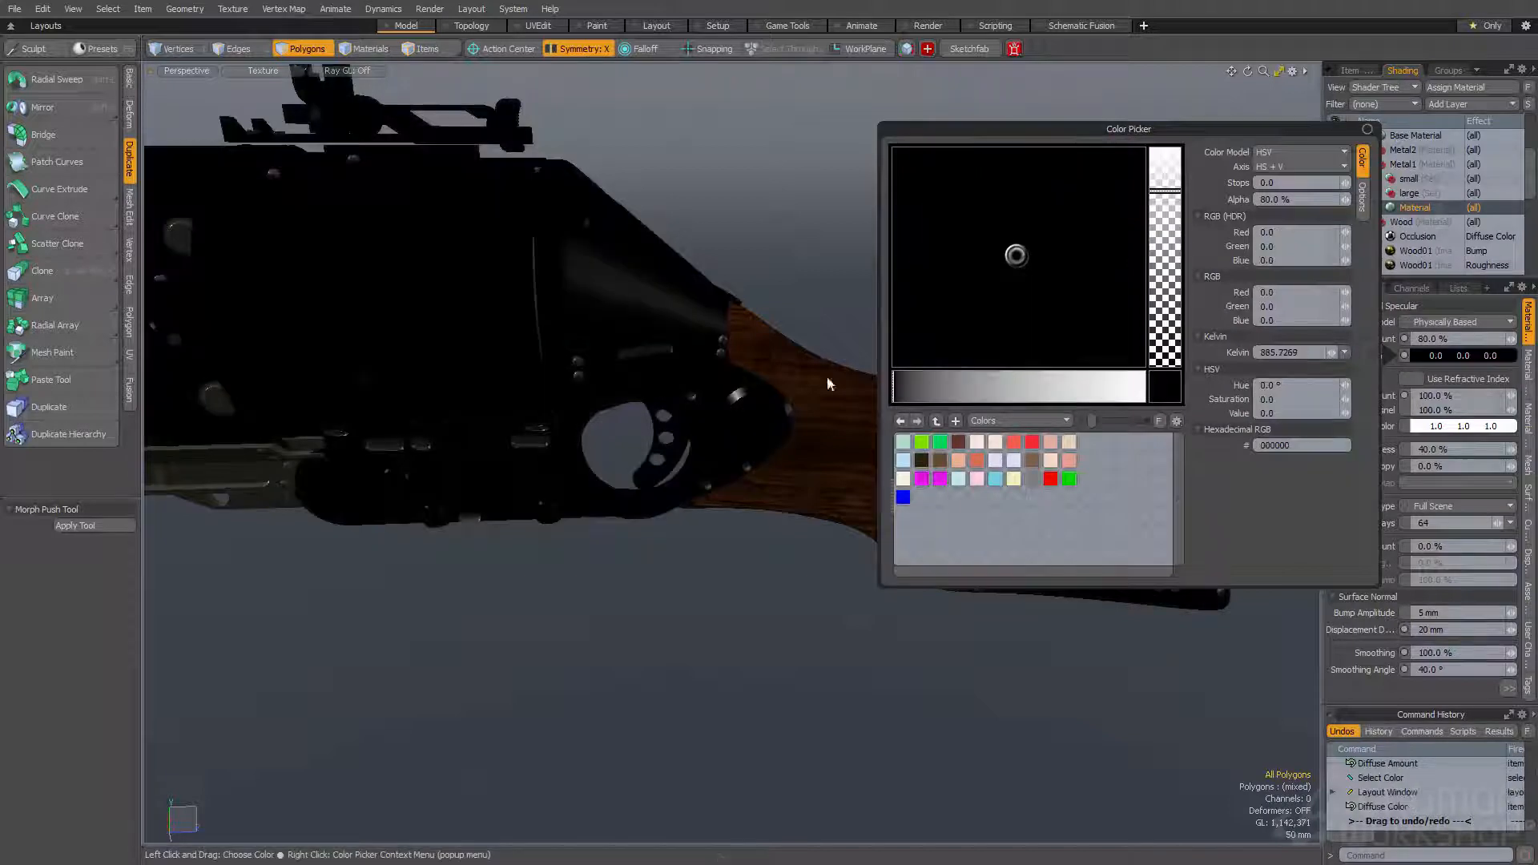
pyautogui.click(830, 247)
pyautogui.press('F8')
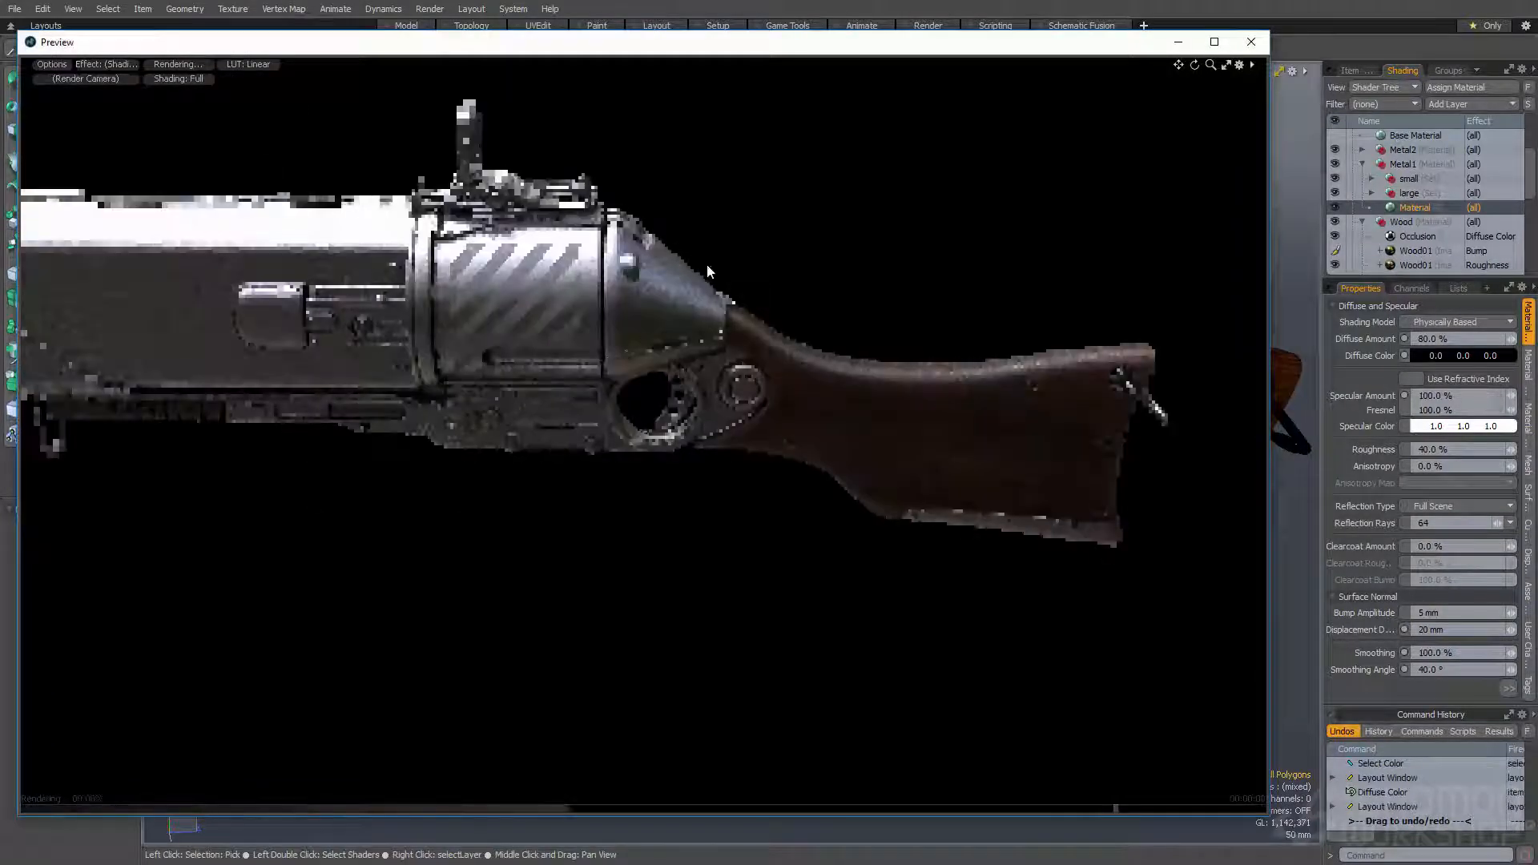
pyautogui.click(1251, 42)
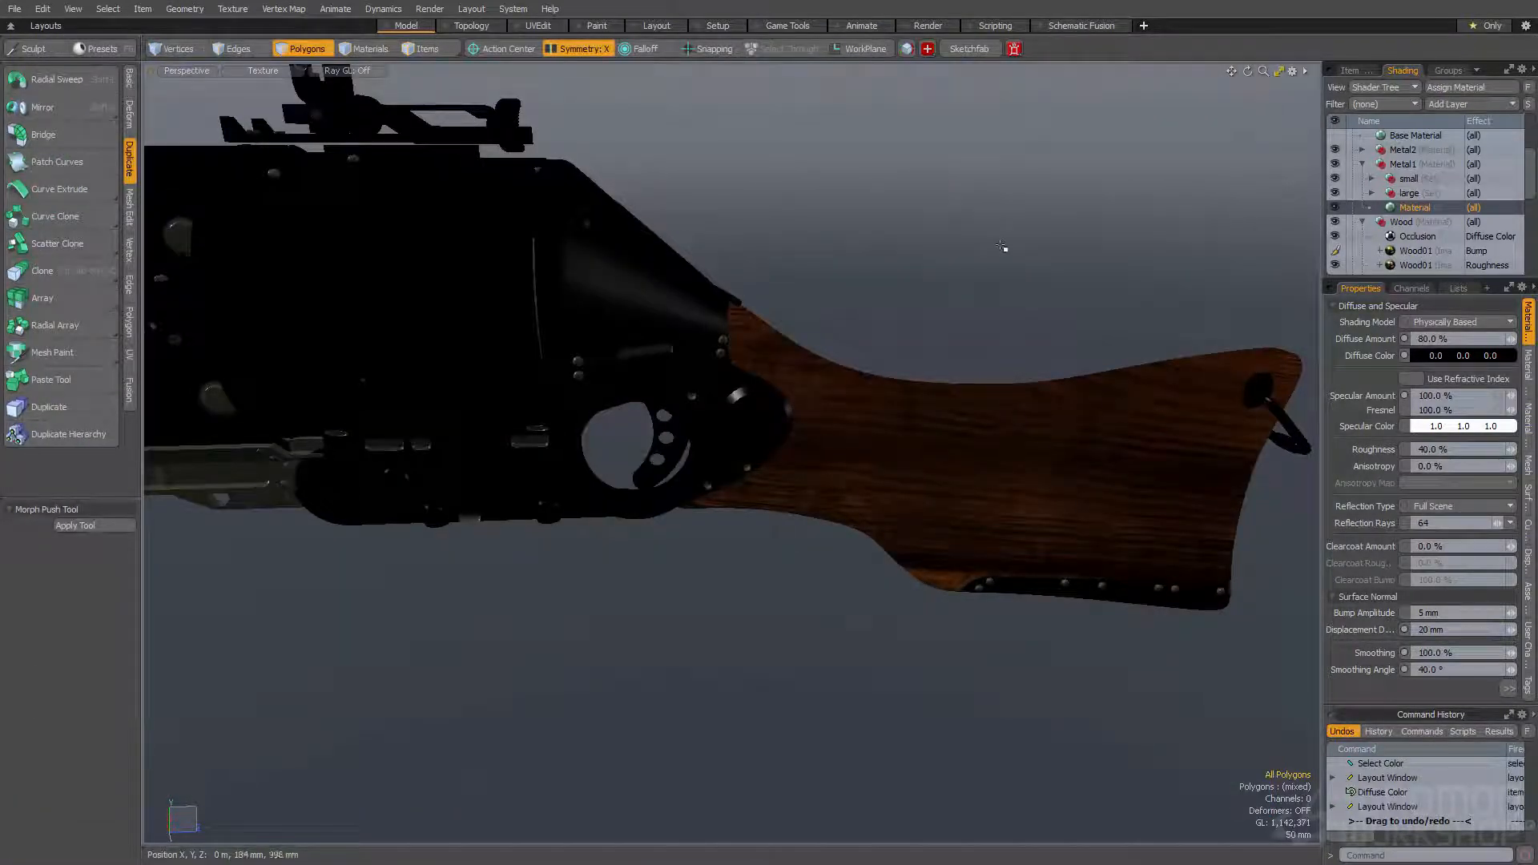
# - Set the Metal1 base material's Specular Amount to 80% and check the metal in the render preview
pyautogui.doubleClick(1434, 396)
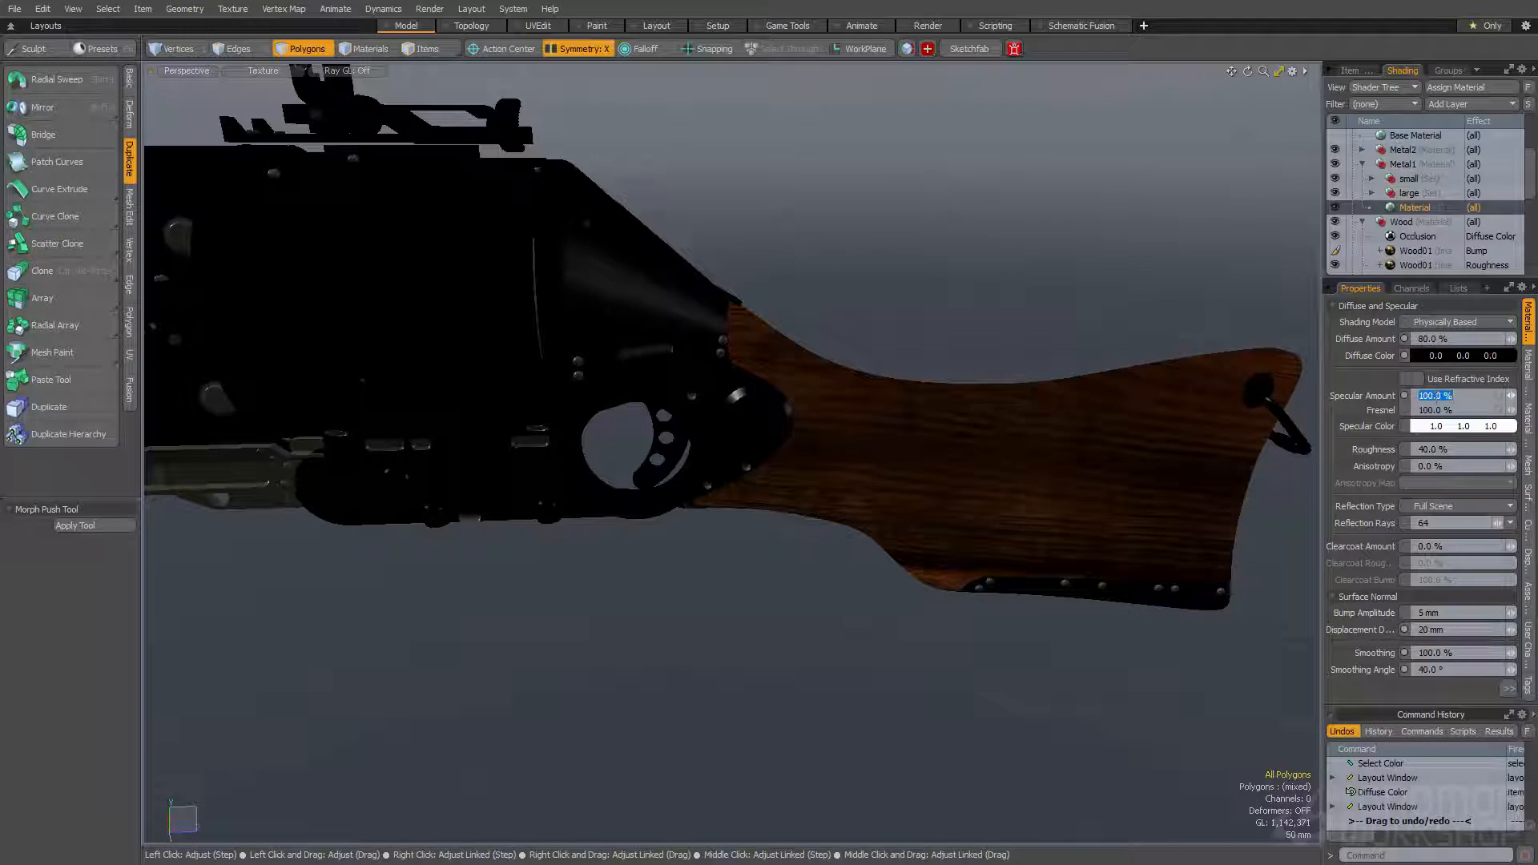
pyautogui.write('80')
pyautogui.press('Return')
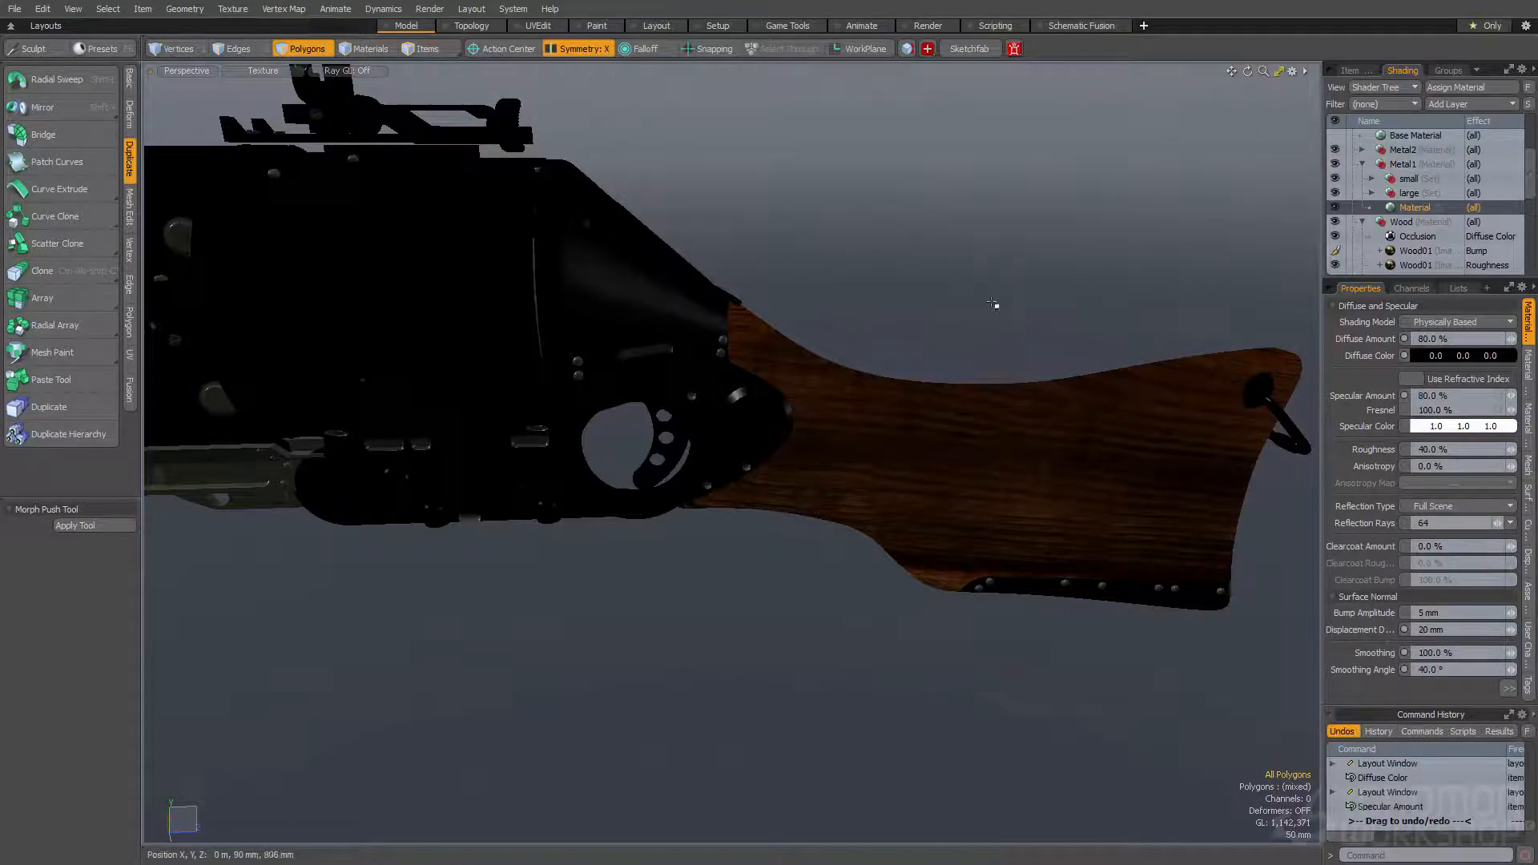
pyautogui.press('F8')
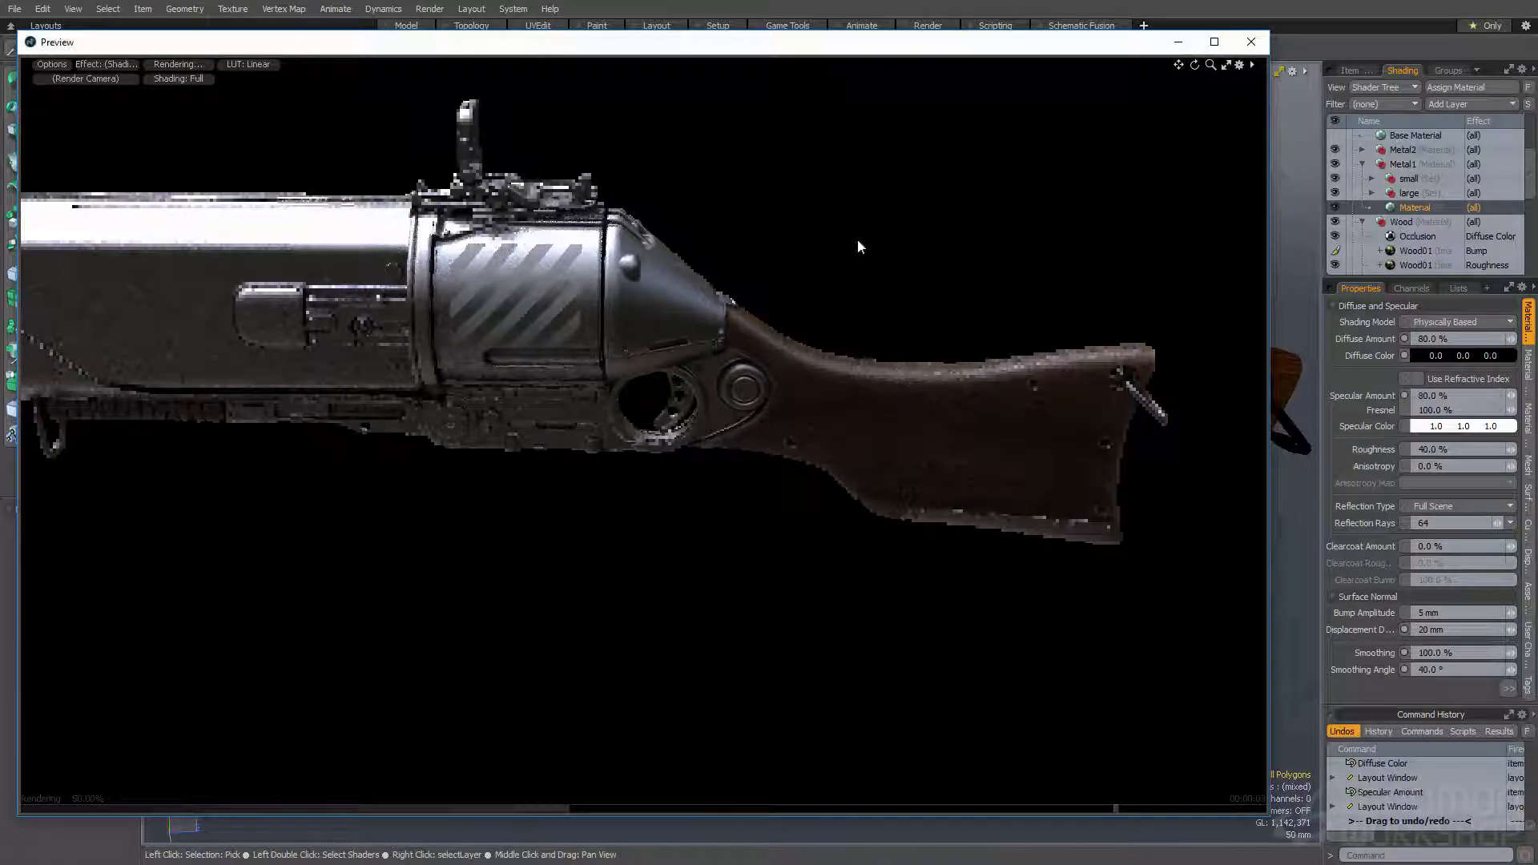
pyautogui.click(1252, 43)
# - Add a Constant layer to the Metal1 group and place it directly above the base material, below the small and large masks
pyautogui.click(1450, 106)
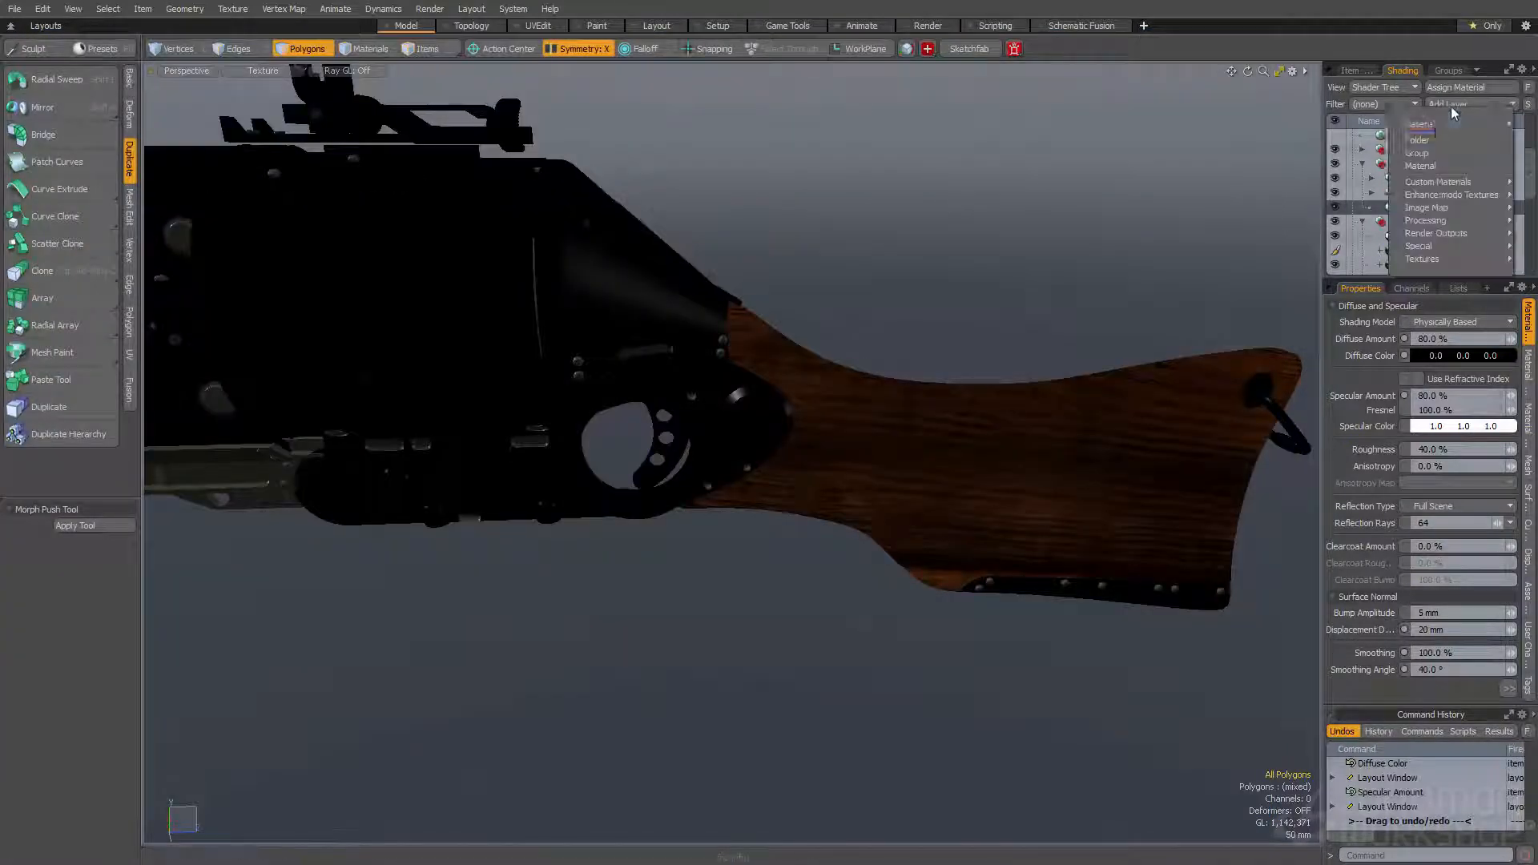
pyautogui.moveTo(1435, 124)
pyautogui.click(1360, 176)
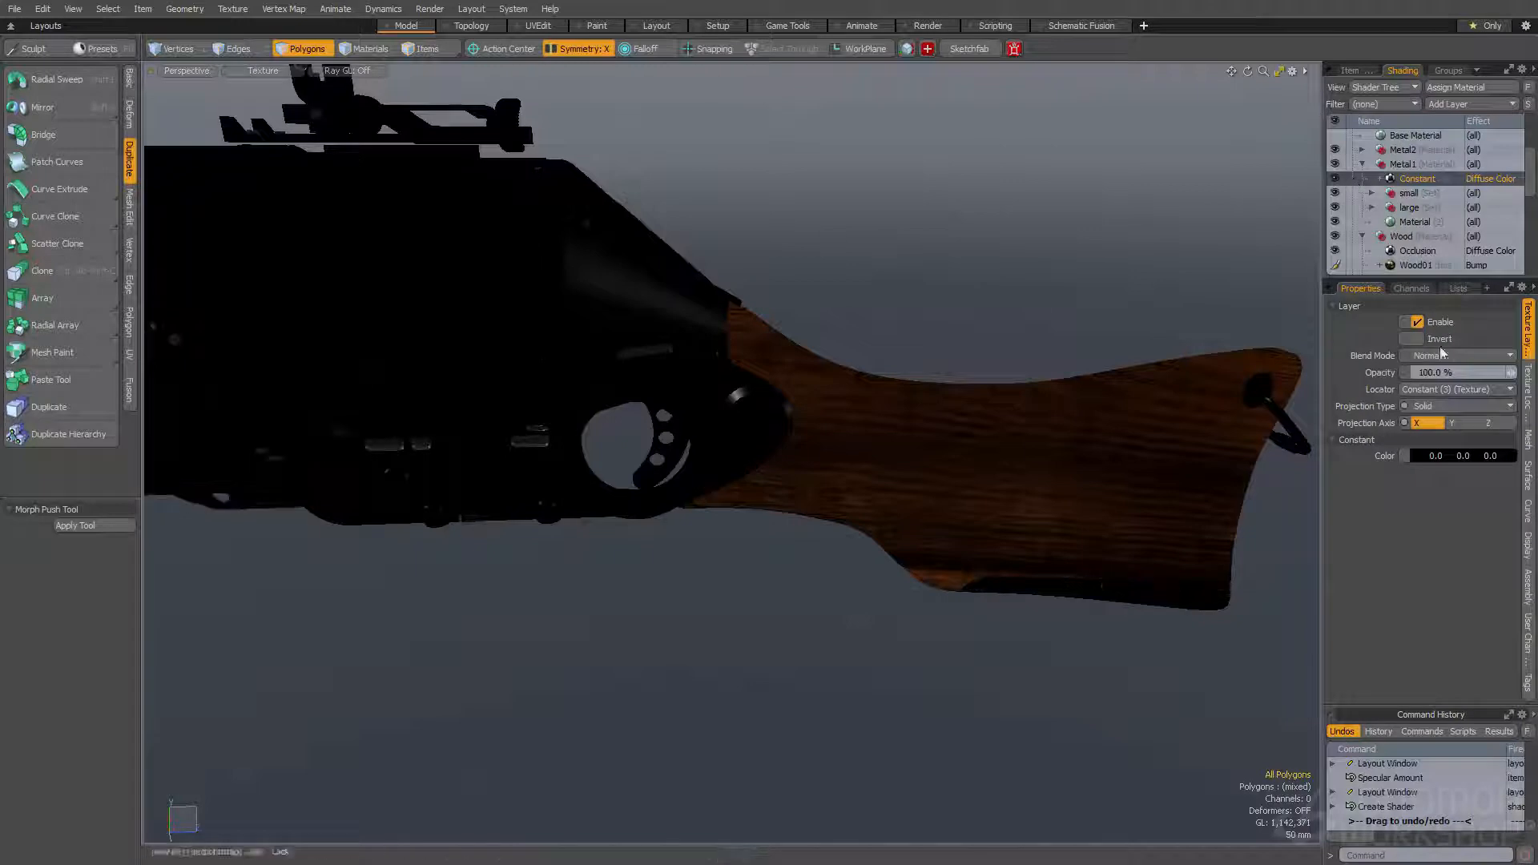
pyautogui.moveTo(1439, 178); pyautogui.dragTo(1434, 215)
# - Set the Constant layer's color to light gray (0.77, 0.77, 0.77) and its opacity to 1%
pyautogui.click(1425, 463)
pyautogui.moveTo(1083, 484)
pyautogui.mouseDown()
pyautogui.moveTo(1123, 488)
pyautogui.moveTo(1089, 495)
pyautogui.mouseUp()
pyautogui.click(1434, 372)
pyautogui.write('1')
pyautogui.press('Return')
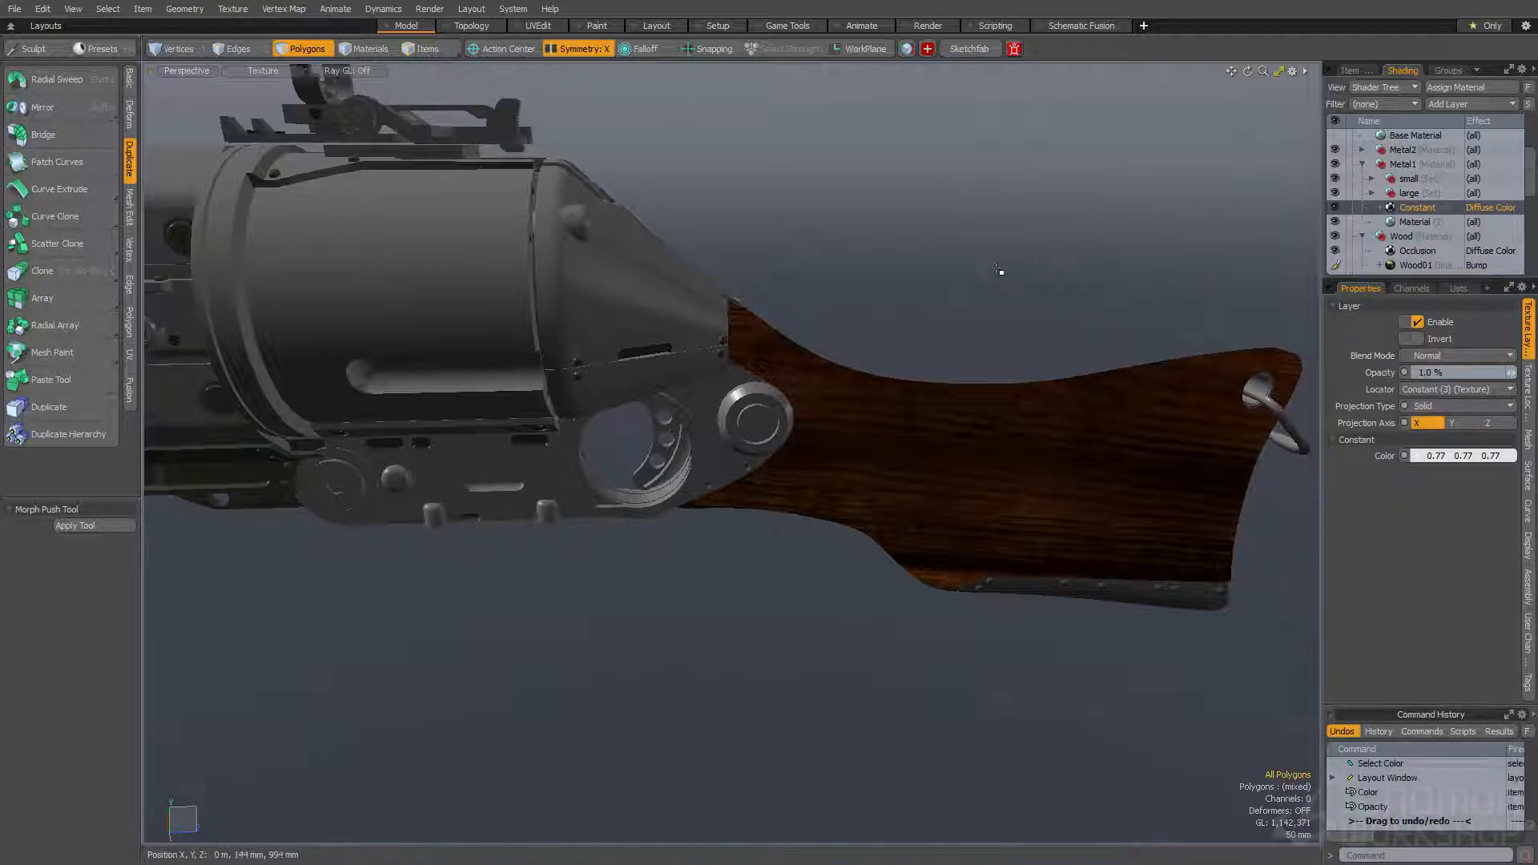
# - View the RandomDirt01 image, add it to the Metal1 group as a layer and move it to the top of the group
pyautogui.hotkey('alt', 'Tab')
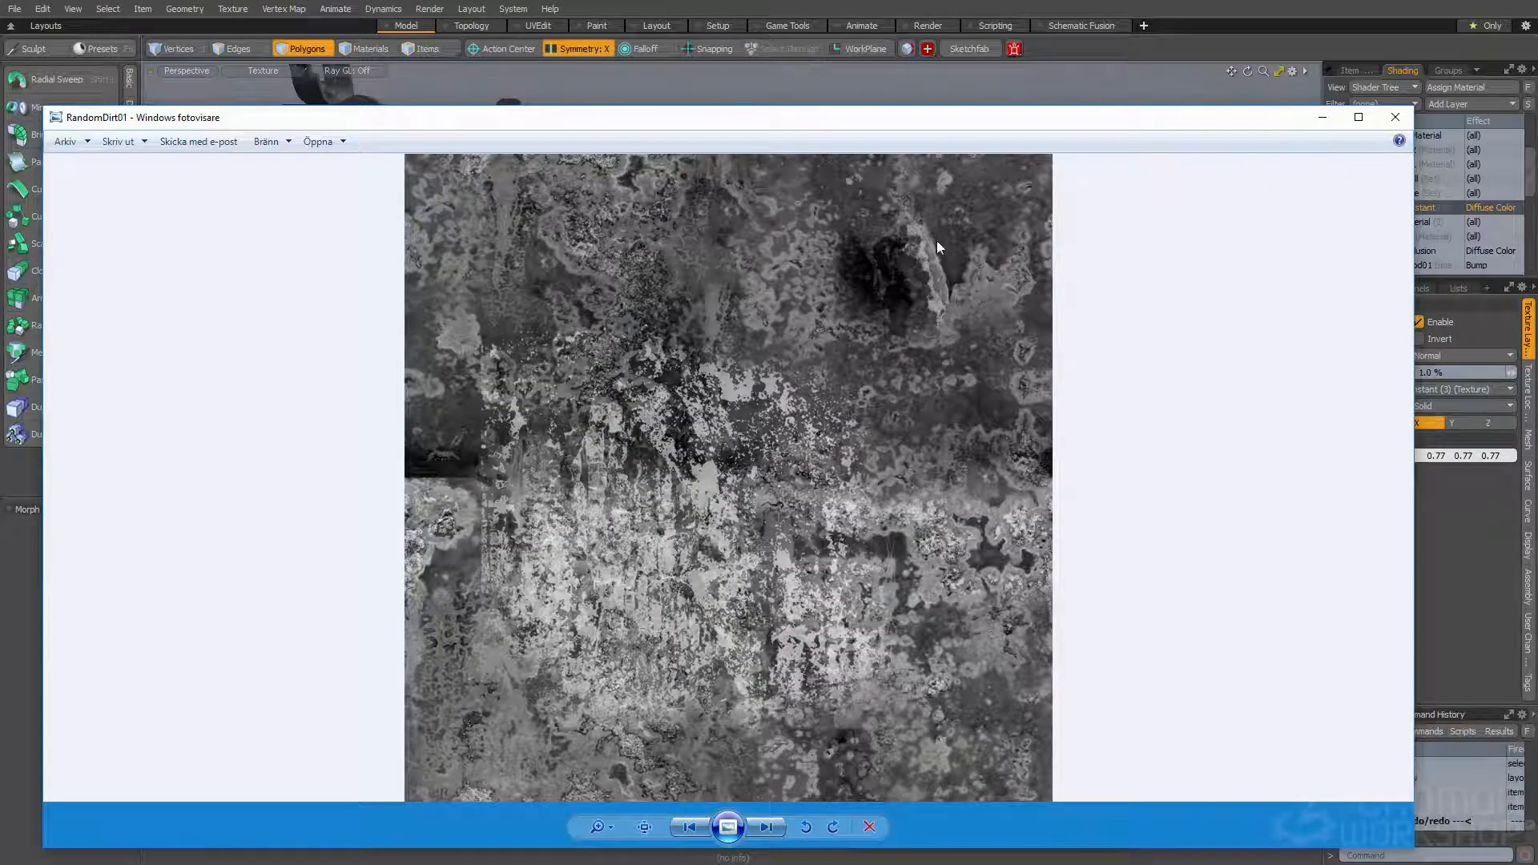
pyautogui.click(1395, 117)
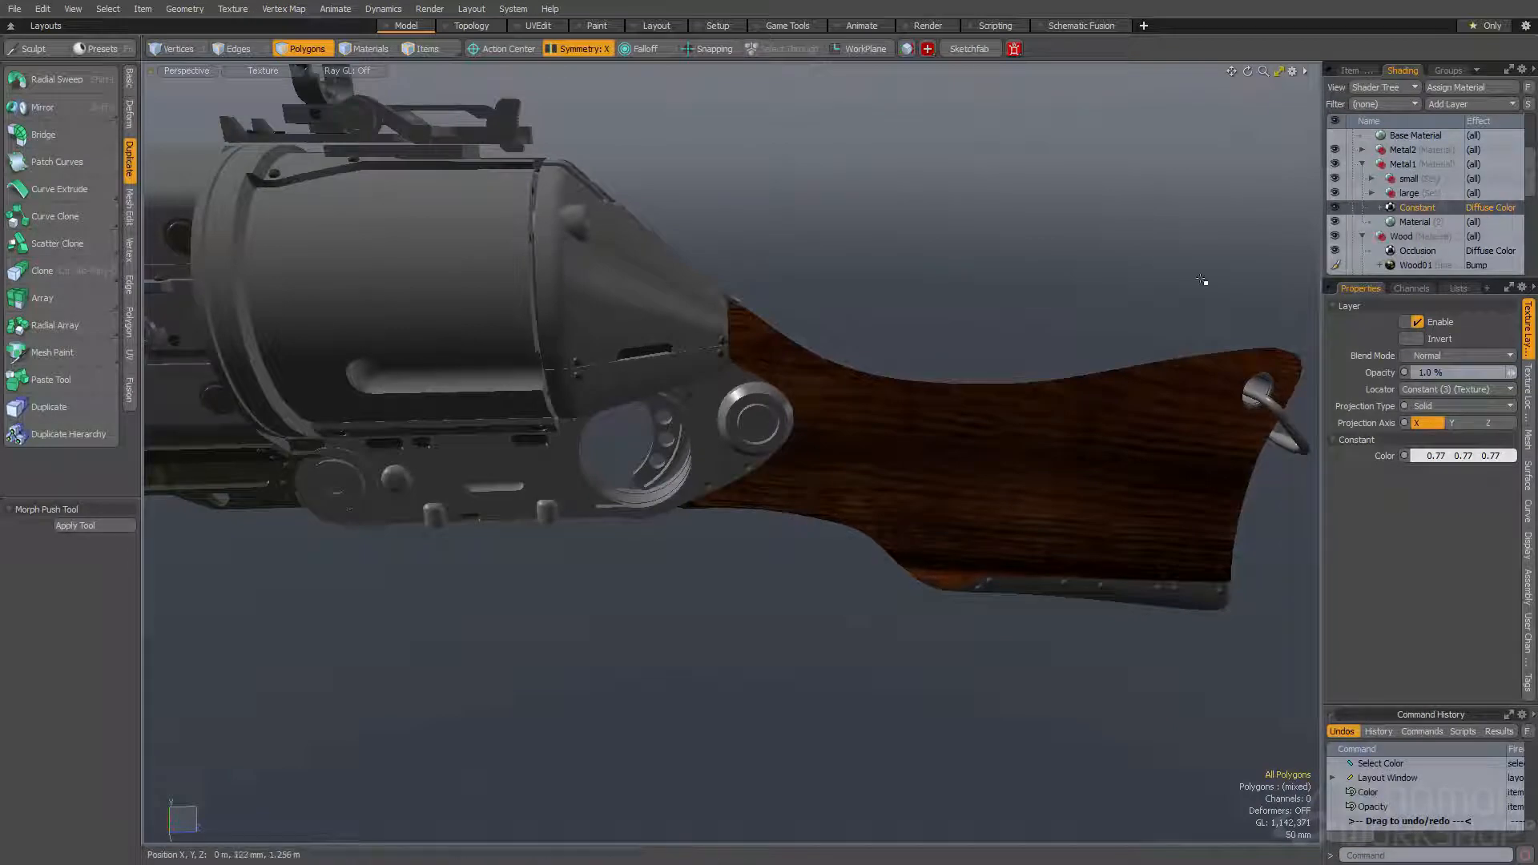
pyautogui.moveTo(1536, 184); pyautogui.dragTo(1429, 198)
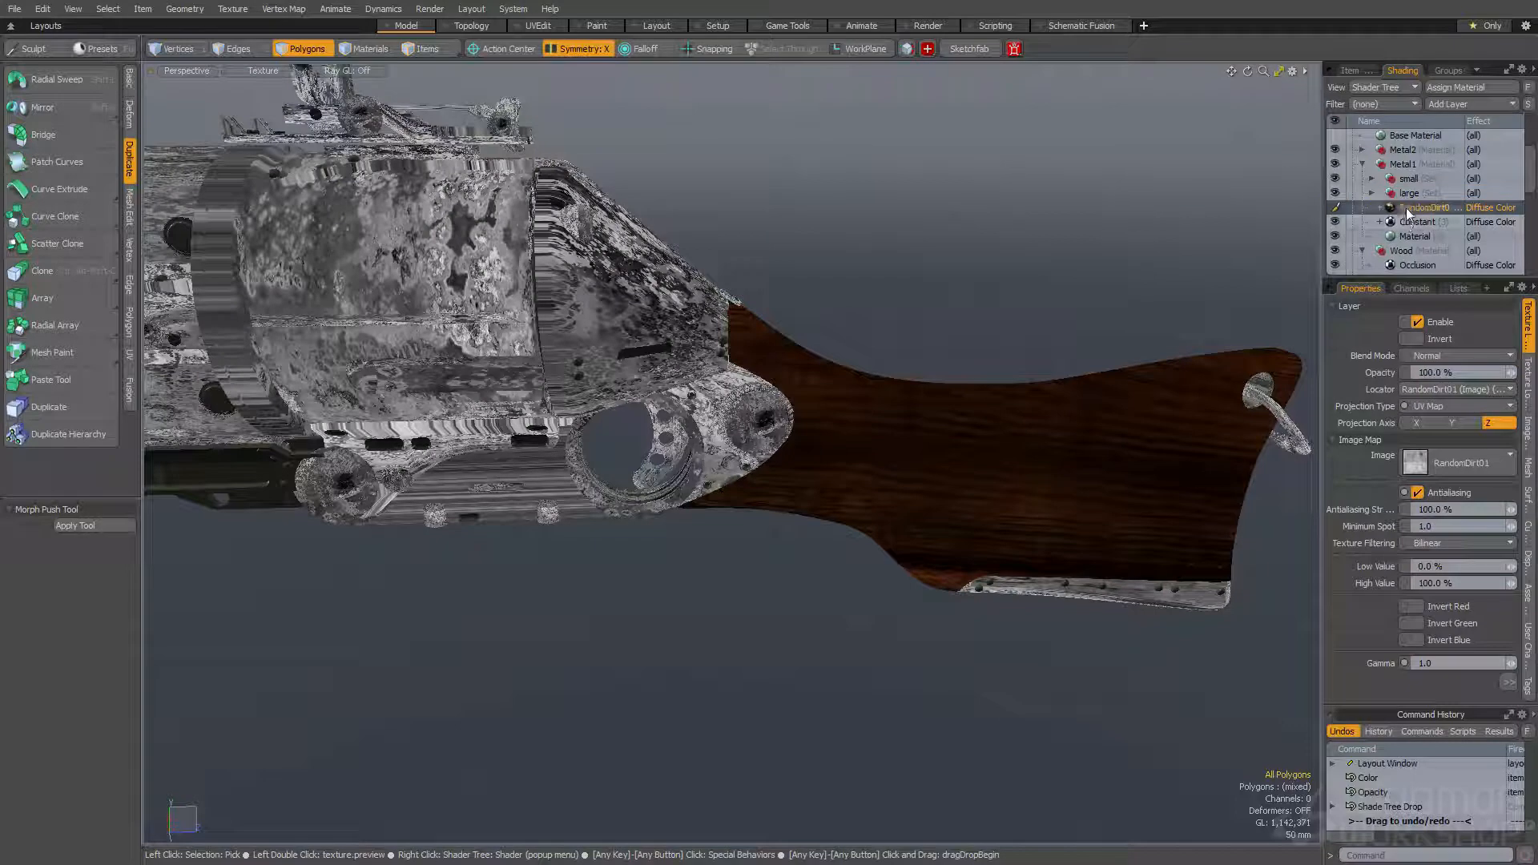
pyautogui.moveTo(1410, 205); pyautogui.dragTo(1415, 178)
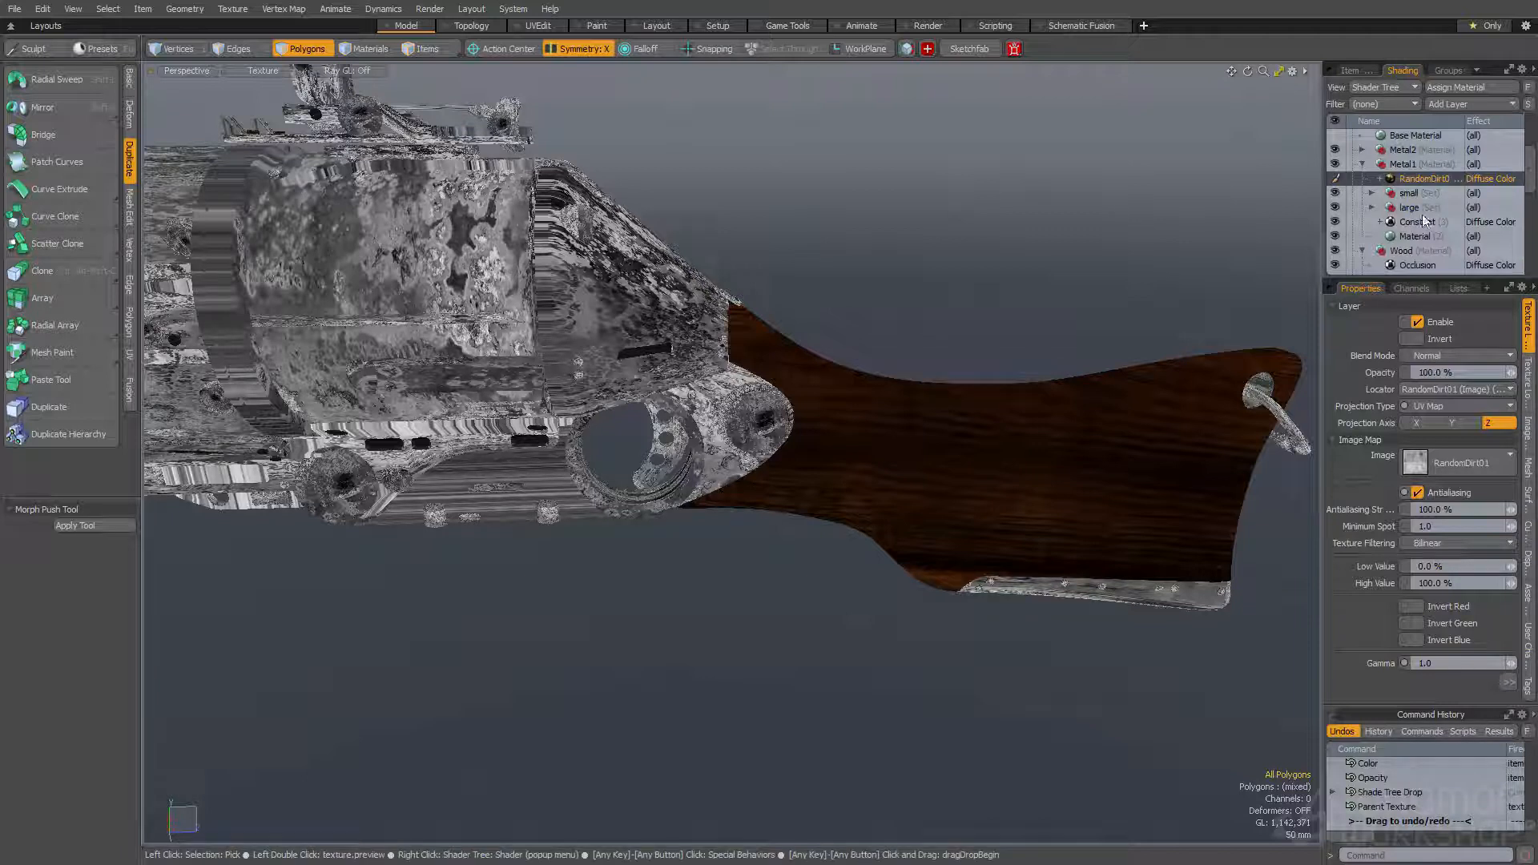
# - Set the RandomDirt01 texture's projection type to Cubic and its X, Y and Z size to 400 mm
pyautogui.click(1529, 382)
pyautogui.click(1442, 541)
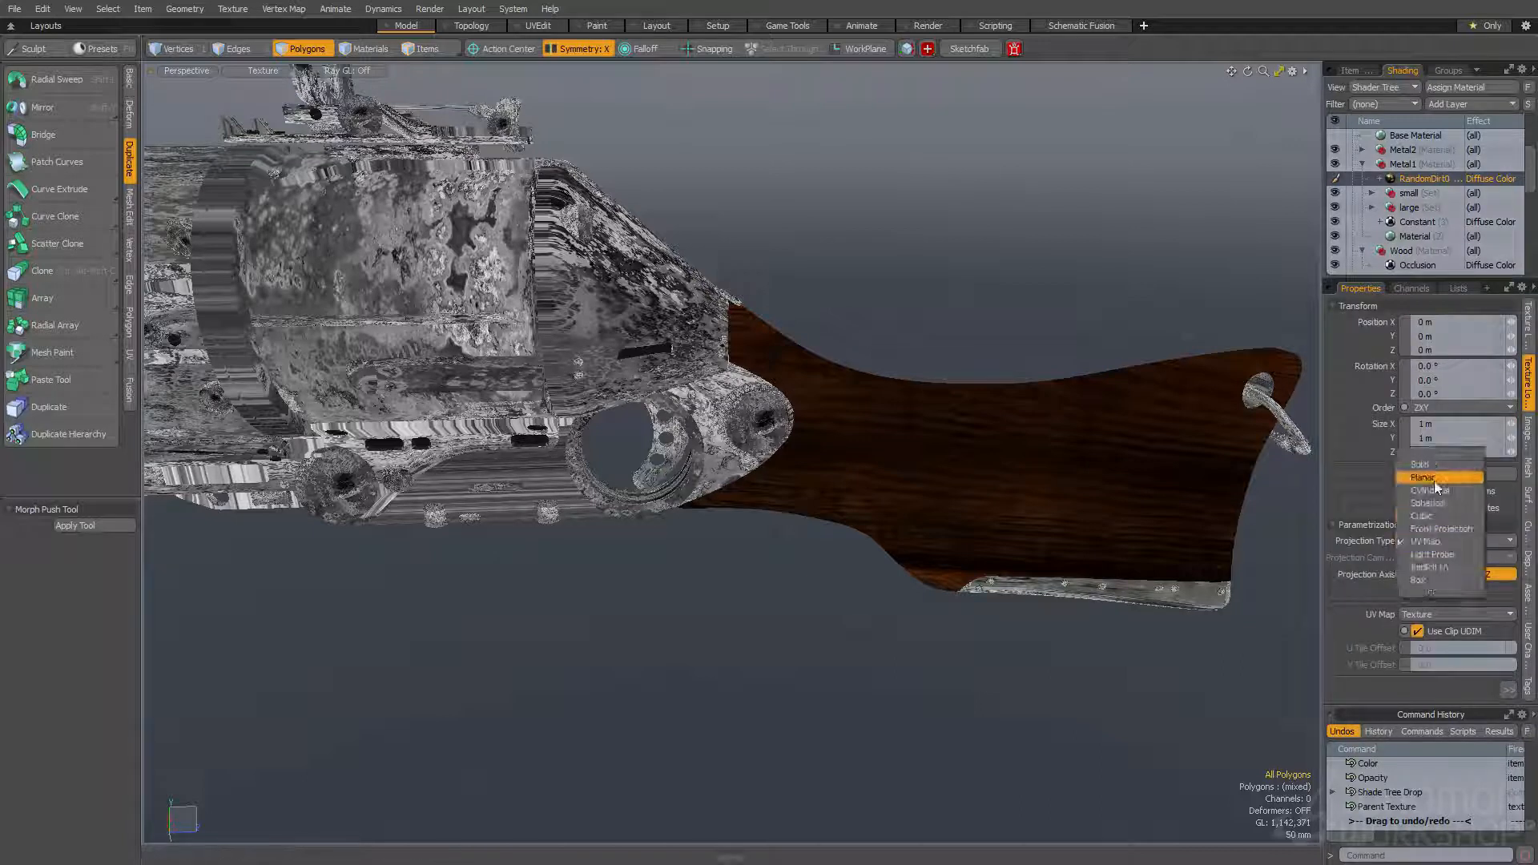
pyautogui.click(1432, 517)
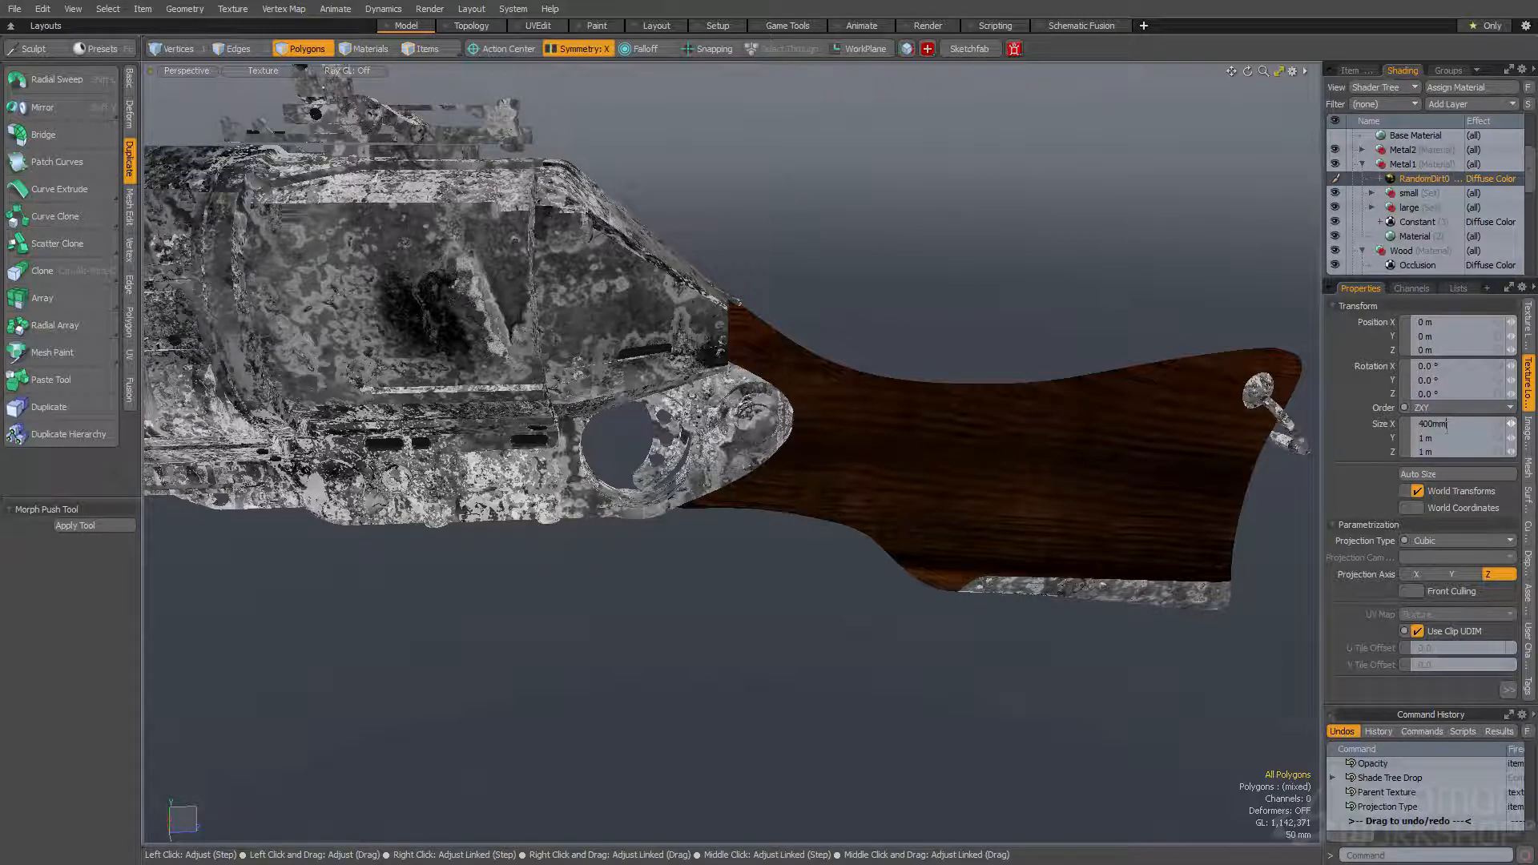
pyautogui.write('400mm')
pyautogui.press('Return')
# - Try X rotations of 45° and 35° on the RandomDirt01 texture and settle on 32°
pyautogui.keyDown('alt'); pyautogui.moveTo(631, 273); pyautogui.dragTo(741, 304); pyautogui.keyUp('alt')
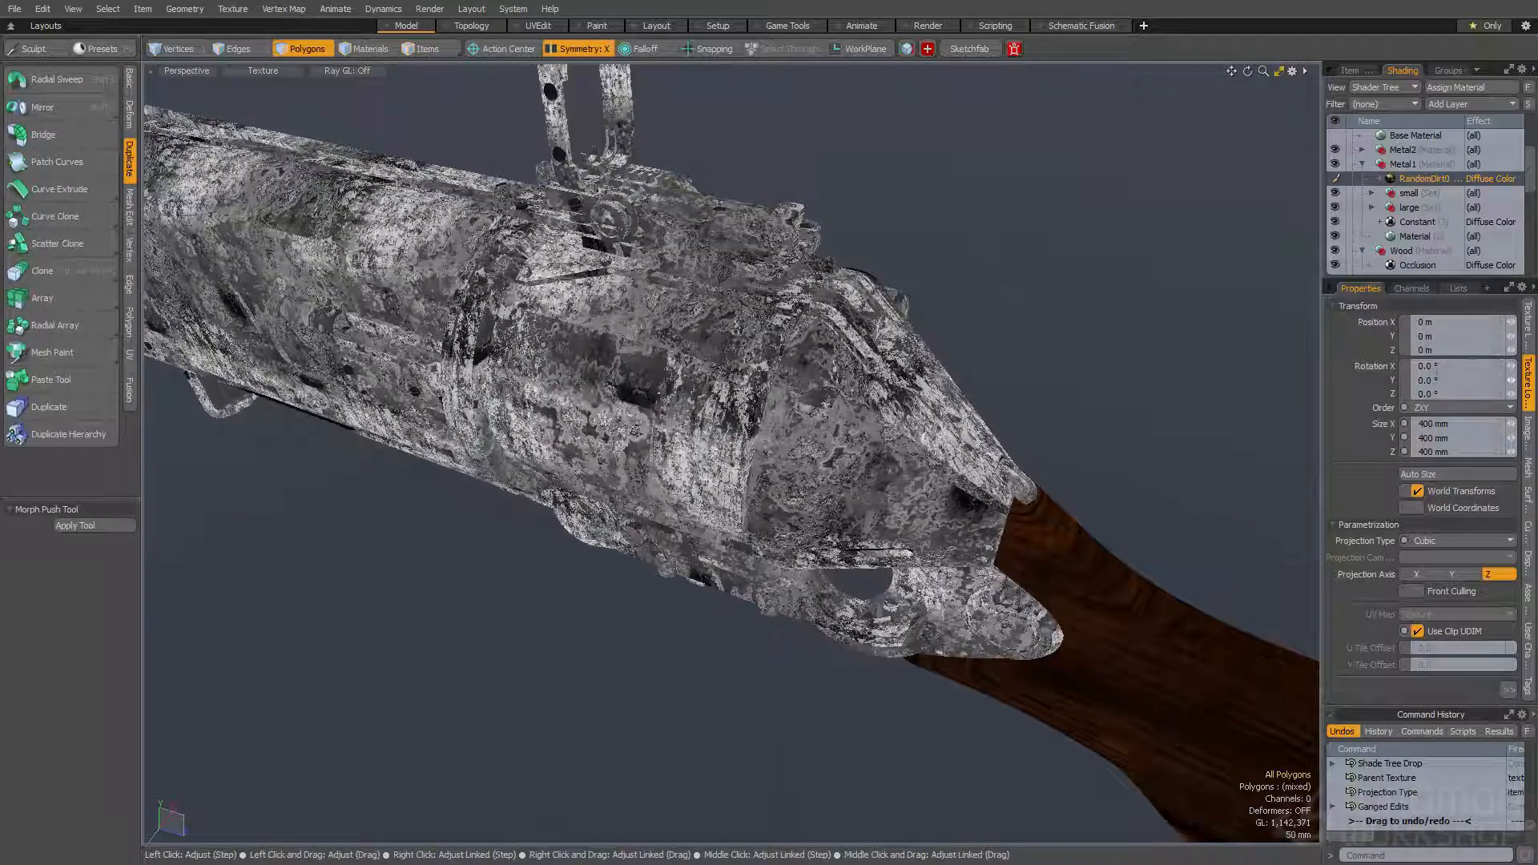
pyautogui.click(1430, 366)
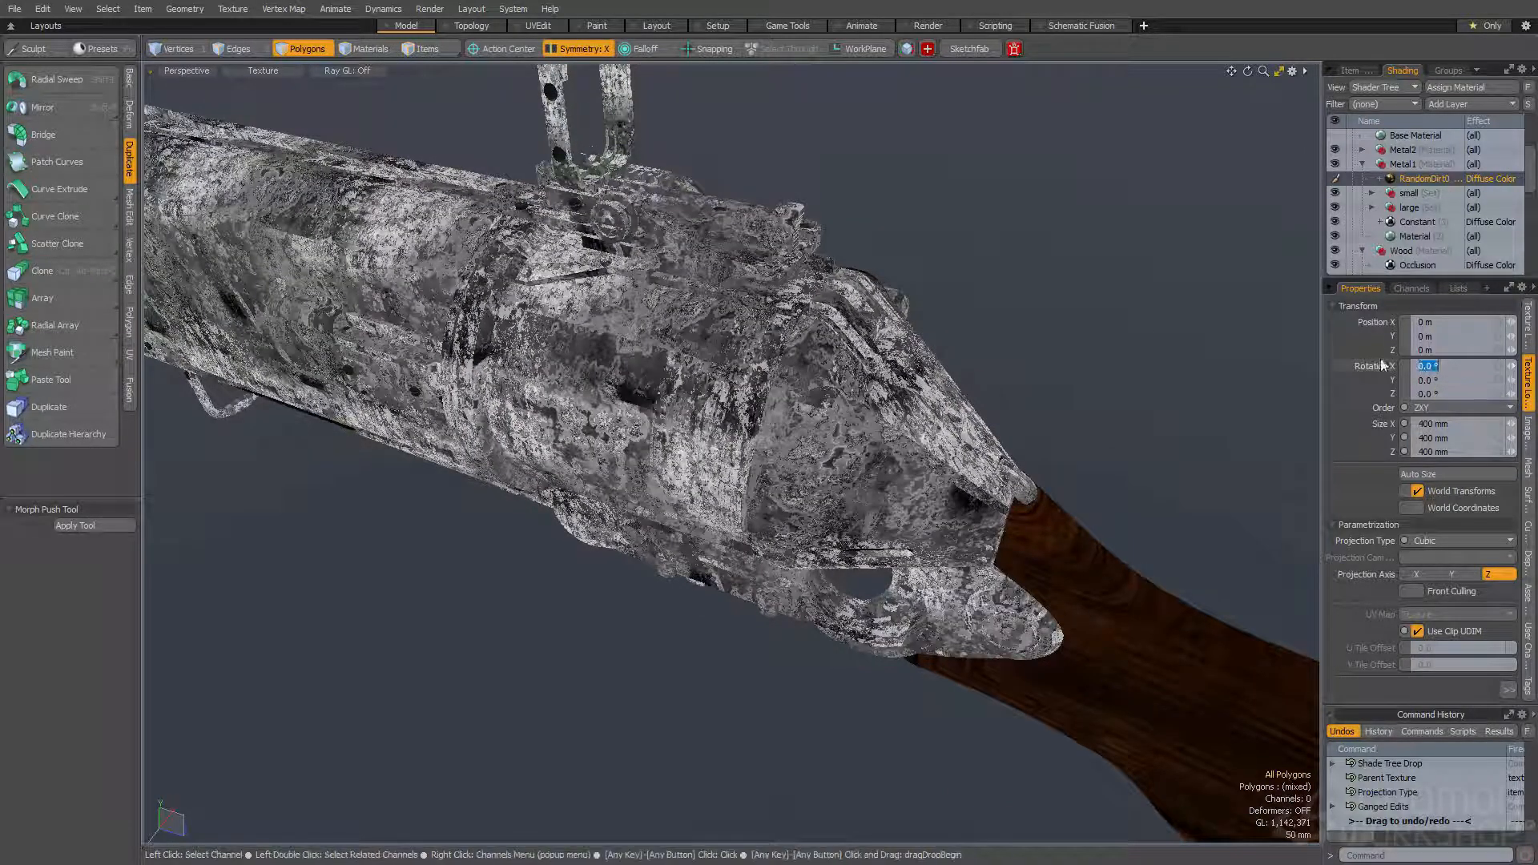
pyautogui.keyDown('alt'); pyautogui.moveTo(1153, 290); pyautogui.dragTo(971, 354); pyautogui.keyUp('alt')
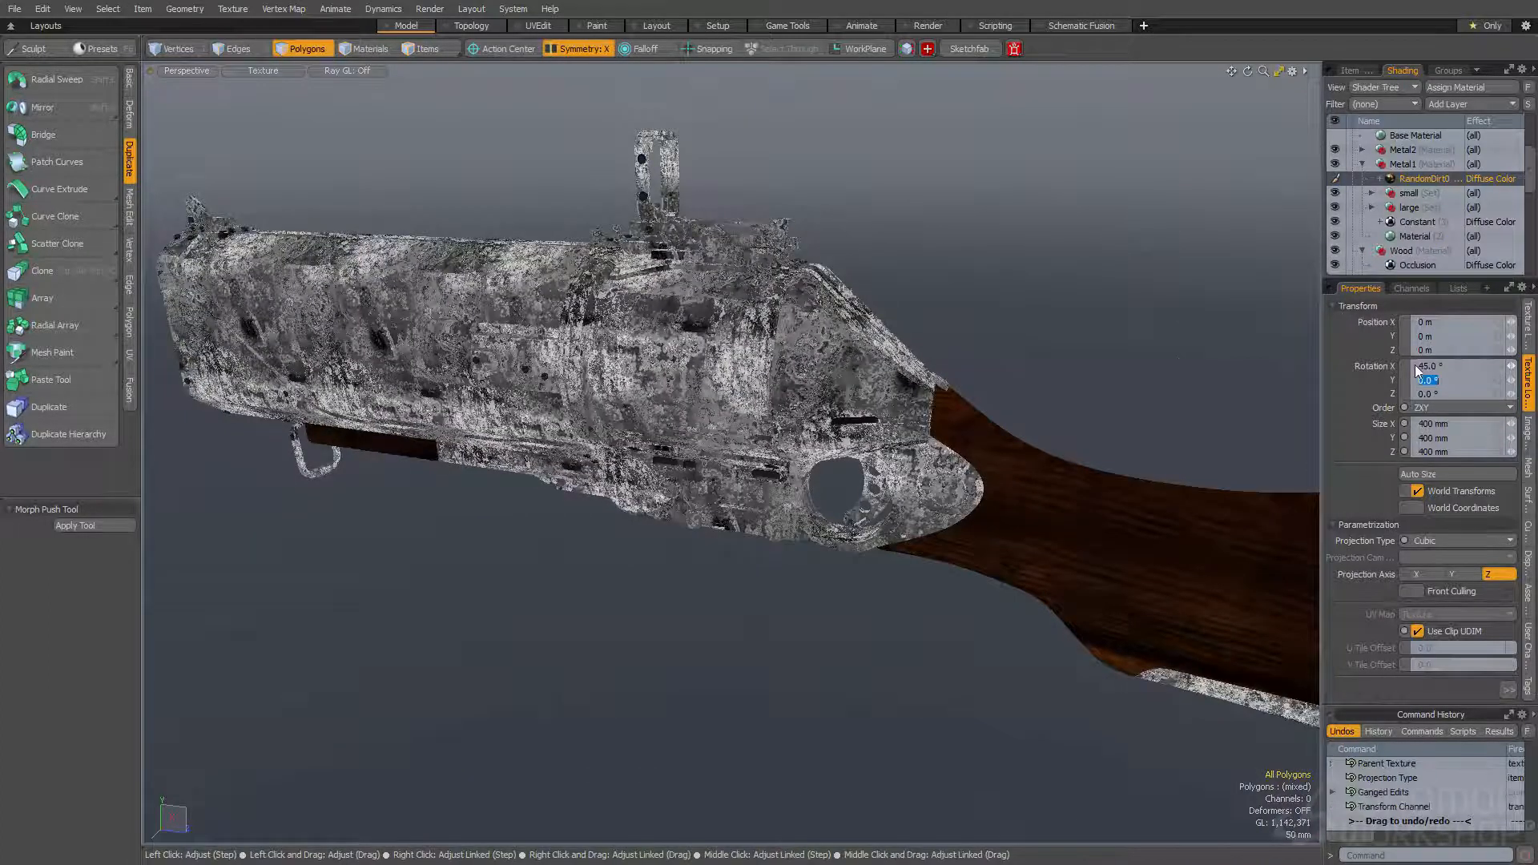
pyautogui.moveTo(881, 360)
pyautogui.keyDown('alt'); pyautogui.mouseDown()
pyautogui.moveTo(795, 369)
pyautogui.moveTo(900, 370)
pyautogui.mouseUp(); pyautogui.keyUp('alt')
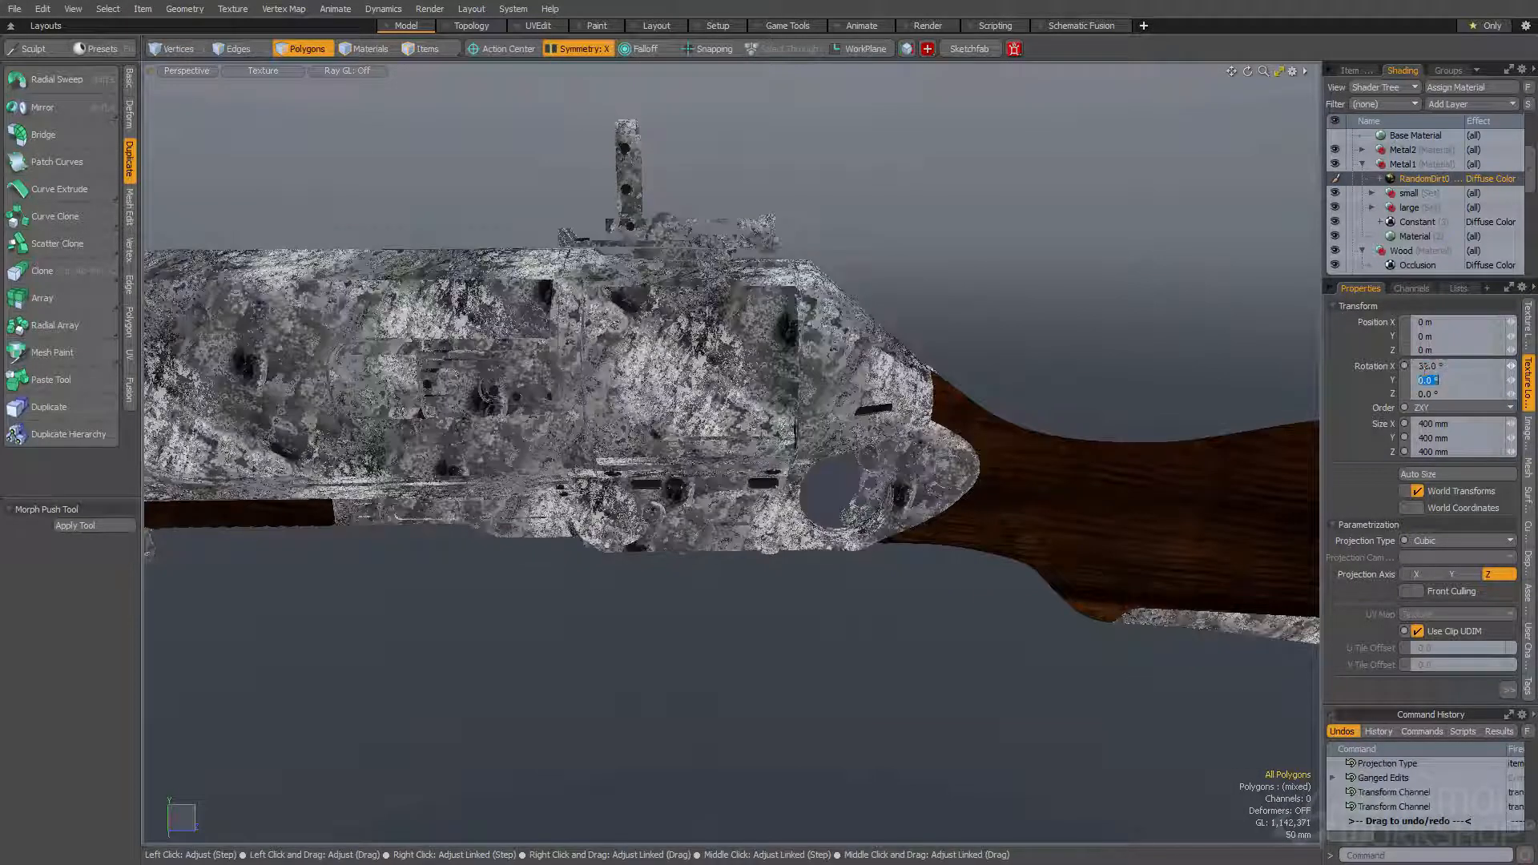
pyautogui.keyDown('ctrl'); pyautogui.keyDown('alt'); pyautogui.moveTo(1122, 277); pyautogui.dragTo(984, 336); pyautogui.keyUp('alt'); pyautogui.keyUp('ctrl')
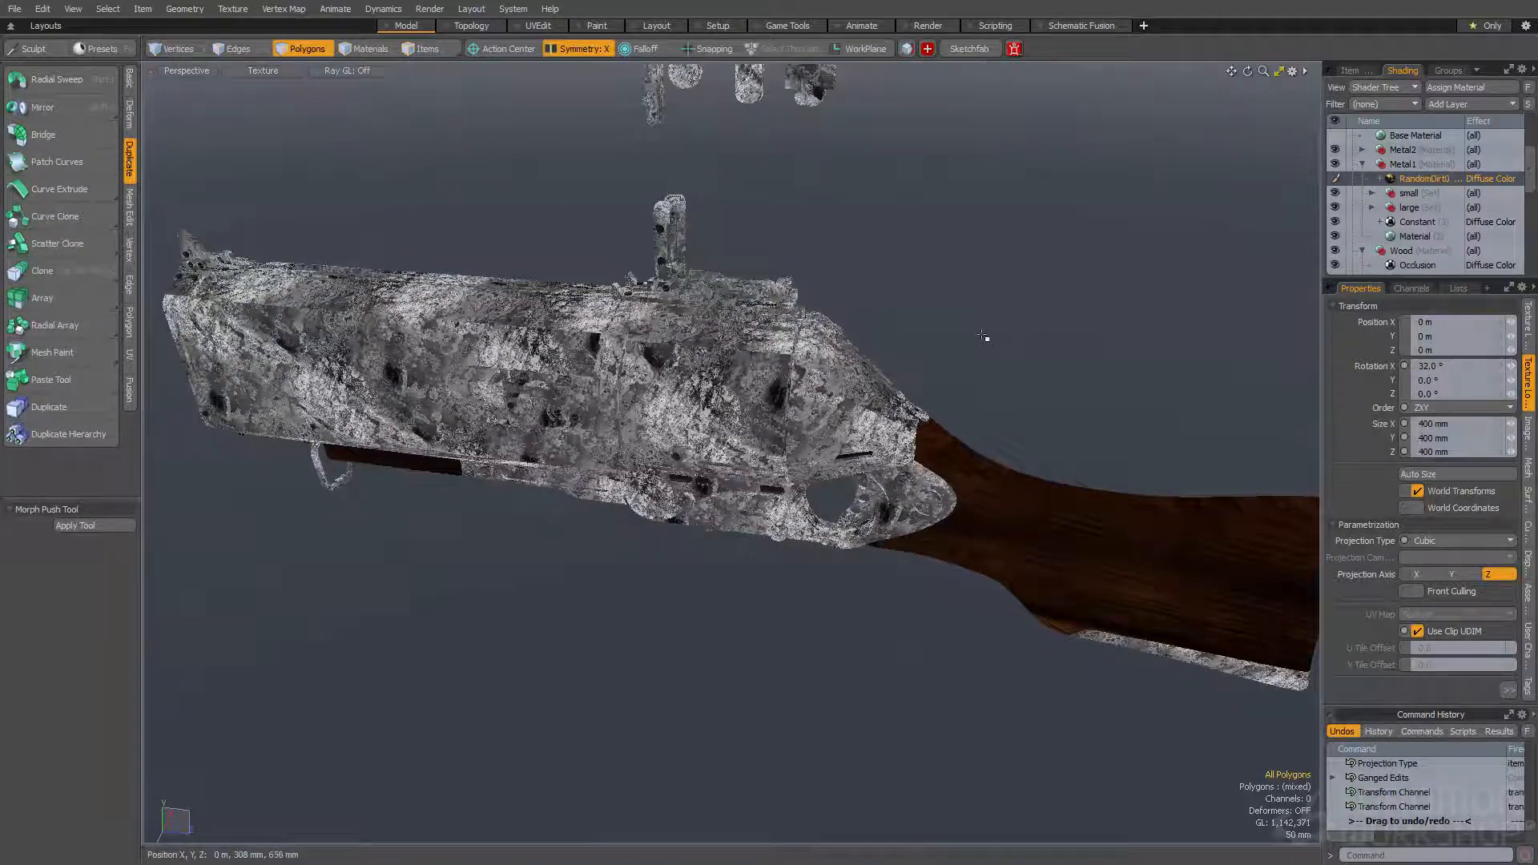
# - Change the RandomDirt01 layer's effect from Diffuse Color to Roughness
pyautogui.click(1488, 179)
pyautogui.moveTo(1473, 197)
pyautogui.click(1386, 210)
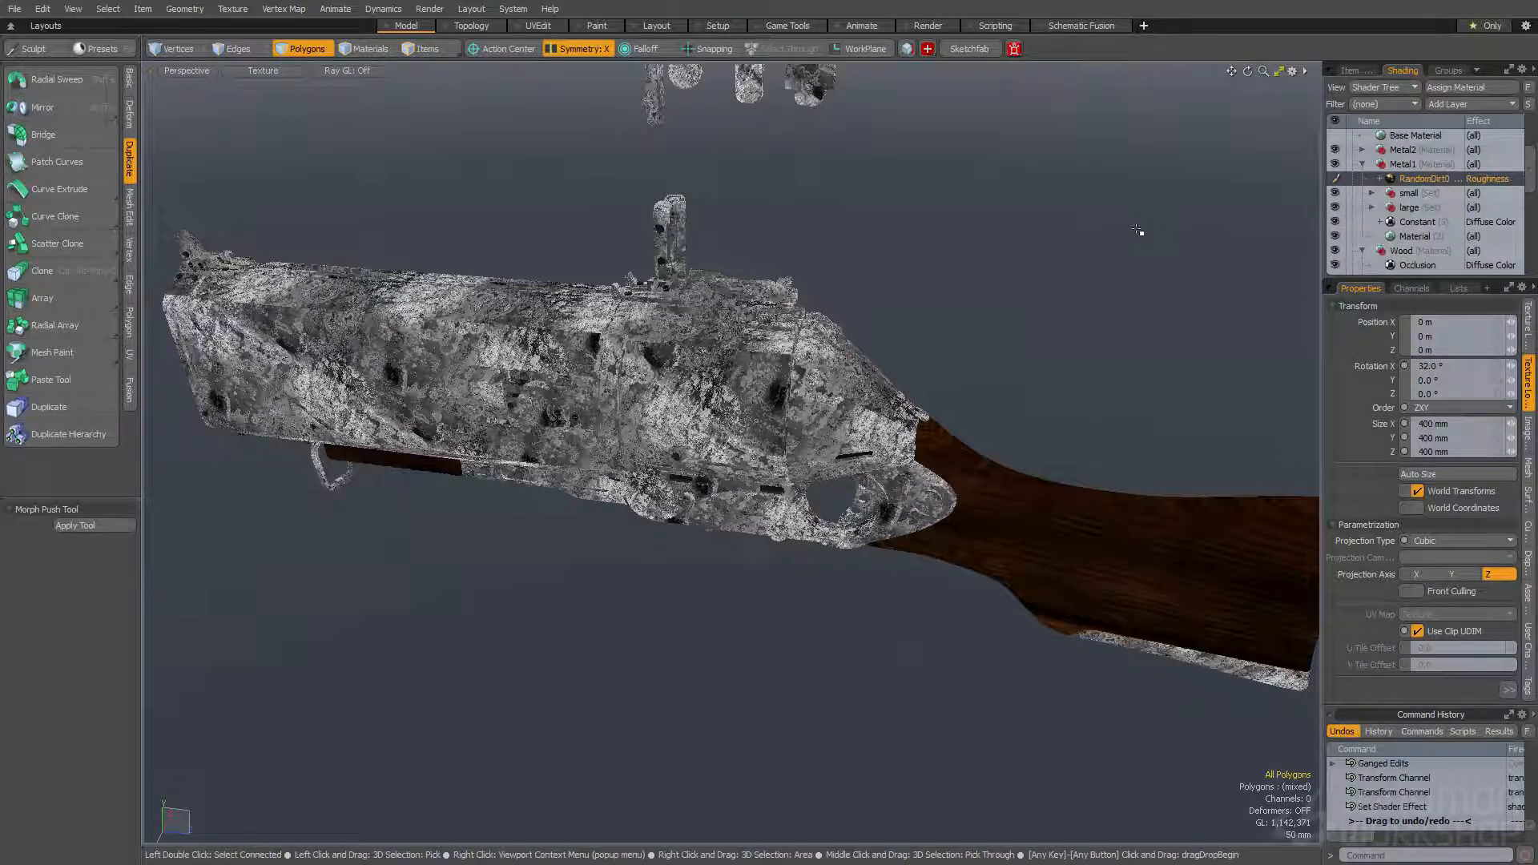
# - Inspect the dirt pattern on the gun body up close and set the RandomDirt01 layer's Low Value to 30%
pyautogui.click(1527, 325)
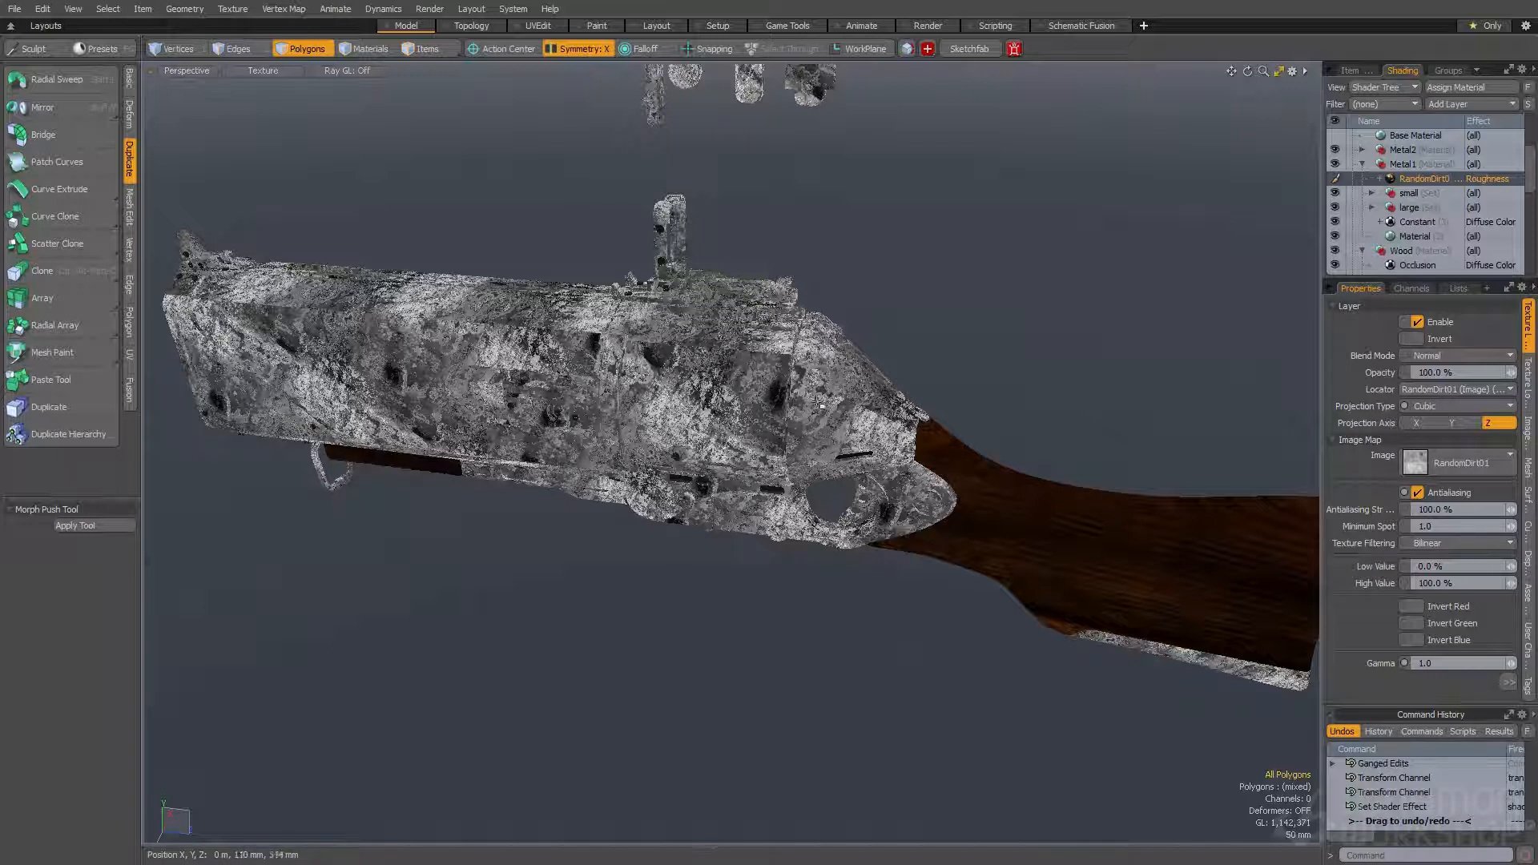
pyautogui.scroll(5, 786, 412)
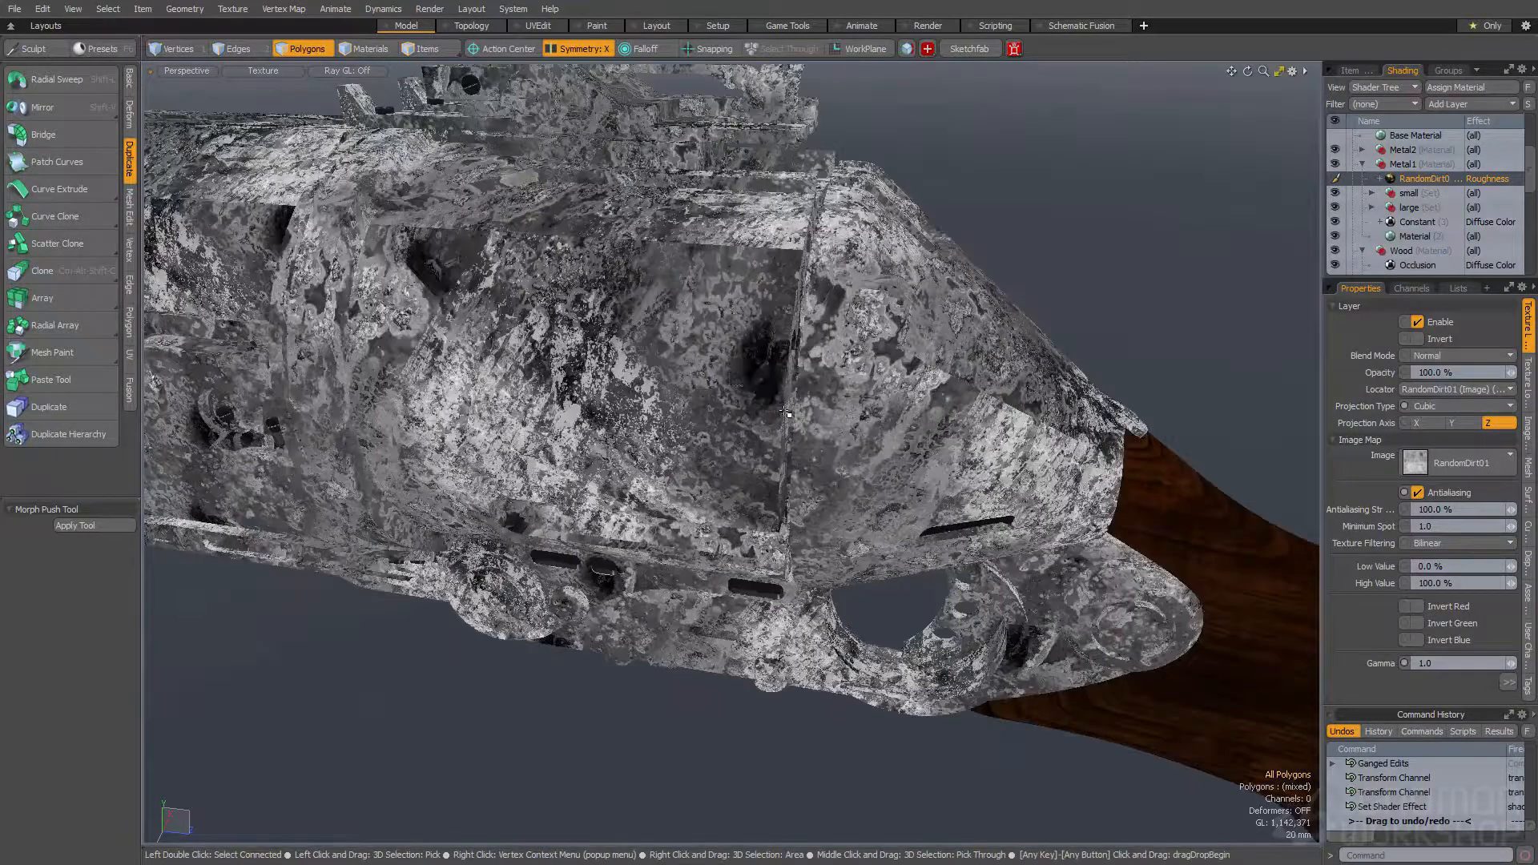
pyautogui.scroll(4, 771, 352)
pyautogui.scroll(-3, 771, 352)
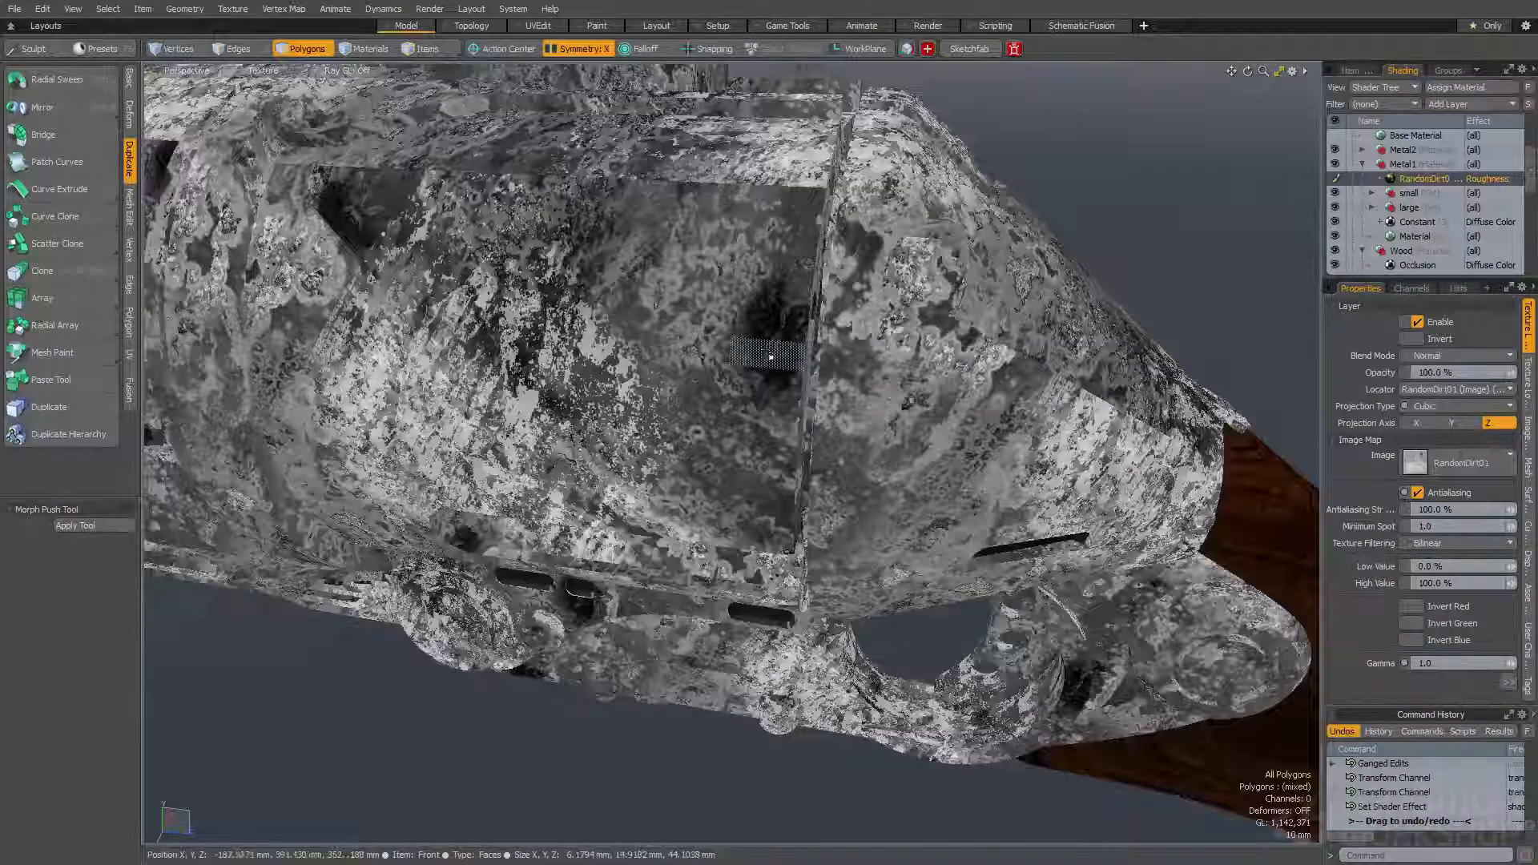
pyautogui.scroll(-6, 771, 353)
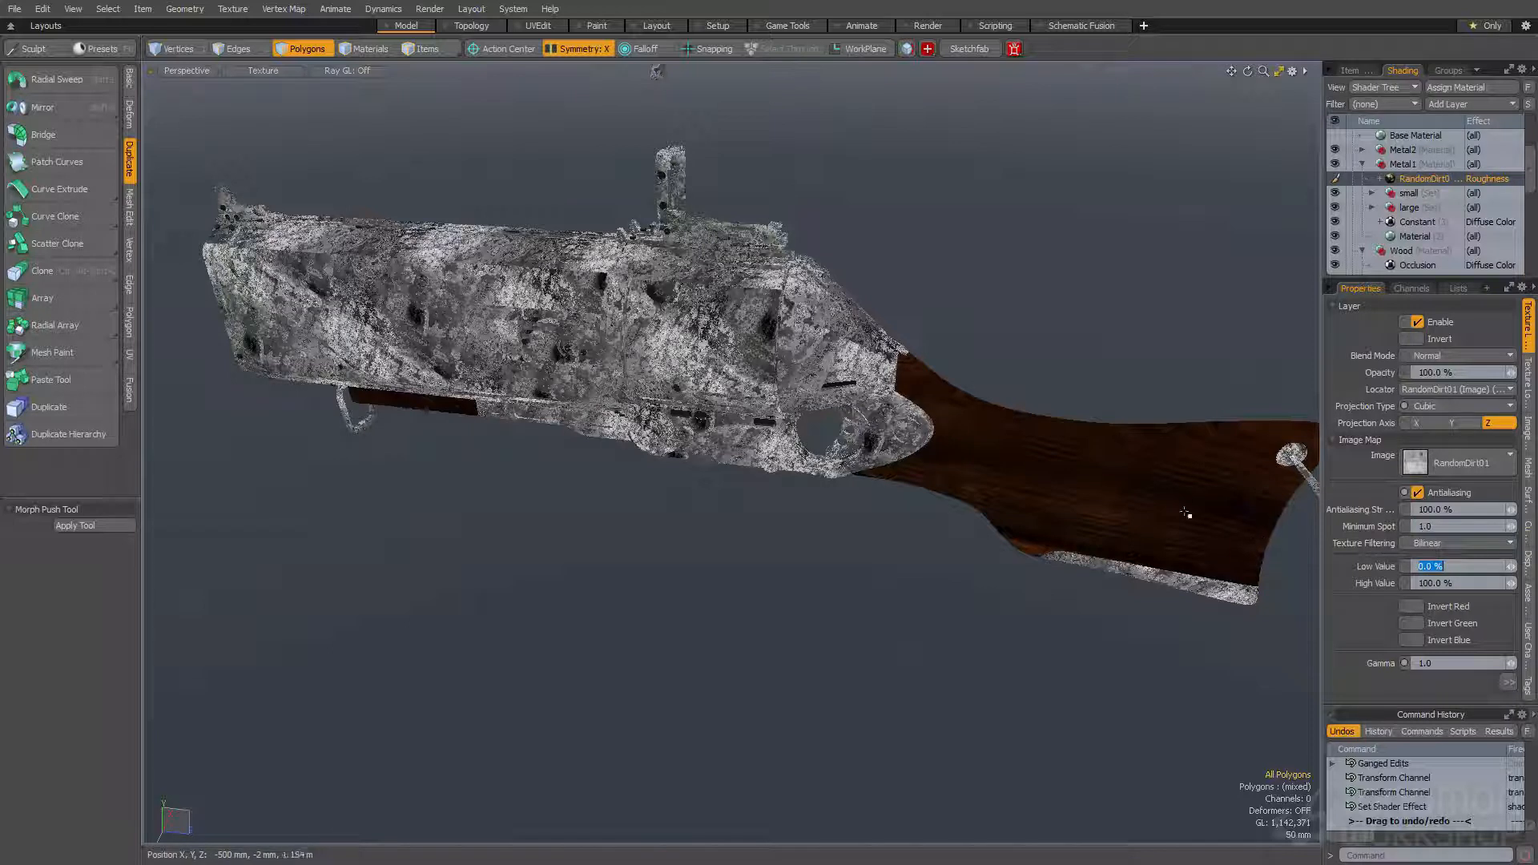
pyautogui.press('Return')
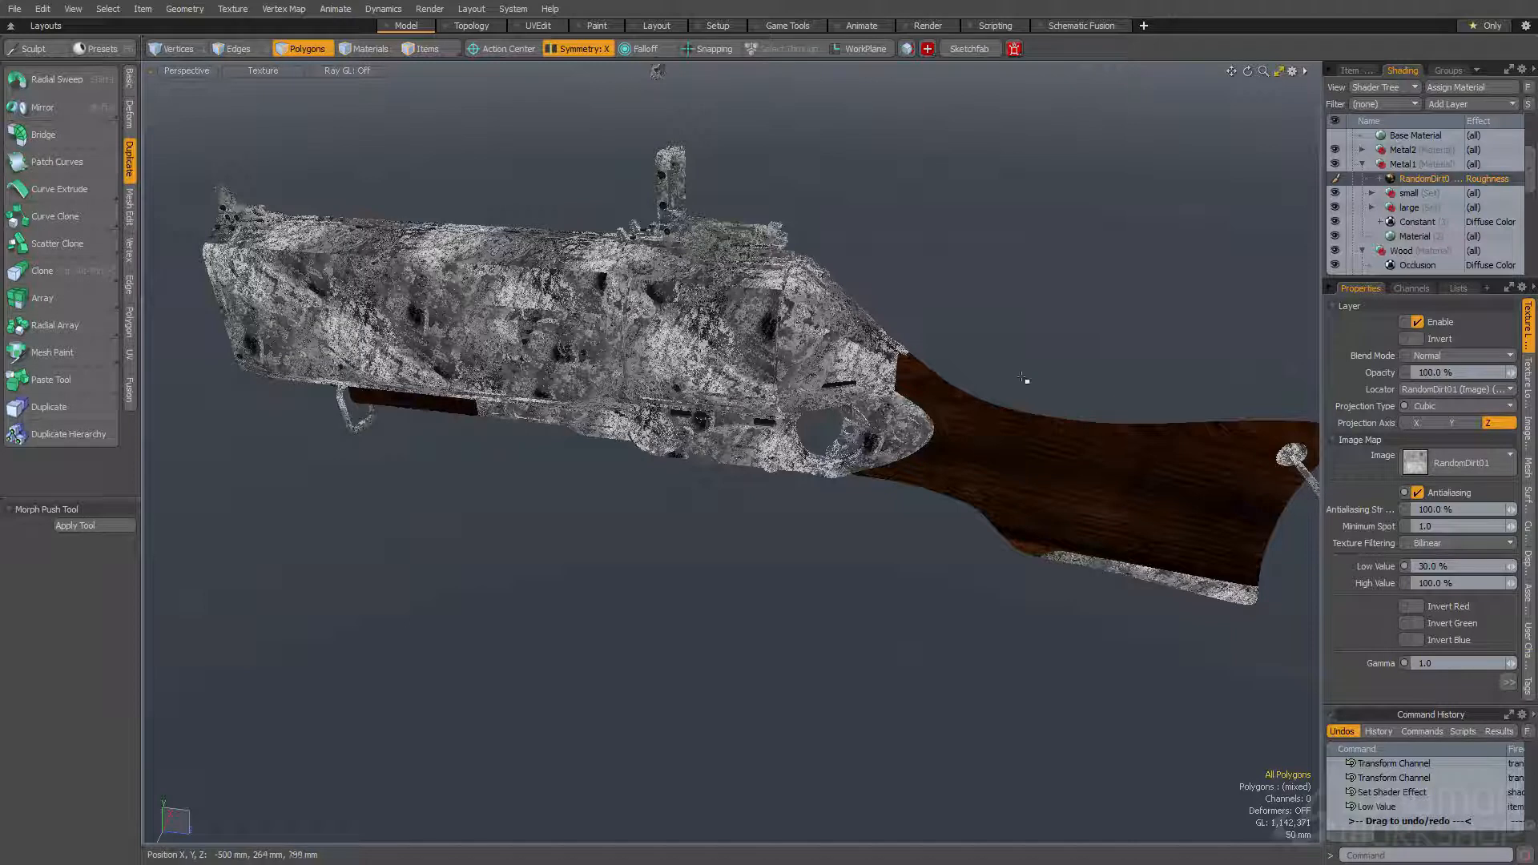
# - Examine the metal's roughness variation in the render preview from the side, rear and top of the gun
pyautogui.press('F9')
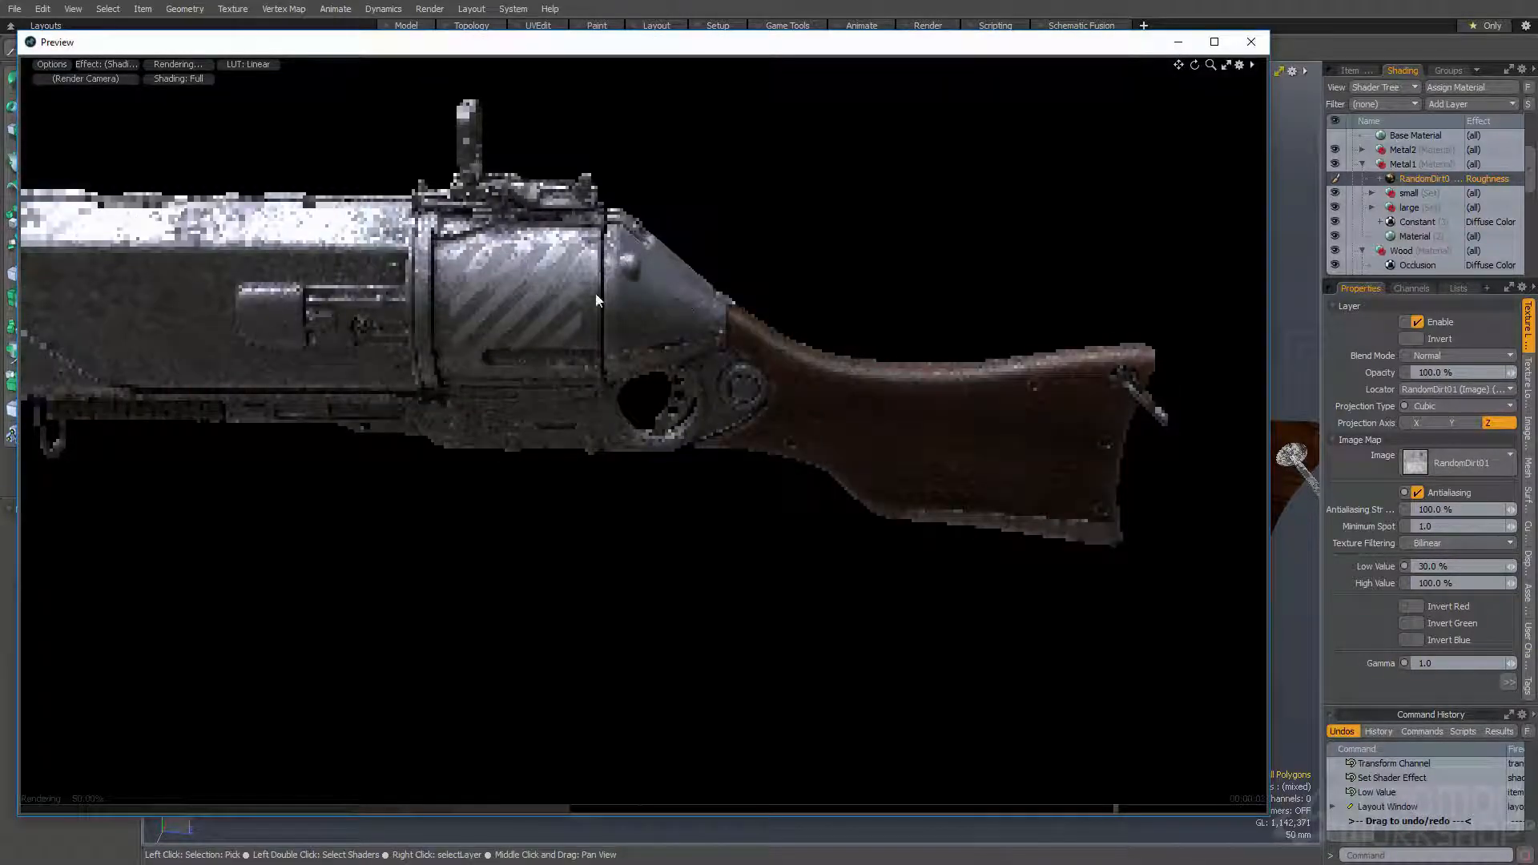
pyautogui.keyDown('alt'); pyautogui.moveTo(570, 283); pyautogui.dragTo(838, 296); pyautogui.keyUp('alt')
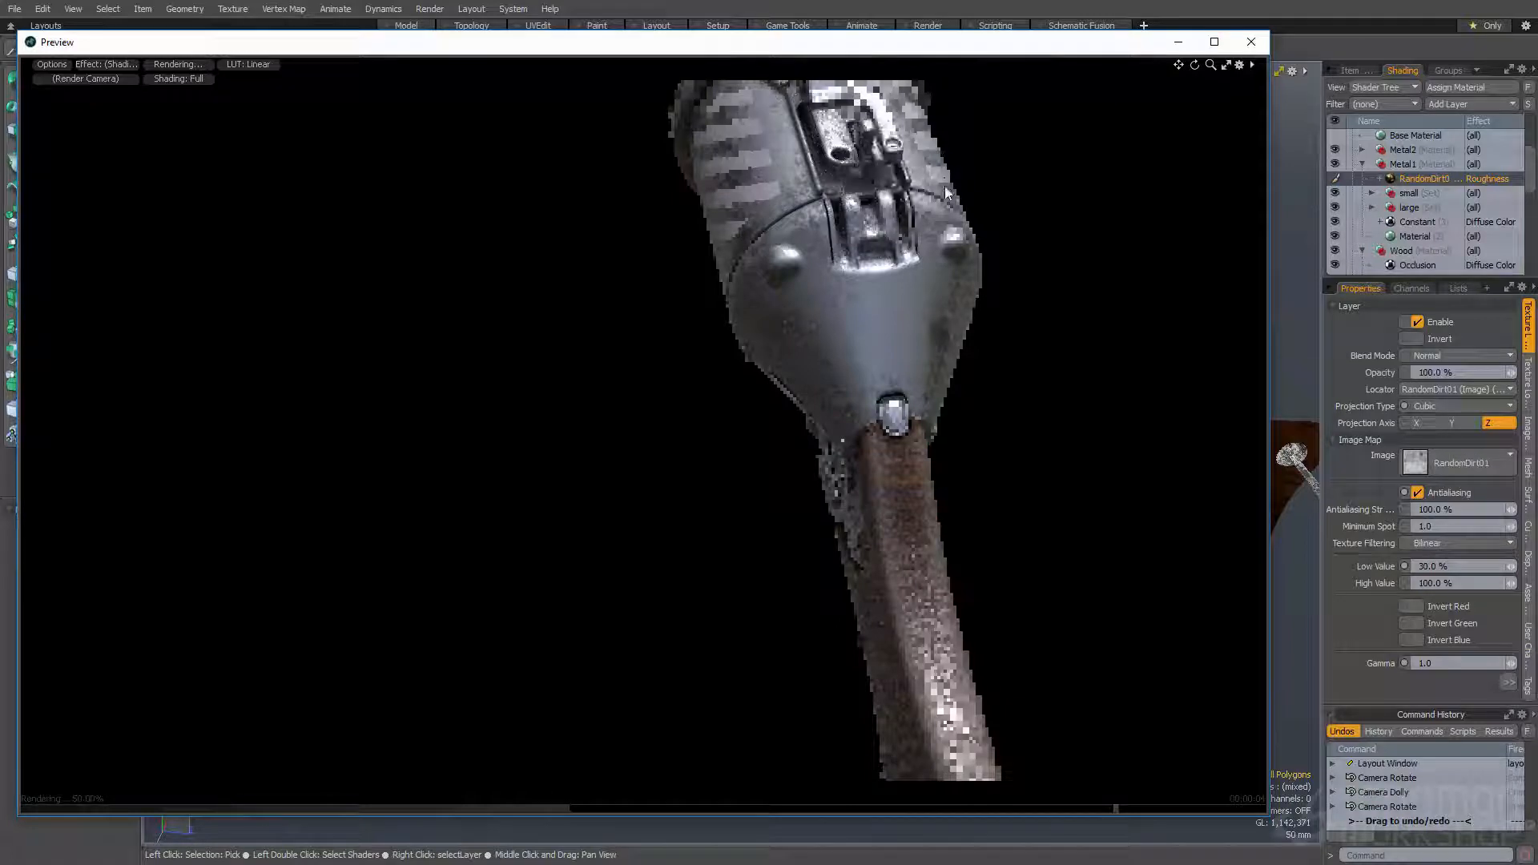
pyautogui.keyDown('alt'); pyautogui.moveTo(853, 243); pyautogui.dragTo(649, 320); pyautogui.keyUp('alt')
pyautogui.keyDown('alt'); pyautogui.keyDown('shift'); pyautogui.moveTo(649, 320); pyautogui.dragTo(738, 409); pyautogui.keyUp('shift'); pyautogui.keyUp('alt')
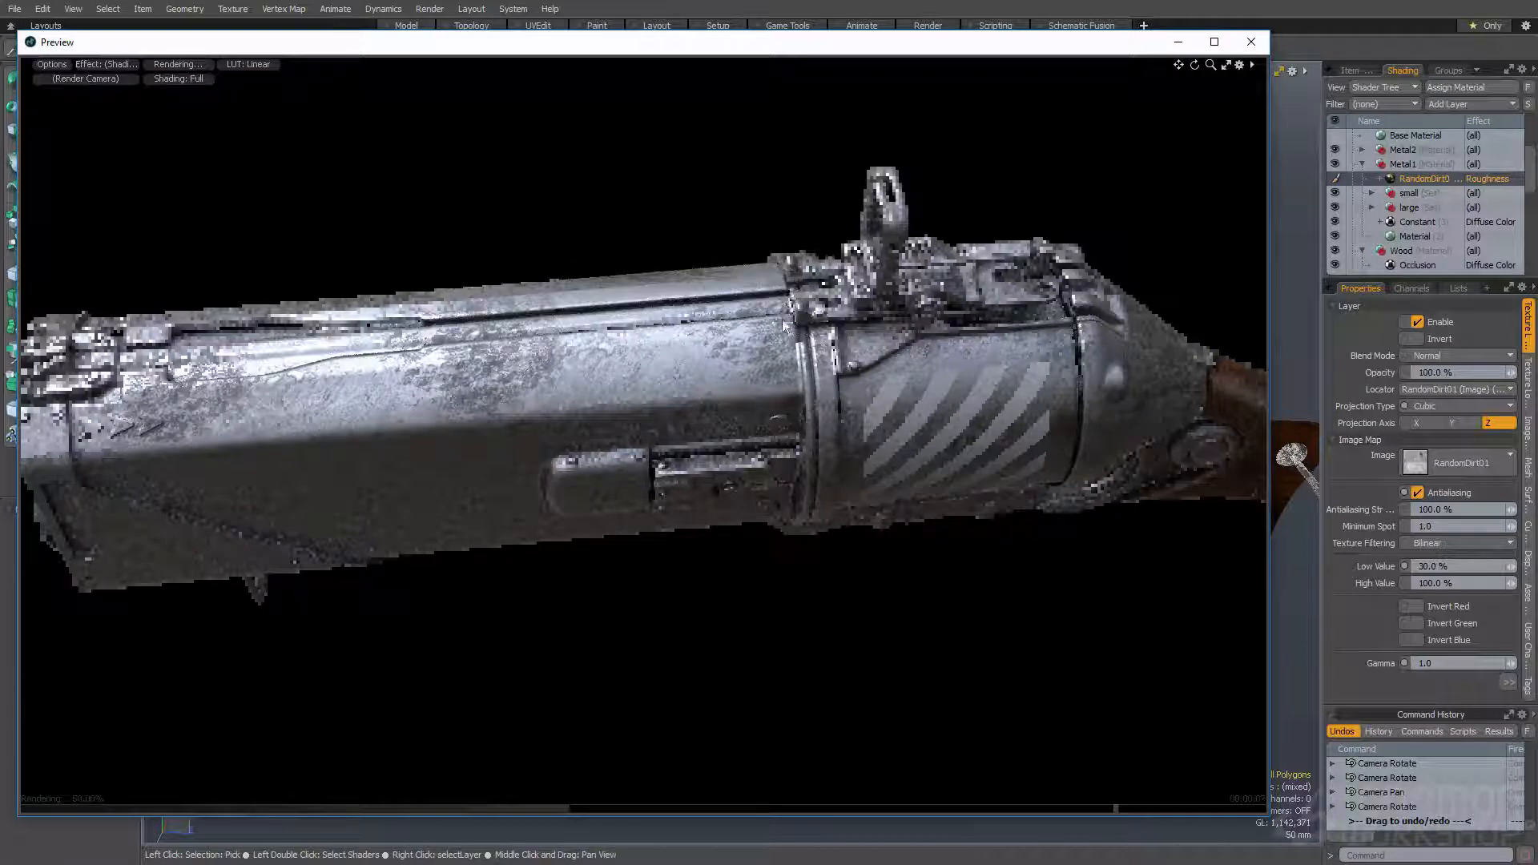
pyautogui.click(1251, 49)
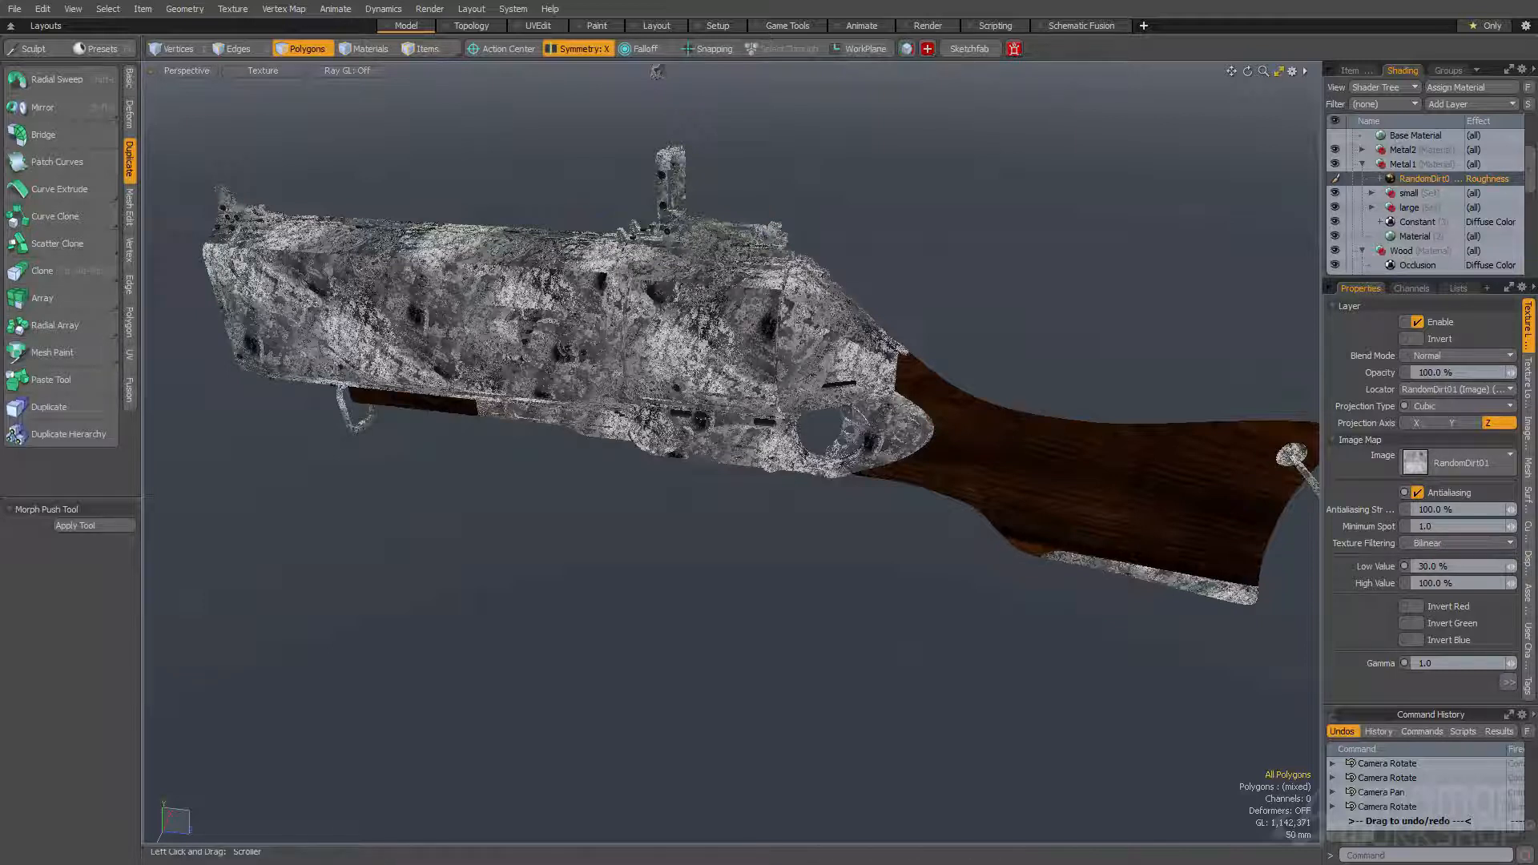
# - Add the plasticDirt image at the top of the Metal1 group and set its blend mode to Multiply
pyautogui.moveTo(1425, 114); pyautogui.dragTo(1419, 175)
pyautogui.click(1434, 358)
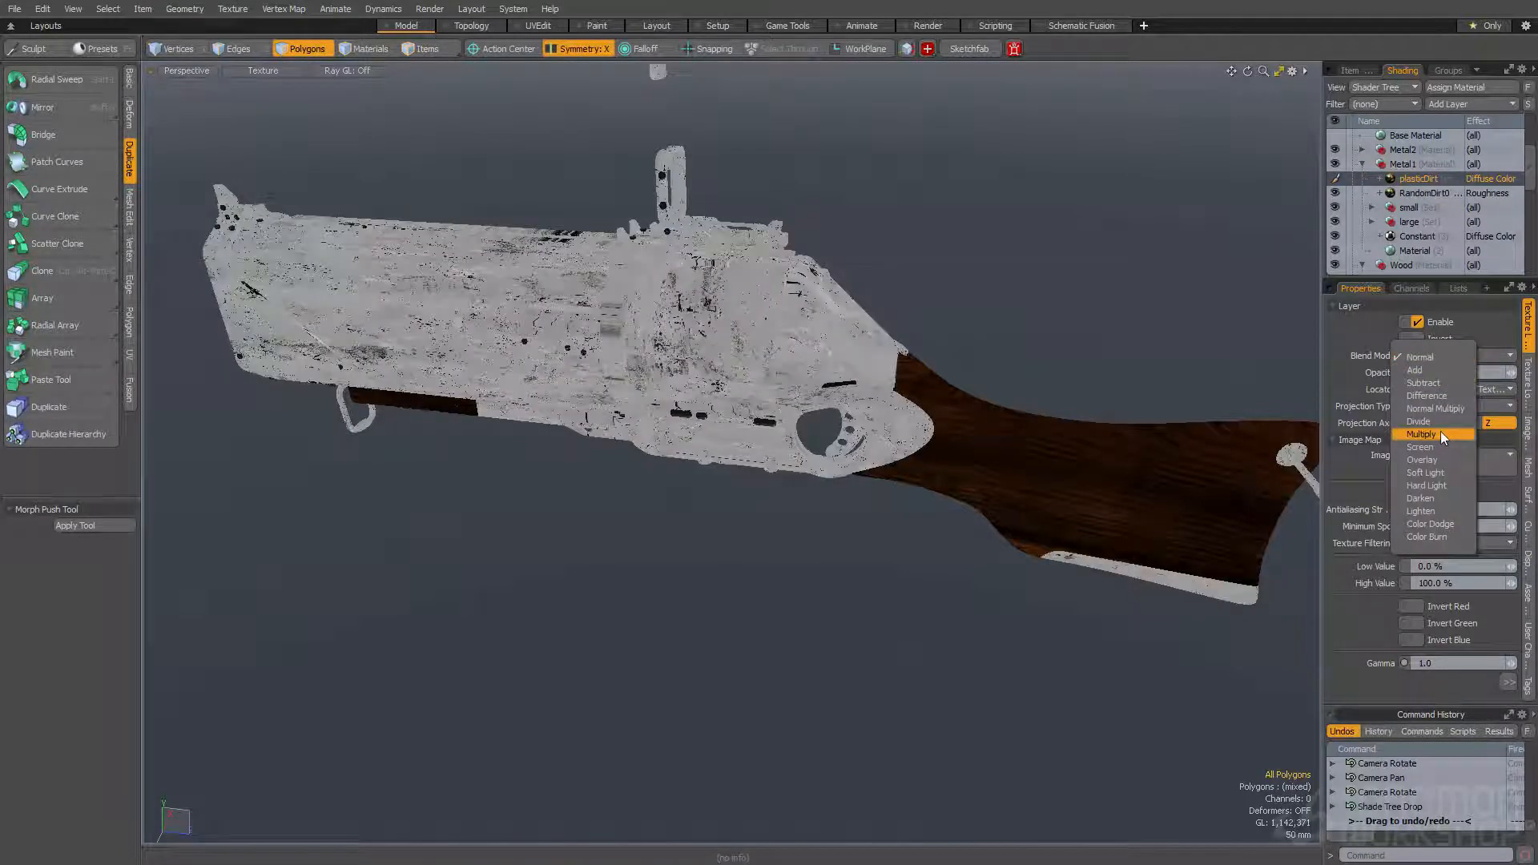
pyautogui.click(1440, 433)
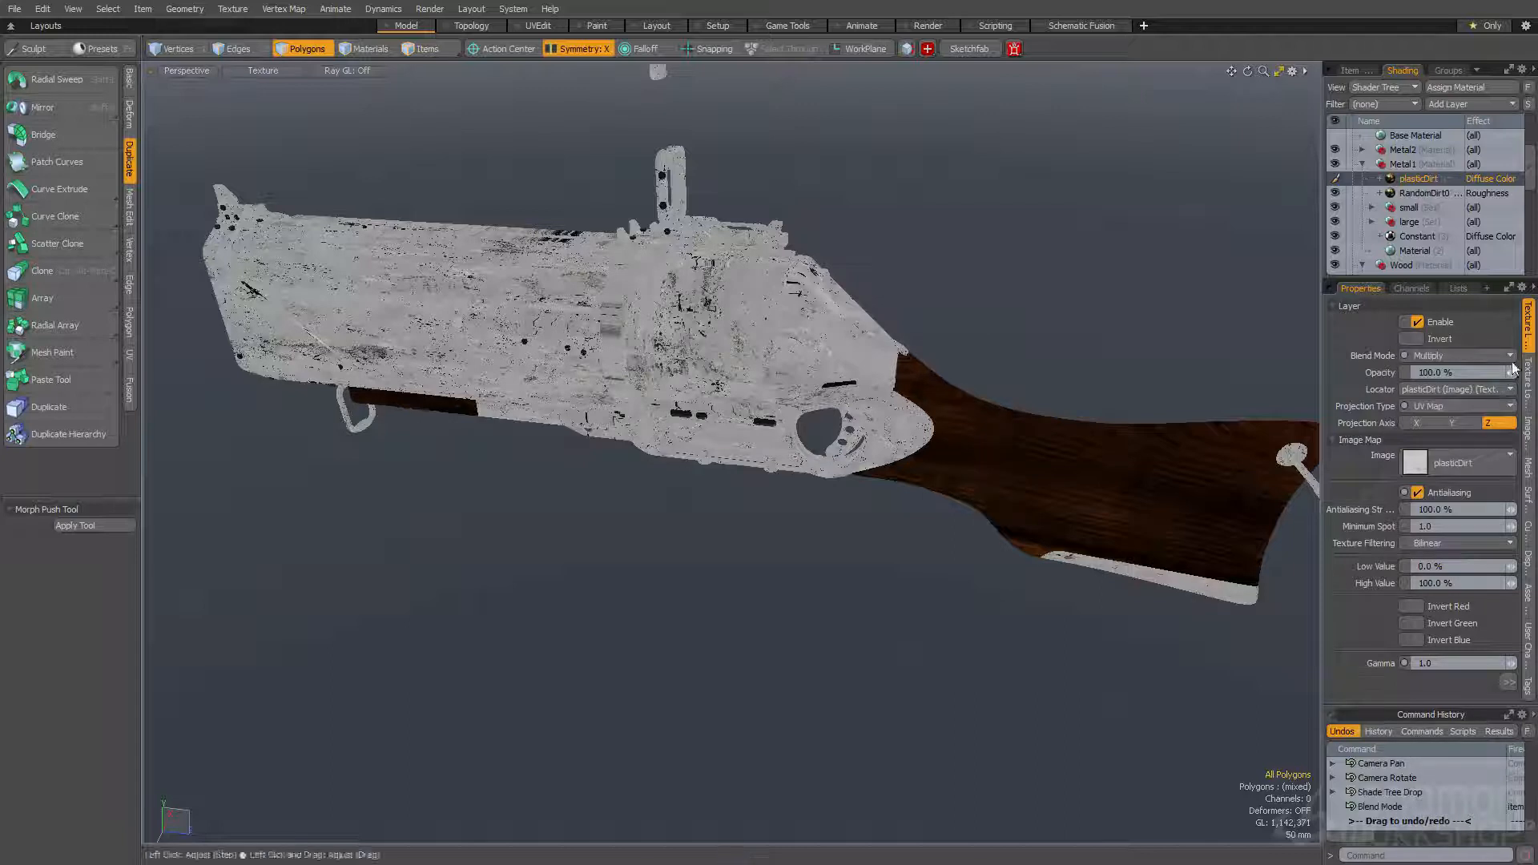
# - Switch the plasticDirt layer's texture projection to Cubic and set its size to 750 mm on all three axes
pyautogui.click(1530, 381)
pyautogui.click(1437, 540)
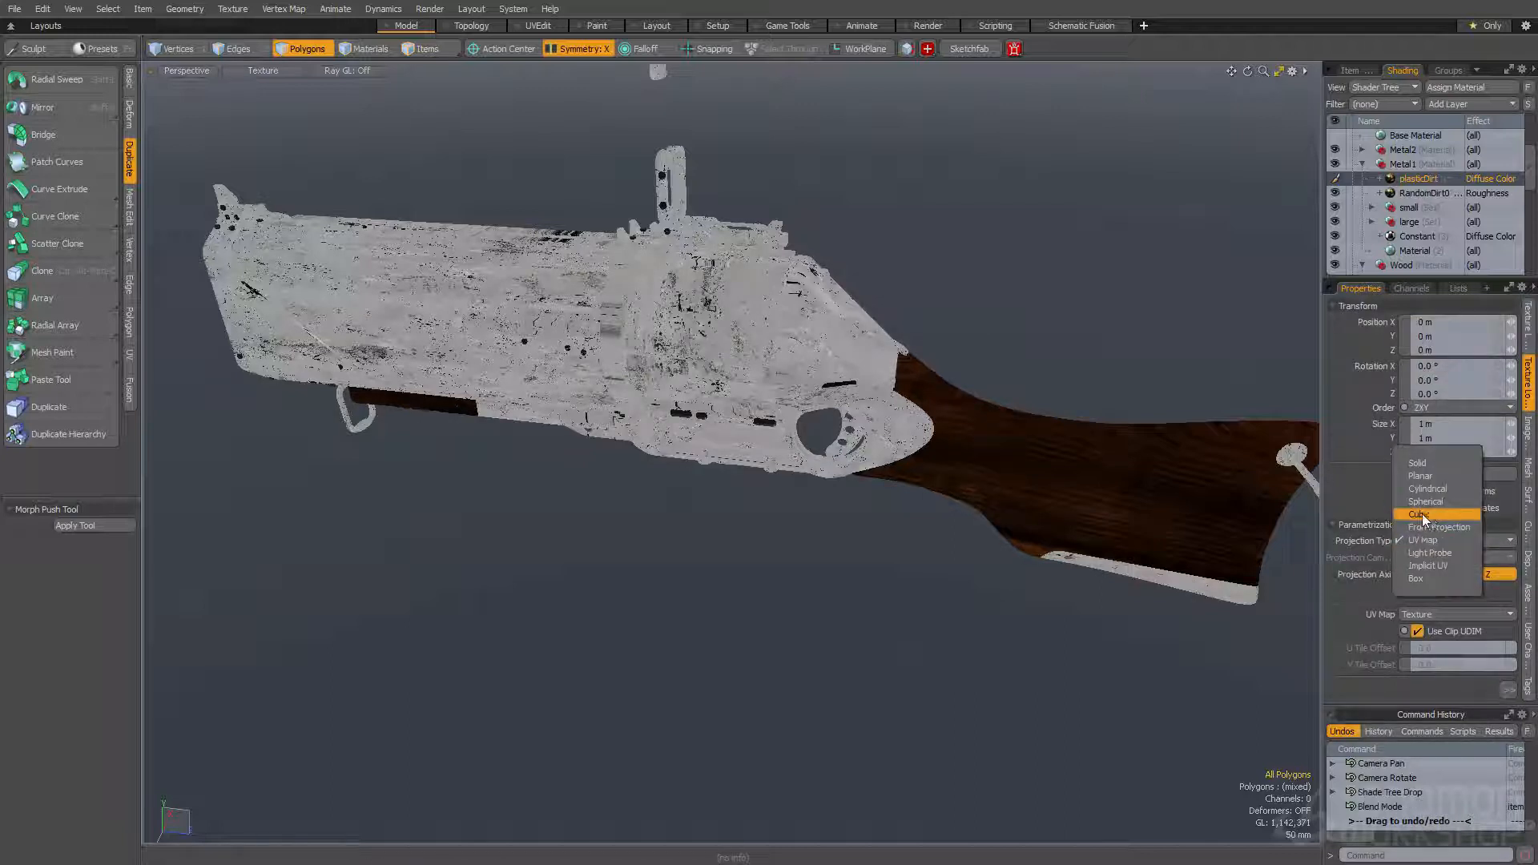
pyautogui.click(1421, 515)
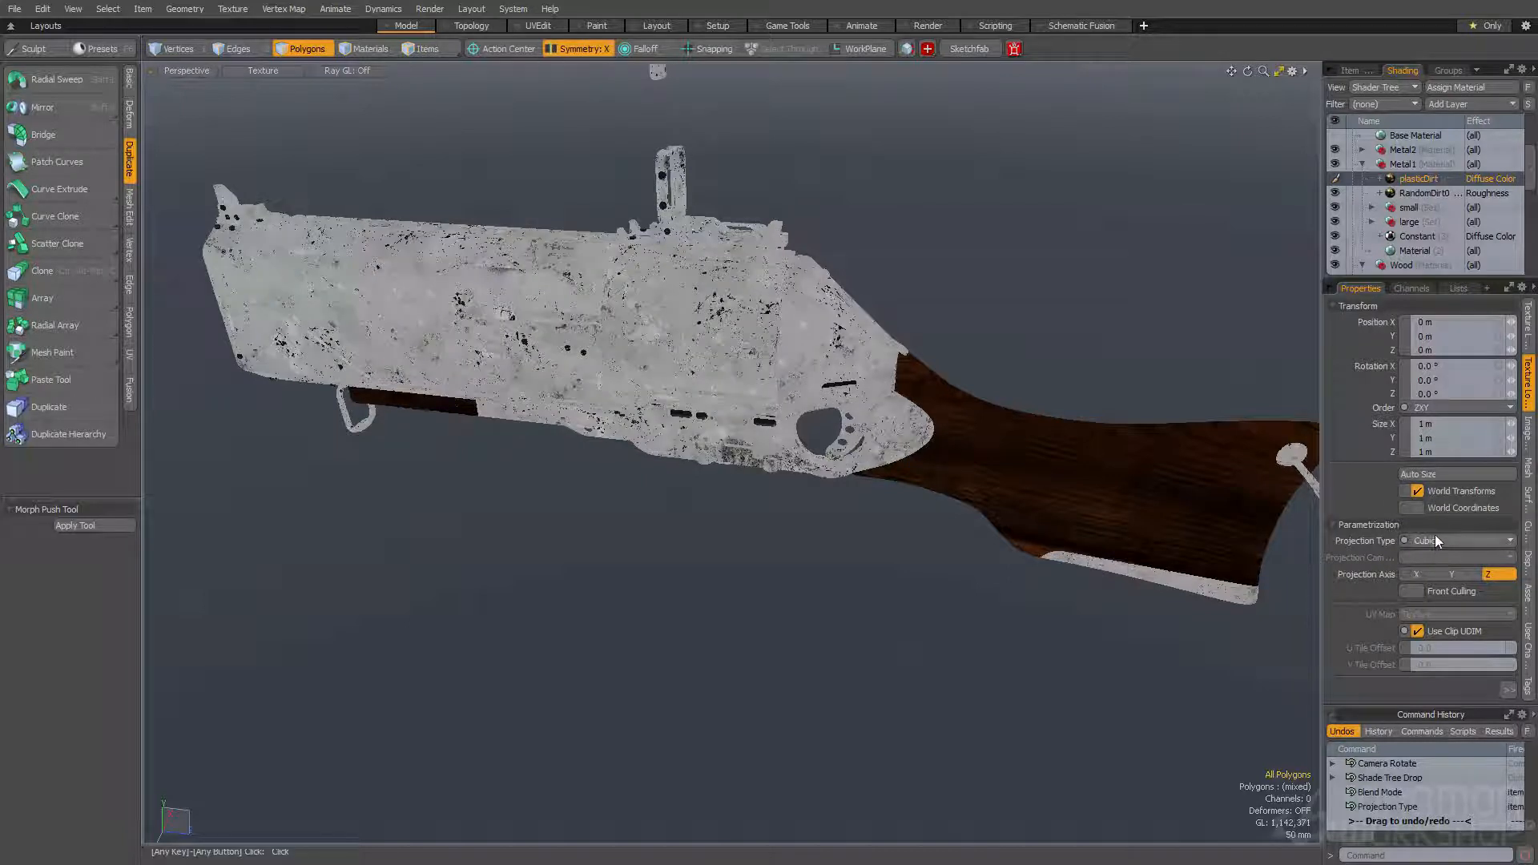
pyautogui.click(1442, 424)
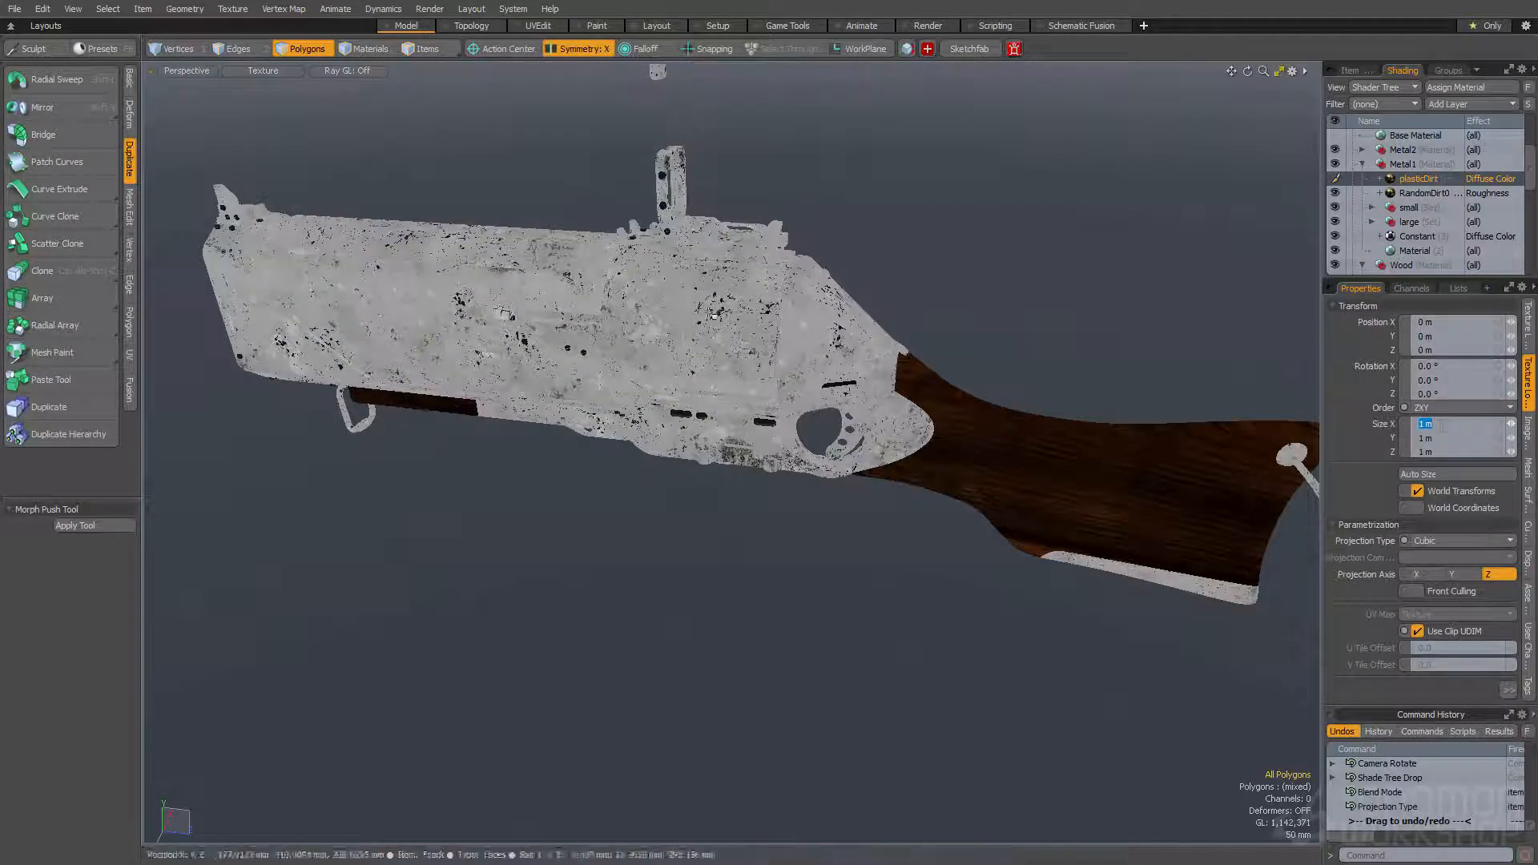
pyautogui.scroll(4, 713, 320)
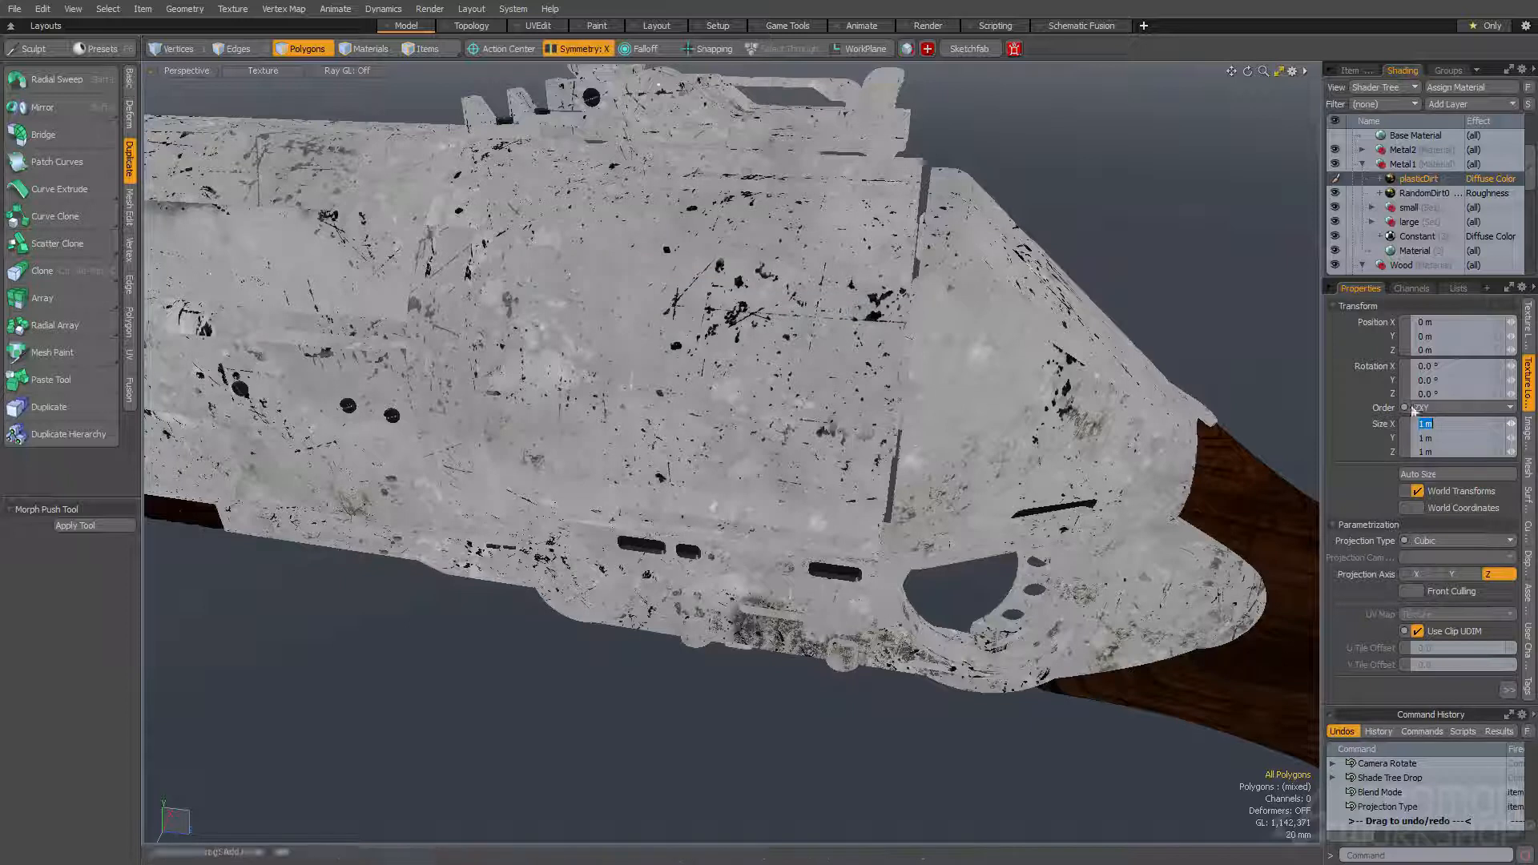
pyautogui.write('750mm')
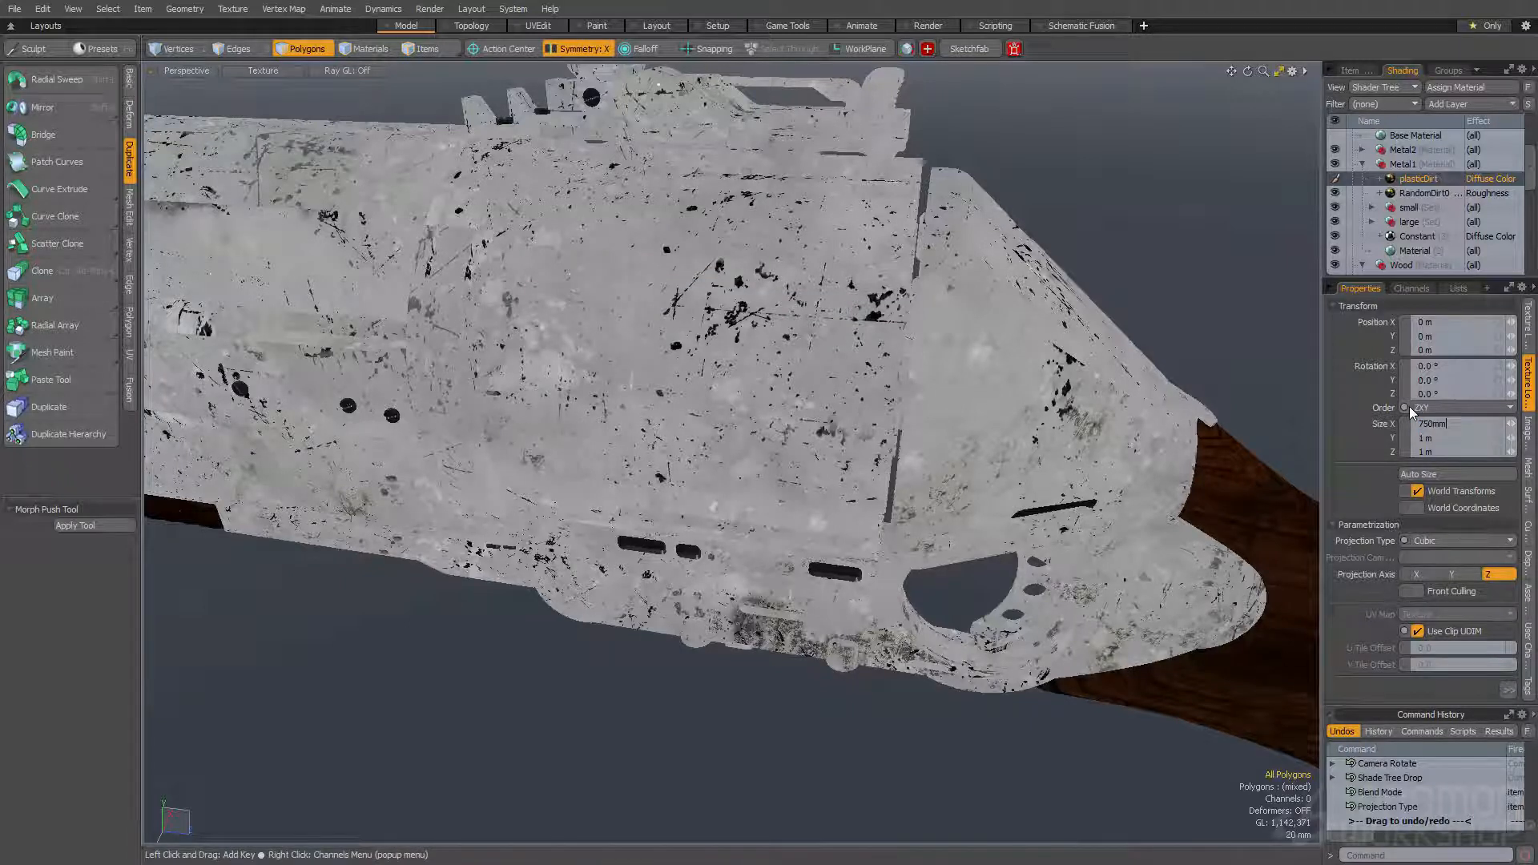
pyautogui.hotkey('ctrl', 'Return')
# - Try rotating the plasticDirt texture to -20° about X and reset the rotation to 0°
pyautogui.keyDown('alt'); pyautogui.moveTo(873, 360); pyautogui.dragTo(552, 376); pyautogui.keyUp('alt')
pyautogui.keyDown('alt'); pyautogui.moveTo(553, 377); pyautogui.dragTo(977, 401); pyautogui.keyUp('alt')
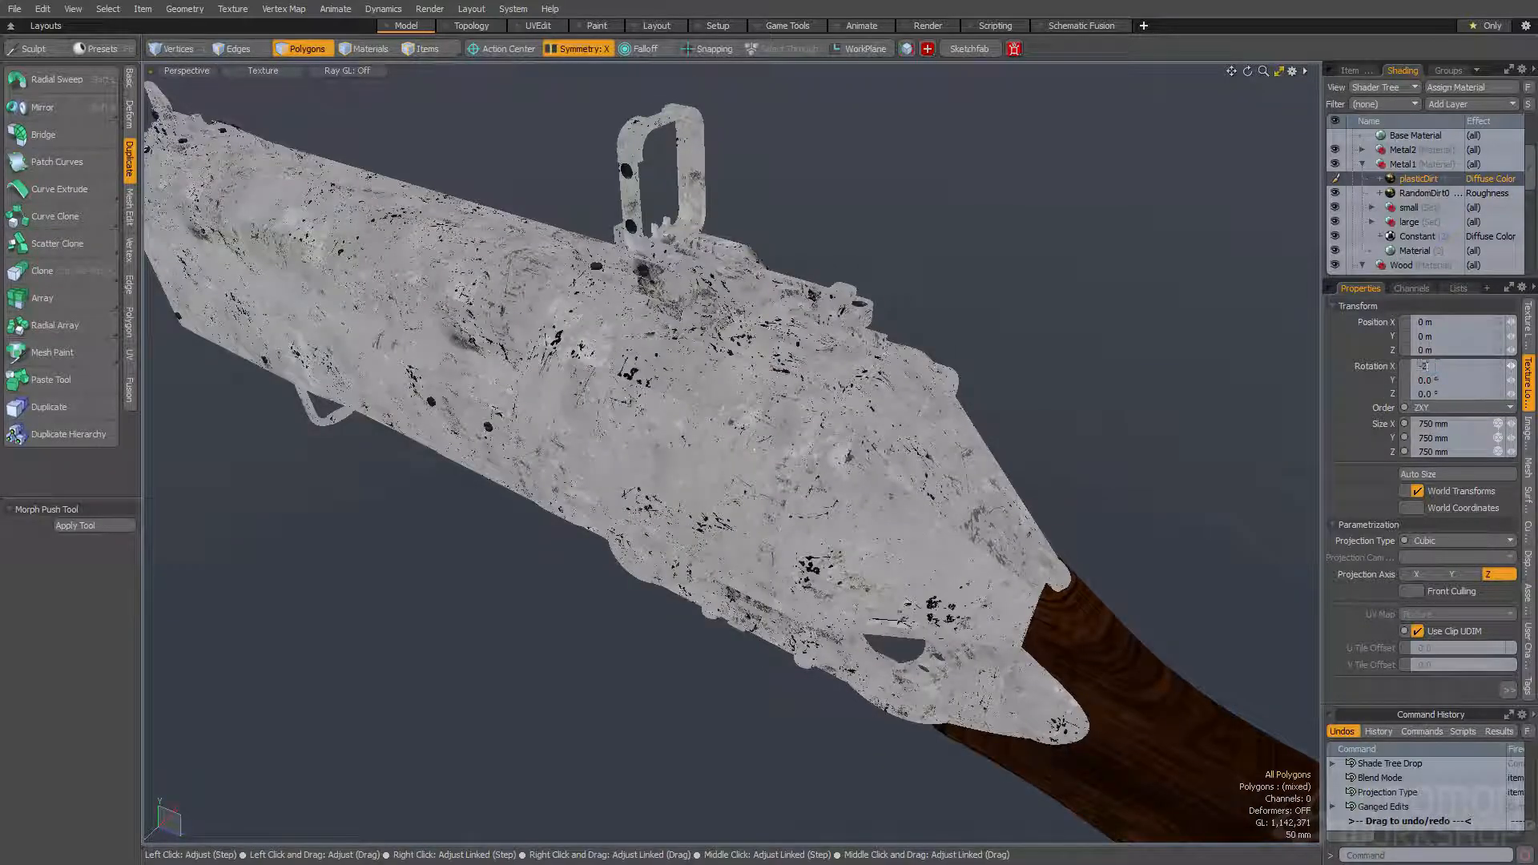
pyautogui.write('-20')
pyautogui.press('Tab')
pyautogui.keyDown('alt'); pyautogui.moveTo(713, 476); pyautogui.dragTo(741, 441); pyautogui.keyUp('alt')
pyautogui.keyDown('alt'); pyautogui.moveTo(741, 441); pyautogui.dragTo(874, 420); pyautogui.keyUp('alt')
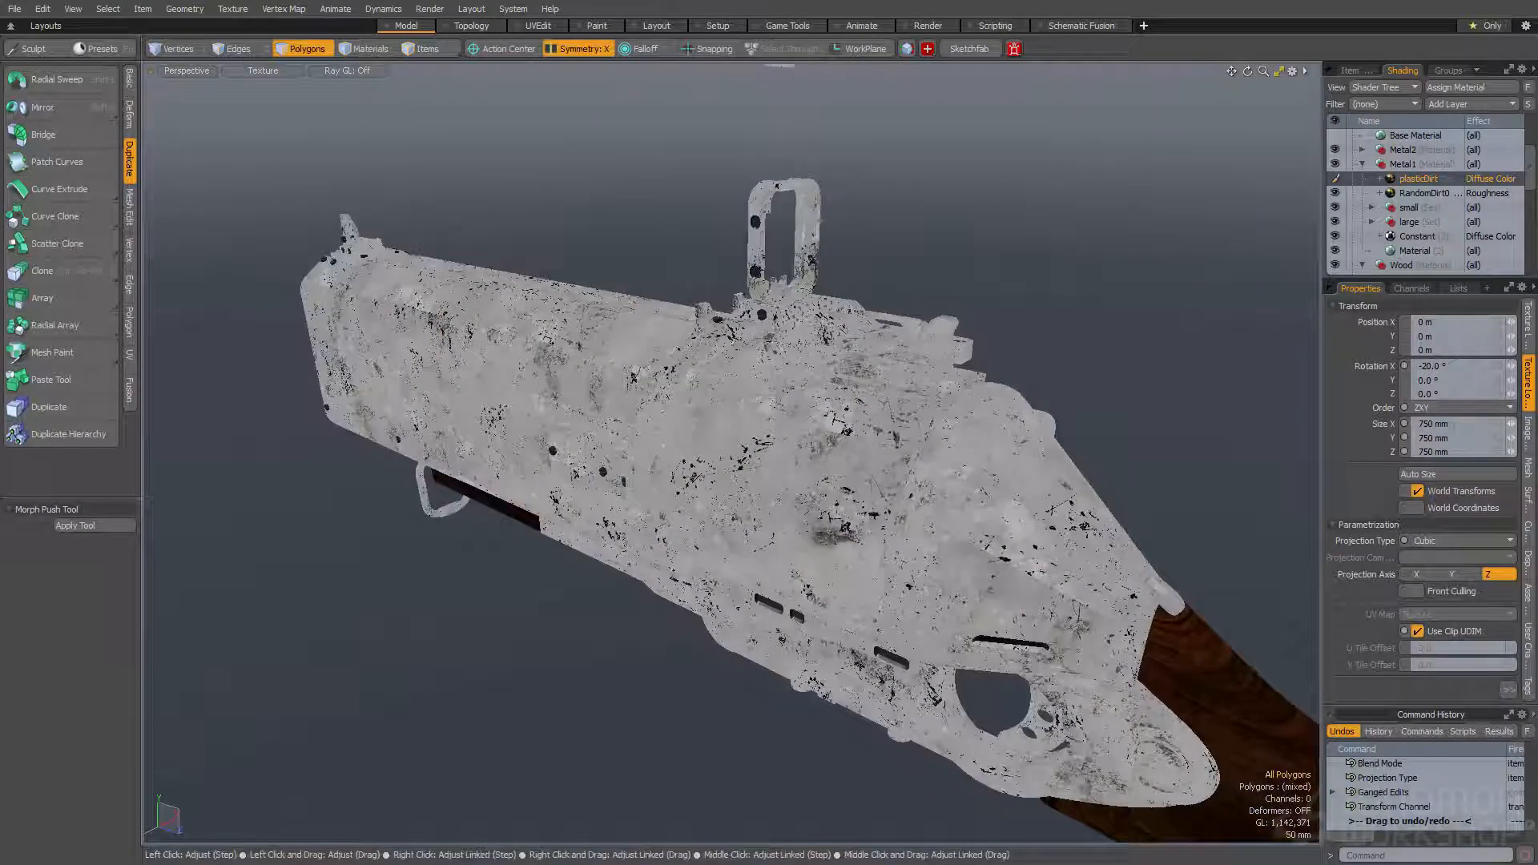
pyautogui.click(1440, 371)
pyautogui.write('0')
pyautogui.press('Tab')
# - Examine the dirt pattern on the gun's metal up close in the viewport and from several angles in the render preview
pyautogui.keyDown('alt'); pyautogui.moveTo(1050, 496); pyautogui.dragTo(721, 457); pyautogui.keyUp('alt')
pyautogui.scroll(3, 882, 400)
pyautogui.keyDown('alt'); pyautogui.moveTo(993, 352); pyautogui.dragTo(1062, 484); pyautogui.keyUp('alt')
pyautogui.scroll(-2, 851, 381)
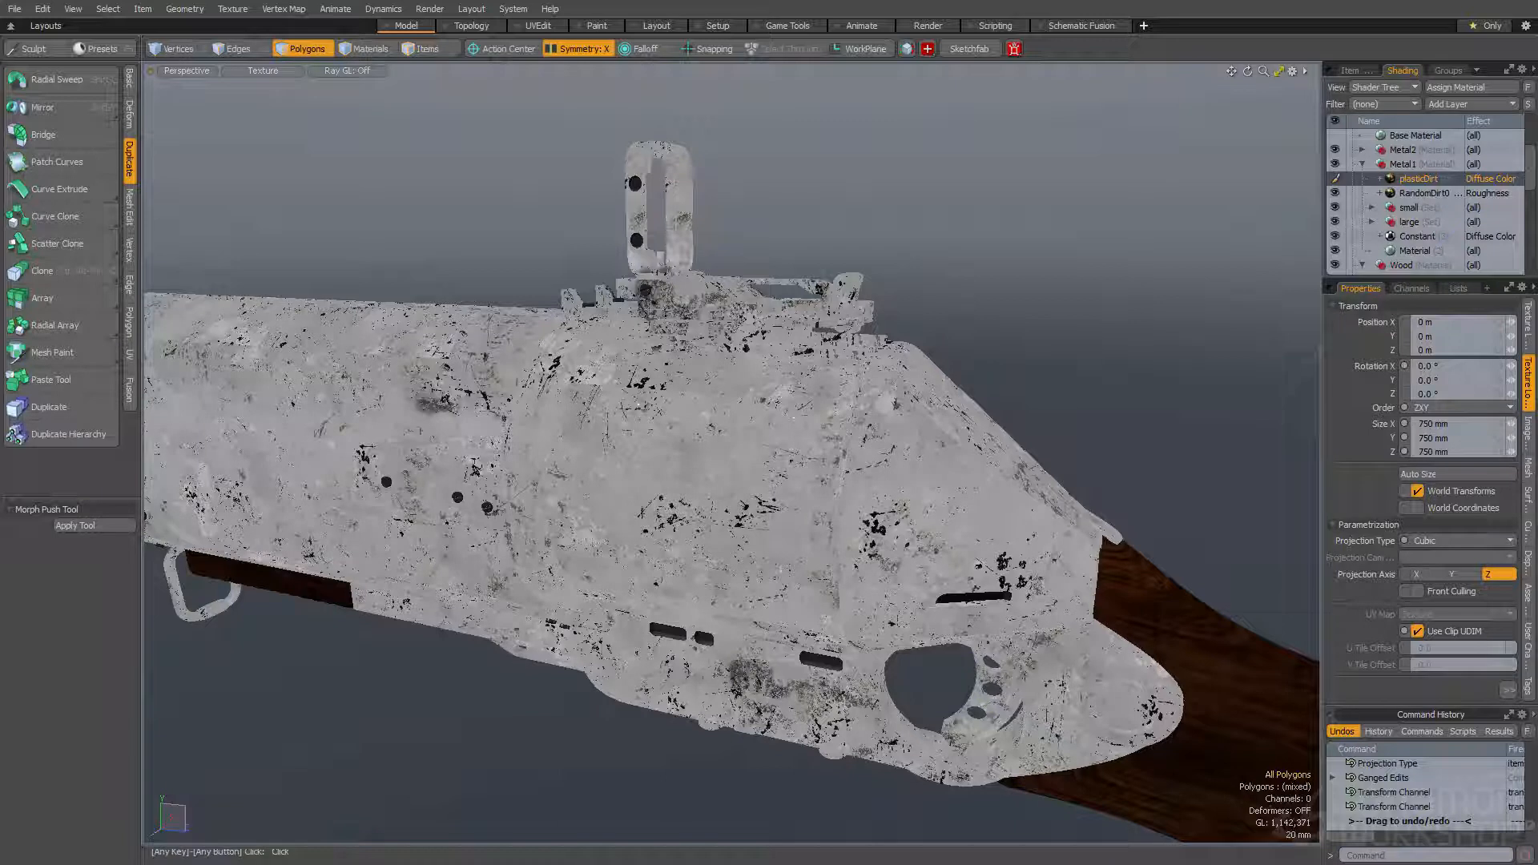
pyautogui.keyDown('alt'); pyautogui.moveTo(982, 365); pyautogui.dragTo(1003, 386); pyautogui.keyUp('alt')
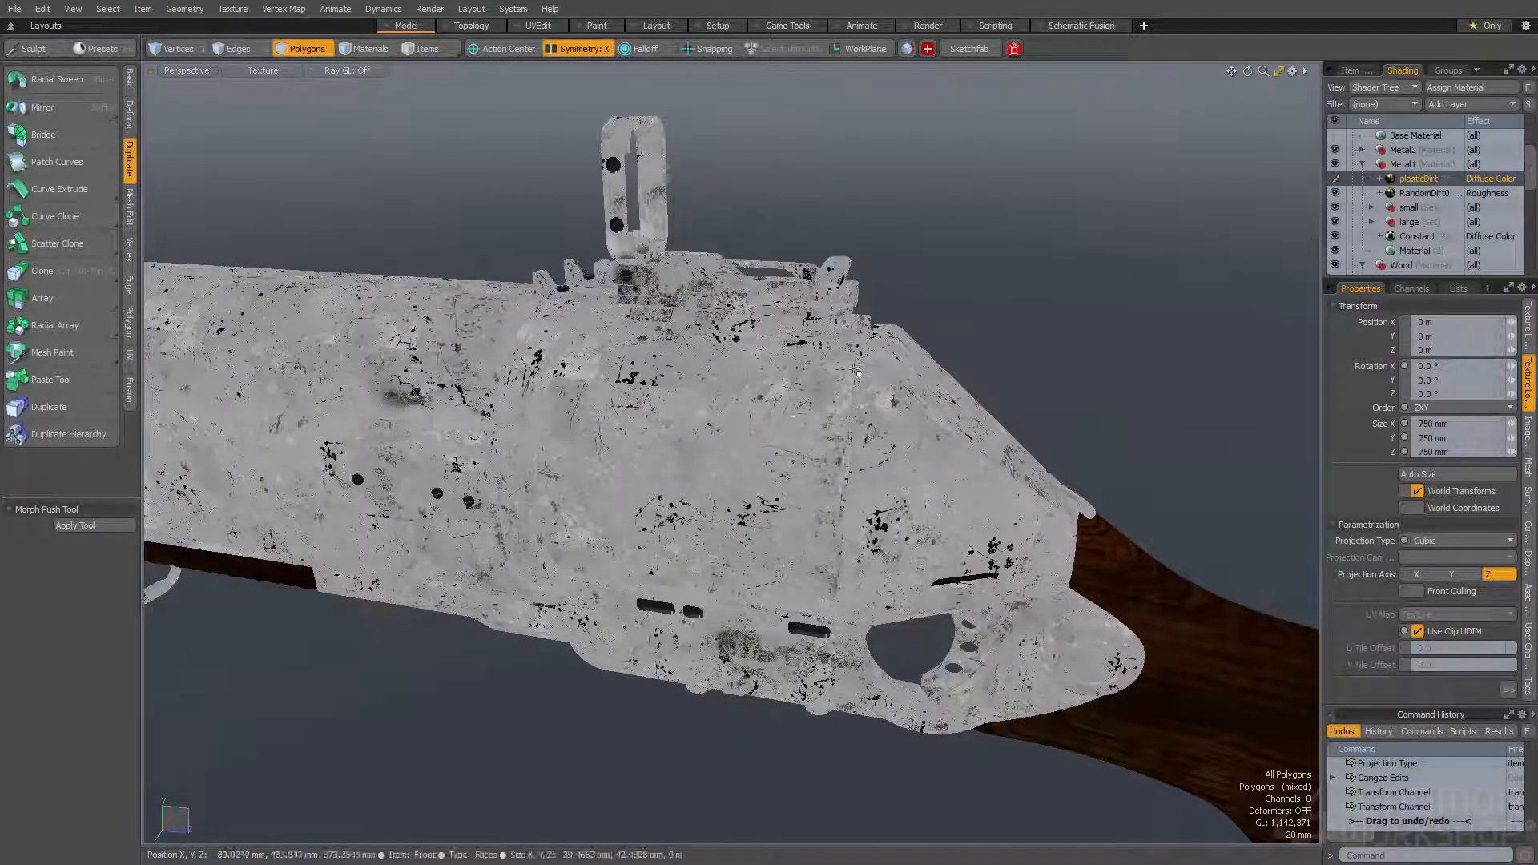
pyautogui.press('F9')
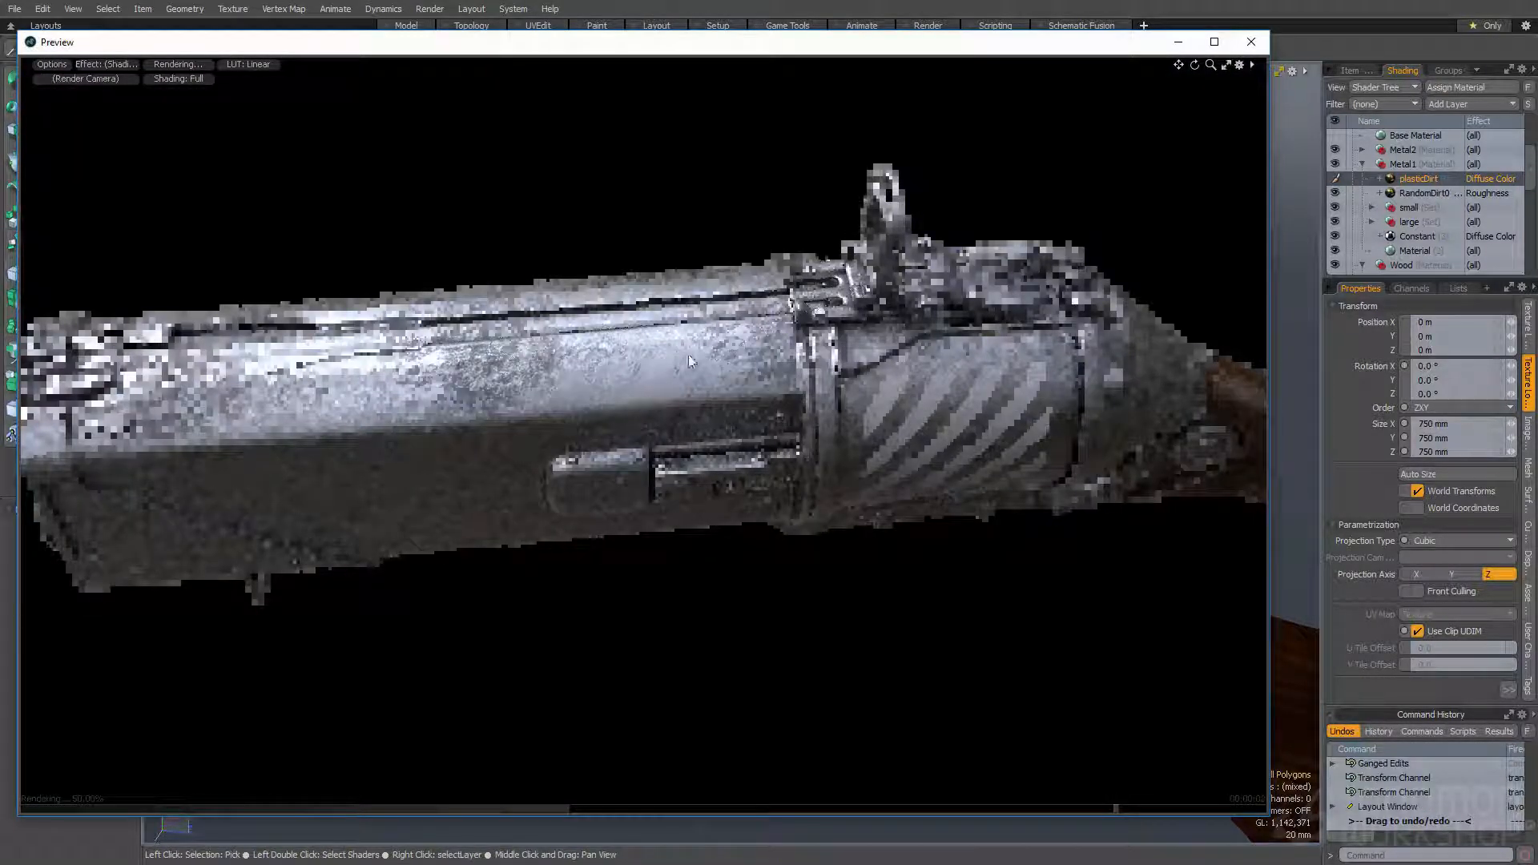
pyautogui.keyDown('alt'); pyautogui.moveTo(836, 359); pyautogui.dragTo(838, 544); pyautogui.keyUp('alt')
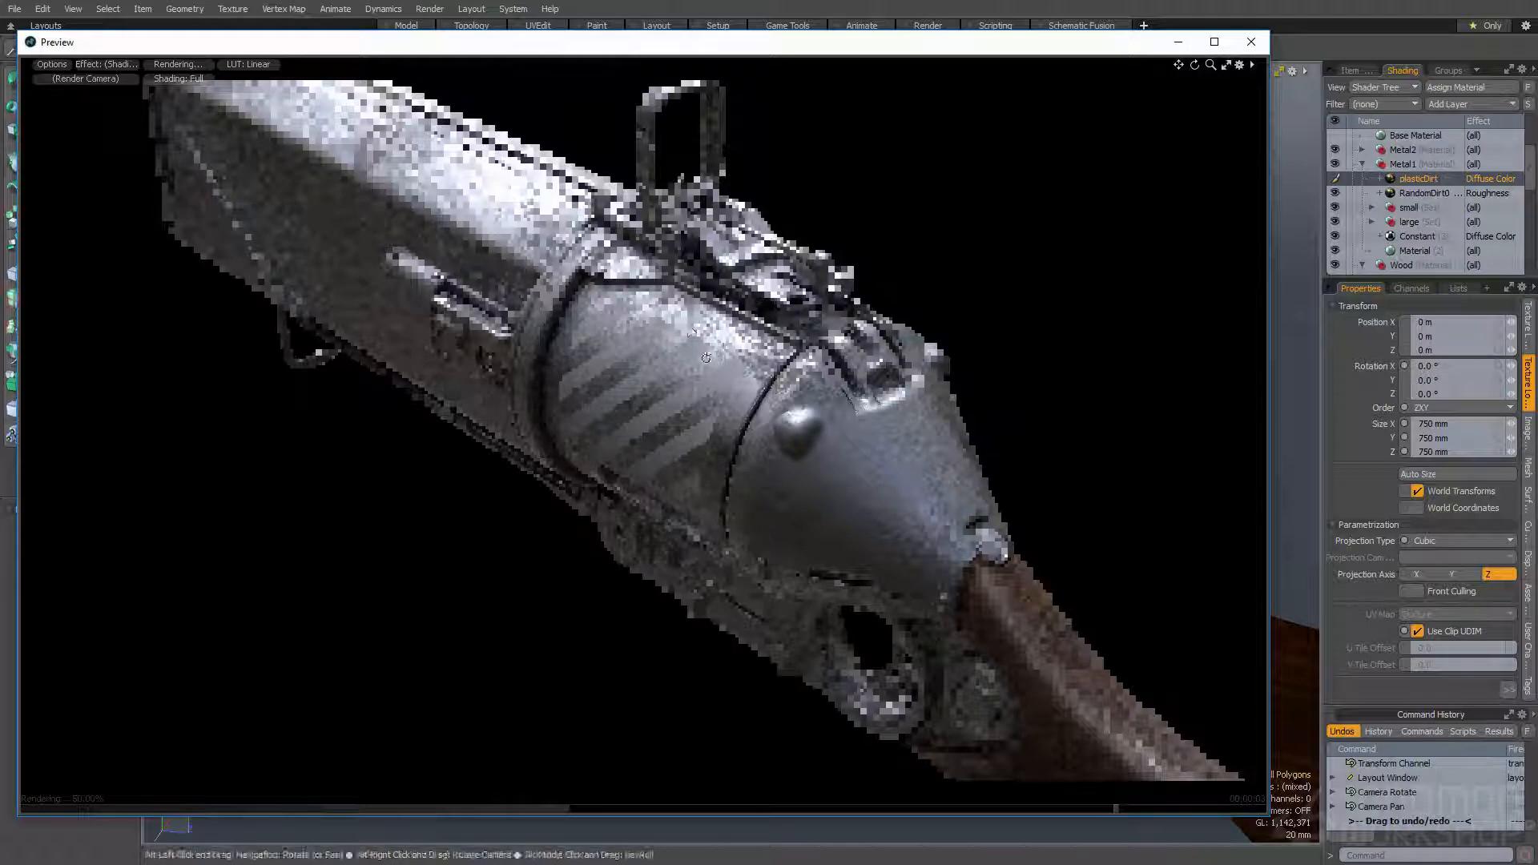
pyautogui.keyDown('alt'); pyautogui.moveTo(736, 467); pyautogui.dragTo(736, 378); pyautogui.keyUp('alt')
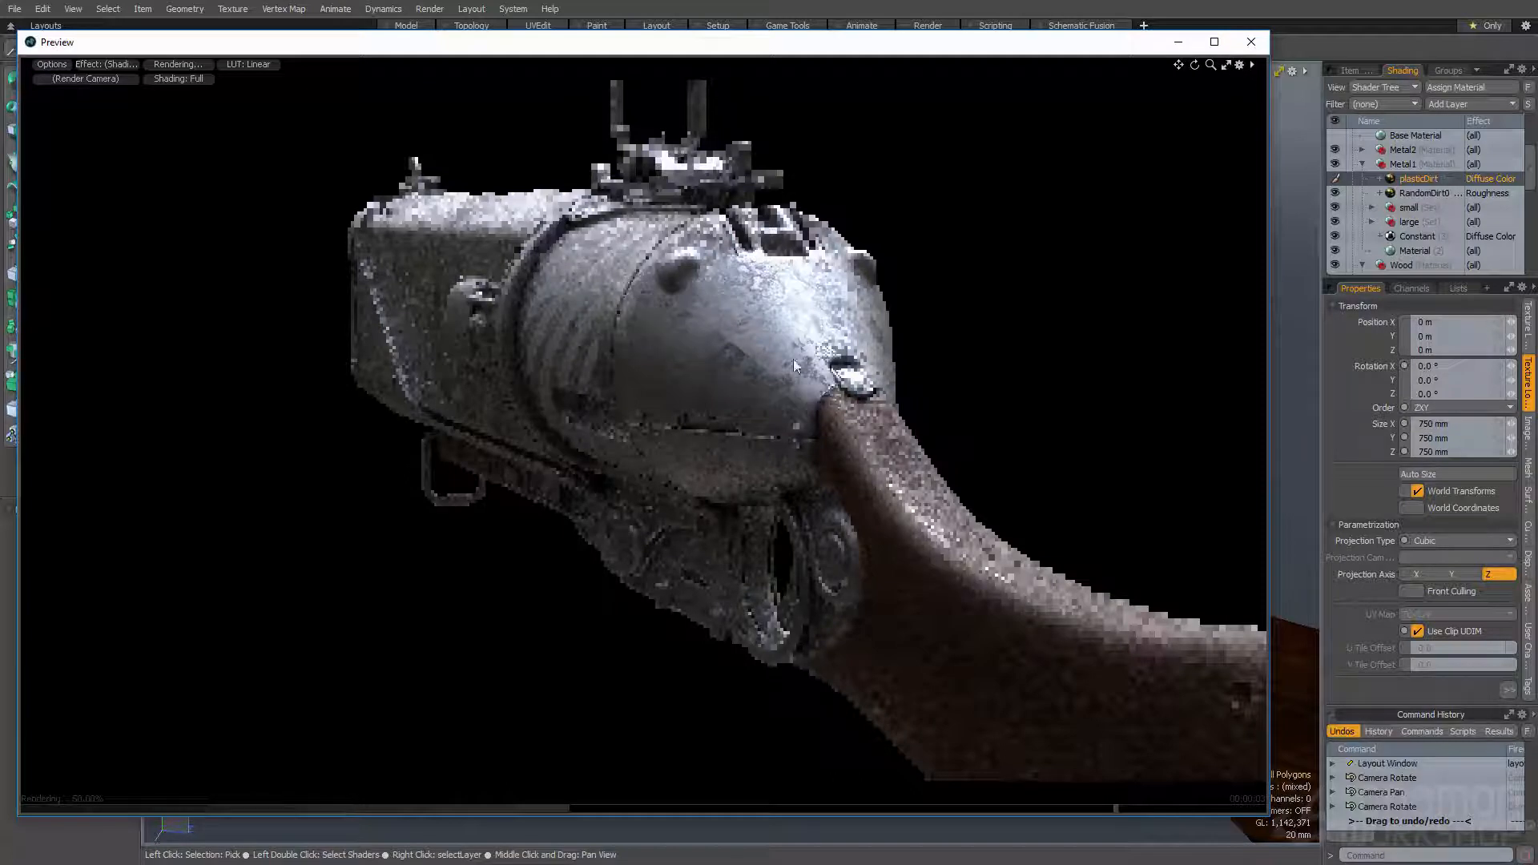
# - Try an X rotation of 0° on the RandomDirt01 layer's texture, and settle on -5°
pyautogui.click(1410, 194)
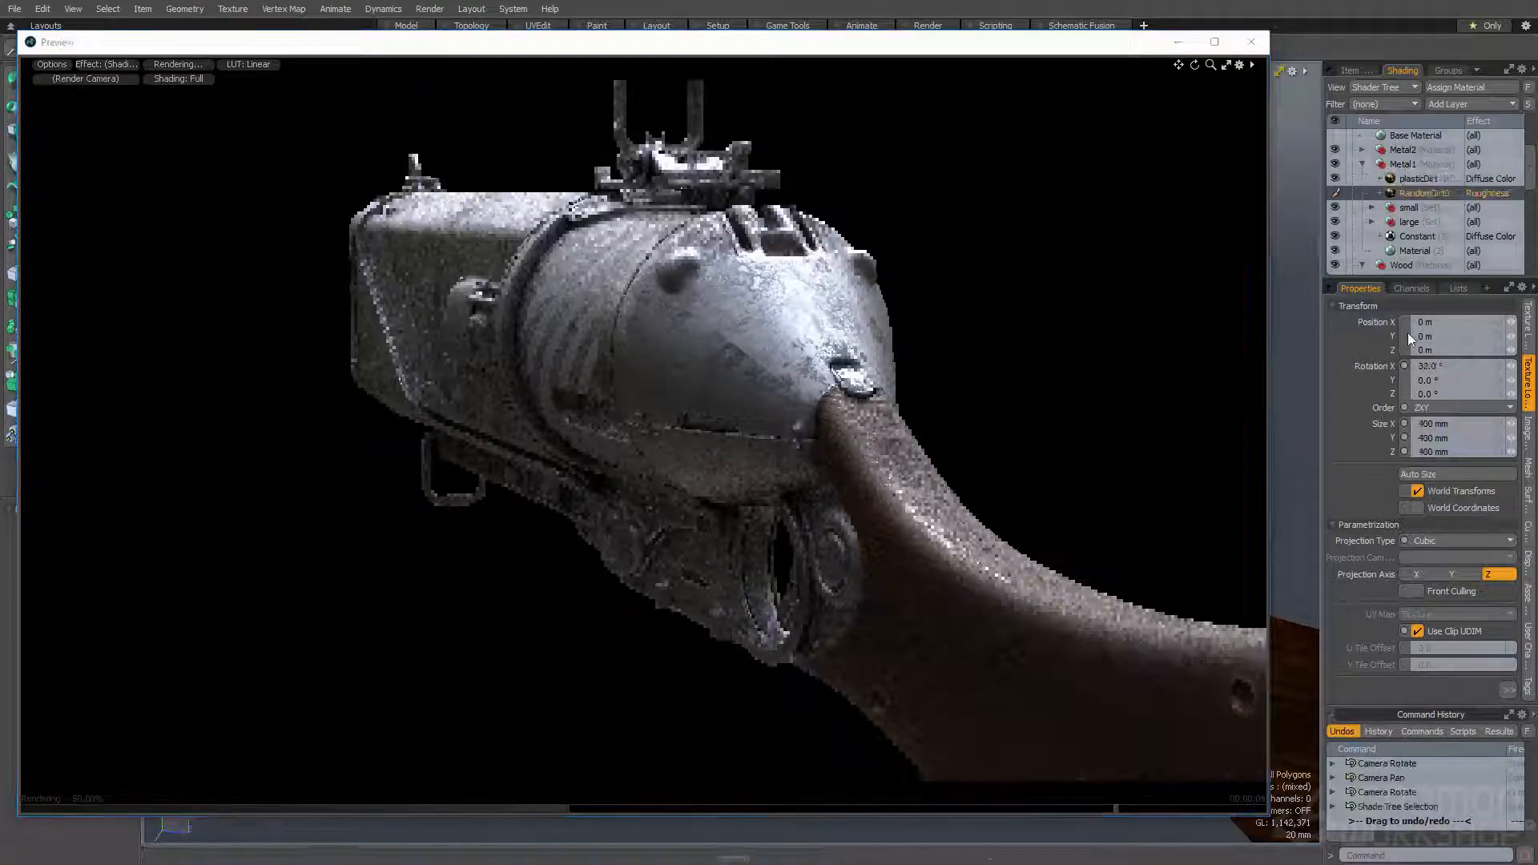
pyautogui.click(1420, 365)
pyautogui.write('0')
pyautogui.press('Return')
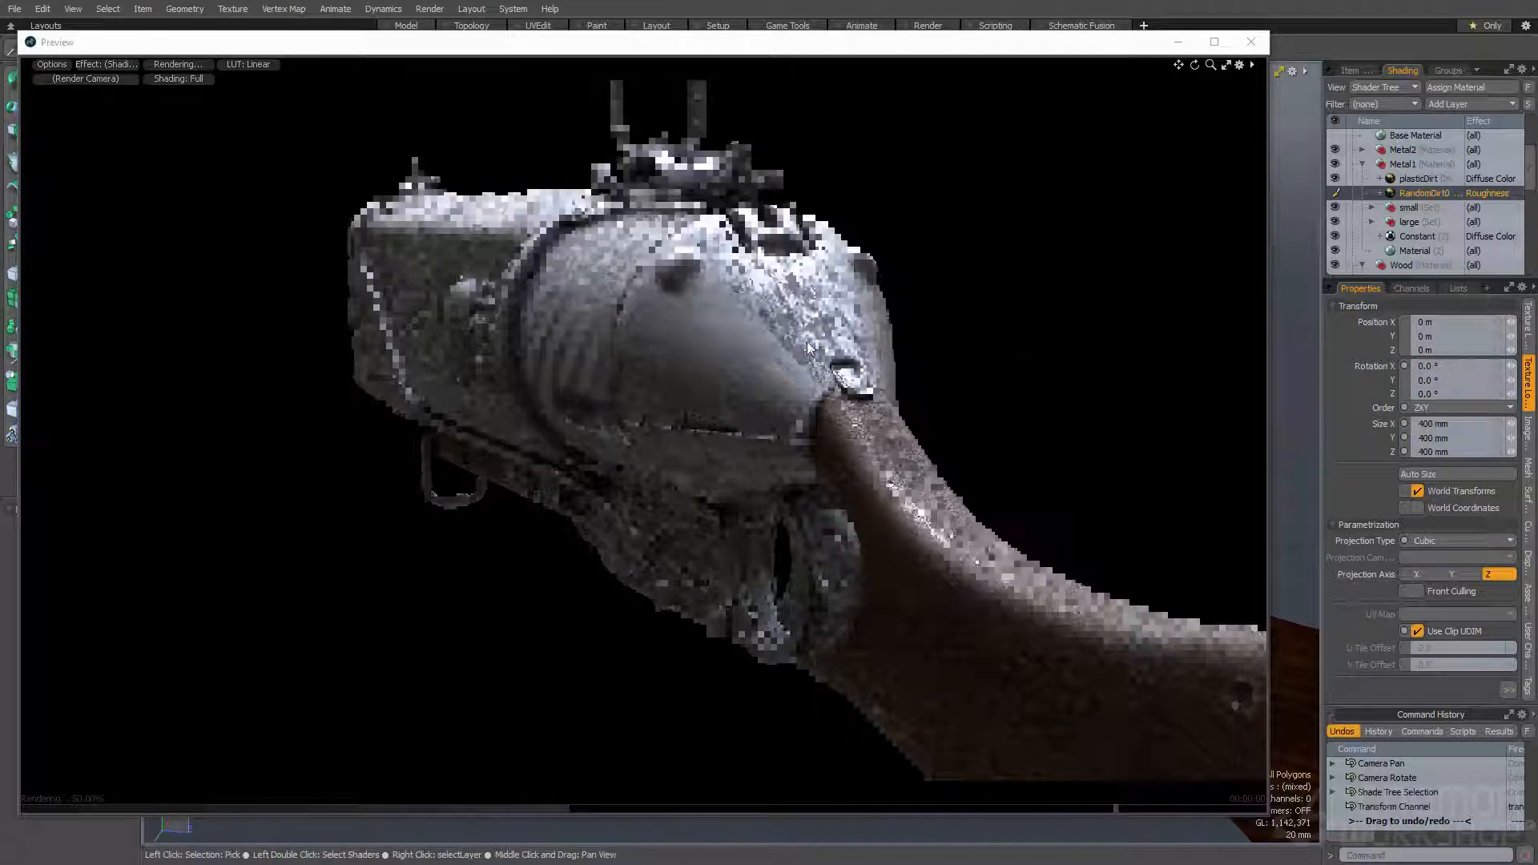
pyautogui.click(1438, 365)
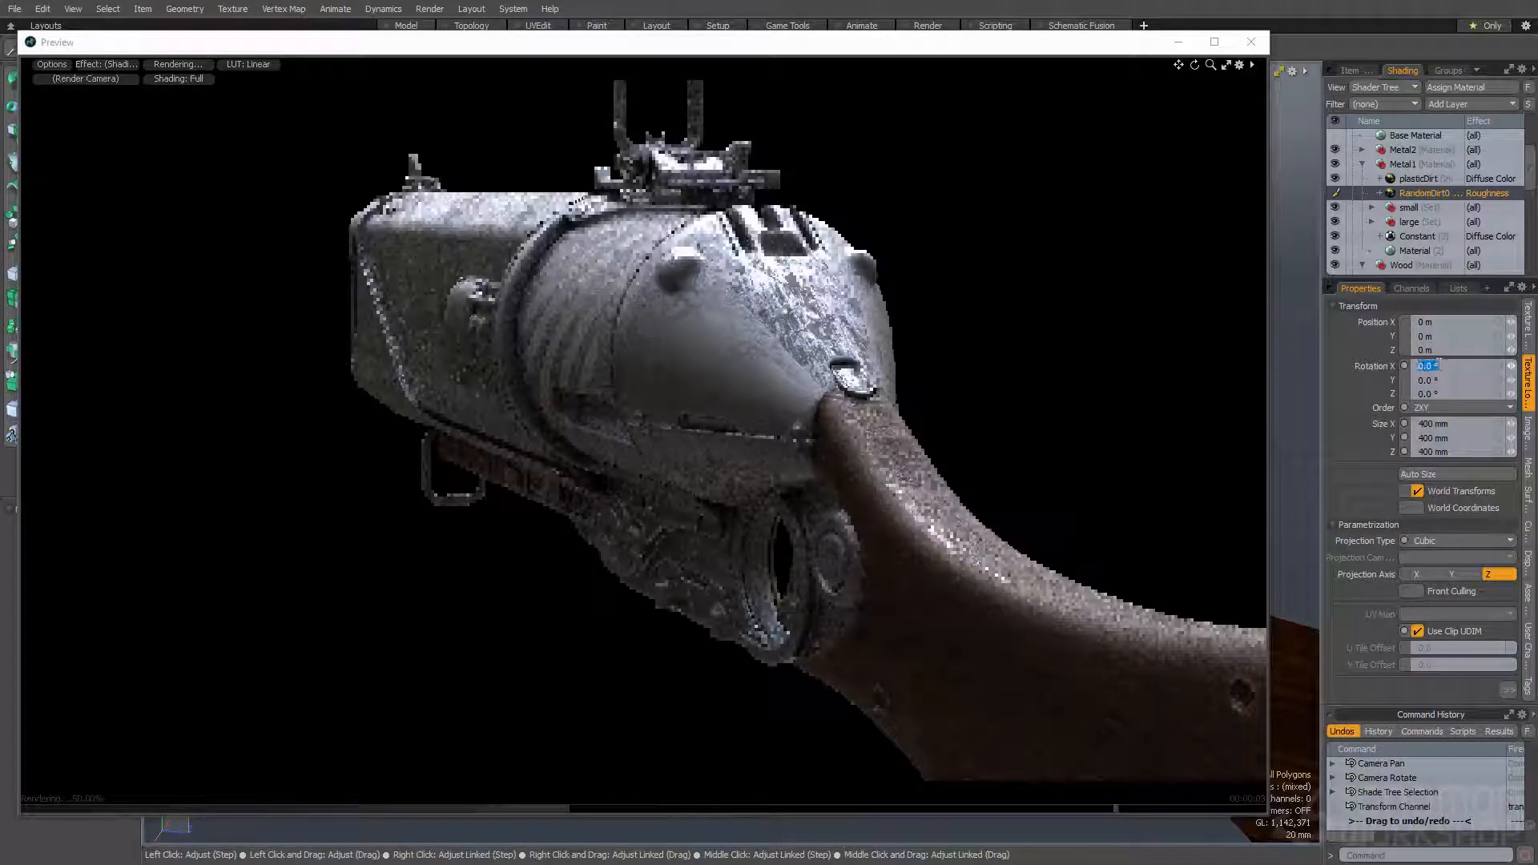
pyautogui.write('-5')
pyautogui.press('Tab')
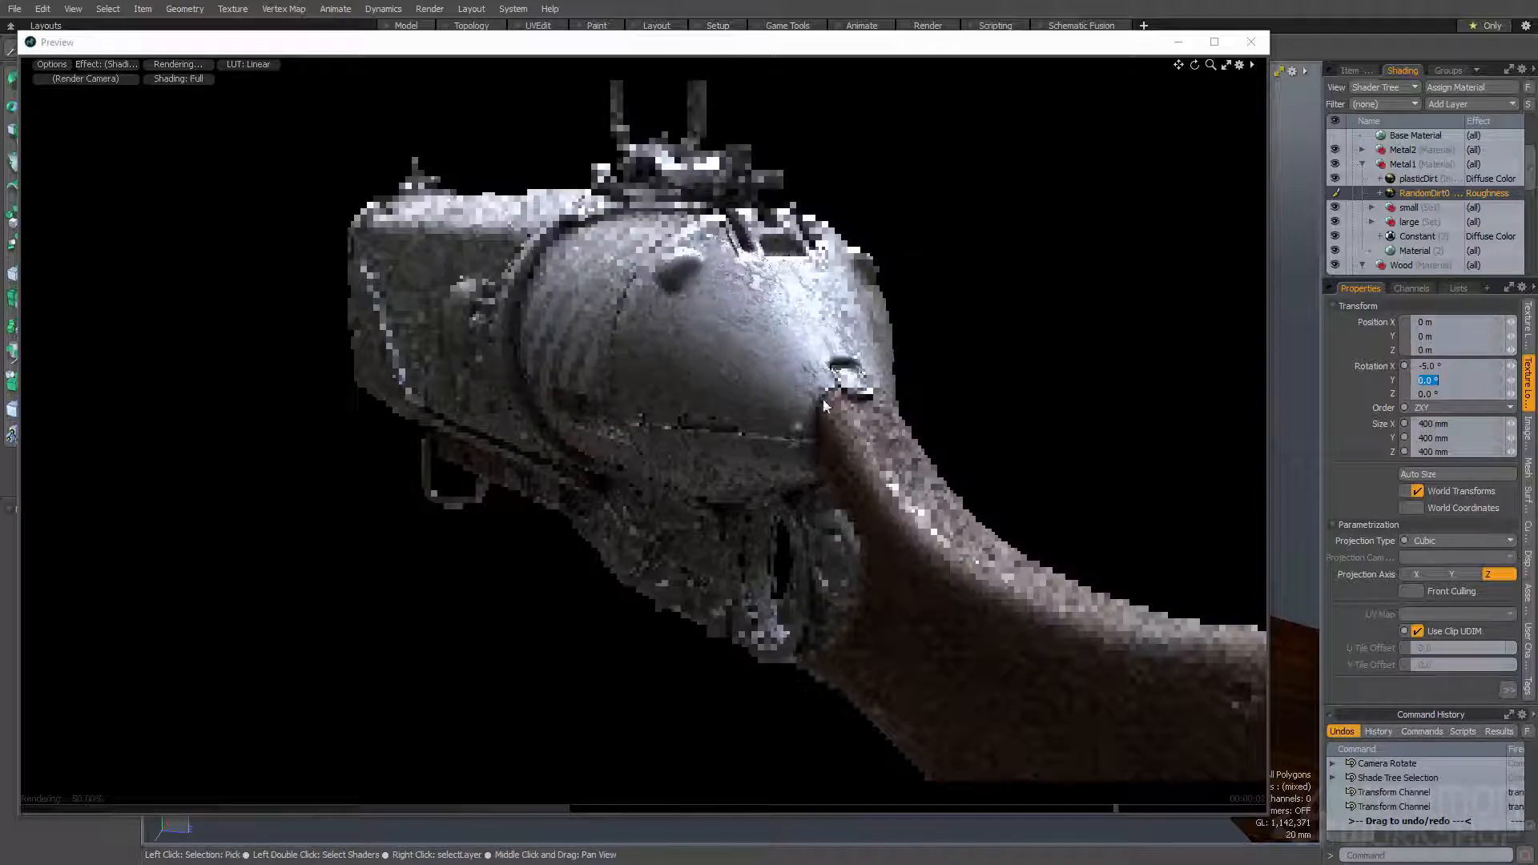
# - Examine the metal in the render preview from the side, rear and muzzle end, and close the preview
pyautogui.keyDown('alt'); pyautogui.moveTo(737, 389); pyautogui.dragTo(791, 299); pyautogui.keyUp('alt')
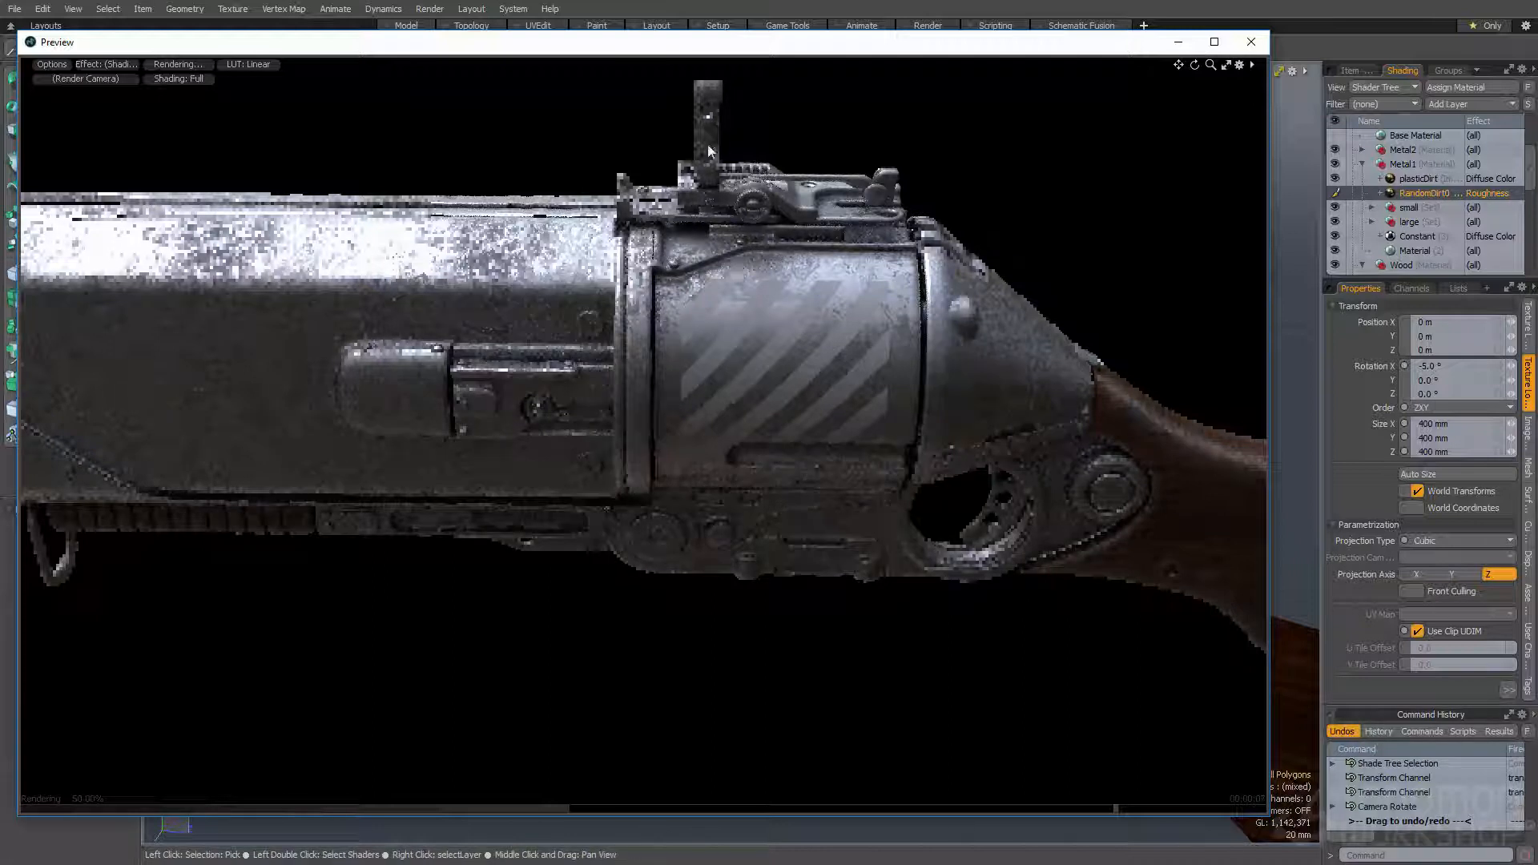
pyautogui.keyDown('alt'); pyautogui.moveTo(786, 268); pyautogui.dragTo(721, 320); pyautogui.keyUp('alt')
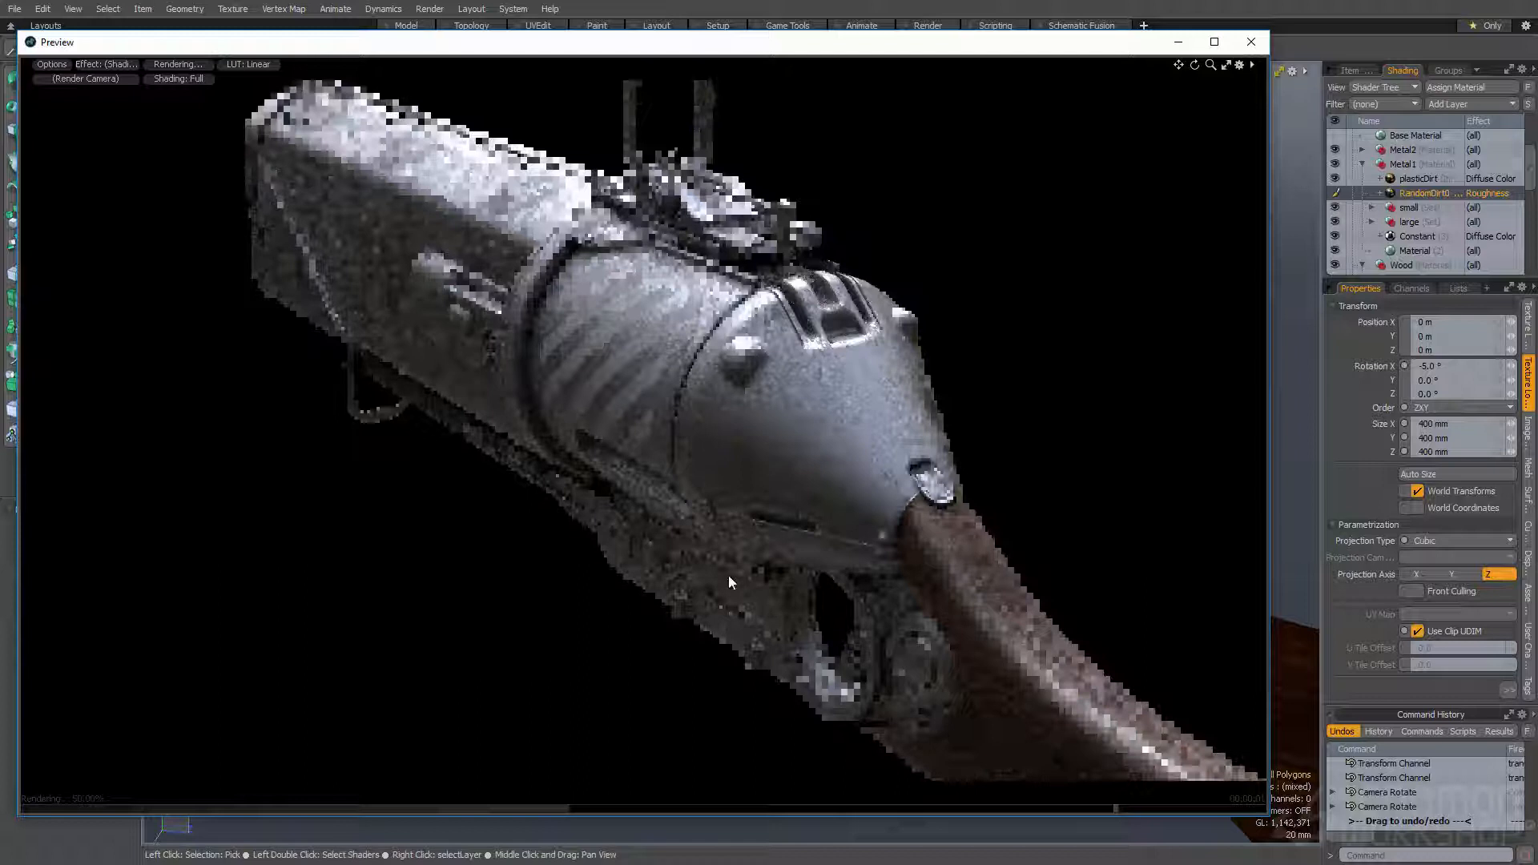
pyautogui.keyDown('alt'); pyautogui.moveTo(680, 489); pyautogui.dragTo(802, 445); pyautogui.keyUp('alt')
pyautogui.keyDown('ctrl'); pyautogui.keyDown('alt'); pyautogui.moveTo(801, 445); pyautogui.dragTo(334, 513); pyautogui.keyUp('alt'); pyautogui.keyUp('ctrl')
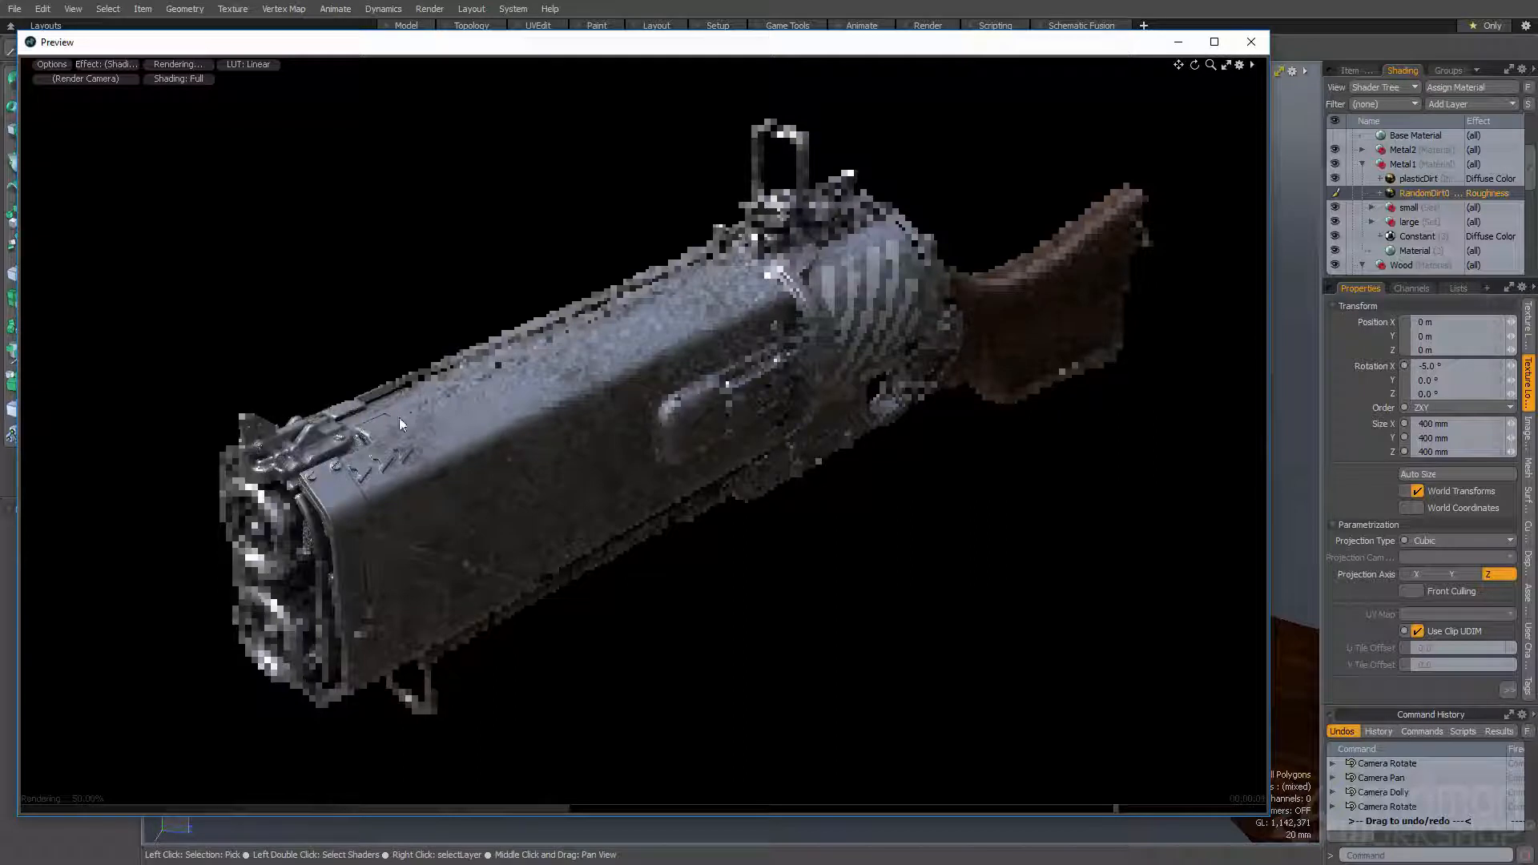
pyautogui.keyDown('alt'); pyautogui.moveTo(877, 451); pyautogui.dragTo(839, 447); pyautogui.keyUp('alt')
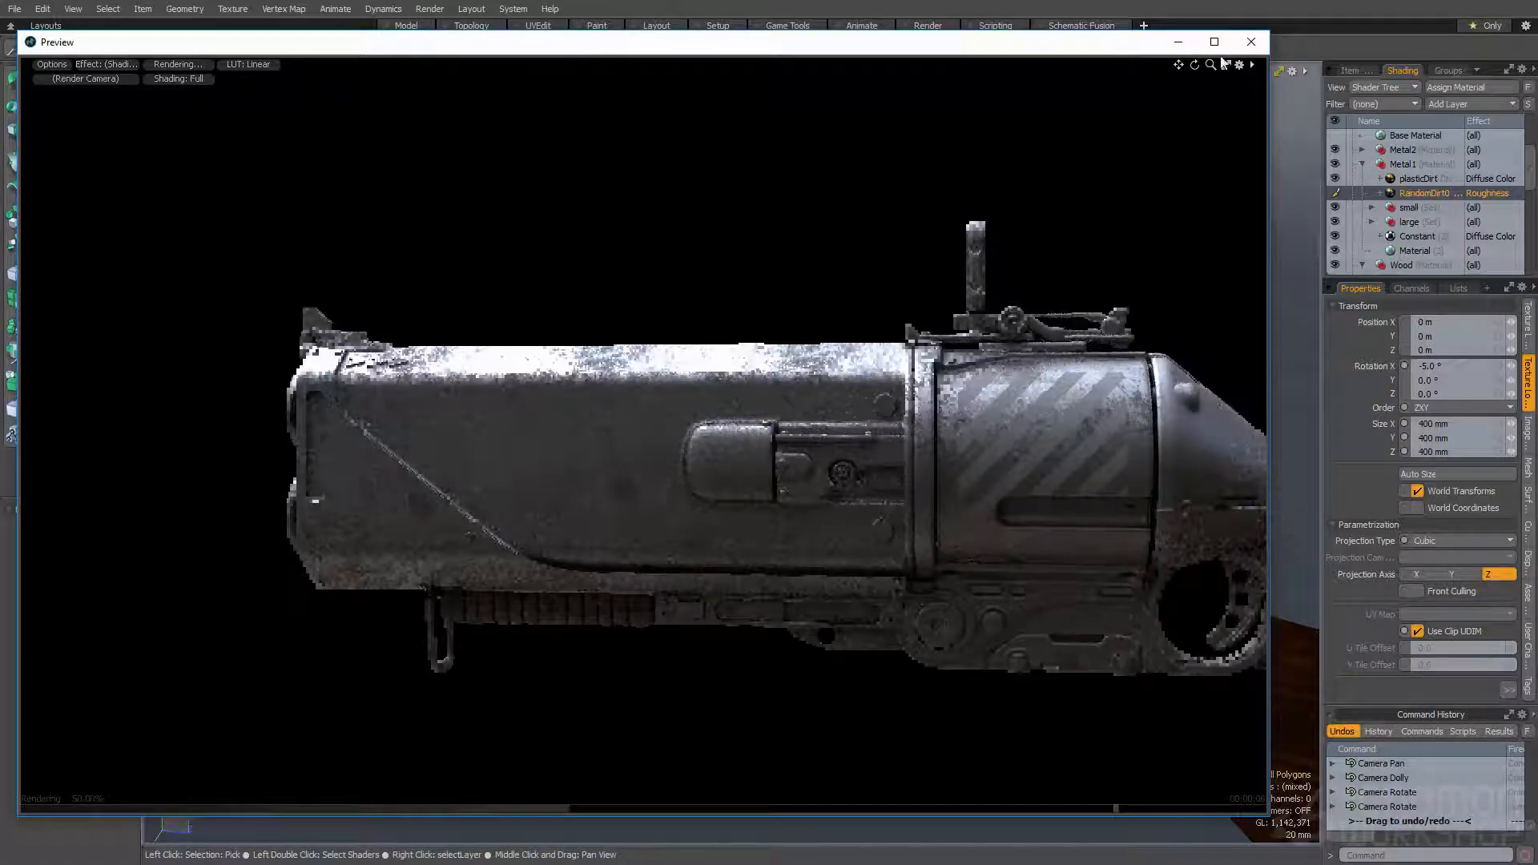
pyautogui.click(1250, 42)
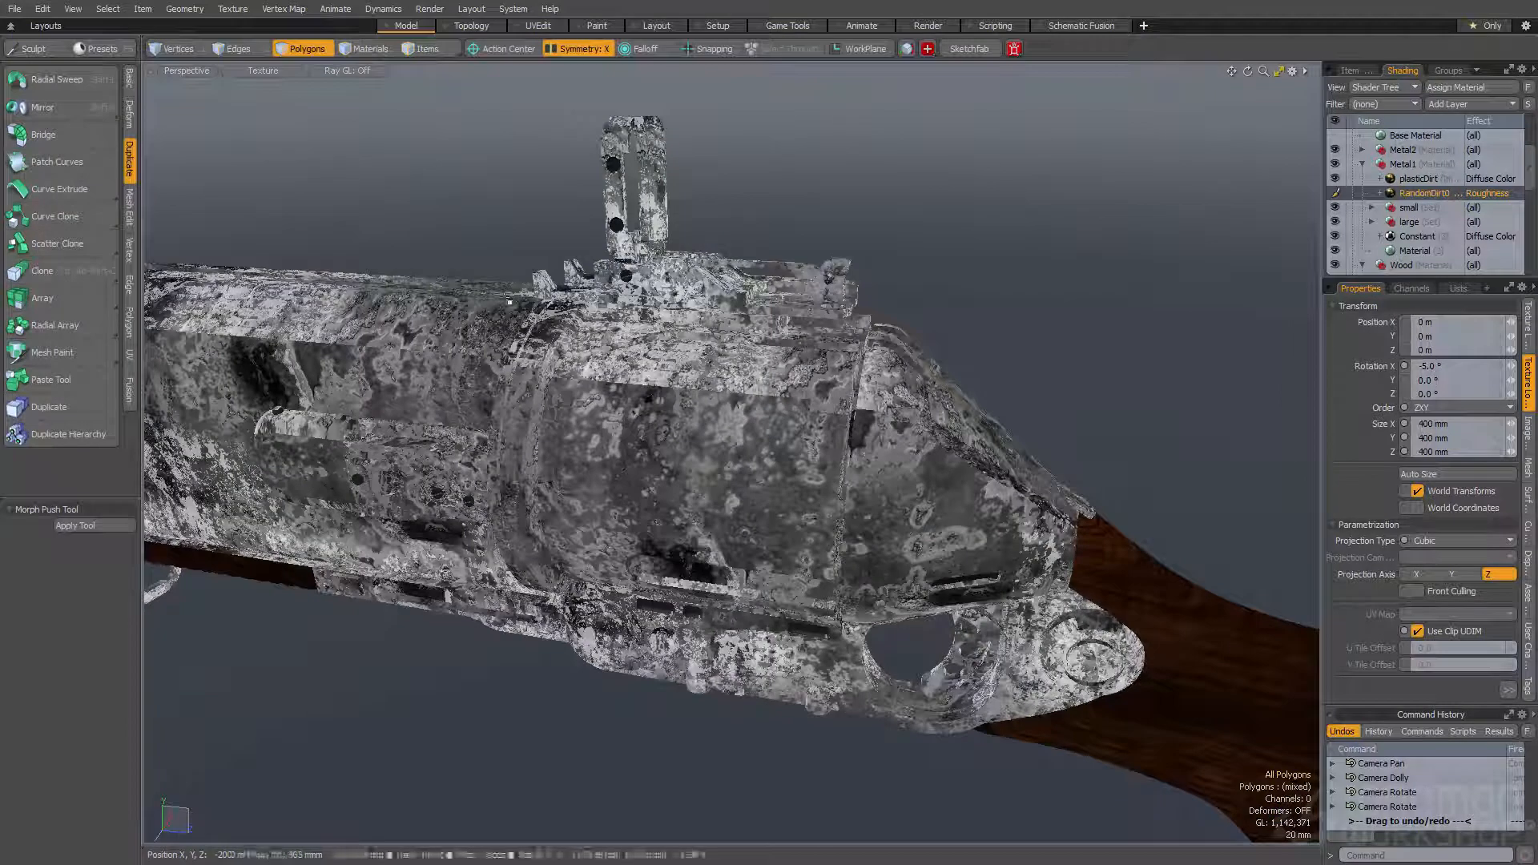
# - Add an Occlusion layer at the top of the Metal1 group and set its type to Reflection
pyautogui.click(1447, 104)
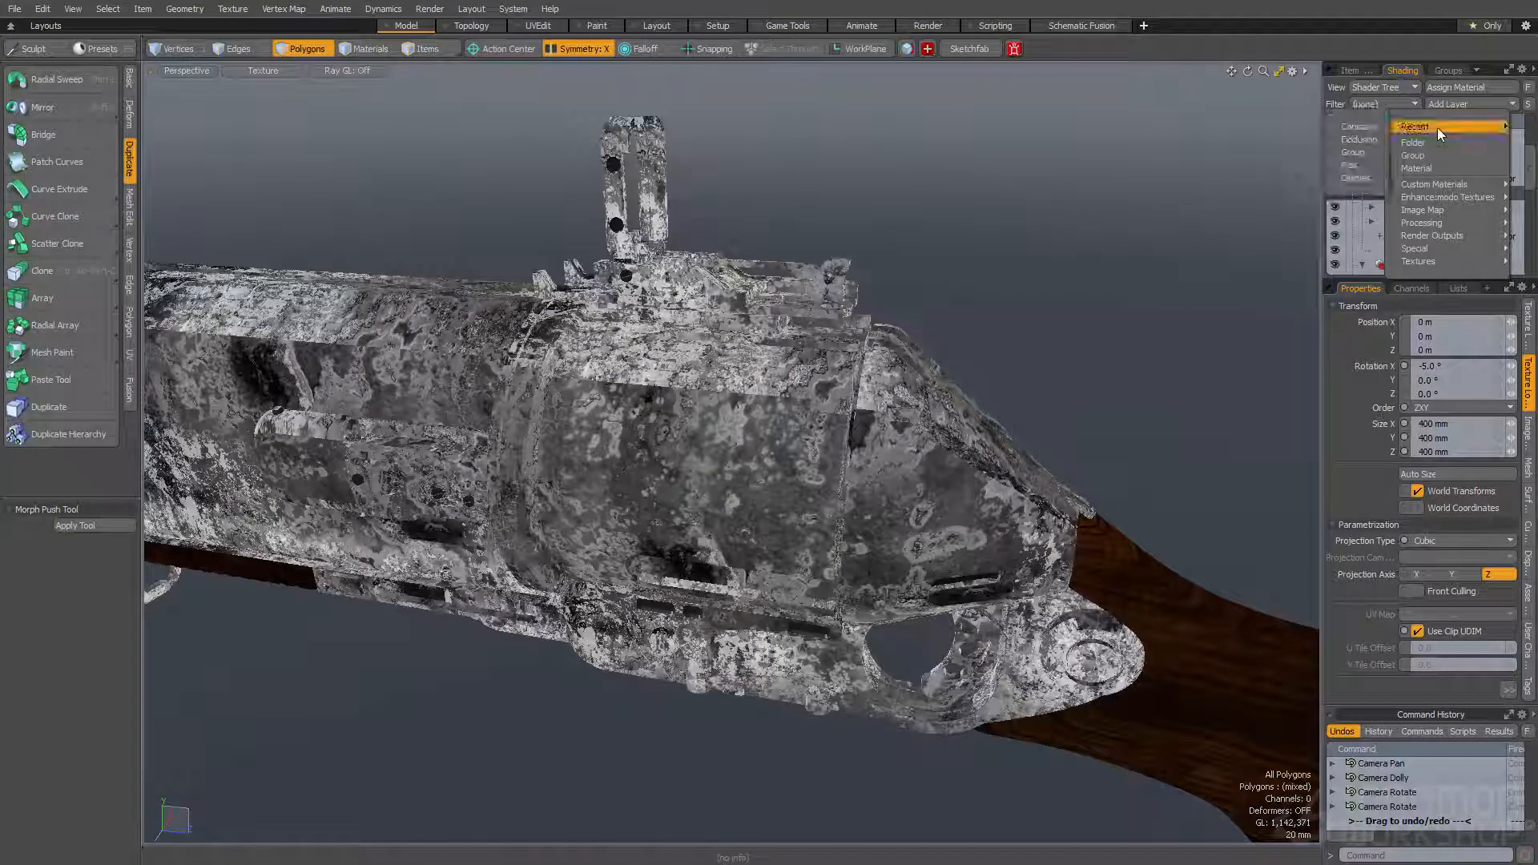
pyautogui.click(1356, 135)
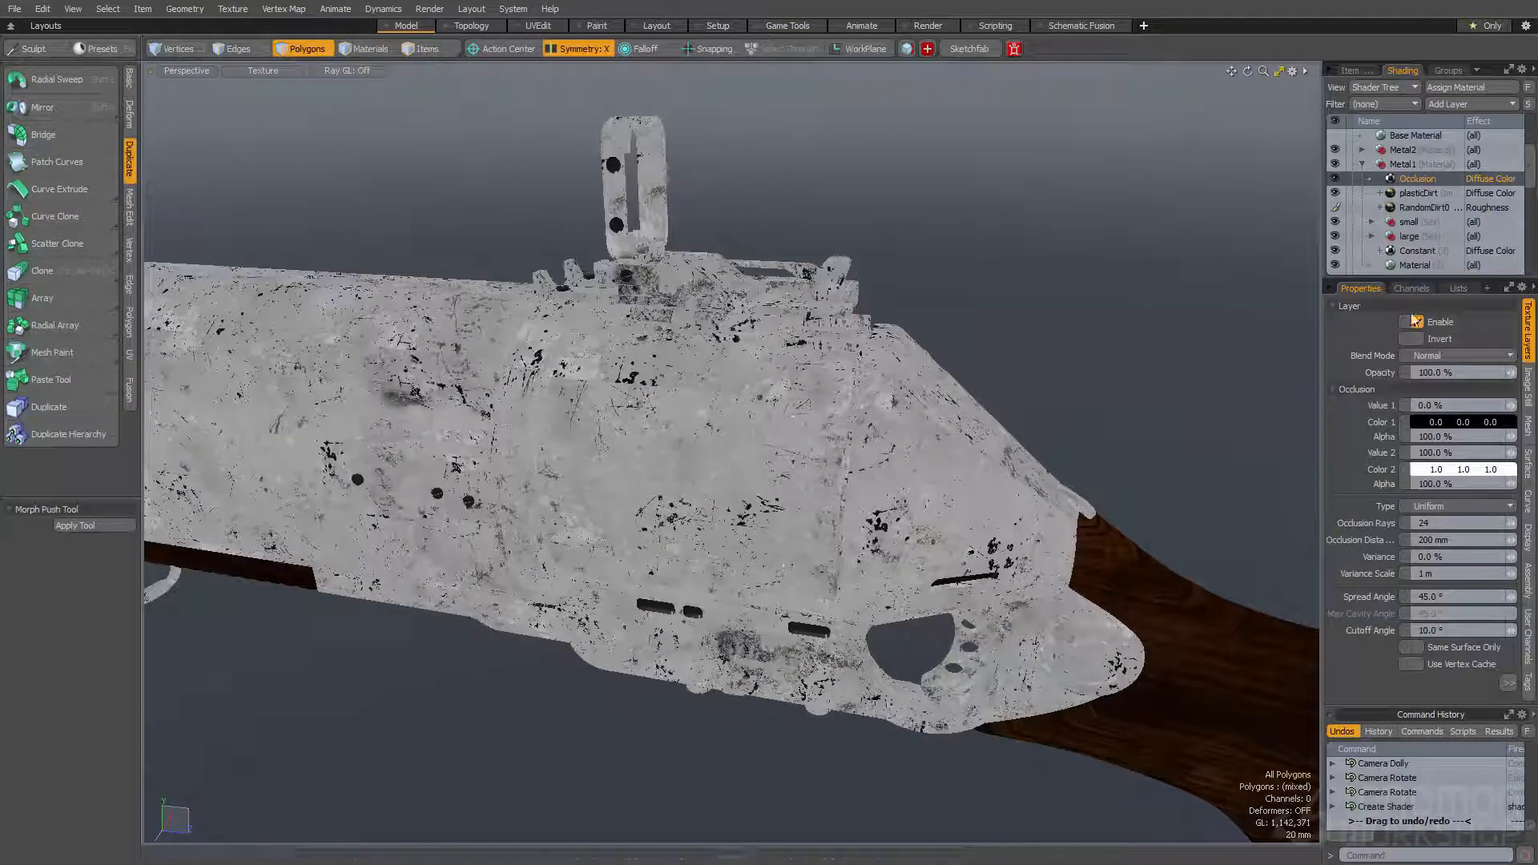
pyautogui.click(1440, 507)
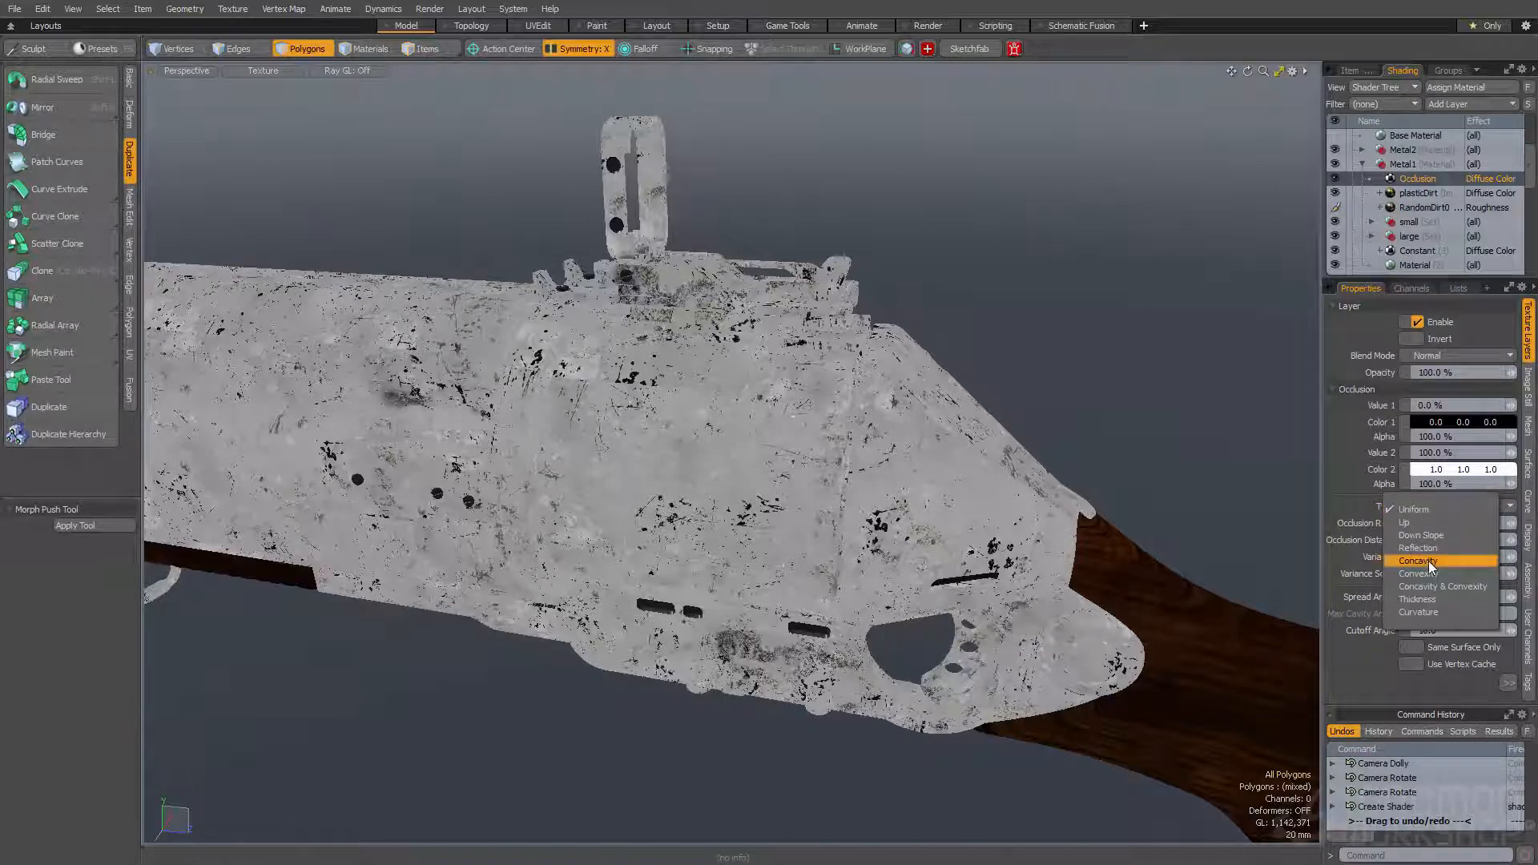
pyautogui.click(1432, 548)
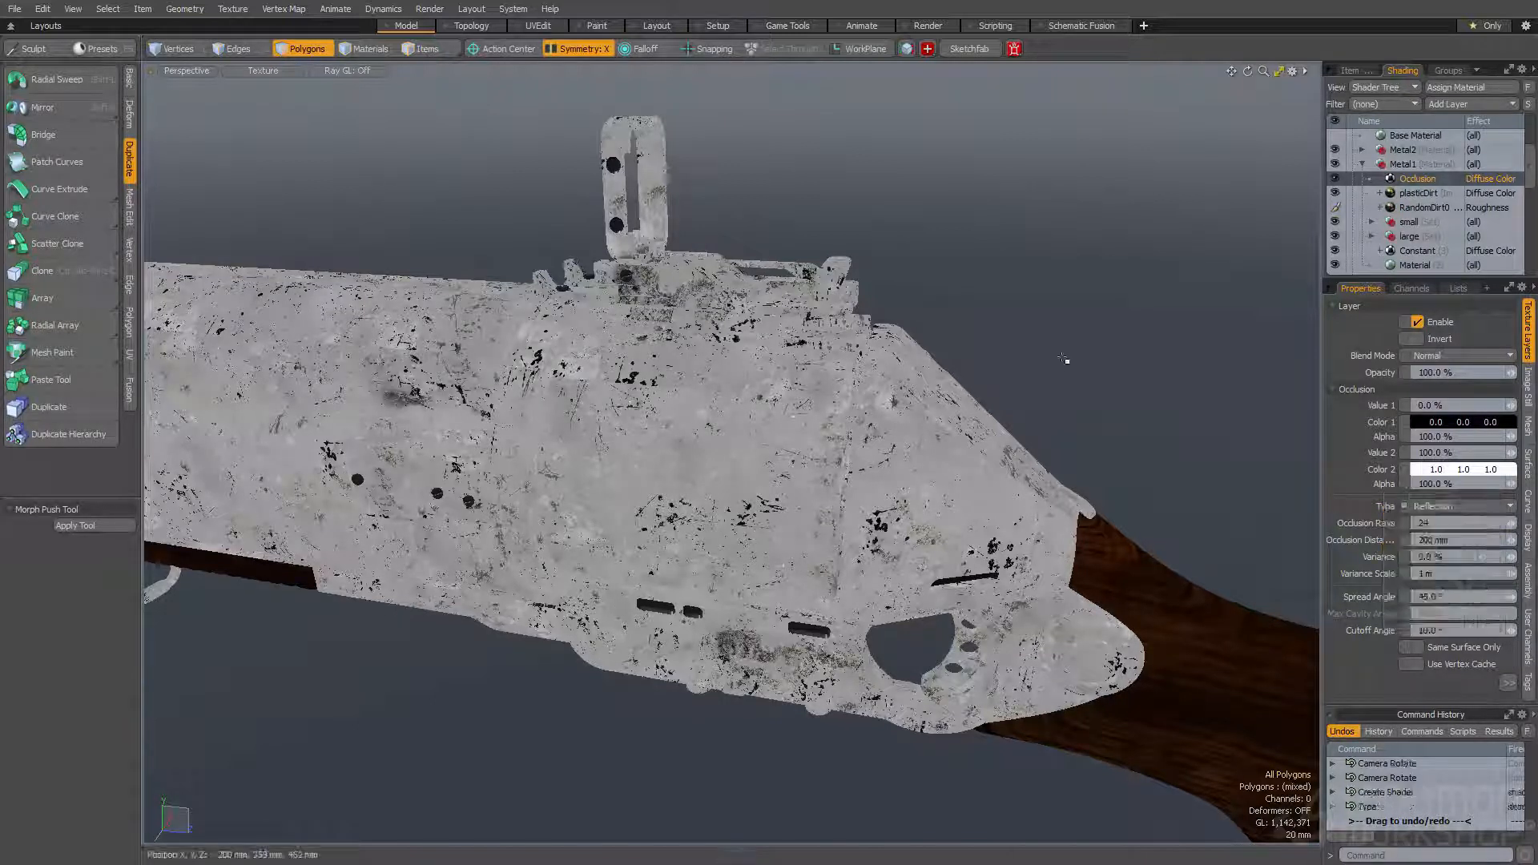
# - Open the render preview and switch its displayed shading effect to Roughness
pyautogui.press('F9')
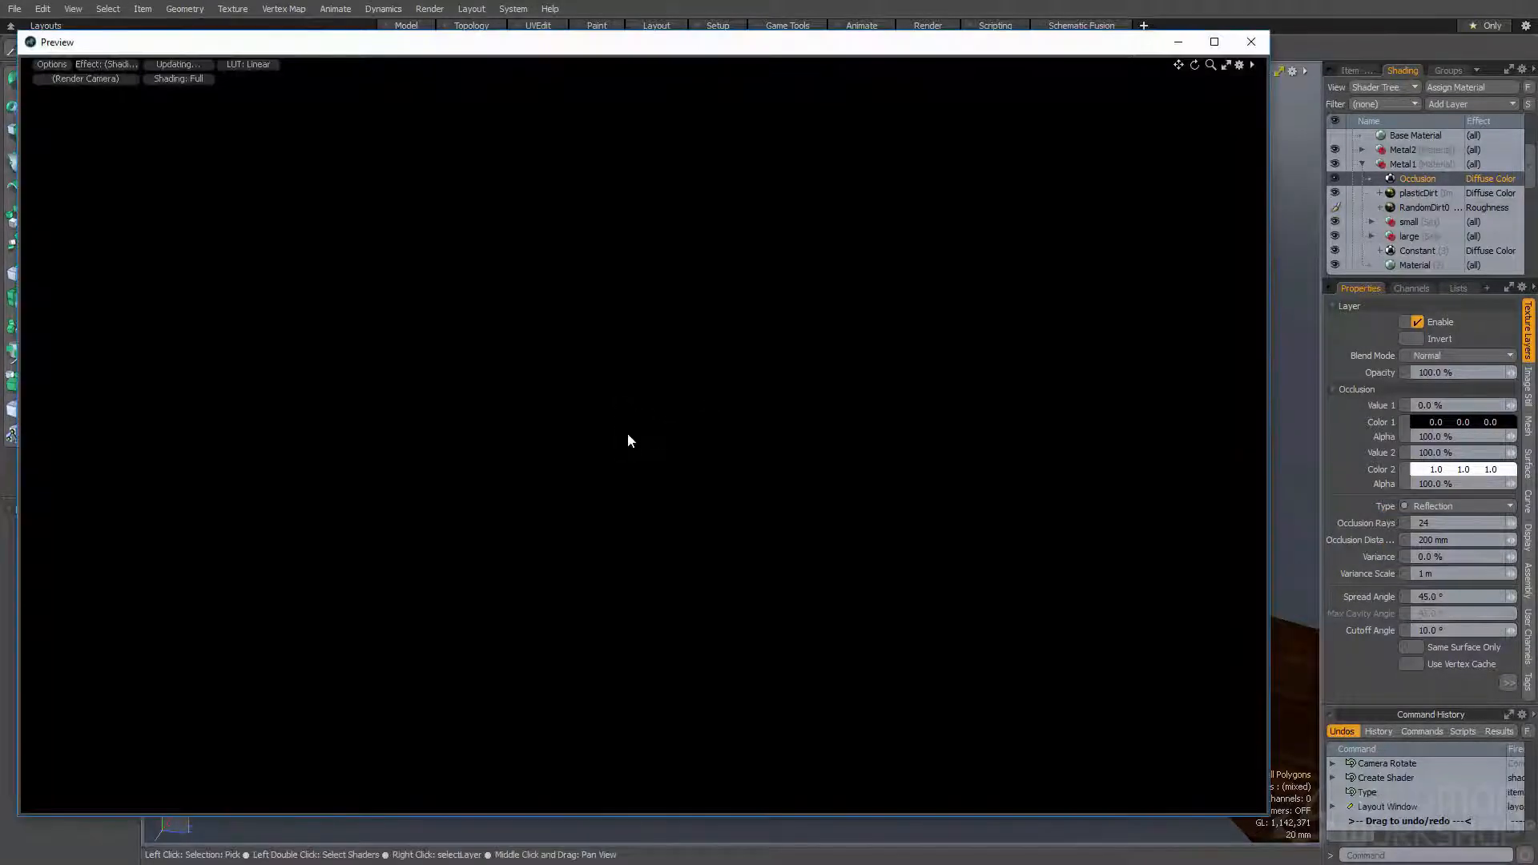
pyautogui.click(107, 64)
pyautogui.moveTo(125, 168)
pyautogui.moveTo(232, 186)
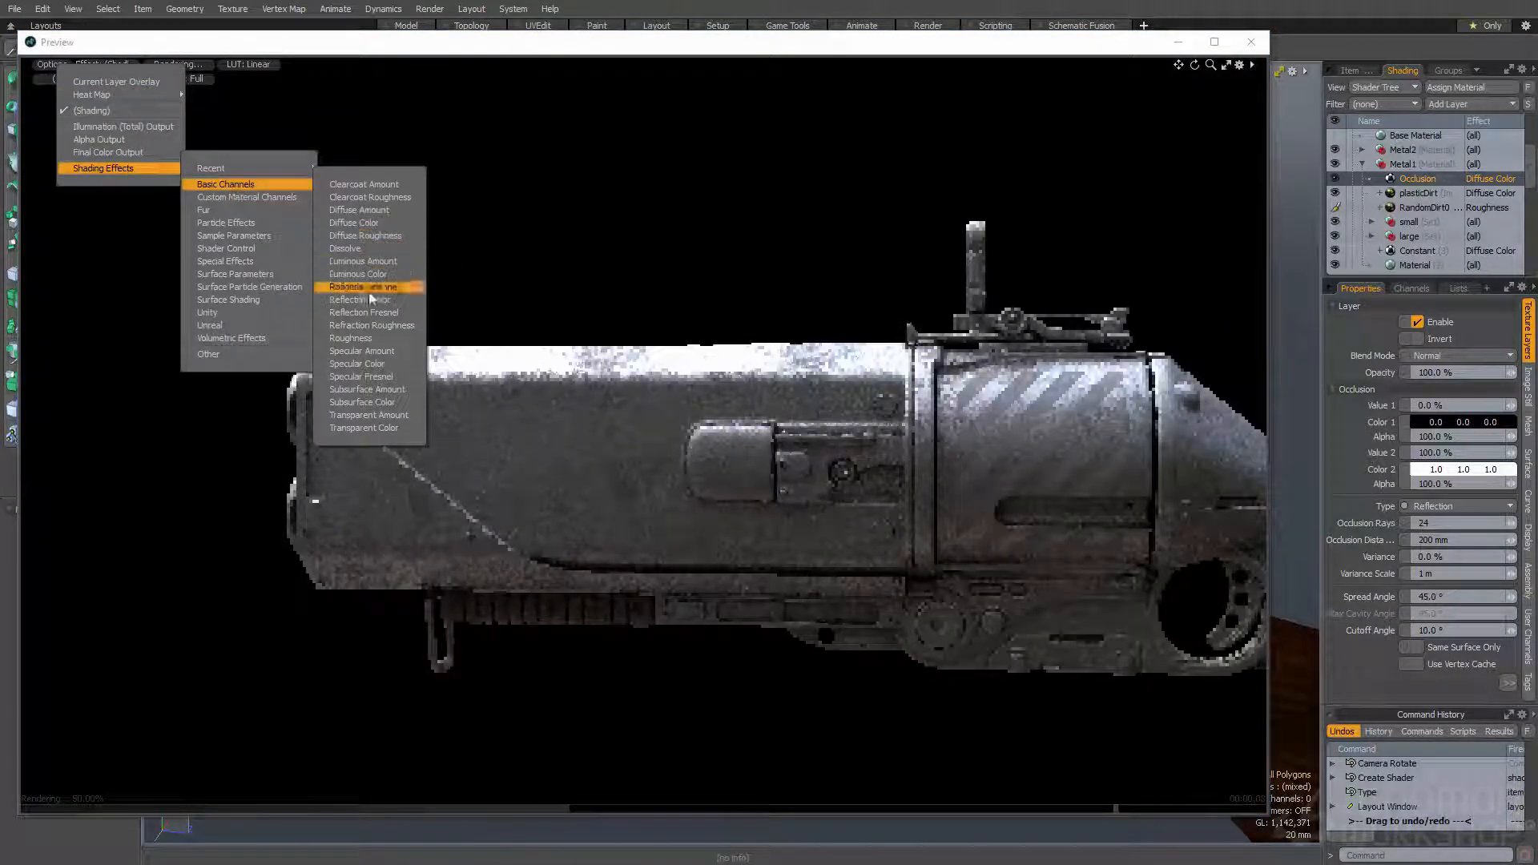
pyautogui.click(371, 338)
# - Change the Occlusion layer's effect from Diffuse Color to Roughness and check it across the gun body
pyautogui.rightClick(1485, 182)
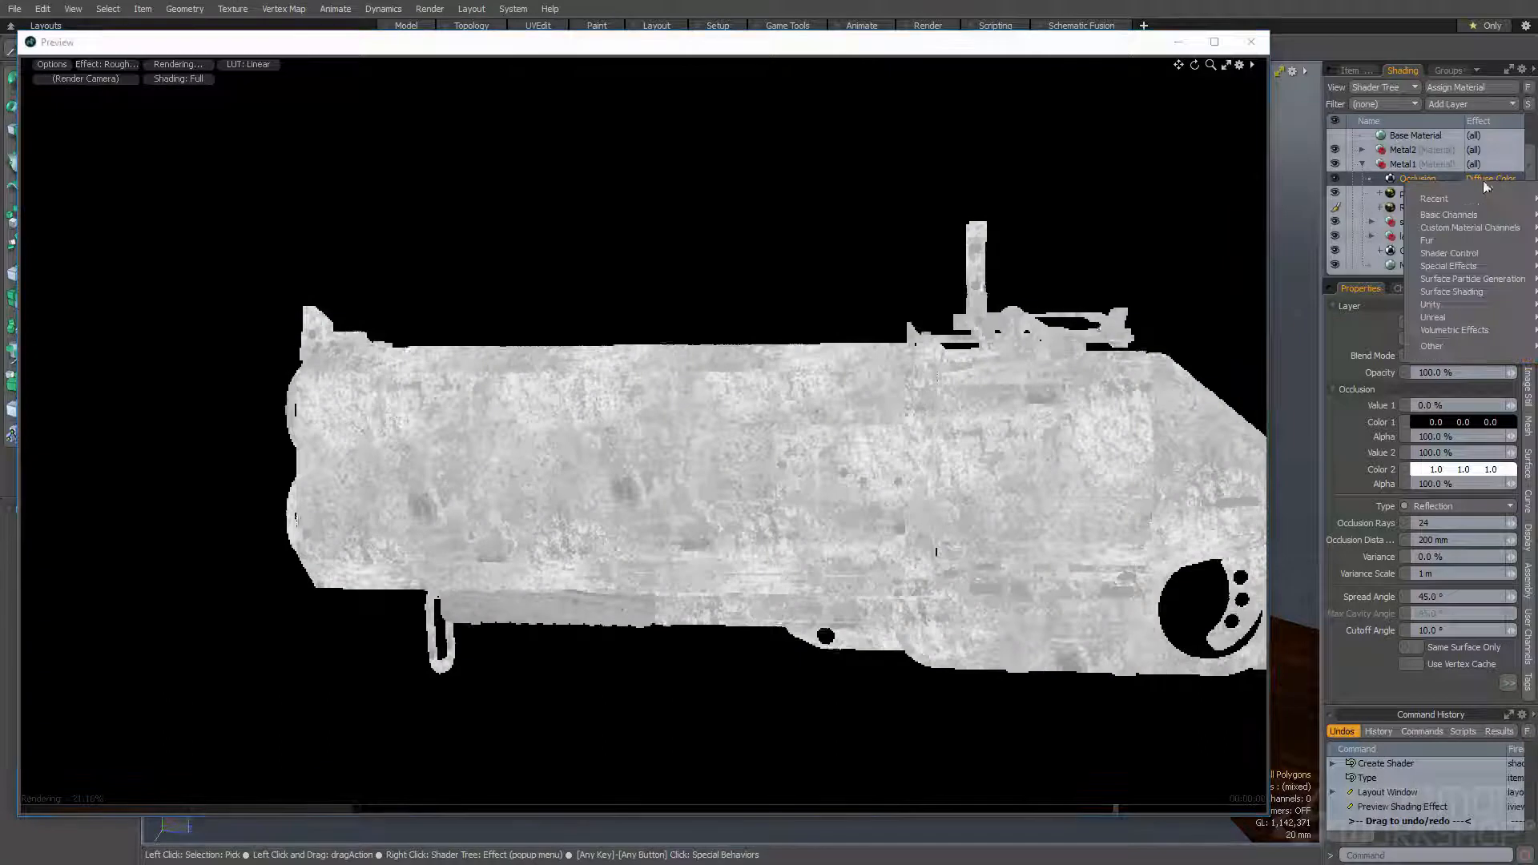
pyautogui.moveTo(1469, 203)
pyautogui.click(1401, 198)
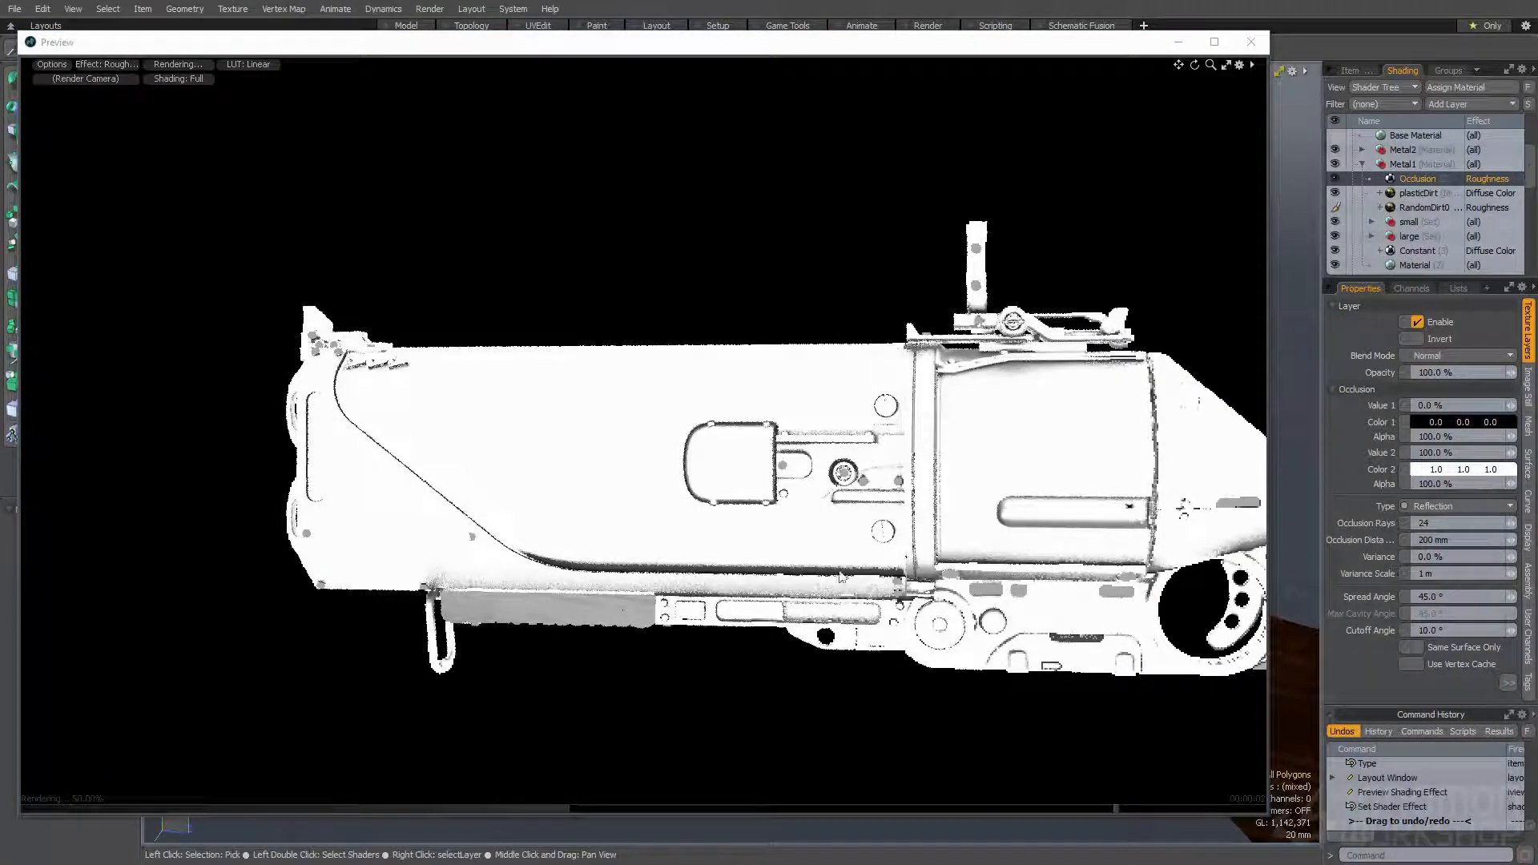
pyautogui.moveTo(1058, 596); pyautogui.dragTo(913, 533, button='middle')
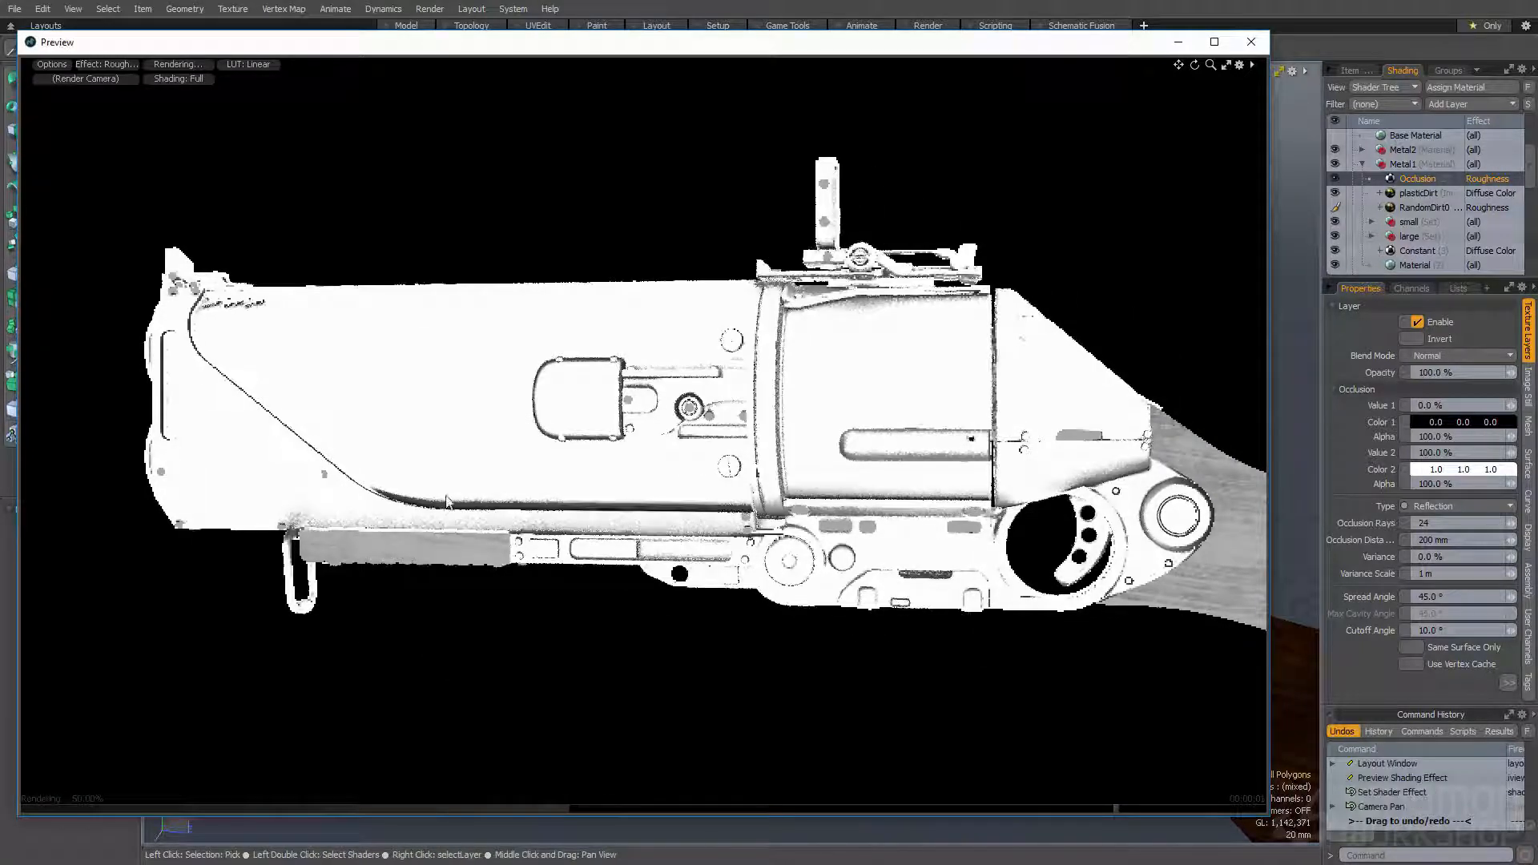
pyautogui.keyDown('alt'); pyautogui.keyDown('shift'); pyautogui.moveTo(901, 468); pyautogui.dragTo(849, 456); pyautogui.keyUp('shift'); pyautogui.keyUp('alt')
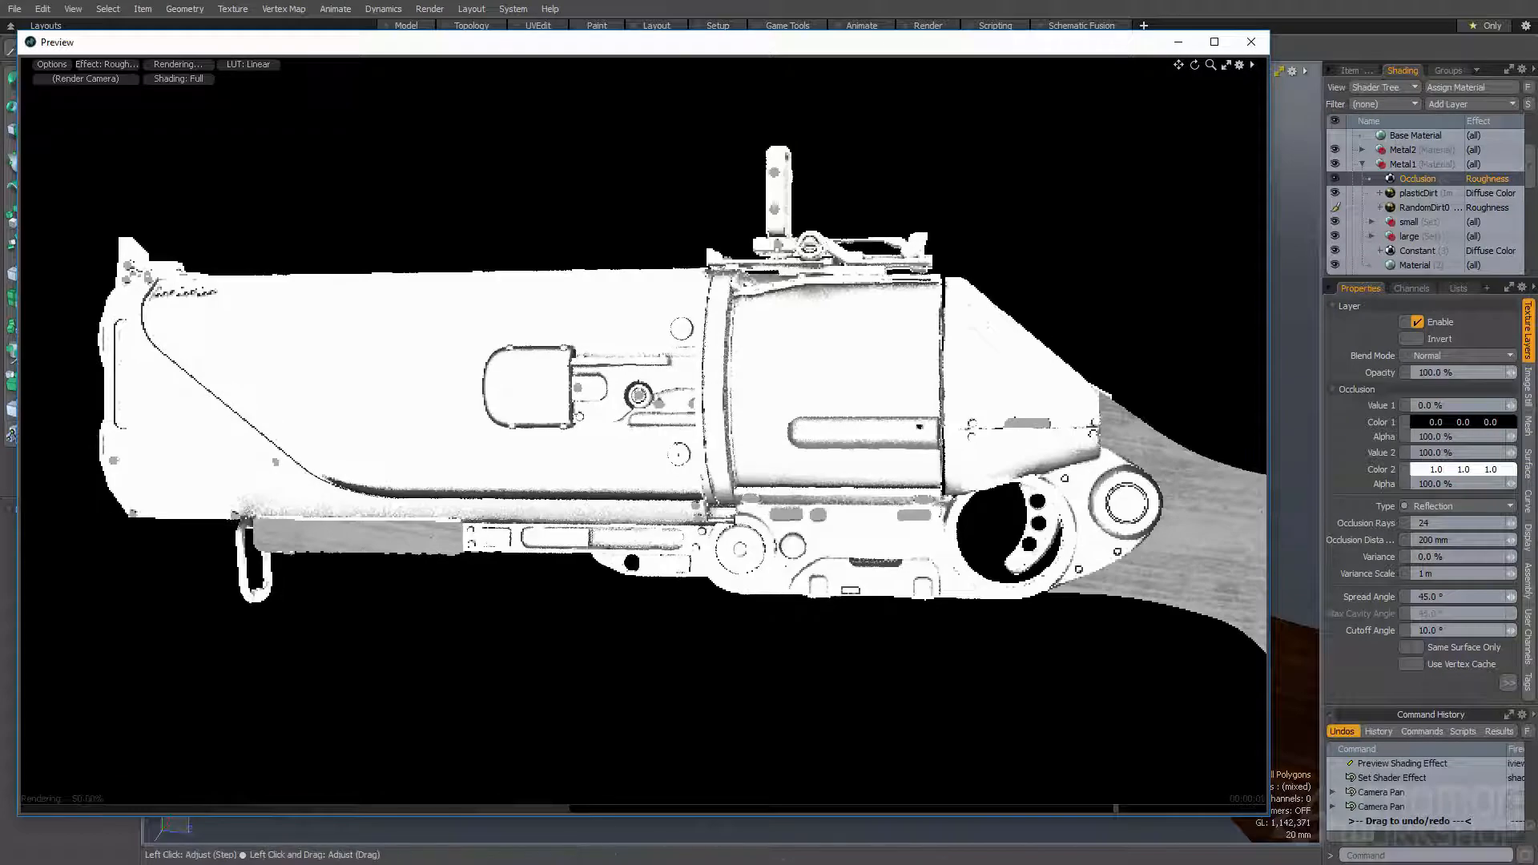
# - Set the Occlusion layer's Spread Angle to 175° and its Occlusion Distance to 500 mm, and inspect the gun from the muzzle end
pyautogui.click(1411, 596)
pyautogui.write('175')
pyautogui.press('Return')
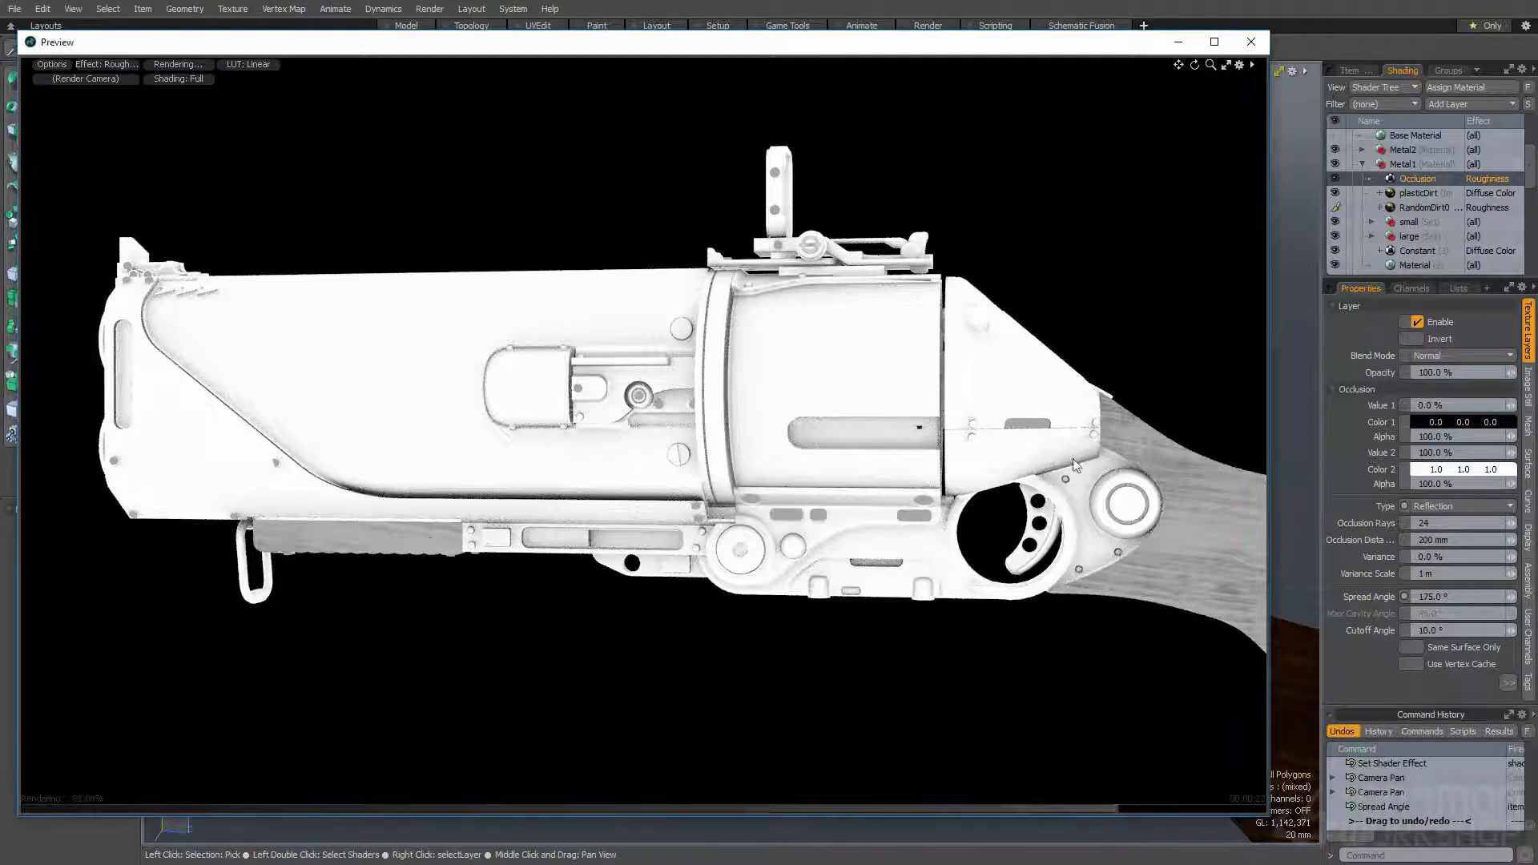
pyautogui.click(1430, 540)
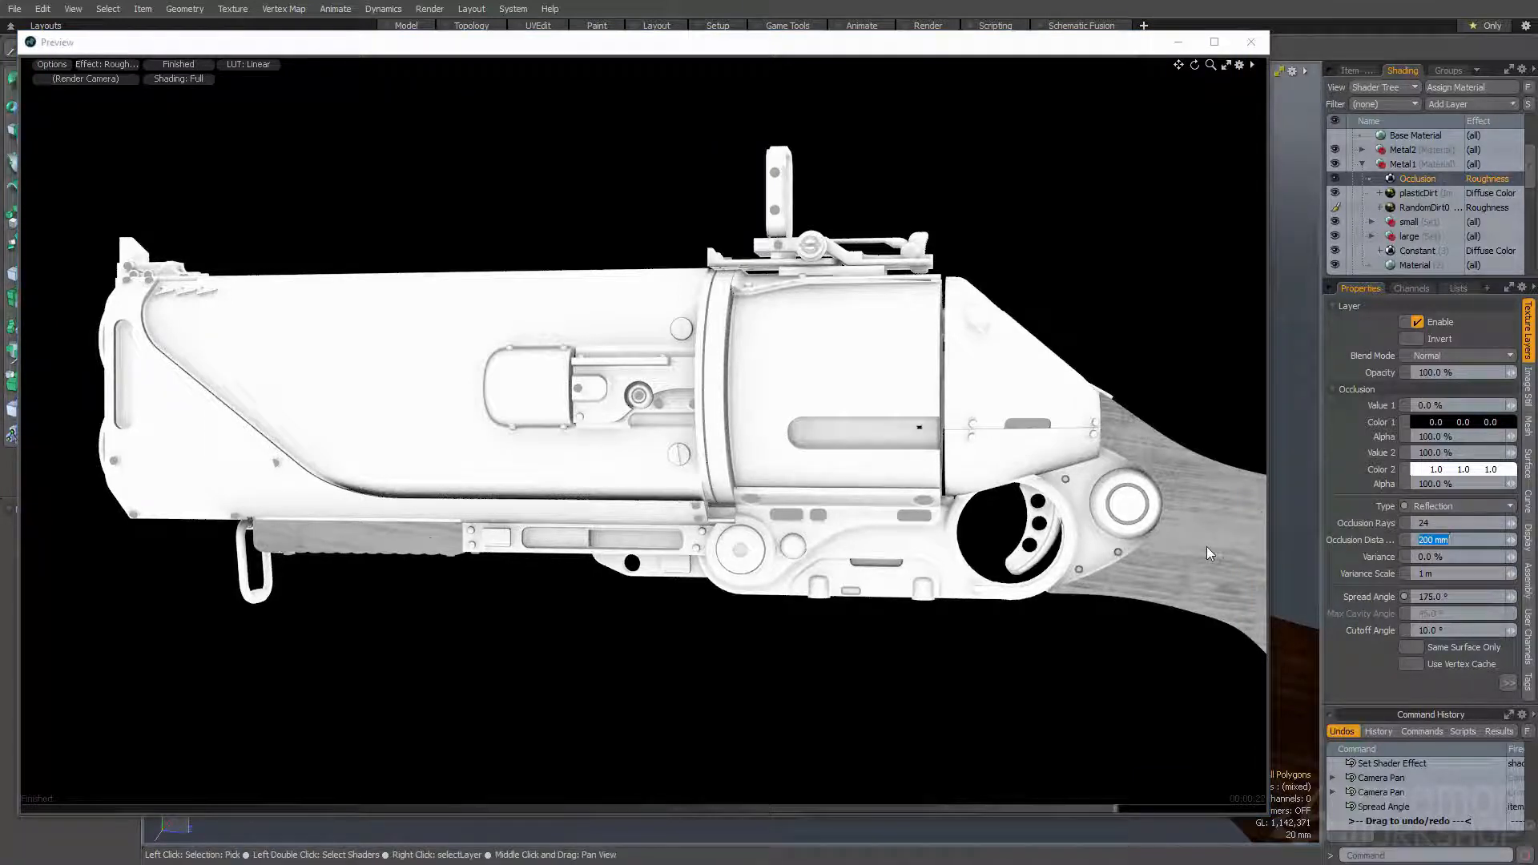
pyautogui.write('500')
pyautogui.press('Return')
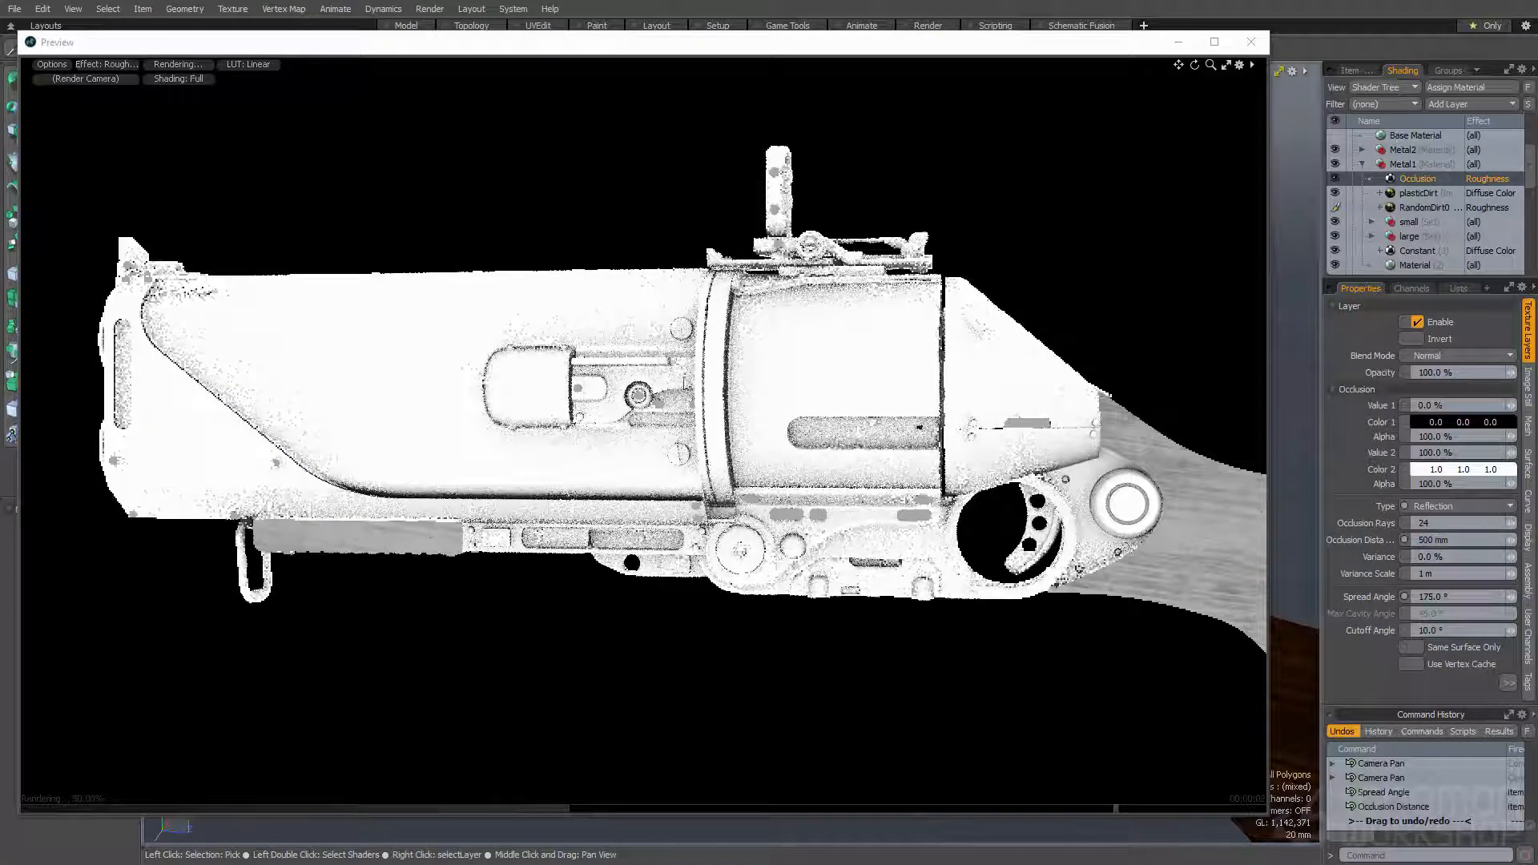
pyautogui.keyDown('alt'); pyautogui.moveTo(718, 462); pyautogui.dragTo(833, 479); pyautogui.keyUp('alt')
pyautogui.keyDown('ctrl'); pyautogui.keyDown('alt'); pyautogui.moveTo(833, 479); pyautogui.dragTo(721, 473); pyautogui.keyUp('alt'); pyautogui.keyUp('ctrl')
pyautogui.keyDown('alt'); pyautogui.moveTo(721, 473); pyautogui.dragTo(697, 456); pyautogui.keyUp('alt')
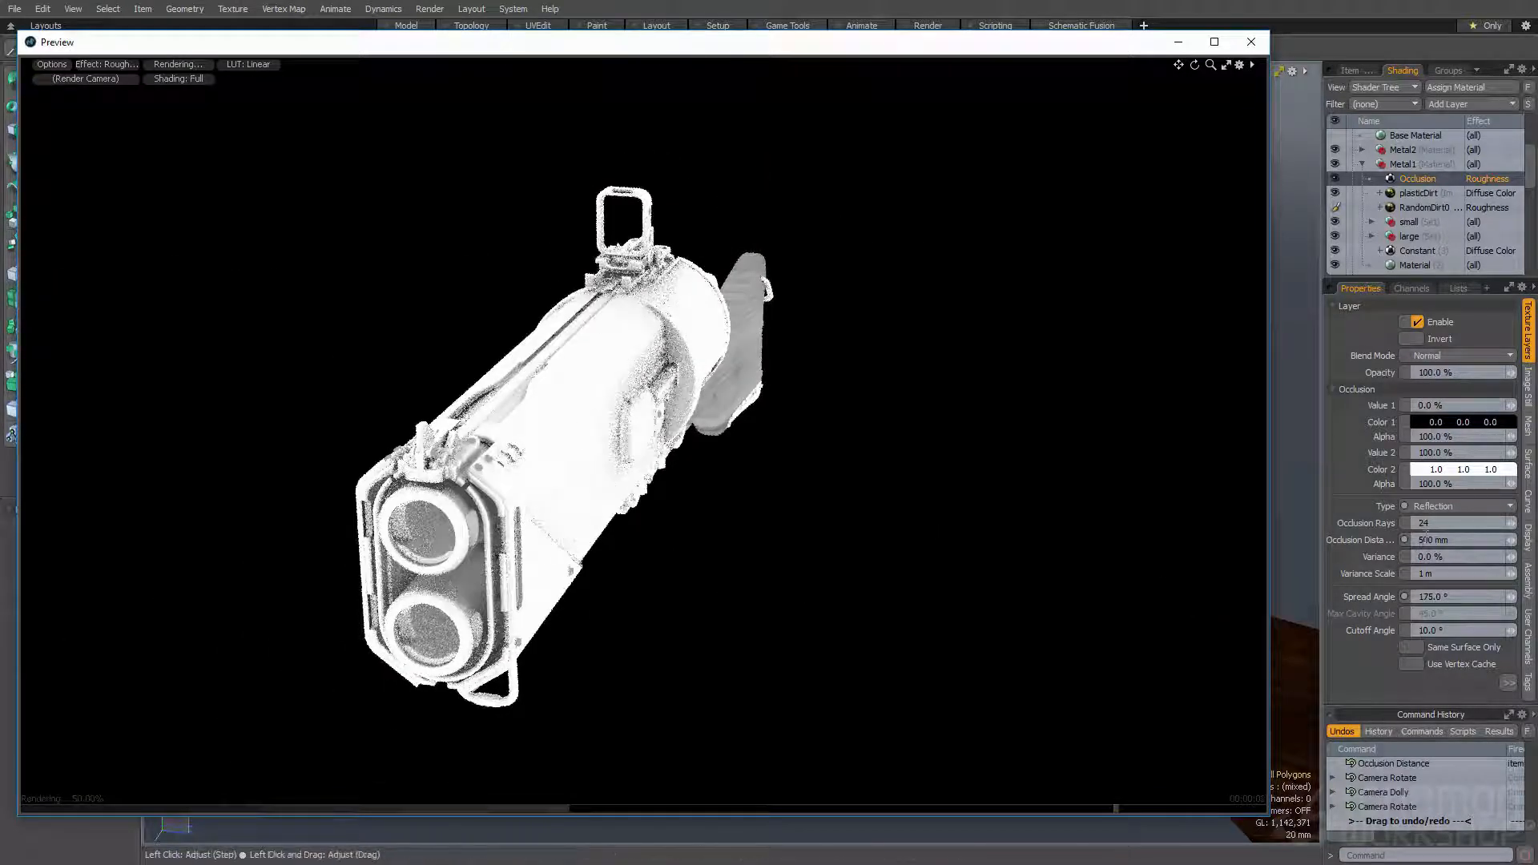
# - Turn the gun to a close side view and try a Bias of 10% on the Occlusion layer
pyautogui.keyDown('alt'); pyautogui.moveTo(824, 449); pyautogui.dragTo(607, 388); pyautogui.keyUp('alt')
pyautogui.scroll(1, 607, 389)
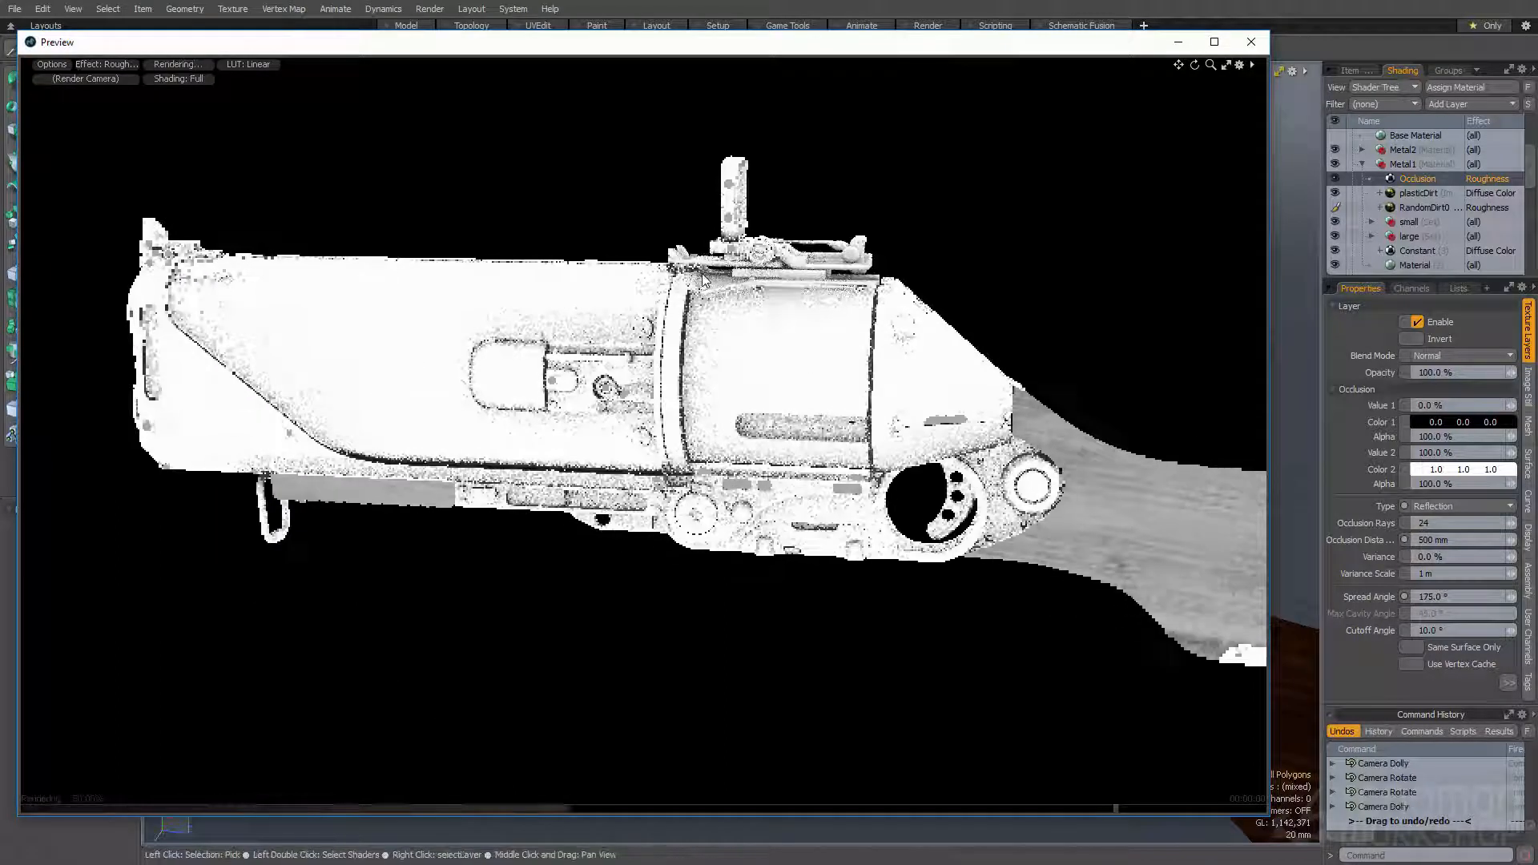
pyautogui.click(1507, 683)
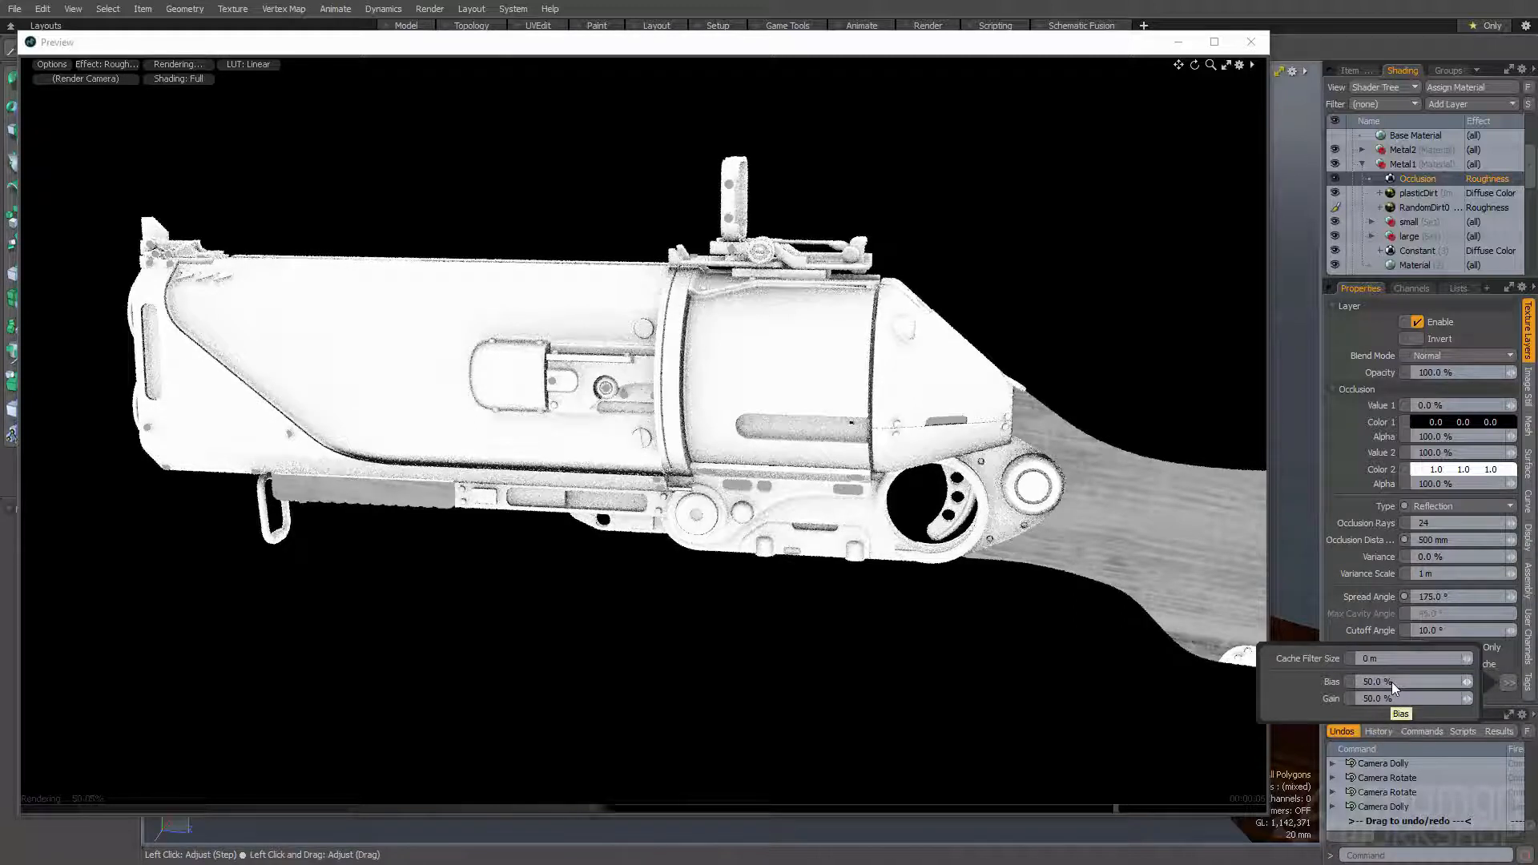
pyautogui.click(1391, 682)
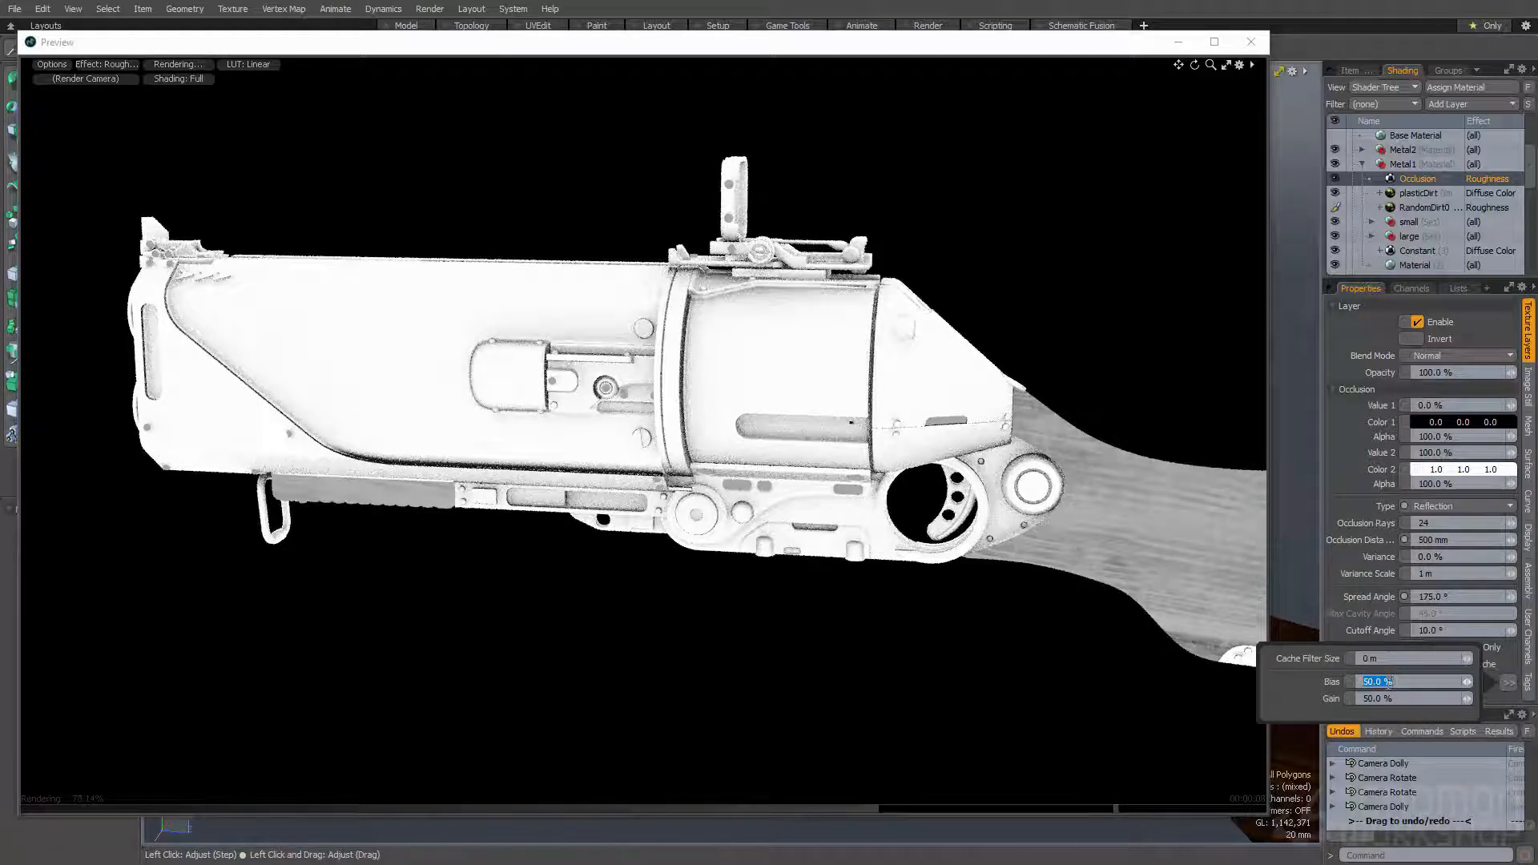
pyautogui.write('10')
pyautogui.press('Return')
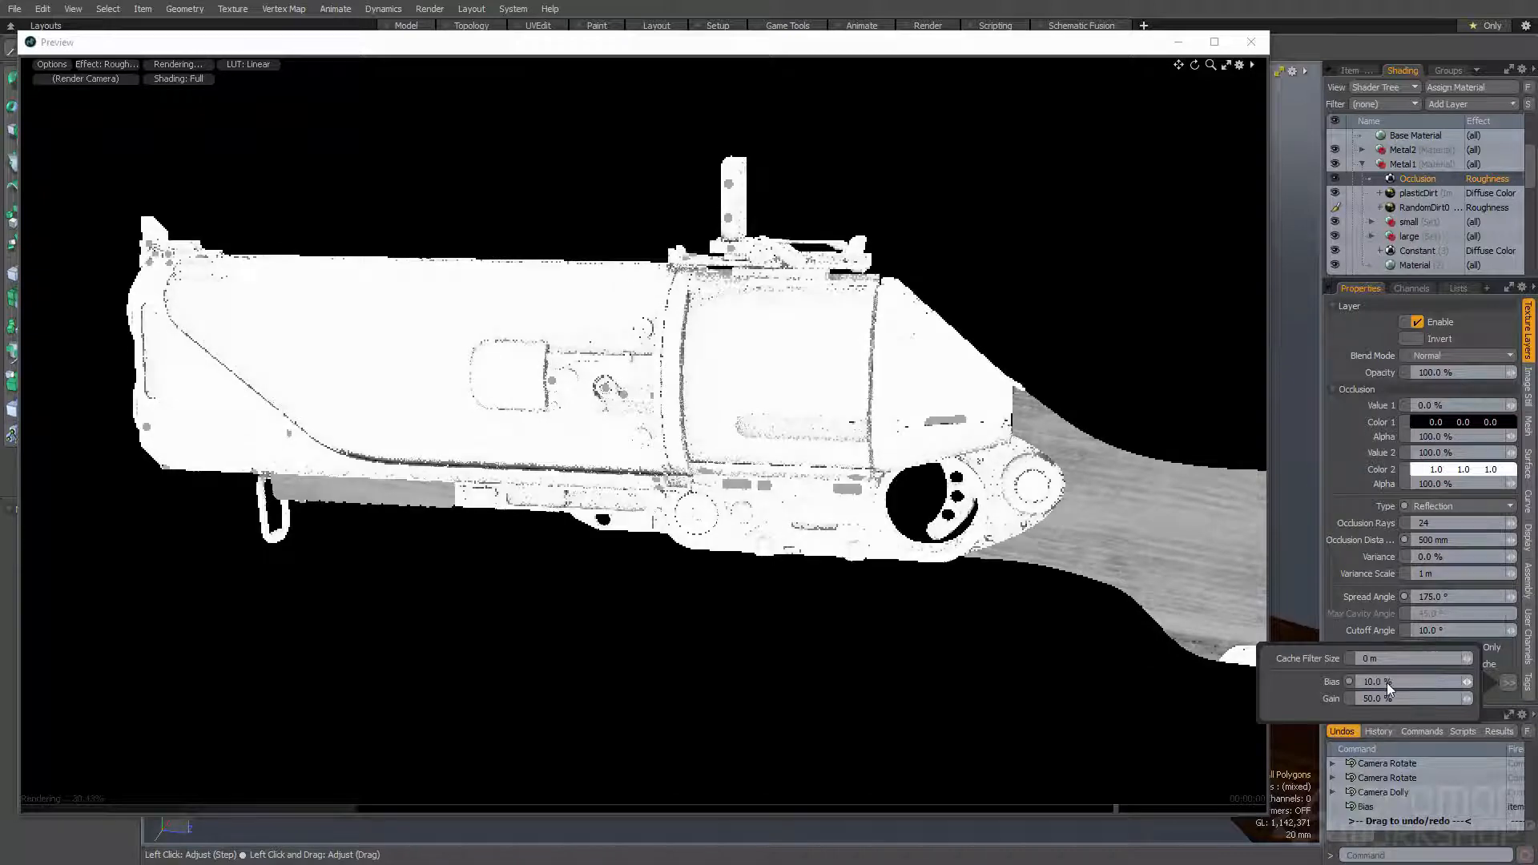
# - Raise the Occlusion layer's Bias to strengthen the crevice shading, trying 90% and 80% while comparing the gun's side
pyautogui.click(1394, 683)
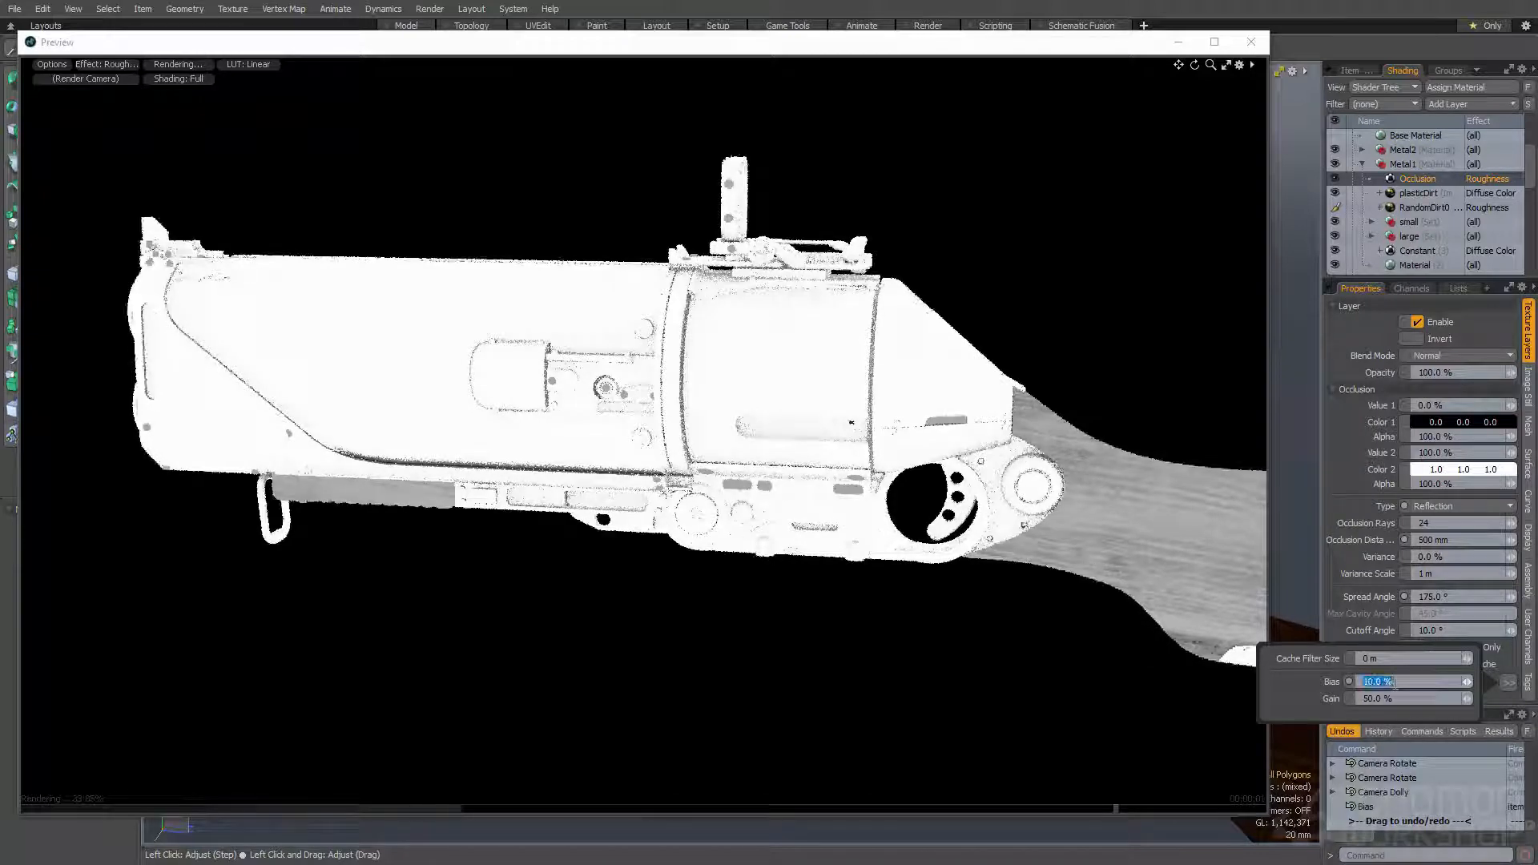
pyautogui.write('90')
pyautogui.press('Return')
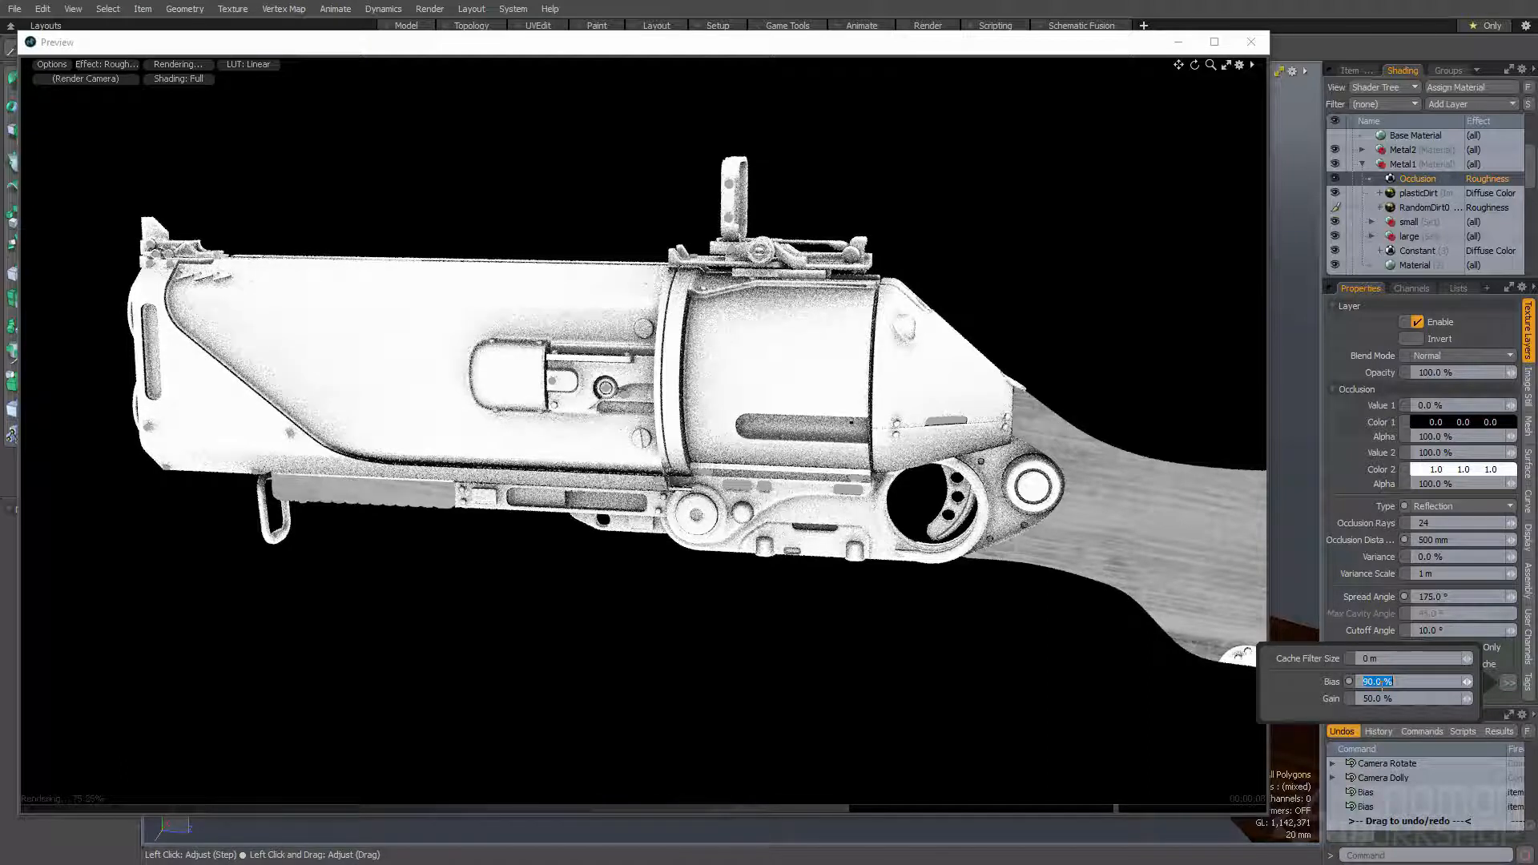
pyautogui.press('Return')
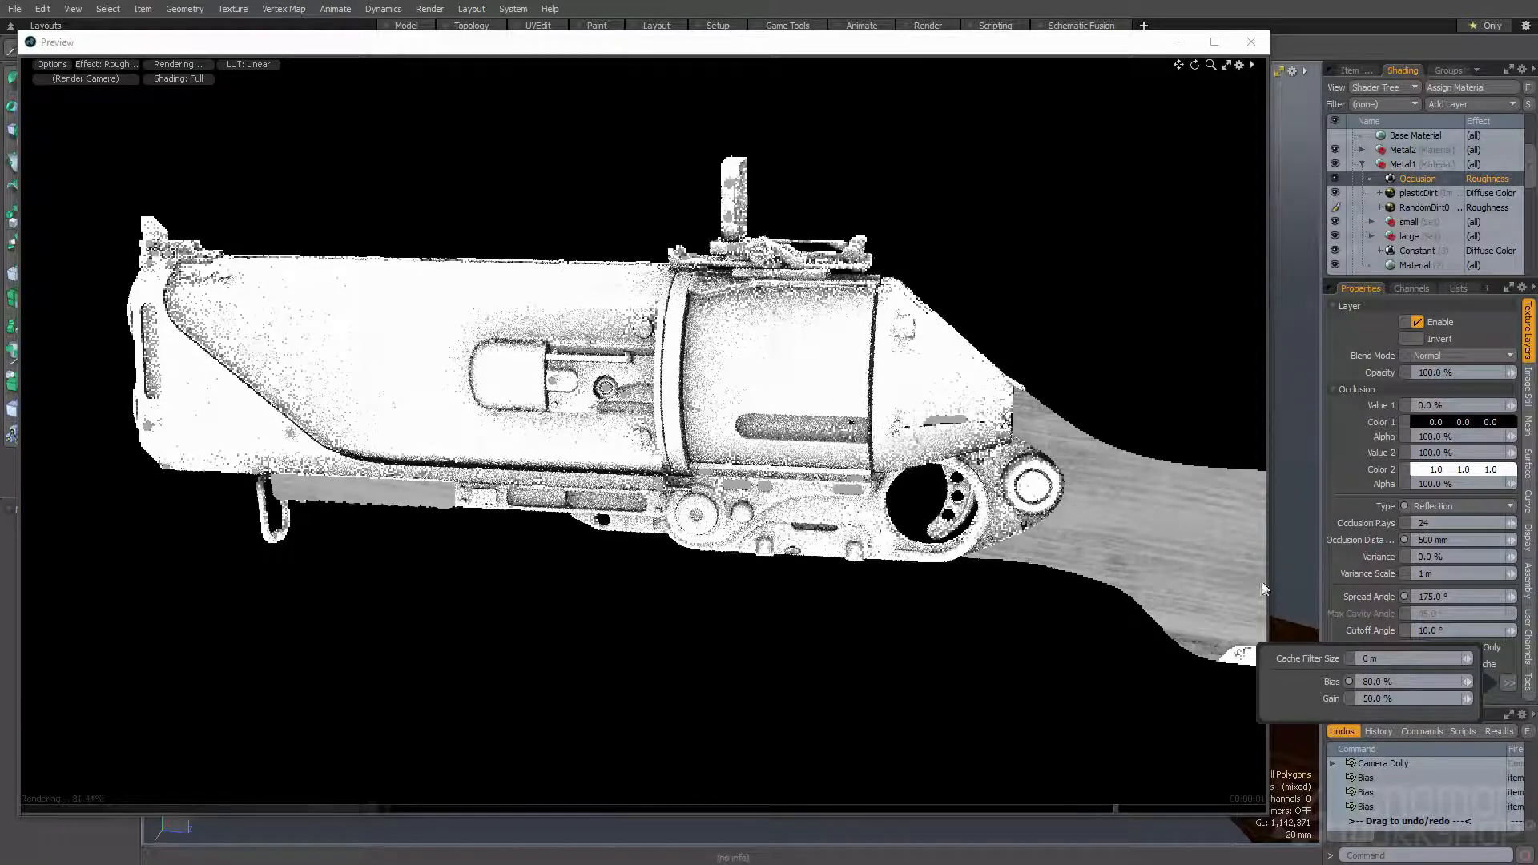
pyautogui.click(1369, 682)
pyautogui.write('753')
pyautogui.press('Return')
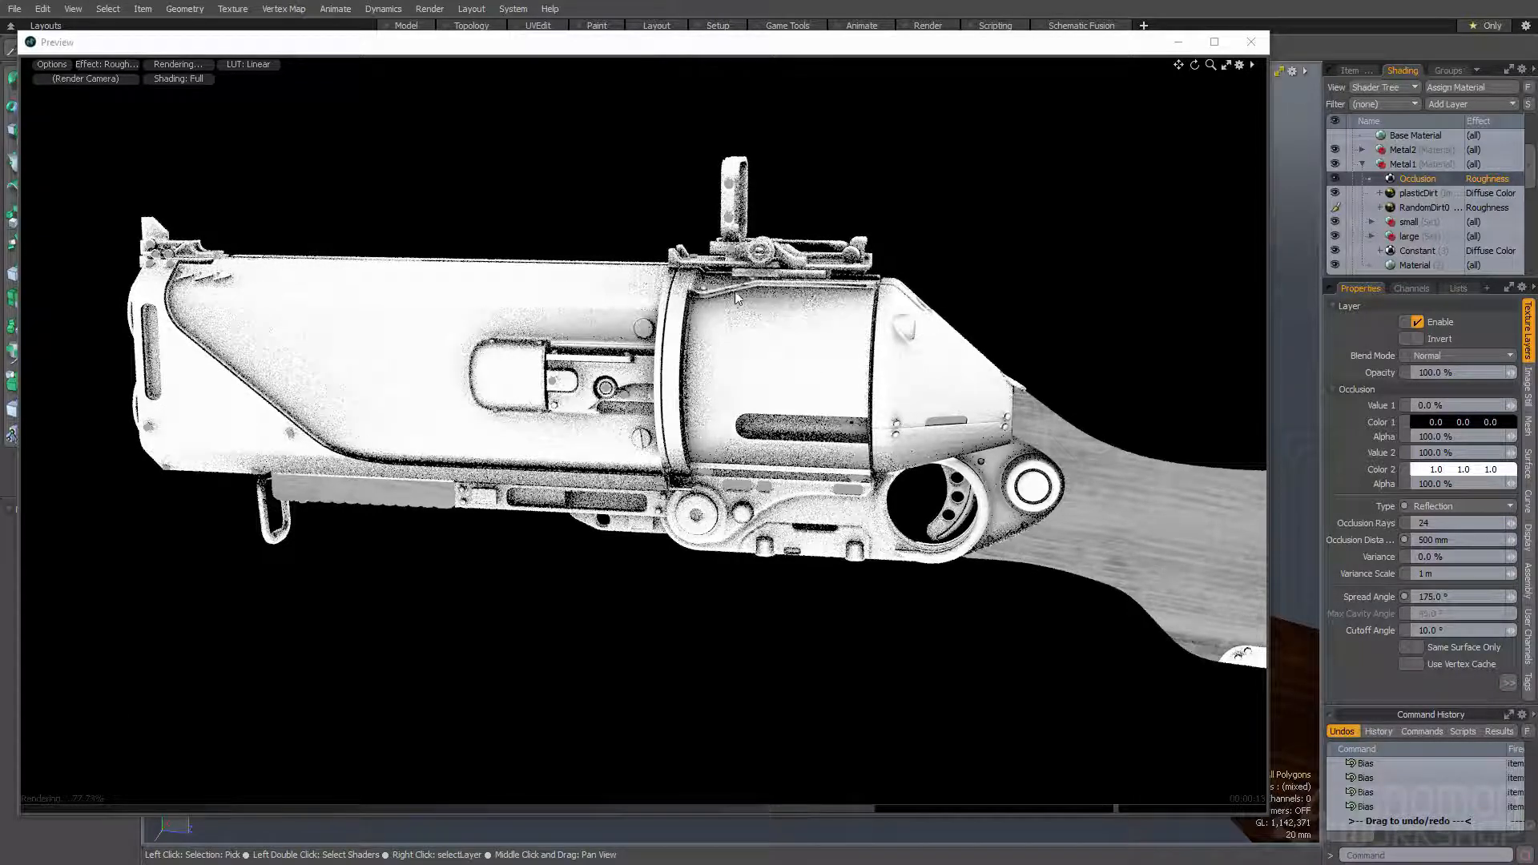
# - Change the blend mode of the roughness Occlusion layer to Screen
pyautogui.click(1466, 356)
pyautogui.click(1440, 445)
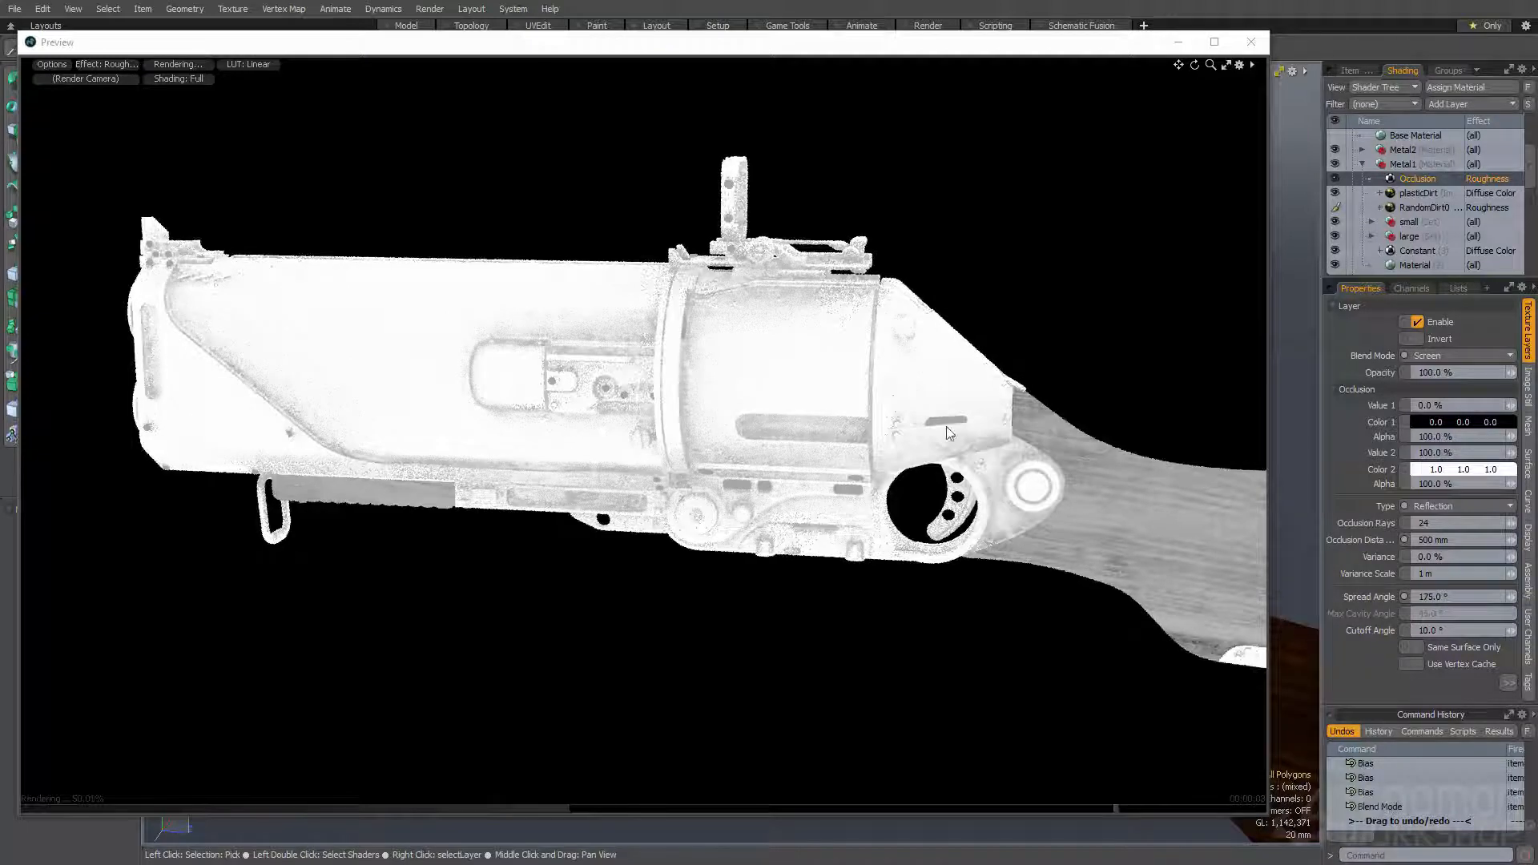
pyautogui.click(1436, 423)
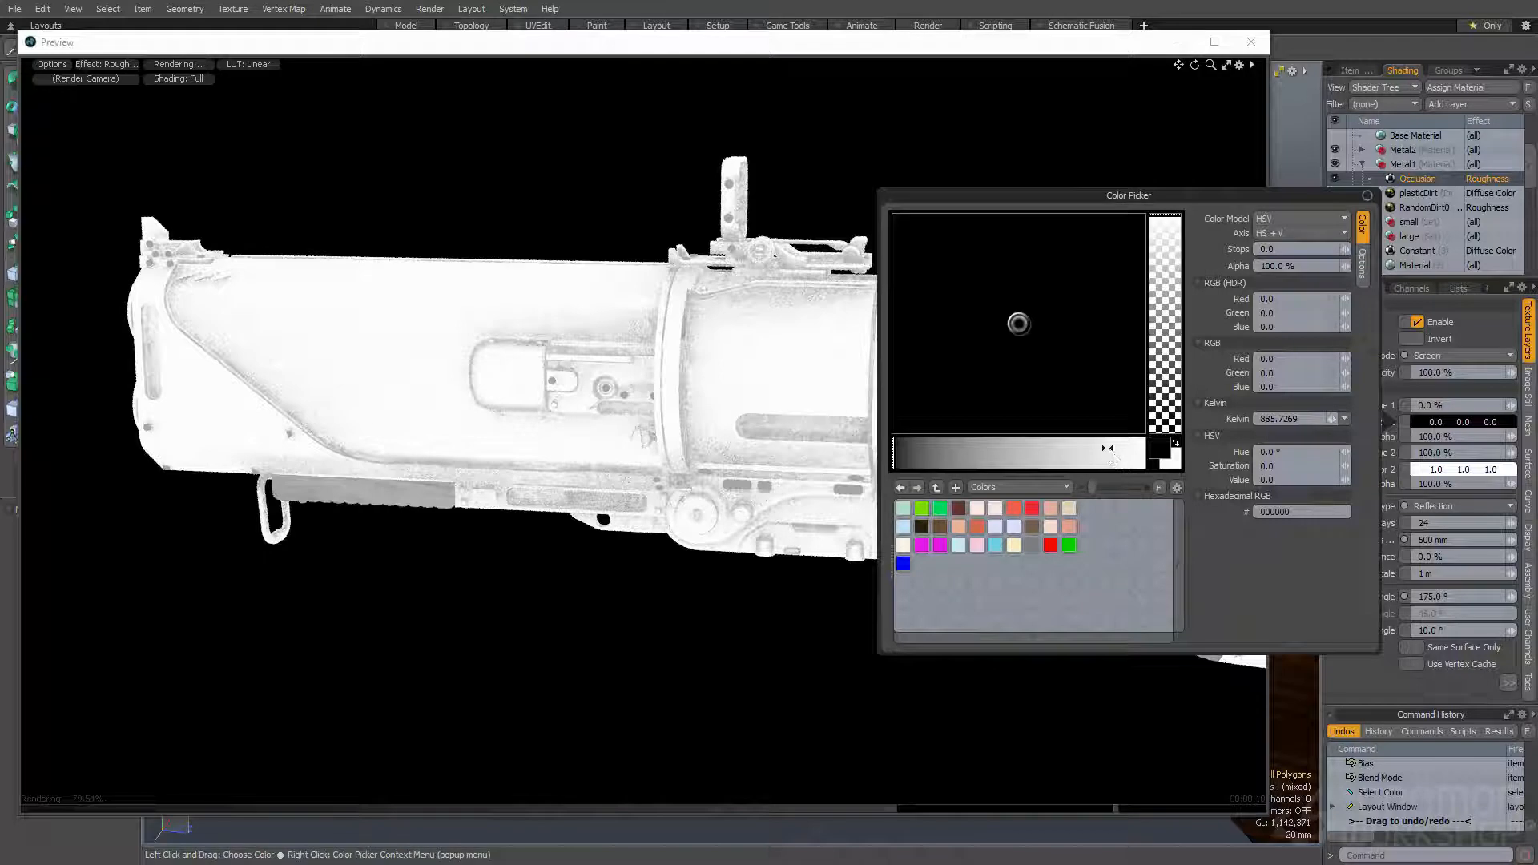
pyautogui.click(992, 50)
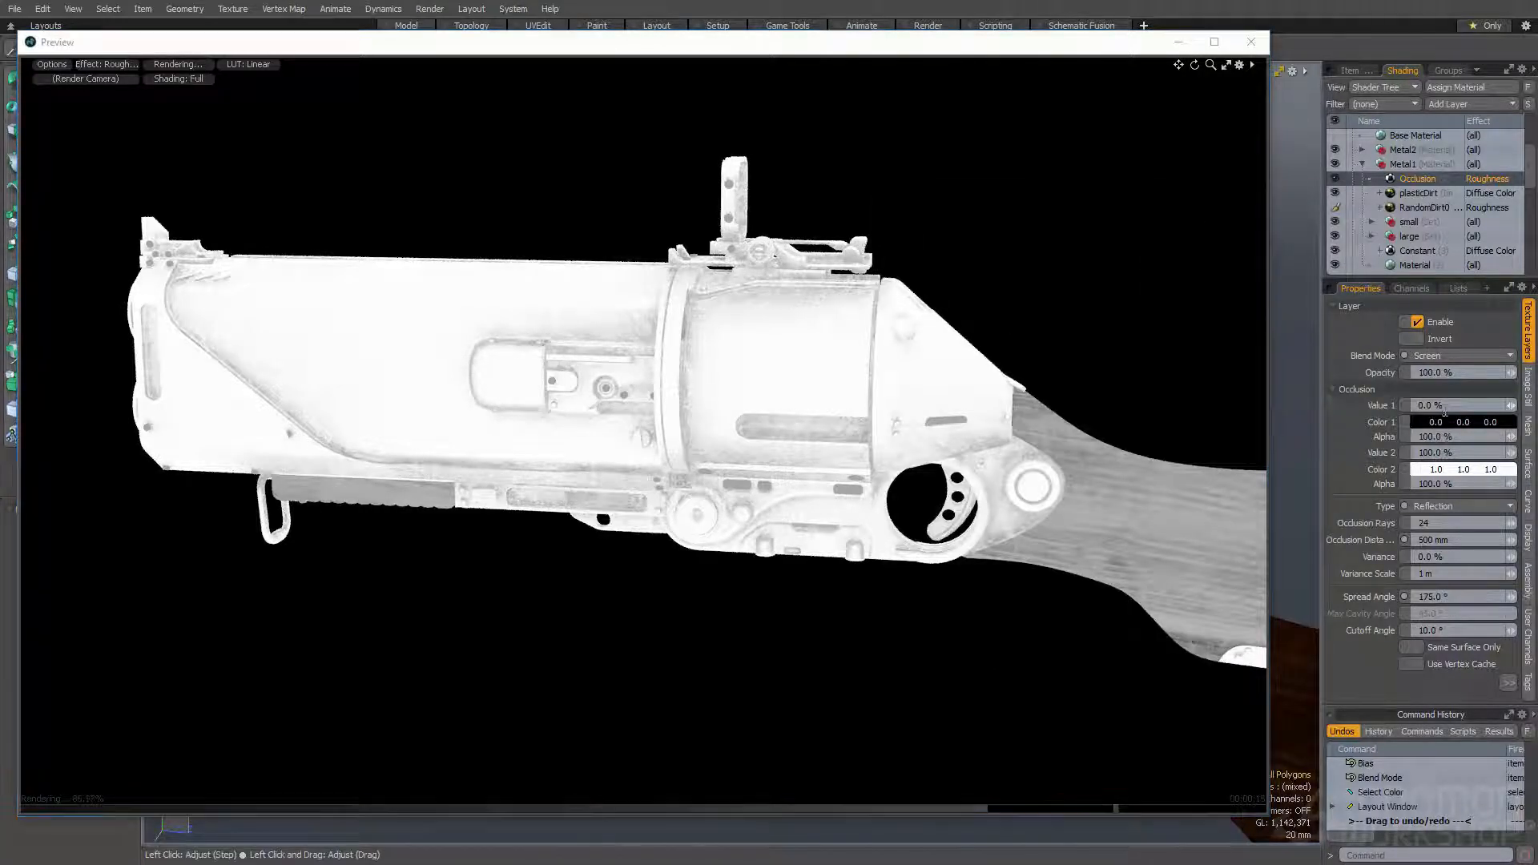
# - Set the Occlusion layer's Value 1 to 100% and Value 2 to 0%, and return the preview to Final Color Output
pyautogui.click(1382, 407)
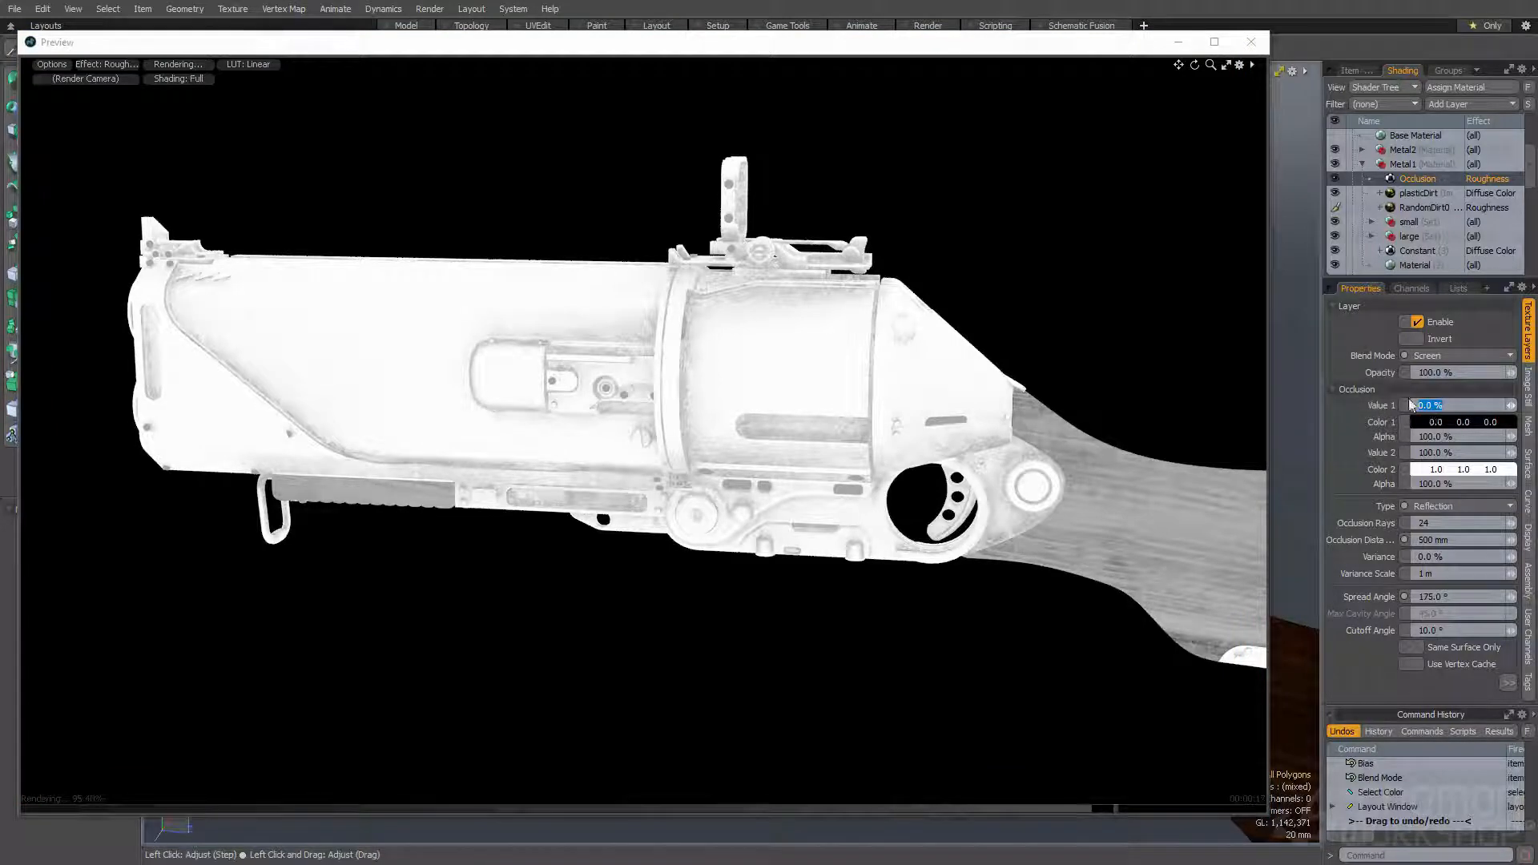
pyautogui.write('100')
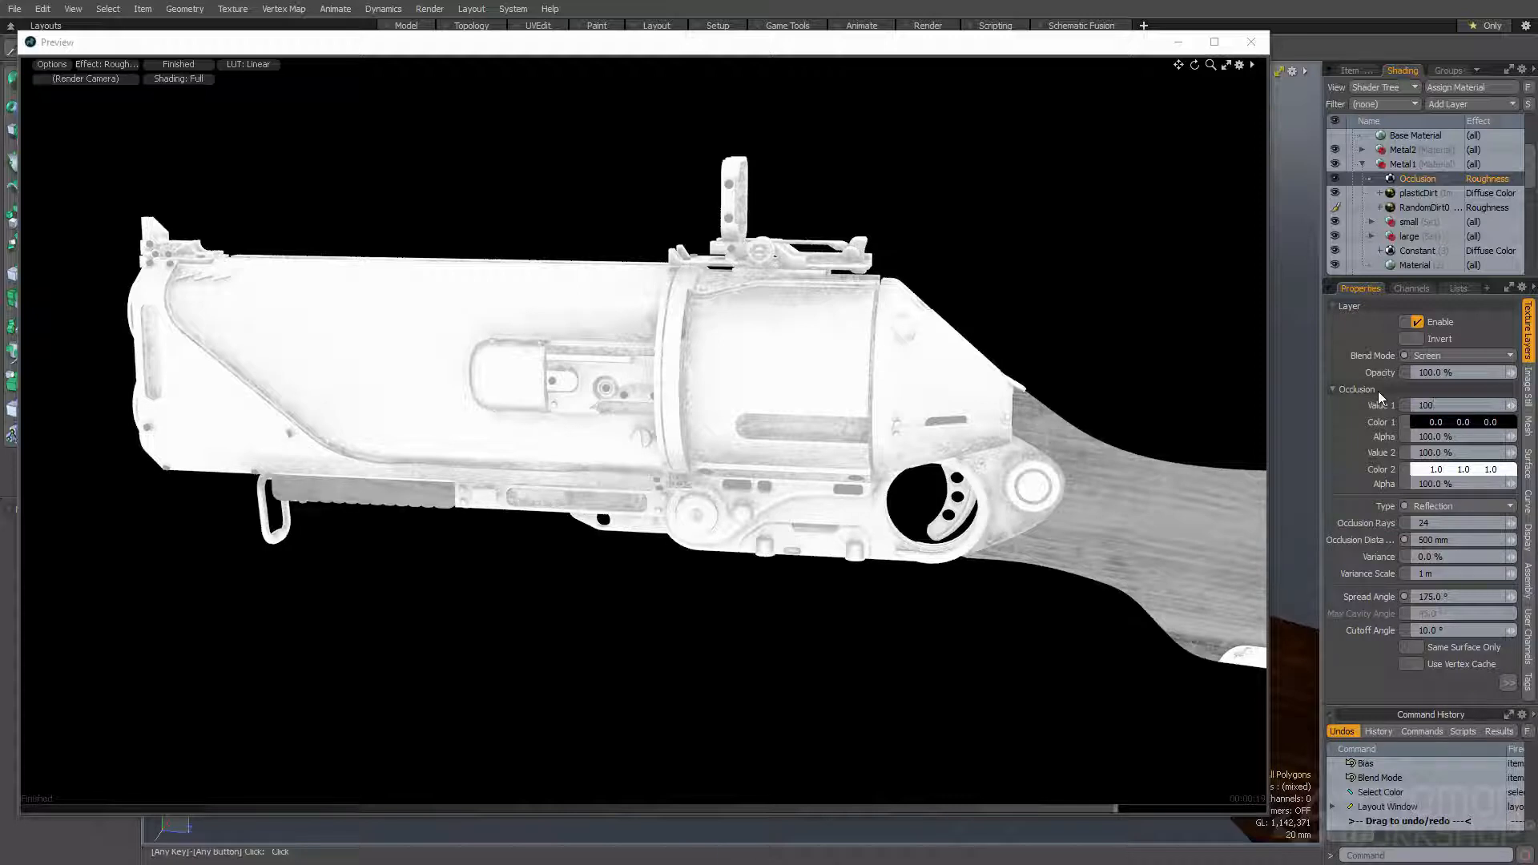
pyautogui.press('Return')
pyautogui.click(1447, 453)
pyautogui.write('0')
pyautogui.press('Return')
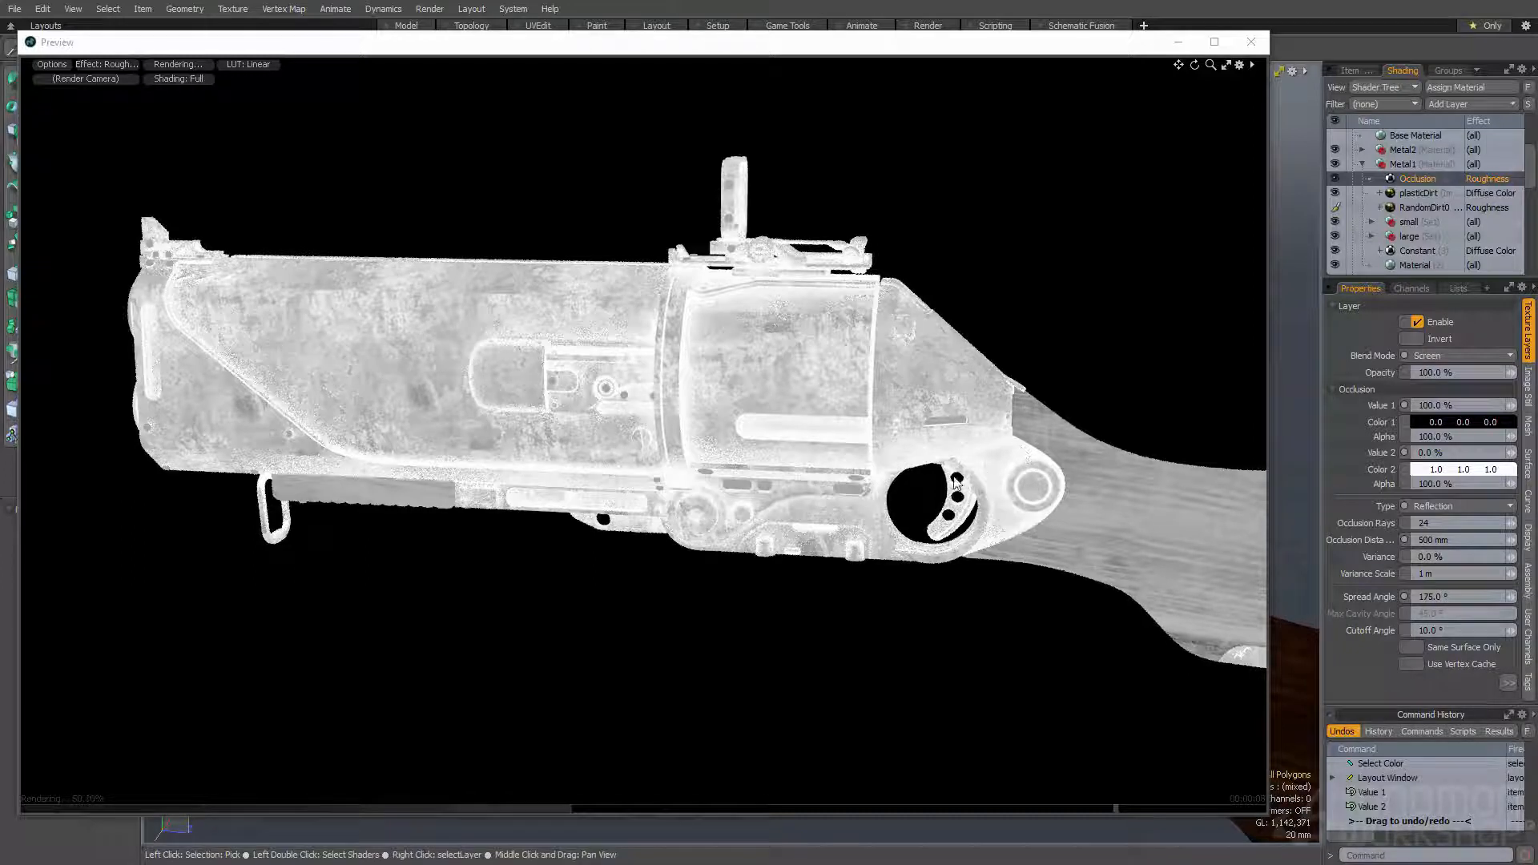
pyautogui.click(117, 64)
pyautogui.click(118, 139)
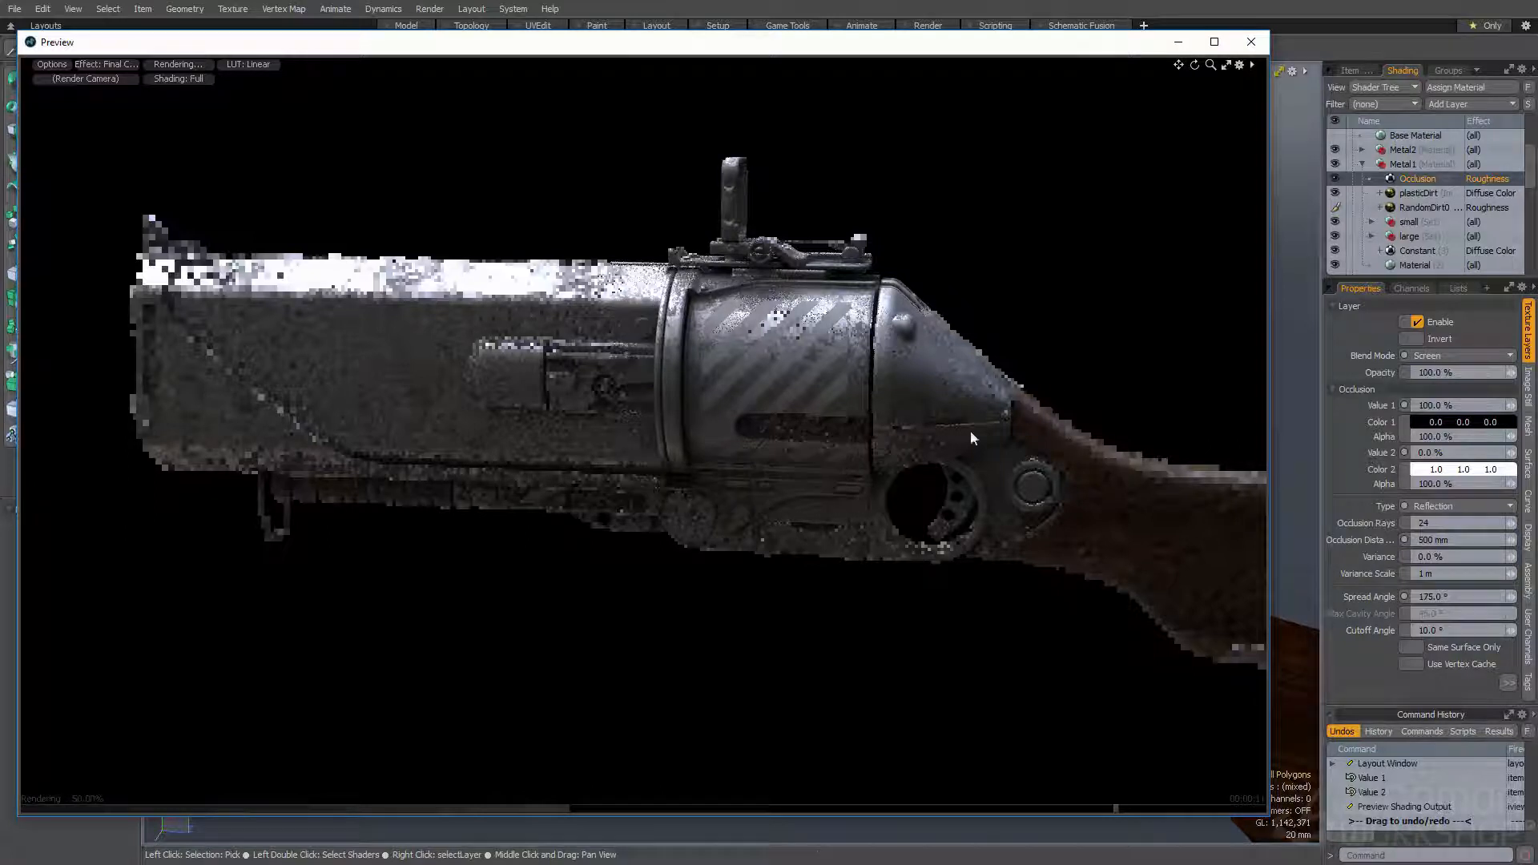
# - Create an instance of the Occlusion layer in the Metal1 group and set its effect to Specular Color
pyautogui.click(1425, 179)
pyautogui.rightClick(1424, 179)
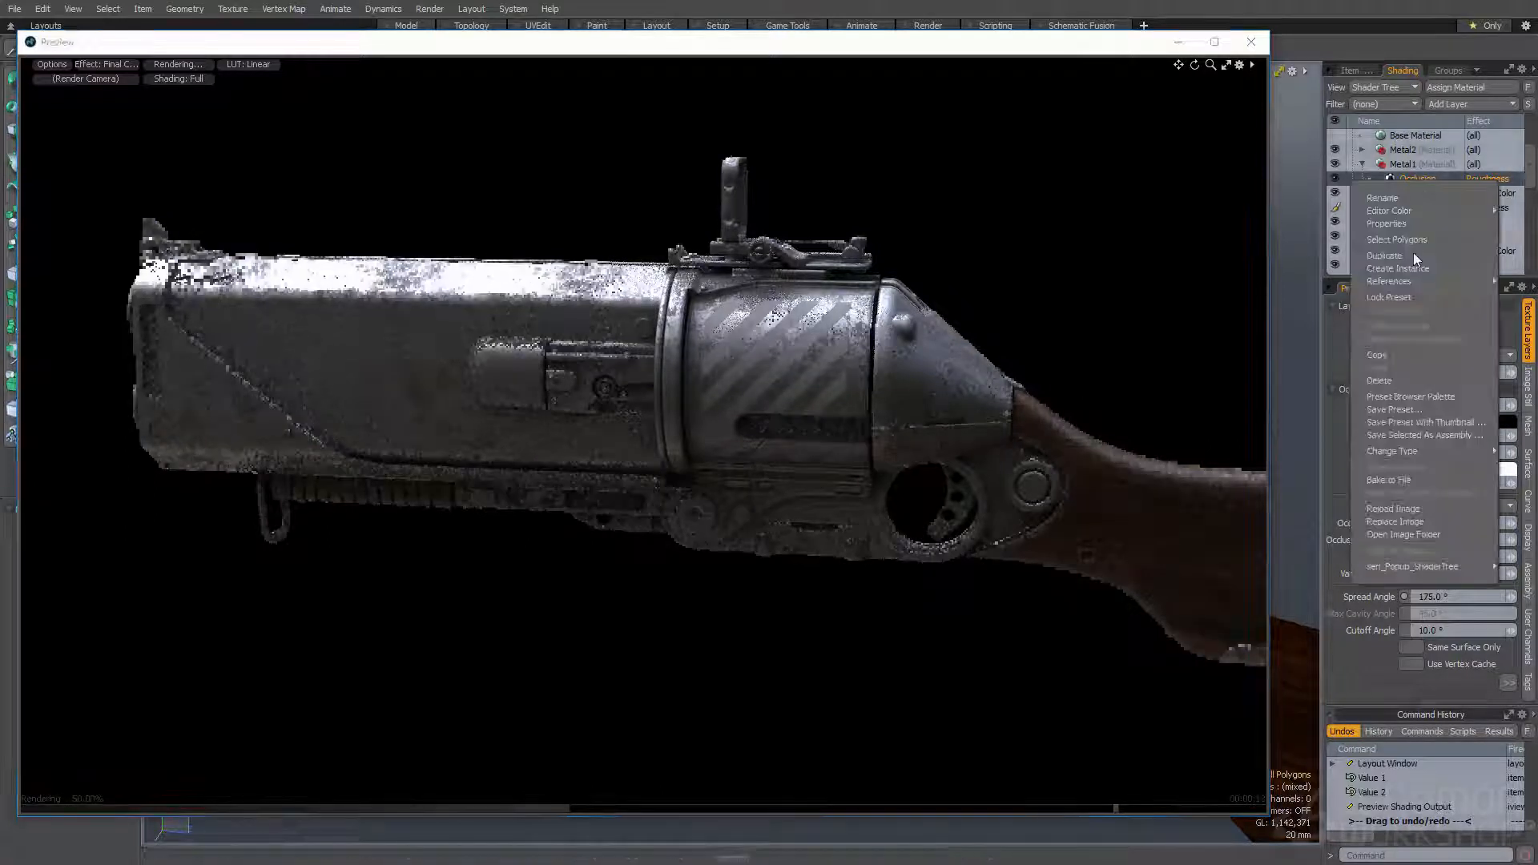
pyautogui.click(1411, 263)
pyautogui.click(1476, 179)
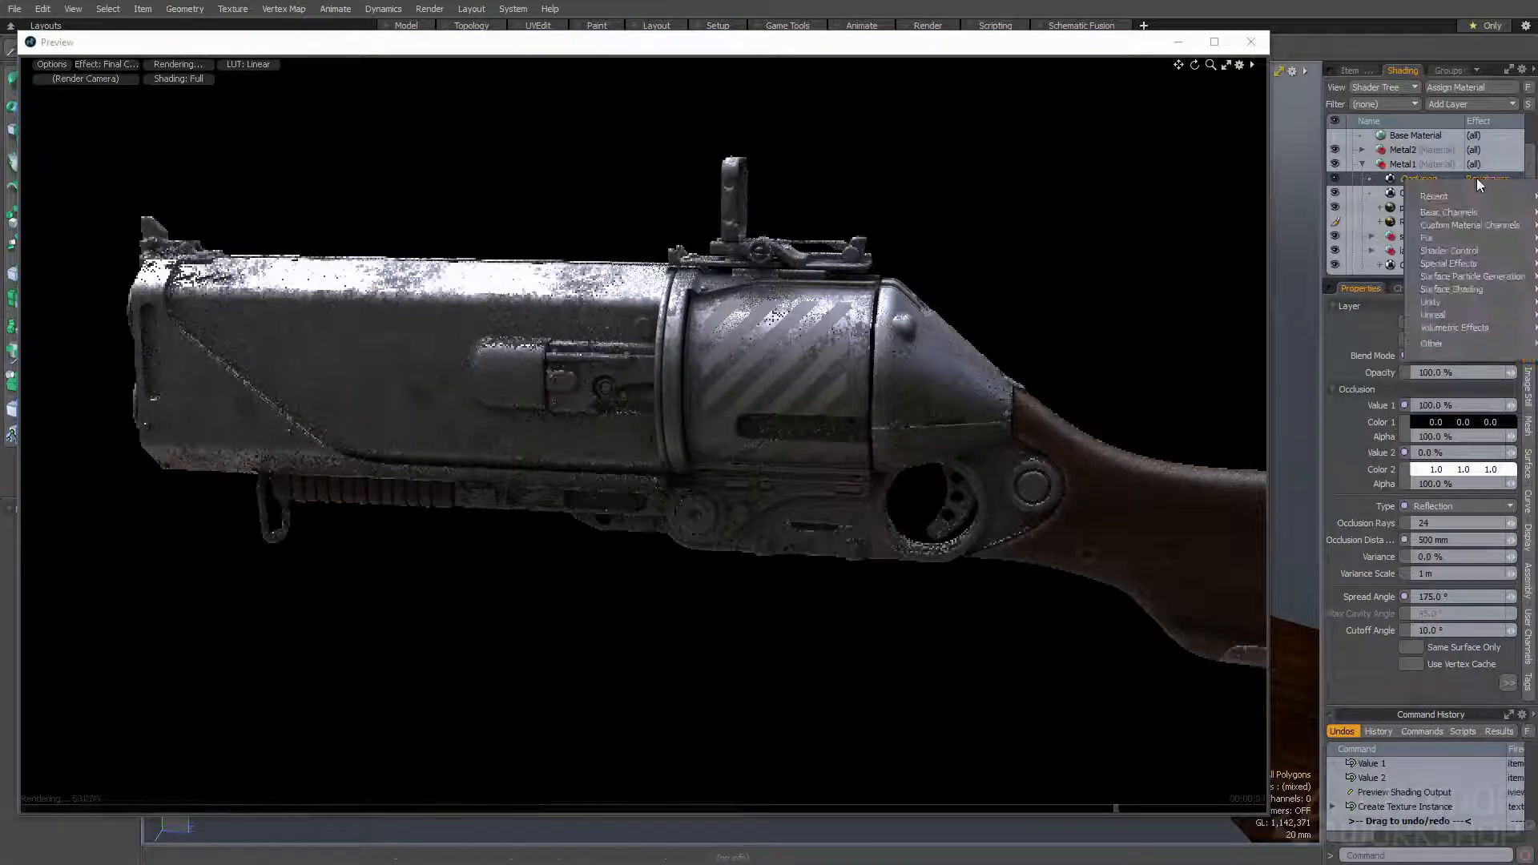
pyautogui.moveTo(1458, 200)
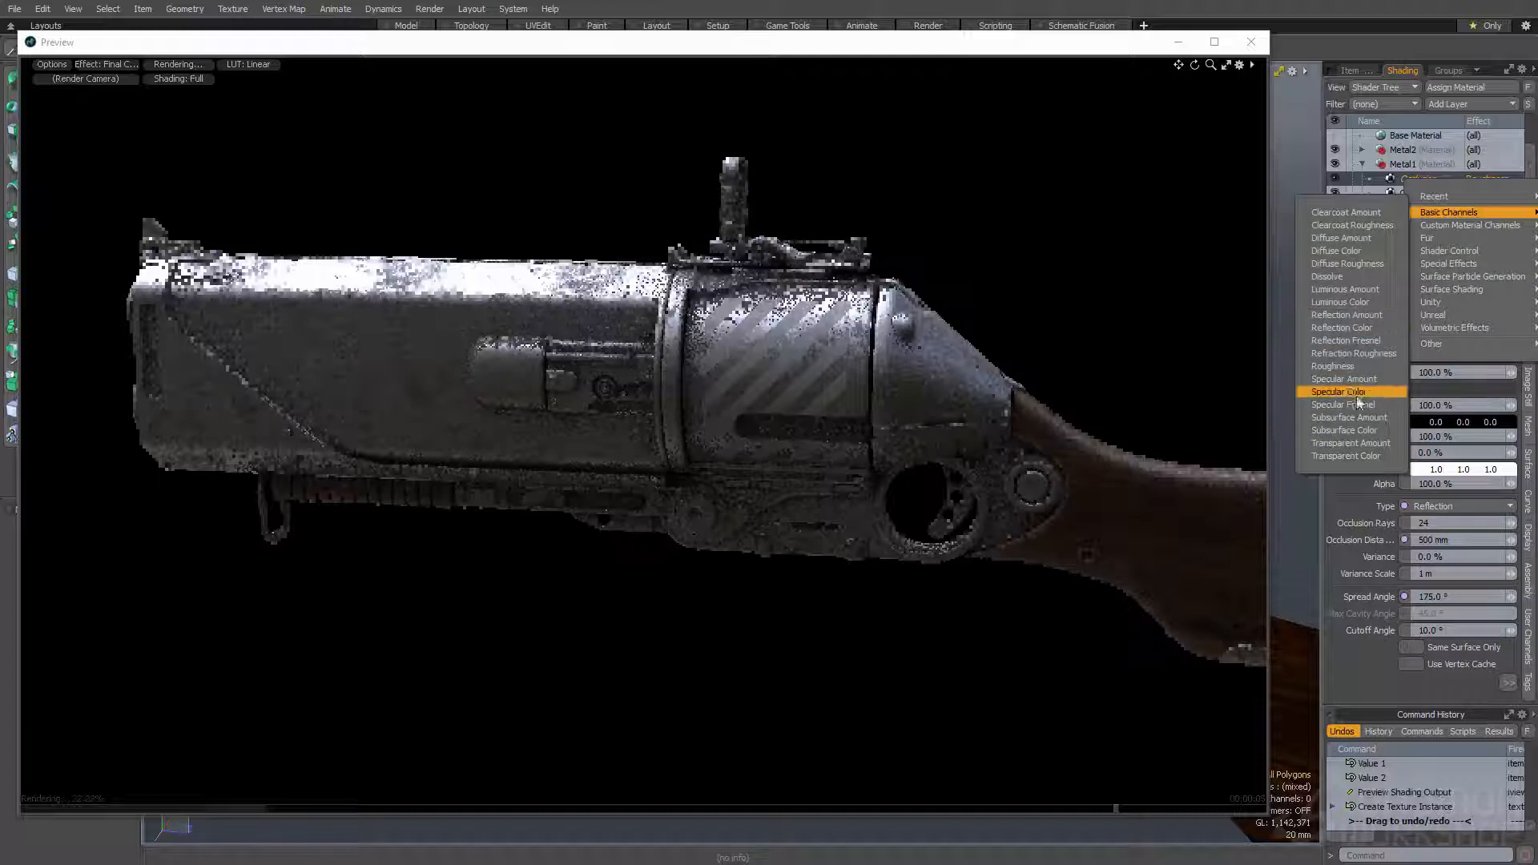
pyautogui.click(1349, 391)
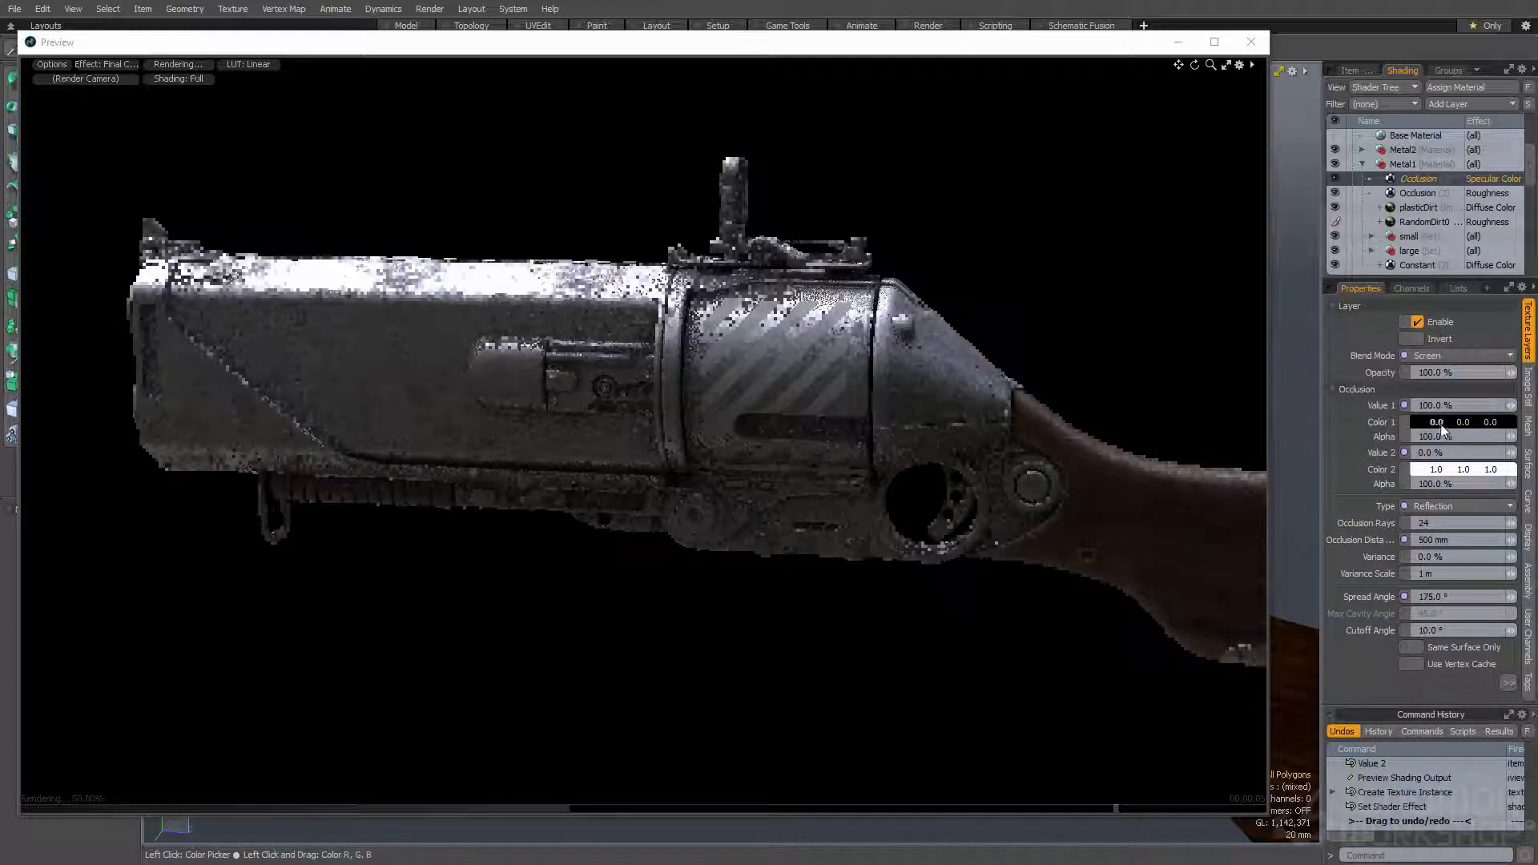
# - Switch the render preview's displayed shading effect to Specular Color
pyautogui.click(112, 64)
pyautogui.moveTo(141, 165)
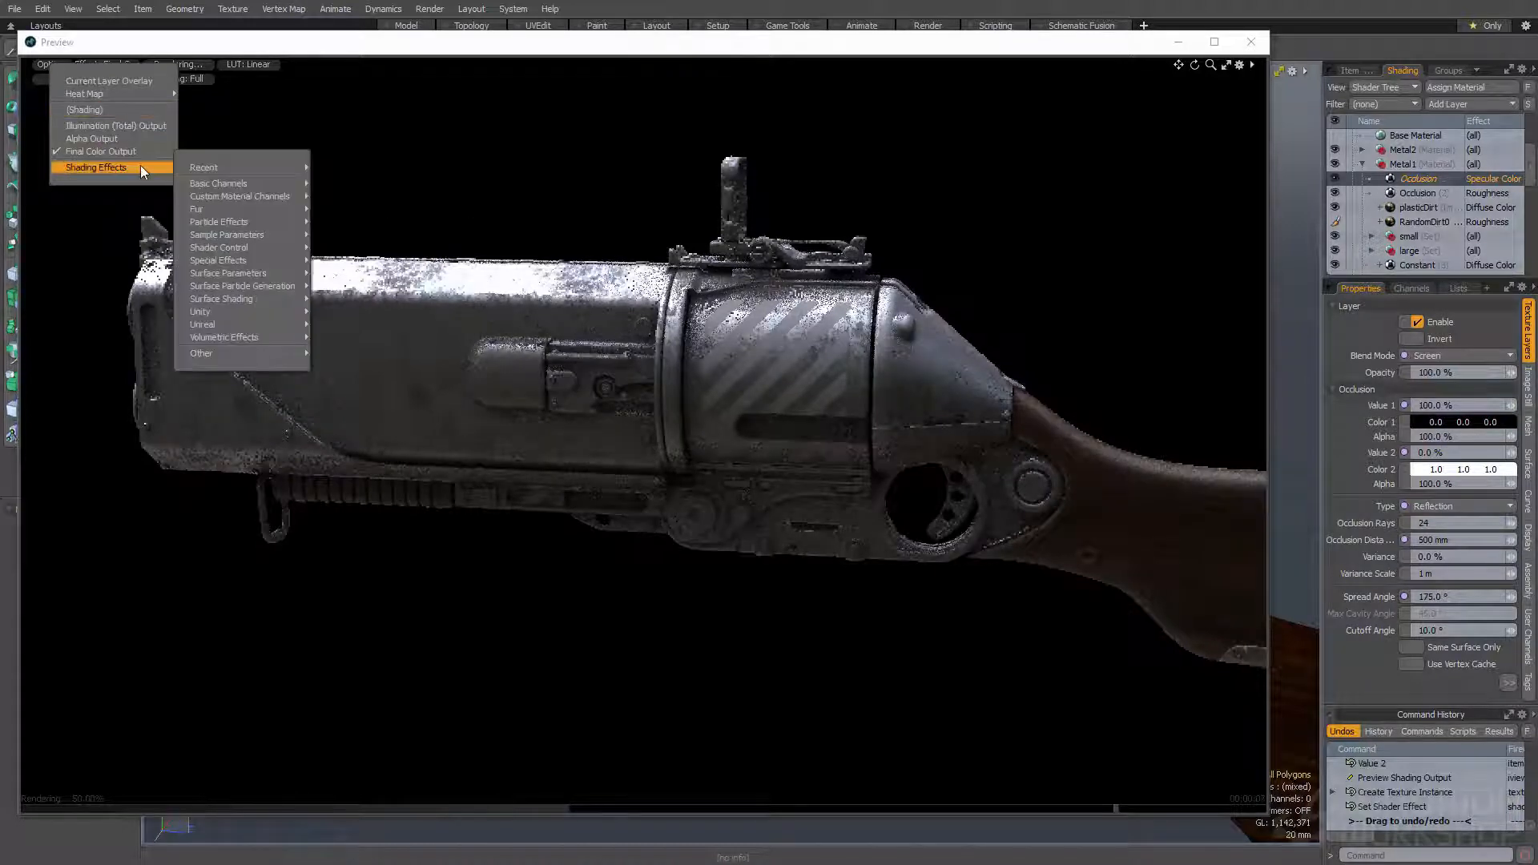
pyautogui.moveTo(231, 186)
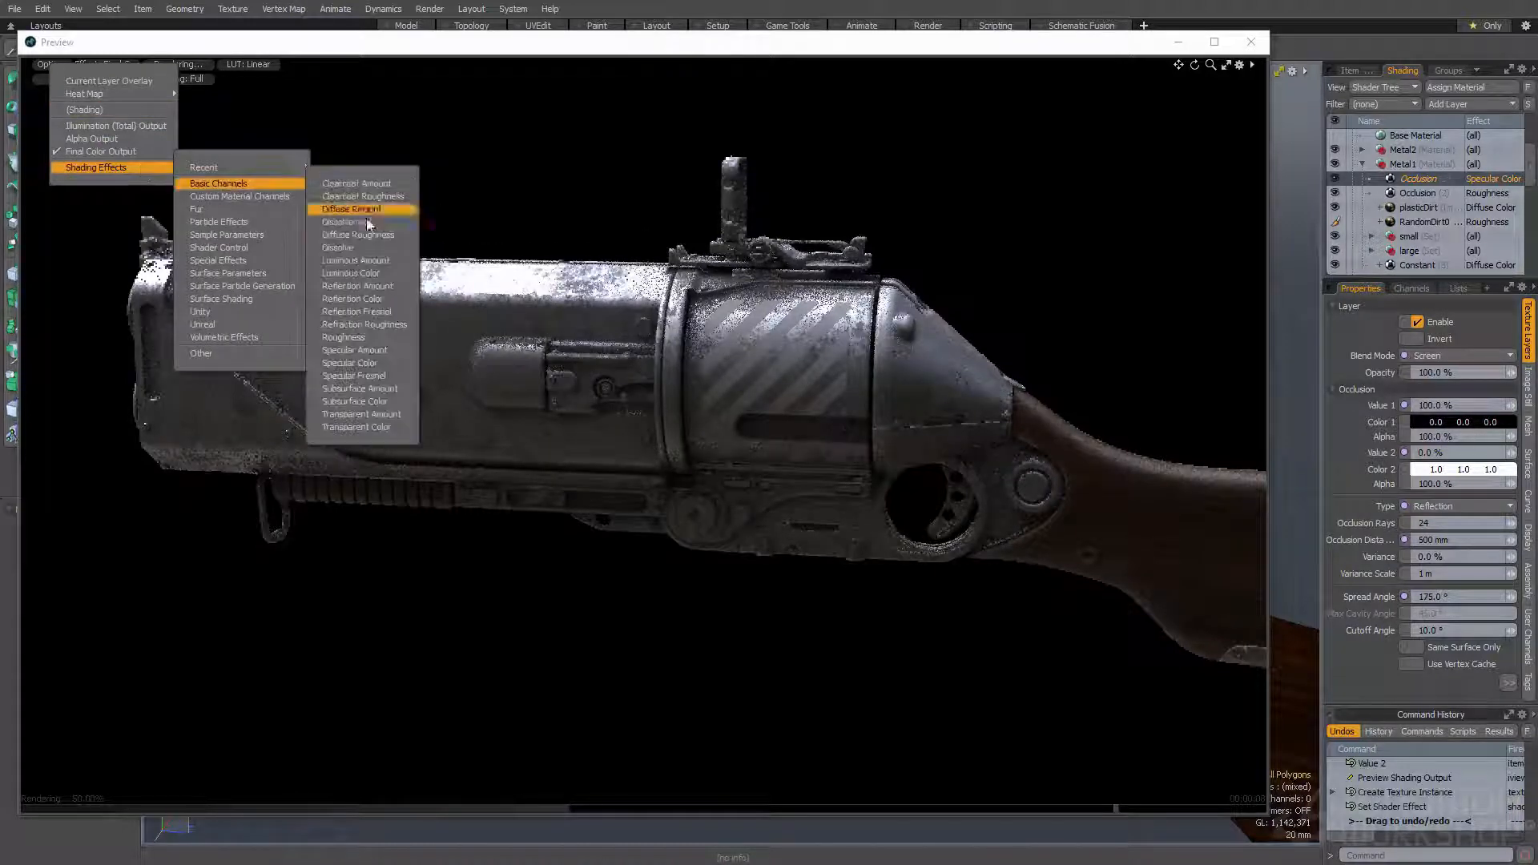
pyautogui.click(364, 361)
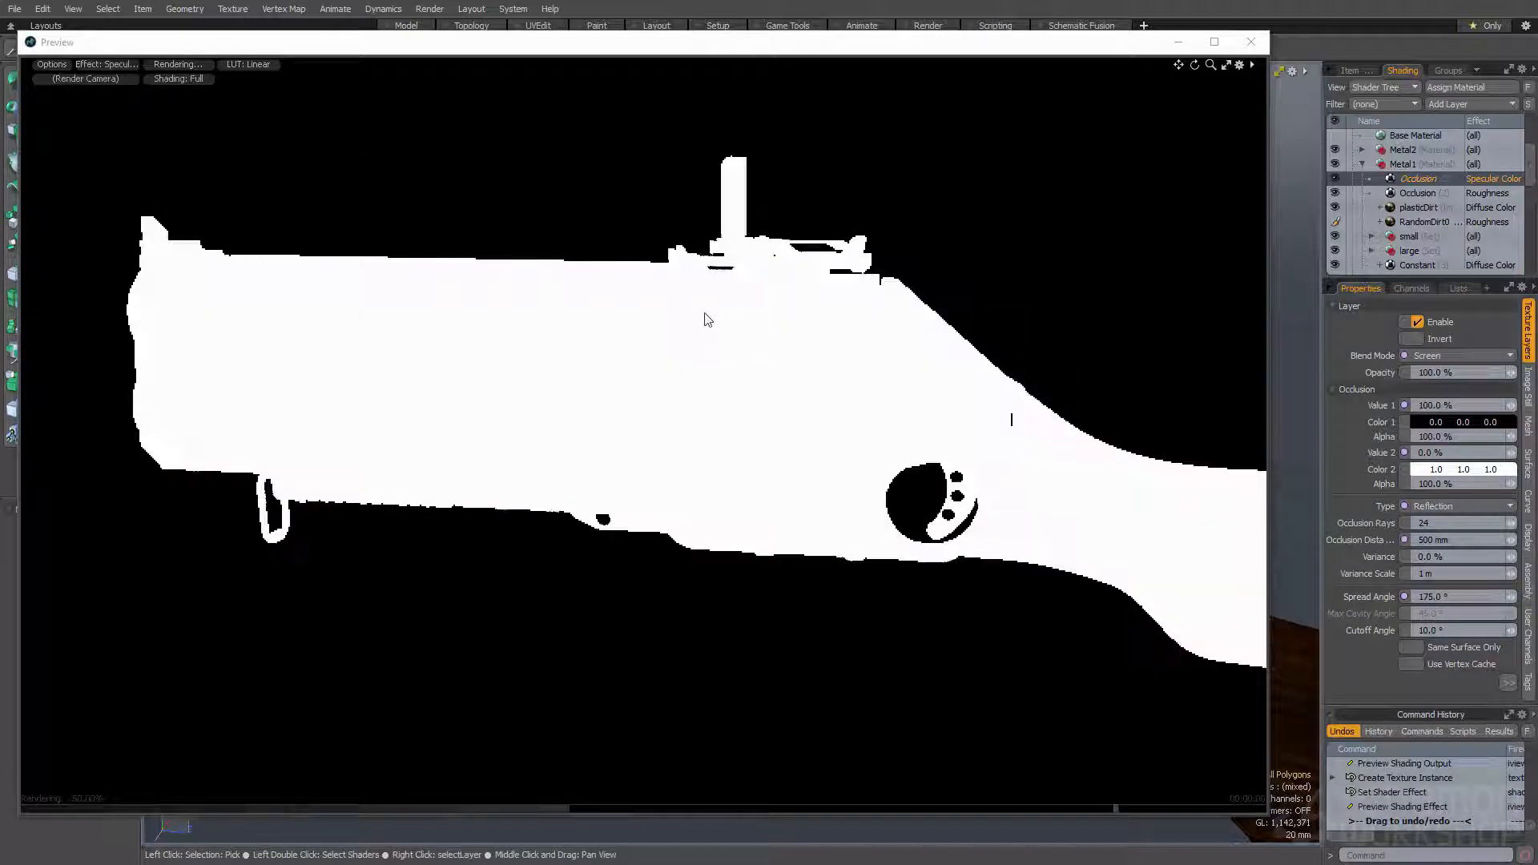
# - Change the blend mode of the Specular Color Occlusion instance to Multiply
pyautogui.click(1449, 423)
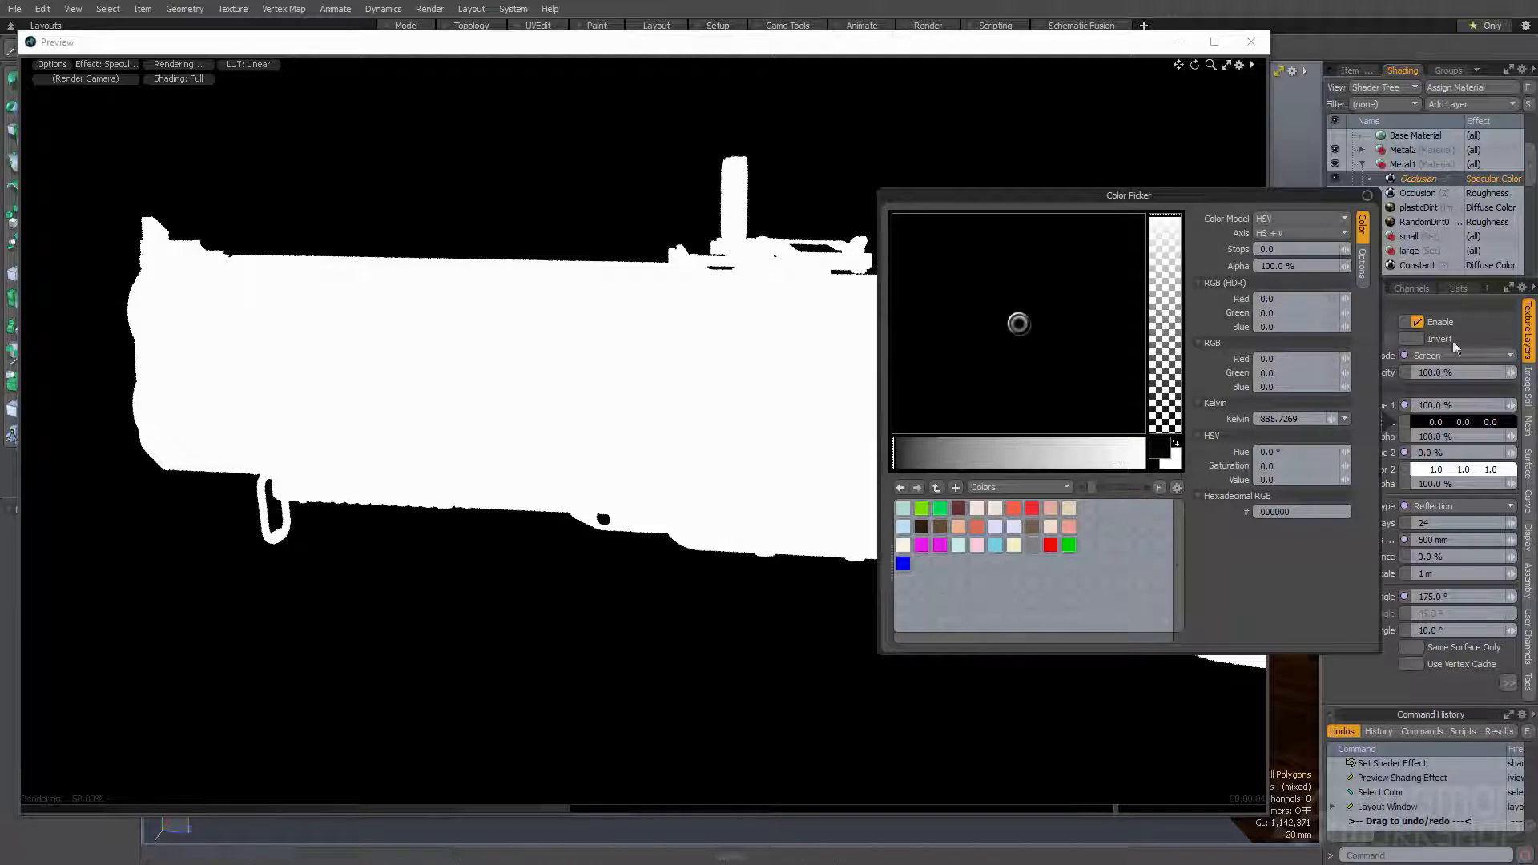
pyautogui.click(981, 50)
pyautogui.click(1458, 359)
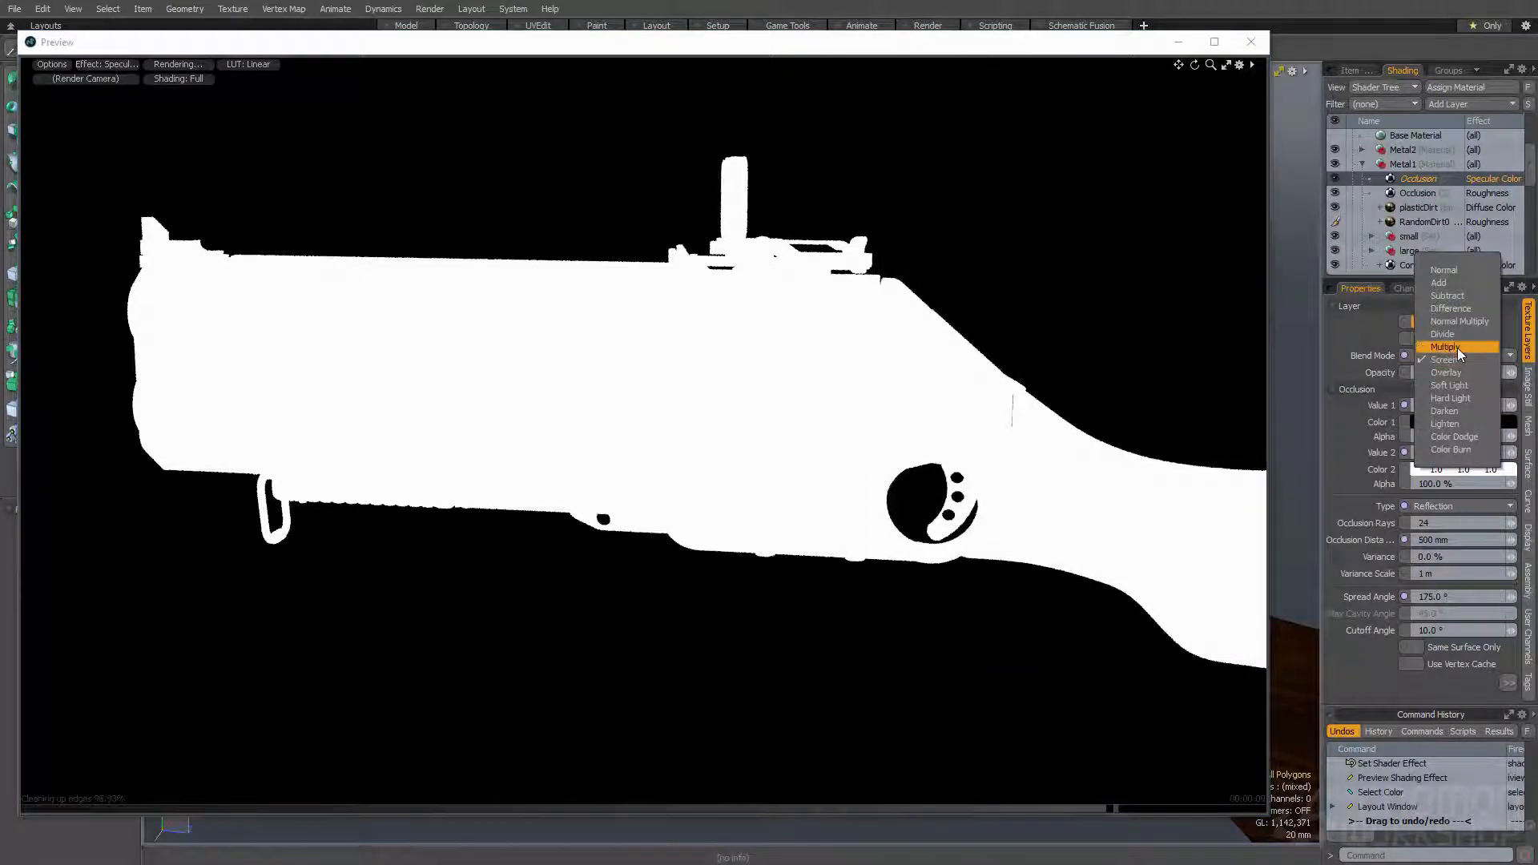
pyautogui.click(1458, 348)
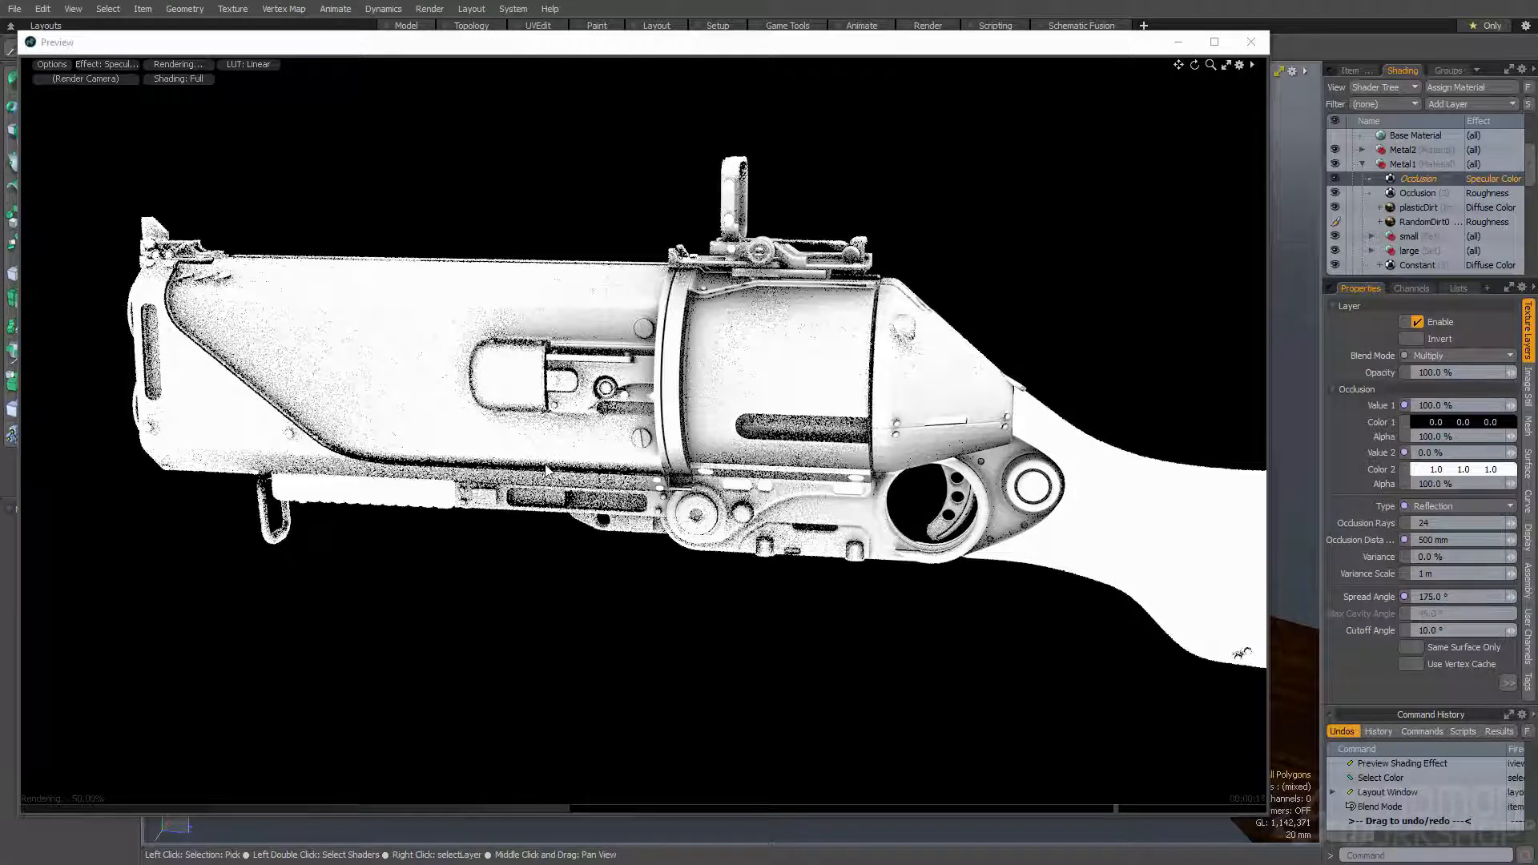
# - Return the preview to Final Color Output and examine the gun's darkened crevices from a raised angle
pyautogui.click(124, 66)
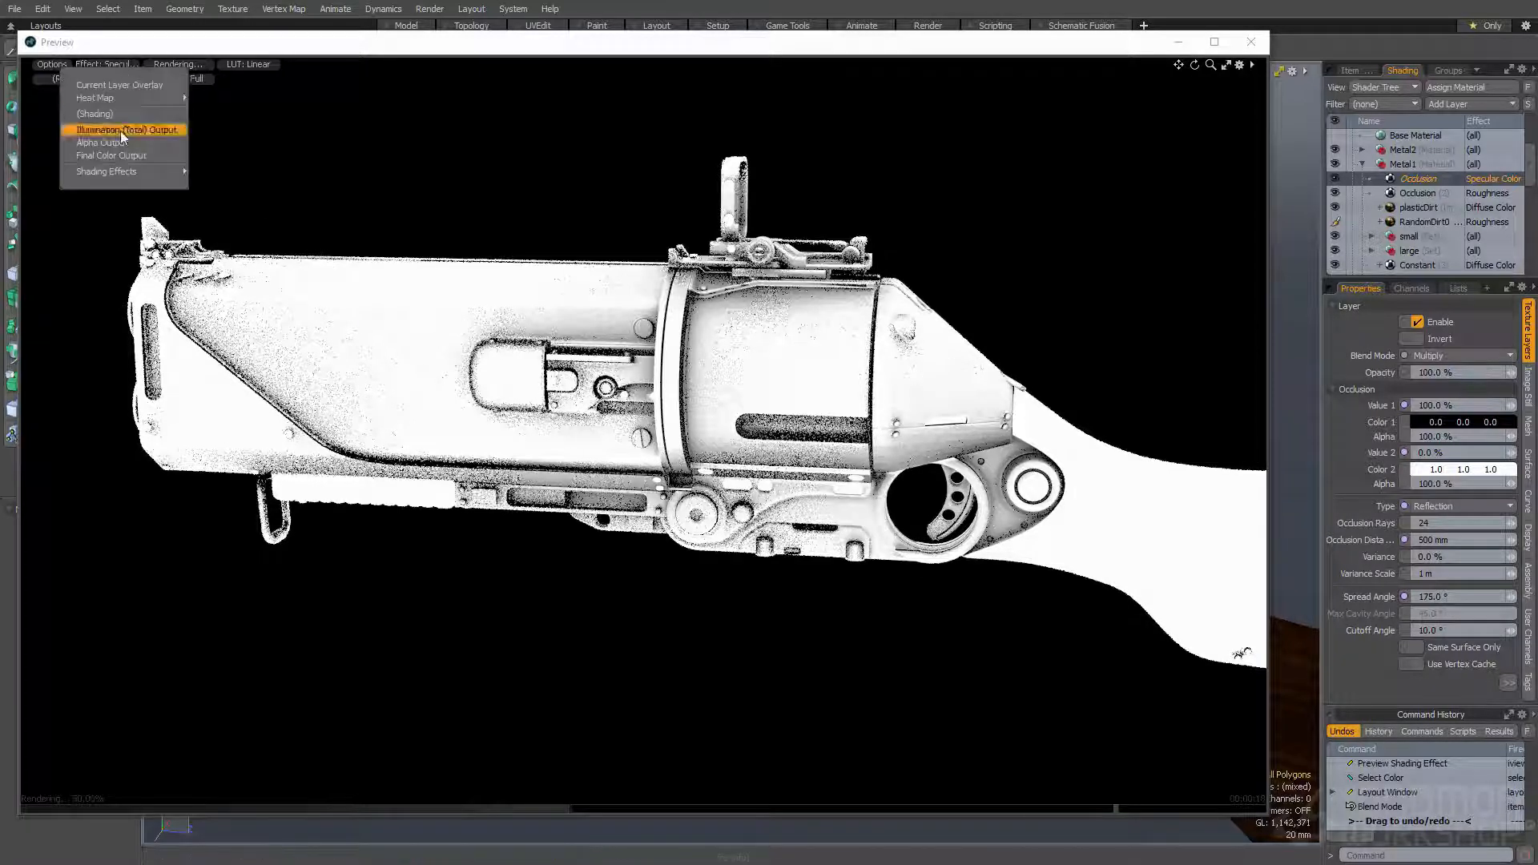
pyautogui.click(123, 155)
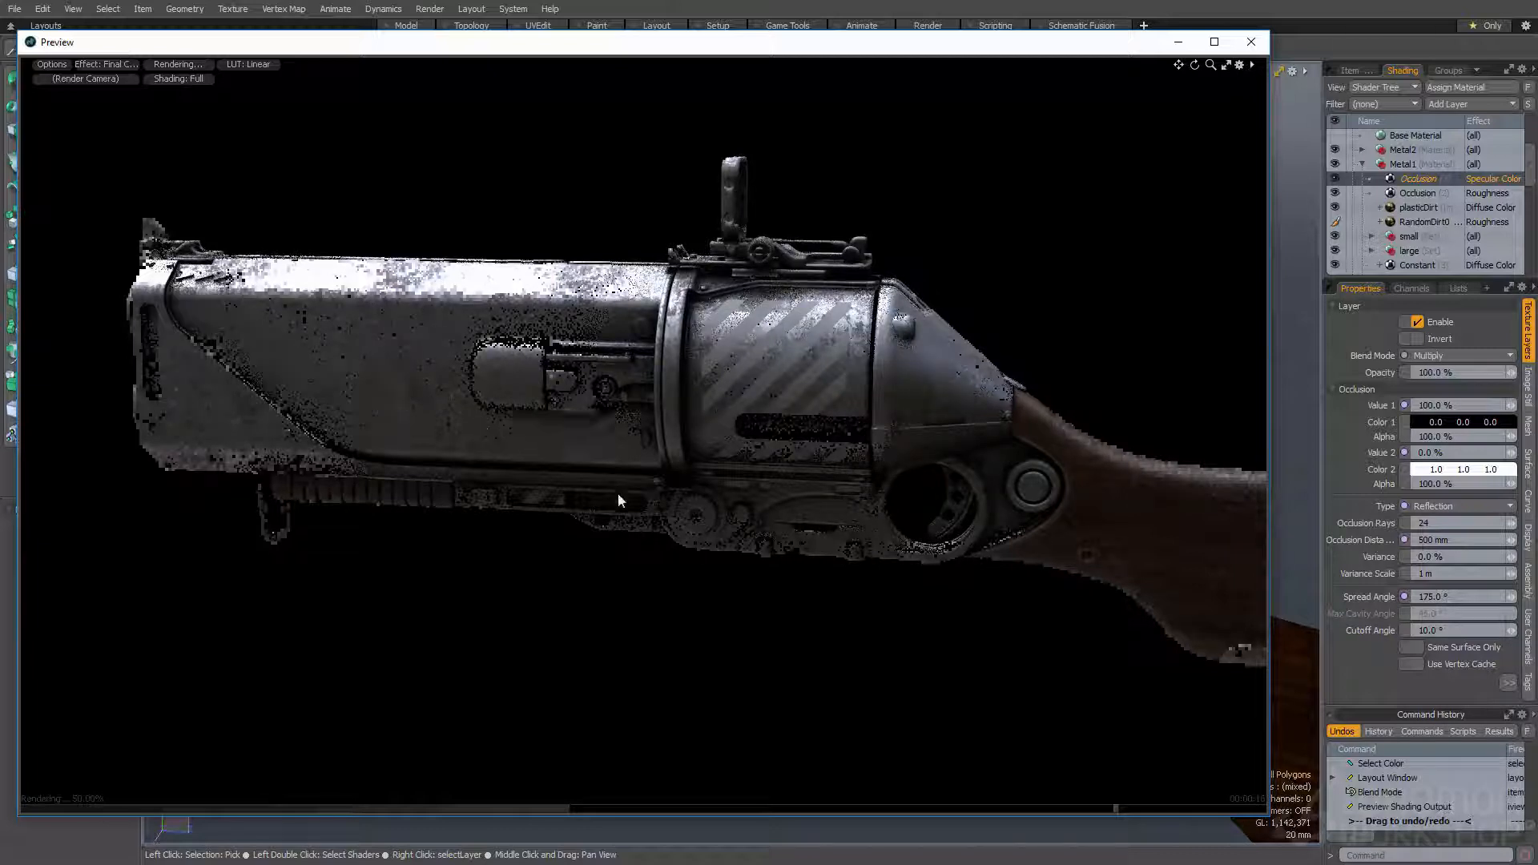
pyautogui.keyDown('alt'); pyautogui.moveTo(740, 471); pyautogui.dragTo(719, 310); pyautogui.keyUp('alt')
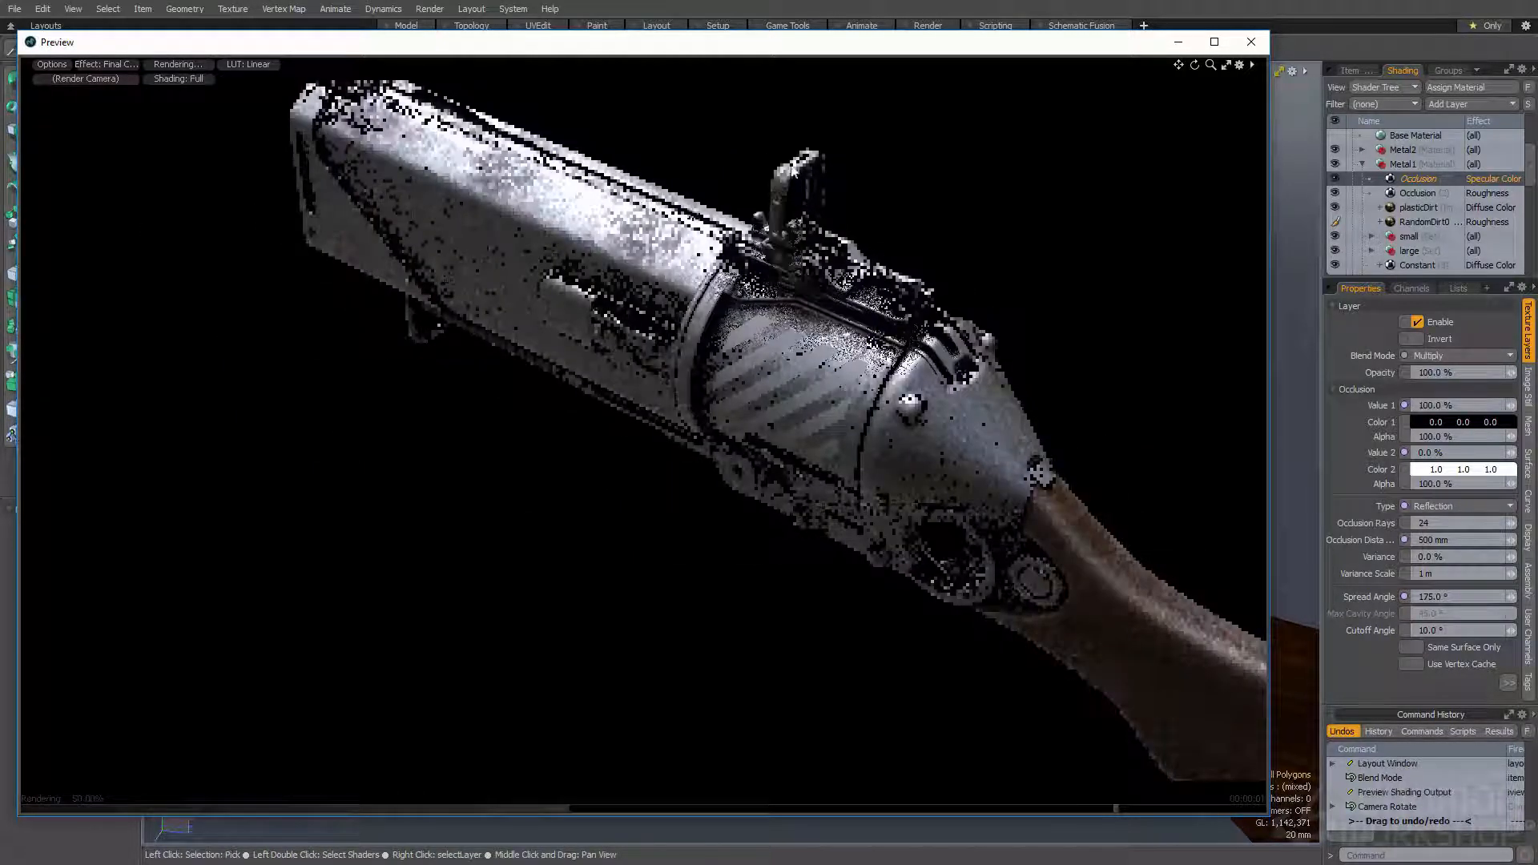
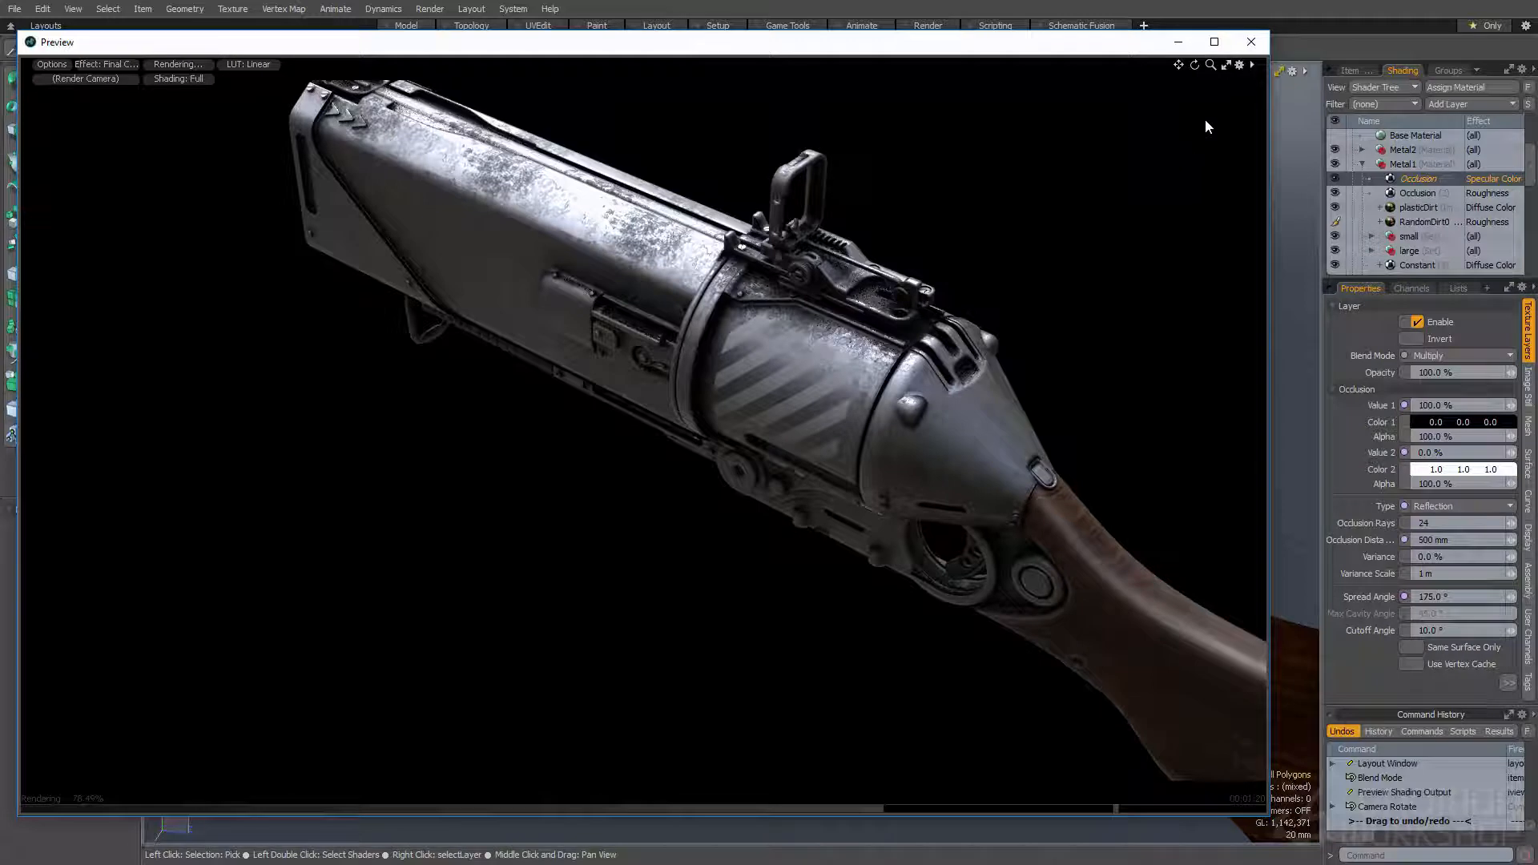
# - Close the render preview and add an Etched noise texture from the Enhance:modo textures to the Metal1 group
pyautogui.click(1251, 45)
pyautogui.click(1450, 107)
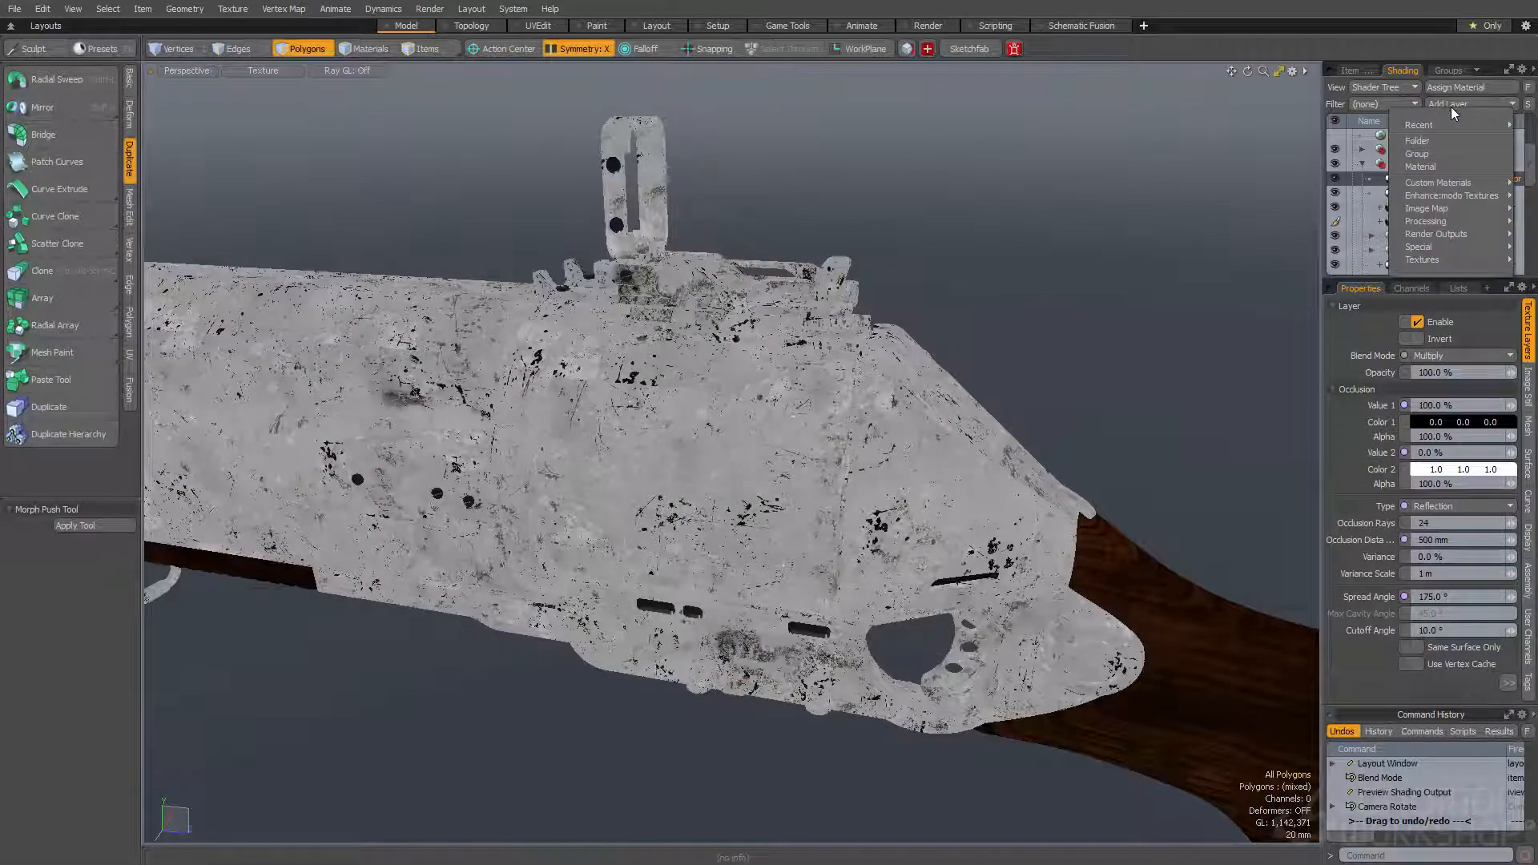
pyautogui.moveTo(1452, 201)
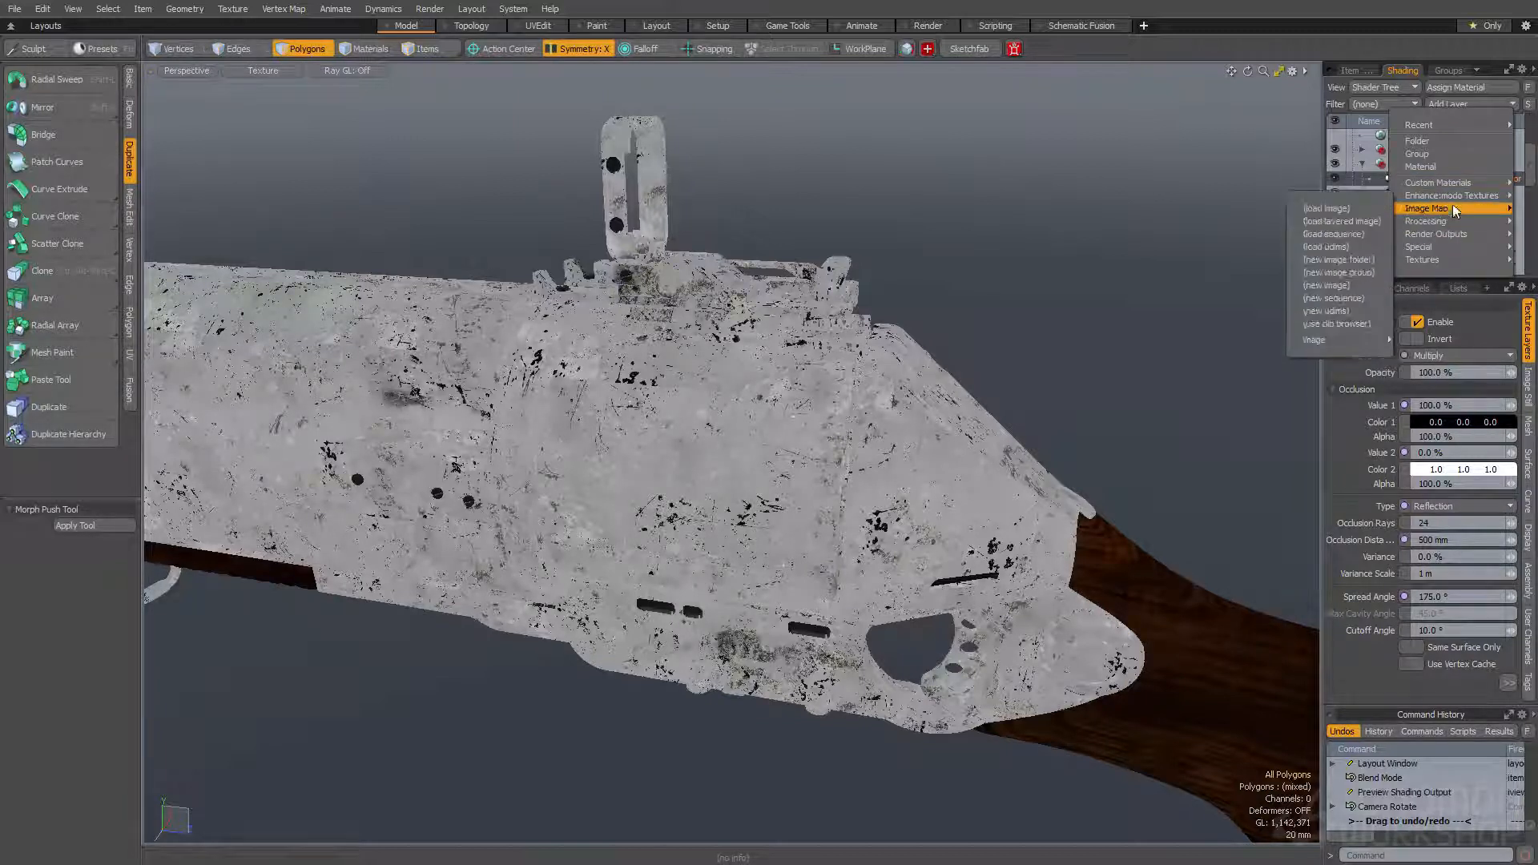
pyautogui.moveTo(1382, 221)
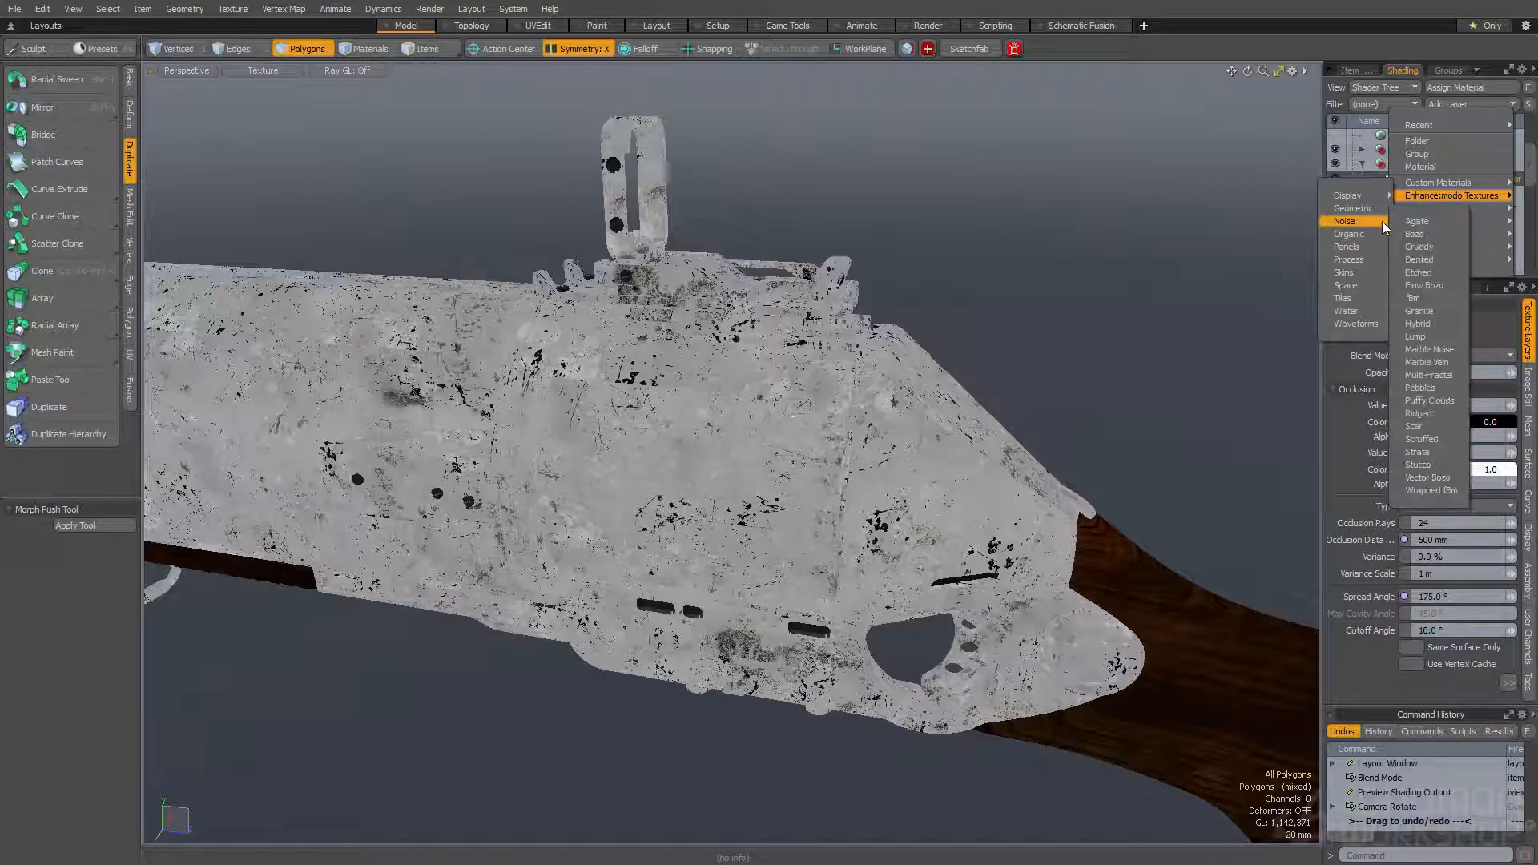
pyautogui.click(1421, 272)
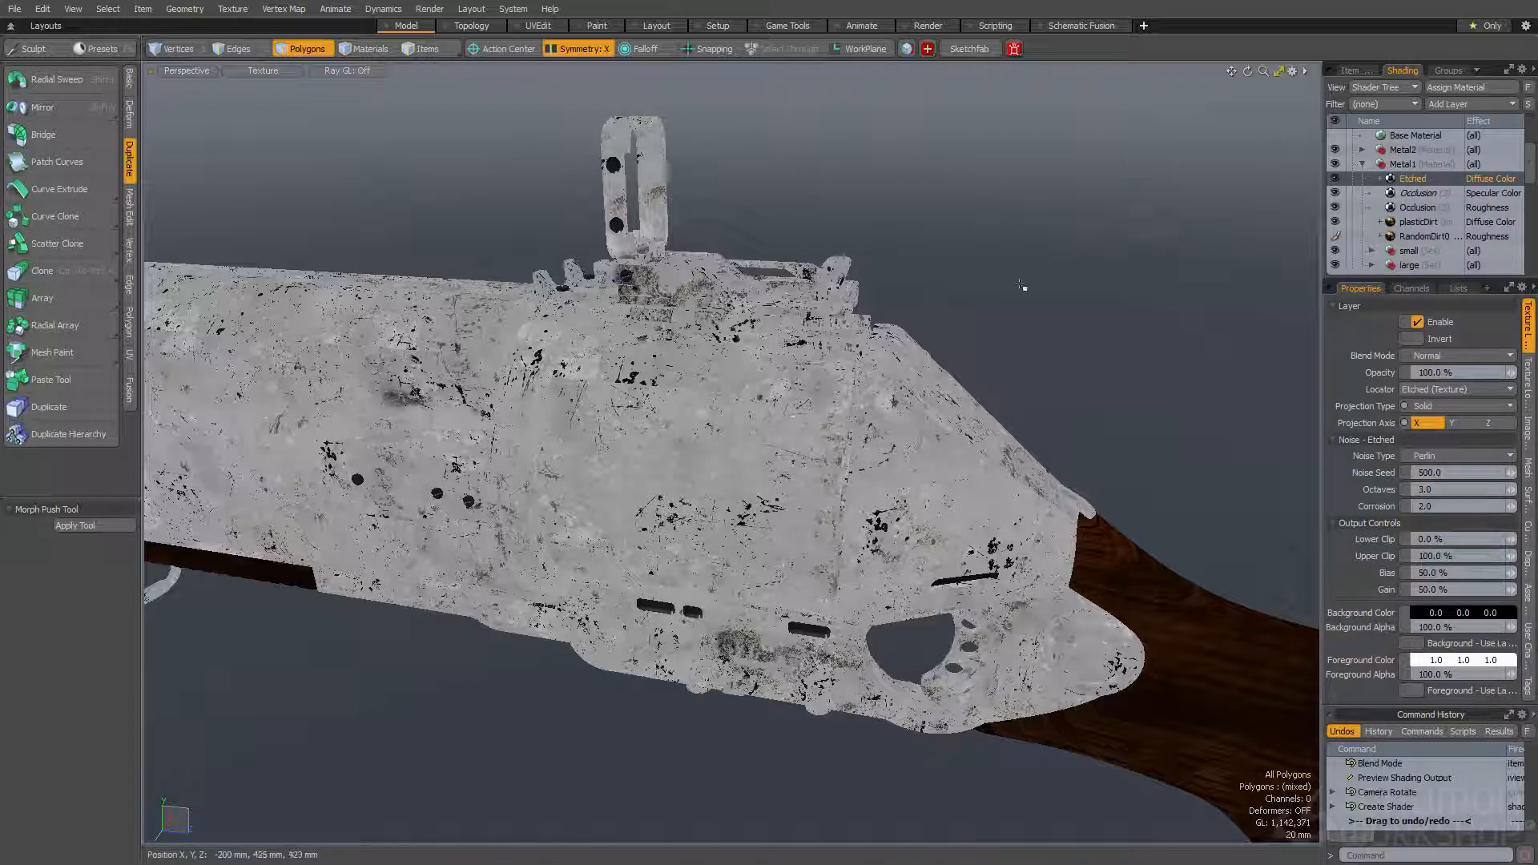
# - Reopen the render preview and display only the Diffuse Color shading effect
pyautogui.press('F9')
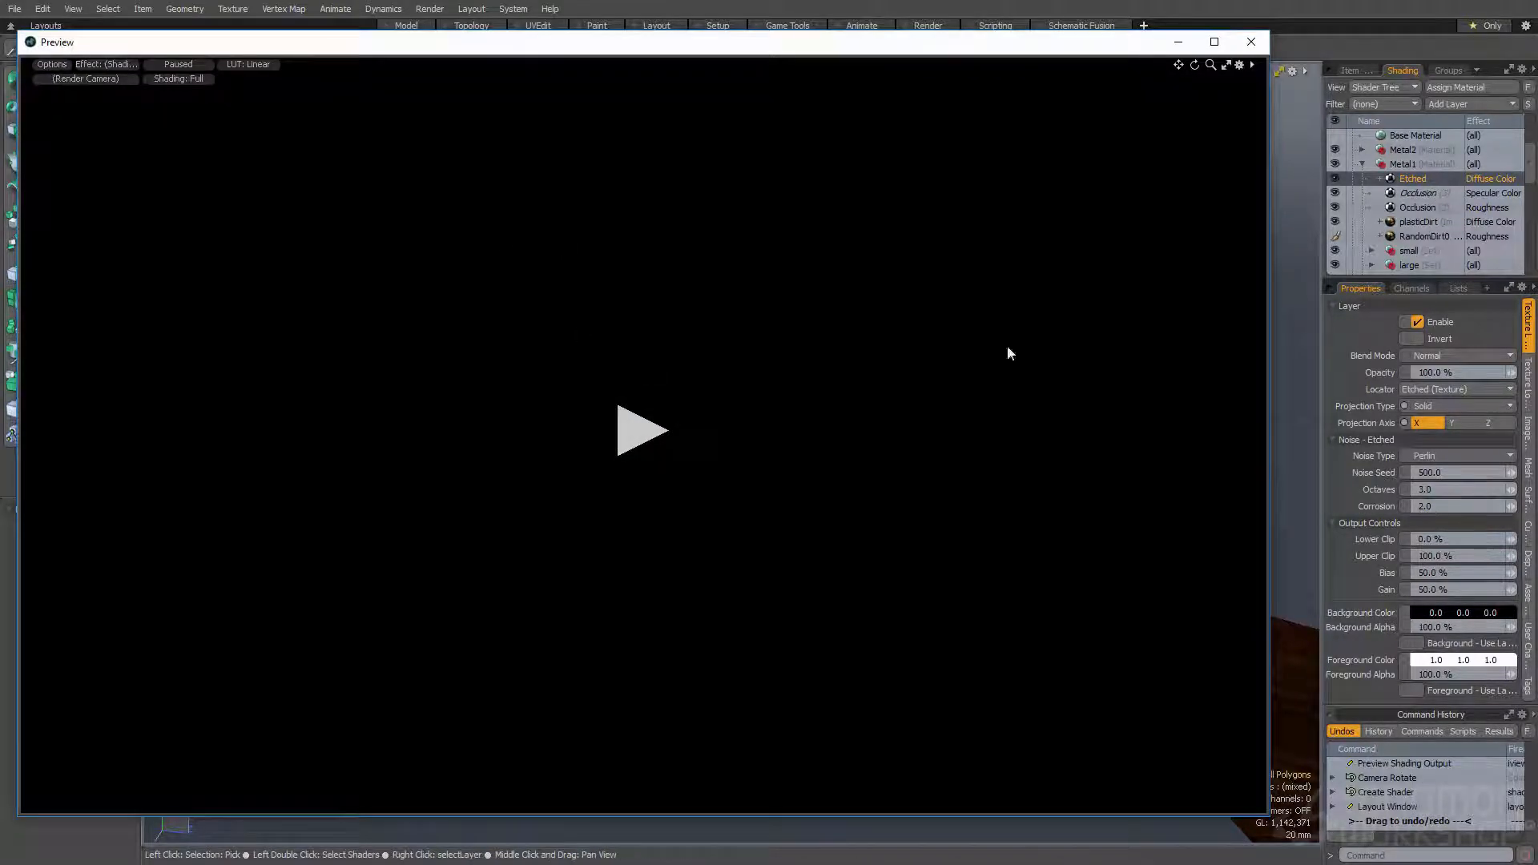
pyautogui.click(104, 64)
pyautogui.moveTo(112, 165)
pyautogui.moveTo(232, 186)
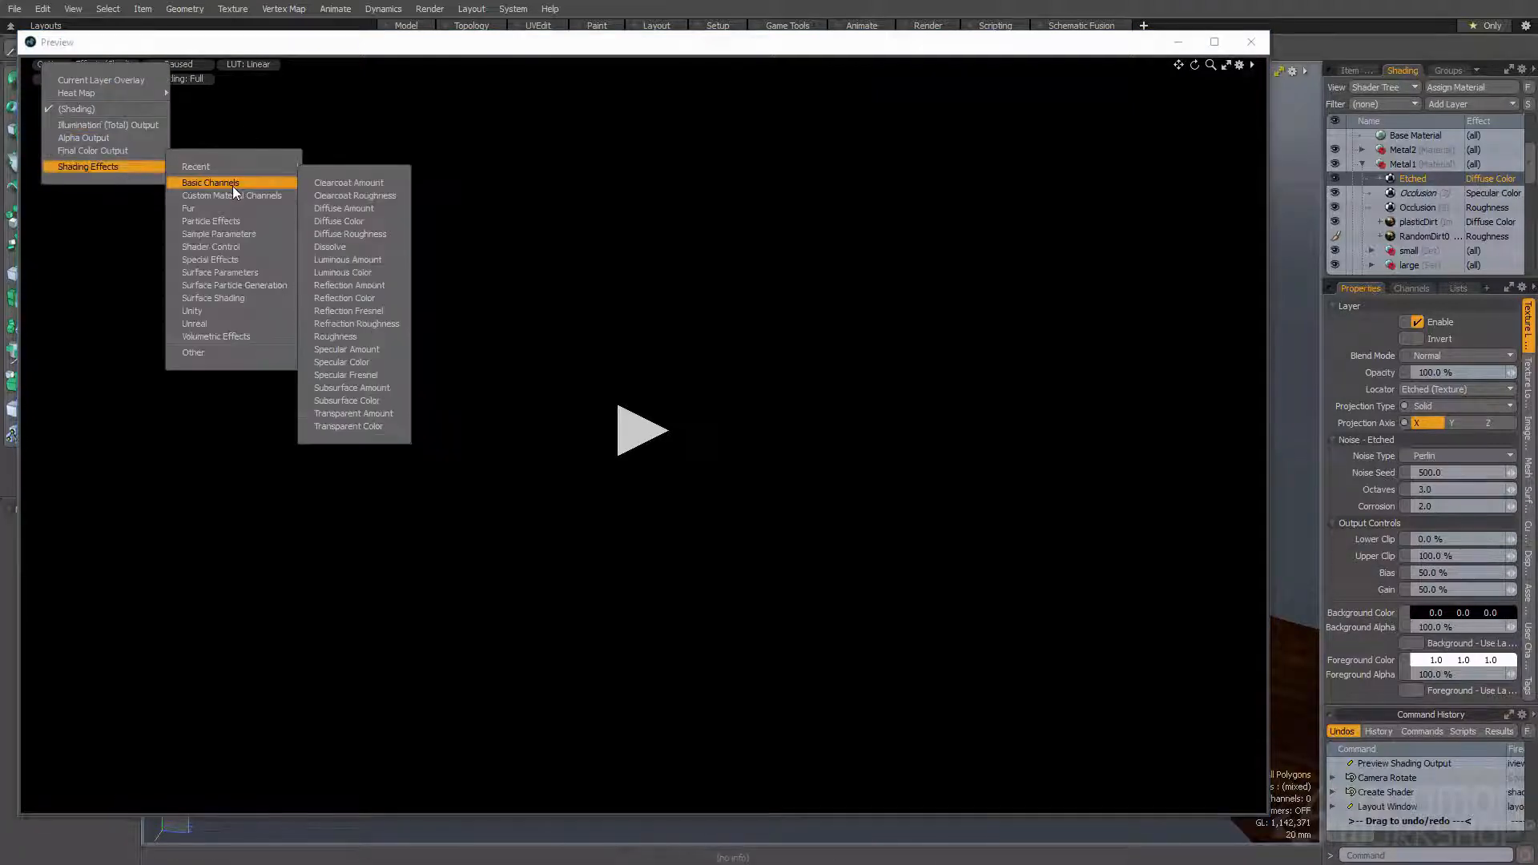
pyautogui.click(333, 220)
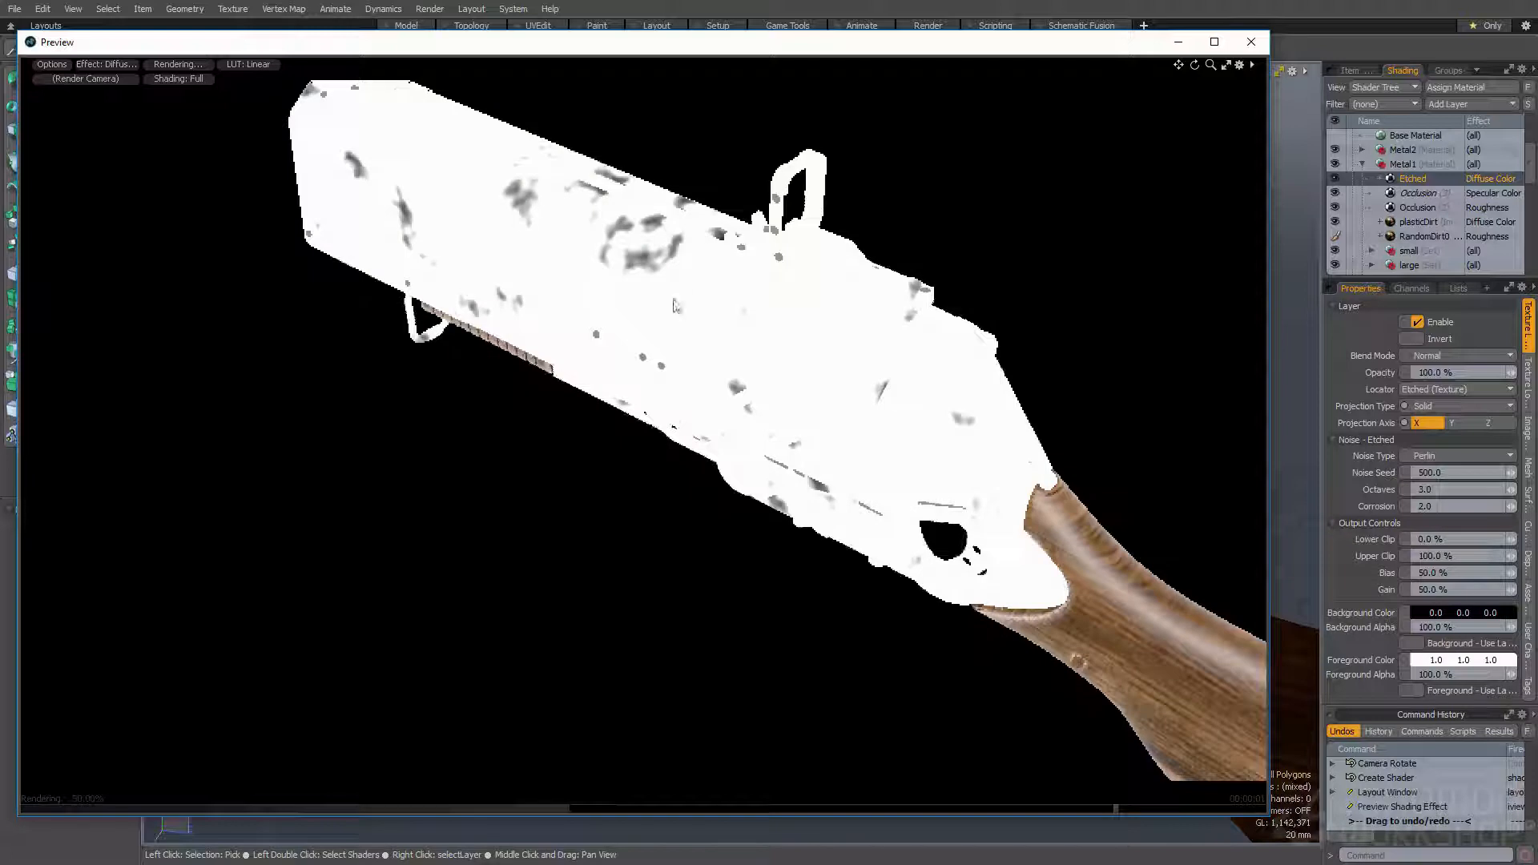
# - Set the Etched texture locator's size to 30 mm on all three axes
pyautogui.click(1528, 383)
pyautogui.doubleClick(1444, 426)
pyautogui.write('30 mm')
pyautogui.press('Return')
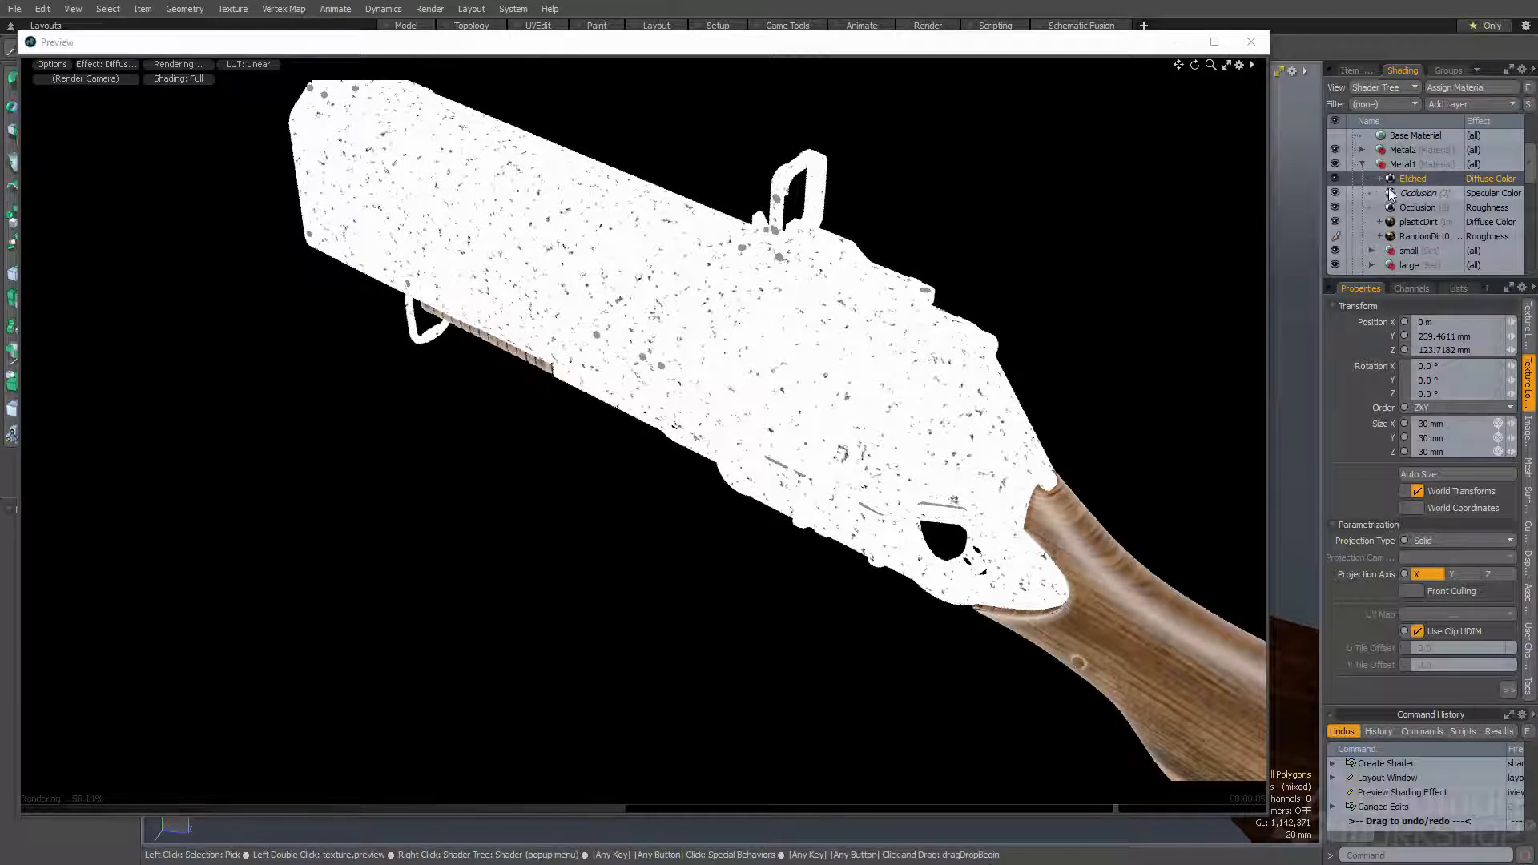
# - Set the Etched texture's Octaves to 6
pyautogui.scroll(5, 993, 352)
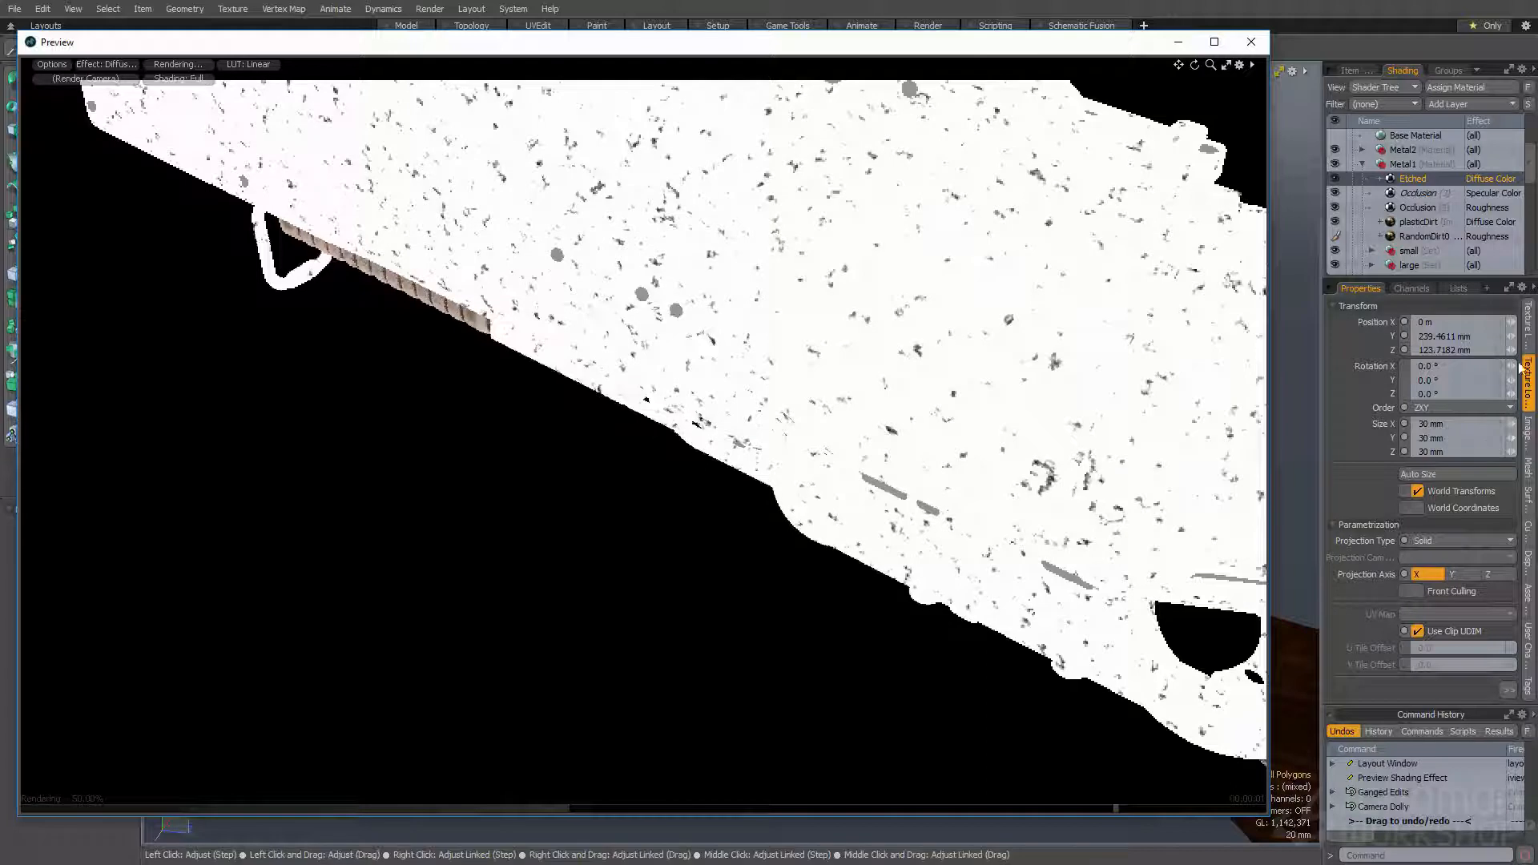
pyautogui.click(1528, 333)
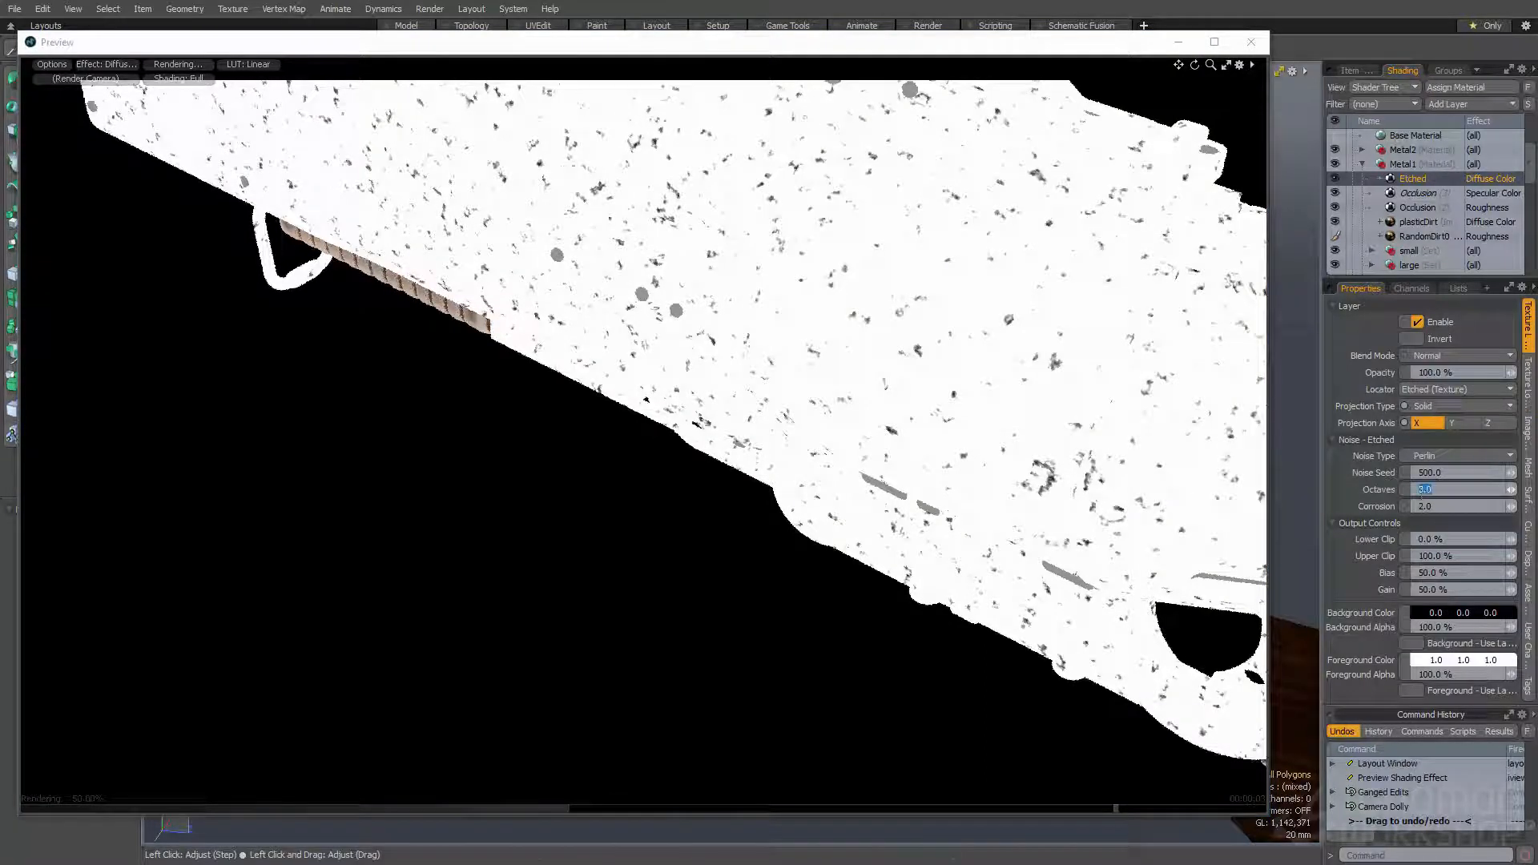
pyautogui.write('6')
pyautogui.press('Return')
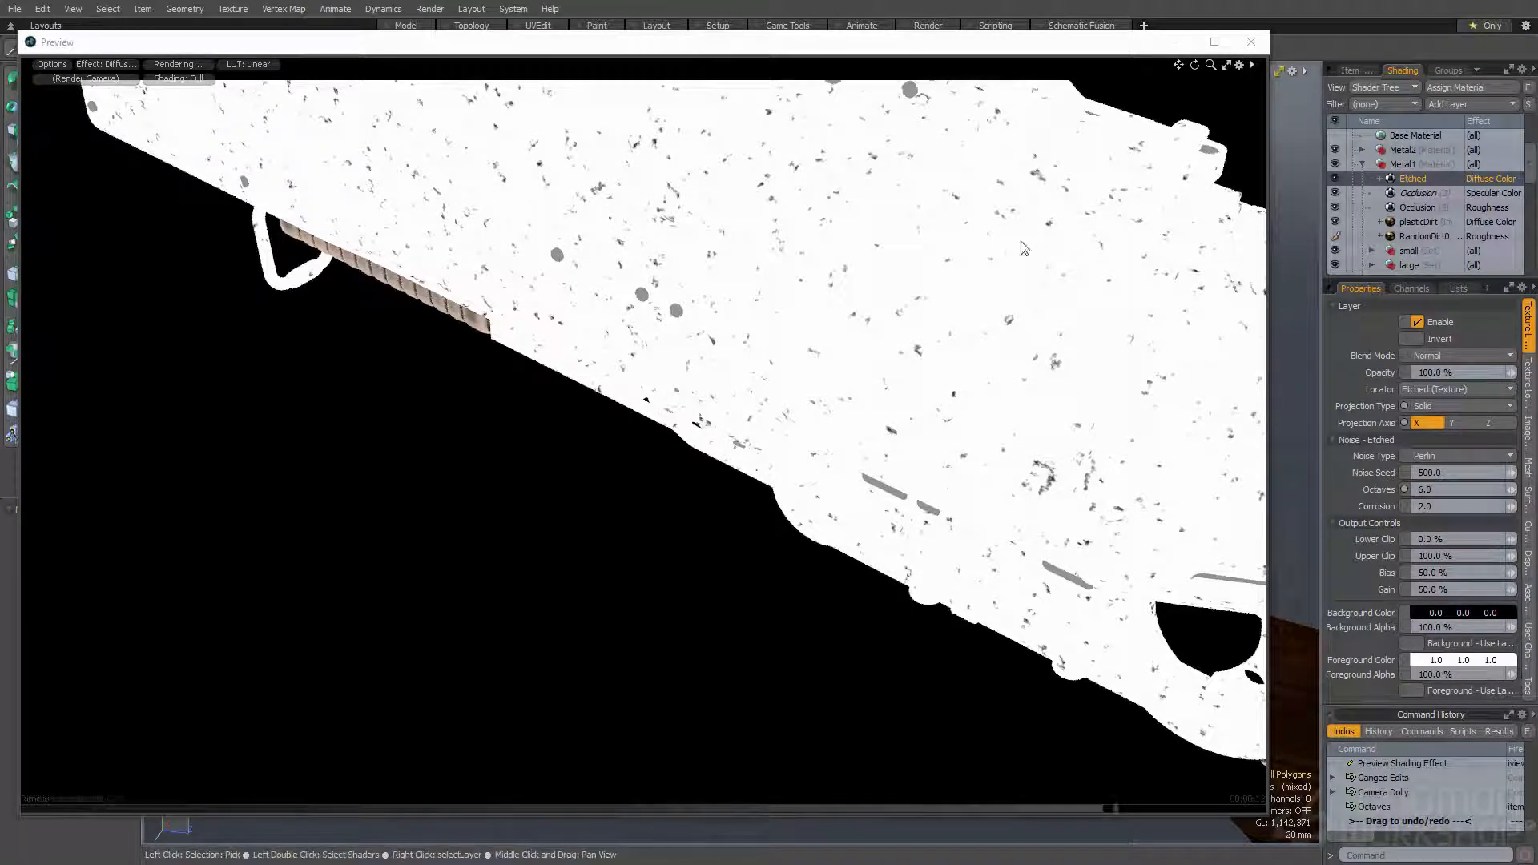
# - Add a standard Noise texture layer above the Etched layer in the Metal1 group
pyautogui.click(1444, 104)
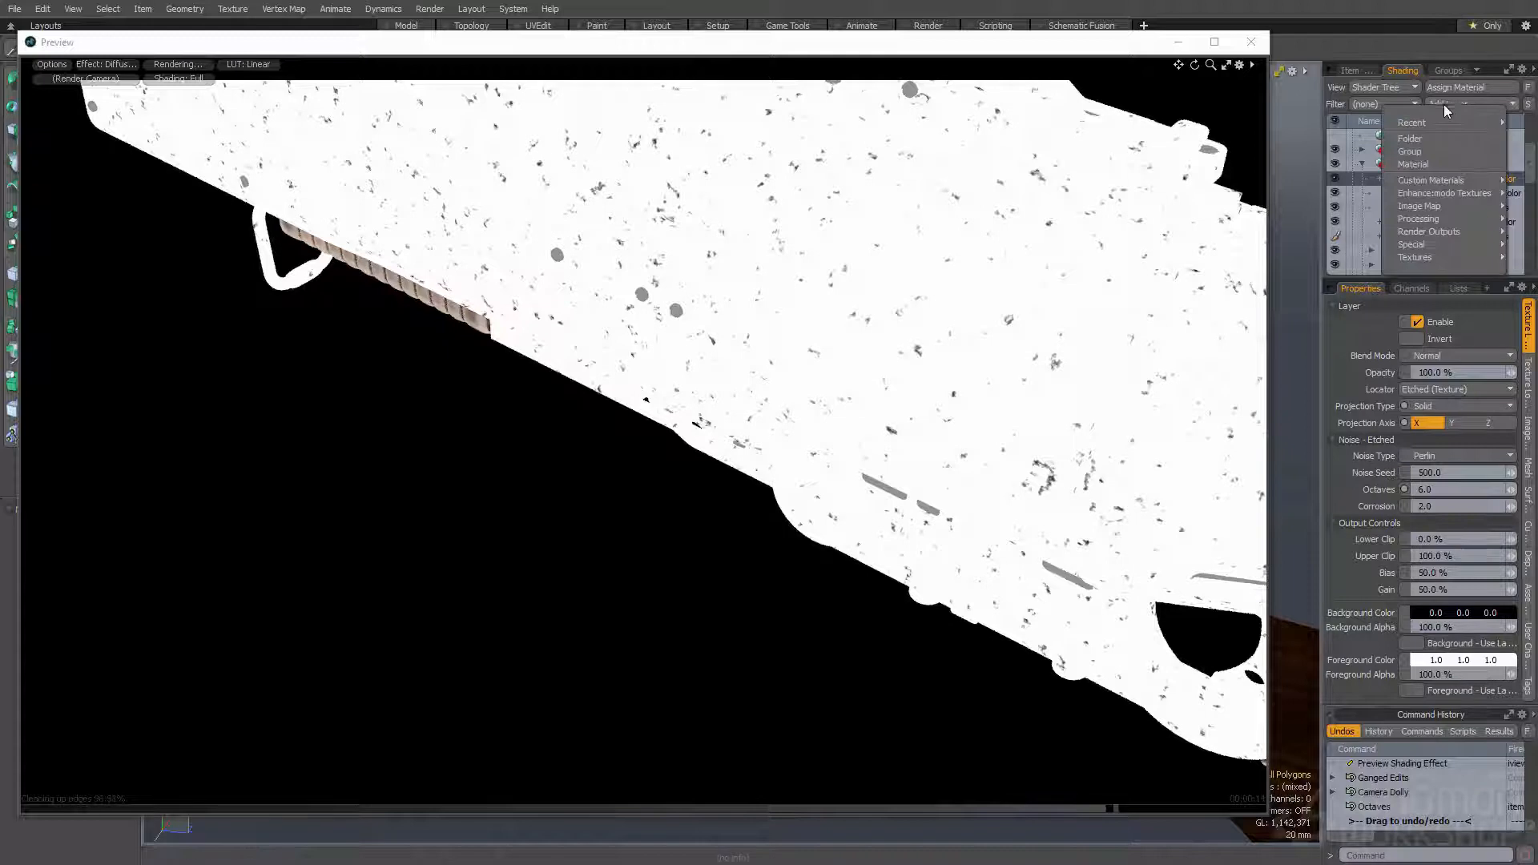
pyautogui.moveTo(1426, 218)
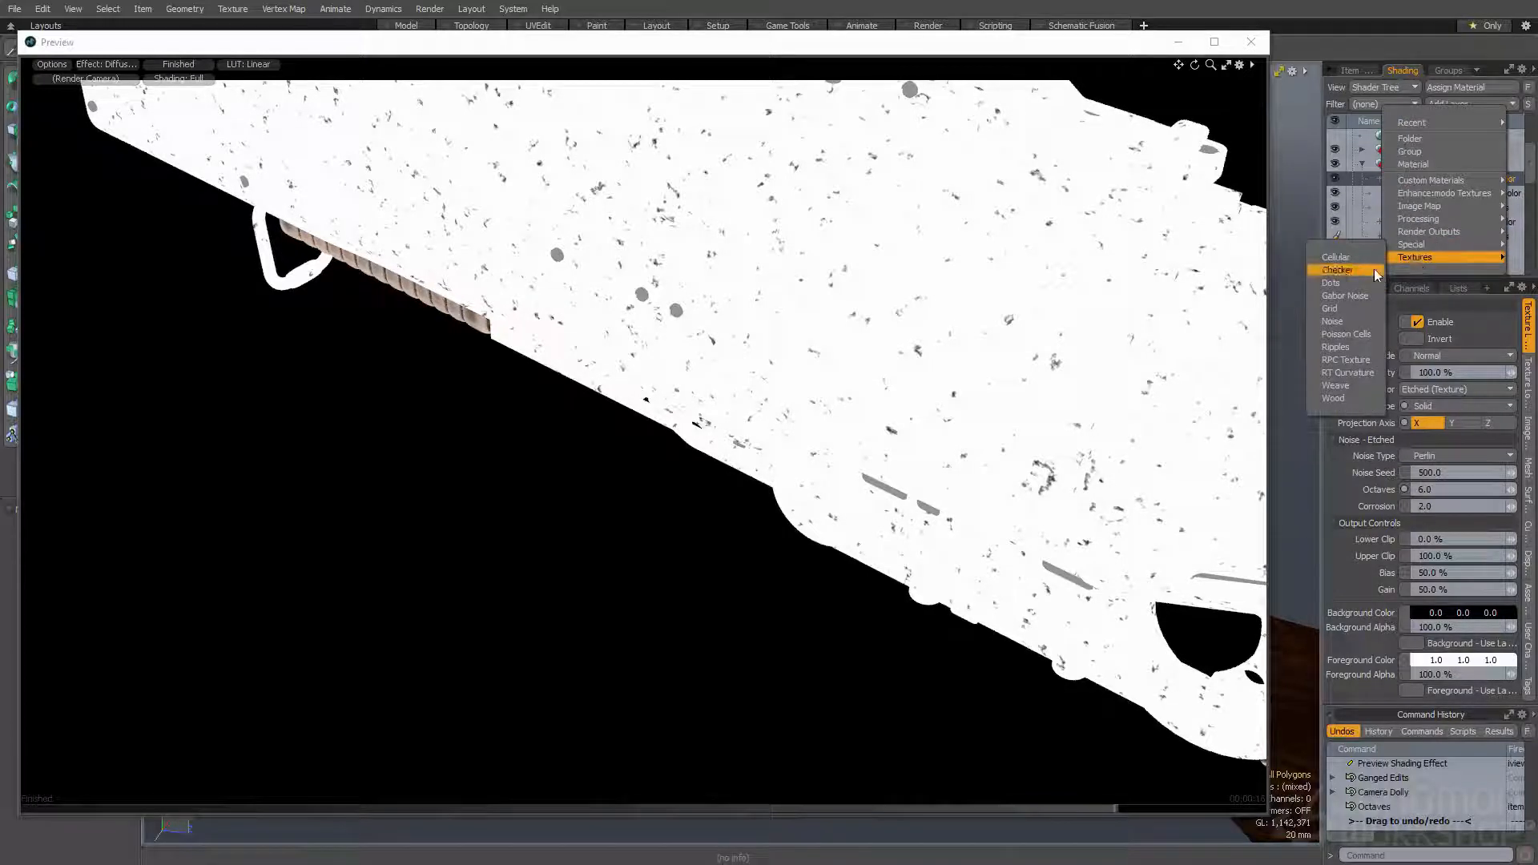
pyautogui.click(1342, 324)
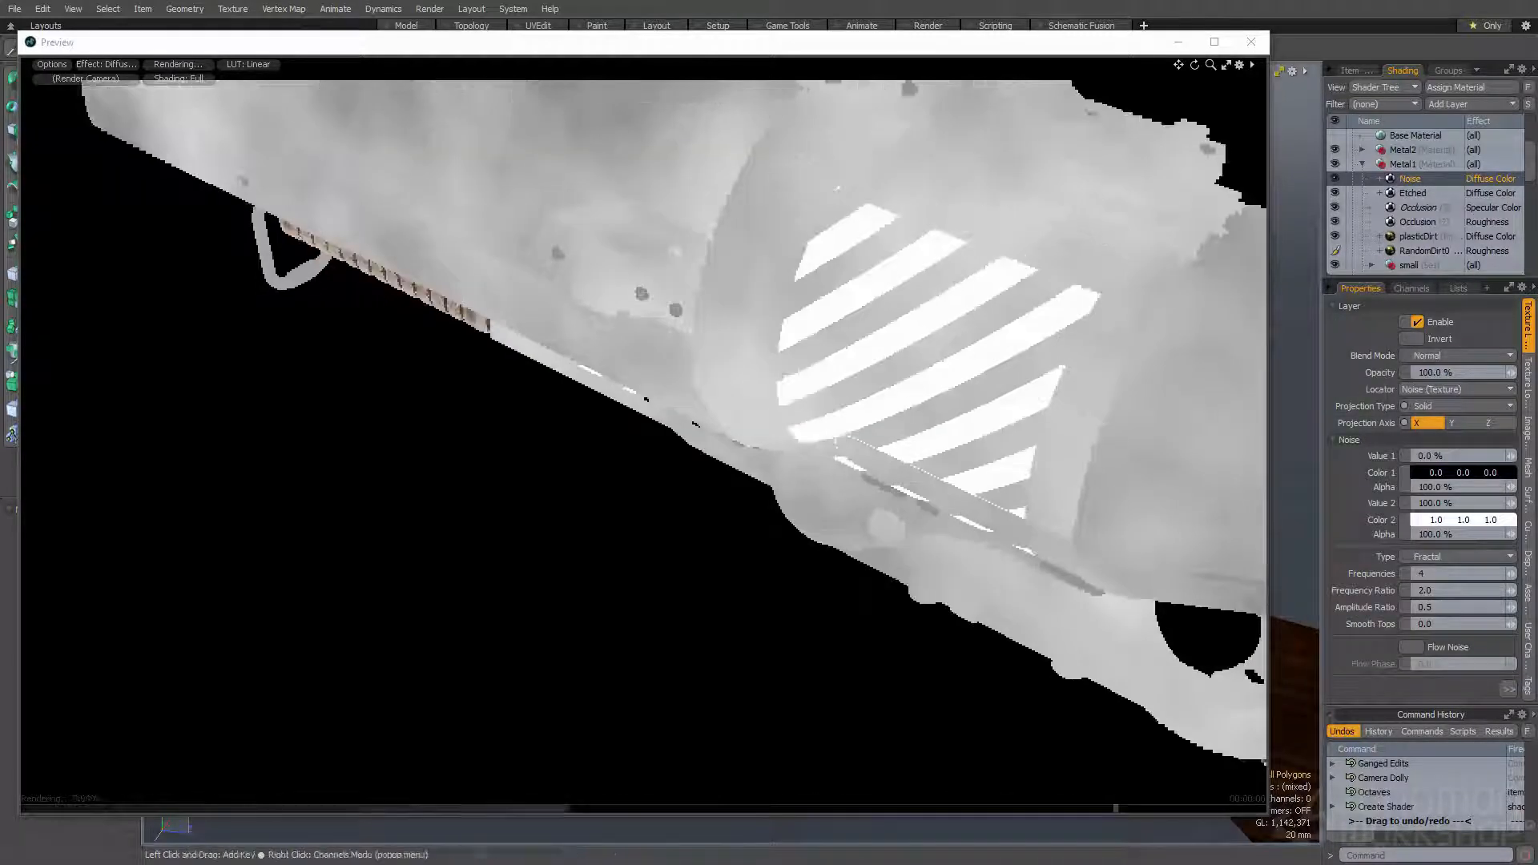
# - Set the Noise texture locator's size to 100 mm on all three axes
pyautogui.click(1528, 382)
pyautogui.click(1442, 423)
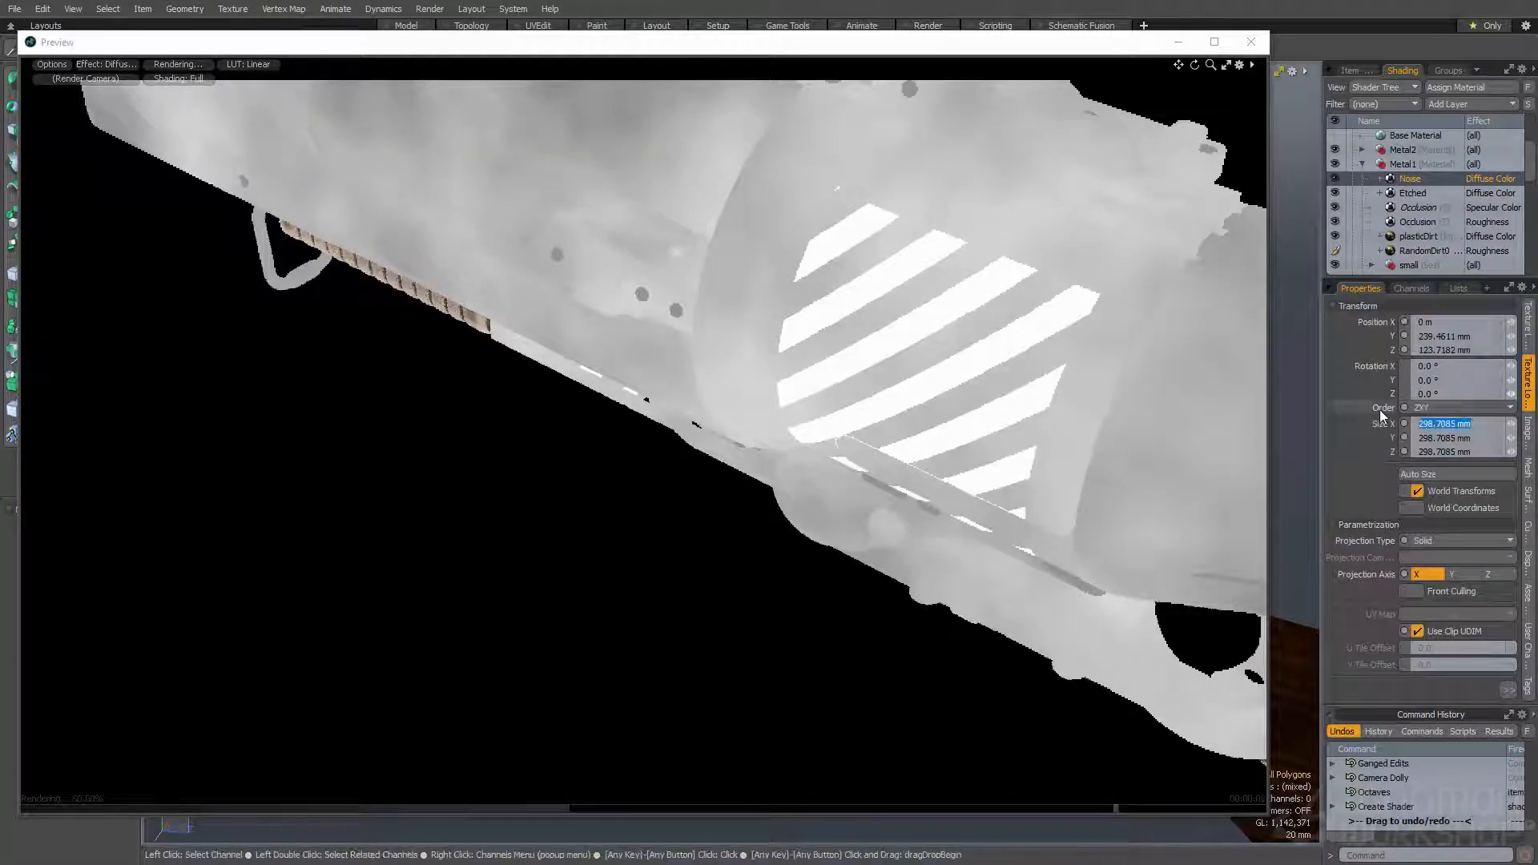
pyautogui.write('10')
pyautogui.press('Return')
pyautogui.write('100')
pyautogui.press('Return')
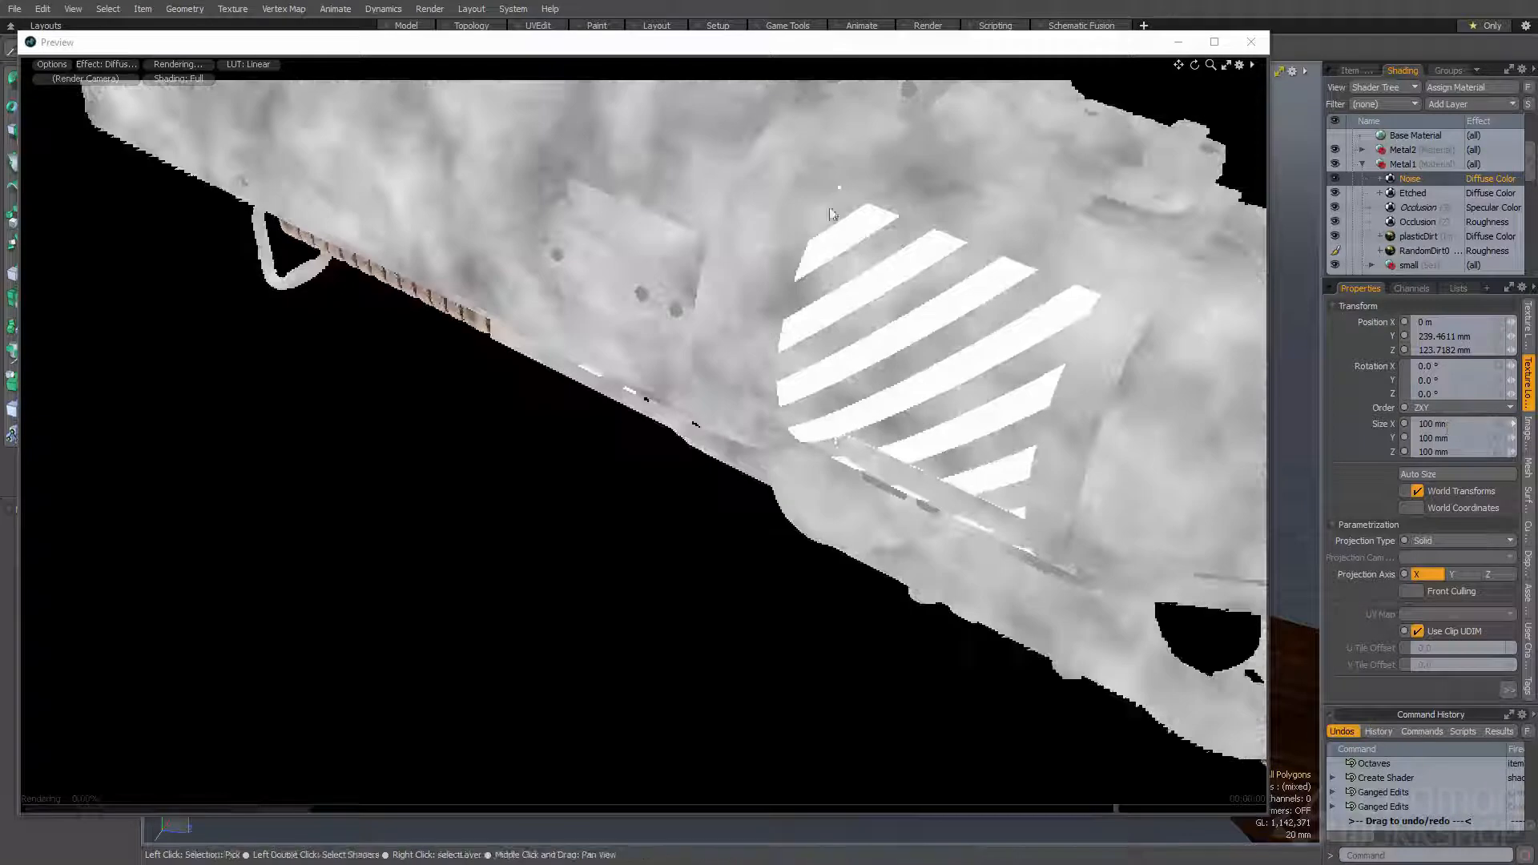
# - Set the Noise layer's Gain to 90%
pyautogui.click(1528, 327)
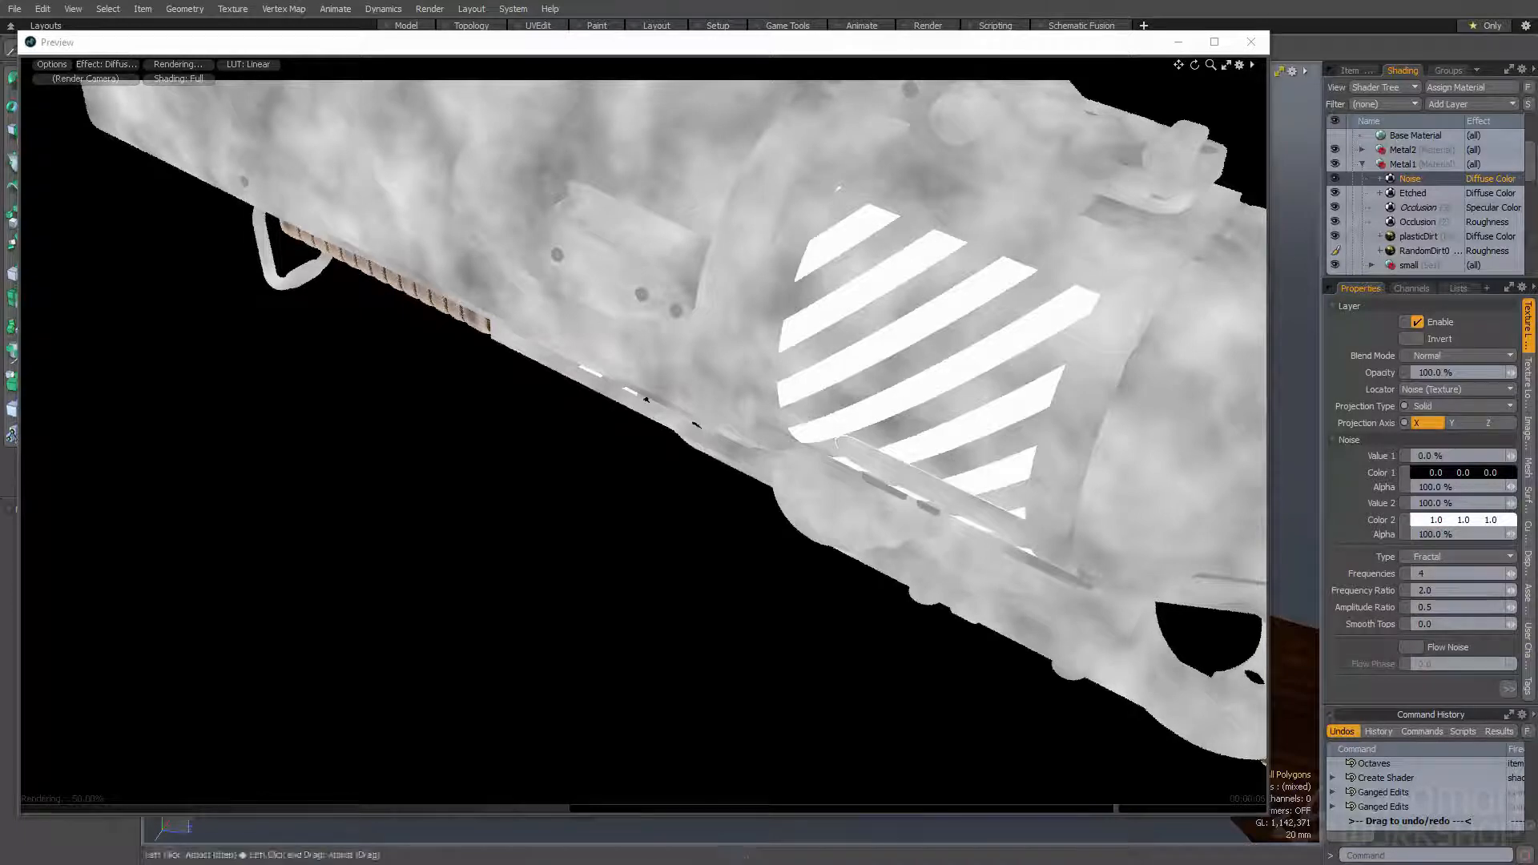
pyautogui.click(1506, 690)
pyautogui.click(1378, 693)
pyautogui.write('90')
pyautogui.press('Return')
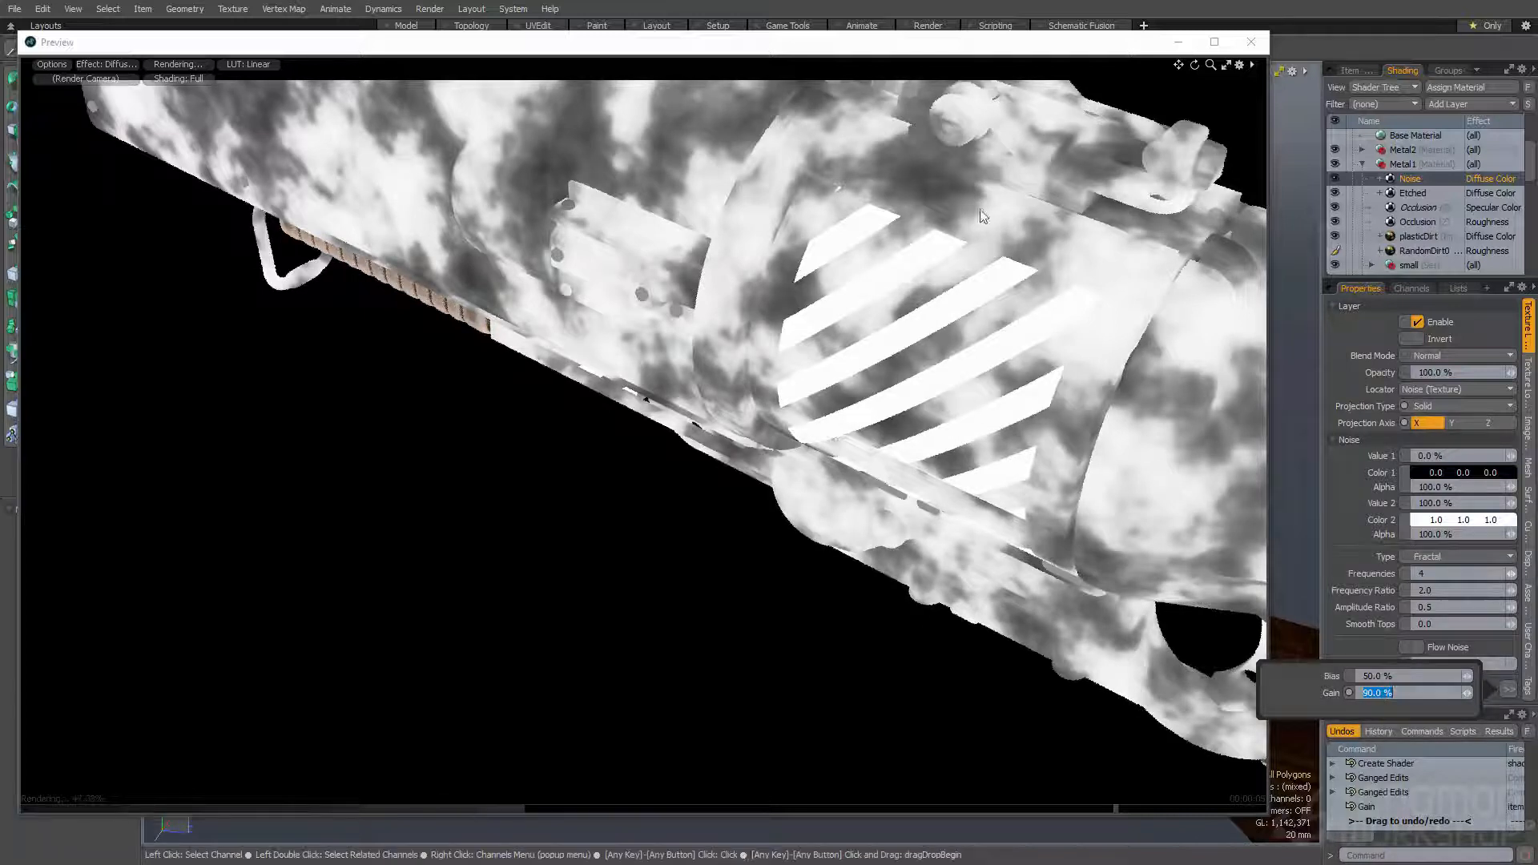
pyautogui.click(912, 54)
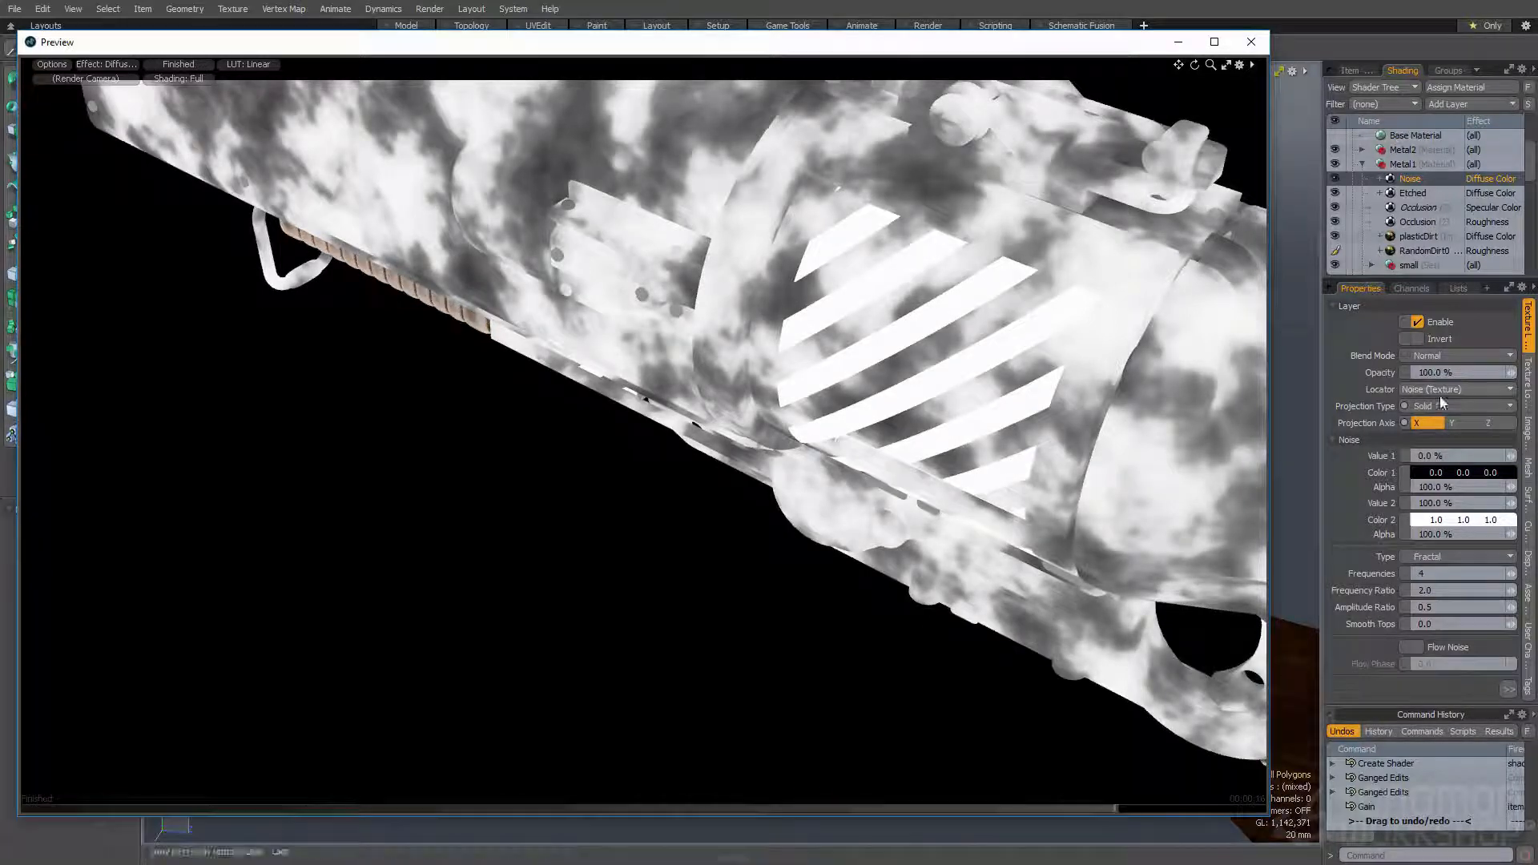
# - Set the Noise layer's Gain to 99% and its Bias to 60%
pyautogui.click(1508, 689)
pyautogui.click(1378, 693)
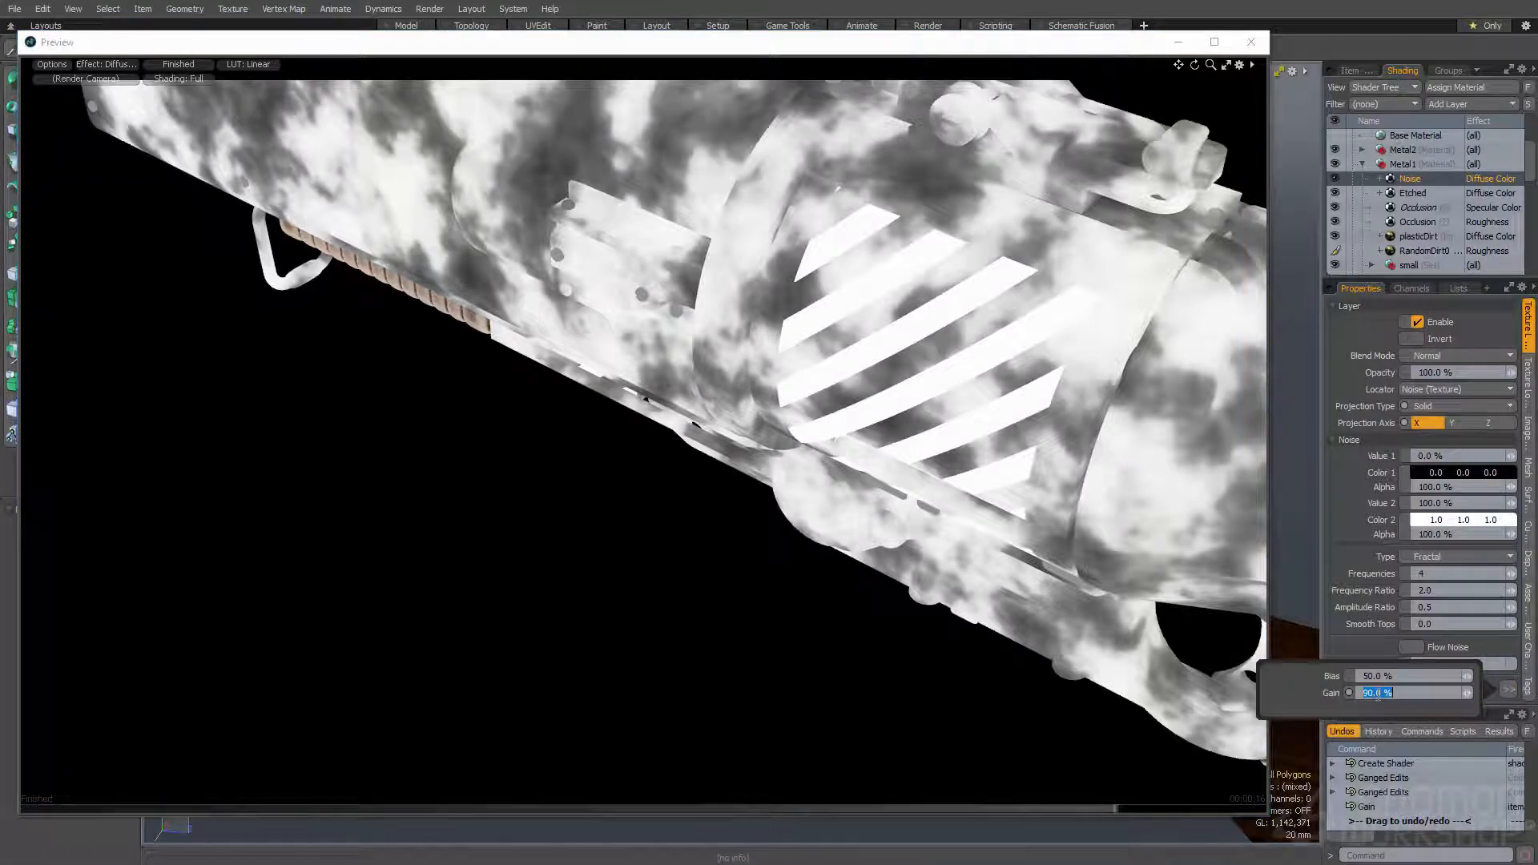
pyautogui.write('99')
pyautogui.press('Return')
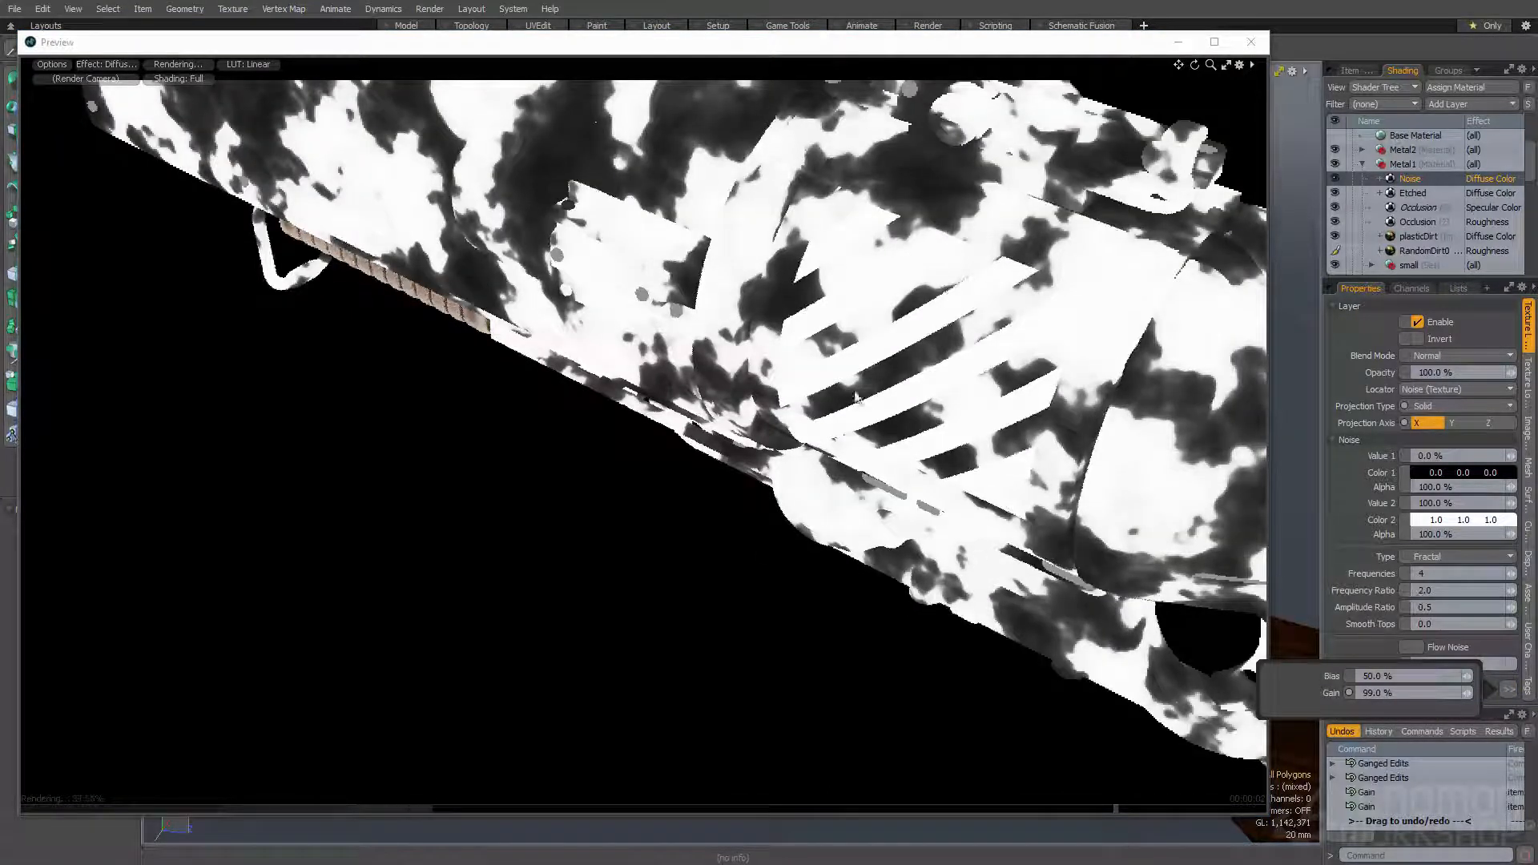
pyautogui.click(1367, 676)
pyautogui.press('Return')
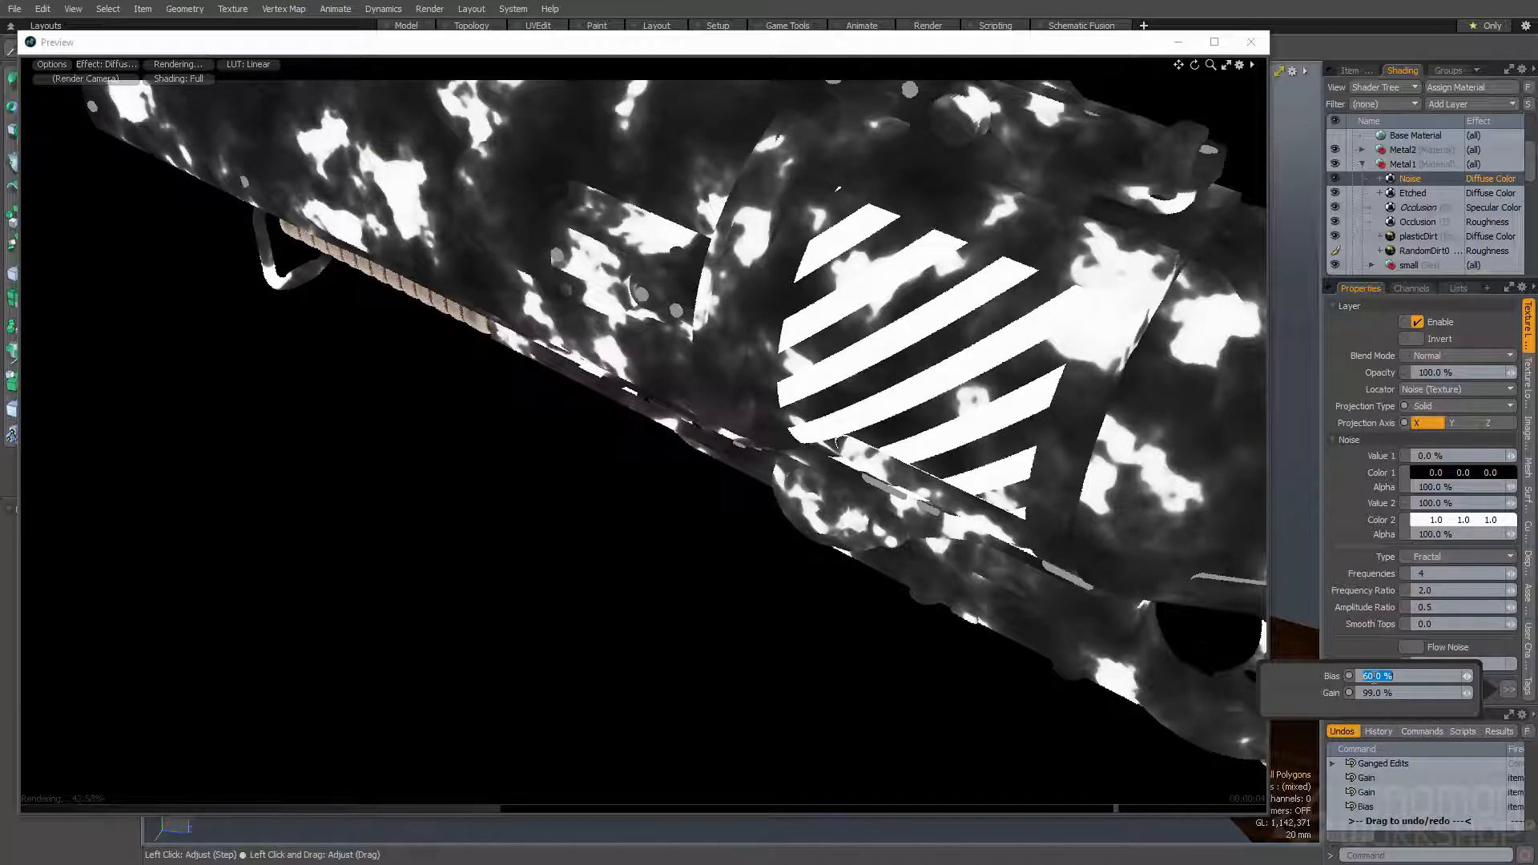
# - Set the Noise layer's Frequency Ratio to 3.0
pyautogui.click(1444, 587)
pyautogui.write('3')
pyautogui.press('Return')
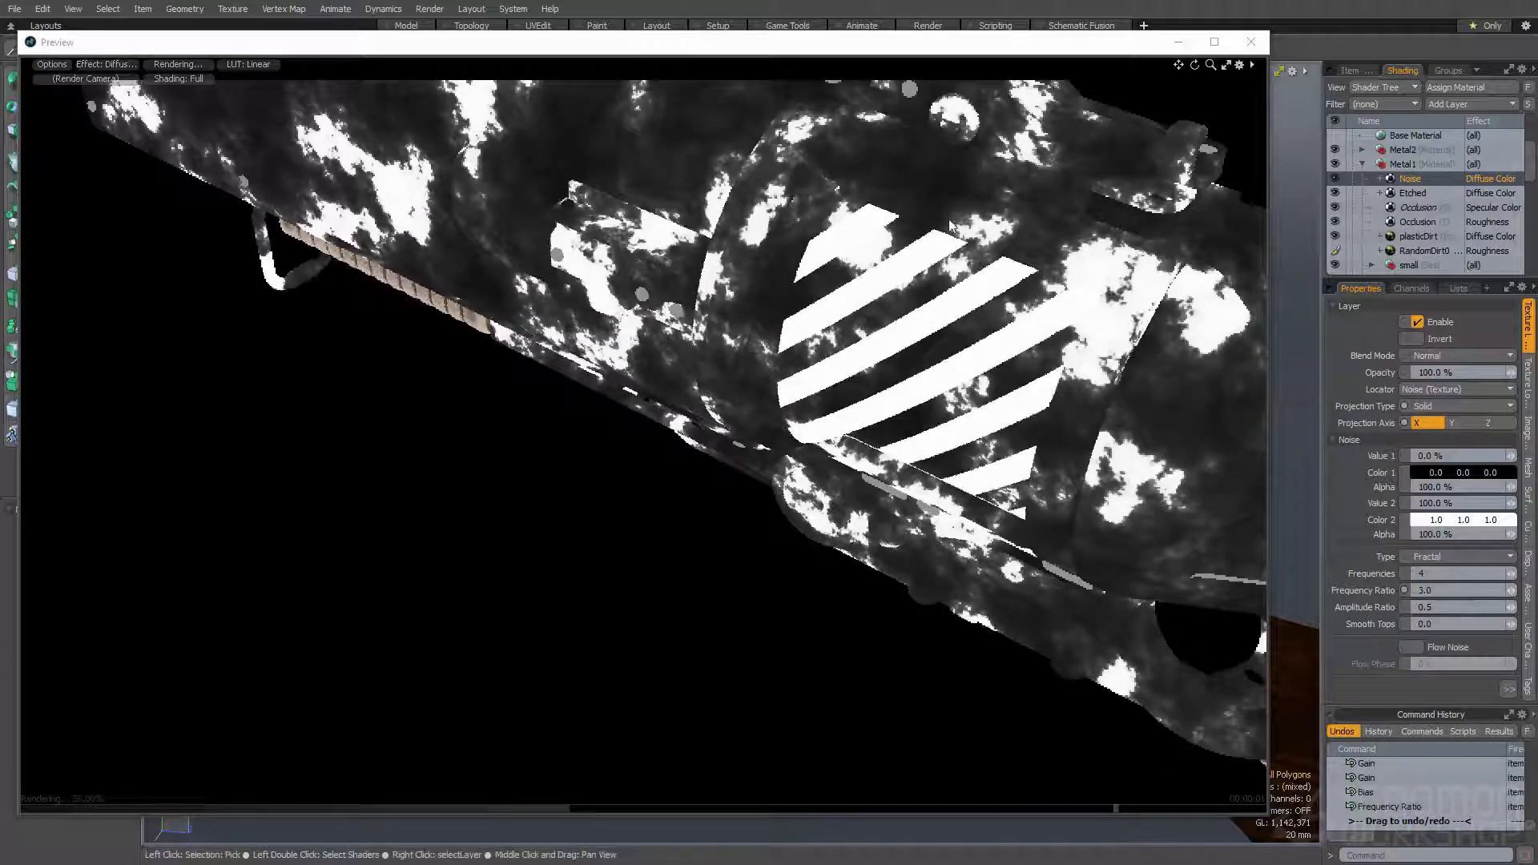
# - Try Amplitude Ratio values of 1.0 and 0.1 on the Noise layer
pyautogui.click(1444, 608)
pyautogui.write('1')
pyautogui.press('Return')
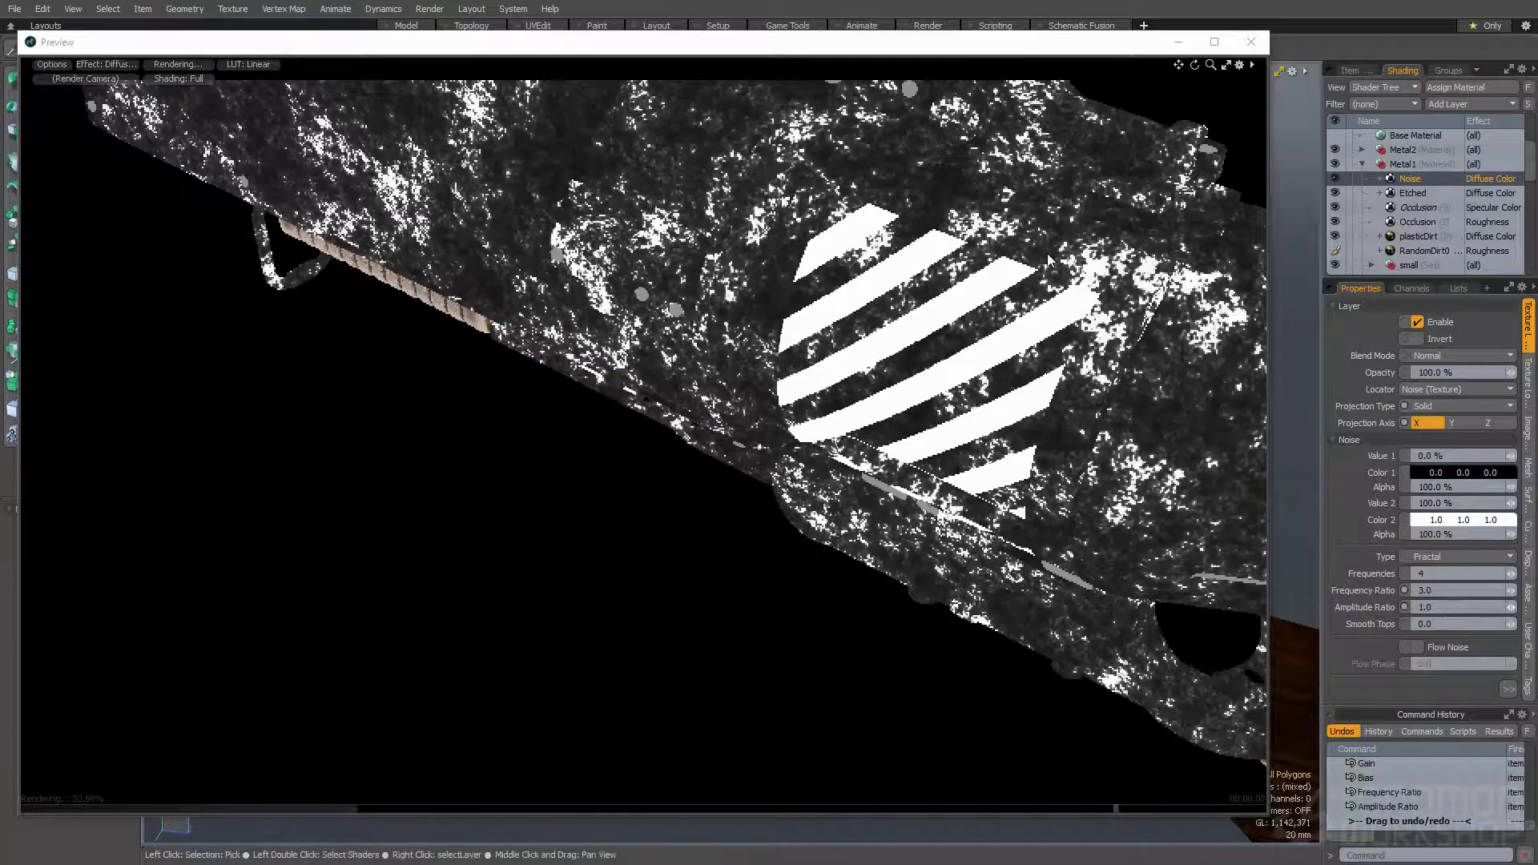
pyautogui.write('0.1')
pyautogui.press('Return')
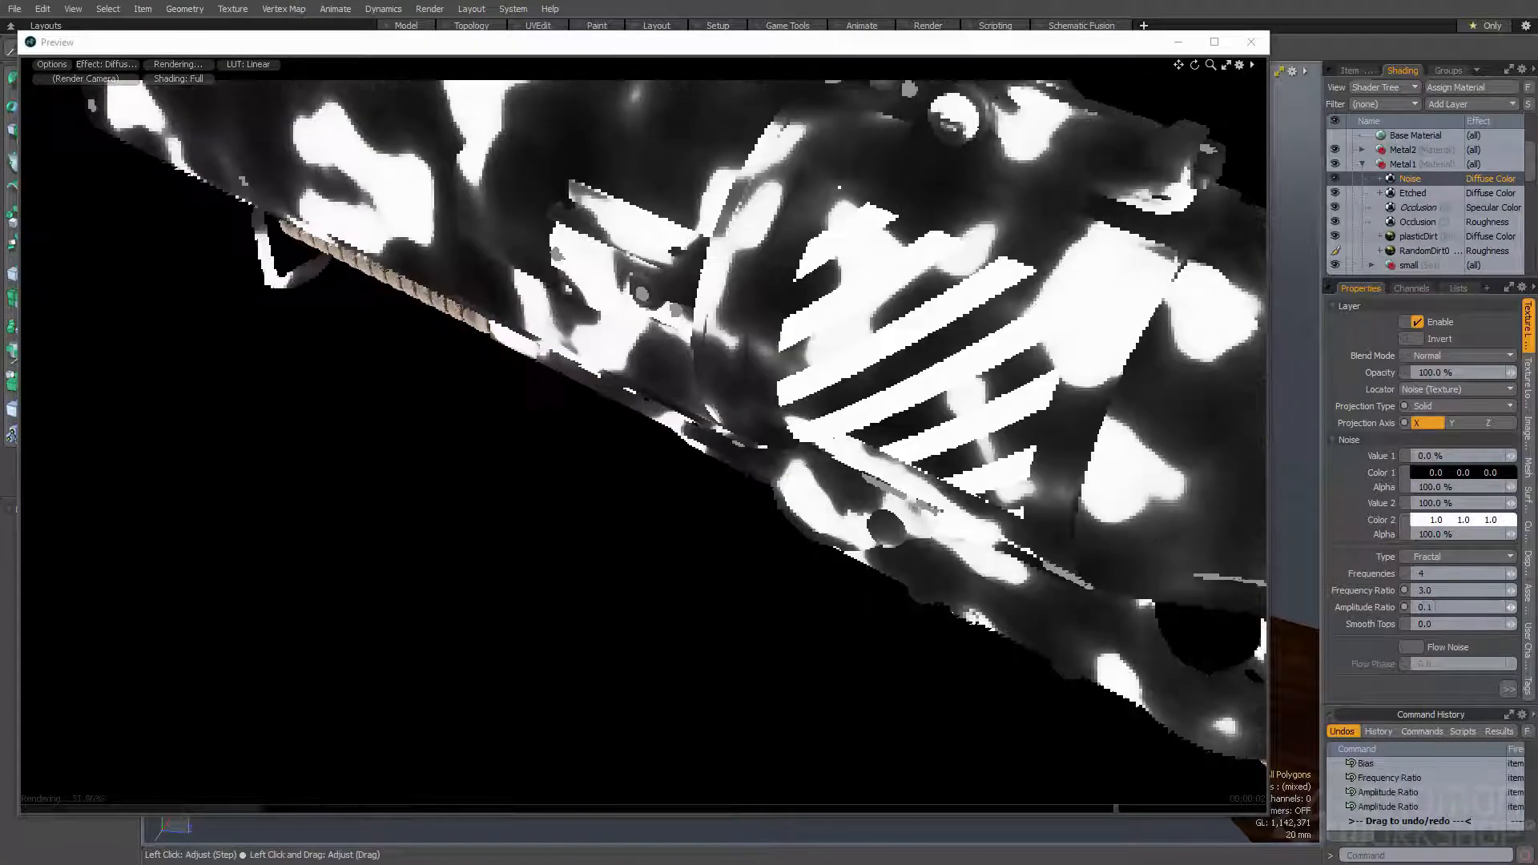
# - Set the Noise layer's Amplitude Ratio to 0.3 and its Gain to 100%
pyautogui.click(1440, 608)
pyautogui.write('0.3')
pyautogui.press('Return')
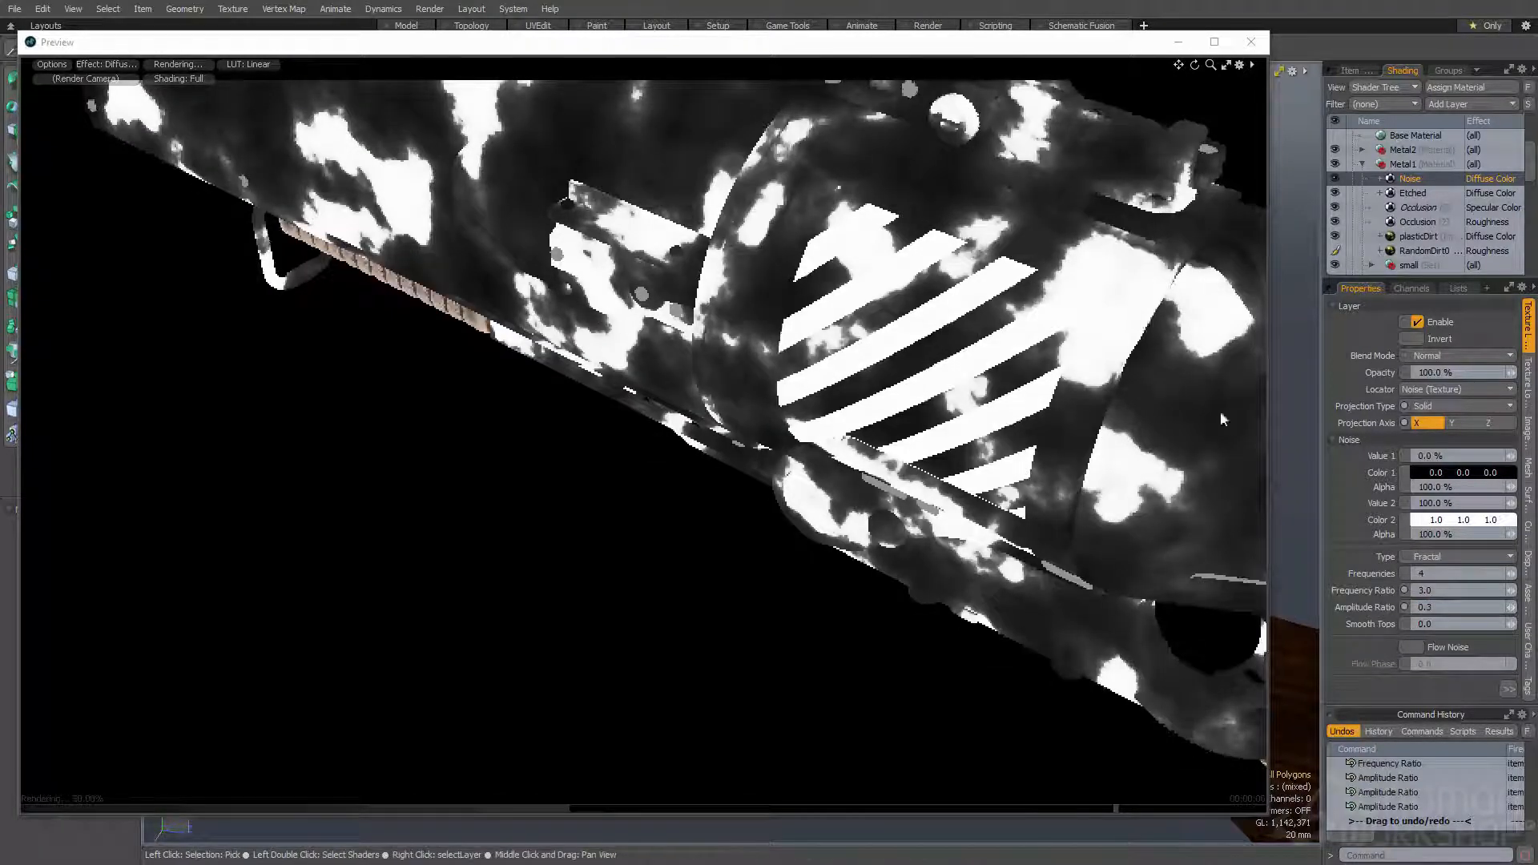
pyautogui.click(1507, 695)
pyautogui.write('100')
pyautogui.press('Return')
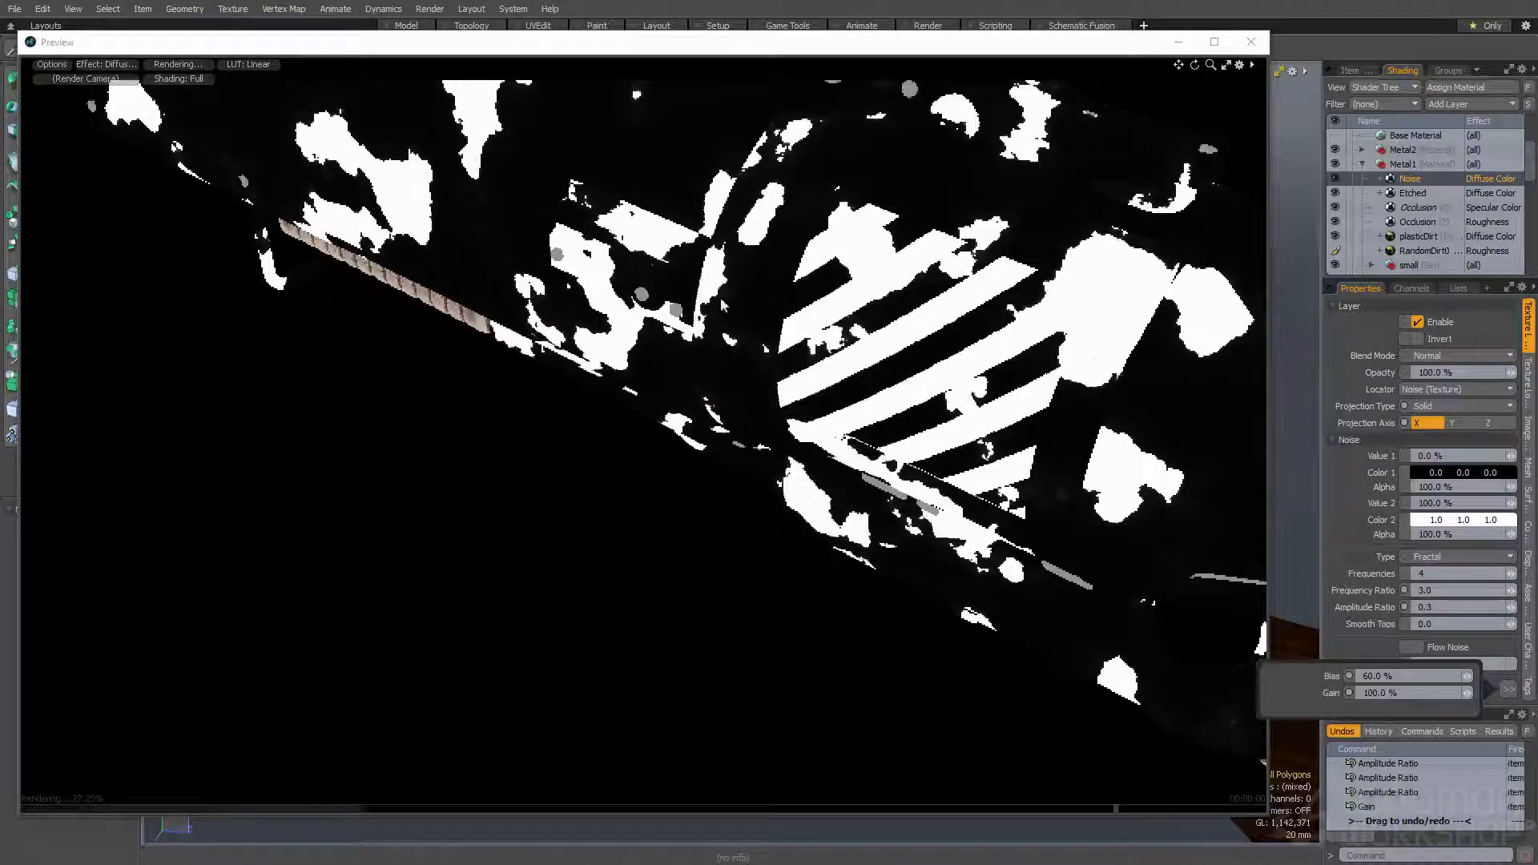
# - Apply the Noise layer as a texture mask on the Etched layer
pyautogui.keyDown('ctrl'); pyautogui.keyDown('alt'); pyautogui.moveTo(724, 405); pyautogui.dragTo(601, 477); pyautogui.keyUp('alt'); pyautogui.keyUp('ctrl')
pyautogui.keyDown('ctrl'); pyautogui.keyDown('alt'); pyautogui.moveTo(601, 477); pyautogui.dragTo(588, 478); pyautogui.keyUp('alt'); pyautogui.keyUp('ctrl')
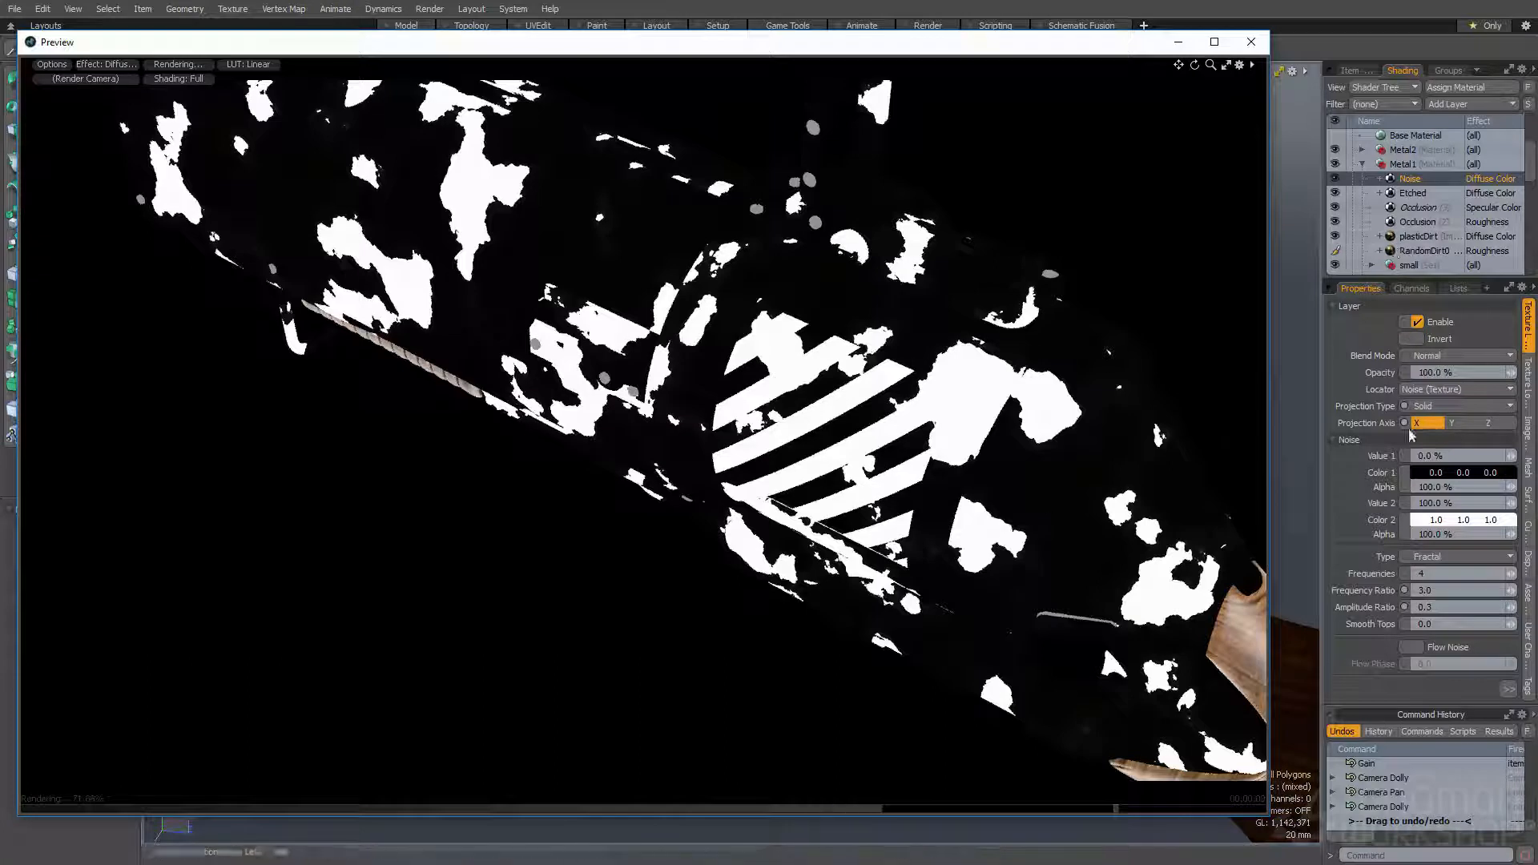
pyautogui.moveTo(1410, 178); pyautogui.dragTo(1414, 199)
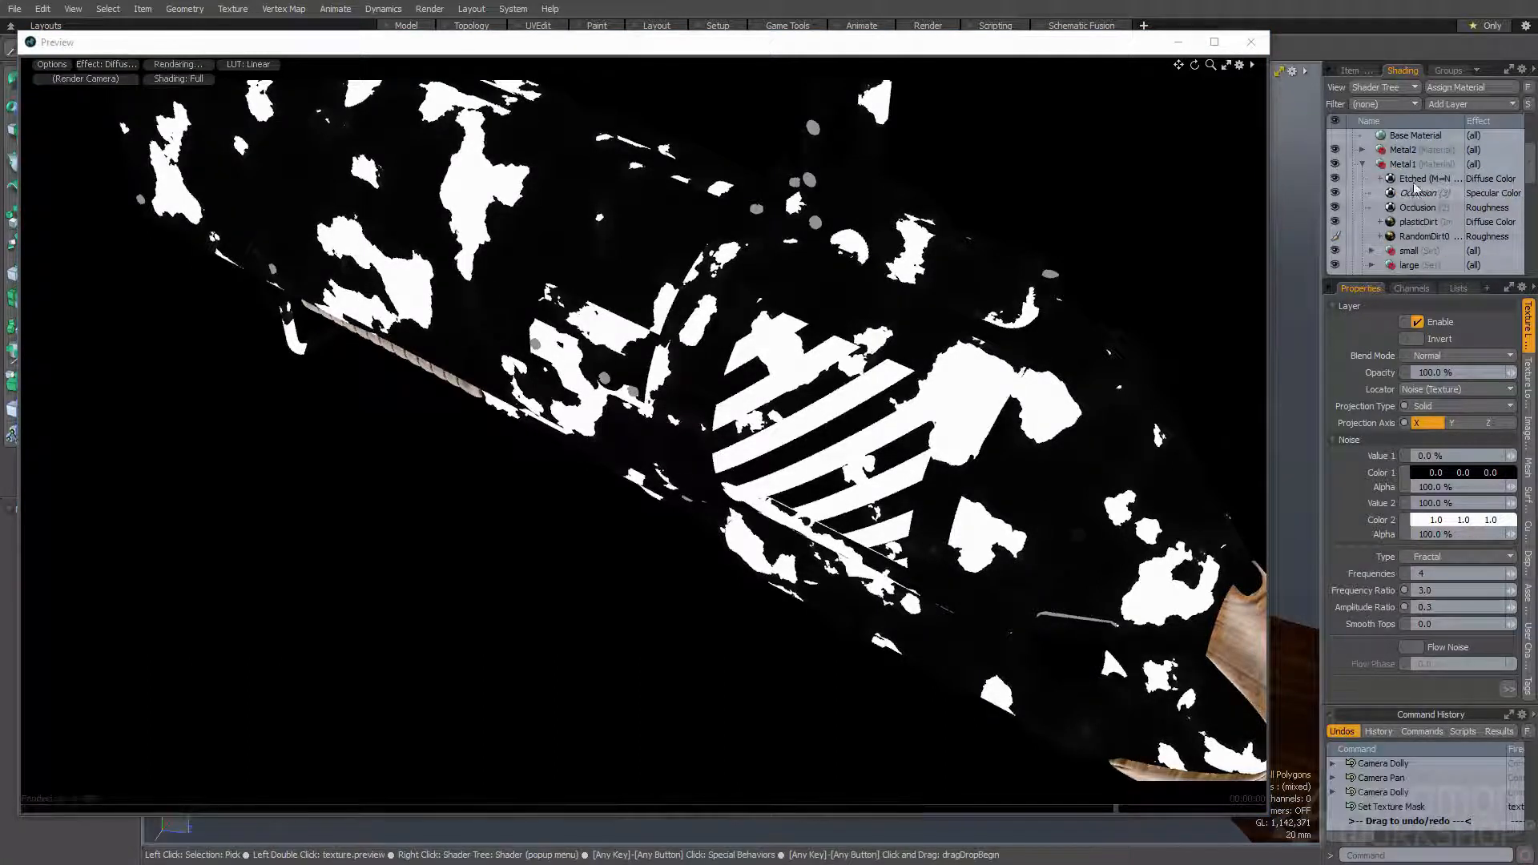
# - Change the masked Etched layer's effect from Diffuse Color to Bump
pyautogui.click(1415, 178)
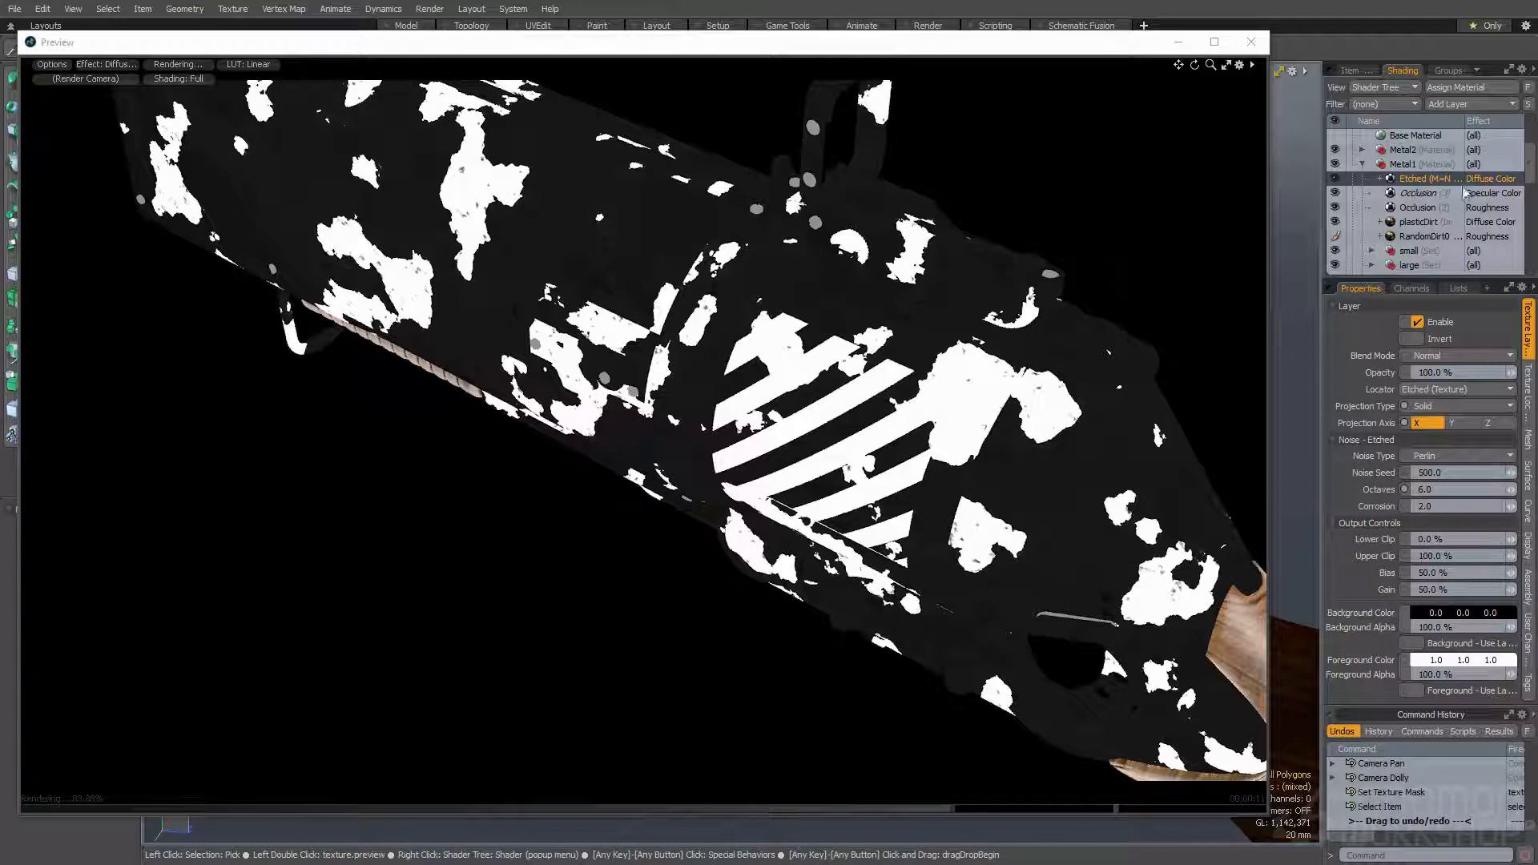
pyautogui.rightClick(1483, 182)
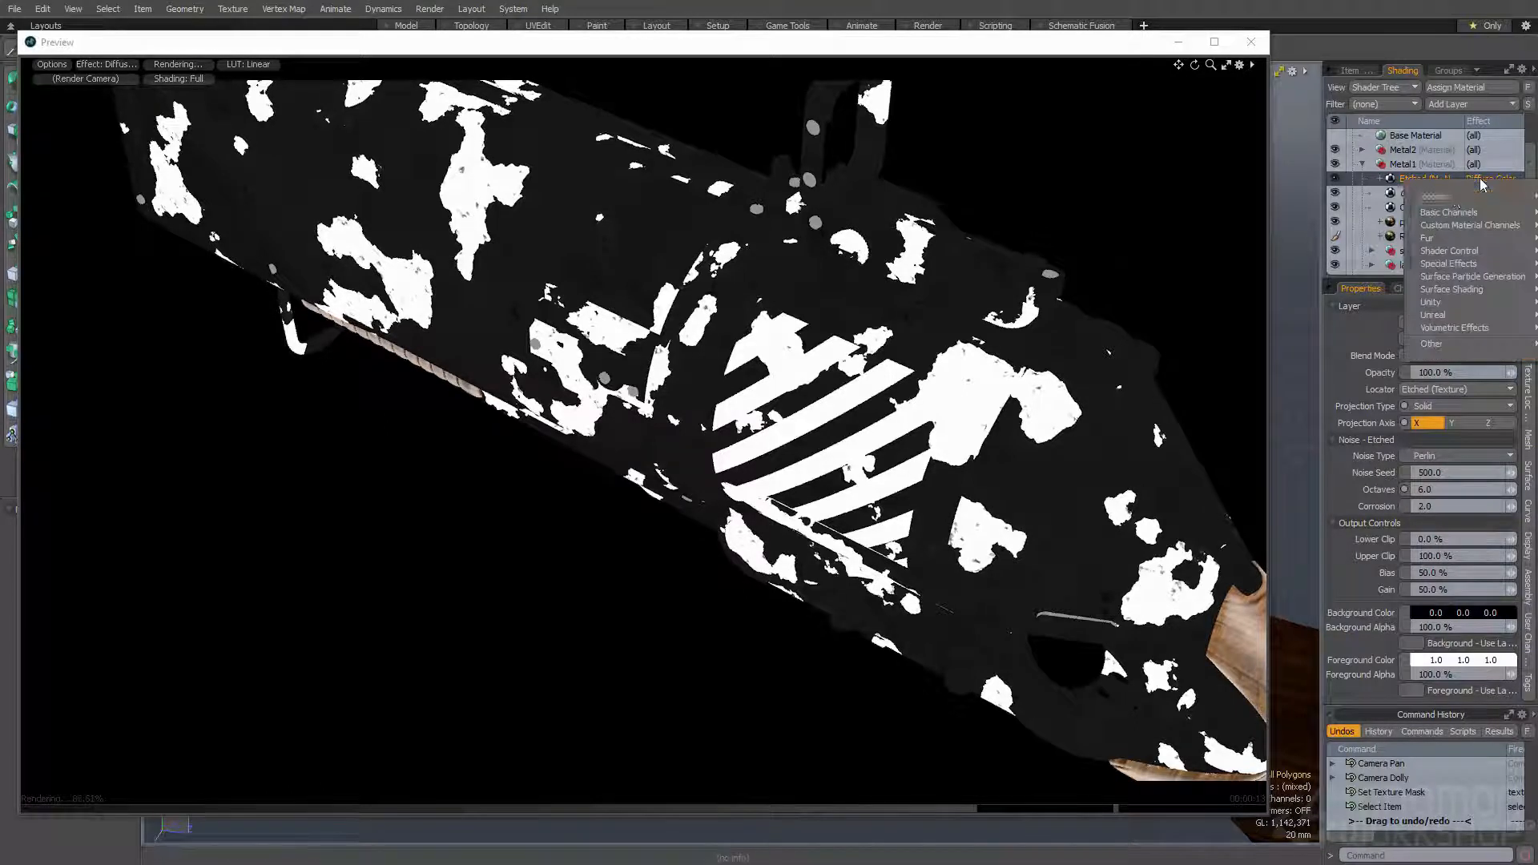
pyautogui.moveTo(1442, 196)
pyautogui.click(1356, 236)
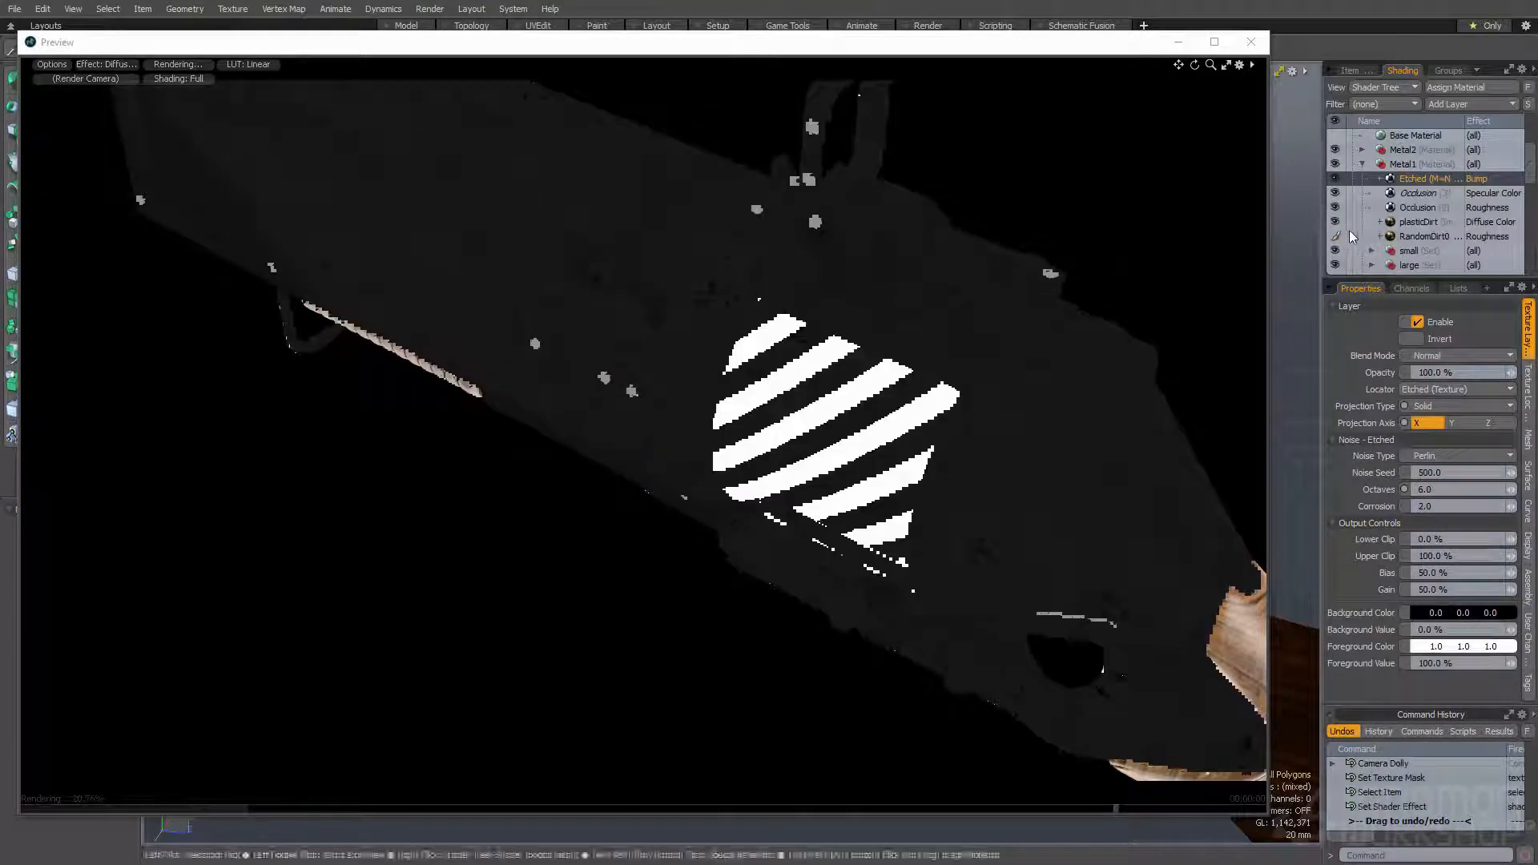
# - Switch the preview to Final Color Output and examine the etched bump on the metal near the stock
pyautogui.click(81, 64)
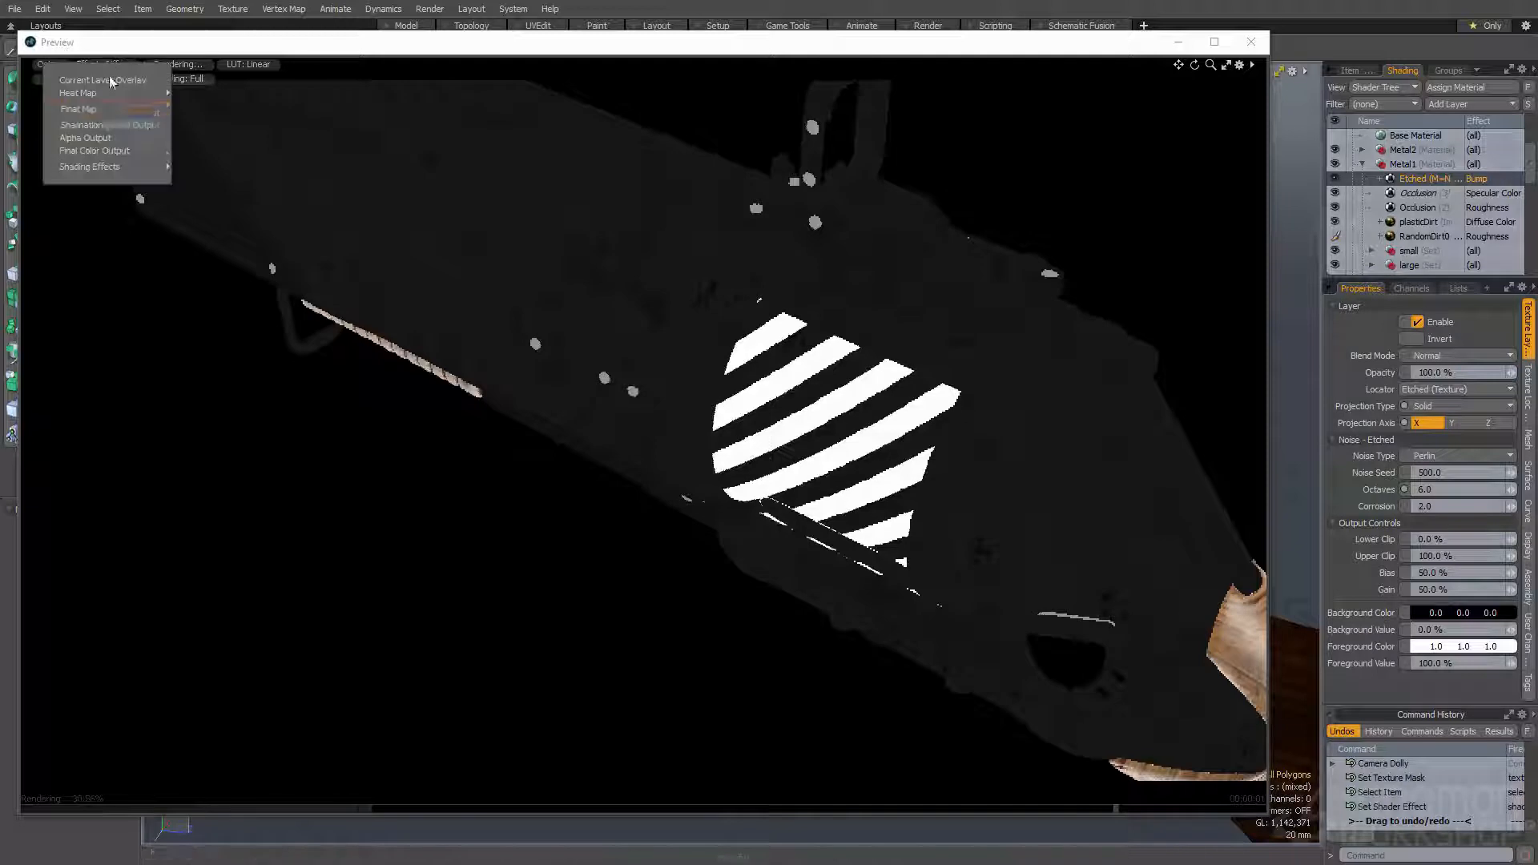
pyautogui.click(97, 149)
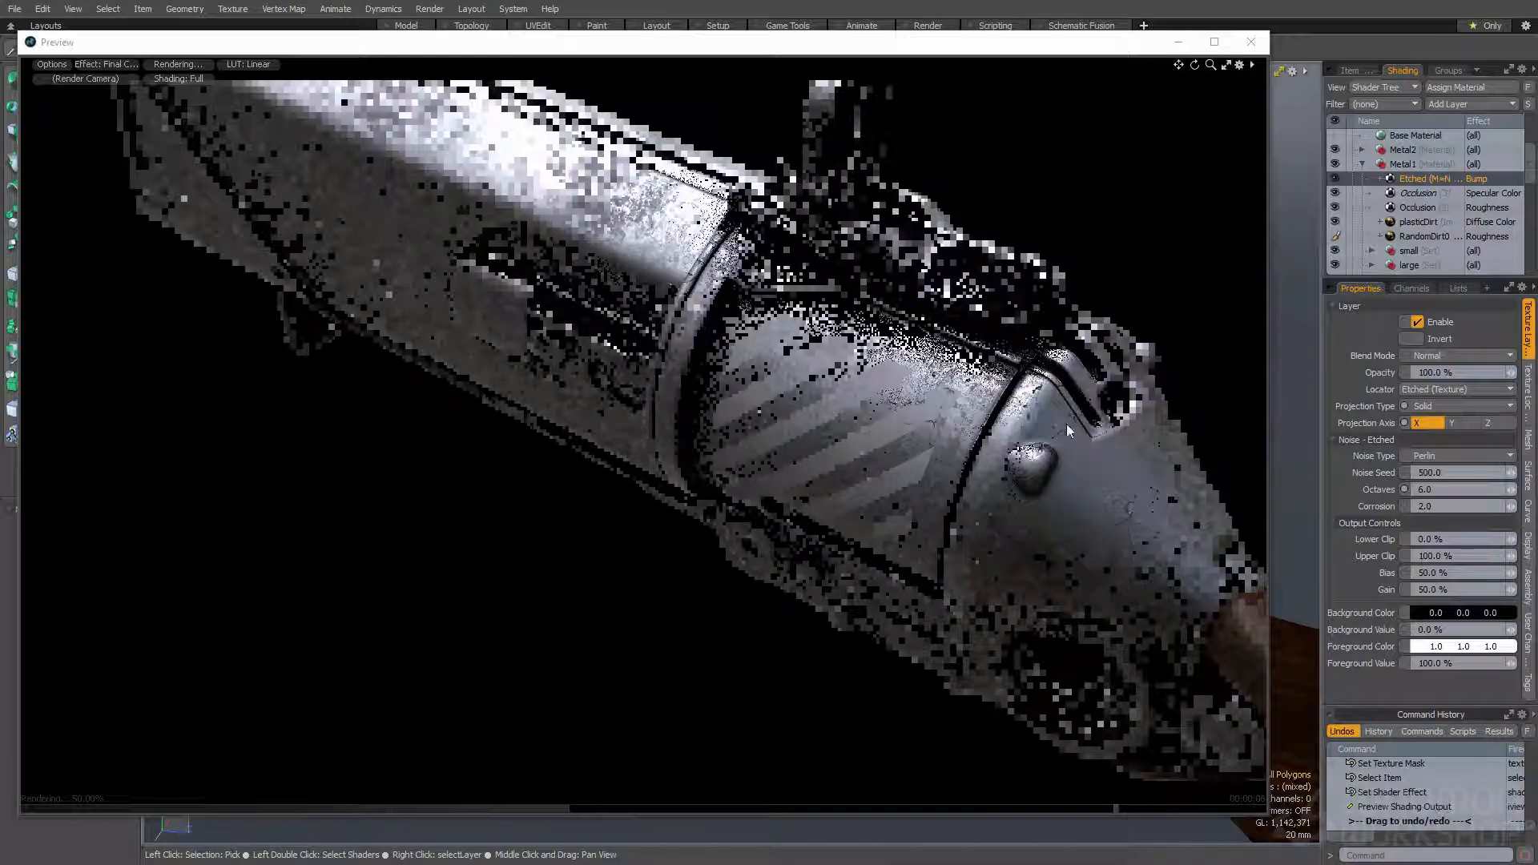
pyautogui.keyDown('ctrl'); pyautogui.keyDown('alt'); pyautogui.moveTo(1122, 548); pyautogui.dragTo(988, 439); pyautogui.keyUp('alt'); pyautogui.keyUp('ctrl')
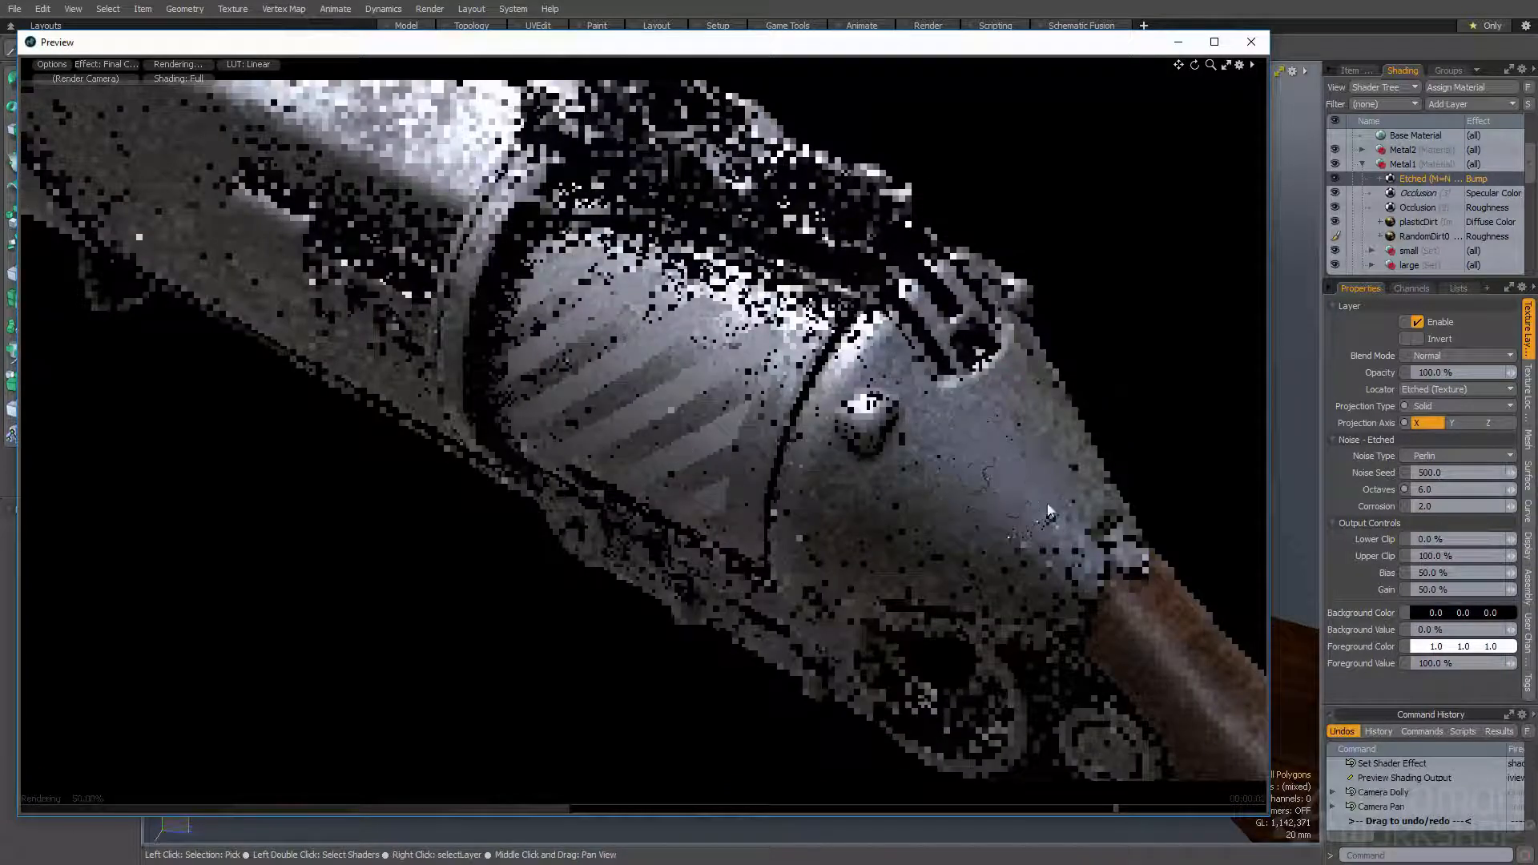
# - Add a Constant layer to the Metal1 material, set its effect to Bump and place it beneath the masked Etched layer
pyautogui.click(1445, 103)
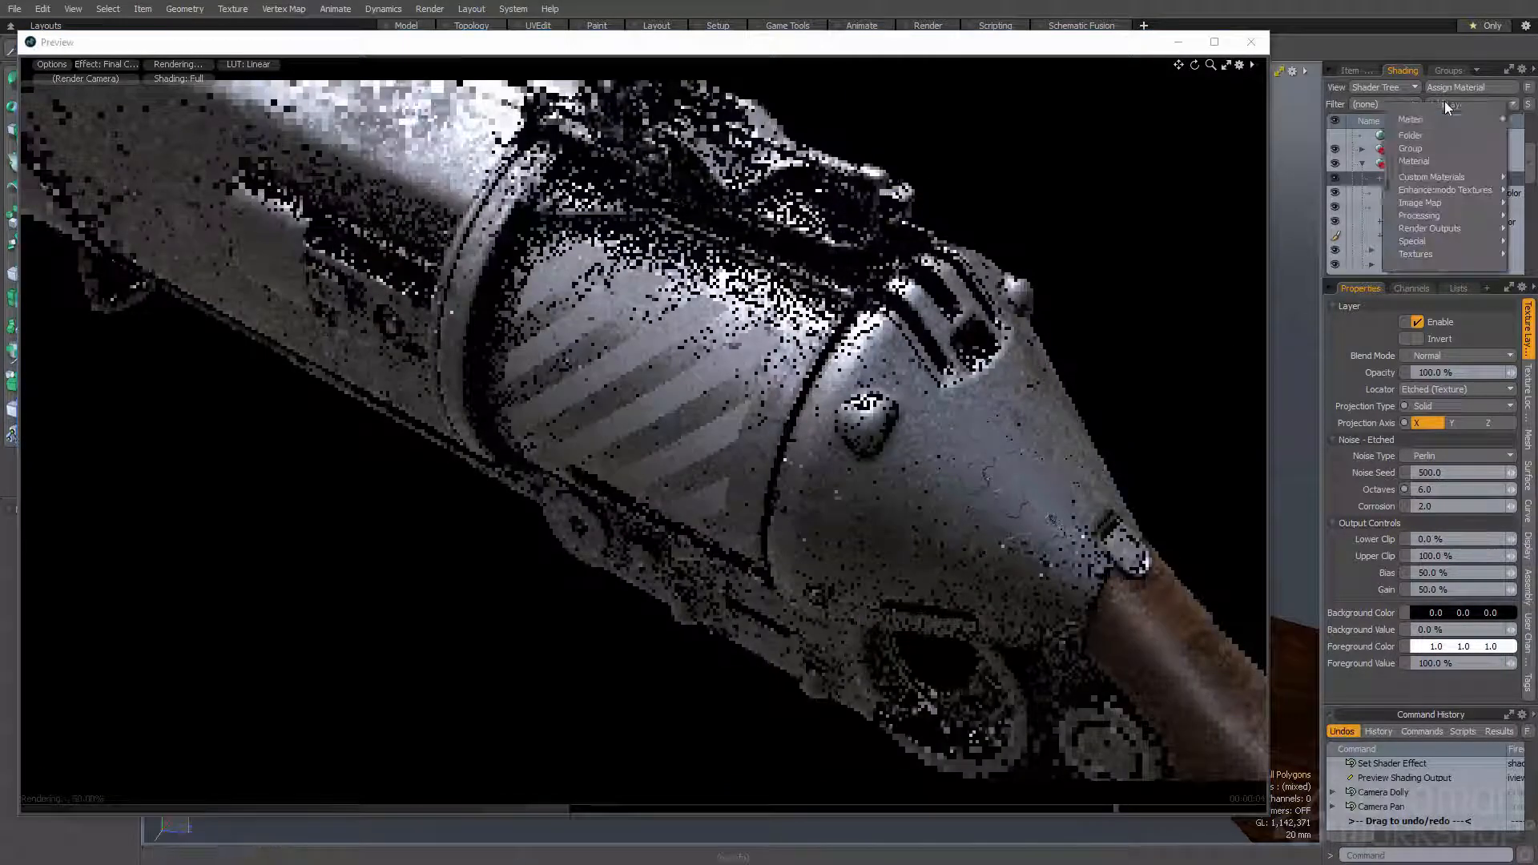
pyautogui.moveTo(1436, 114)
pyautogui.click(1356, 159)
pyautogui.click(1482, 176)
pyautogui.moveTo(1422, 194)
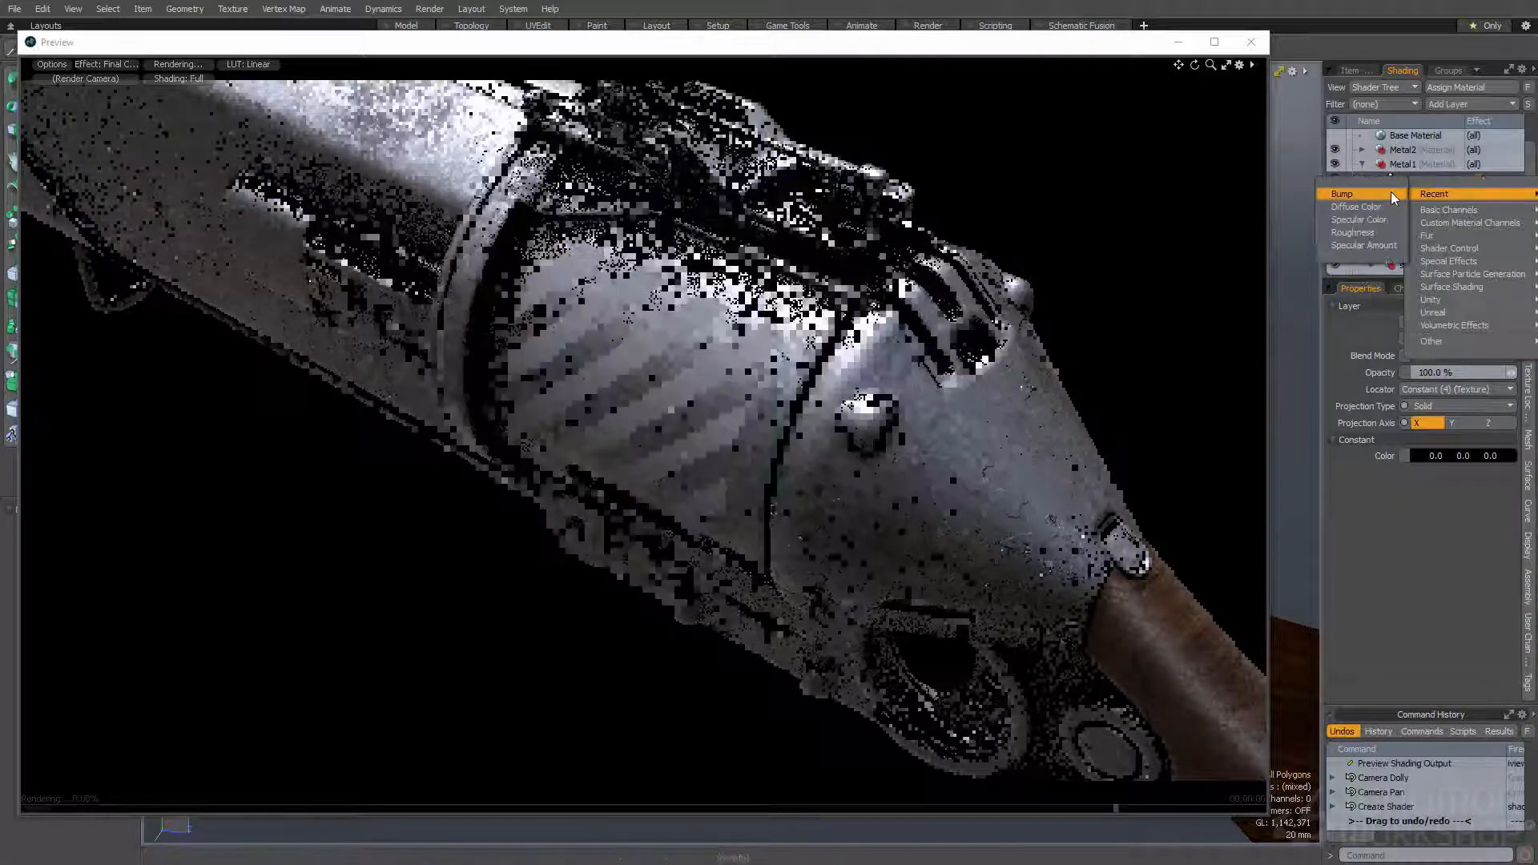
pyautogui.click(1343, 194)
pyautogui.moveTo(1429, 205); pyautogui.dragTo(1430, 206)
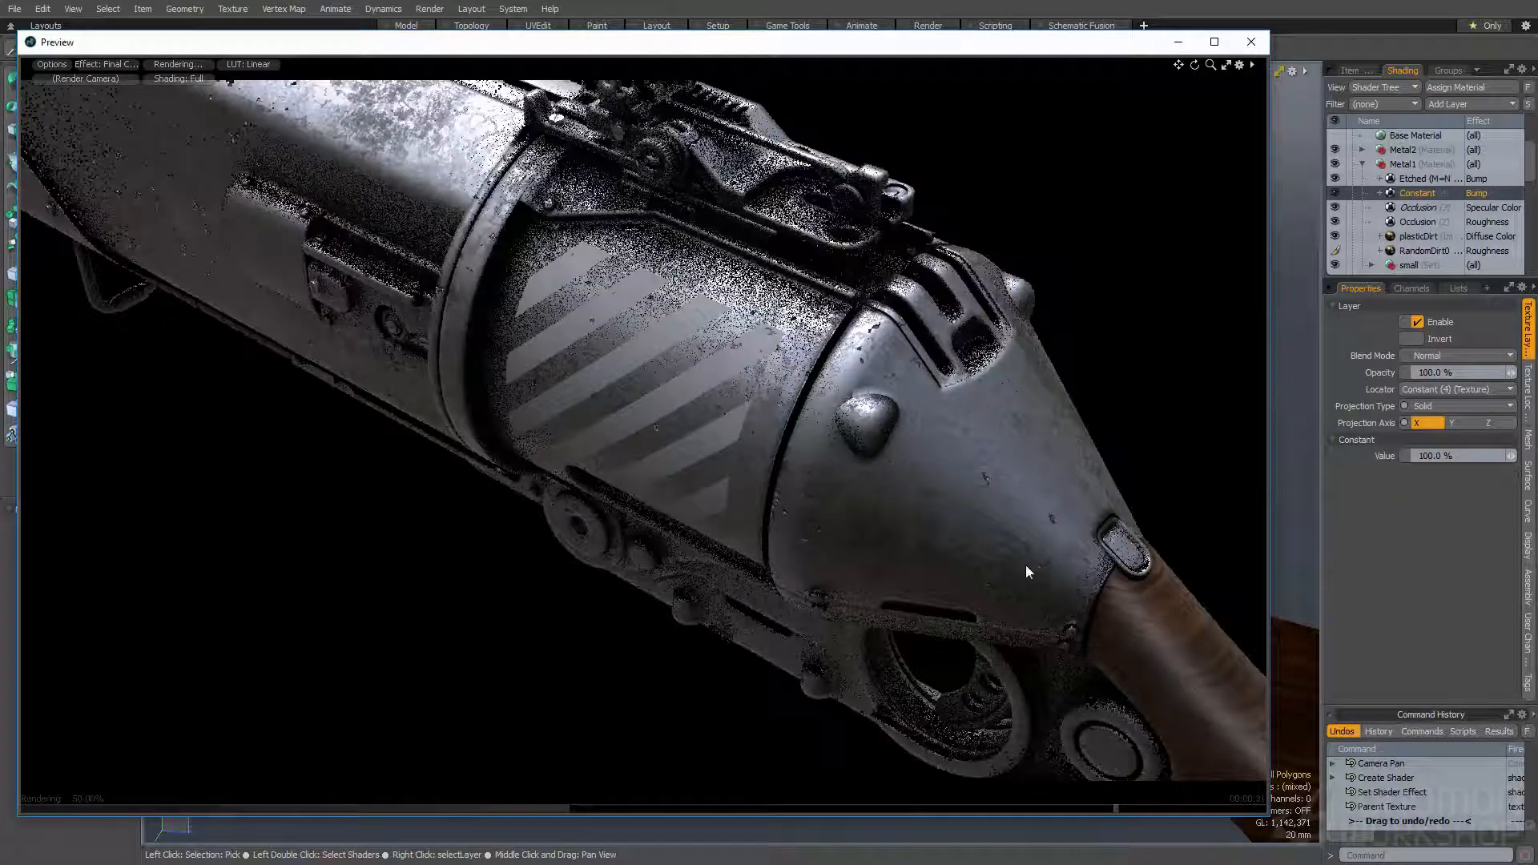
# - Set the masked Etched layer's blend mode to Multiply
pyautogui.click(1426, 180)
pyautogui.click(1418, 356)
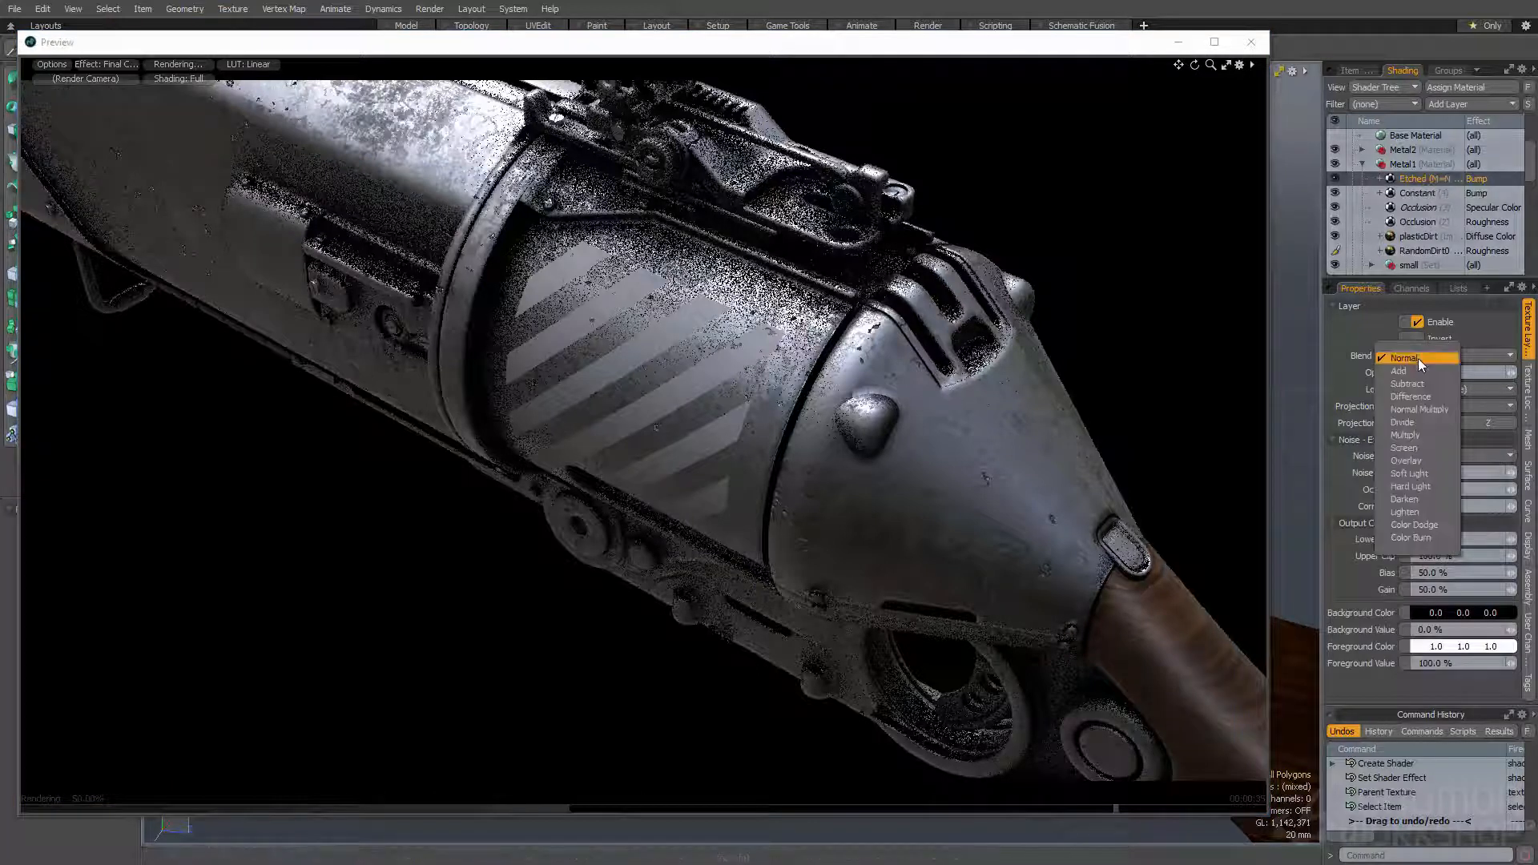
pyautogui.click(1407, 435)
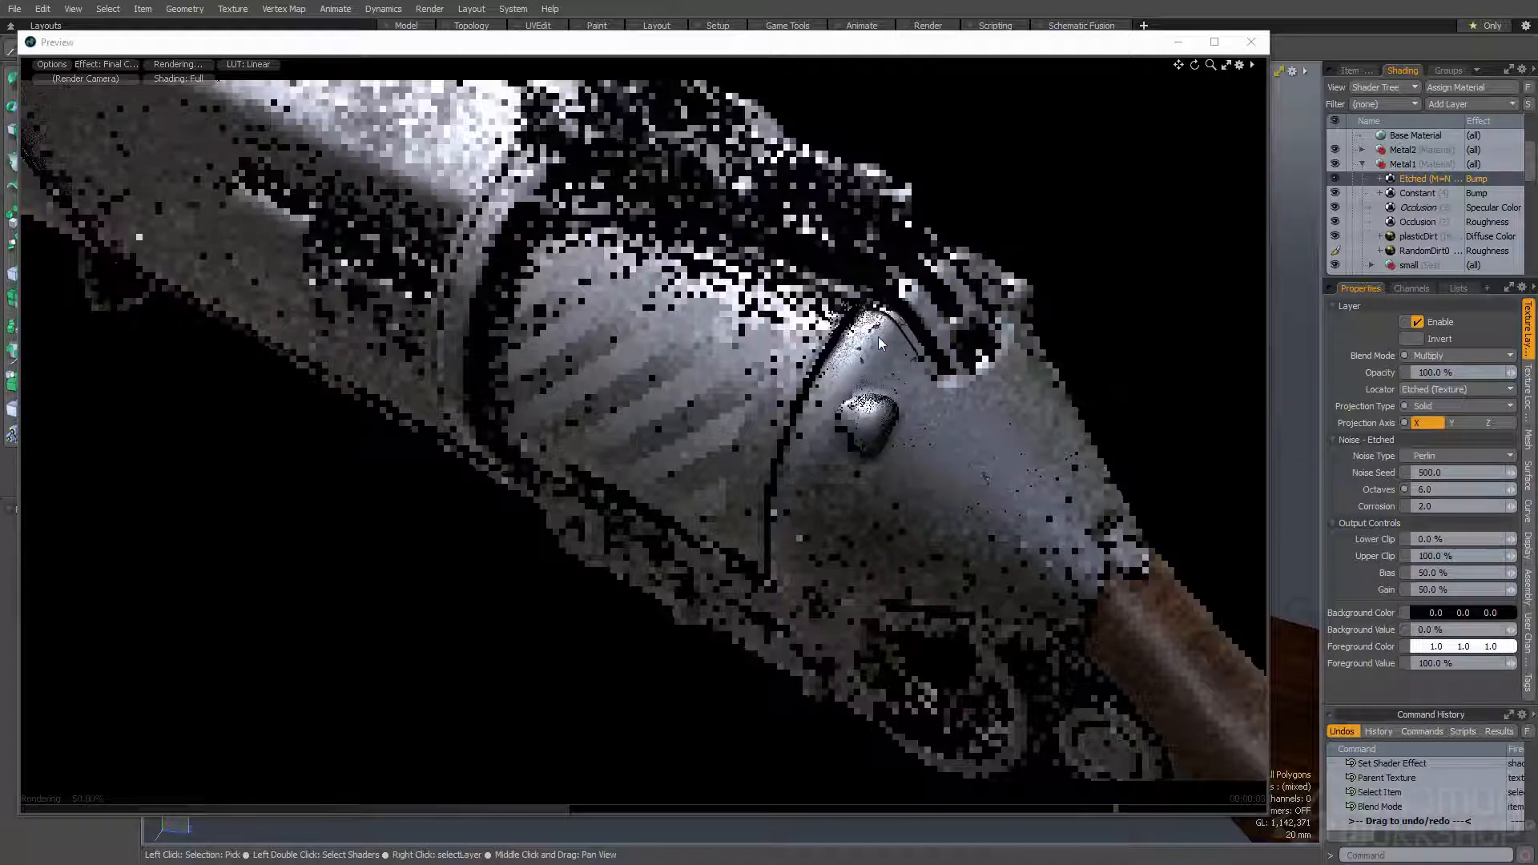
# - Set the bump amplitude of Metal1's base Material to 3 mm
pyautogui.scroll(-3, 1430, 217)
pyautogui.click(1424, 224)
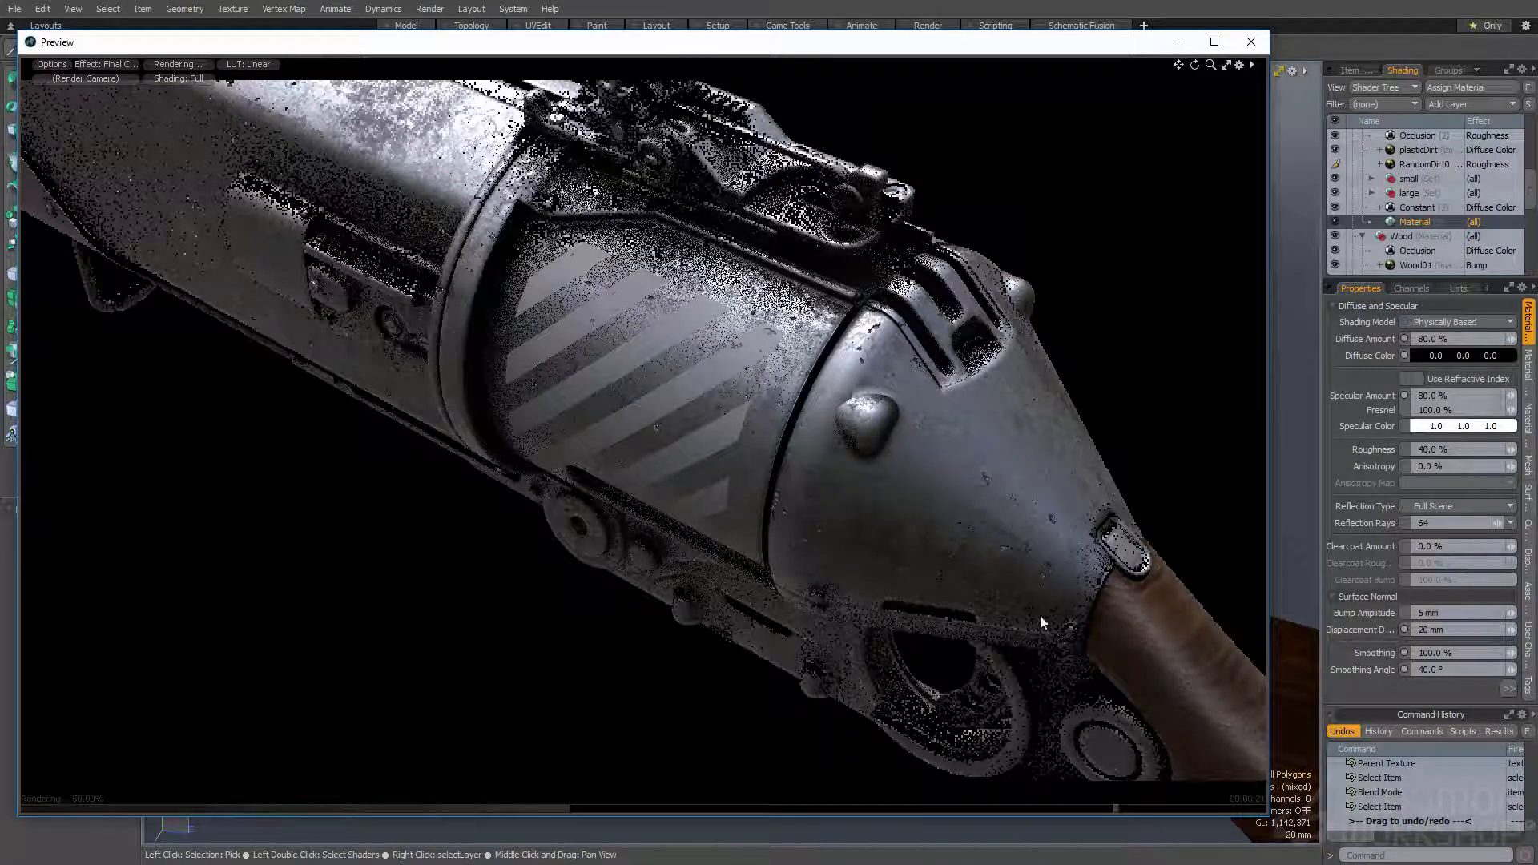
pyautogui.click(1440, 614)
pyautogui.press('Return')
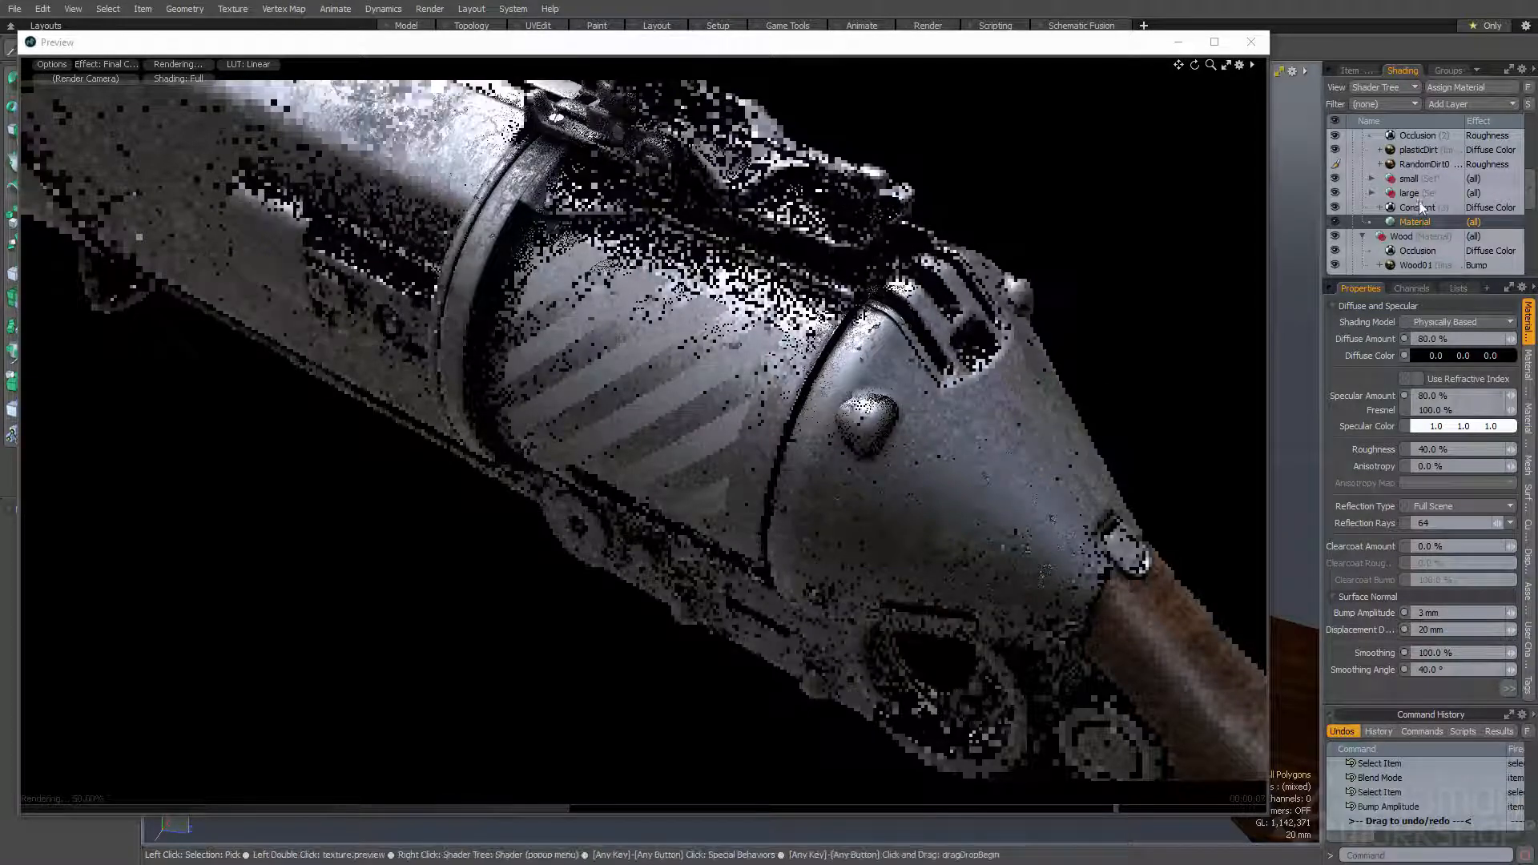
# - Duplicate the masked Etched bump layer in Metal1 and expand the copy to select its Noise mask
pyautogui.scroll(3, 1419, 200)
pyautogui.scroll(3, 1419, 200)
pyautogui.click(1410, 180)
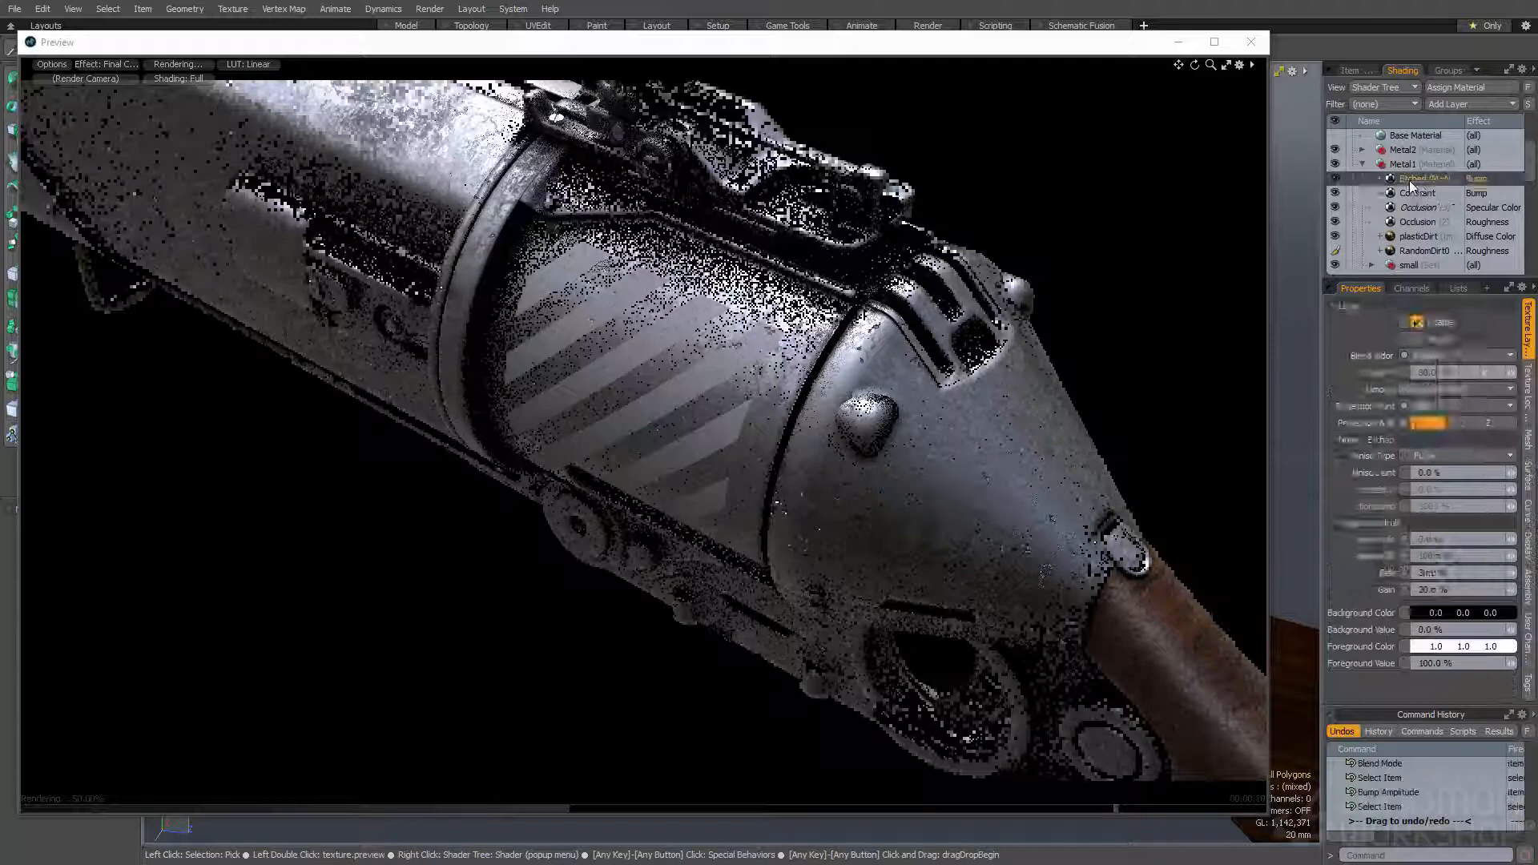
pyautogui.rightClick(1409, 190)
pyautogui.click(1381, 257)
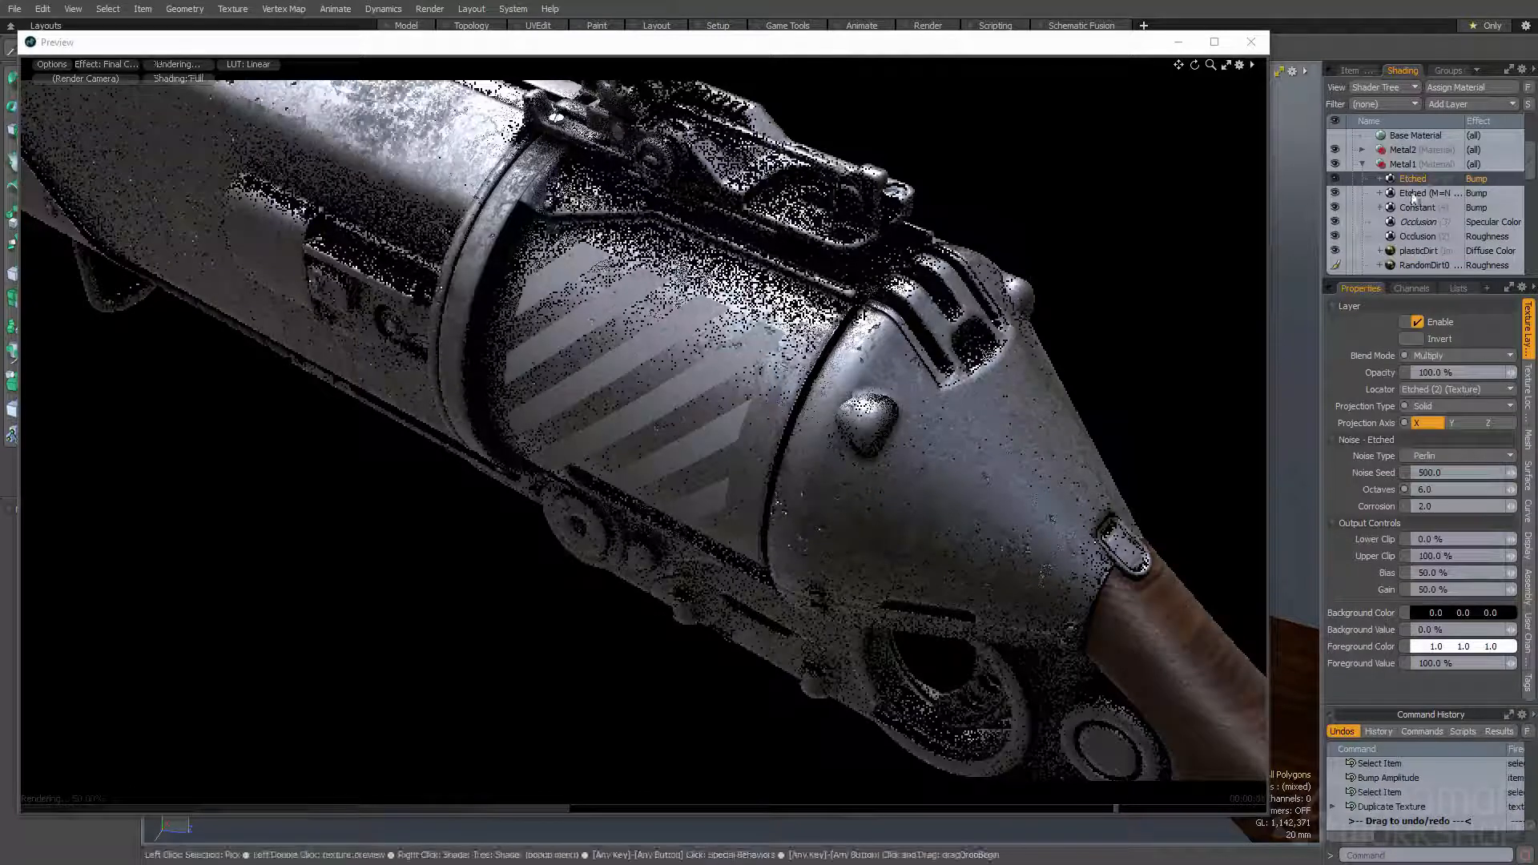
pyautogui.click(1378, 180)
pyautogui.click(1404, 210)
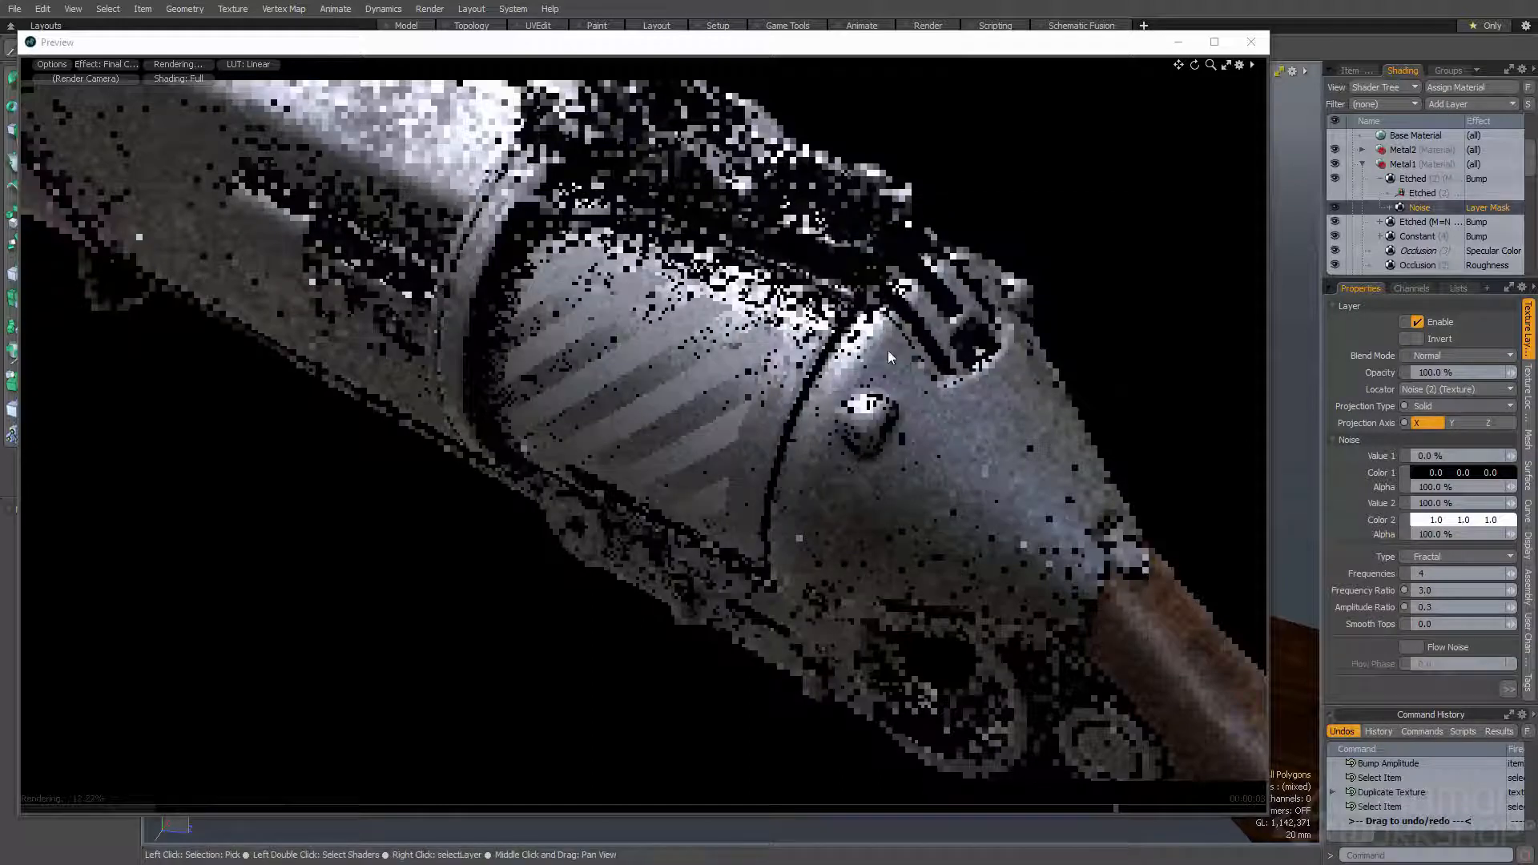
# - Add an Occlusion layer to Metal1 above the duplicated Etched layer
pyautogui.click(1457, 107)
pyautogui.moveTo(1430, 194)
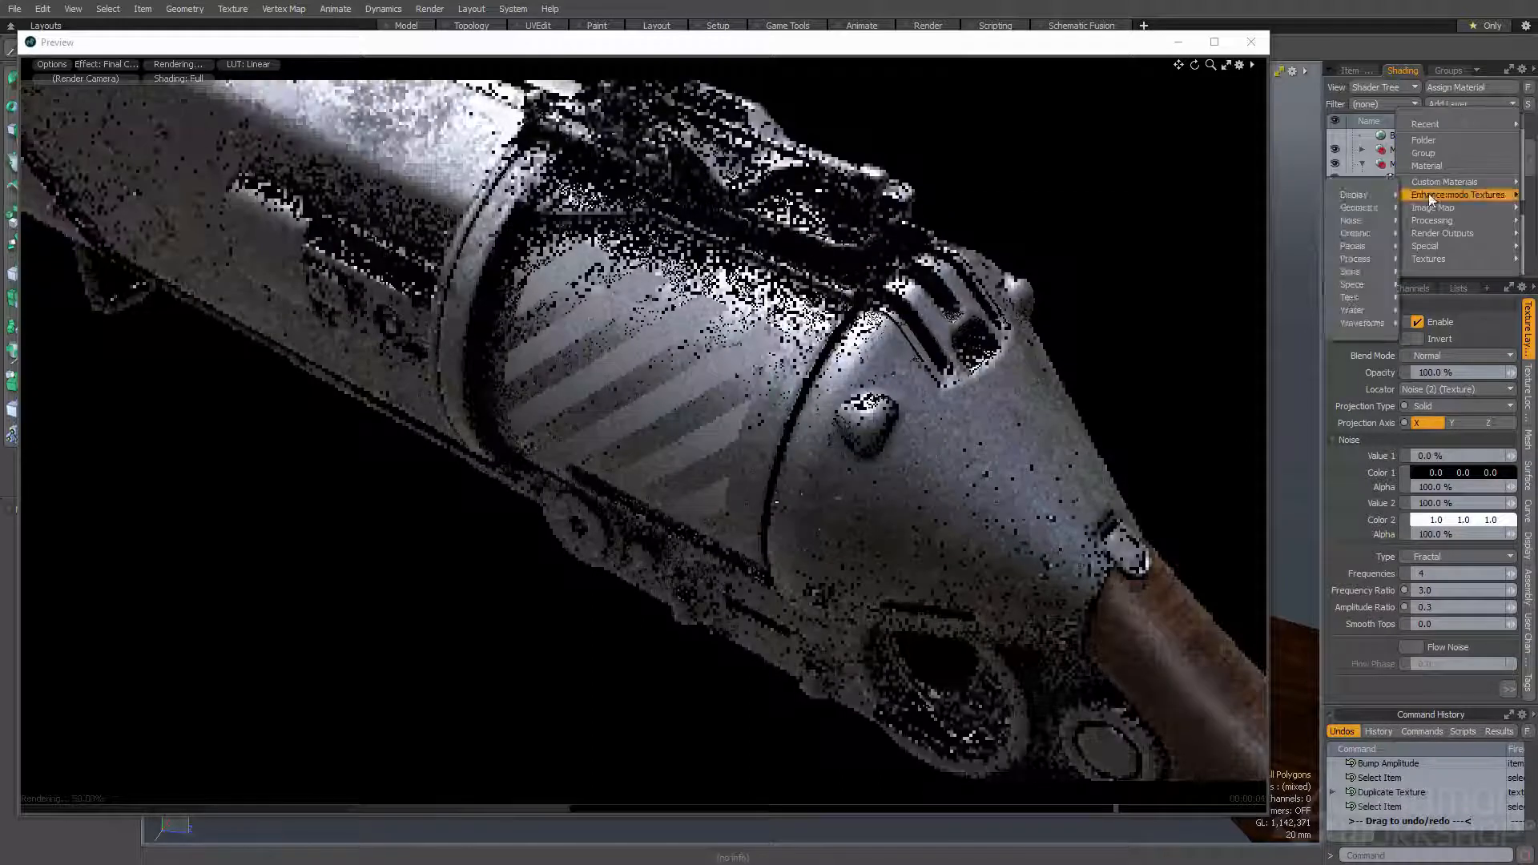
pyautogui.moveTo(1432, 220)
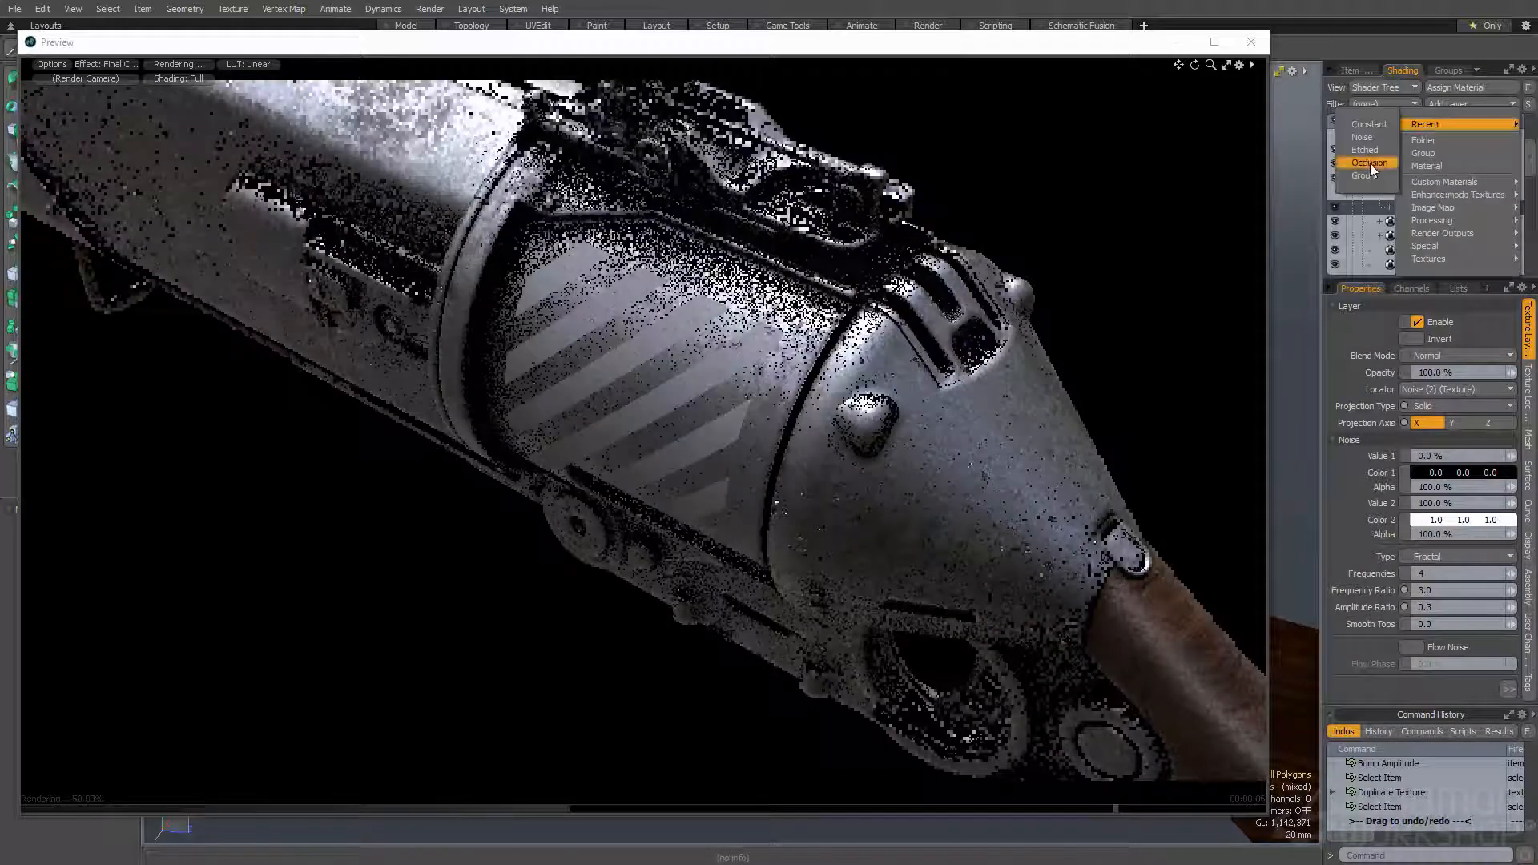
pyautogui.click(1370, 163)
pyautogui.moveTo(1413, 138); pyautogui.dragTo(1429, 206)
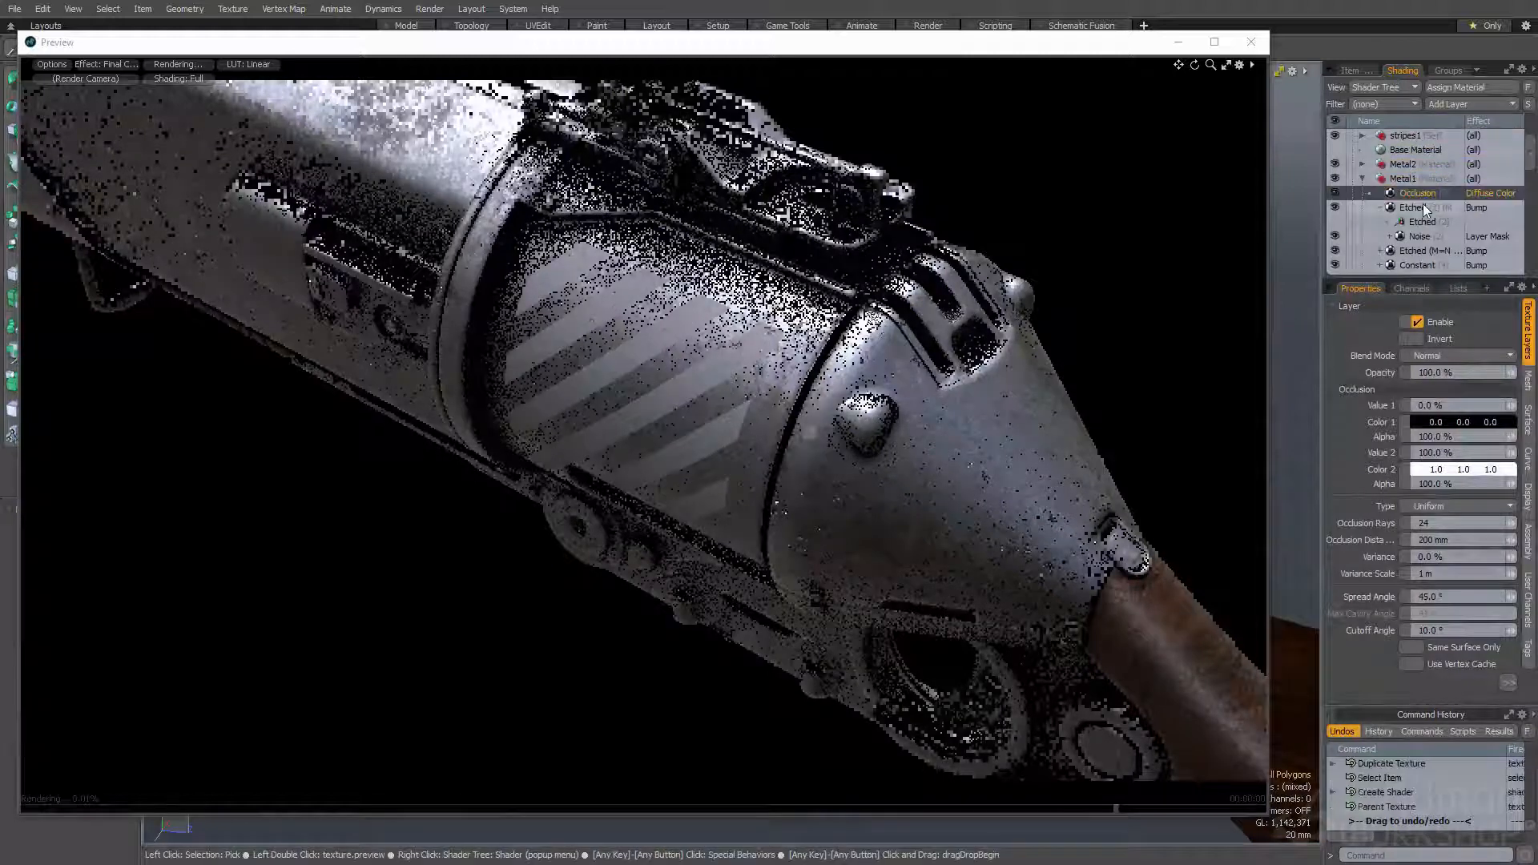
# - Set the new Occlusion layer's type to Convexity and its occlusion distance to 100 mm
pyautogui.click(1442, 505)
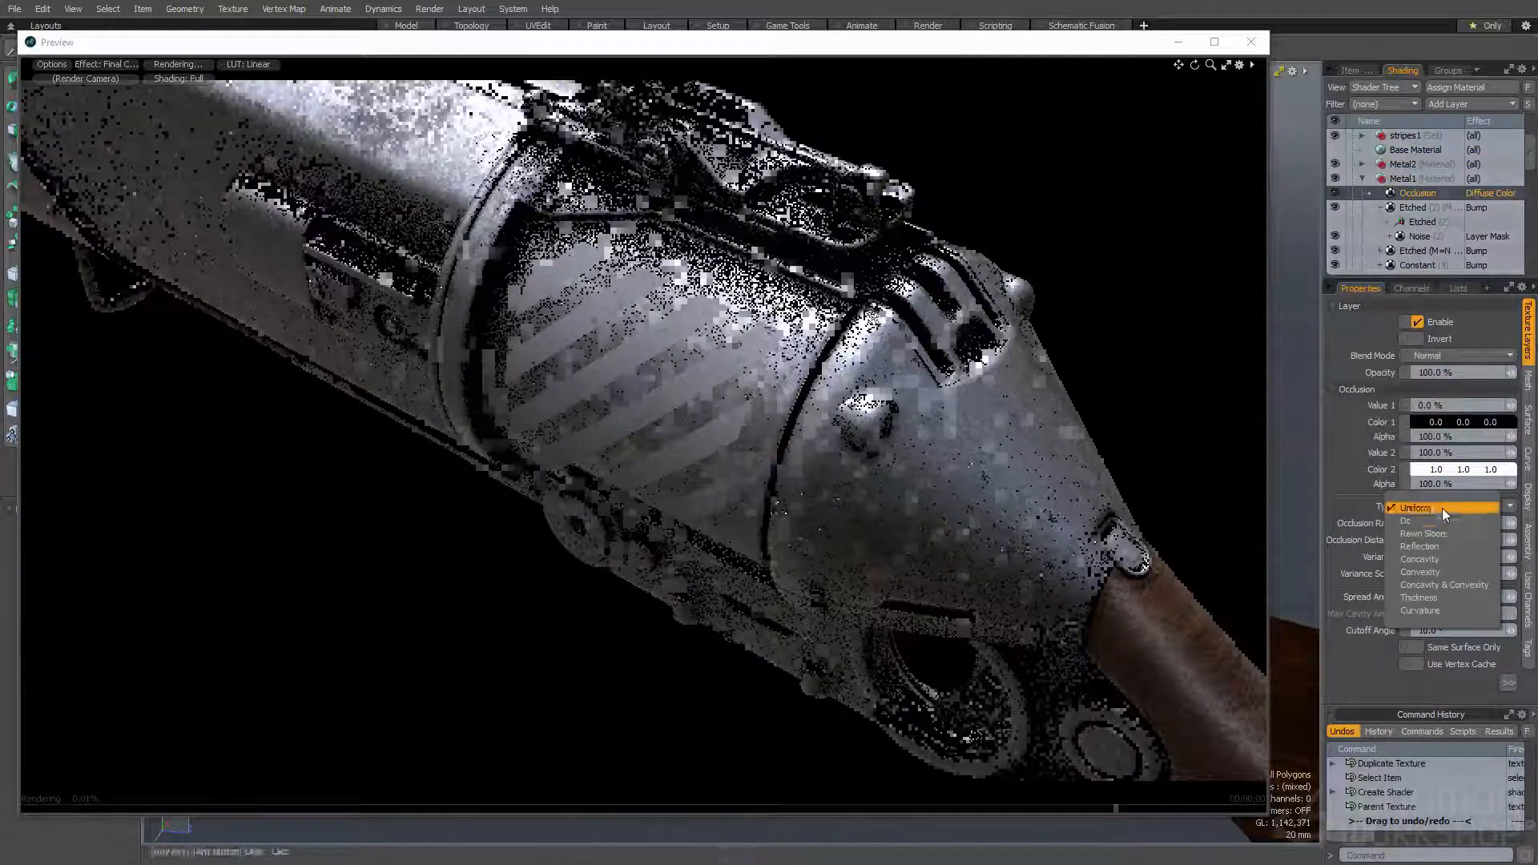
pyautogui.click(1438, 560)
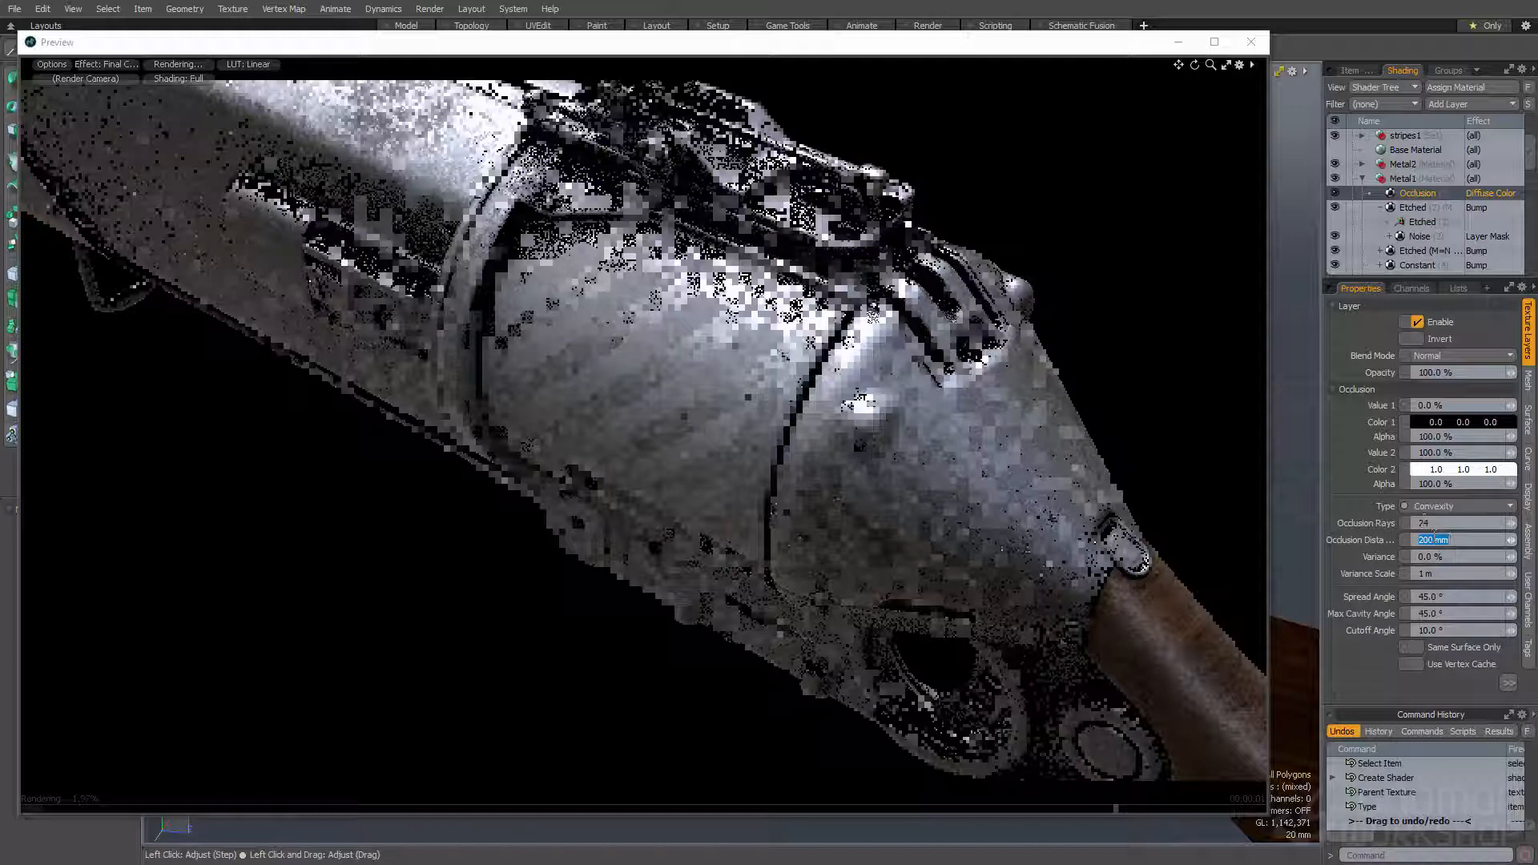
pyautogui.write('100 mm')
pyautogui.press('Return')
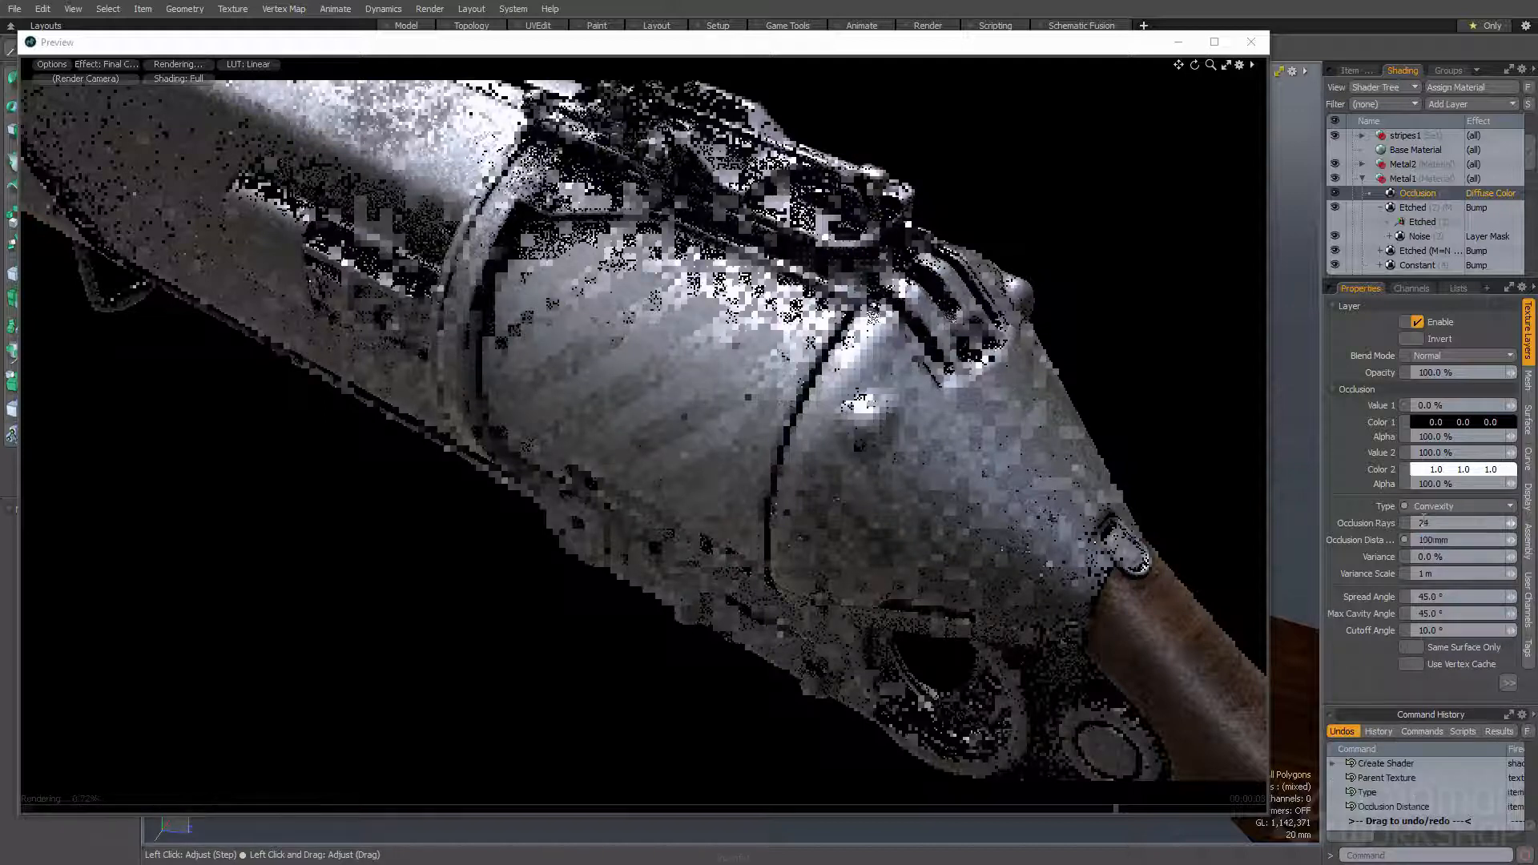
pyautogui.click(1428, 596)
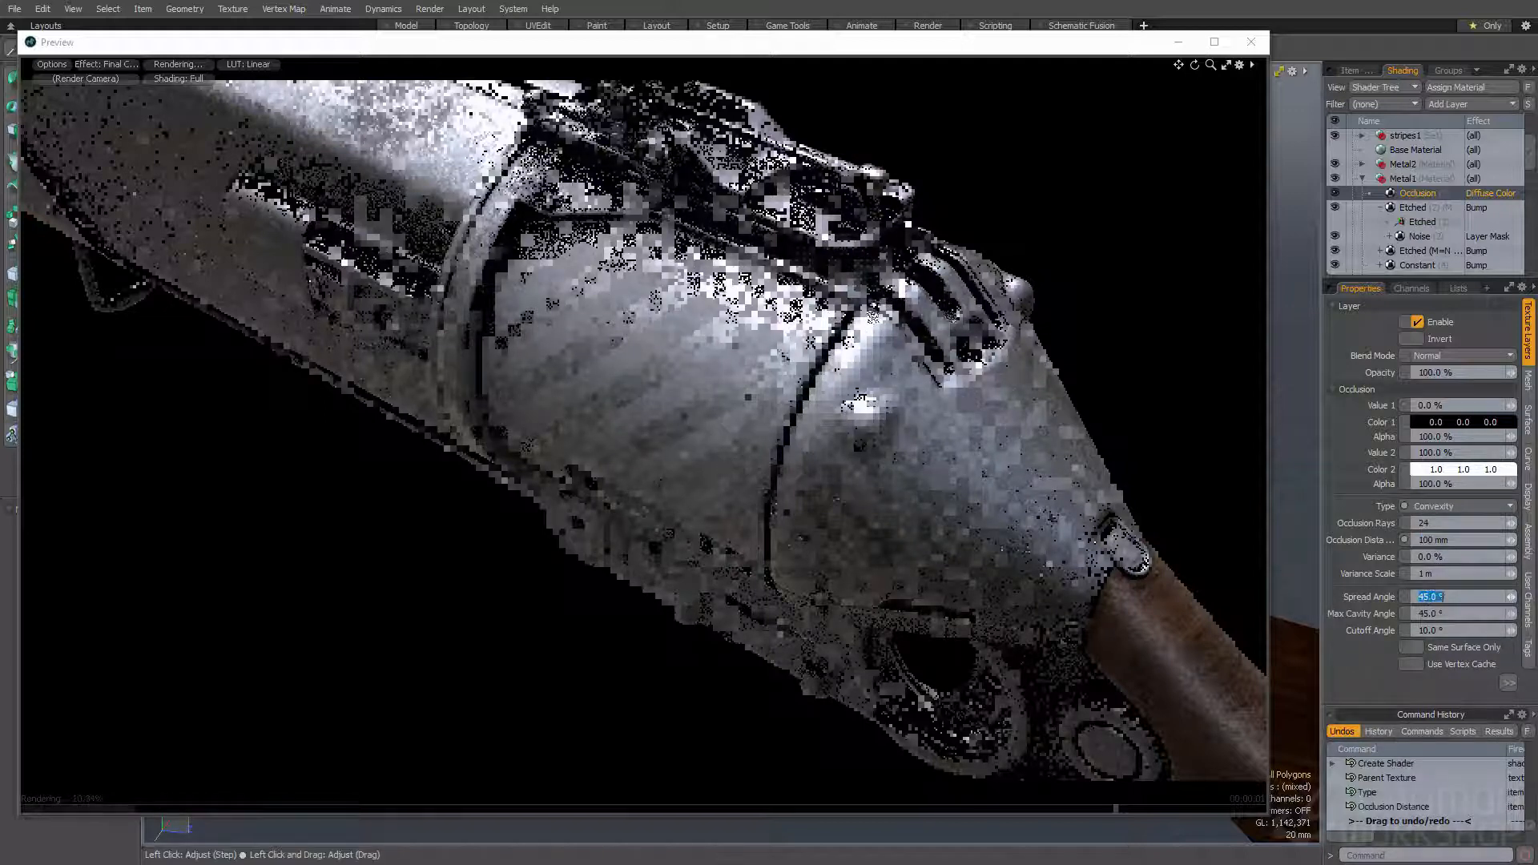
pyautogui.click(1509, 682)
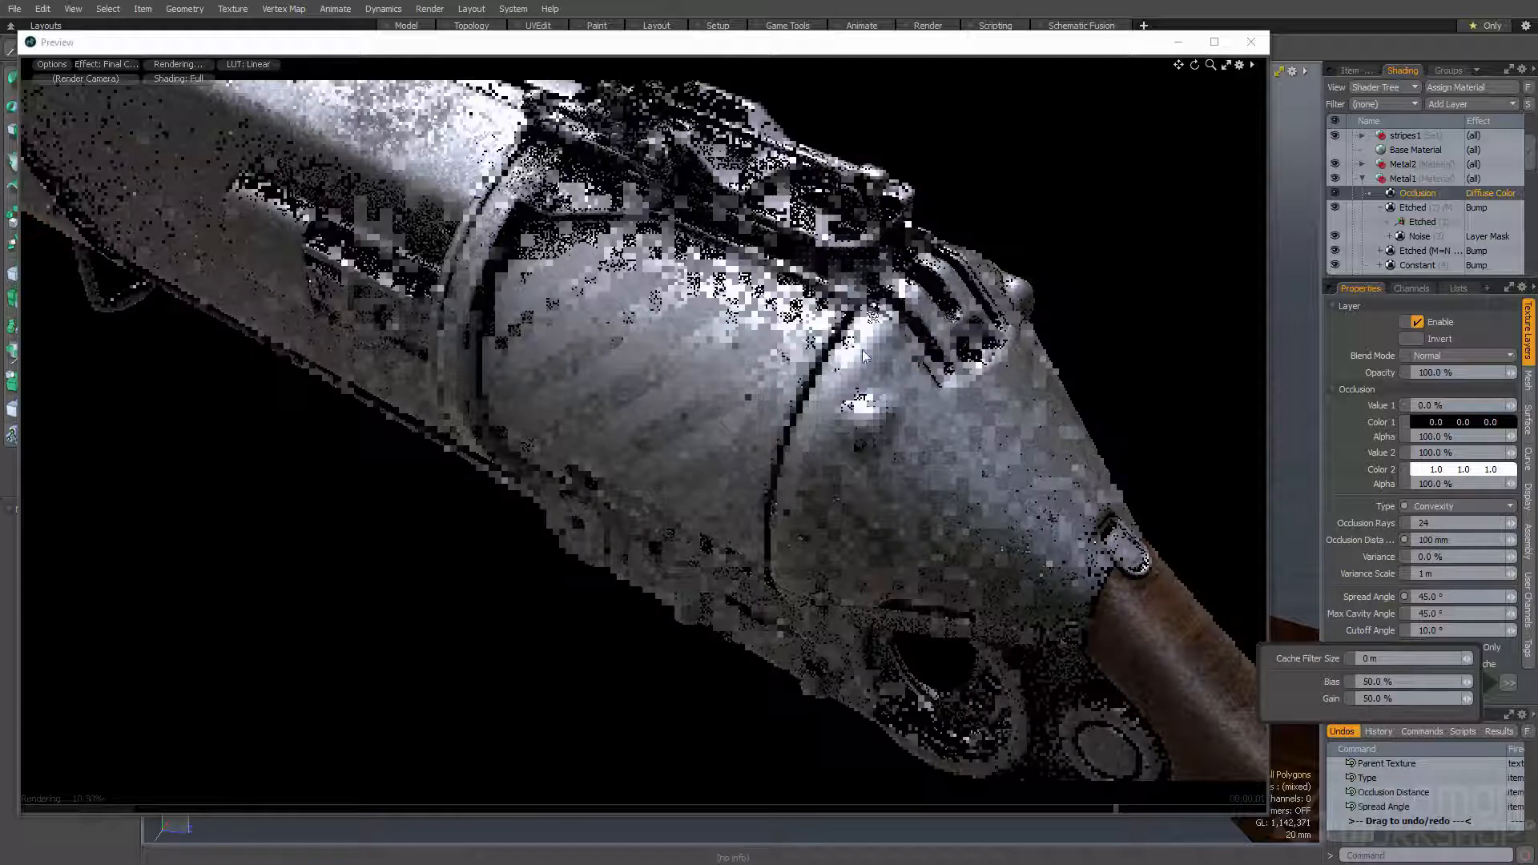
# - Switch the preview to the Diffuse Color shading effect to show the convexity occlusion
pyautogui.click(106, 64)
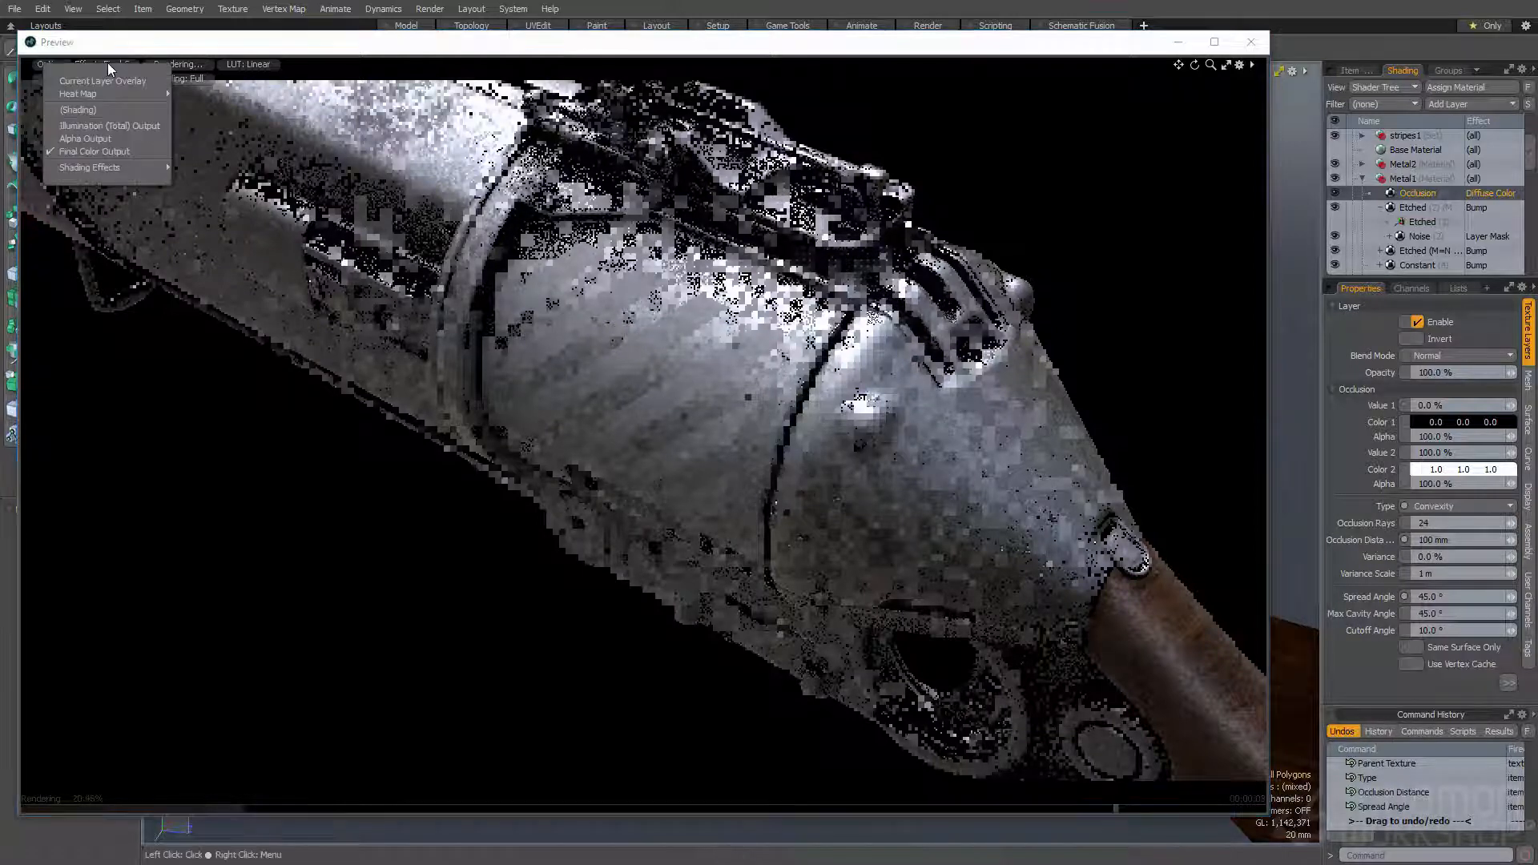
pyautogui.moveTo(92, 168)
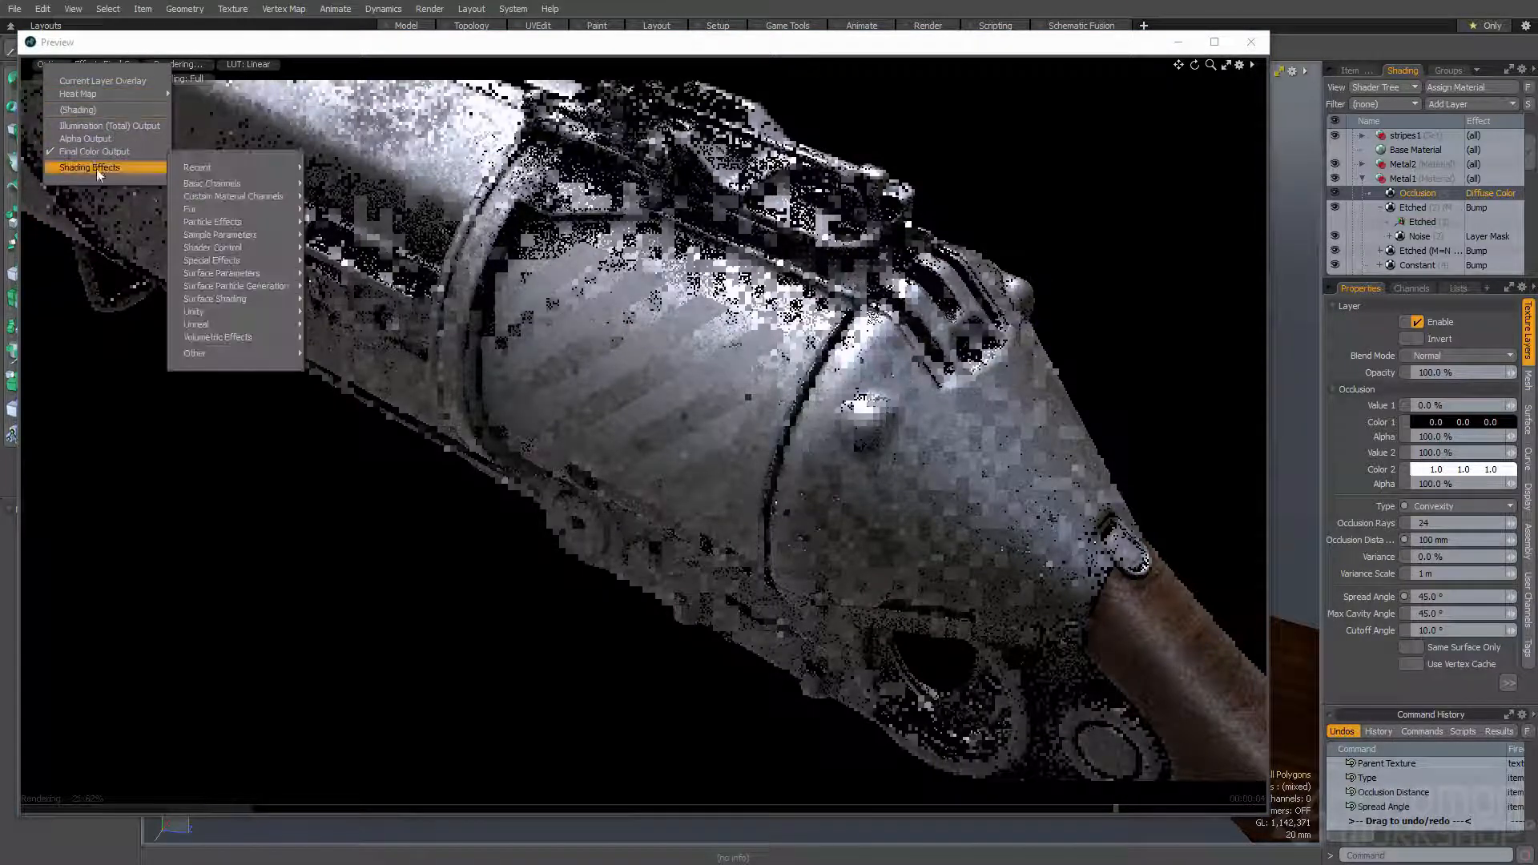
pyautogui.moveTo(209, 184)
pyautogui.click(373, 235)
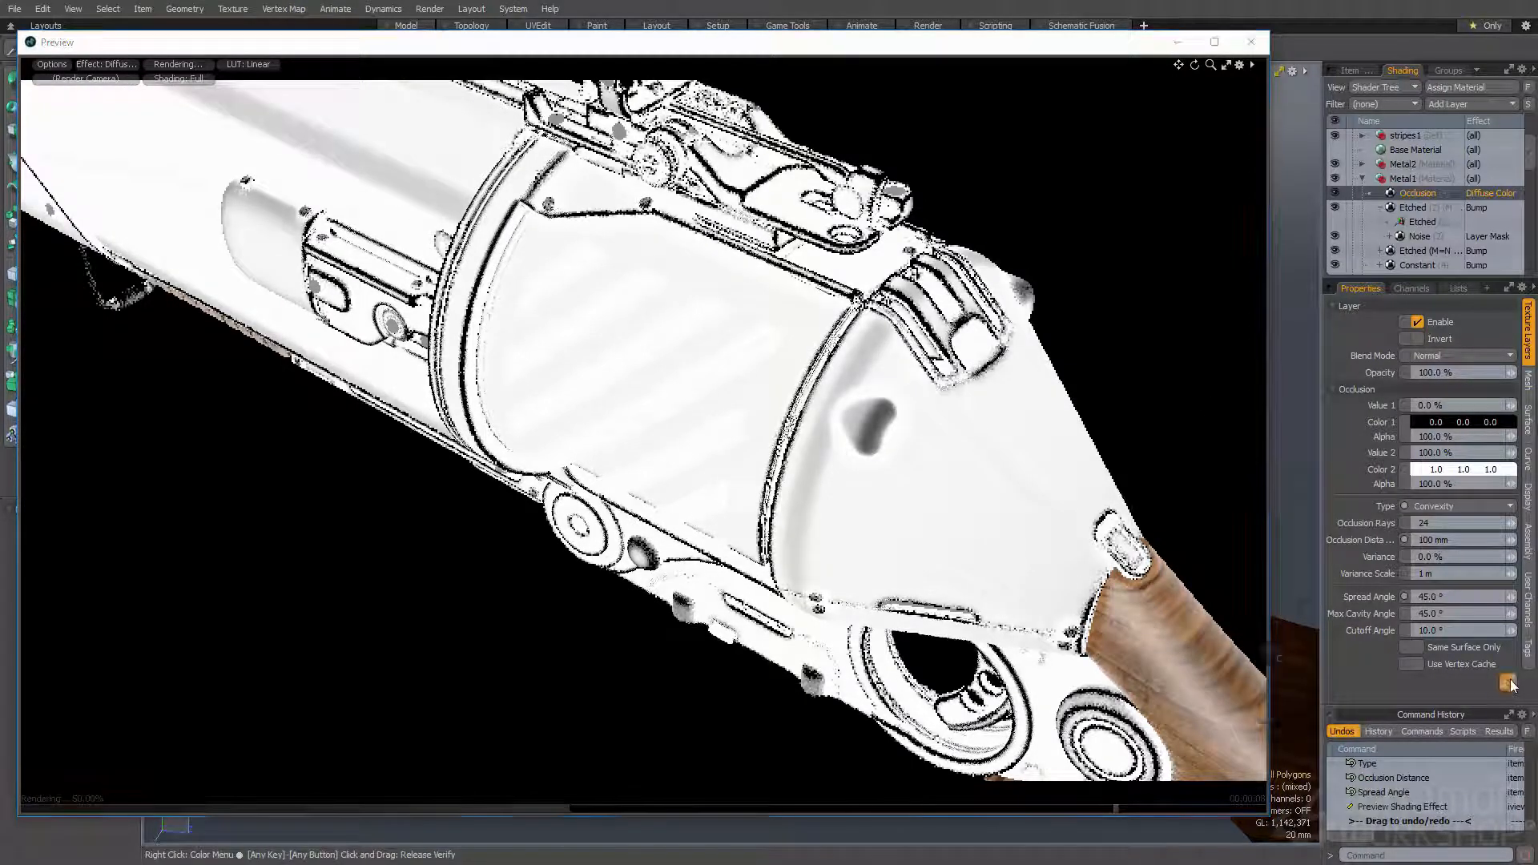
# - Set the Occlusion layer's Bias to 70% and its Gain to 80%
pyautogui.click(1512, 684)
pyautogui.click(1378, 697)
pyautogui.write('70')
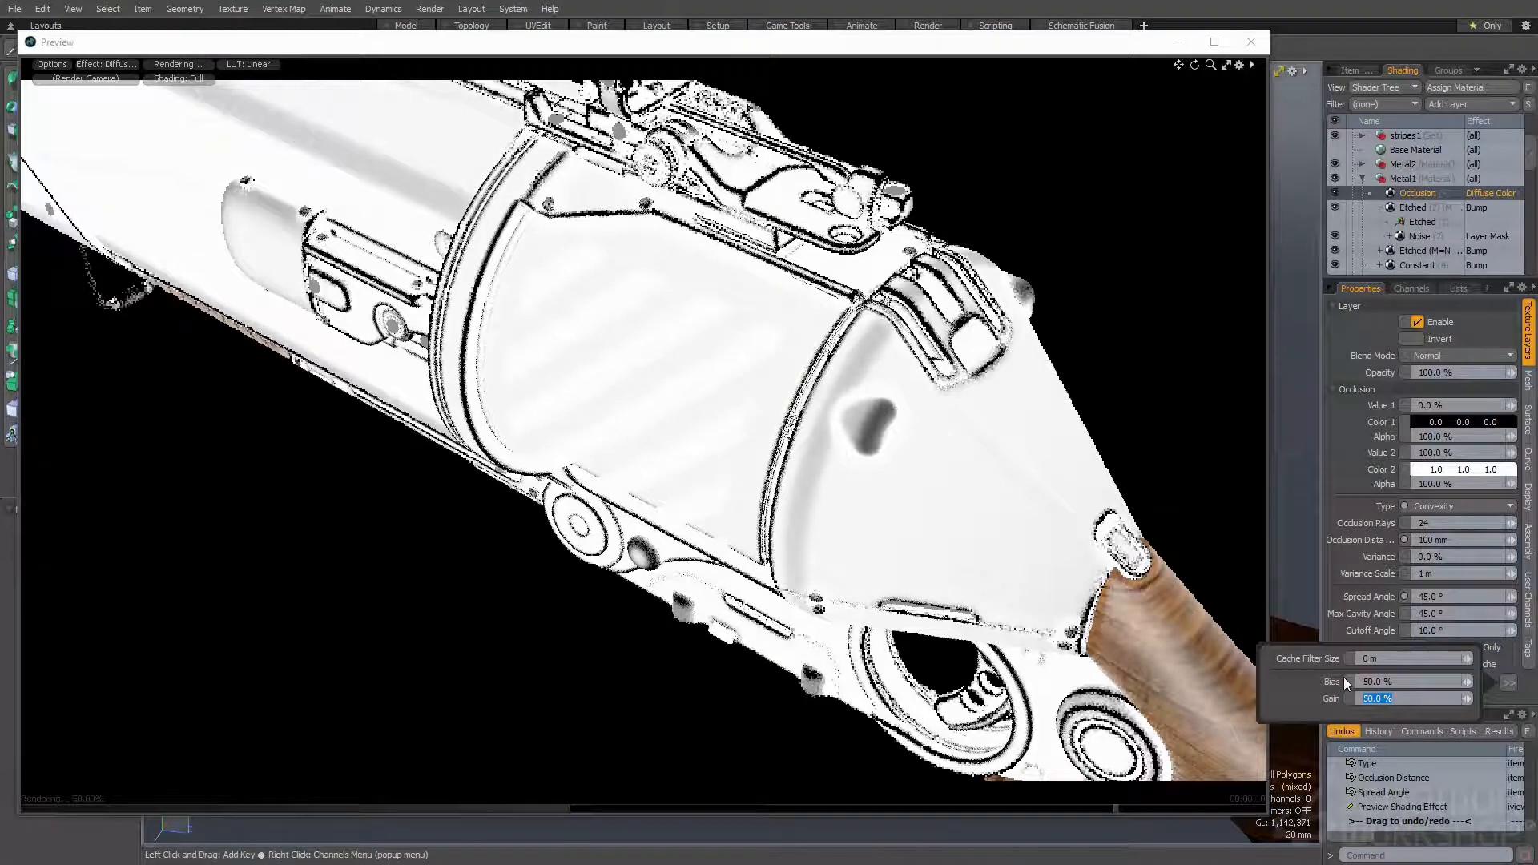
pyautogui.press('Return')
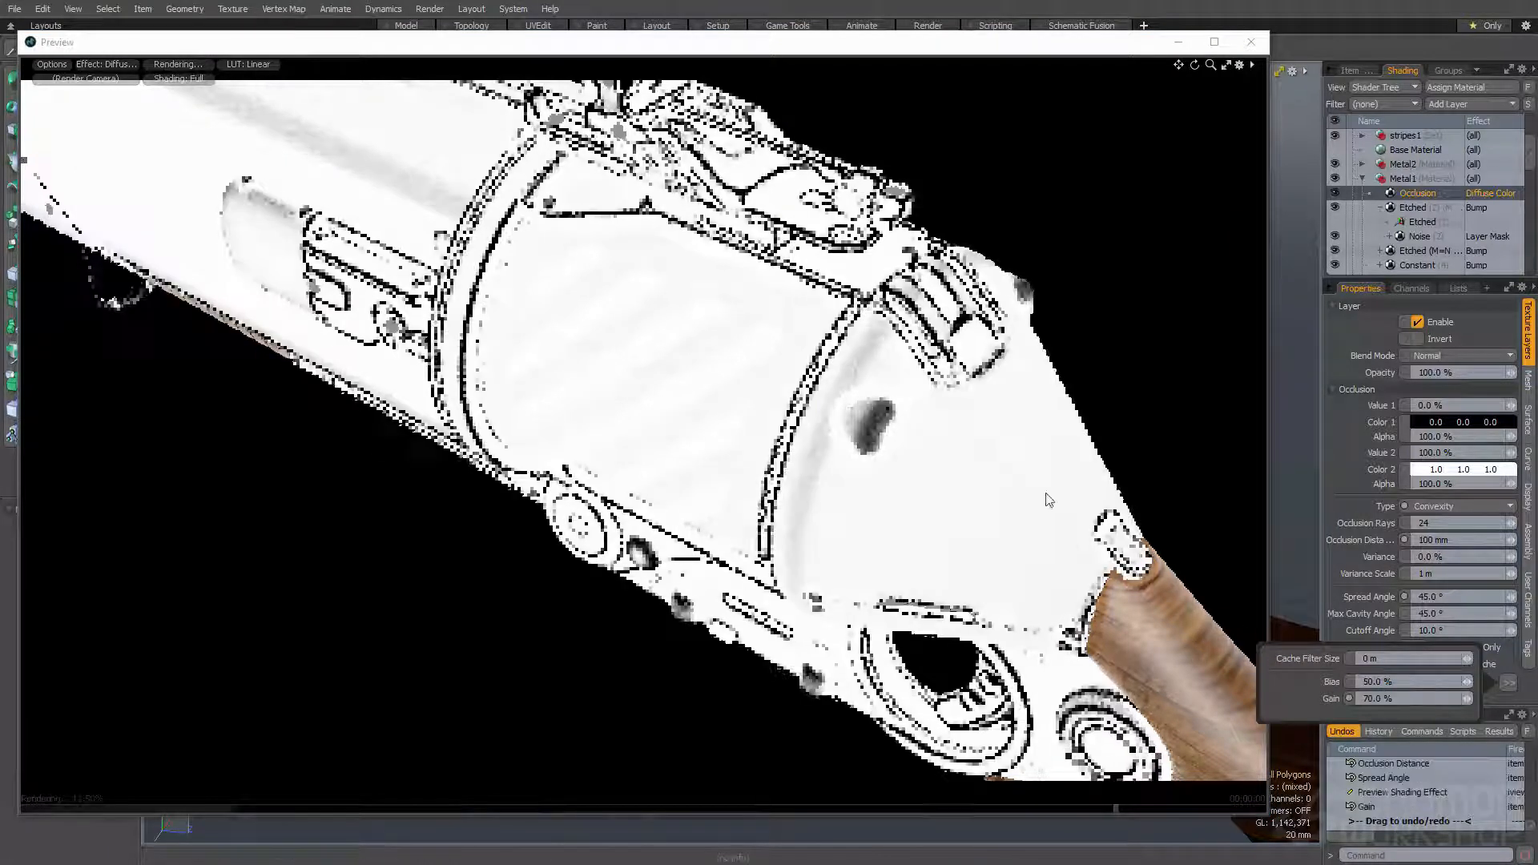
pyautogui.click(1370, 682)
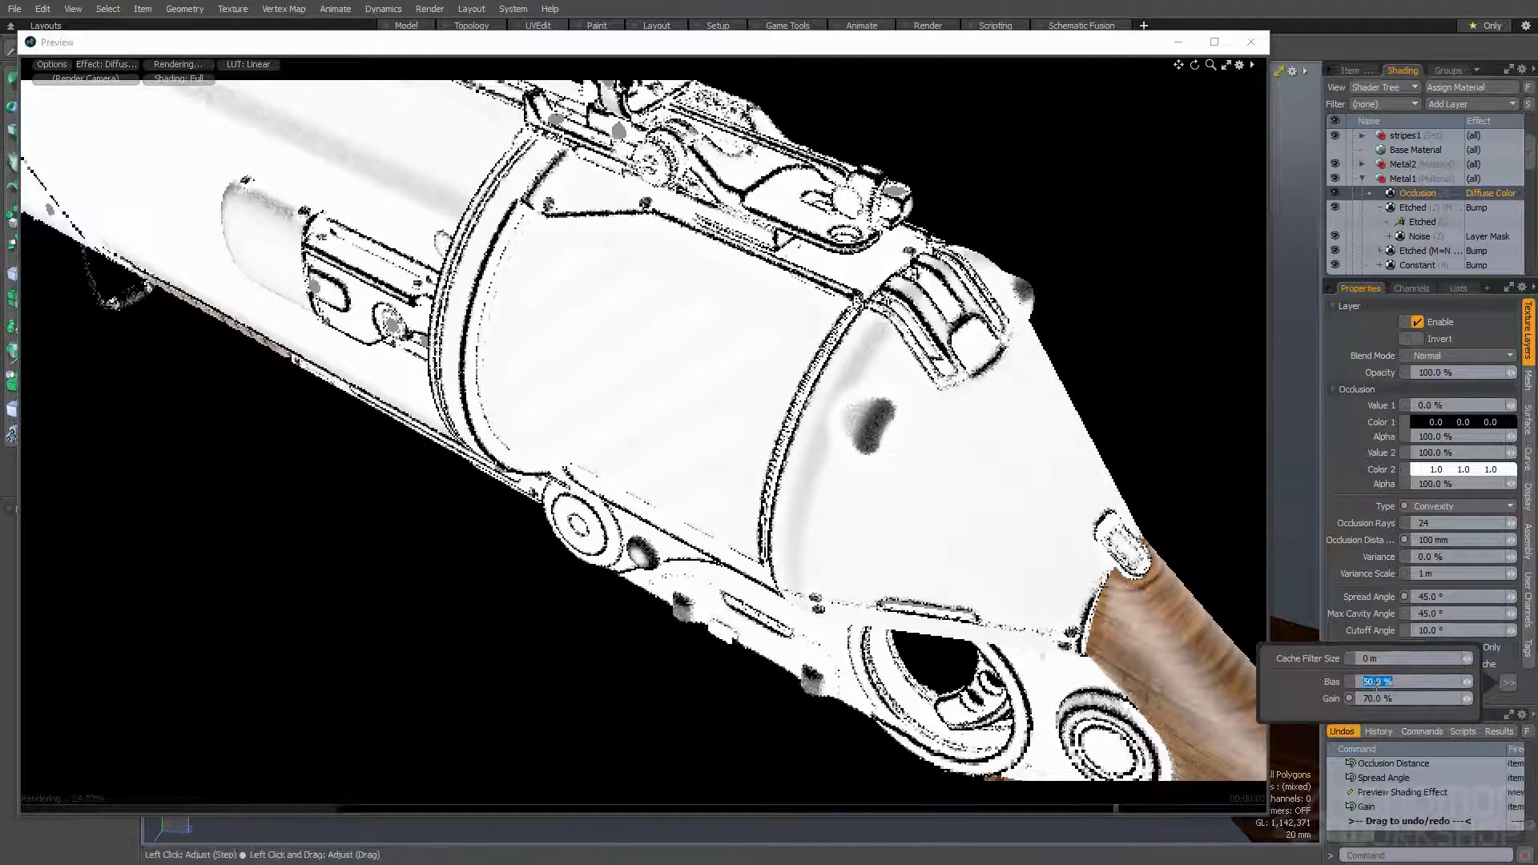
pyautogui.write('70')
pyautogui.press('Return')
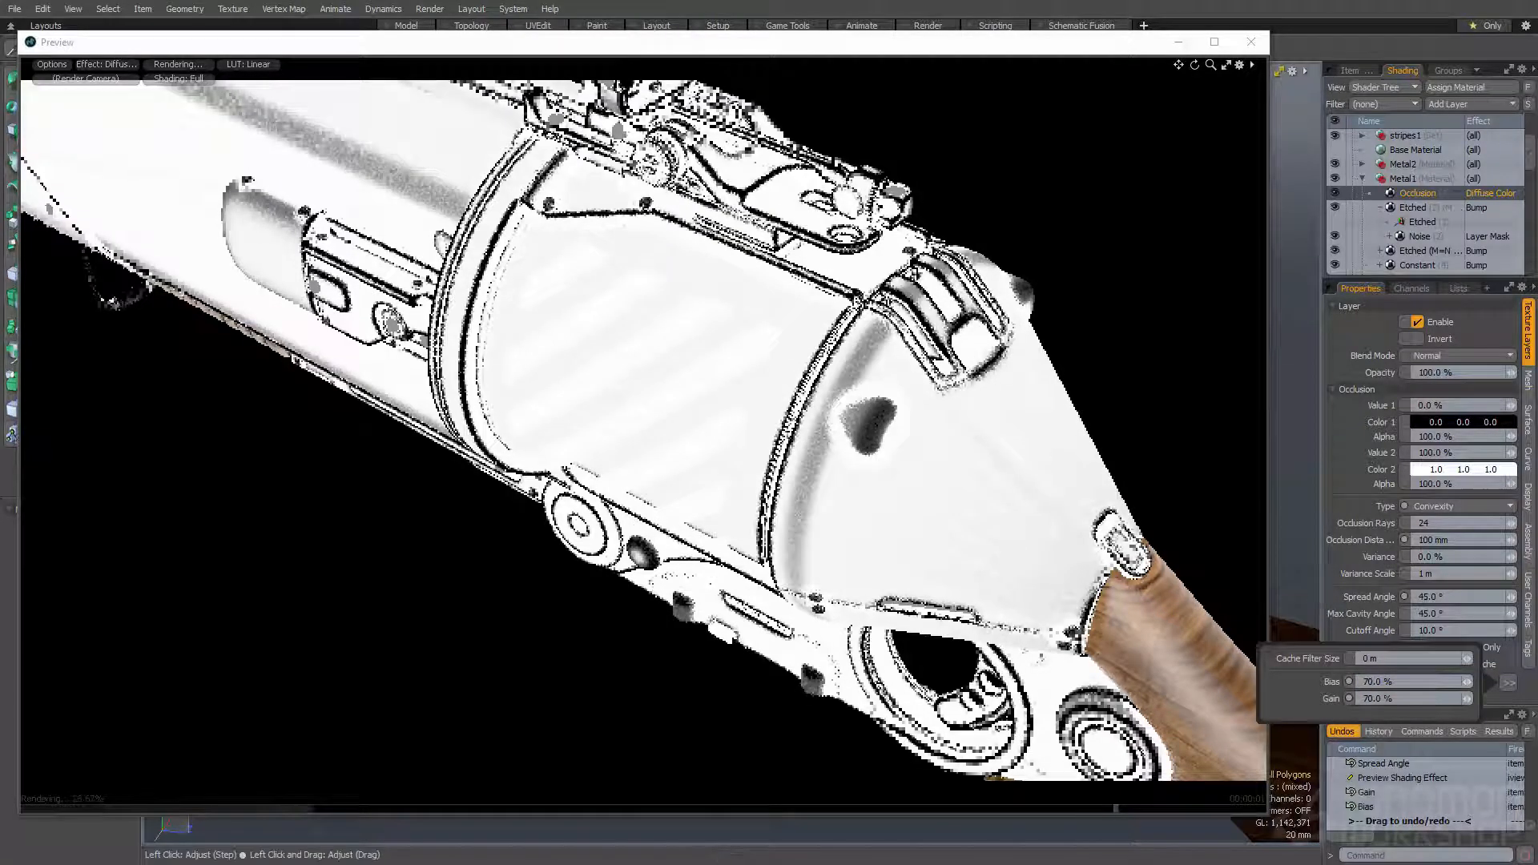
pyautogui.click(1372, 698)
pyautogui.write('80')
pyautogui.press('Return')
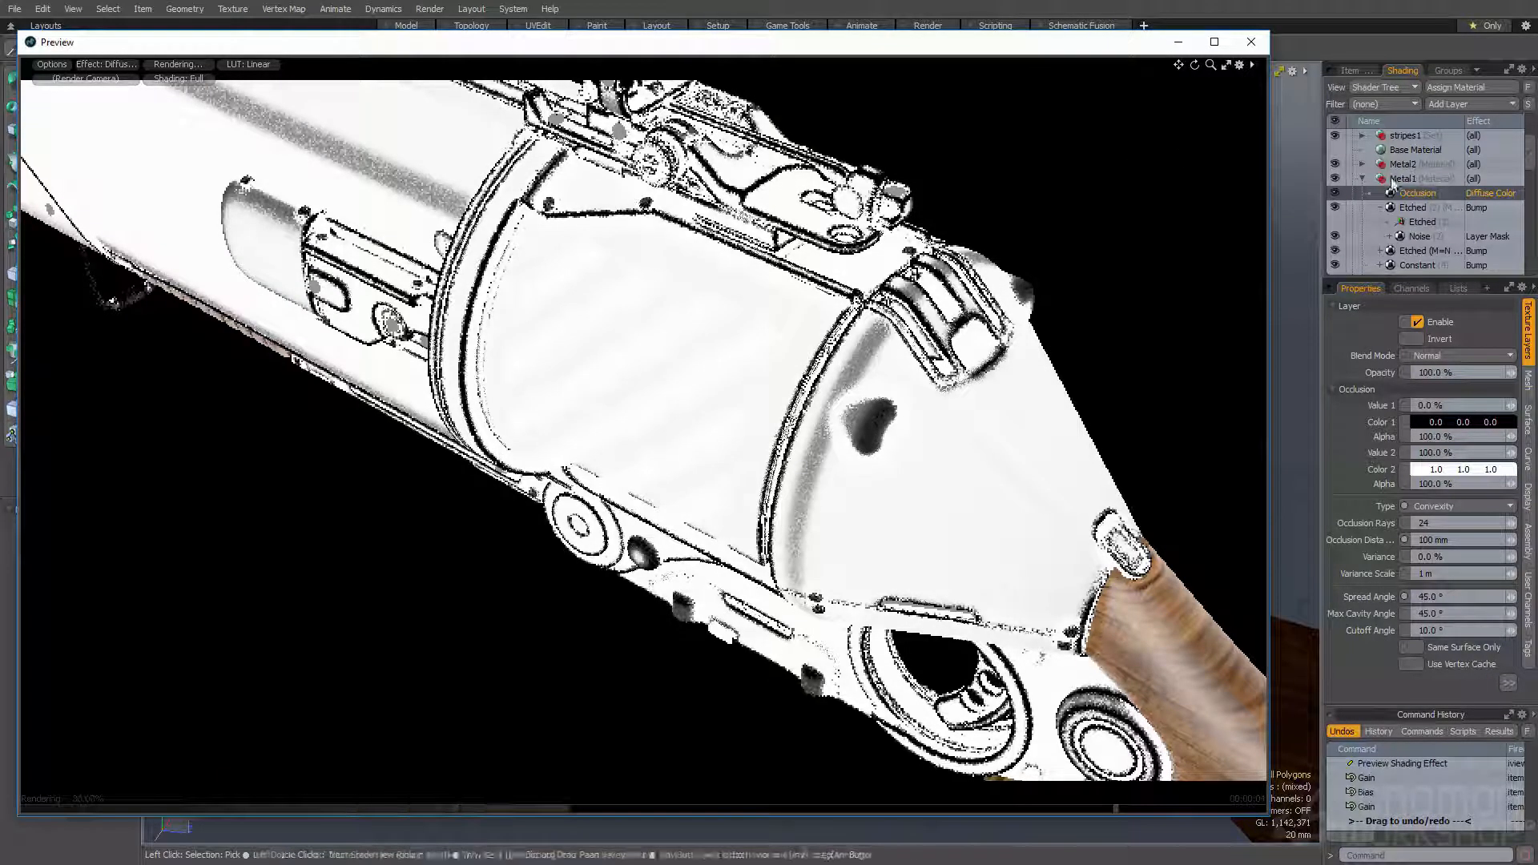
# - Replace the duplicated Etched layer's Noise mask with the convexity Occlusion layer as its texture mask
pyautogui.click(1417, 238)
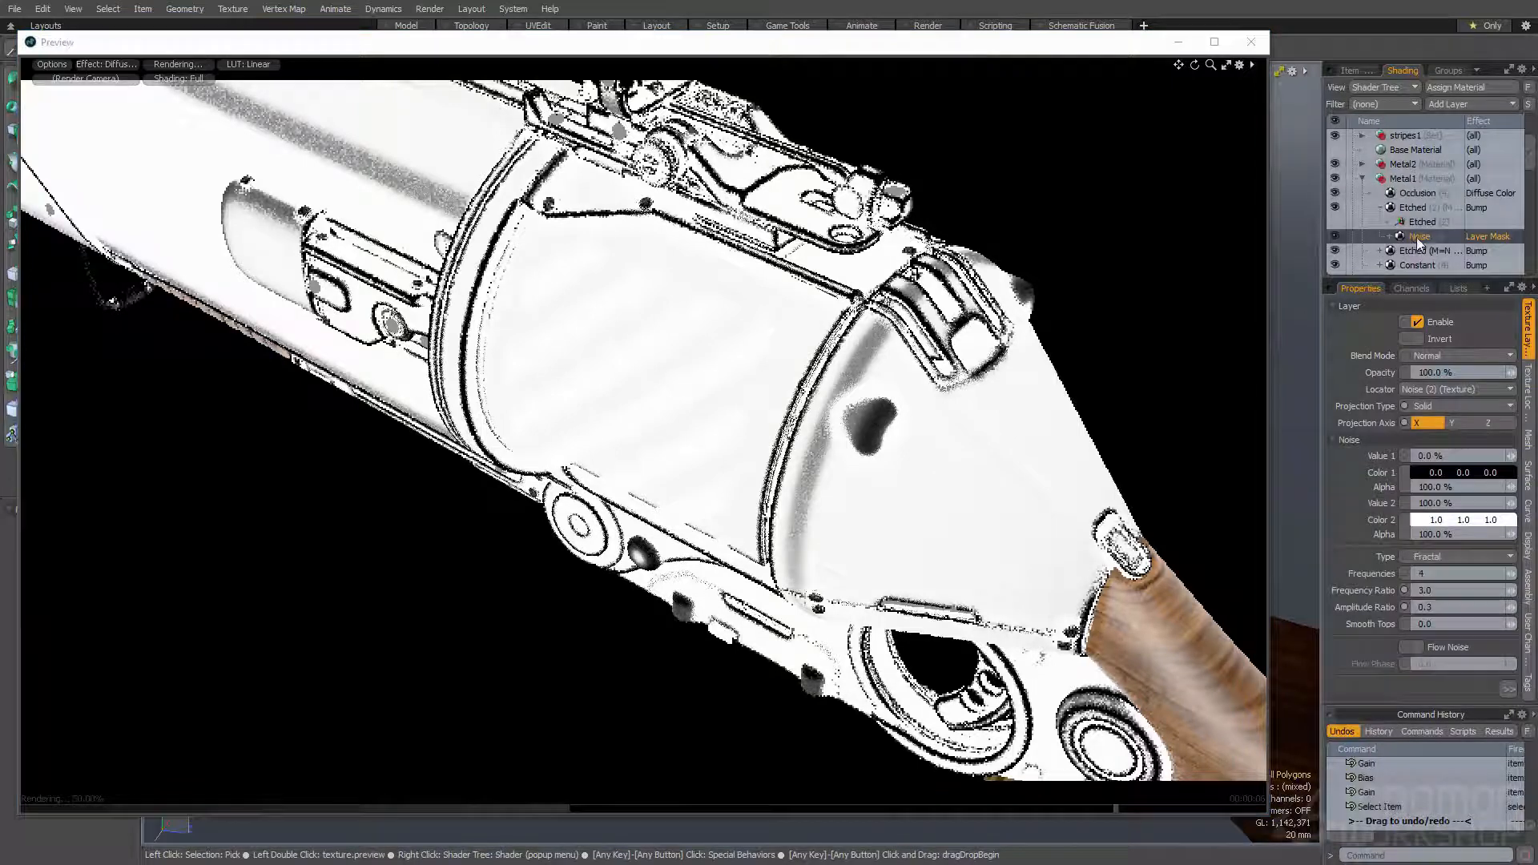
pyautogui.press('Delete')
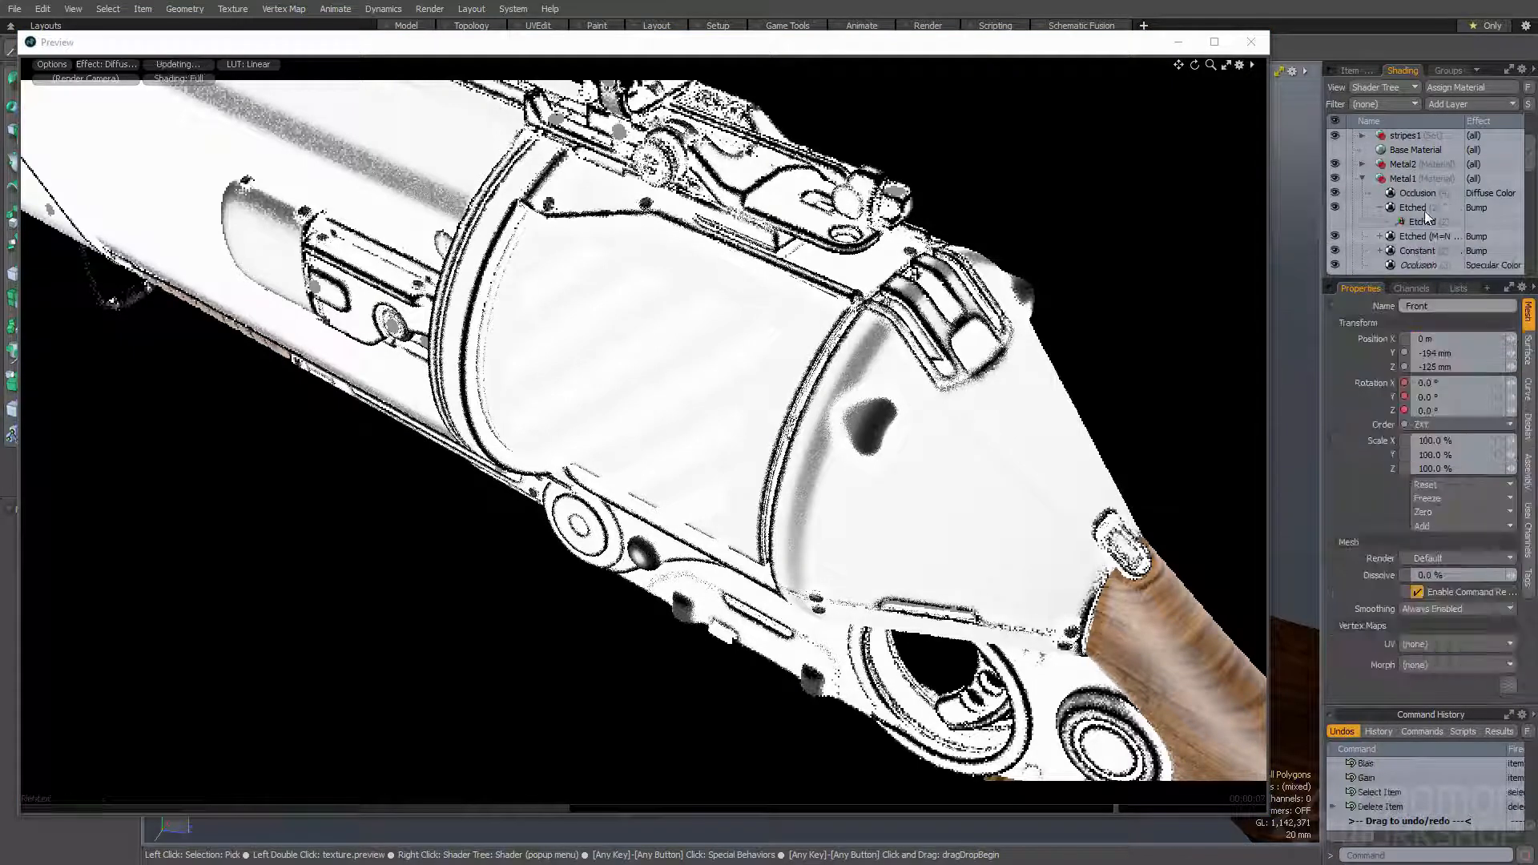
pyautogui.click(1424, 209)
pyautogui.click(1423, 193)
pyautogui.moveTo(1437, 196); pyautogui.dragTo(1442, 226)
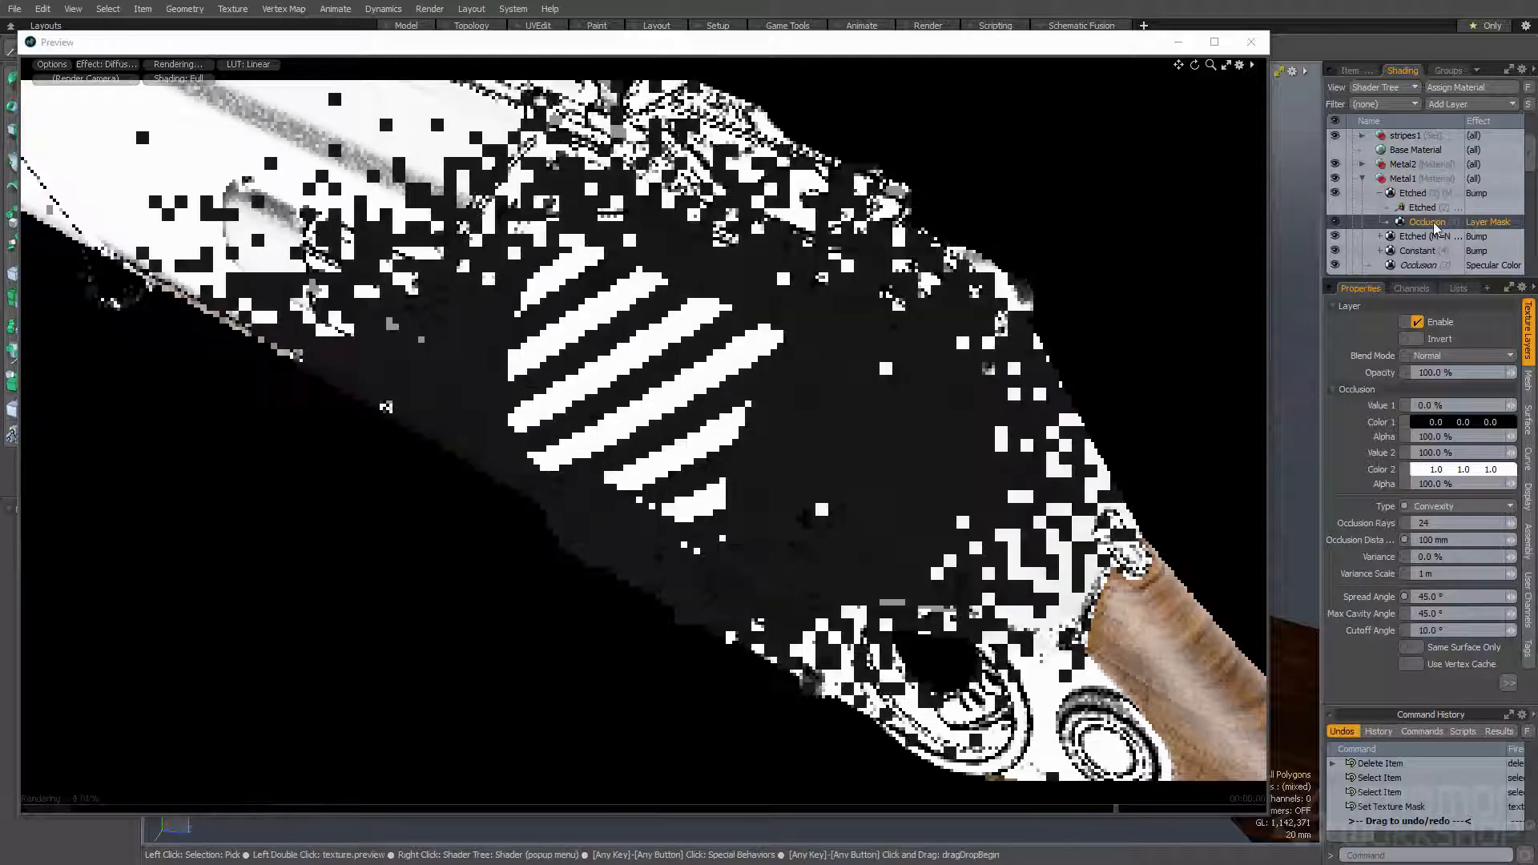
# - Switch the preview back to Final Color Output and invert the Occlusion mask
pyautogui.click(106, 64)
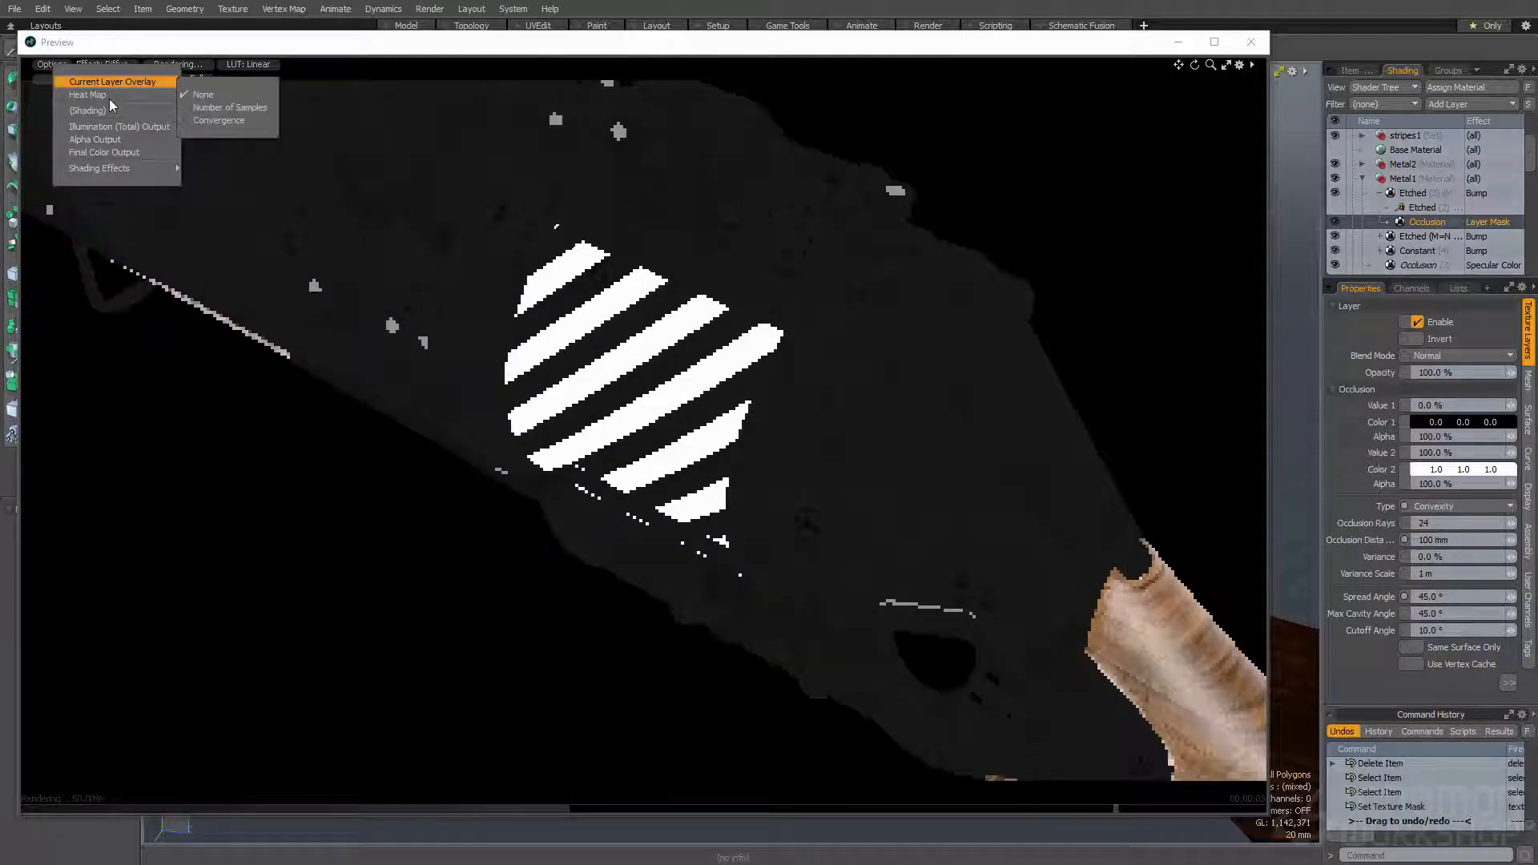
pyautogui.click(112, 154)
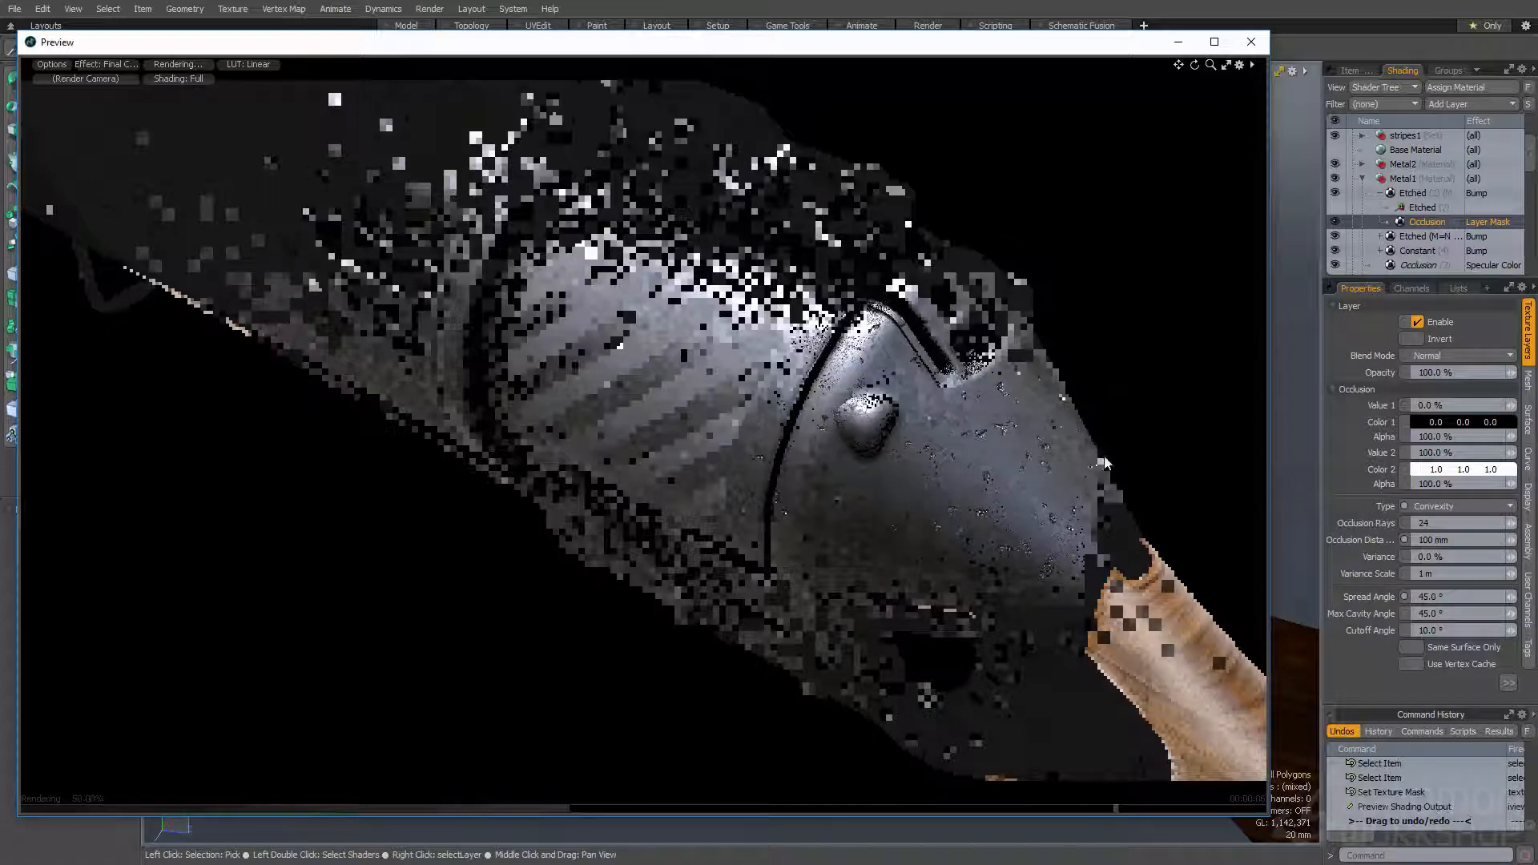
pyautogui.click(1417, 338)
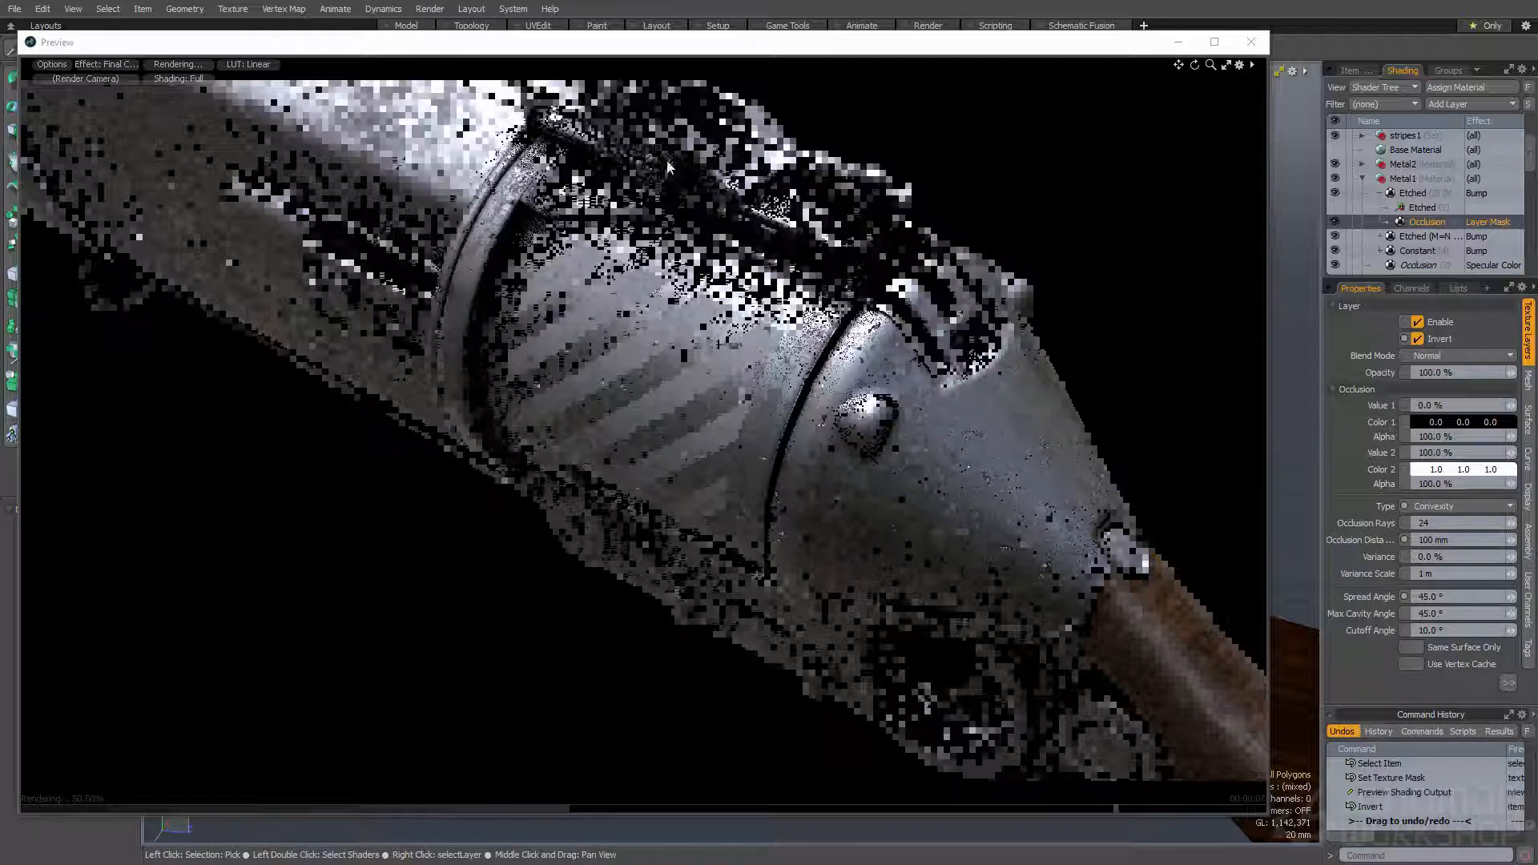
# - Examine the edge wear on the gun's sight and barrel in the preview, and look through the shader layers
pyautogui.keyDown('alt'); pyautogui.keyDown('shift'); pyautogui.moveTo(718, 154); pyautogui.dragTo(727, 249); pyautogui.keyUp('shift'); pyautogui.keyUp('alt')
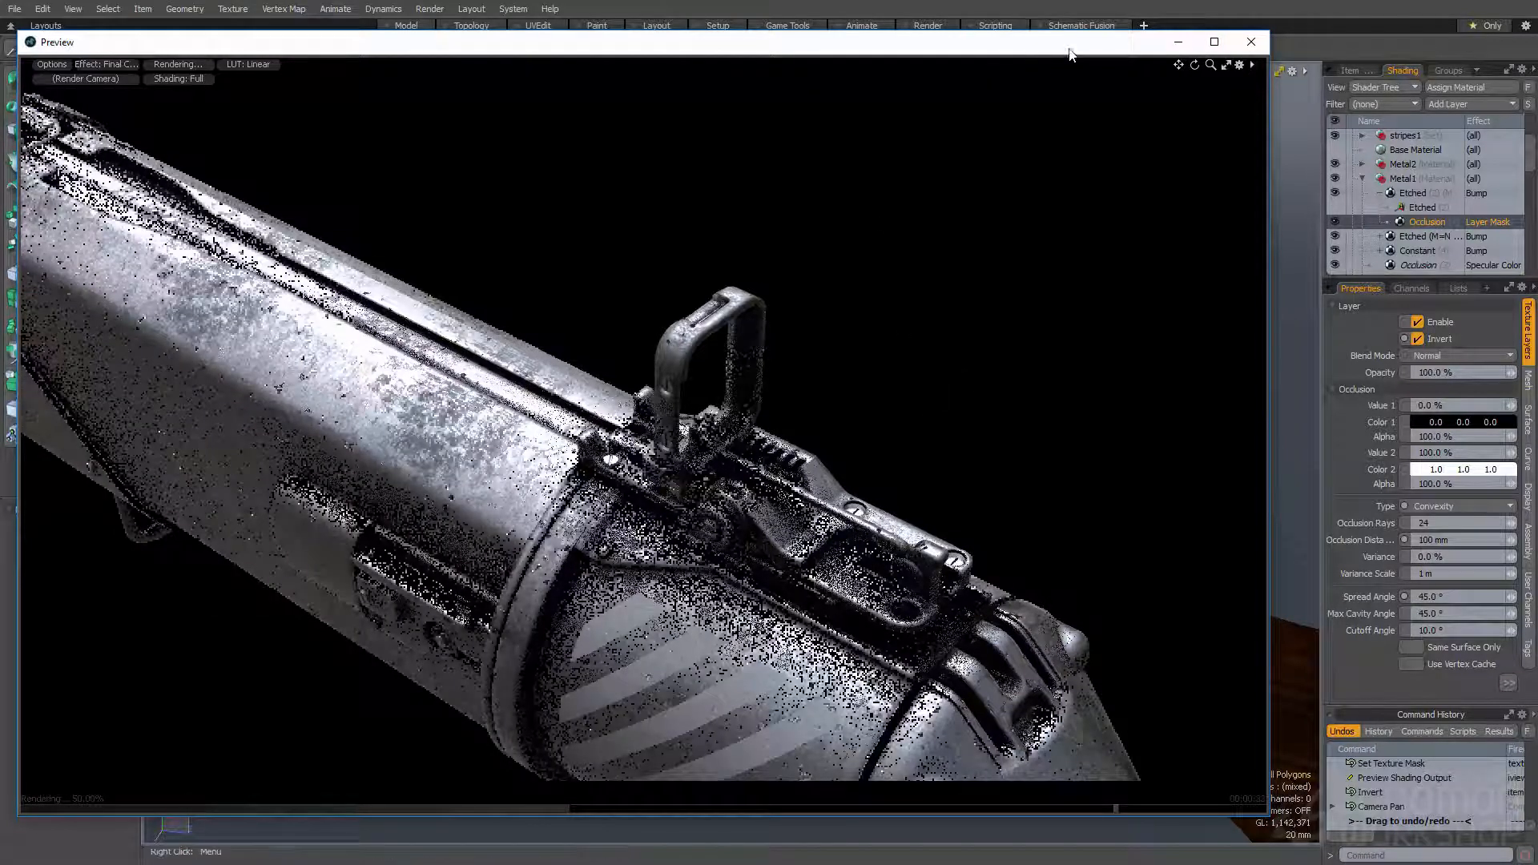
pyautogui.moveTo(1070, 51); pyautogui.dragTo(1068, 39)
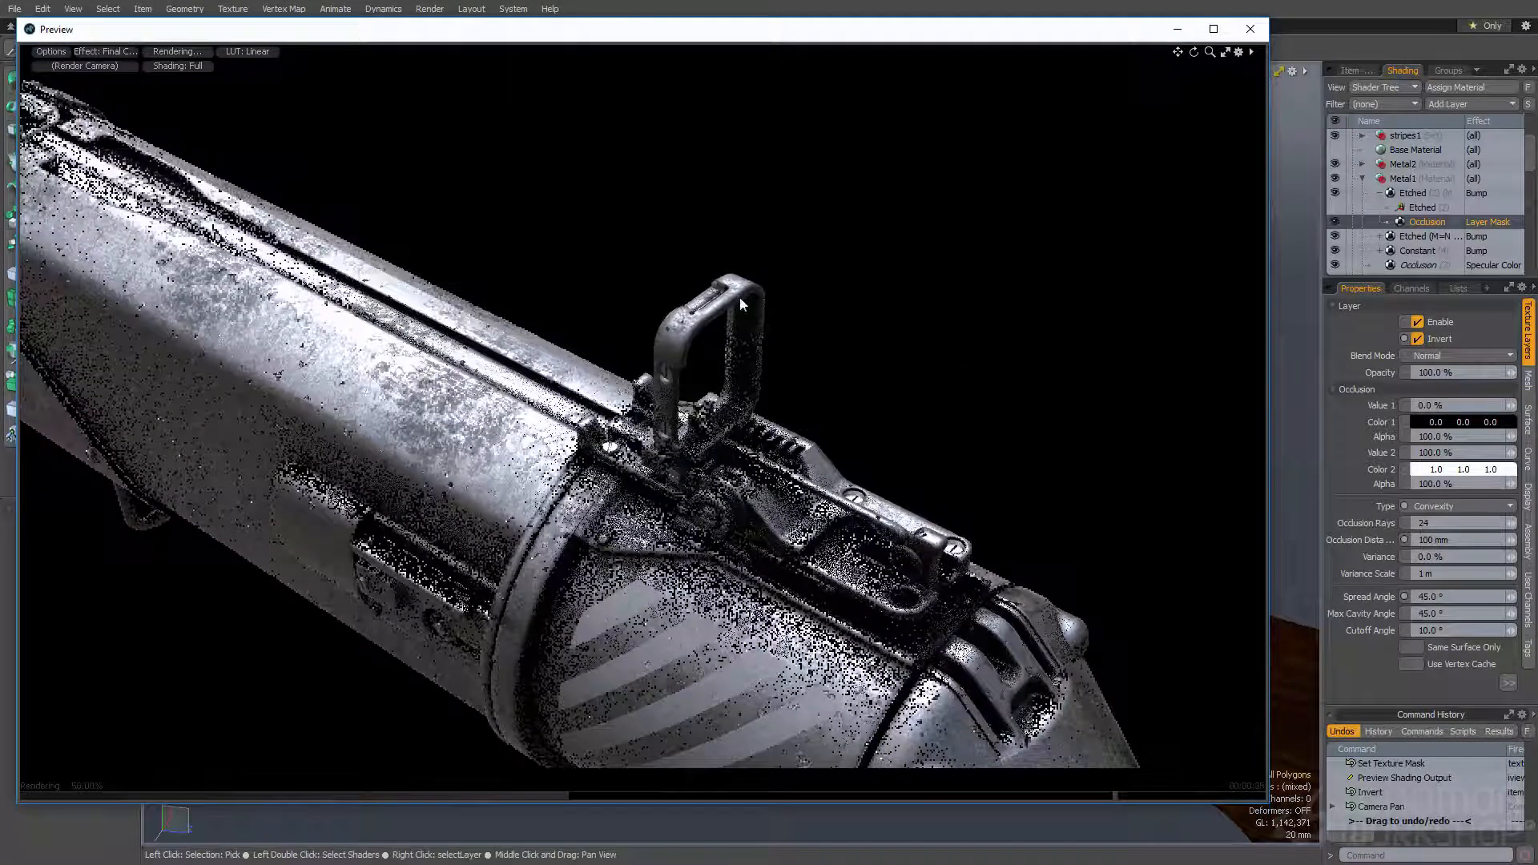
pyautogui.scroll(-5, 1429, 195)
pyautogui.scroll(2, 1411, 208)
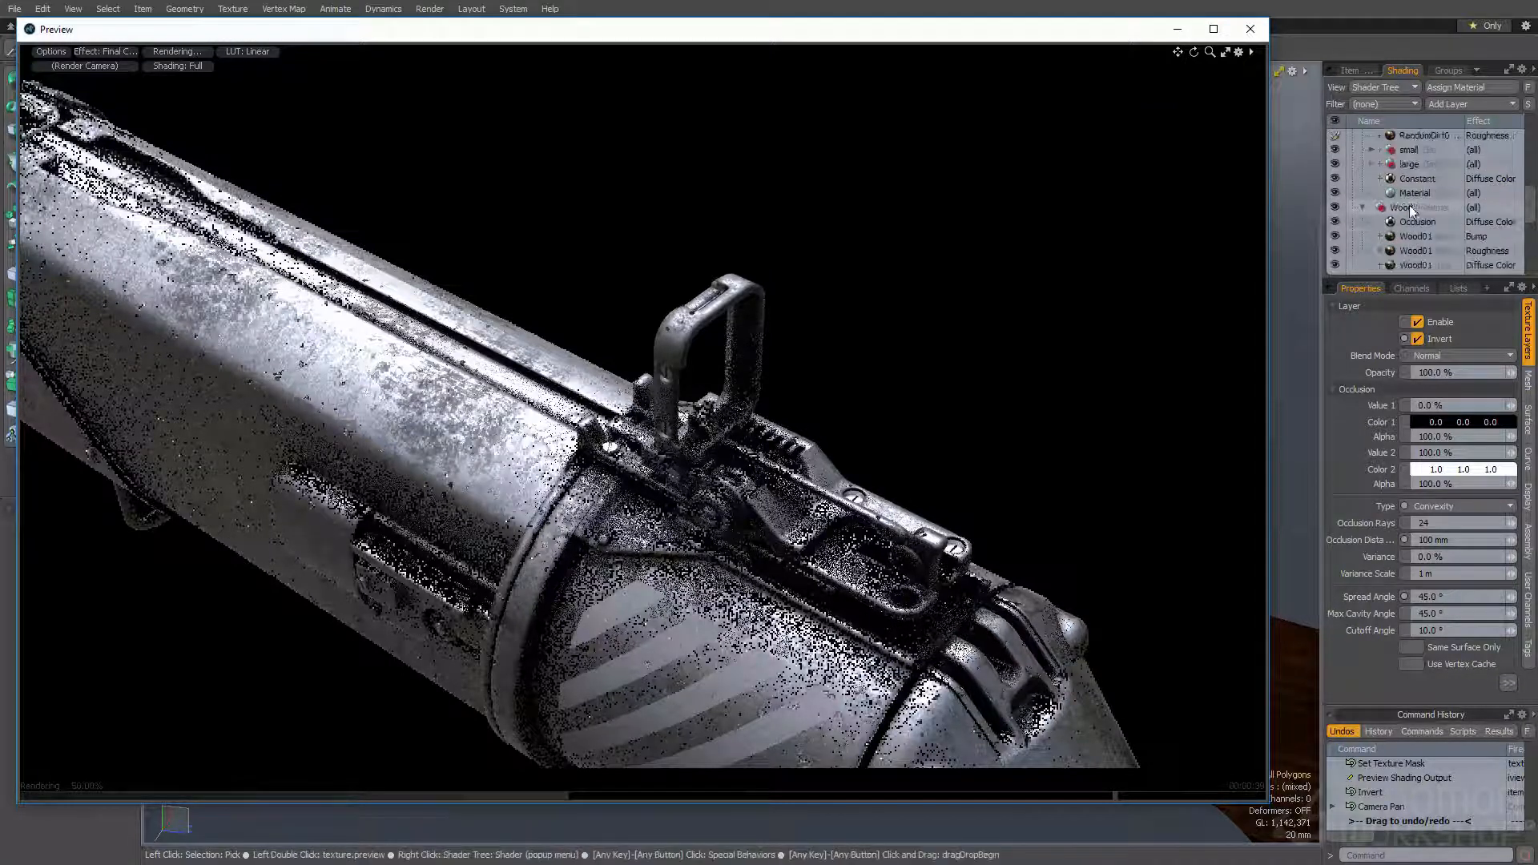
# - Collapse the Wood group, expand the small set and open its Material's Bump Amplitude for editing
pyautogui.click(1364, 206)
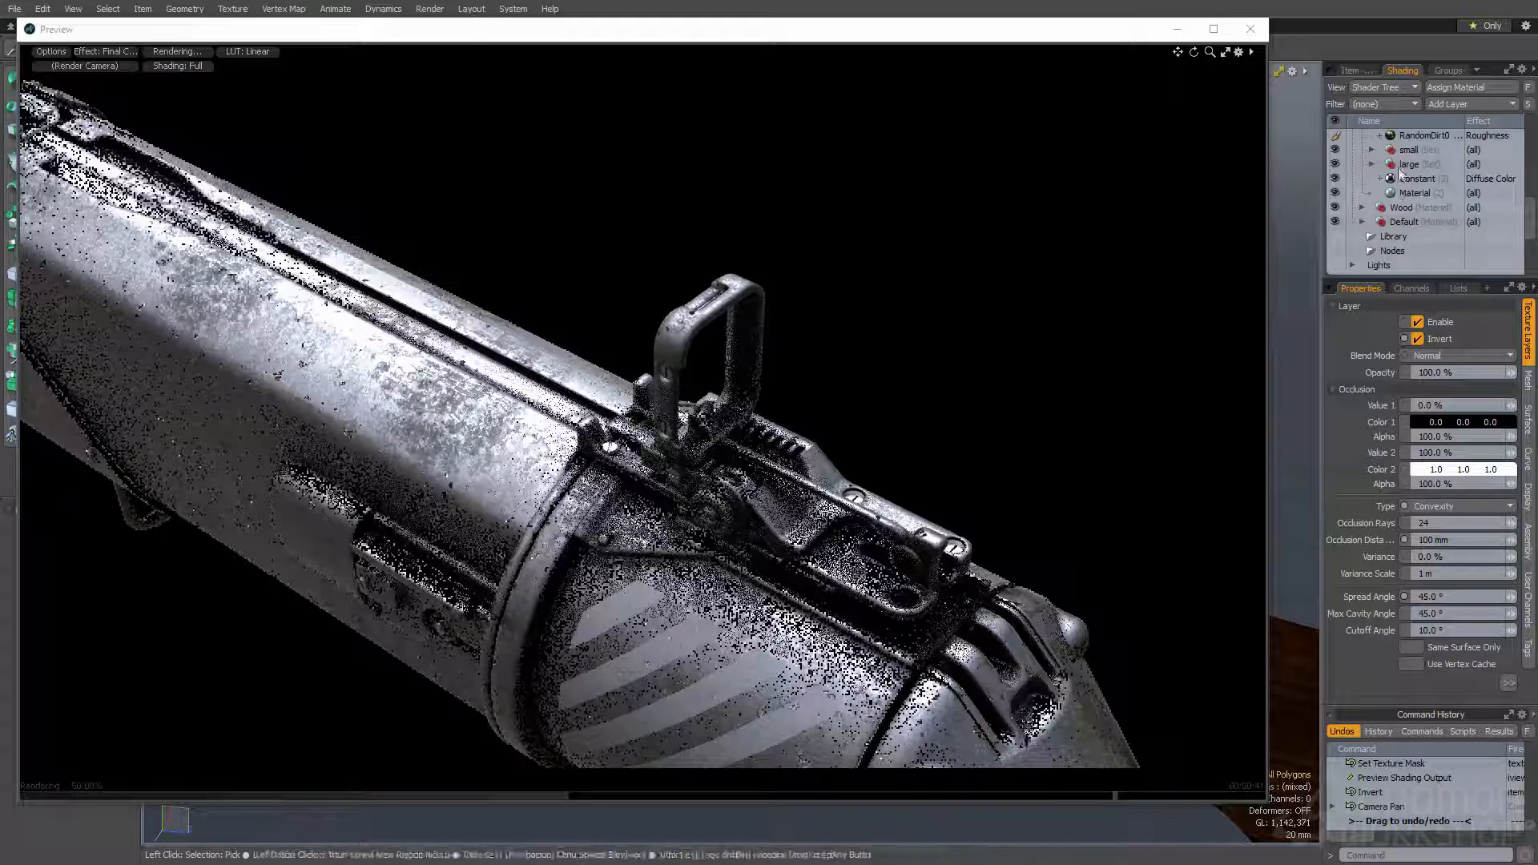
pyautogui.click(1371, 150)
pyautogui.click(1418, 177)
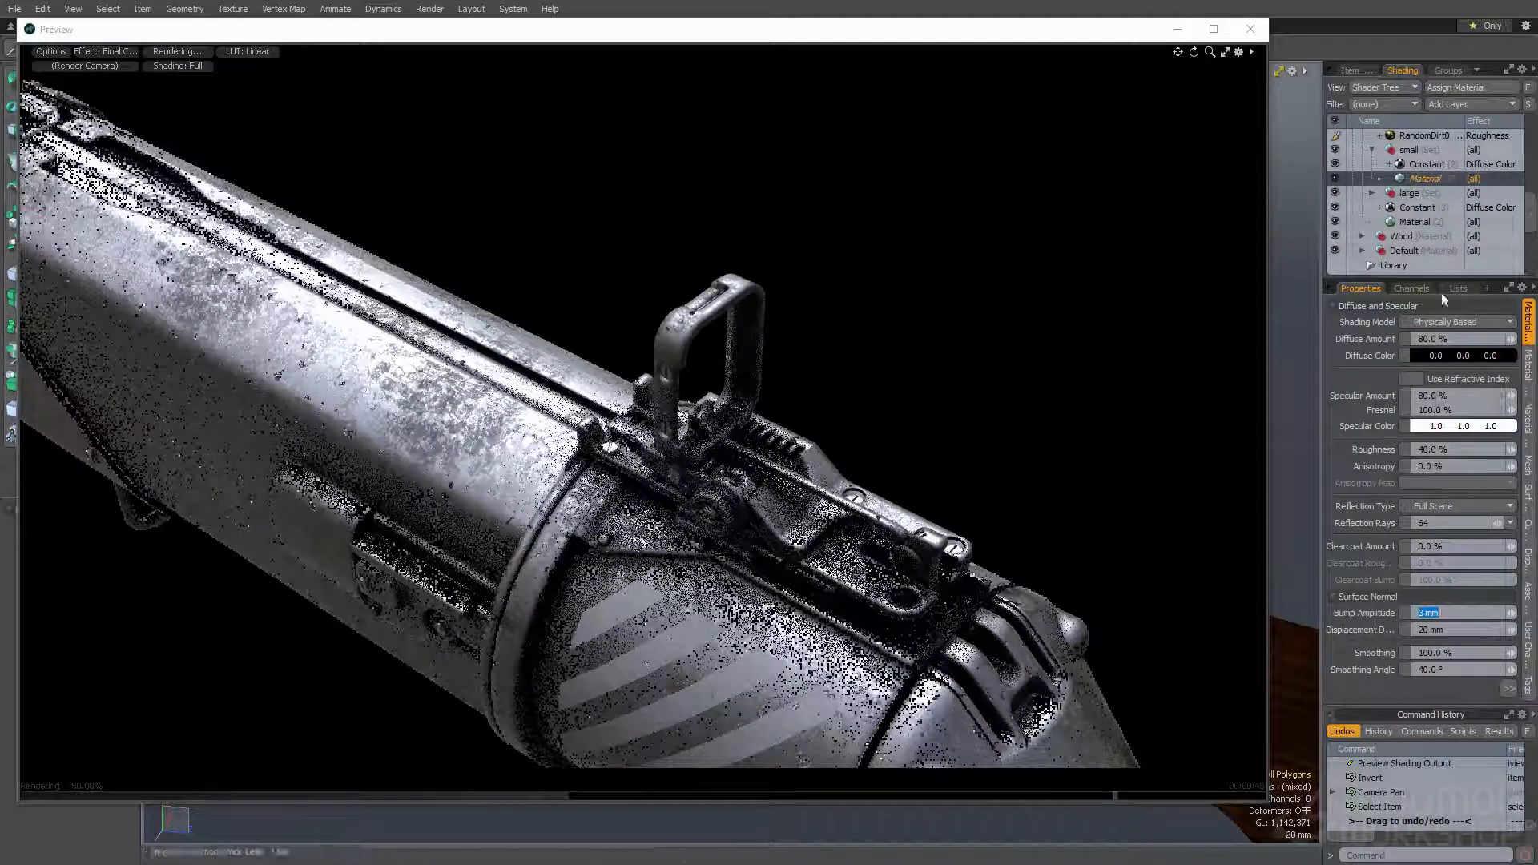
# - Set the Rounded Edge Width of the base Material below the large set to 8 mm
pyautogui.click(1432, 224)
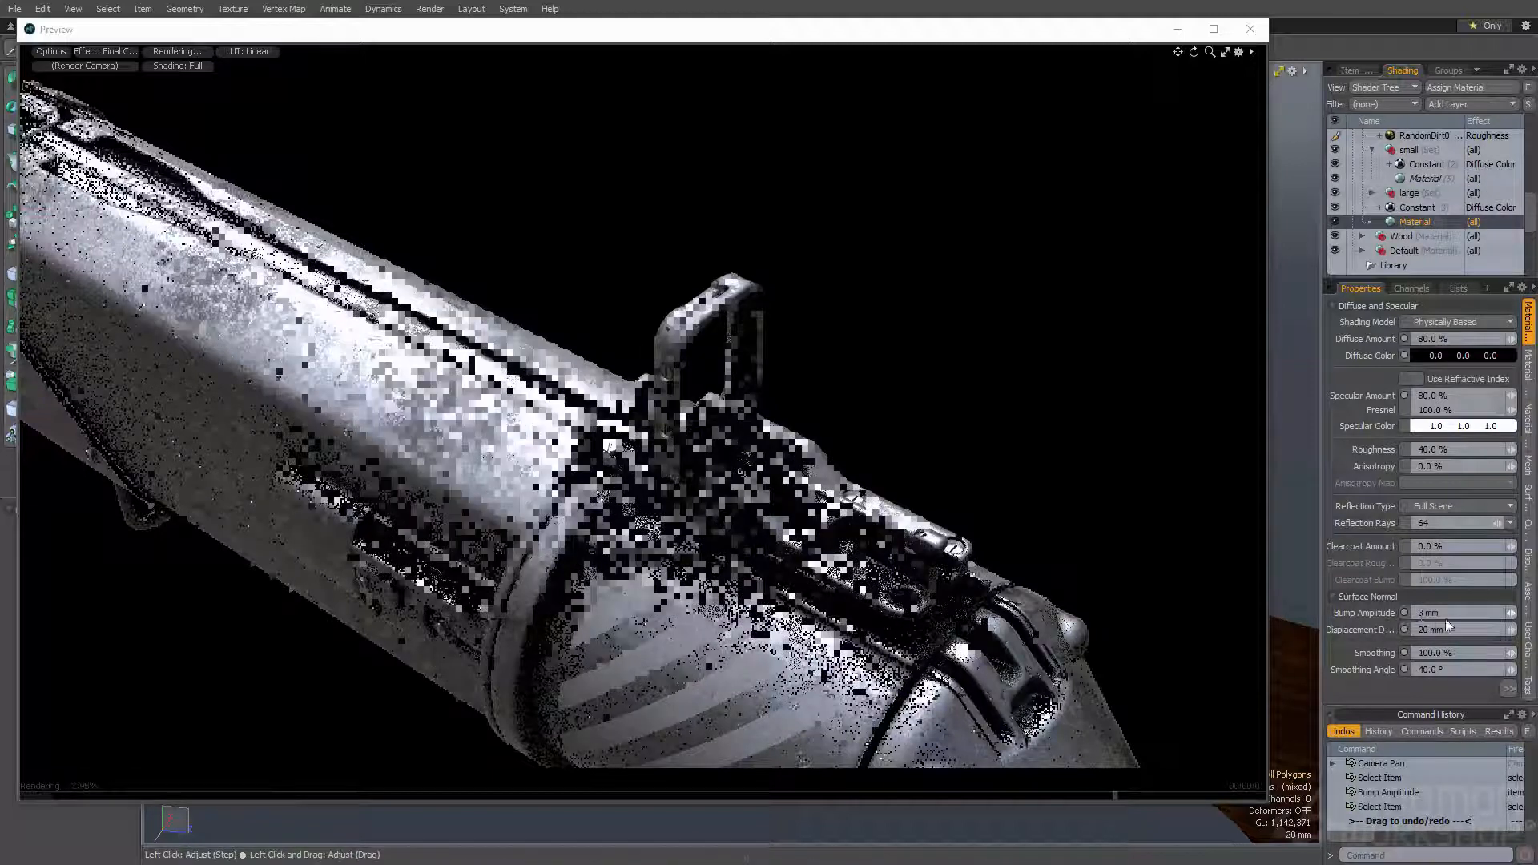
pyautogui.click(1506, 690)
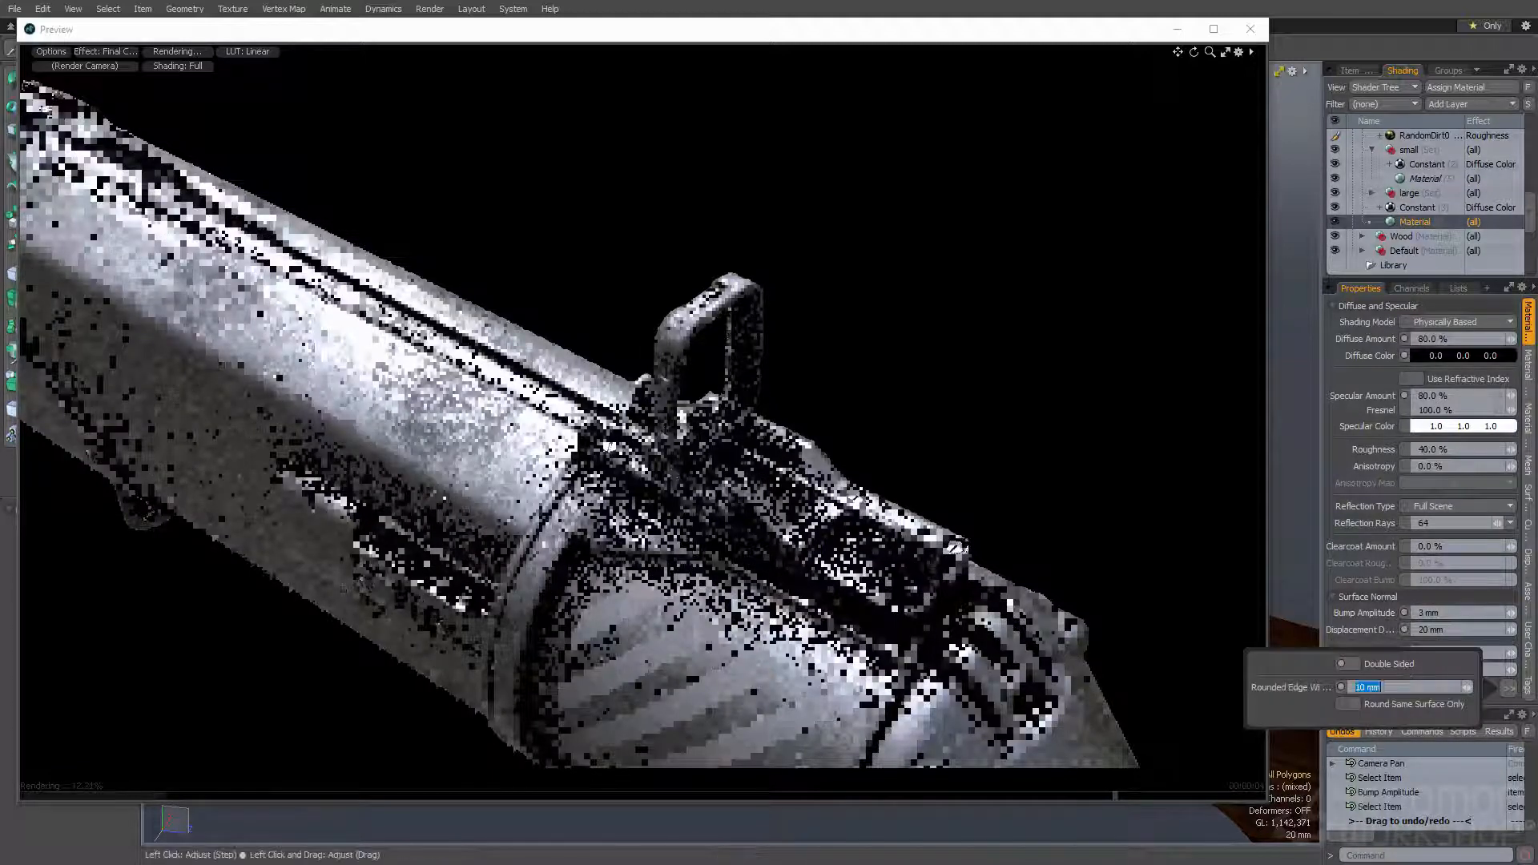
pyautogui.write('8')
pyautogui.press('Return')
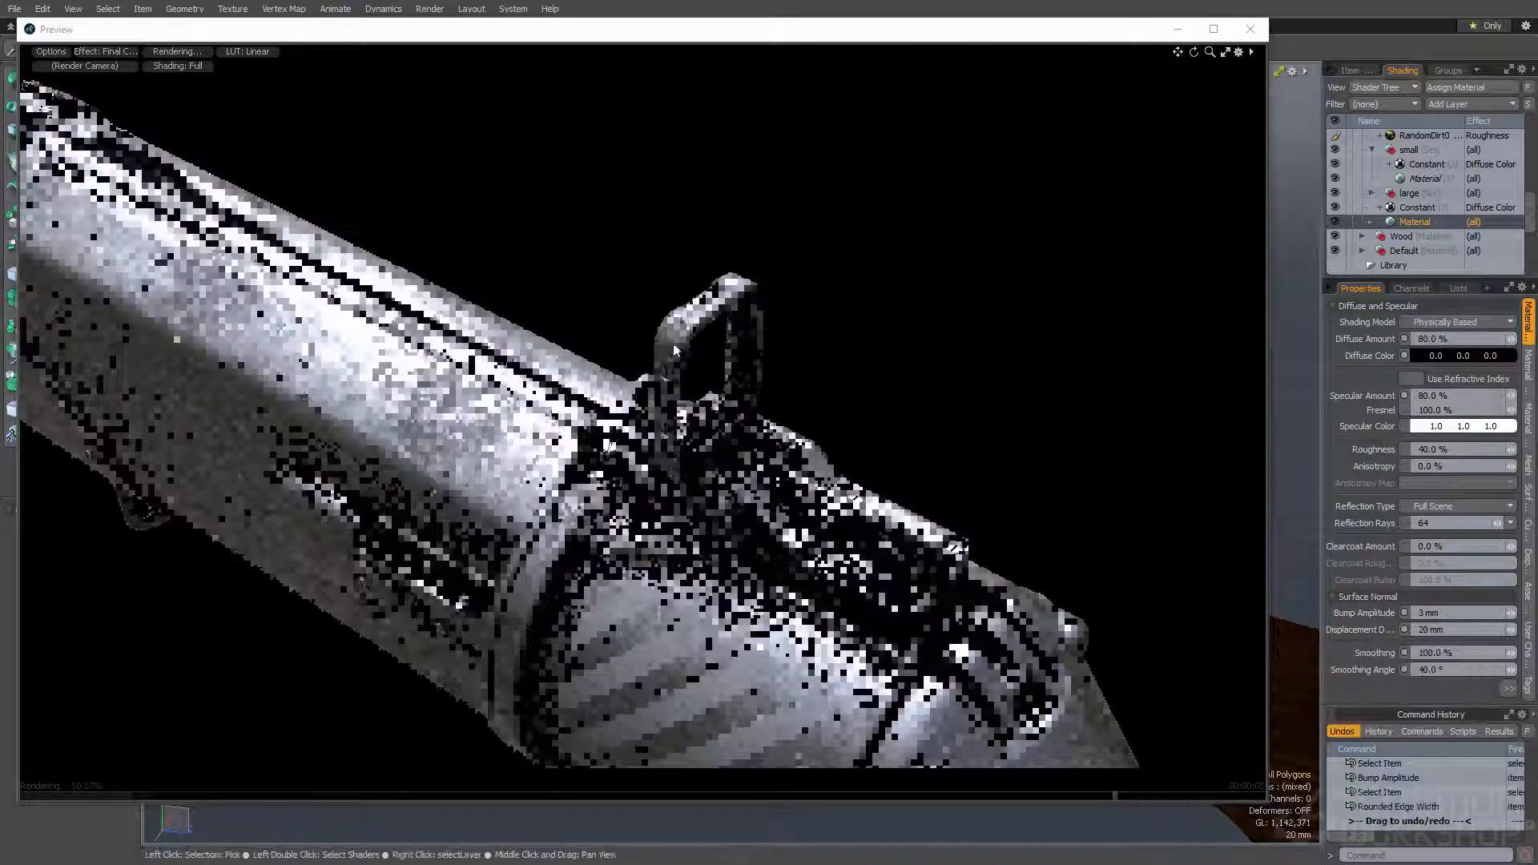
# - Close the preview, switch the viewport to Shaded display and lasso-select the polygons of the rear sight
pyautogui.click(1251, 29)
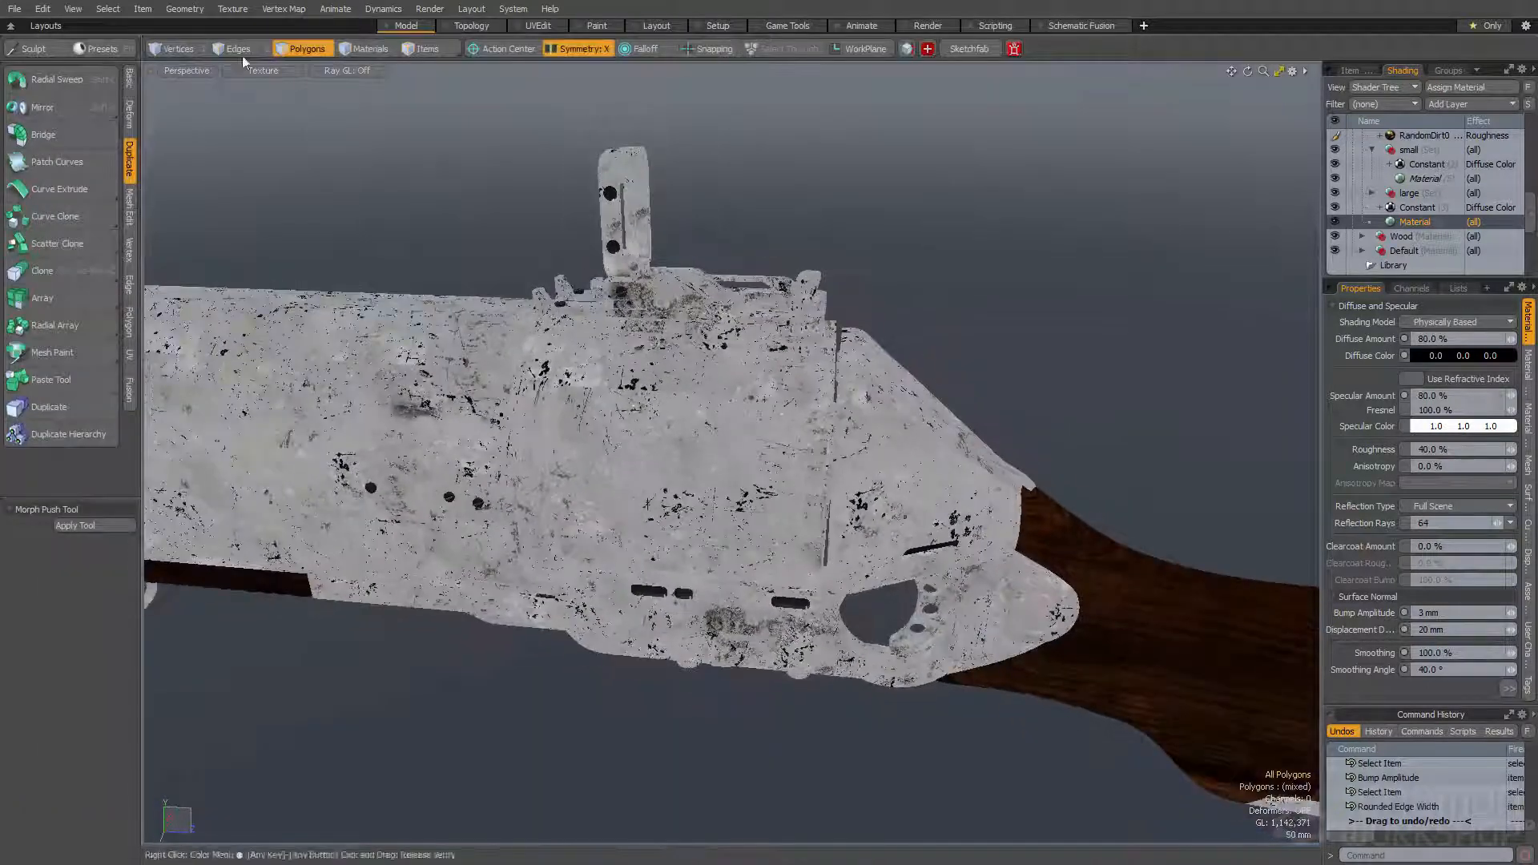
pyautogui.click(265, 72)
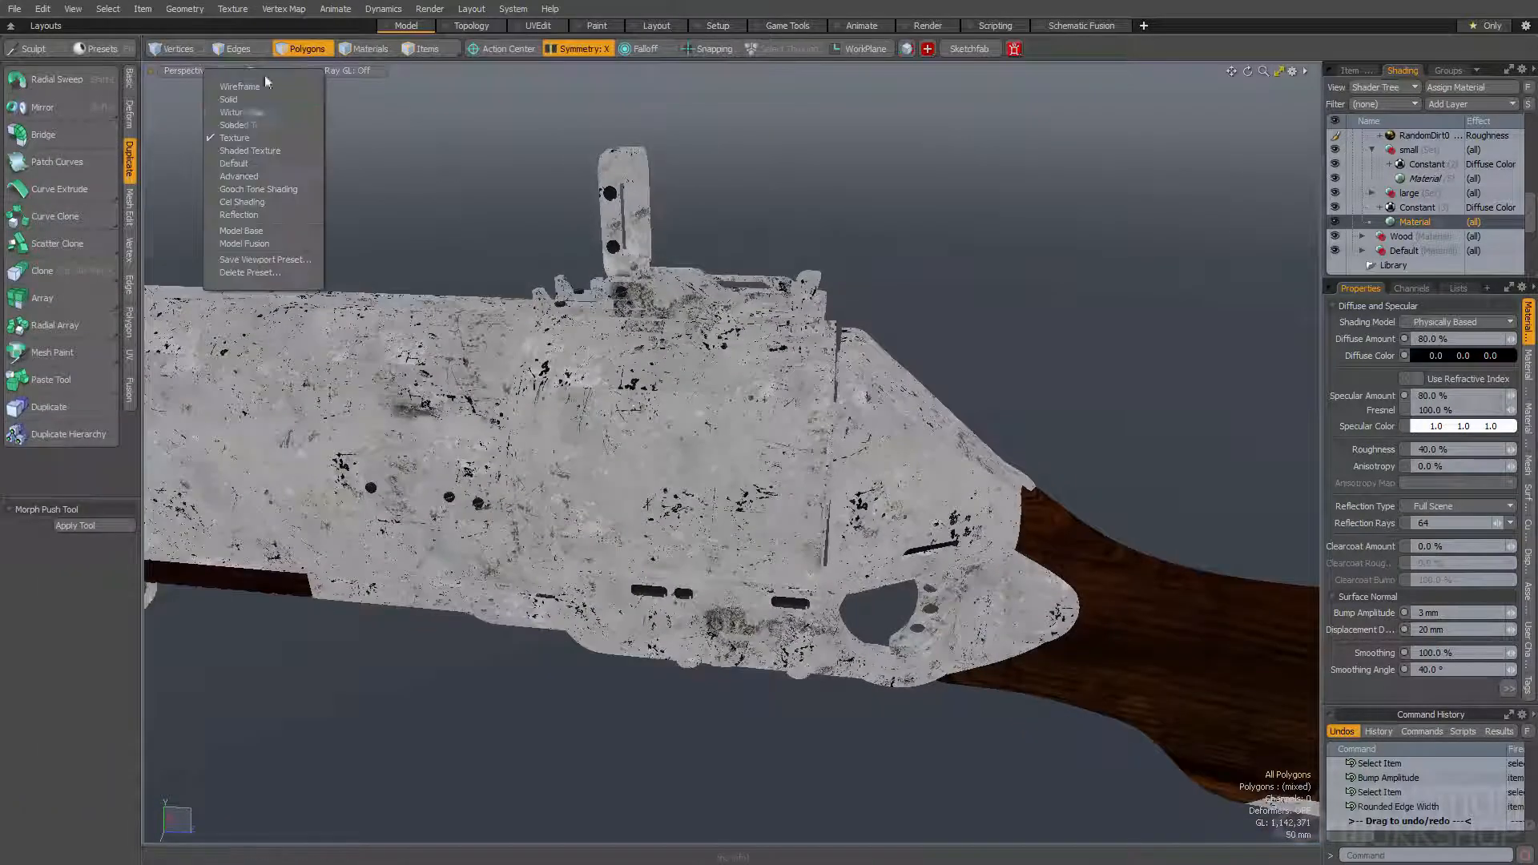
pyautogui.click(257, 125)
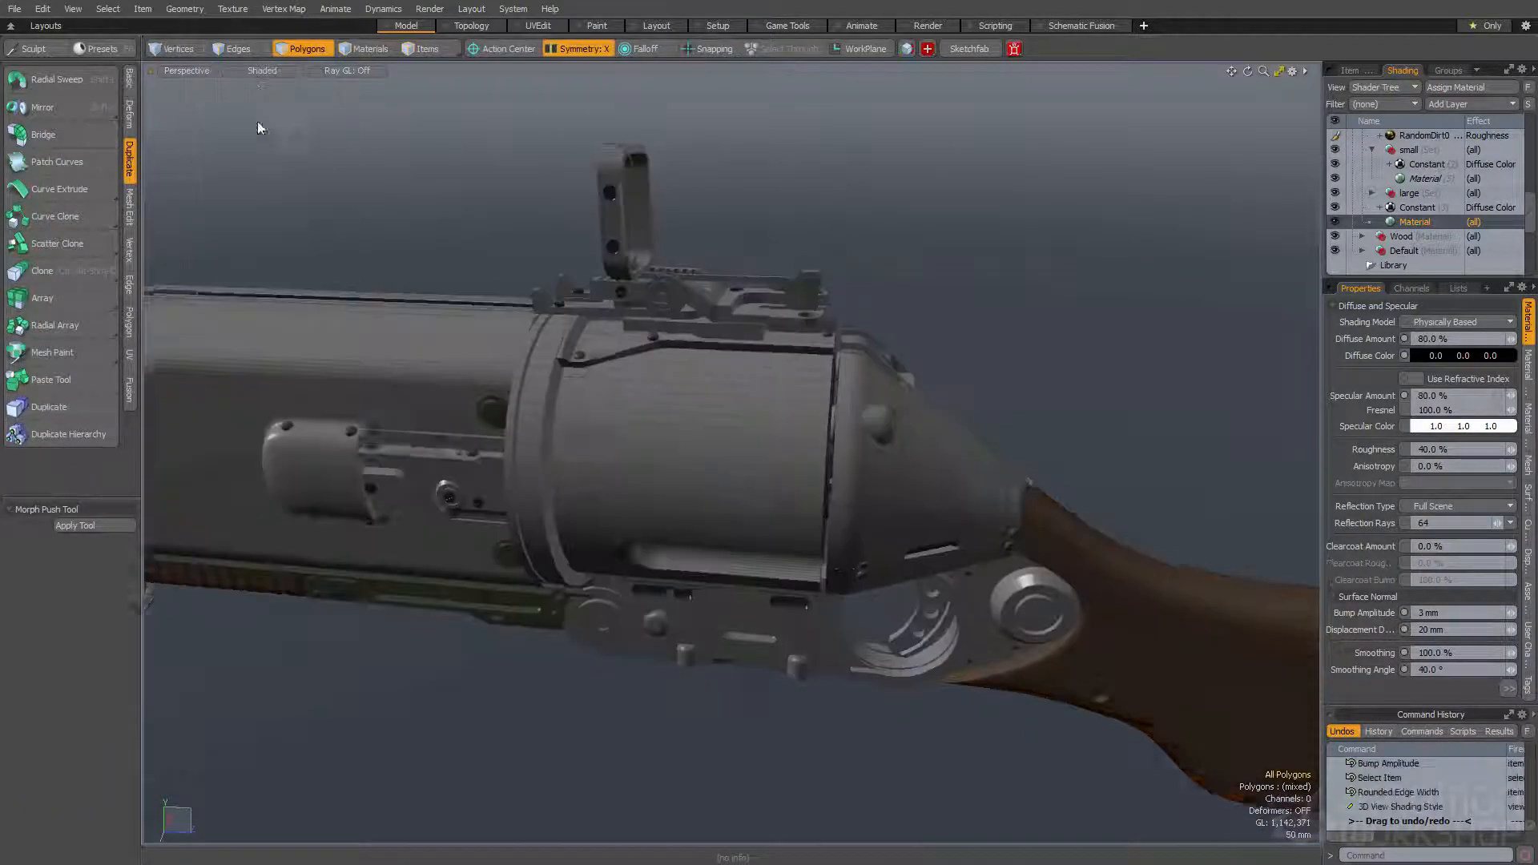
pyautogui.press('space')
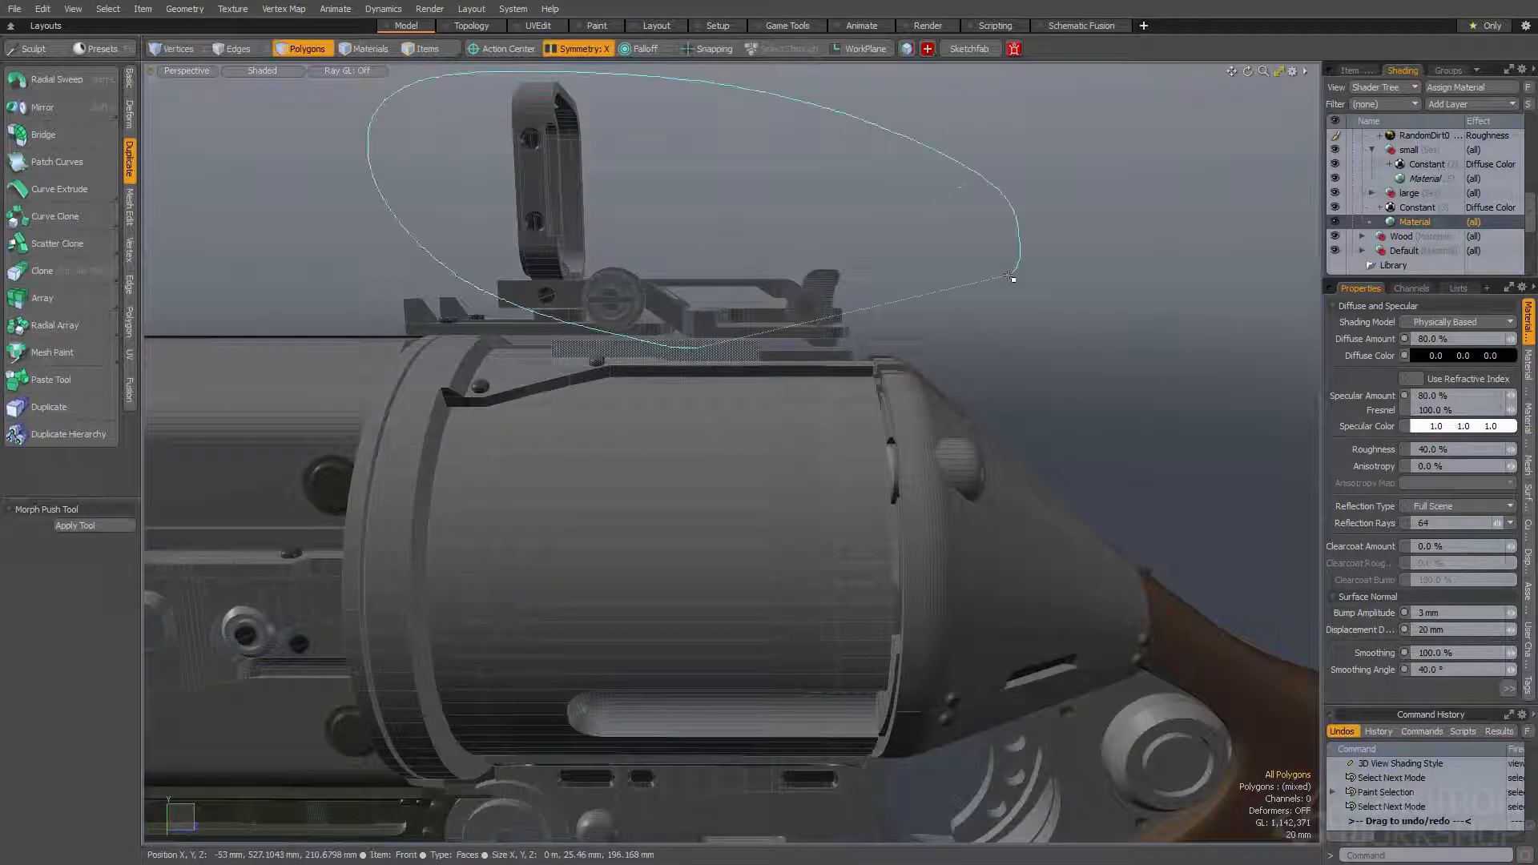
pyautogui.moveTo(1019, 268); pyautogui.dragTo(1019, 267, button='right')
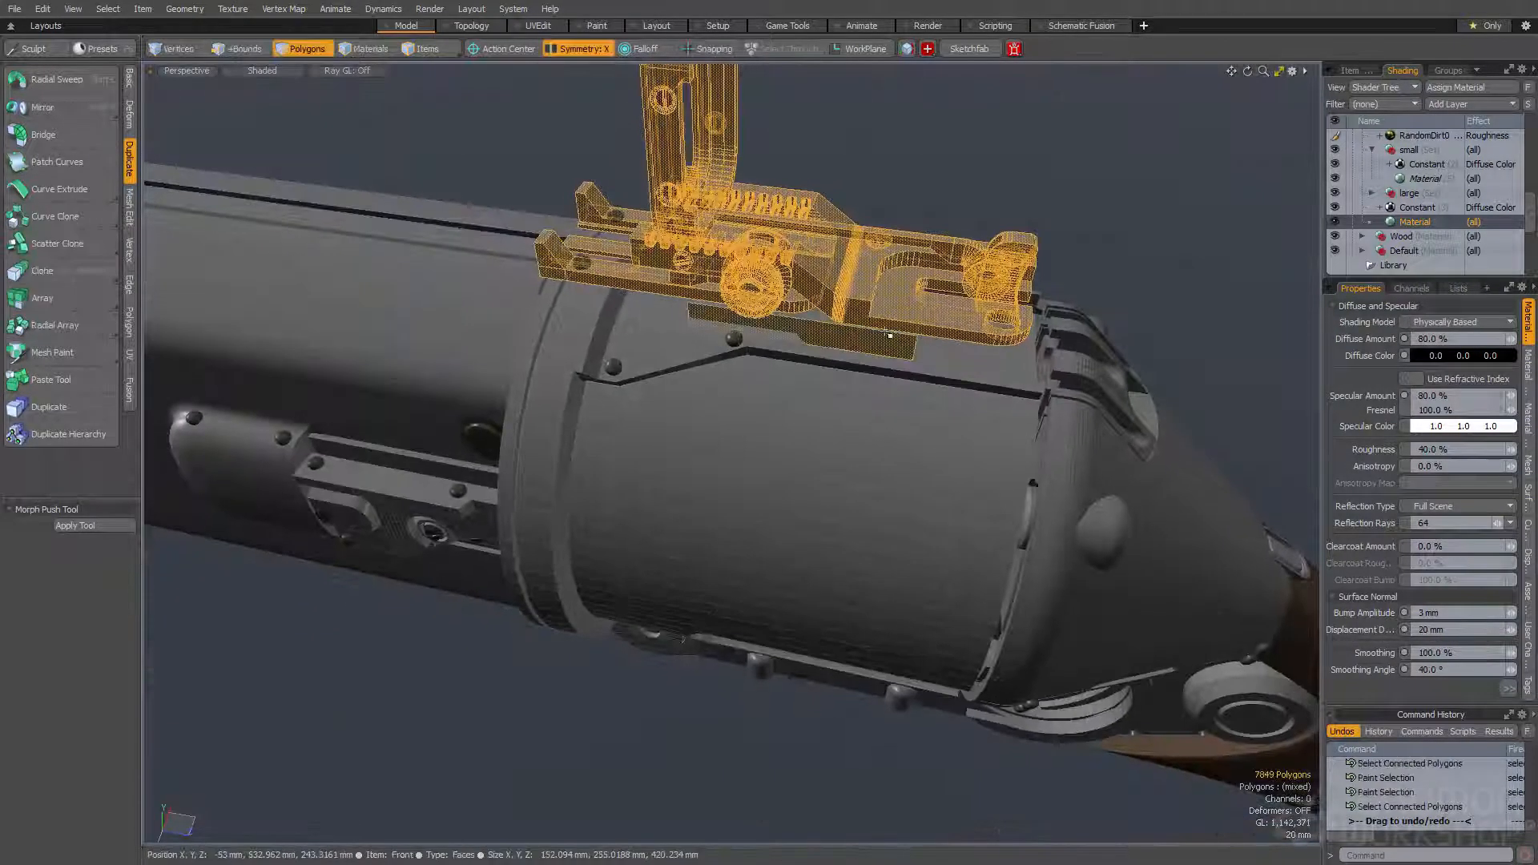
# - Deselect the sight's base parts and apply the Smooth Small tag to the remaining rear sight parts
pyautogui.hotkey('ctrl', '2')
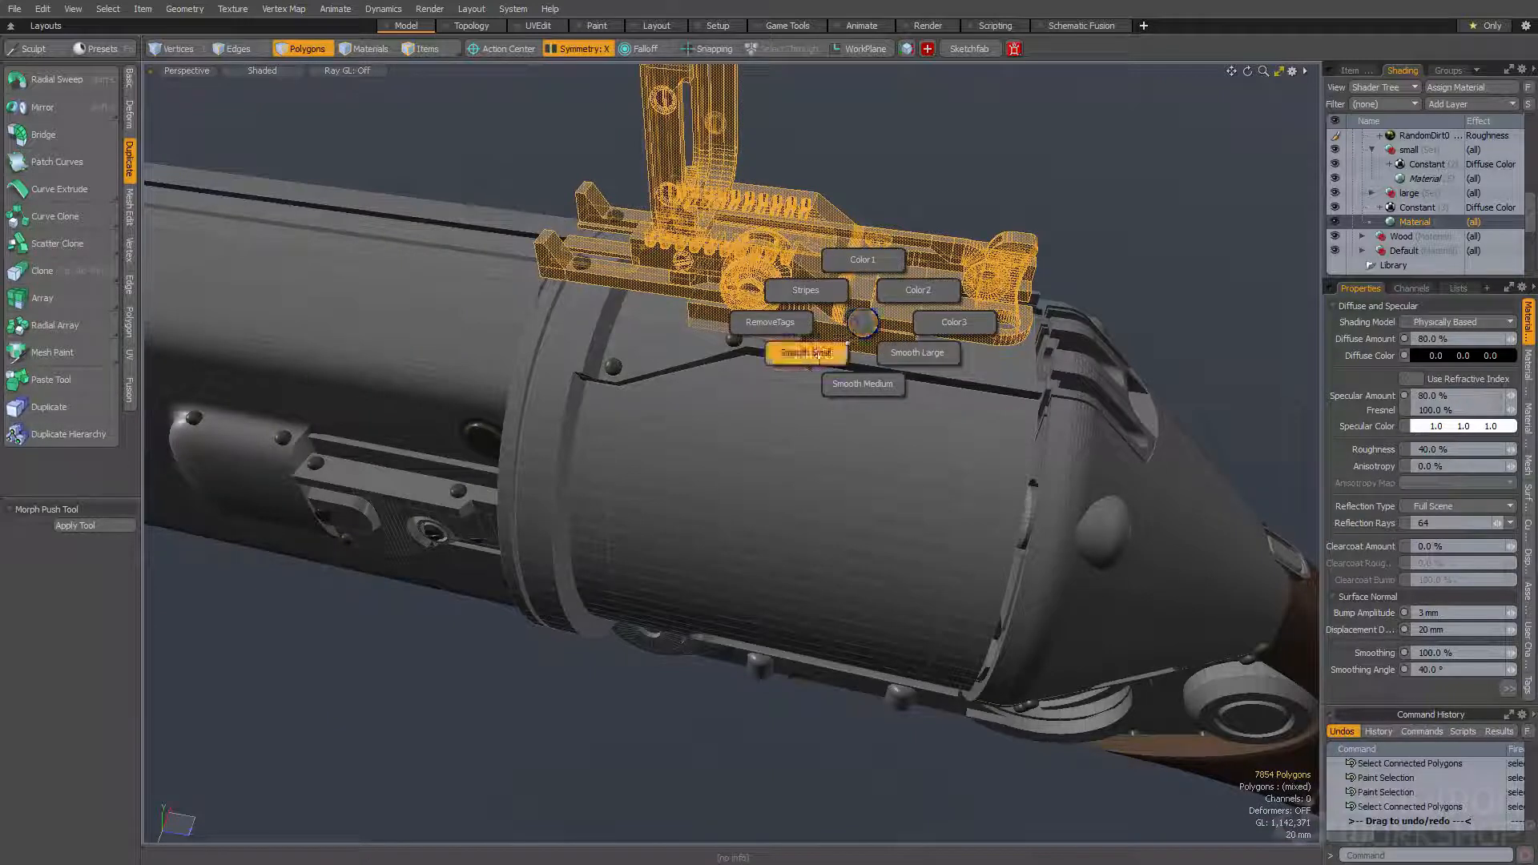
pyautogui.click(855, 329)
pyautogui.keyDown('alt'); pyautogui.moveTo(836, 340); pyautogui.dragTo(843, 278); pyautogui.keyUp('alt')
pyautogui.hotkey('ctrl', '2')
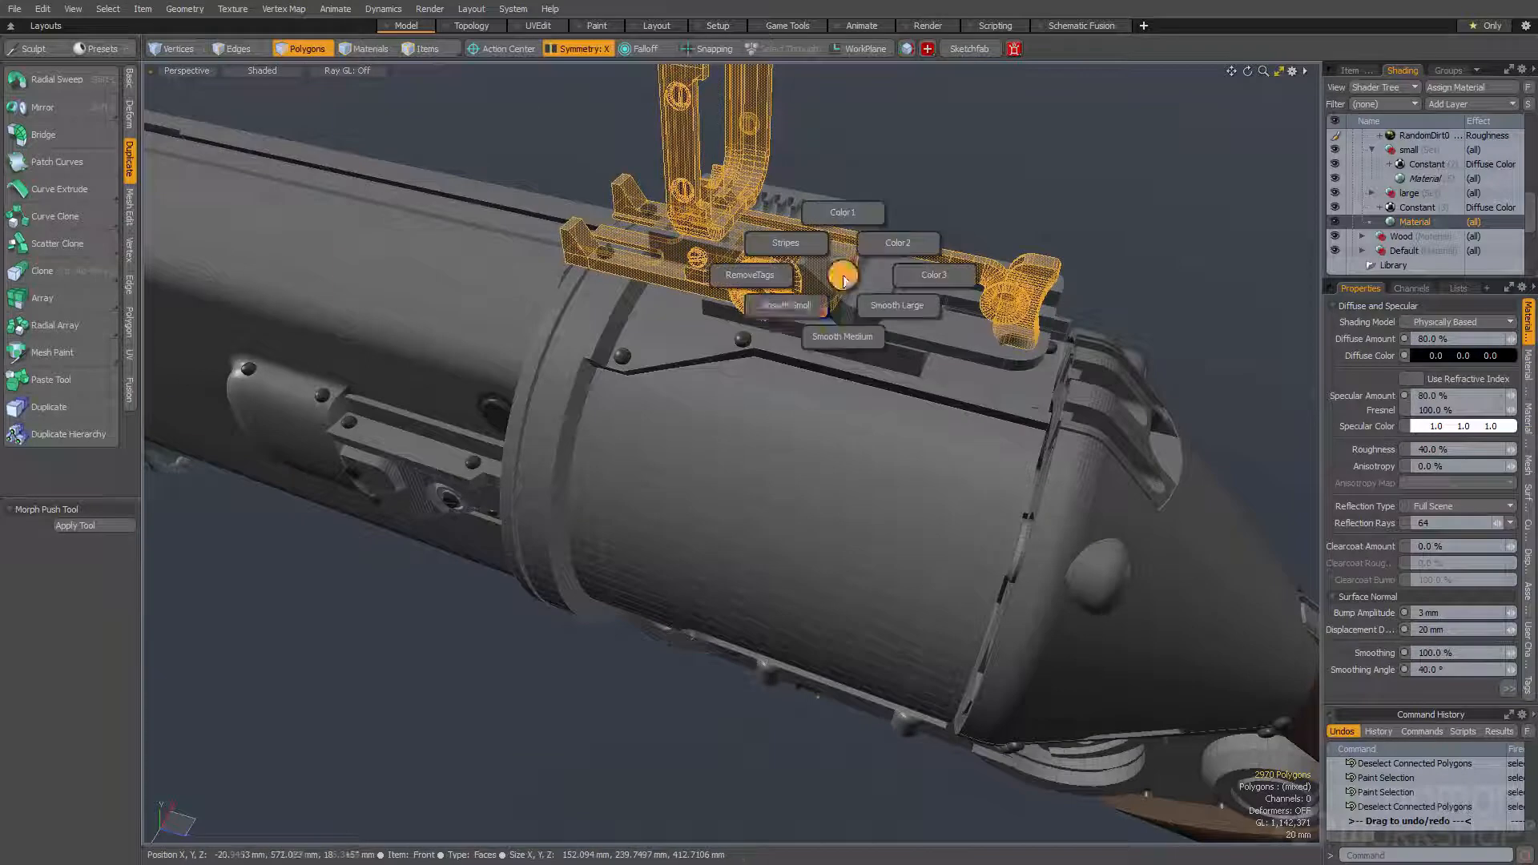
pyautogui.click(797, 311)
# - Select the ribbed bracket set into the rear housing behind the sight and tag it Smooth Small
pyautogui.click(886, 227)
pyautogui.keyDown('alt'); pyautogui.moveTo(886, 227); pyautogui.dragTo(745, 352); pyautogui.keyUp('alt')
pyautogui.scroll(-2, 851, 256)
pyautogui.scroll(4, 949, 371)
pyautogui.doubleClick(948, 372)
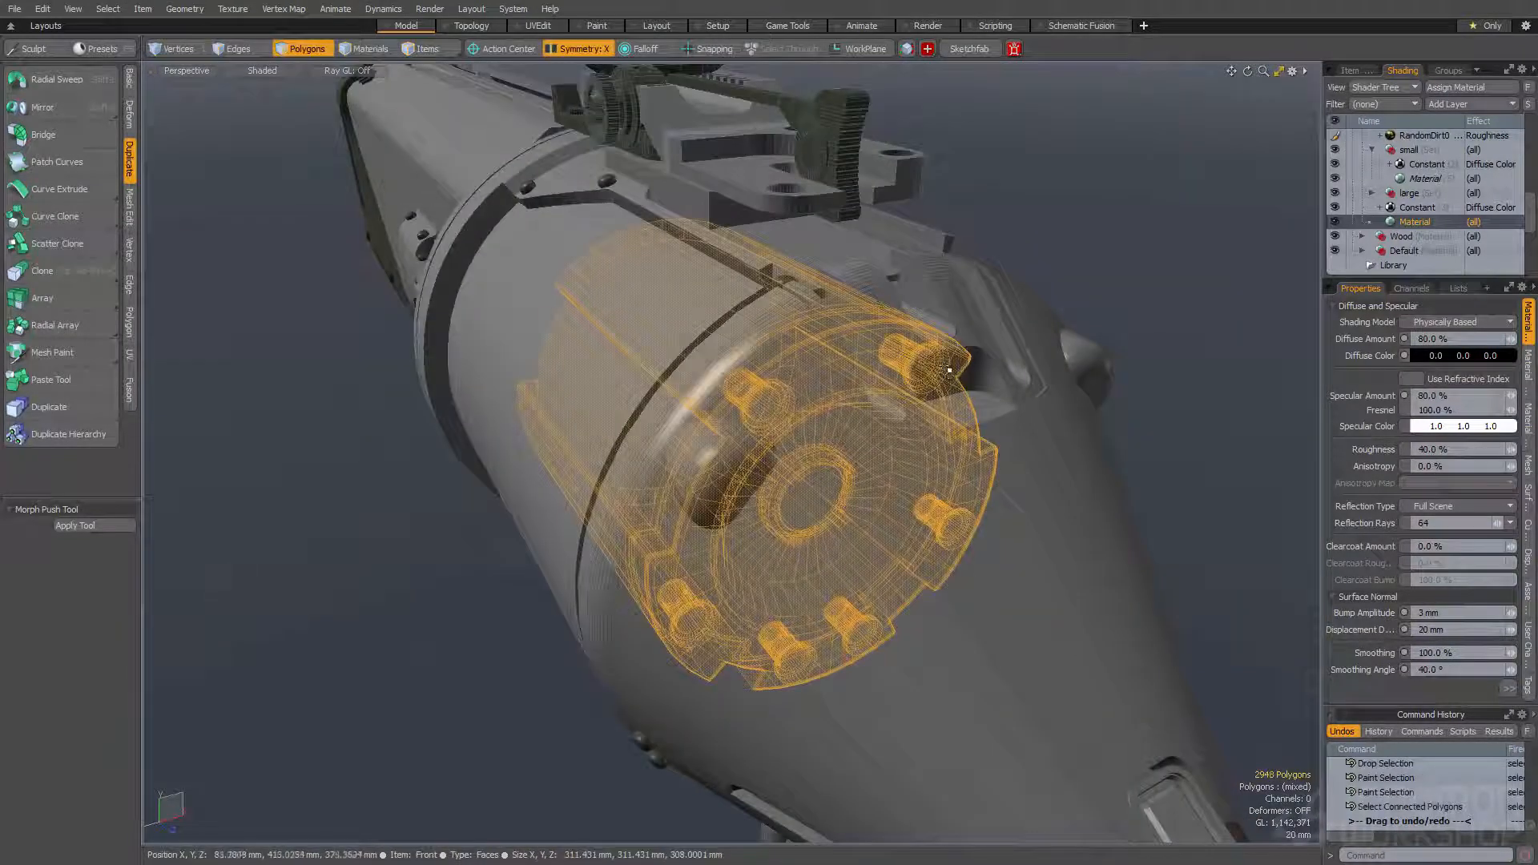
pyautogui.press('space')
pyautogui.press('space')
pyautogui.doubleClick(958, 351)
pyautogui.hotkey('ctrl', '2')
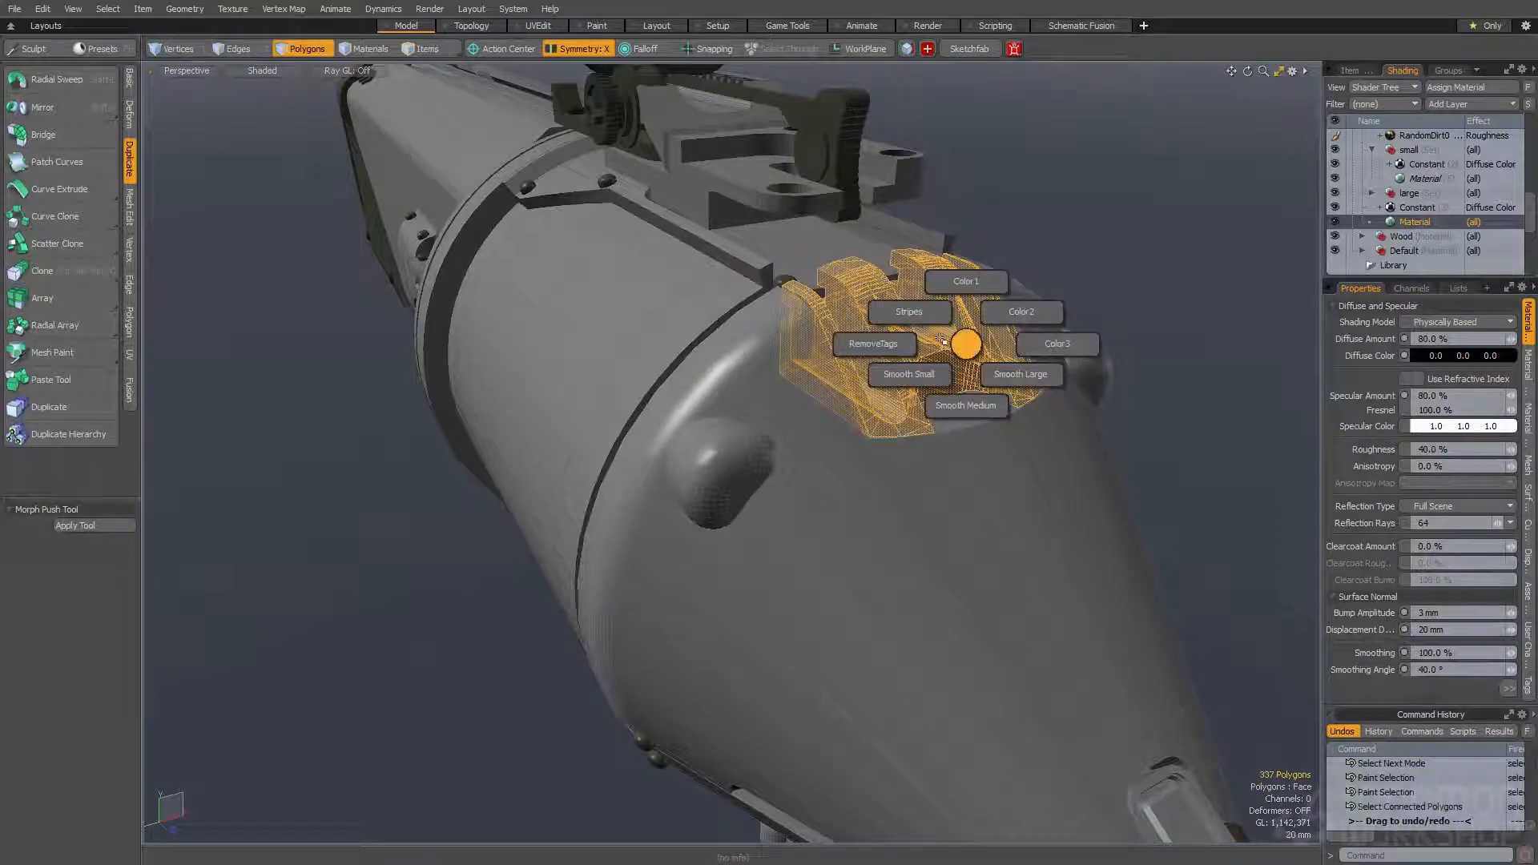
pyautogui.click(911, 376)
# - Select the bottom and side faces of the housing cutout around the ribbed bracket and tag them Smooth Small
pyautogui.click(952, 380)
pyautogui.keyDown('alt'); pyautogui.moveTo(951, 379); pyautogui.dragTo(966, 446); pyautogui.keyUp('alt')
pyautogui.click(970, 462)
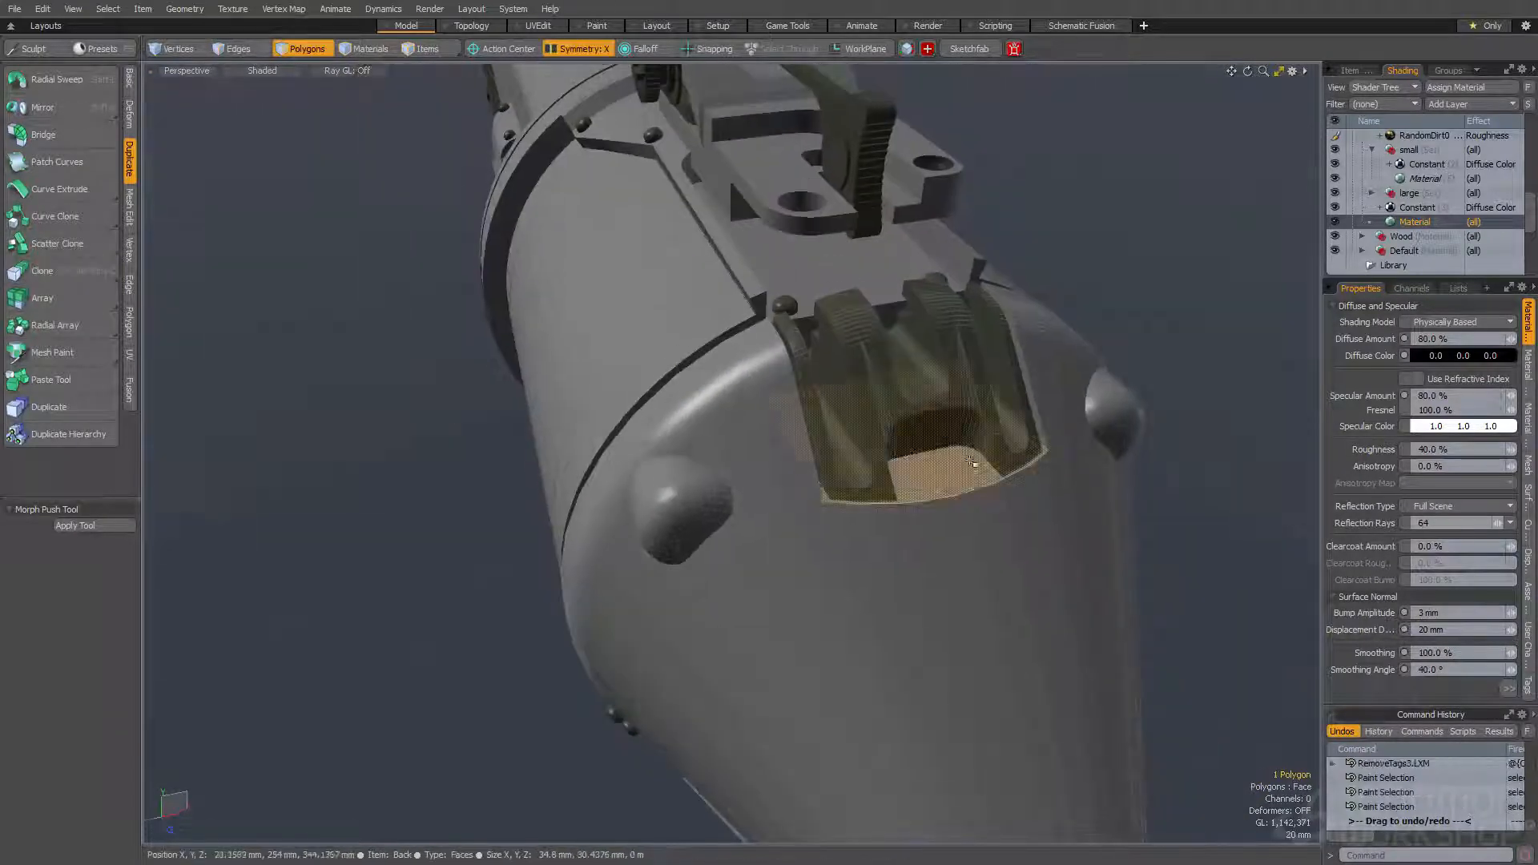
pyautogui.click(1027, 363)
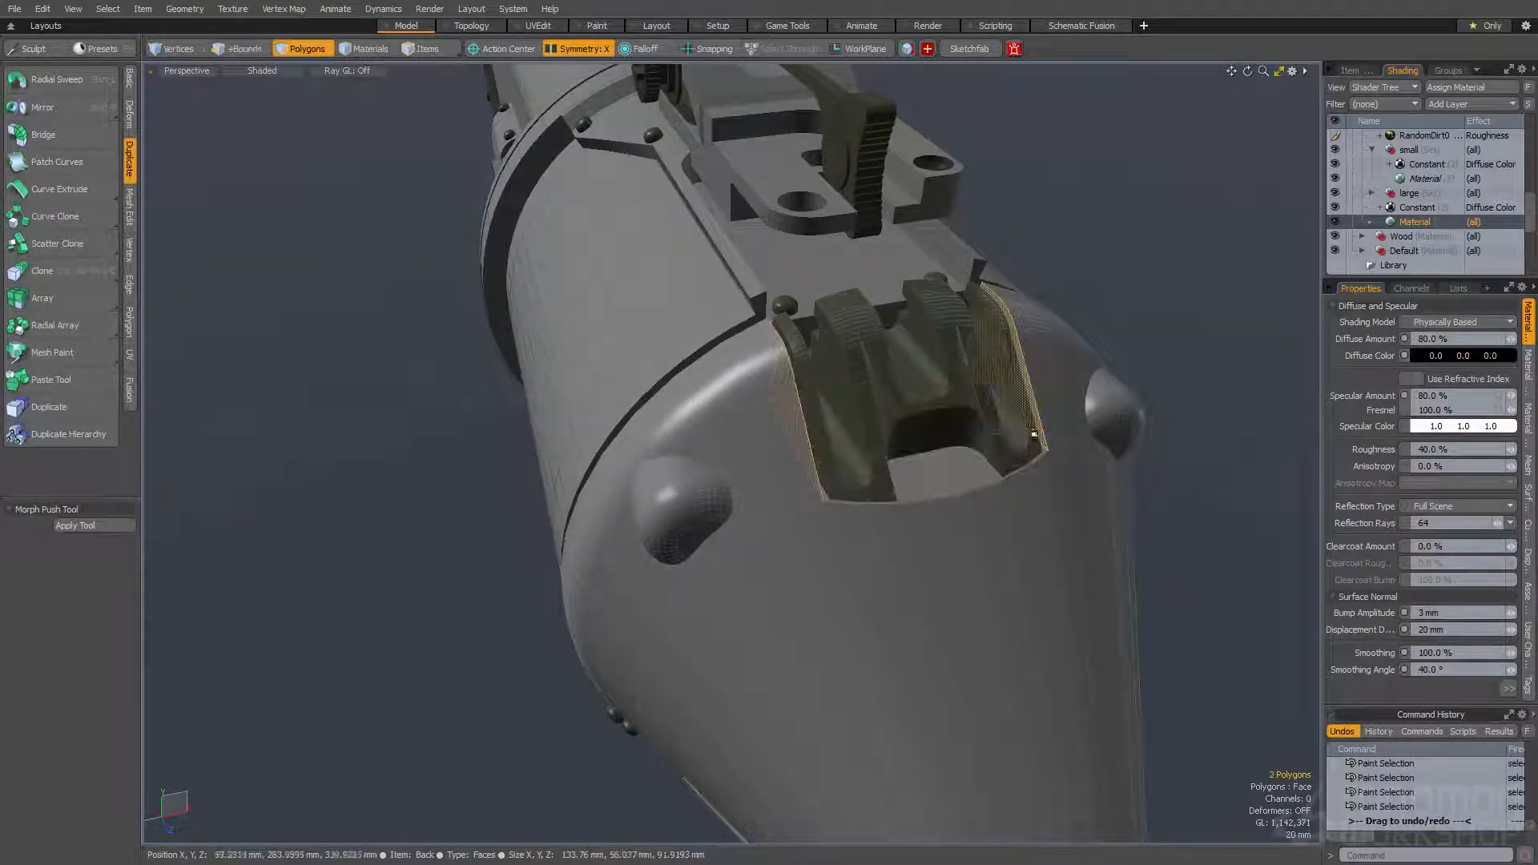
pyautogui.keyDown('shift'); pyautogui.click(963, 481); pyautogui.keyUp('shift')
pyautogui.hotkey('ctrl', '2')
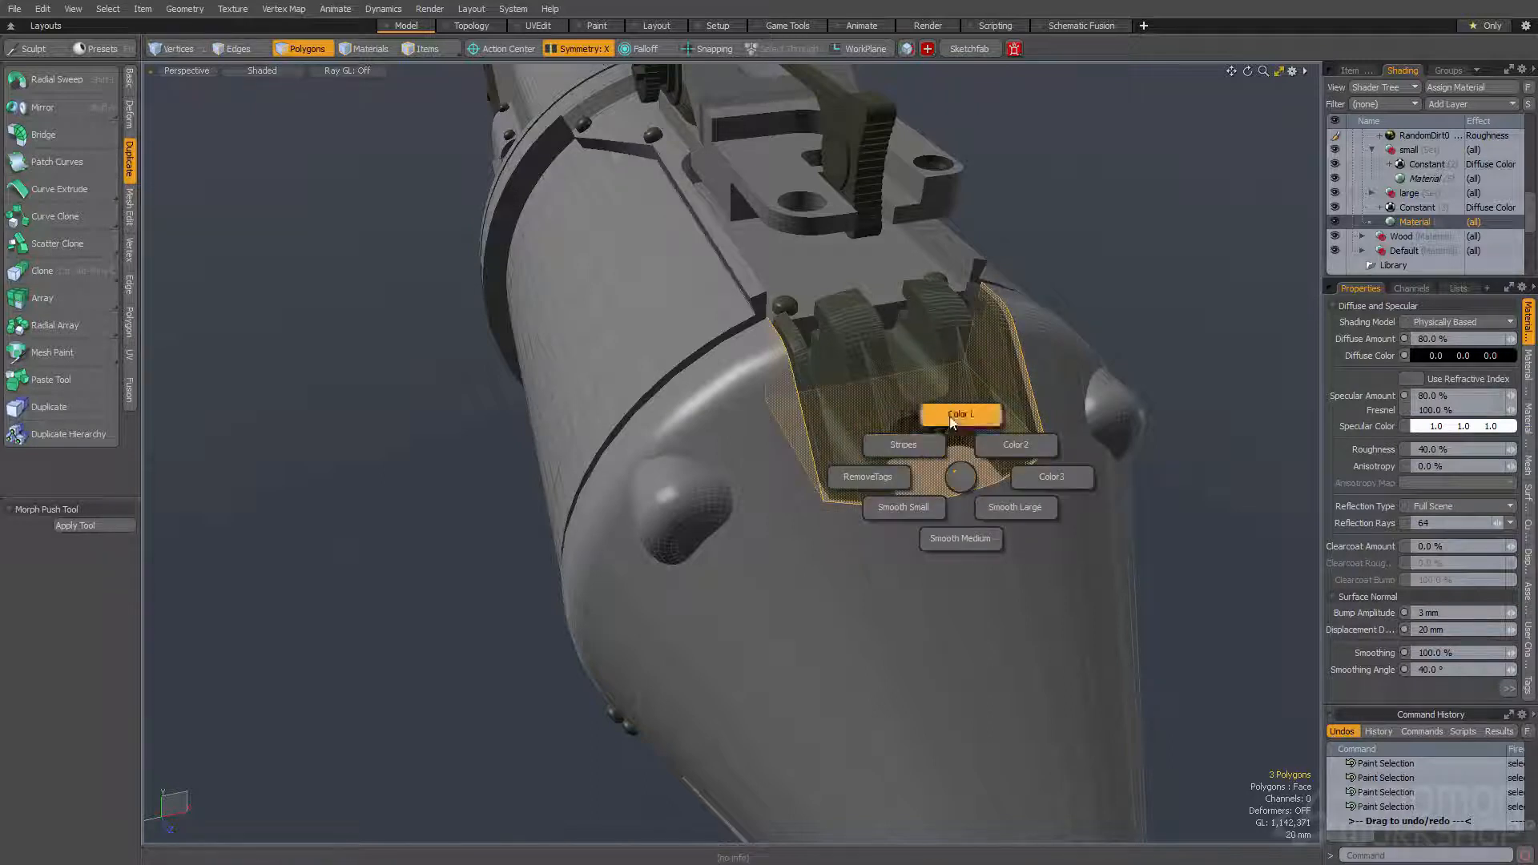
pyautogui.click(907, 515)
# - Select the small rounded latch piece where the housing meets the wooden stock and tag it Smooth Small
pyautogui.keyDown('alt'); pyautogui.moveTo(911, 553); pyautogui.dragTo(886, 503); pyautogui.keyUp('alt')
pyautogui.doubleClick(935, 570)
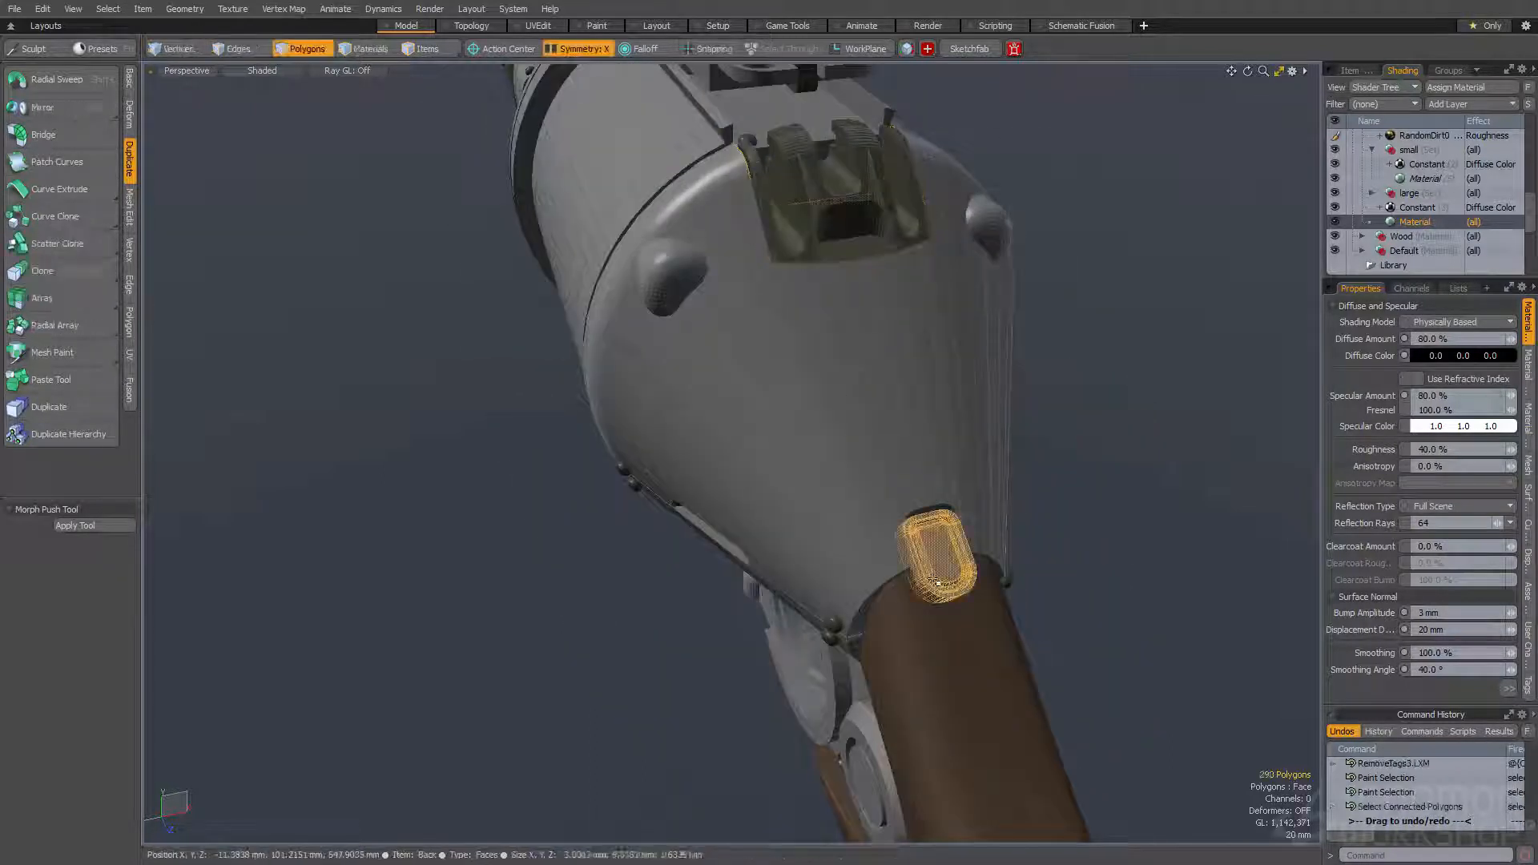
pyautogui.scroll(3, 935, 575)
pyautogui.hotkey('ctrl', '2')
pyautogui.click(886, 609)
# - Select the rim polygons around the rounded latch piece at the stock and tag them Smooth Small
pyautogui.click(884, 546)
pyautogui.moveTo(884, 547)
pyautogui.keyDown('alt'); pyautogui.mouseDown()
pyautogui.moveTo(727, 484)
pyautogui.moveTo(705, 493)
pyautogui.moveTo(738, 416)
pyautogui.moveTo(892, 409)
pyautogui.moveTo(990, 459)
pyautogui.moveTo(1080, 473)
pyautogui.mouseUp(); pyautogui.keyUp('alt')
pyautogui.scroll(4, 728, 484)
pyautogui.keyDown('shift'); pyautogui.click(695, 455); pyautogui.keyUp('shift')
pyautogui.keyDown('alt'); pyautogui.moveTo(1108, 527); pyautogui.dragTo(1068, 508); pyautogui.keyUp('alt')
pyautogui.keyDown('shift'); pyautogui.click(1056, 511); pyautogui.keyUp('shift')
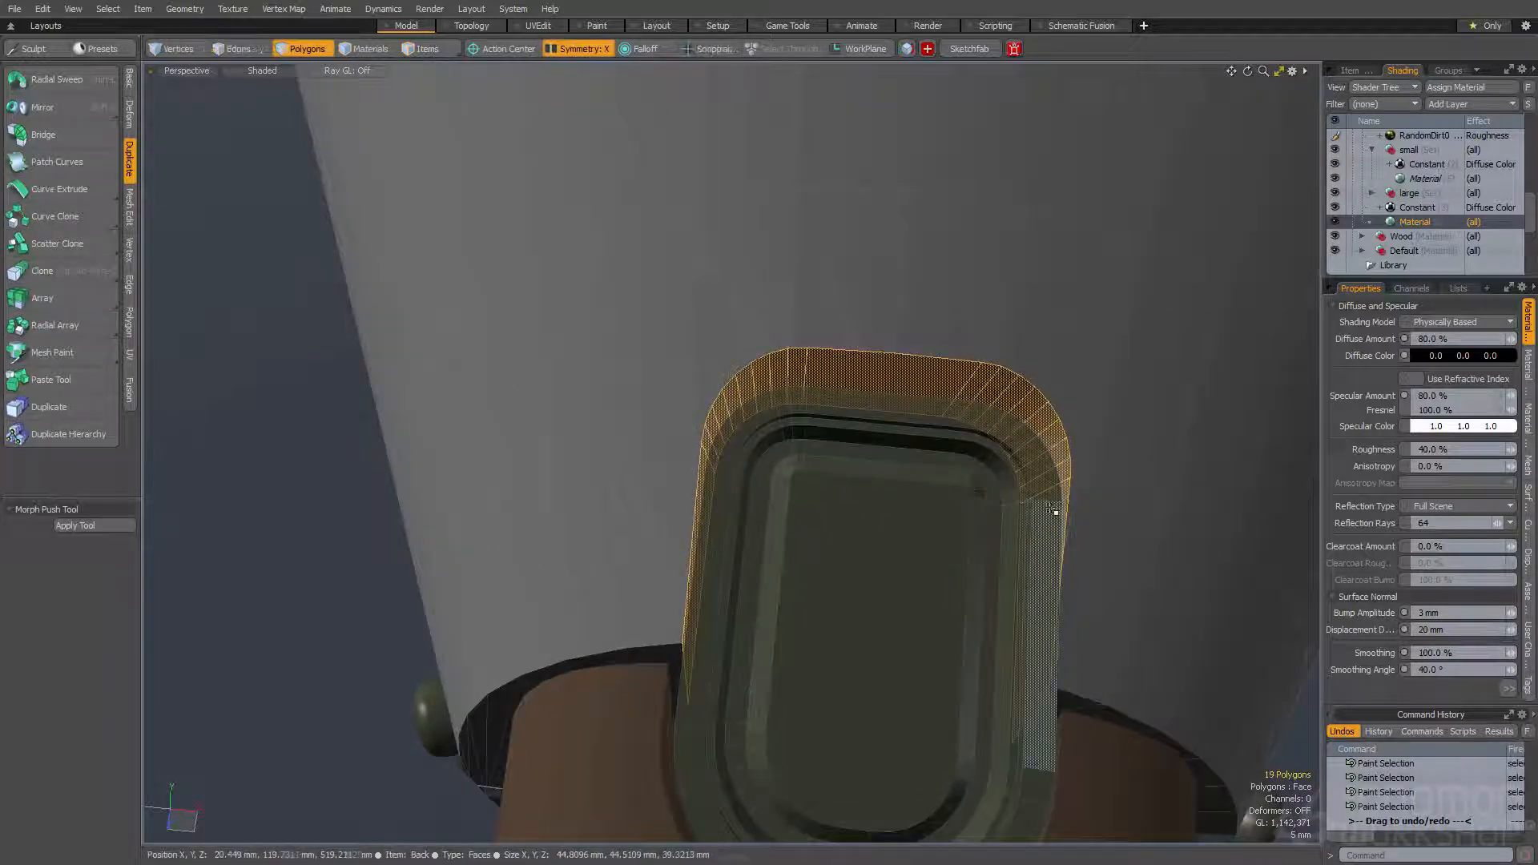
pyautogui.hotkey('ctrl', '1')
pyautogui.click(988, 548)
pyautogui.click(995, 532)
# - Select the connected parts of the front sight assembly at the muzzle and tag them Smooth Small
pyautogui.scroll(-8, 992, 530)
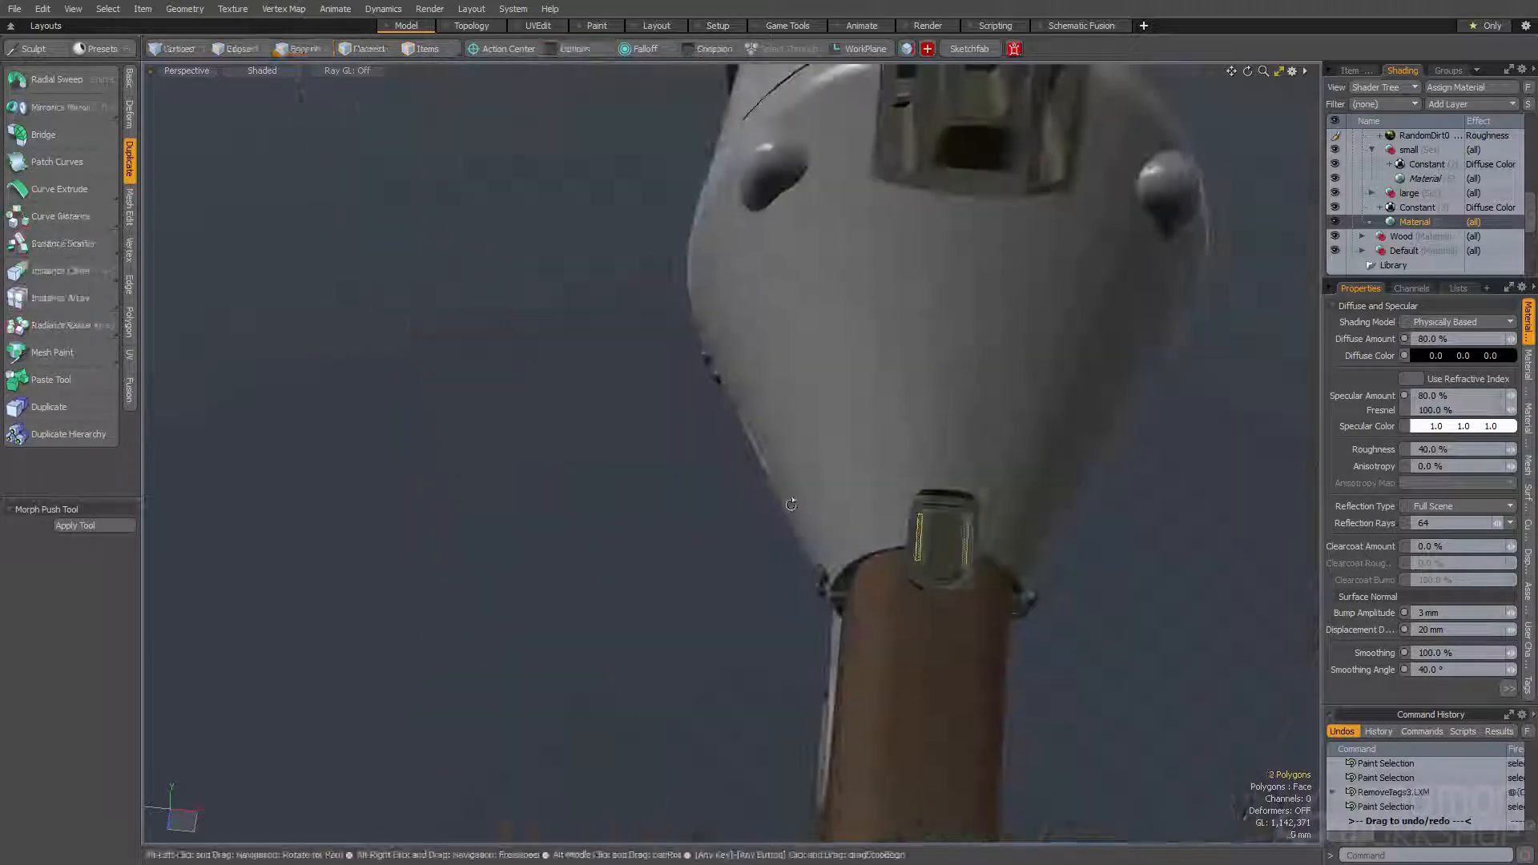
pyautogui.keyDown('alt'); pyautogui.moveTo(991, 530); pyautogui.dragTo(1033, 513); pyautogui.keyUp('alt')
pyautogui.click(646, 467)
pyautogui.keyDown('alt'); pyautogui.moveTo(646, 468); pyautogui.dragTo(697, 455); pyautogui.keyUp('alt')
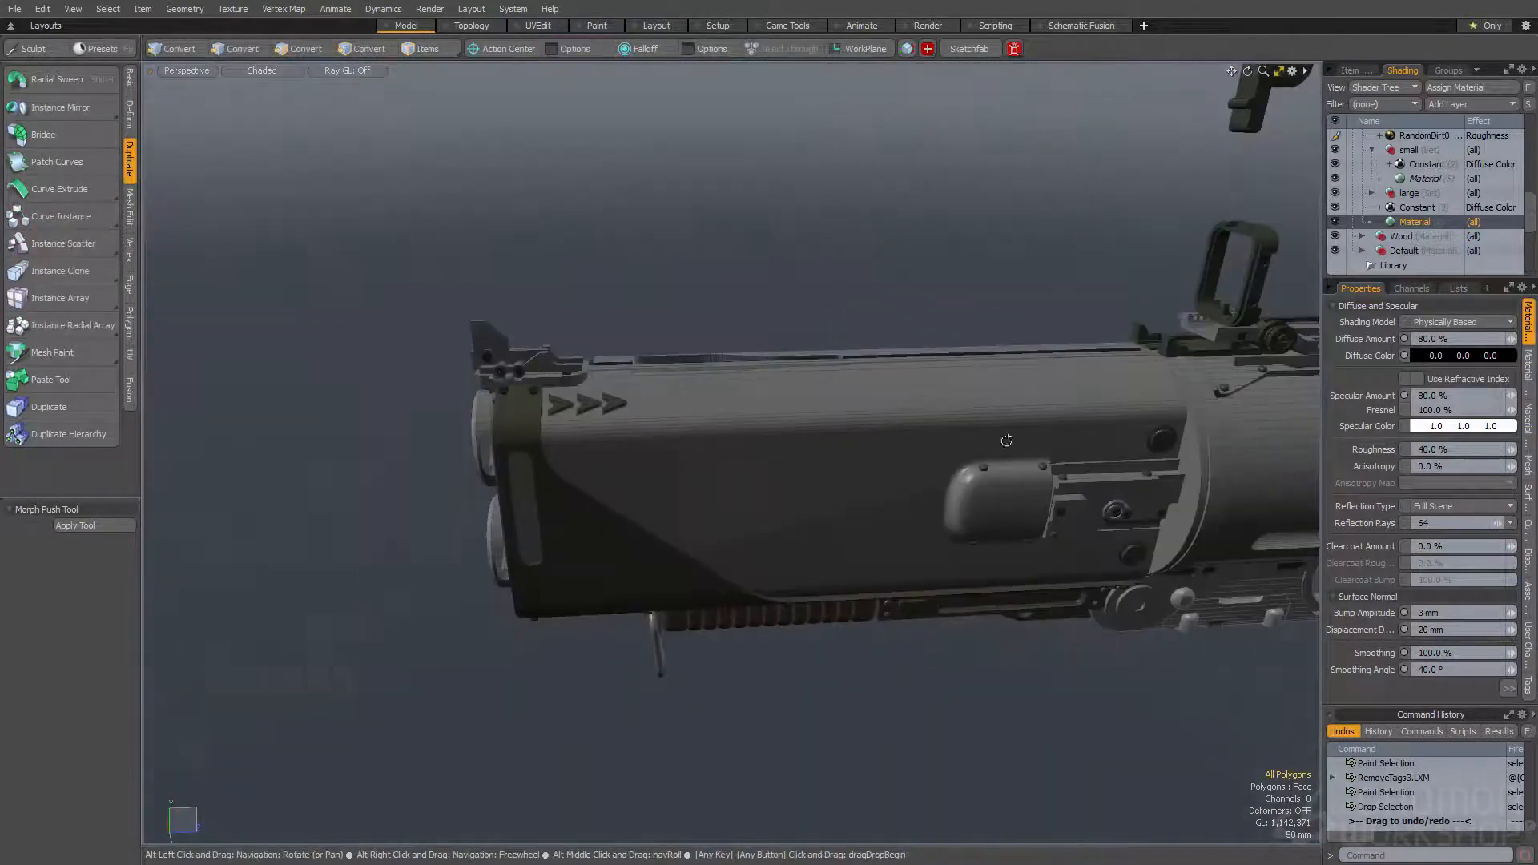
pyautogui.keyDown('alt'); pyautogui.moveTo(633, 433); pyautogui.dragTo(599, 410); pyautogui.keyUp('alt')
pyautogui.scroll(5, 599, 410)
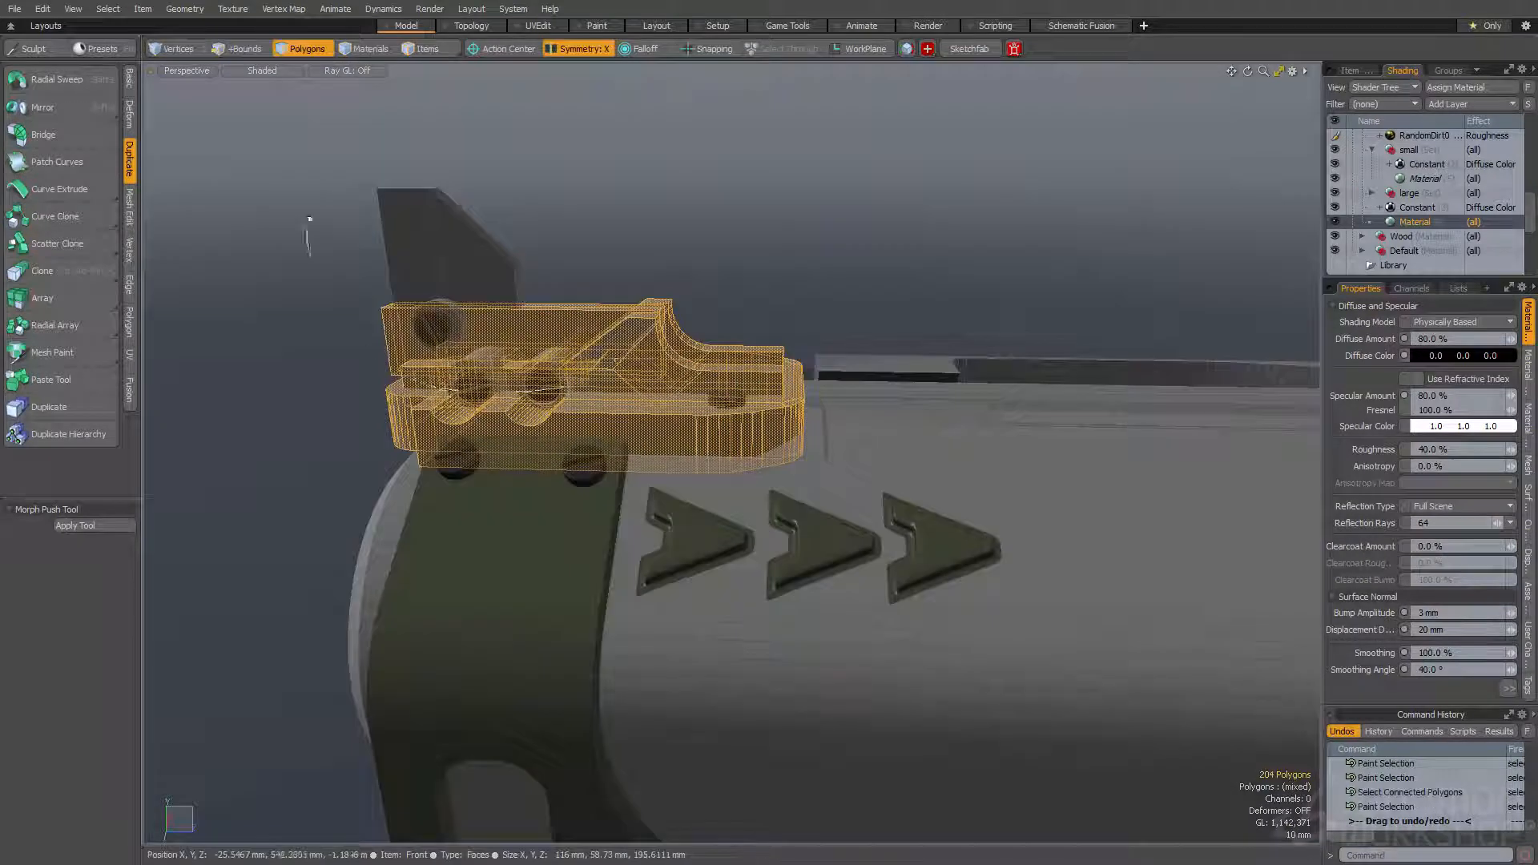
pyautogui.keyDown('alt'); pyautogui.moveTo(309, 233); pyautogui.dragTo(768, 252); pyautogui.keyUp('alt')
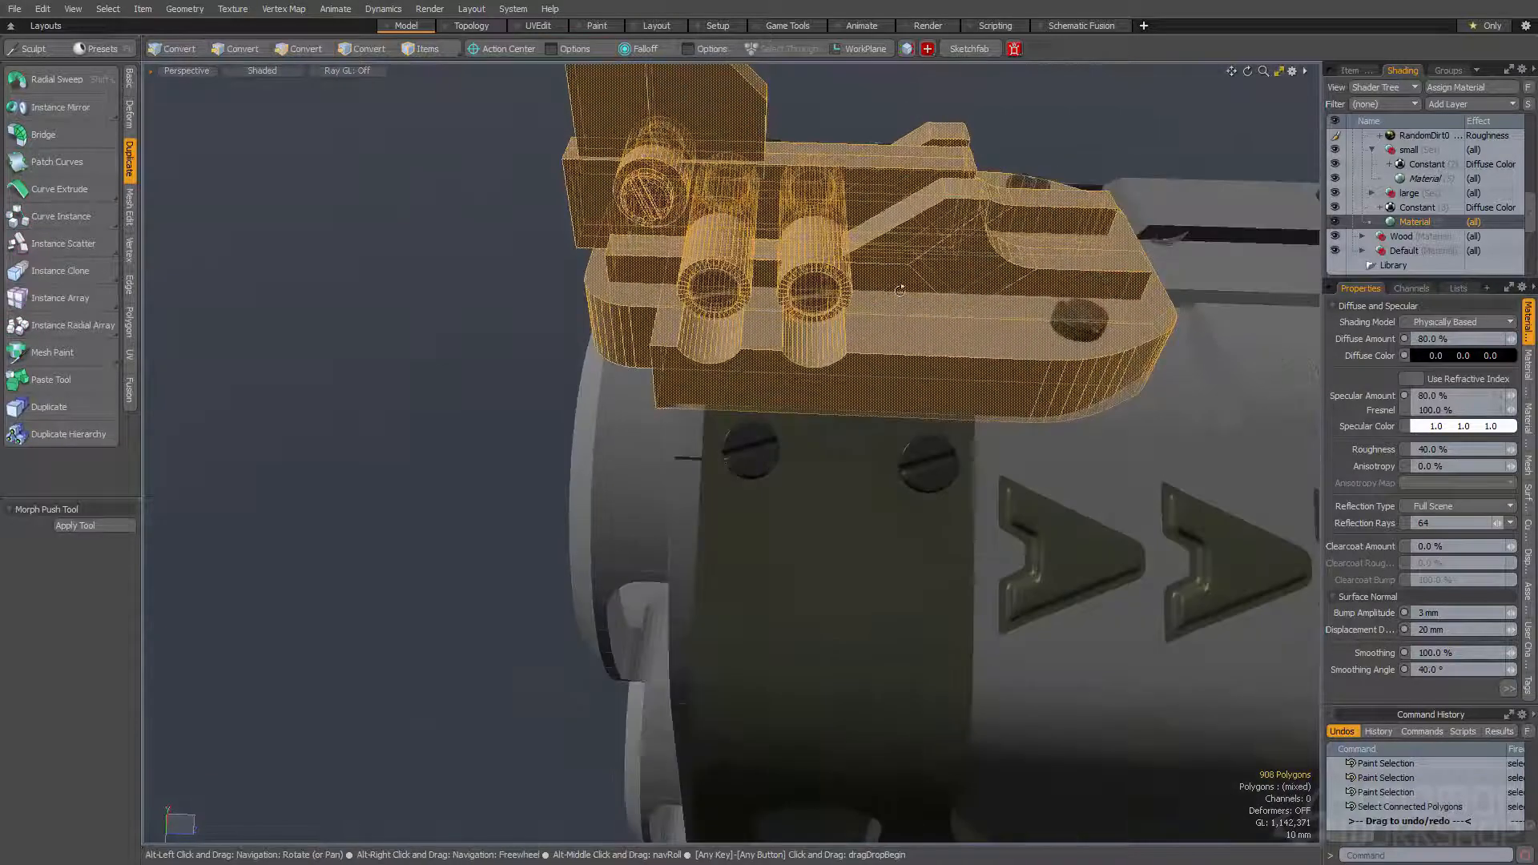
pyautogui.hotkey('ctrl', 'm')
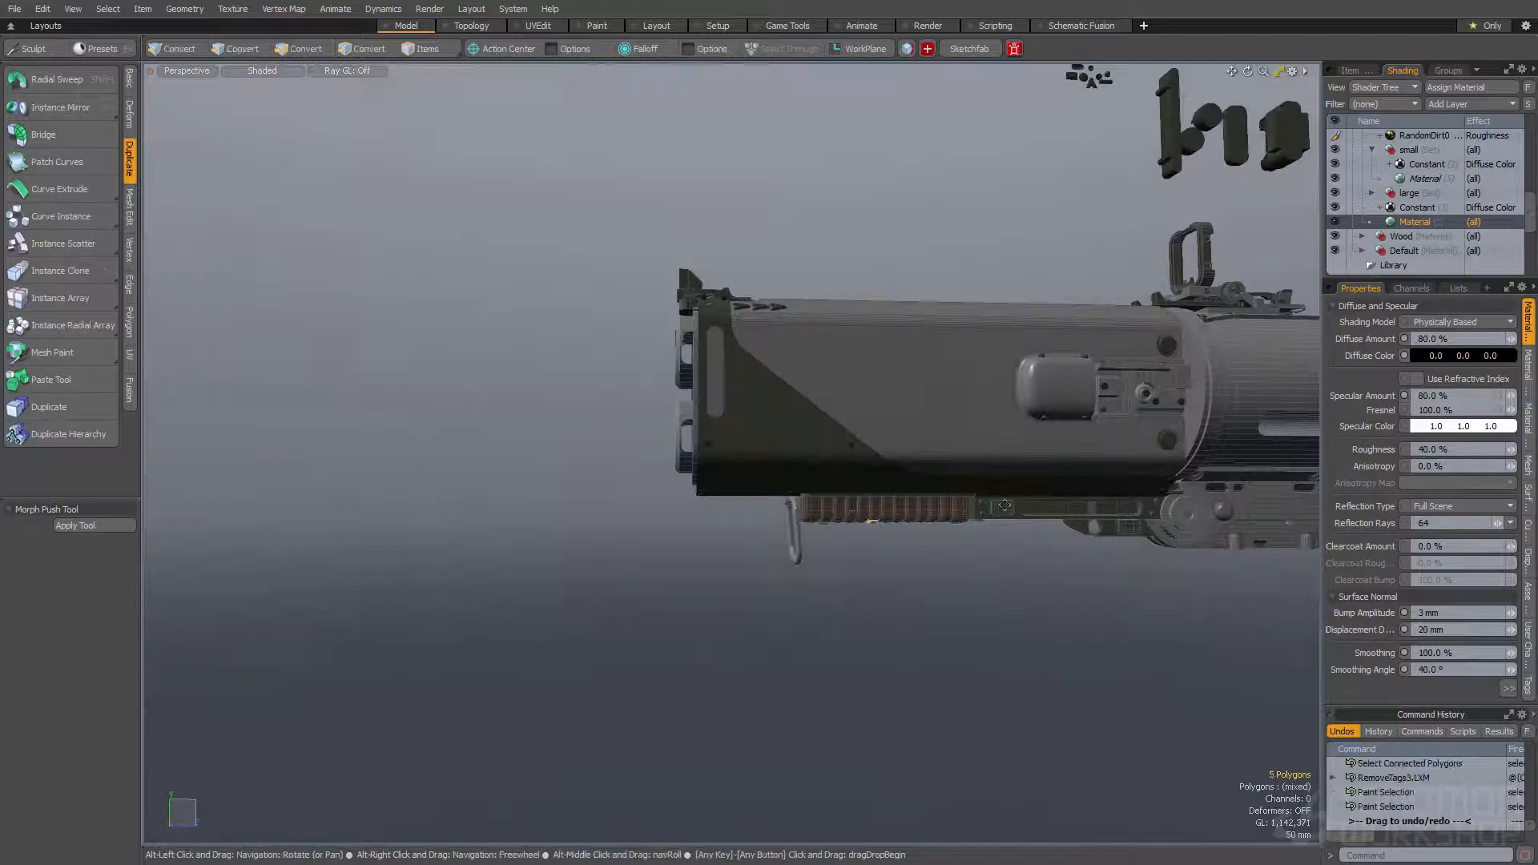
# - Look over the receiver, trigger area and barrel for further parts to tag, and clear the selection
pyautogui.keyDown('alt'); pyautogui.keyDown('shift'); pyautogui.moveTo(1005, 505); pyautogui.dragTo(508, 397); pyautogui.keyUp('shift'); pyautogui.keyUp('alt')
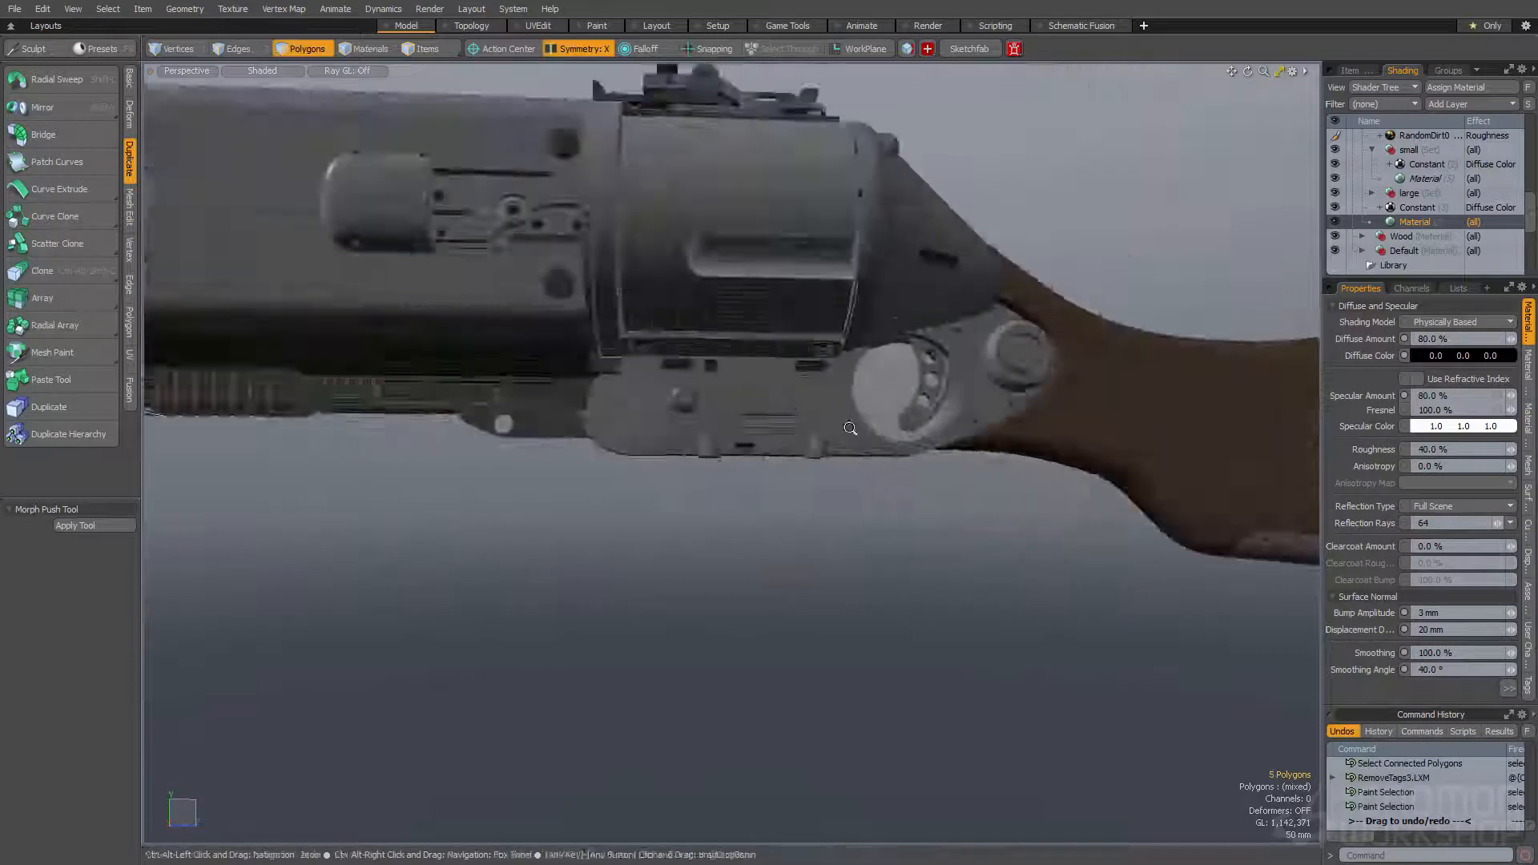
pyautogui.scroll(5, 817, 401)
pyautogui.keyDown('alt'); pyautogui.moveTo(817, 401); pyautogui.dragTo(773, 451); pyautogui.keyUp('alt')
pyautogui.keyDown('ctrl'); pyautogui.keyDown('alt'); pyautogui.moveTo(773, 450); pyautogui.dragTo(721, 454); pyautogui.keyUp('alt'); pyautogui.keyUp('ctrl')
pyautogui.scroll(8, 721, 305)
pyautogui.keyDown('alt'); pyautogui.keyDown('shift'); pyautogui.moveTo(721, 305); pyautogui.dragTo(687, 343); pyautogui.keyUp('shift'); pyautogui.keyUp('alt')
pyautogui.scroll(4, 775, 391)
pyautogui.keyDown('alt'); pyautogui.moveTo(775, 391); pyautogui.dragTo(549, 561); pyautogui.keyUp('alt')
pyautogui.click(549, 561)
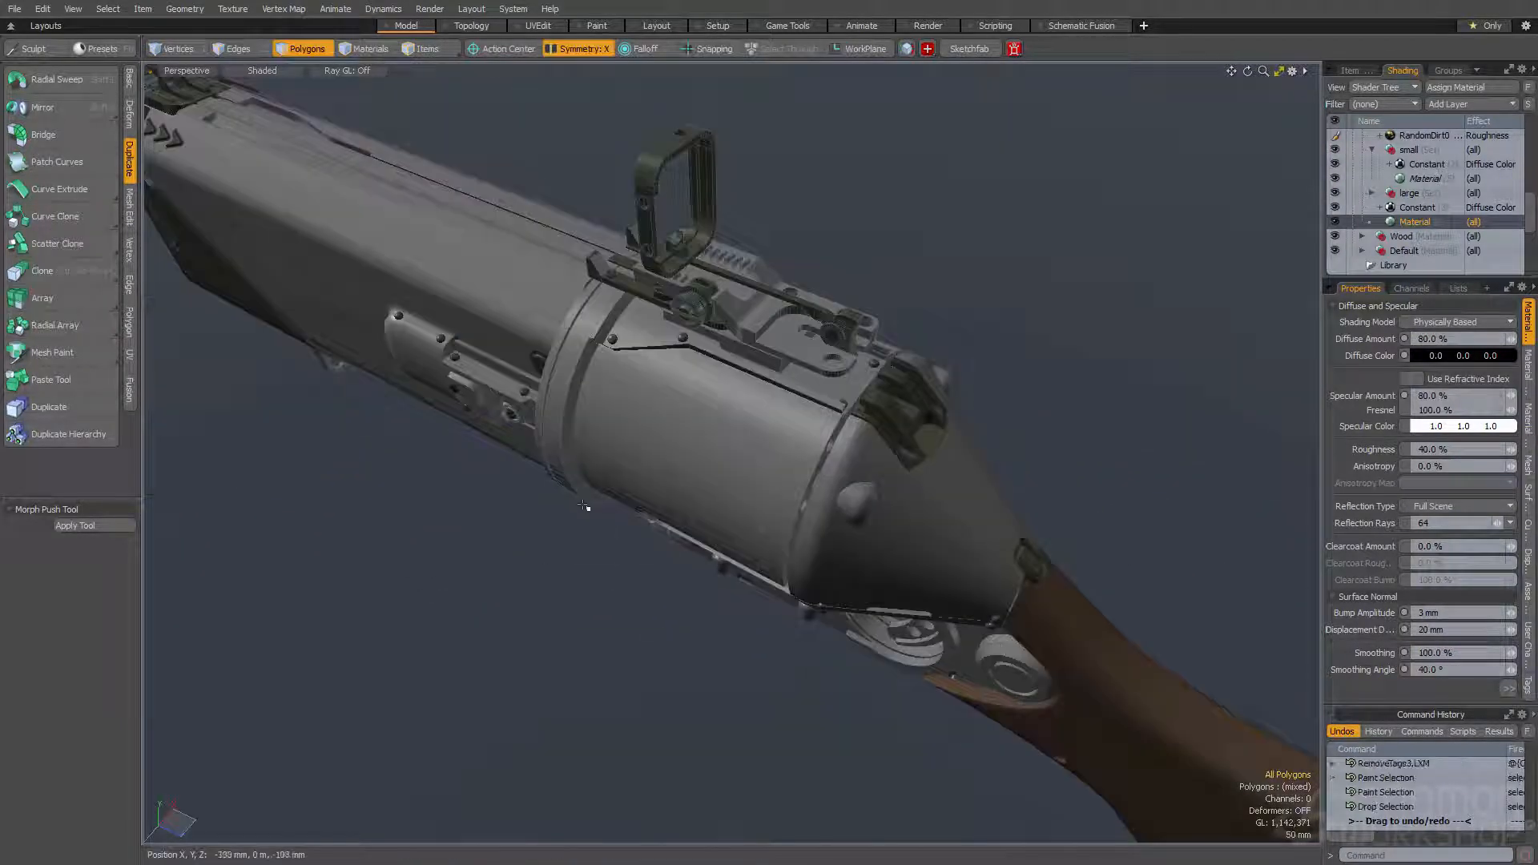
# - Reopen the render preview and rotate and dolly the camera to a side view of the receiver
pyautogui.press('F8')
pyautogui.click(641, 423)
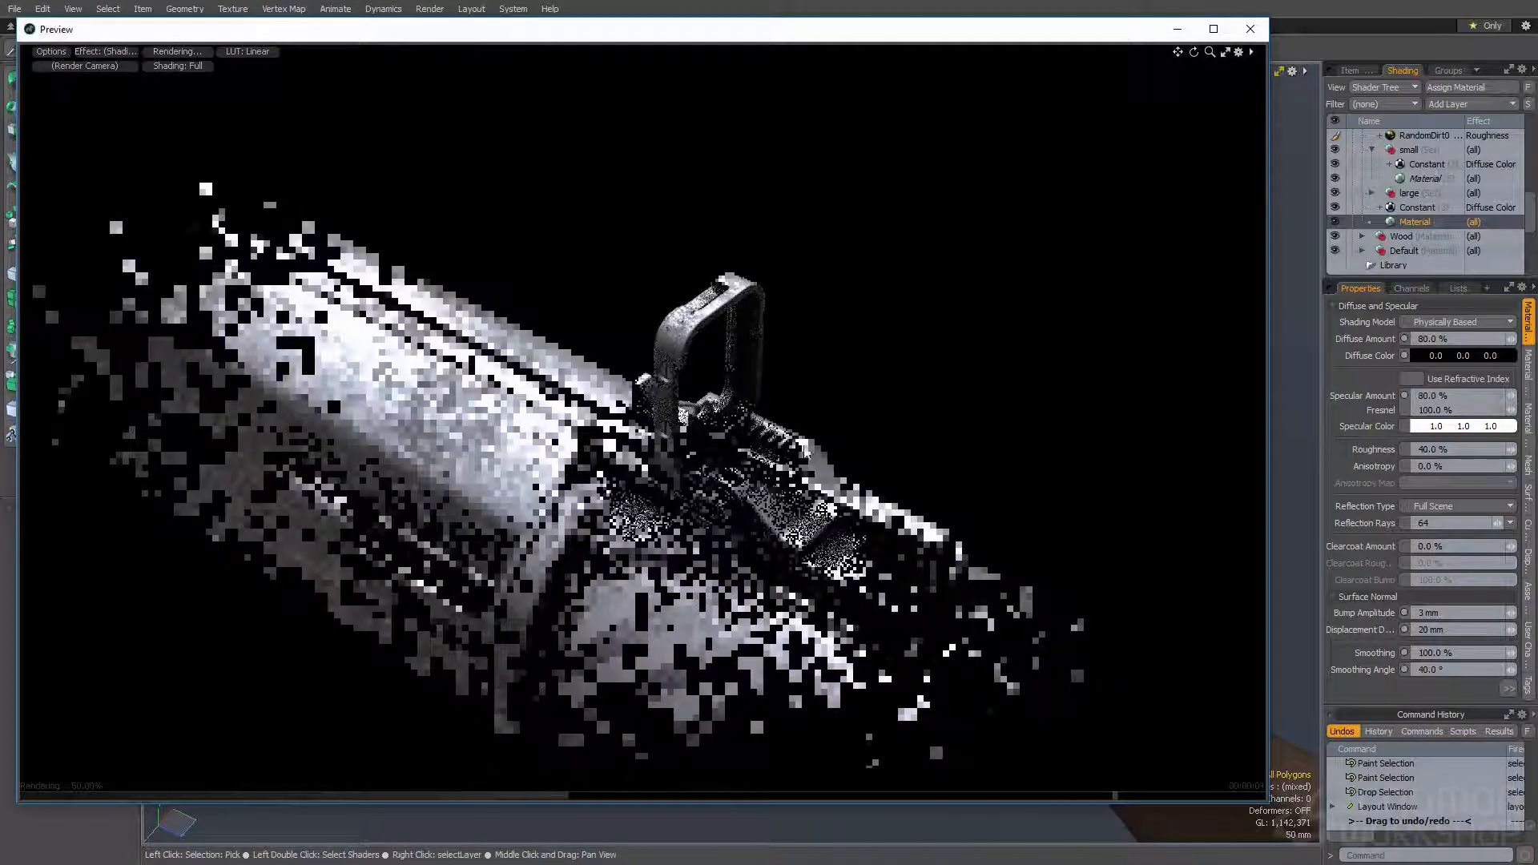
pyautogui.keyDown('ctrl'); pyautogui.keyDown('alt'); pyautogui.moveTo(784, 513); pyautogui.dragTo(840, 516); pyautogui.keyUp('alt'); pyautogui.keyUp('ctrl')
pyautogui.keyDown('alt'); pyautogui.moveTo(633, 499); pyautogui.dragTo(814, 442); pyautogui.keyUp('alt')
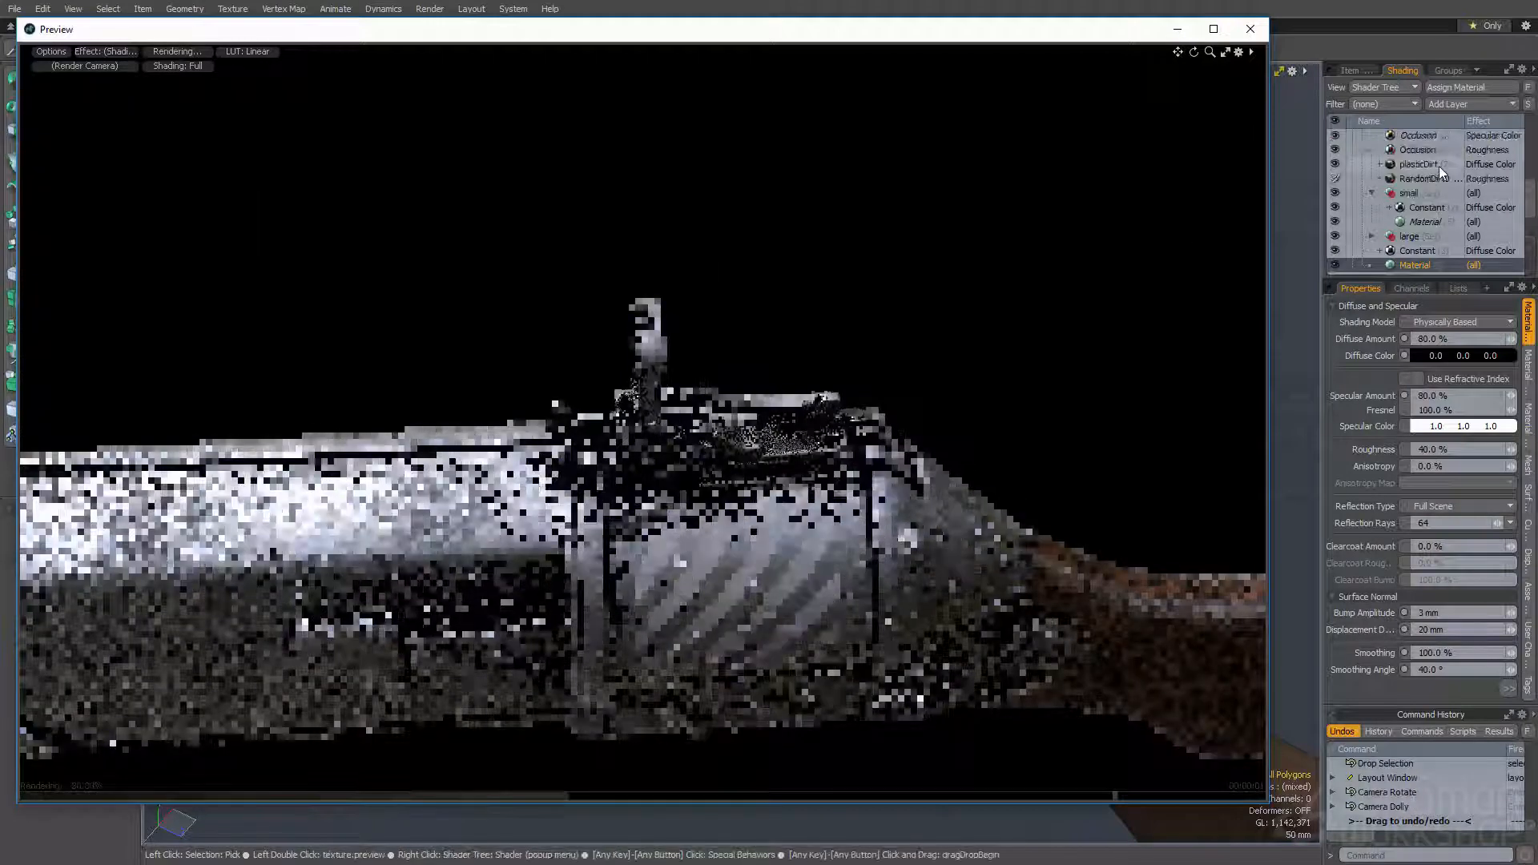
# - Set the opacity of the Specular Color Occlusion layer to 75%
pyautogui.scroll(3, 1439, 166)
pyautogui.click(1420, 179)
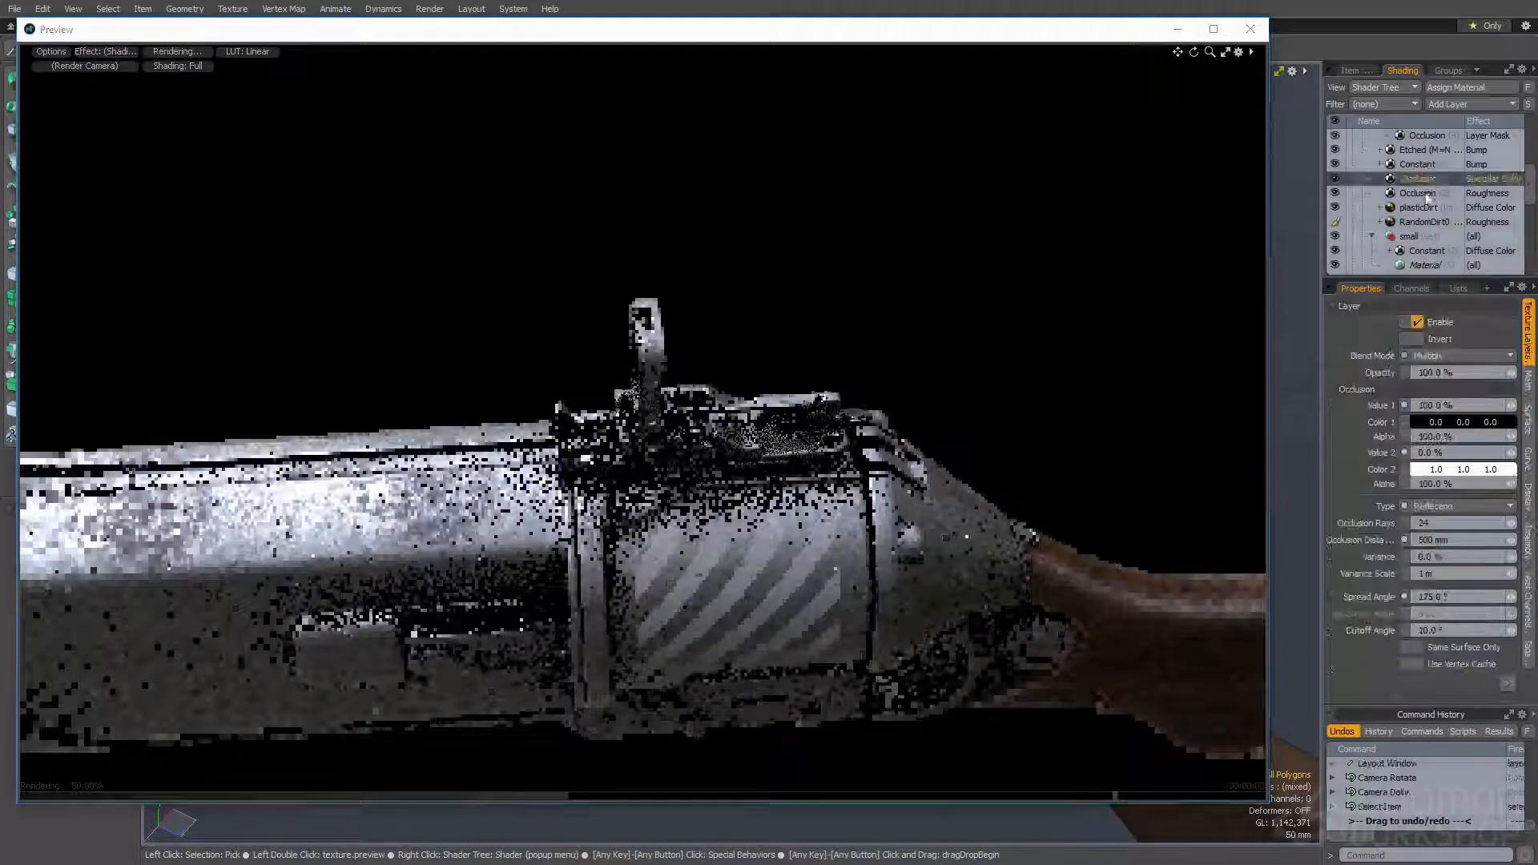
pyautogui.click(1438, 373)
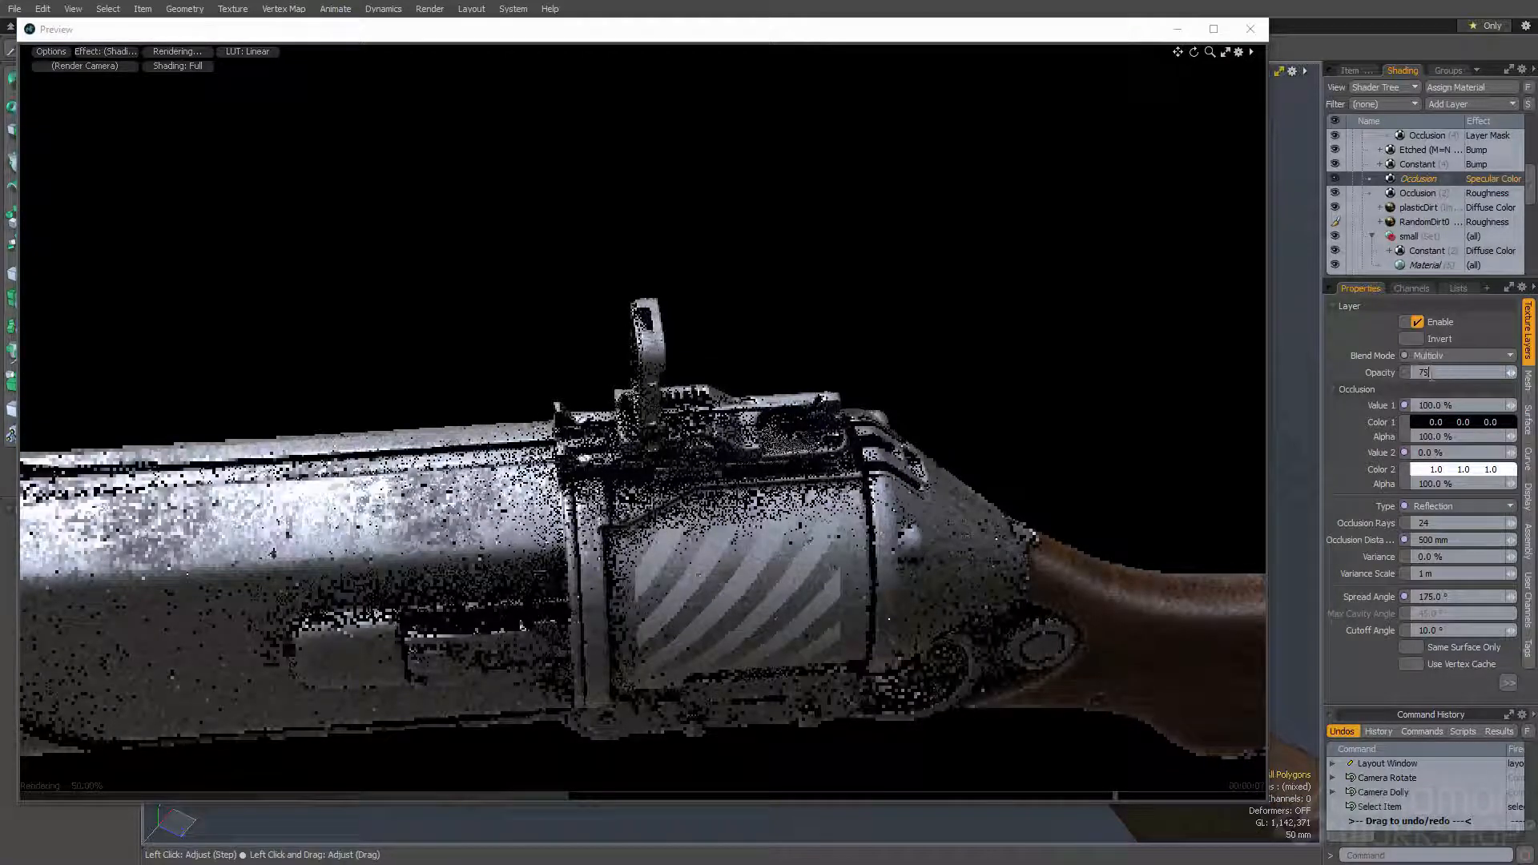
pyautogui.write('75')
pyautogui.press('Return')
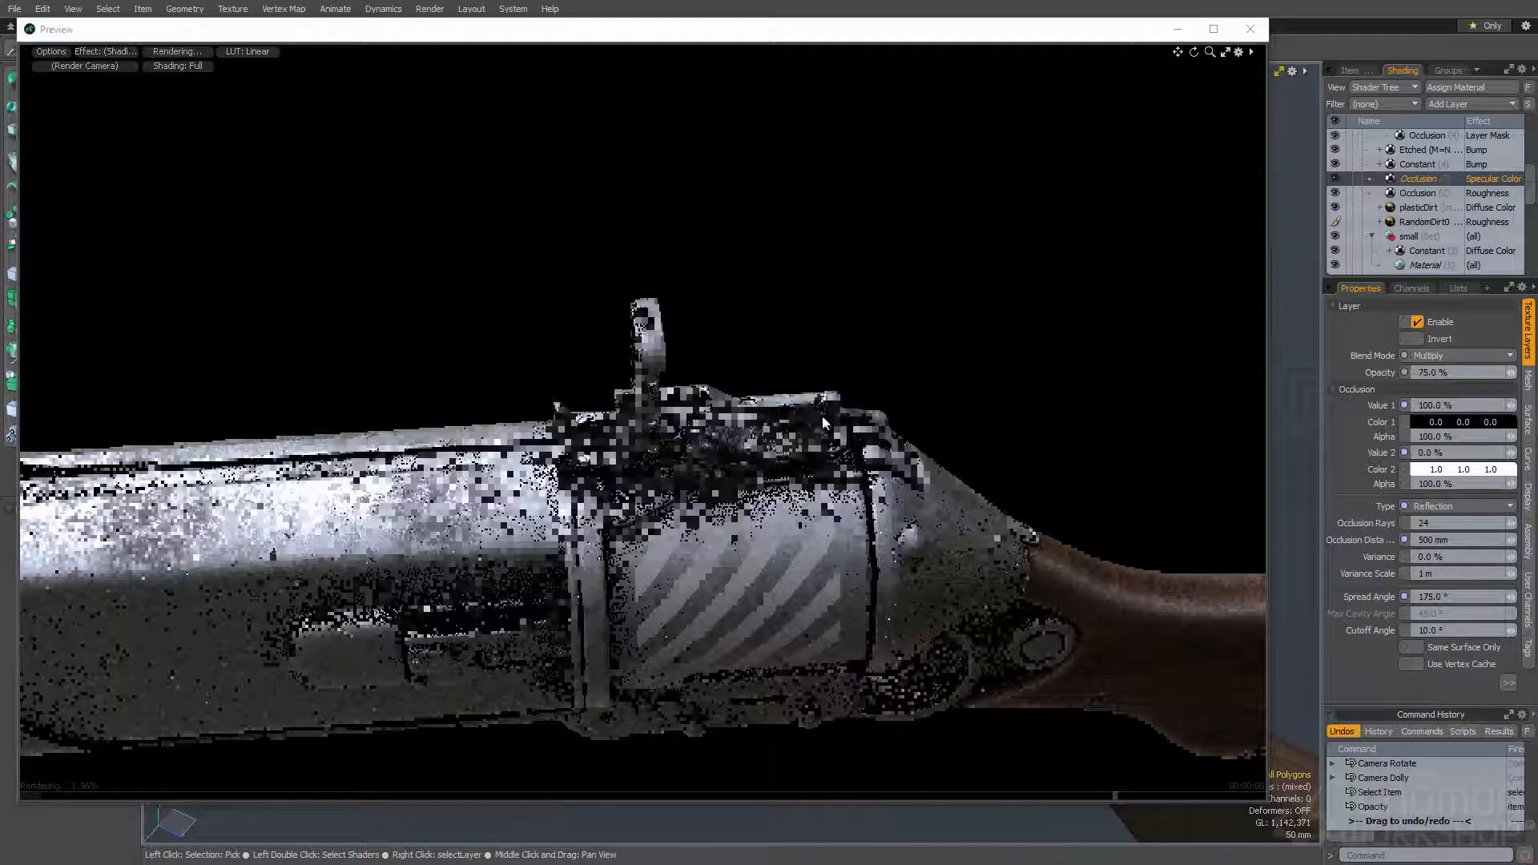
# - Set the Specular Color Occlusion layer's Color 1 to a very dark warm grey of 0.03, 0.02, 0.02
pyautogui.click(1436, 422)
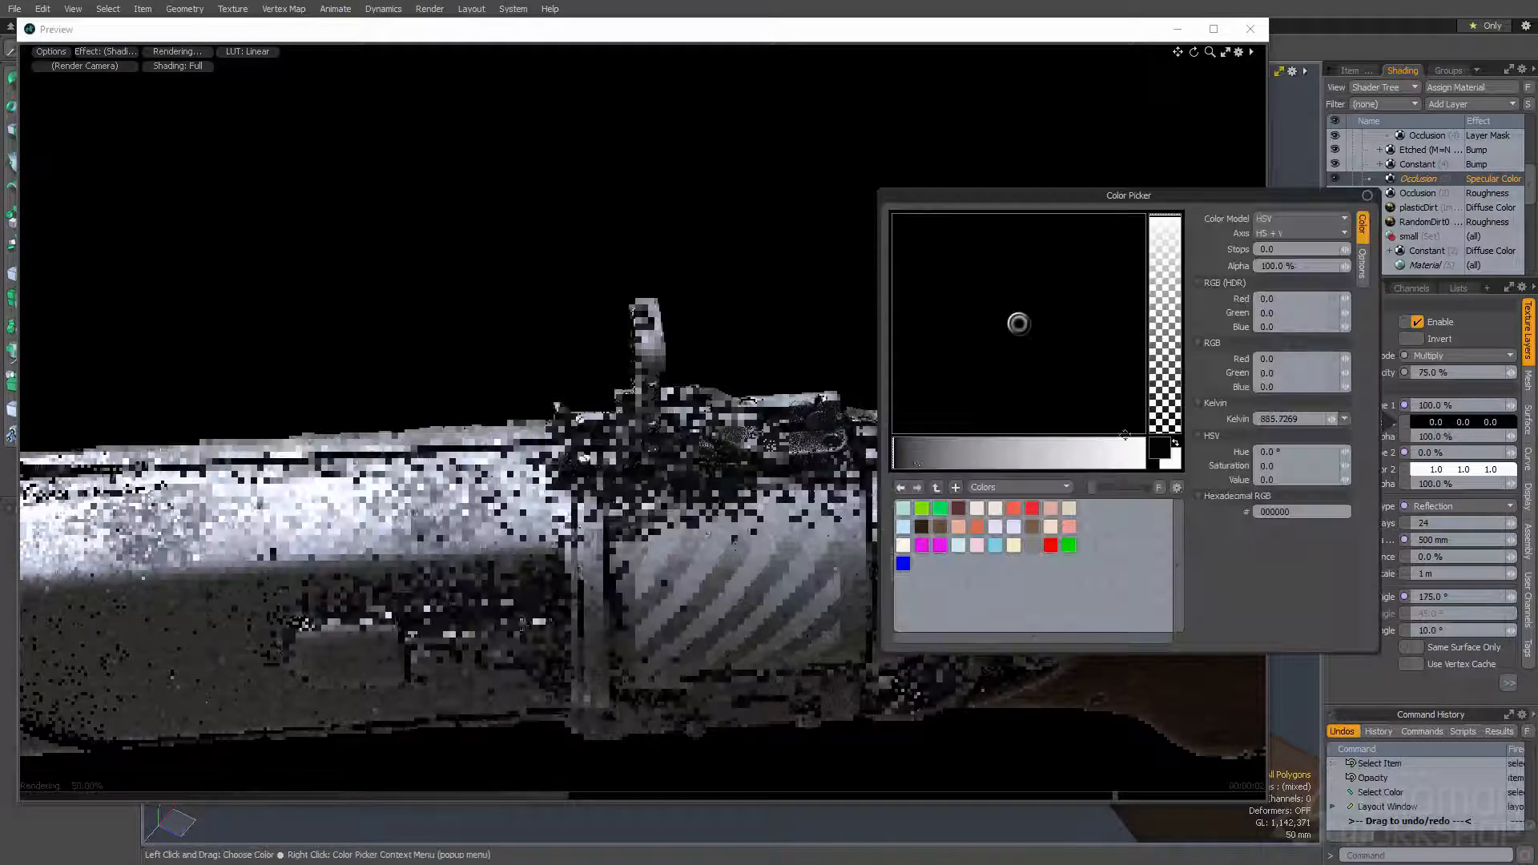
pyautogui.click(899, 454)
pyautogui.moveTo(1020, 320); pyautogui.dragTo(1036, 321)
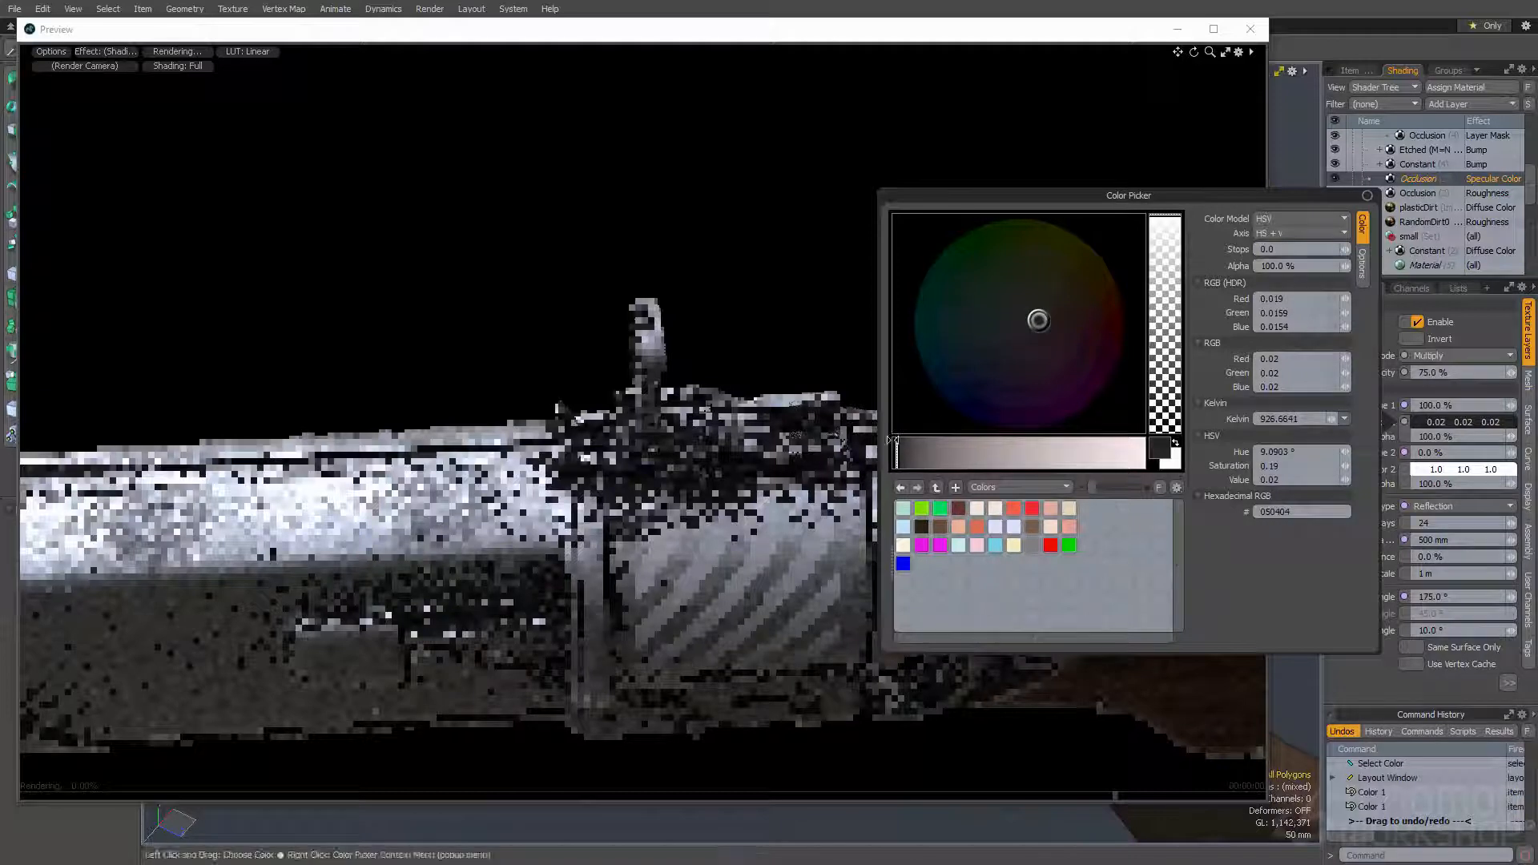
pyautogui.click(901, 454)
pyautogui.click(834, 40)
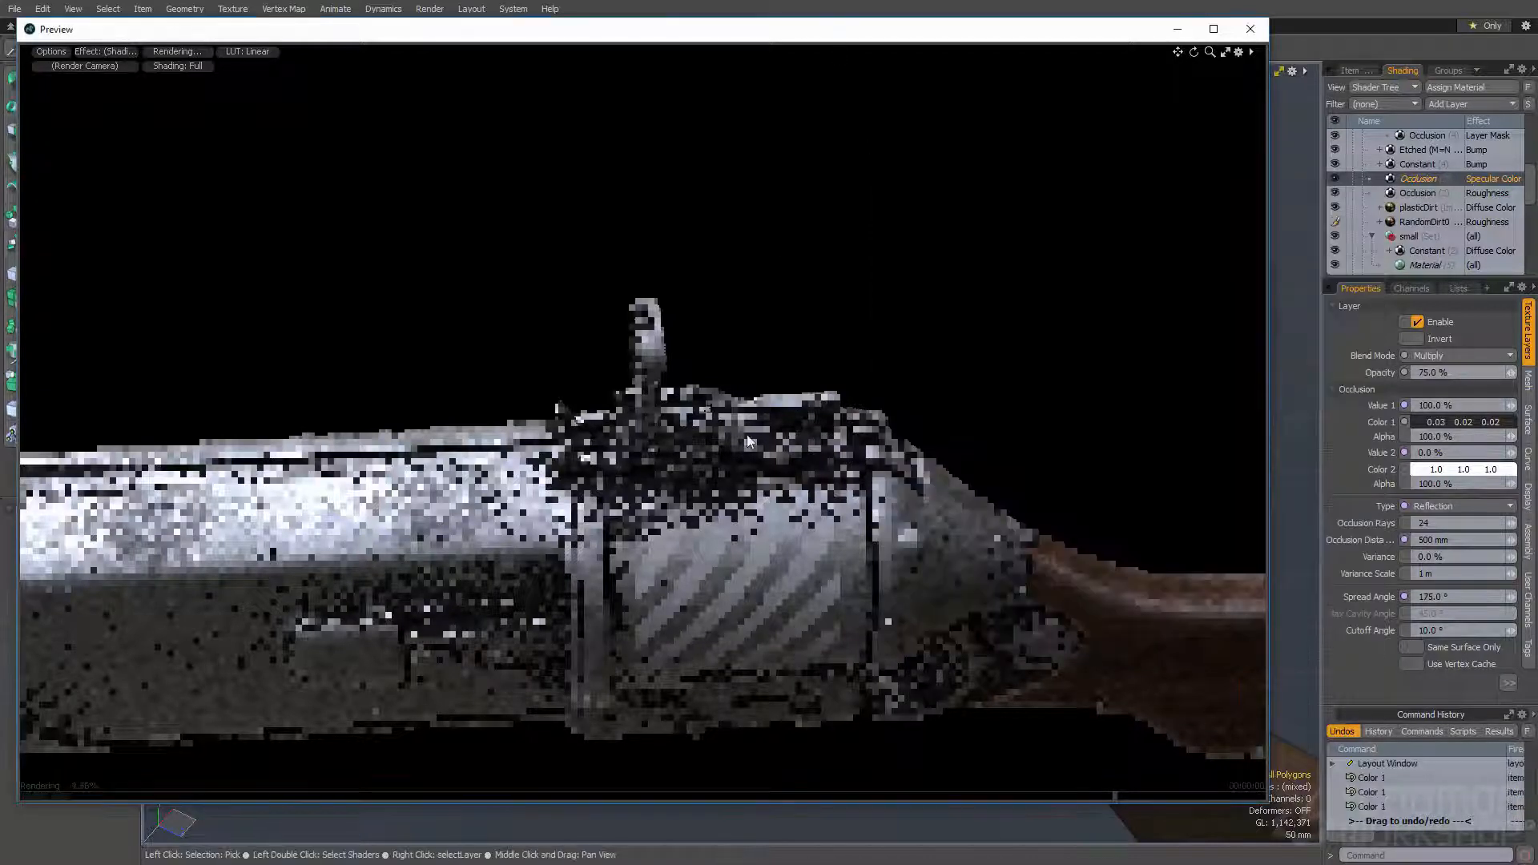
# - Rotate the preview closer to the receiver and brighten the Occlusion layer's Color 1 to 0.05, 0.04, 0.04
pyautogui.keyDown('alt'); pyautogui.moveTo(774, 463); pyautogui.dragTo(652, 450); pyautogui.keyUp('alt')
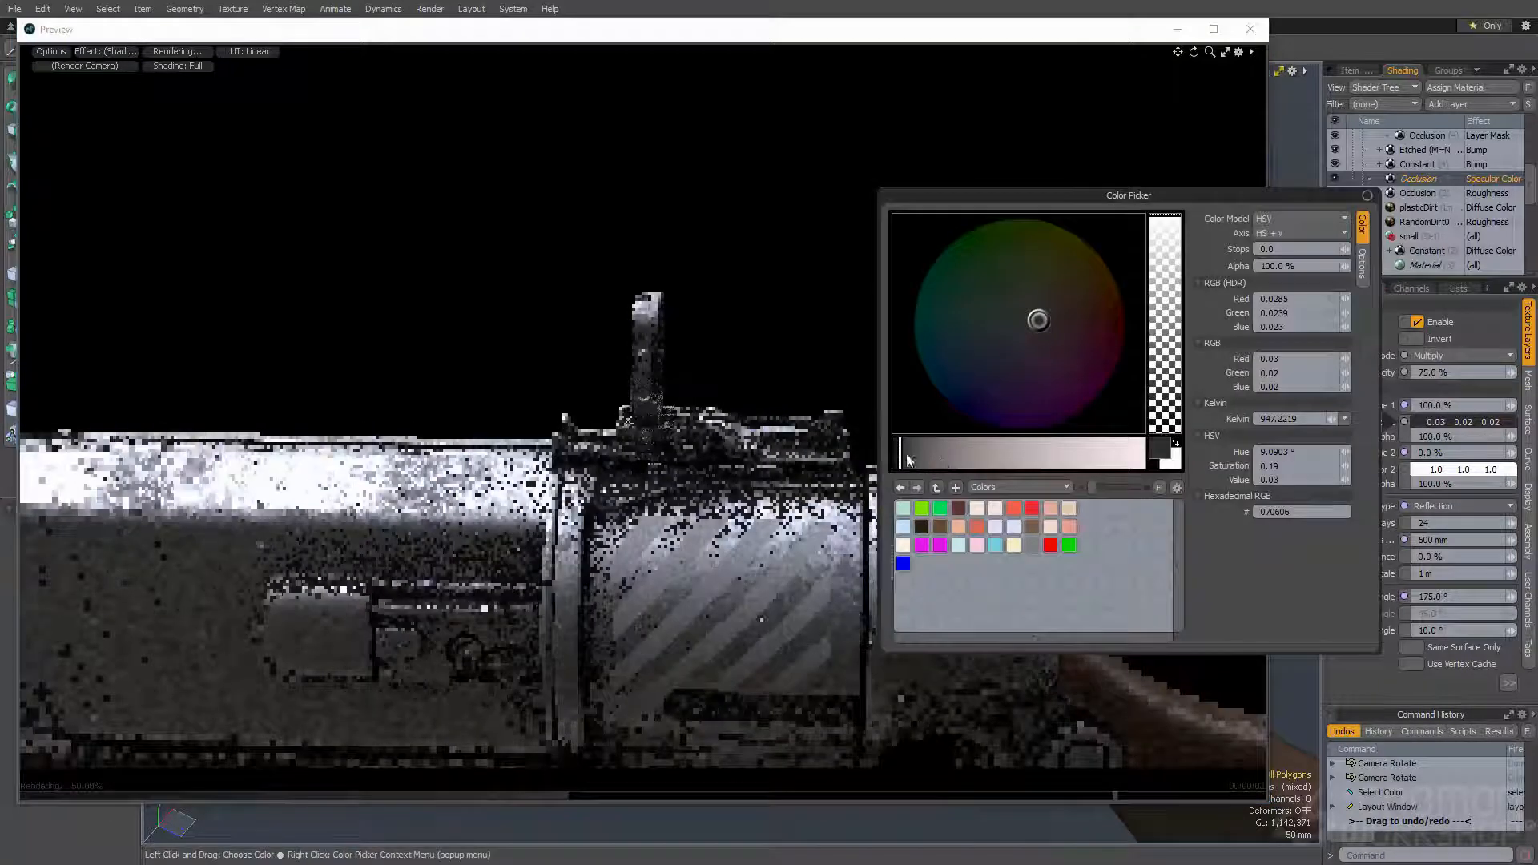
pyautogui.click(905, 454)
pyautogui.click(615, 66)
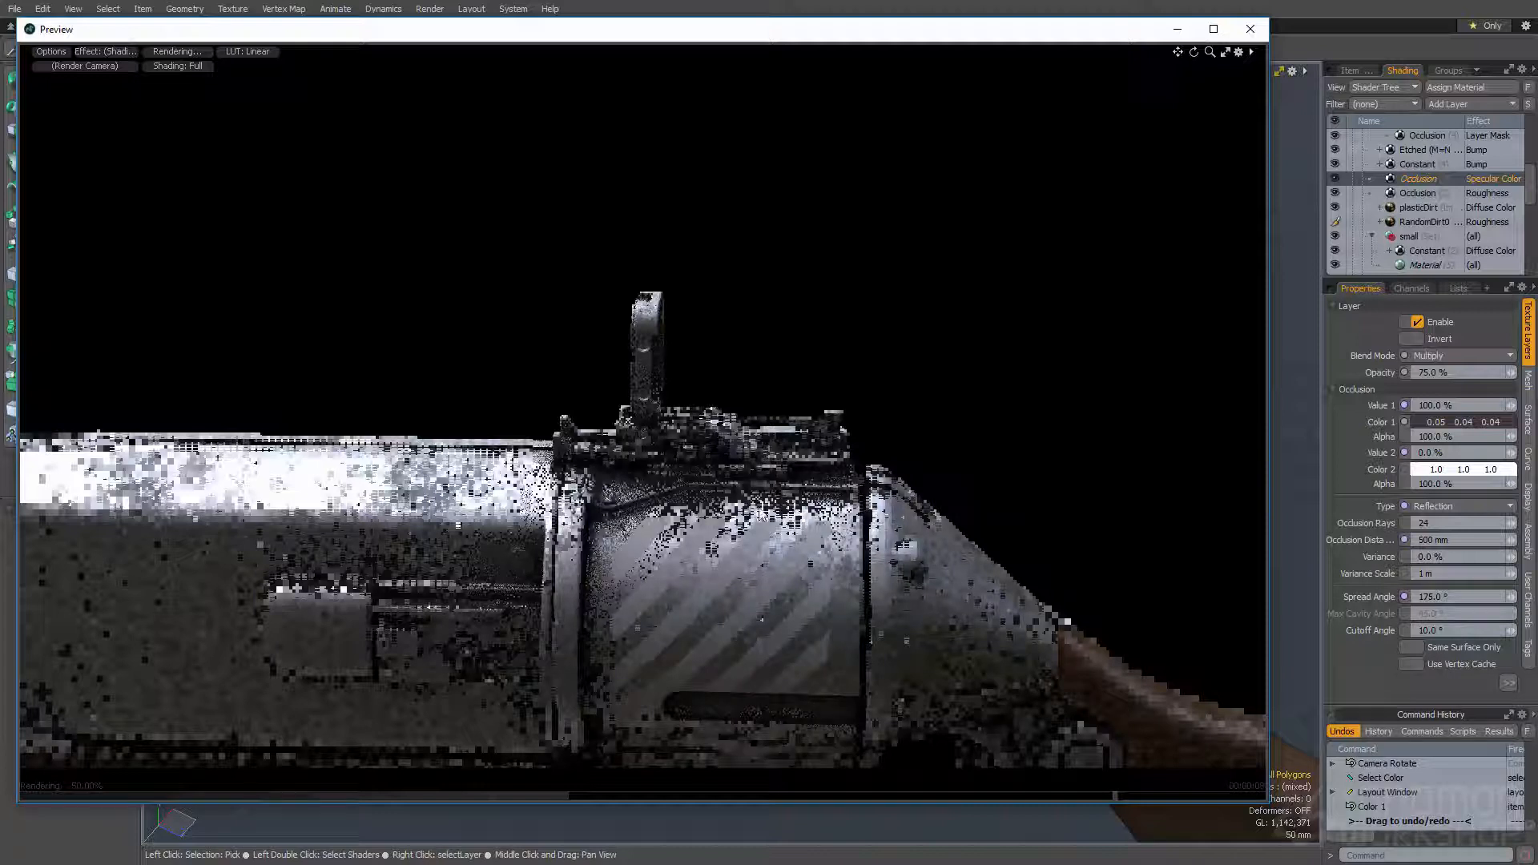
pyautogui.moveTo(739, 35); pyautogui.dragTo(780, 23)
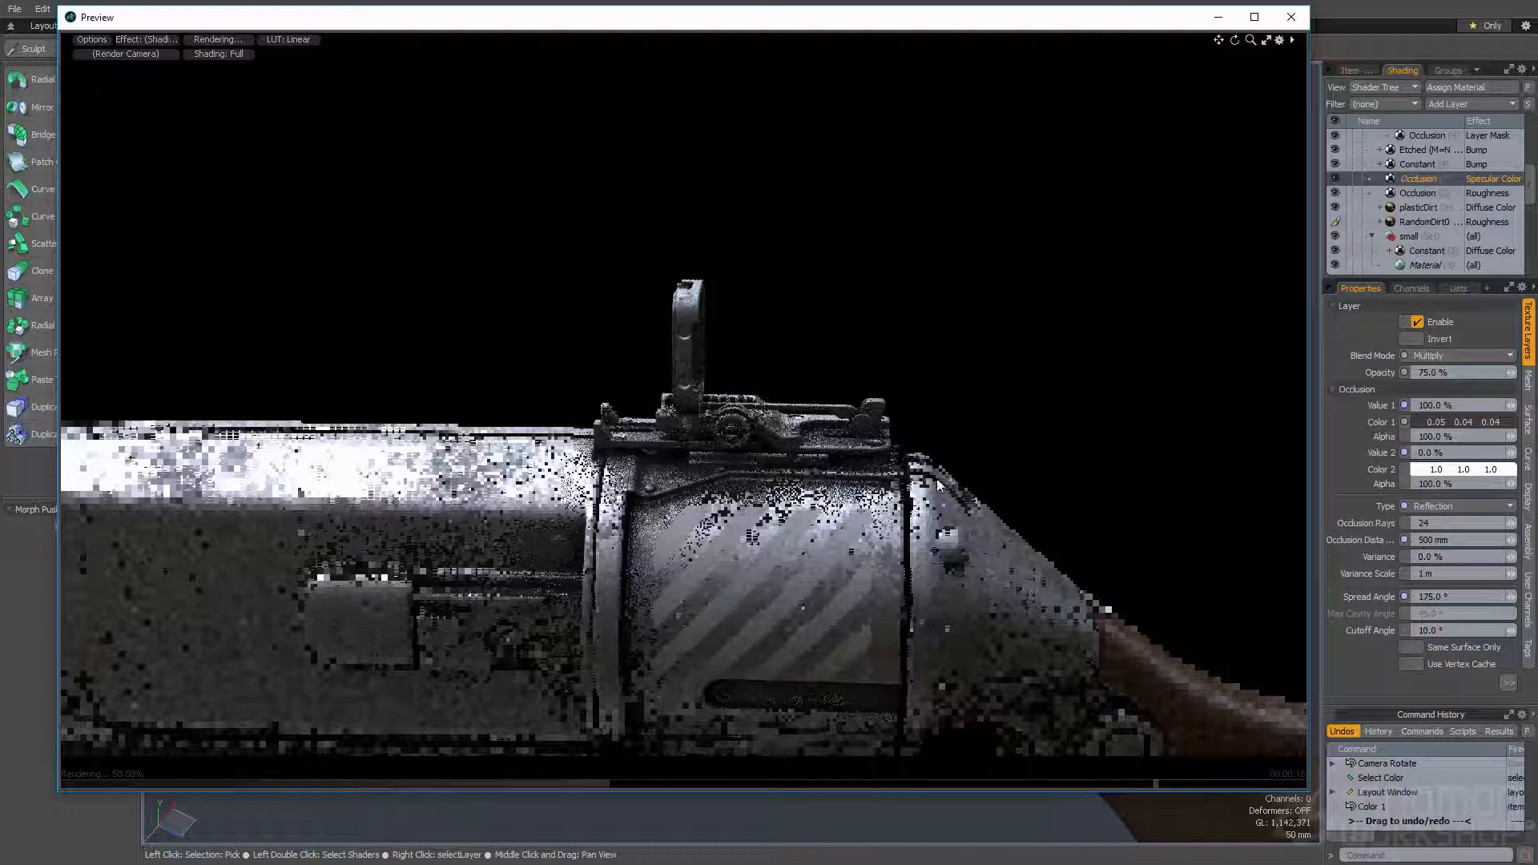
# - Hide the two Etched bump layers of Metal1 and inspect the receiver and its underside in the render preview
pyautogui.scroll(3, 1379, 154)
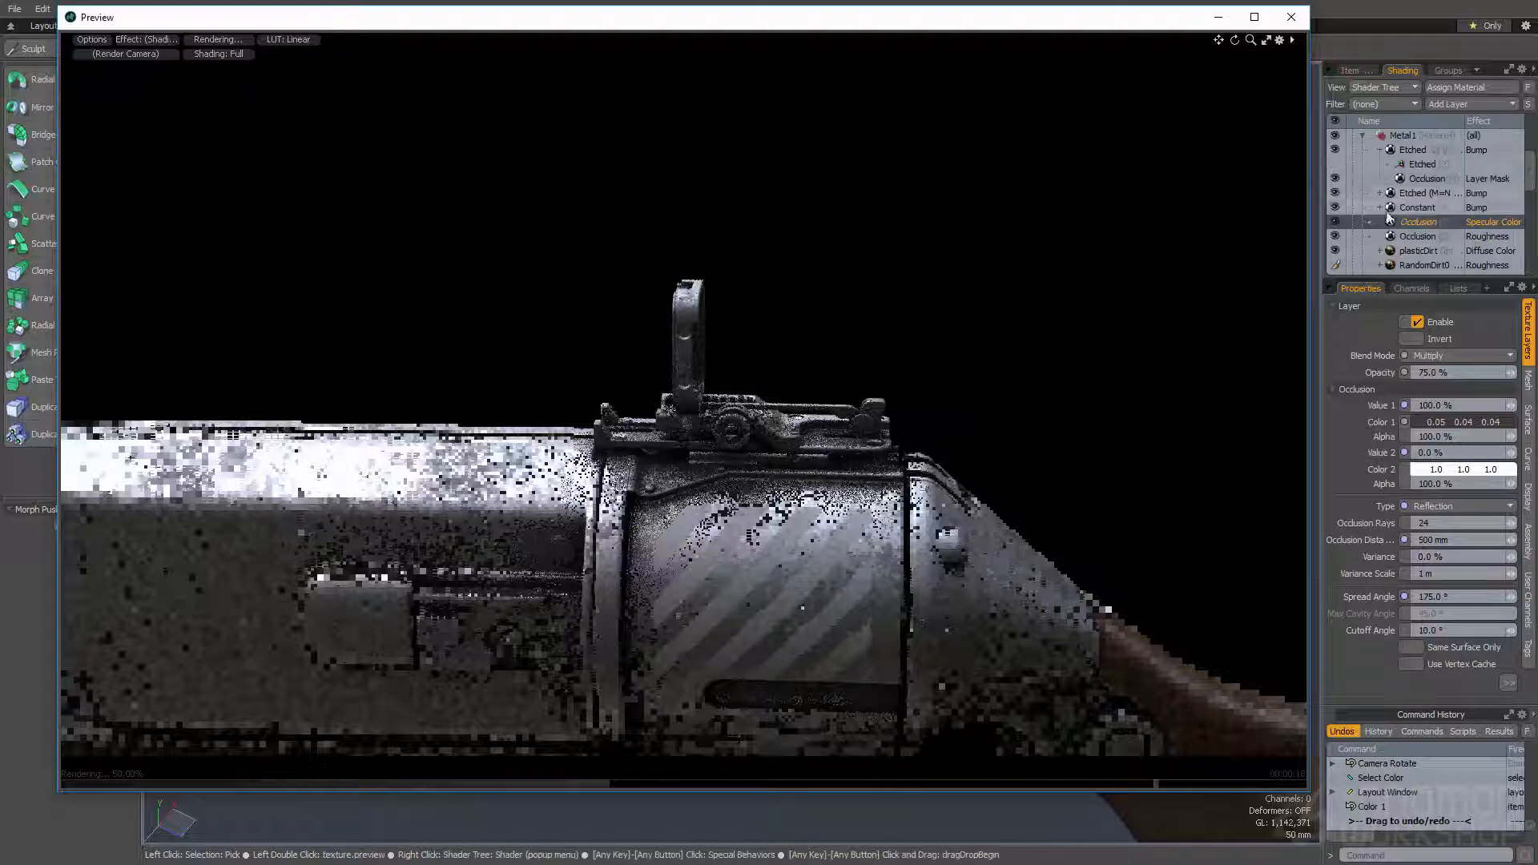
pyautogui.click(1379, 150)
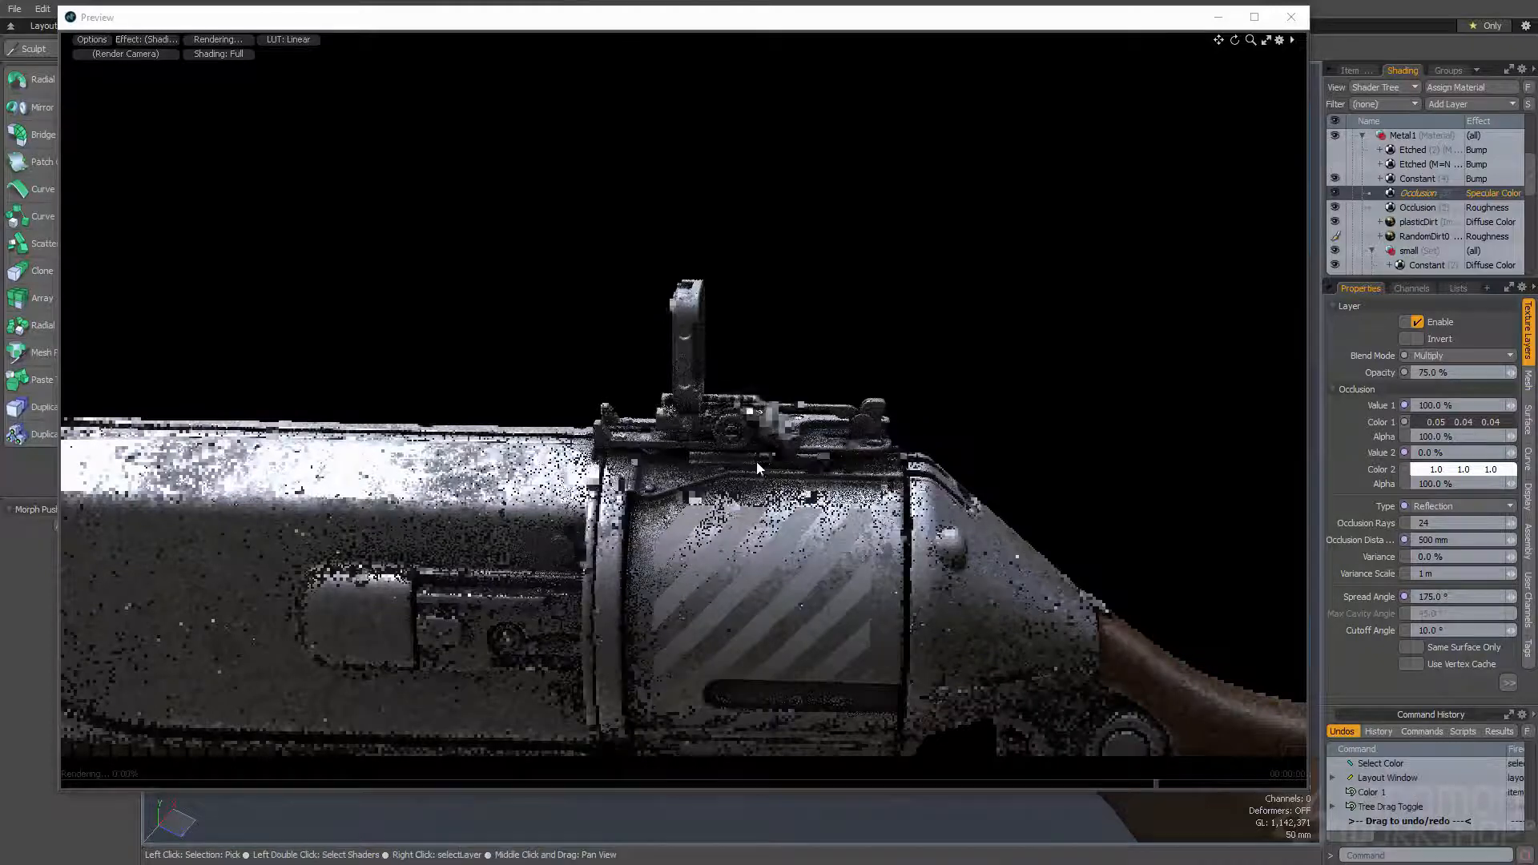
pyautogui.keyDown('alt'); pyautogui.moveTo(1038, 425); pyautogui.dragTo(955, 460); pyautogui.keyUp('alt')
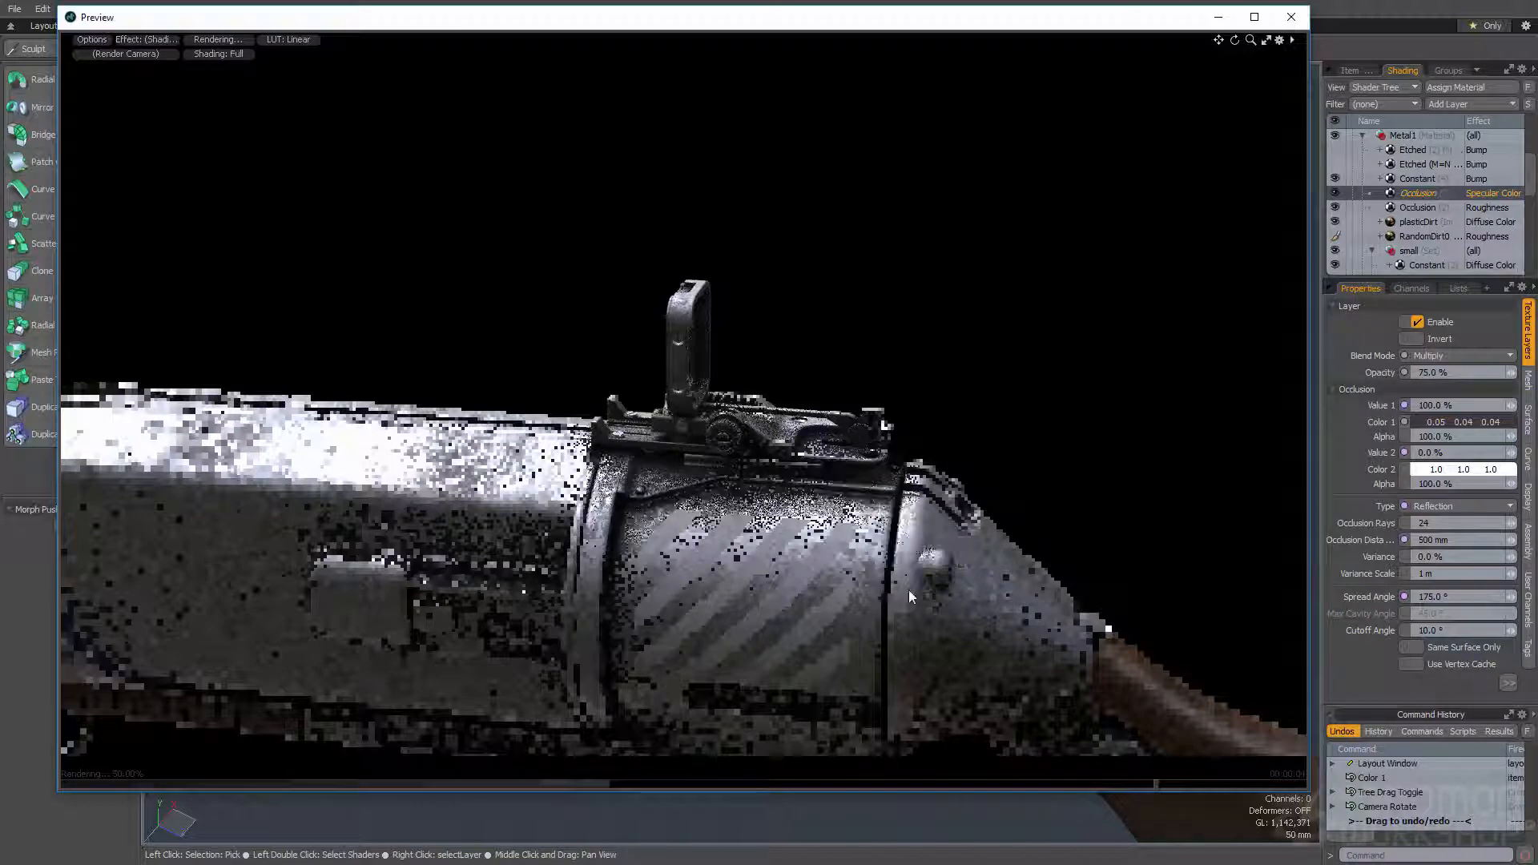
pyautogui.keyDown('alt'); pyautogui.keyDown('shift'); pyautogui.moveTo(1083, 761); pyautogui.dragTo(1133, 433); pyautogui.keyUp('shift'); pyautogui.keyUp('alt')
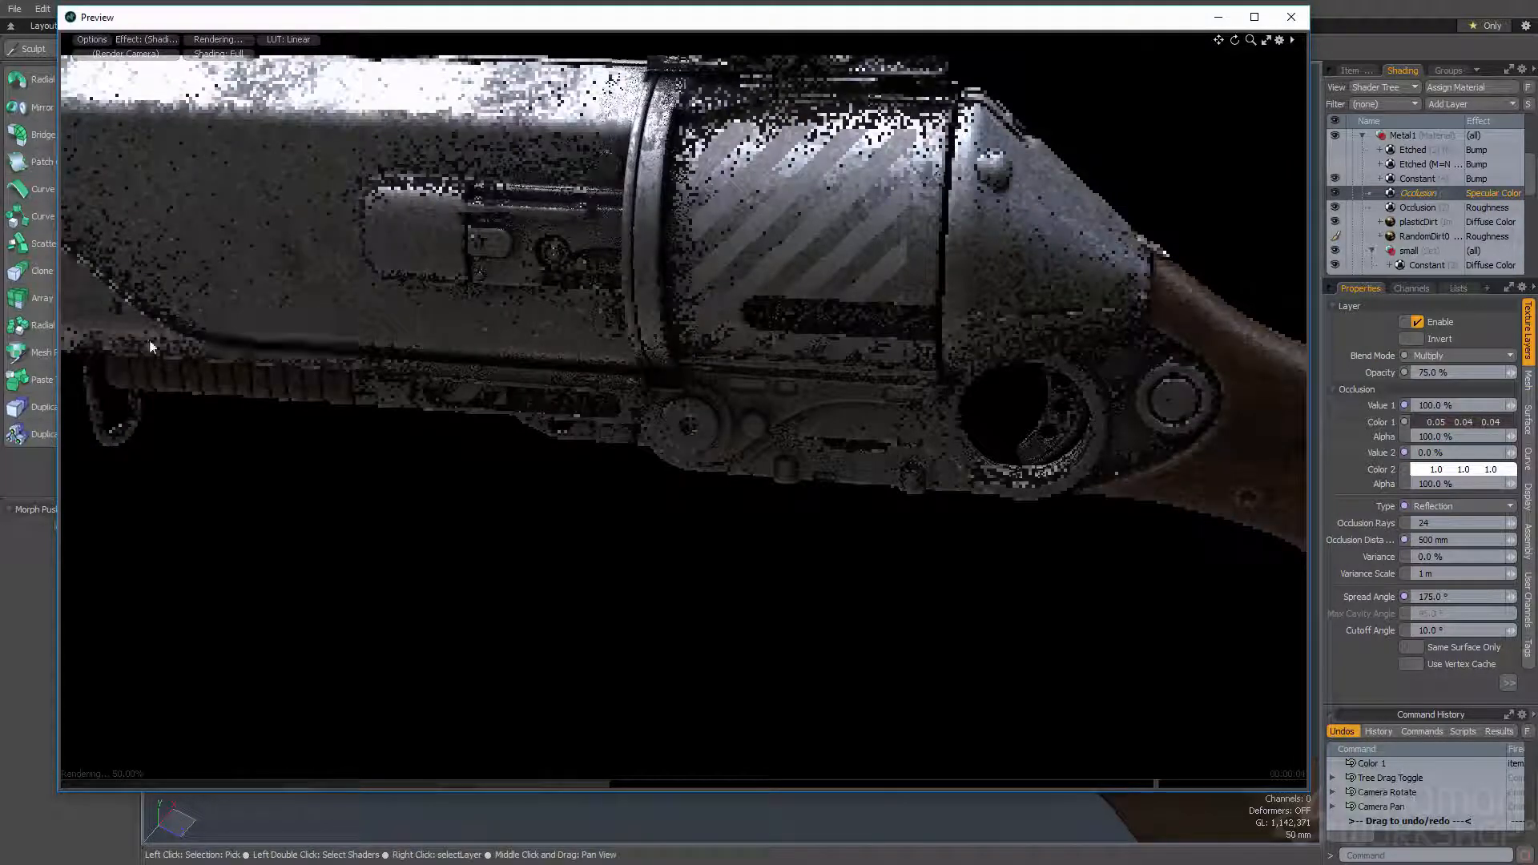
pyautogui.click(1293, 20)
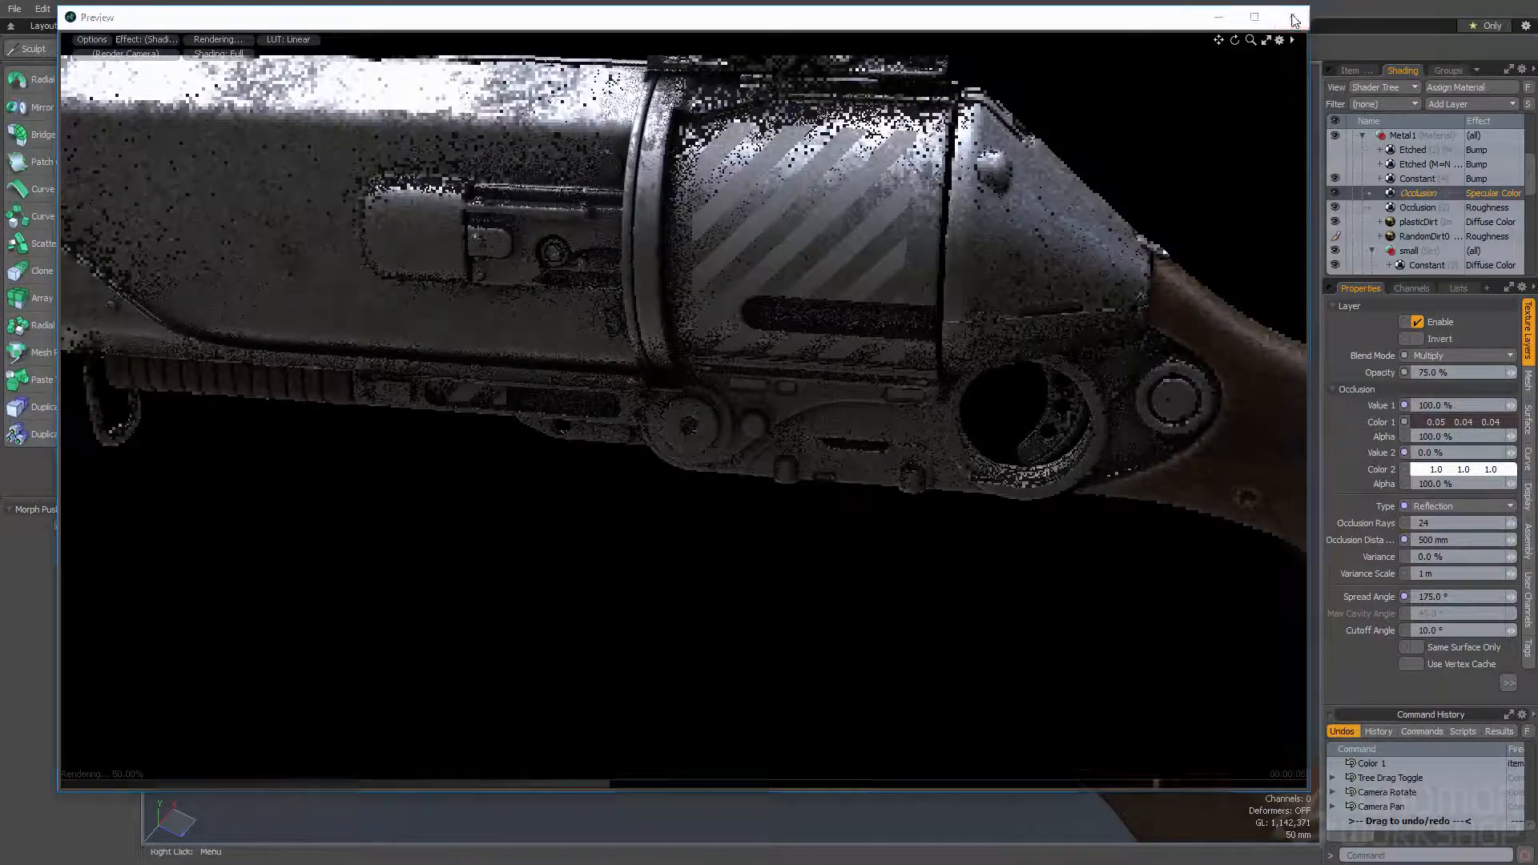
# - Add a new group layer to the shader tree and place it at the head of the Metal1 material group
pyautogui.keyDown('alt'); pyautogui.moveTo(871, 343); pyautogui.dragTo(876, 408); pyautogui.keyUp('alt')
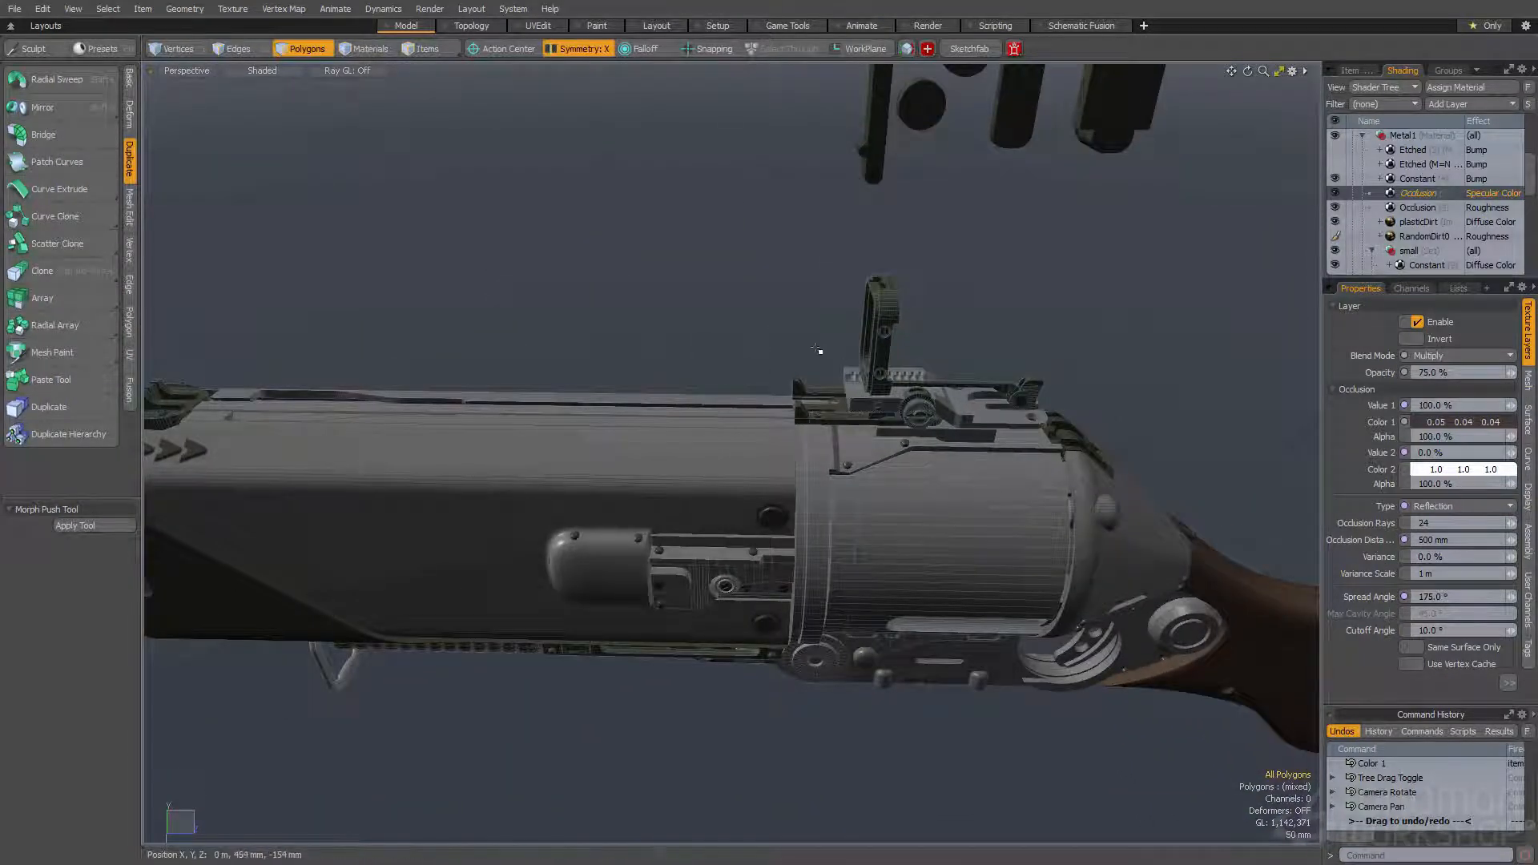
pyautogui.keyDown('alt'); pyautogui.moveTo(761, 318); pyautogui.dragTo(662, 377); pyautogui.keyUp('alt')
pyautogui.scroll(3, 1413, 176)
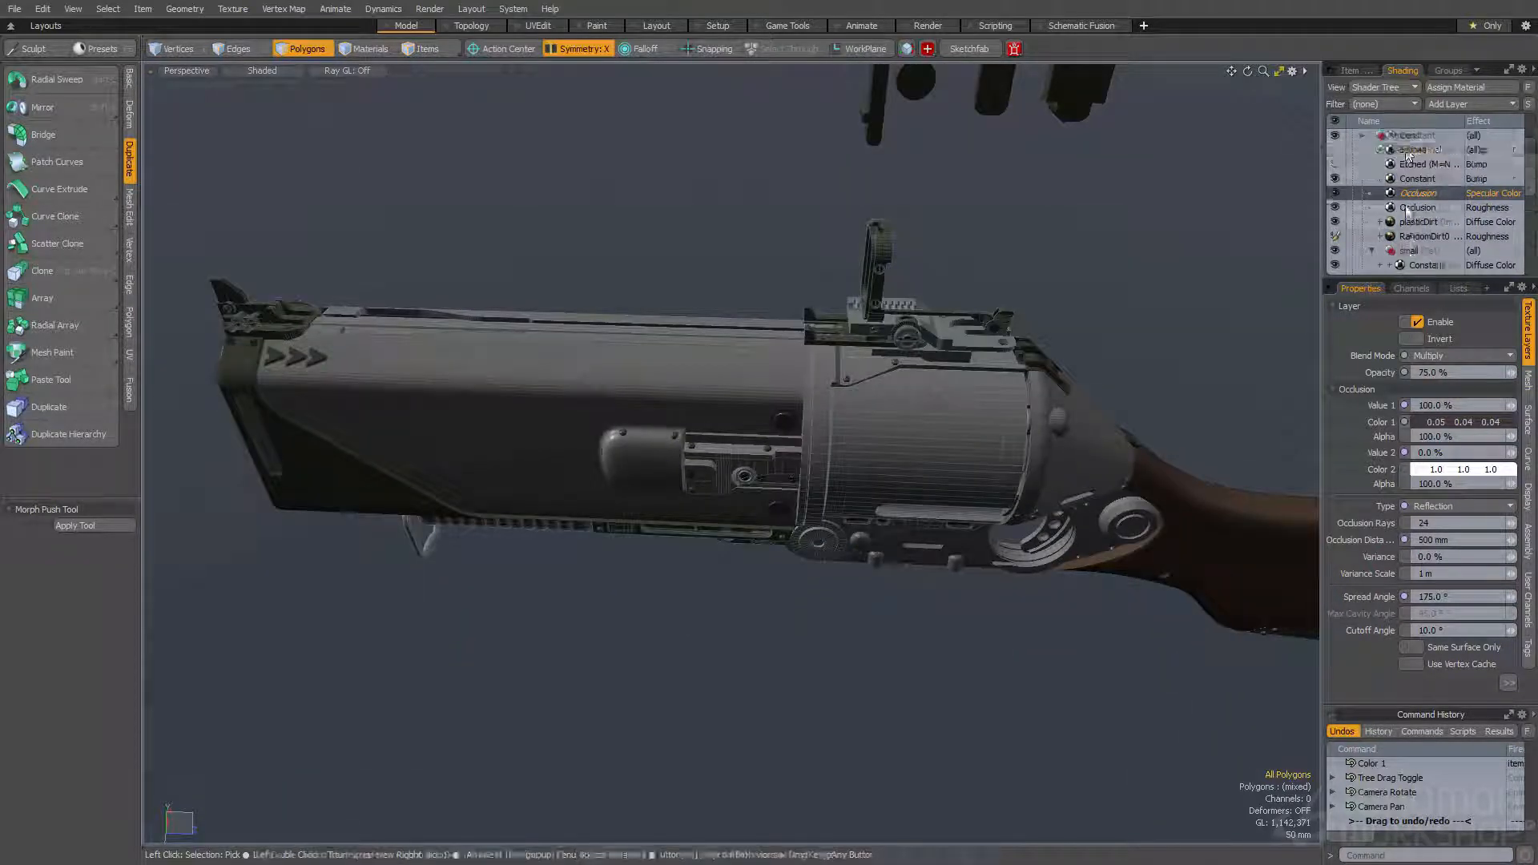
pyautogui.click(1410, 193)
pyautogui.click(1453, 104)
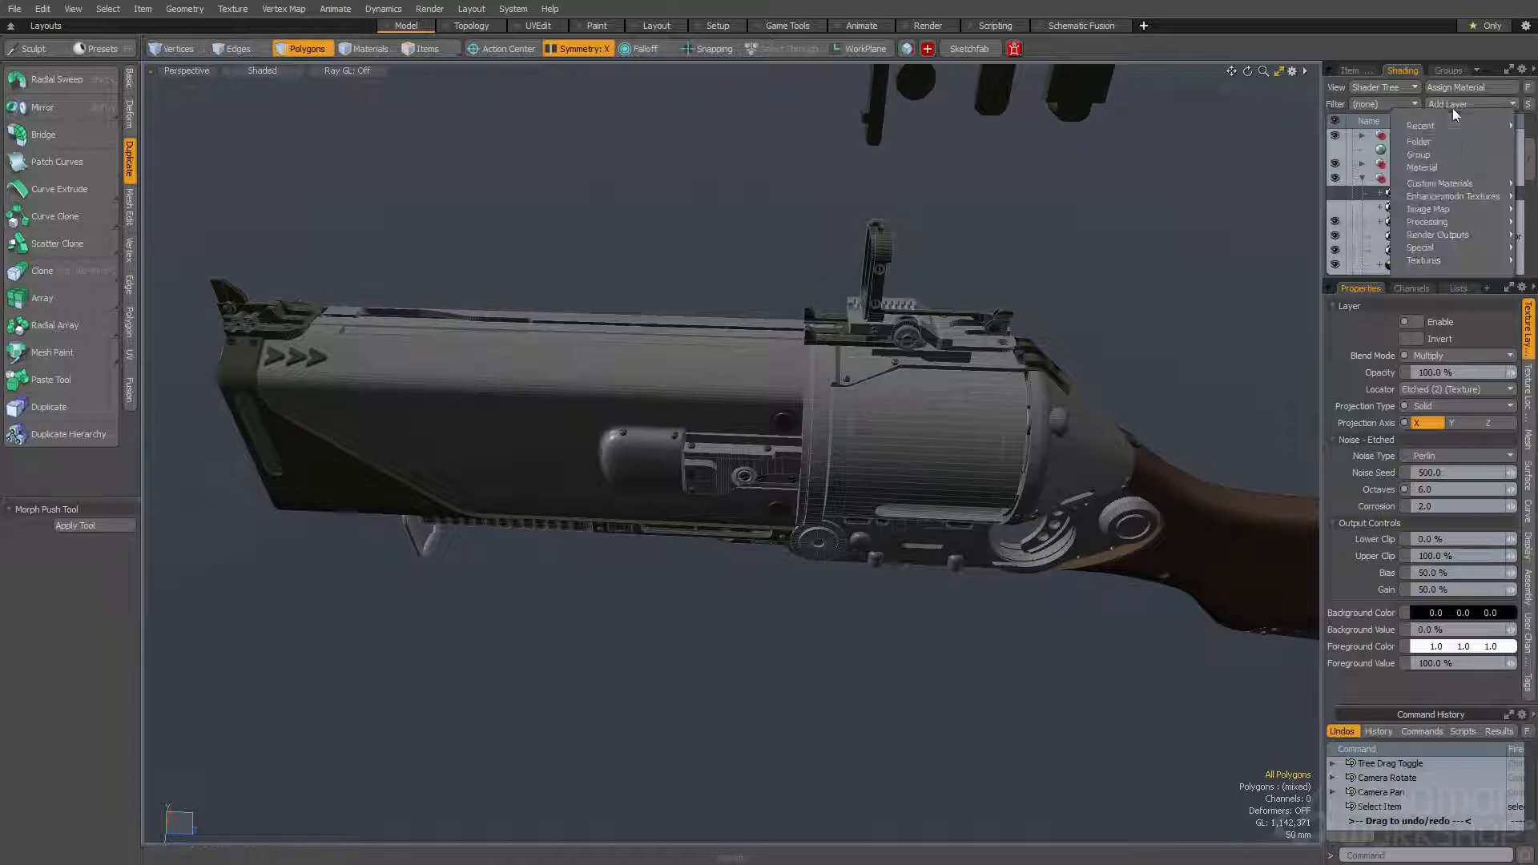
pyautogui.click(1442, 155)
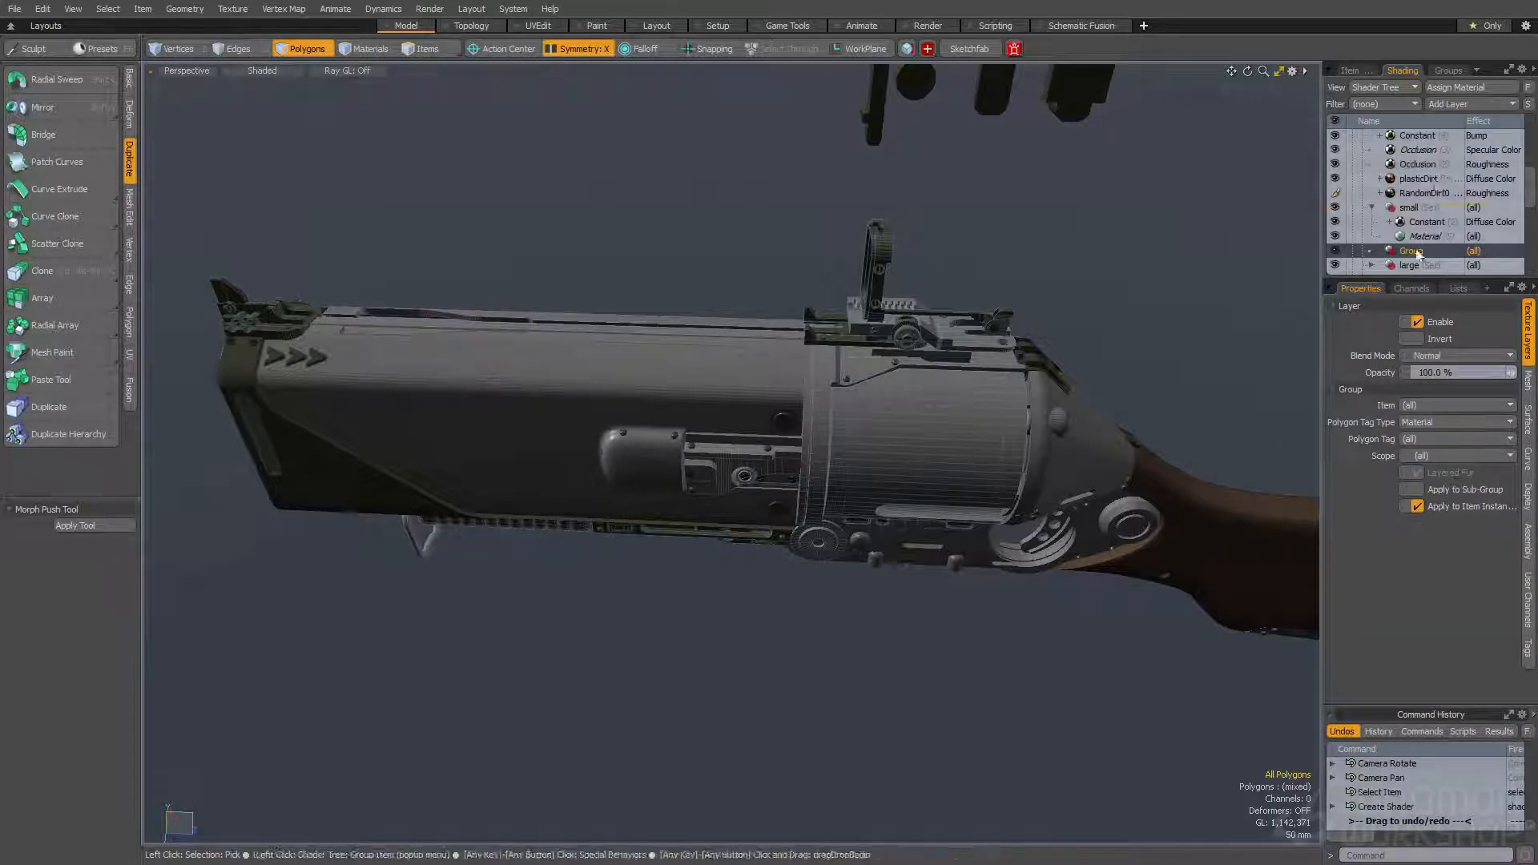
pyautogui.moveTo(1418, 143); pyautogui.dragTo(1413, 177)
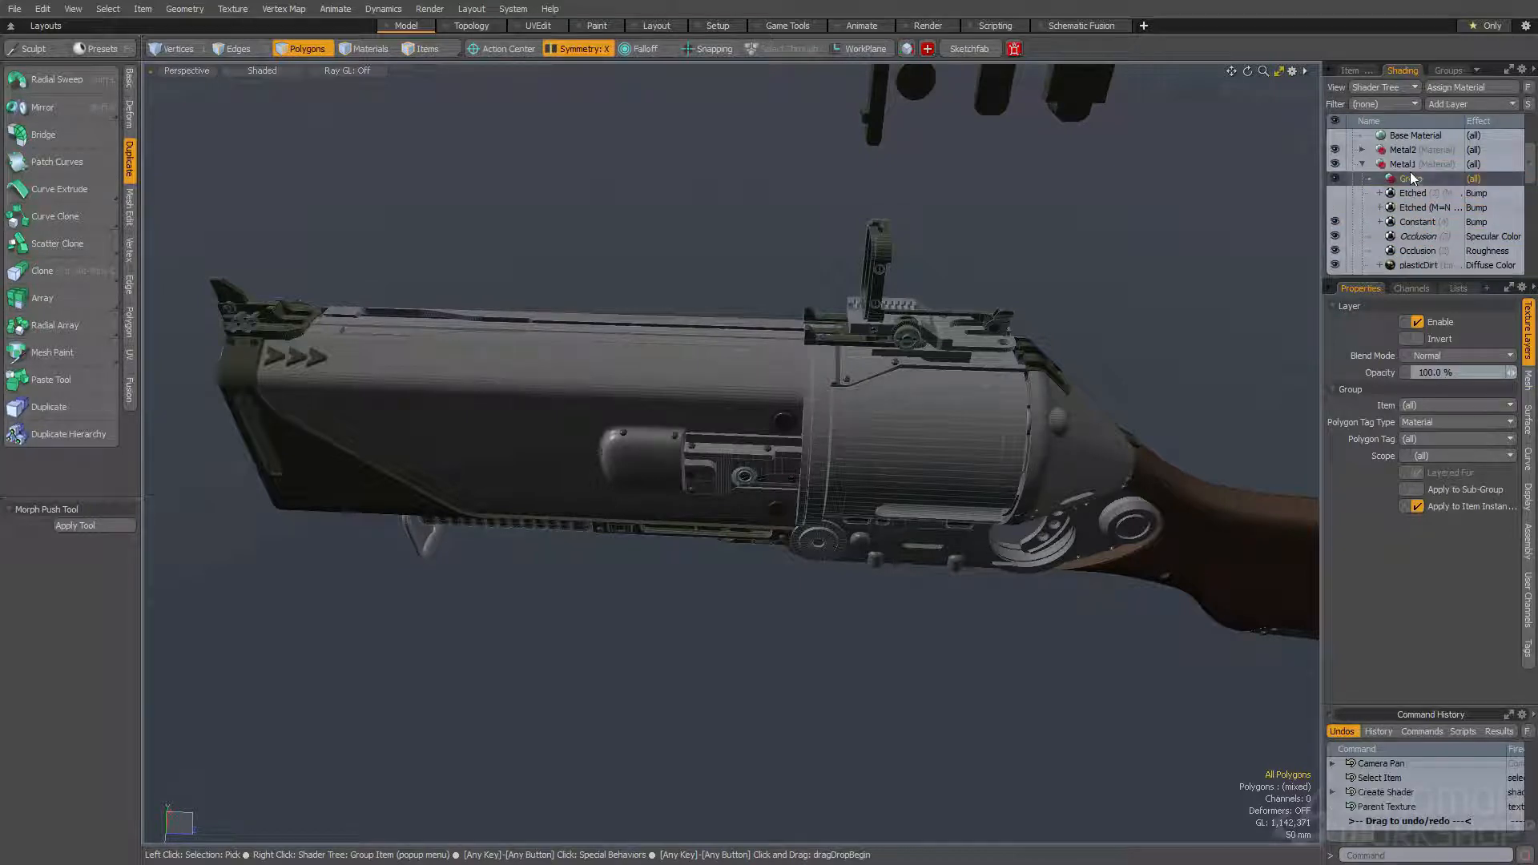
# - Select all connected polygons of the large barrel shroud, assign them to the Color1 selection set and drop the selection
pyautogui.keyDown('alt'); pyautogui.moveTo(906, 264); pyautogui.dragTo(921, 261); pyautogui.keyUp('alt')
pyautogui.doubleClick(542, 393)
pyautogui.keyDown('alt'); pyautogui.moveTo(553, 368); pyautogui.dragTo(849, 329); pyautogui.keyUp('alt')
pyautogui.doubleClick(763, 342)
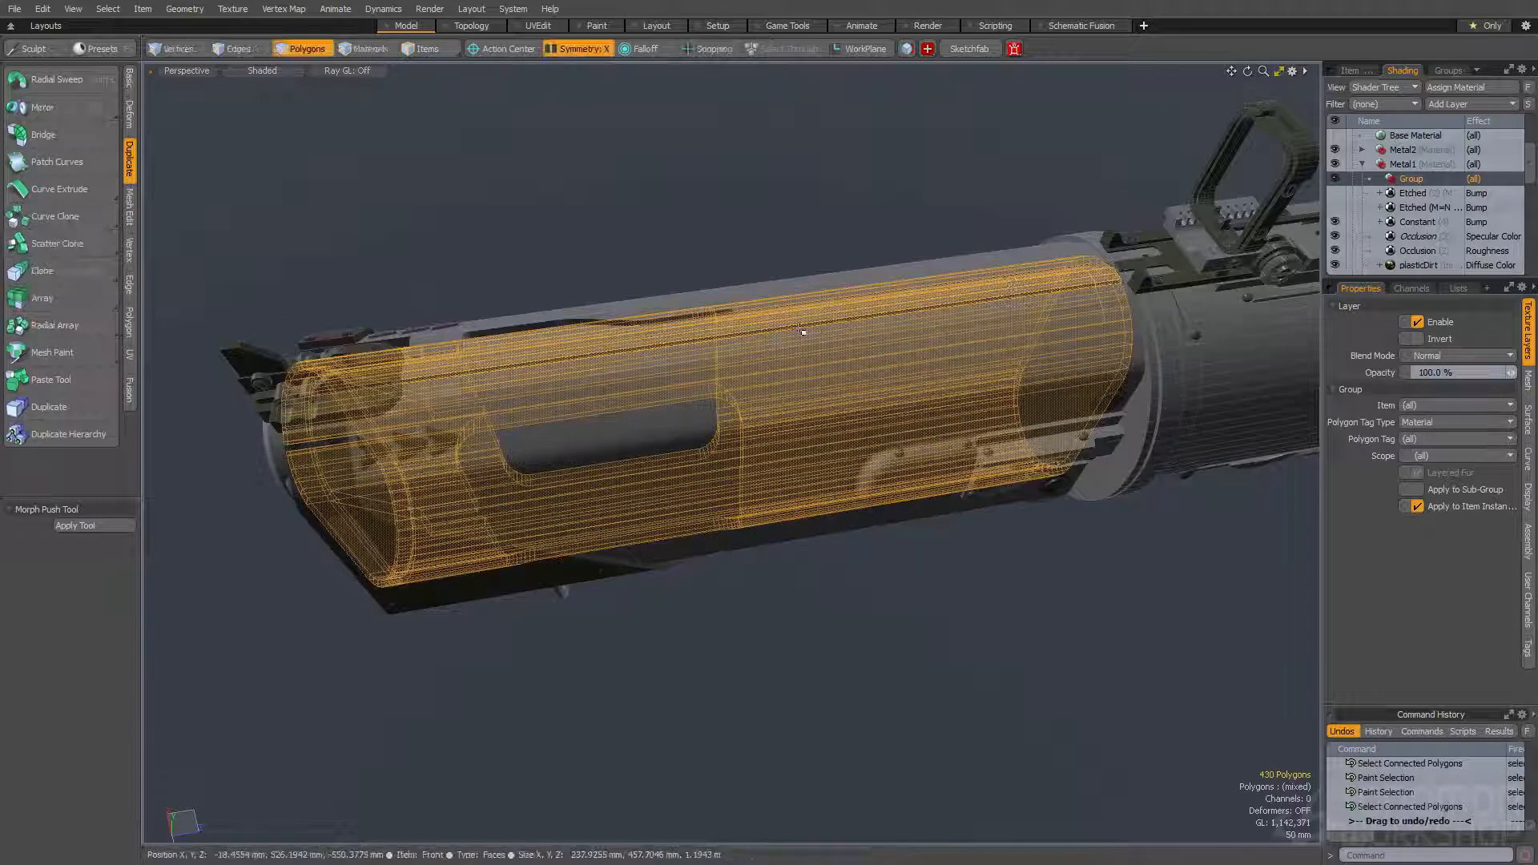
pyautogui.hotkey('ctrl', '3')
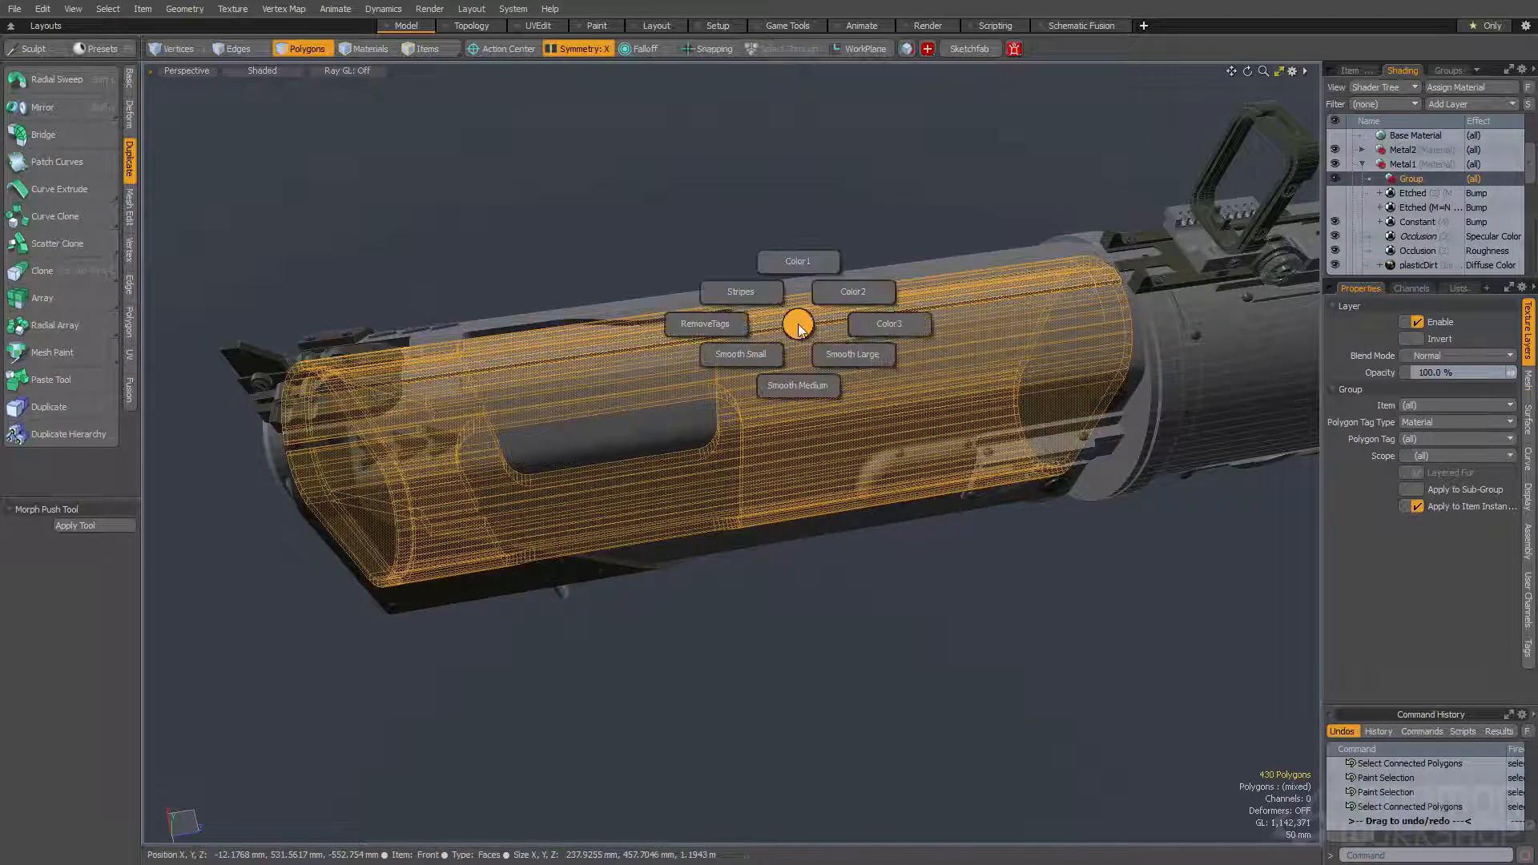
pyautogui.click(800, 261)
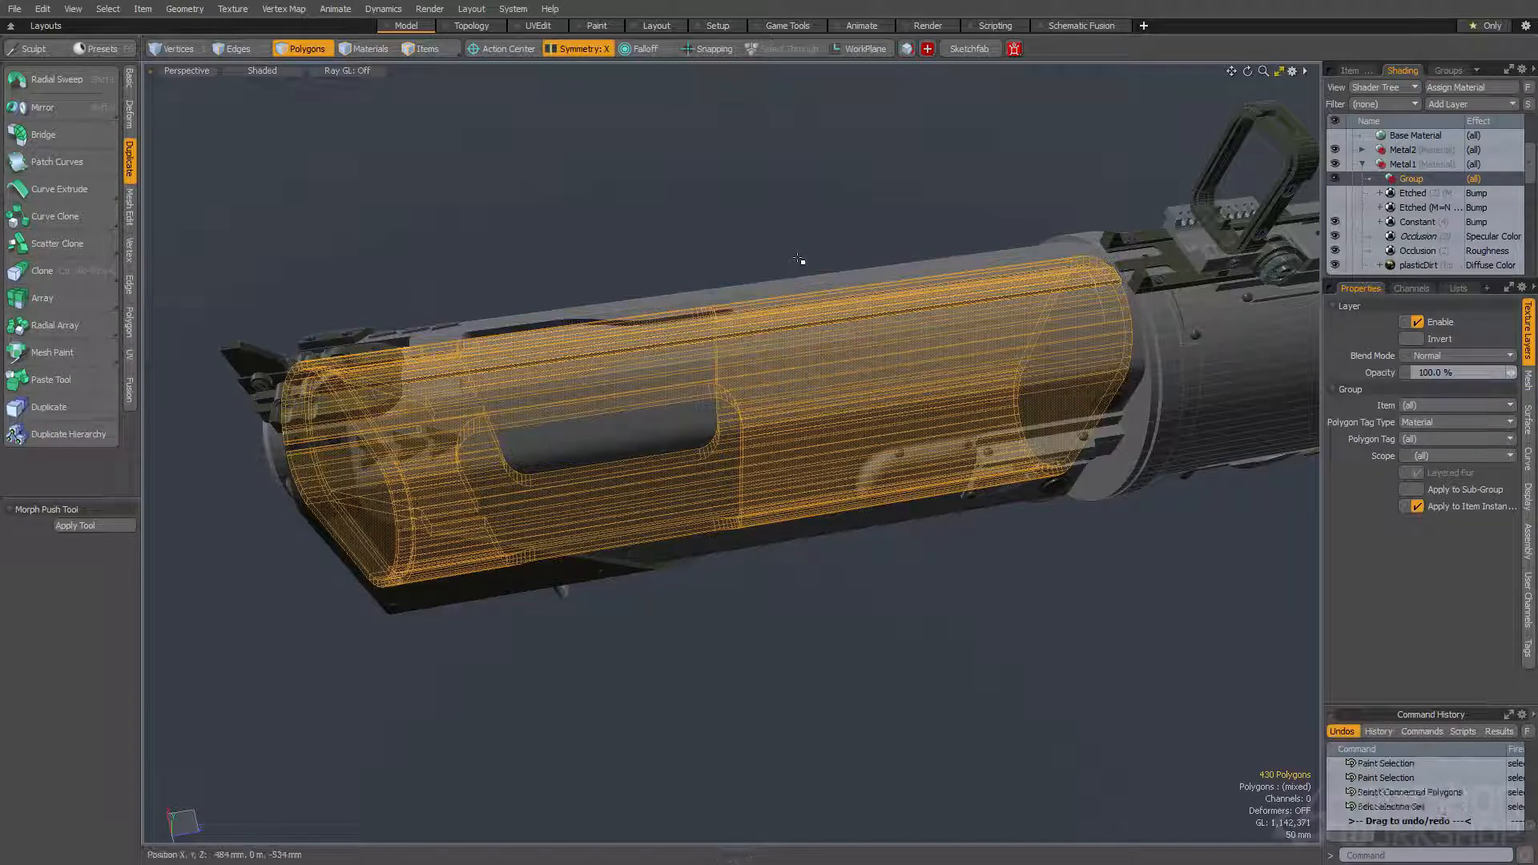
pyautogui.click(801, 252)
# - Set the new group's Polygon Tag Type to Selection Set and its Polygon Tag to color1
pyautogui.keyDown('alt'); pyautogui.moveTo(832, 300); pyautogui.dragTo(905, 309); pyautogui.keyUp('alt')
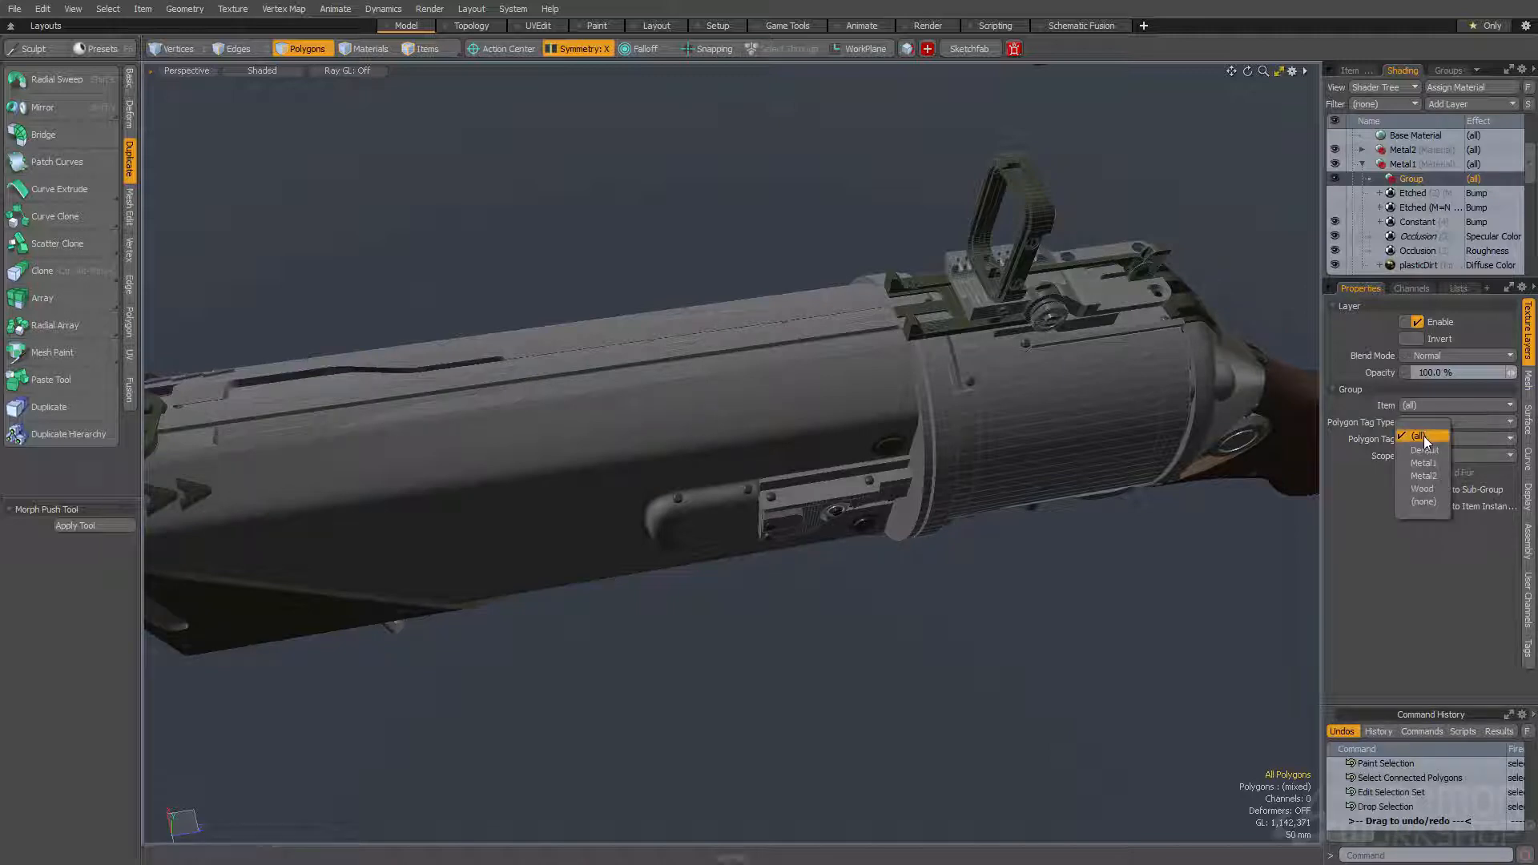
pyautogui.click(1471, 421)
pyautogui.click(1474, 446)
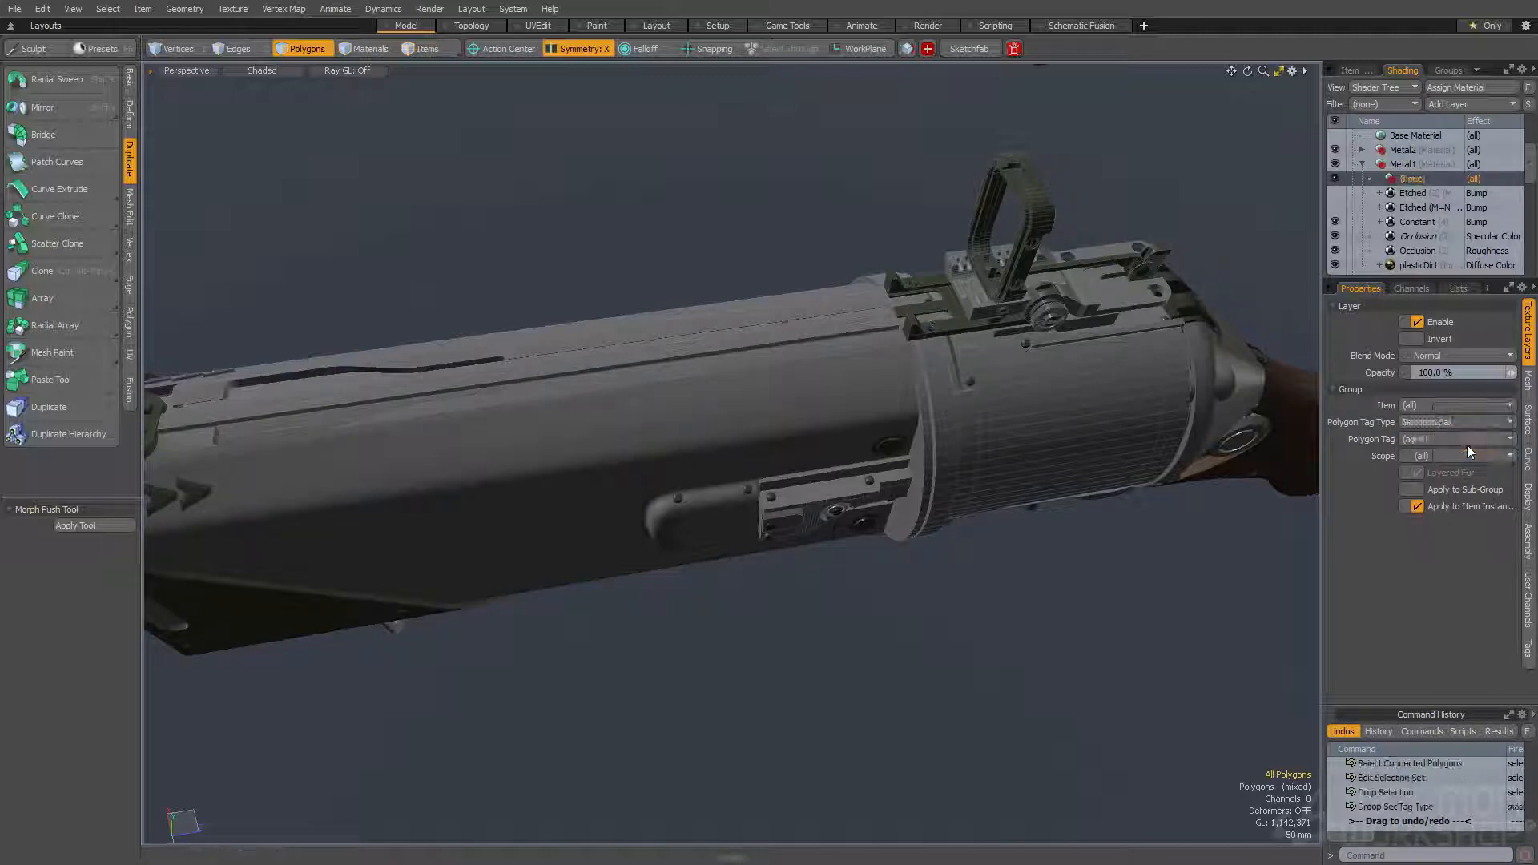
pyautogui.click(1443, 439)
pyautogui.click(1456, 450)
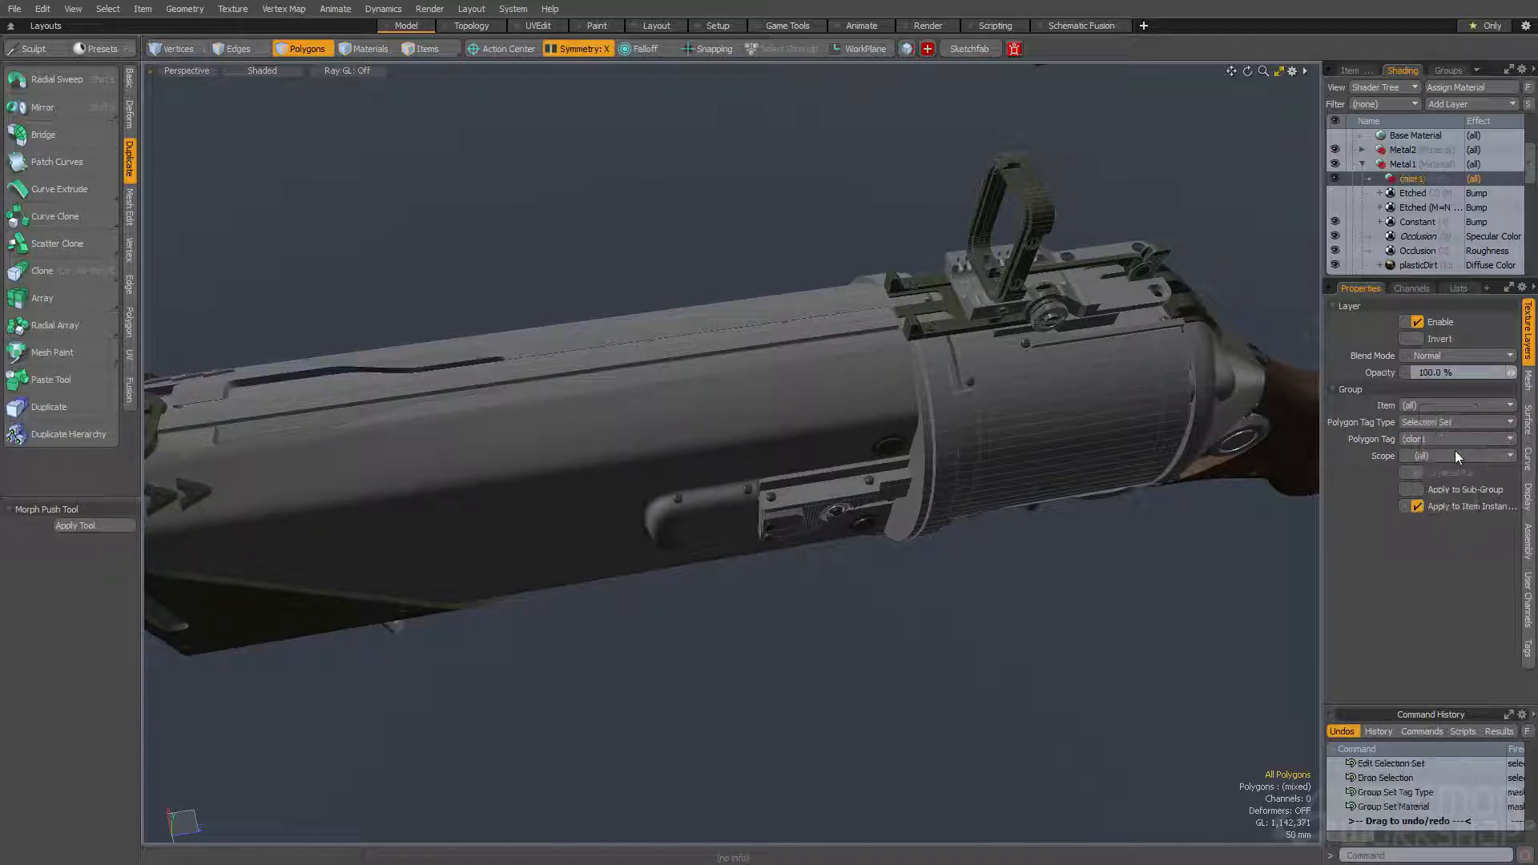
# - Select the thin bar and the round piece at its end on the rear sight mount and assign them to Color1
pyautogui.keyDown('alt'); pyautogui.moveTo(1156, 565); pyautogui.dragTo(998, 486); pyautogui.keyUp('alt')
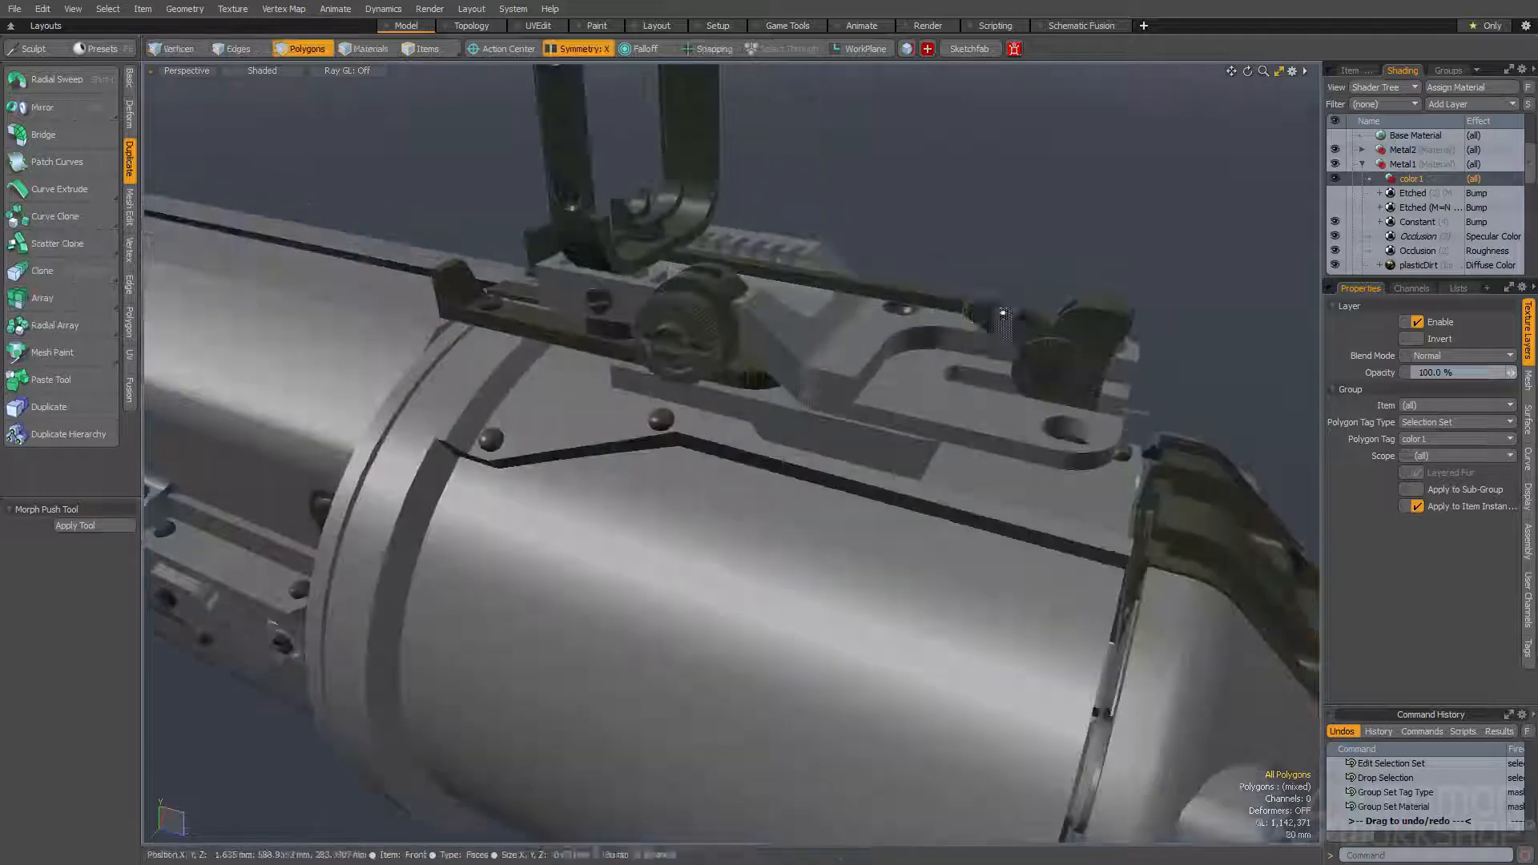
pyautogui.doubleClick(996, 311)
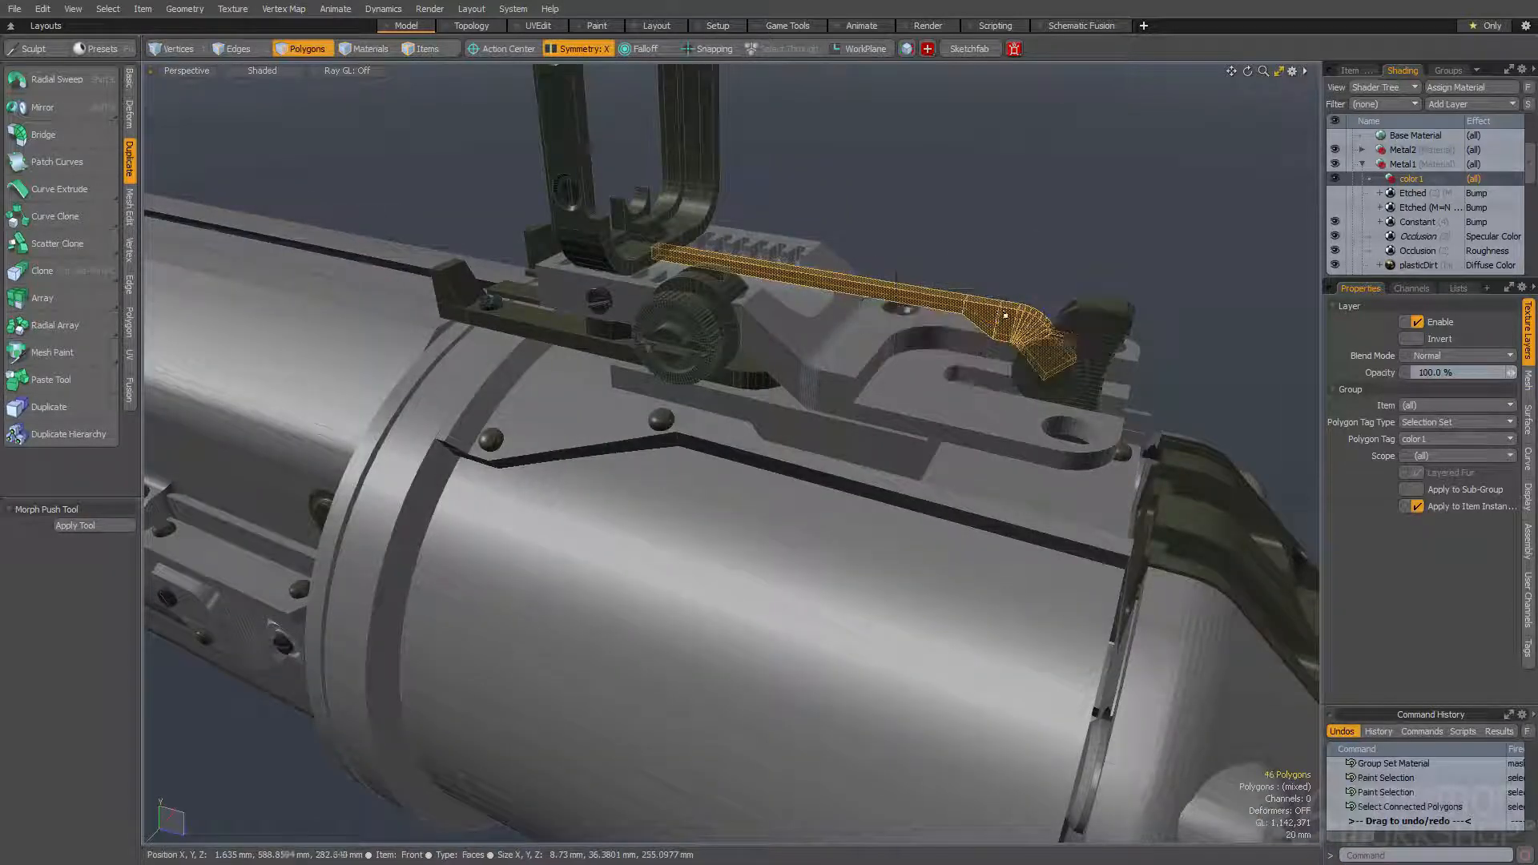
pyautogui.doubleClick(1060, 366)
pyautogui.keyDown('shift'); pyautogui.doubleClick(1022, 323); pyautogui.keyUp('shift')
pyautogui.hotkey('ctrl', 'space')
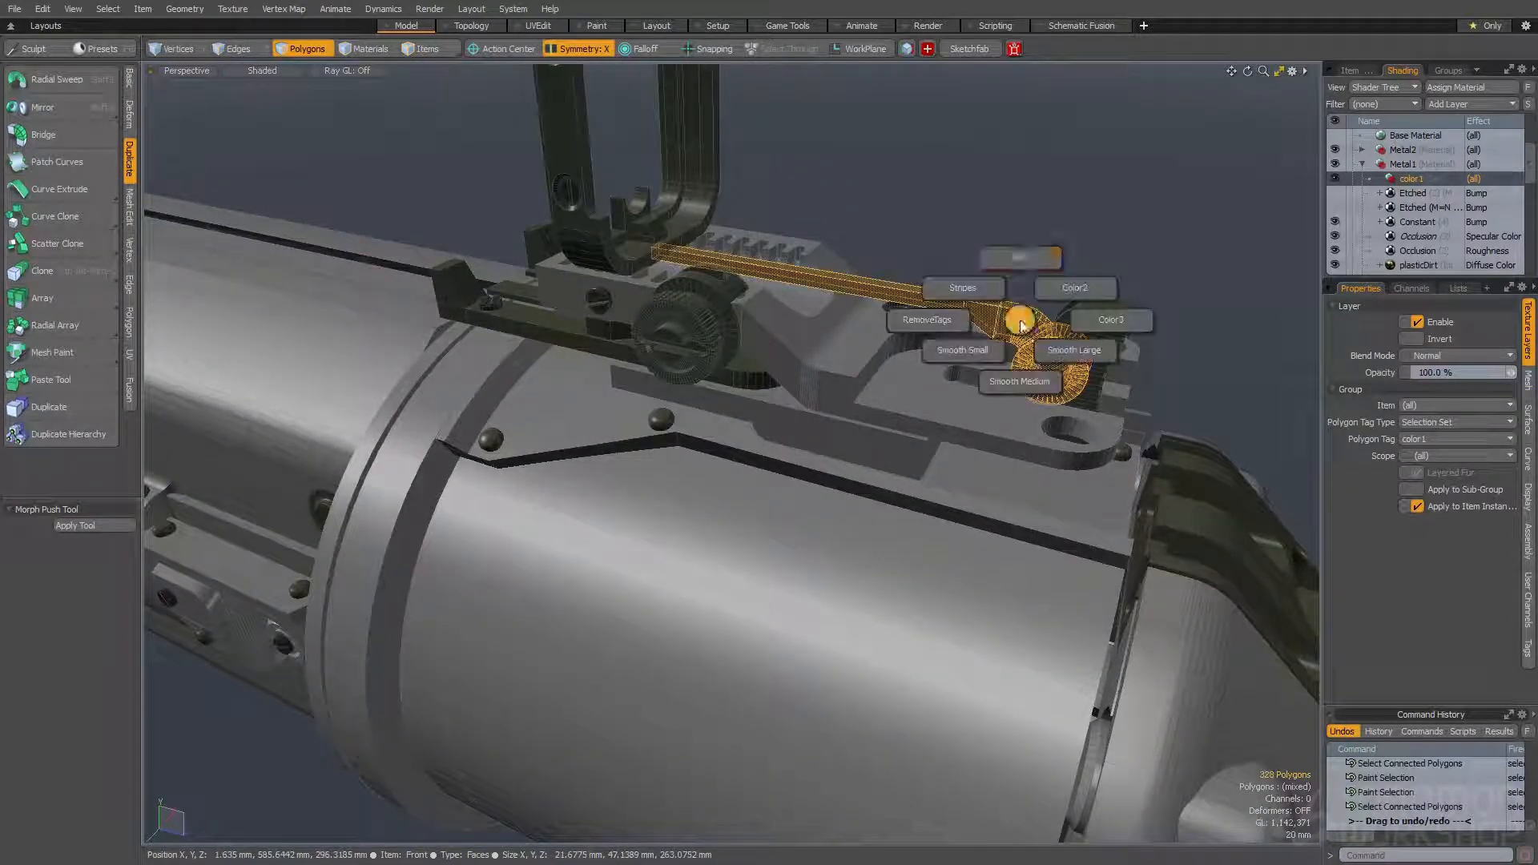
pyautogui.click(1019, 258)
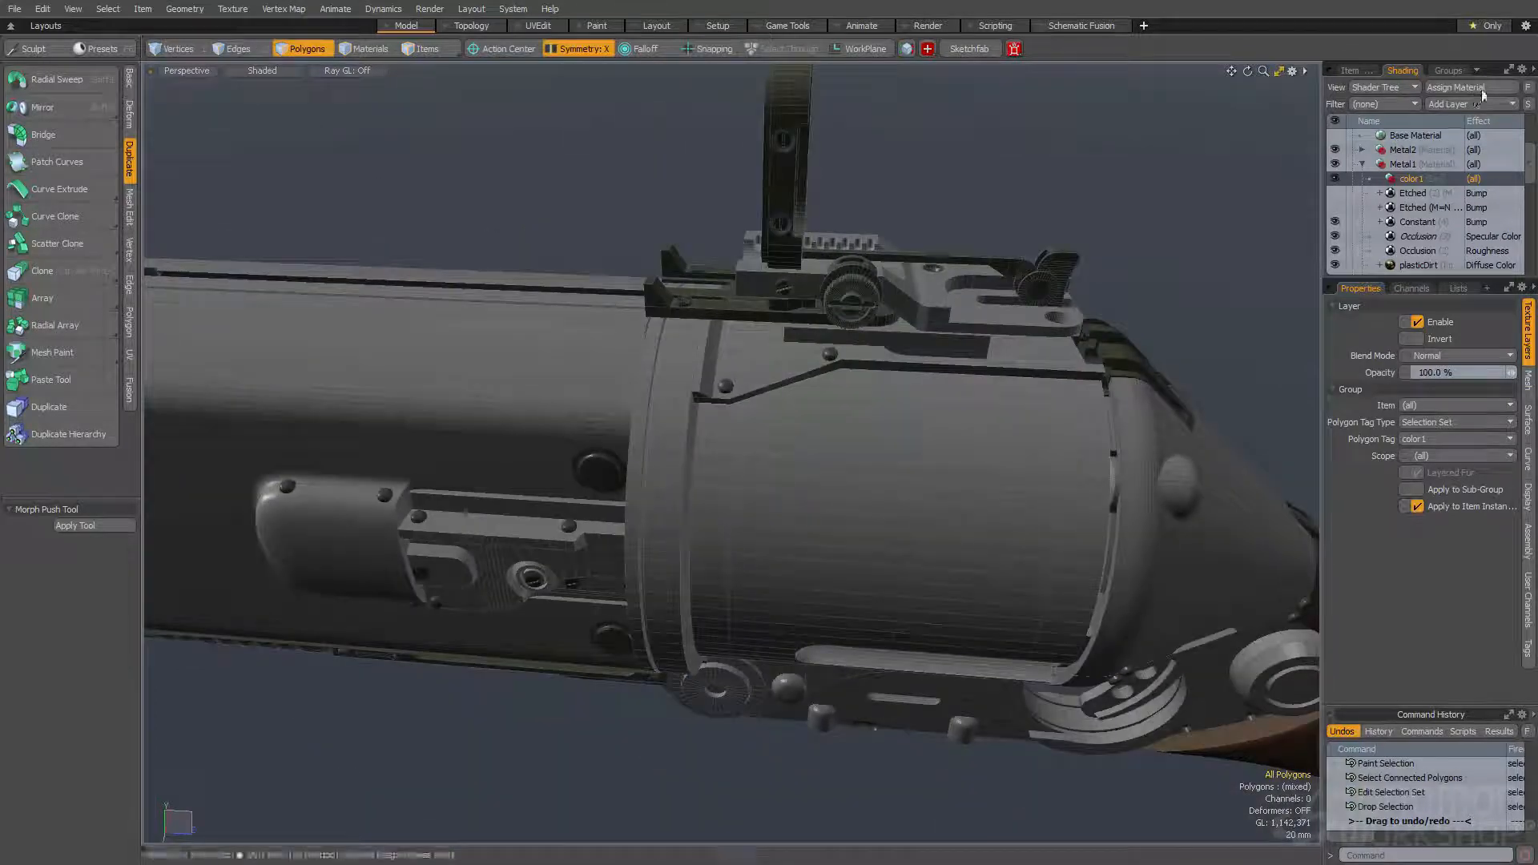
# - Add a Constant texture layer inside the color1 group and set its effect to Roughness
pyautogui.click(1472, 103)
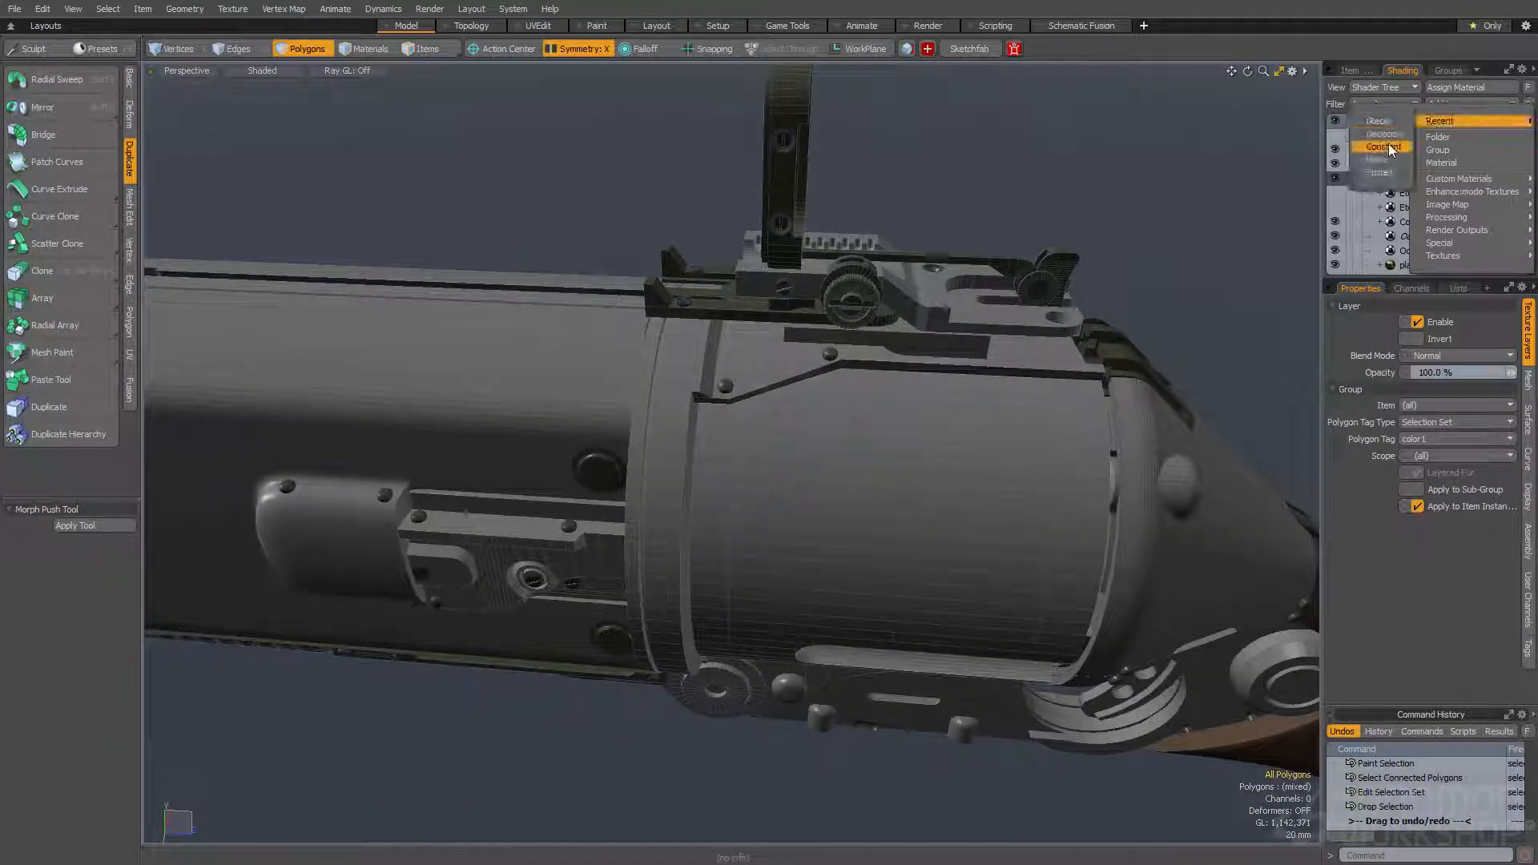
pyautogui.click(1388, 142)
pyautogui.click(1476, 189)
pyautogui.moveTo(1459, 205)
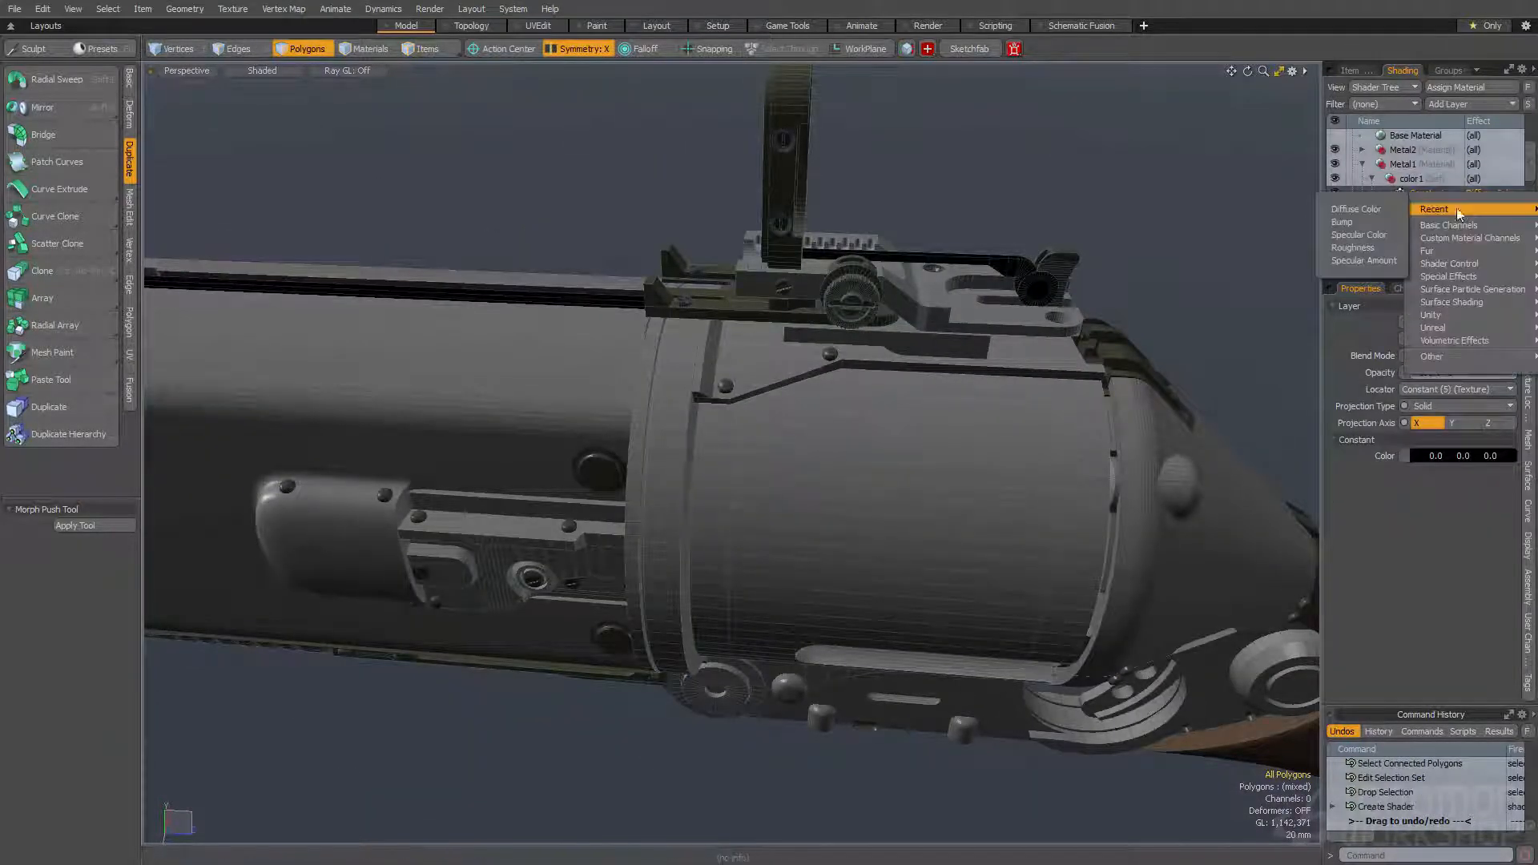
pyautogui.click(1372, 247)
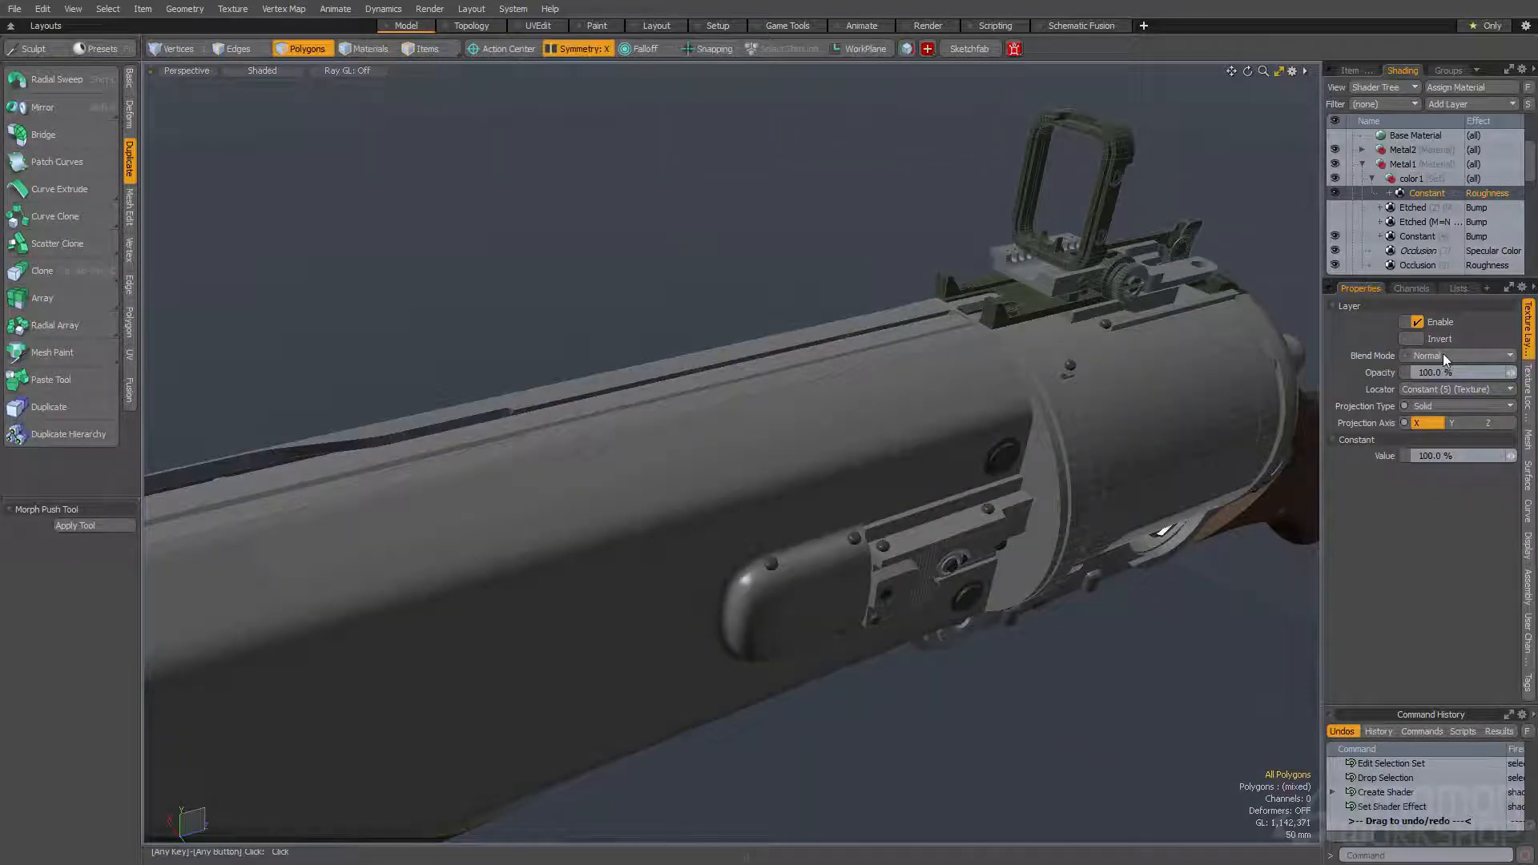
# - Set the Constant roughness layer's blend mode to Overlay and its value to 15%
pyautogui.click(1444, 353)
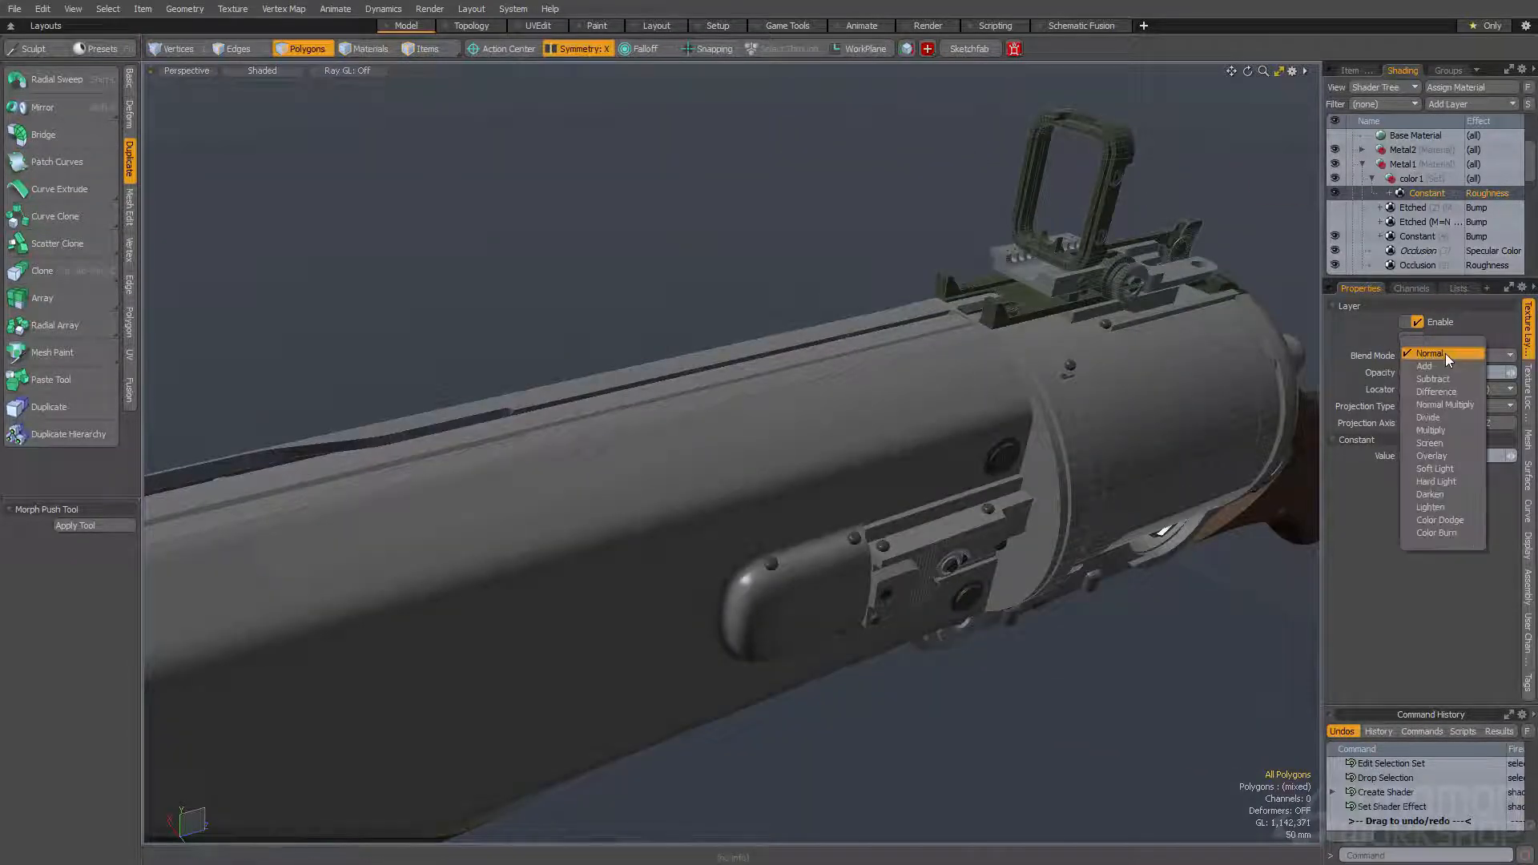
pyautogui.click(1432, 456)
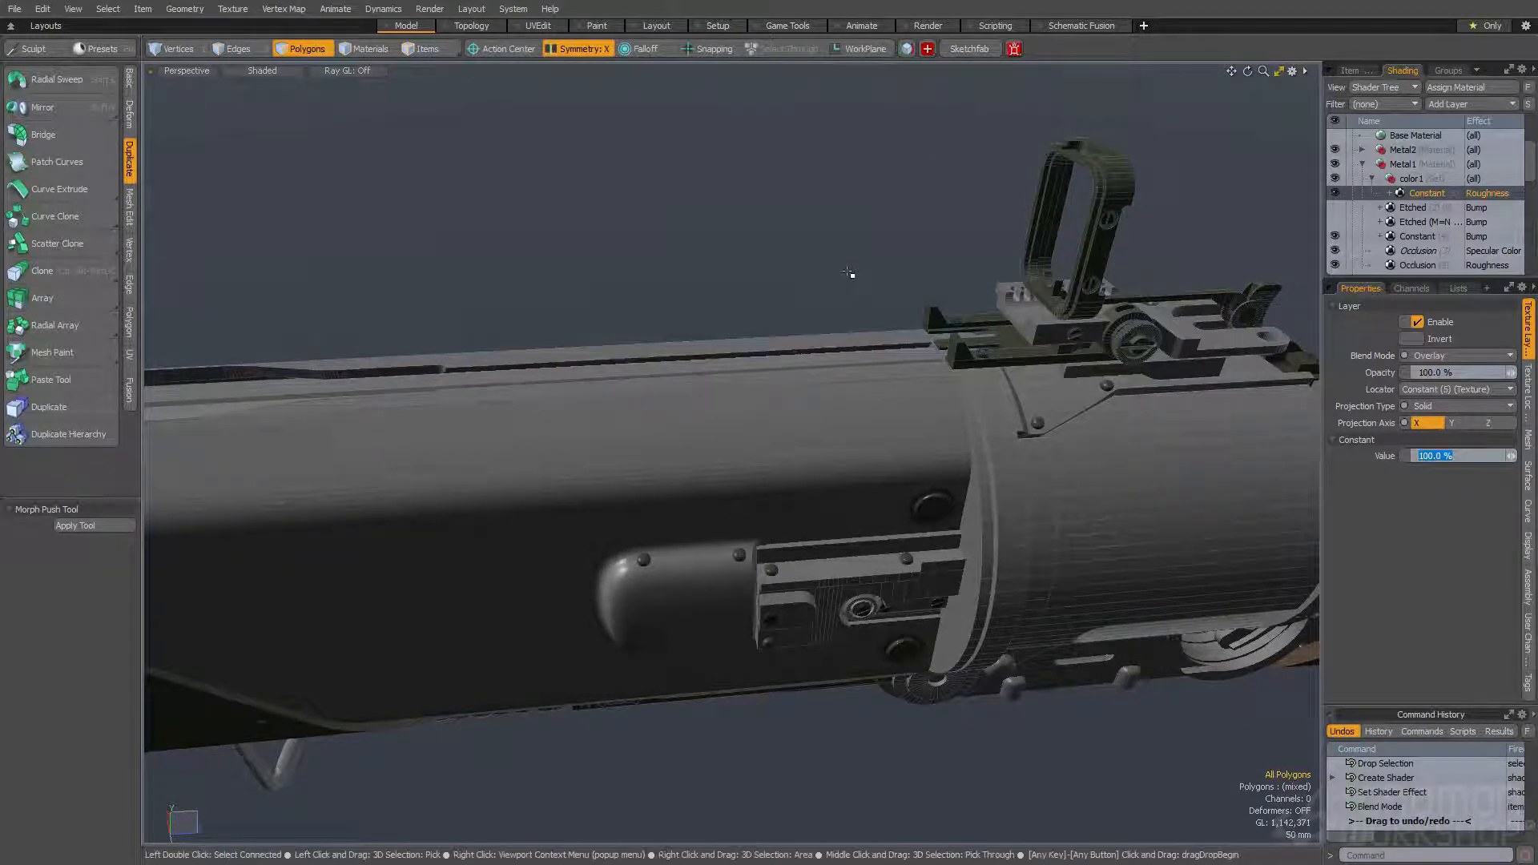
pyautogui.press('Return')
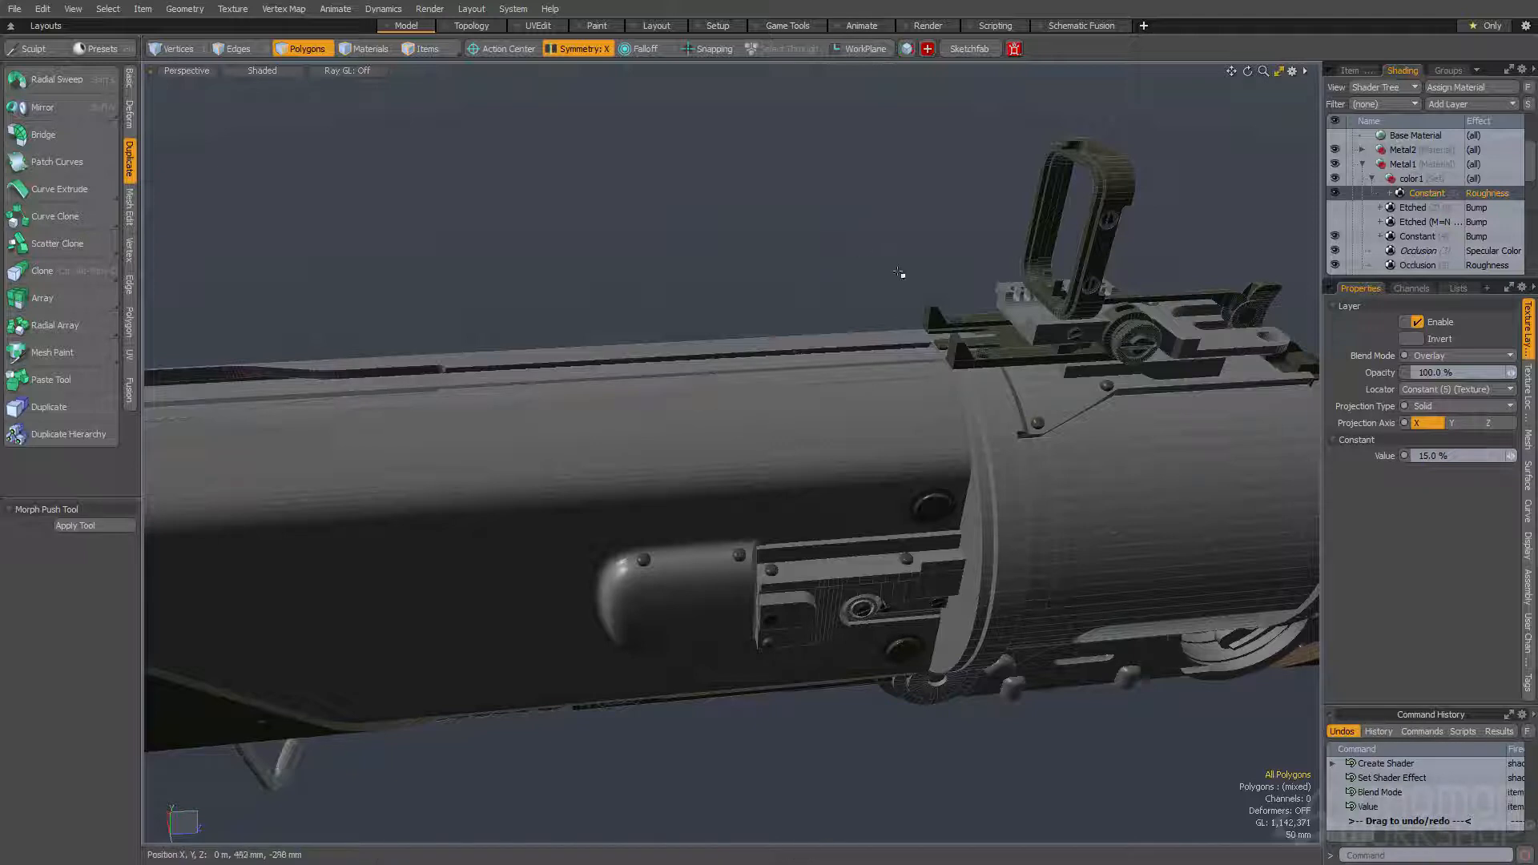
pyautogui.doubleClick(810, 357)
pyautogui.keyDown('alt'); pyautogui.moveTo(809, 357); pyautogui.dragTo(729, 512); pyautogui.keyUp('alt')
pyautogui.scroll(-5, 746, 457)
pyautogui.click(817, 144)
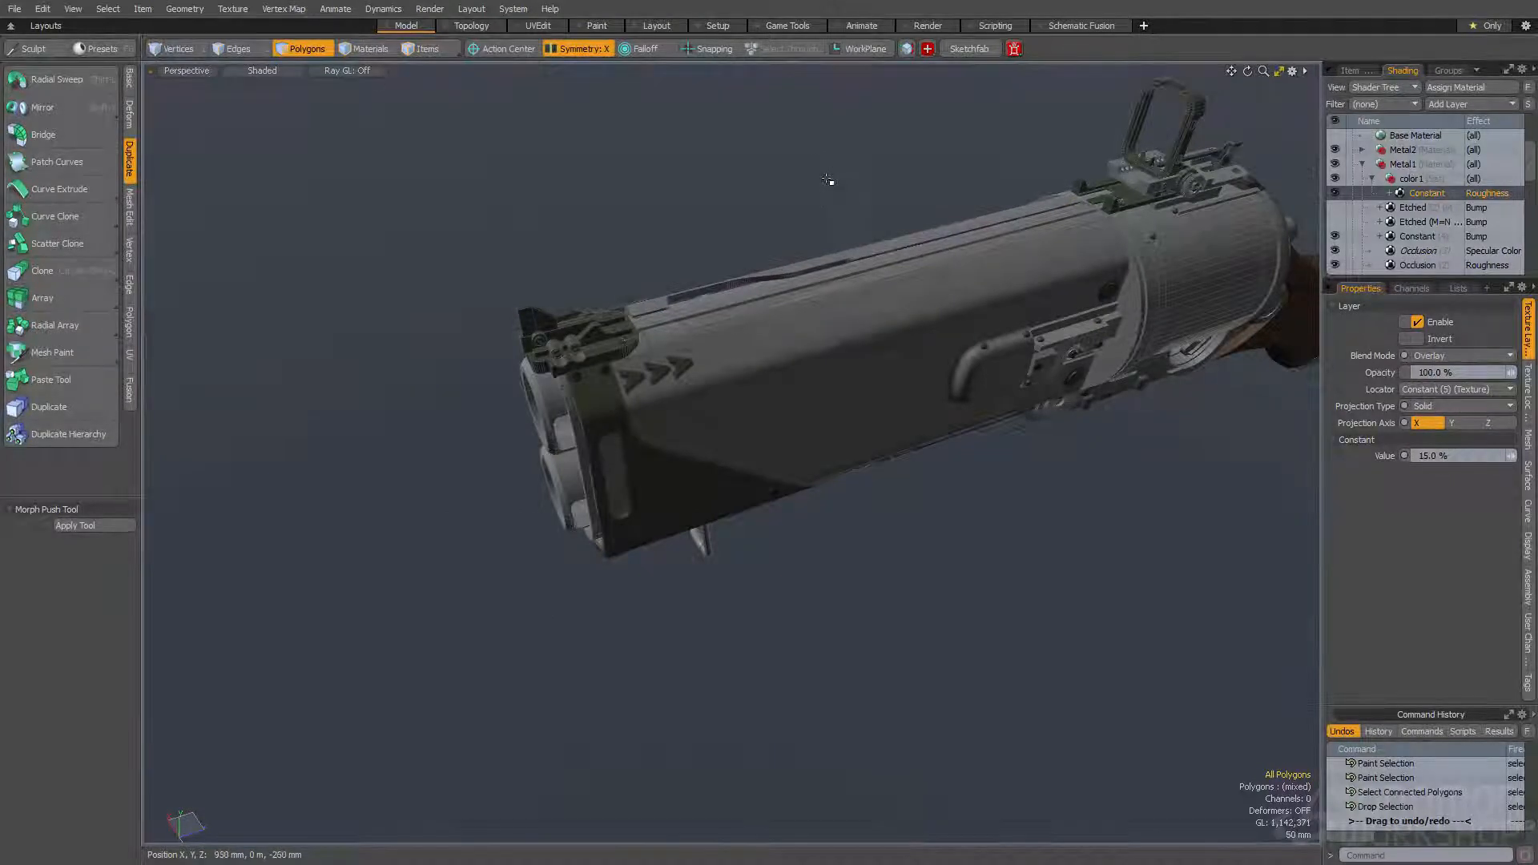
# - Open the render preview, examine the barrel shroud's roughness from above and from the side, and close the preview
pyautogui.press('F8')
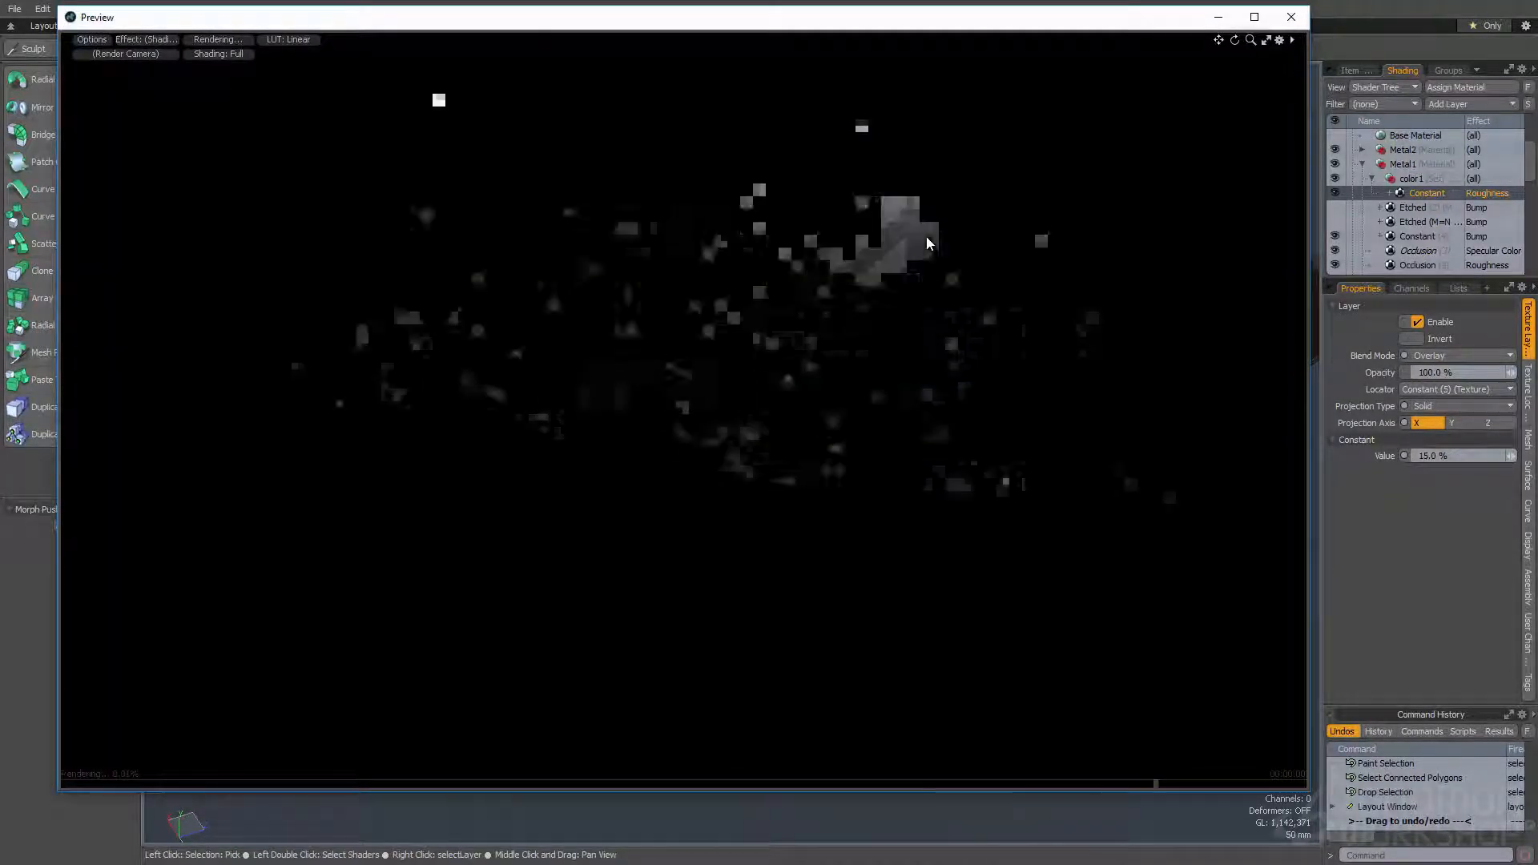
pyautogui.keyDown('ctrl'); pyautogui.keyDown('alt'); pyautogui.moveTo(790, 260); pyautogui.dragTo(898, 220); pyautogui.keyUp('alt'); pyautogui.keyUp('ctrl')
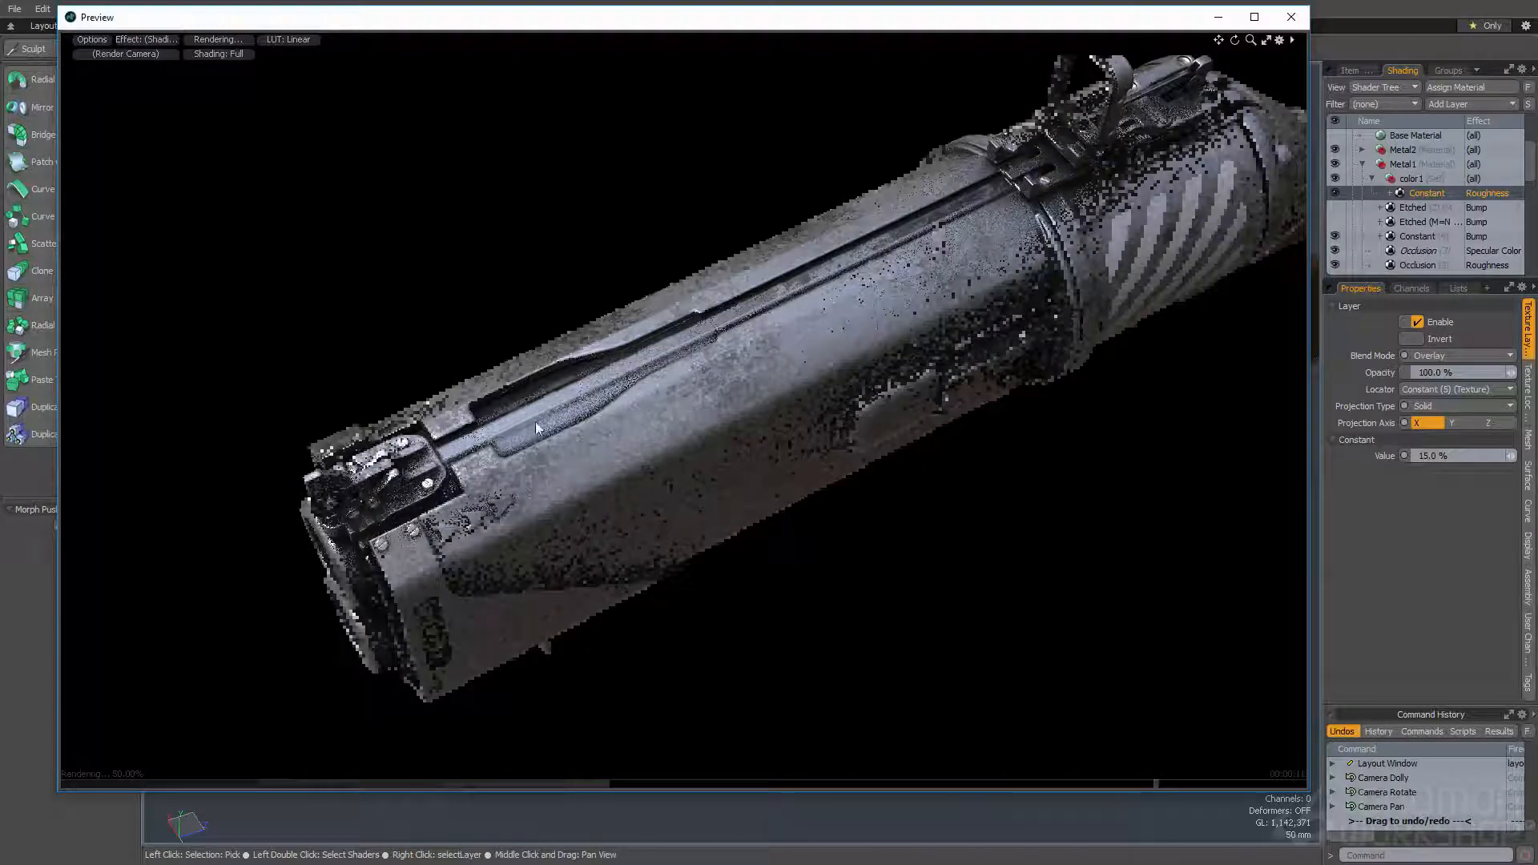
pyautogui.keyDown('alt'); pyautogui.moveTo(958, 314); pyautogui.dragTo(1046, 55); pyautogui.keyUp('alt')
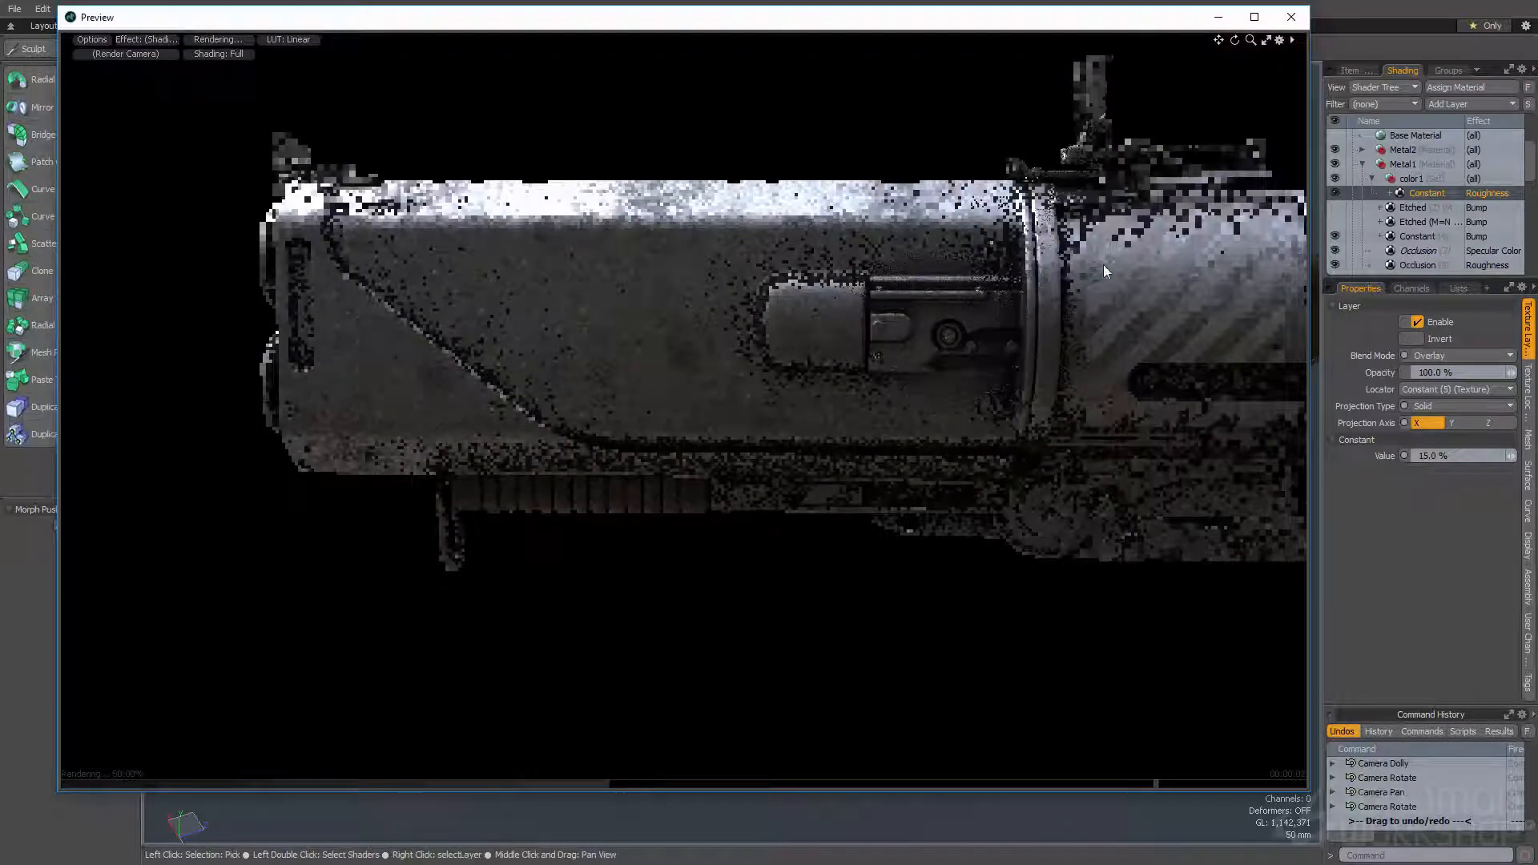
pyautogui.click(1291, 17)
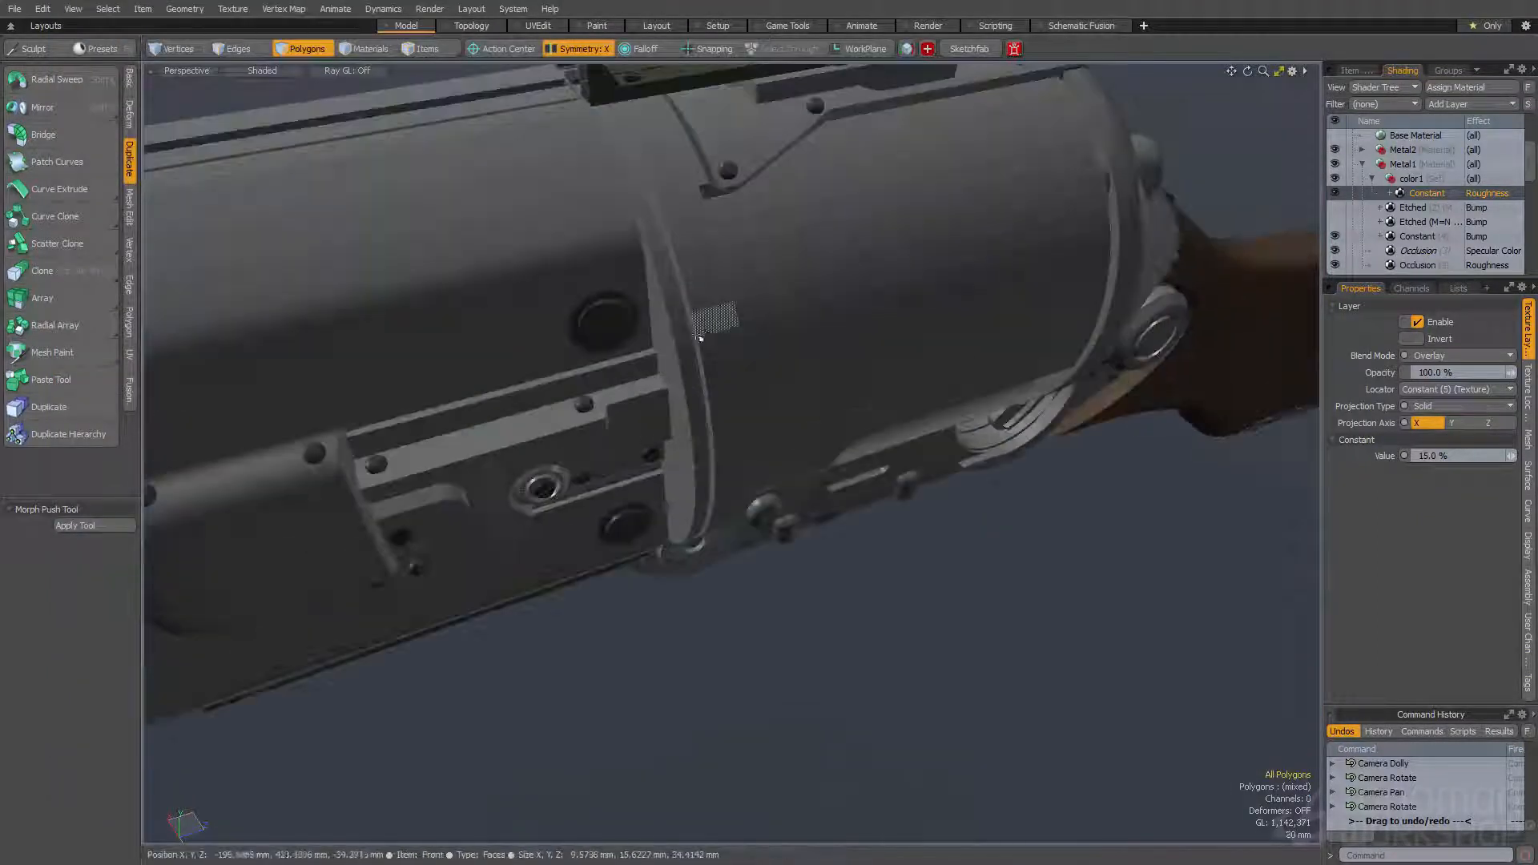
# - Select the ring between the barrel shroud and the cylinder by expanding the selection and assign it to Color1
pyautogui.click(677, 344)
pyautogui.hotkey('shift', 'Up')
pyautogui.hotkey('shift', 'Up')
pyautogui.hotkey('shift', 'Up')
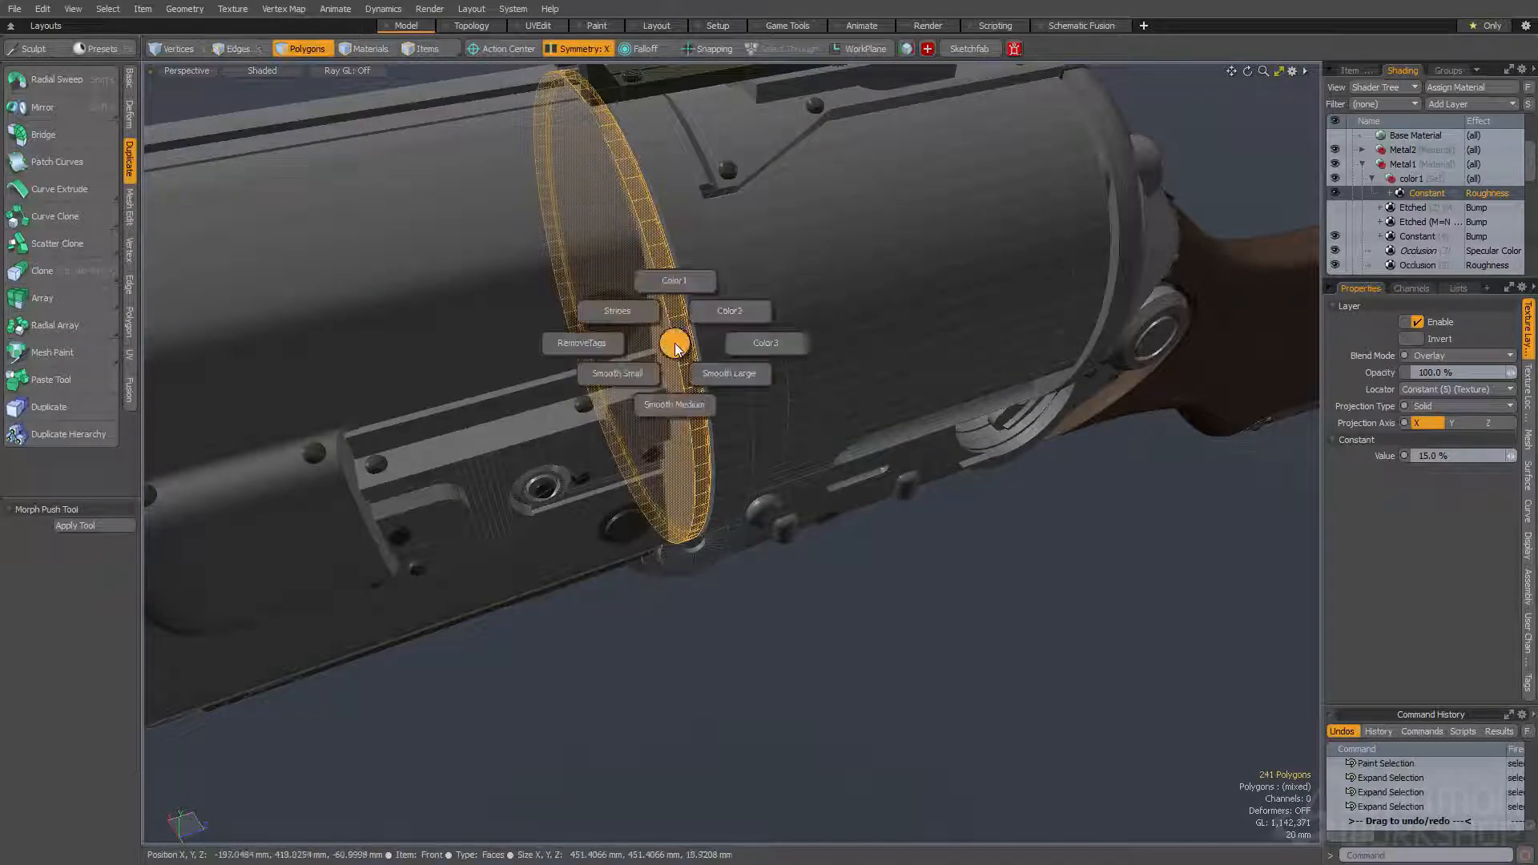
pyautogui.click(676, 274)
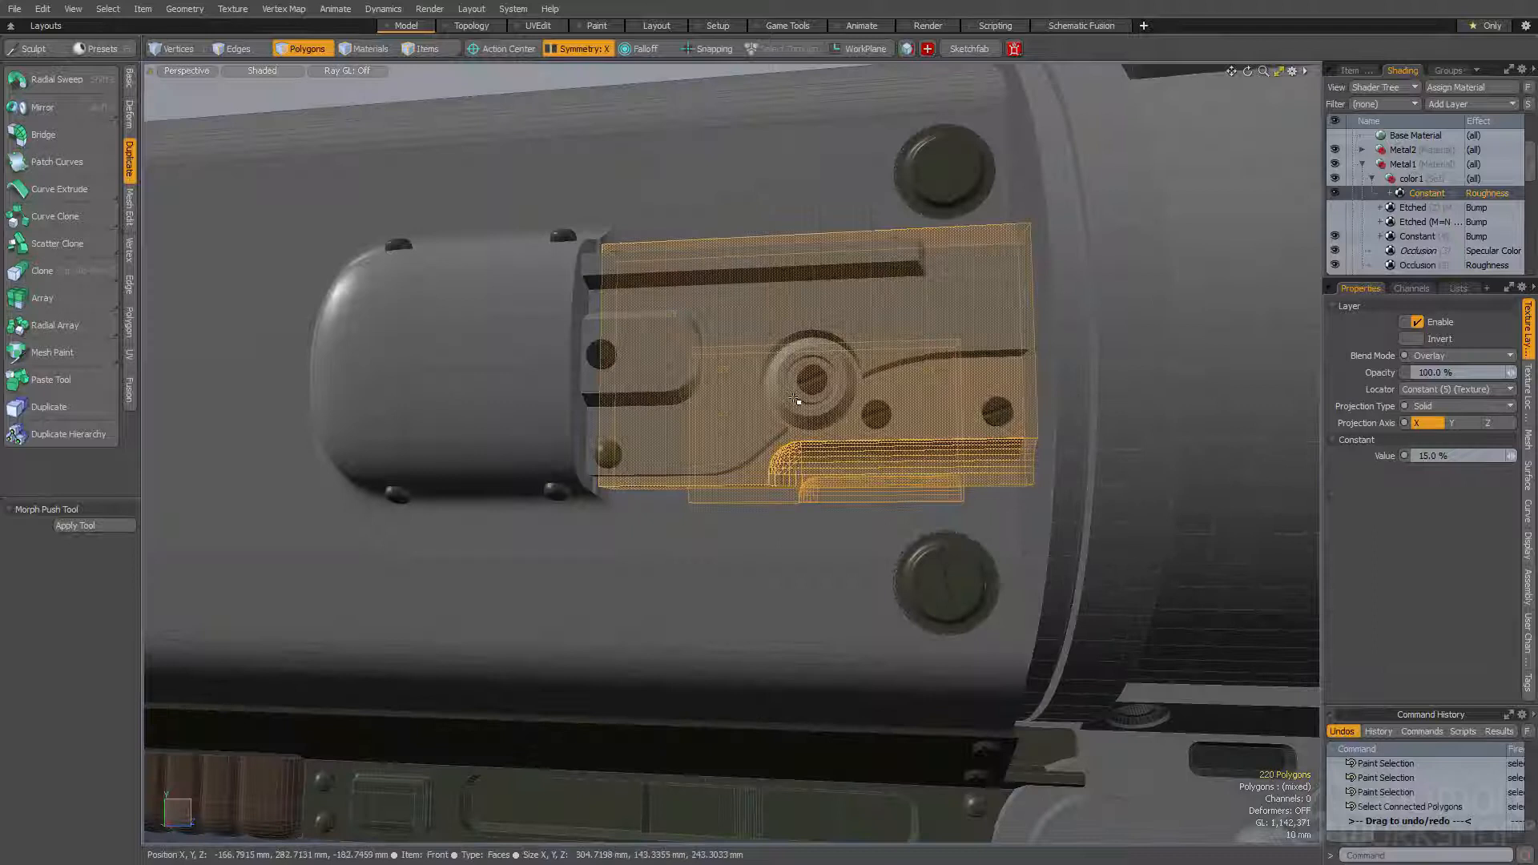
# - Select the connected polygons of the round fitting on the side mechanism plate and assign them to Color1
pyautogui.doubleClick(807, 382)
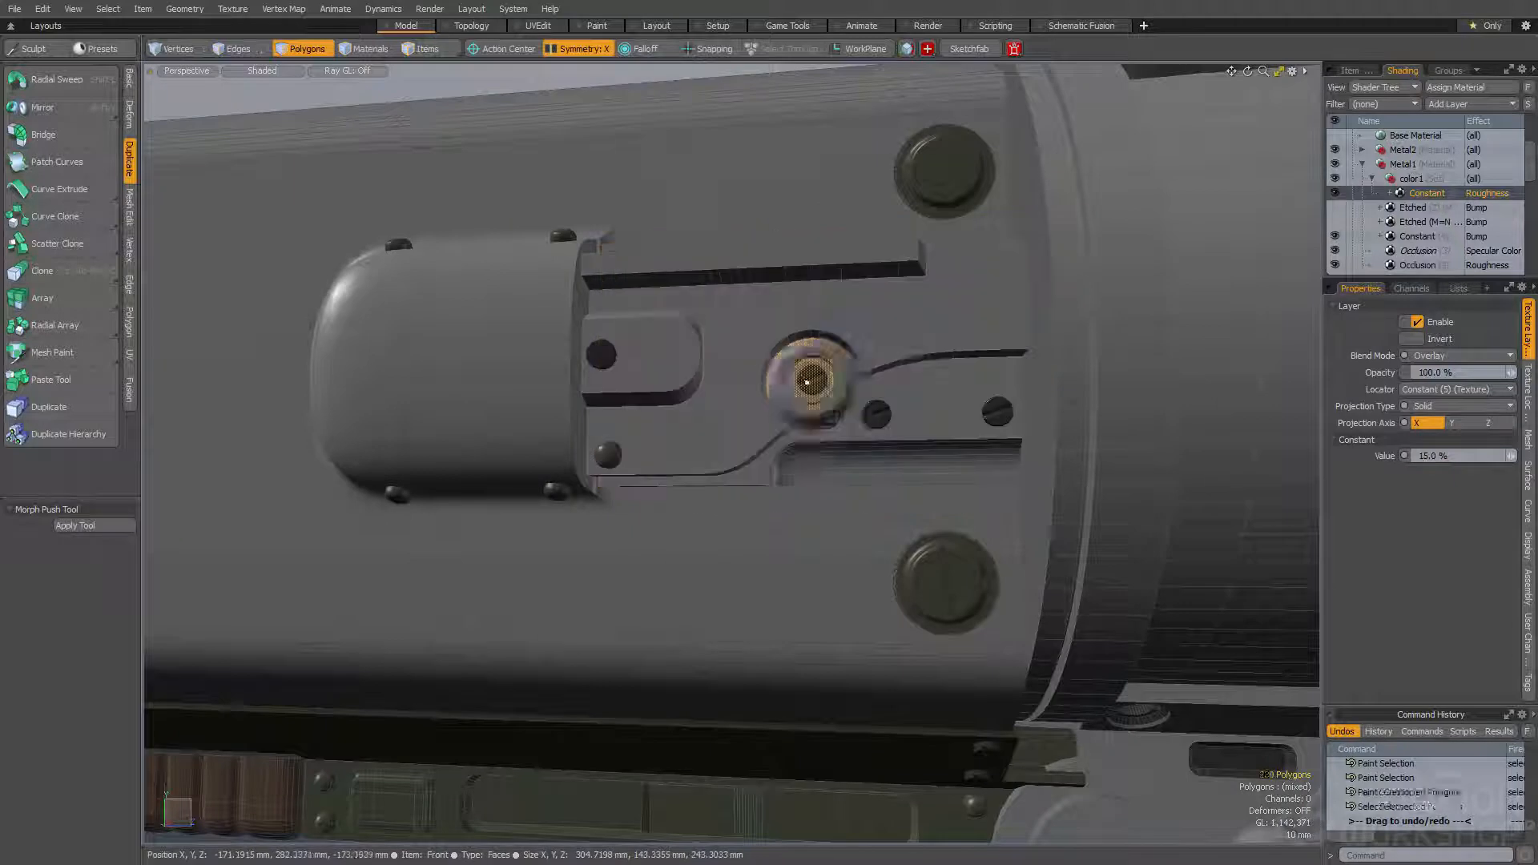
pyautogui.hotkey('ctrl', '1')
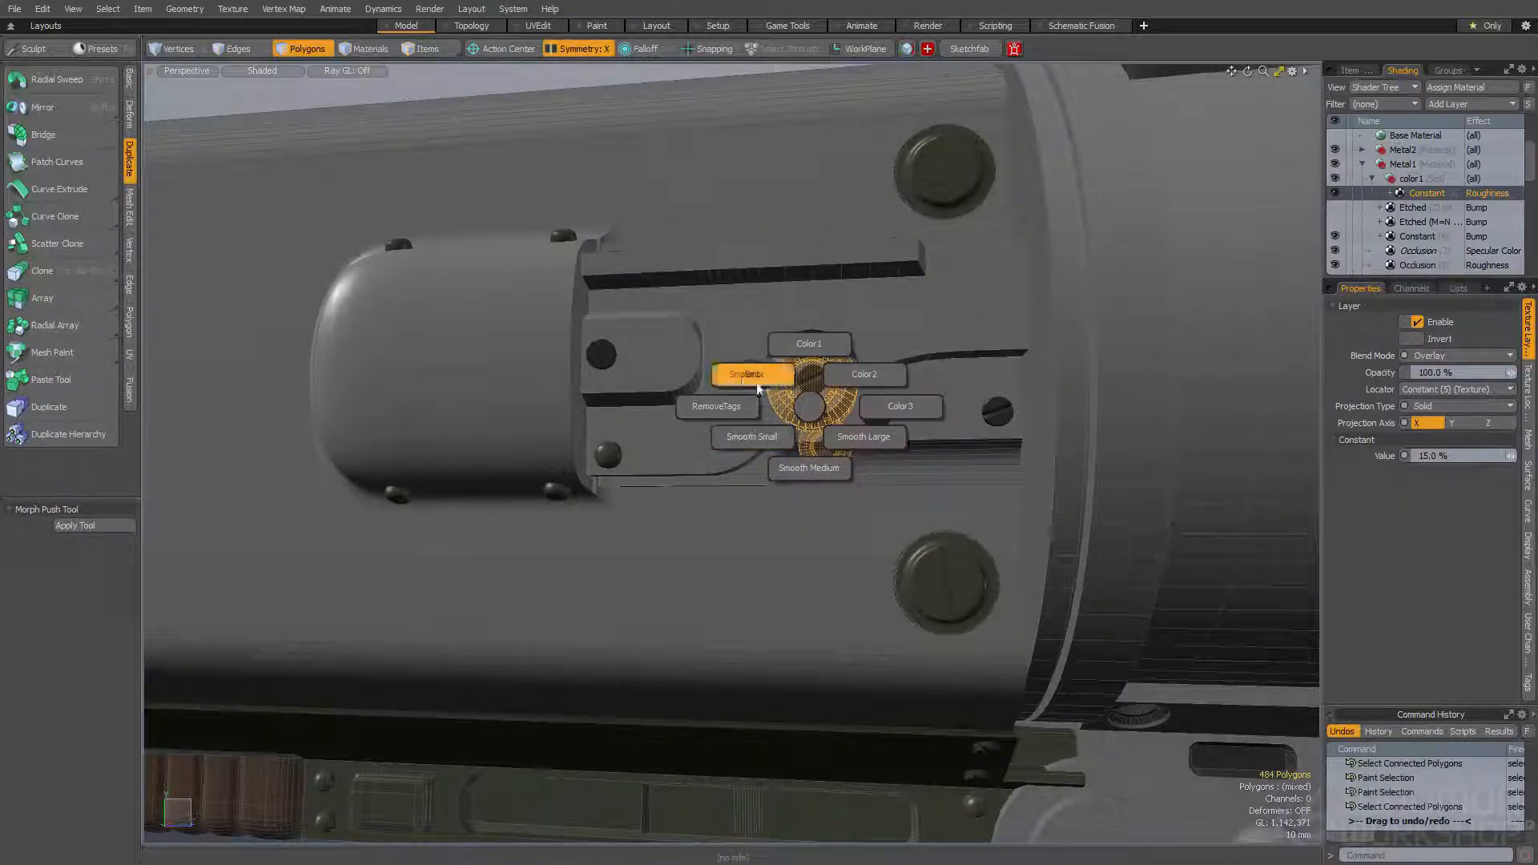
pyautogui.click(809, 344)
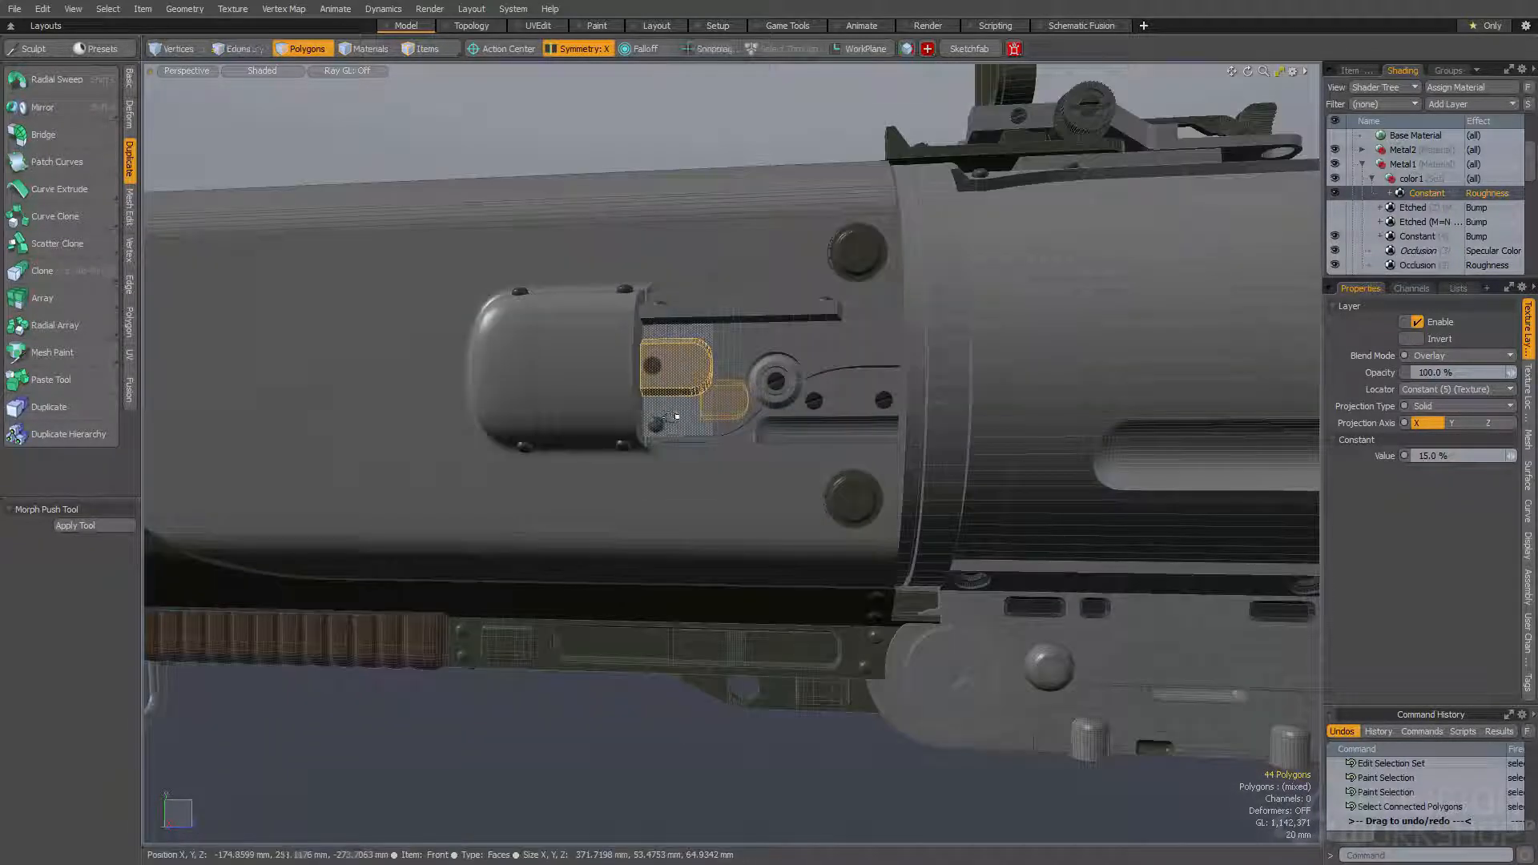
pyautogui.hotkey('ctrl', '1')
# - Select the connected polygons of the lower frame plate in front of the trigger and assign them to Color1
pyautogui.click(690, 346)
pyautogui.click(690, 349)
pyautogui.keyDown('alt'); pyautogui.keyDown('shift'); pyautogui.moveTo(691, 349); pyautogui.dragTo(332, 197); pyautogui.keyUp('shift'); pyautogui.keyUp('alt')
pyautogui.scroll(-2, 689, 384)
pyautogui.keyDown('alt'); pyautogui.moveTo(686, 392); pyautogui.dragTo(691, 359); pyautogui.keyUp('alt')
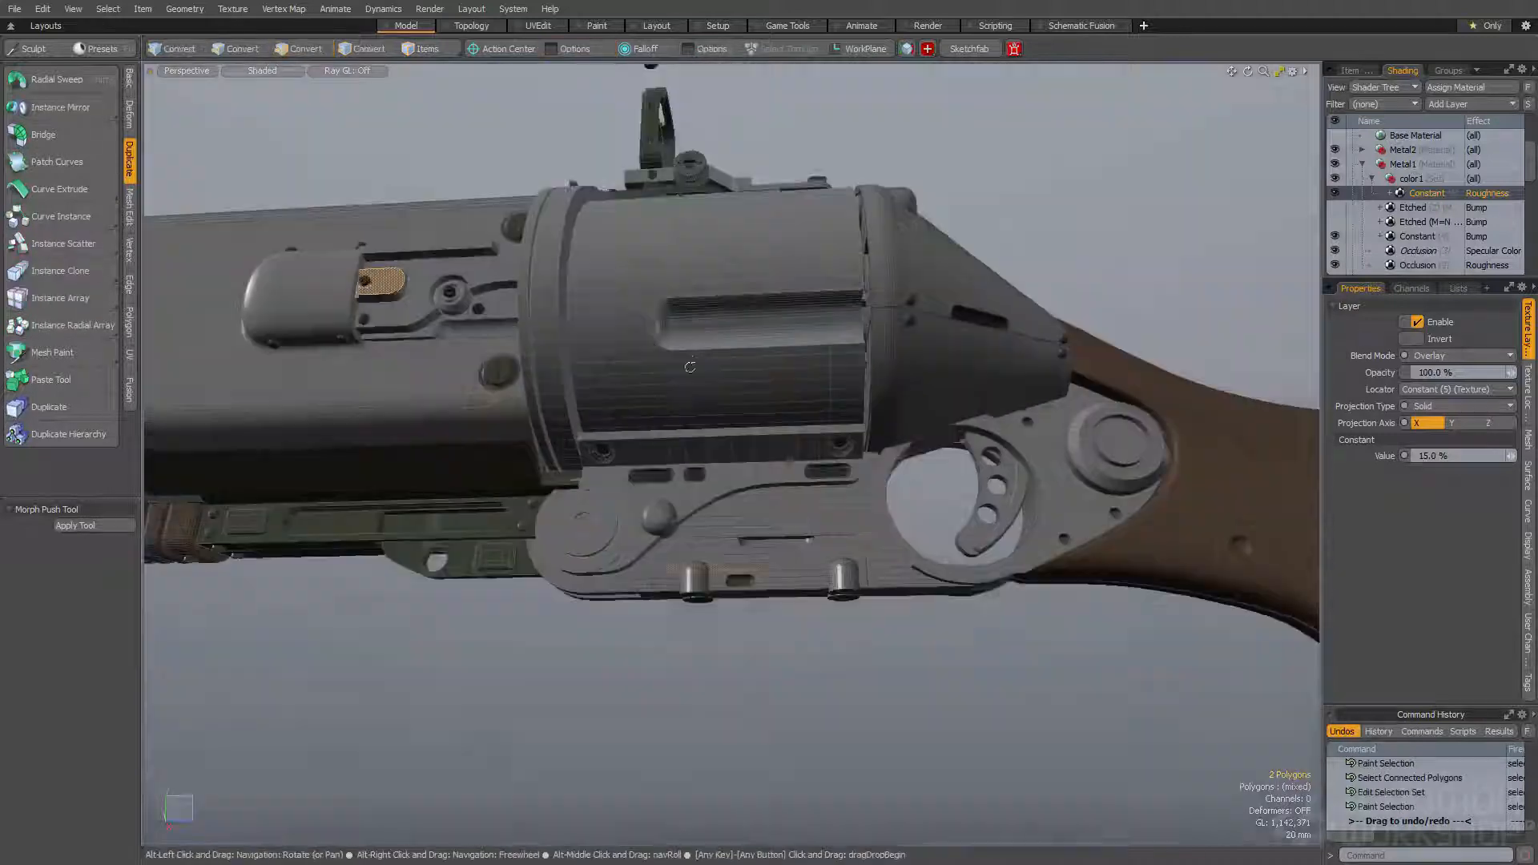
pyautogui.doubleClick(789, 567)
pyautogui.scroll(2, 841, 578)
pyautogui.keyDown('alt'); pyautogui.keyDown('shift'); pyautogui.moveTo(1146, 421); pyautogui.dragTo(700, 473); pyautogui.keyUp('shift'); pyautogui.keyUp('alt')
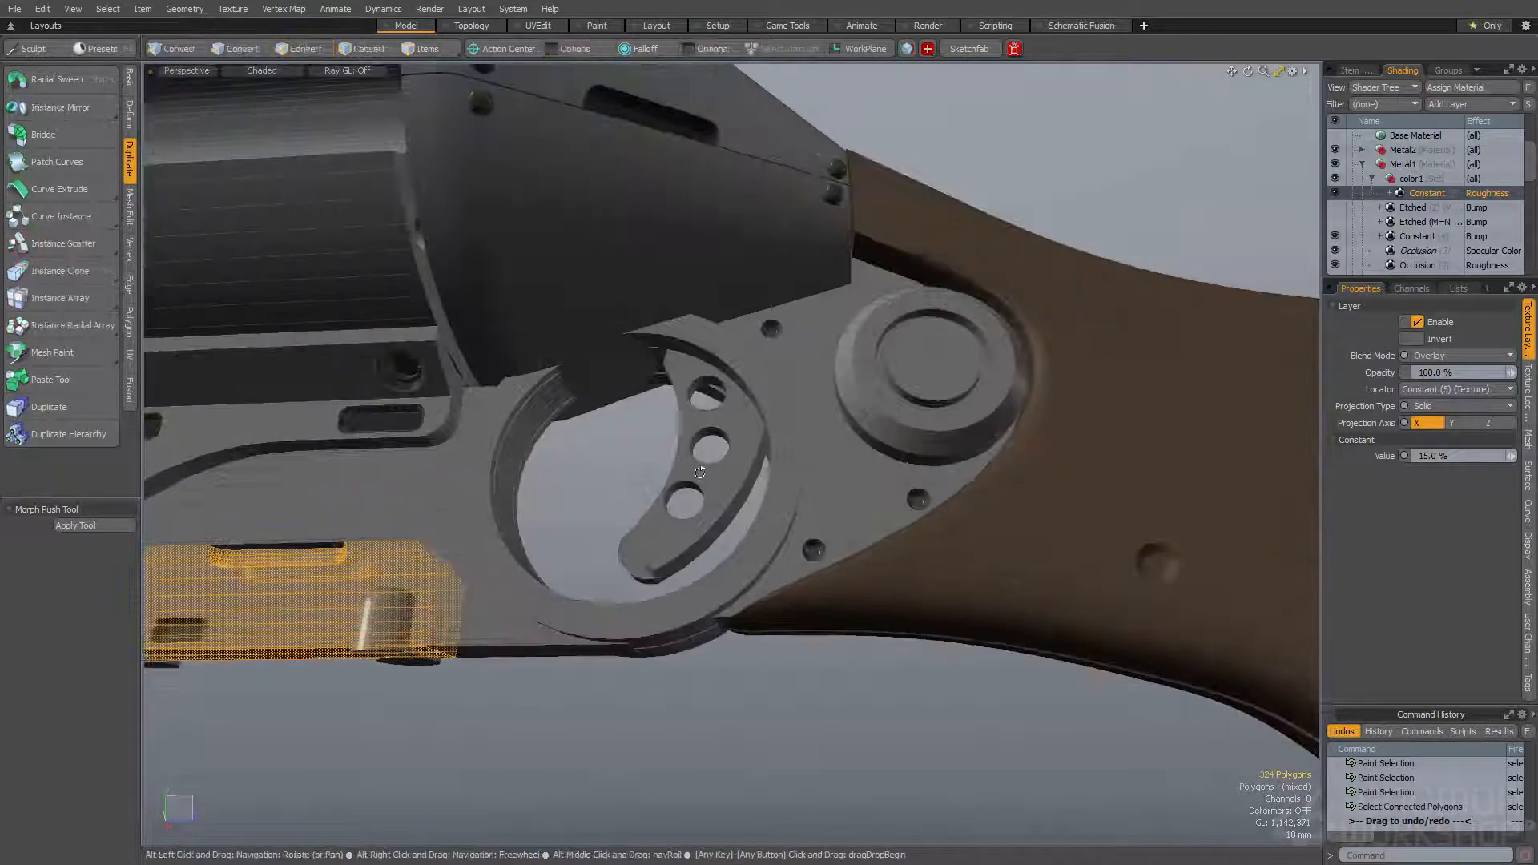
pyautogui.doubleClick(700, 473)
pyautogui.hotkey('ctrl', '1')
pyautogui.click(683, 460)
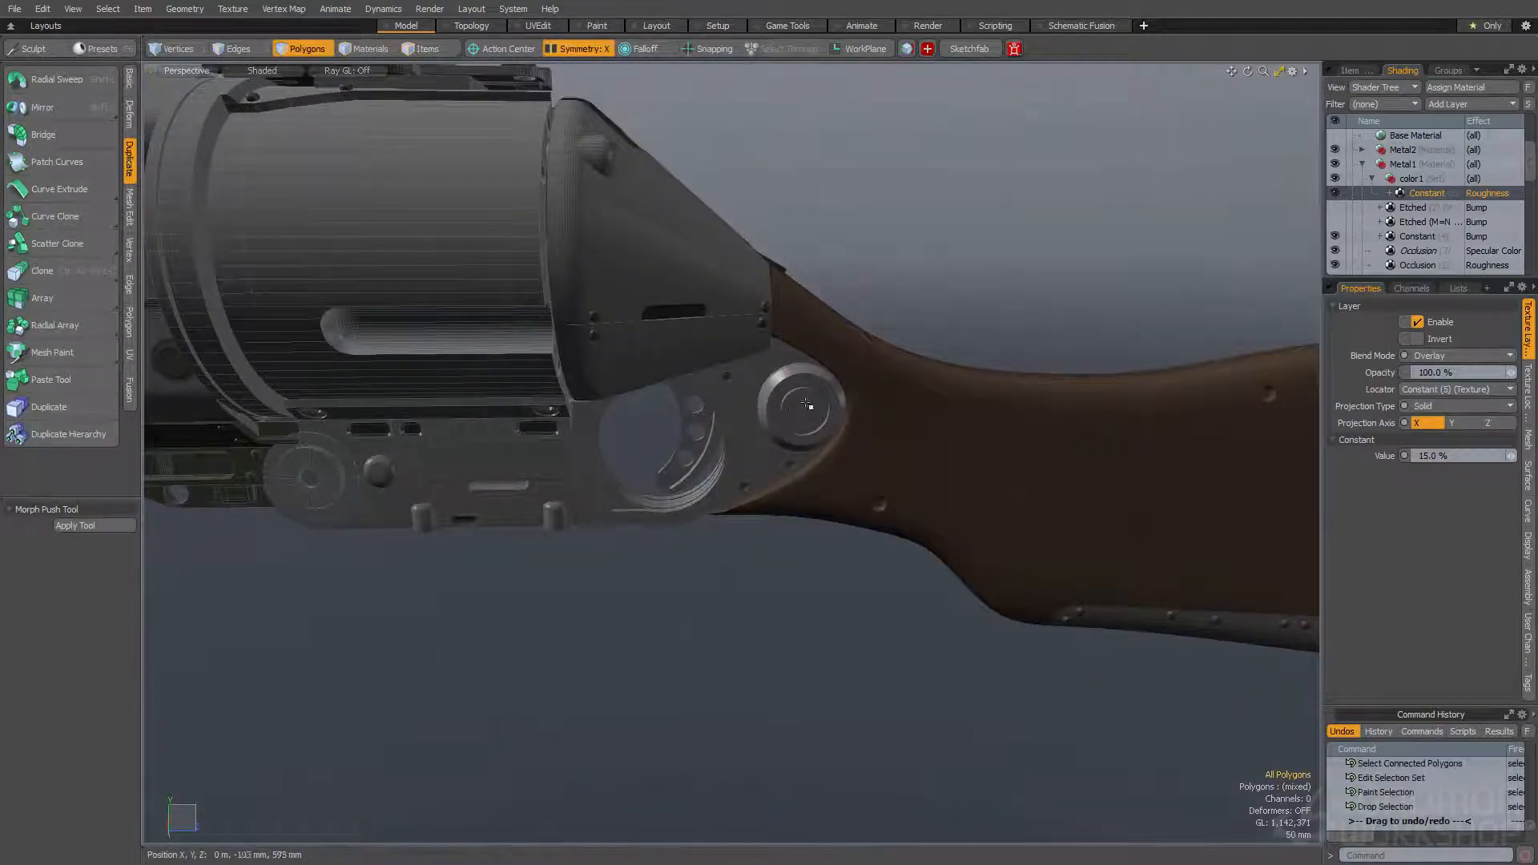
# - Select the centre of the round hinge cap by the stock, expand the selection and assign it to Color1
pyautogui.scroll(5, 805, 405)
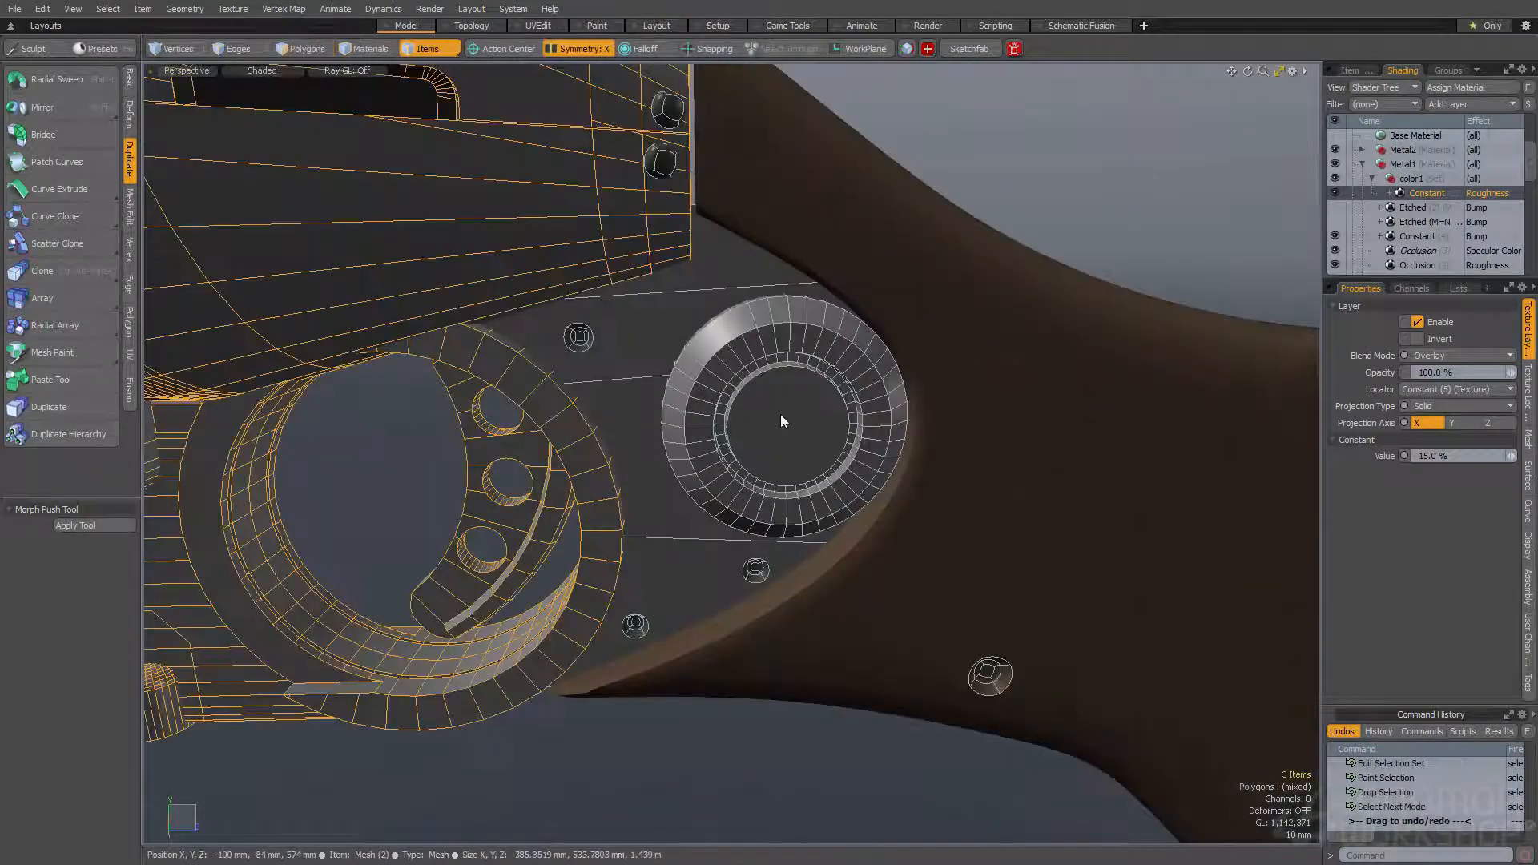
pyautogui.click(787, 420)
pyautogui.hotkey('shift', 'Up')
pyautogui.hotkey('ctrl', '1')
pyautogui.click(789, 358)
pyautogui.click(801, 377)
pyautogui.scroll(-5, 801, 377)
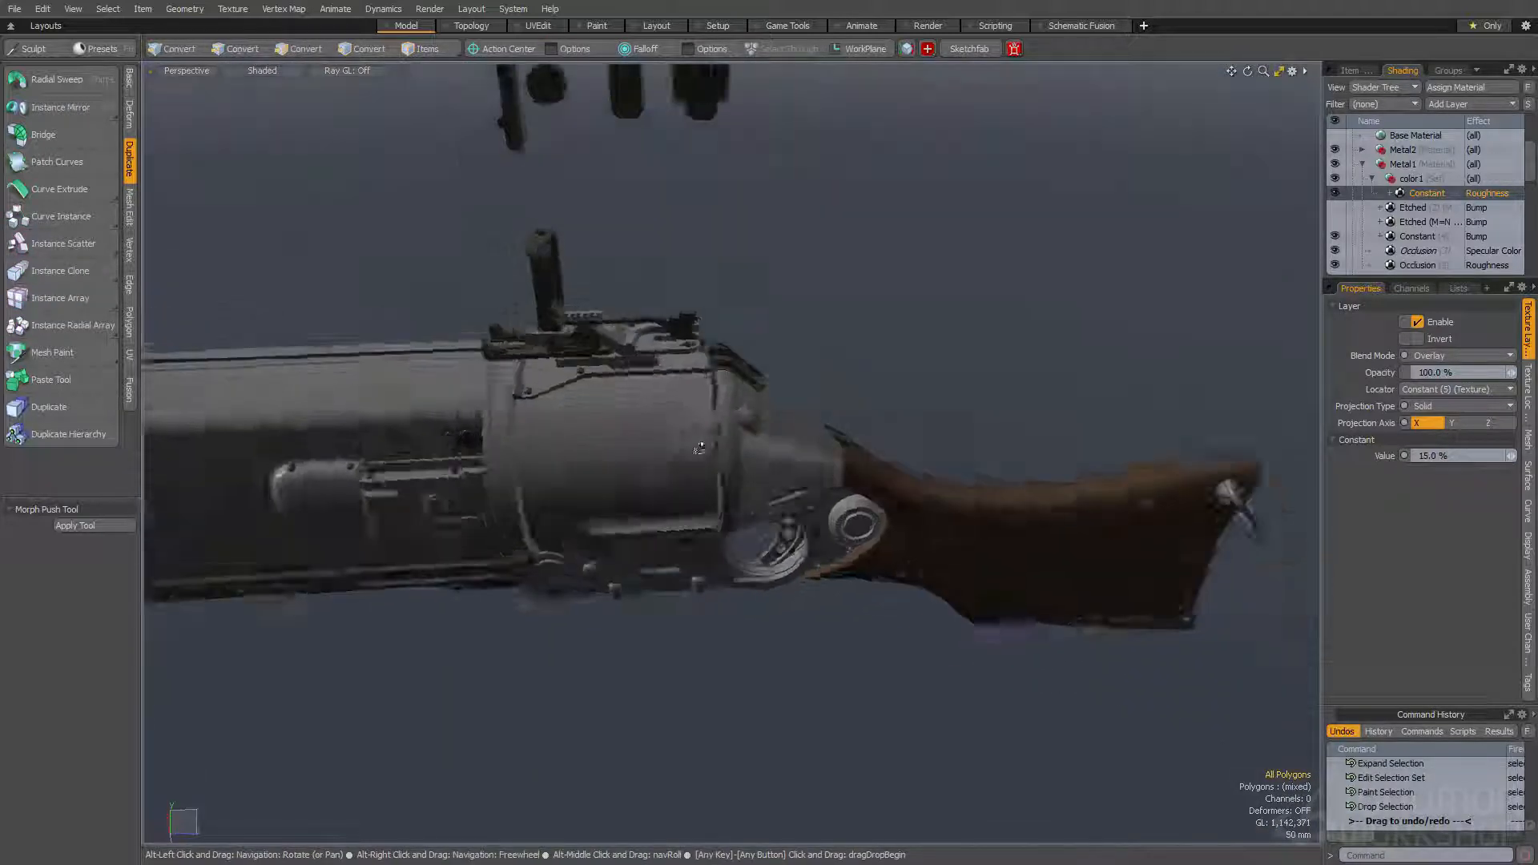
# - Switch to the Animate layout and move the timeline to frame 15 so the gun swings open
pyautogui.scroll(5, 711, 433)
pyautogui.press('space')
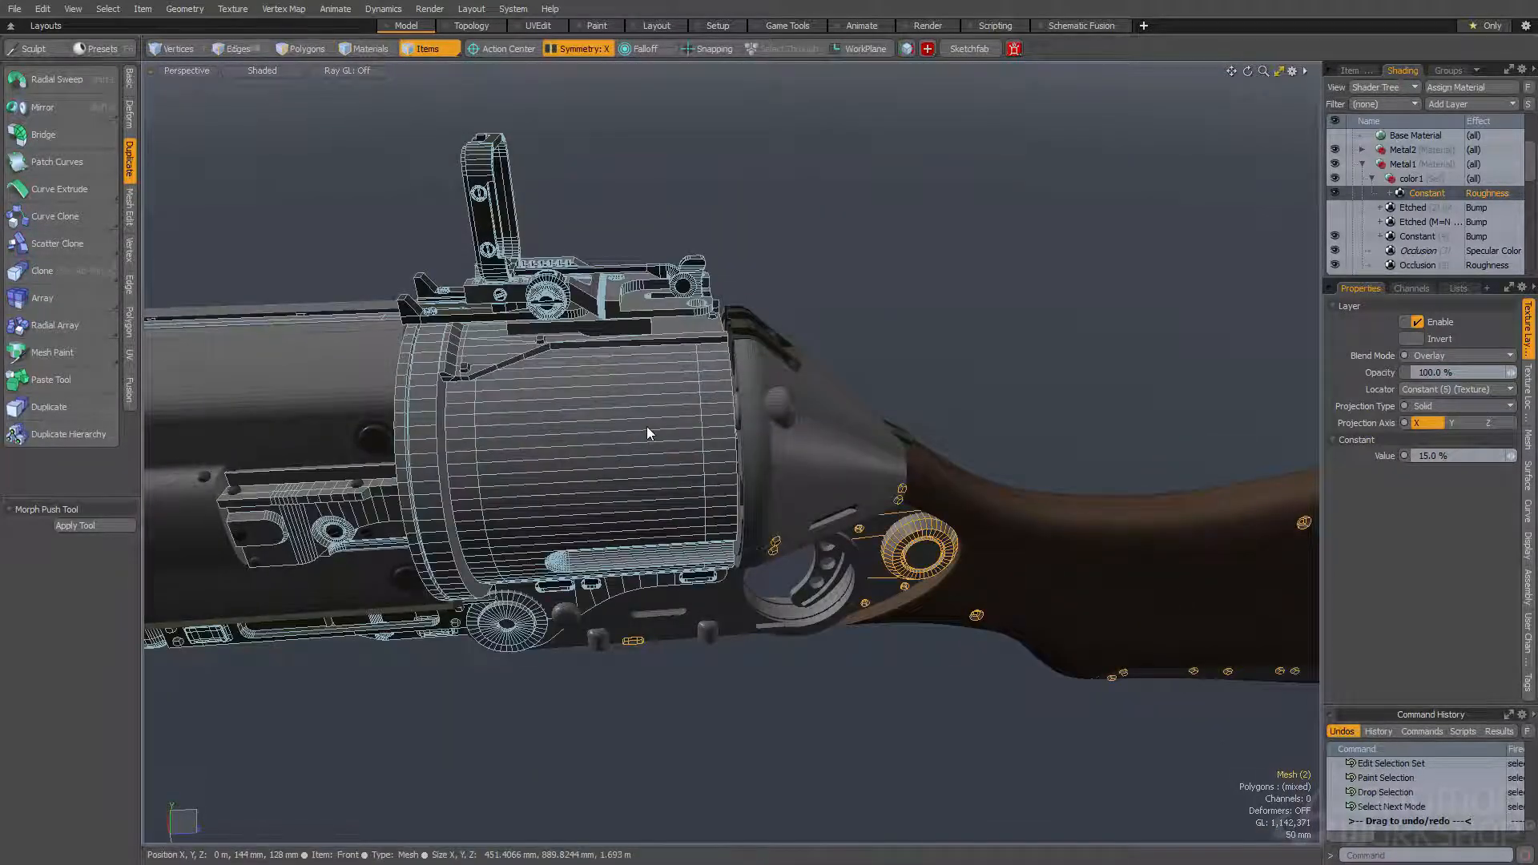
pyautogui.press('space')
pyautogui.keyDown('alt'); pyautogui.moveTo(734, 250); pyautogui.dragTo(641, 317); pyautogui.keyUp('alt')
pyautogui.click(851, 26)
pyautogui.moveTo(308, 738); pyautogui.dragTo(322, 738)
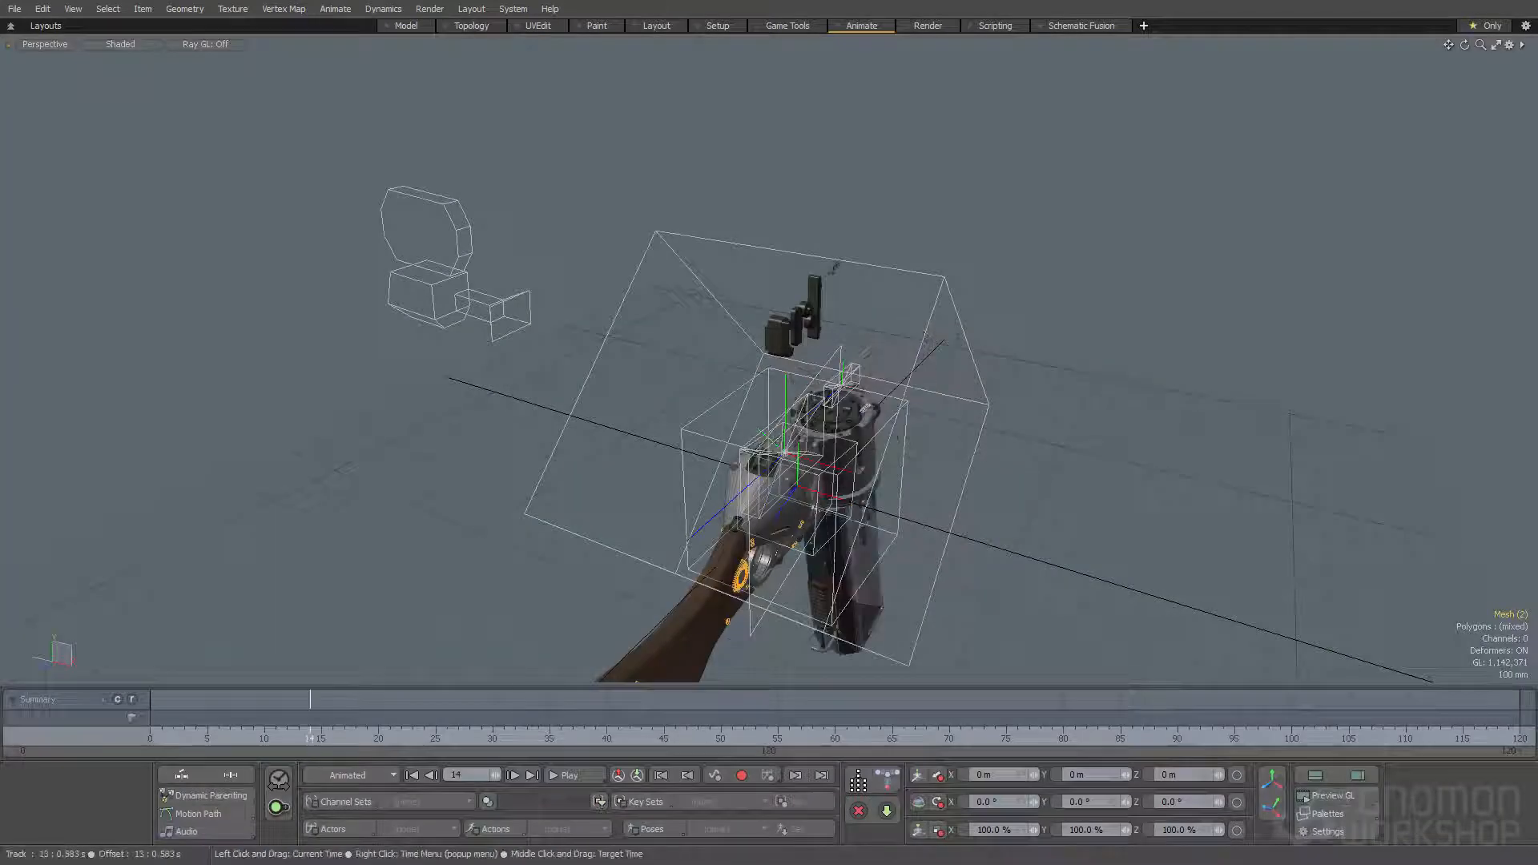
# - Select the connected polygons of the exposed inner cylinder and assign them to Color1
pyautogui.keyDown('alt'); pyautogui.moveTo(577, 416); pyautogui.dragTo(773, 388); pyautogui.keyUp('alt')
pyautogui.scroll(5, 761, 429)
pyautogui.click(775, 384)
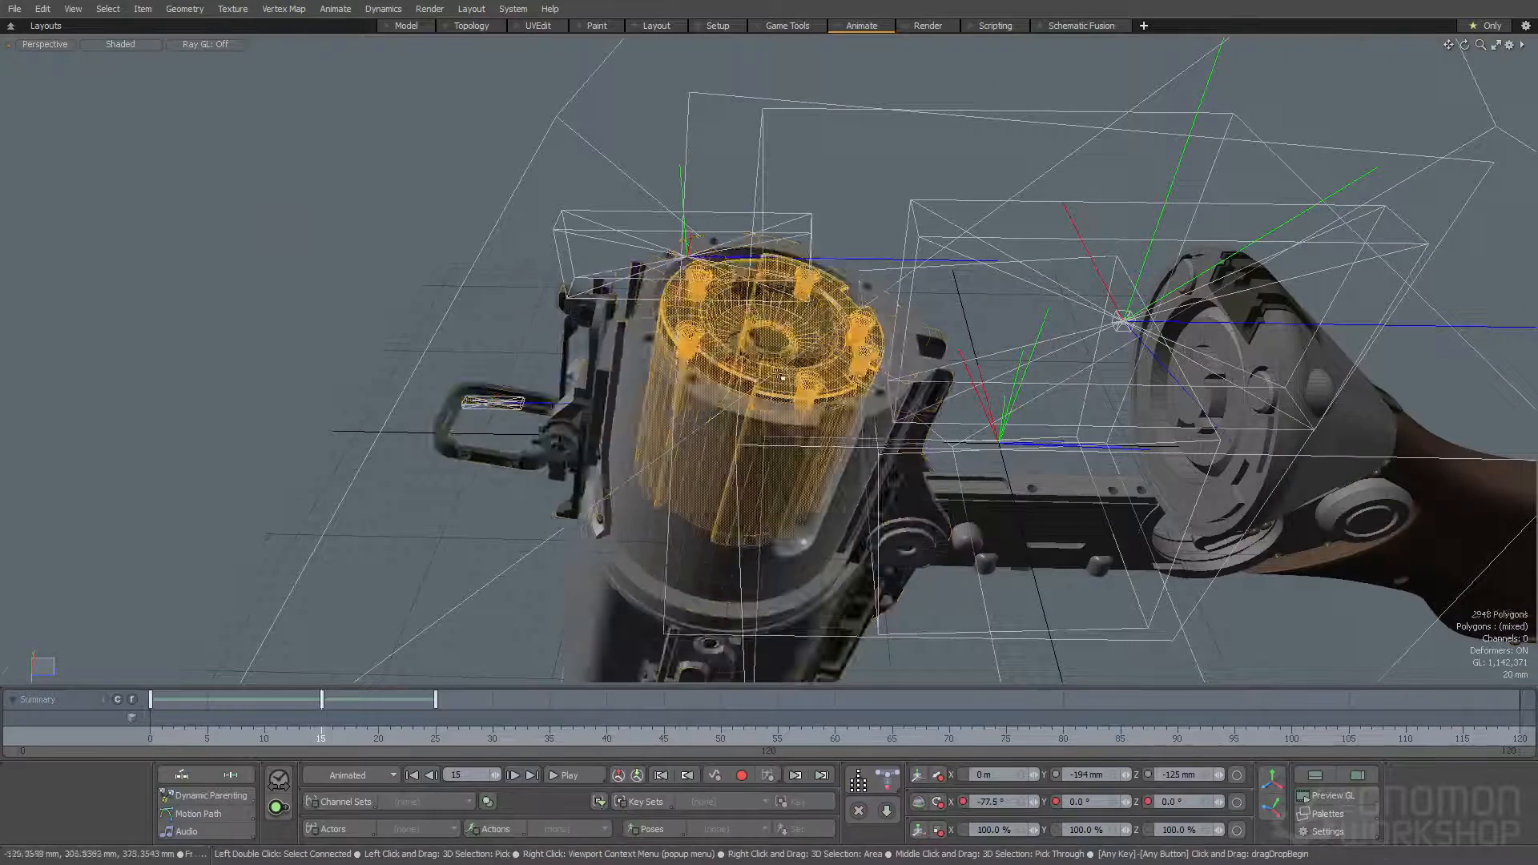
pyautogui.scroll(3, 775, 384)
pyautogui.doubleClick(774, 386)
pyautogui.hotkey('ctrl', 'shift', 'c')
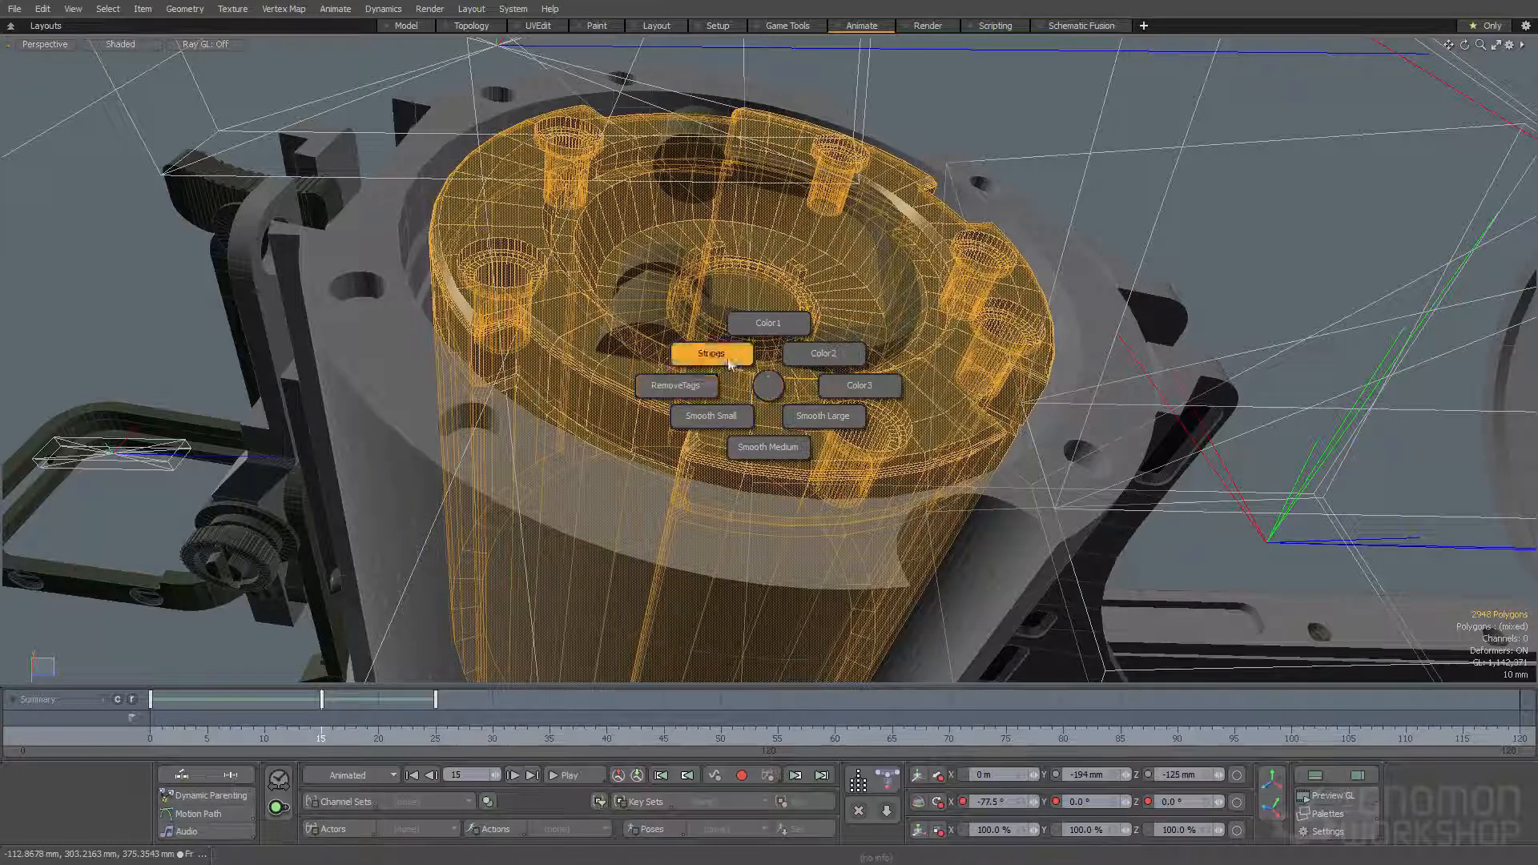
pyautogui.click(769, 323)
pyautogui.keyDown('alt'); pyautogui.moveTo(753, 344); pyautogui.dragTo(321, 416); pyautogui.keyUp('alt')
# - Select the bottoms of the holes around the cylinder's end face, expand the selection six times and assign it to Color1
pyautogui.click(830, 447)
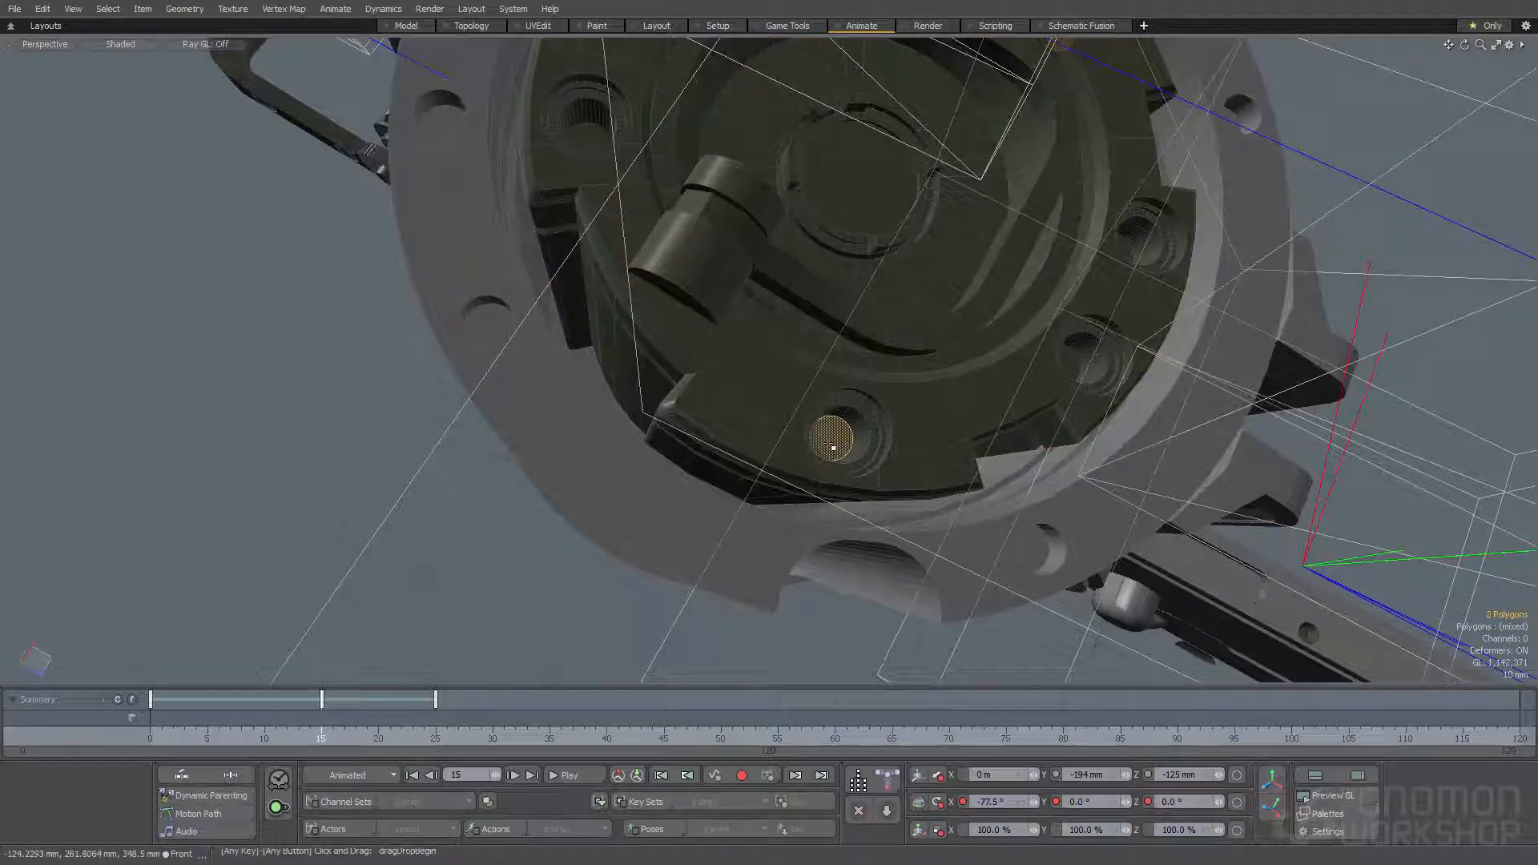
pyautogui.keyDown('alt'); pyautogui.keyDown('shift'); pyautogui.moveTo(830, 448); pyautogui.dragTo(719, 528); pyautogui.keyUp('shift'); pyautogui.keyUp('alt')
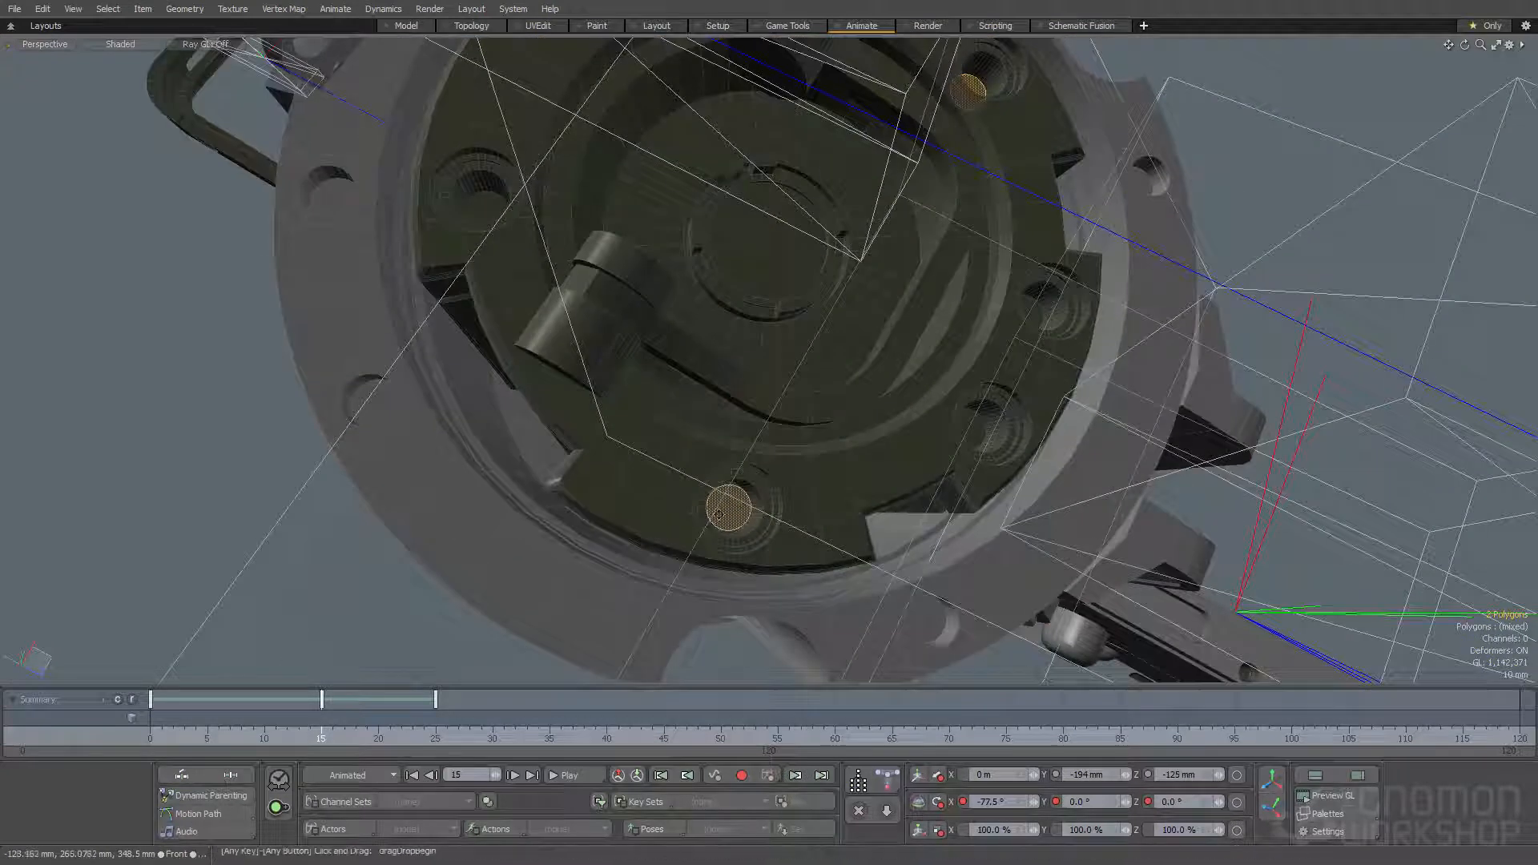
pyautogui.click(725, 520)
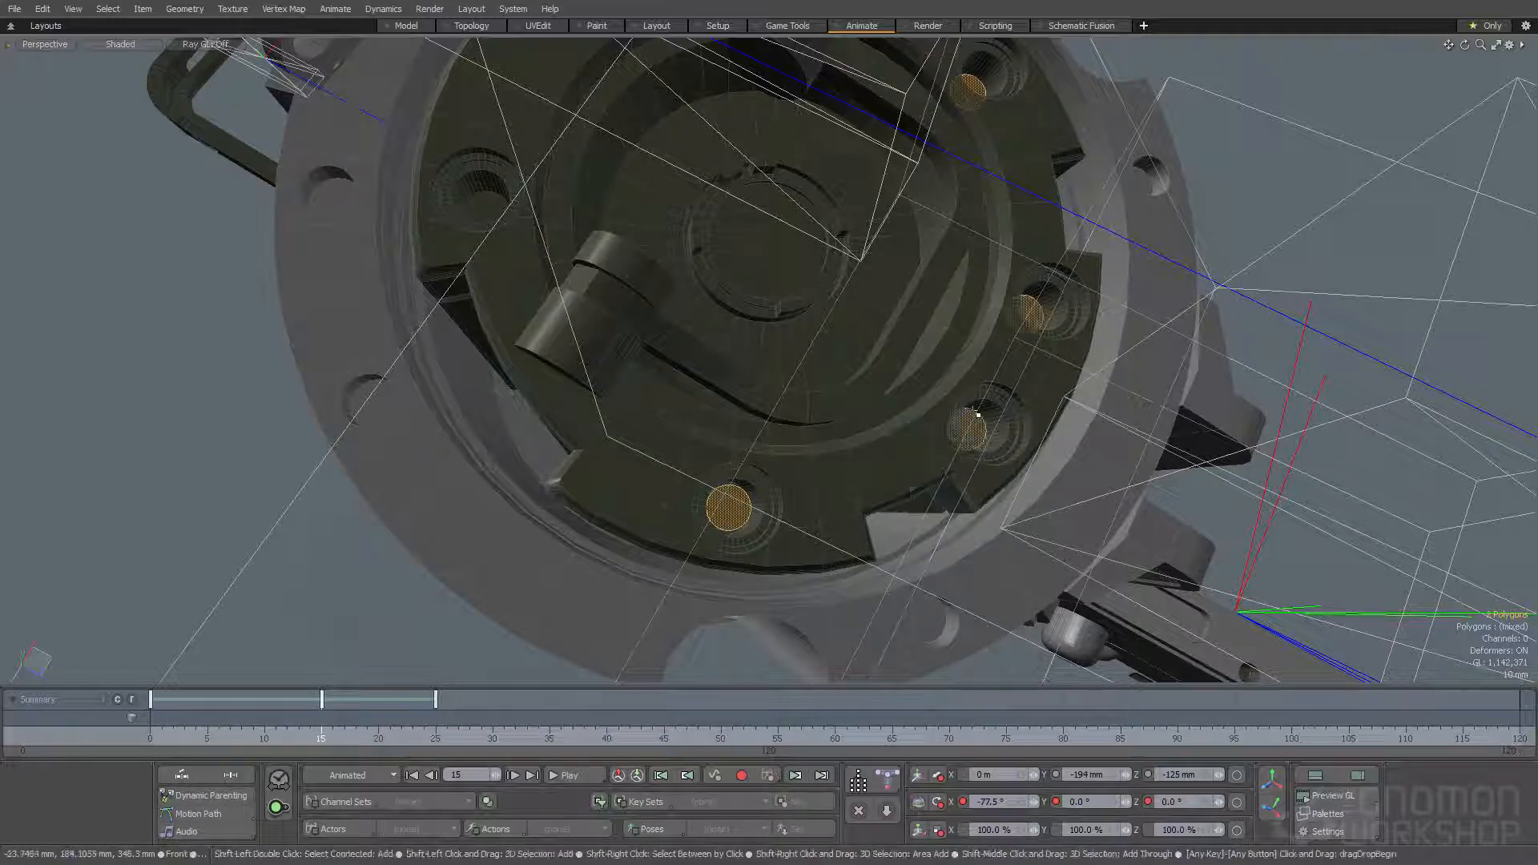
pyautogui.keyDown('alt'); pyautogui.keyDown('shift'); pyautogui.moveTo(664, 381); pyautogui.dragTo(824, 450); pyautogui.keyUp('shift'); pyautogui.keyUp('alt')
pyautogui.keyDown('shift'); pyautogui.click(646, 278); pyautogui.keyUp('shift')
pyautogui.hotkey('shift', 'Up')
pyautogui.hotkey('shift', 'Up')
pyautogui.hotkey('shift', 'Up')
pyautogui.hotkey('shift', 'Up')
pyautogui.hotkey('shift', 'Up')
pyautogui.hotkey('shift', 'Up')
pyautogui.hotkey('shift', 'Up')
pyautogui.hotkey('shift', 'Up')
pyautogui.hotkey('ctrl', '1')
pyautogui.click(656, 231)
# - Loop-select the ring around the centre of the cylinder's end face, expand it three times and assign it to Color1
pyautogui.moveTo(783, 249); pyautogui.dragTo(817, 214)
pyautogui.press('l')
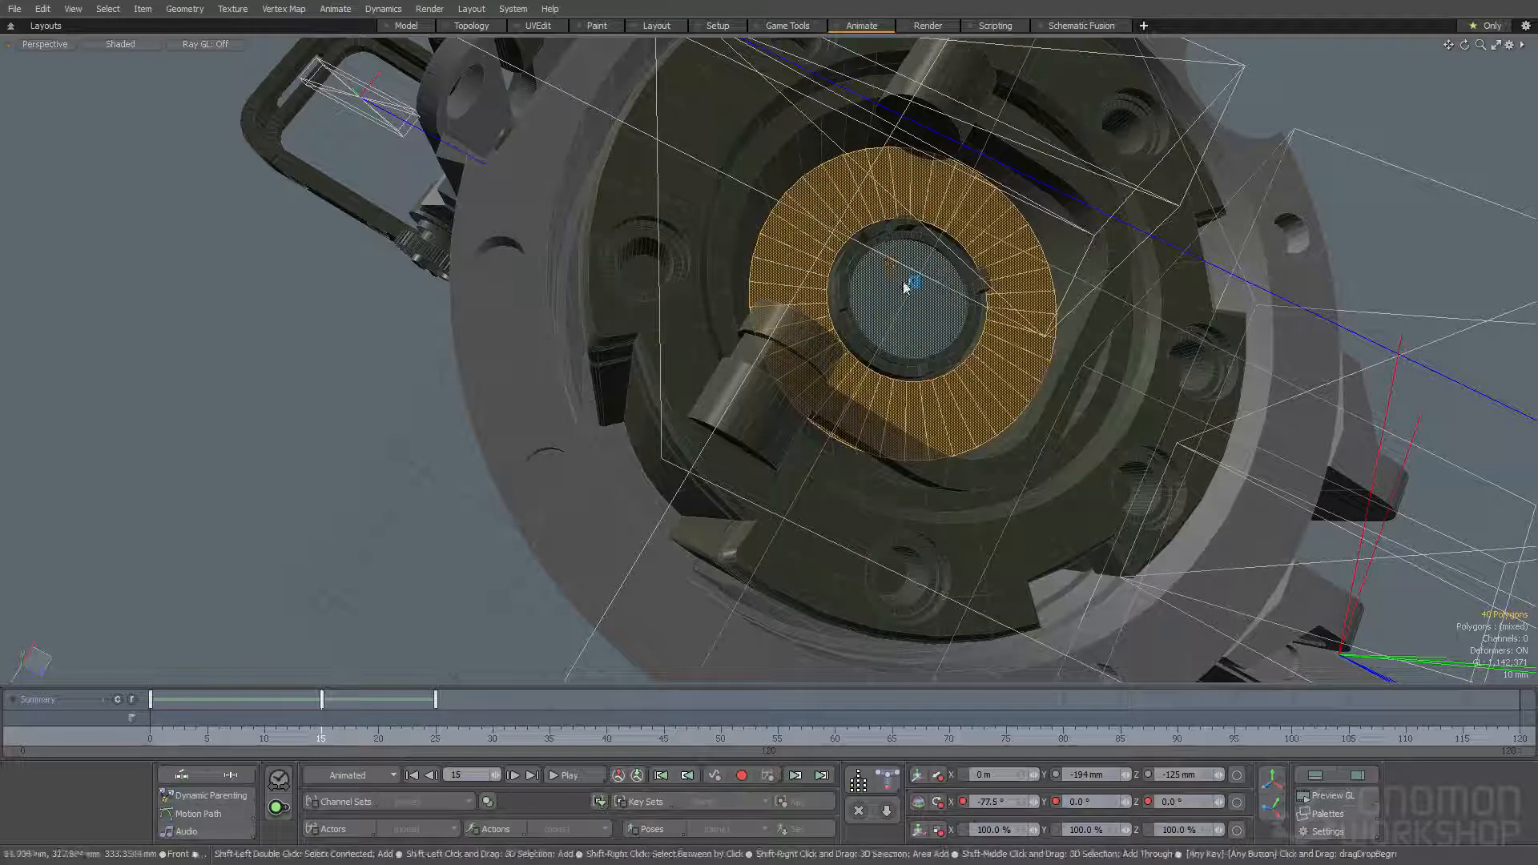
pyautogui.hotkey('shift', 'Up')
pyautogui.hotkey('shift', 'Up')
pyautogui.hotkey('shift', 'Up')
pyautogui.hotkey('shift', 'Up')
pyautogui.hotkey('ctrl', '1')
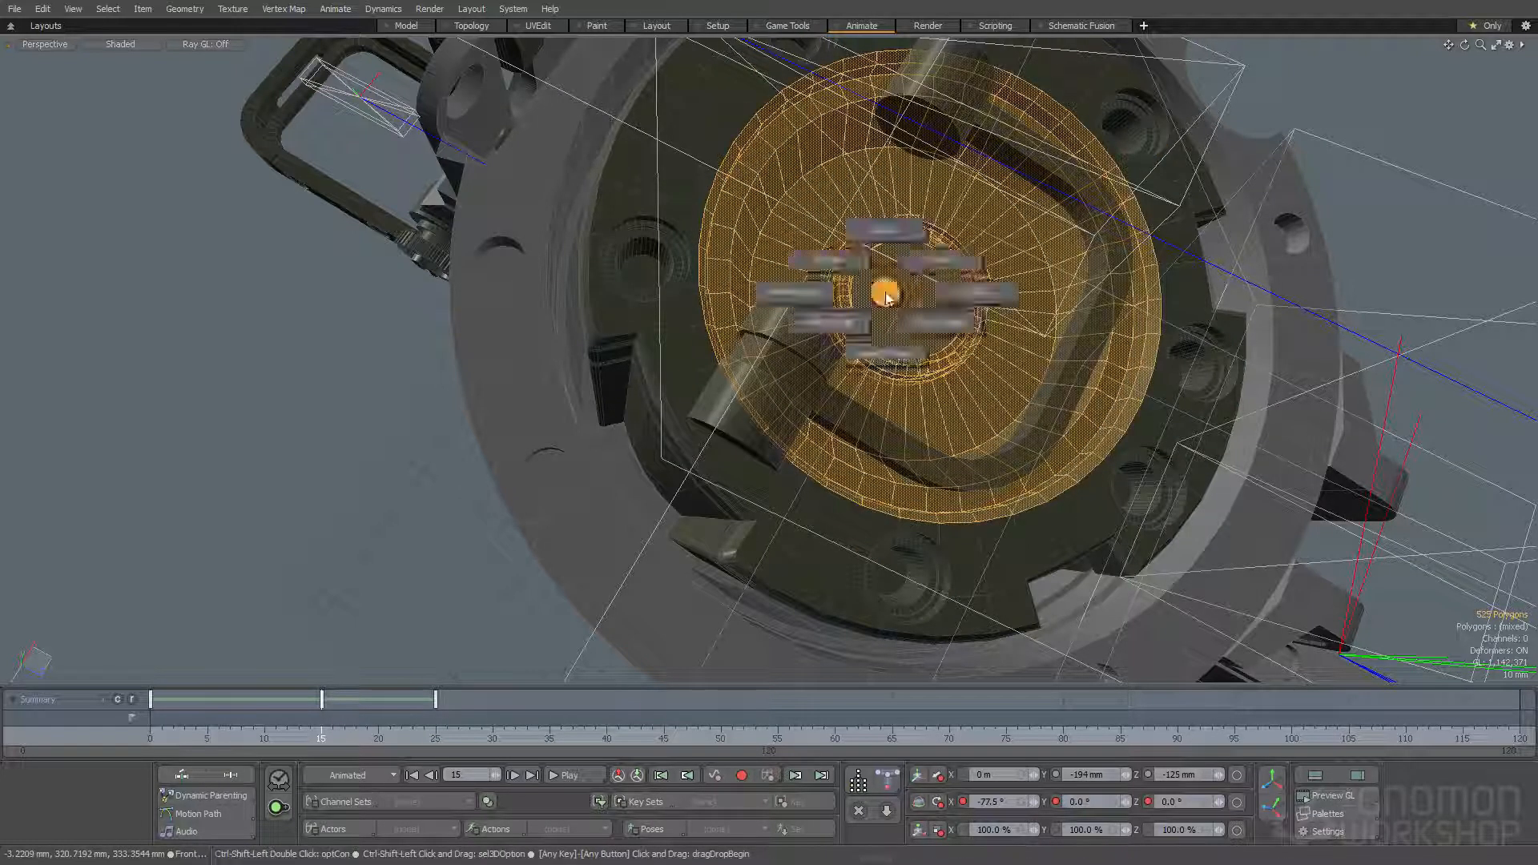
pyautogui.click(878, 237)
pyautogui.click(866, 295)
# - Loop-select the round inner disc of the rear cap, expand the selection three times and assign it to Color1
pyautogui.scroll(-5, 866, 295)
pyautogui.keyDown('alt'); pyautogui.moveTo(849, 305); pyautogui.dragTo(811, 351); pyautogui.keyUp('alt')
pyautogui.scroll(4, 1073, 301)
pyautogui.press('5')
pyautogui.click(986, 330)
pyautogui.click(1032, 300)
pyautogui.press('3')
pyautogui.click(1092, 295)
pyautogui.keyDown('shift'); pyautogui.click(1087, 311); pyautogui.keyUp('shift')
pyautogui.press('l')
pyautogui.hotkey('shift', 'Up')
pyautogui.hotkey('shift', 'Up')
pyautogui.hotkey('shift', 'Up')
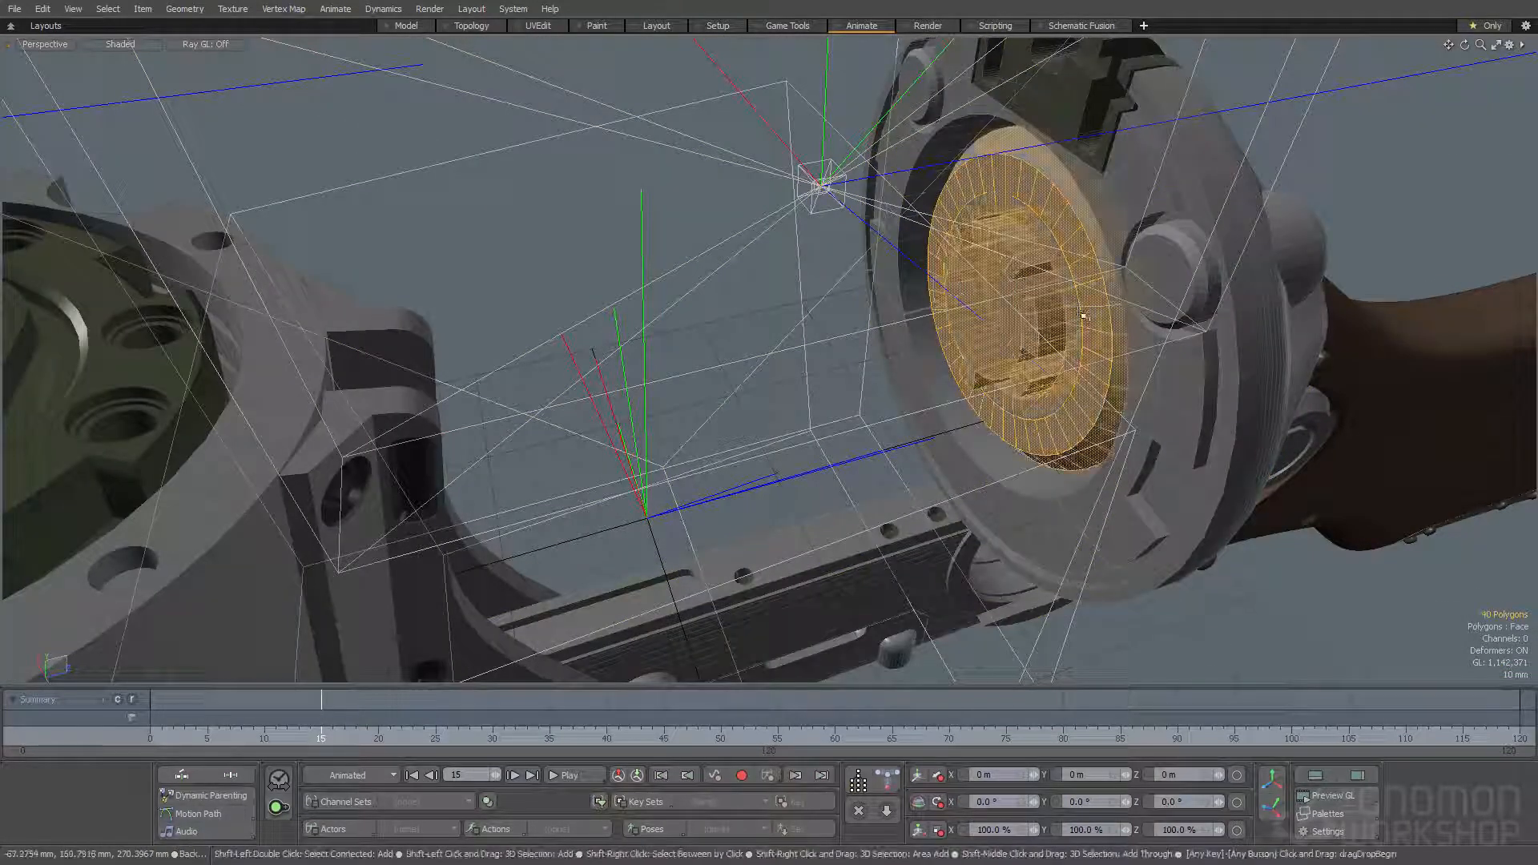
pyautogui.hotkey('alt', 'c')
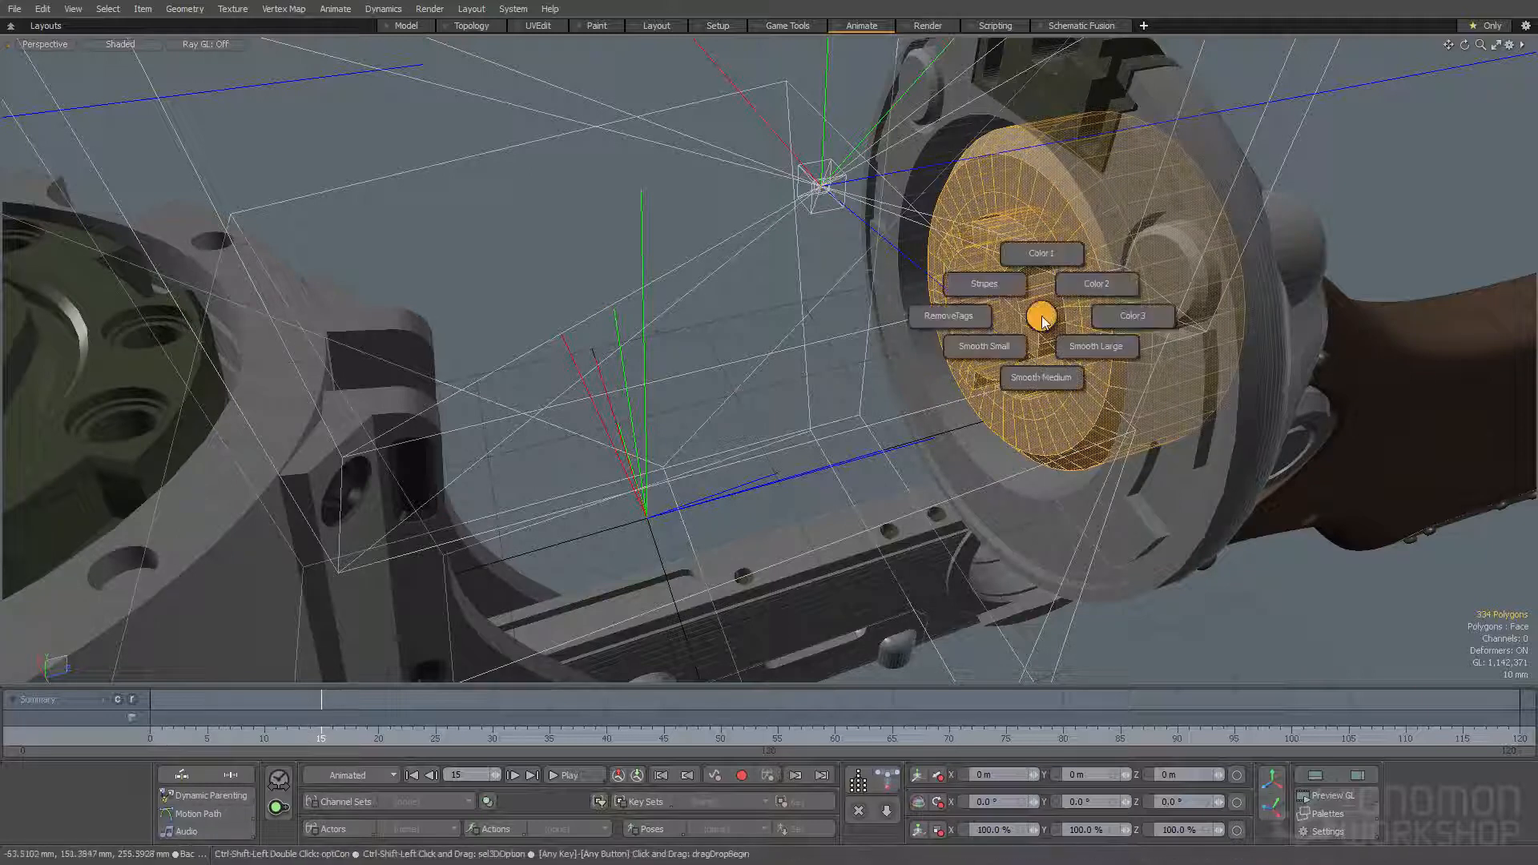
pyautogui.click(1035, 260)
# - Select another connected part of the rear cap and assign it to Color1
pyautogui.scroll(-4, 1033, 263)
pyautogui.keyDown('alt'); pyautogui.moveTo(1033, 263); pyautogui.dragTo(591, 288); pyautogui.keyUp('alt')
pyautogui.doubleClick(1044, 327)
pyautogui.hotkey('alt', 'c')
pyautogui.click(1040, 270)
pyautogui.keyDown('alt'); pyautogui.moveTo(1041, 270); pyautogui.dragTo(1130, 269); pyautogui.keyUp('alt')
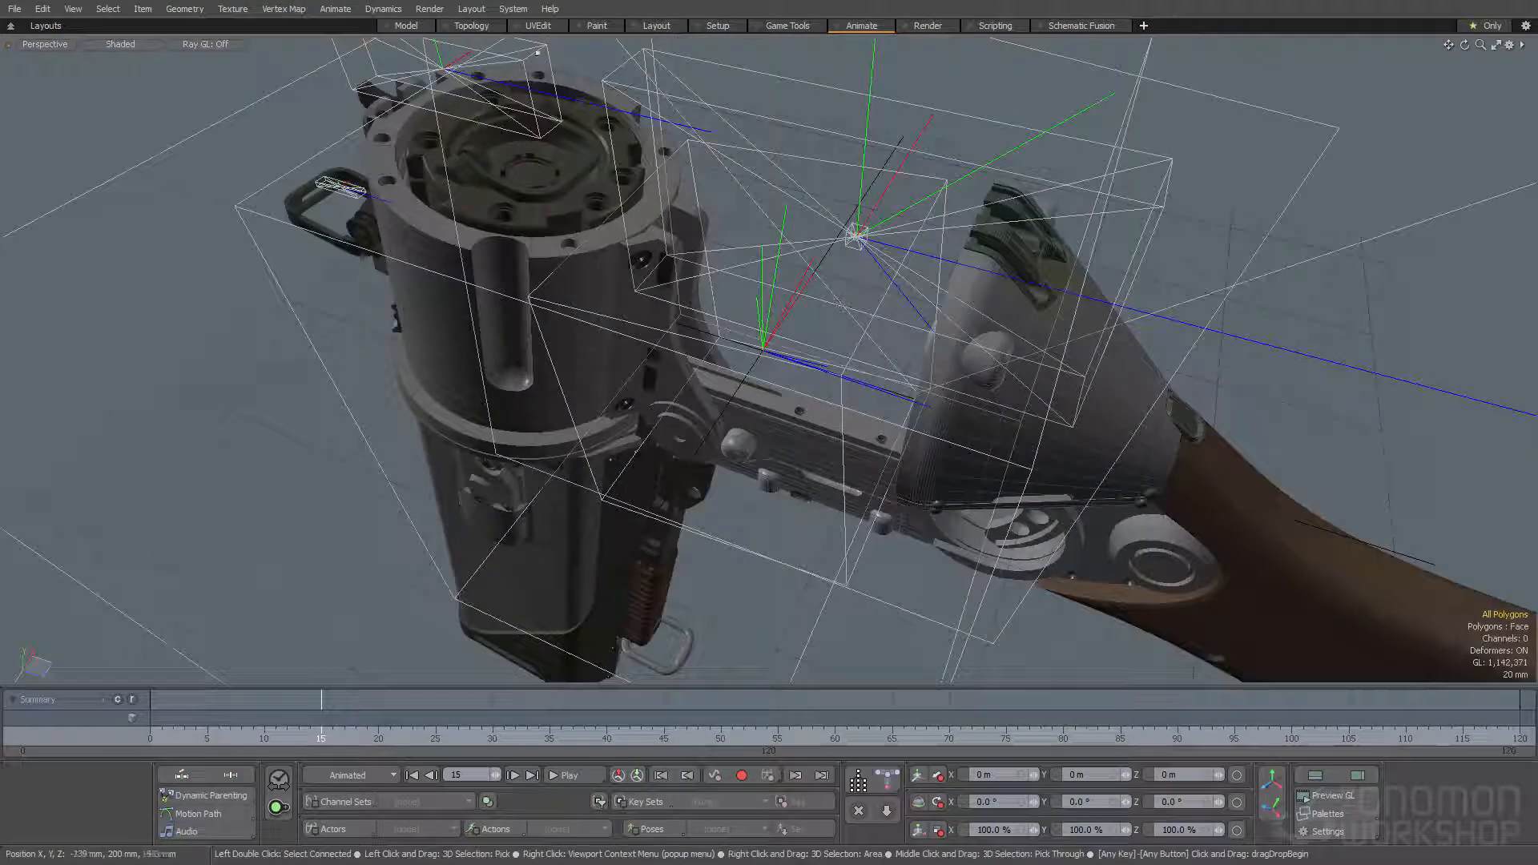
# - Open the render preview, examine the opened gun's cylinder, rear cap and barrel from several angles, and close the preview
pyautogui.hotkey('ctrl', 'F9')
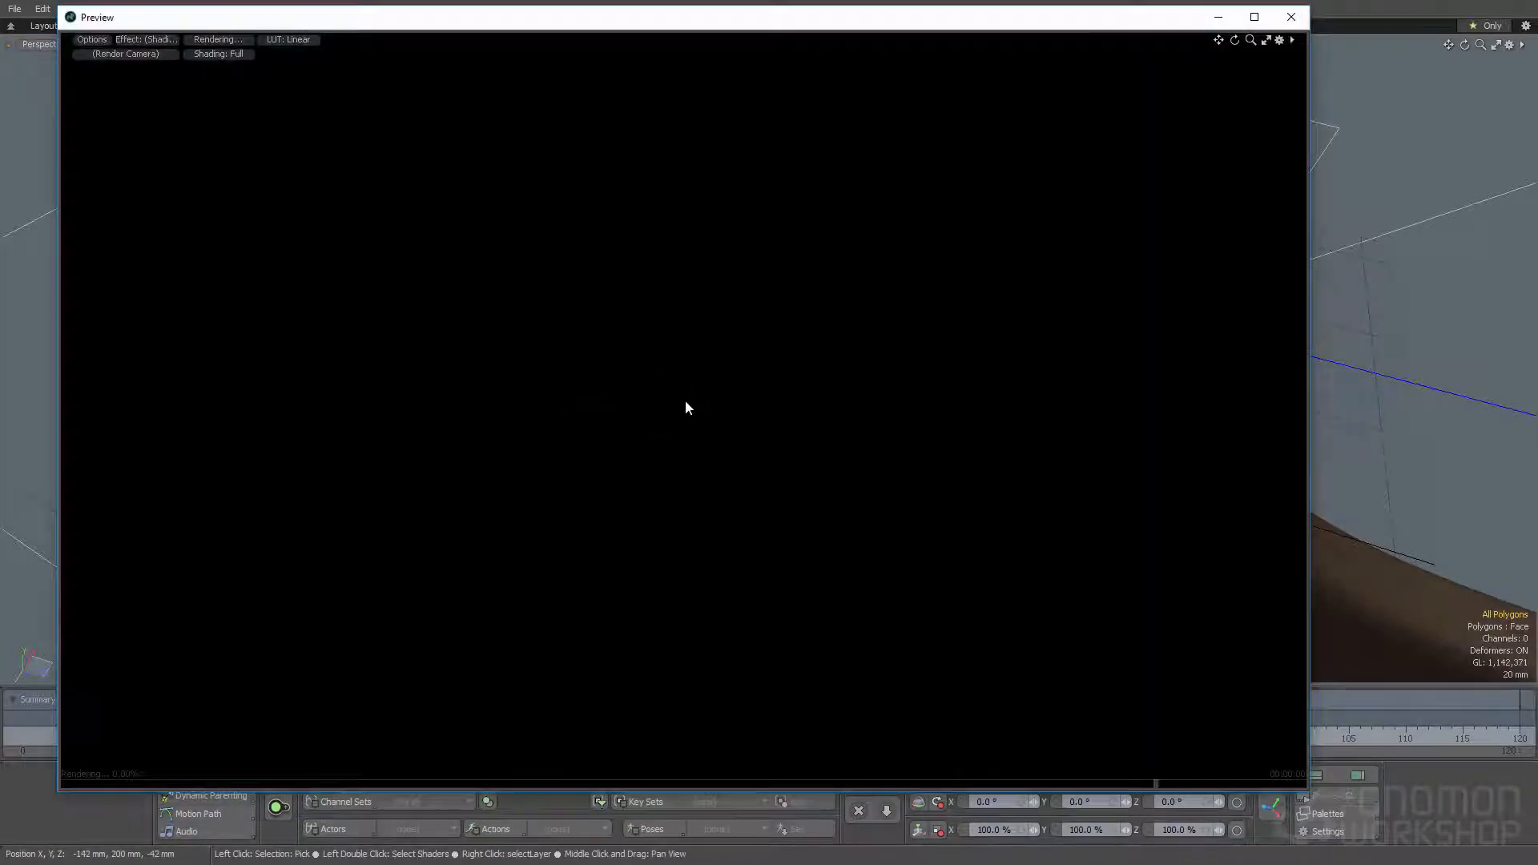
pyautogui.keyDown('alt'); pyautogui.moveTo(921, 339); pyautogui.dragTo(933, 449); pyautogui.keyUp('alt')
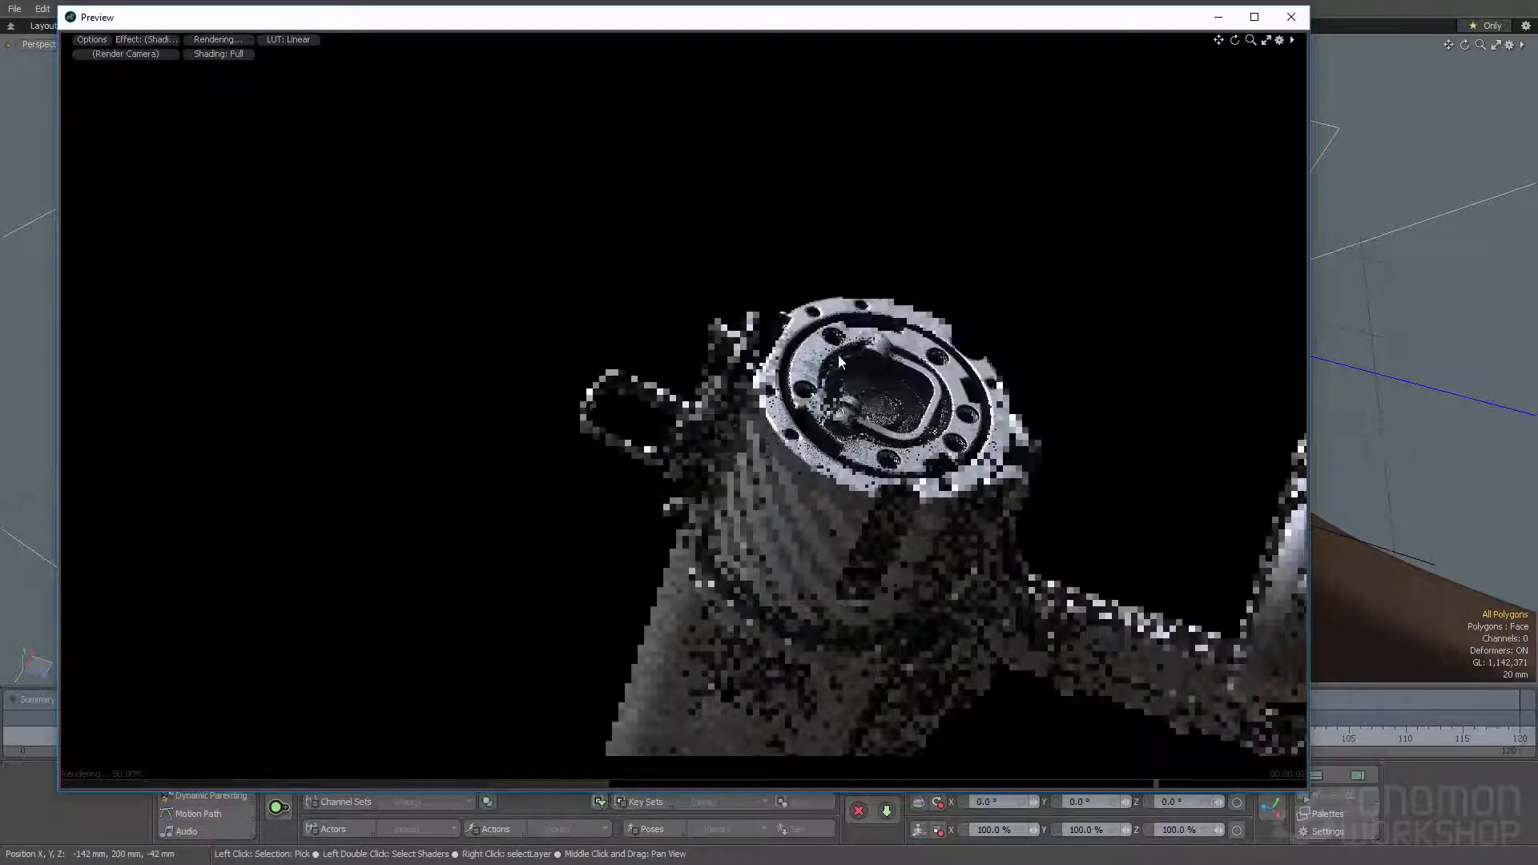
pyautogui.keyDown('alt'); pyautogui.moveTo(1033, 426); pyautogui.dragTo(1072, 314); pyautogui.keyUp('alt')
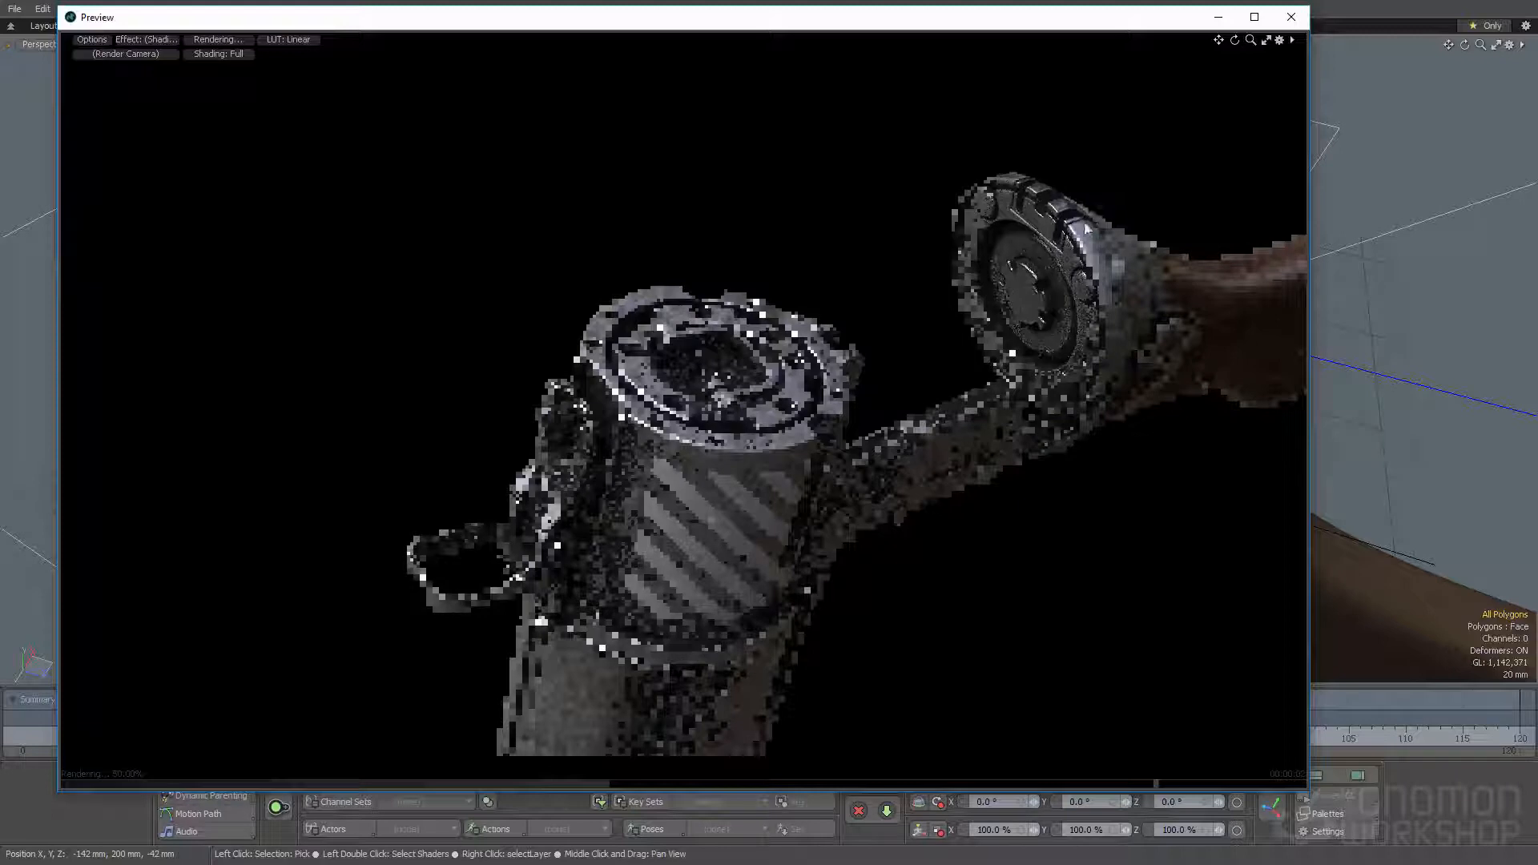
pyautogui.keyDown('alt'); pyautogui.moveTo(1051, 292); pyautogui.dragTo(785, 424); pyautogui.keyUp('alt')
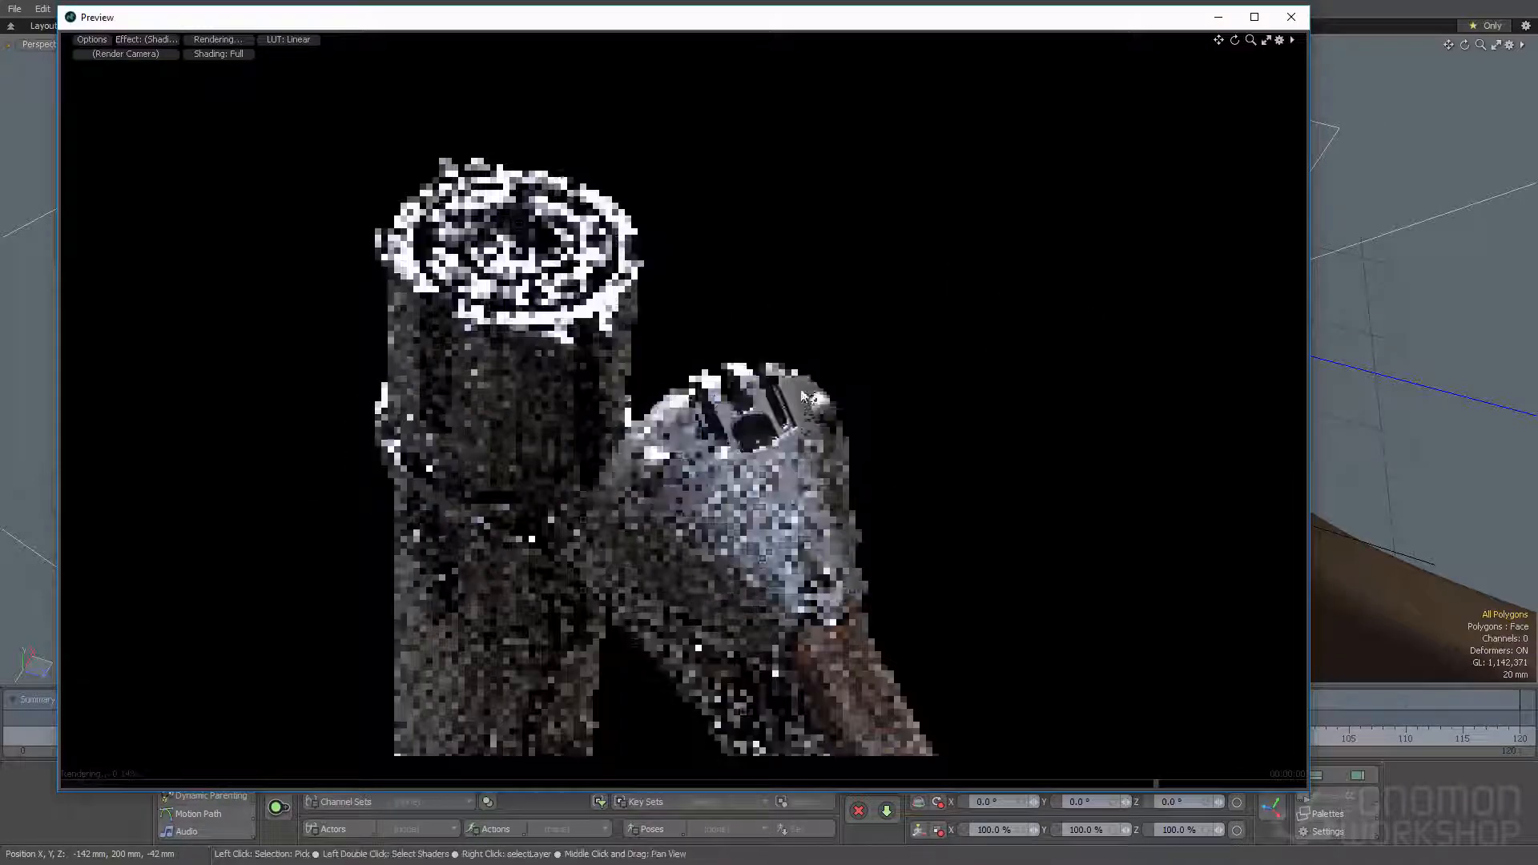
pyautogui.keyDown('alt'); pyautogui.moveTo(715, 377); pyautogui.dragTo(873, 494); pyautogui.keyUp('alt')
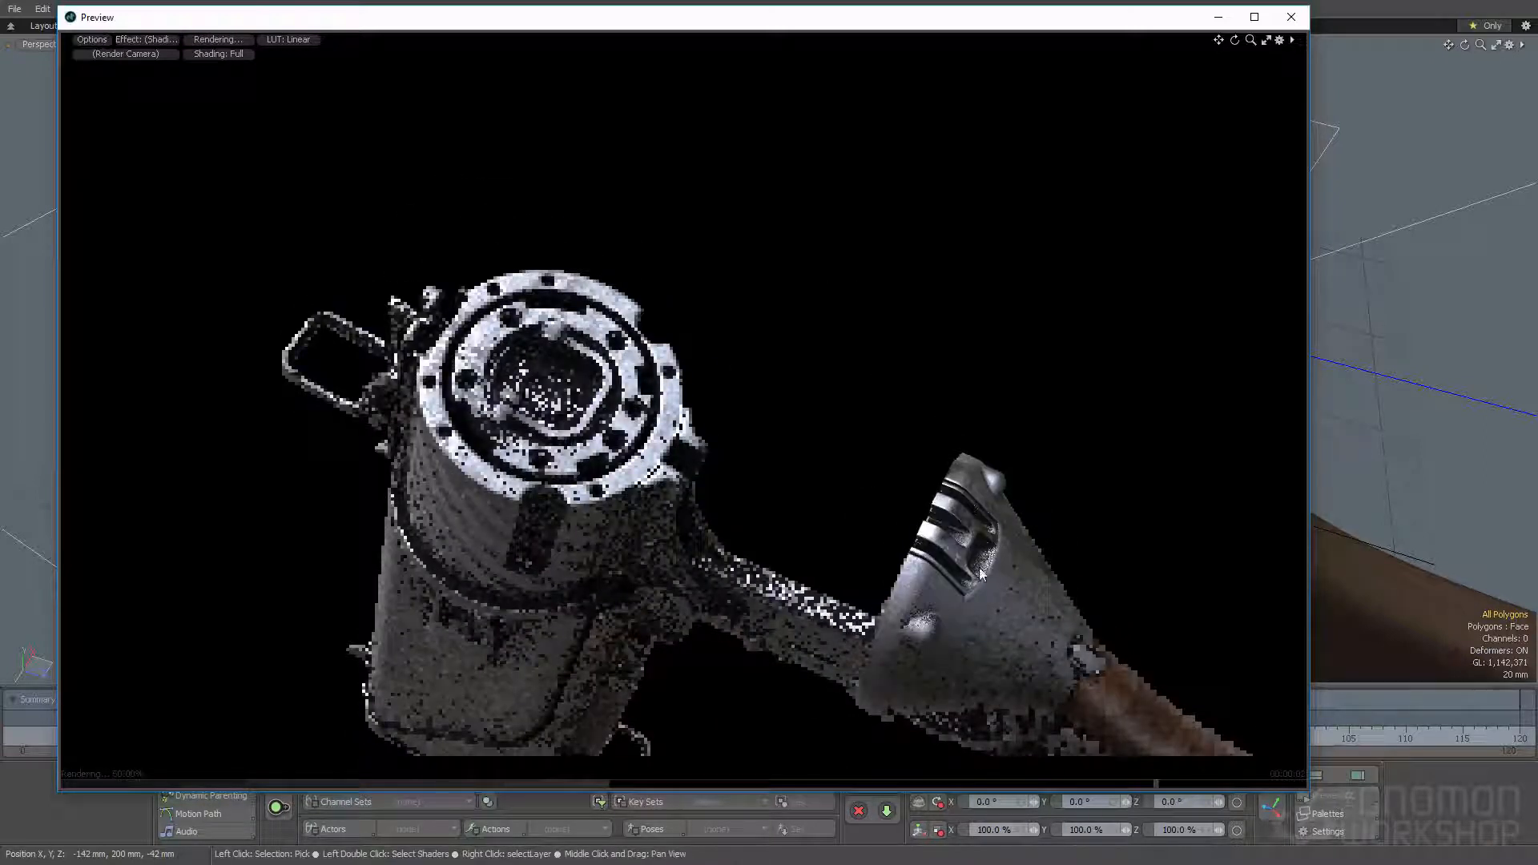
pyautogui.keyDown('alt'); pyautogui.moveTo(997, 639); pyautogui.dragTo(1165, 417); pyautogui.keyUp('alt')
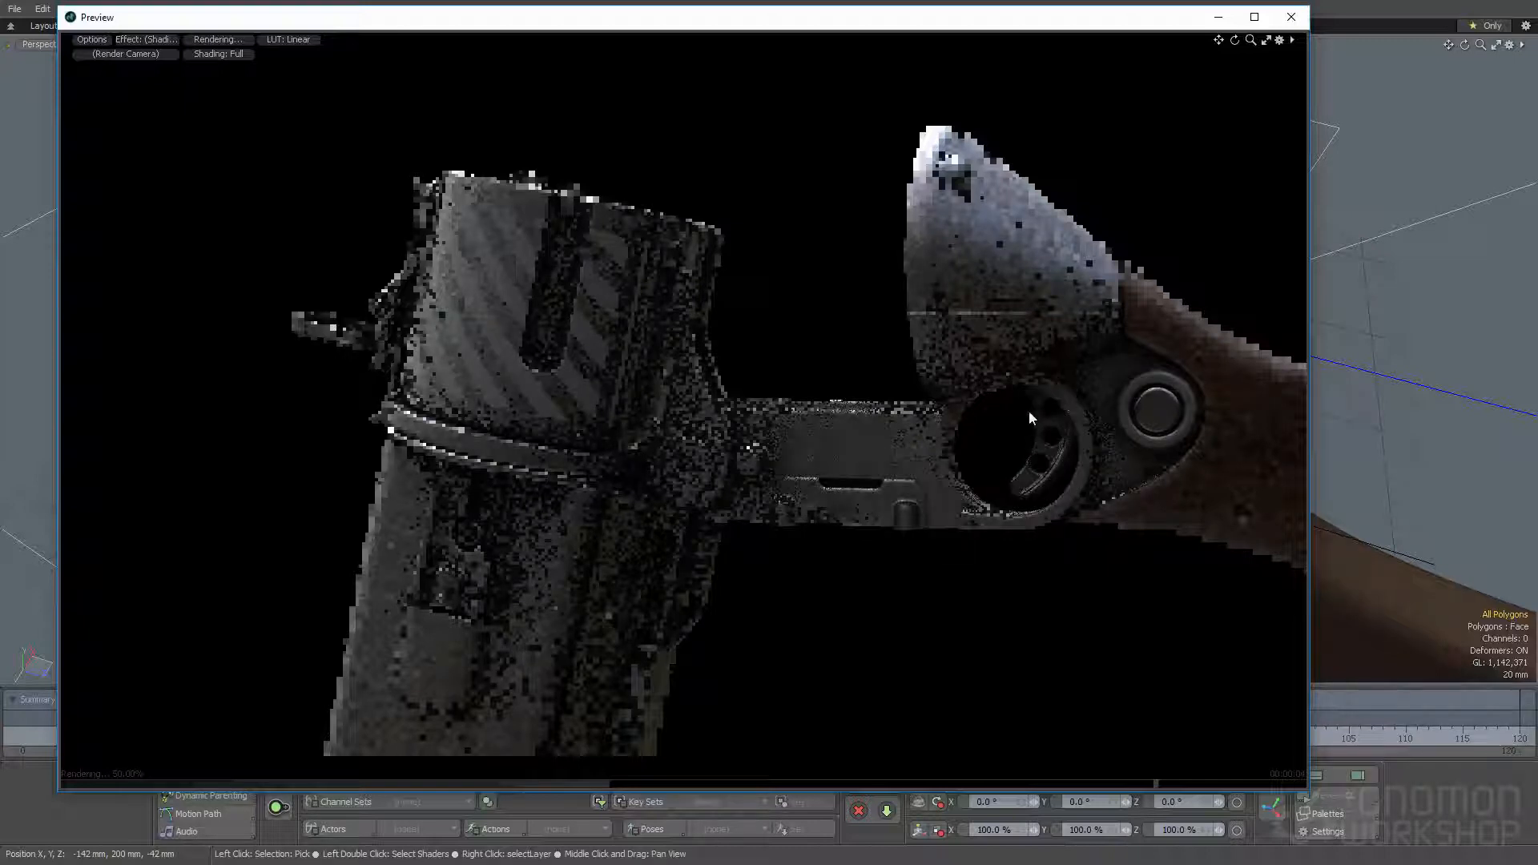
pyautogui.keyDown('ctrl'); pyautogui.keyDown('alt'); pyautogui.moveTo(593, 553); pyautogui.dragTo(627, 449); pyautogui.keyUp('alt'); pyautogui.keyUp('ctrl')
pyautogui.keyDown('alt'); pyautogui.keyDown('shift'); pyautogui.moveTo(628, 449); pyautogui.dragTo(629, 582); pyautogui.keyUp('shift'); pyautogui.keyUp('alt')
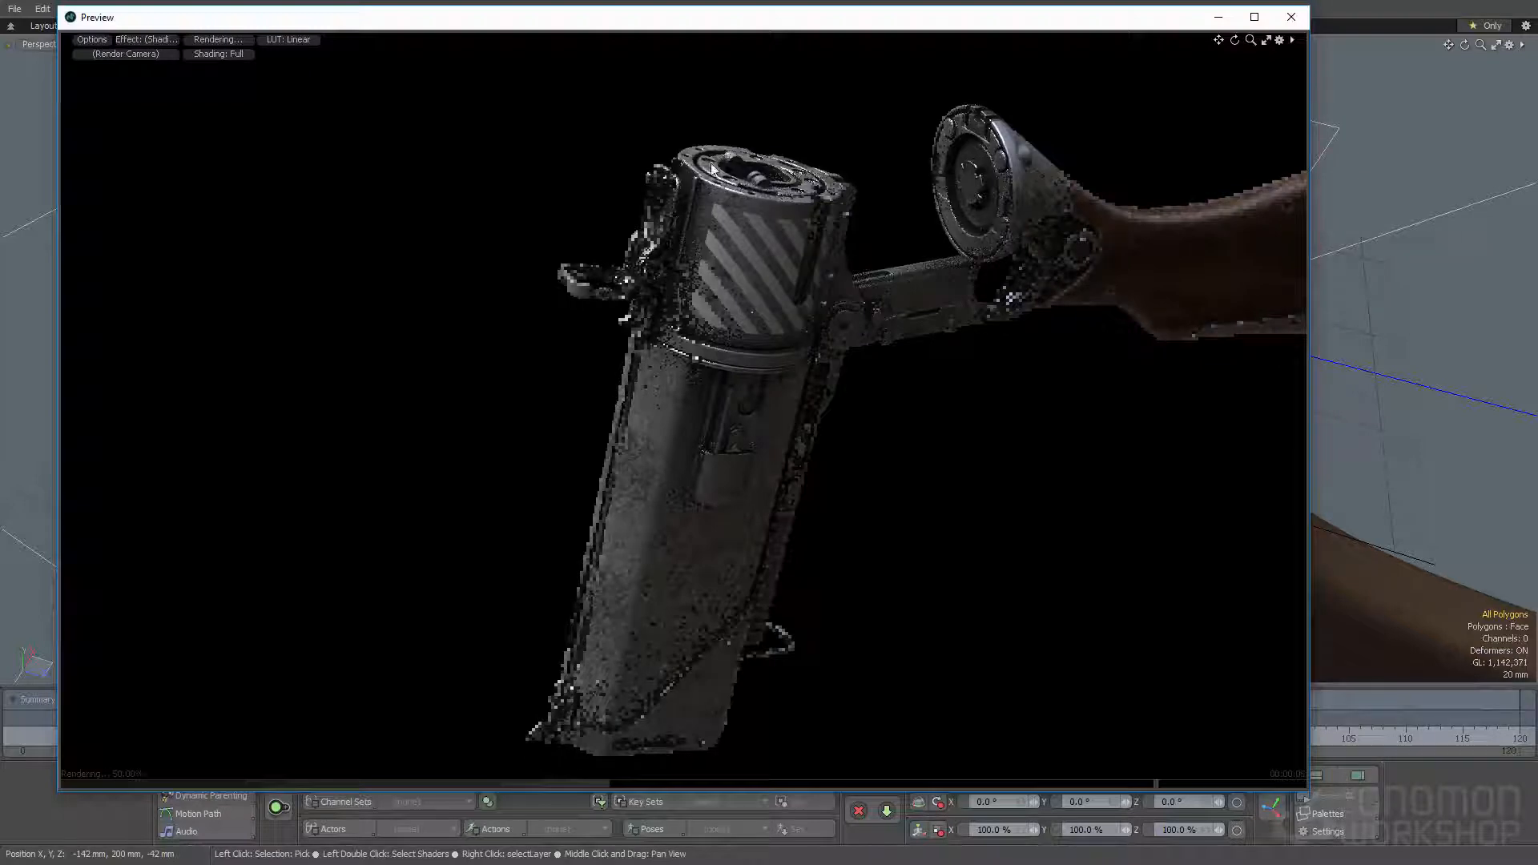
pyautogui.keyDown('alt'); pyautogui.moveTo(658, 384); pyautogui.dragTo(607, 318); pyautogui.keyUp('alt')
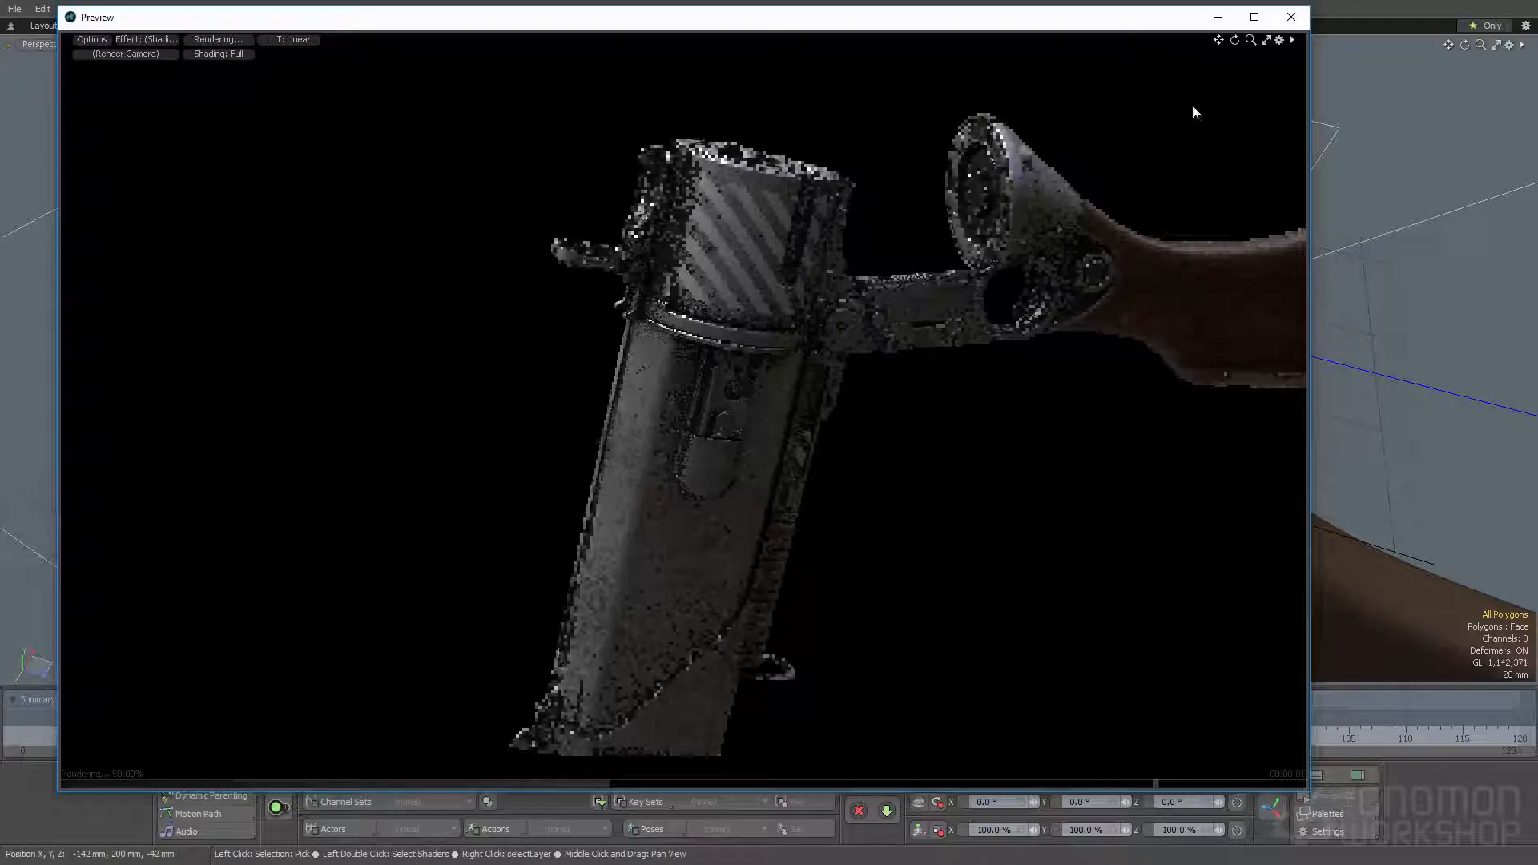
pyautogui.click(1291, 17)
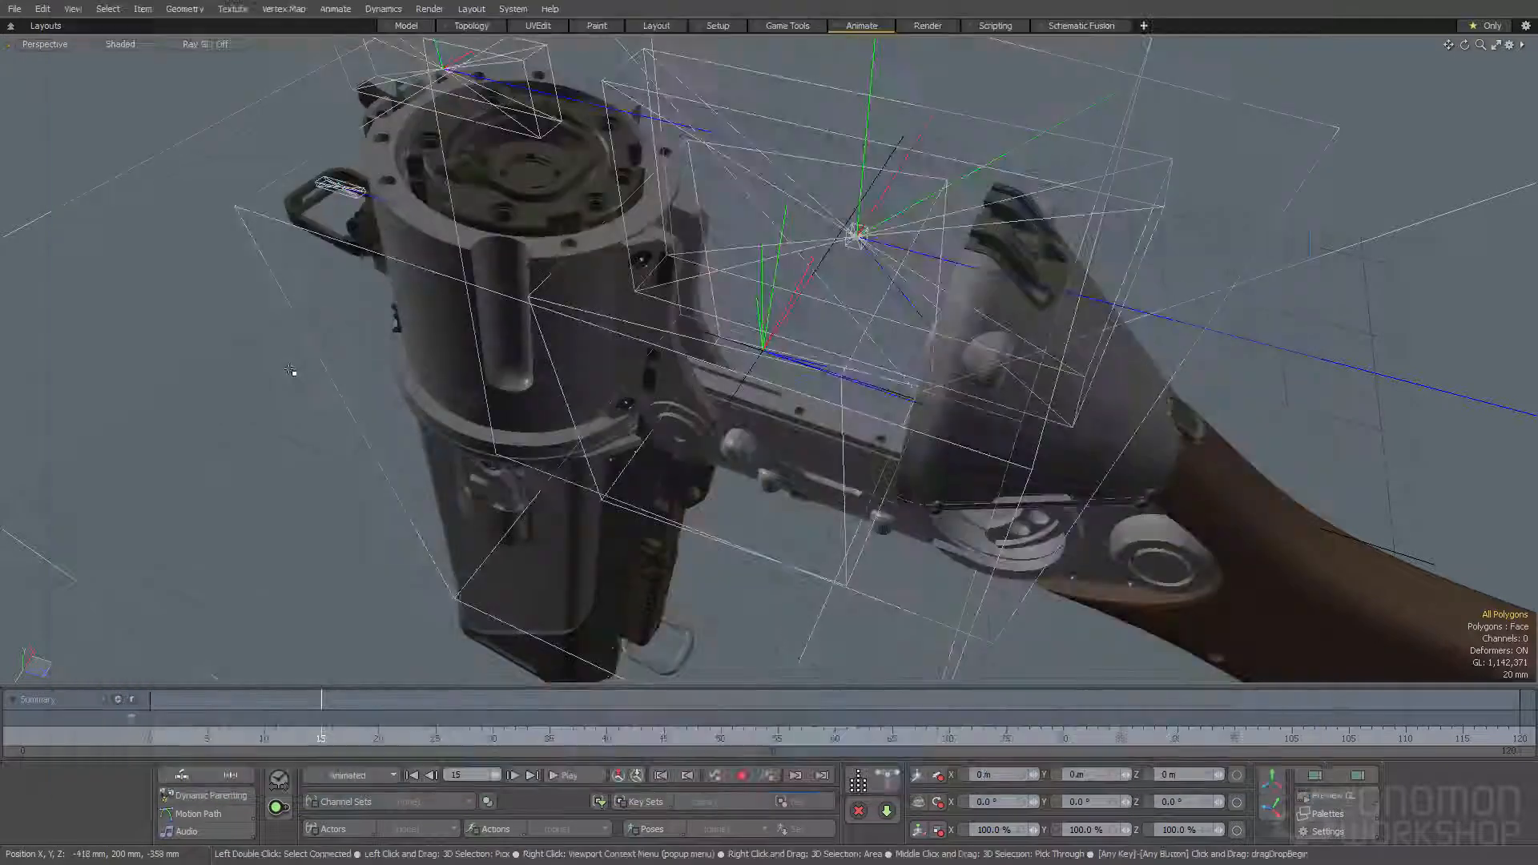
# - Return to the Model layout and duplicate the color1 group under Metal1 in the shader tree
pyautogui.click(406, 26)
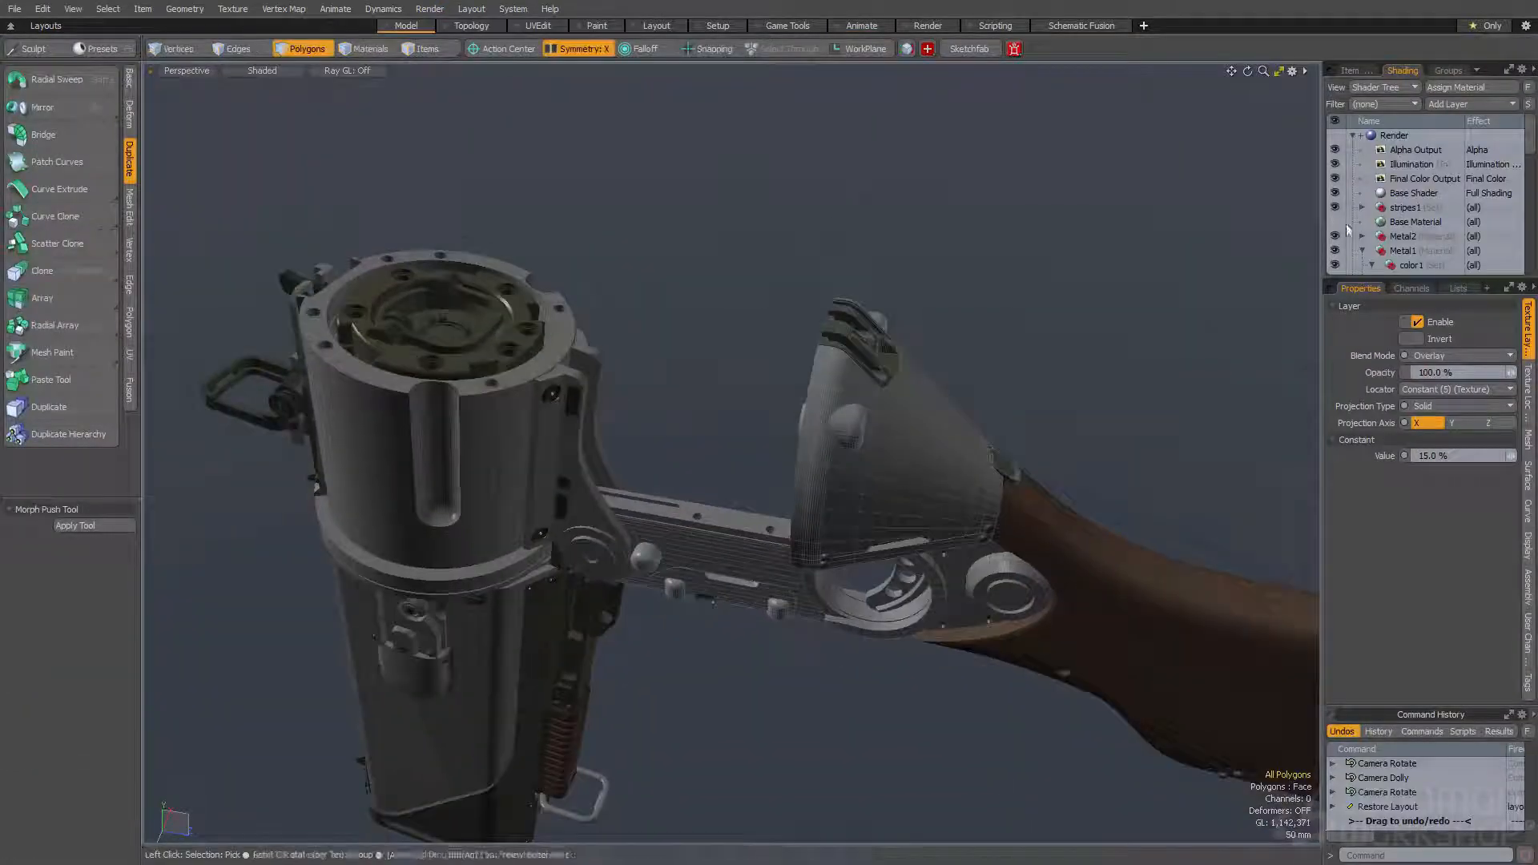
pyautogui.scroll(-2, 1368, 169)
pyautogui.keyDown('alt'); pyautogui.moveTo(948, 303); pyautogui.dragTo(944, 315); pyautogui.keyUp('alt')
pyautogui.scroll(1, 1370, 190)
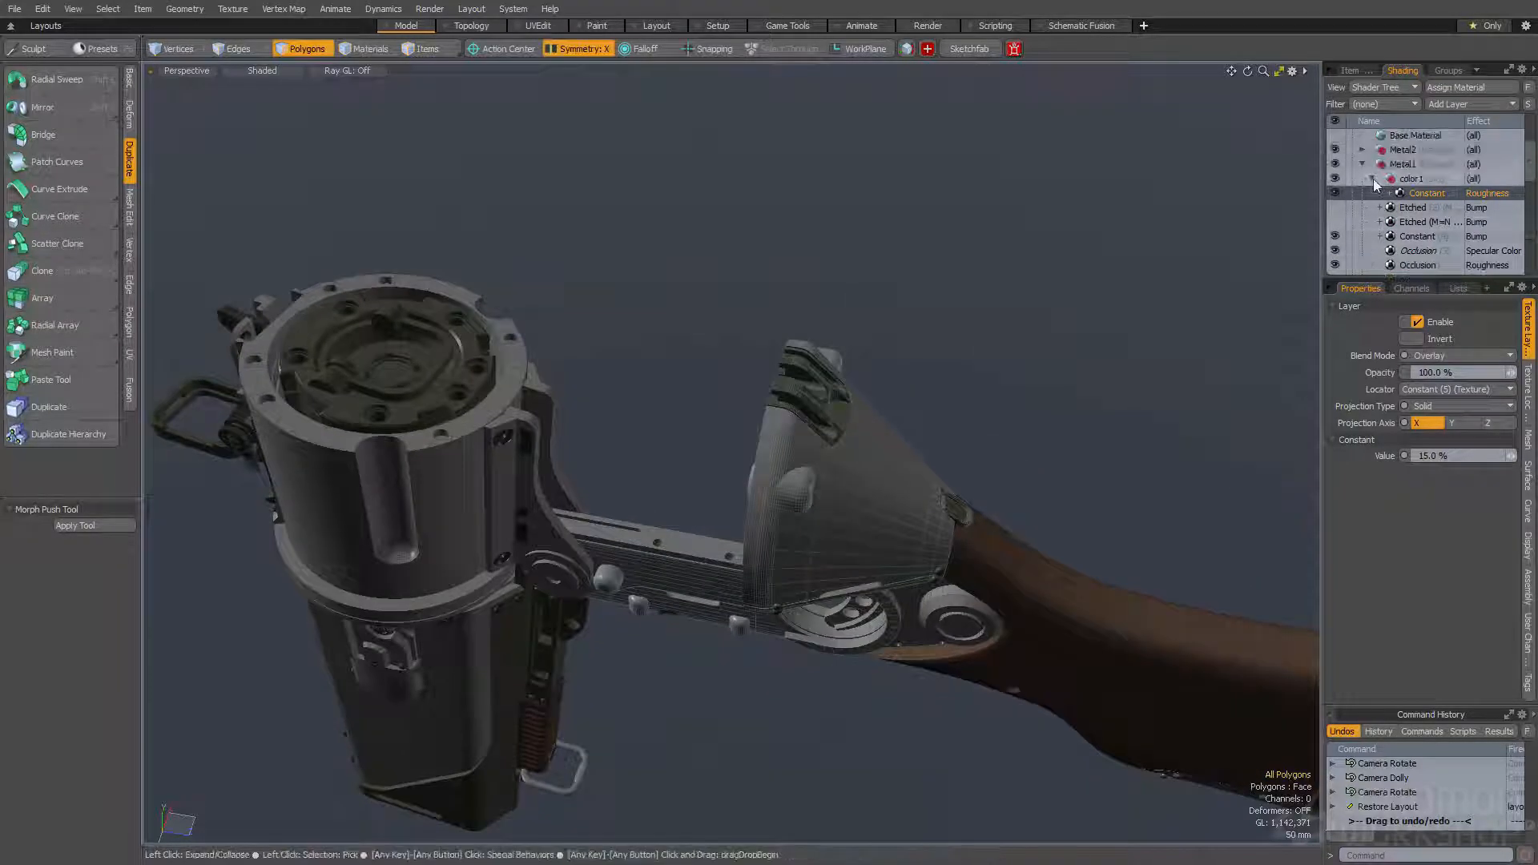
pyautogui.click(1372, 180)
pyautogui.click(1409, 179)
pyautogui.rightClick(1408, 184)
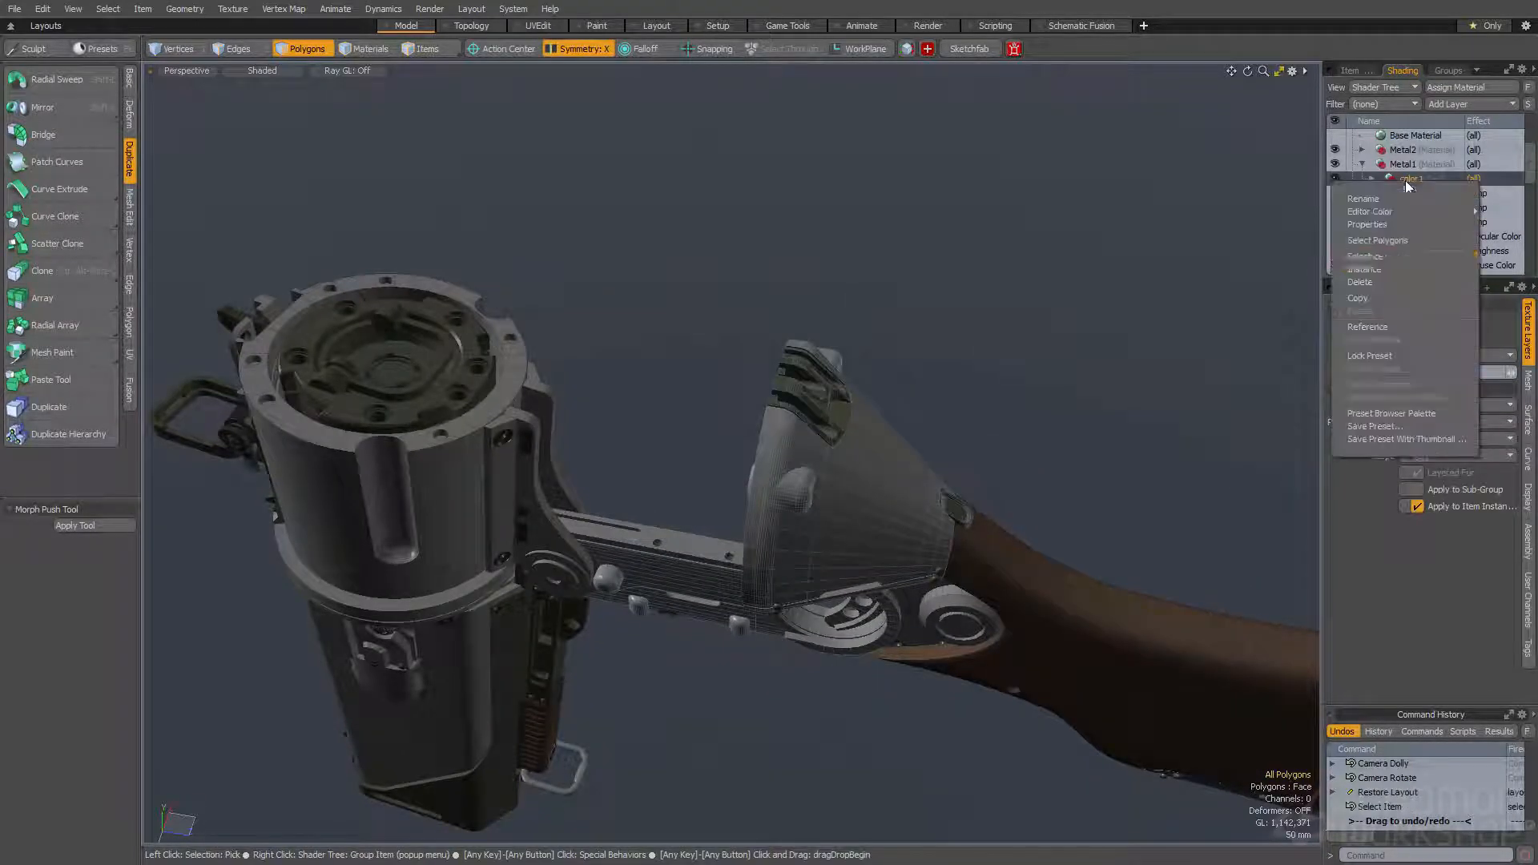
pyautogui.click(1397, 258)
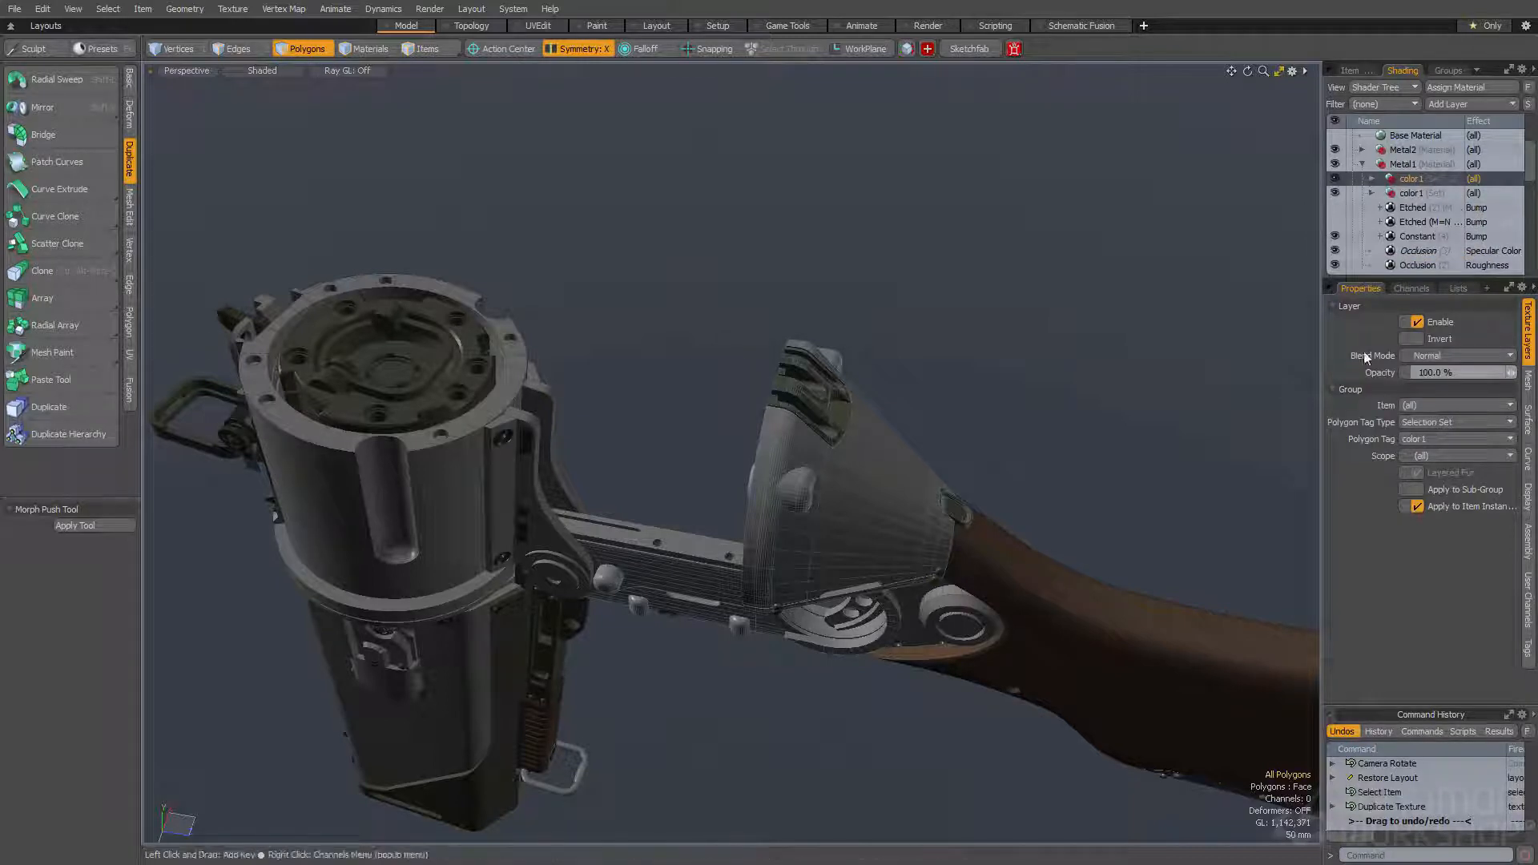
# - Select the connected strips along the side of the cylinder housing near the sight and assign them to Color2
pyautogui.keyDown('alt'); pyautogui.moveTo(419, 401); pyautogui.dragTo(574, 340); pyautogui.keyUp('alt')
pyautogui.press('space')
pyautogui.click(561, 329)
pyautogui.press('space')
pyautogui.click(572, 365)
pyautogui.doubleClick(572, 365)
pyautogui.keyDown('shift'); pyautogui.doubleClick(556, 353); pyautogui.keyUp('shift')
pyautogui.keyDown('alt'); pyautogui.moveTo(556, 352); pyautogui.dragTo(557, 330); pyautogui.keyUp('alt')
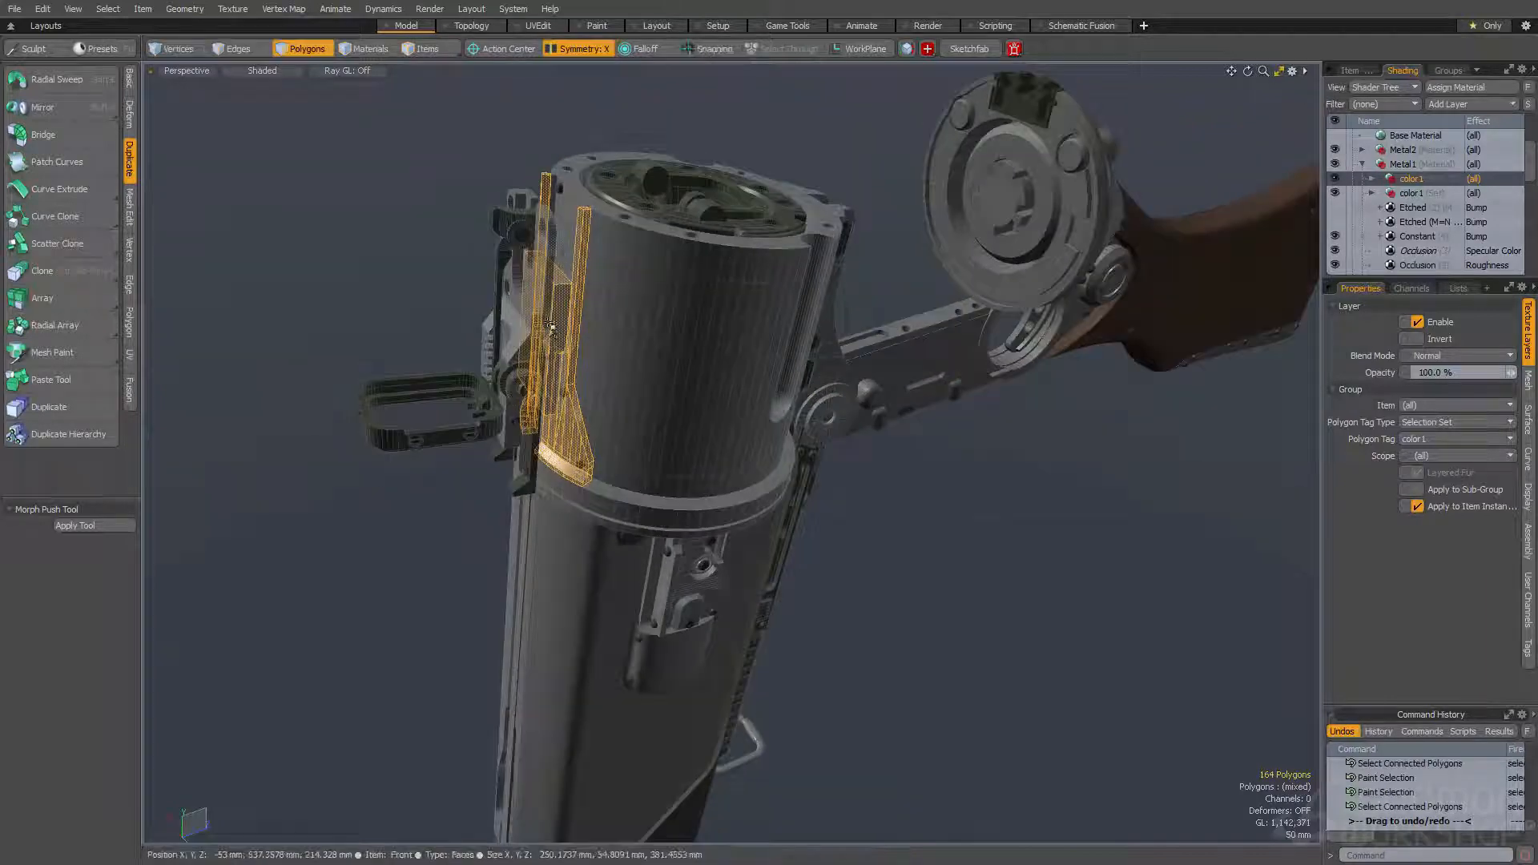
pyautogui.hotkey('ctrl', '4')
pyautogui.click(592, 298)
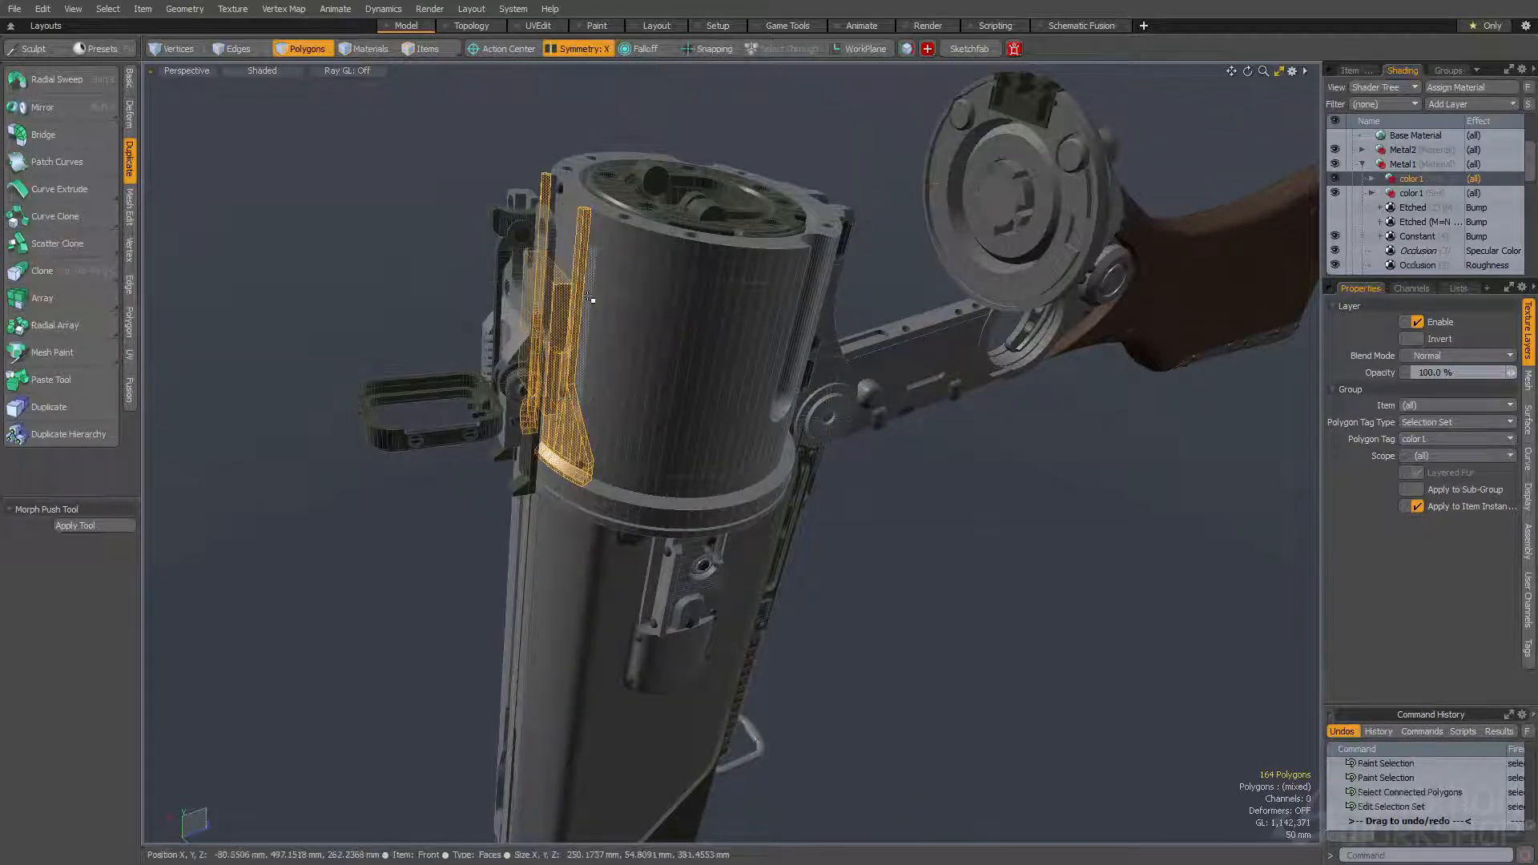
# - Drop the polygon selection and set the duplicated group's polygon tag to color2
pyautogui.click(1169, 481)
pyautogui.click(1426, 439)
pyautogui.click(1421, 453)
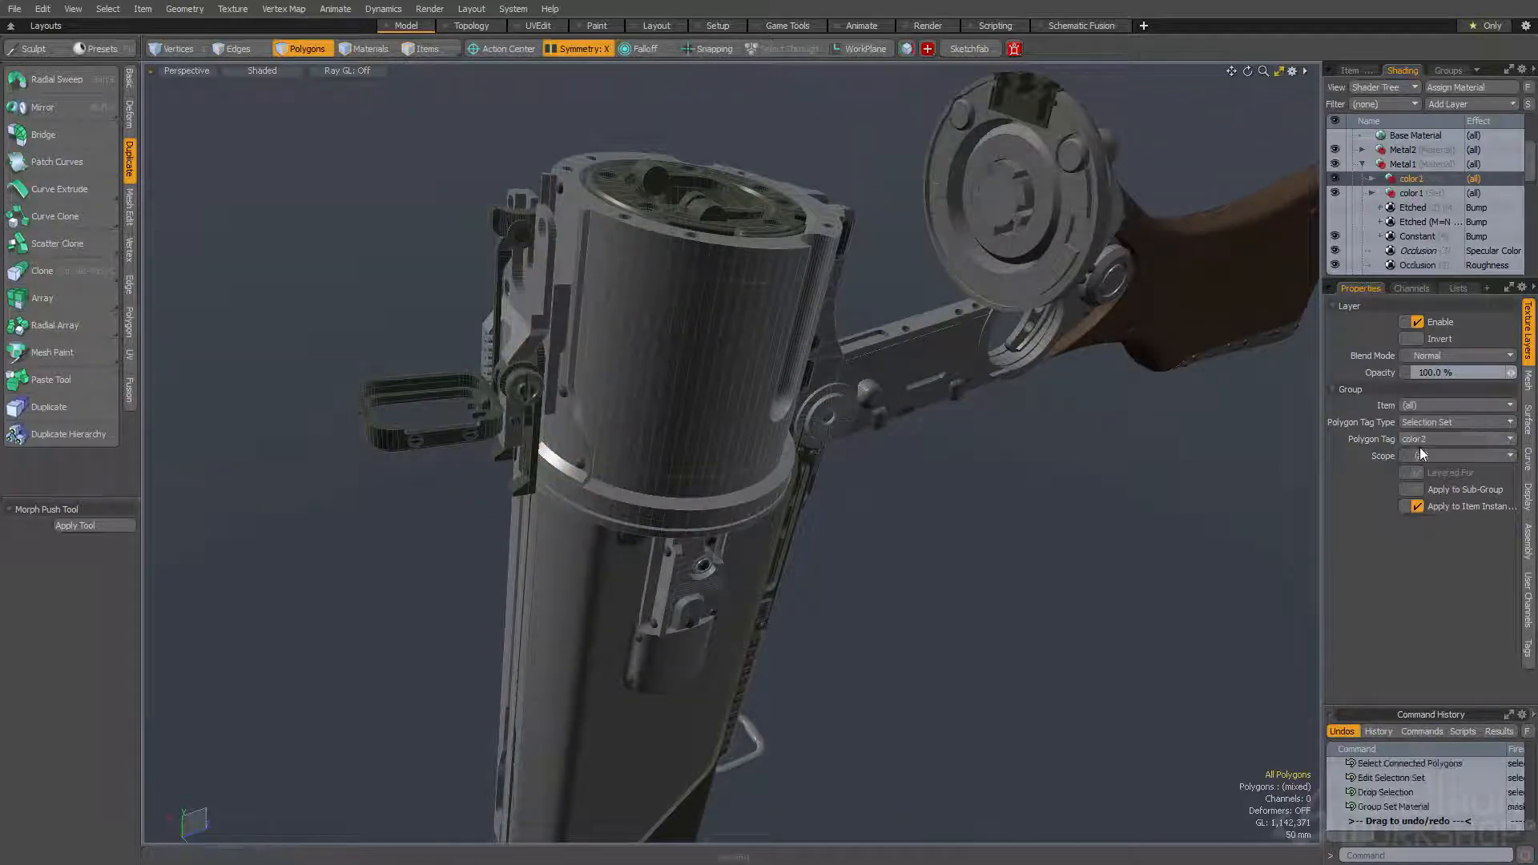
# - Set the value of the Constant roughness layer inside the color2 group to 60%
pyautogui.click(1372, 179)
pyautogui.click(1404, 193)
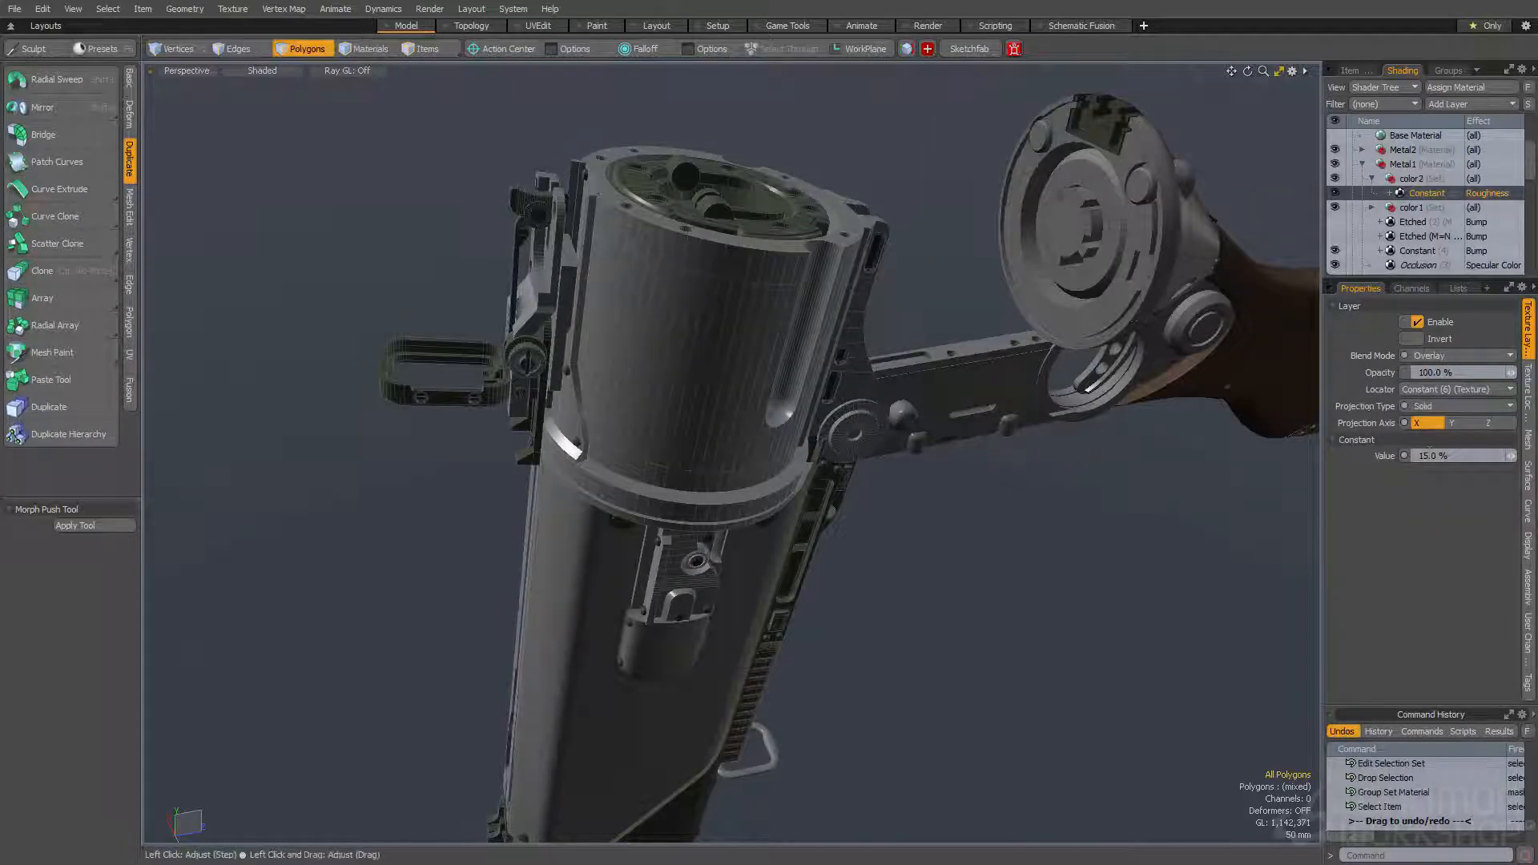
pyautogui.write('60')
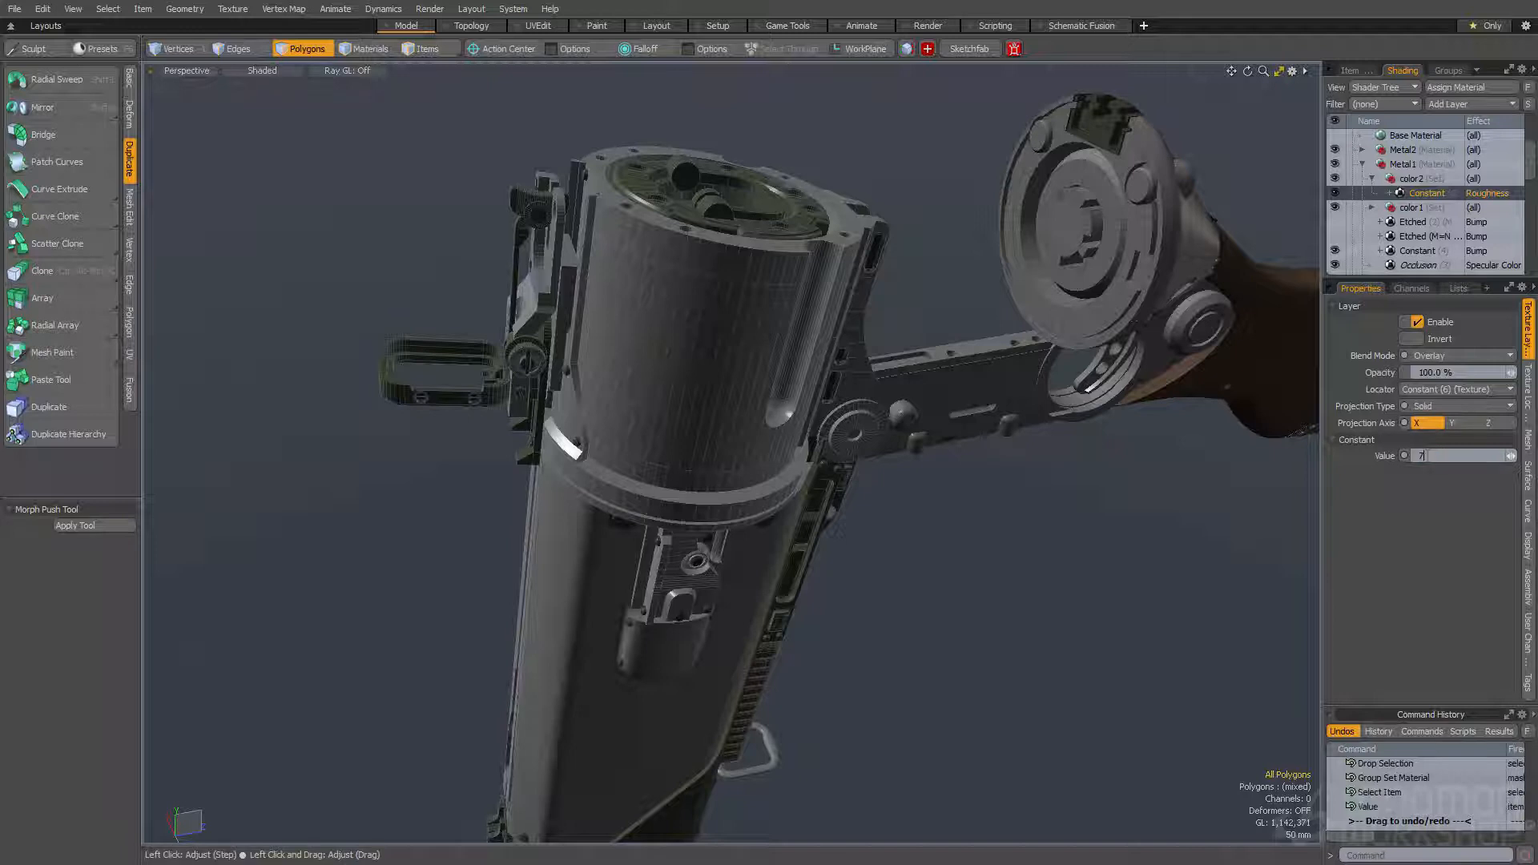
# - Set the color2 Constant roughness value to 70% and, with X symmetry on, assign the barrel housing's connected polygons to Color2
pyautogui.press('Return')
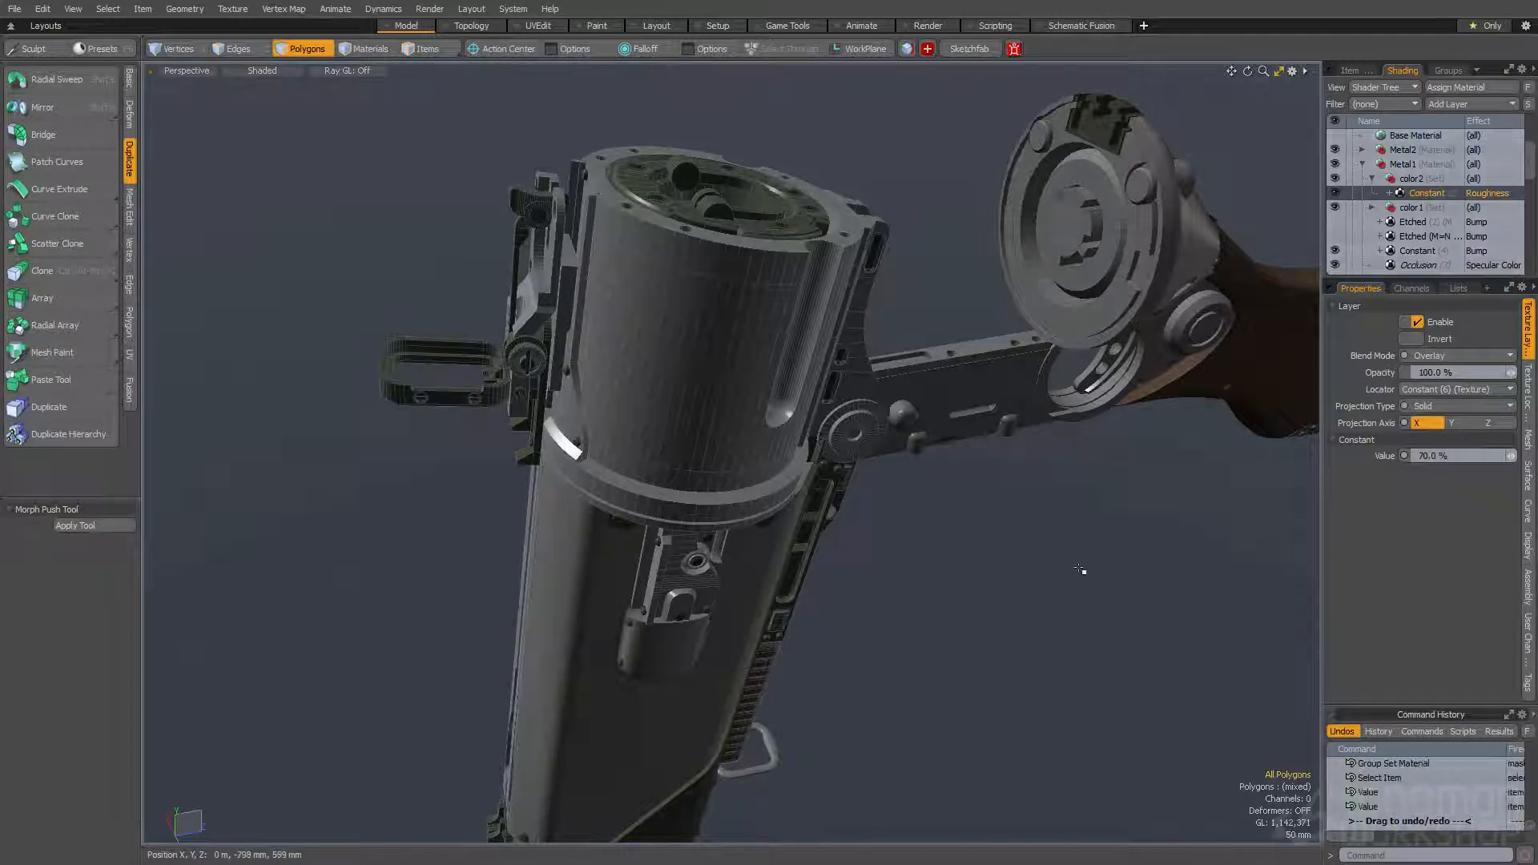
pyautogui.scroll(-3, 1021, 581)
pyautogui.keyDown('alt'); pyautogui.moveTo(781, 621); pyautogui.dragTo(658, 350); pyautogui.keyUp('alt')
pyautogui.press('5')
pyautogui.click(689, 479)
pyautogui.keyDown('alt'); pyautogui.moveTo(689, 479); pyautogui.dragTo(723, 515); pyautogui.keyUp('alt')
pyautogui.press('space')
pyautogui.doubleClick(642, 474)
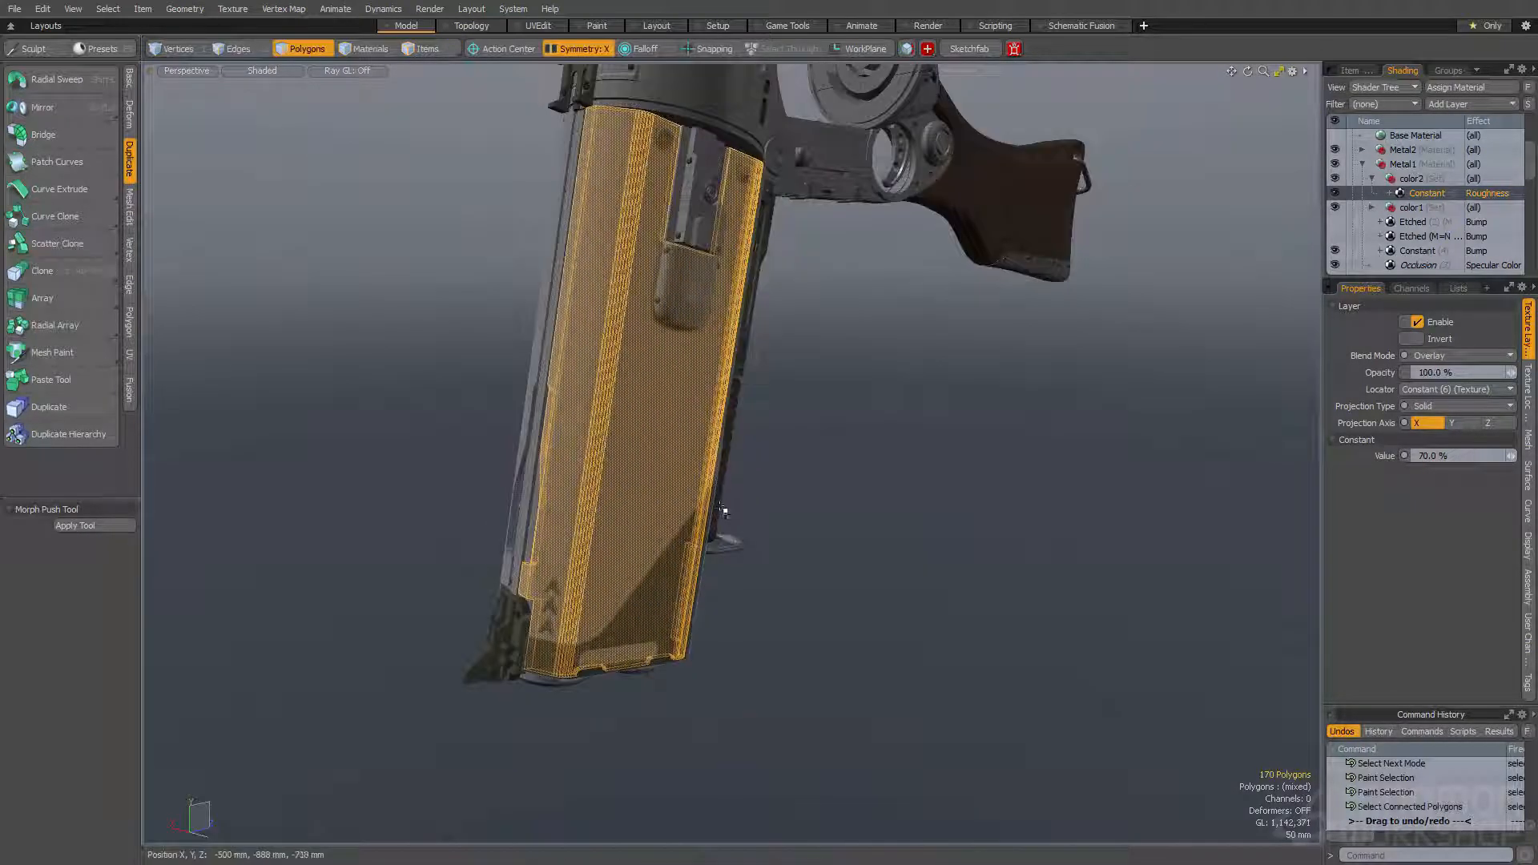
pyautogui.hotkey('ctrl', '3')
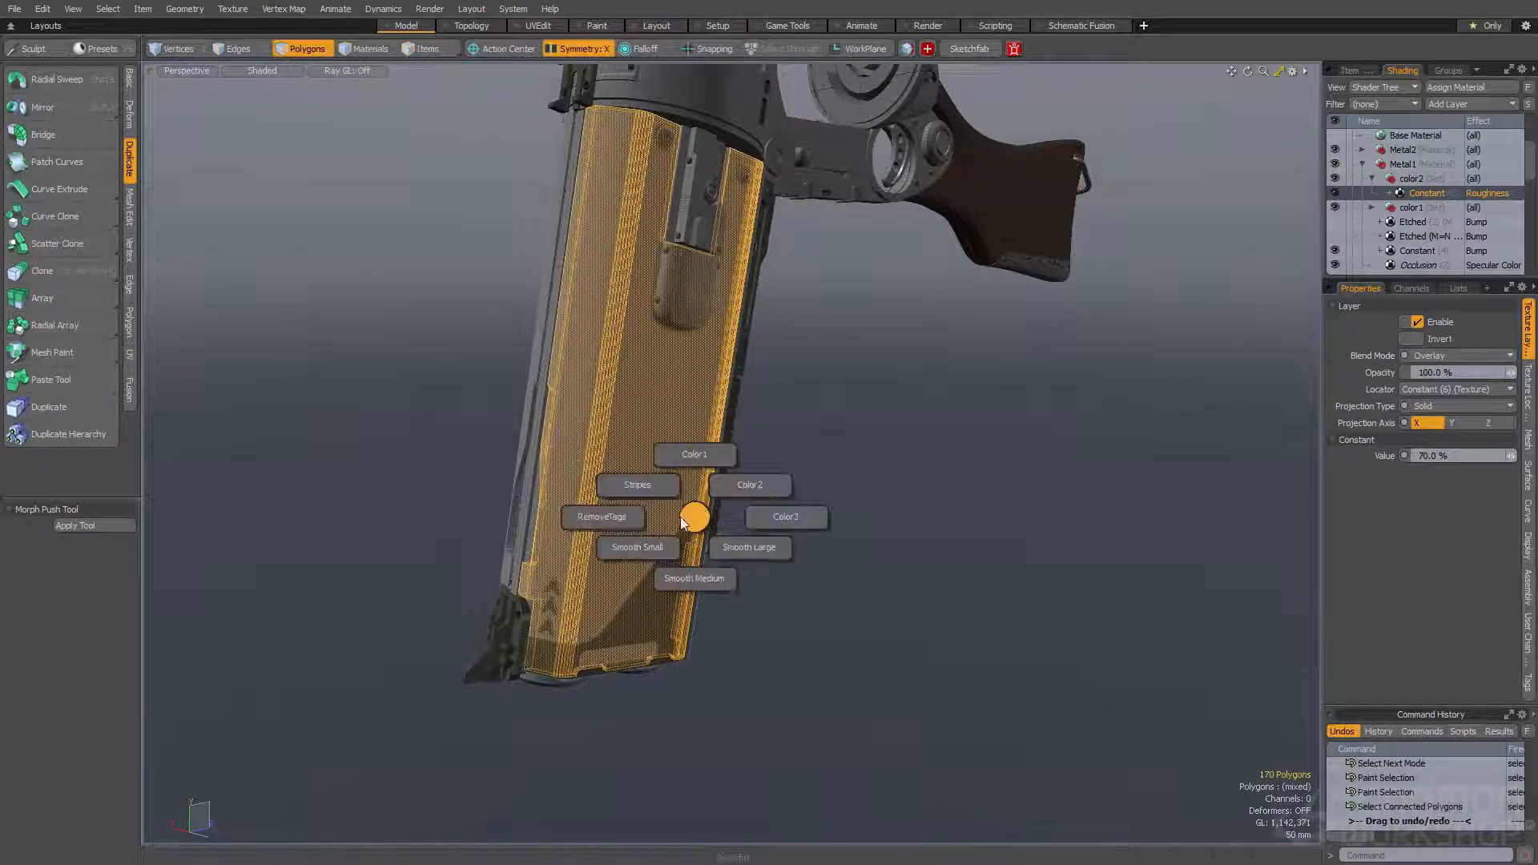
pyautogui.click(739, 487)
pyautogui.click(833, 482)
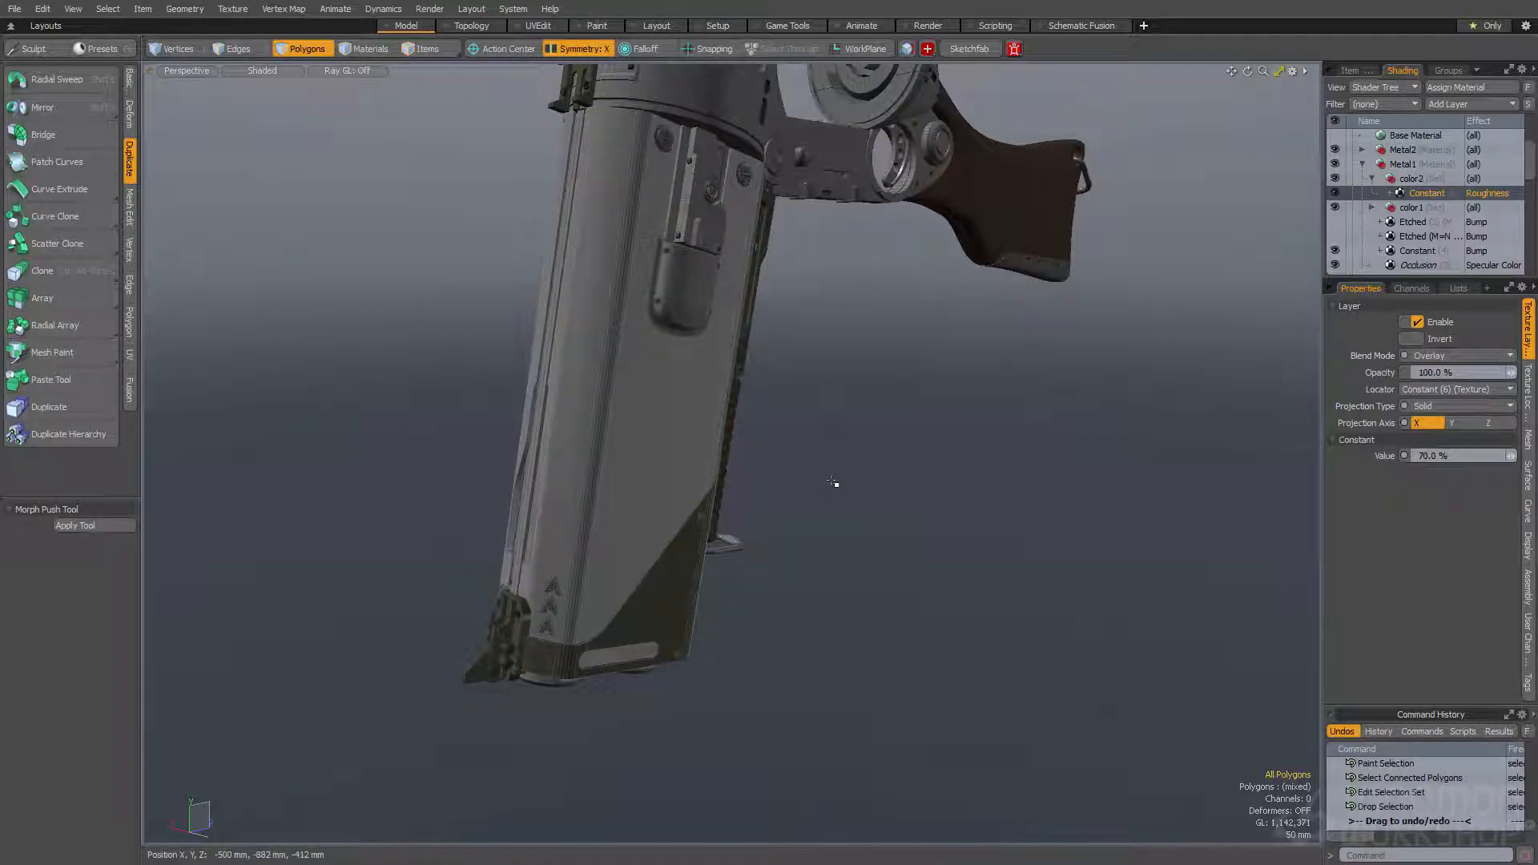
# - Start a render preview and examine the barrel housing's surface from several angles, including the muzzle end
pyautogui.hotkey('alt', 'F9')
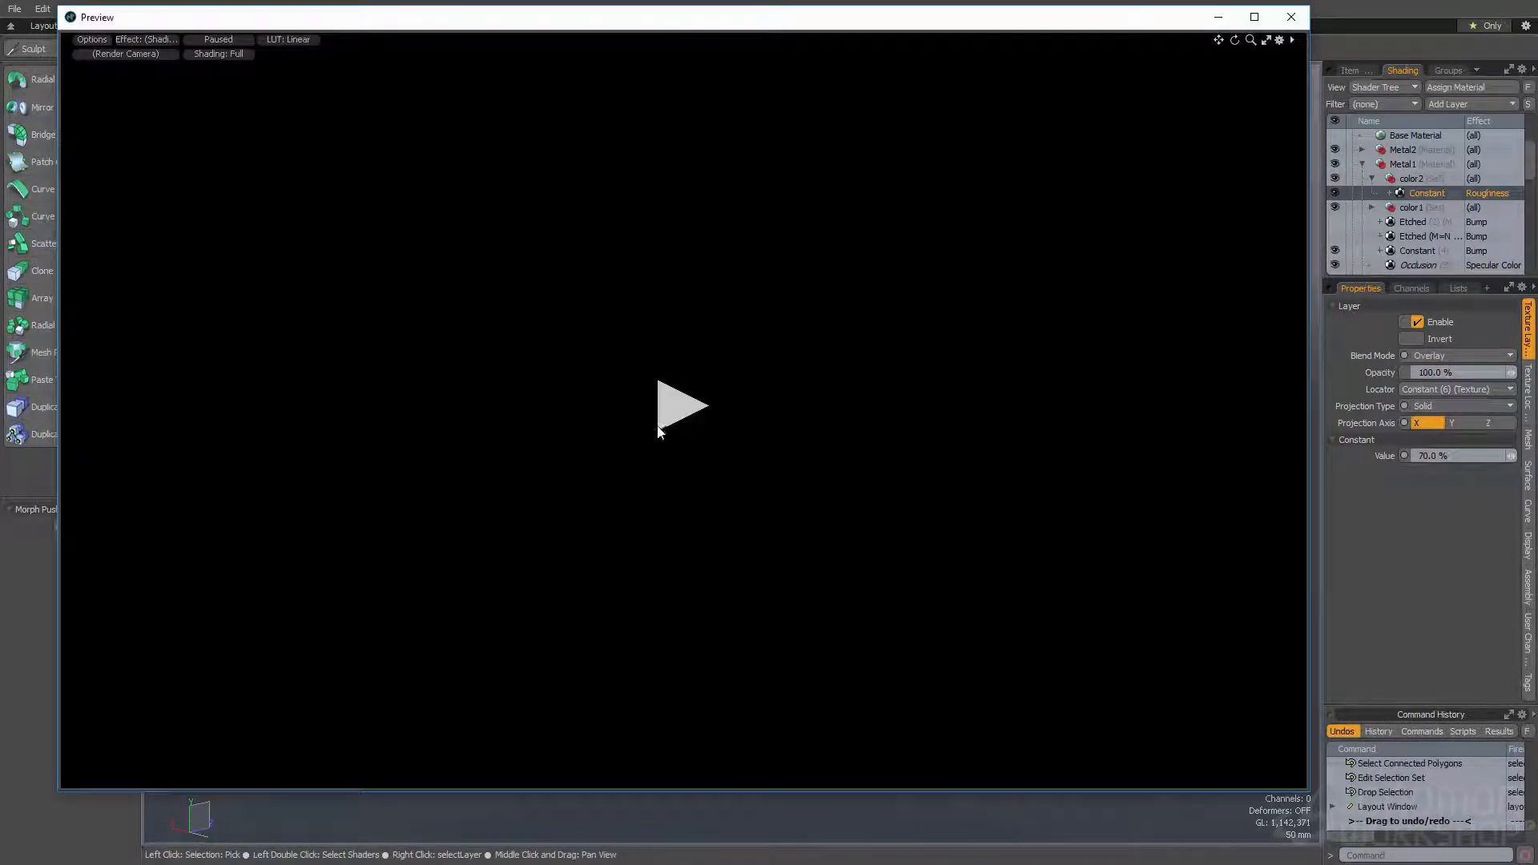
pyautogui.click(662, 411)
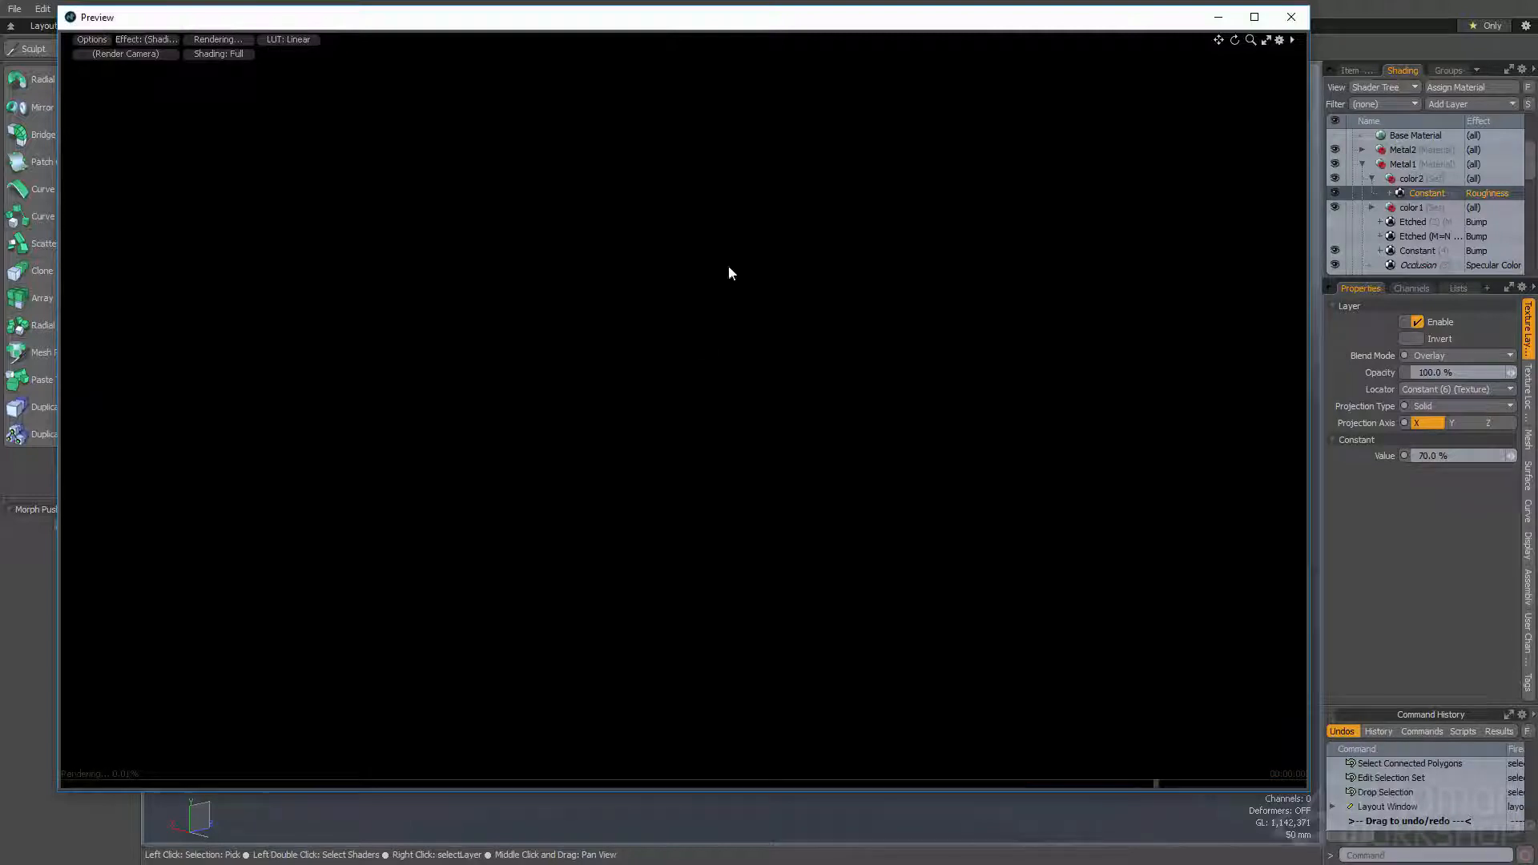
pyautogui.keyDown('alt'); pyautogui.moveTo(1001, 246); pyautogui.dragTo(913, 389); pyautogui.keyUp('alt')
pyautogui.keyDown('alt'); pyautogui.moveTo(913, 388); pyautogui.dragTo(769, 457); pyautogui.keyUp('alt')
pyautogui.keyDown('ctrl'); pyautogui.keyDown('alt'); pyautogui.moveTo(769, 456); pyautogui.dragTo(645, 502); pyautogui.keyUp('alt'); pyautogui.keyUp('ctrl')
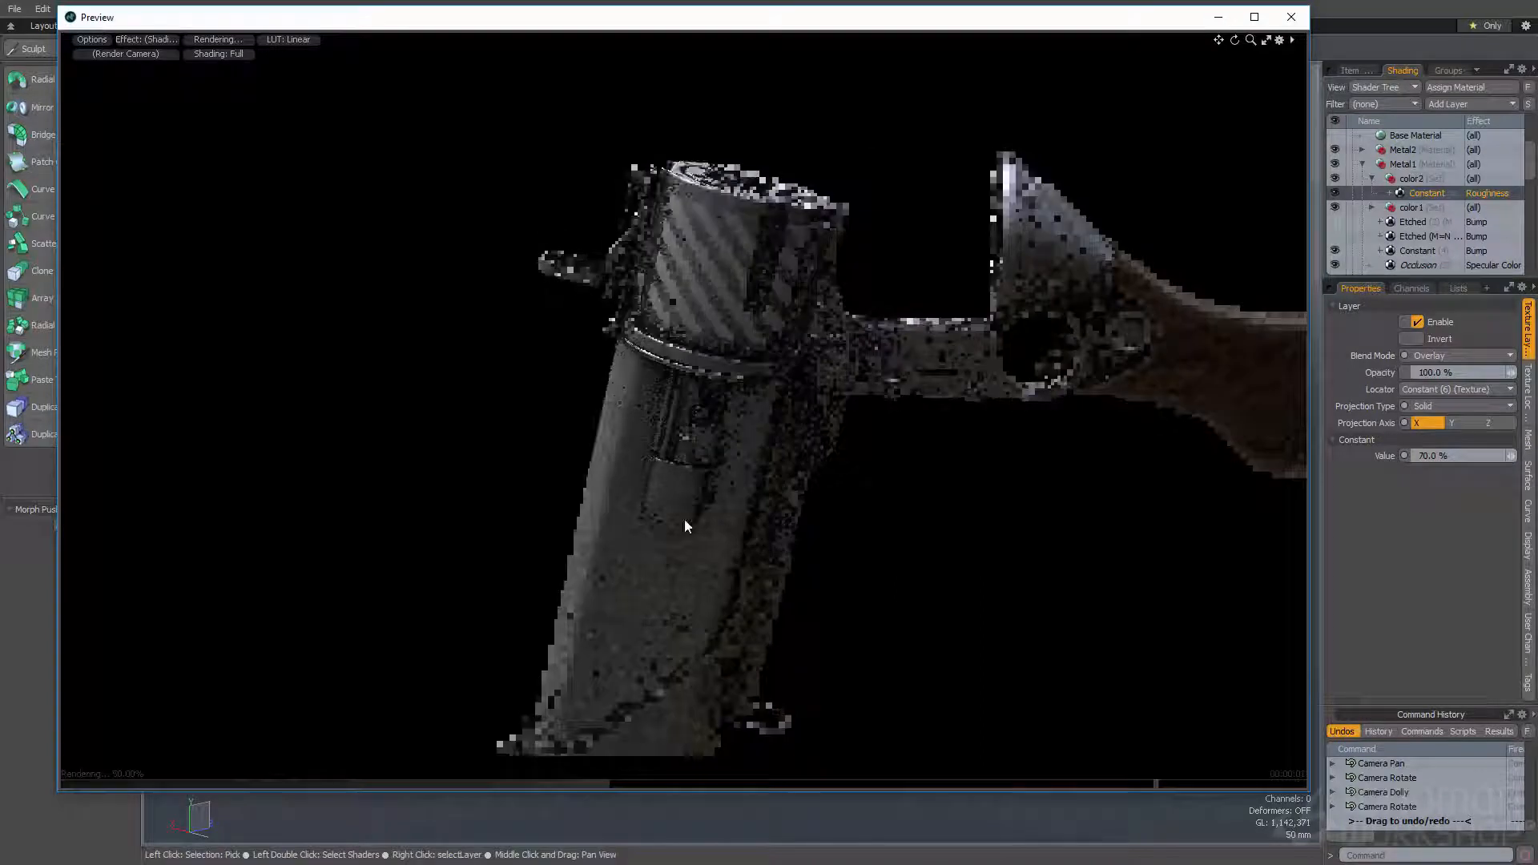
pyautogui.keyDown('alt'); pyautogui.moveTo(580, 549); pyautogui.dragTo(619, 214); pyautogui.keyUp('alt')
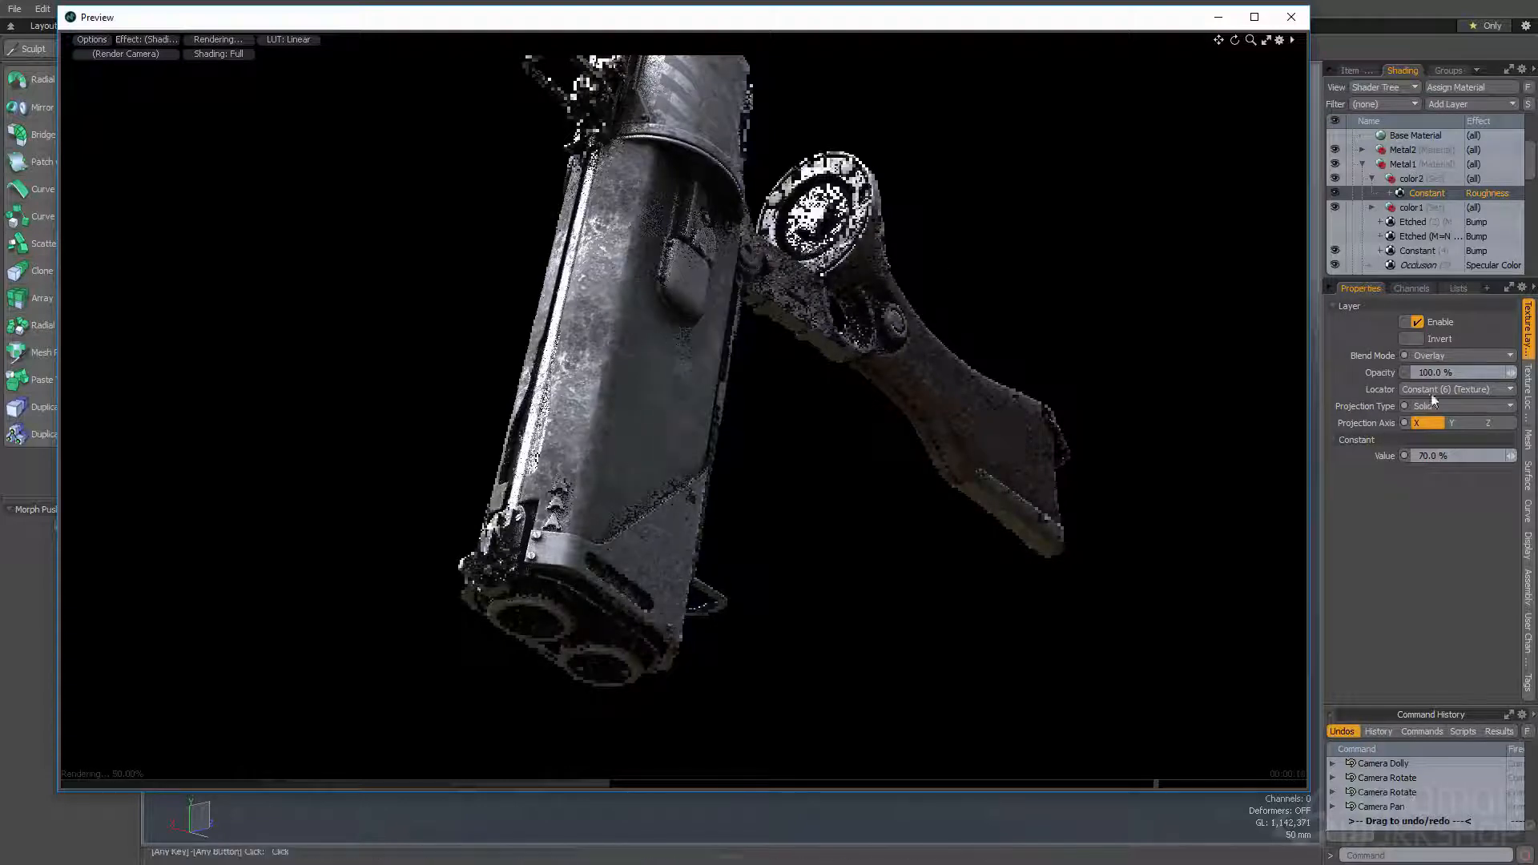
# - Set the color2 Constant roughness value to 100% and check the gun's metal in the render preview
pyautogui.click(1434, 456)
pyautogui.write('100')
pyautogui.press('Return')
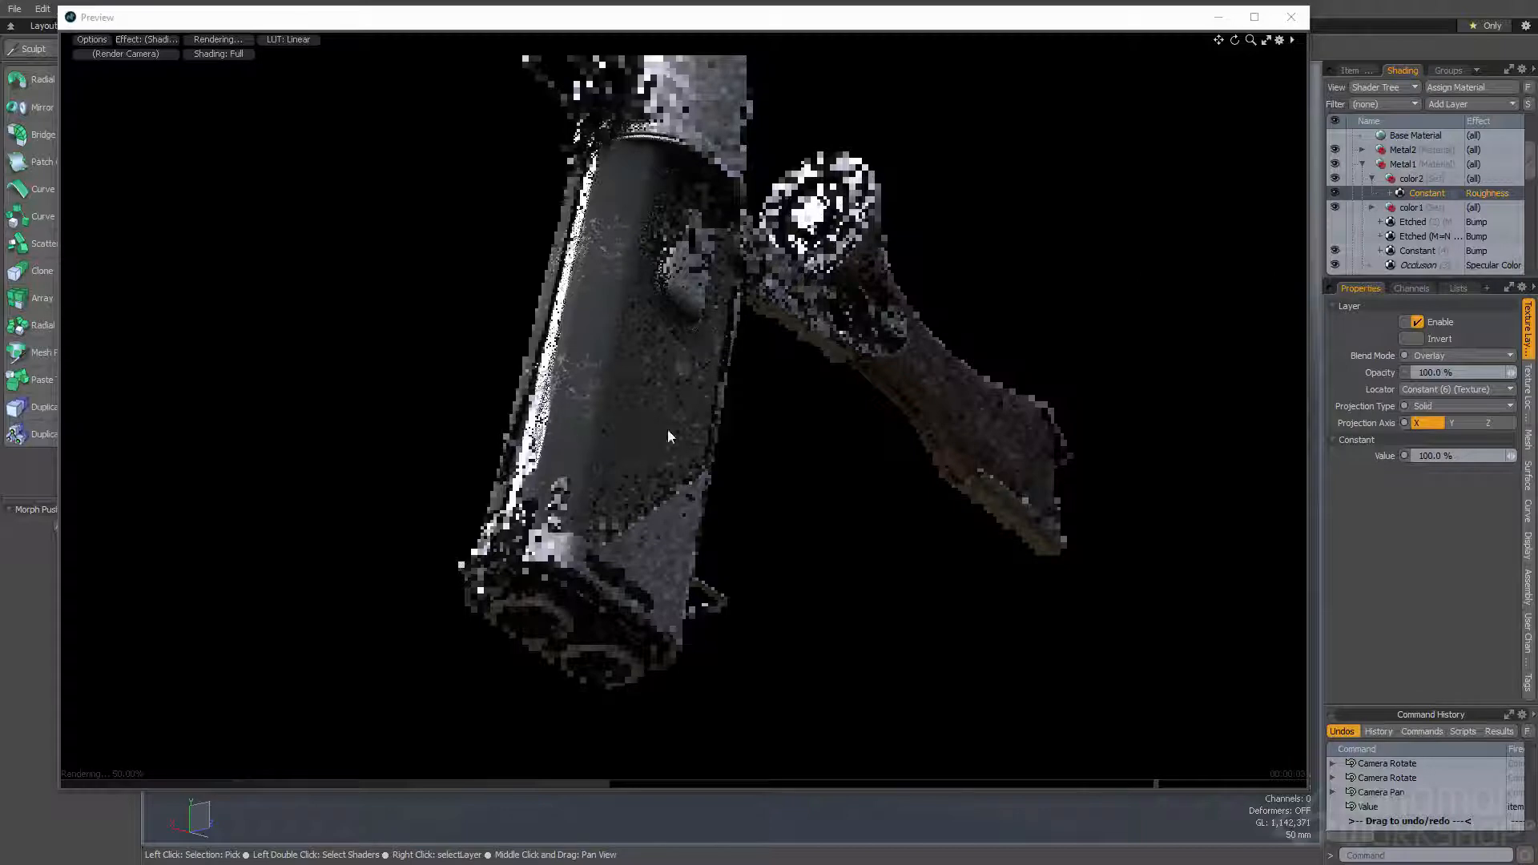
pyautogui.keyDown('alt'); pyautogui.moveTo(647, 320); pyautogui.dragTo(578, 440); pyautogui.keyUp('alt')
pyautogui.keyDown('alt'); pyautogui.moveTo(836, 300); pyautogui.dragTo(482, 421); pyautogui.keyUp('alt')
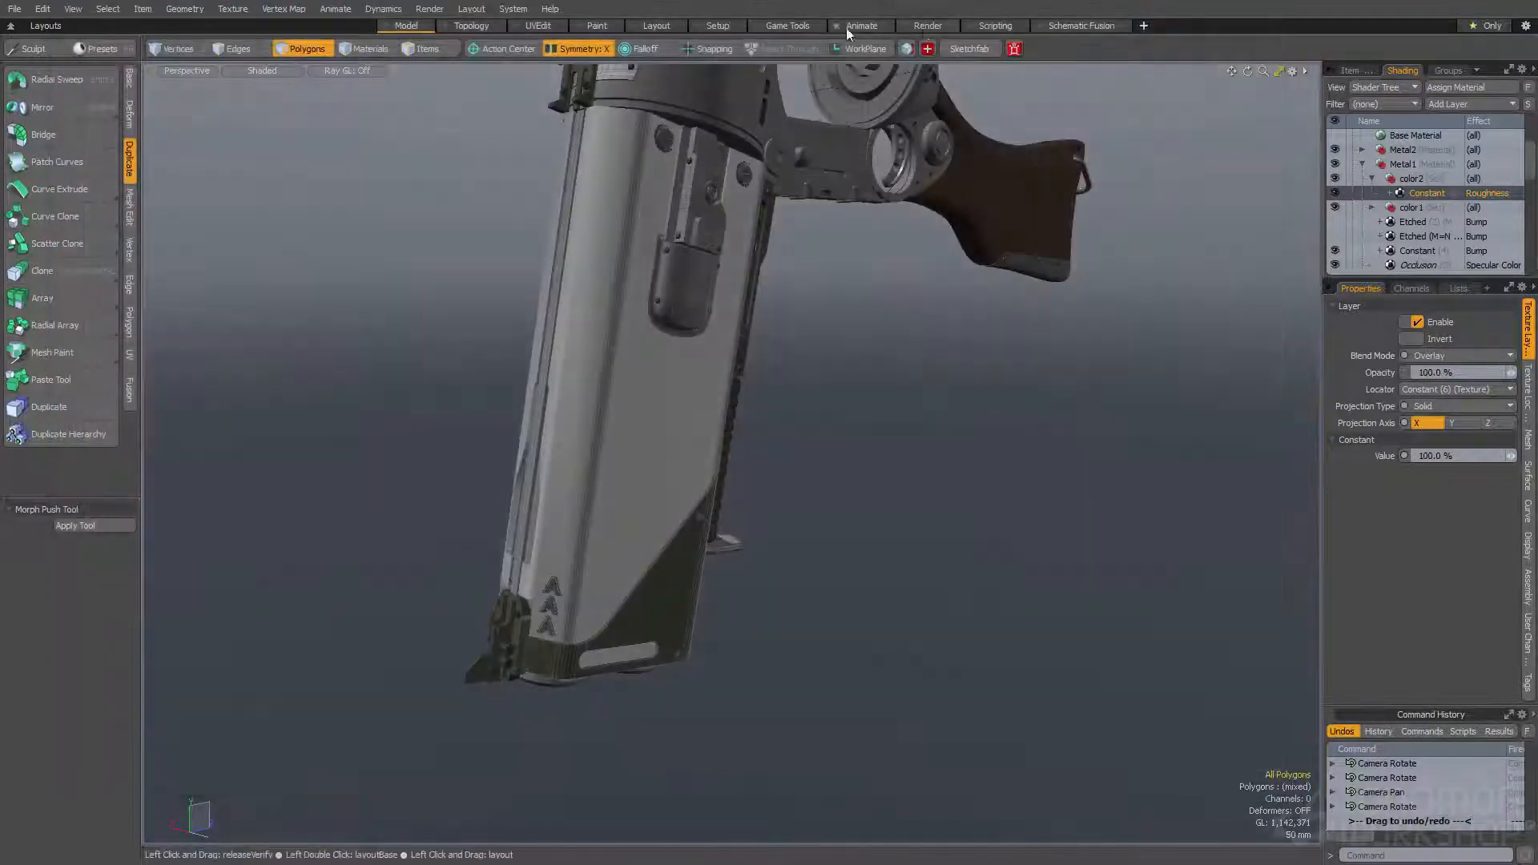
# - Scrub the animation back to the closed-gun pose in the Animate layout and return to the Model layout with the render preview open
pyautogui.click(878, 27)
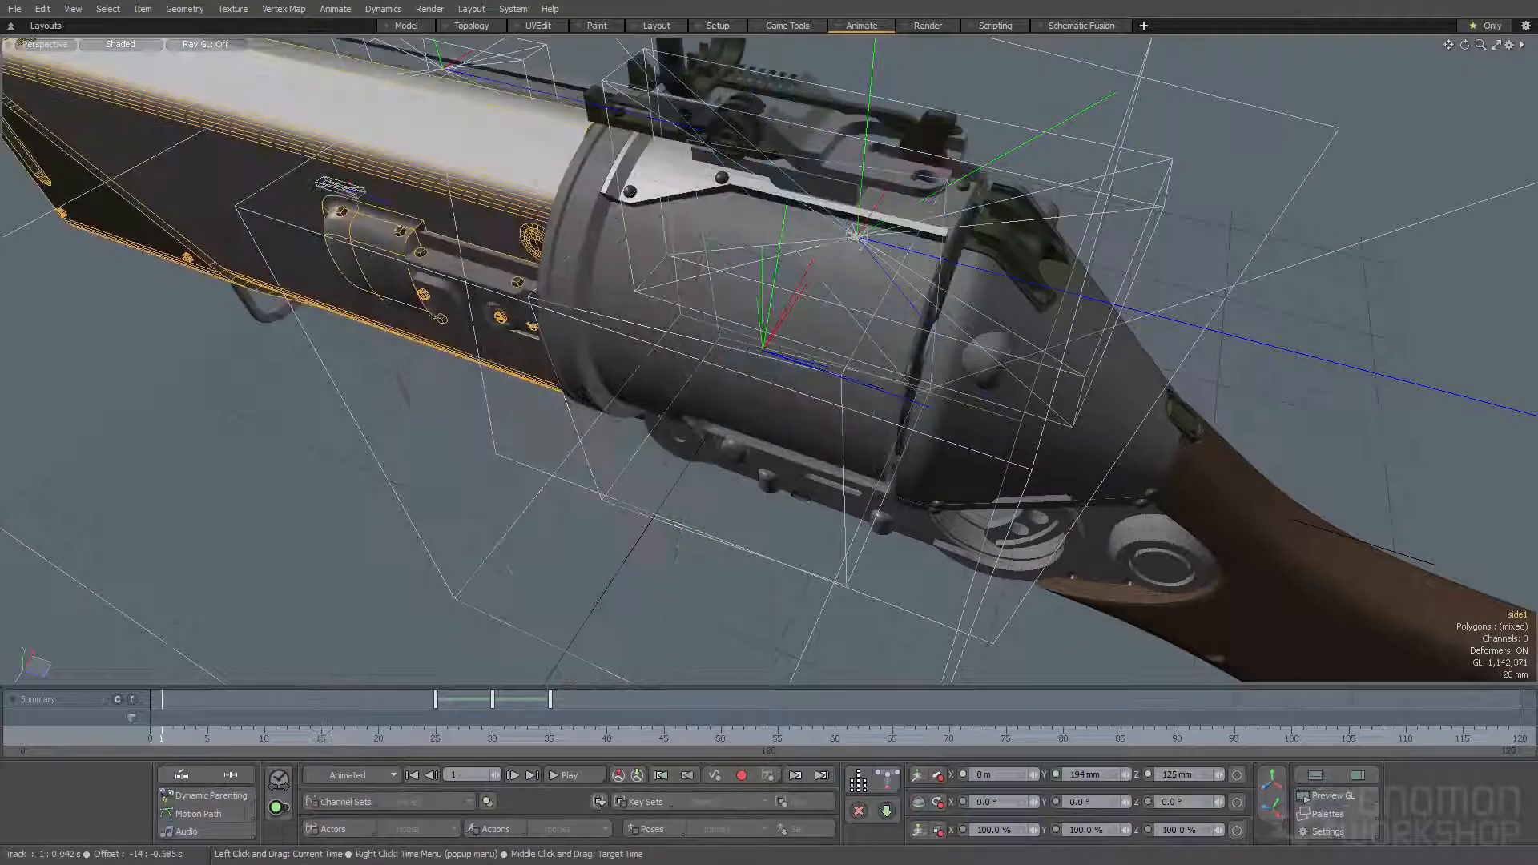
pyautogui.press('F8')
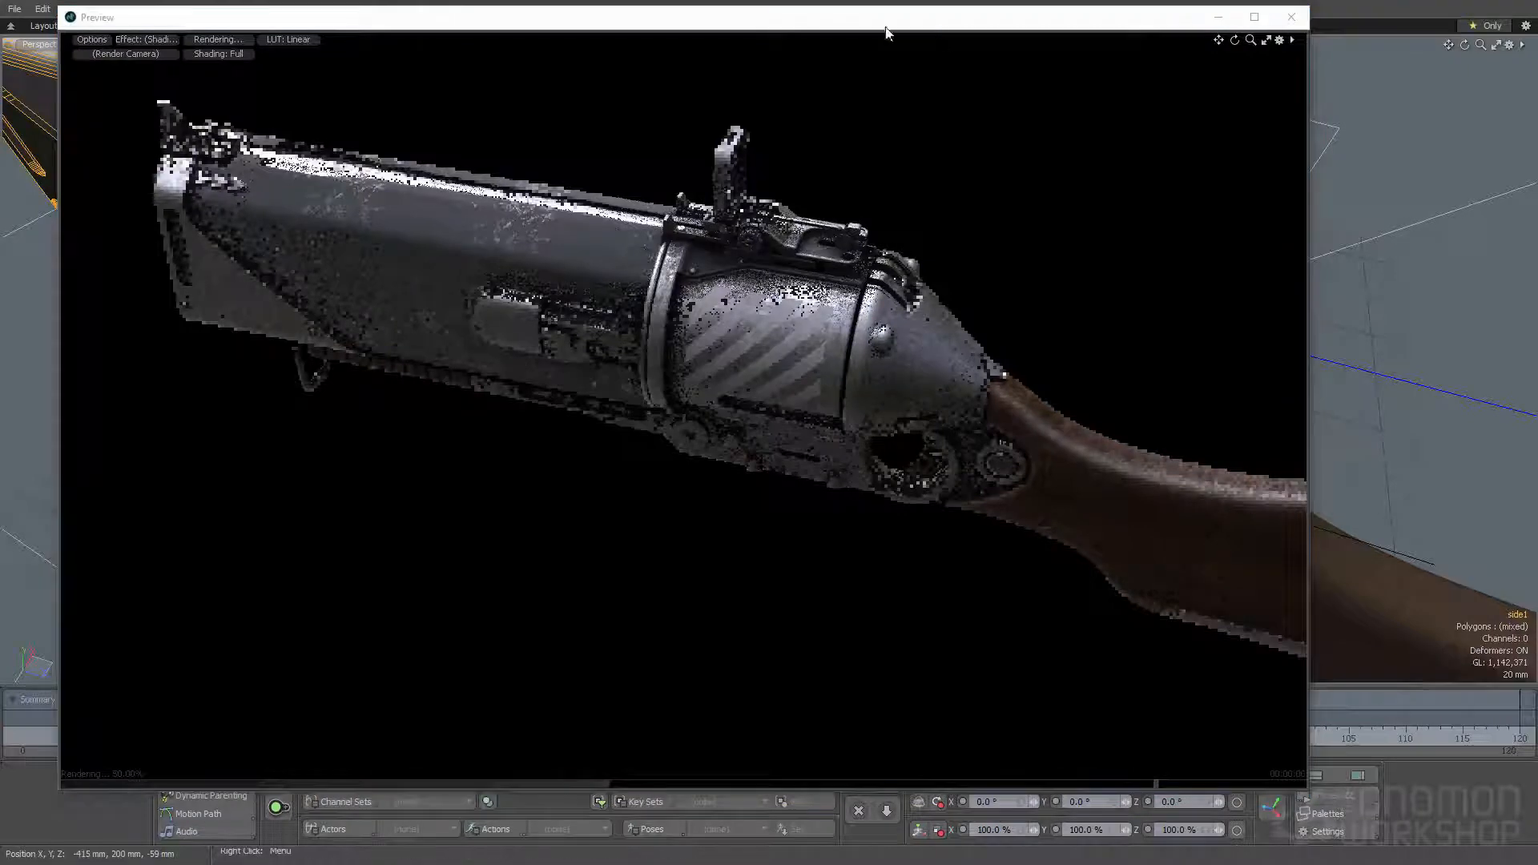
pyautogui.moveTo(867, 22); pyautogui.dragTo(886, 144)
pyautogui.click(407, 26)
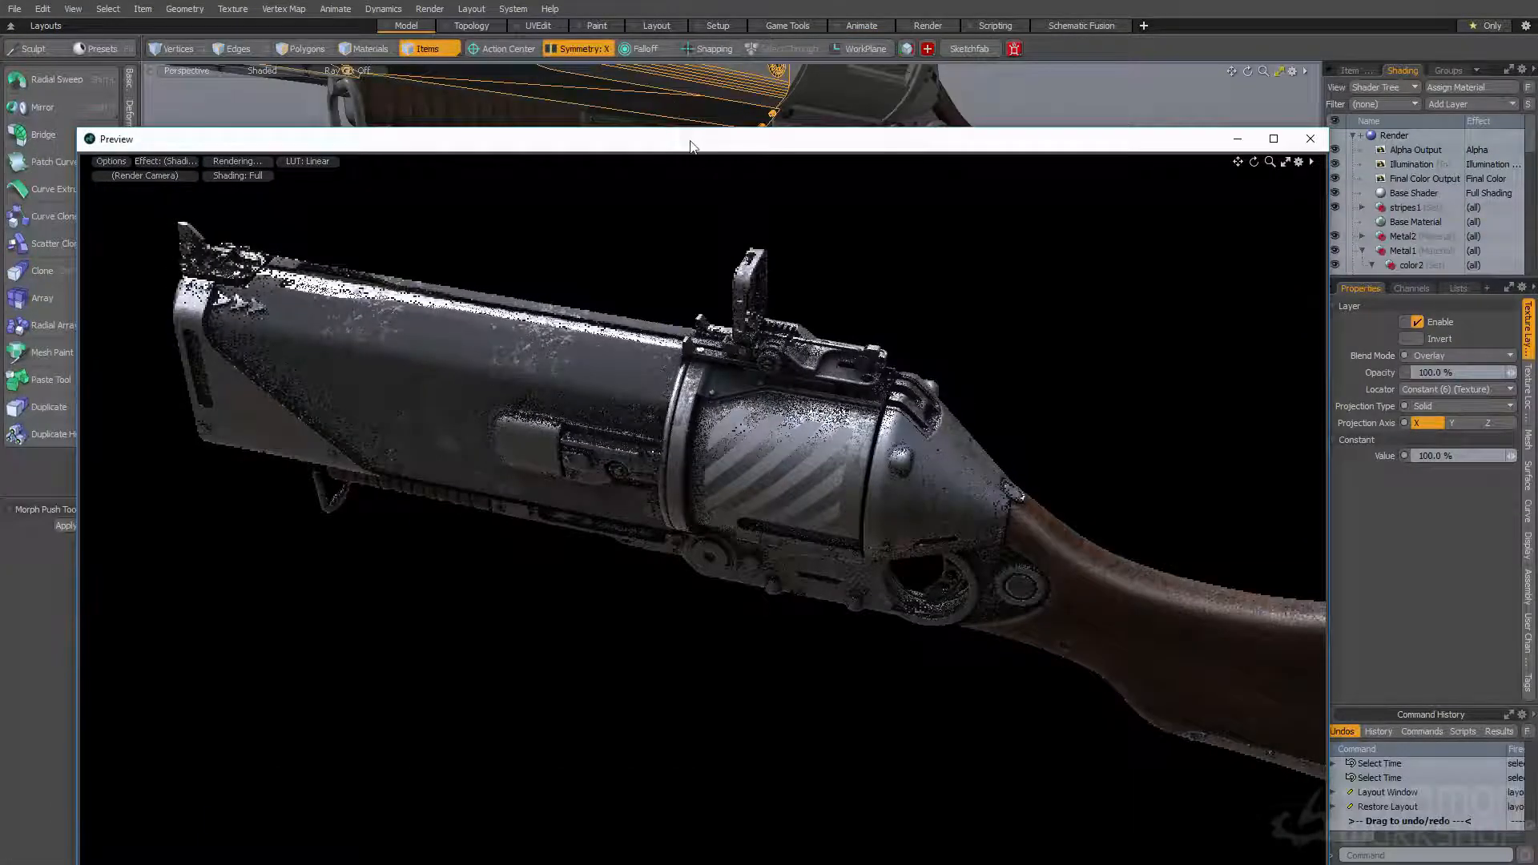
pyautogui.moveTo(689, 142); pyautogui.dragTo(655, 72)
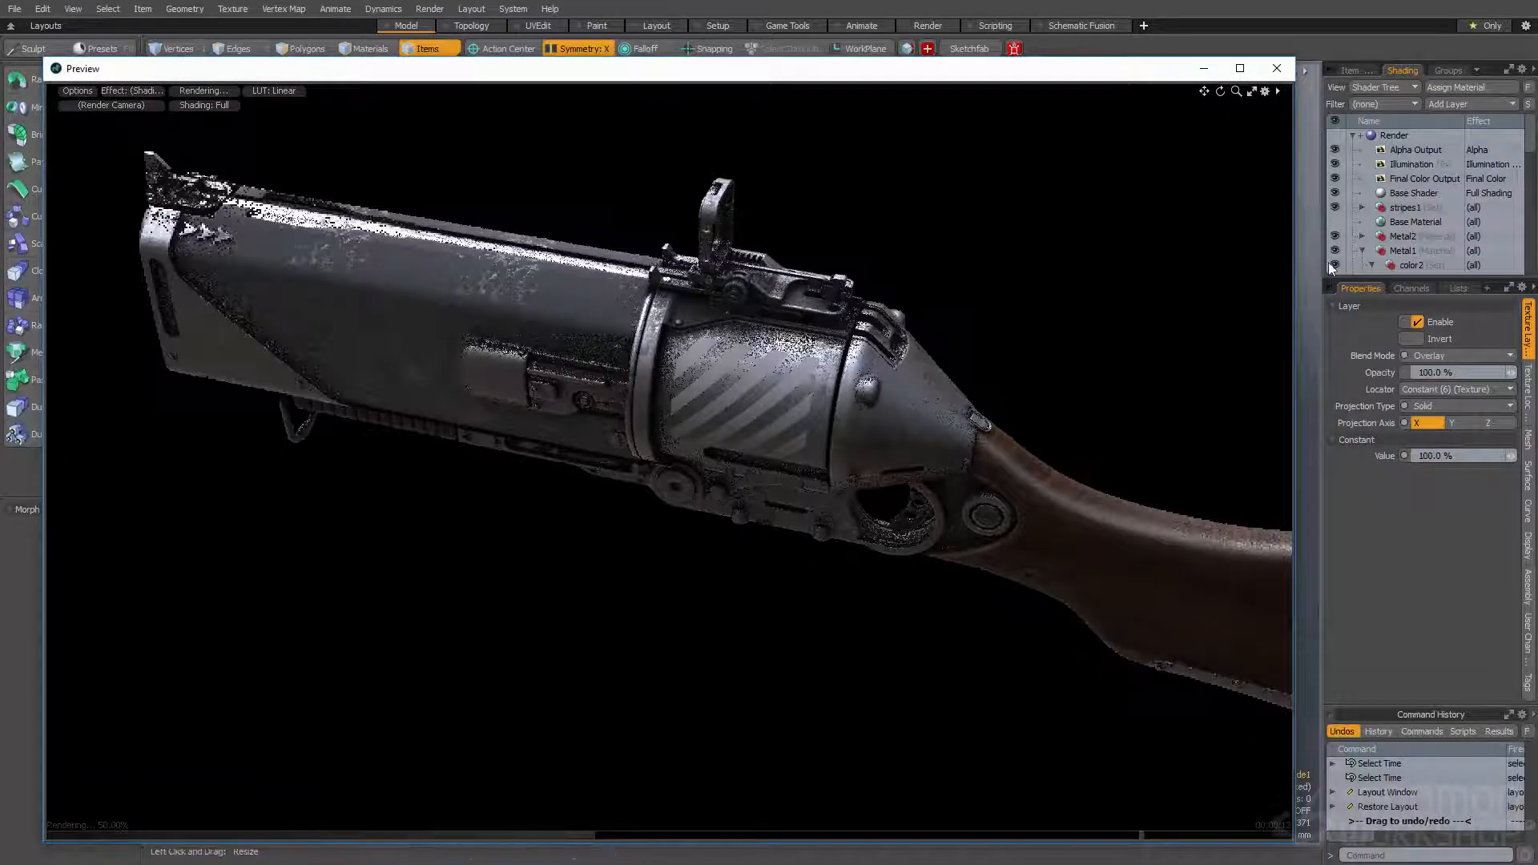
# - Try the Screen blend mode on the color2 Constant roughness layer with values of 30% and 40%
pyautogui.scroll(-2, 1422, 211)
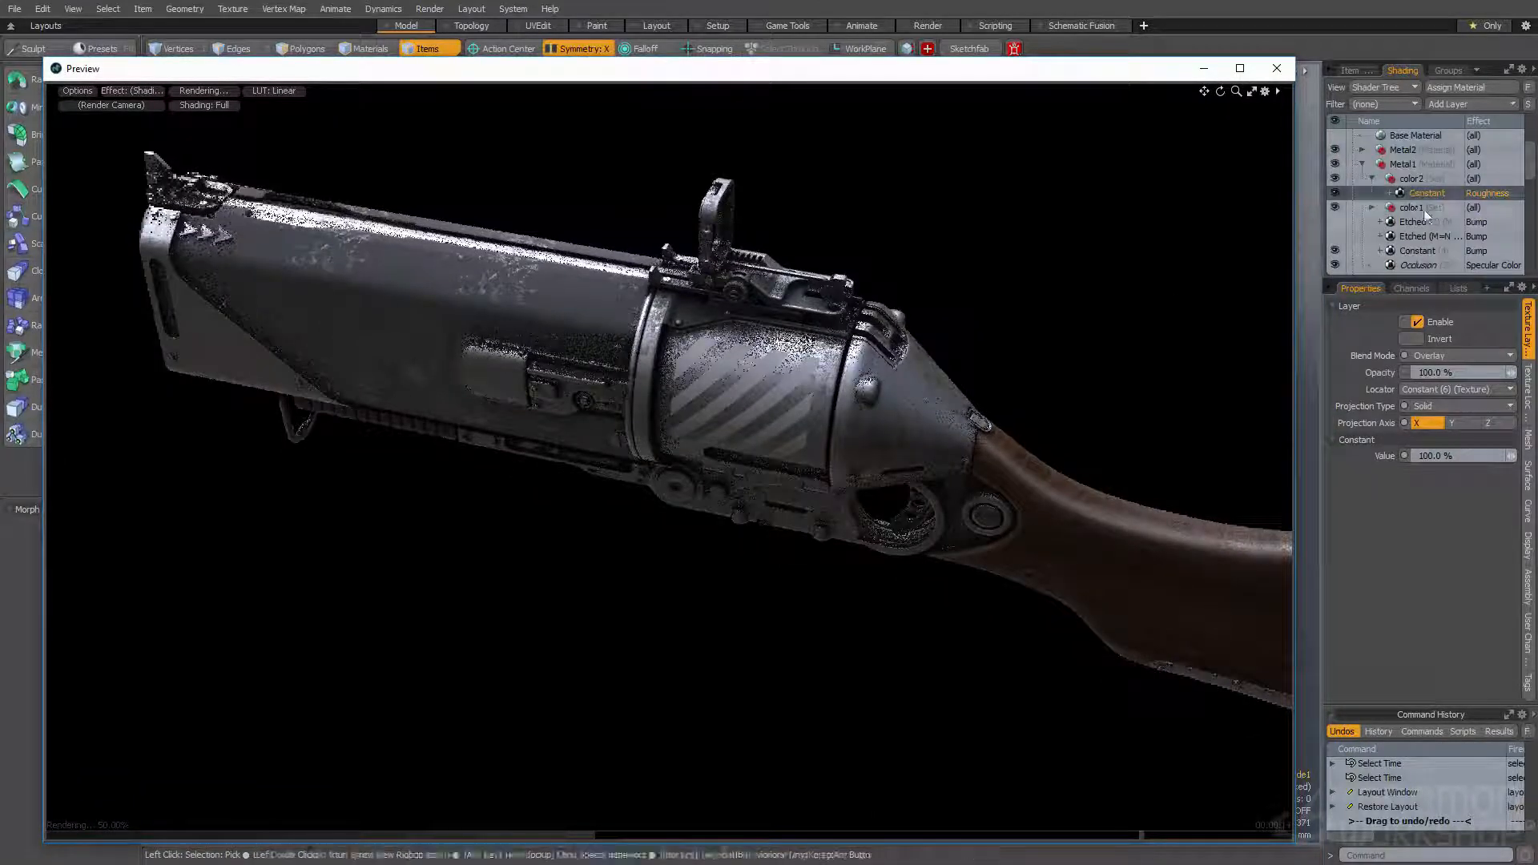
pyautogui.click(1437, 358)
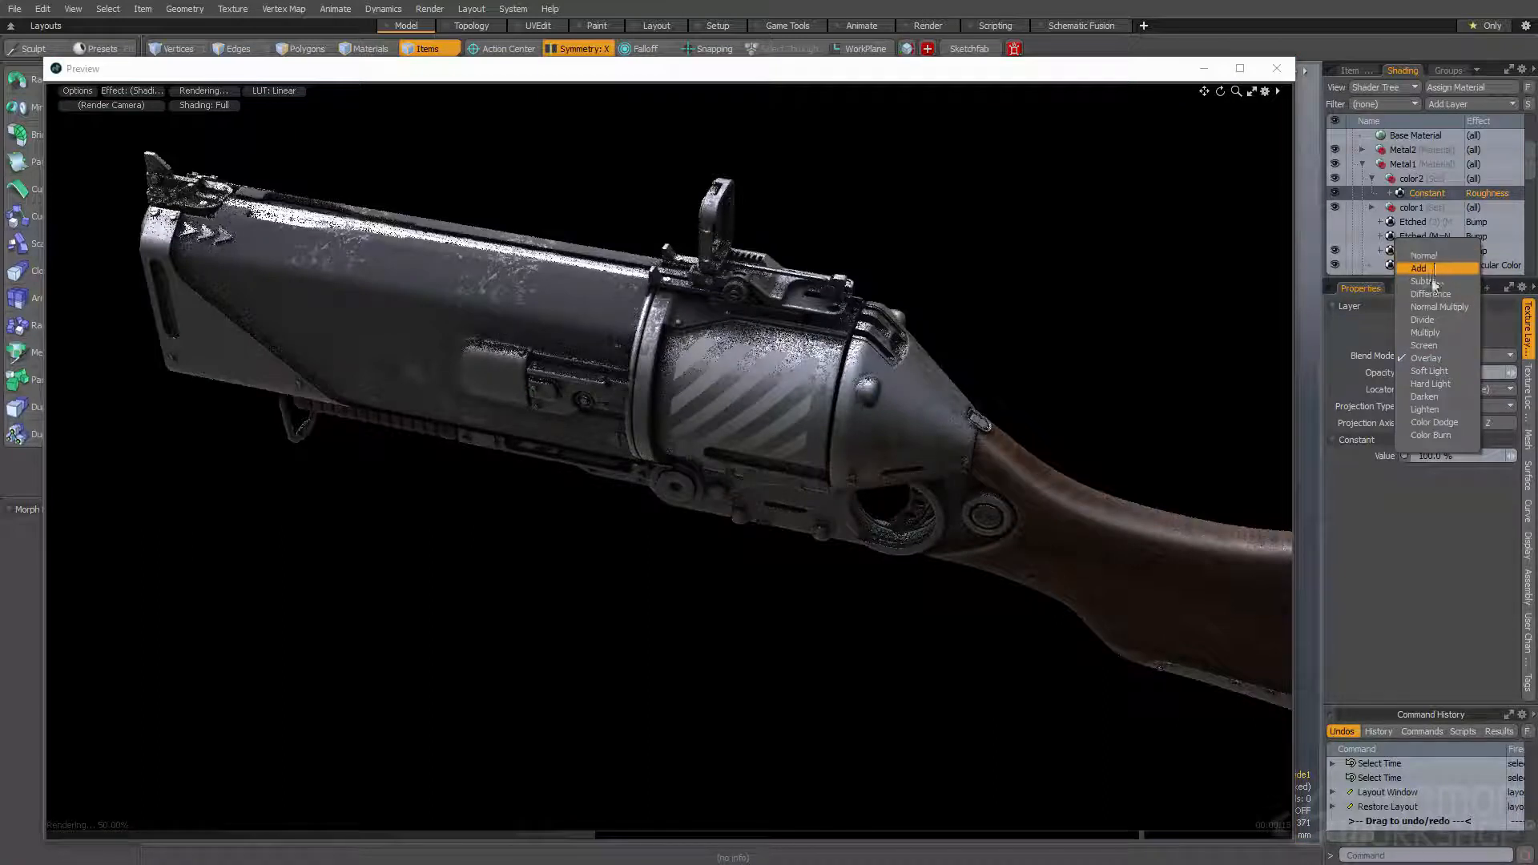
pyautogui.click(1425, 346)
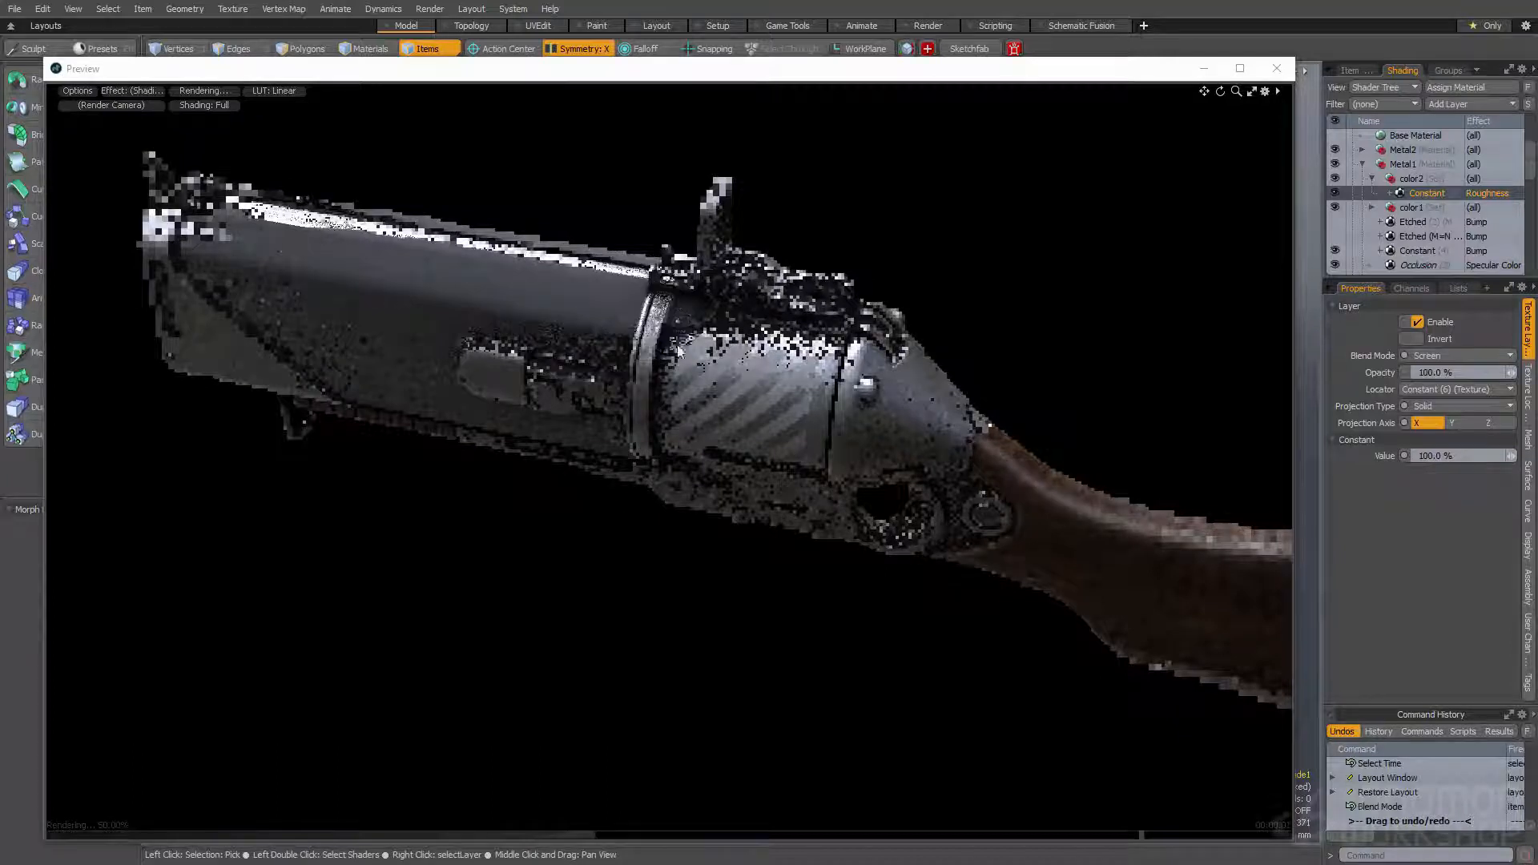
pyautogui.click(1414, 455)
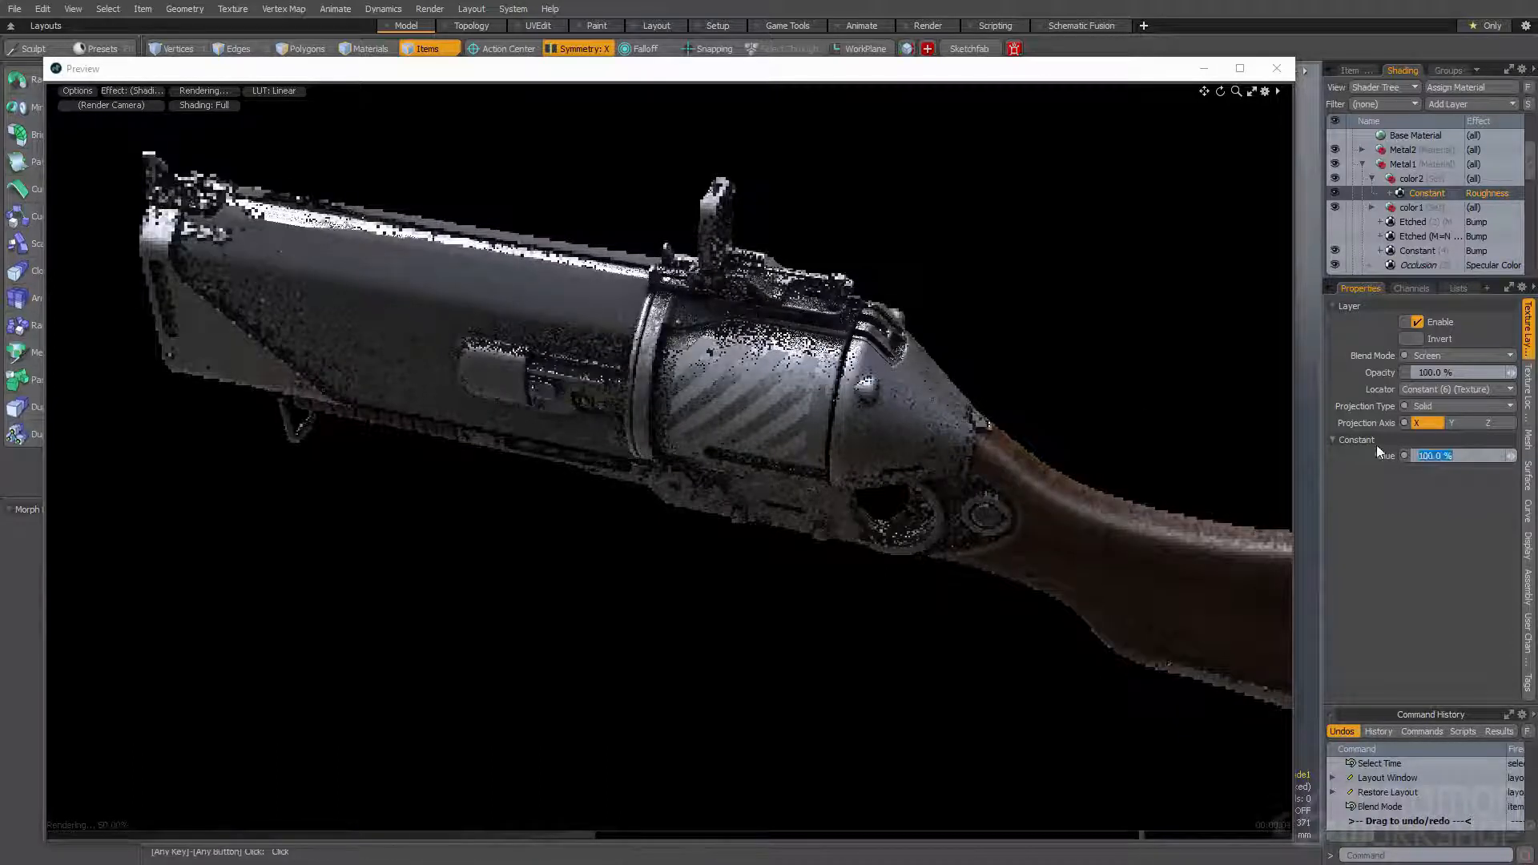
pyautogui.write('30')
pyautogui.press('Return')
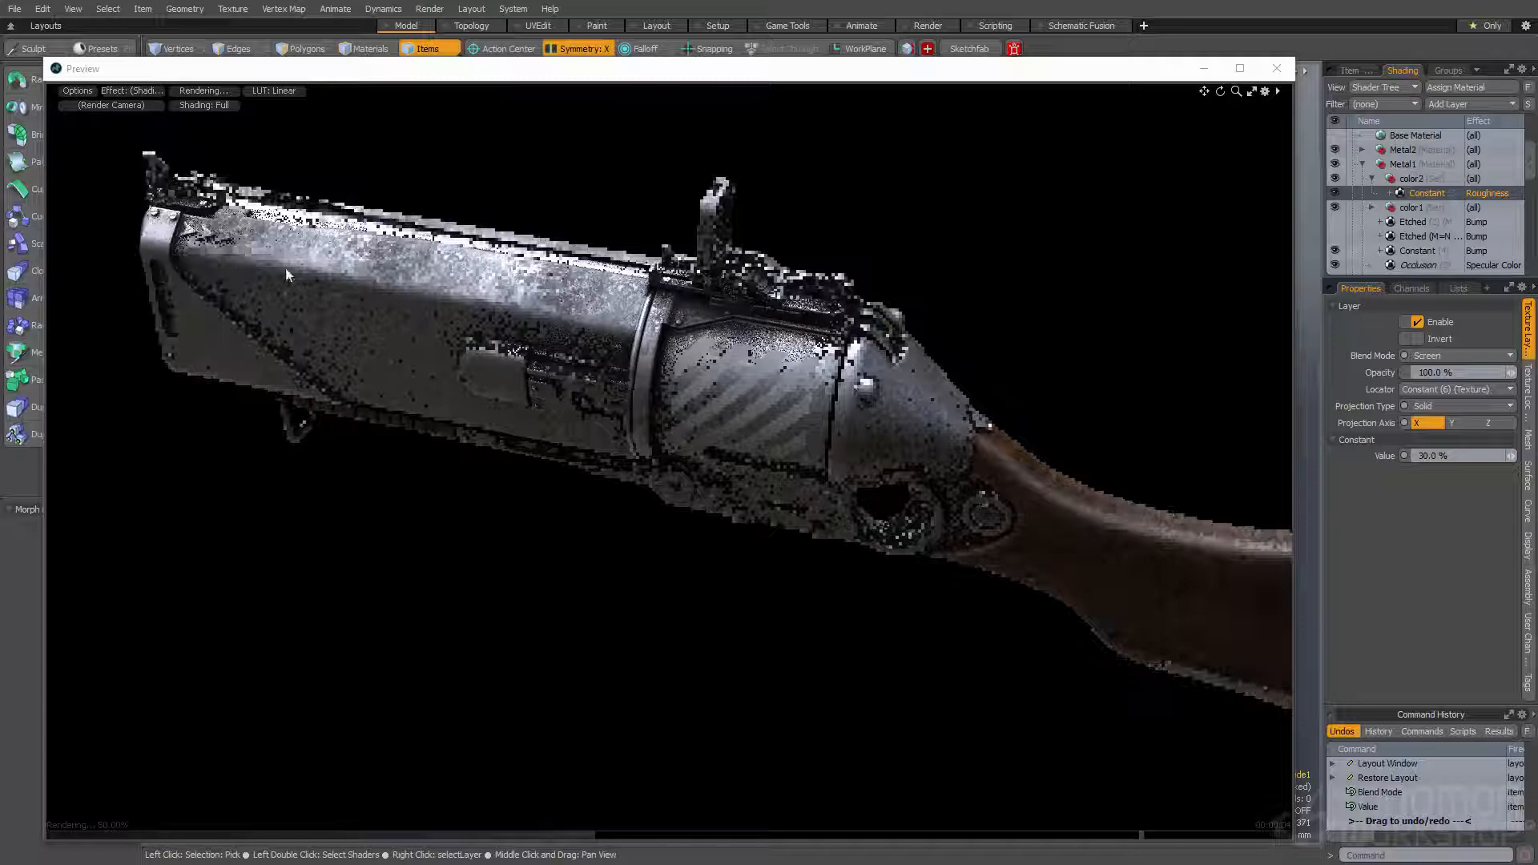
pyautogui.doubleClick(1432, 456)
pyautogui.write('40')
pyautogui.press('Return')
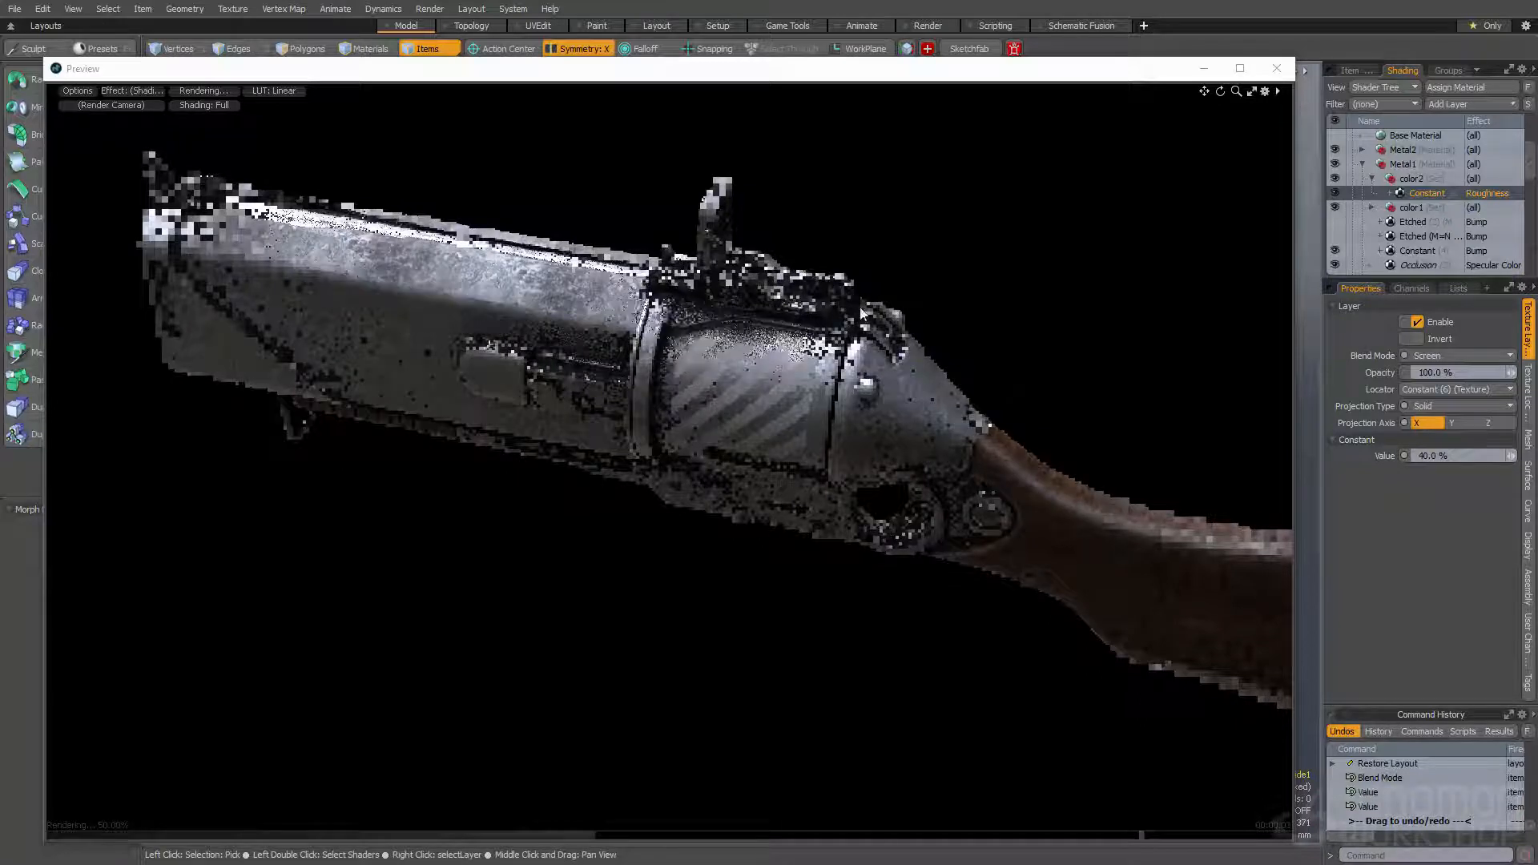
# - Change the color2 Constant roughness layer's blend mode to Normal and its value to 100%
pyautogui.click(1442, 355)
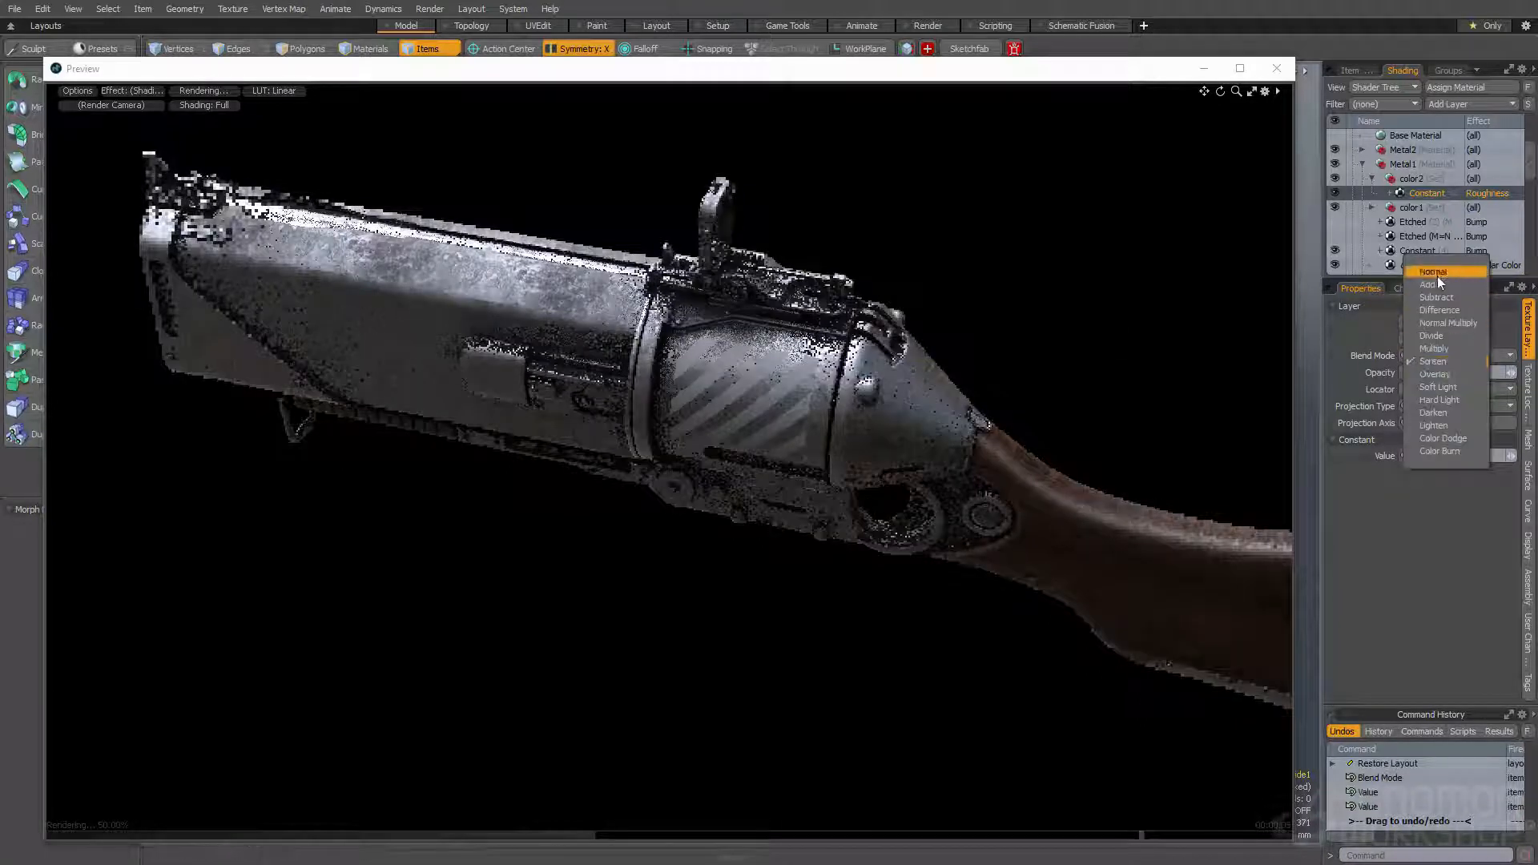
pyautogui.click(1432, 271)
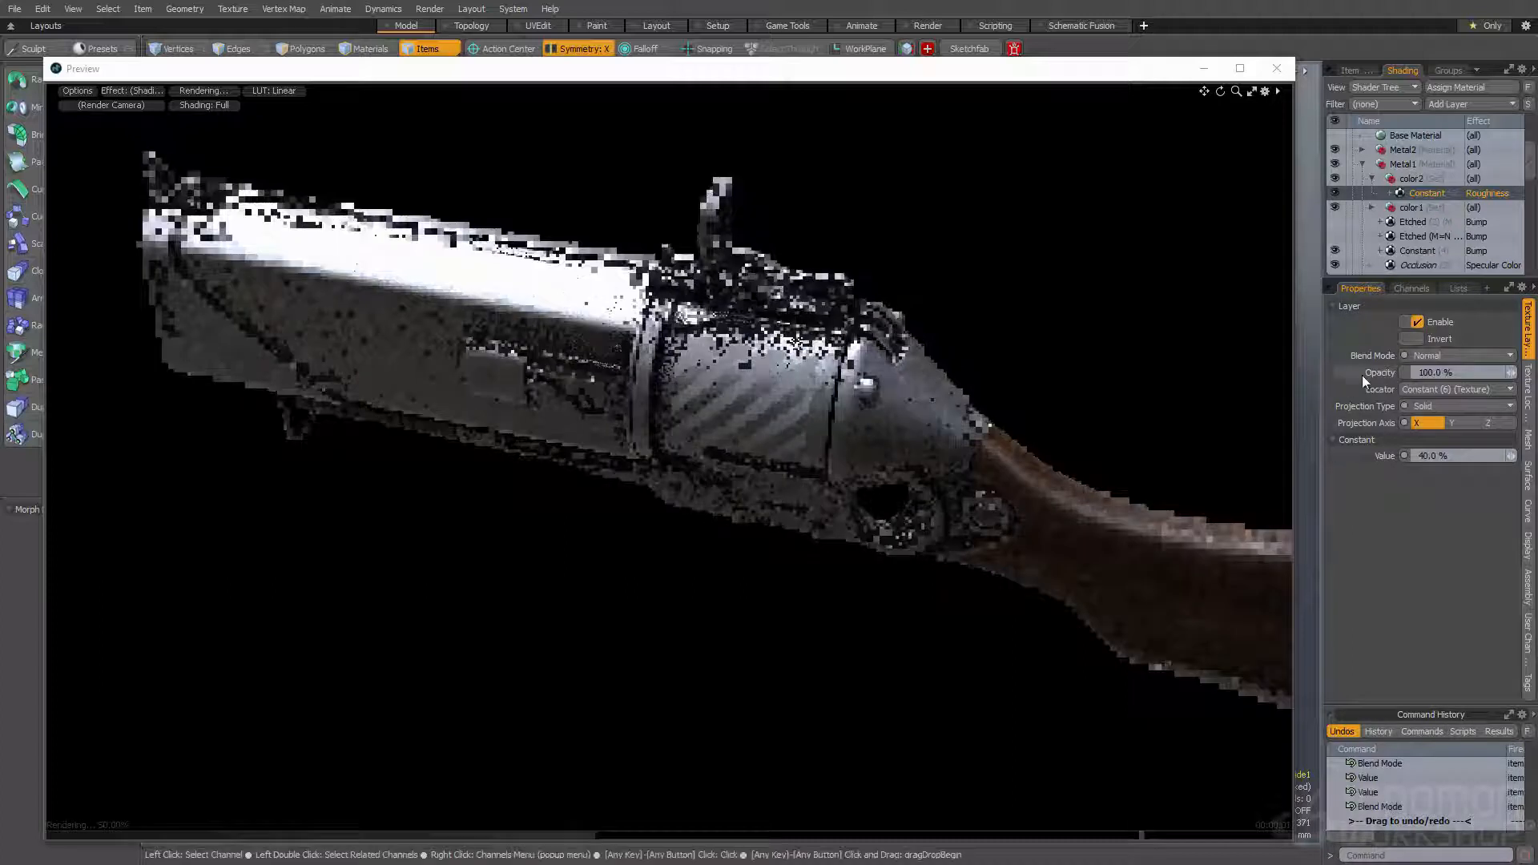
pyautogui.doubleClick(1433, 456)
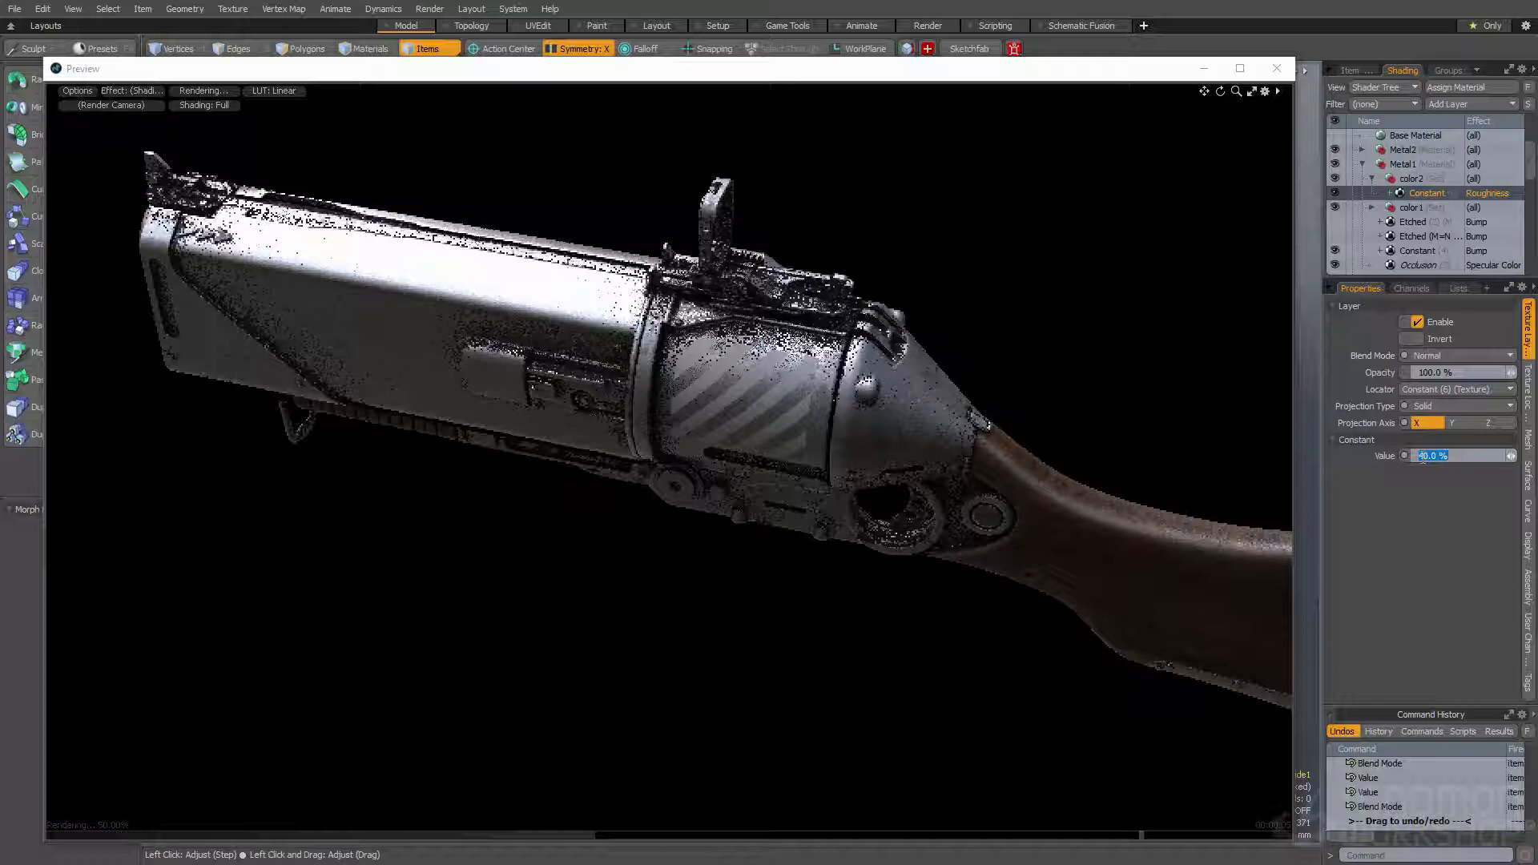
pyautogui.write('100')
pyautogui.press('Return')
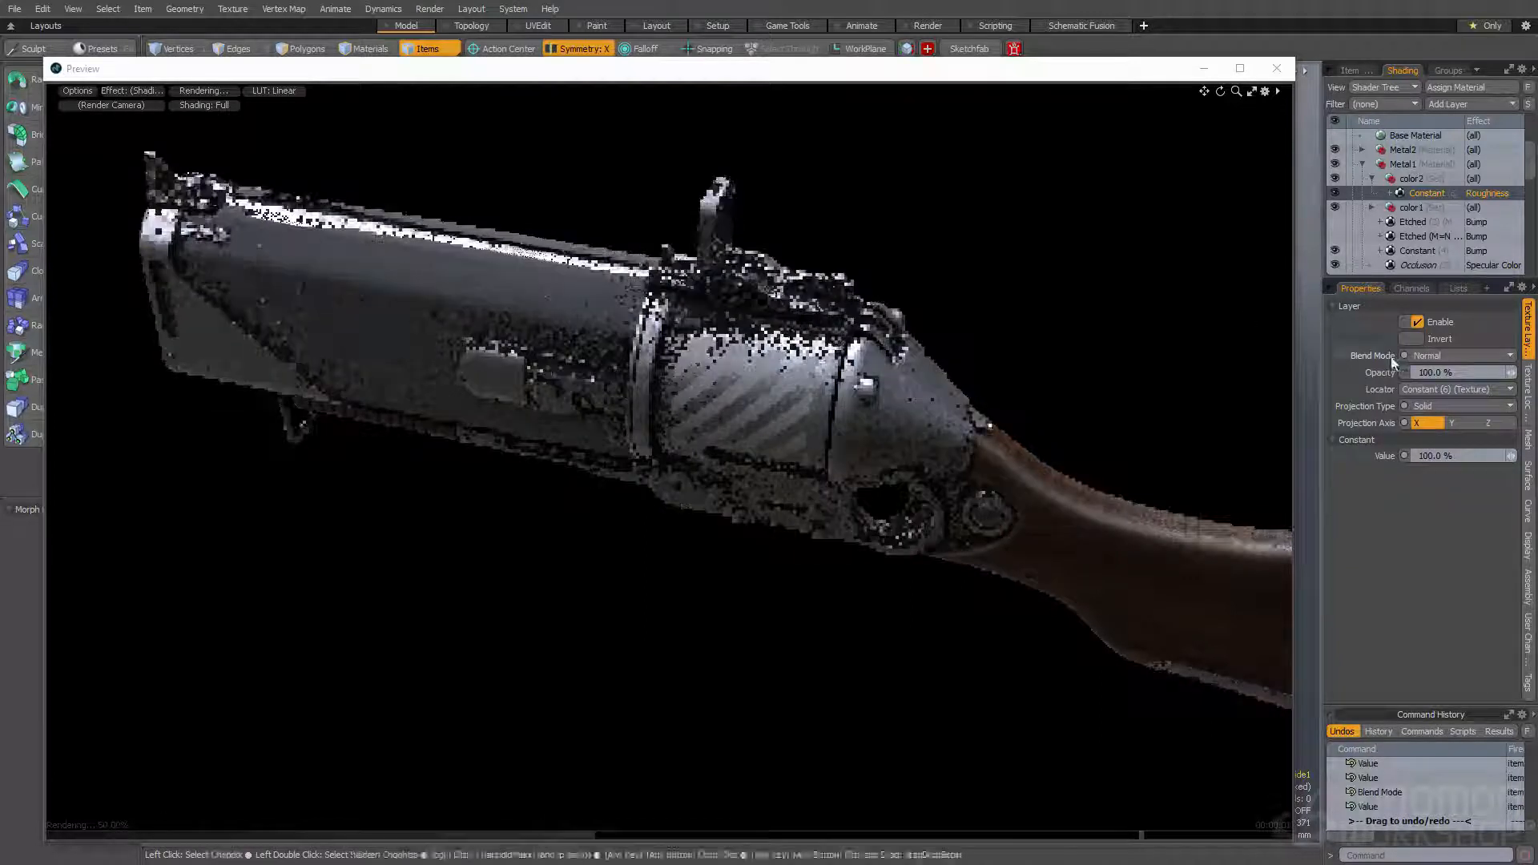
# - Set the color2 Constant roughness layer's opacity to 50% and its blend mode to Add
pyautogui.click(1428, 372)
pyautogui.write('50')
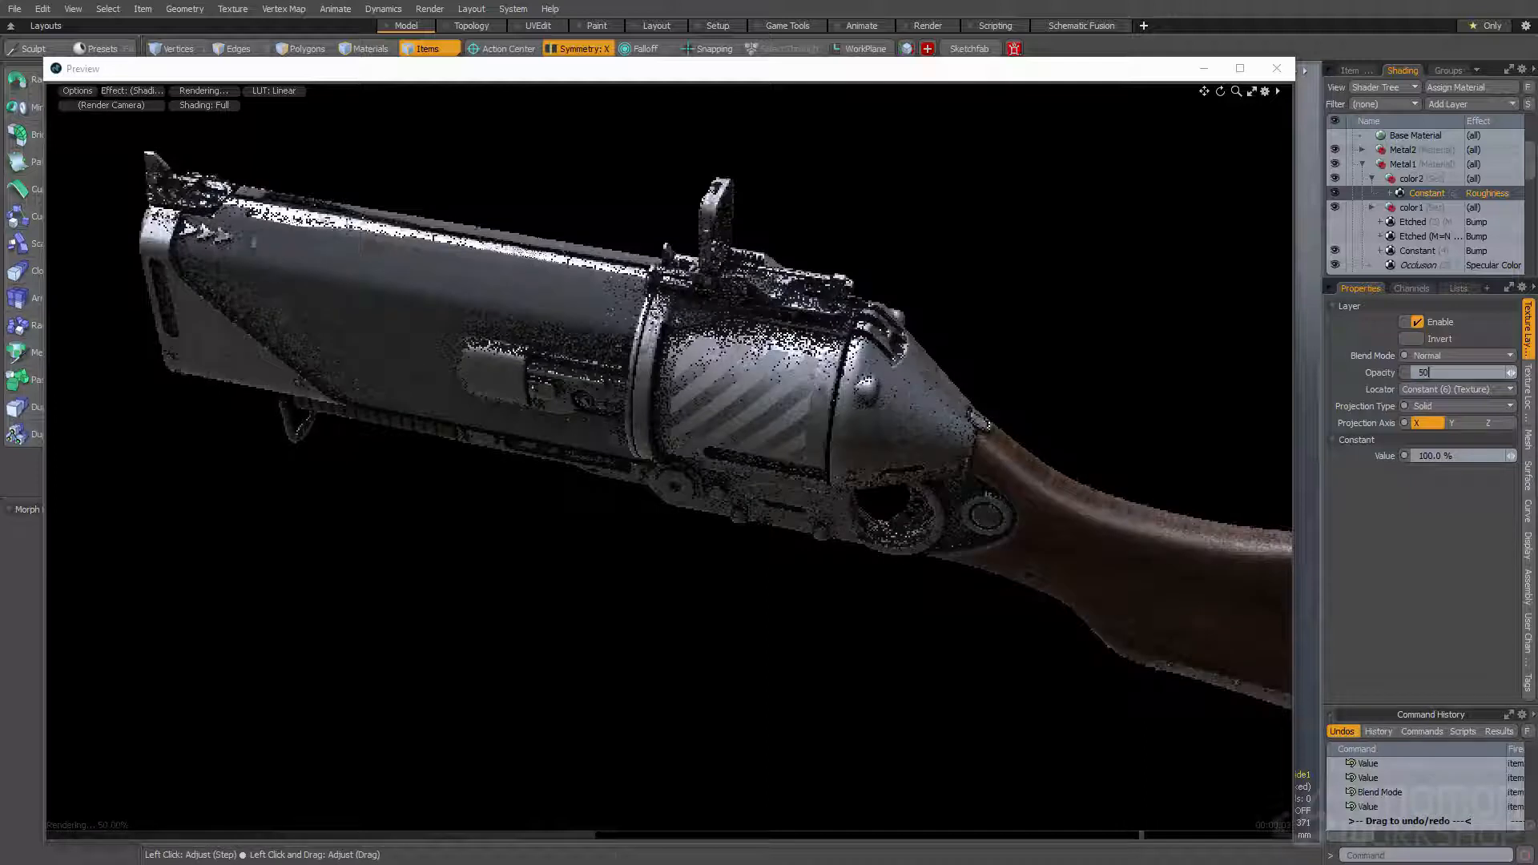
pyautogui.press('Return')
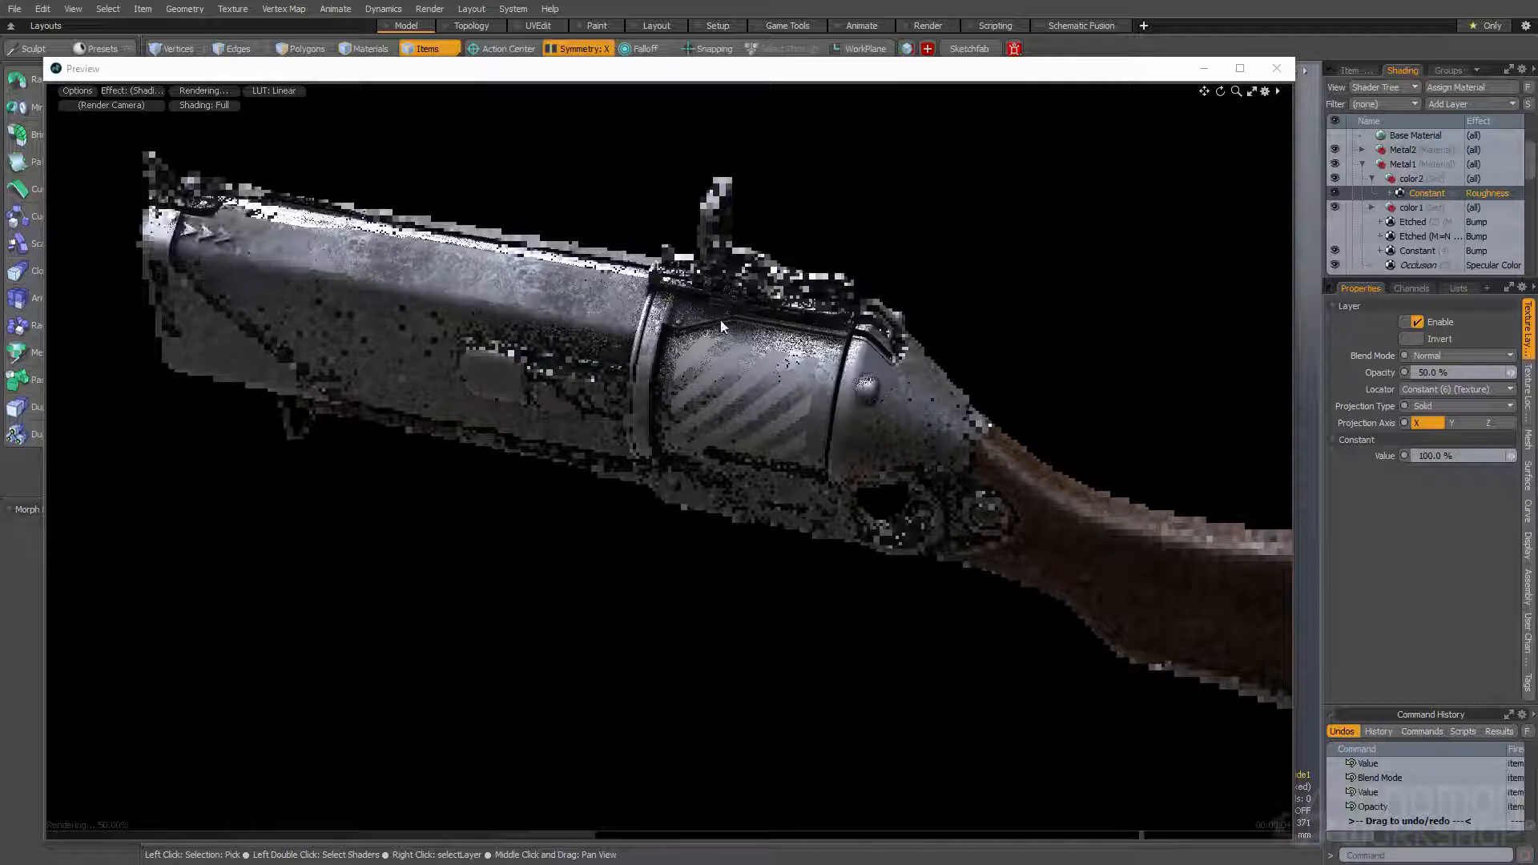
pyautogui.click(1432, 357)
pyautogui.click(1425, 371)
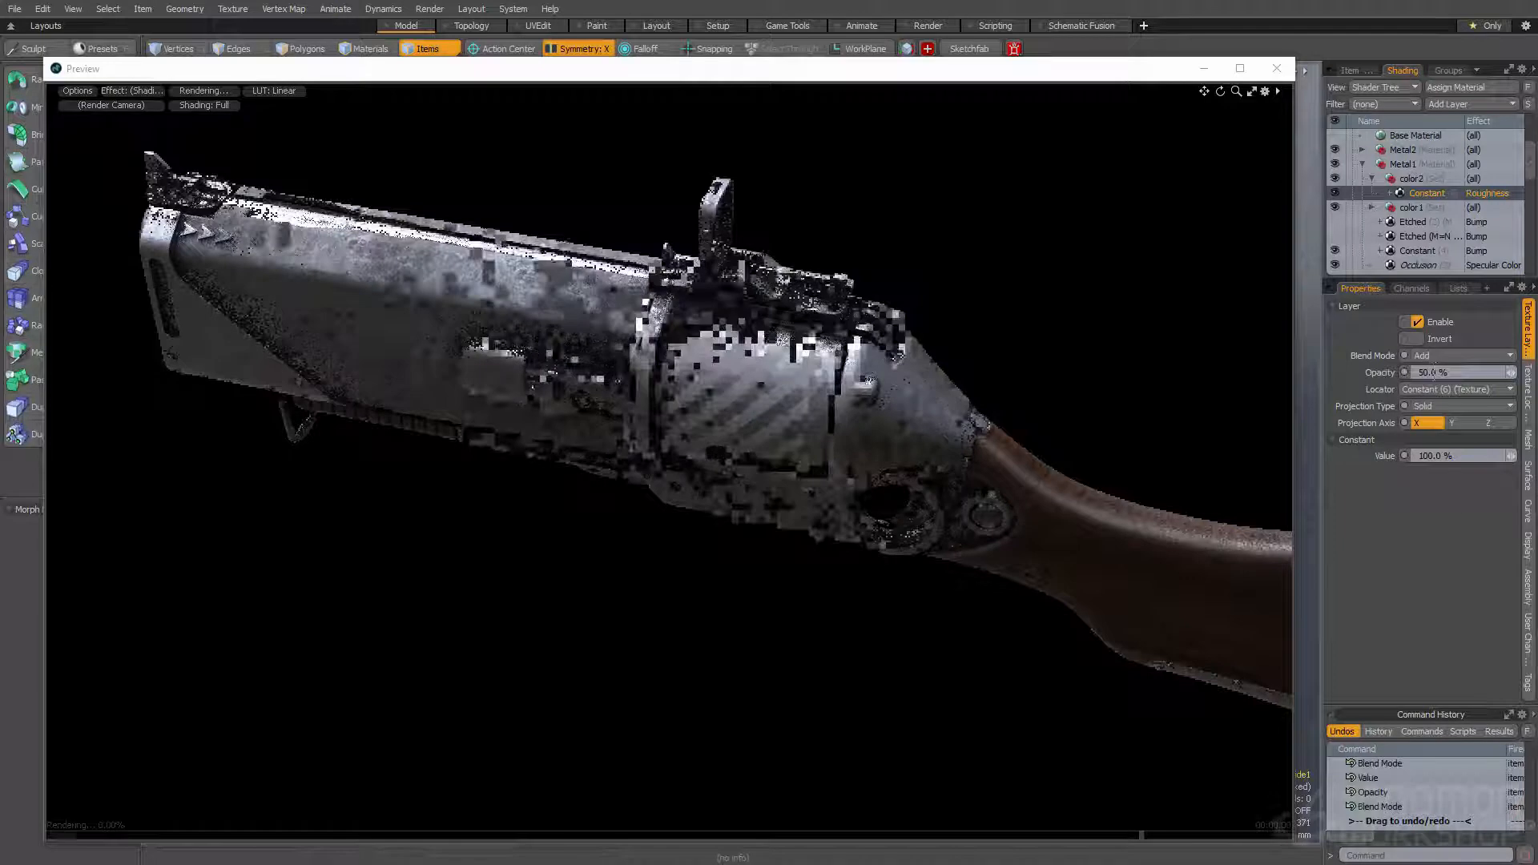
# - Try opacities of 20% and 0% on the color2 Constant roughness layer to compare the barrel's shine
pyautogui.doubleClick(1437, 456)
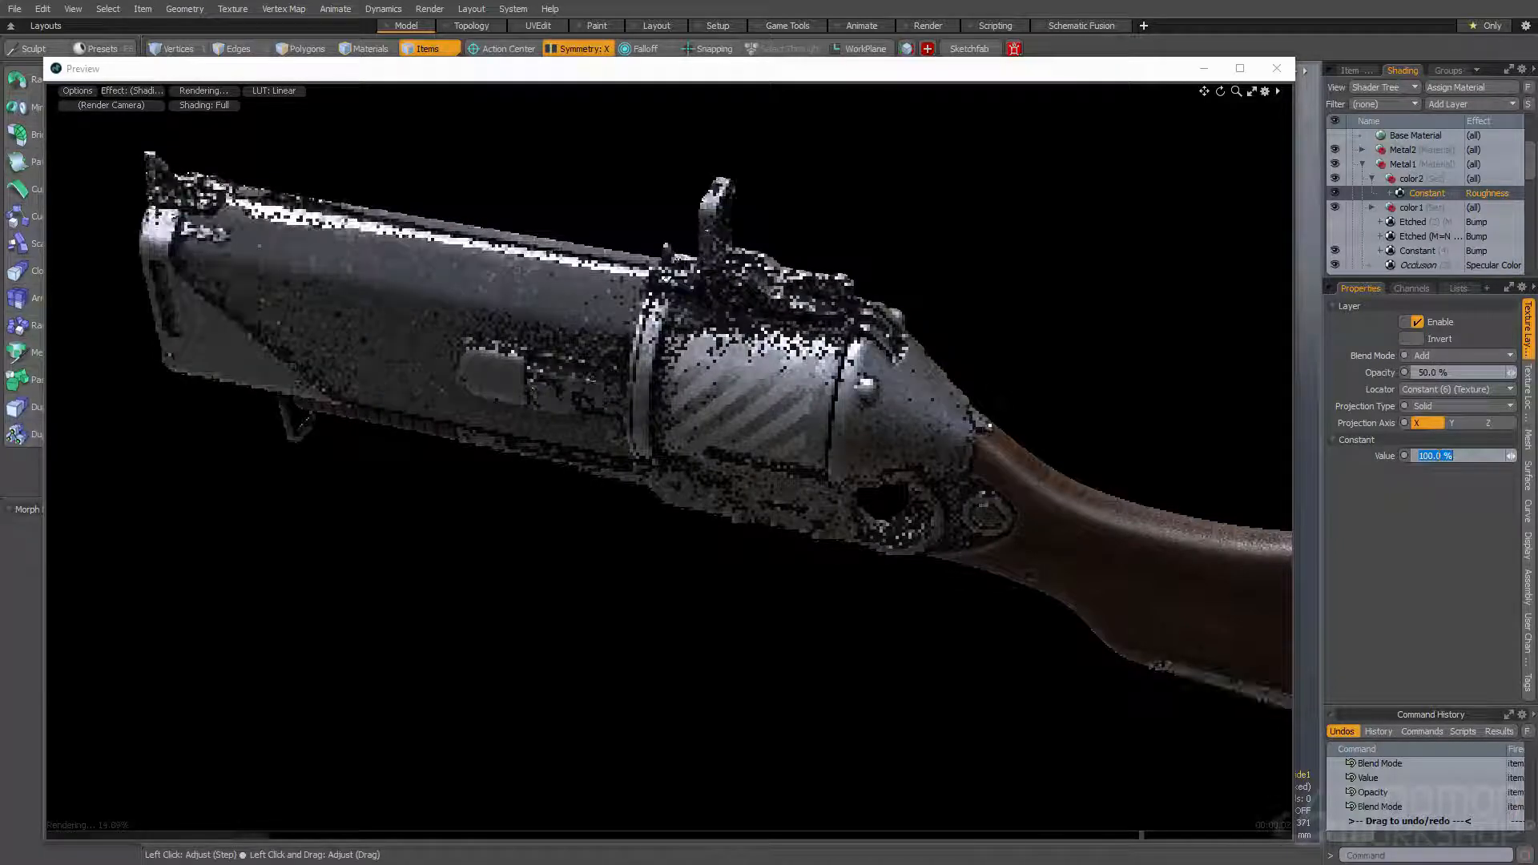
pyautogui.doubleClick(1427, 371)
pyautogui.write('20')
pyautogui.press('Return')
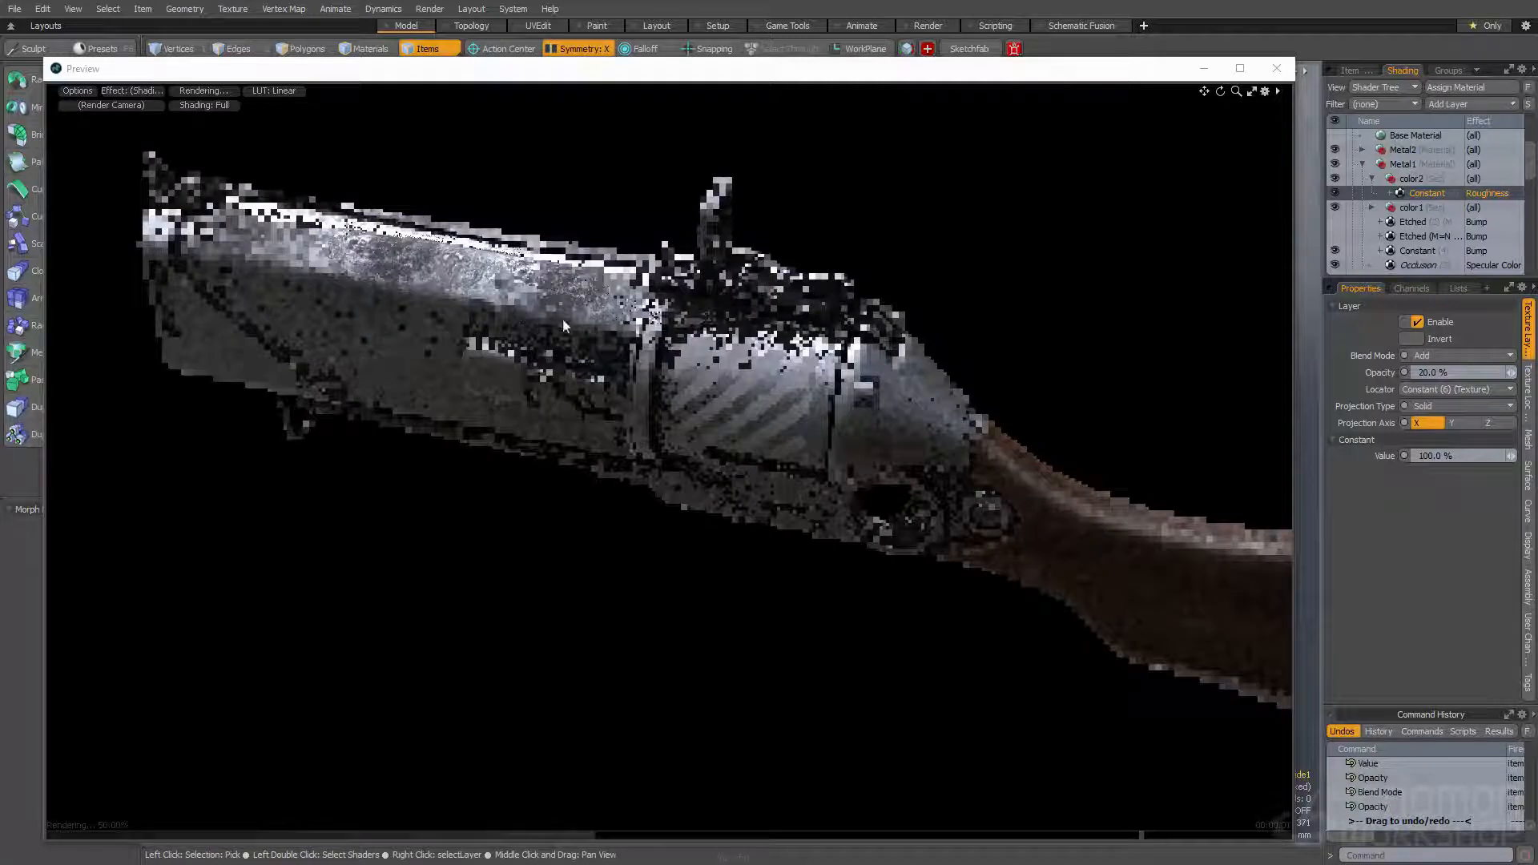
pyautogui.doubleClick(1426, 372)
pyautogui.write('0')
pyautogui.press('Return')
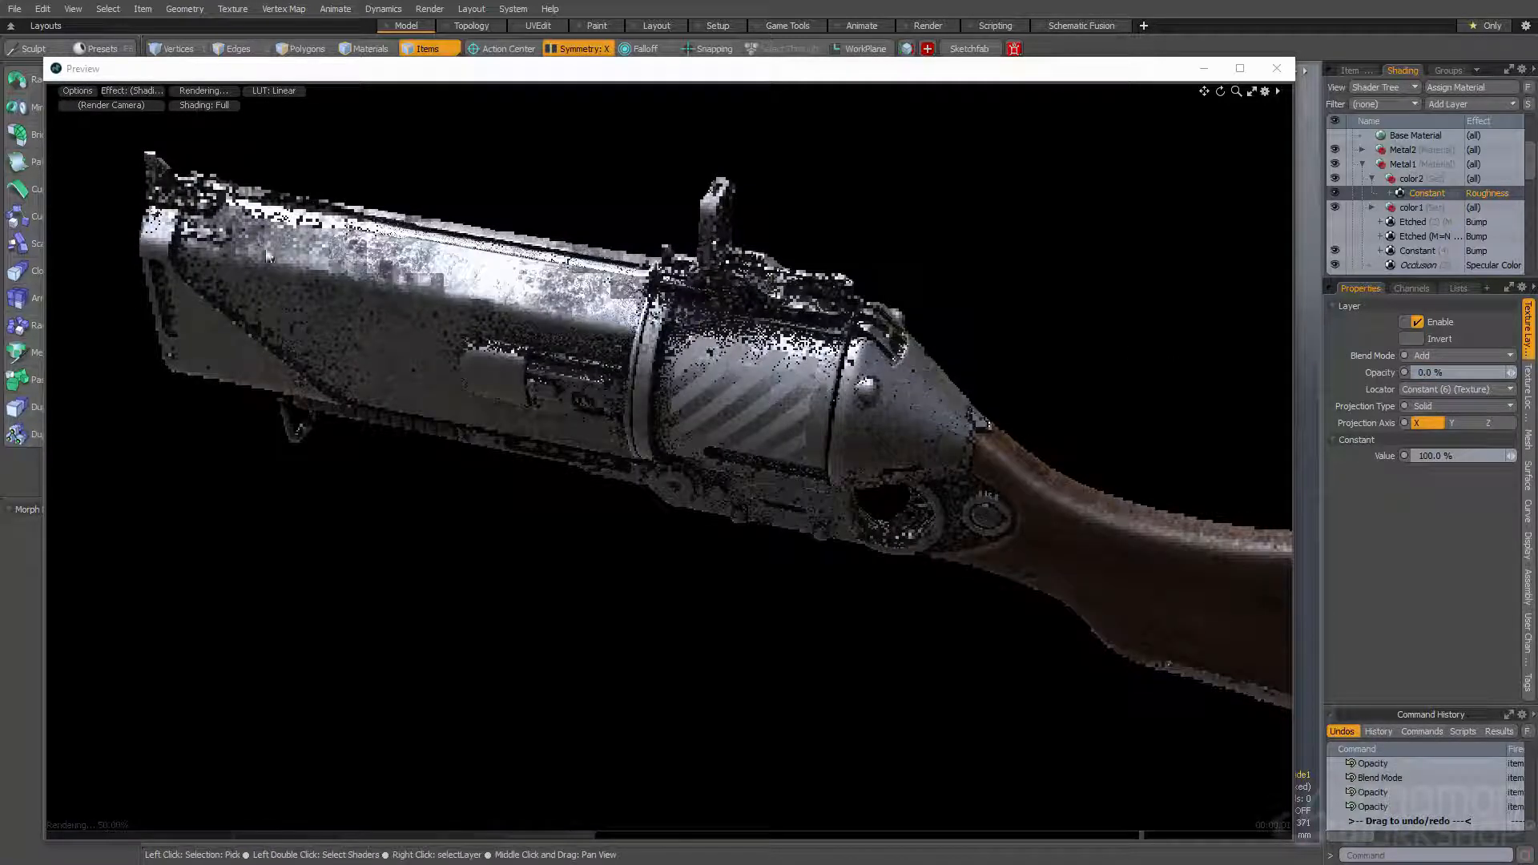
# - Set the opacity of the color2 Constant roughness layer to 30%
pyautogui.doubleClick(1426, 372)
pyautogui.write('3')
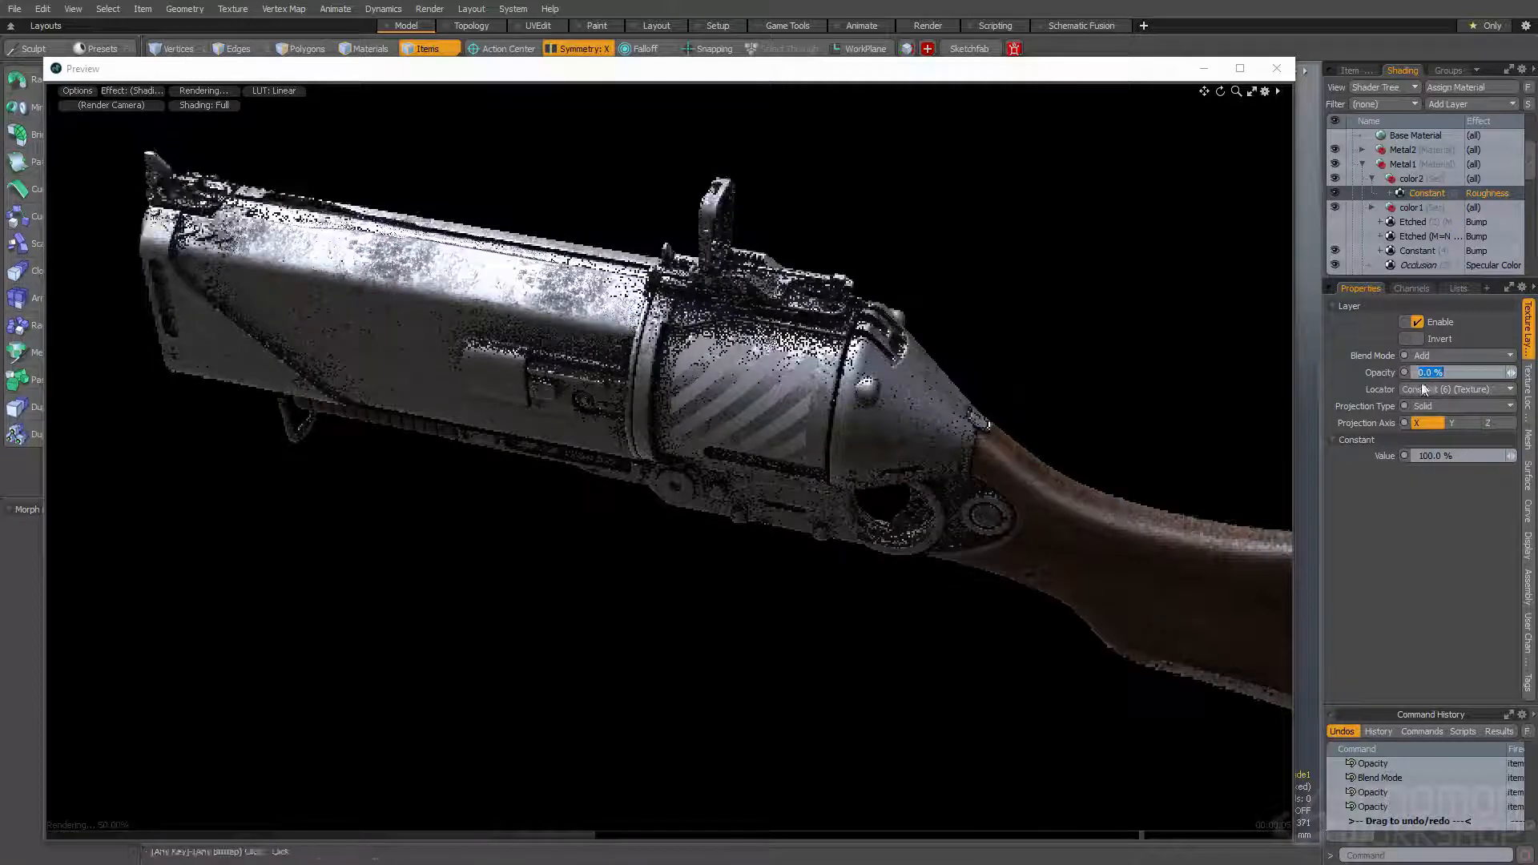
pyautogui.write('0')
pyautogui.press('Return')
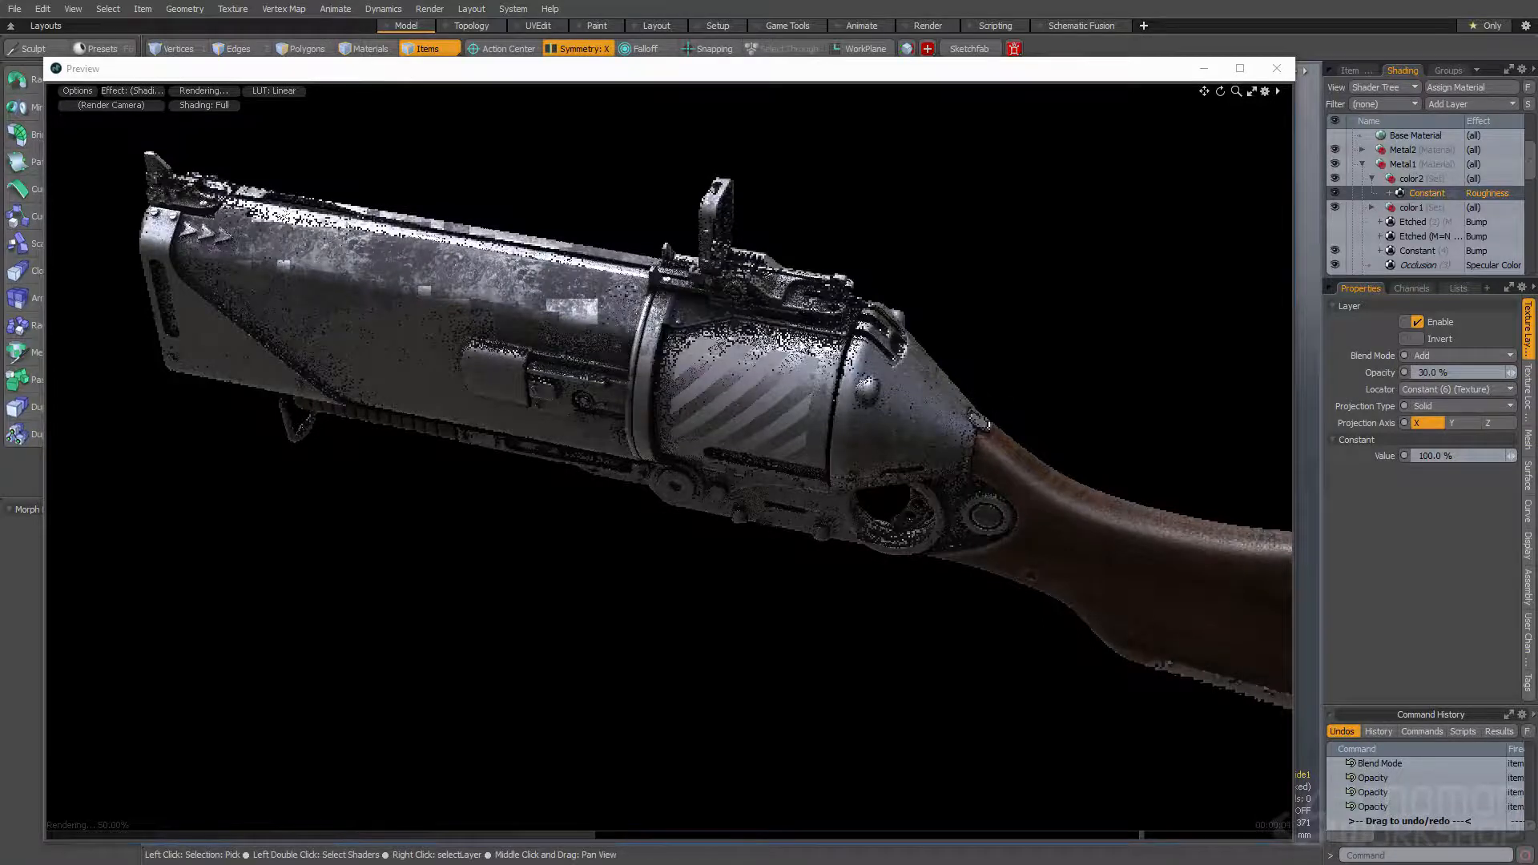
# - Check the barrel's shine from both sides in the render, and change the color2 Constant roughness layer's blend mode to Screen
pyautogui.keyDown('alt'); pyautogui.moveTo(793, 326); pyautogui.dragTo(873, 309); pyautogui.keyUp('alt')
pyautogui.keyDown('alt'); pyautogui.moveTo(711, 310); pyautogui.dragTo(641, 304); pyautogui.keyUp('alt')
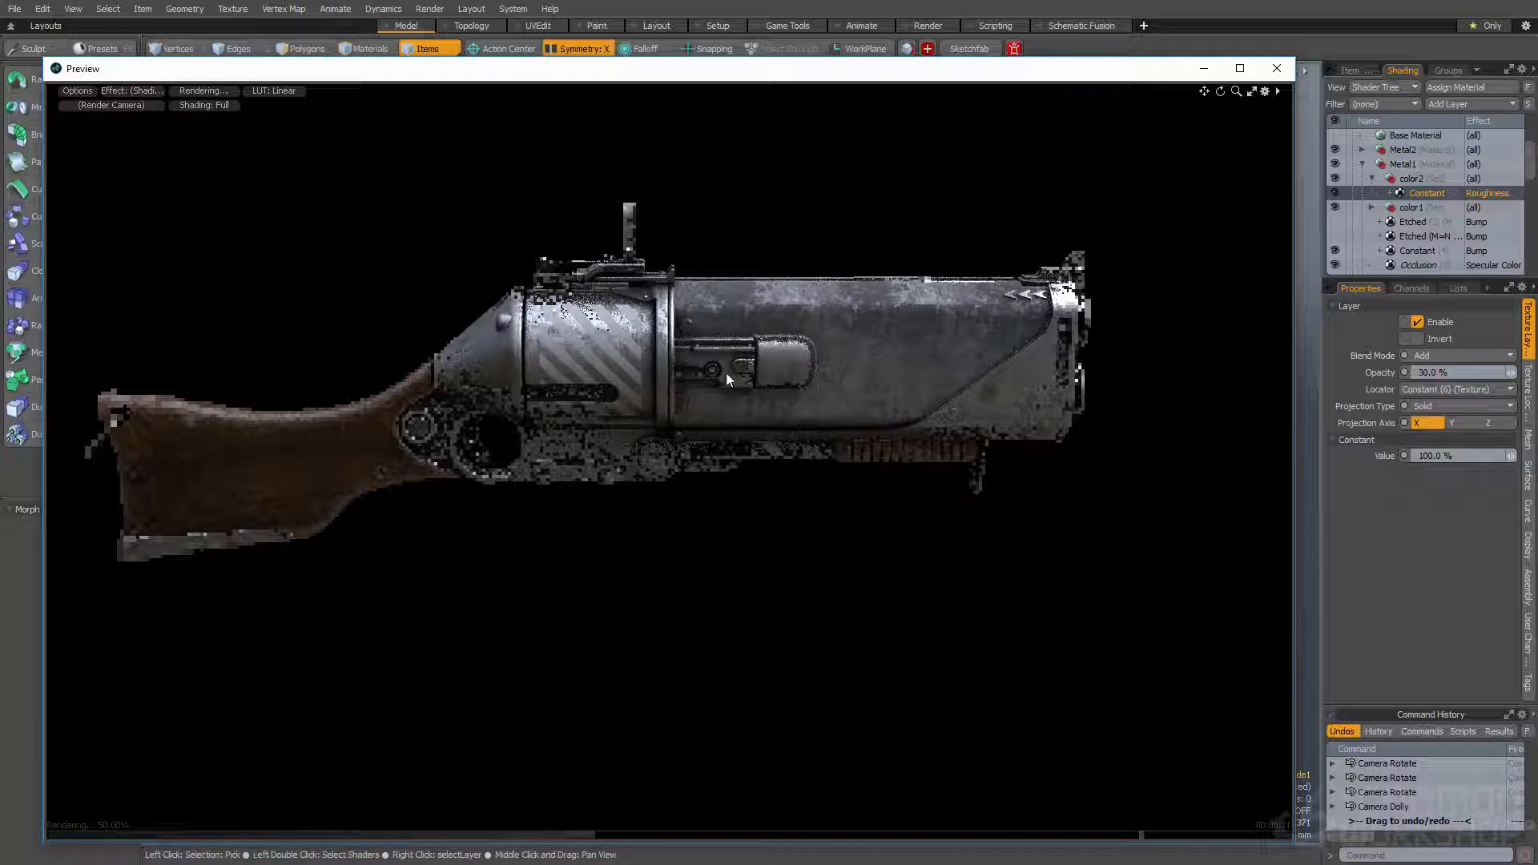
pyautogui.keyDown('alt'); pyautogui.moveTo(1003, 326); pyautogui.dragTo(258, 433); pyautogui.keyUp('alt')
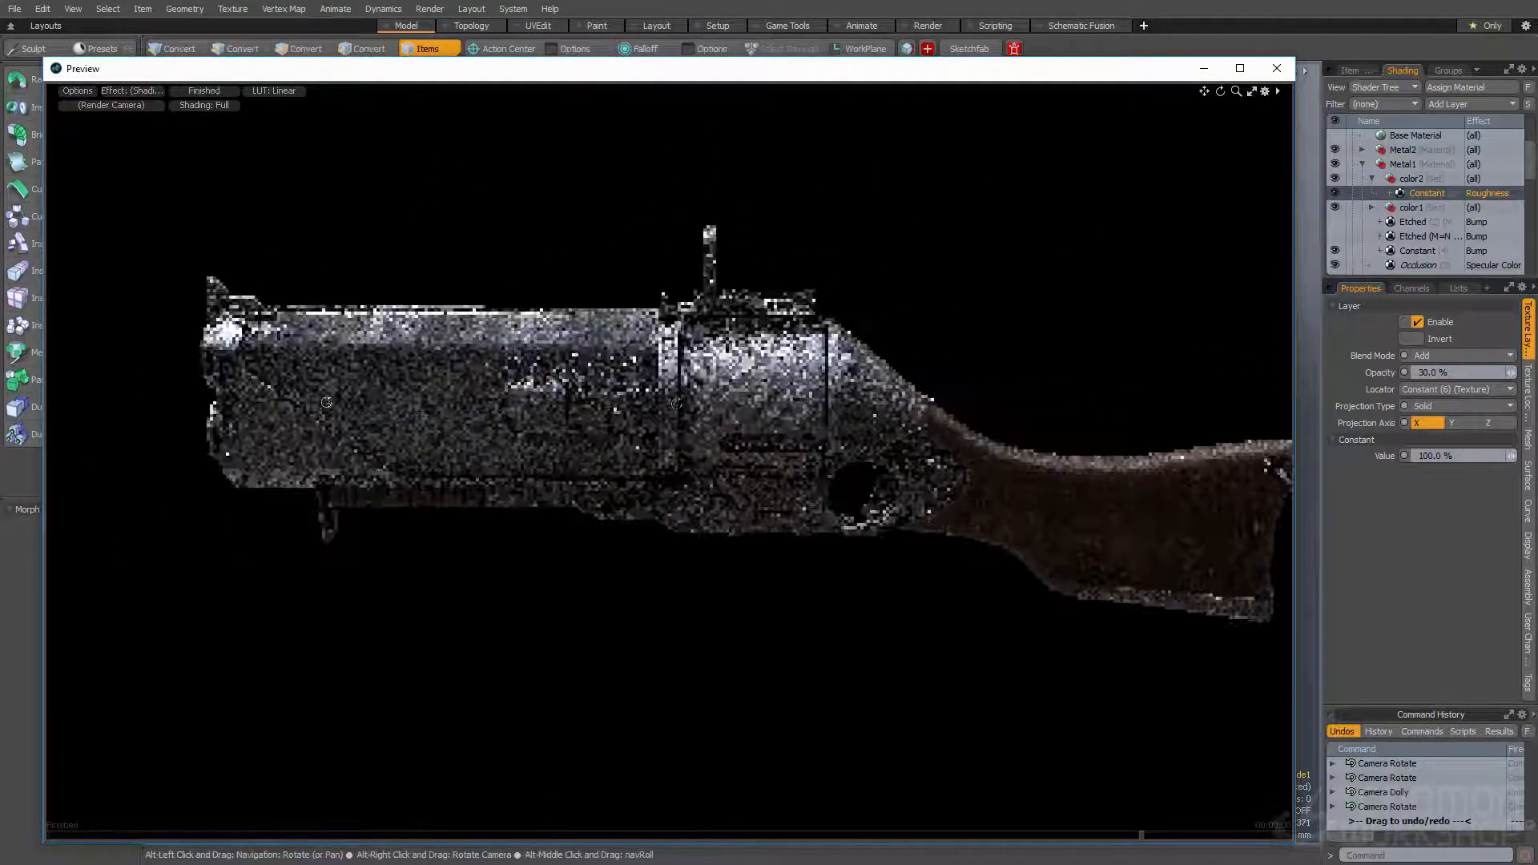
pyautogui.click(1434, 373)
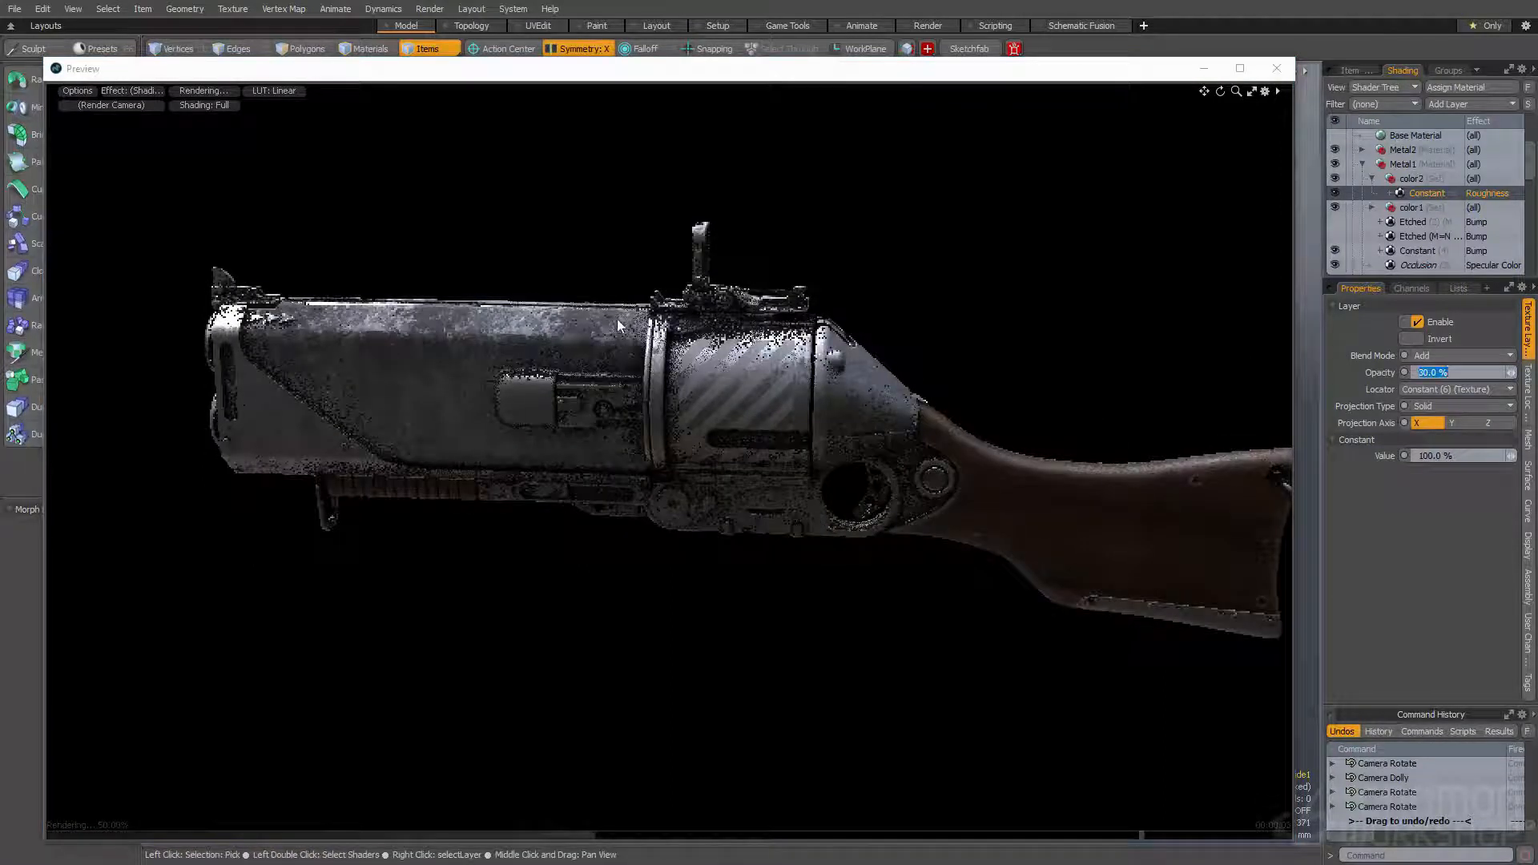
pyautogui.click(1440, 355)
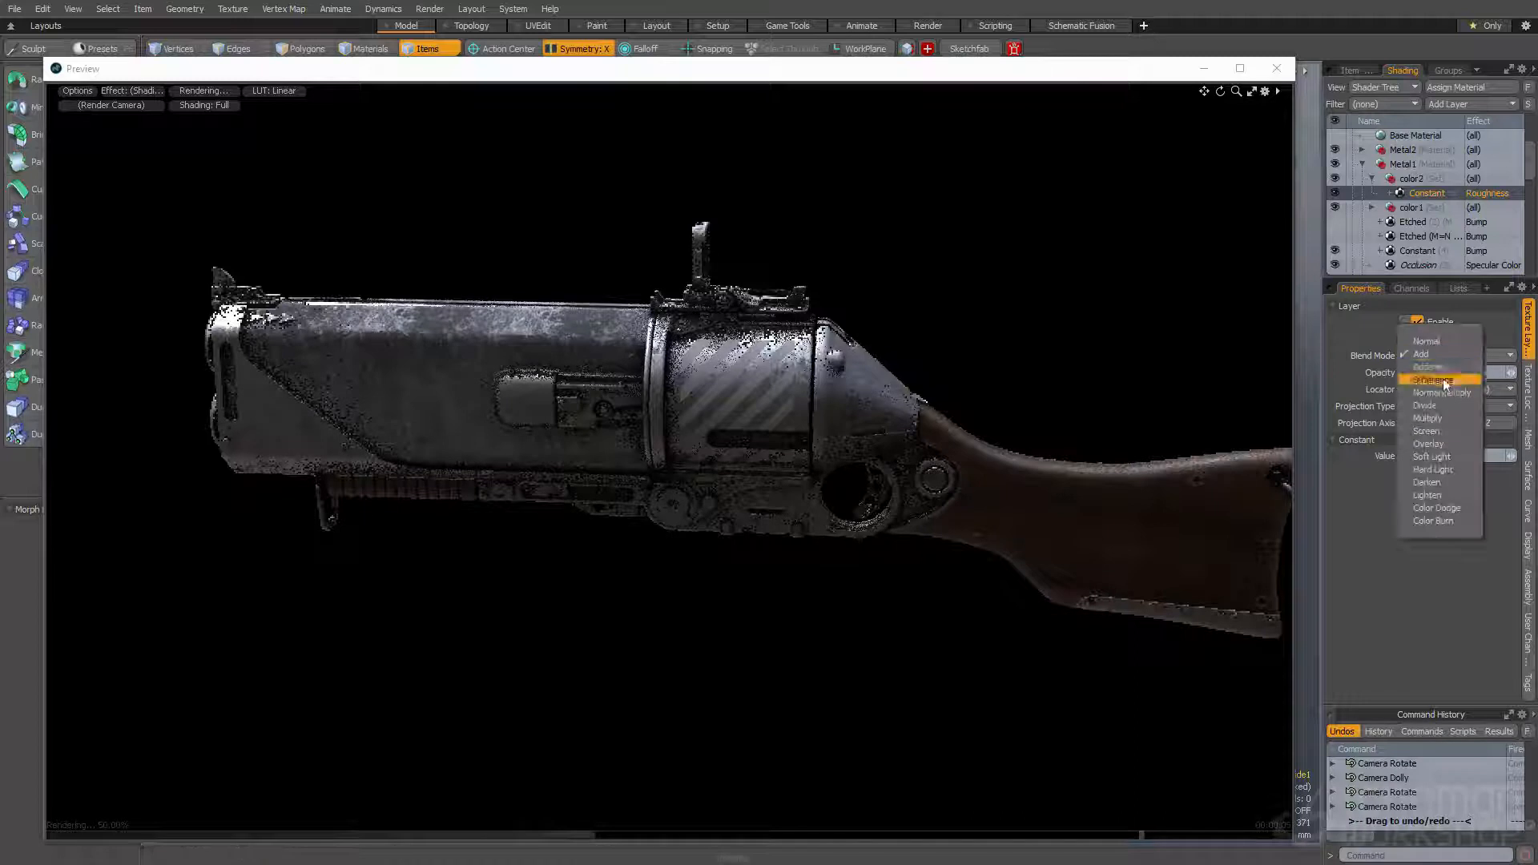
pyautogui.click(1446, 429)
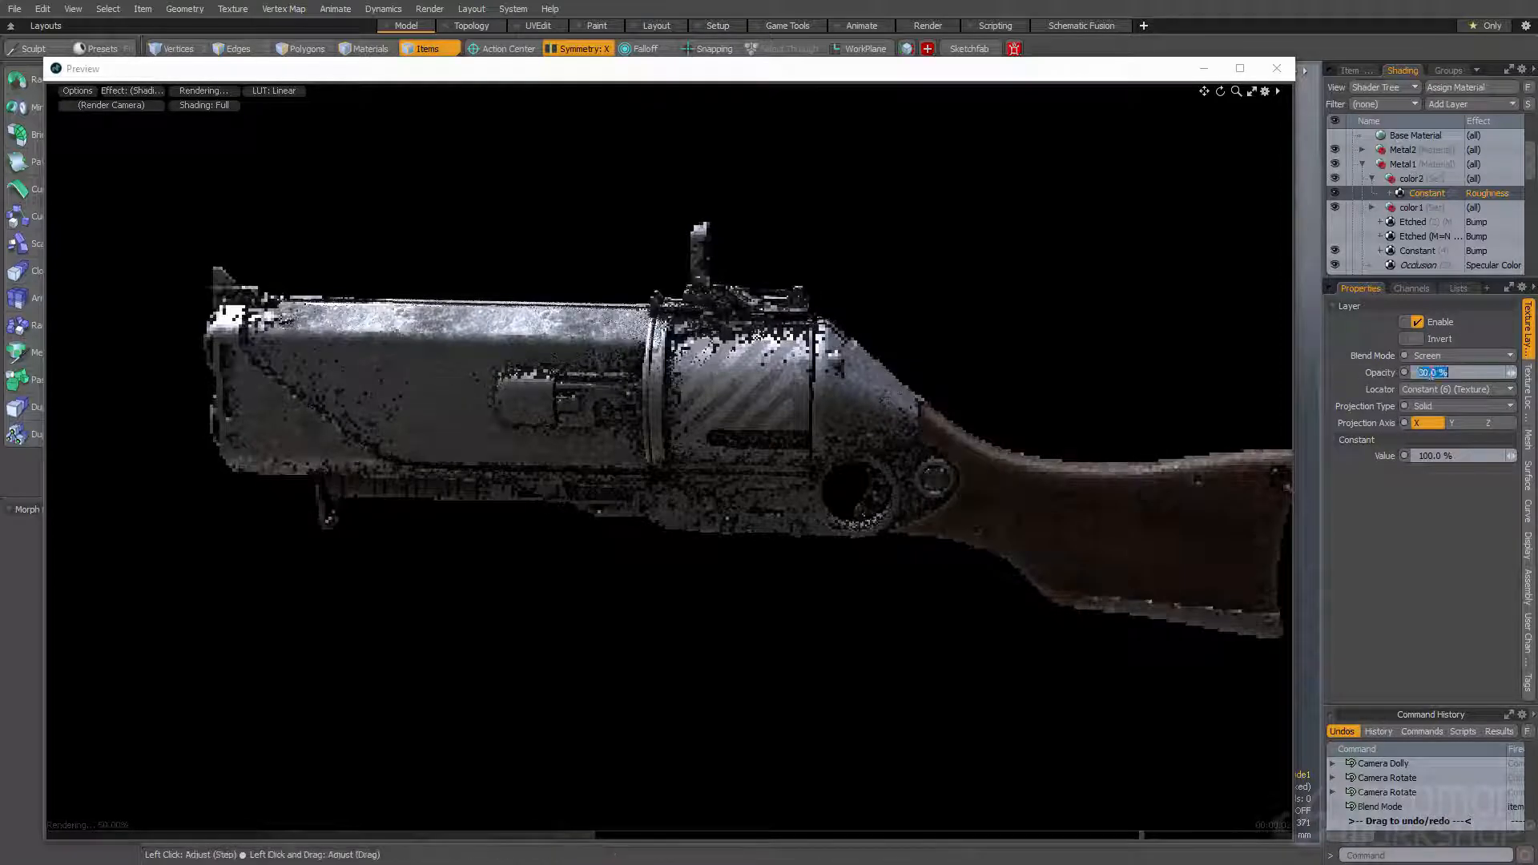
# - Set the color2 Constant roughness layer's opacity to 50% and inspect the gun's shine from a few angles
pyautogui.click(1434, 372)
pyautogui.write('50')
pyautogui.press('Return')
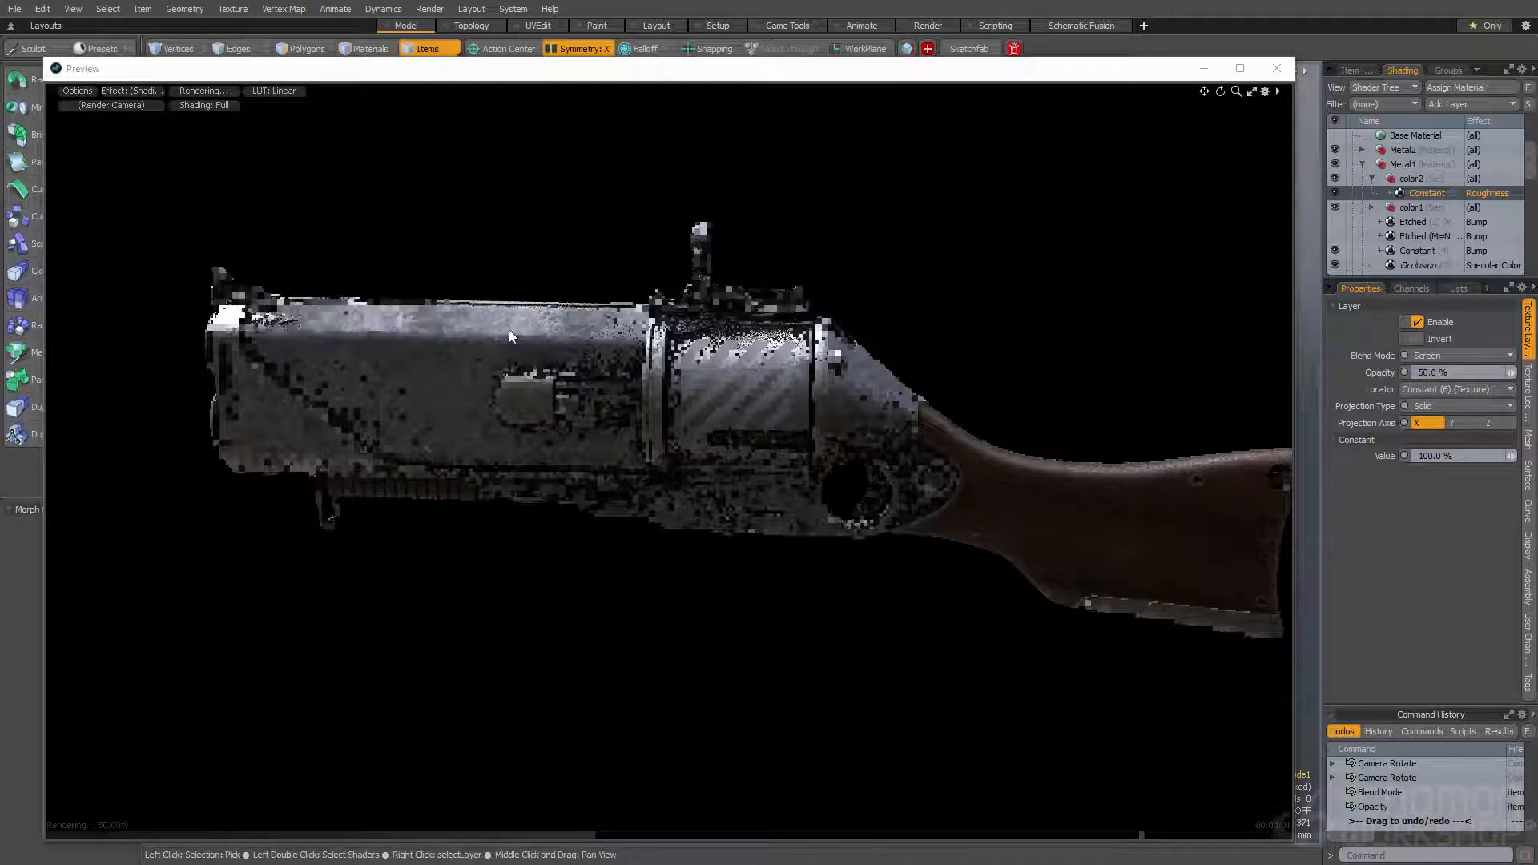
pyautogui.keyDown('alt'); pyautogui.moveTo(678, 509); pyautogui.dragTo(749, 469); pyautogui.keyUp('alt')
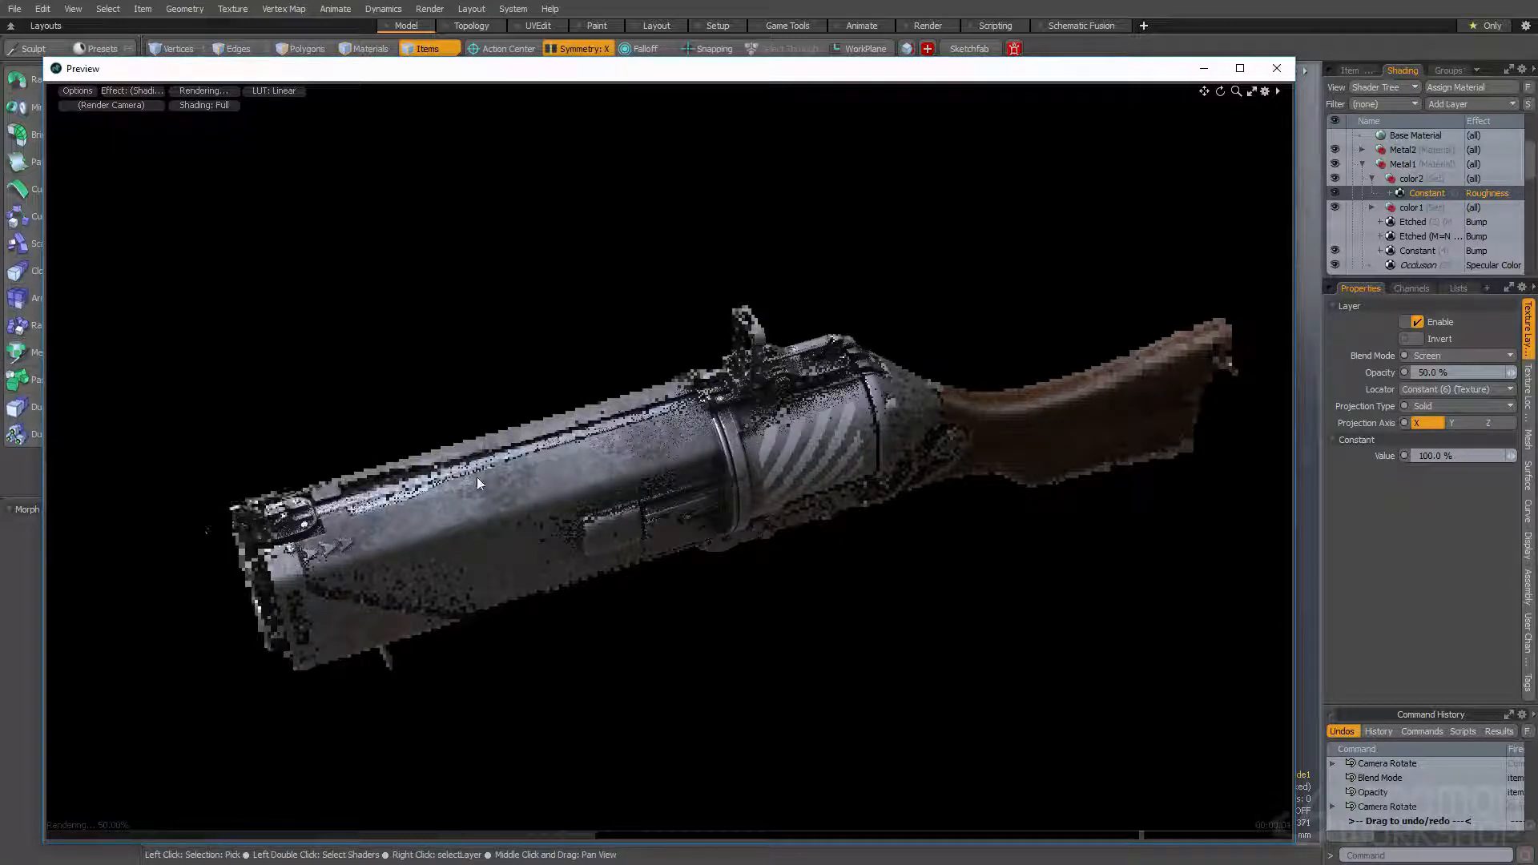
pyautogui.keyDown('alt'); pyautogui.moveTo(828, 587); pyautogui.dragTo(862, 502); pyautogui.keyUp('alt')
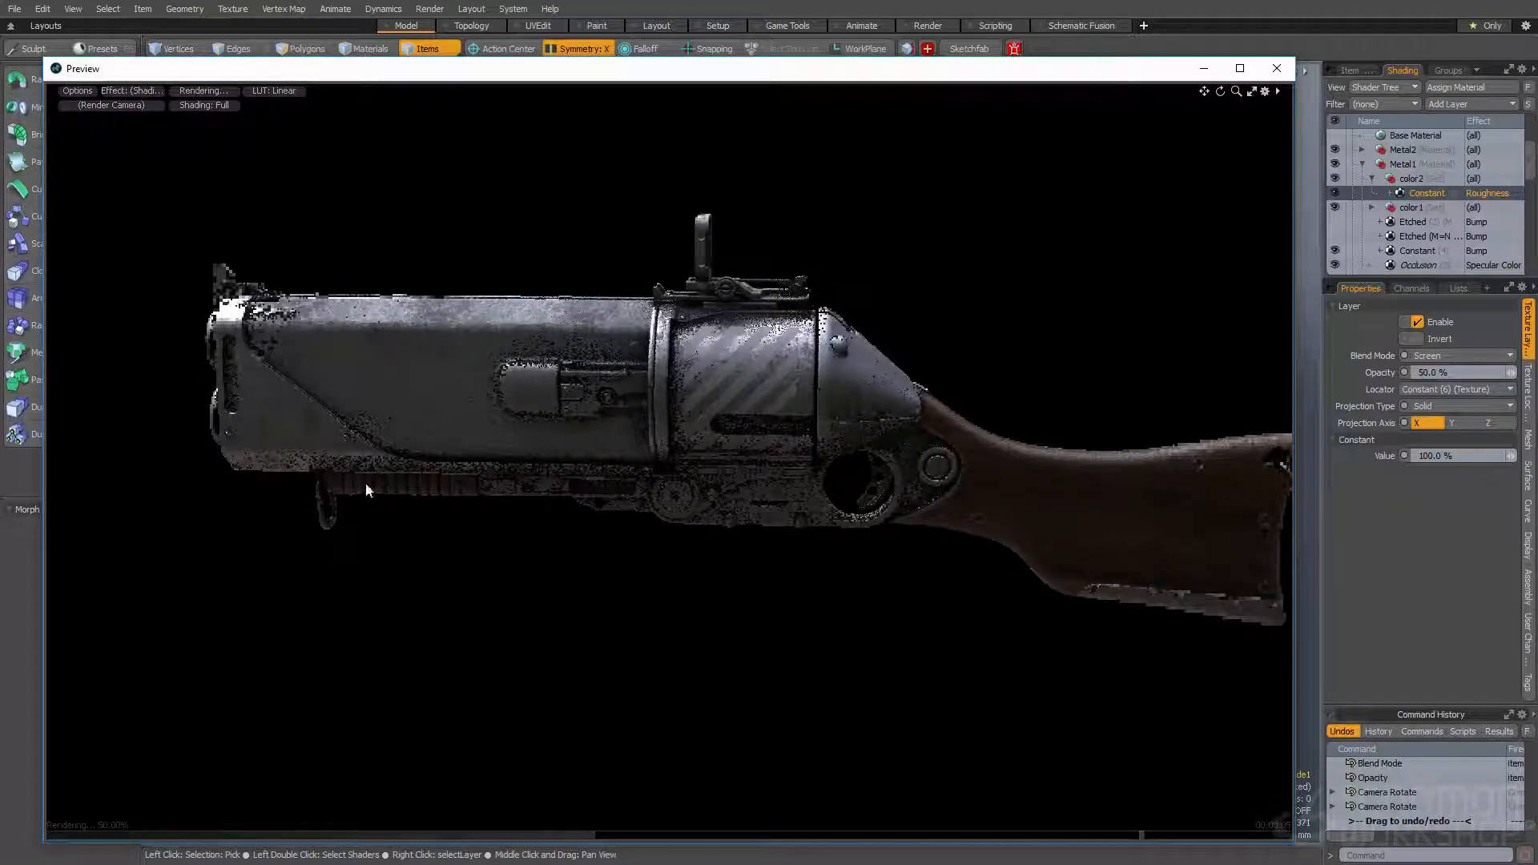
# - Close the render preview and select all connected polygons of the metal bracket where the frame meets the wooden stock
pyautogui.click(1277, 69)
pyautogui.keyDown('alt'); pyautogui.moveTo(994, 233); pyautogui.dragTo(707, 522); pyautogui.keyUp('alt')
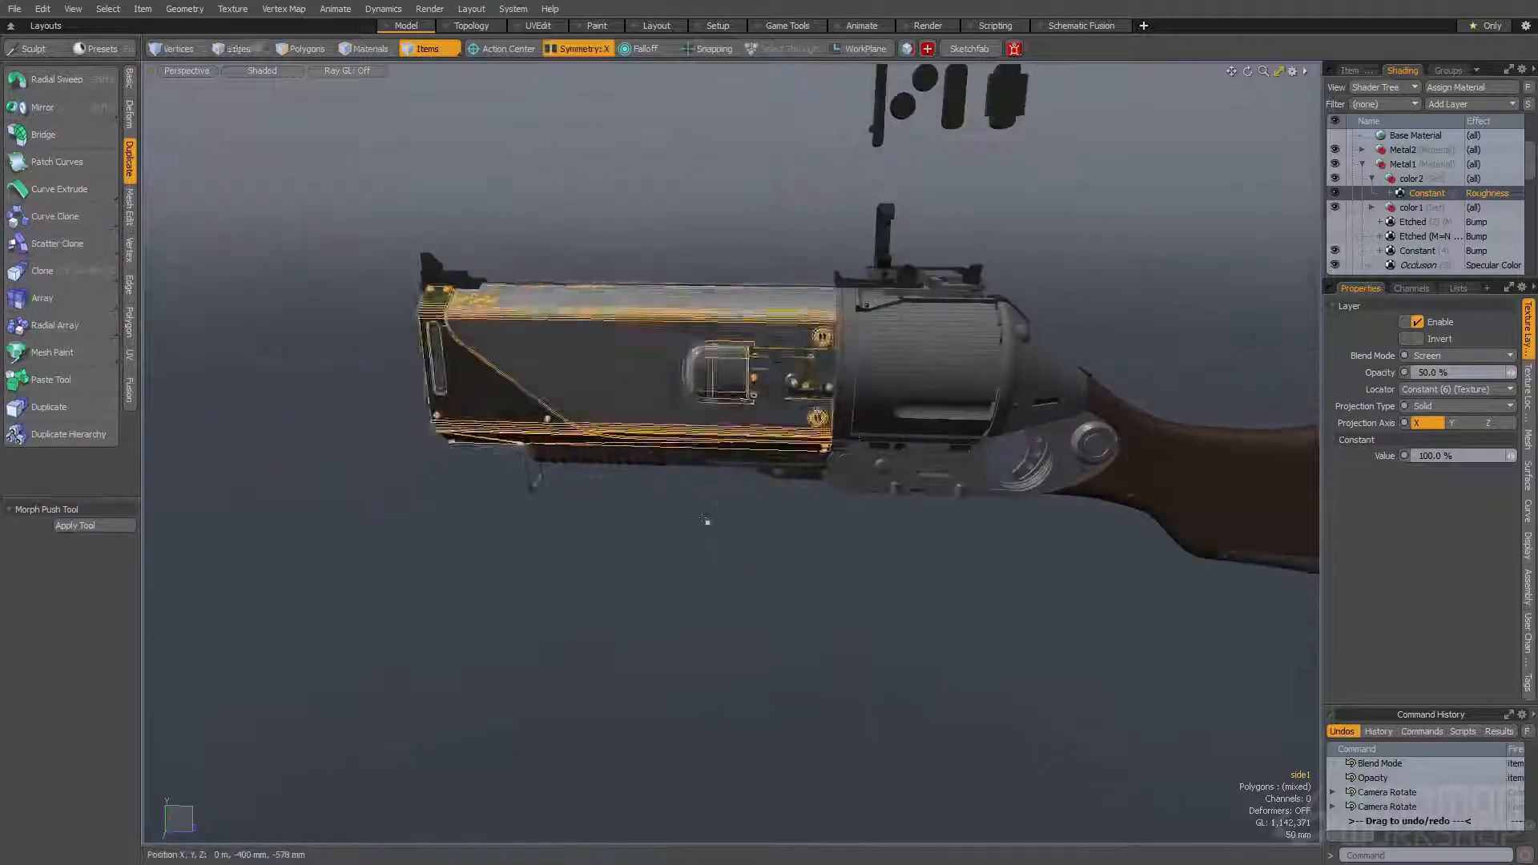
pyautogui.press('space')
pyautogui.press('g')
pyautogui.scroll(5, 728, 455)
pyautogui.press('space')
pyautogui.click(729, 455)
pyautogui.keyDown('alt'); pyautogui.moveTo(728, 455); pyautogui.dragTo(708, 393); pyautogui.keyUp('alt')
pyautogui.keyDown('alt'); pyautogui.moveTo(921, 365); pyautogui.dragTo(869, 413); pyautogui.keyUp('alt')
pyautogui.keyDown('shift'); pyautogui.click(866, 414); pyautogui.keyUp('shift')
pyautogui.press('space')
pyautogui.click(883, 407)
pyautogui.doubleClick(883, 407)
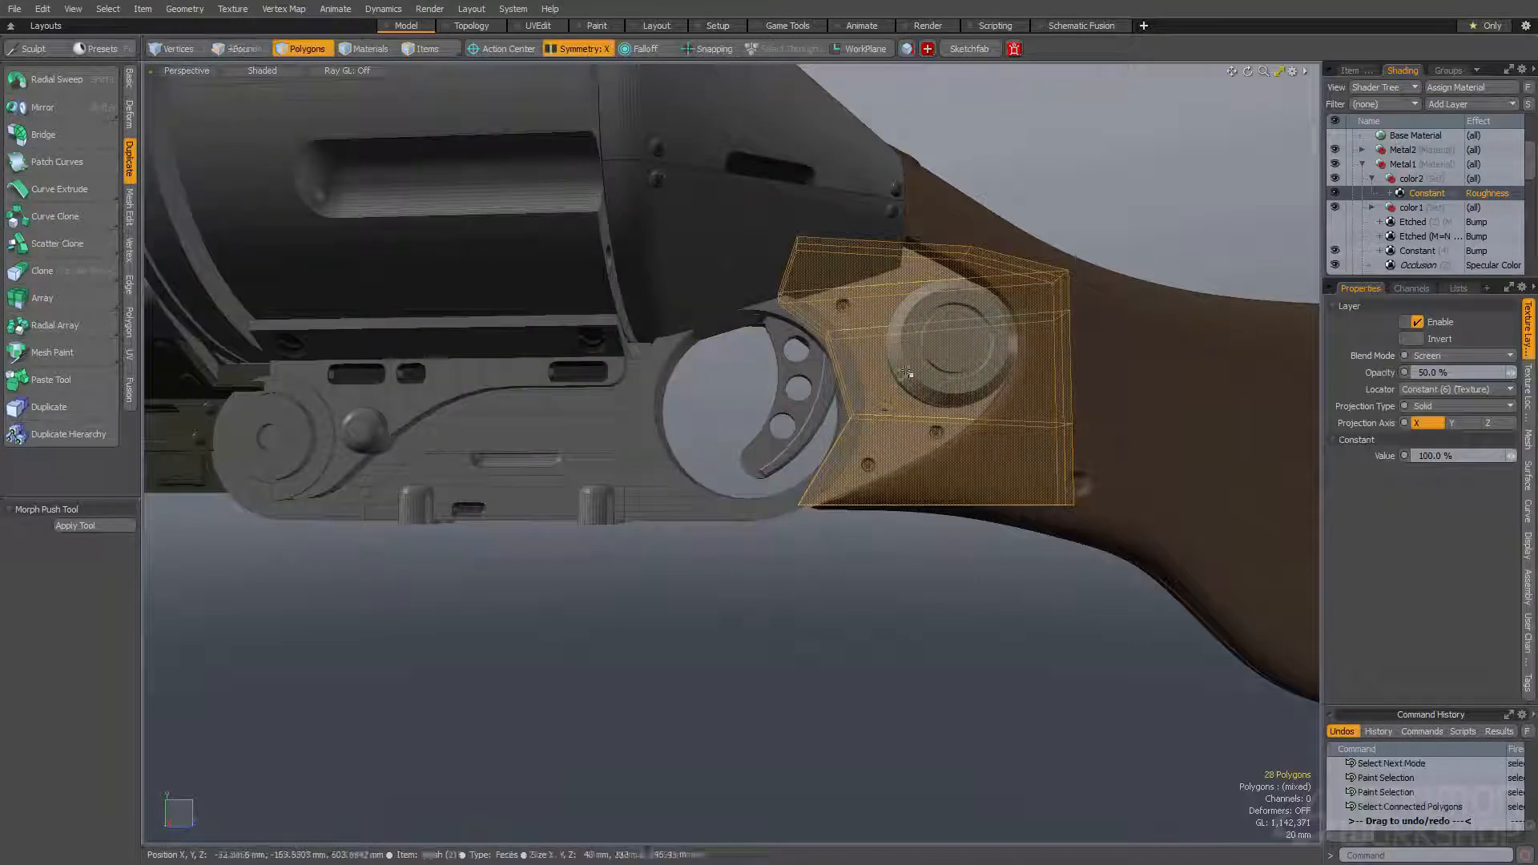
# - Add the round knob, the trigger-guard frame and its inset panel and two lower studs to the polygon selection
pyautogui.keyDown('shift'); pyautogui.doubleClick(909, 375); pyautogui.keyUp('shift')
pyautogui.keyDown('shift'); pyautogui.doubleClick(842, 413); pyautogui.keyUp('shift')
pyautogui.keyDown('shift'); pyautogui.doubleClick(621, 450); pyautogui.keyUp('shift')
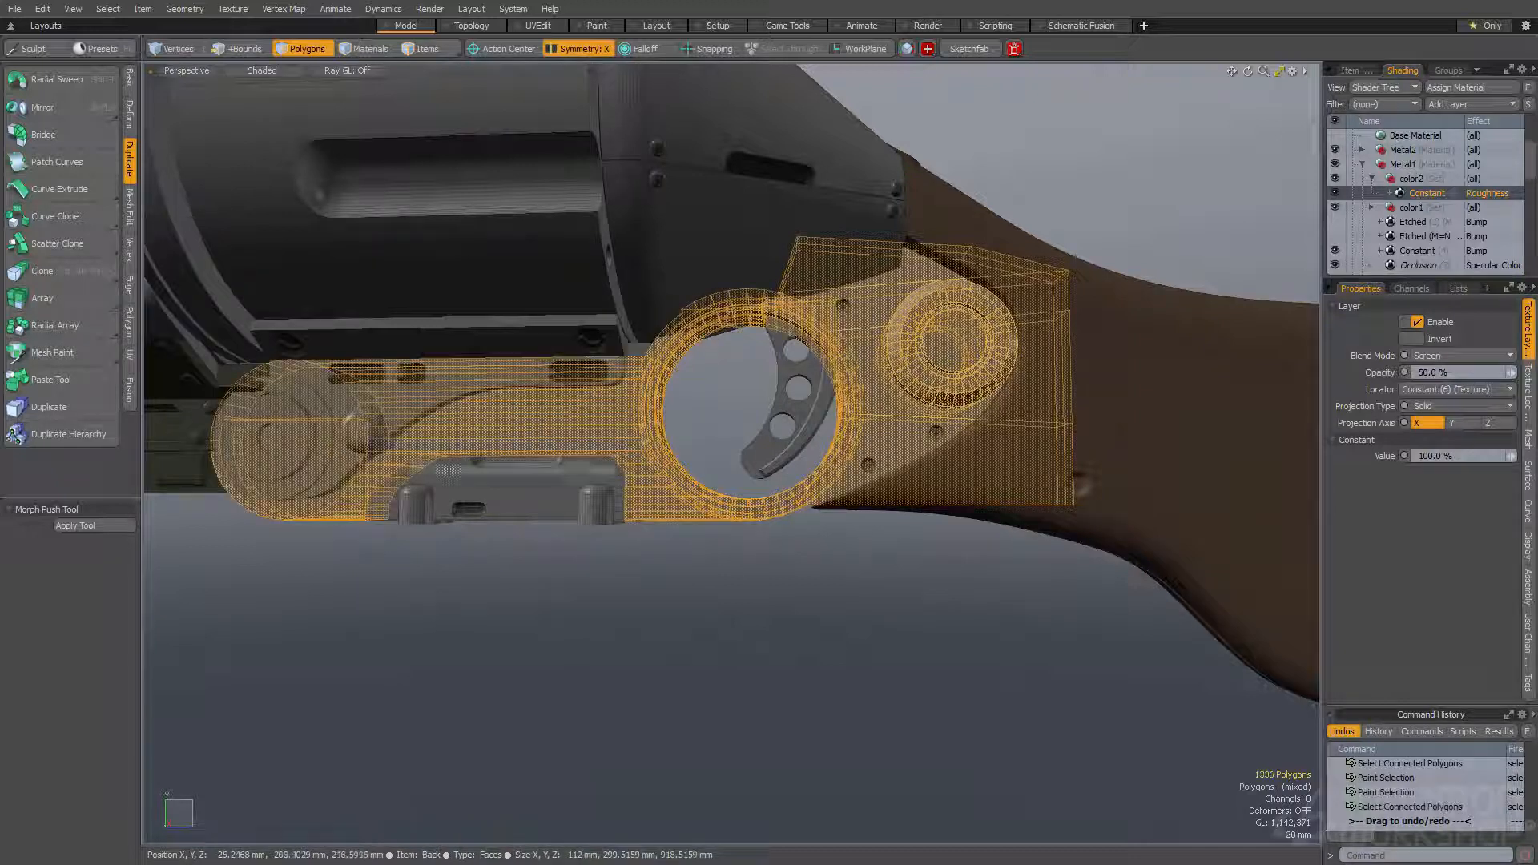
pyautogui.keyDown('shift'); pyautogui.doubleClick(584, 472); pyautogui.keyUp('shift')
pyautogui.keyDown('shift'); pyautogui.doubleClick(599, 497); pyautogui.keyUp('shift')
pyautogui.keyDown('shift'); pyautogui.doubleClick(418, 502); pyautogui.keyUp('shift')
pyautogui.keyDown('shift'); pyautogui.doubleClick(411, 407); pyautogui.keyUp('shift')
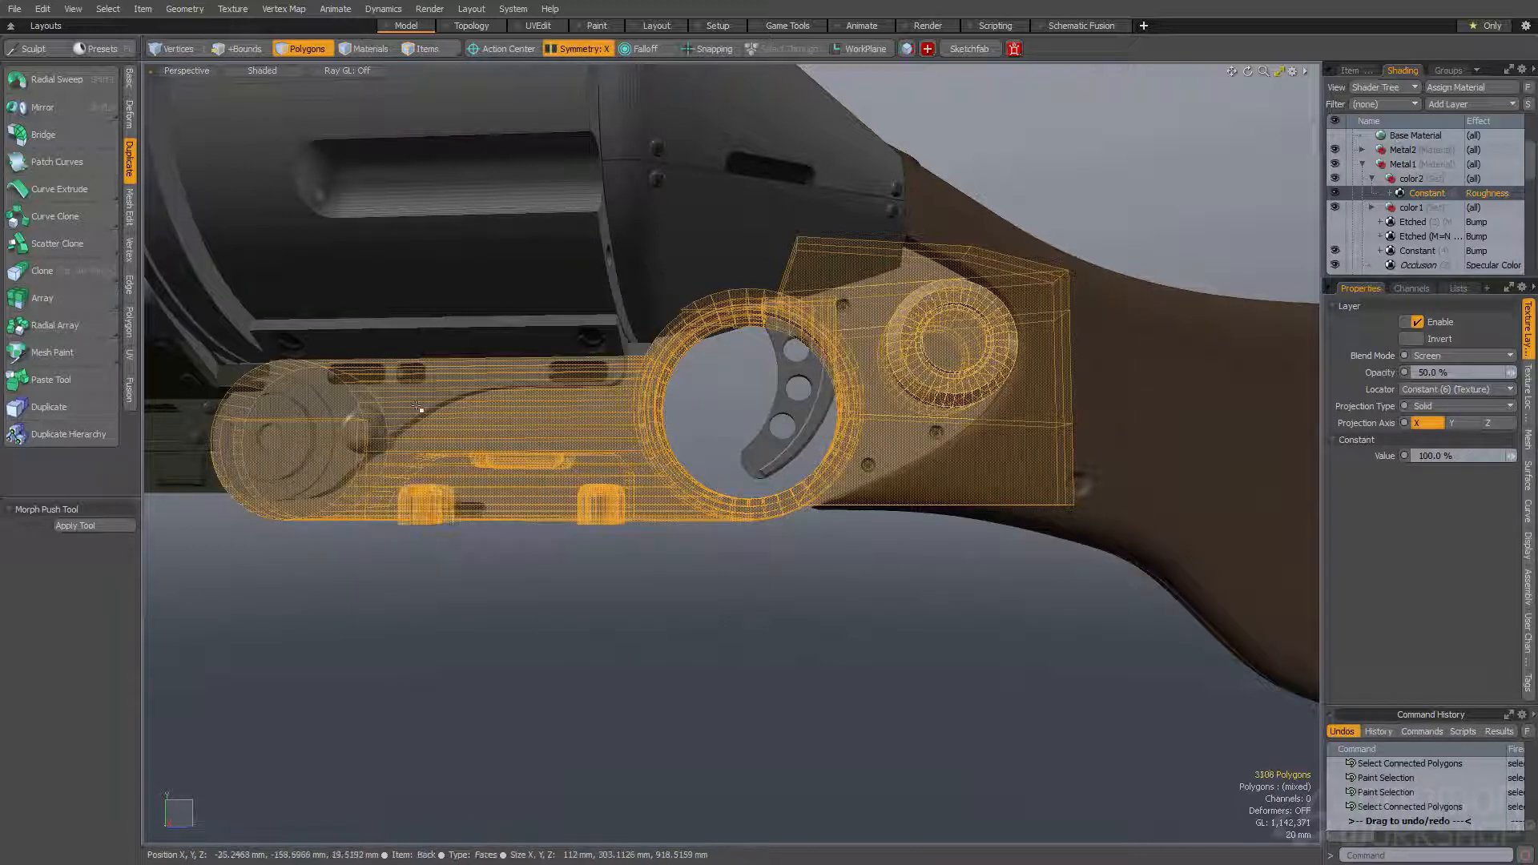
# - Add the under-barrel rail pieces between the ribbed grip and the frame to the polygon selection
pyautogui.keyDown('shift'); pyautogui.click(198, 472); pyautogui.keyUp('shift')
pyautogui.keyDown('alt'); pyautogui.keyDown('shift'); pyautogui.moveTo(199, 472); pyautogui.dragTo(485, 505); pyautogui.keyUp('shift'); pyautogui.keyUp('alt')
pyautogui.press('5')
pyautogui.keyDown('shift'); pyautogui.click(448, 500); pyautogui.keyUp('shift')
pyautogui.press('3')
pyautogui.keyDown('shift'); pyautogui.doubleClick(418, 510); pyautogui.keyUp('shift')
pyautogui.moveTo(250, 472)
pyautogui.keyDown('alt'); pyautogui.keyDown('shift'); pyautogui.mouseDown()
pyautogui.moveTo(535, 493)
pyautogui.moveTo(477, 477)
pyautogui.moveTo(427, 487)
pyautogui.moveTo(380, 416)
pyautogui.mouseUp(); pyautogui.keyUp('shift'); pyautogui.keyUp('alt')
pyautogui.keyDown('shift'); pyautogui.doubleClick(535, 494); pyautogui.keyUp('shift')
pyautogui.keyDown('shift'); pyautogui.click(427, 487); pyautogui.keyUp('shift')
pyautogui.keyDown('shift'); pyautogui.doubleClick(362, 480); pyautogui.keyUp('shift')
# - Add the remaining under-barrel details and the bolted strip between the cylinder and the frame to the polygon selection
pyautogui.press('space')
pyautogui.press('space')
pyautogui.press('space')
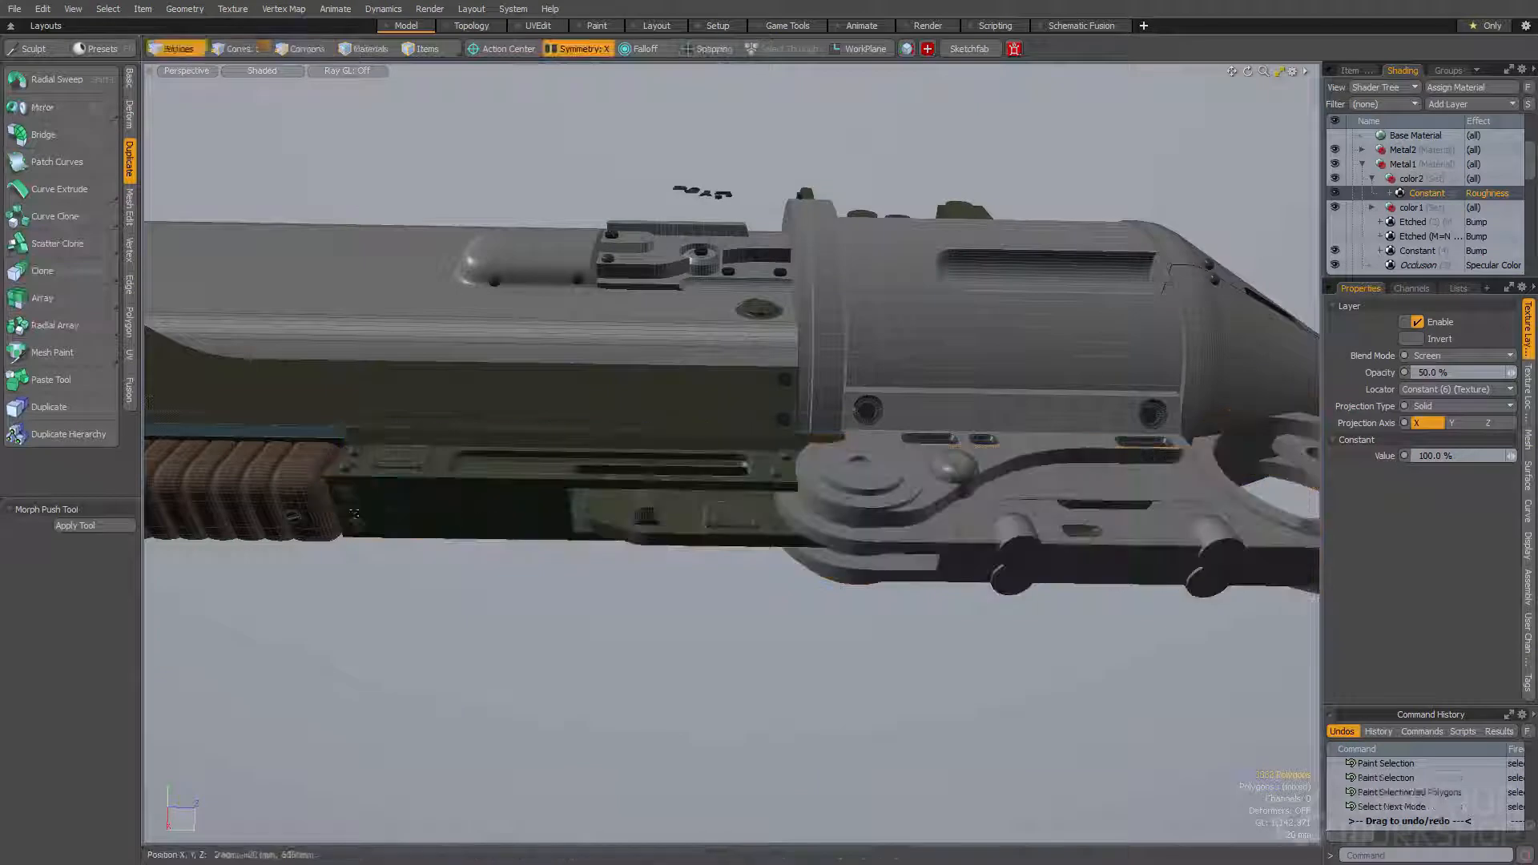
pyautogui.scroll(5, 701, 533)
pyautogui.press('space')
pyautogui.press('space')
pyautogui.keyDown('shift'); pyautogui.doubleClick(700, 535); pyautogui.keyUp('shift')
pyautogui.keyDown('alt'); pyautogui.moveTo(733, 503); pyautogui.dragTo(809, 482); pyautogui.keyUp('alt')
pyautogui.keyDown('shift'); pyautogui.click(817, 484); pyautogui.keyUp('shift')
pyautogui.keyDown('shift'); pyautogui.click(777, 495); pyautogui.keyUp('shift')
pyautogui.keyDown('shift'); pyautogui.doubleClick(849, 411); pyautogui.keyUp('shift')
pyautogui.keyDown('alt'); pyautogui.moveTo(849, 412); pyautogui.dragTo(897, 441); pyautogui.keyUp('alt')
pyautogui.moveTo(1098, 444)
pyautogui.keyDown('alt'); pyautogui.keyDown('shift'); pyautogui.mouseDown()
pyautogui.moveTo(745, 513)
pyautogui.moveTo(732, 493)
pyautogui.mouseUp(); pyautogui.keyUp('shift'); pyautogui.keyUp('alt')
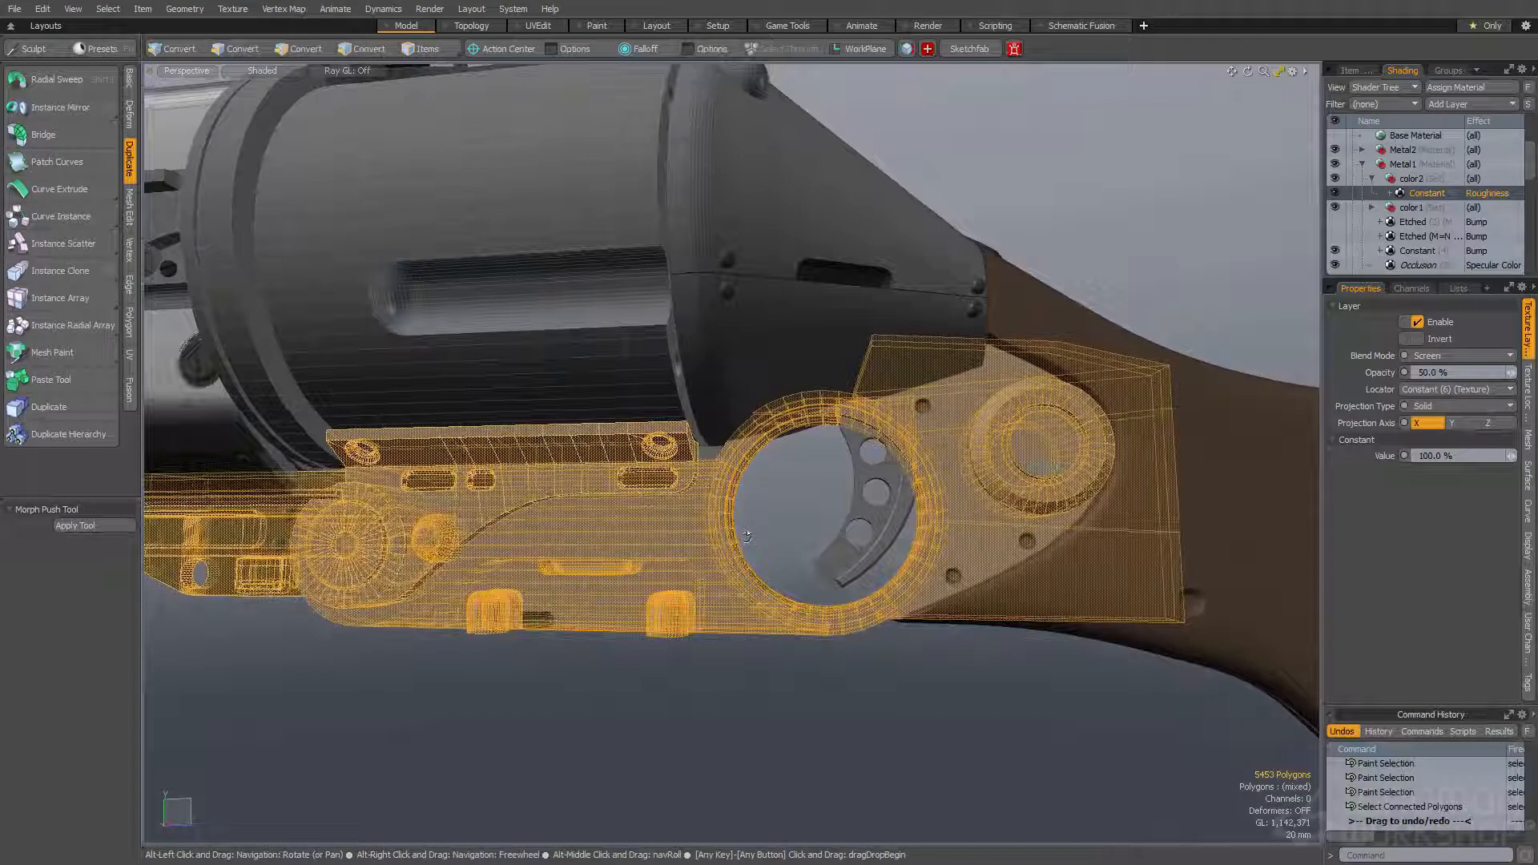
# - Try to exclude the round knob's centre from the selected frame polygons by contracting the selection
pyautogui.hotkey('shift', 'Down')
pyautogui.keyDown('shift'); pyautogui.click(1044, 447); pyautogui.keyUp('shift')
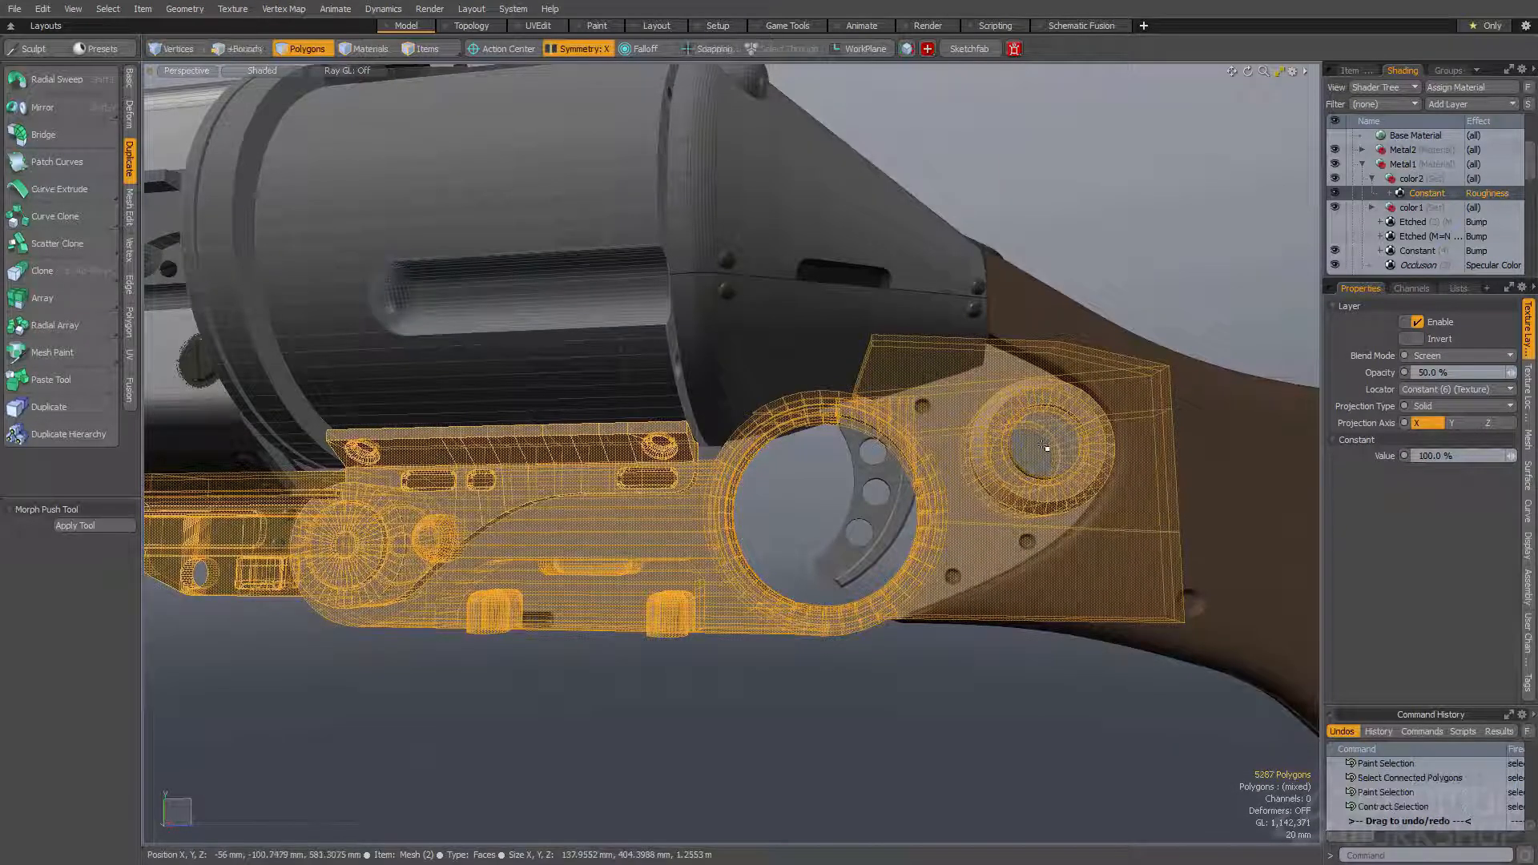
pyautogui.keyDown('shift'); pyautogui.doubleClick(1044, 445); pyautogui.keyUp('shift')
pyautogui.scroll(5, 1038, 449)
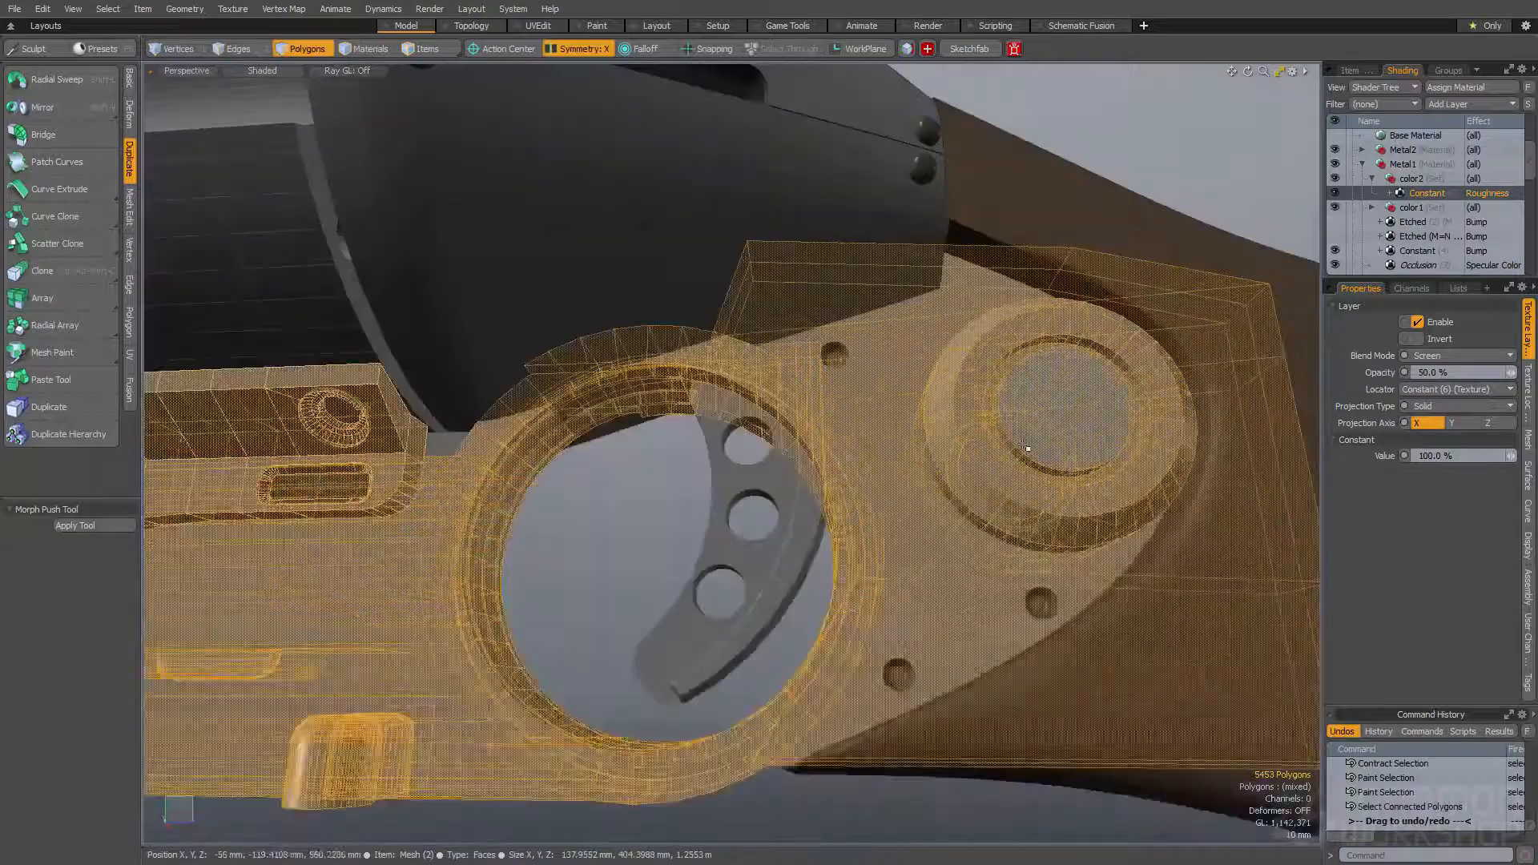
pyautogui.scroll(4, 1028, 449)
pyautogui.keyDown('ctrl'); pyautogui.click(1057, 439); pyautogui.keyUp('ctrl')
pyautogui.moveTo(1058, 440)
pyautogui.keyDown('alt'); pyautogui.mouseDown()
pyautogui.moveTo(940, 535)
pyautogui.moveTo(992, 548)
pyautogui.moveTo(1001, 508)
pyautogui.mouseUp(); pyautogui.keyUp('alt')
pyautogui.hotkey('shift', 'Down')
pyautogui.scroll(-5, 1001, 508)
pyautogui.scroll(-5, 1000, 506)
pyautogui.press(']')
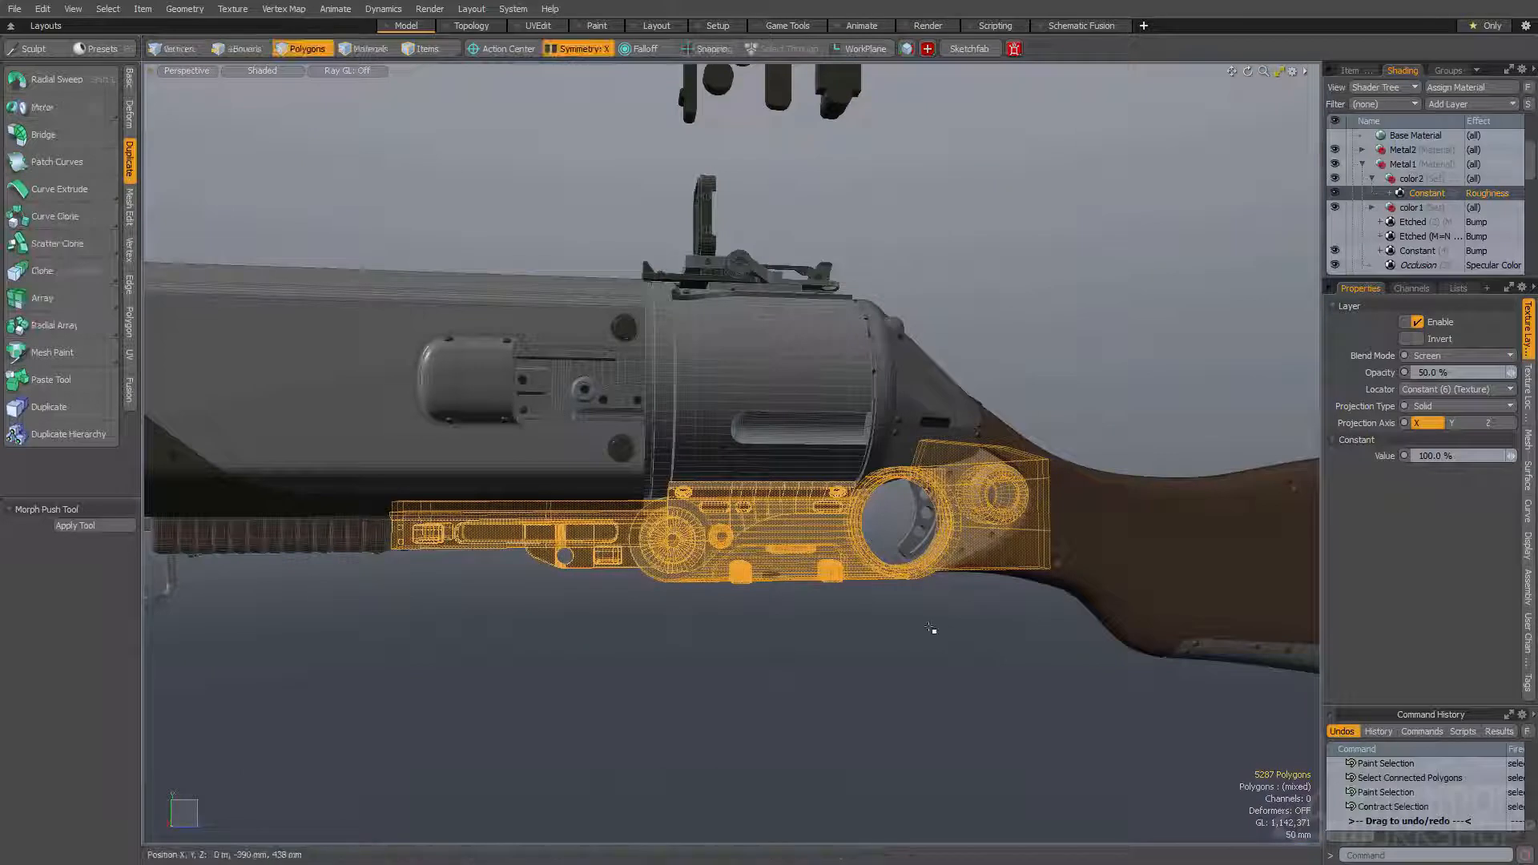
pyautogui.scroll(5, 1004, 522)
pyautogui.keyDown('ctrl'); pyautogui.click(1012, 431); pyautogui.keyUp('ctrl')
pyautogui.hotkey('shift', 'Down')
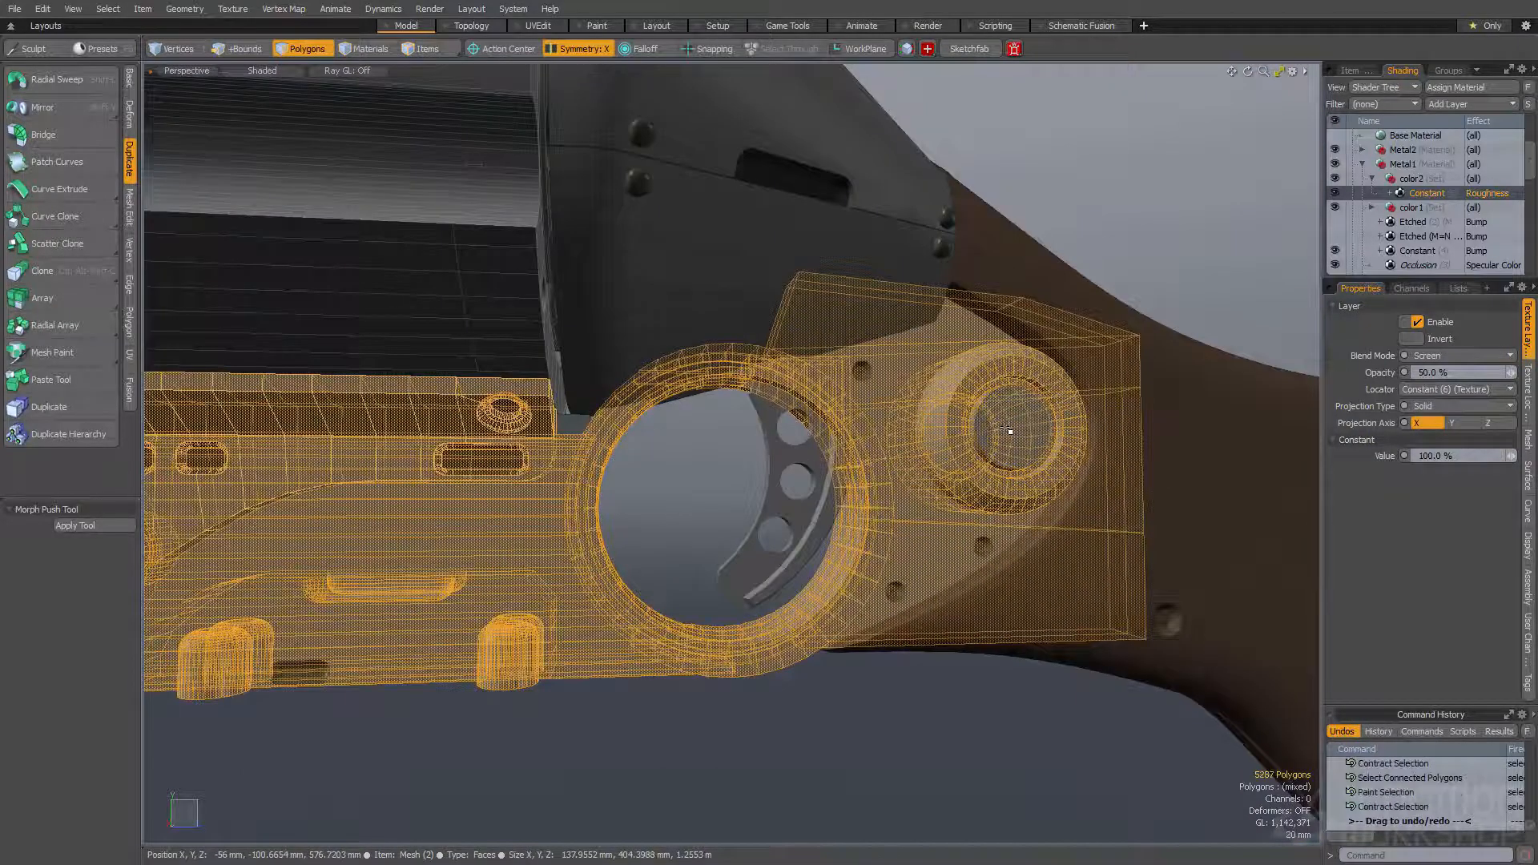
pyautogui.scroll(-5, 982, 530)
pyautogui.press(']')
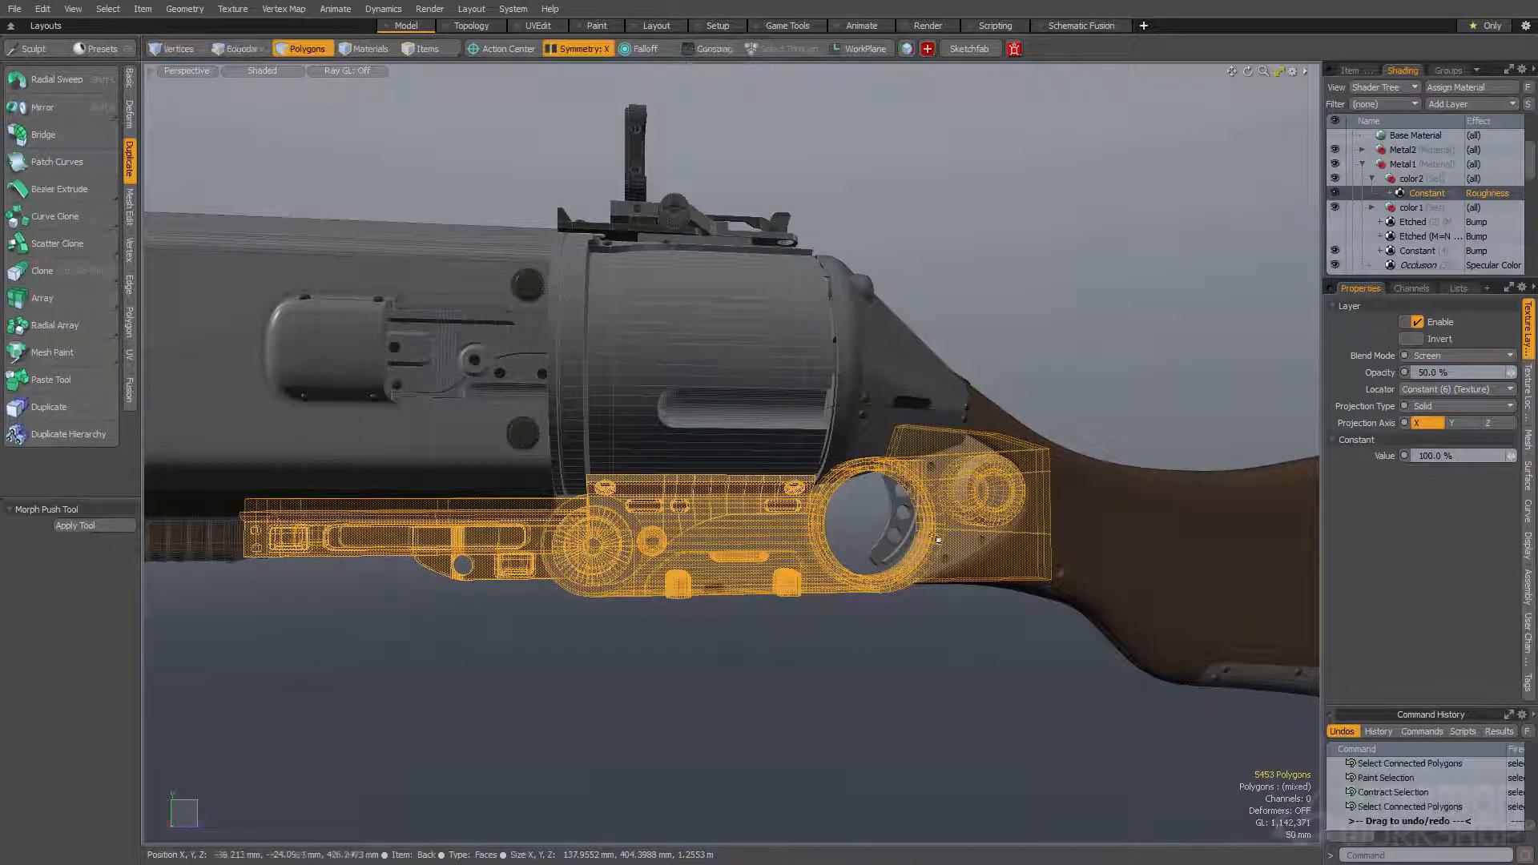
pyautogui.hotkey('shift', 'Down')
pyautogui.keyDown('alt'); pyautogui.moveTo(929, 541); pyautogui.dragTo(957, 497); pyautogui.keyUp('alt')
pyautogui.scroll(3, 965, 490)
pyautogui.press(']')
pyautogui.keyDown('alt'); pyautogui.keyDown('shift'); pyautogui.moveTo(965, 727); pyautogui.dragTo(961, 630); pyautogui.keyUp('shift'); pyautogui.keyUp('alt')
# - Assign the selected frame and under-barrel polygons to the Color3 selection set and drop the selection
pyautogui.hotkey('ctrl', 'space')
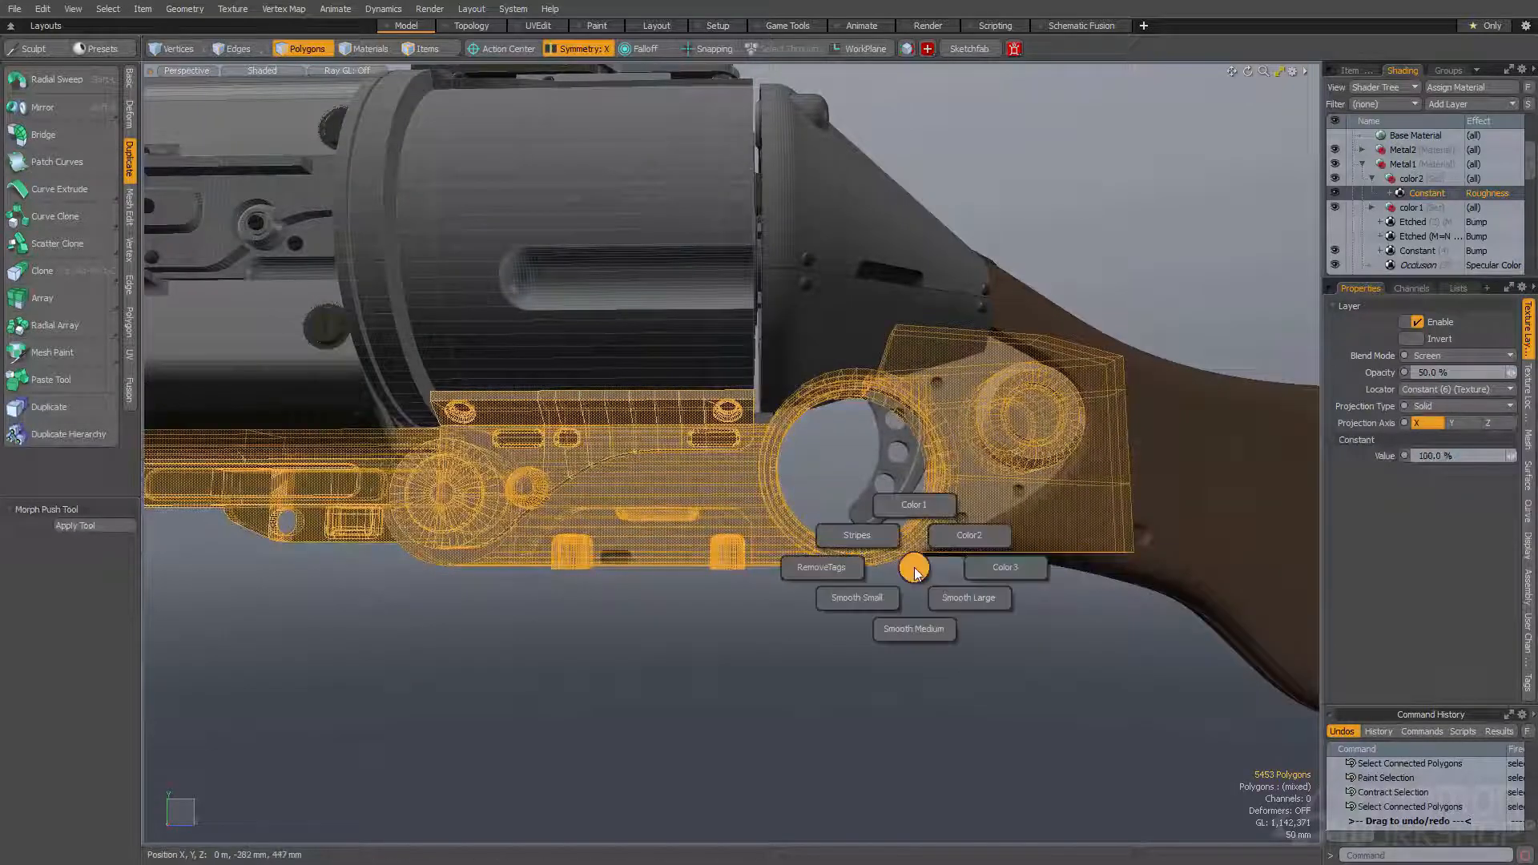
pyautogui.click(1002, 570)
pyautogui.click(947, 593)
# - Select the round knob's centre, expand the selection twice, remove its tags and assign it to Color1
pyautogui.keyDown('alt'); pyautogui.moveTo(1001, 481); pyautogui.dragTo(1008, 487); pyautogui.keyUp('alt')
pyautogui.click(1033, 422)
pyautogui.hotkey('shift', 'Up')
pyautogui.hotkey('shift', 'Up')
pyautogui.hotkey('ctrl', 'space')
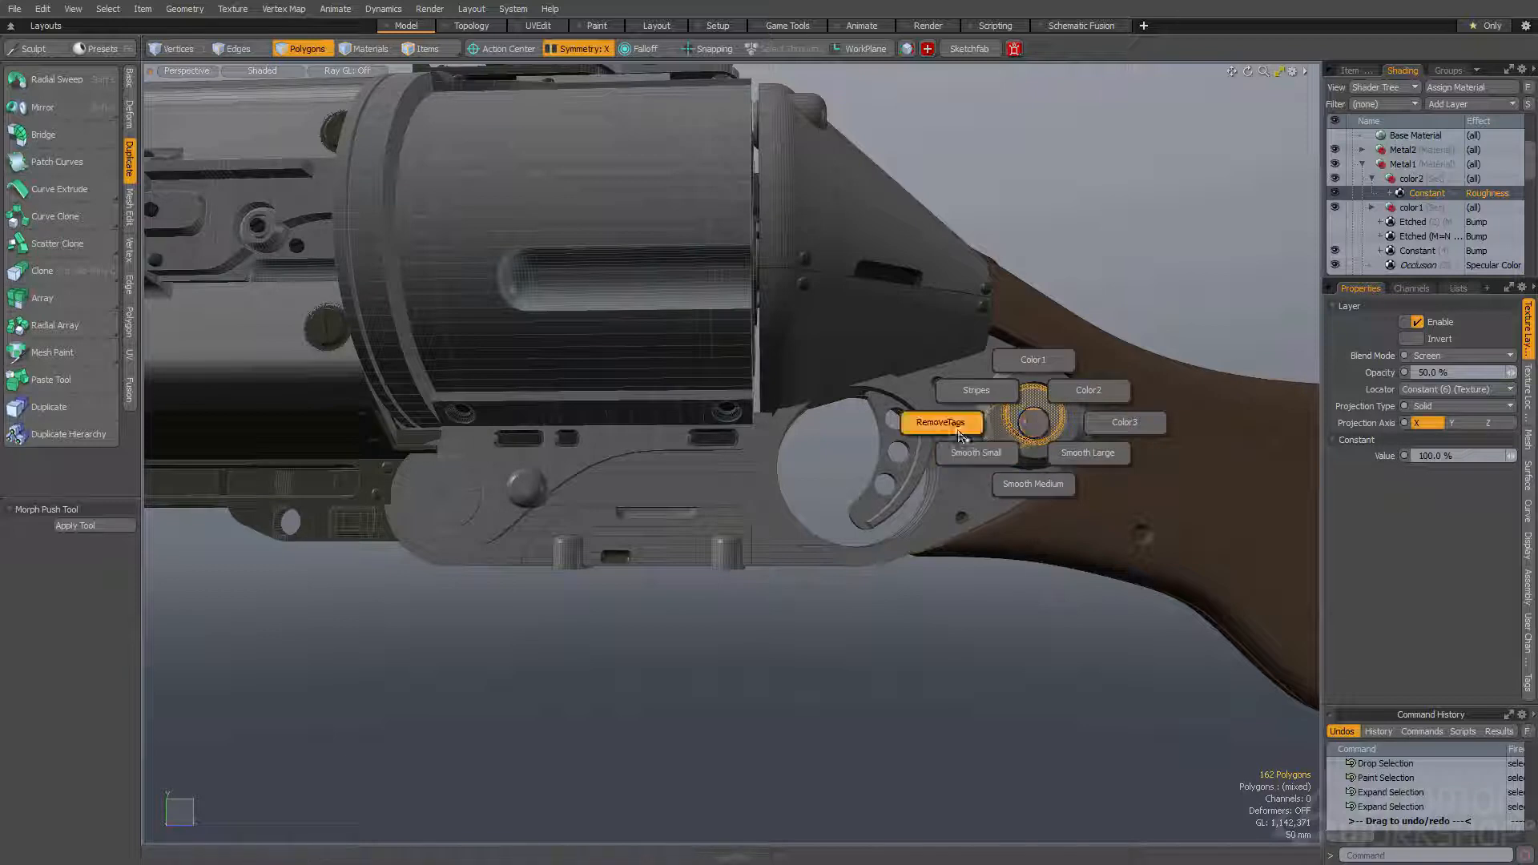
pyautogui.click(958, 429)
pyautogui.hotkey('ctrl', 'space')
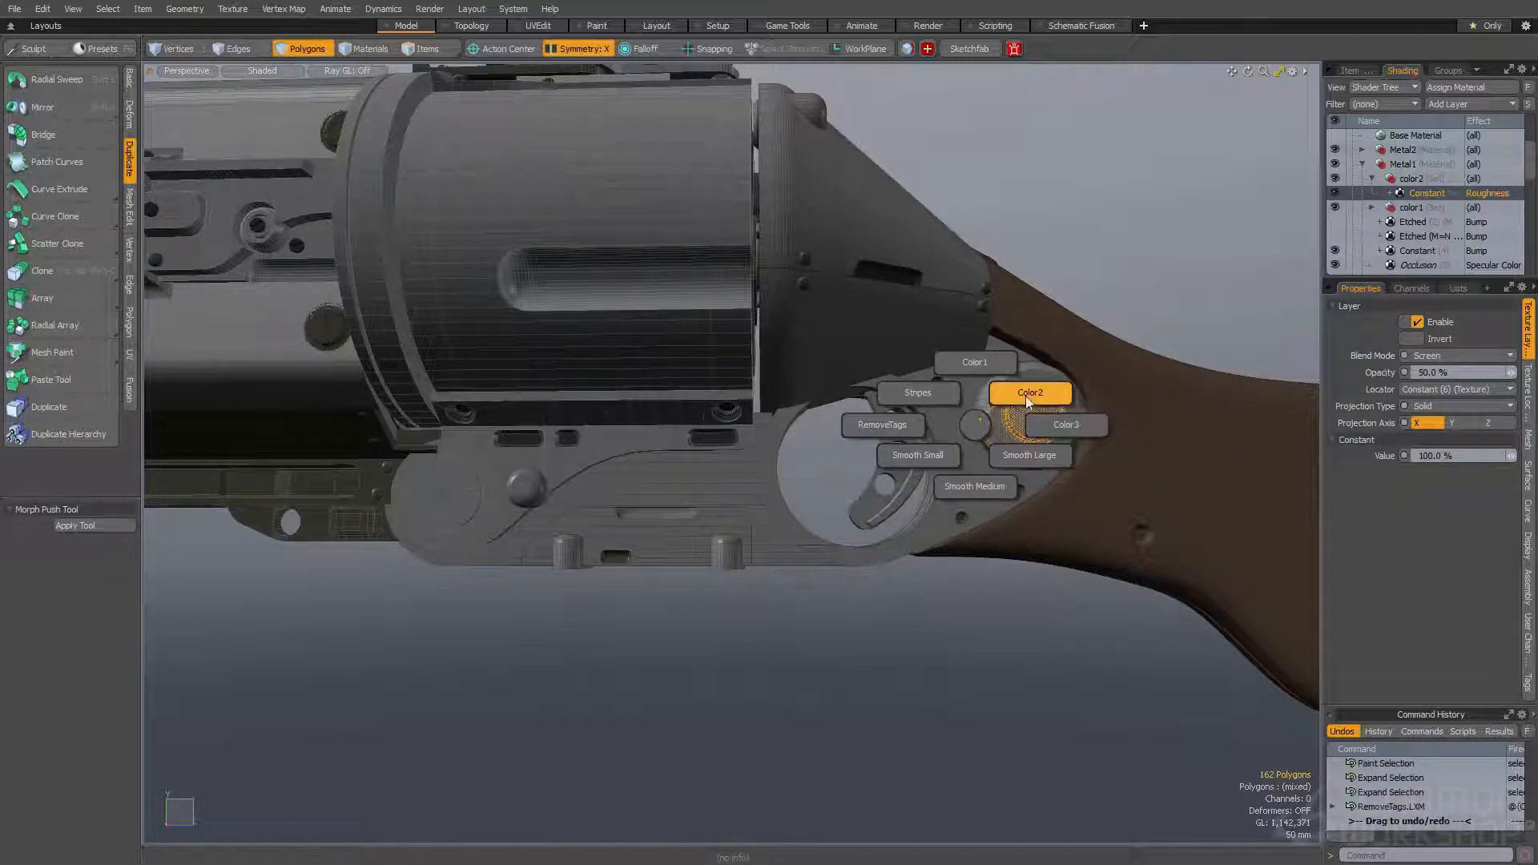
pyautogui.click(979, 366)
pyautogui.keyDown('alt'); pyautogui.moveTo(979, 366); pyautogui.dragTo(1016, 334); pyautogui.keyUp('alt')
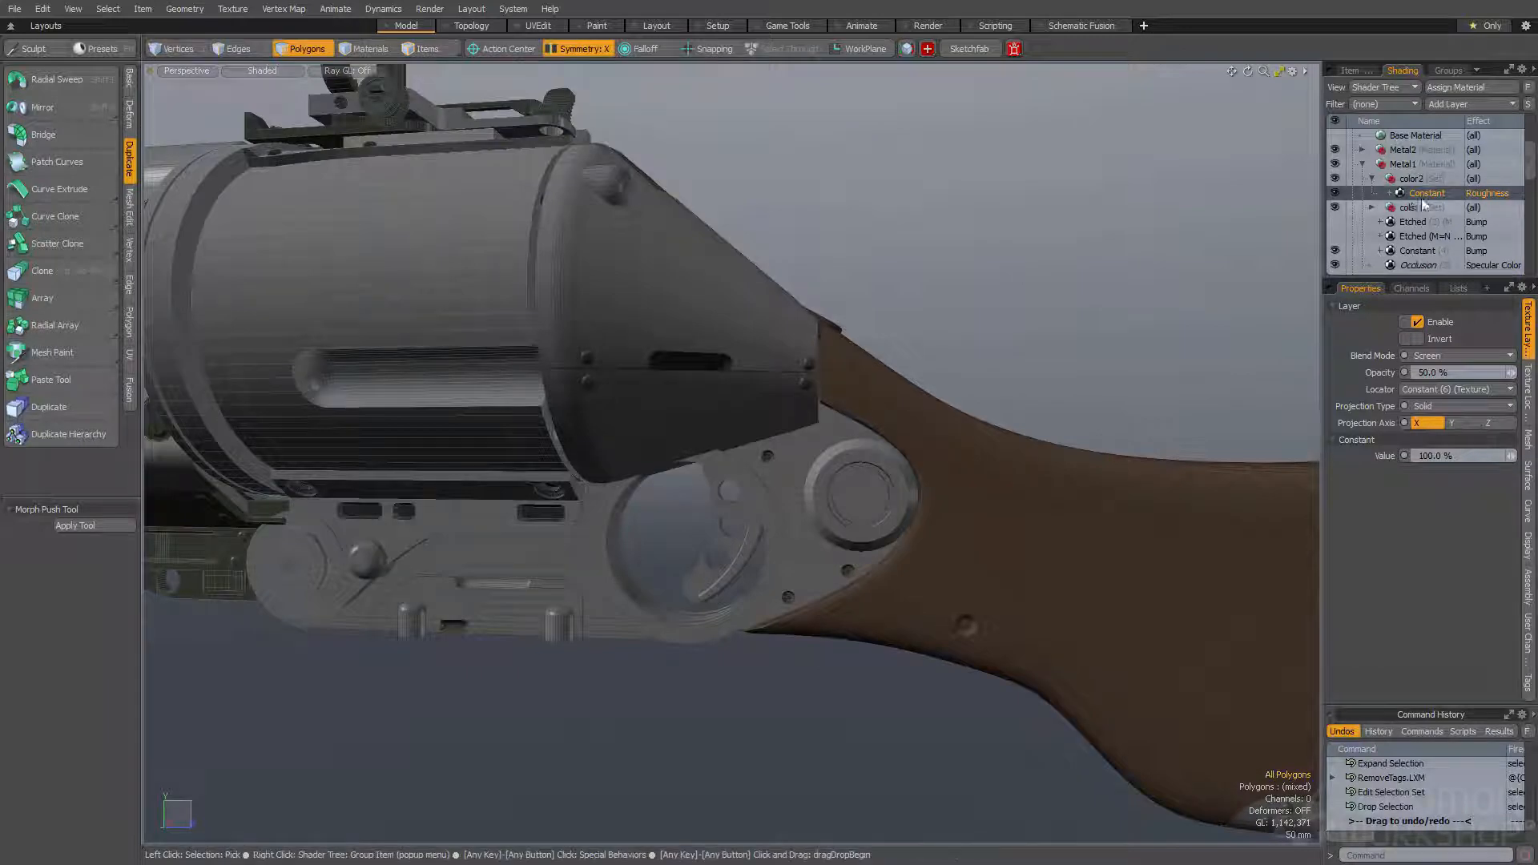
# - Add a group to the shader tree and place it directly above the small group in the metal material
pyautogui.scroll(-3, 1422, 192)
pyautogui.scroll(-3, 1426, 174)
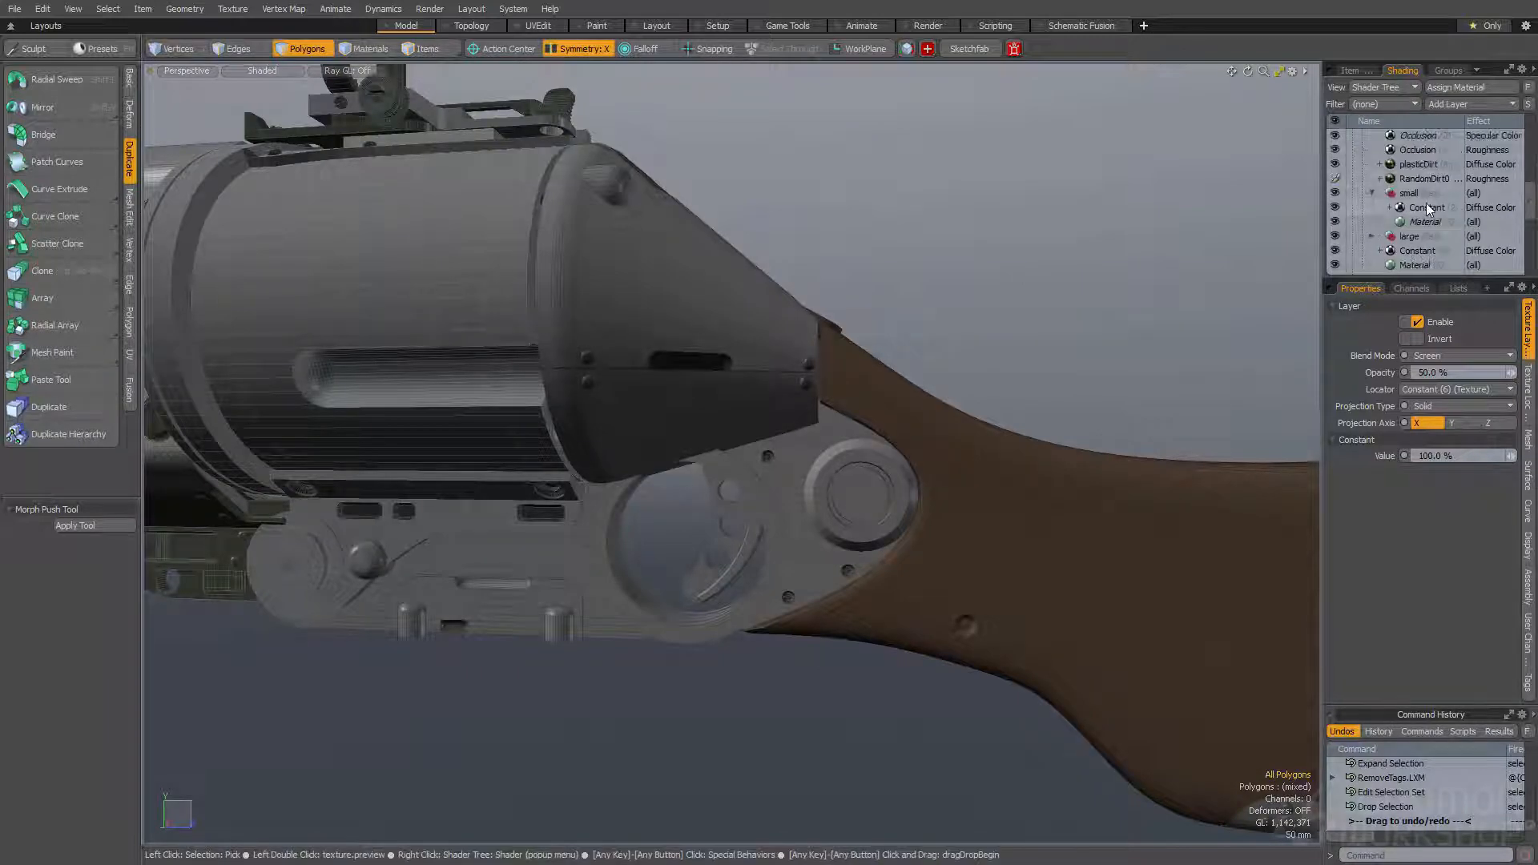
pyautogui.click(1447, 104)
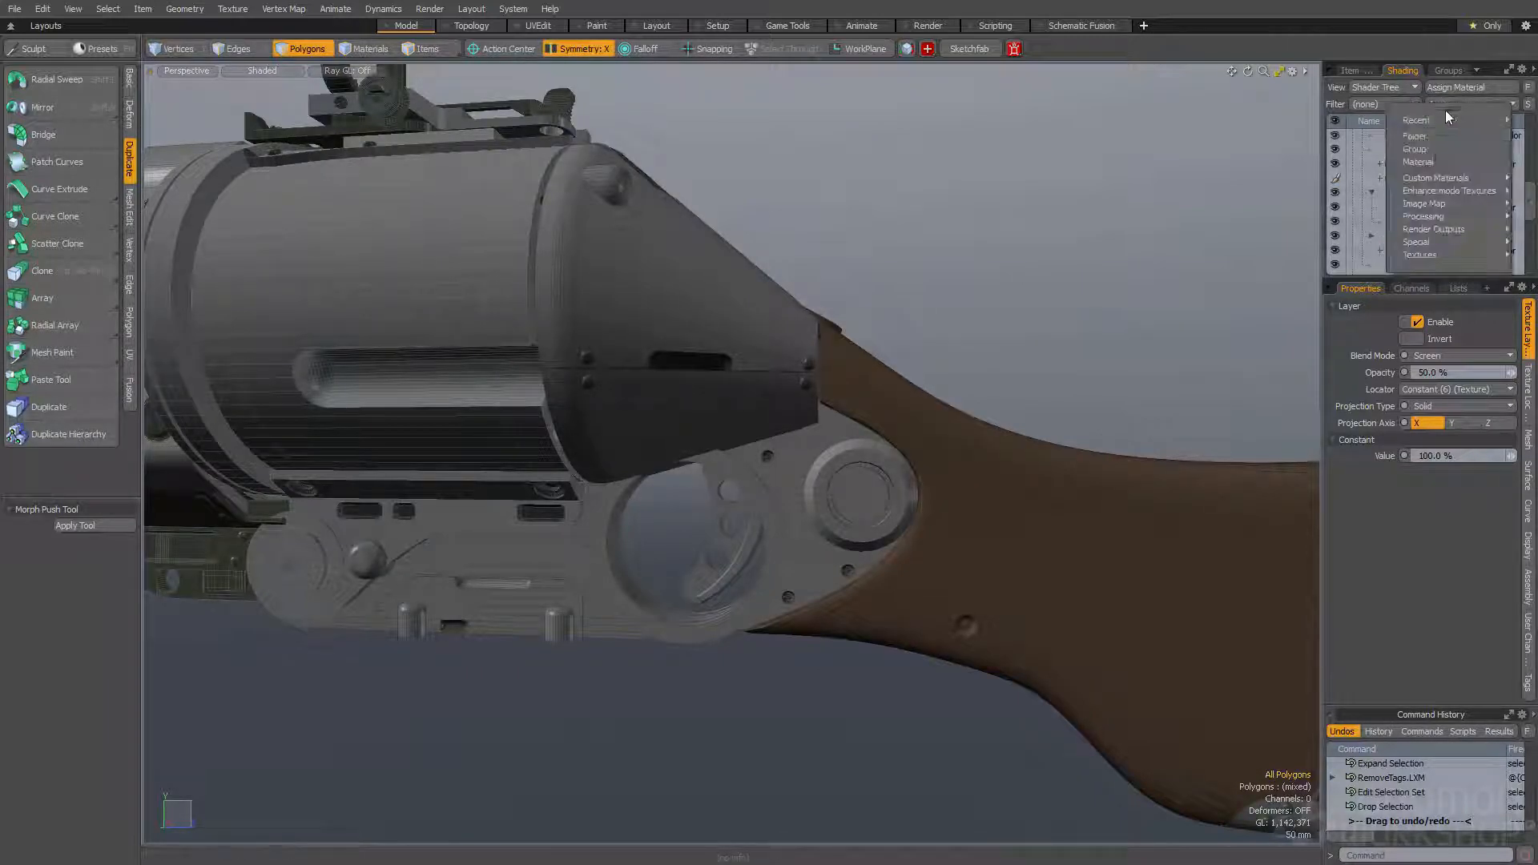
pyautogui.click(1432, 149)
pyautogui.moveTo(1416, 136); pyautogui.dragTo(1415, 220)
pyautogui.scroll(3, 1126, 229)
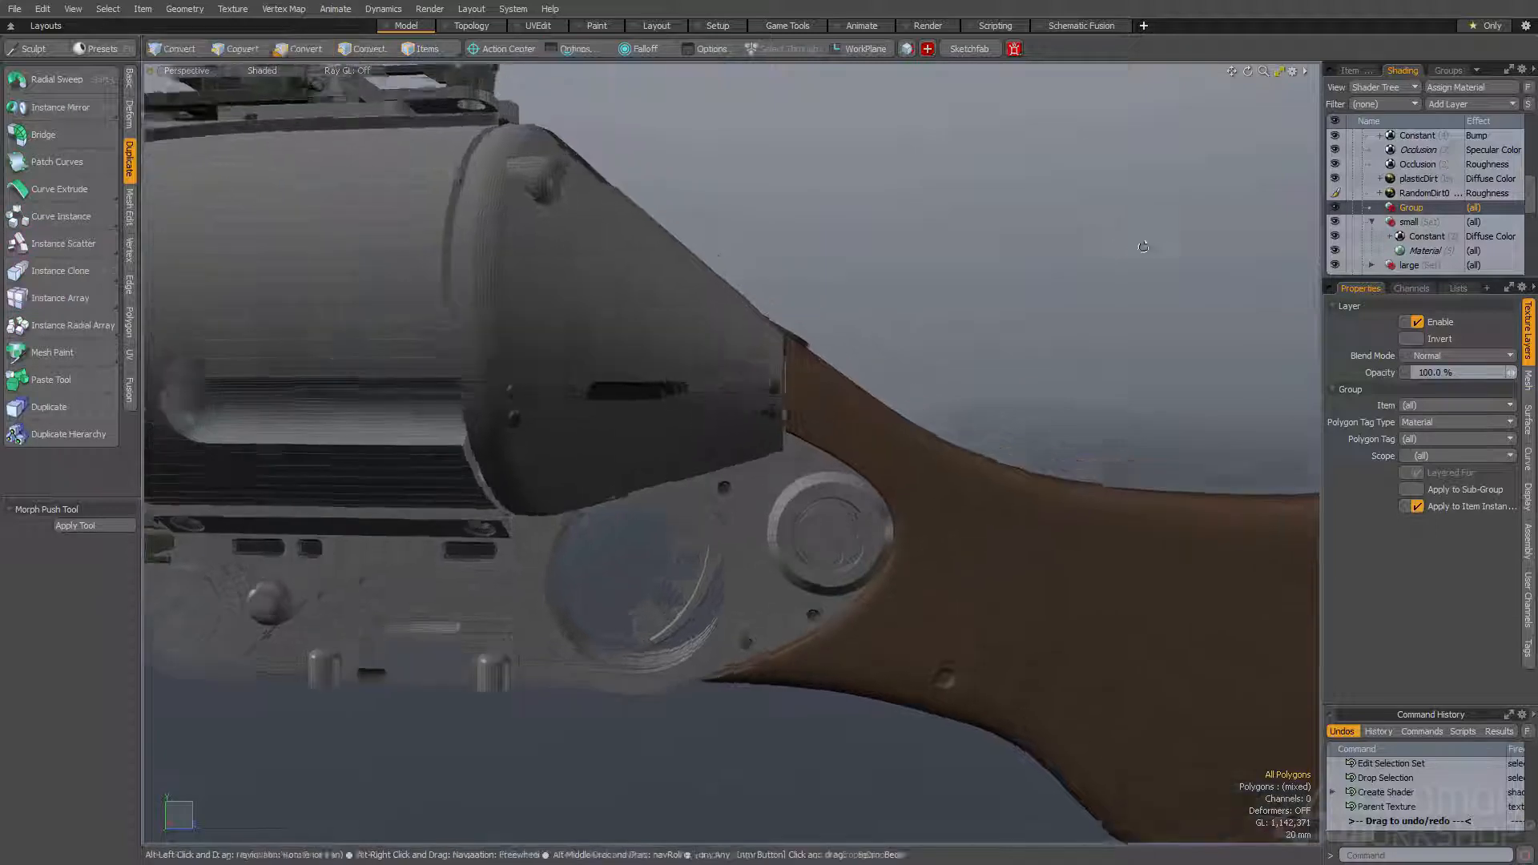
pyautogui.keyDown('alt'); pyautogui.keyDown('shift'); pyautogui.moveTo(1141, 247); pyautogui.dragTo(1122, 200); pyautogui.keyUp('shift'); pyautogui.keyUp('alt')
pyautogui.keyDown('alt'); pyautogui.moveTo(1208, 222); pyautogui.dragTo(1178, 229); pyautogui.keyUp('alt')
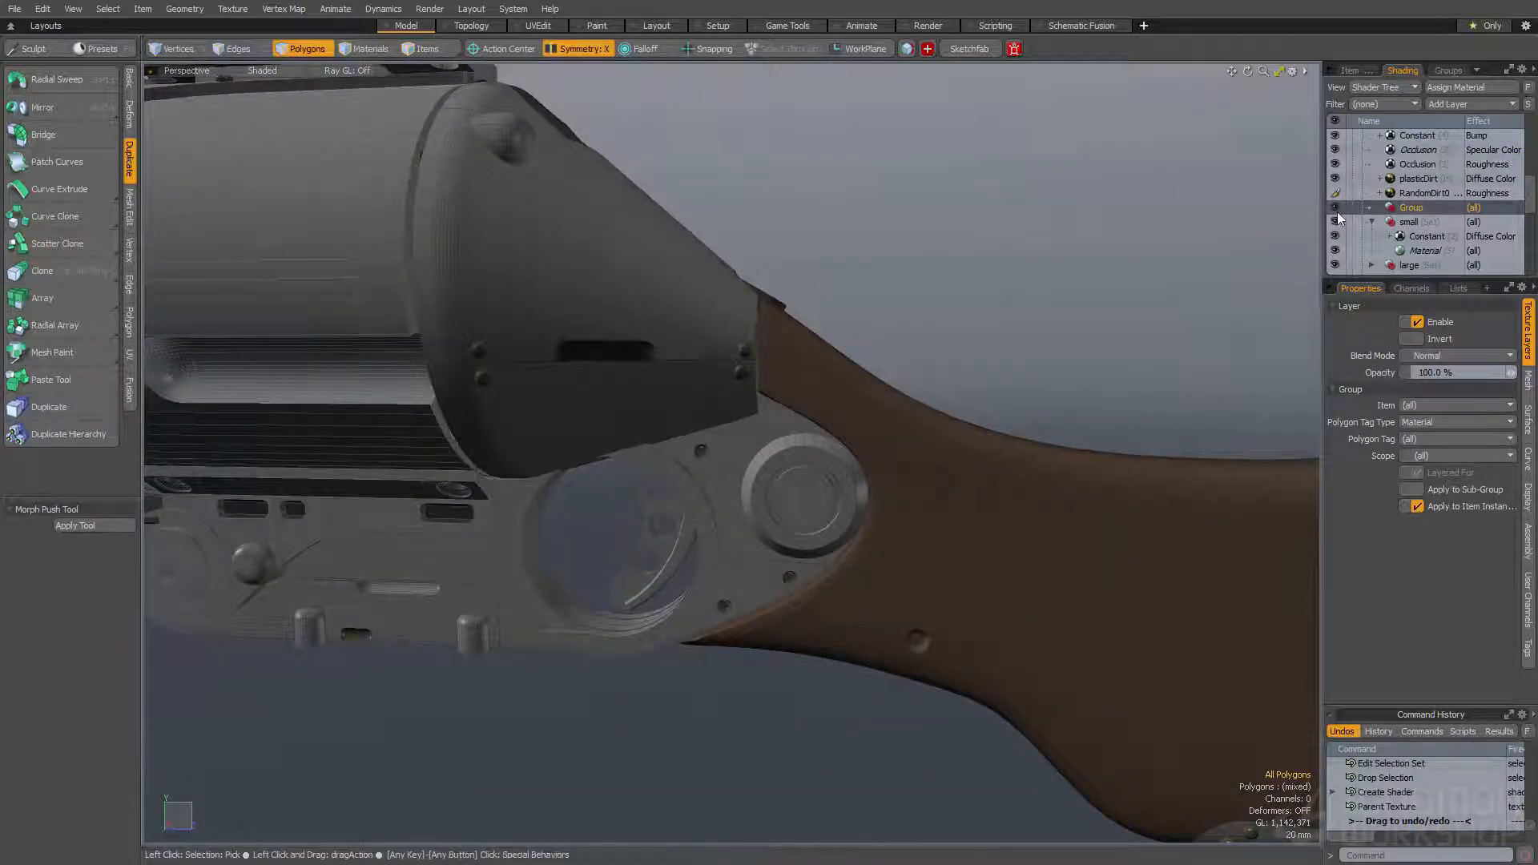
# - Set the new group's polygon tag type to Selection Set and its polygon tag to color3
pyautogui.click(1435, 426)
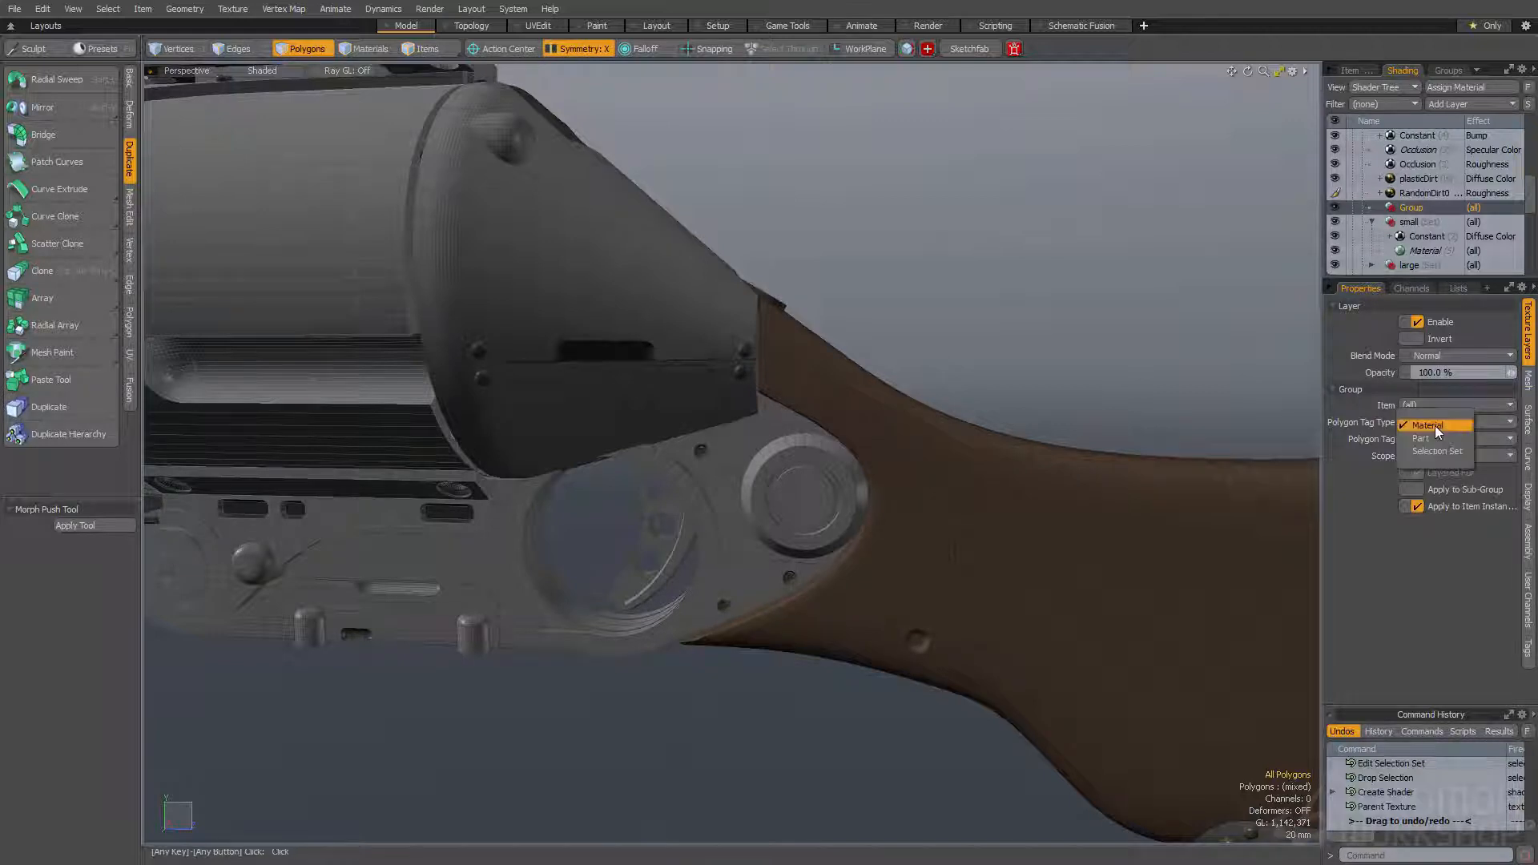
pyautogui.click(1439, 439)
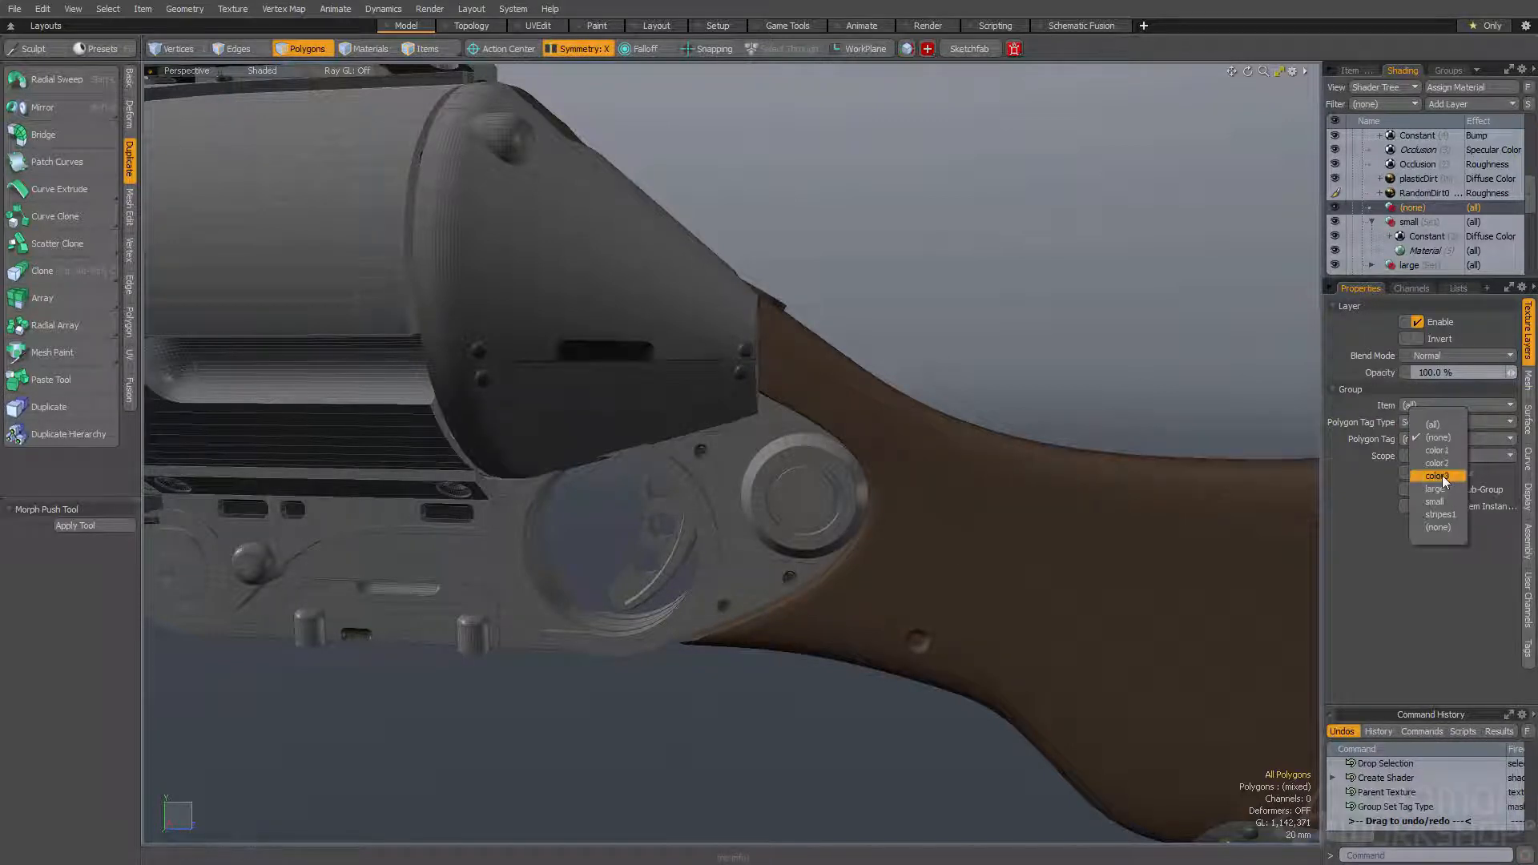
pyautogui.click(1442, 475)
# - Add an Occlusion layer with the Diffuse Color effect inside the color3 group
pyautogui.click(1474, 104)
pyautogui.moveTo(1449, 127)
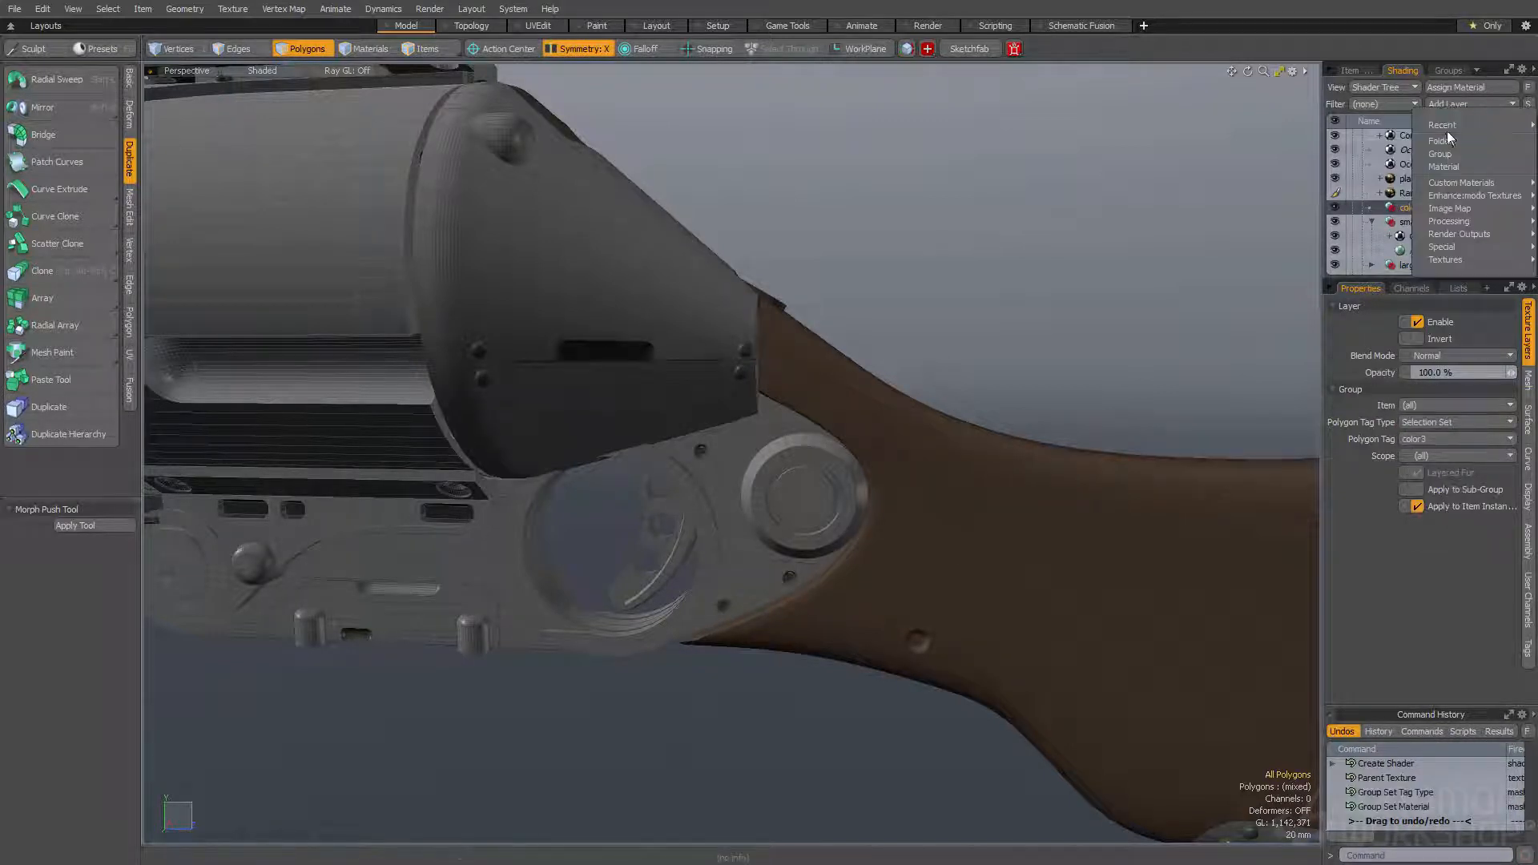
pyautogui.click(1386, 151)
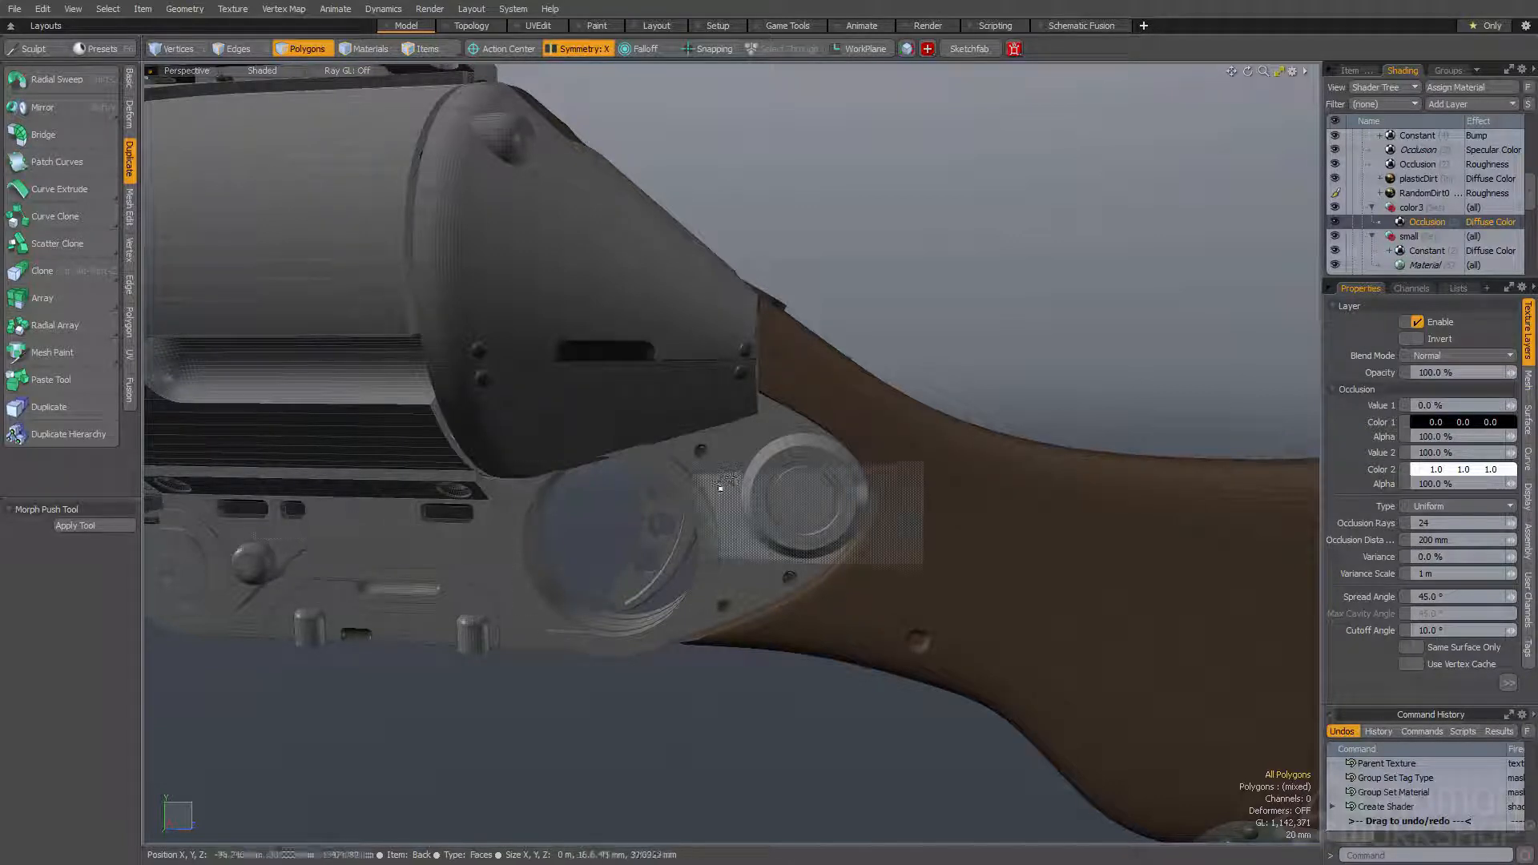
pyautogui.scroll(-5, 732, 481)
pyautogui.scroll(2, 641, 506)
pyautogui.scroll(2, 641, 507)
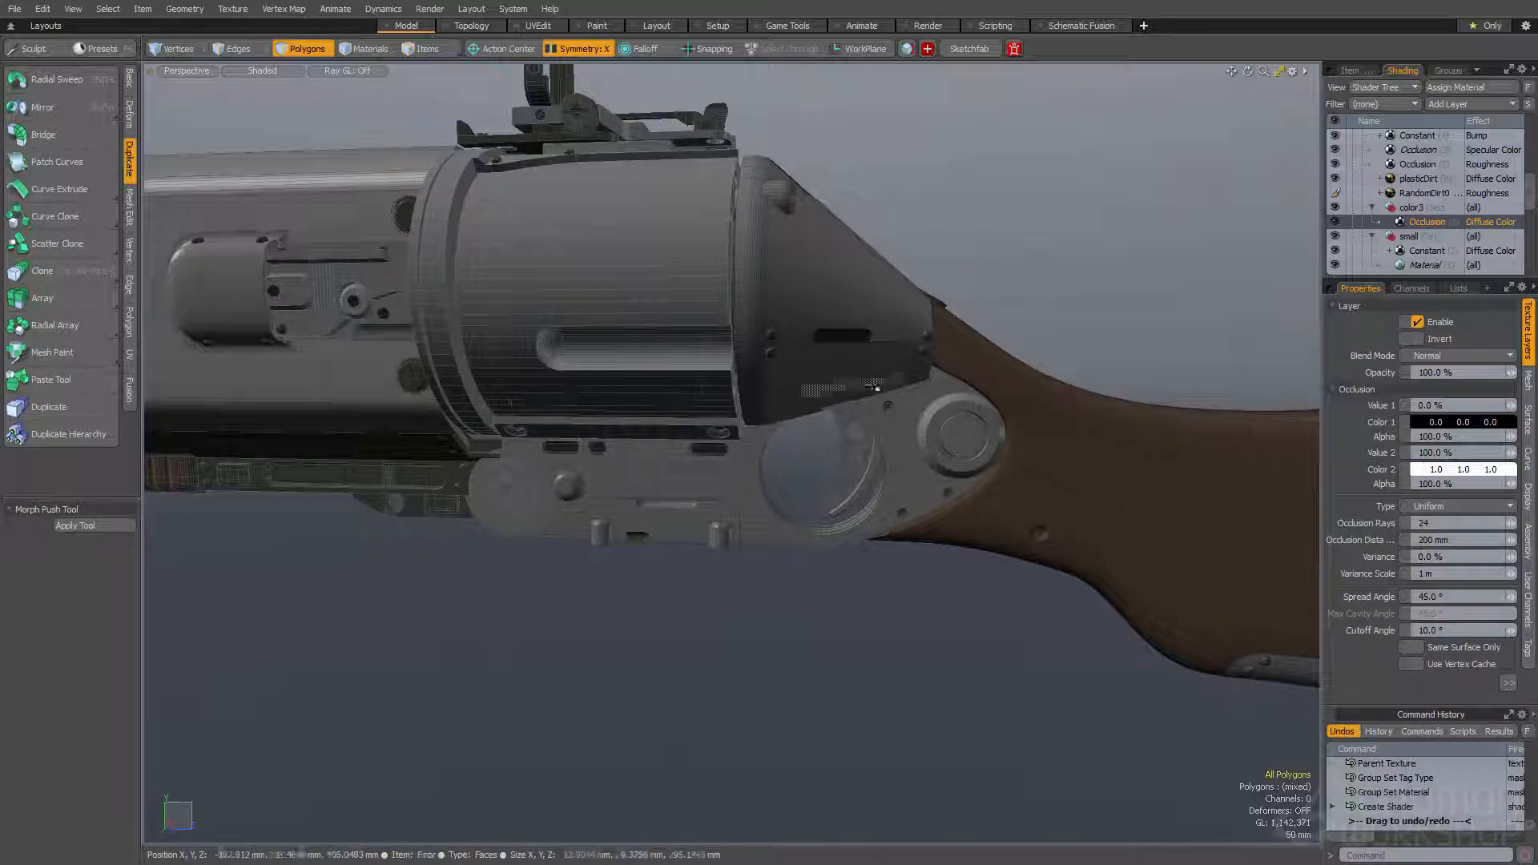
# - Set the color3 Occlusion layer's type to Convexity and its occlusion distance to 100 mm
pyautogui.click(1457, 507)
pyautogui.click(1440, 572)
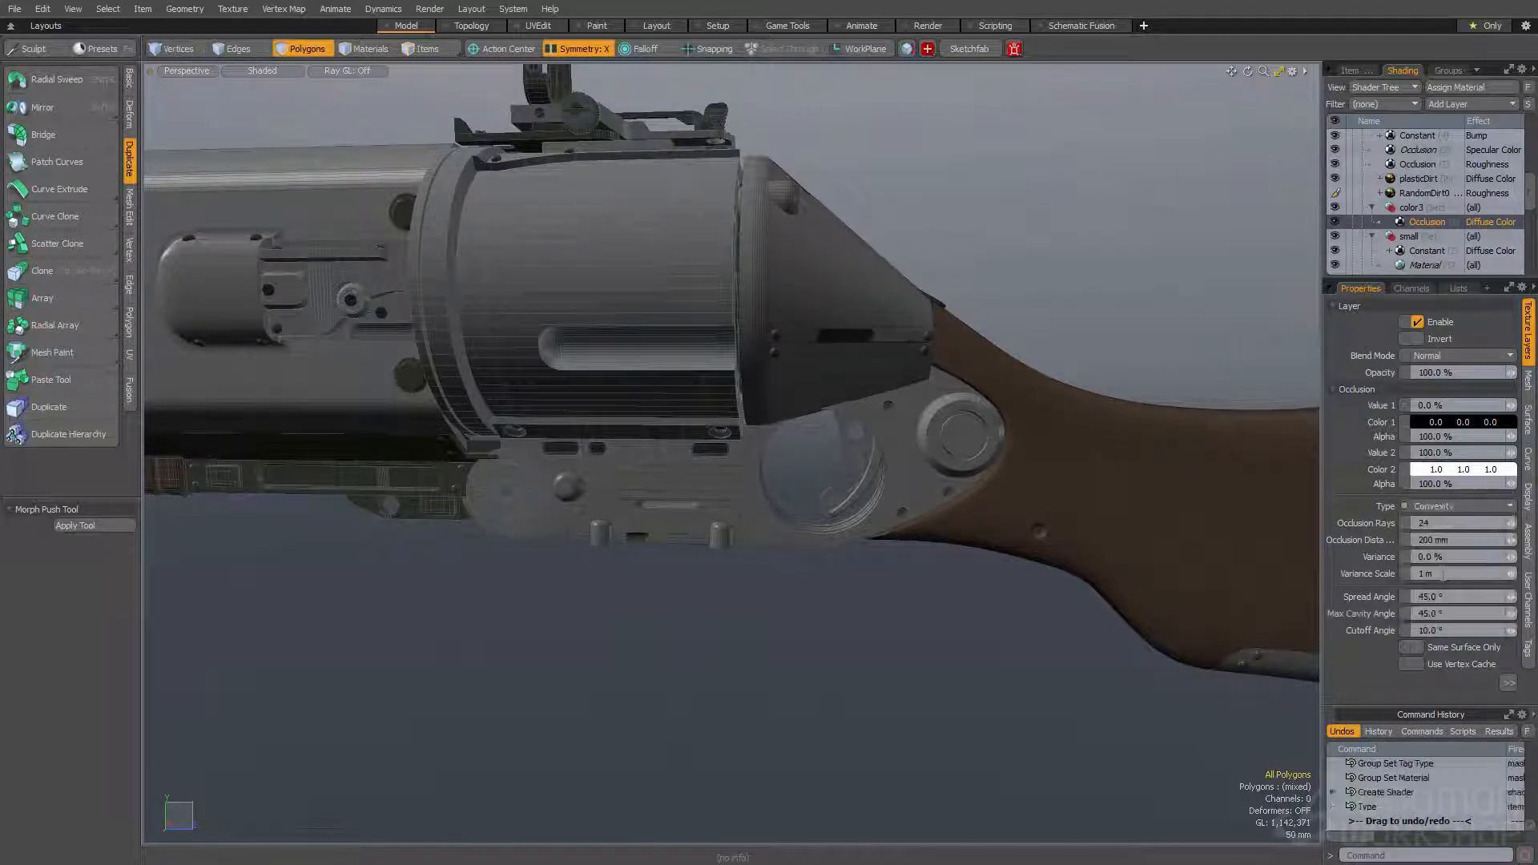
pyautogui.click(1447, 539)
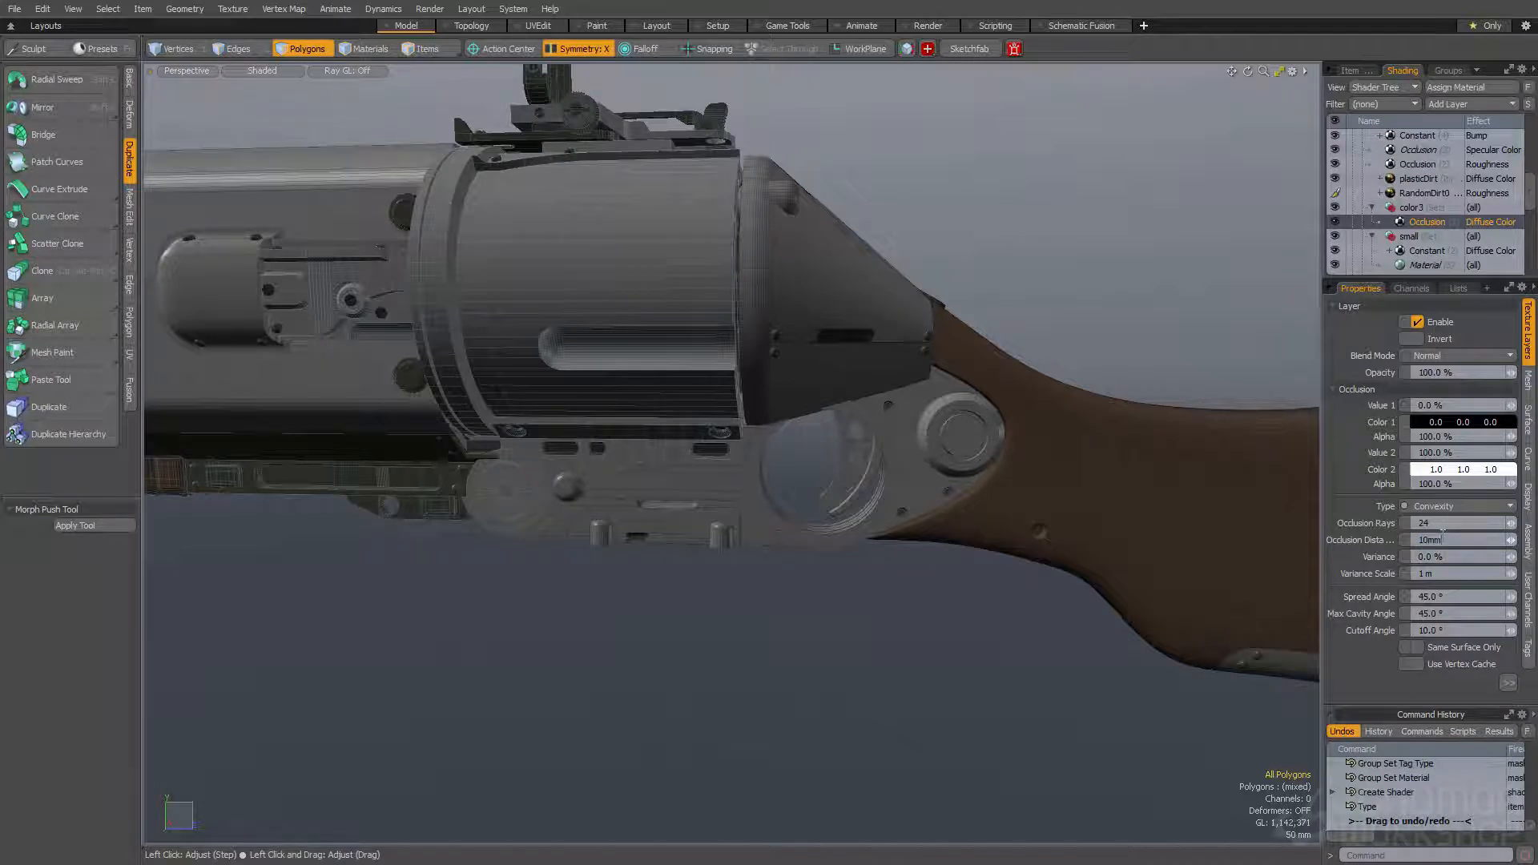
pyautogui.press('Return')
pyautogui.keyDown('alt'); pyautogui.moveTo(1109, 272); pyautogui.dragTo(1046, 281); pyautogui.keyUp('alt')
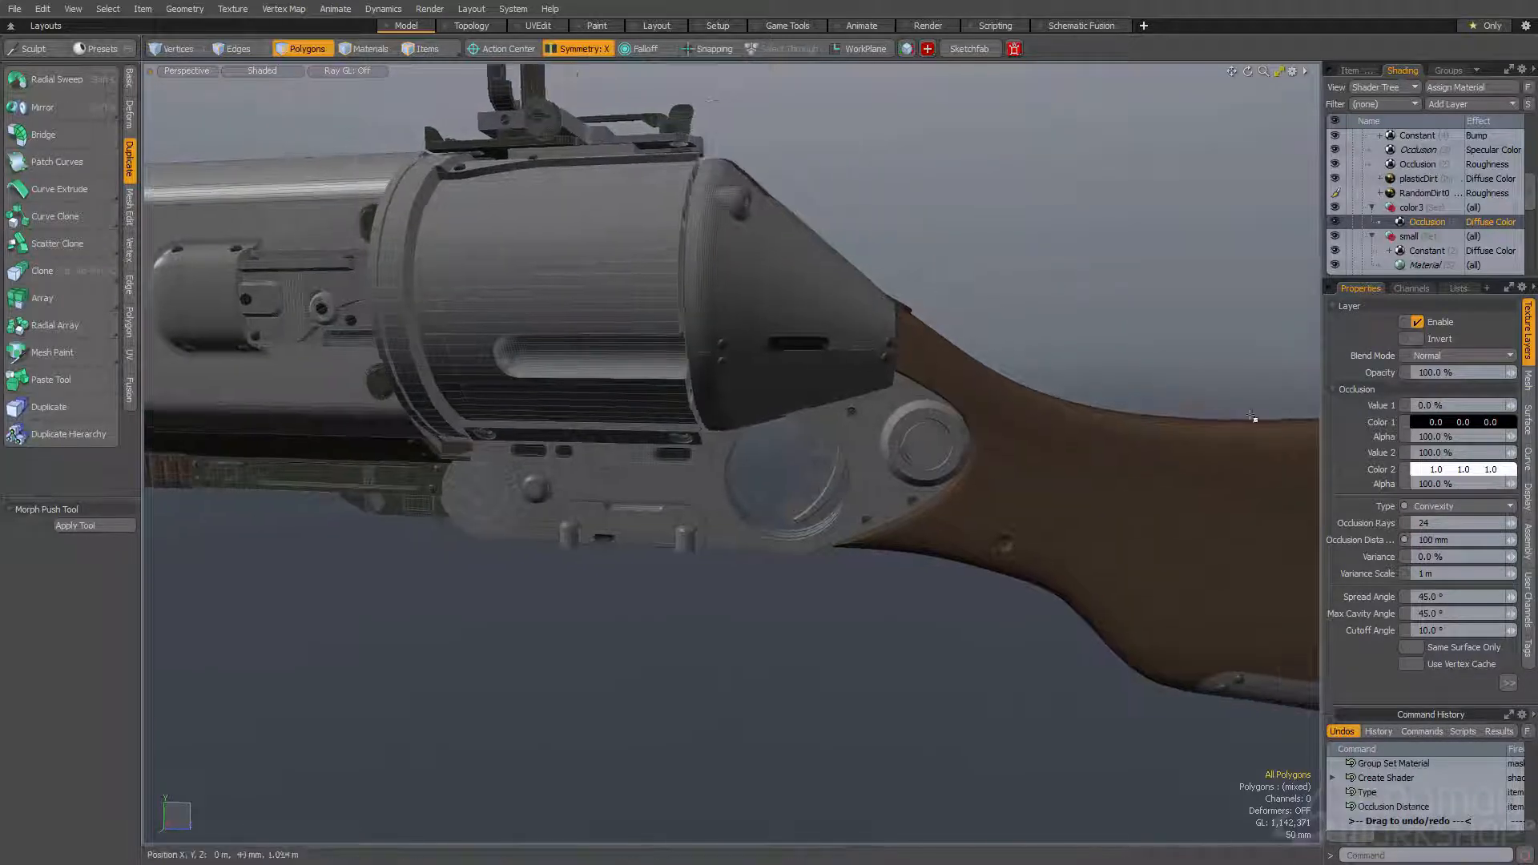
# - Set the color3 Occlusion layer's Color 2 to pale green 0.67, 0.83, 0.75 and its Color 1 alpha to 0%
pyautogui.click(1447, 479)
pyautogui.moveTo(1014, 370); pyautogui.dragTo(1040, 374)
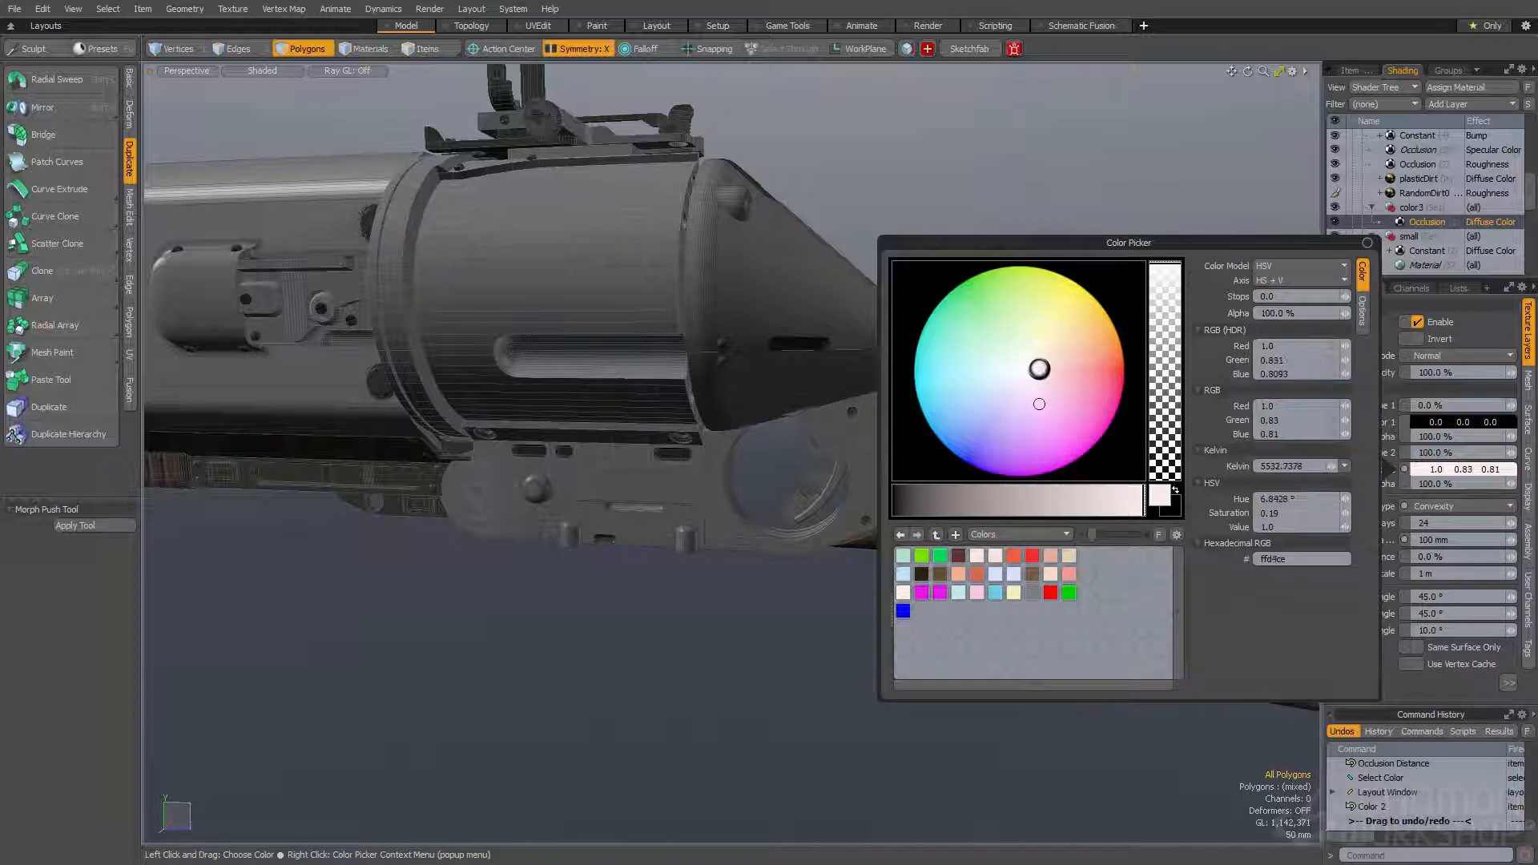
pyautogui.click(1120, 500)
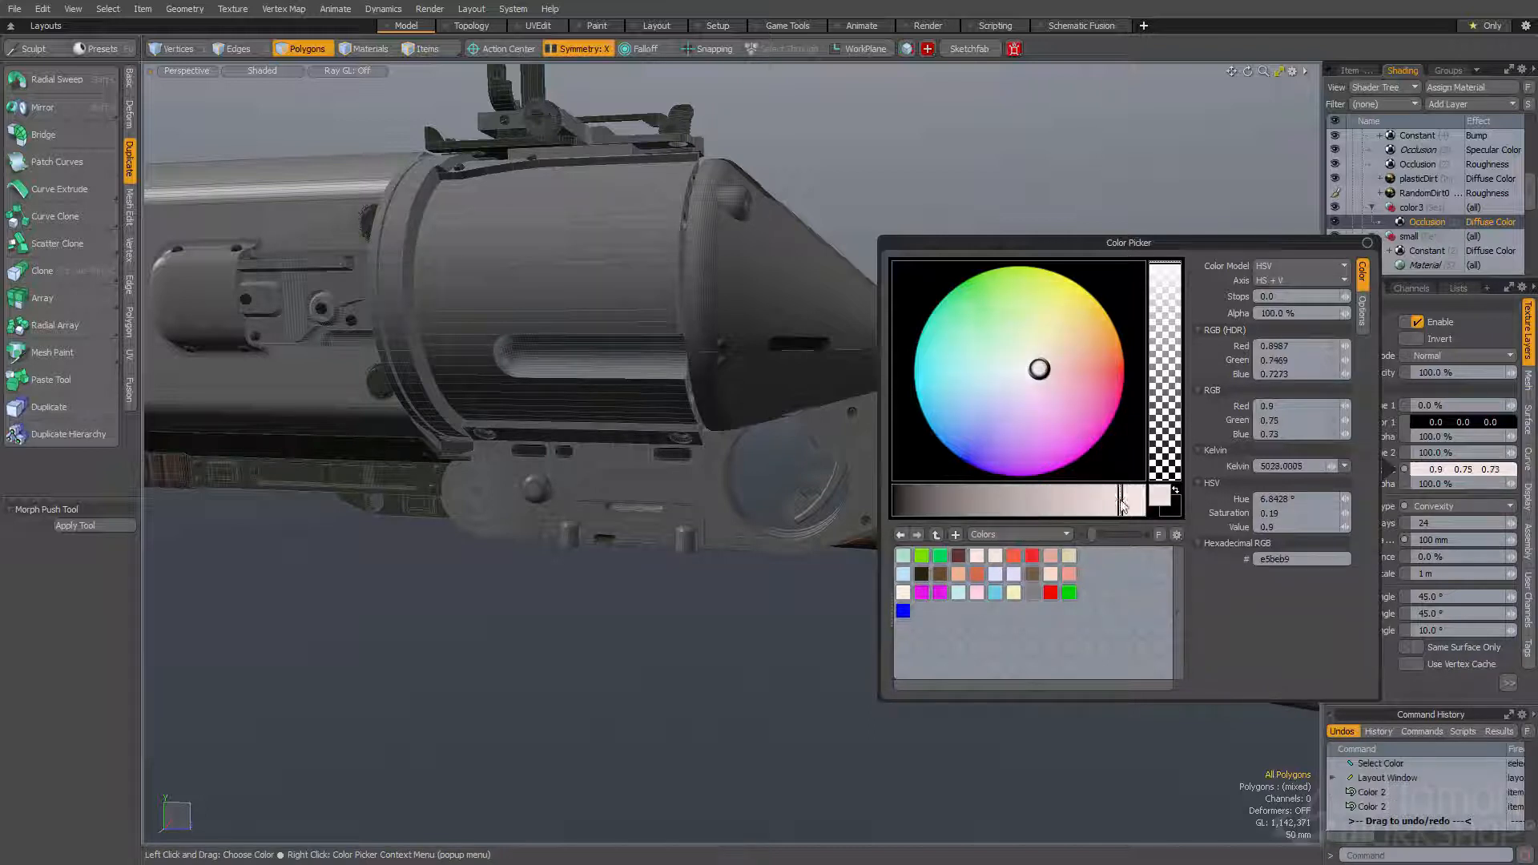
pyautogui.click(1016, 369)
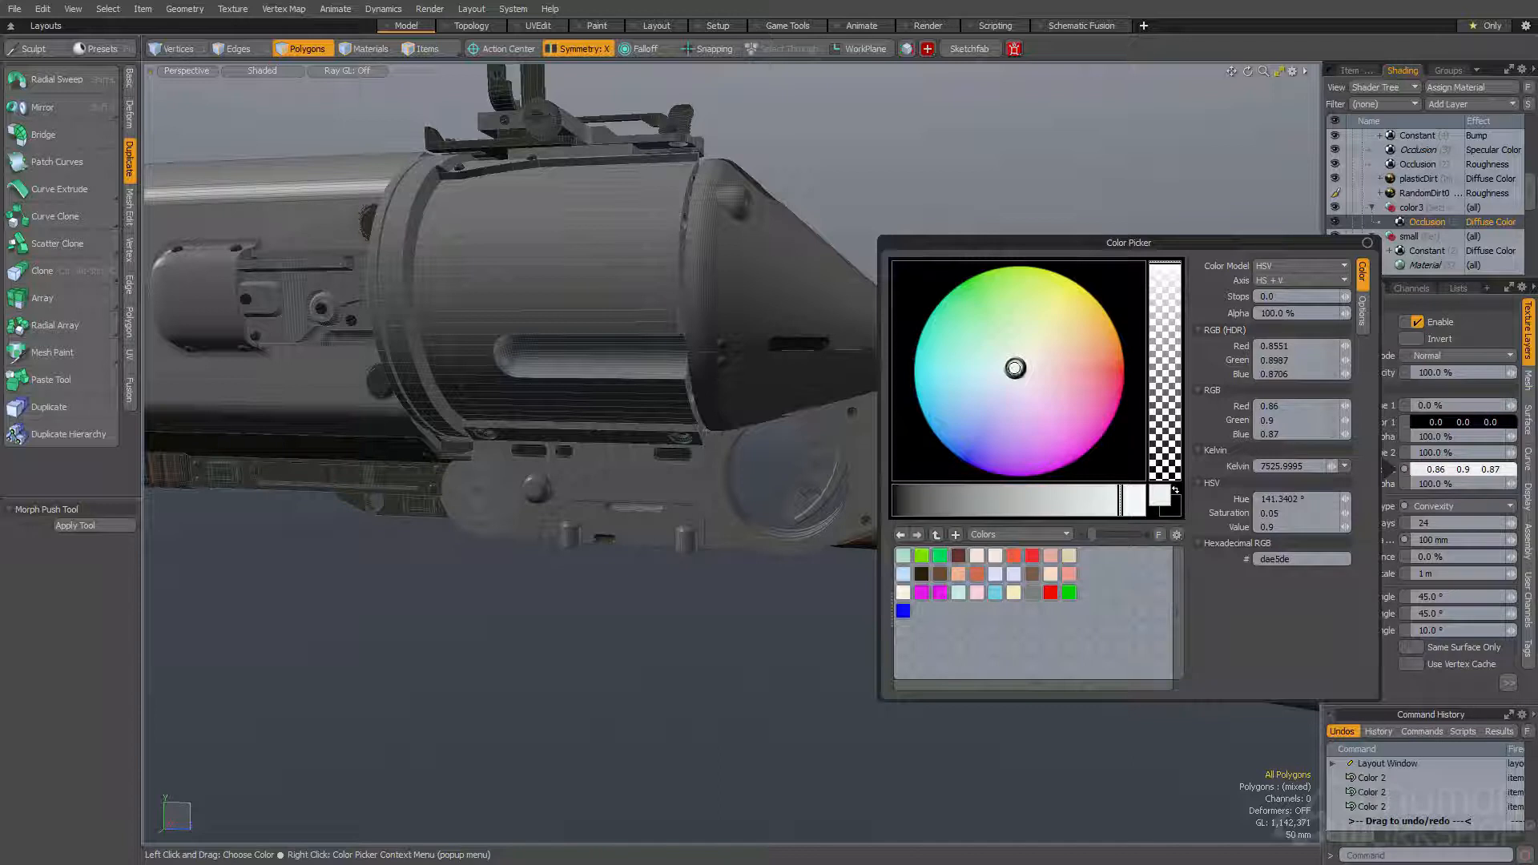
pyautogui.moveTo(1014, 371); pyautogui.dragTo(1009, 371)
pyautogui.click(1119, 505)
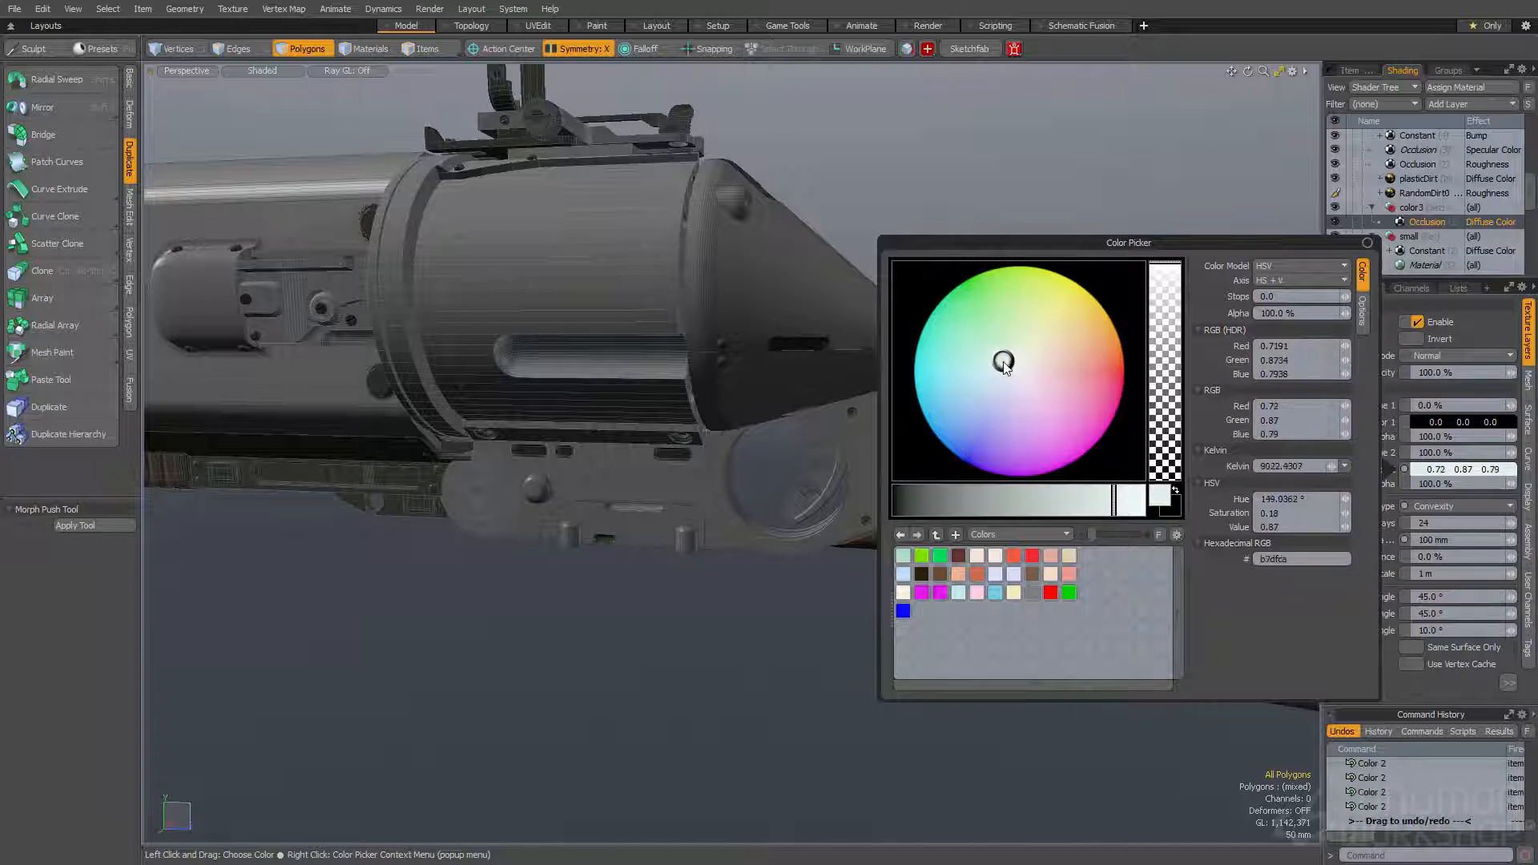
pyautogui.moveTo(1110, 502); pyautogui.dragTo(1107, 502)
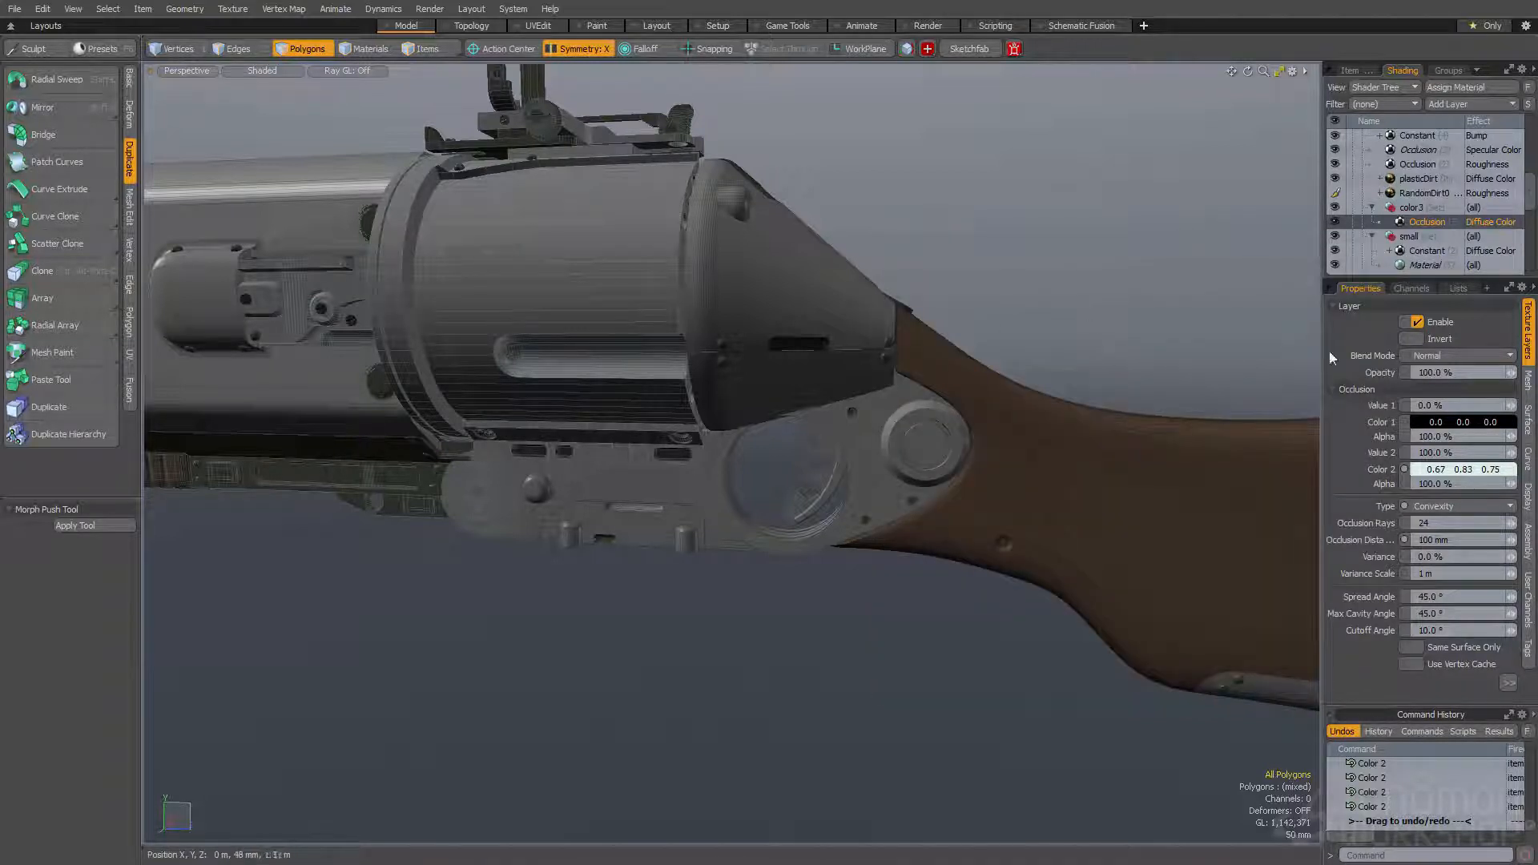
pyautogui.doubleClick(1442, 437)
pyautogui.click(1507, 683)
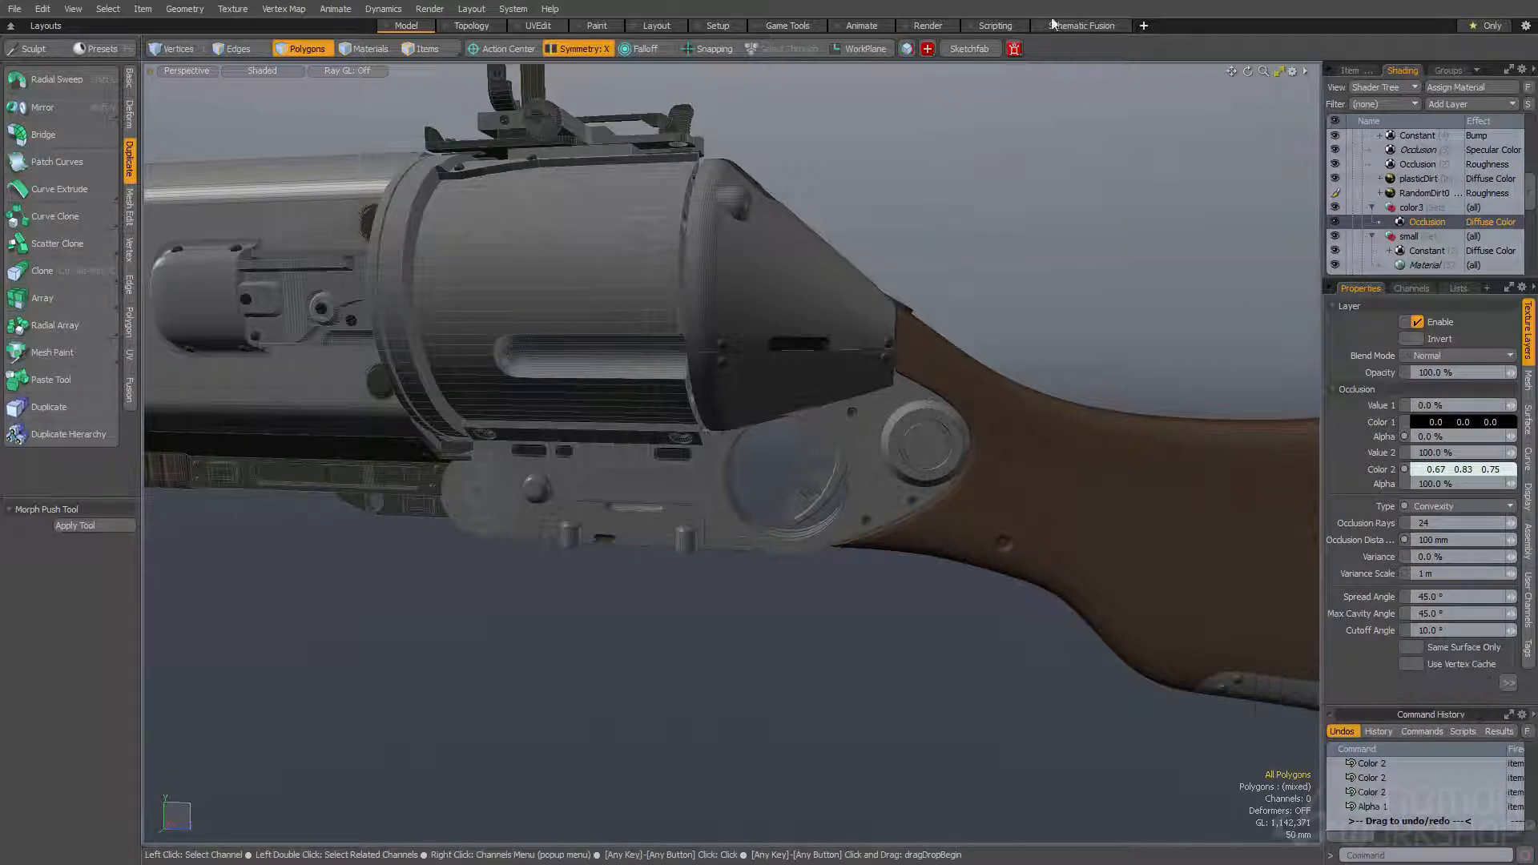
# - Create an instance of the color3 Occlusion layer, give it the Specular Amount effect and set its Value 2 to 10%
pyautogui.rightClick(1425, 230)
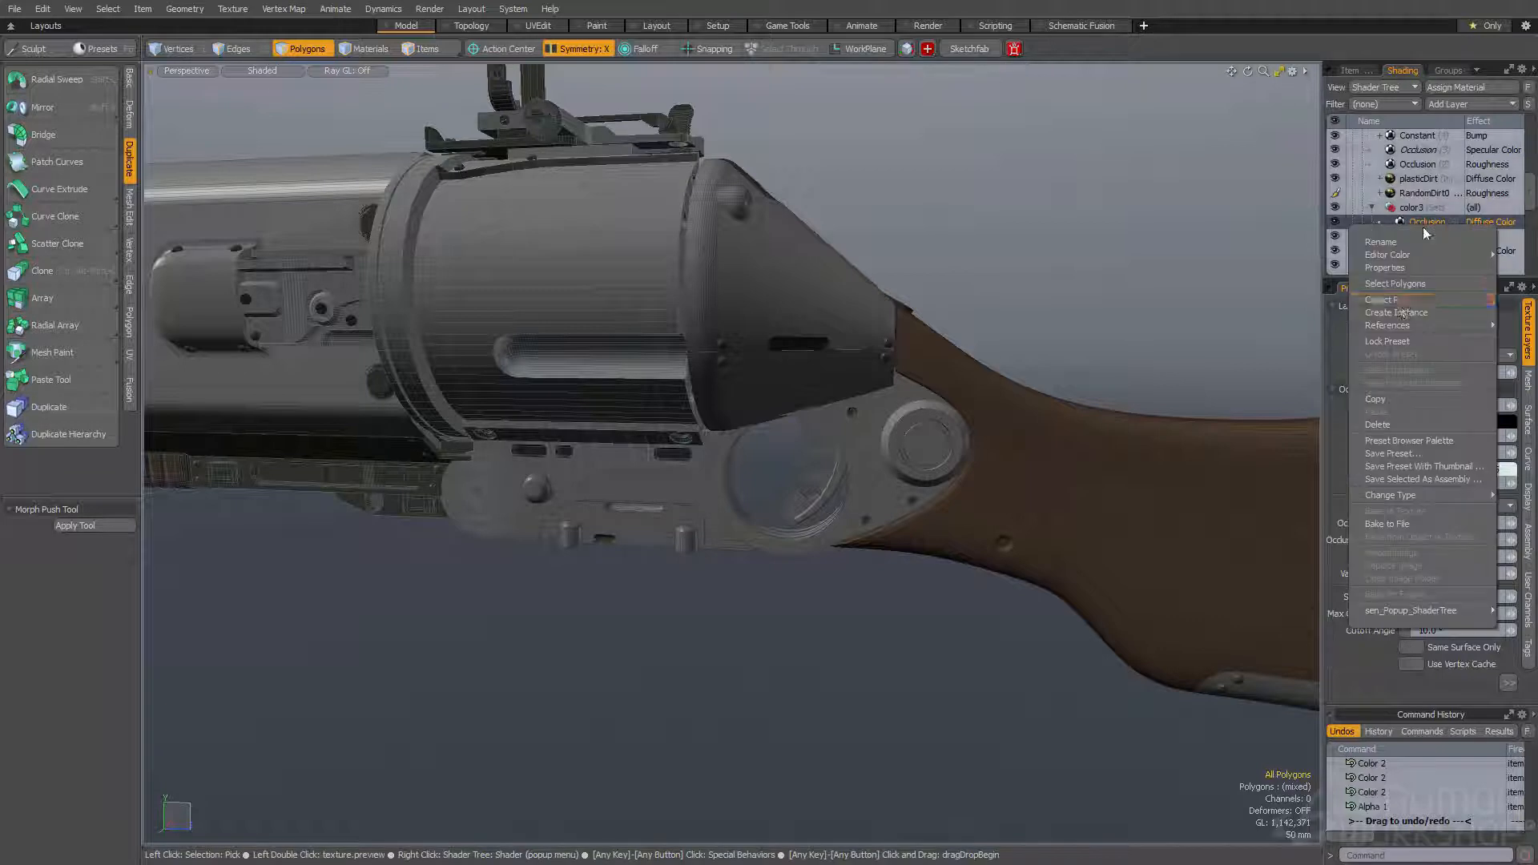
pyautogui.click(1394, 312)
pyautogui.click(1466, 223)
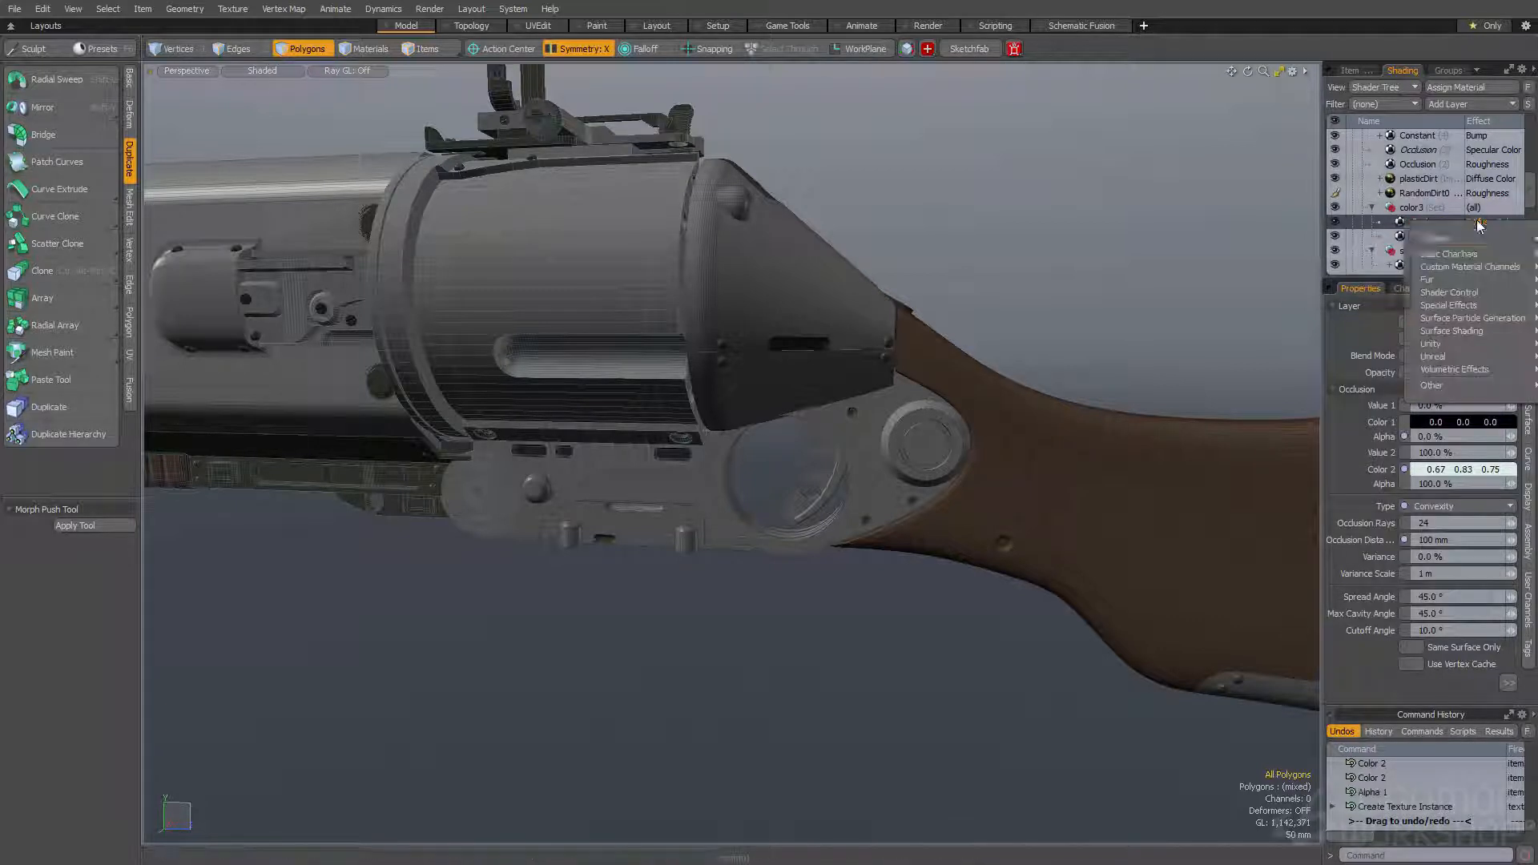
pyautogui.moveTo(1464, 243)
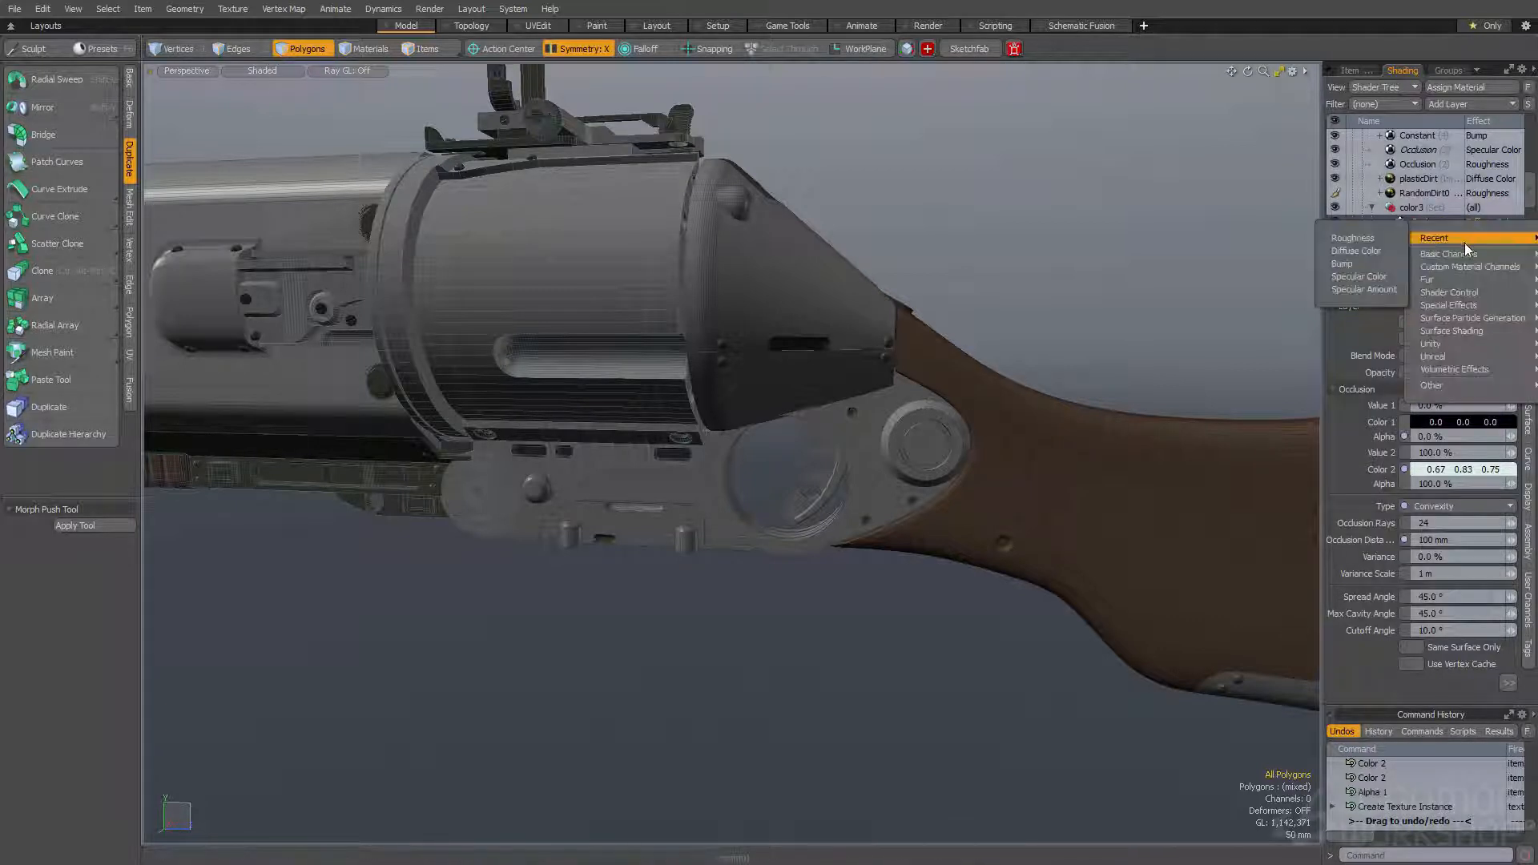
pyautogui.click(1346, 290)
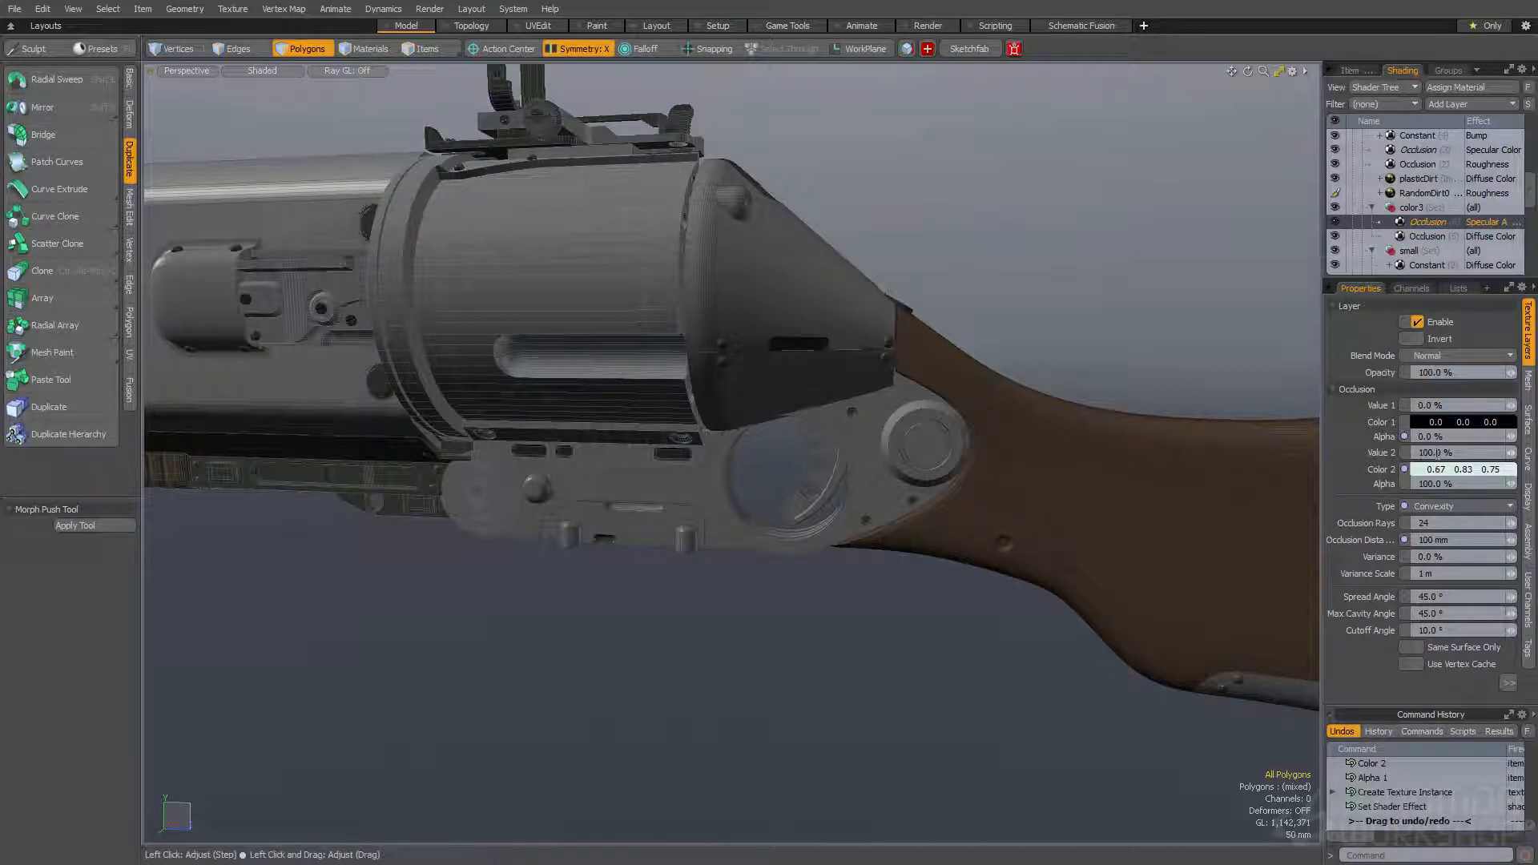
pyautogui.click(1438, 451)
pyautogui.write('10')
pyautogui.press('Return')
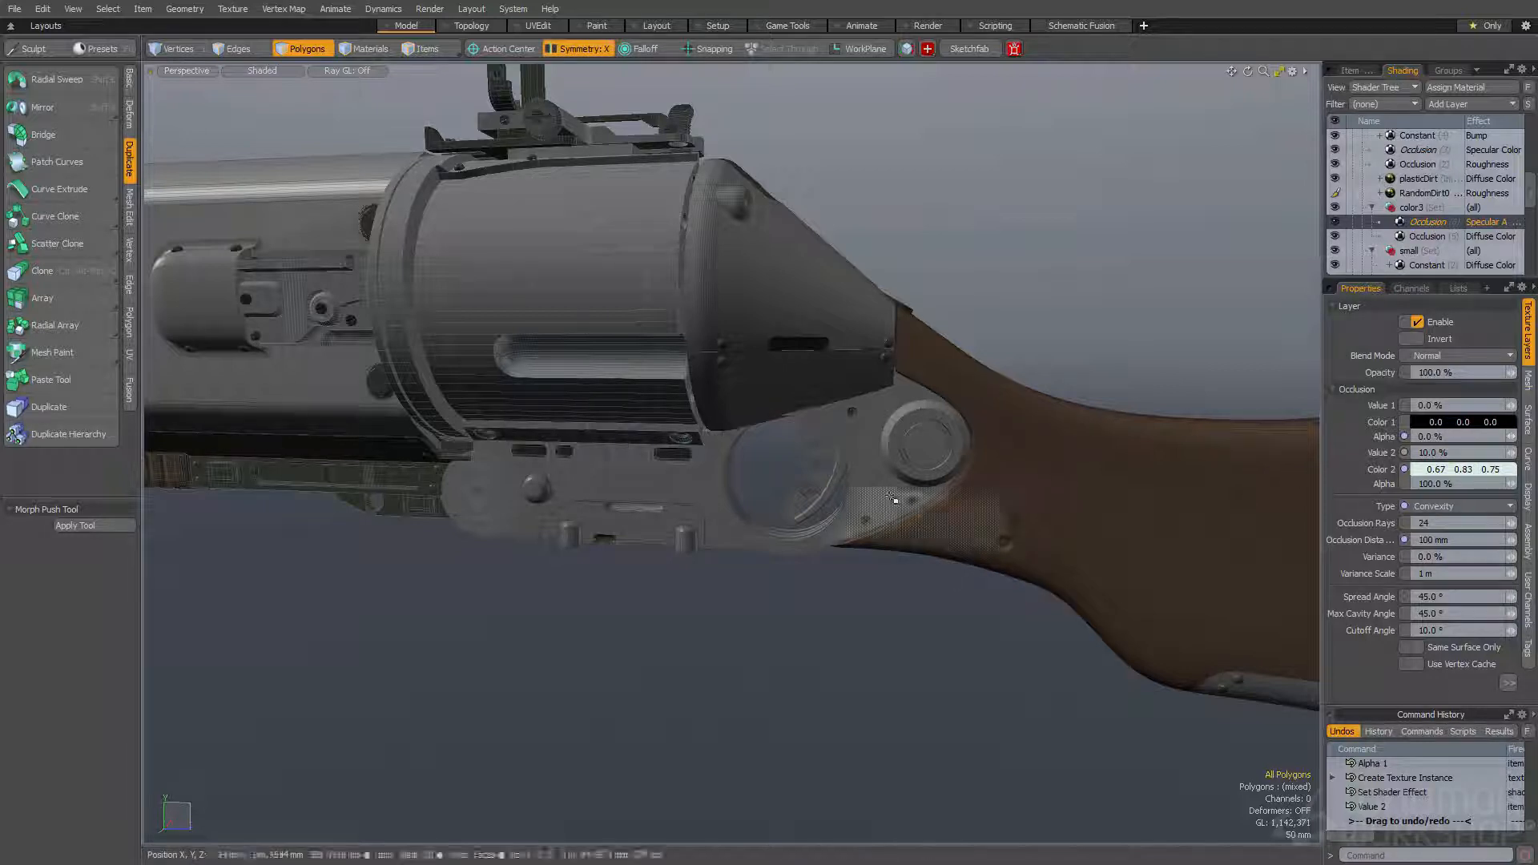
# - Preview the render and examine the color3 receiver plate from both sides of the gun
pyautogui.press('F8')
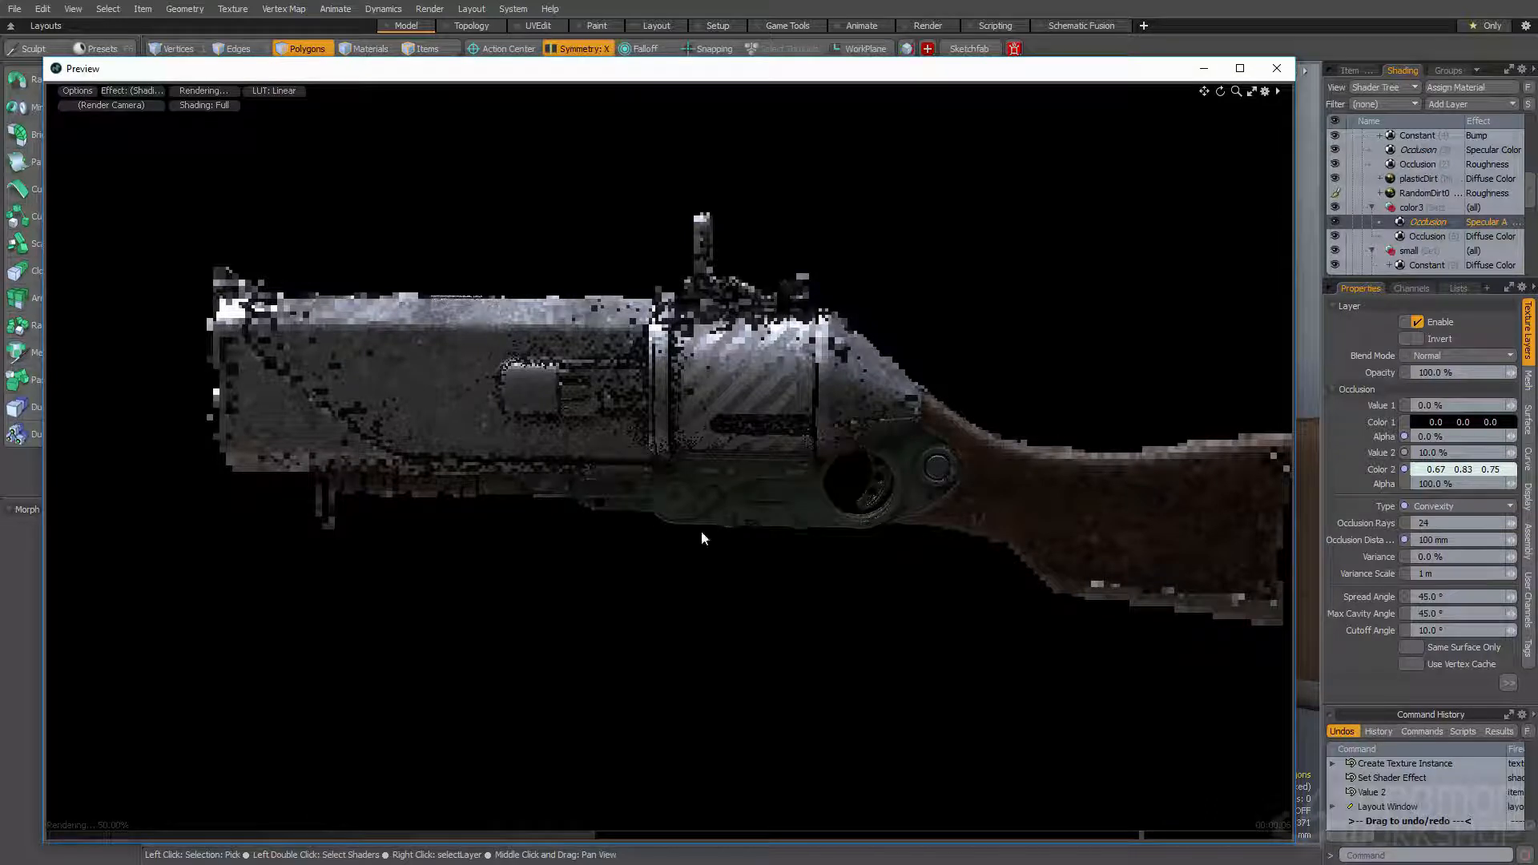
pyautogui.keyDown('alt'); pyautogui.moveTo(782, 556); pyautogui.dragTo(781, 461); pyautogui.keyUp('alt')
pyautogui.keyDown('ctrl'); pyautogui.keyDown('alt'); pyautogui.moveTo(781, 461); pyautogui.dragTo(927, 478); pyautogui.keyUp('alt'); pyautogui.keyUp('ctrl')
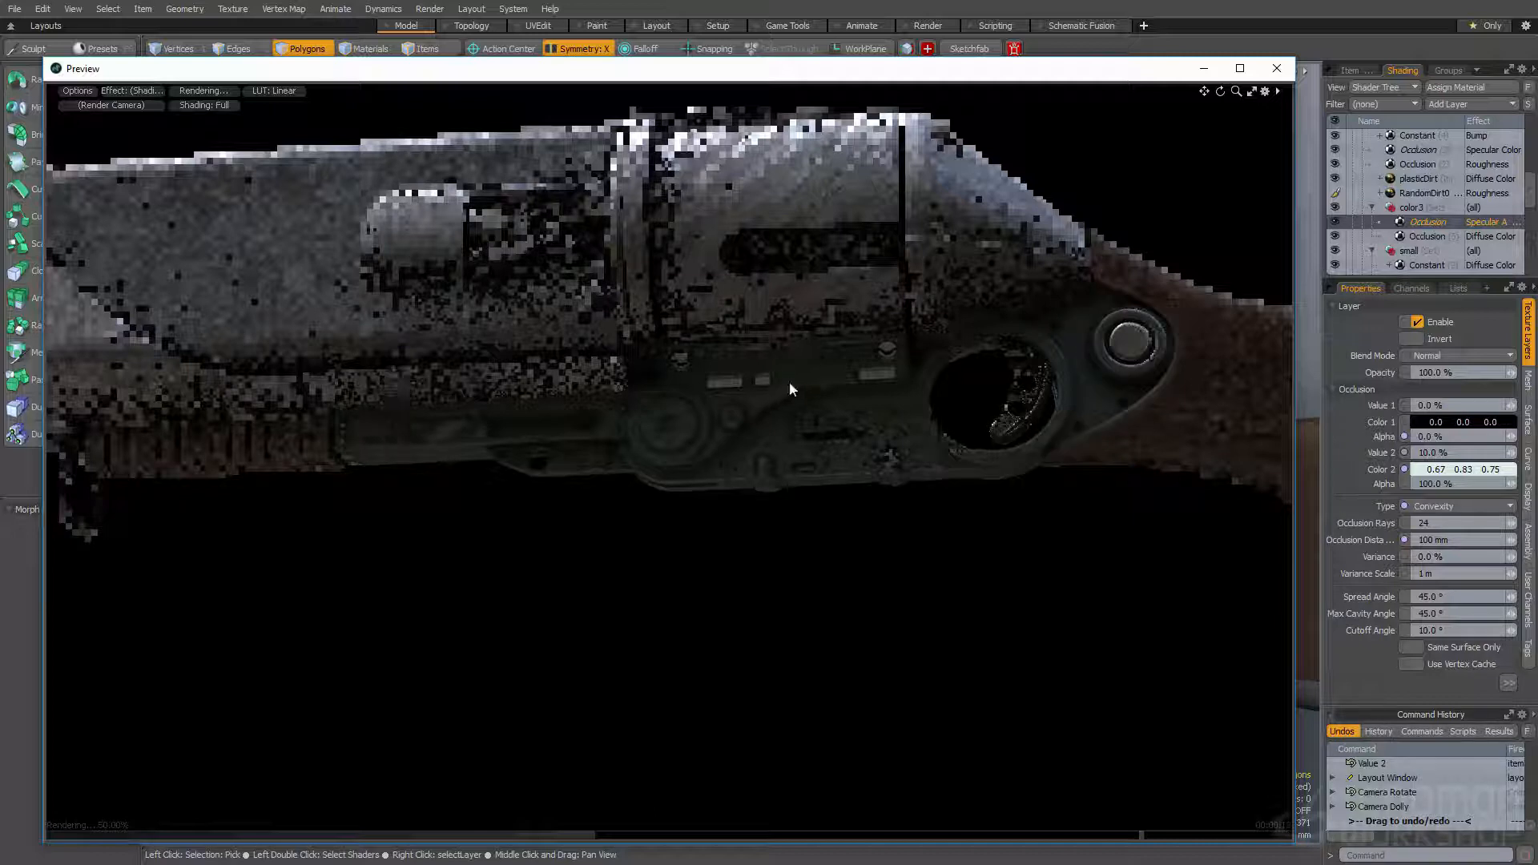
pyautogui.keyDown('alt'); pyautogui.moveTo(833, 465); pyautogui.dragTo(395, 464); pyautogui.keyUp('alt')
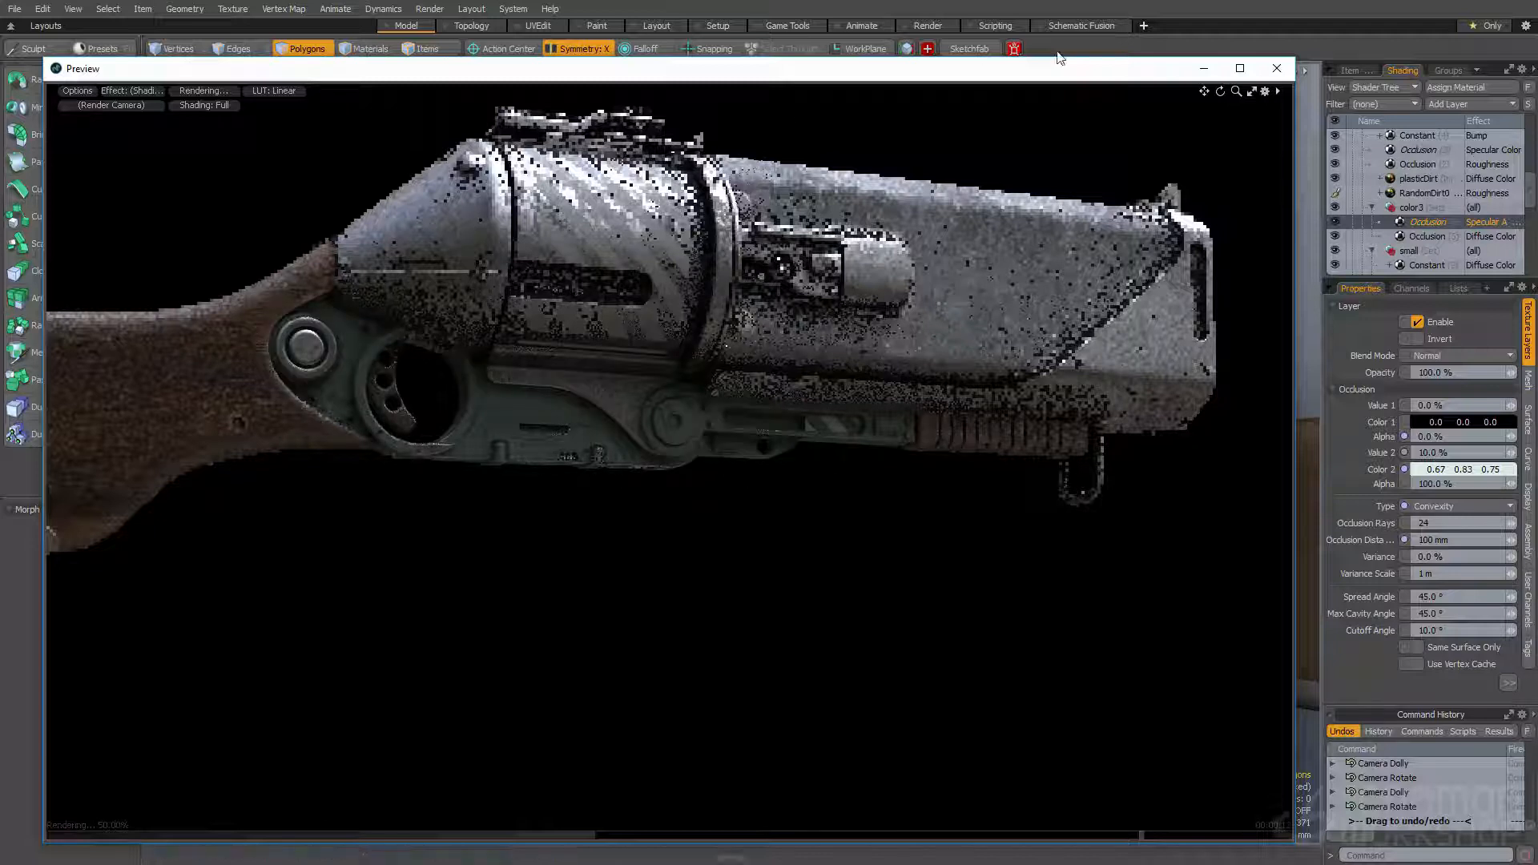
pyautogui.moveTo(951, 74); pyautogui.dragTo(952, 361)
# - Try to mirror the small rectangular inserts on the receiver plate to the gun's opposite side, and undo the mirror
pyautogui.keyDown('alt'); pyautogui.moveTo(945, 265); pyautogui.dragTo(528, 276); pyautogui.keyUp('alt')
pyautogui.click(768, 282)
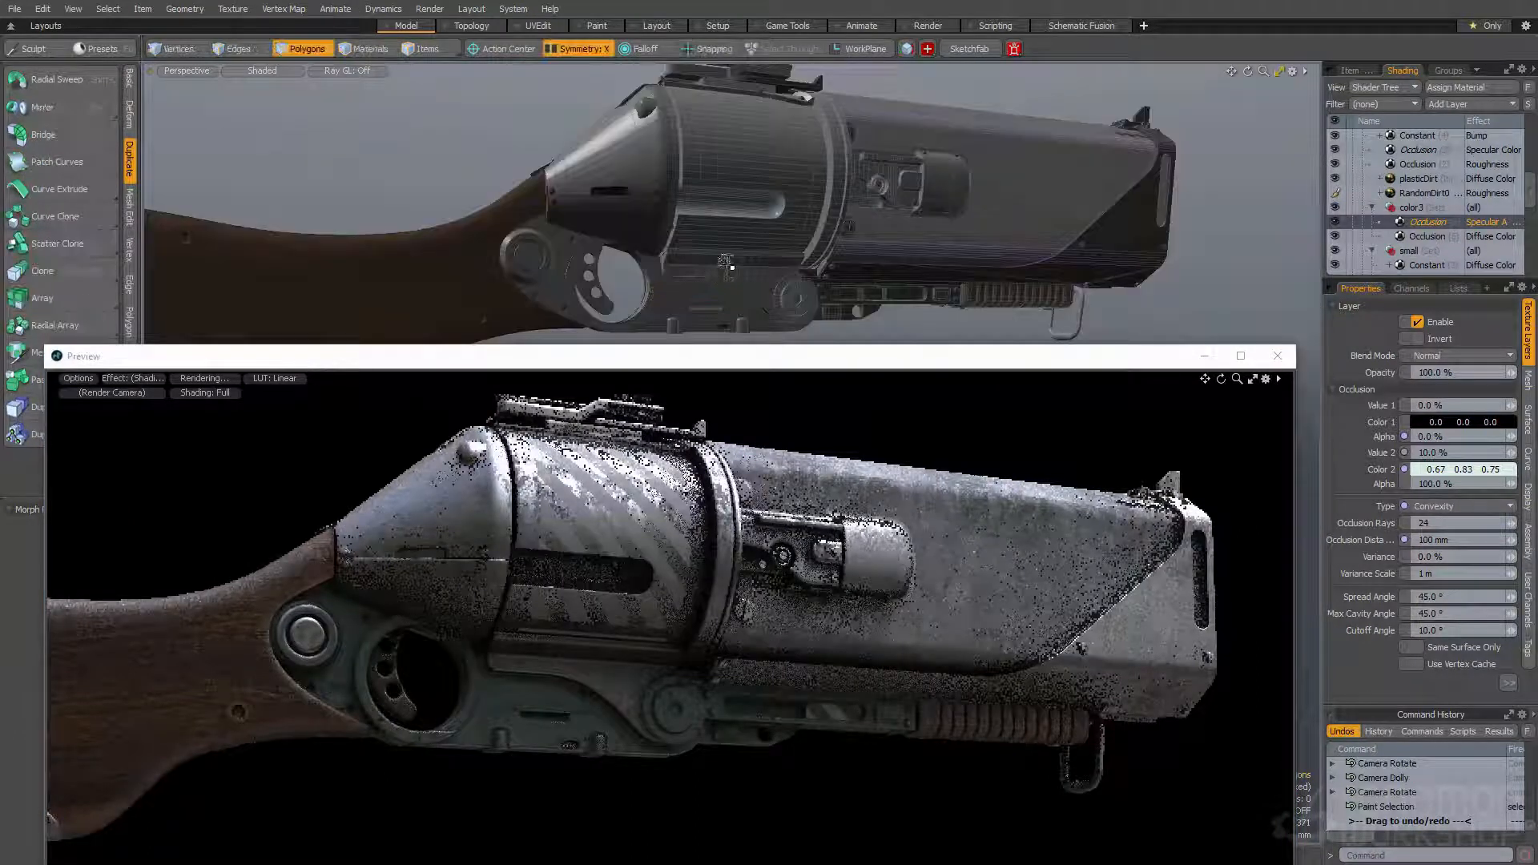
pyautogui.doubleClick(728, 269)
pyautogui.scroll(3, 728, 269)
pyautogui.keyDown('alt'); pyautogui.moveTo(733, 268); pyautogui.dragTo(473, 221); pyautogui.keyUp('alt')
pyautogui.press('s')
pyautogui.doubleClick(763, 258)
pyautogui.press('Delete')
pyautogui.doubleClick(747, 246)
pyautogui.hotkey('shift', 'v')
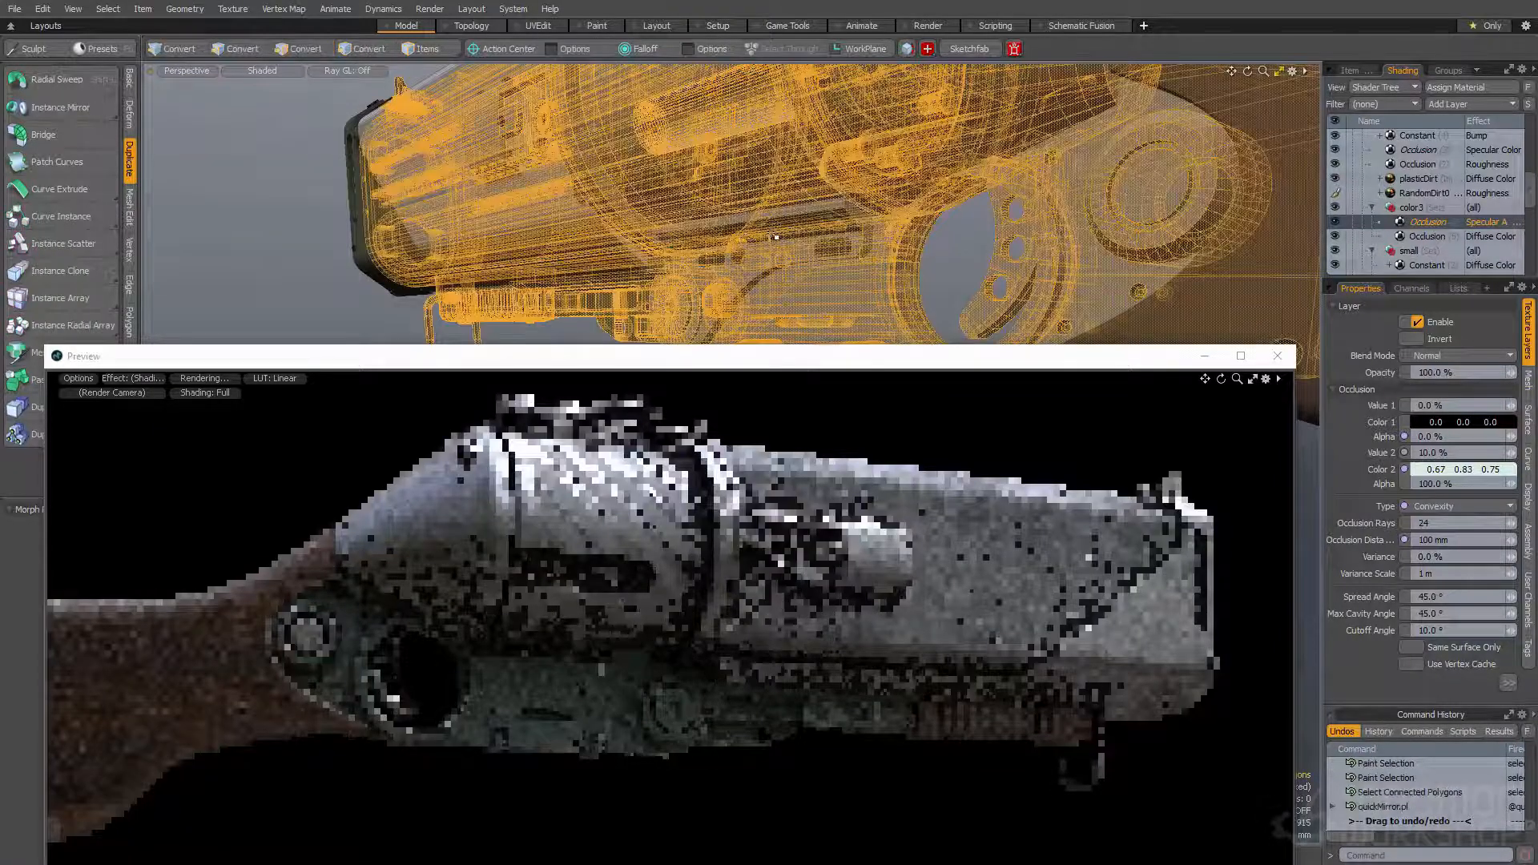
pyautogui.hotkey('ctrl', 'z')
# - Select the connected polygons of the rectangular inserts on the receiver plate and mirror them to the opposite side
pyautogui.moveTo(767, 236)
pyautogui.keyDown('alt'); pyautogui.mouseDown()
pyautogui.moveTo(945, 234)
pyautogui.moveTo(563, 240)
pyautogui.moveTo(749, 243)
pyautogui.mouseUp(); pyautogui.keyUp('alt')
pyautogui.press('space')
pyautogui.click(770, 234)
pyautogui.press('space')
pyautogui.doubleClick(771, 234)
pyautogui.hotkey('shift', 'v')
# - Mirror the round knob beside the receiver plate's pivot disc to the gun's other side and clear the selection
pyautogui.doubleClick(709, 300)
pyautogui.press('space')
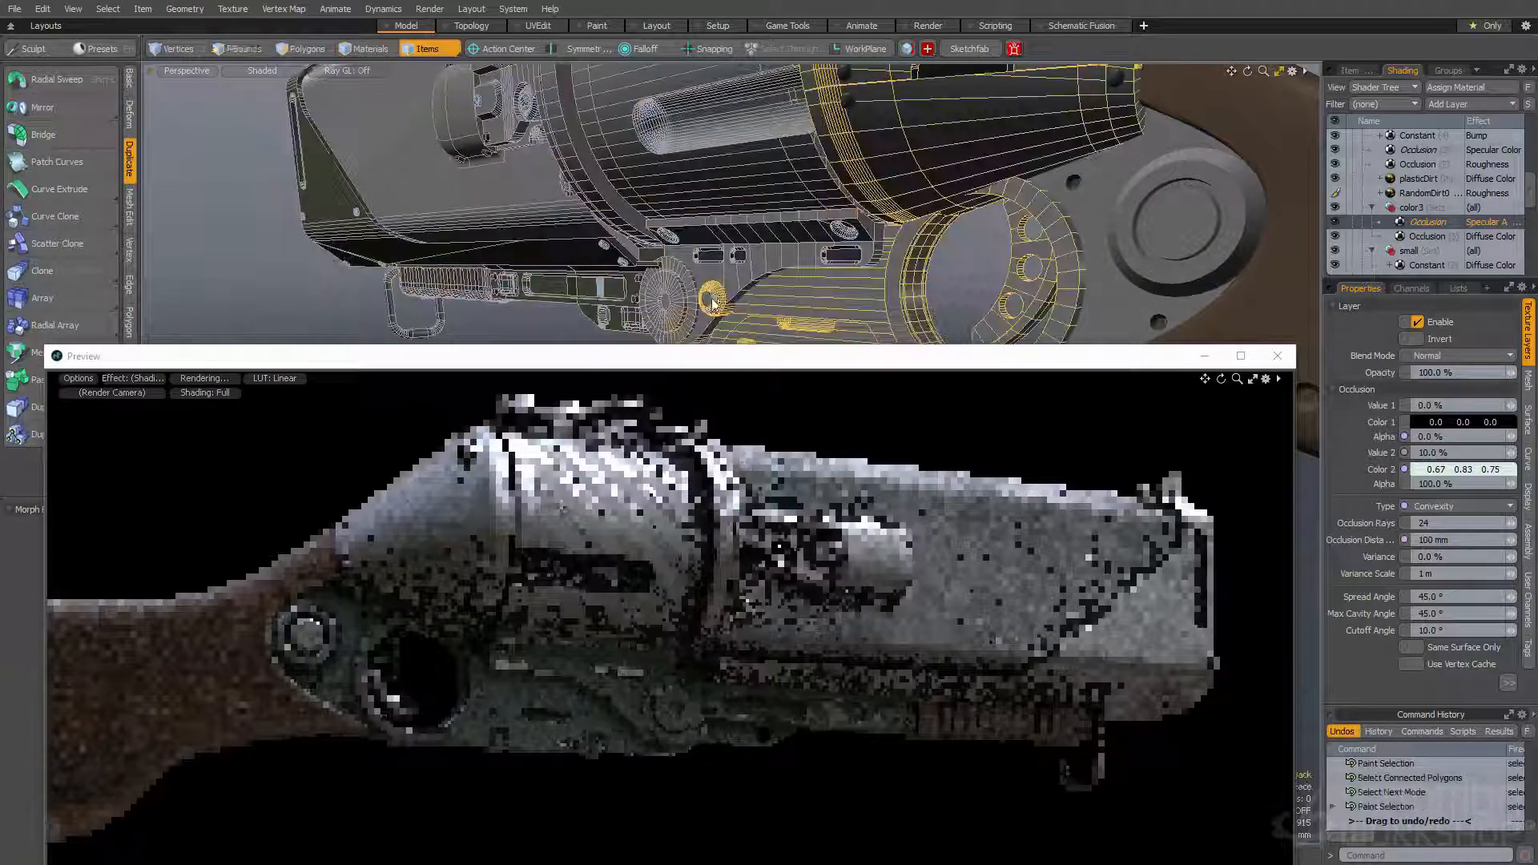
pyautogui.click(713, 298)
pyautogui.press('space')
pyautogui.doubleClick(714, 297)
pyautogui.keyDown('alt'); pyautogui.keyDown('shift'); pyautogui.moveTo(713, 298); pyautogui.dragTo(725, 264); pyautogui.keyUp('shift'); pyautogui.keyUp('alt')
pyautogui.hotkey('shift', 'v')
pyautogui.keyDown('alt'); pyautogui.moveTo(751, 191); pyautogui.dragTo(461, 220); pyautogui.keyUp('alt')
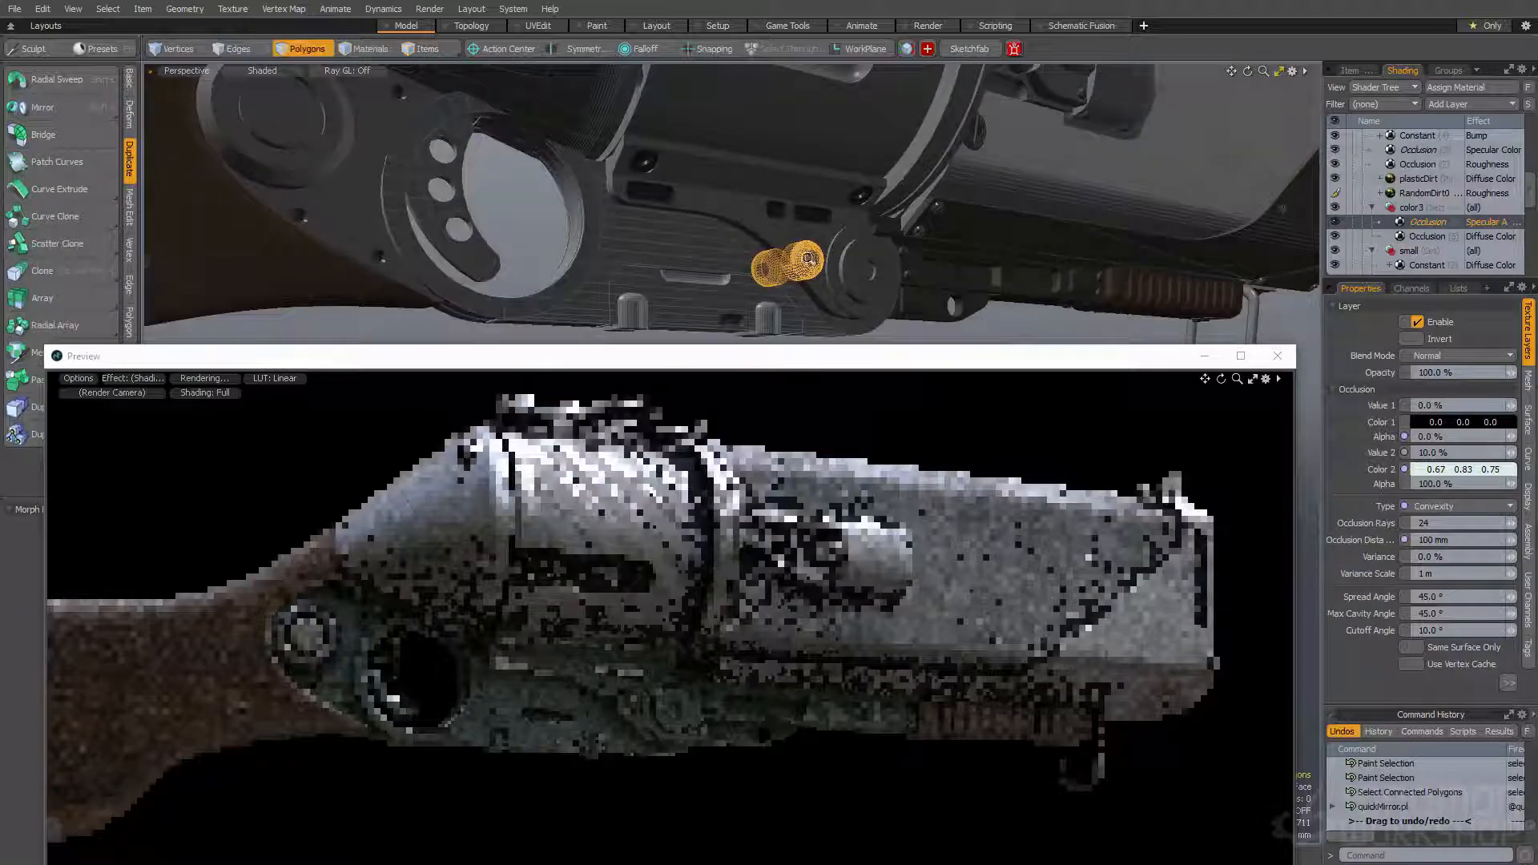
pyautogui.scroll(-5, 789, 276)
pyautogui.click(752, 310)
pyautogui.keyDown('alt'); pyautogui.moveTo(752, 309); pyautogui.dragTo(913, 237); pyautogui.keyUp('alt')
# - Try a brighter Color 2 of 0.81, 1.0, 0.91 on the Specular Amount Occlusion instance, and undo it
pyautogui.moveTo(834, 365); pyautogui.dragTo(927, 230)
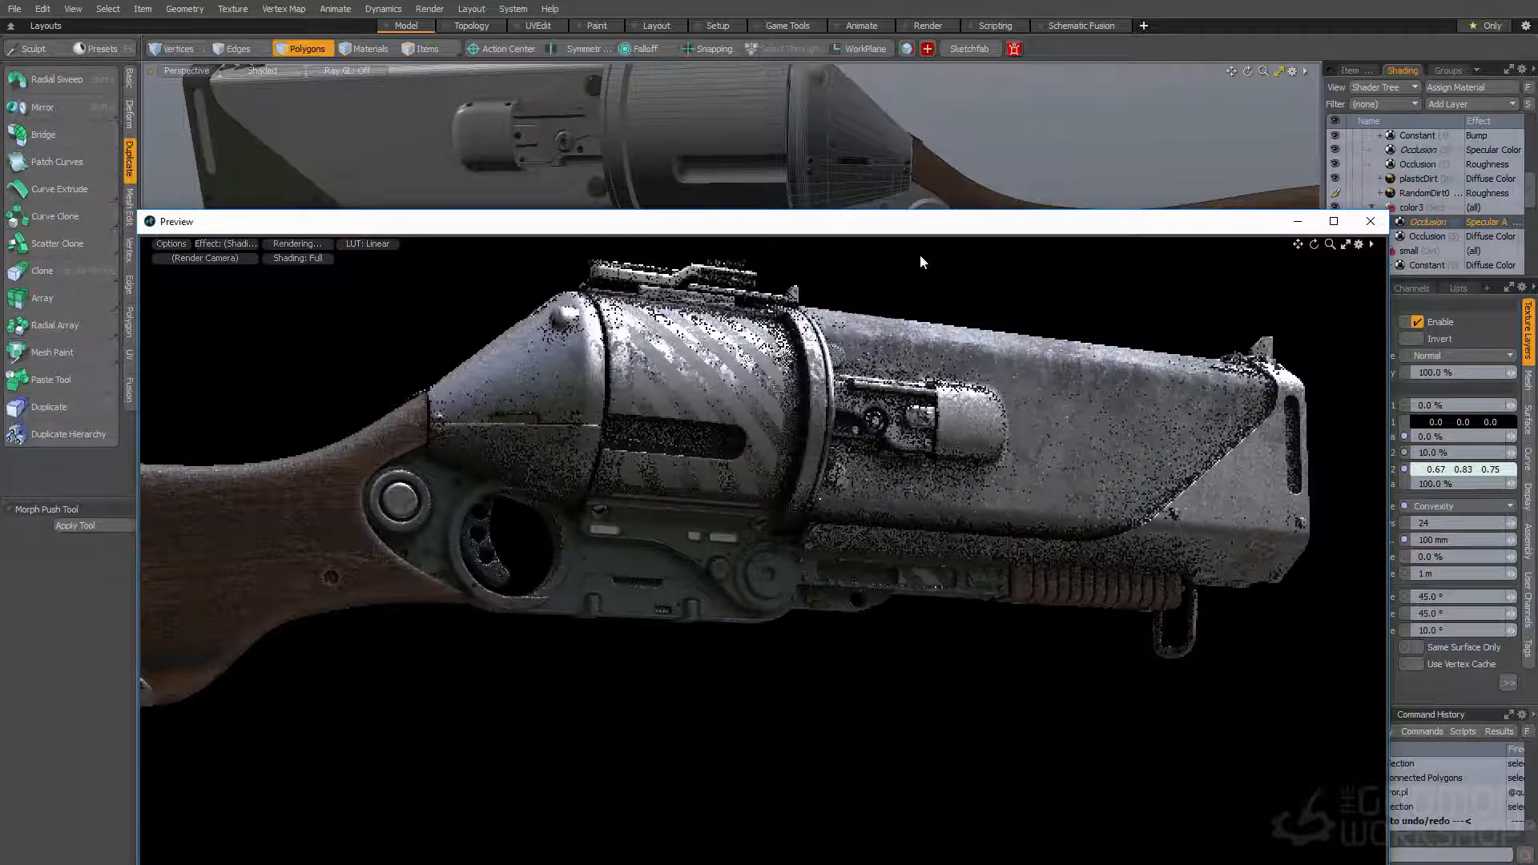
pyautogui.moveTo(930, 230); pyautogui.dragTo(830, 130)
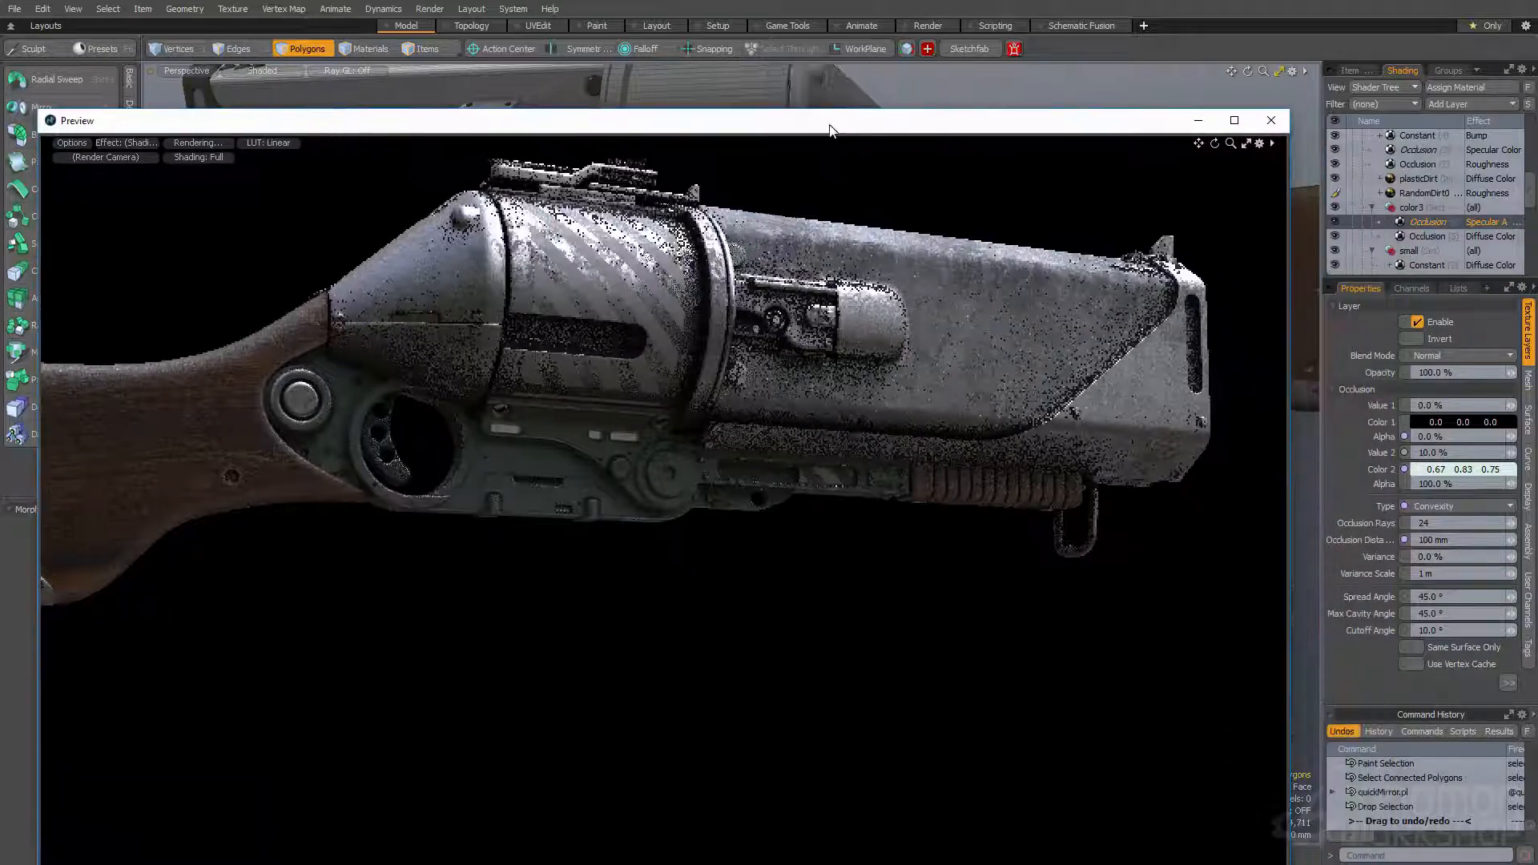
pyautogui.doubleClick(1450, 473)
pyautogui.moveTo(1130, 500); pyautogui.dragTo(1144, 501)
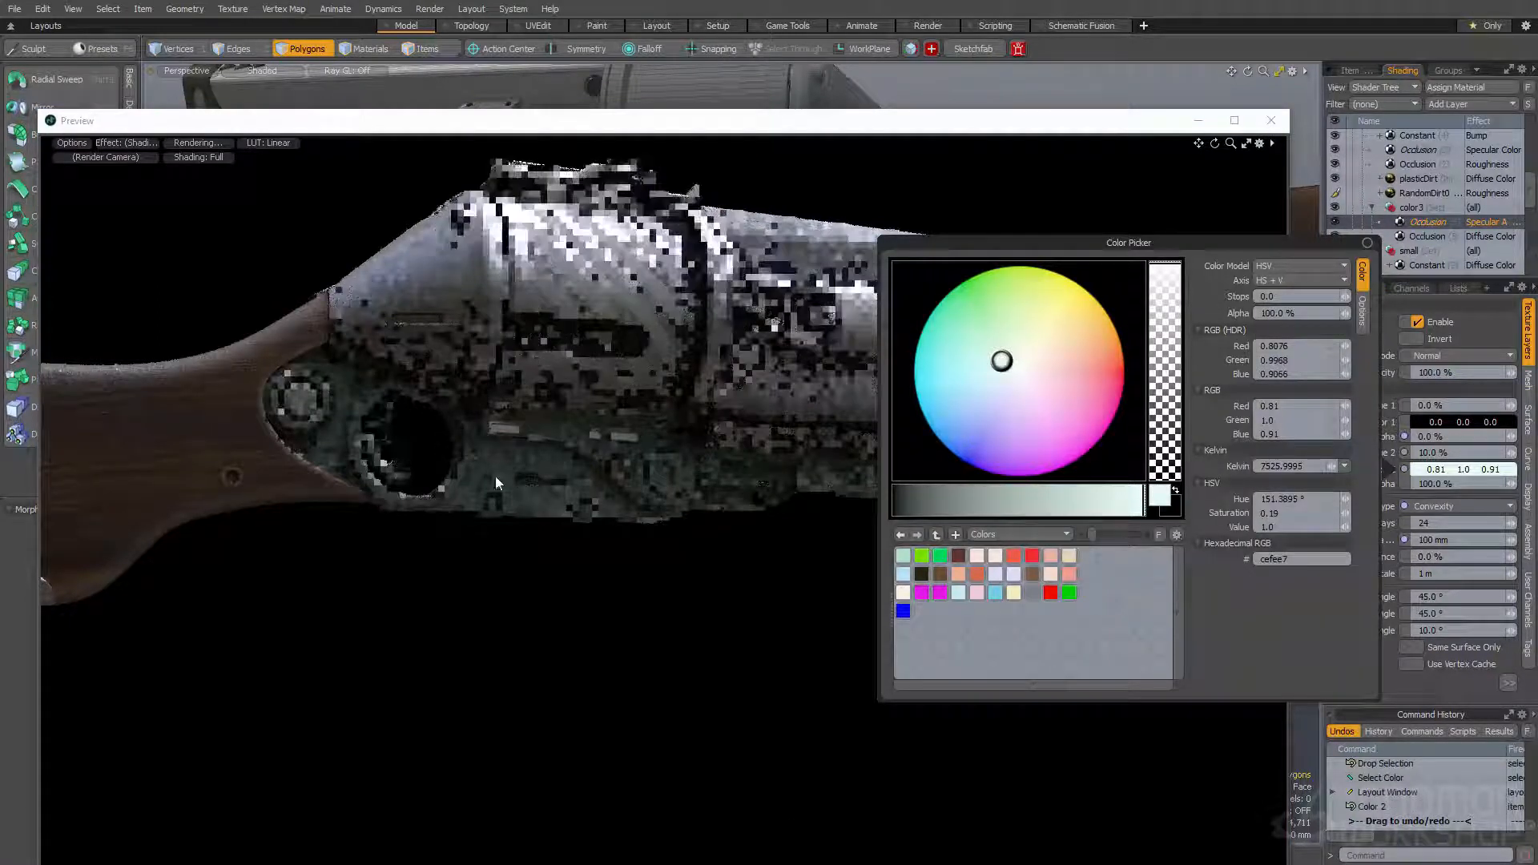
pyautogui.click(763, 118)
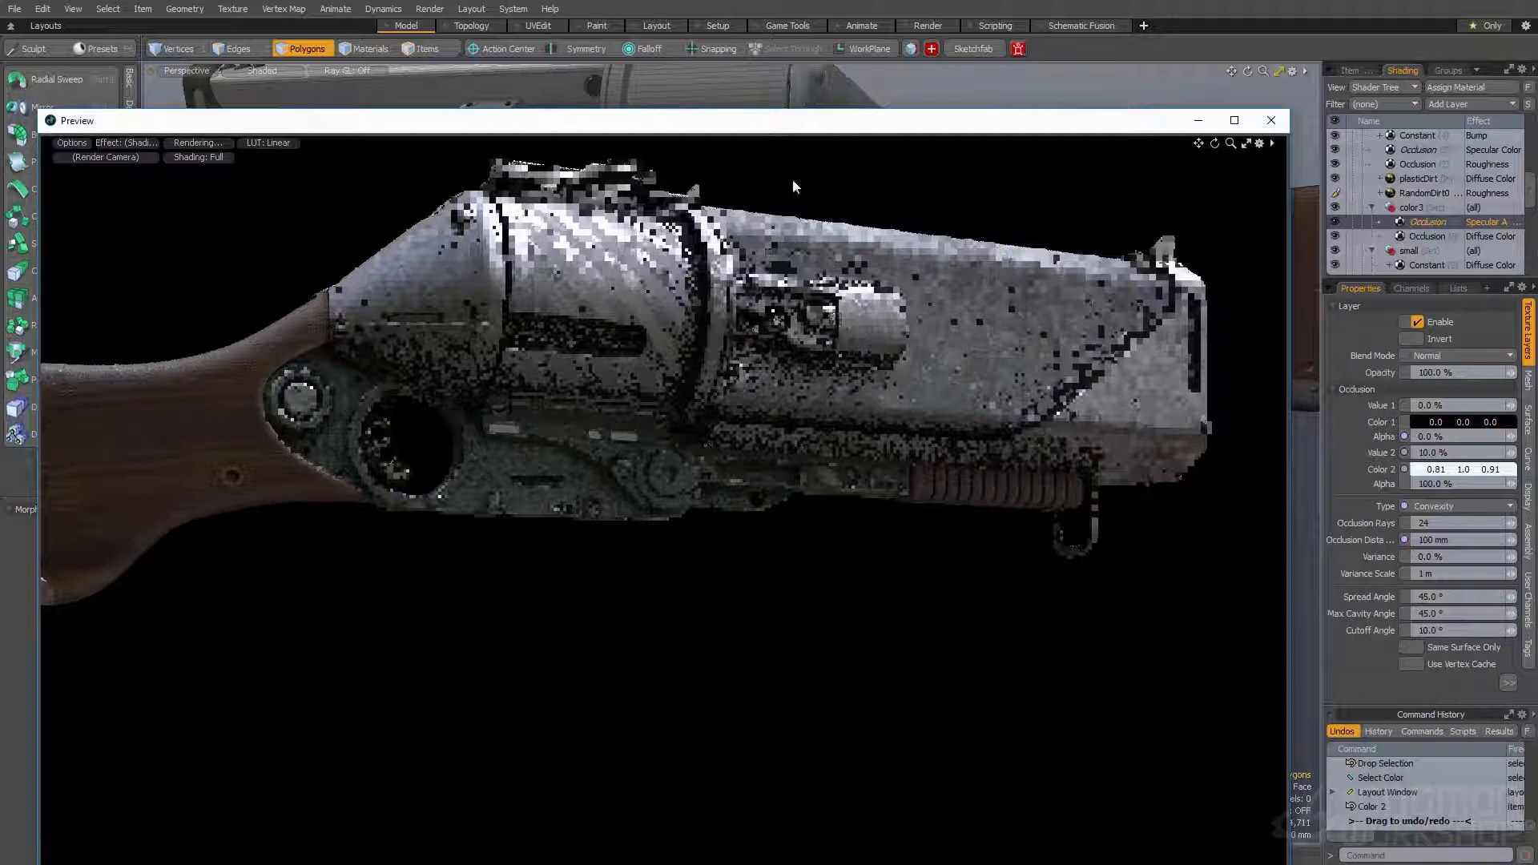
pyautogui.hotkey('ctrl', 'z')
# - Set Color 2 of the color3 Diffuse Color Occlusion layer to pale cyan 0.79, 1.0, 1.0
pyautogui.click(1422, 237)
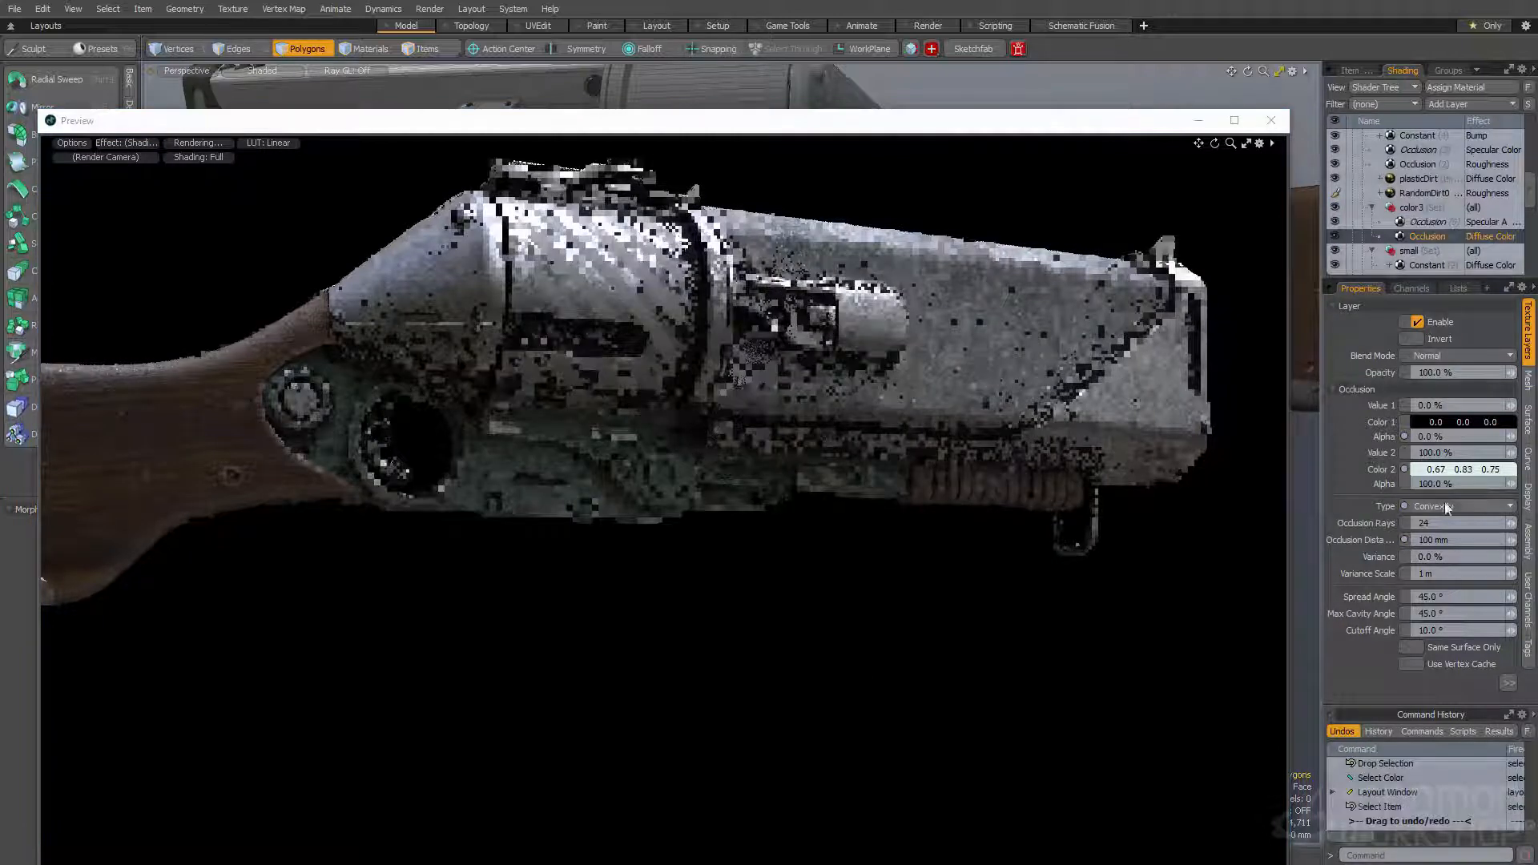
pyautogui.click(1450, 470)
pyautogui.moveTo(1132, 506); pyautogui.dragTo(1154, 506)
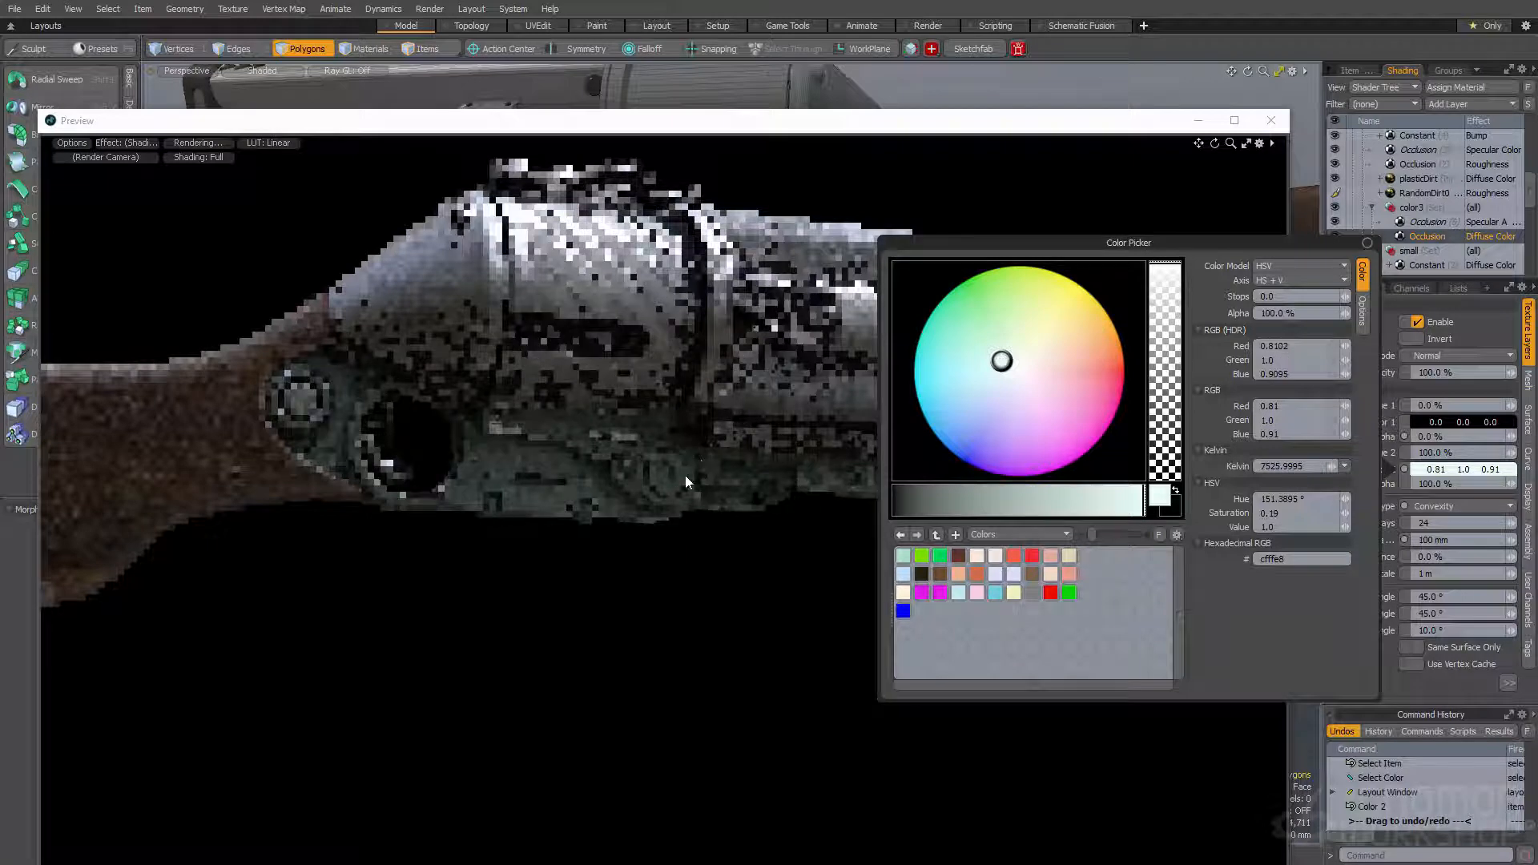
pyautogui.click(998, 370)
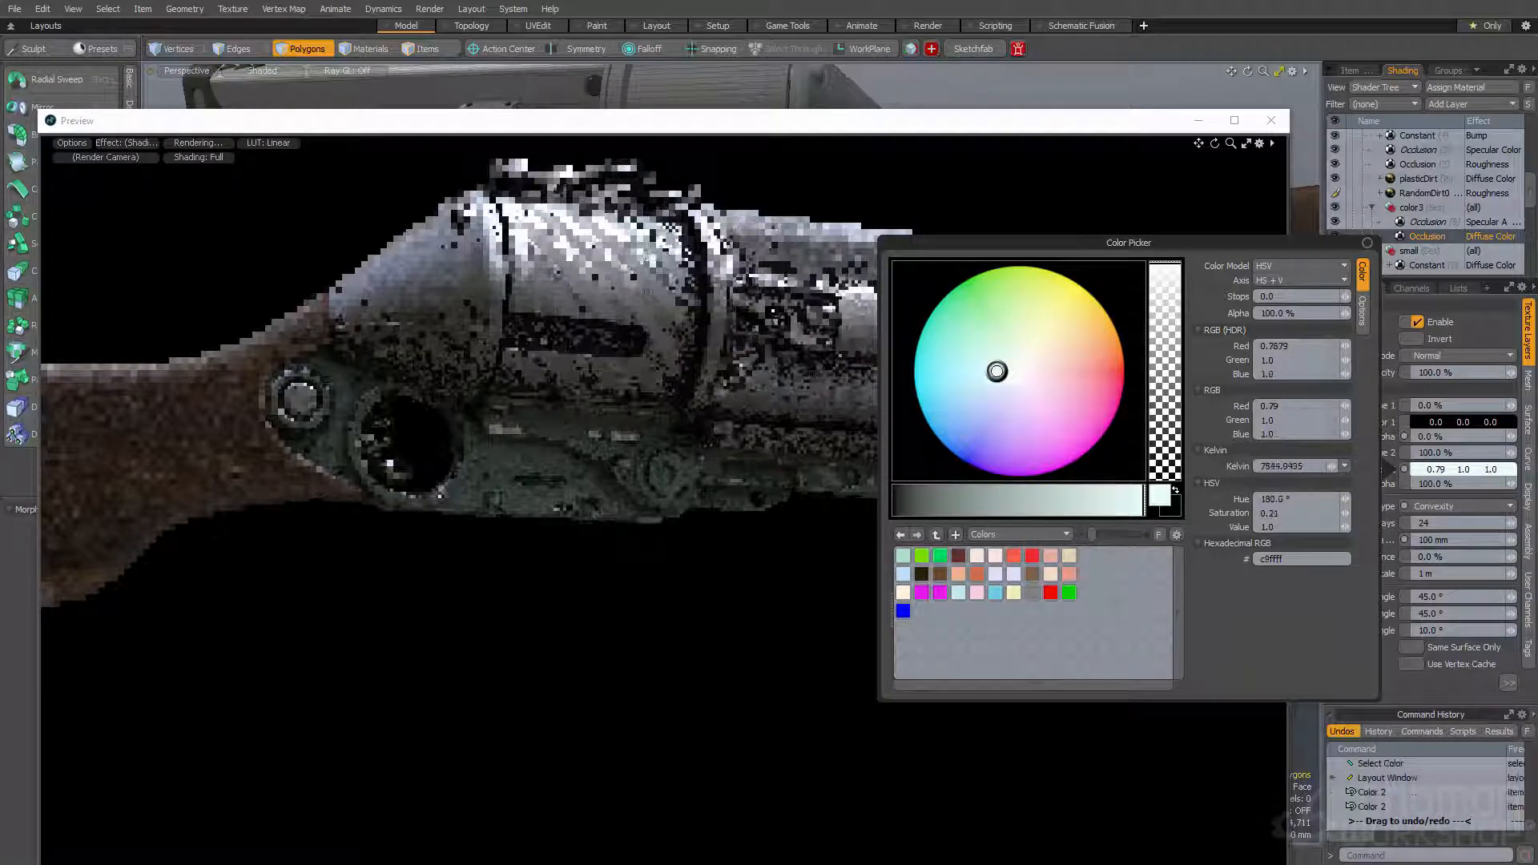
pyautogui.click(324, 124)
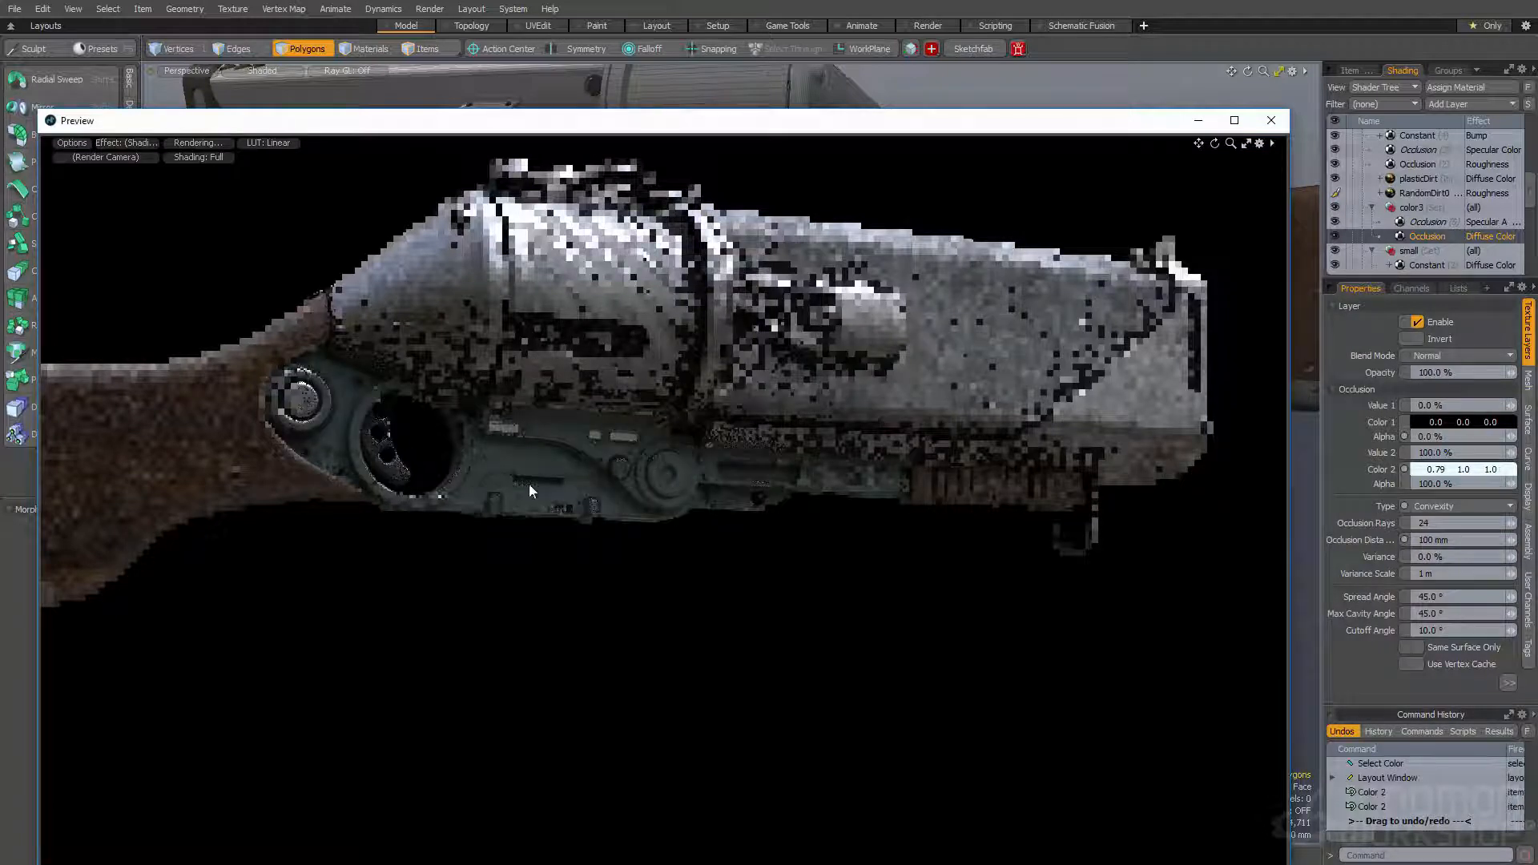
# - Examine the recolored receiver plate from the gun's other side in the render preview
pyautogui.keyDown('alt'); pyautogui.moveTo(503, 444); pyautogui.dragTo(841, 441); pyautogui.keyUp('alt')
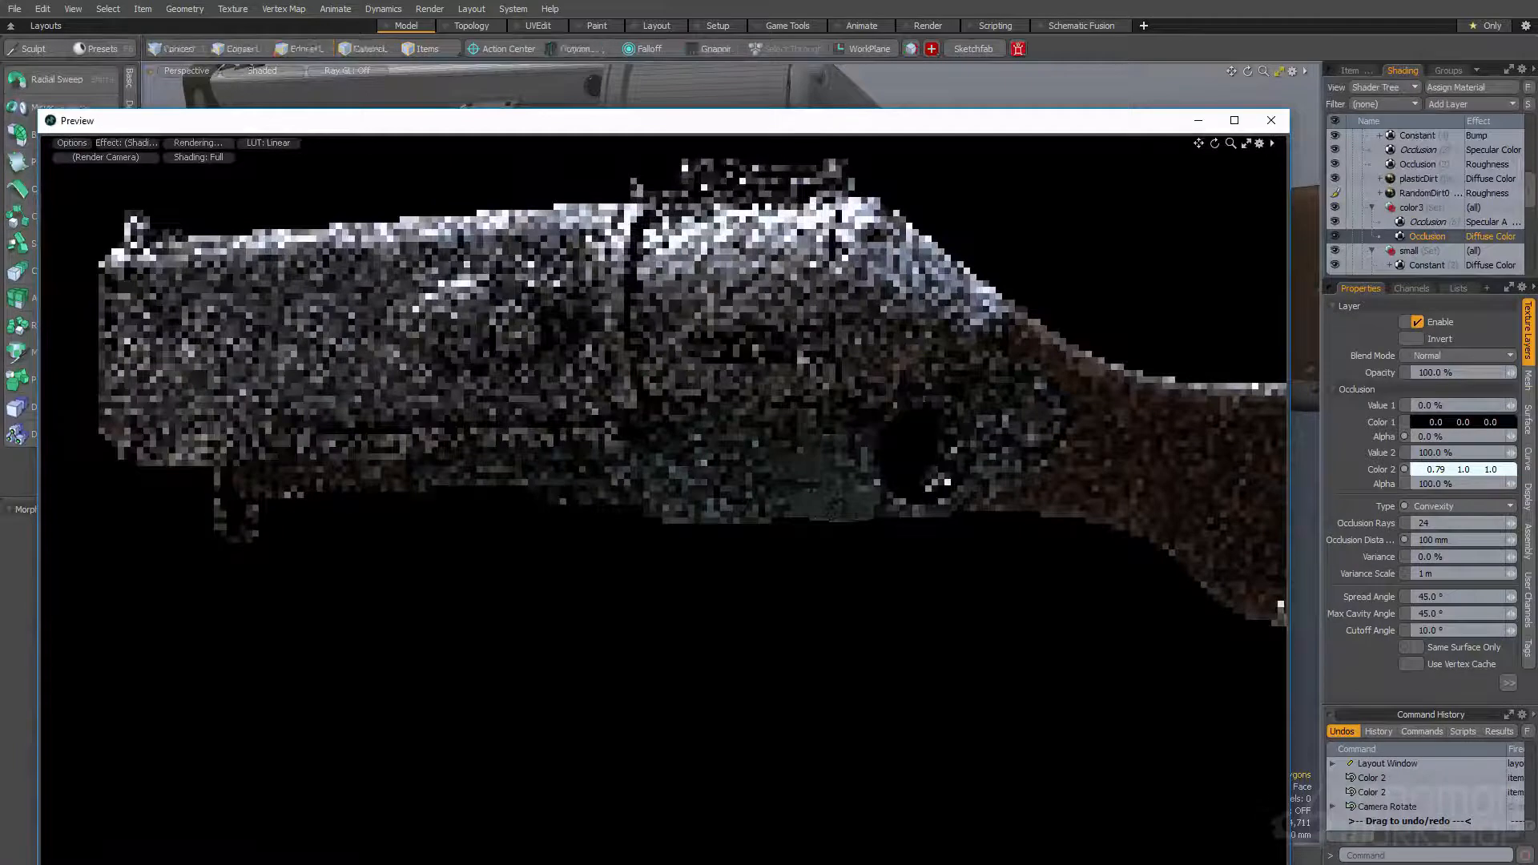
pyautogui.scroll(-3, 717, 519)
pyautogui.keyDown('alt'); pyautogui.moveTo(714, 524); pyautogui.dragTo(794, 522); pyautogui.keyUp('alt')
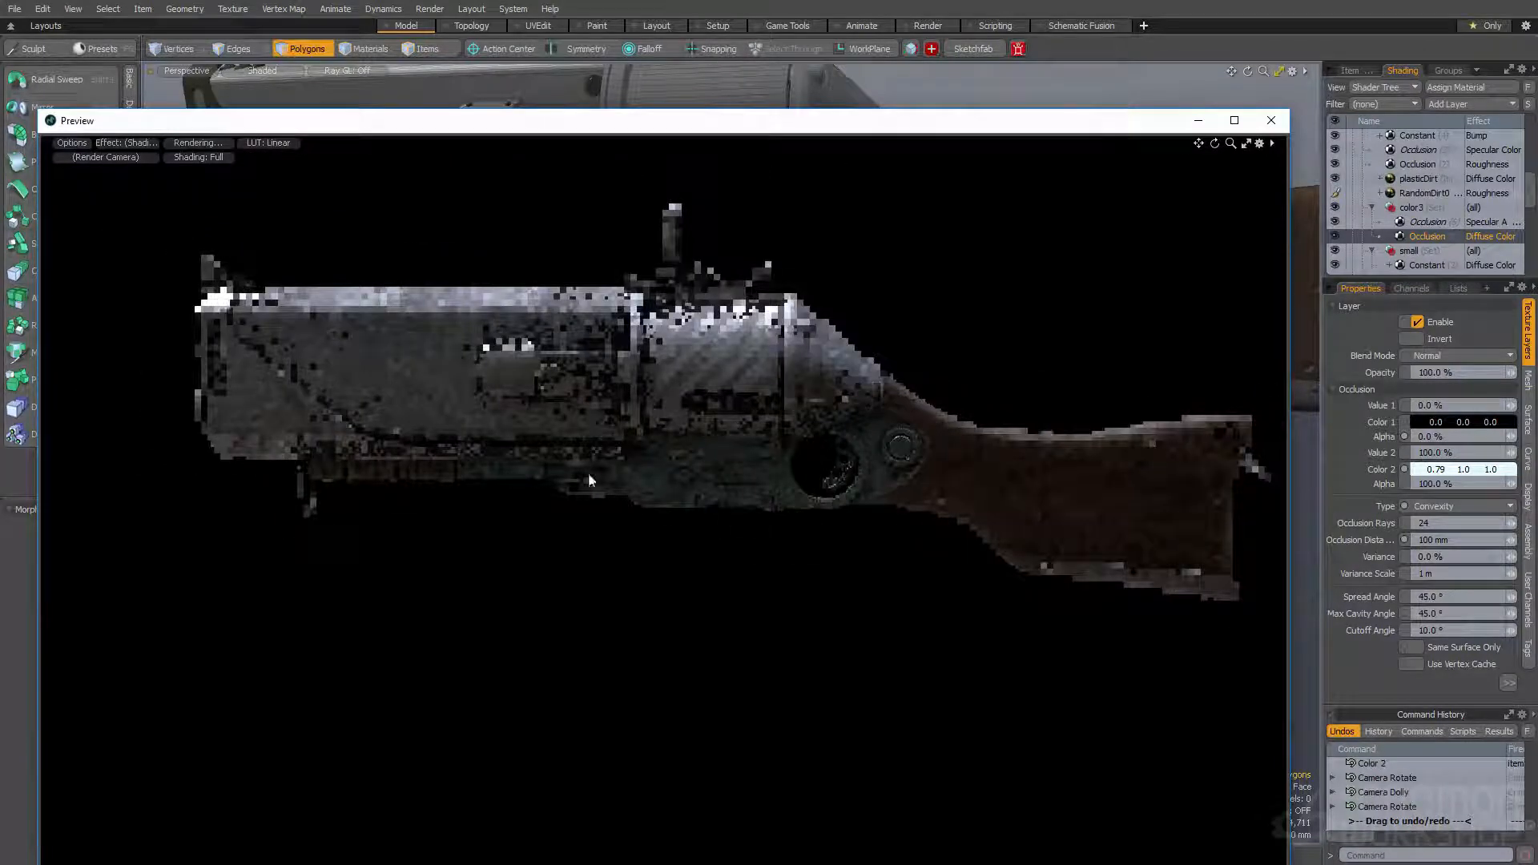
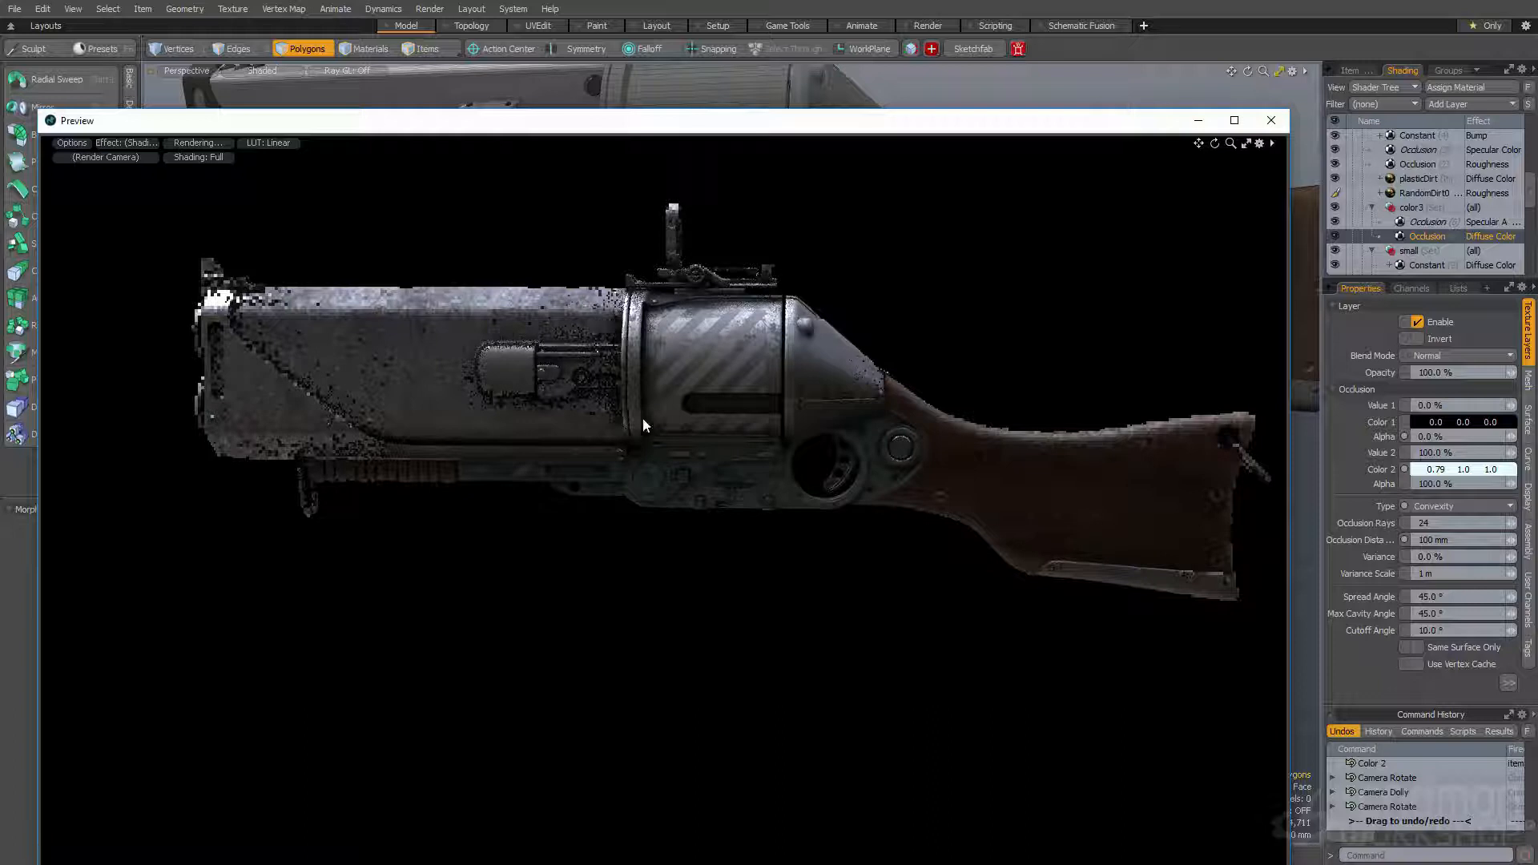
# - Close the render preview, expand the stripes1 group and select its Specular Amount Ribs layer
pyautogui.click(1271, 120)
pyautogui.scroll(3, 1475, 177)
pyautogui.scroll(1, 1476, 181)
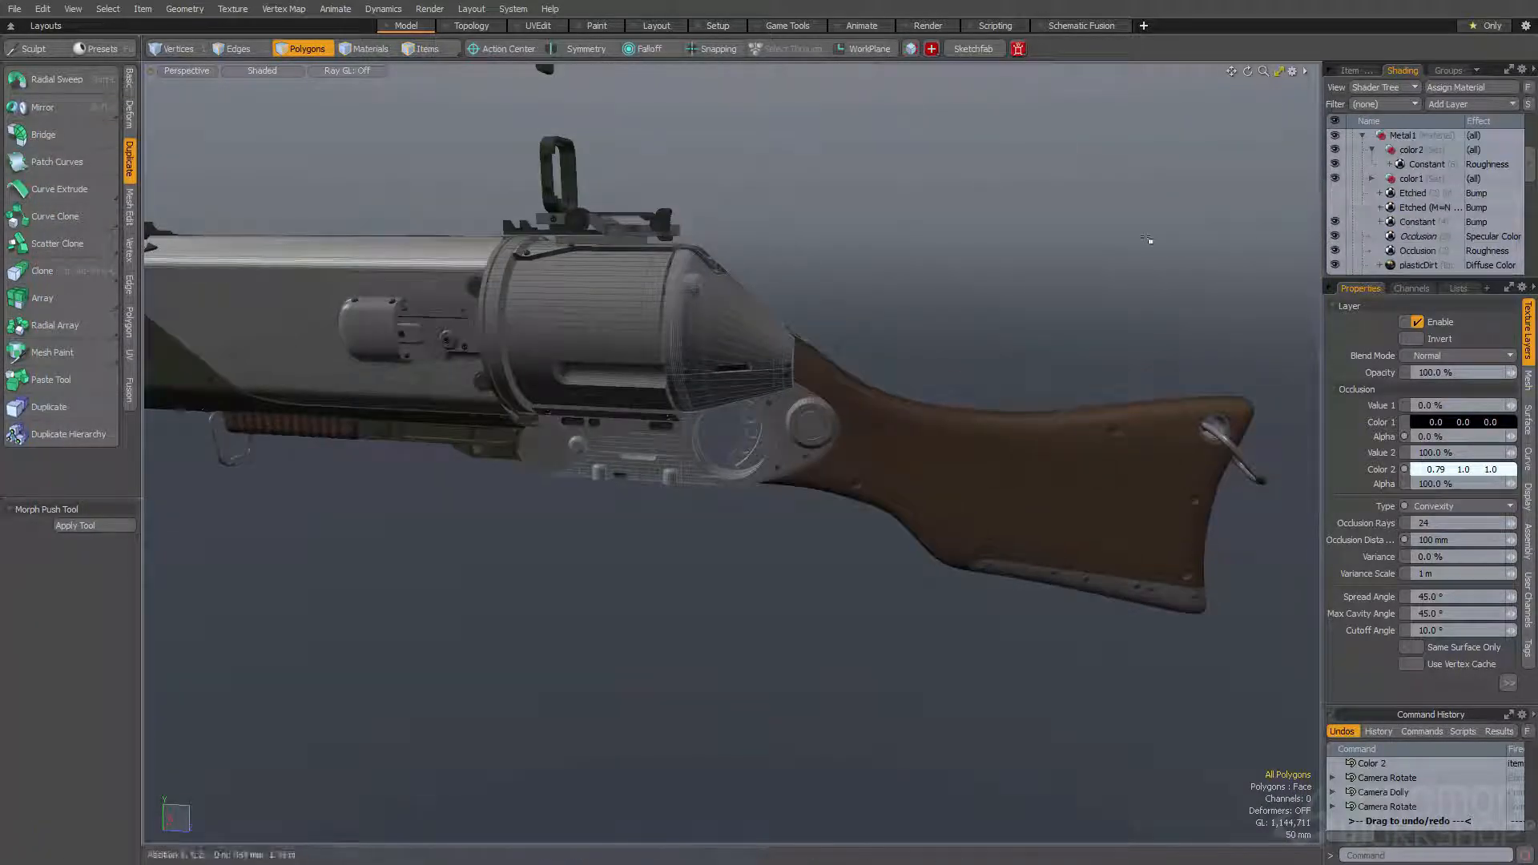
pyautogui.keyDown('alt'); pyautogui.moveTo(990, 272); pyautogui.dragTo(971, 303); pyautogui.keyUp('alt')
pyautogui.scroll(3, 958, 354)
pyautogui.scroll(3, 1414, 192)
pyautogui.scroll(3, 1414, 192)
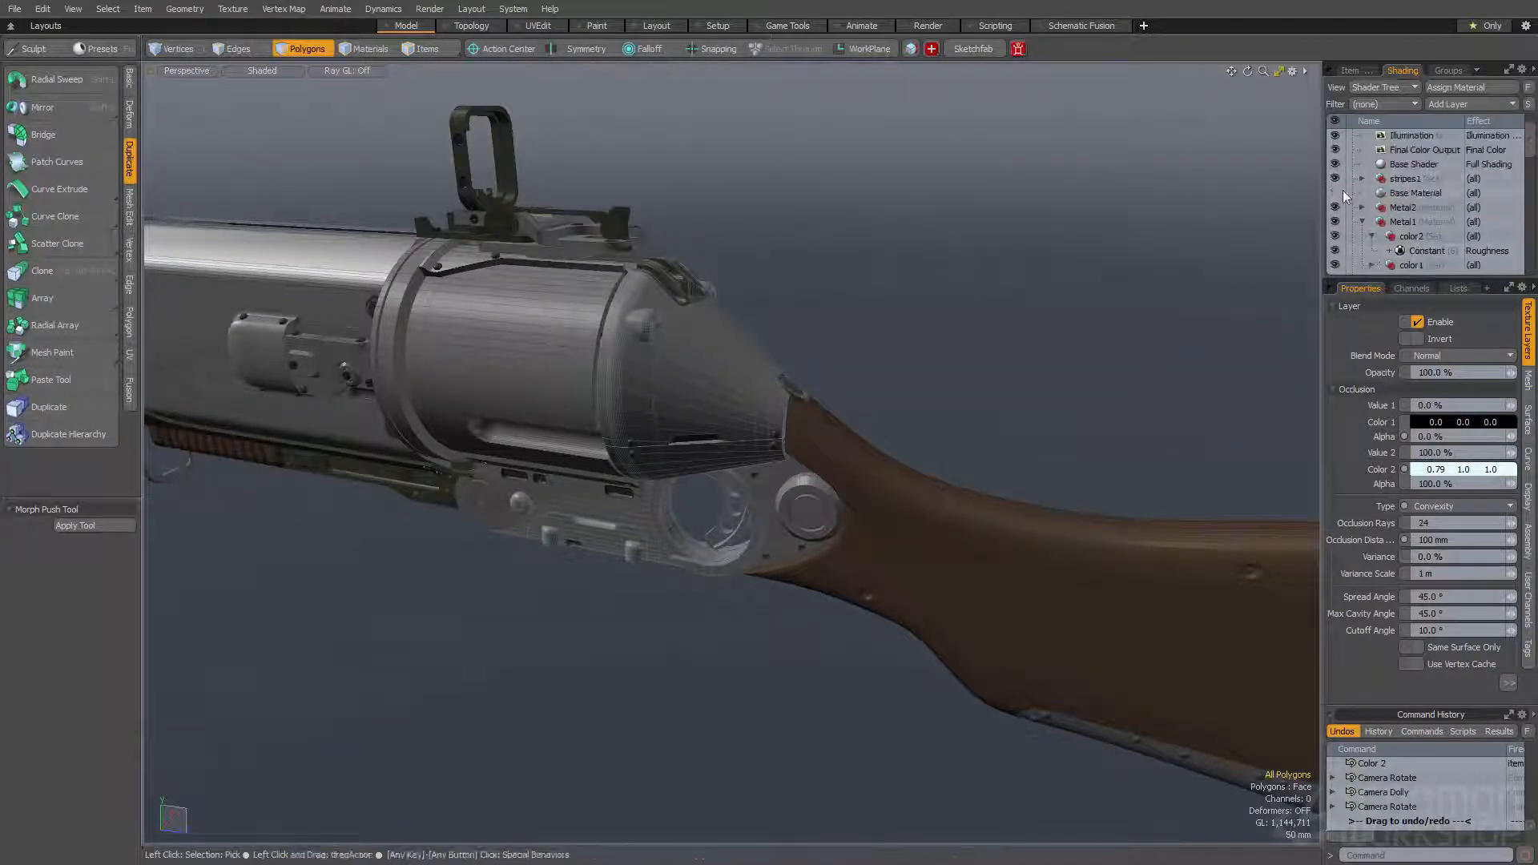
pyautogui.click(1362, 178)
pyautogui.click(1411, 193)
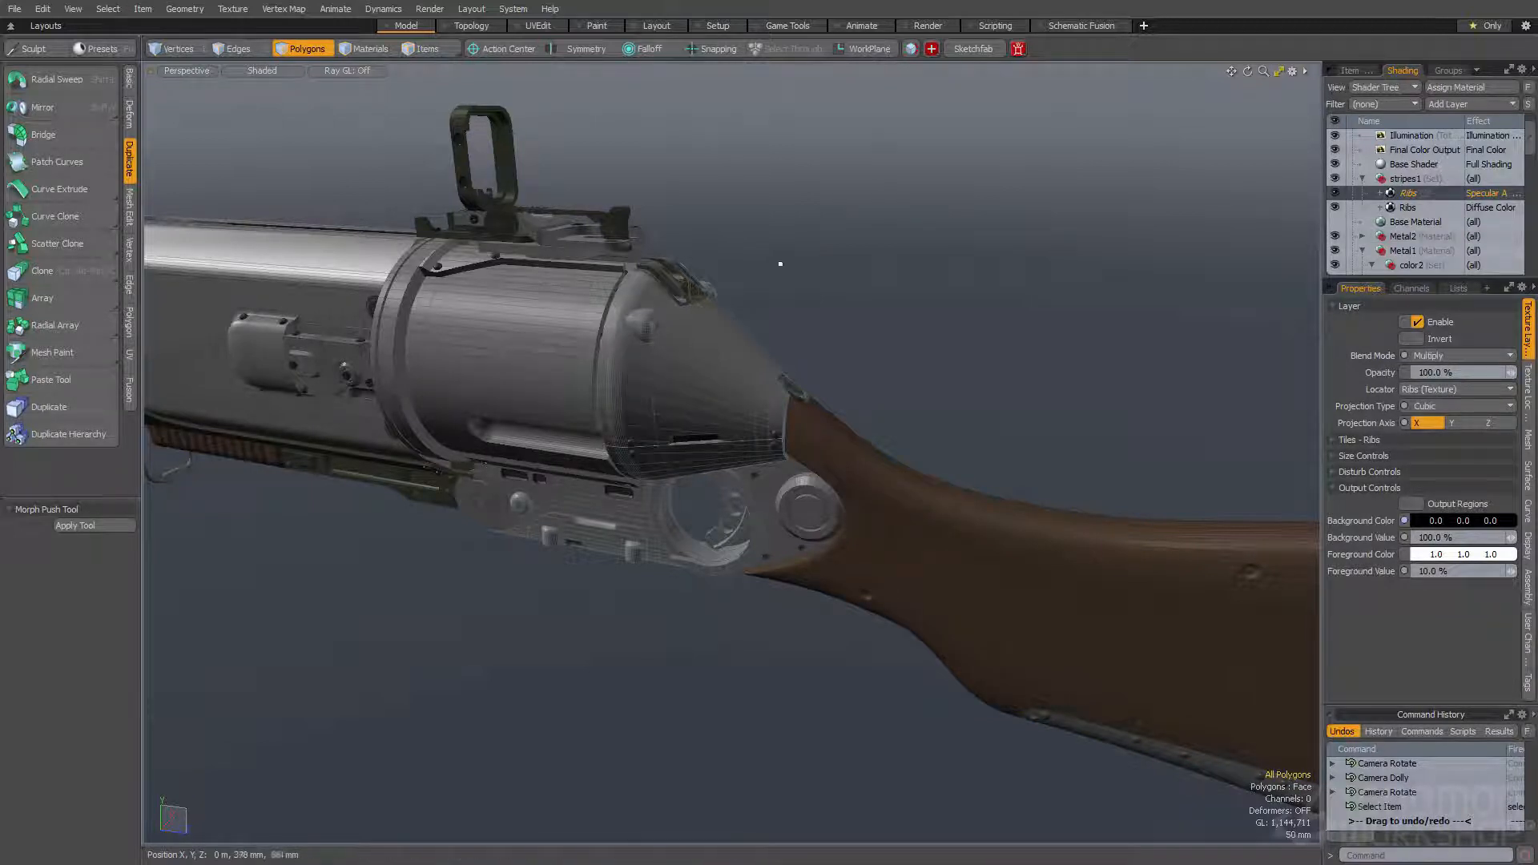
# - Add an Etched noise texture from the Enhance:modo textures above the Ribs layers in the stripes1 group
pyautogui.keyDown('alt'); pyautogui.moveTo(976, 260); pyautogui.dragTo(801, 272); pyautogui.keyUp('alt')
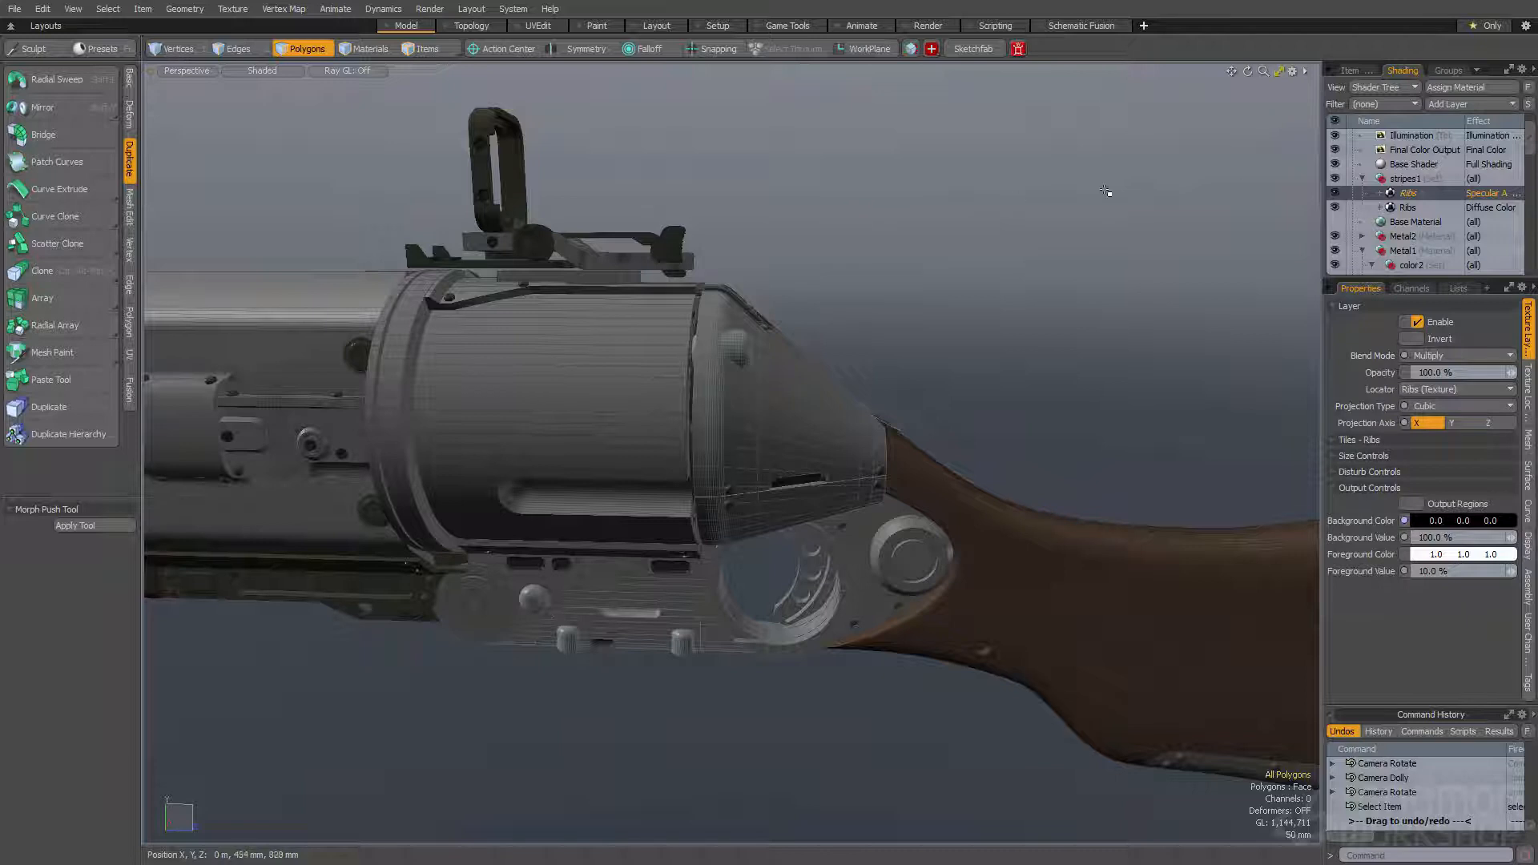
pyautogui.moveTo(960, 208)
pyautogui.keyDown('alt'); pyautogui.mouseDown()
pyautogui.moveTo(951, 224)
pyautogui.moveTo(969, 220)
pyautogui.mouseUp(); pyautogui.keyUp('alt')
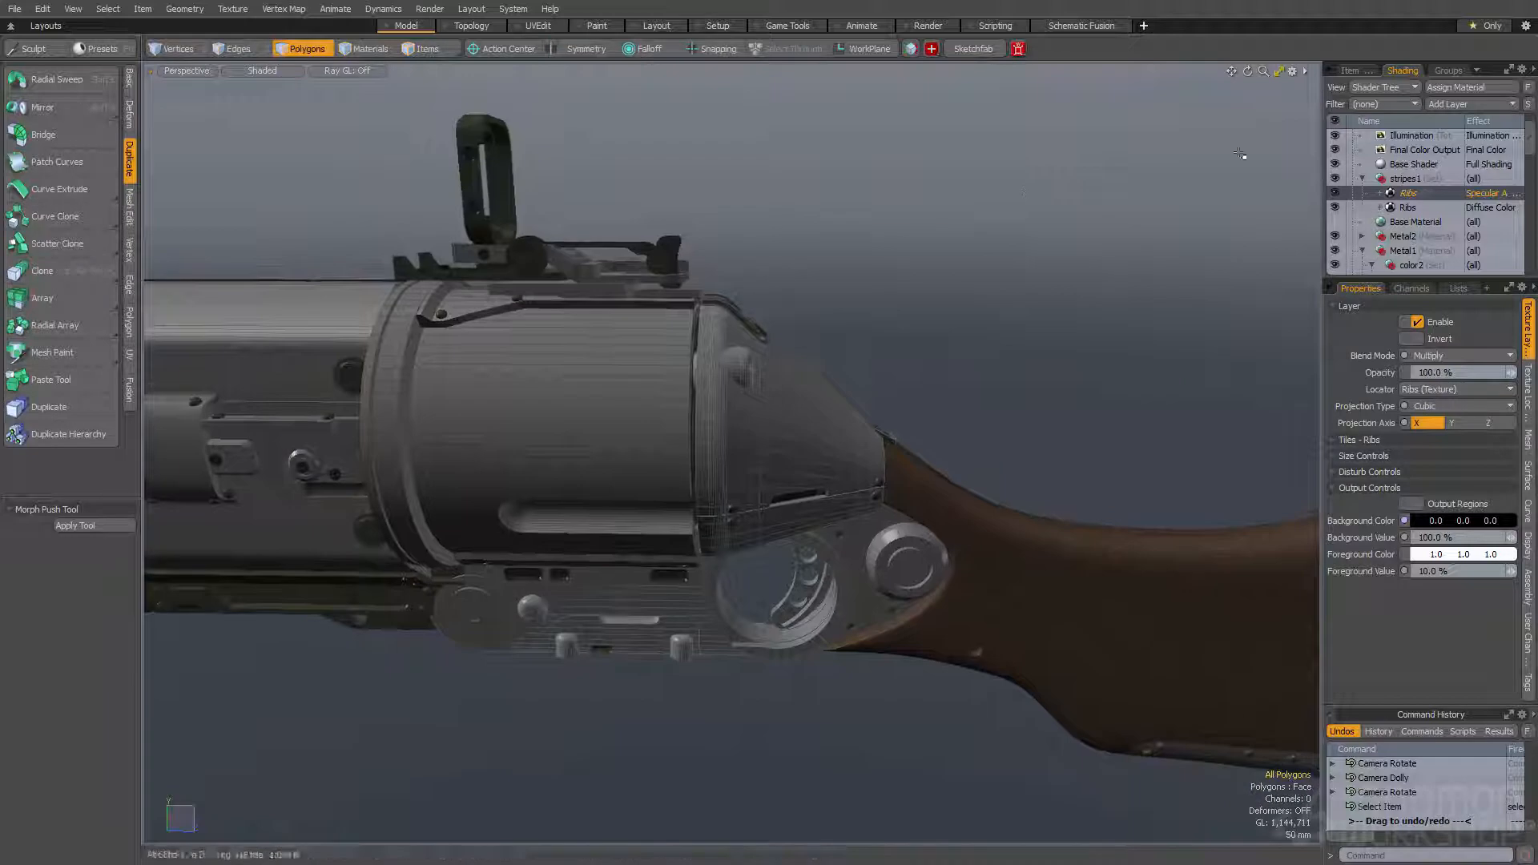
pyautogui.click(1457, 104)
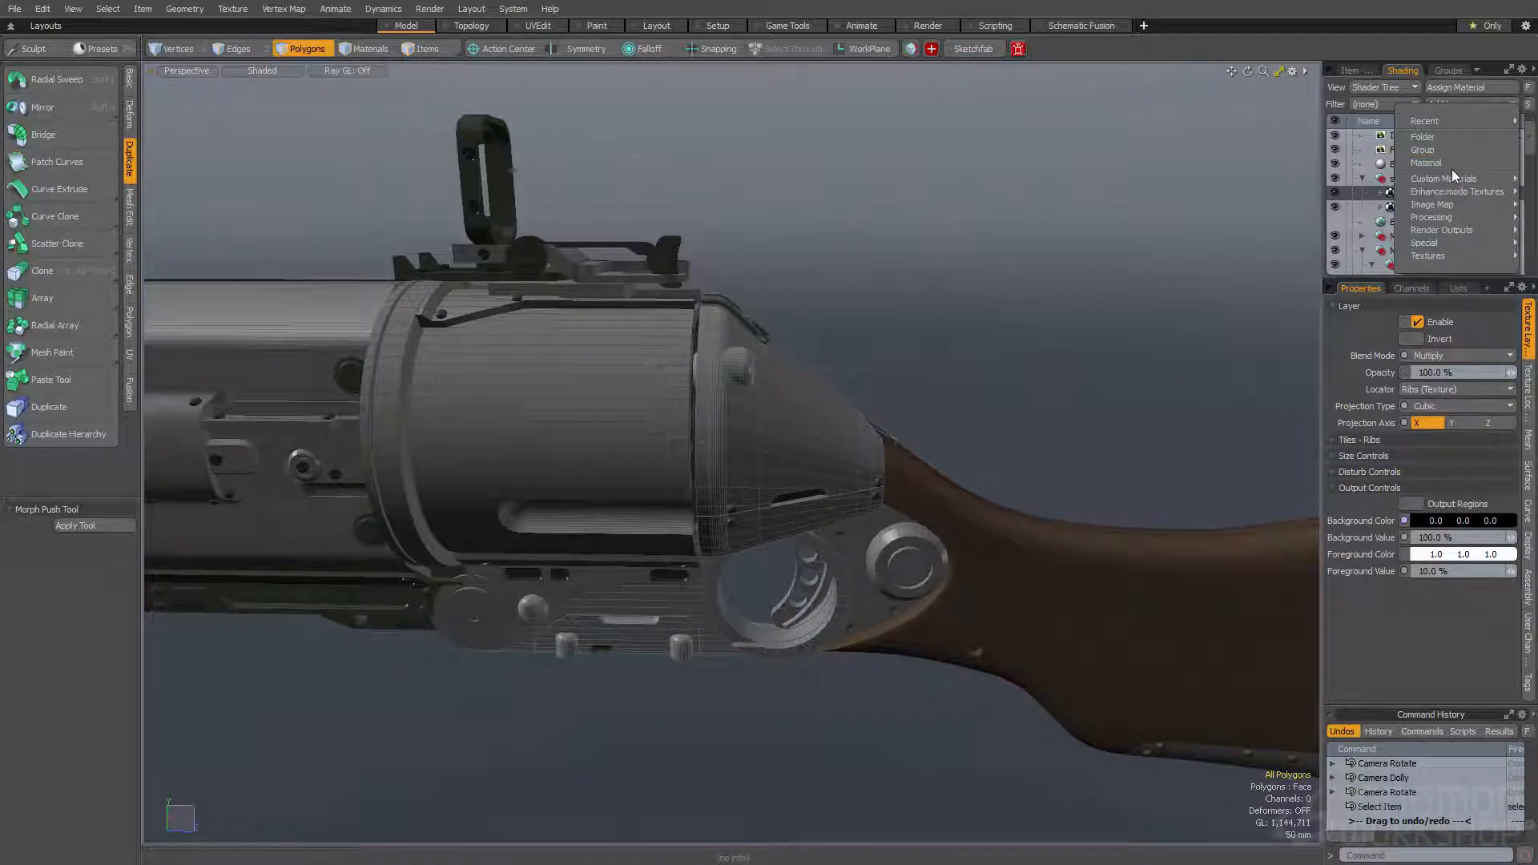
pyautogui.moveTo(1443, 218)
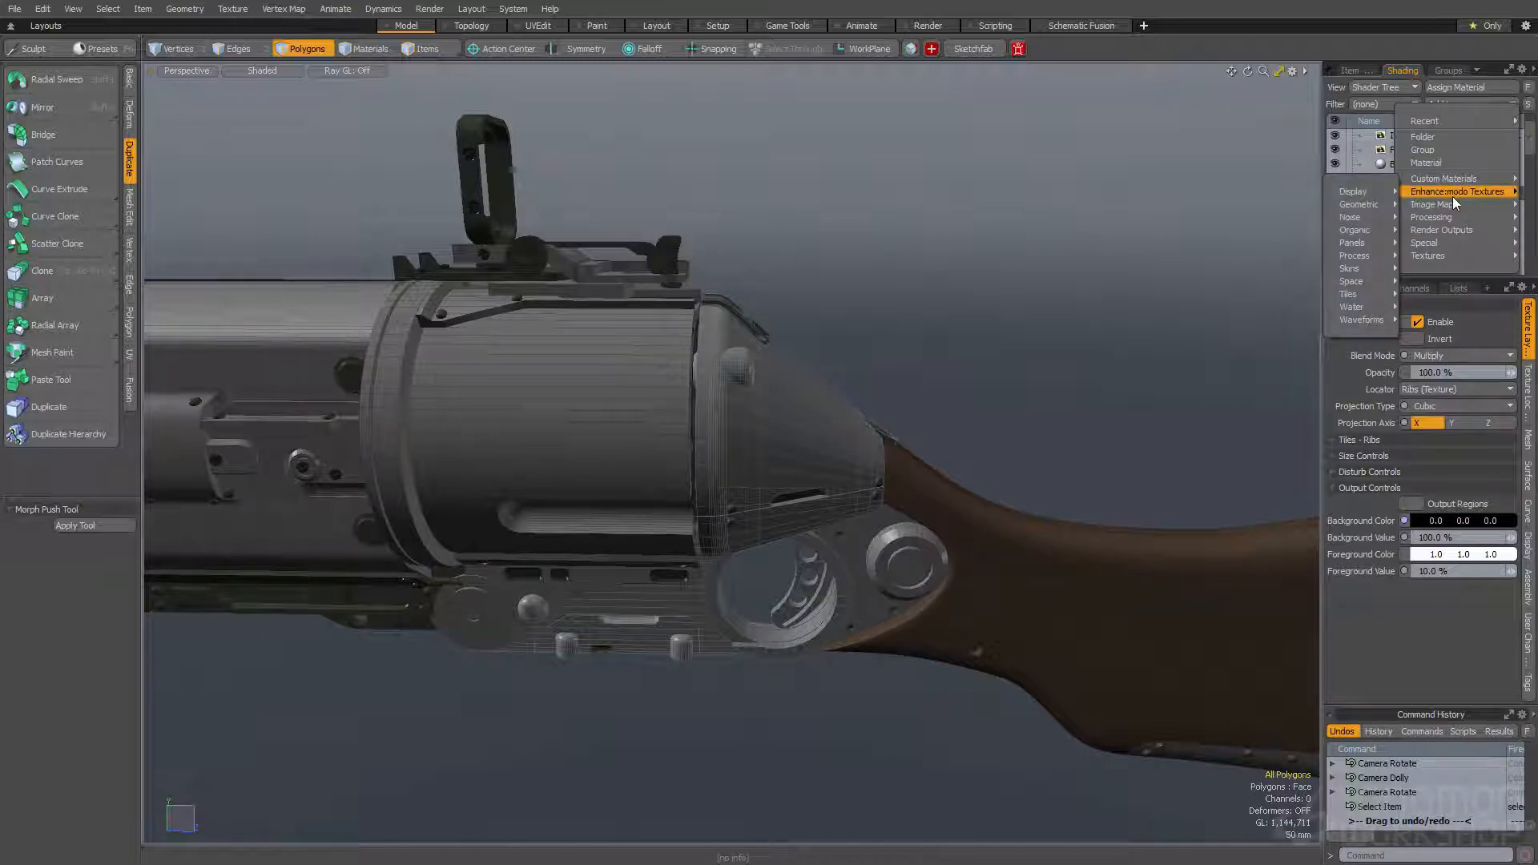
pyautogui.moveTo(1372, 227)
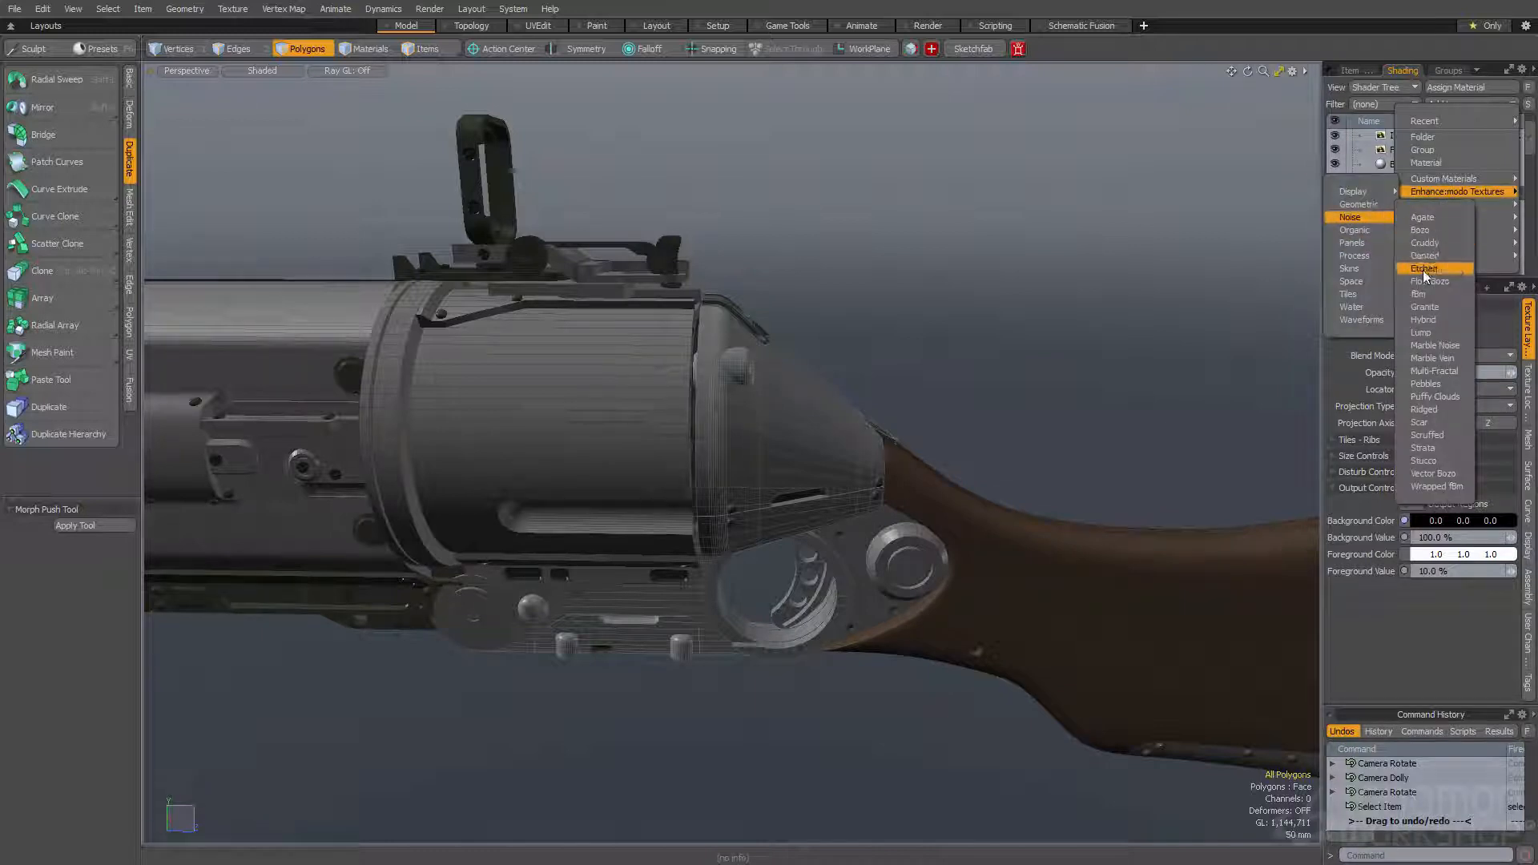
pyautogui.click(1423, 269)
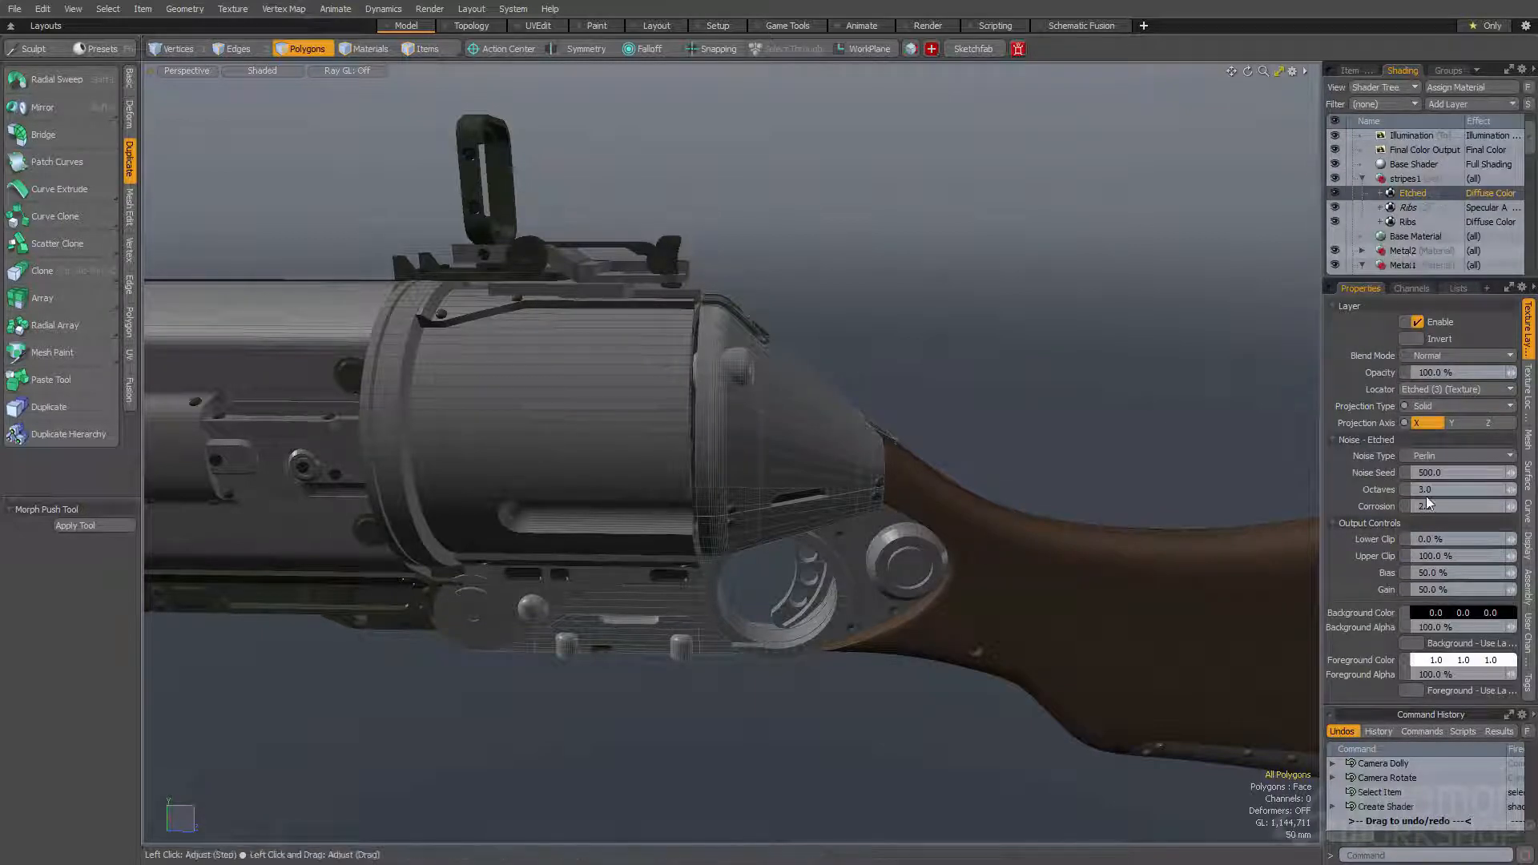
# - Set the Etched texture to 8 octaves, Cubic projection and a size of 80 mm on all three axes
pyautogui.press('Return')
pyautogui.click(1528, 391)
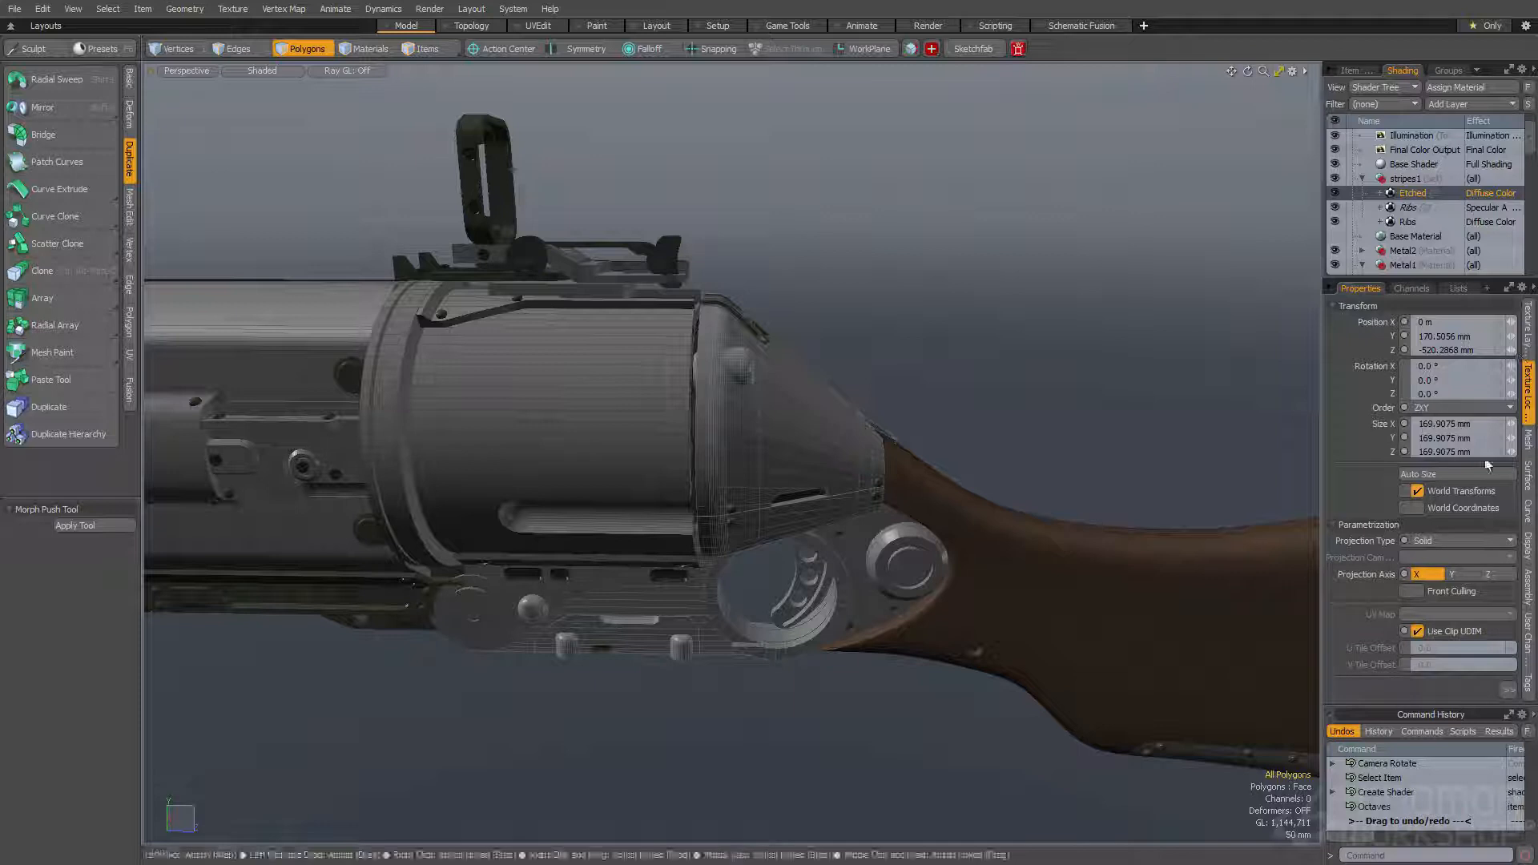
pyautogui.click(1450, 543)
pyautogui.click(1442, 594)
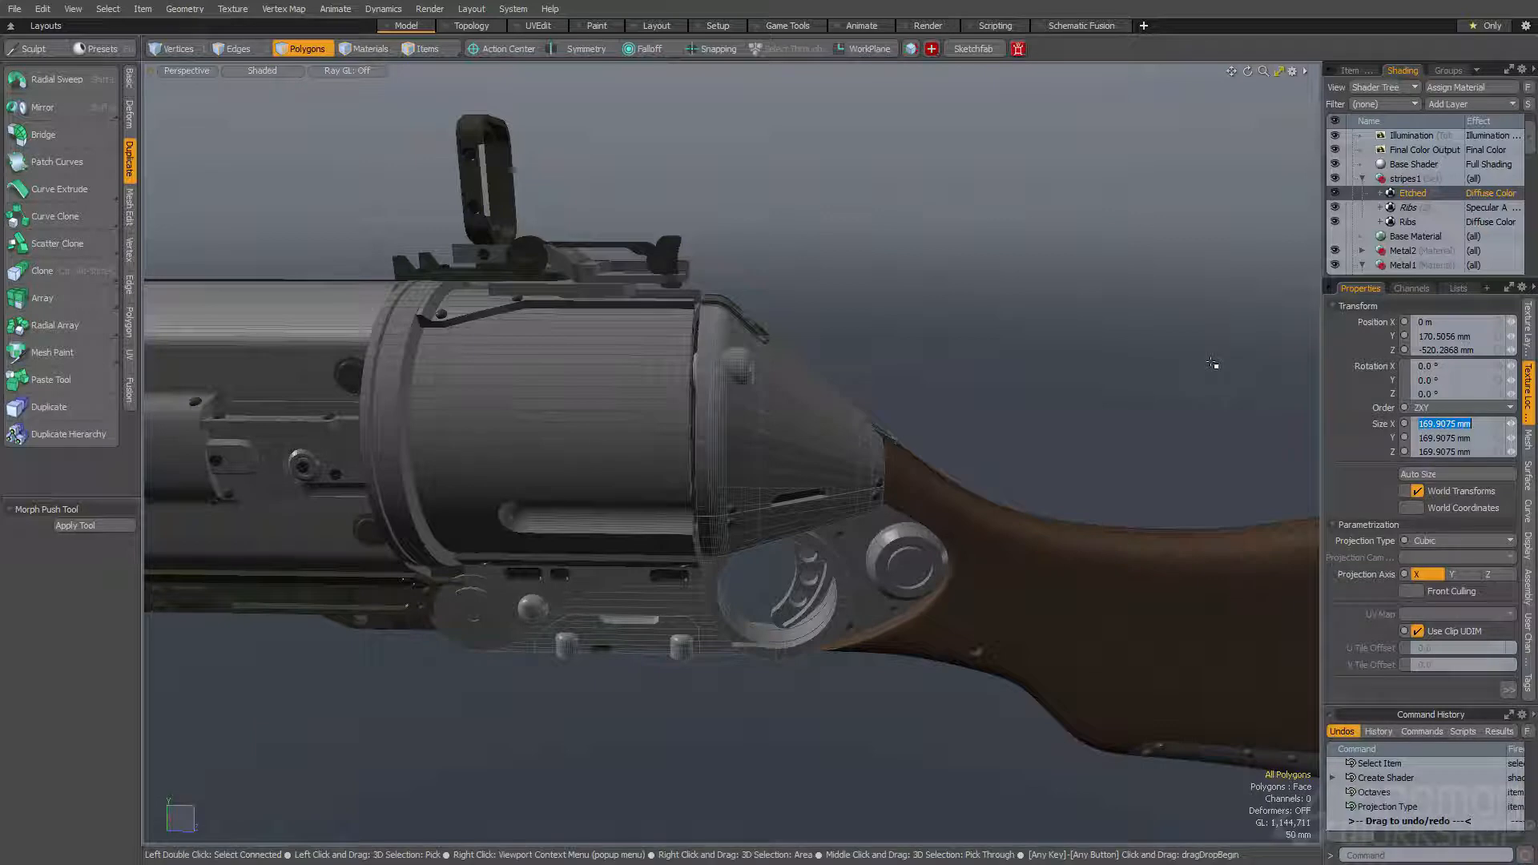
pyautogui.doubleClick(1446, 424)
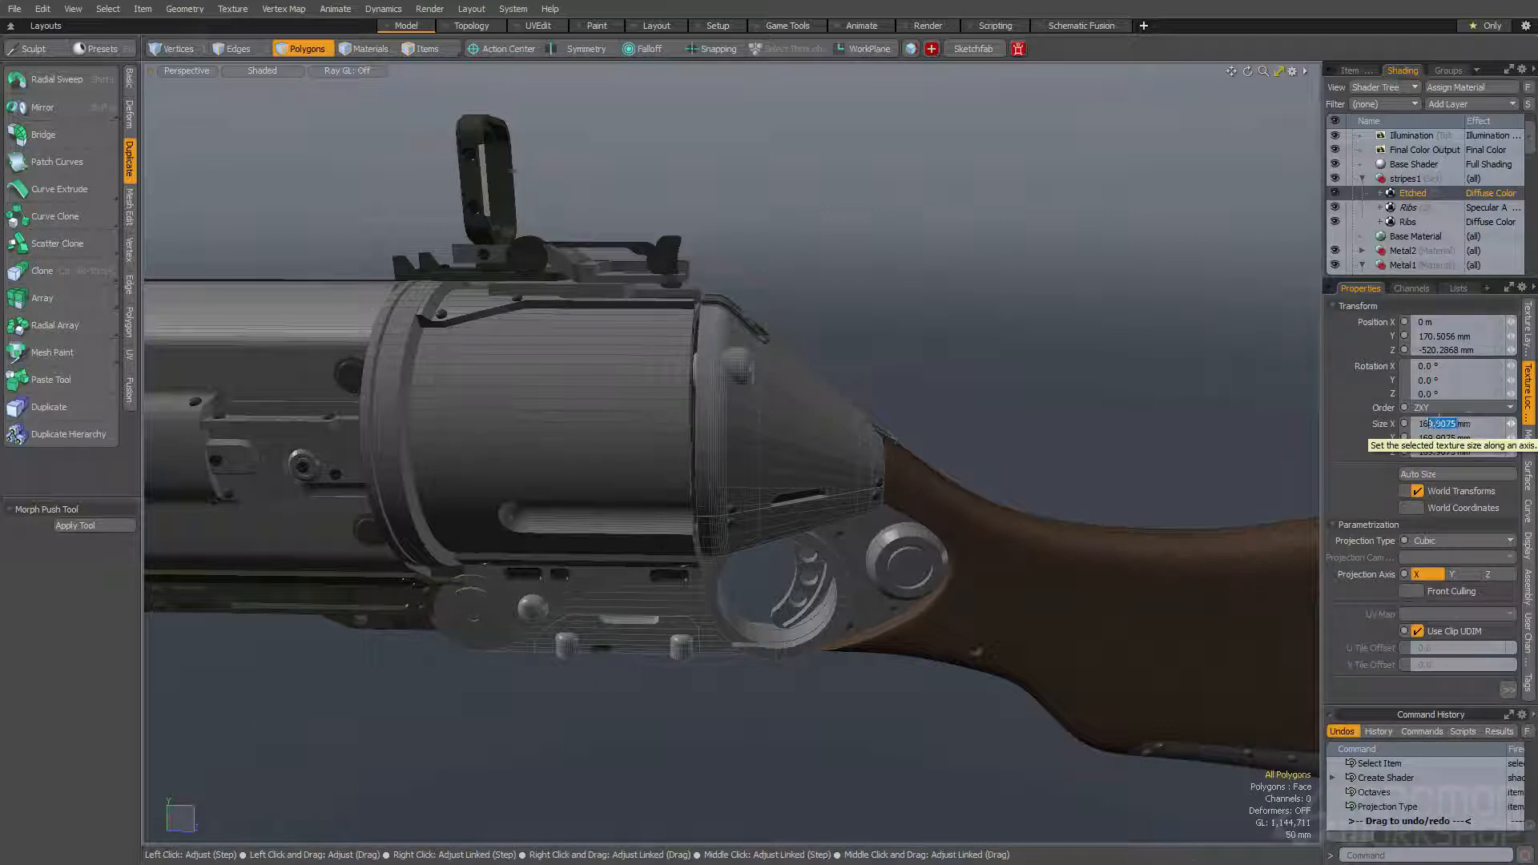
pyautogui.write('80mm')
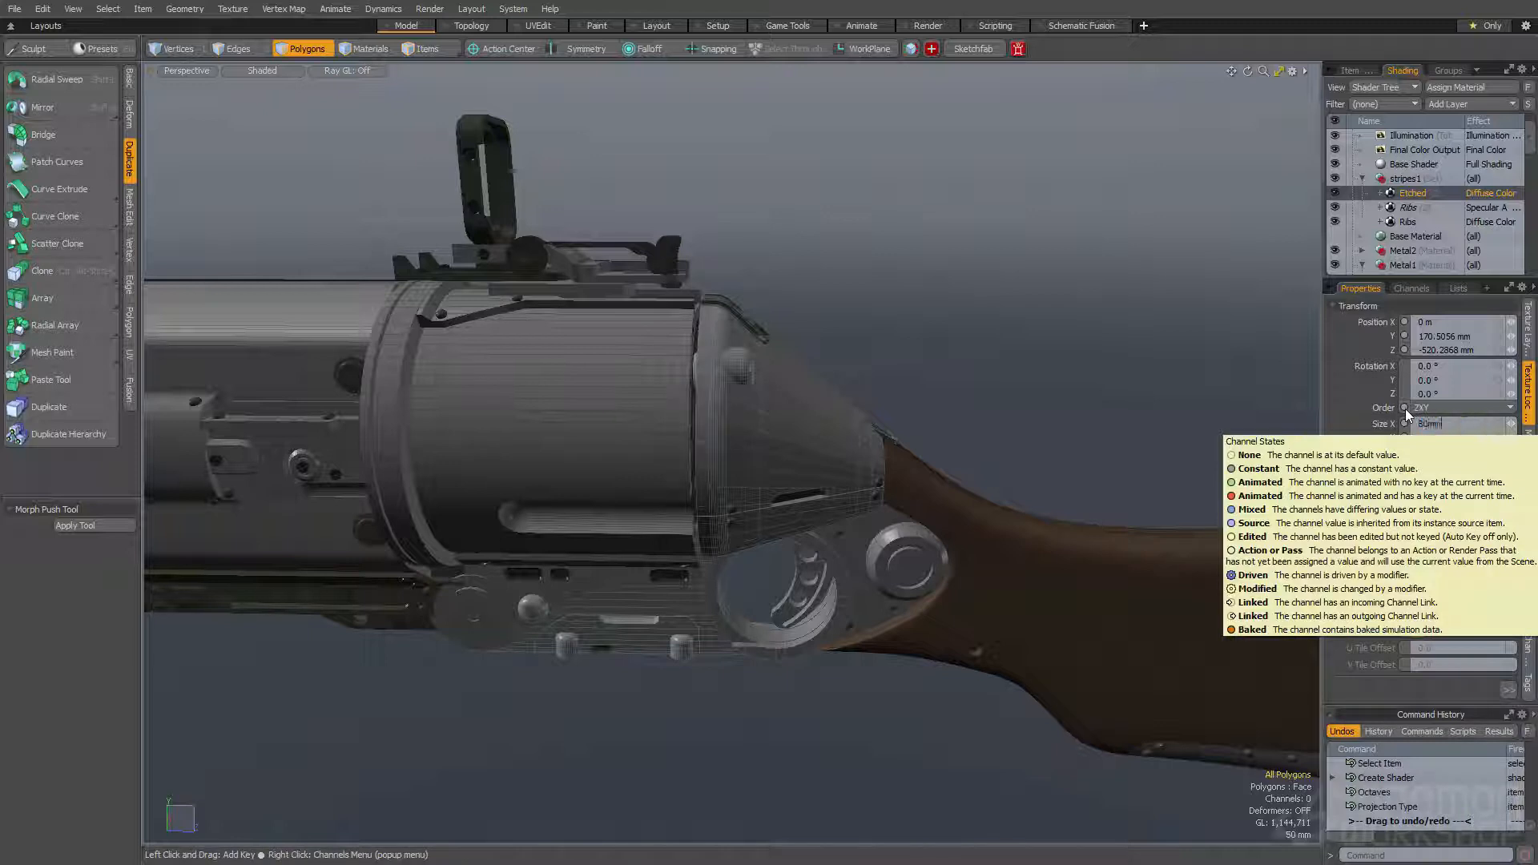
pyautogui.press('Return')
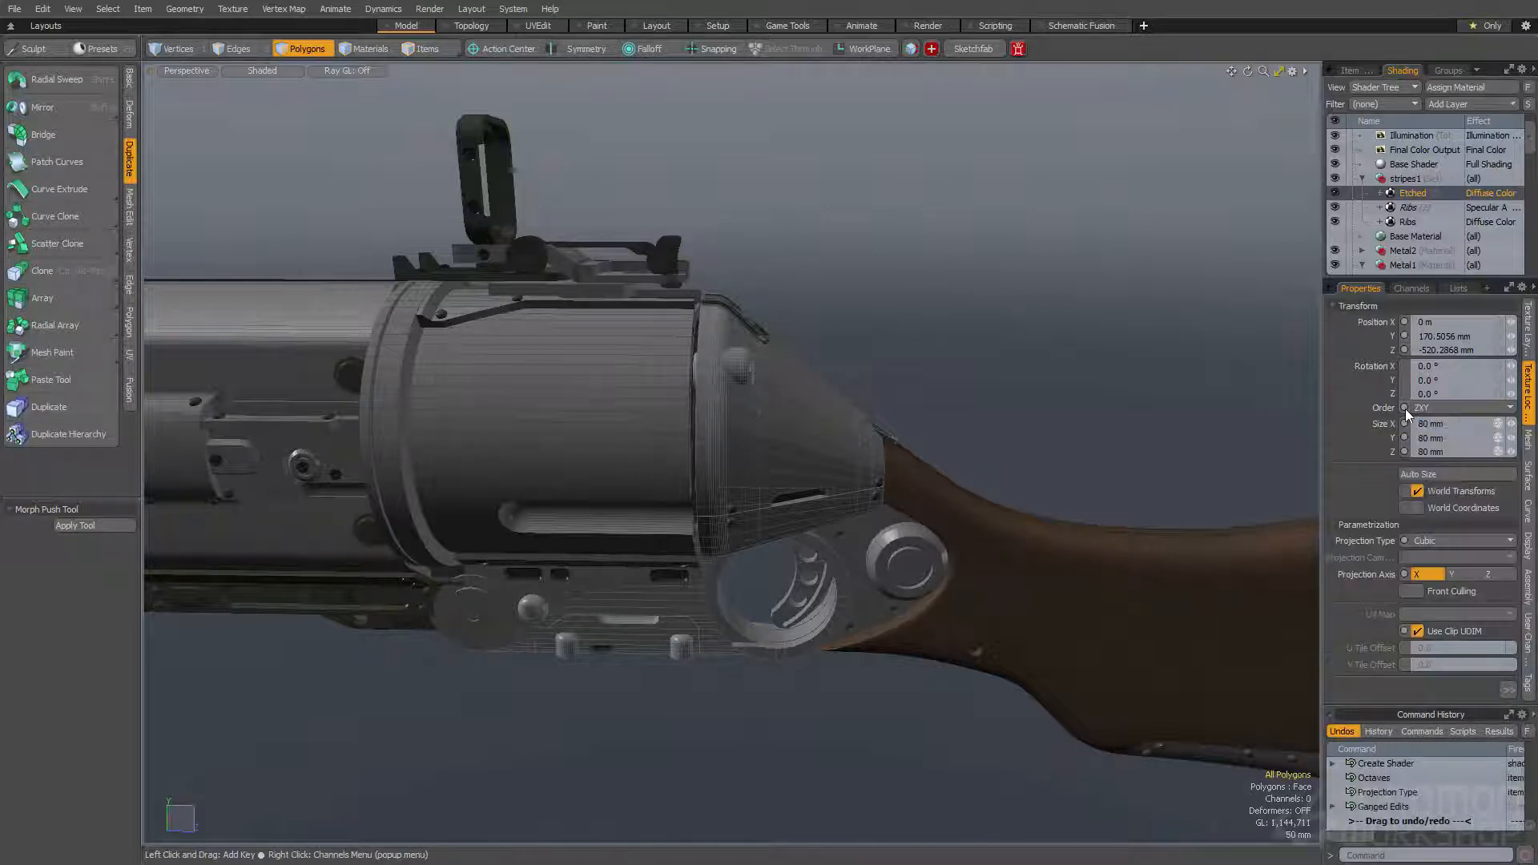
# - Set the Etched texture's gain to 99% and its bias to 90%
pyautogui.click(1529, 342)
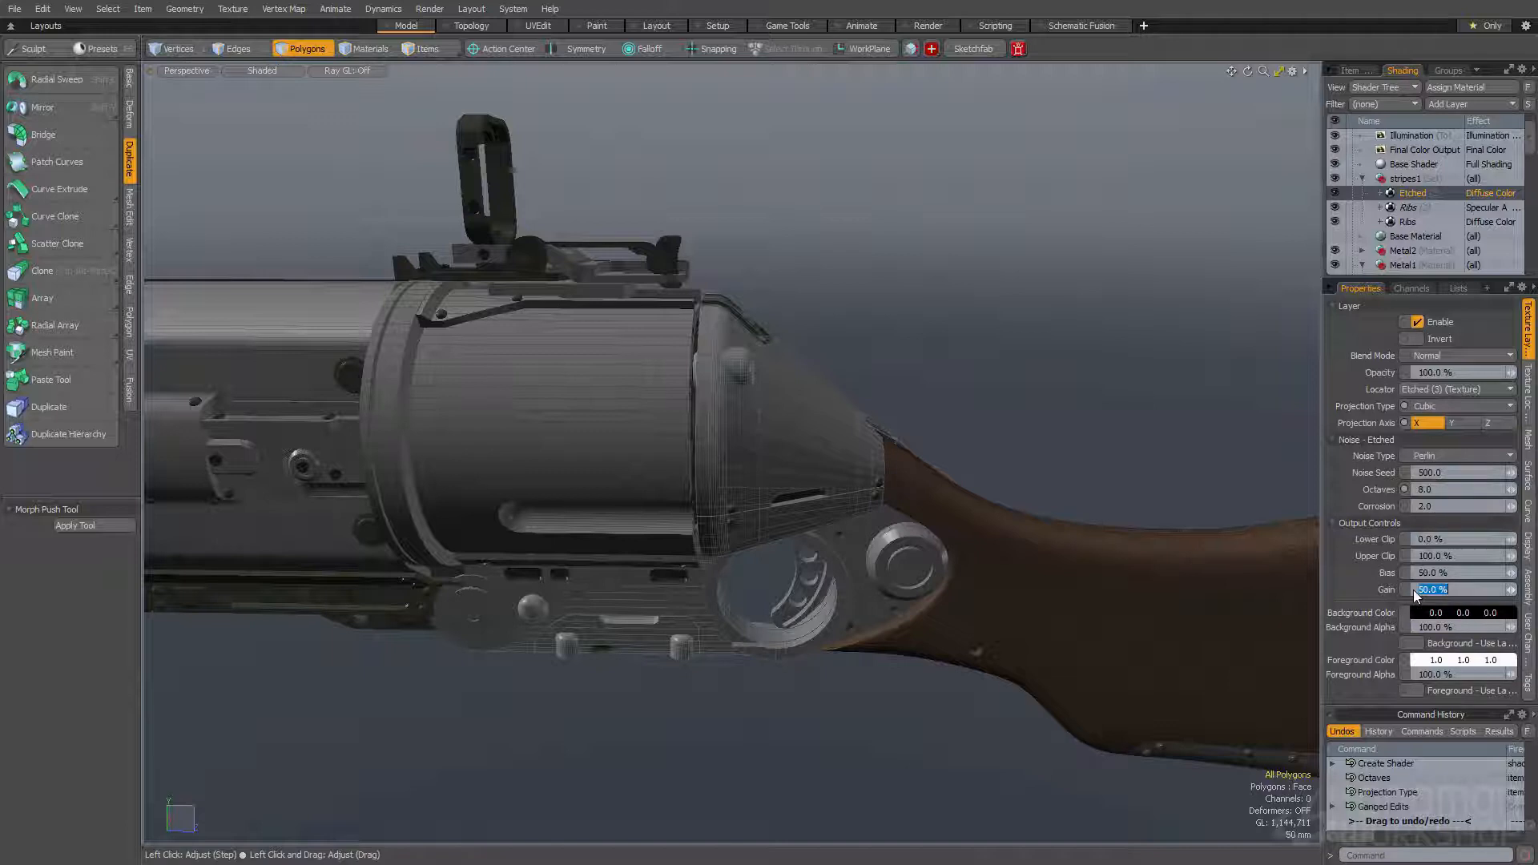
pyautogui.write('95')
pyautogui.click(1427, 572)
pyautogui.write('90')
pyautogui.press('Return')
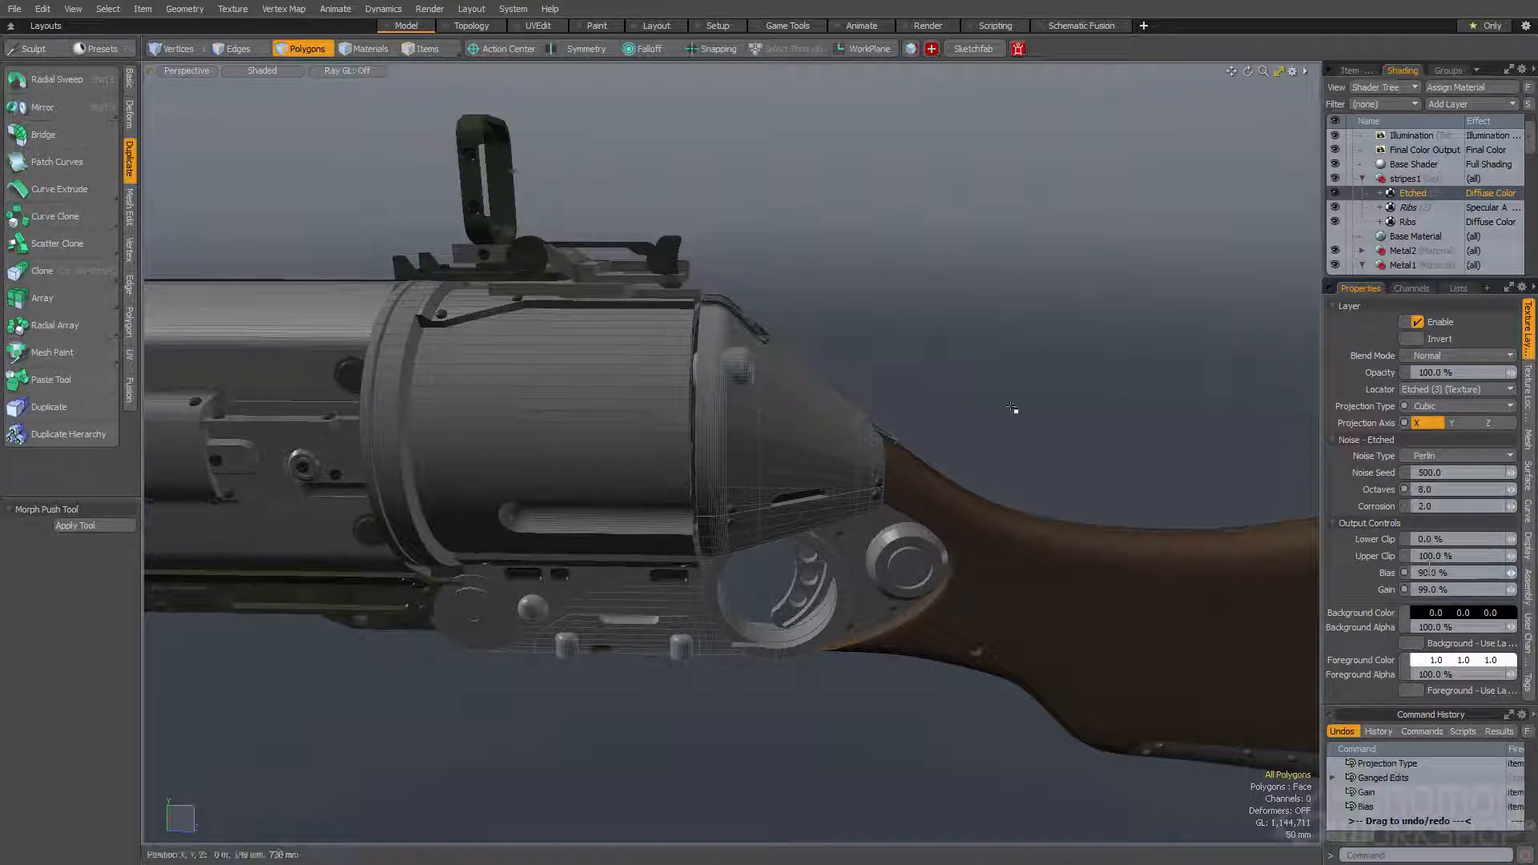
# - Run the render preview with the Diffuse Color effect and frame the striped cylinder up close
pyautogui.press('F8')
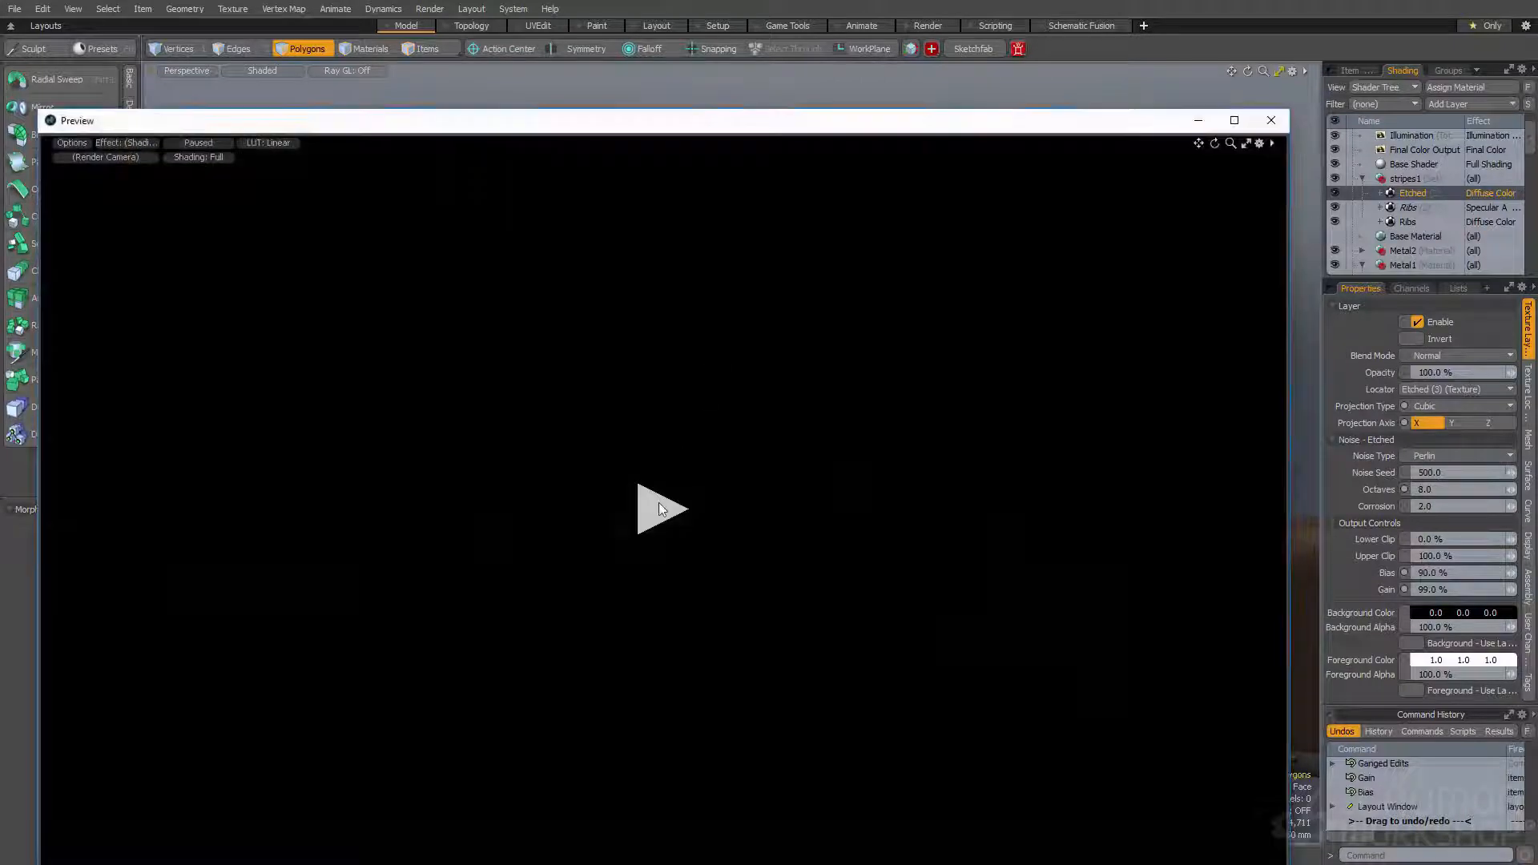
pyautogui.click(145, 143)
pyautogui.moveTo(160, 243)
pyautogui.click(375, 269)
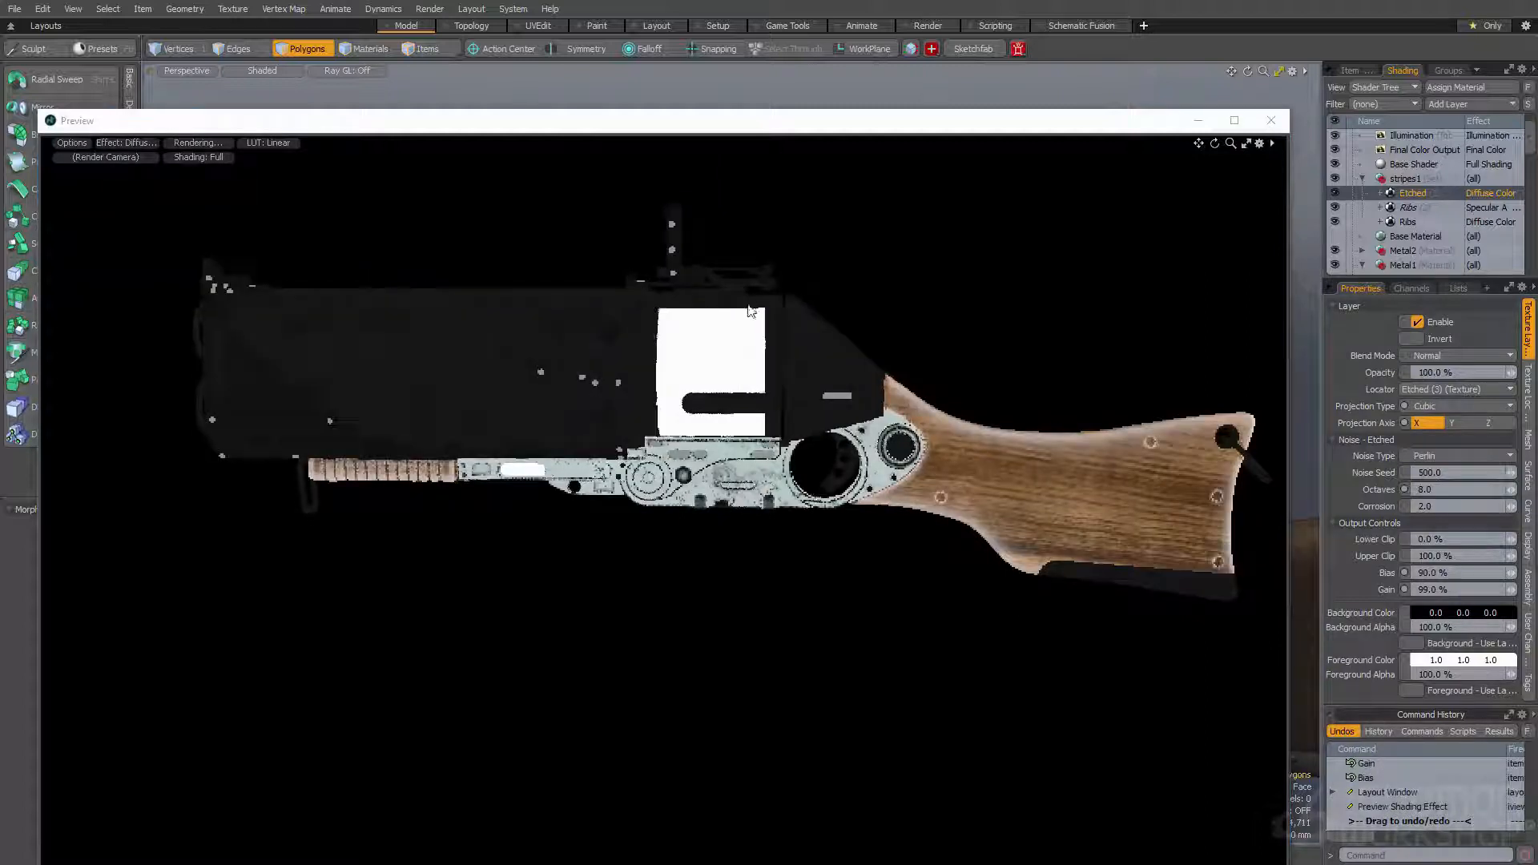
pyautogui.scroll(3, 889, 349)
pyautogui.keyDown('alt'); pyautogui.keyDown('shift'); pyautogui.moveTo(815, 316); pyautogui.dragTo(731, 381); pyautogui.keyUp('shift'); pyautogui.keyUp('alt')
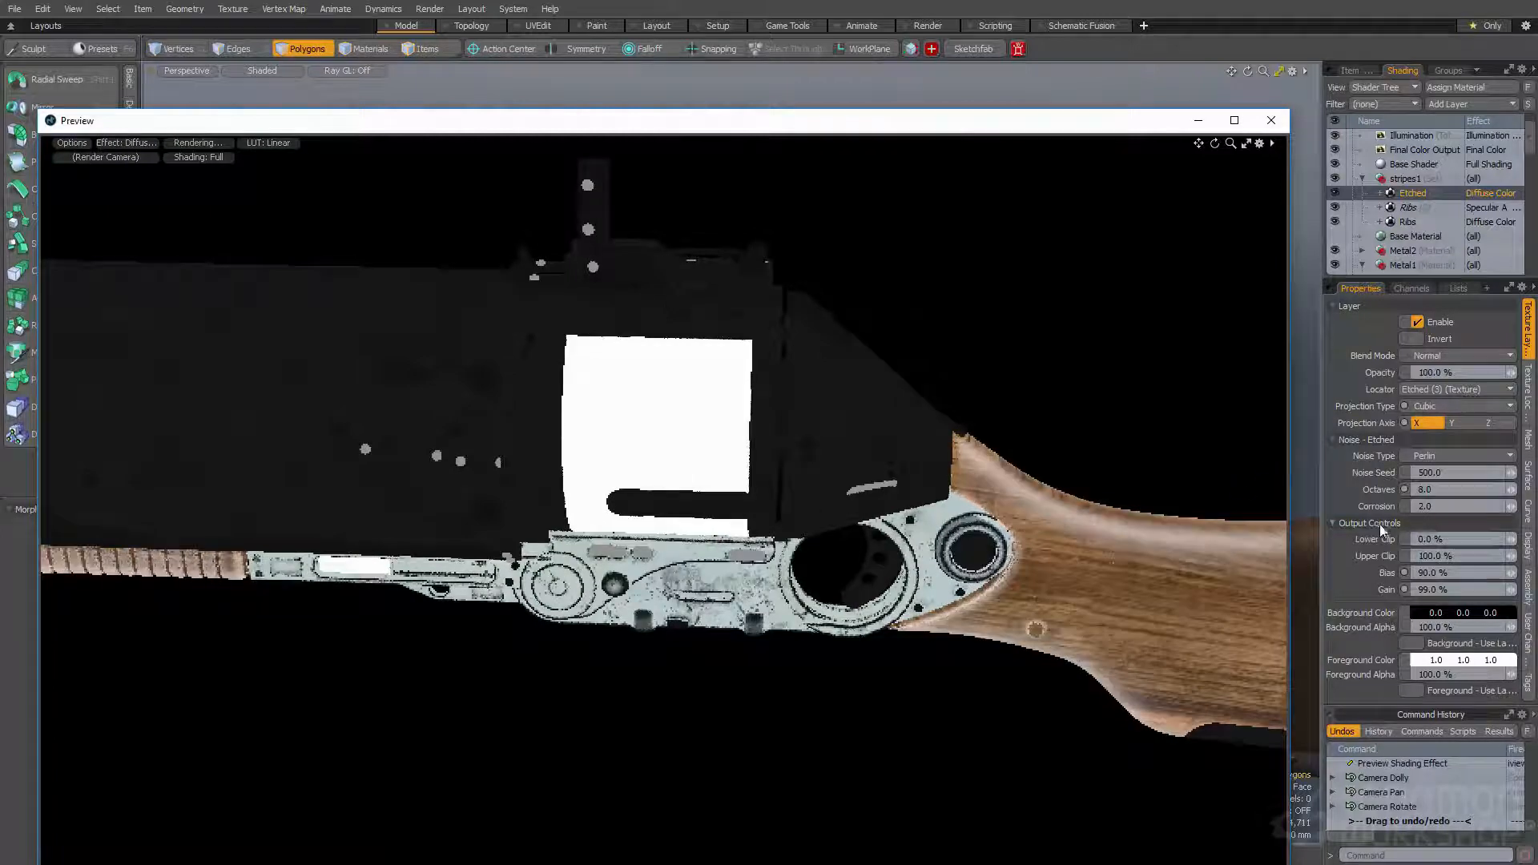
# - Switch the Etched texture's projection to Solid, with octaves at 4 and bias at 50%
pyautogui.click(1465, 461)
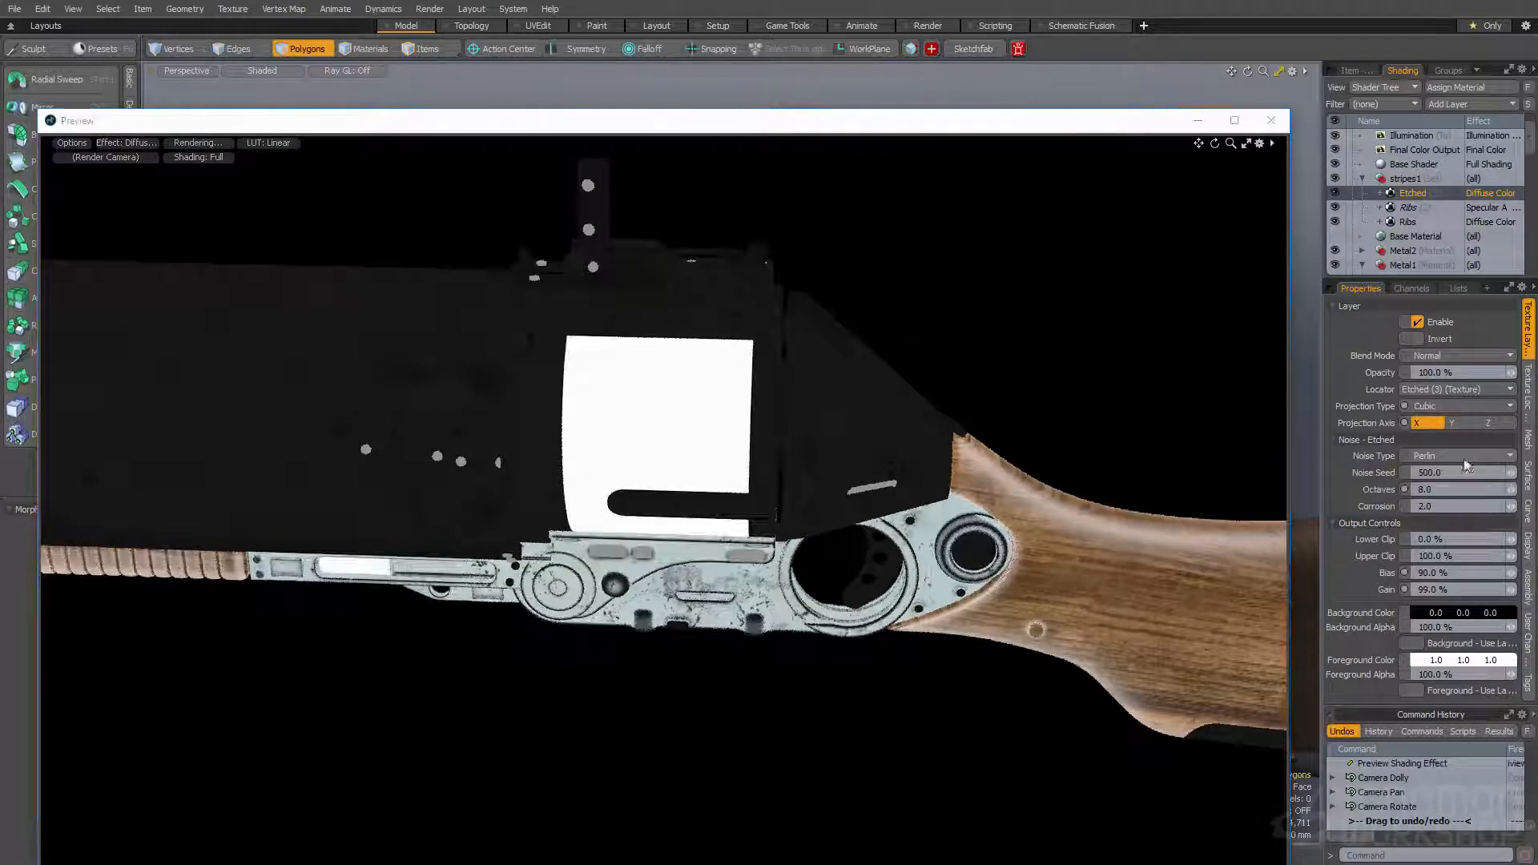
pyautogui.click(1528, 386)
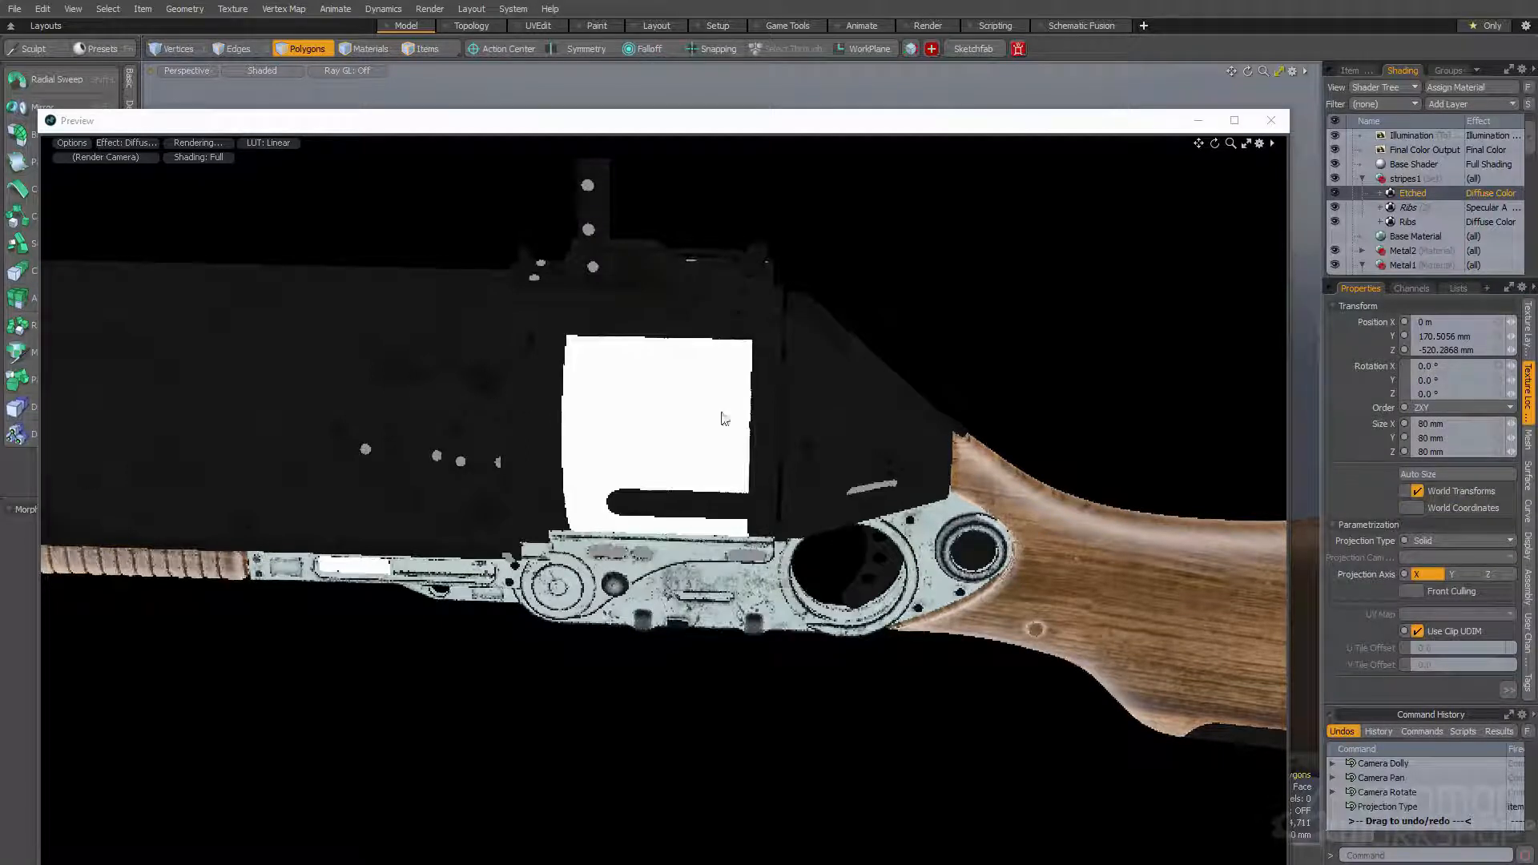
pyautogui.click(1530, 324)
pyautogui.press('Return')
pyautogui.doubleClick(1470, 573)
pyautogui.write('50')
pyautogui.press('Return')
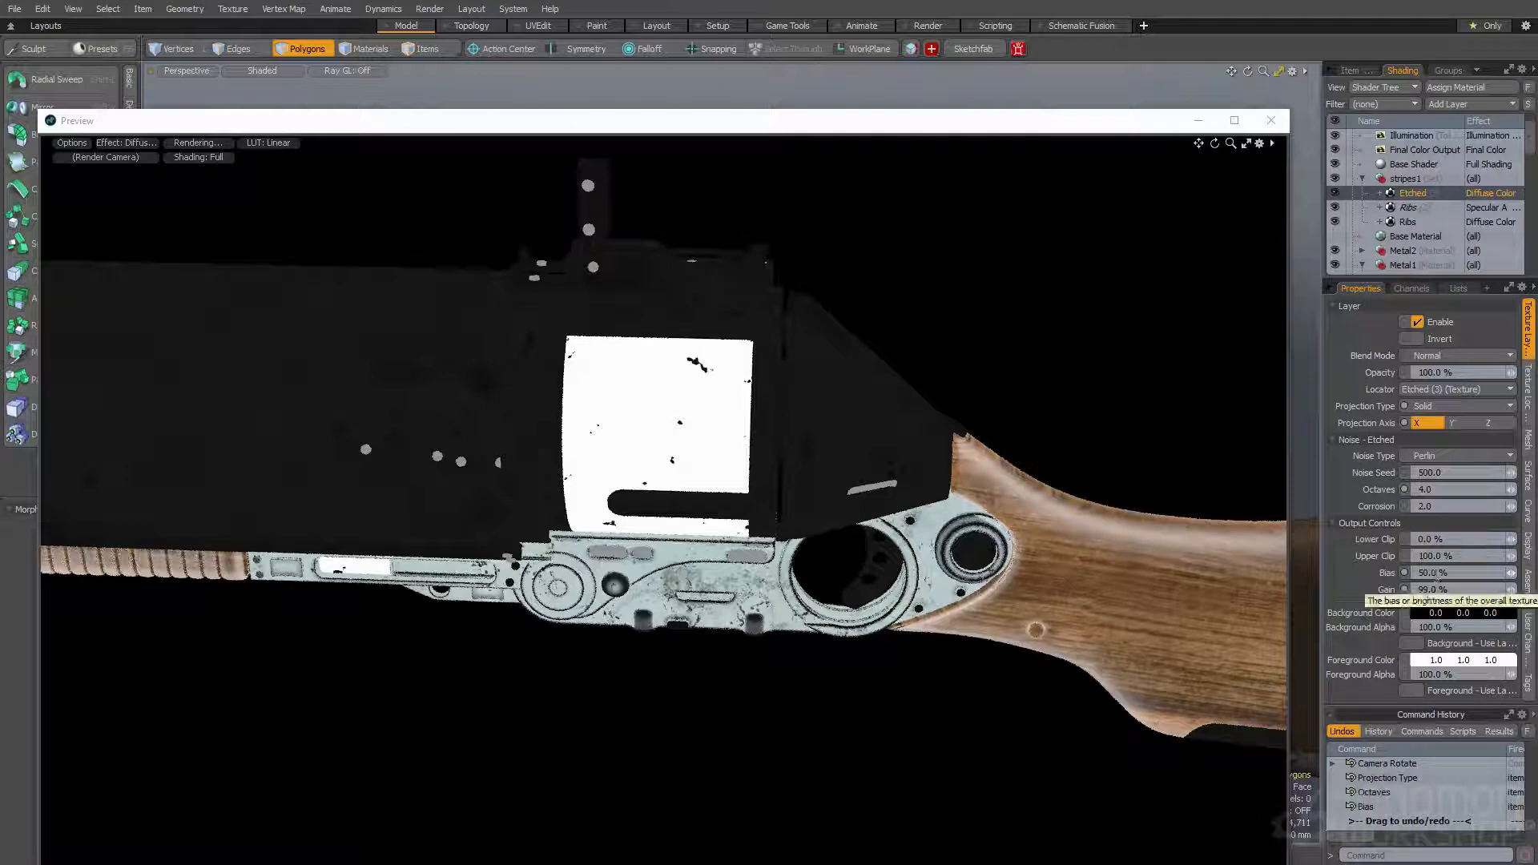
# - Set the Etched texture's octaves to 8 and its bias to 40%
pyautogui.click(1427, 489)
pyautogui.write('8')
pyautogui.press('Return')
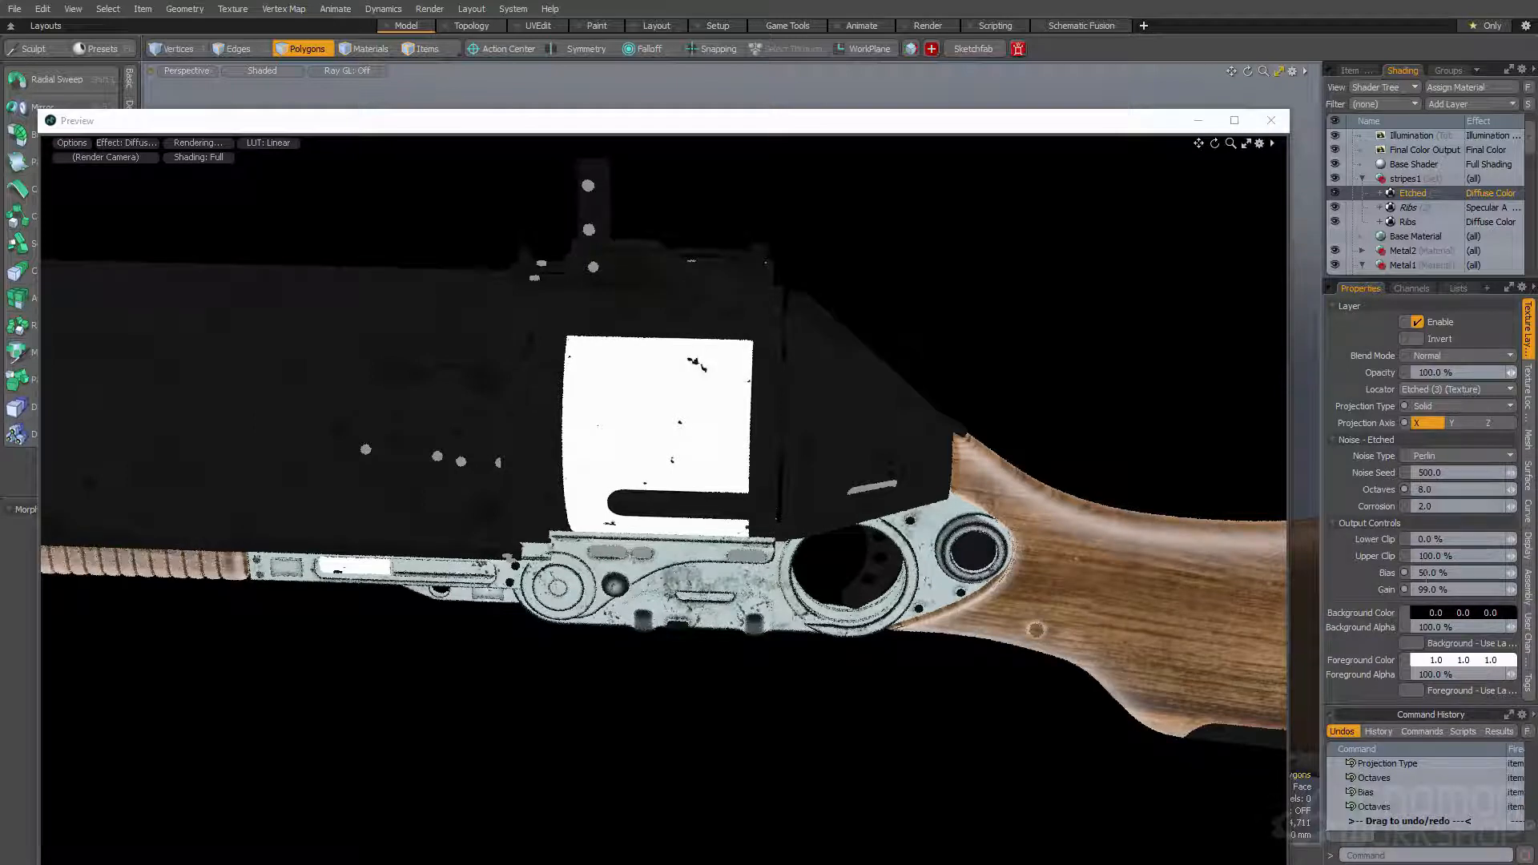
pyautogui.press('Return')
# - Add a Hybrid noise texture from the Enhance:modo textures above the Etched layer in the stripes1 group
pyautogui.click(1454, 109)
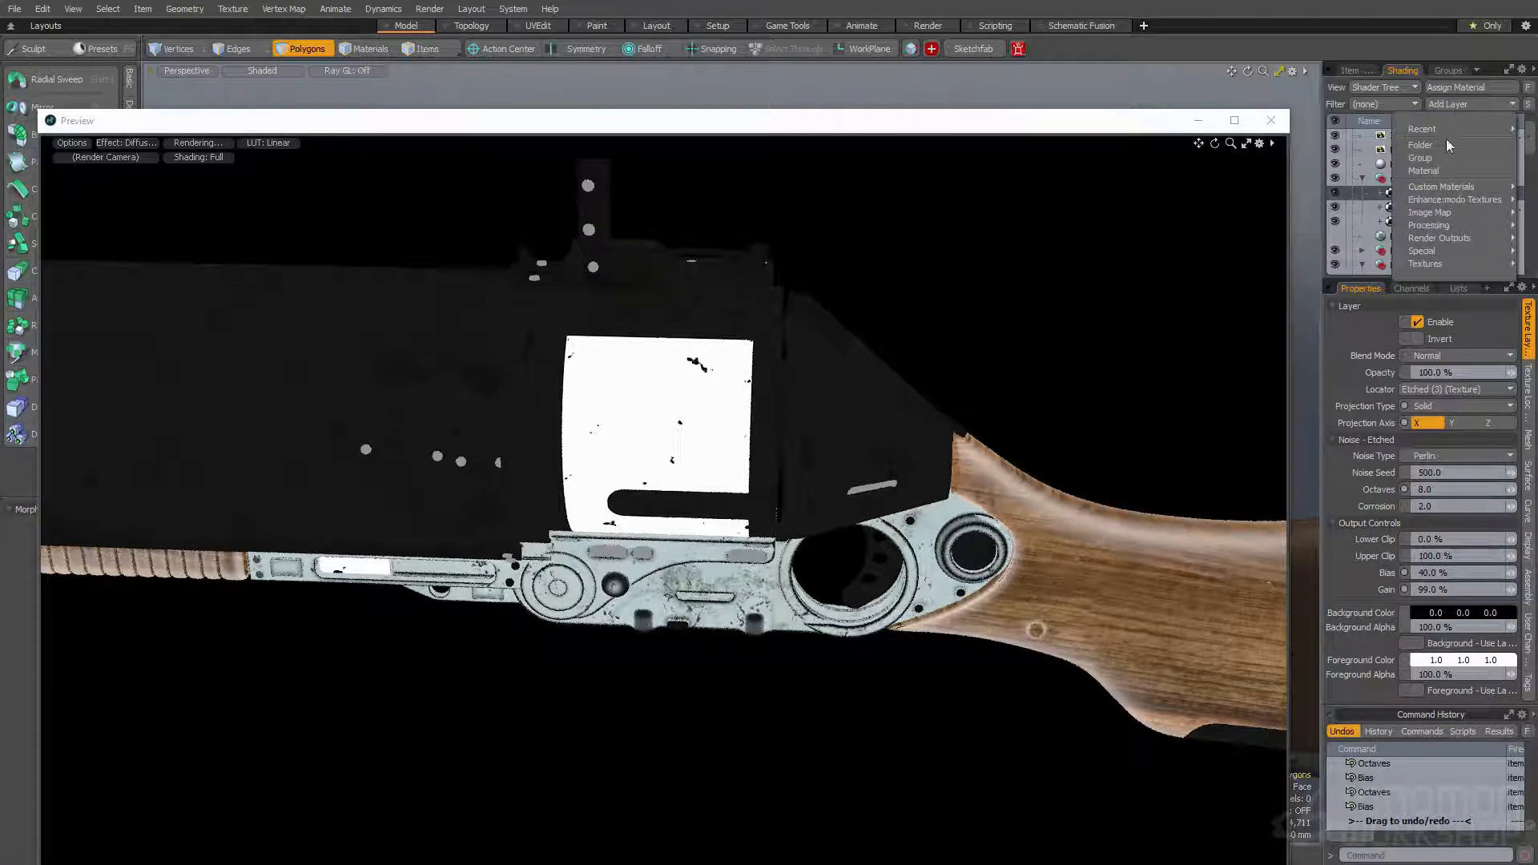
pyautogui.moveTo(1440, 228)
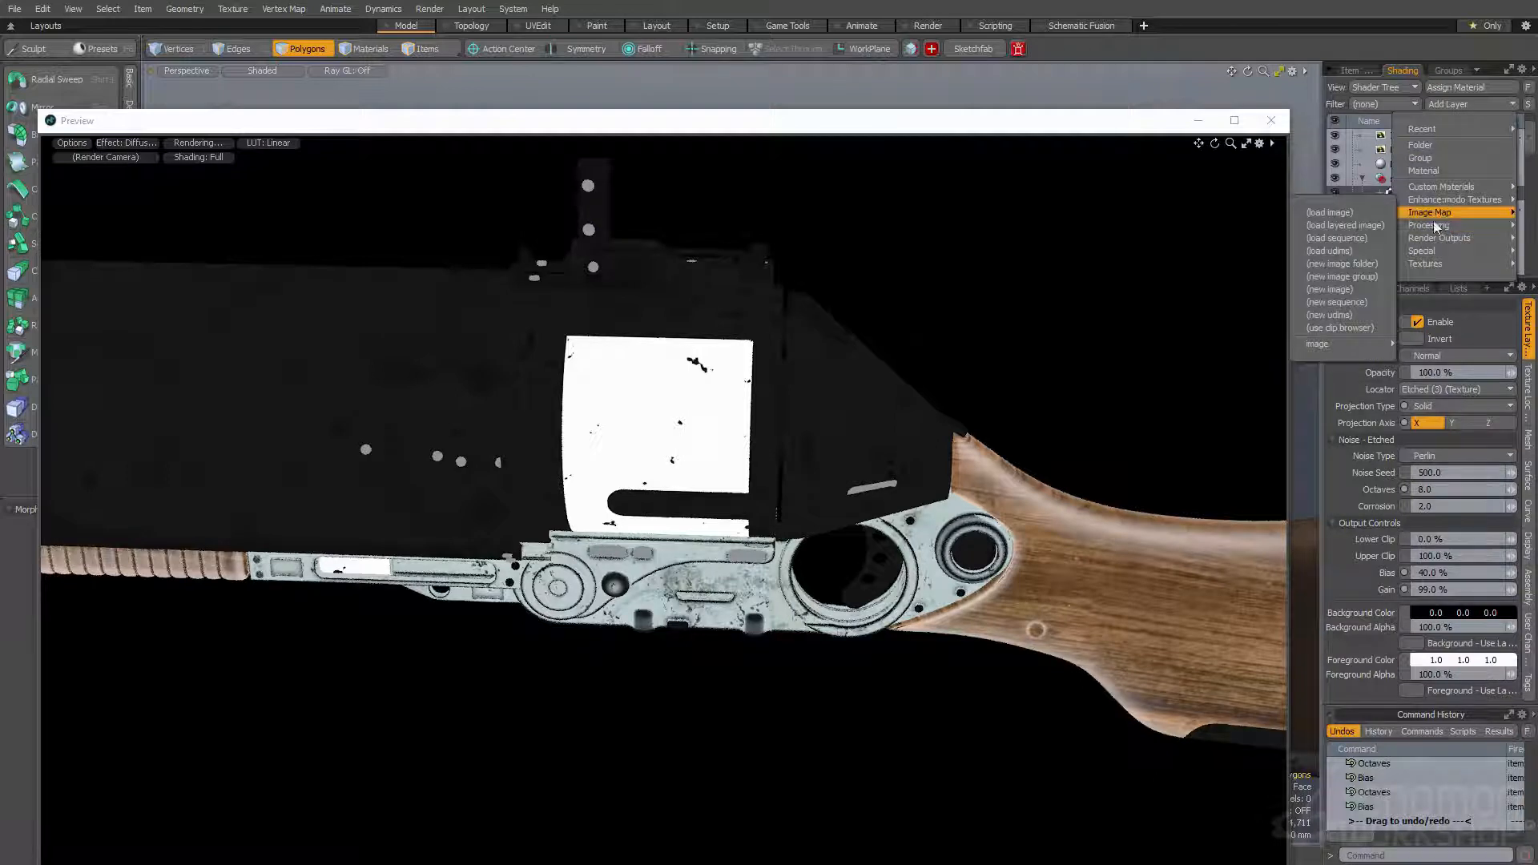
pyautogui.moveTo(1386, 266)
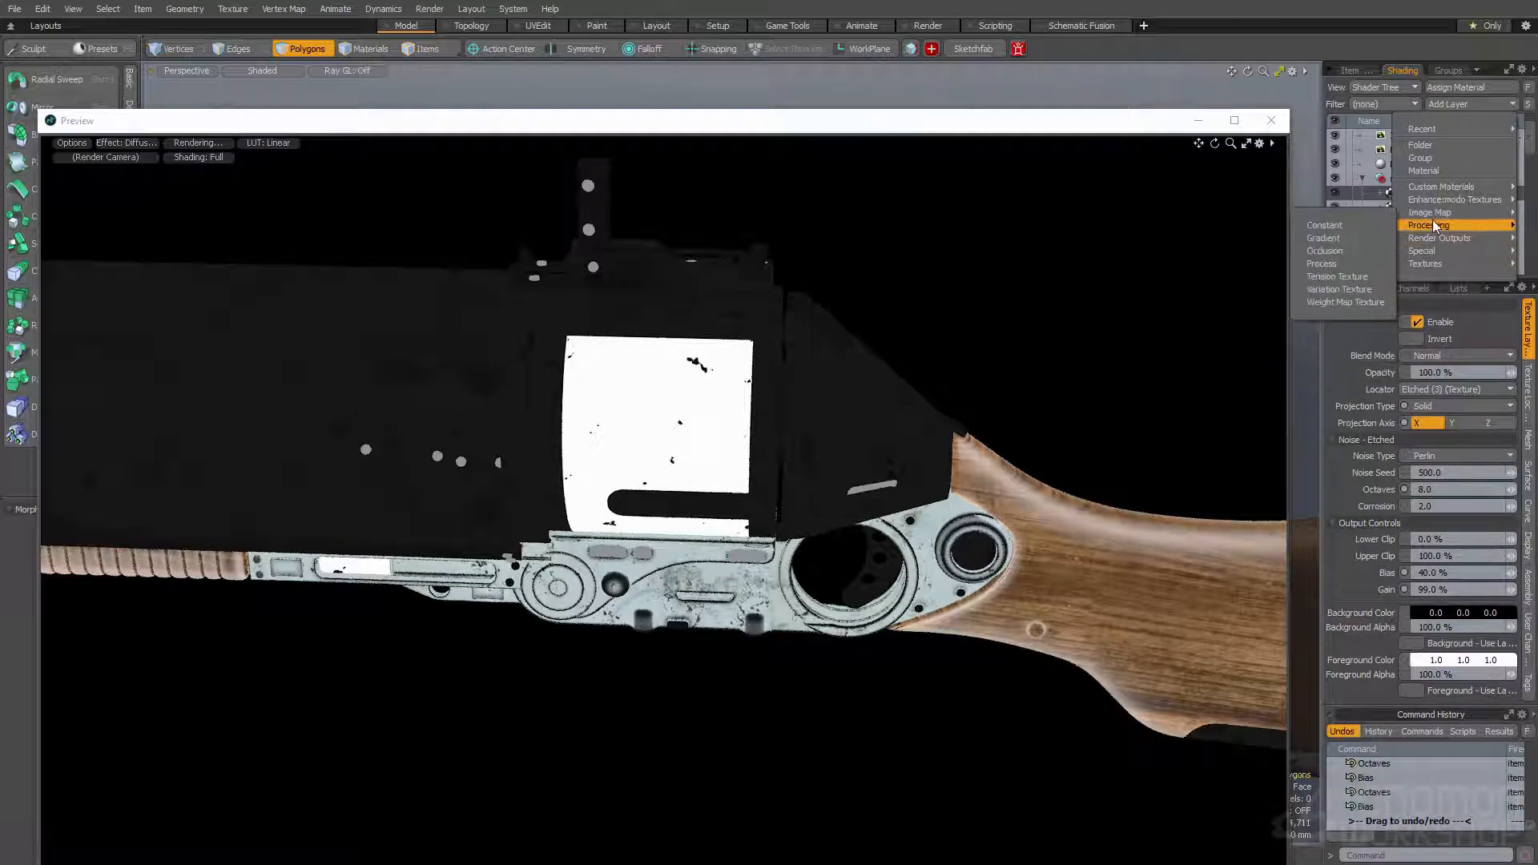
pyautogui.moveTo(1468, 200)
pyautogui.moveTo(1354, 225)
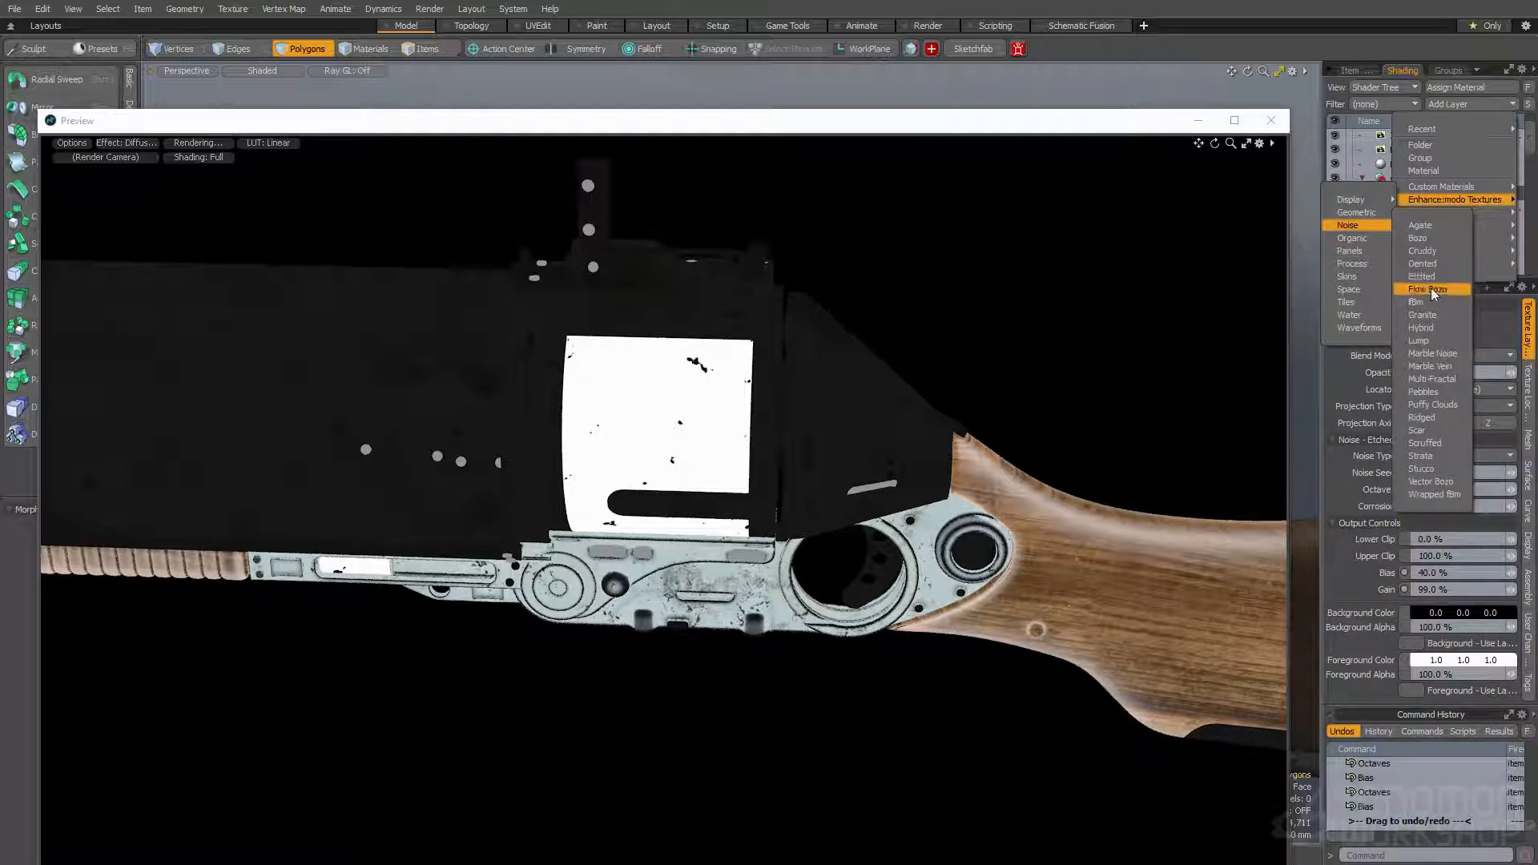
pyautogui.click(1432, 328)
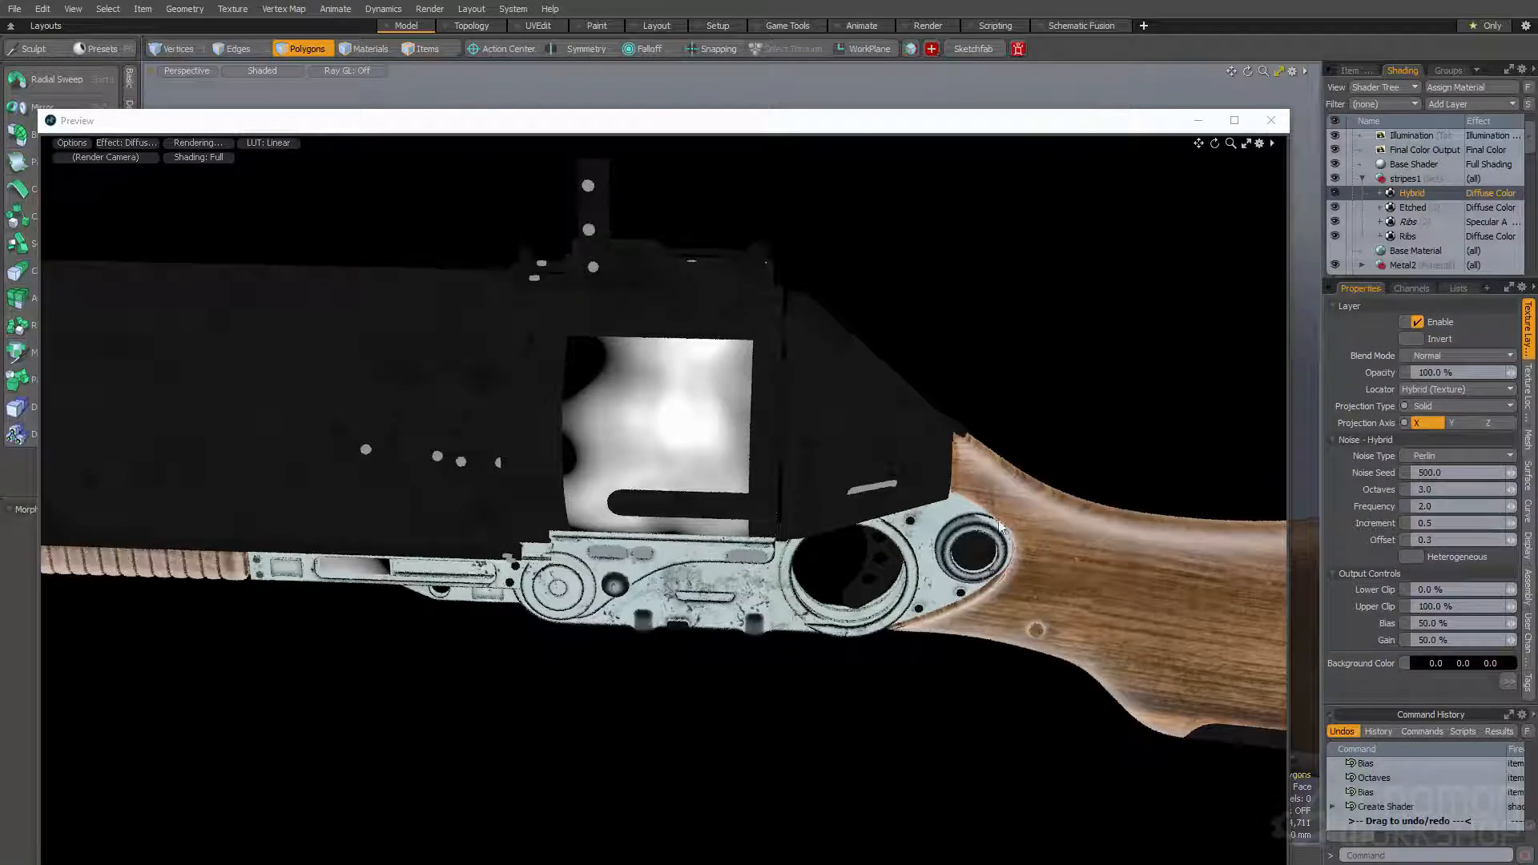
# - Set the Hybrid texture's octaves to 5 and its frequency to 10
pyautogui.click(1425, 489)
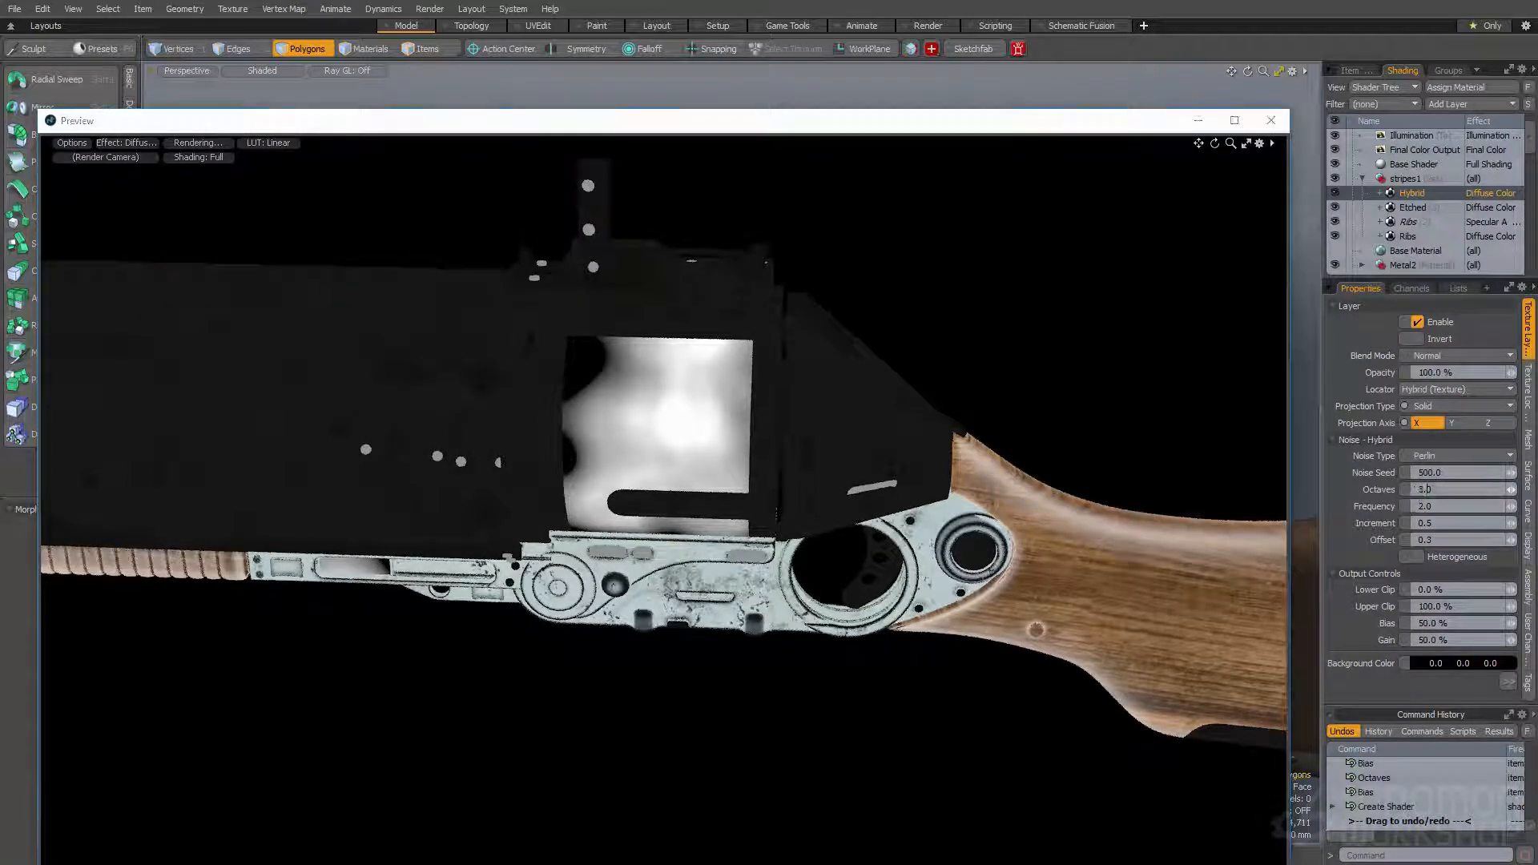
pyautogui.write('5')
pyautogui.press('Return')
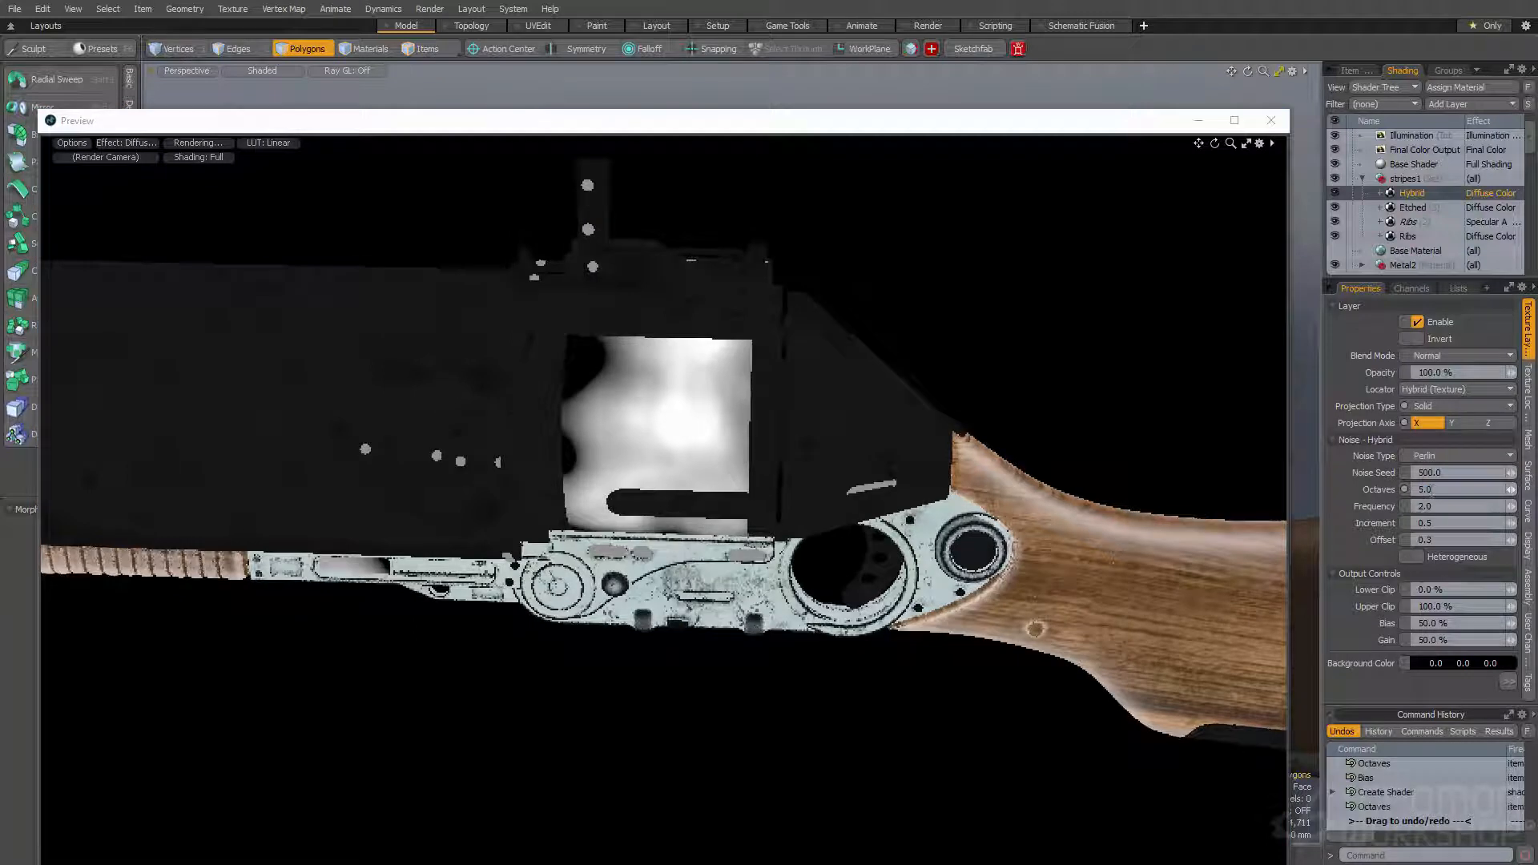
pyautogui.click(1426, 506)
pyautogui.write('10')
pyautogui.press('Return')
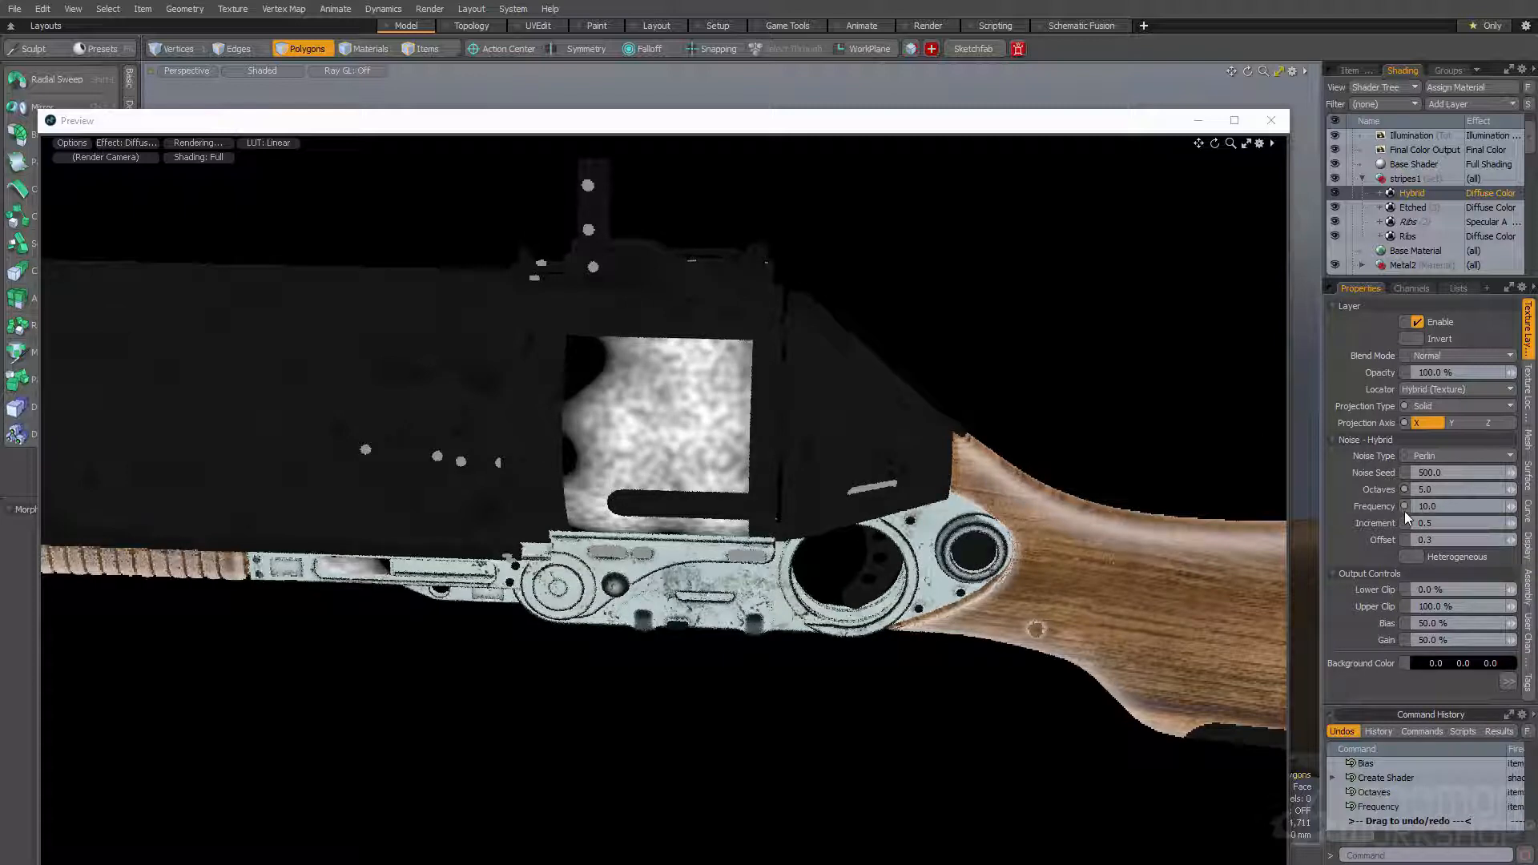
# - Sharpen the Hybrid texture's contrast by trying a gain of 99% and raising it to 100%
pyautogui.click(1447, 639)
pyautogui.write('99')
pyautogui.press('Return')
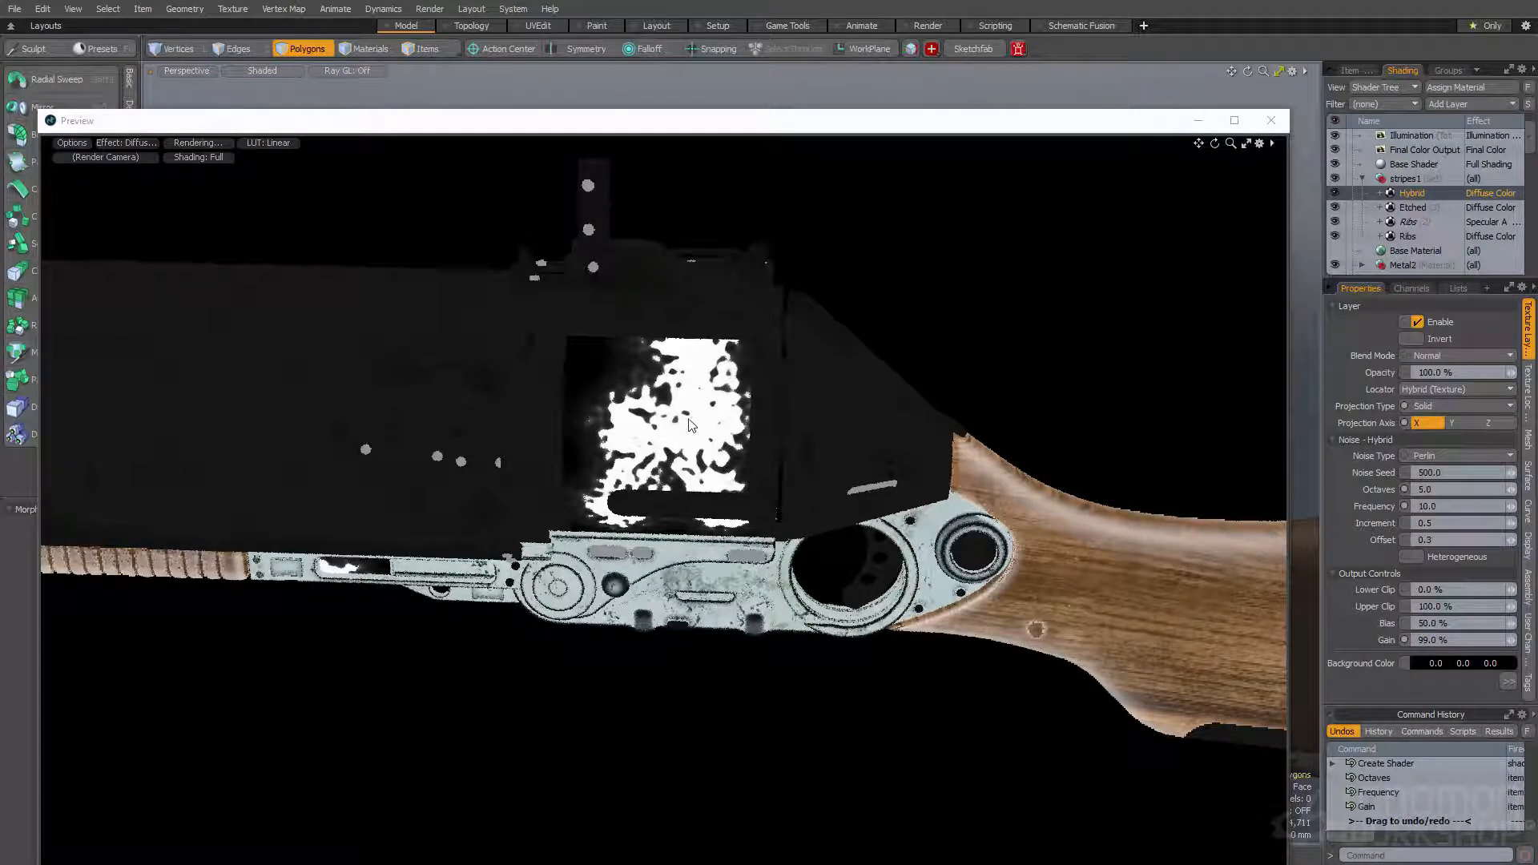
pyautogui.write('100')
pyautogui.press('Return')
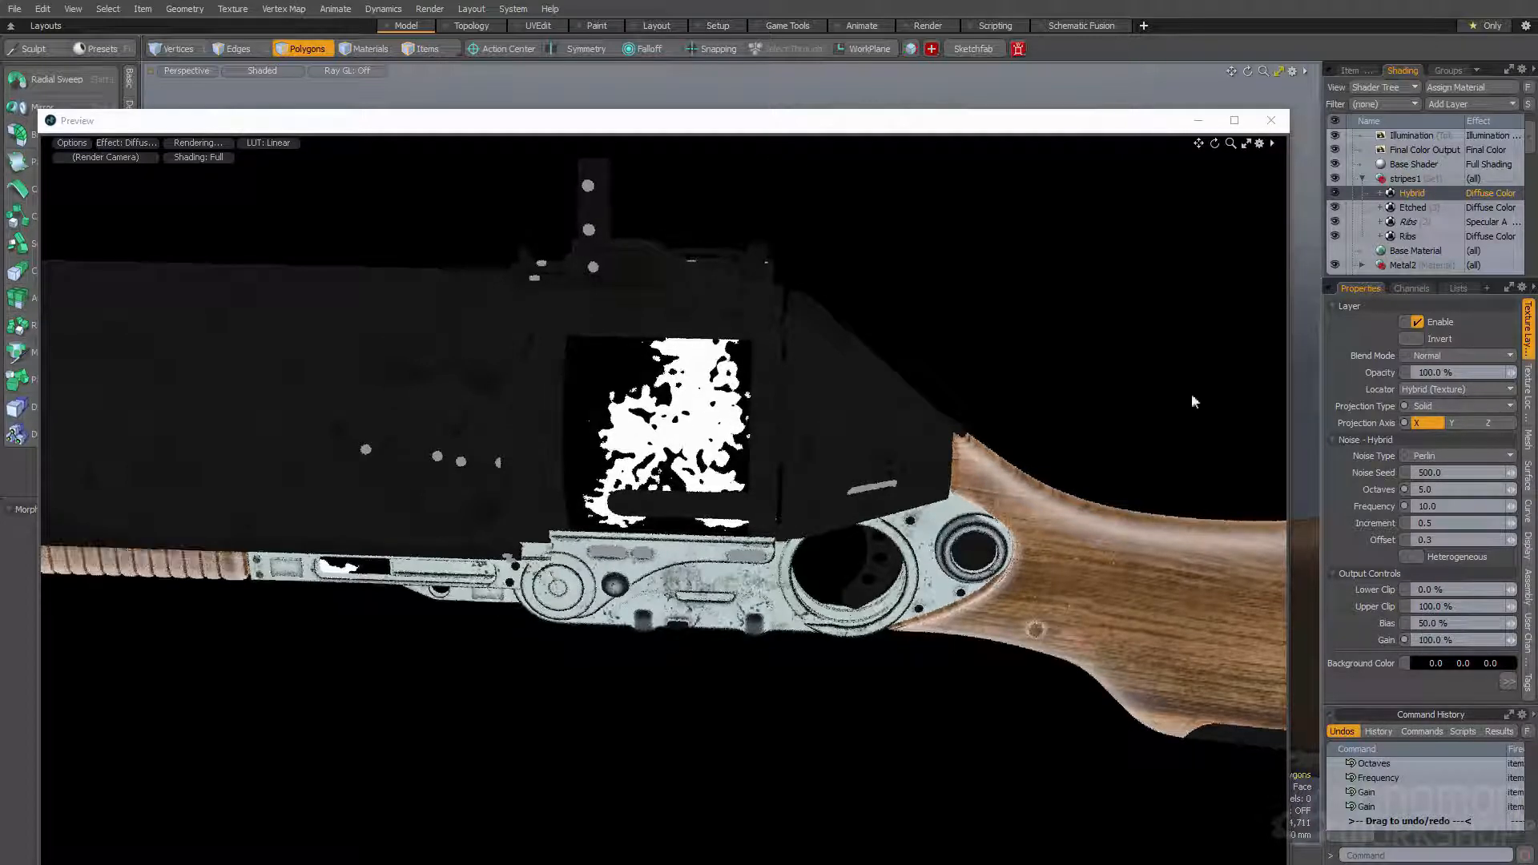
# - Set the Hybrid texture locator's size to 80 mm on all three axes
pyautogui.click(1527, 390)
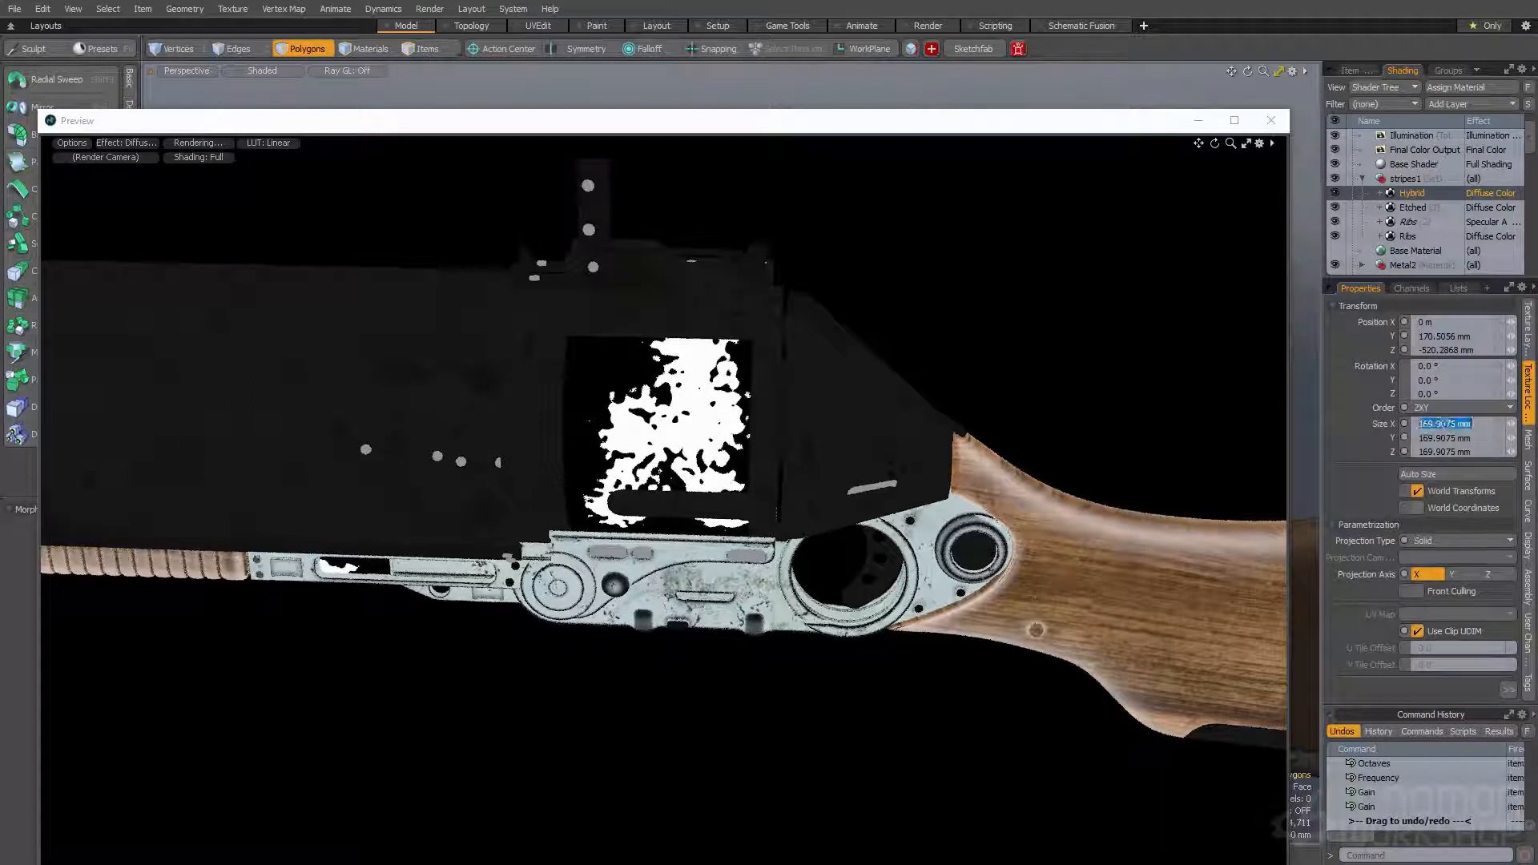
pyautogui.write('80mm')
pyautogui.press('Return')
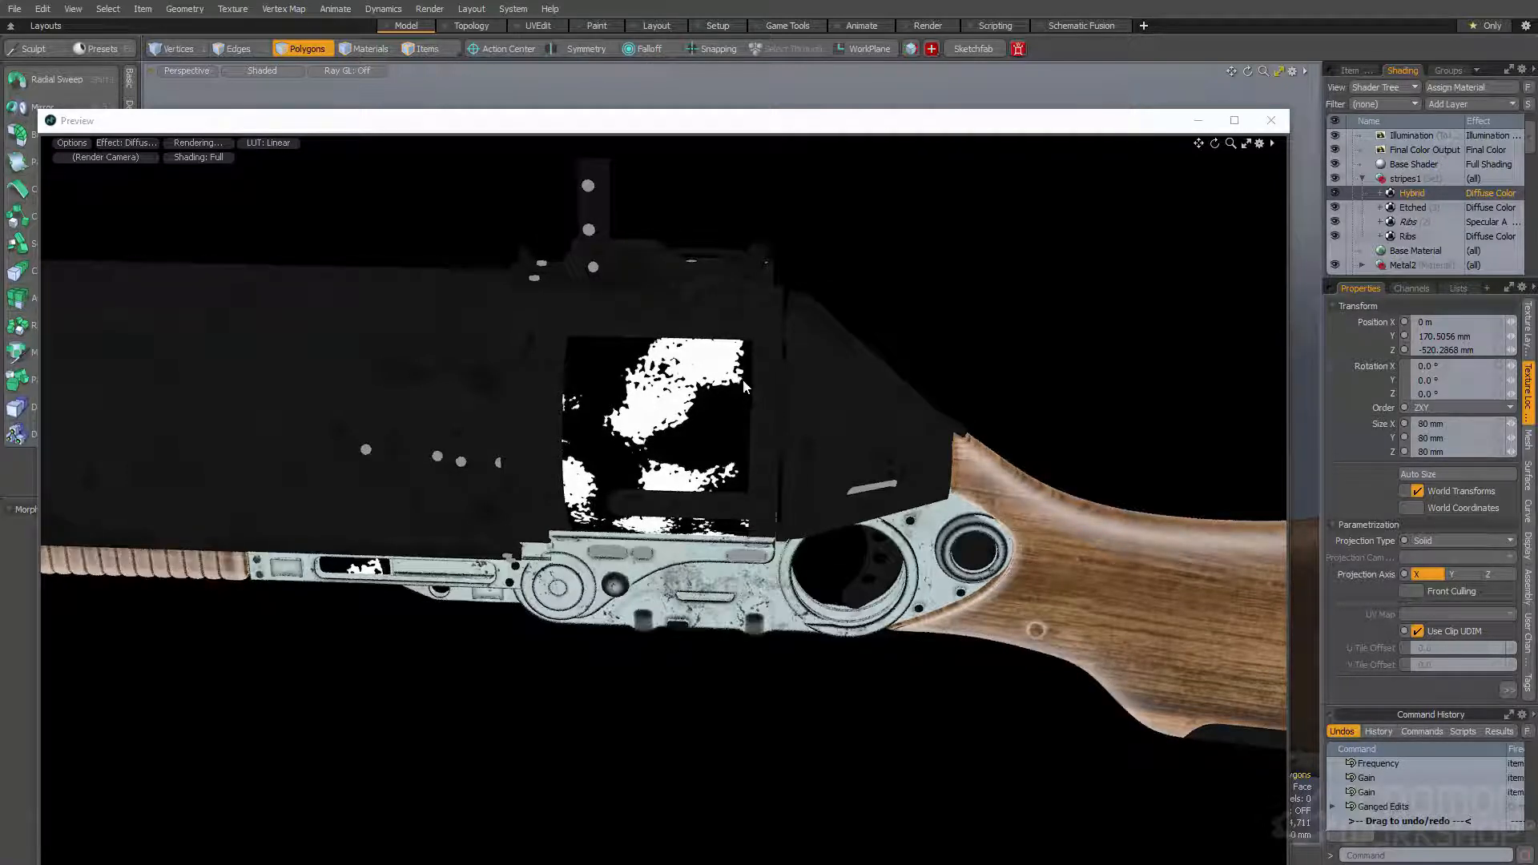
# - Make the Hybrid noise heterogeneous and set its bias to 80%
pyautogui.click(1524, 336)
pyautogui.click(1426, 558)
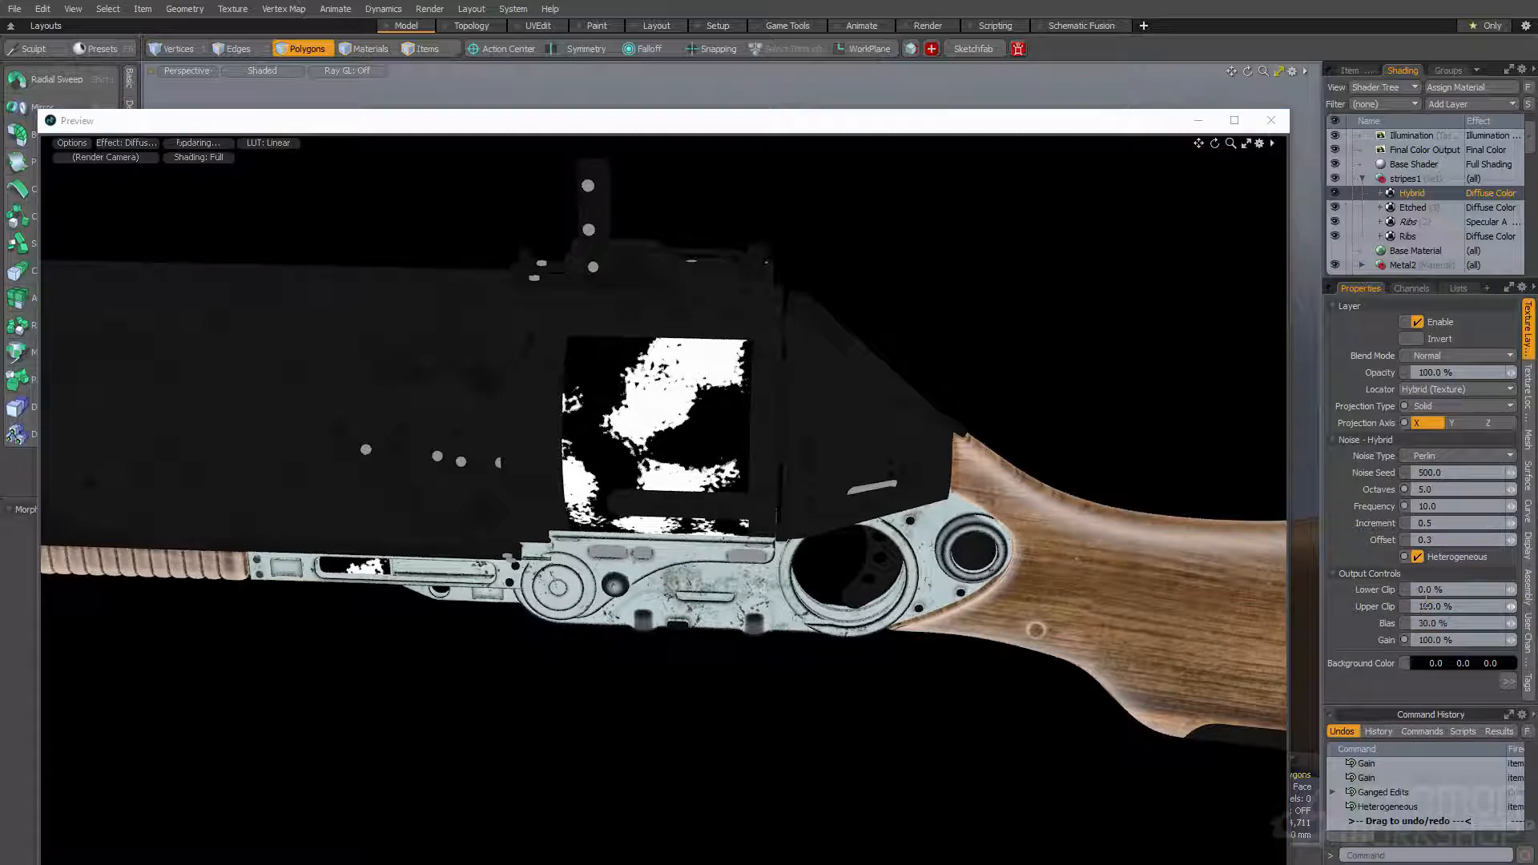
pyautogui.press('Return')
pyautogui.click(1434, 623)
pyautogui.write('80')
pyautogui.press('Return')
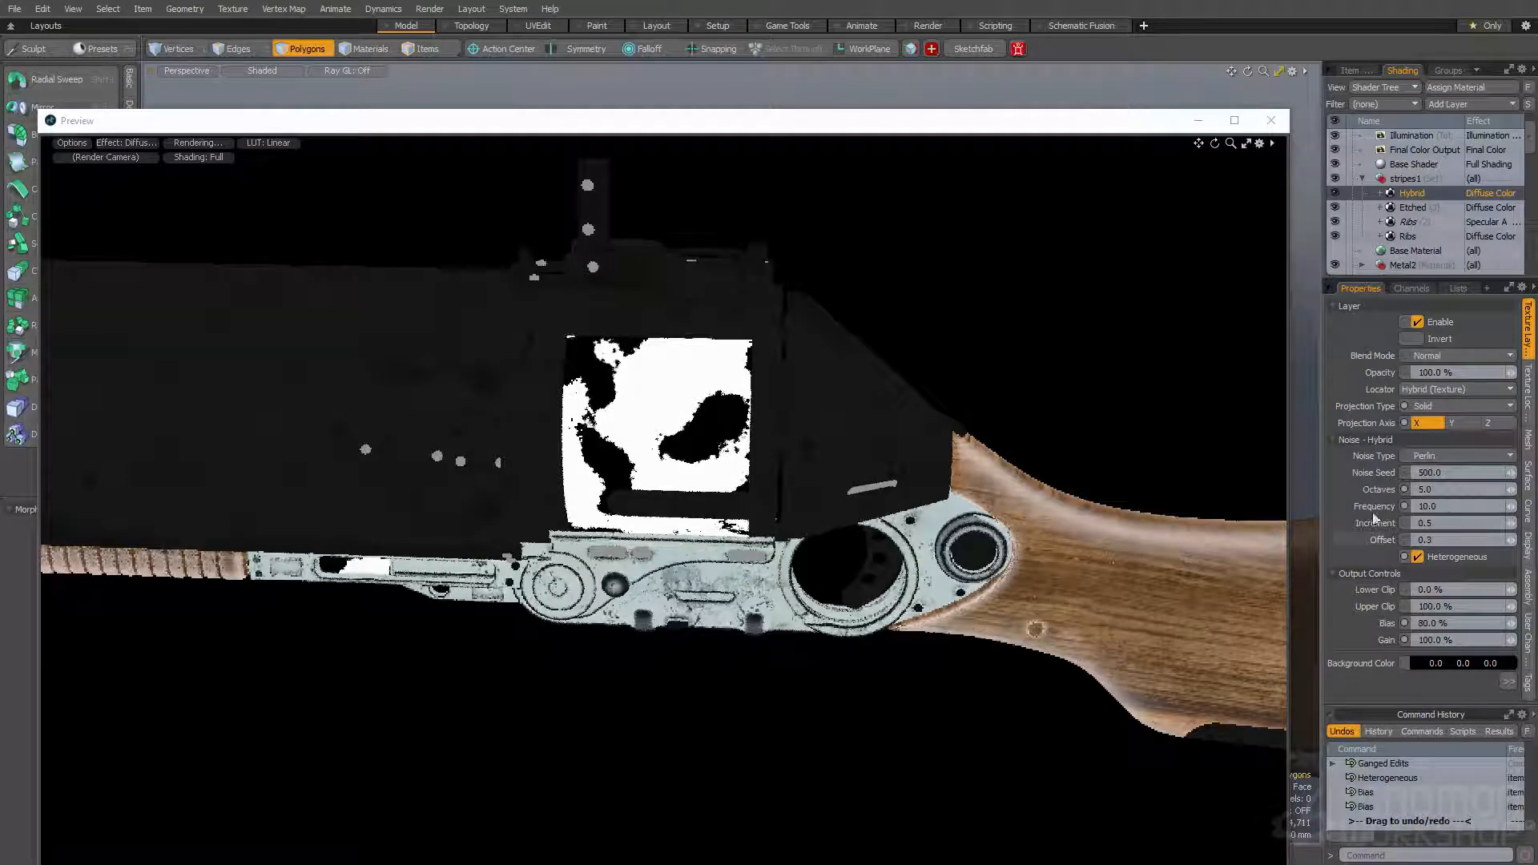
# - Set the Hybrid texture's octaves to 3 and try a frequency of 5 before returning it to 10
pyautogui.click(1444, 491)
pyautogui.write('3')
pyautogui.press('Return')
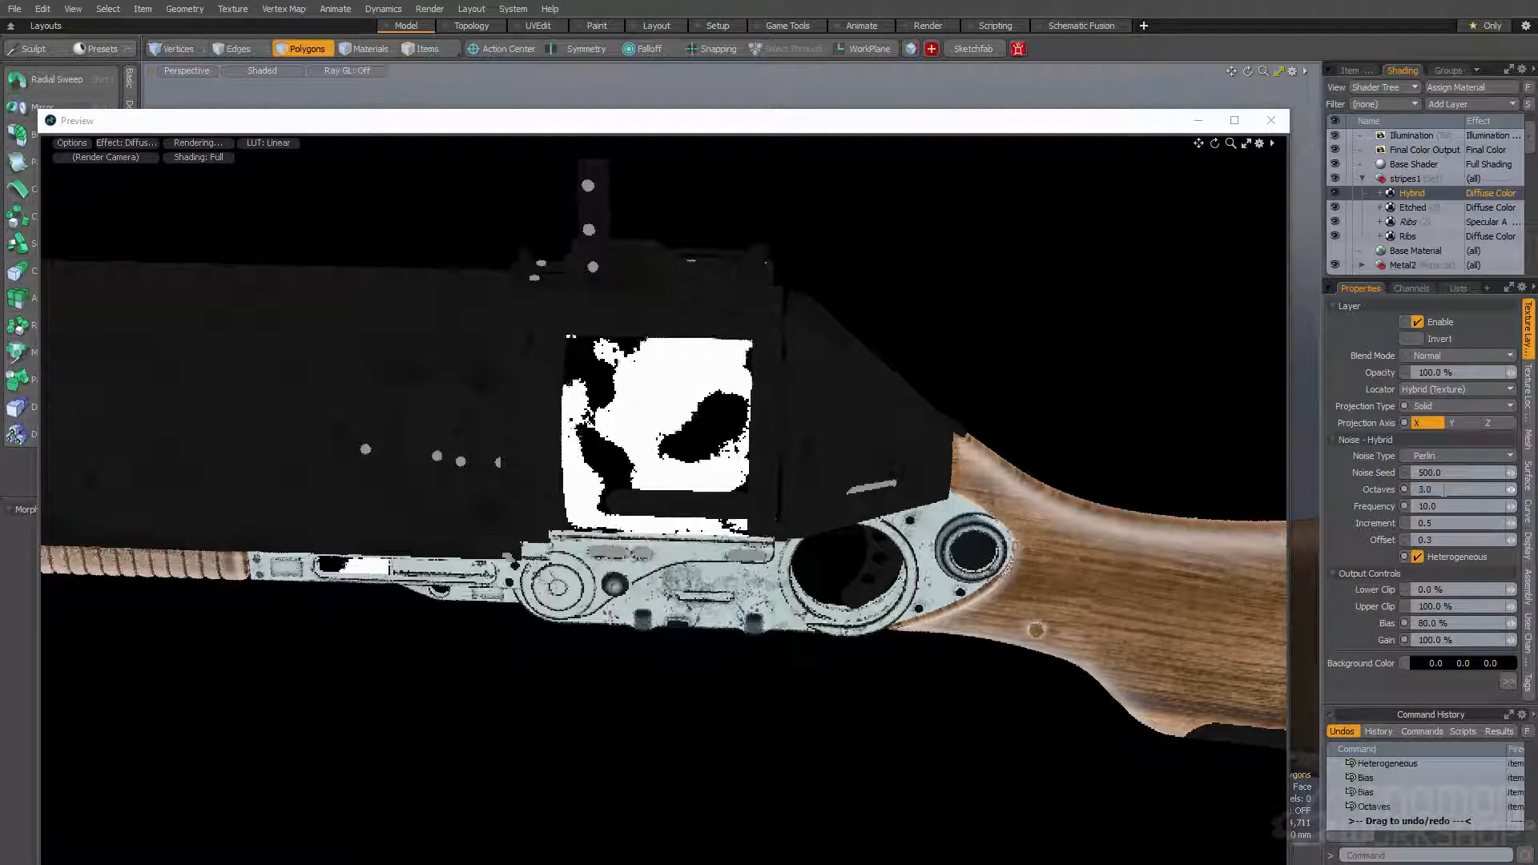
pyautogui.click(1436, 506)
pyautogui.write('5')
pyautogui.press('Return')
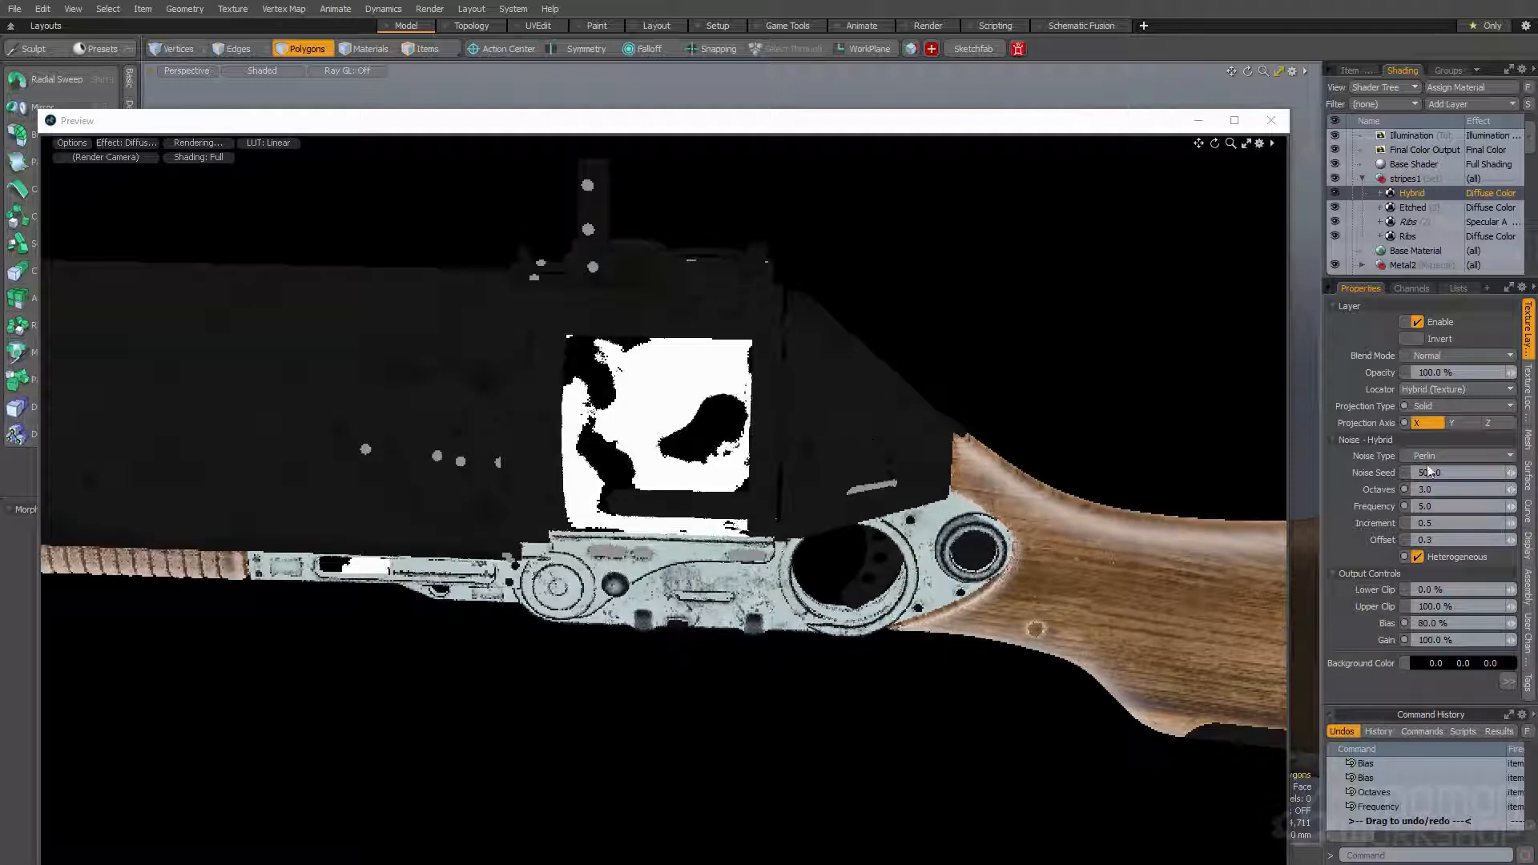
pyautogui.click(1446, 505)
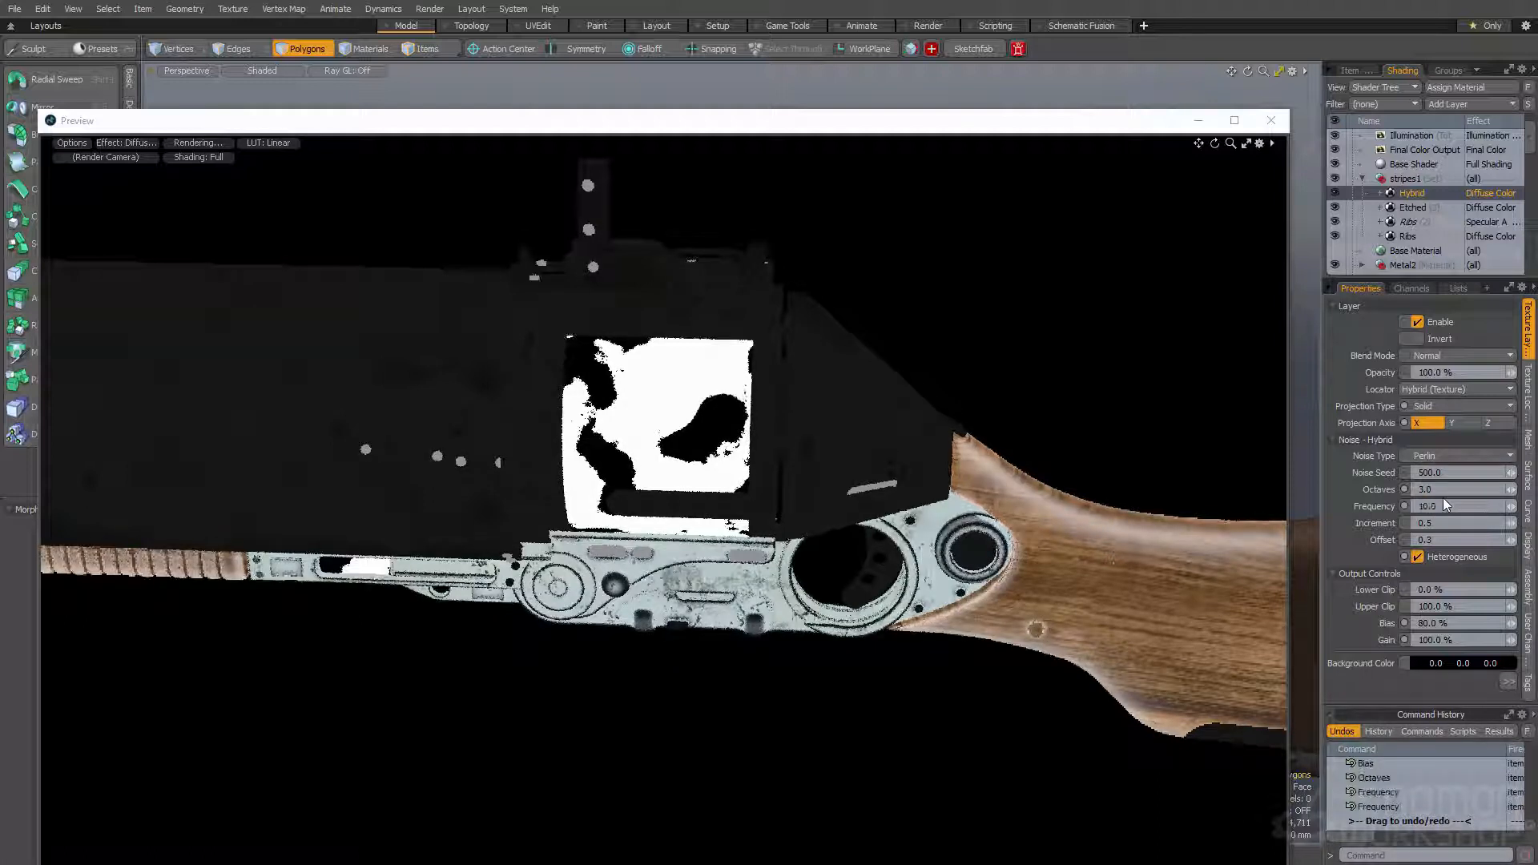
# - Set the Hybrid texture locator's size to 30 mm on all three axes
pyautogui.click(1530, 392)
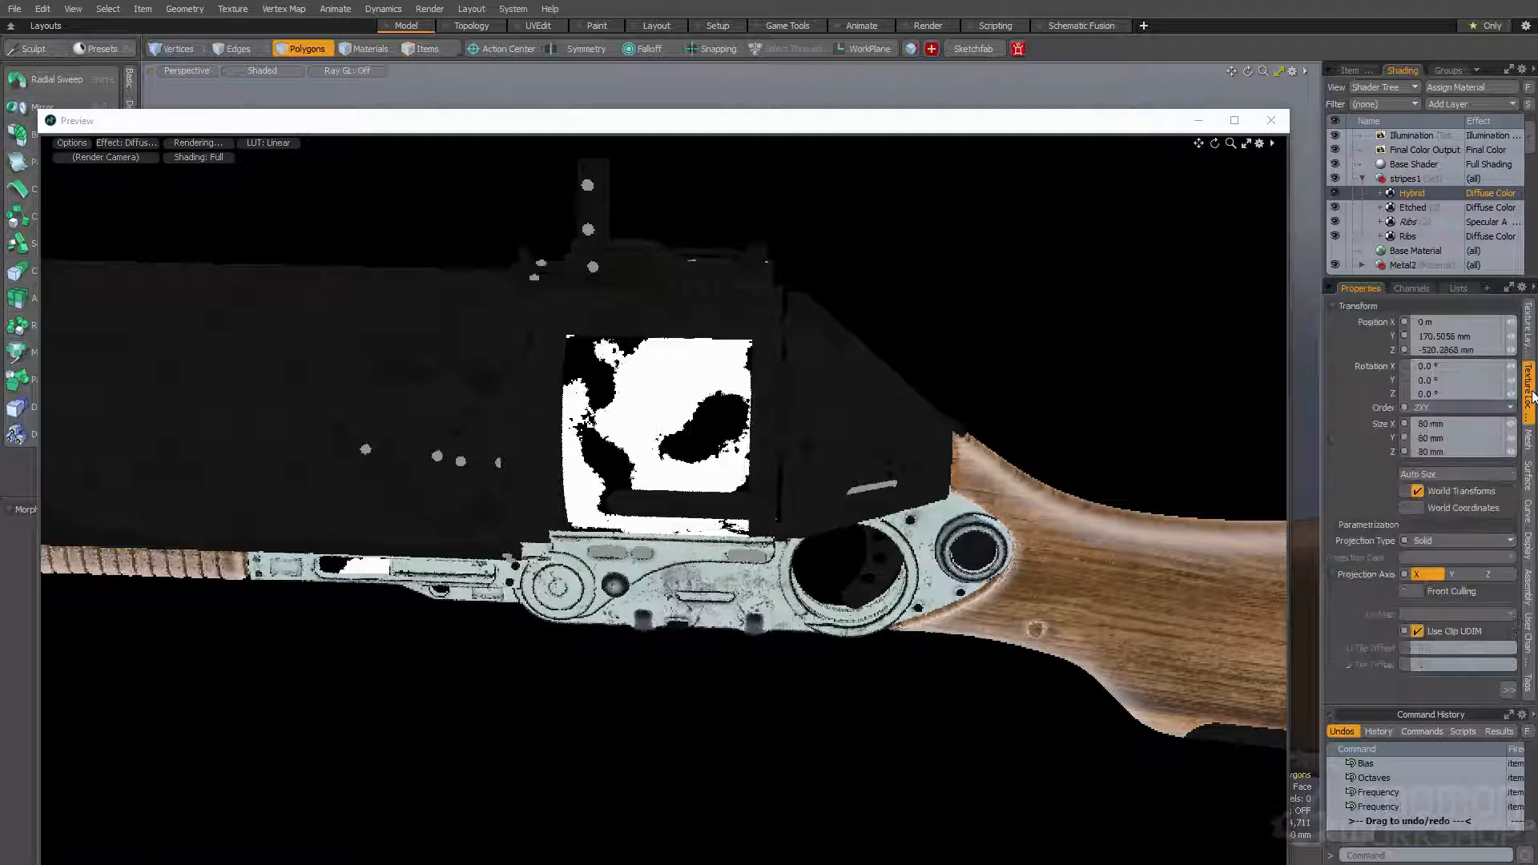
pyautogui.click(1431, 423)
pyautogui.write('30')
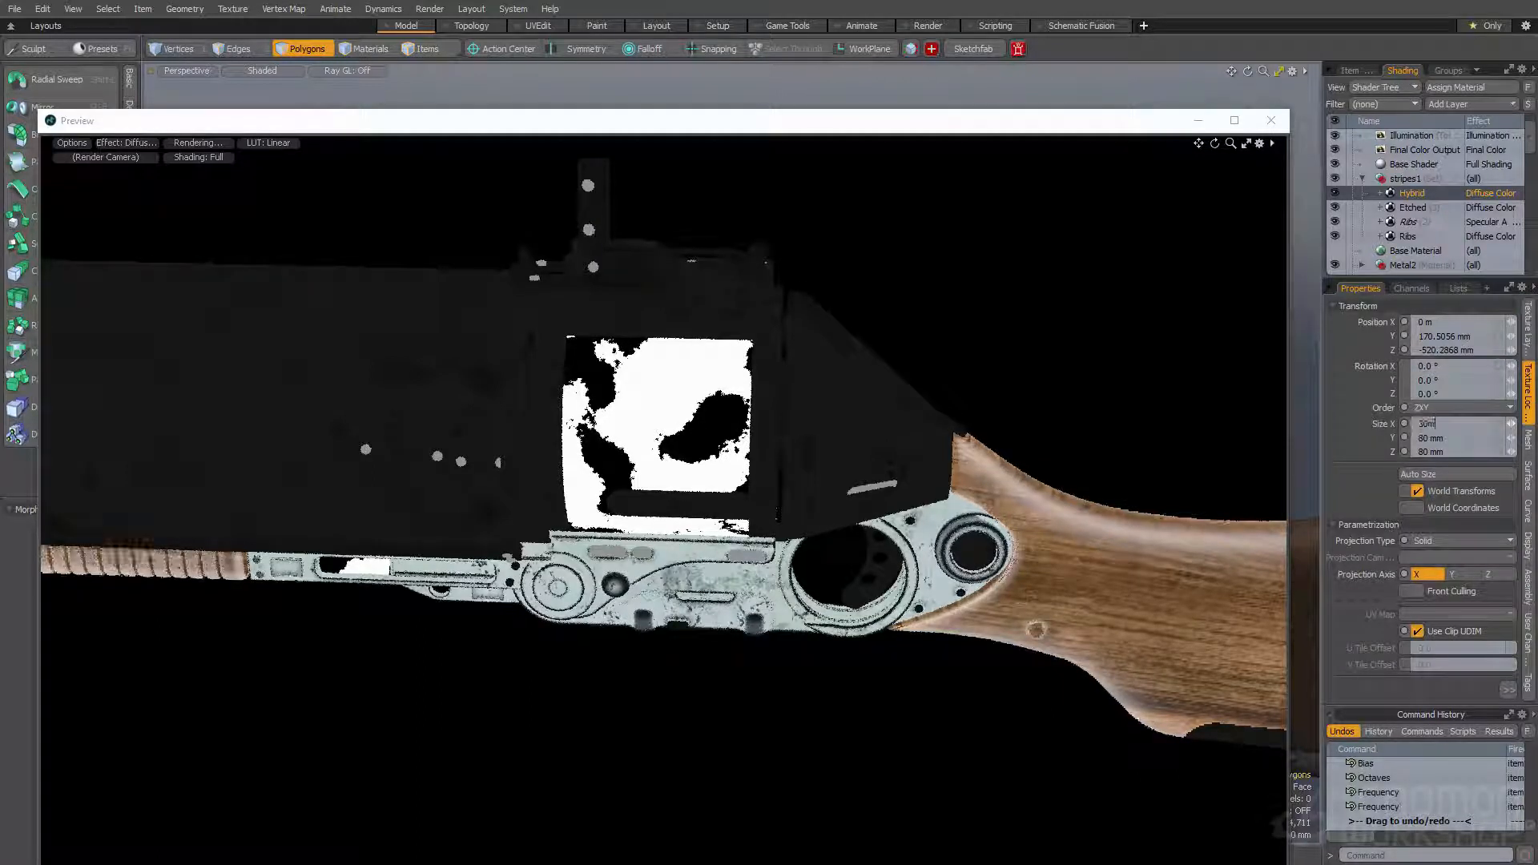
pyautogui.press('Return')
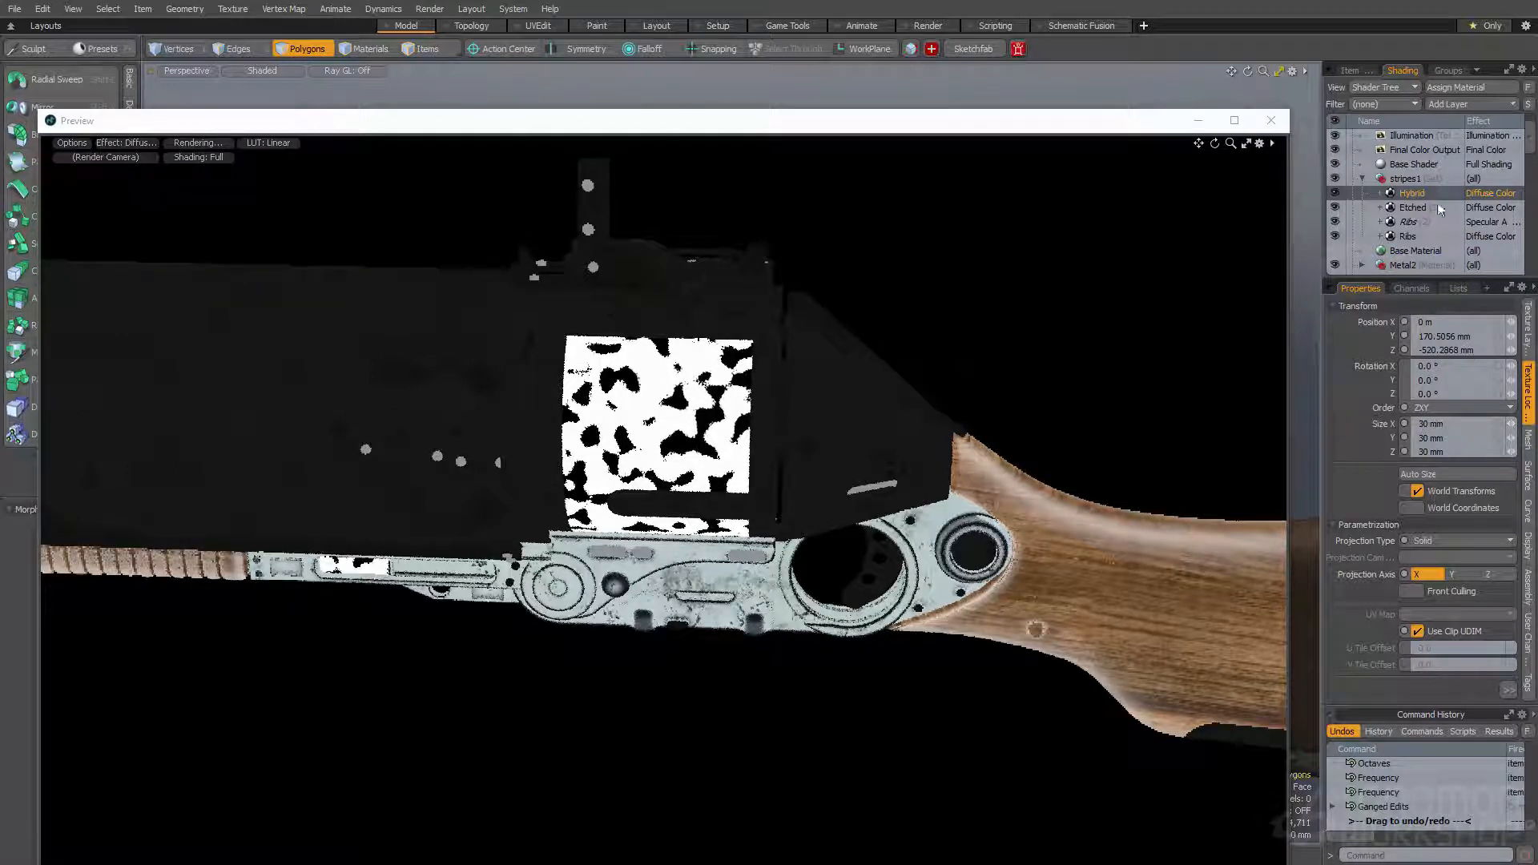
# - Change the Hybrid texture's blend mode to Multiply
pyautogui.click(1527, 328)
pyautogui.click(1458, 355)
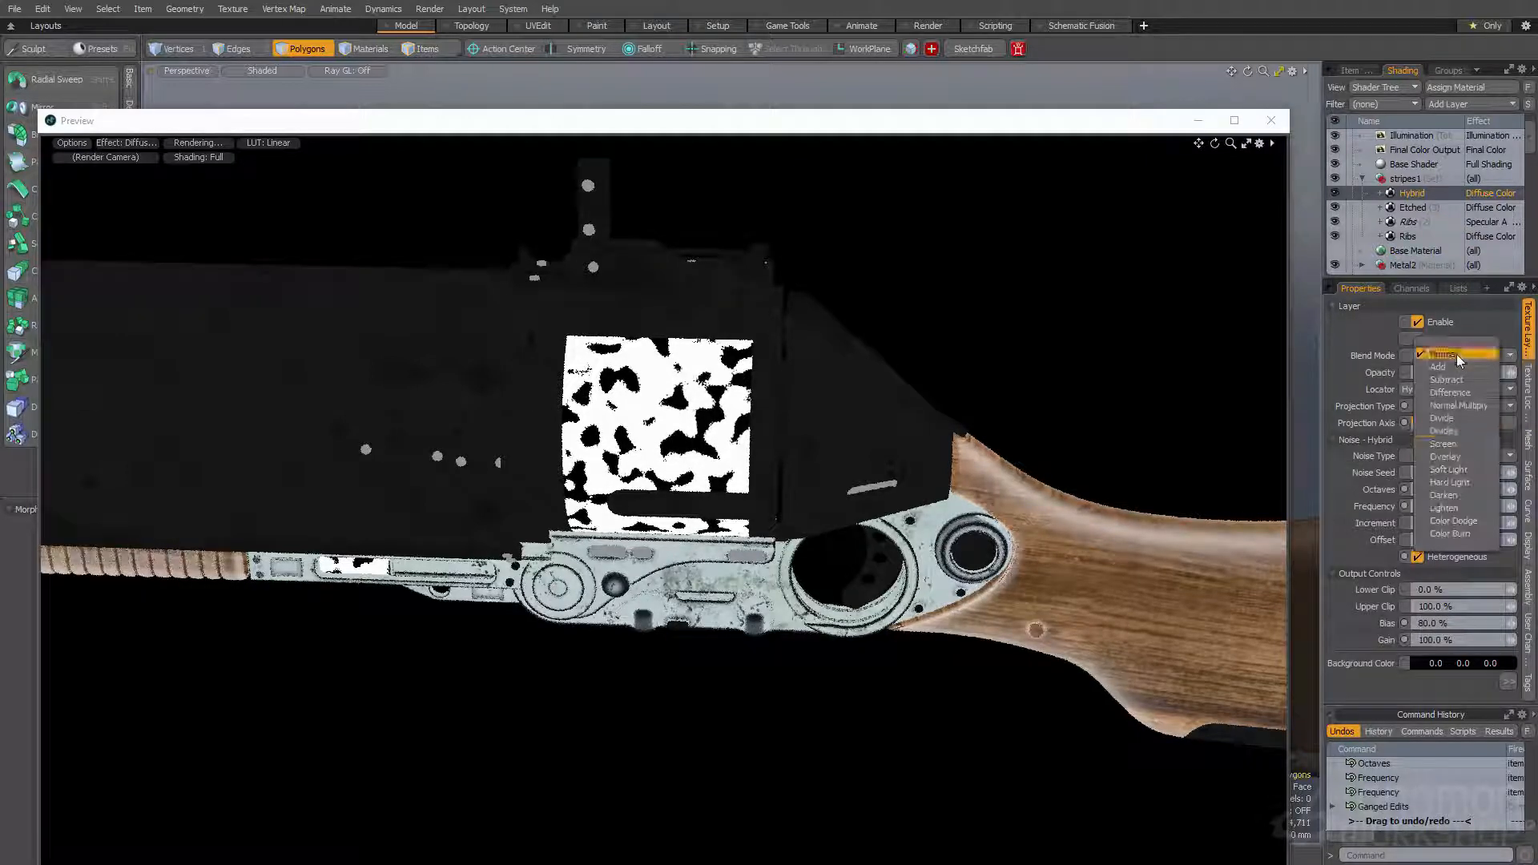
pyautogui.click(1458, 405)
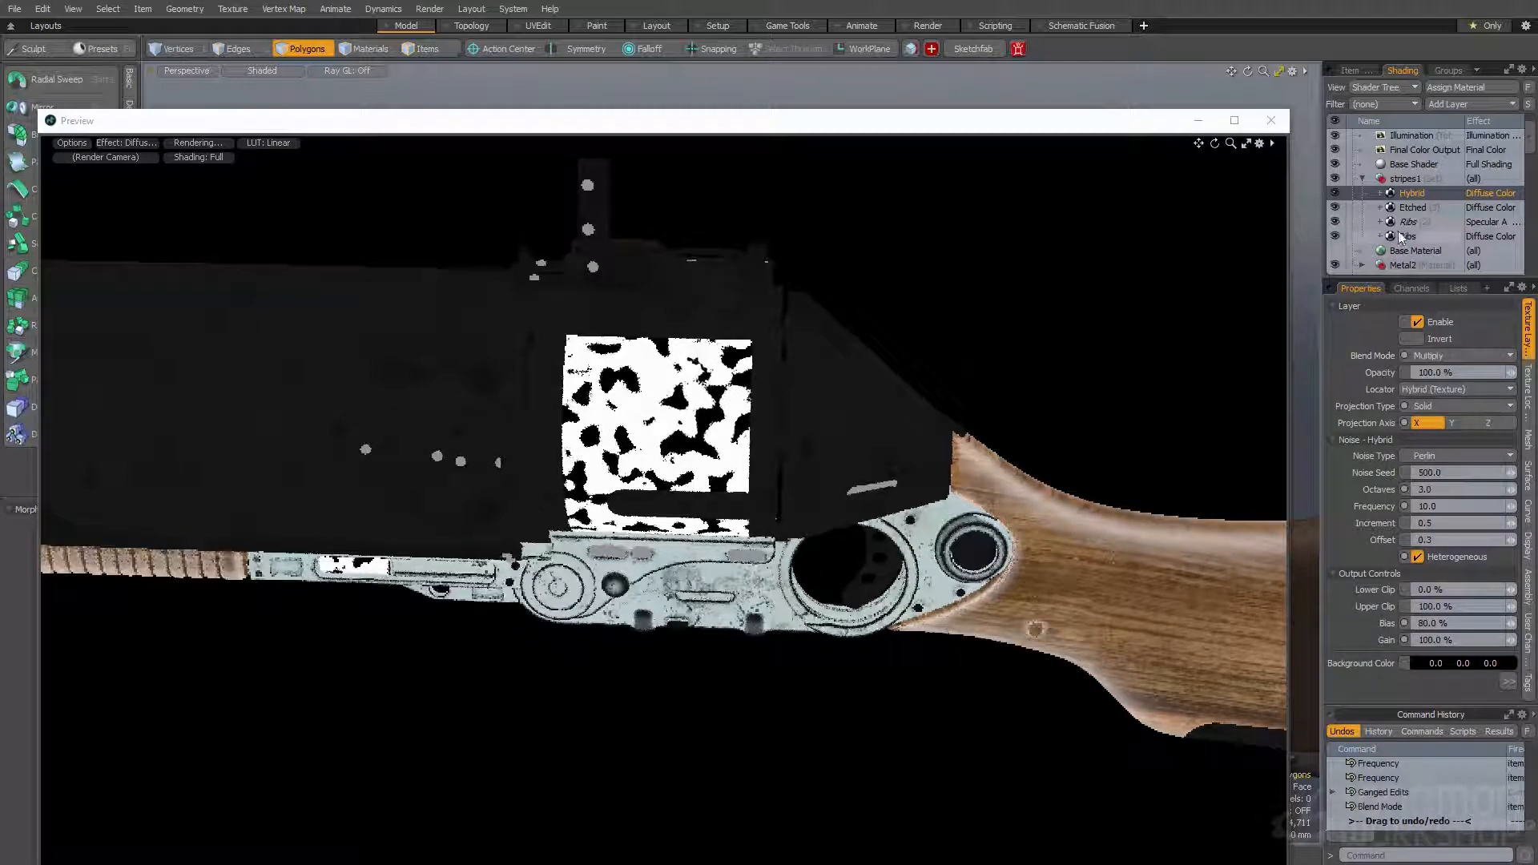
# - Duplicate the Hybrid texture and give the copy a noise seed of 600
pyautogui.rightClick(1434, 194)
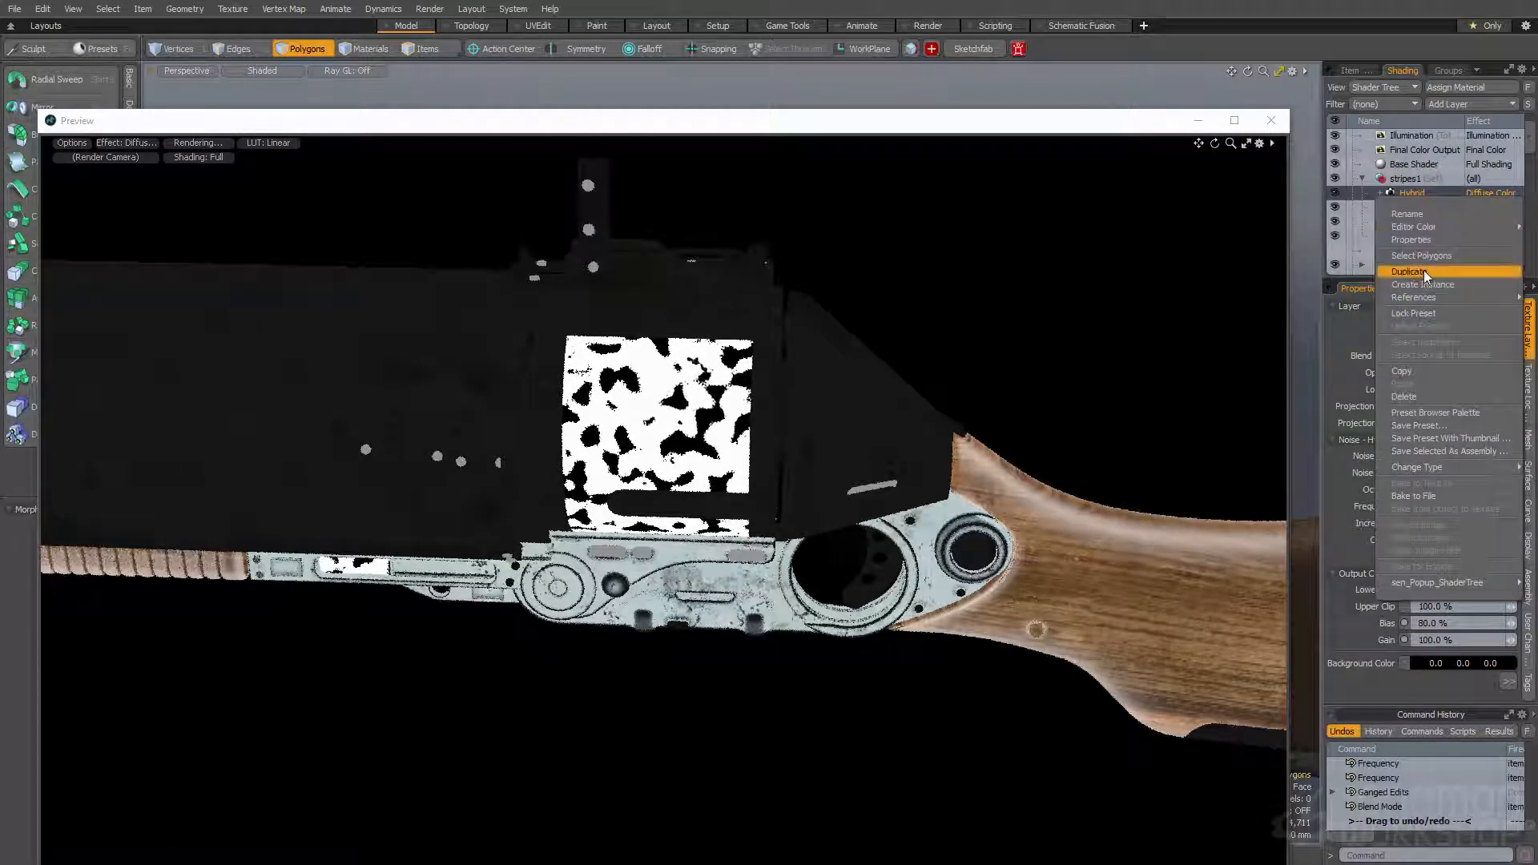
pyautogui.click(1424, 270)
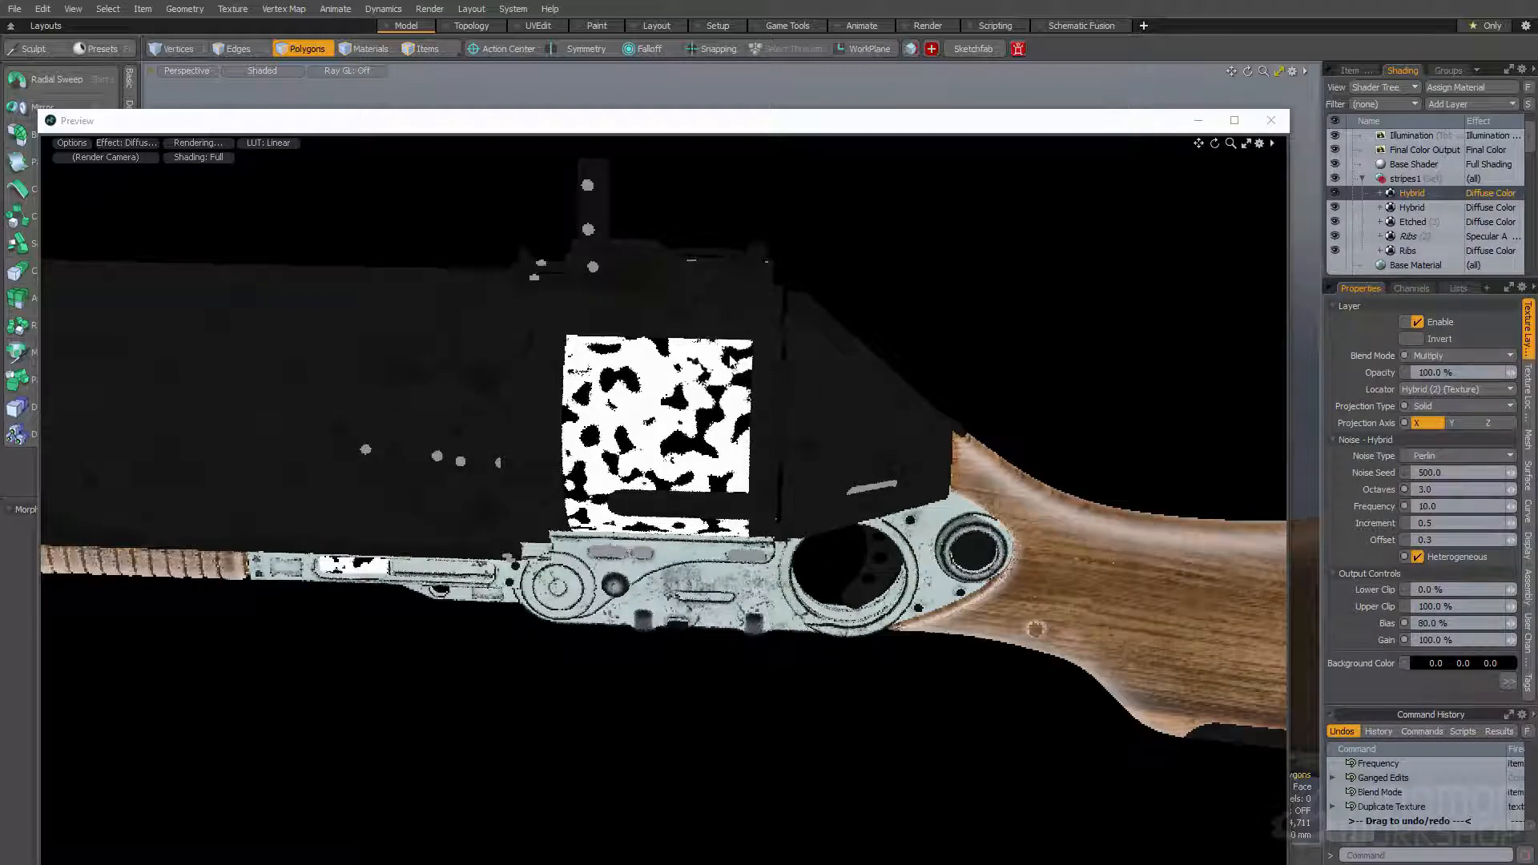
pyautogui.click(1449, 472)
pyautogui.write('600')
pyautogui.press('Return')
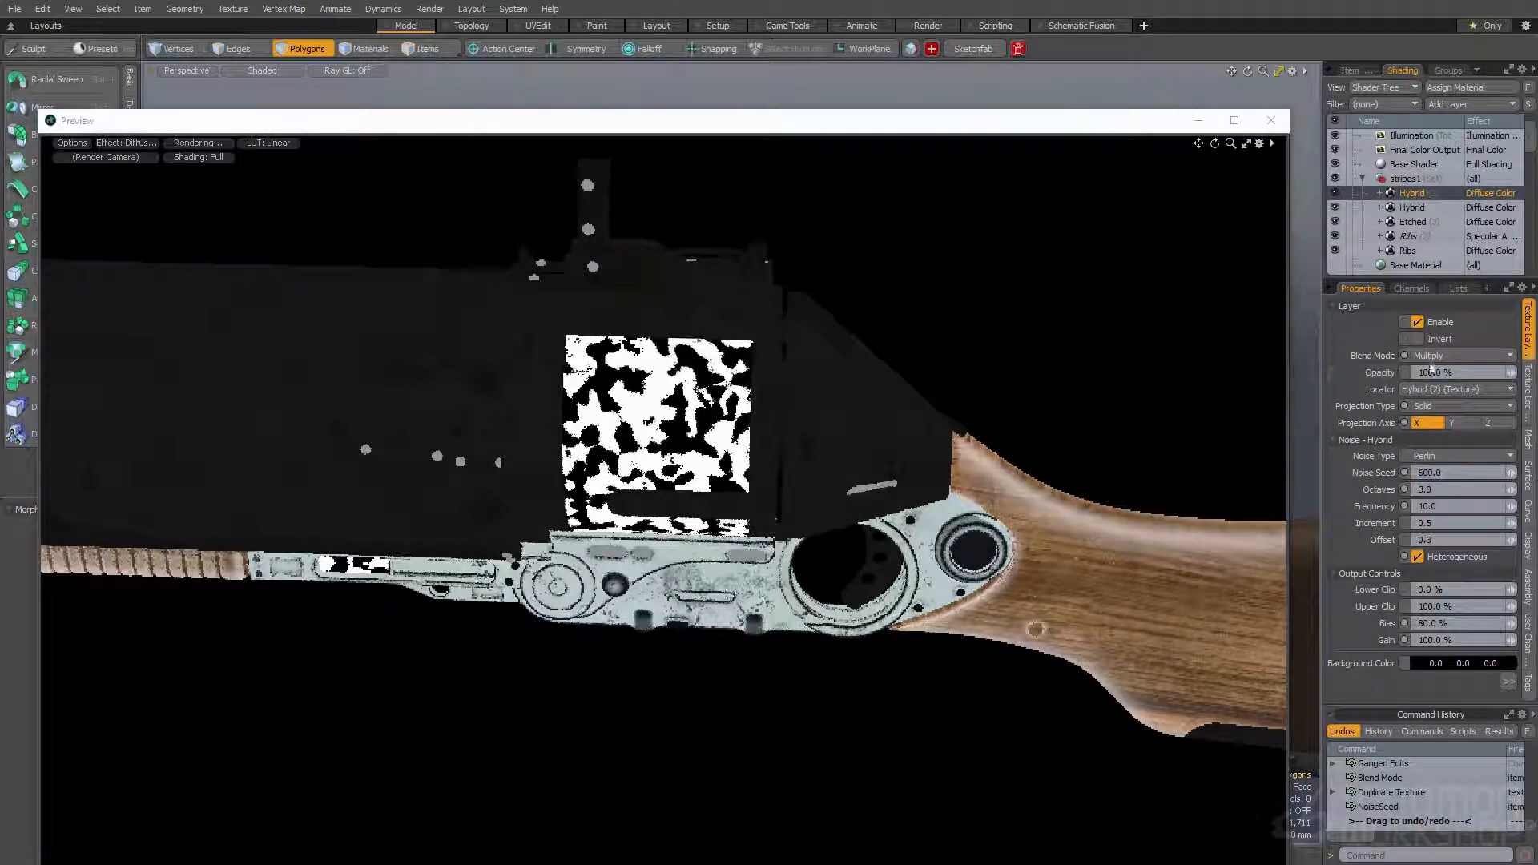
# - Invert the duplicated Hybrid texture and change its blend mode to Screen
pyautogui.click(1411, 338)
pyautogui.click(1438, 357)
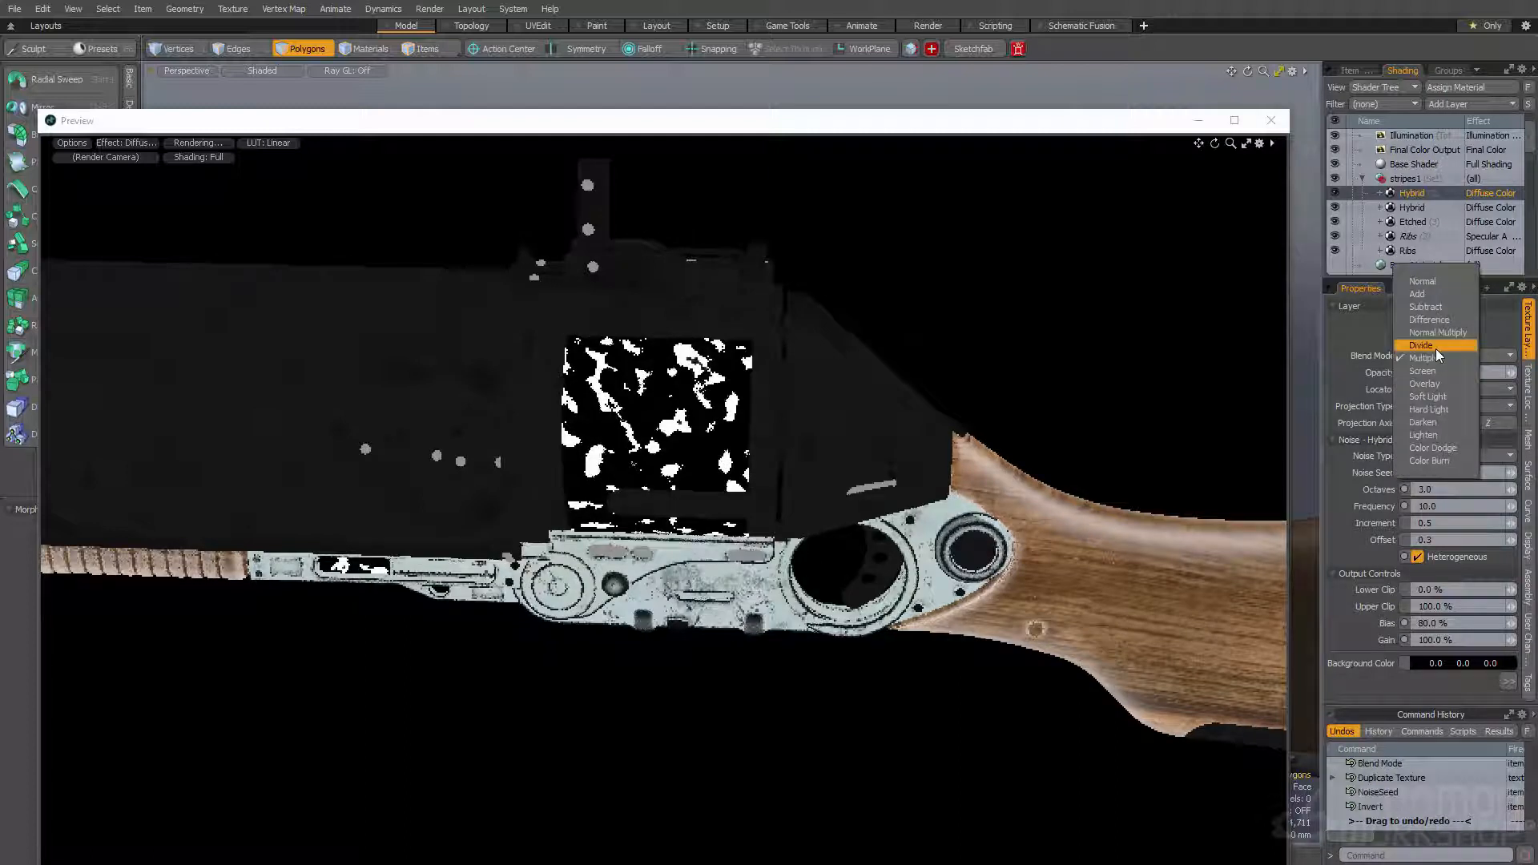
pyautogui.click(1431, 371)
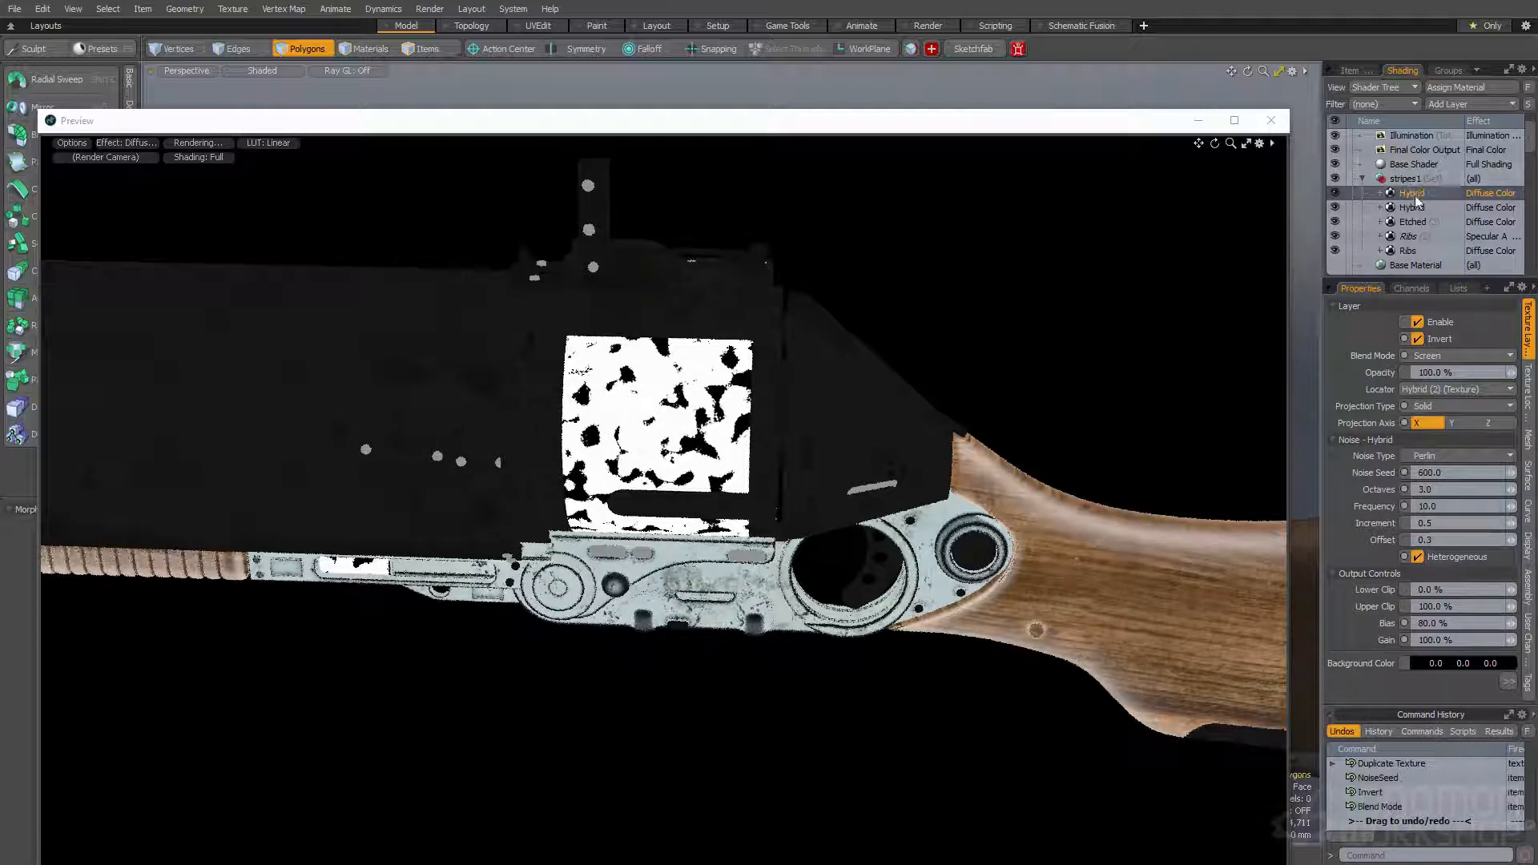
# - Change the effect of the Etched texture and both Hybrid textures in the stripes1 group to Group Mask
pyautogui.click(1490, 224)
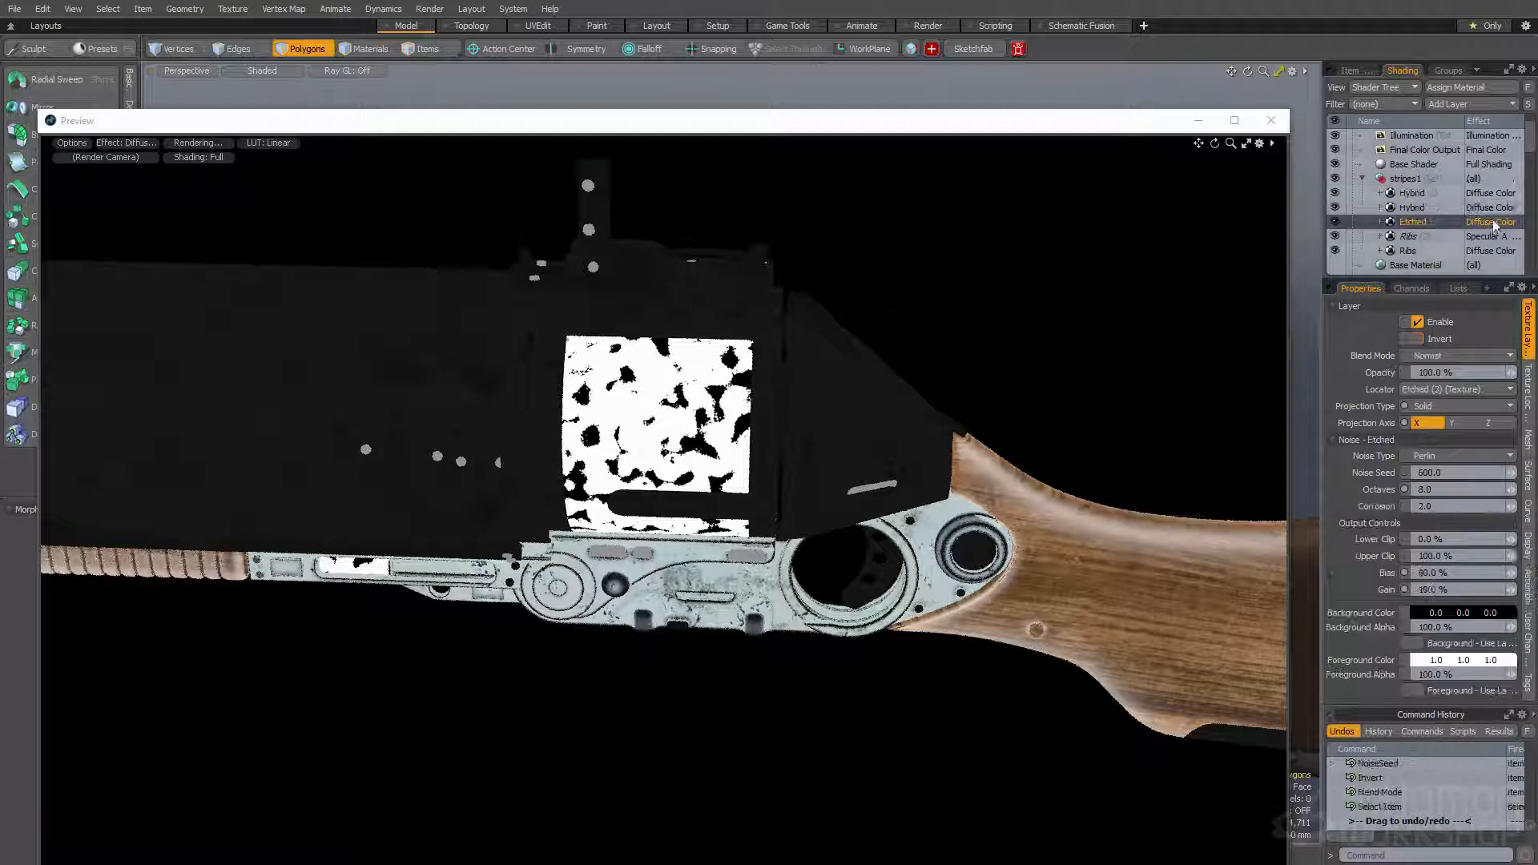
pyautogui.click(1490, 223)
pyautogui.moveTo(1483, 238)
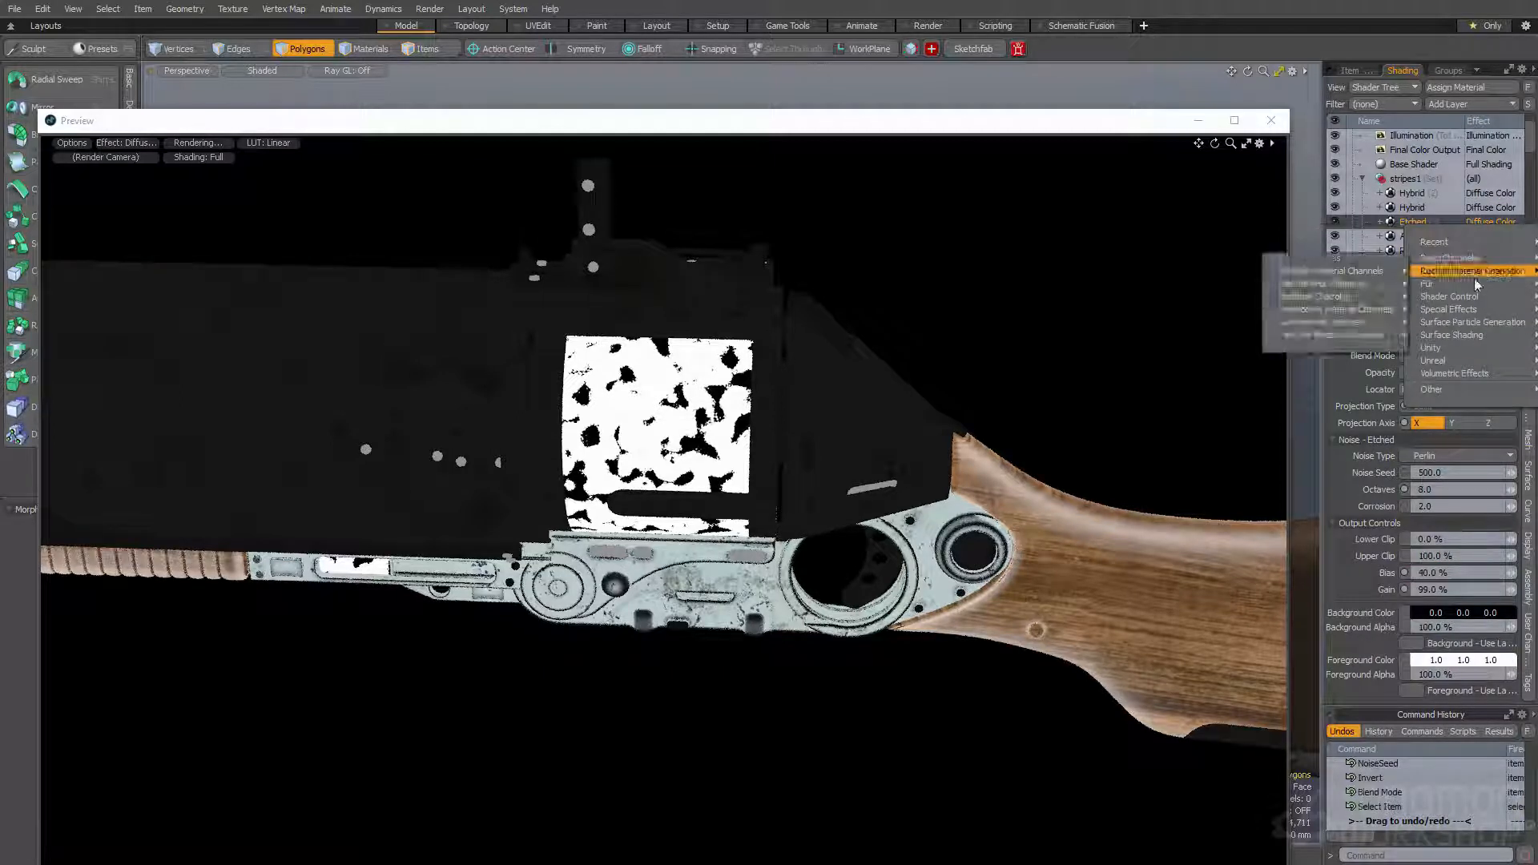
pyautogui.moveTo(1458, 340)
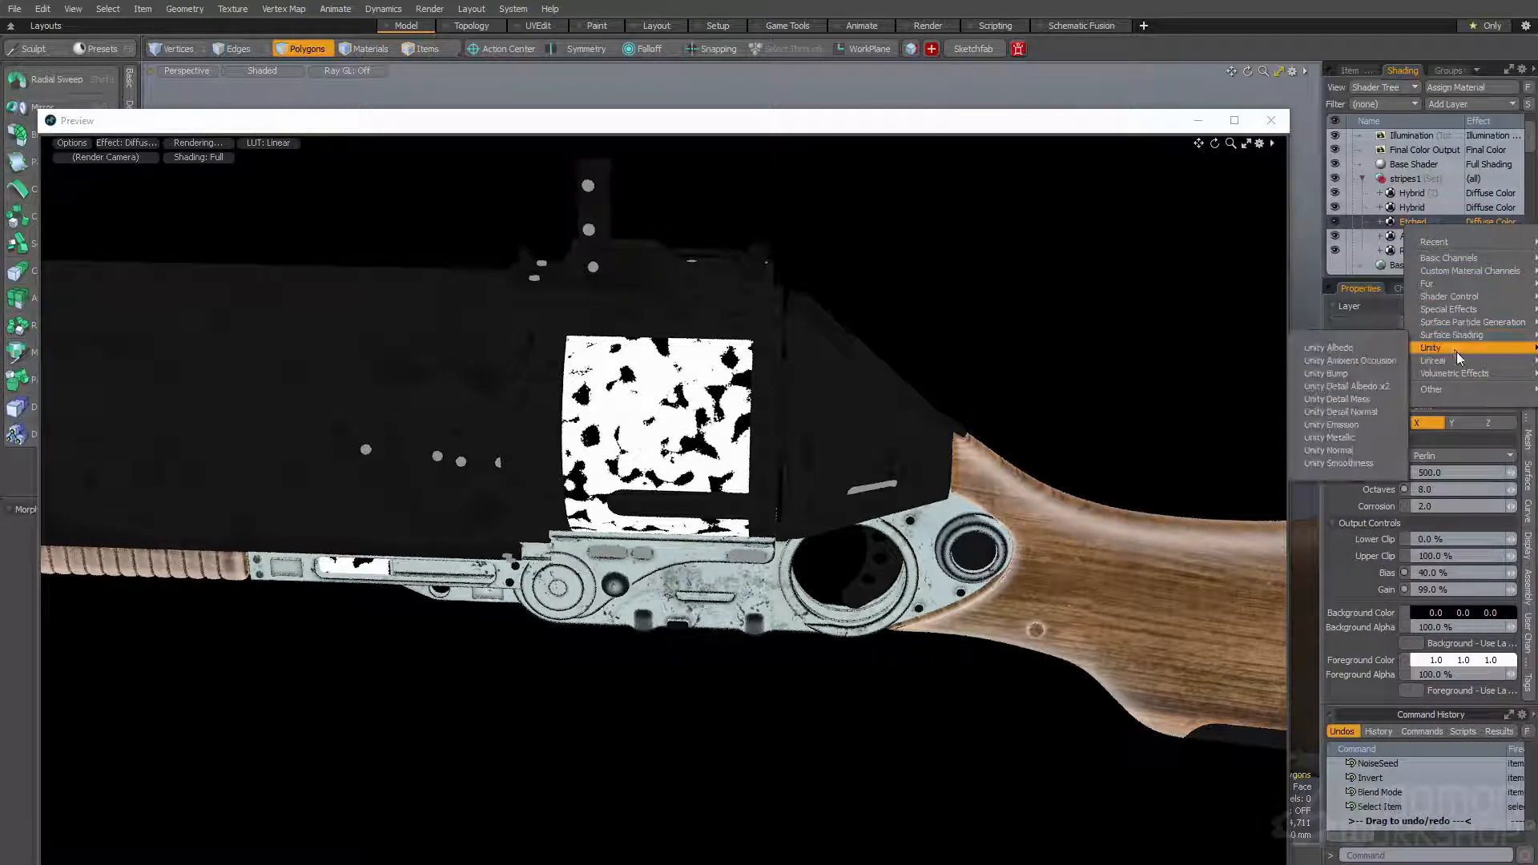
pyautogui.moveTo(1453, 301)
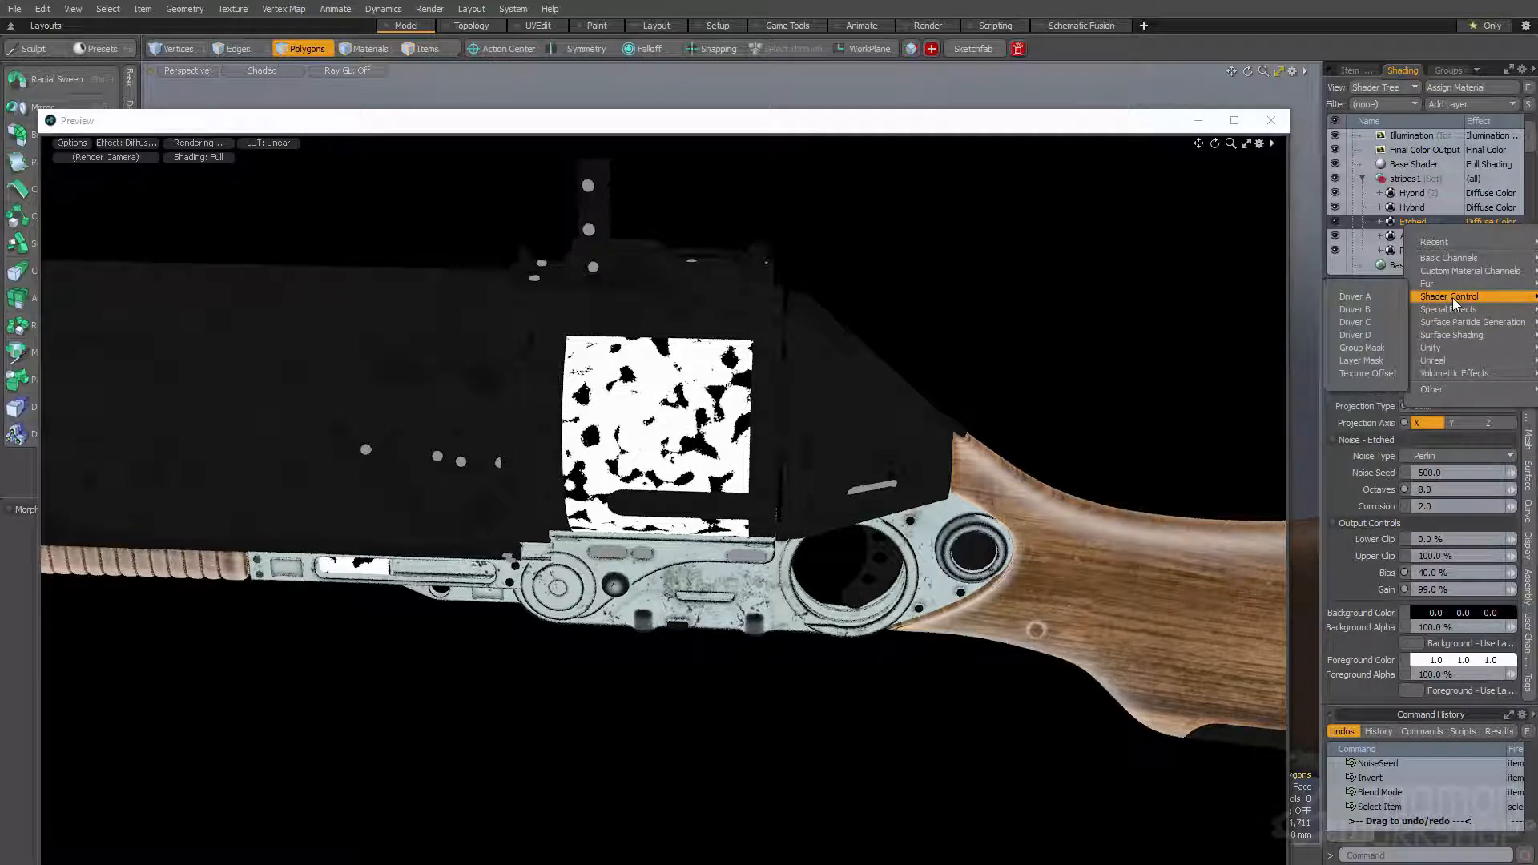
pyautogui.click(1376, 347)
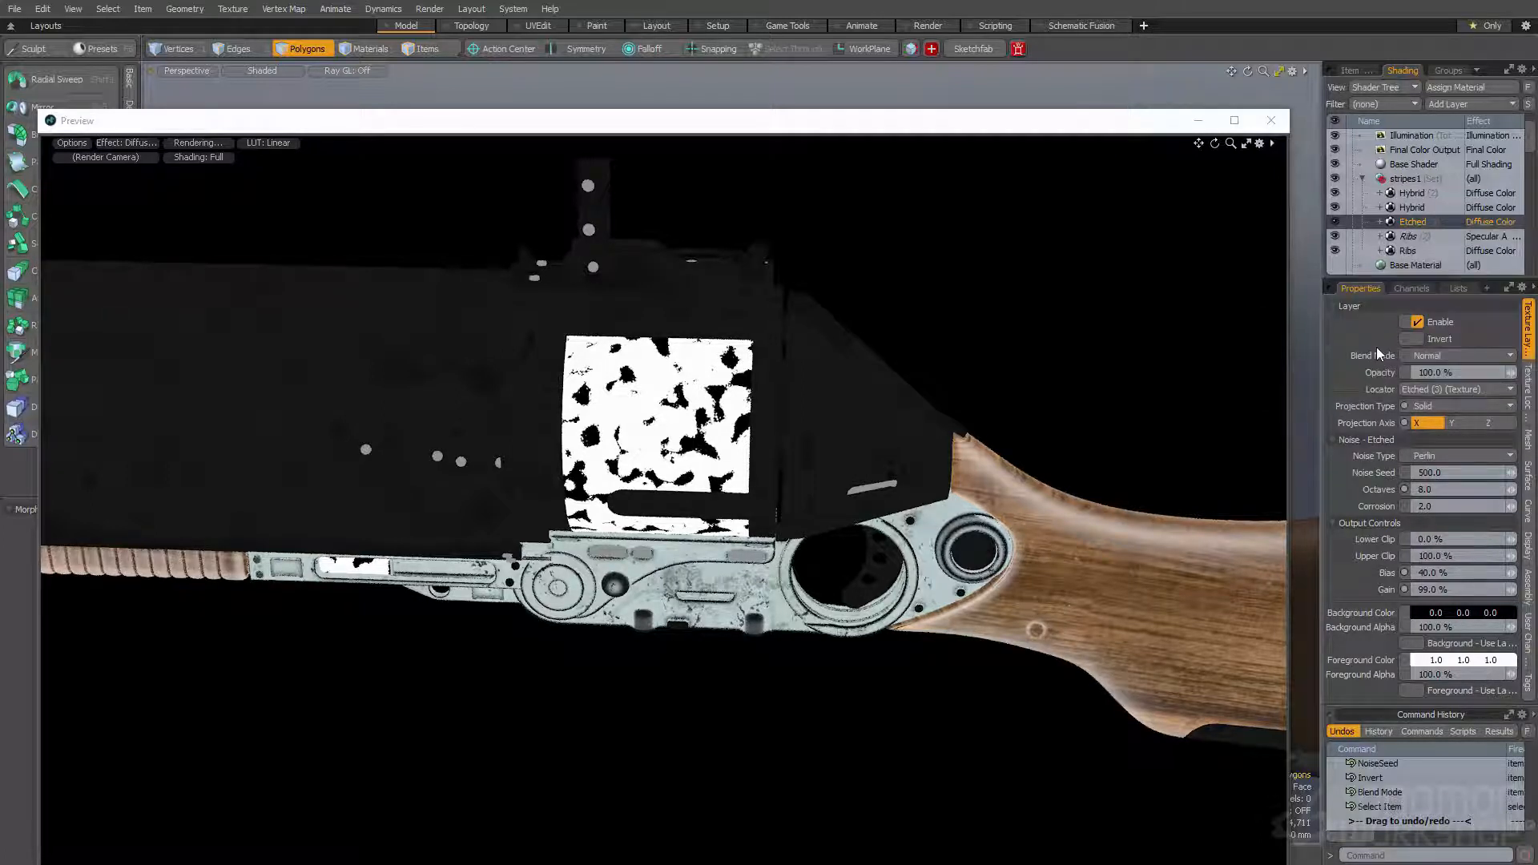
pyautogui.click(1486, 210)
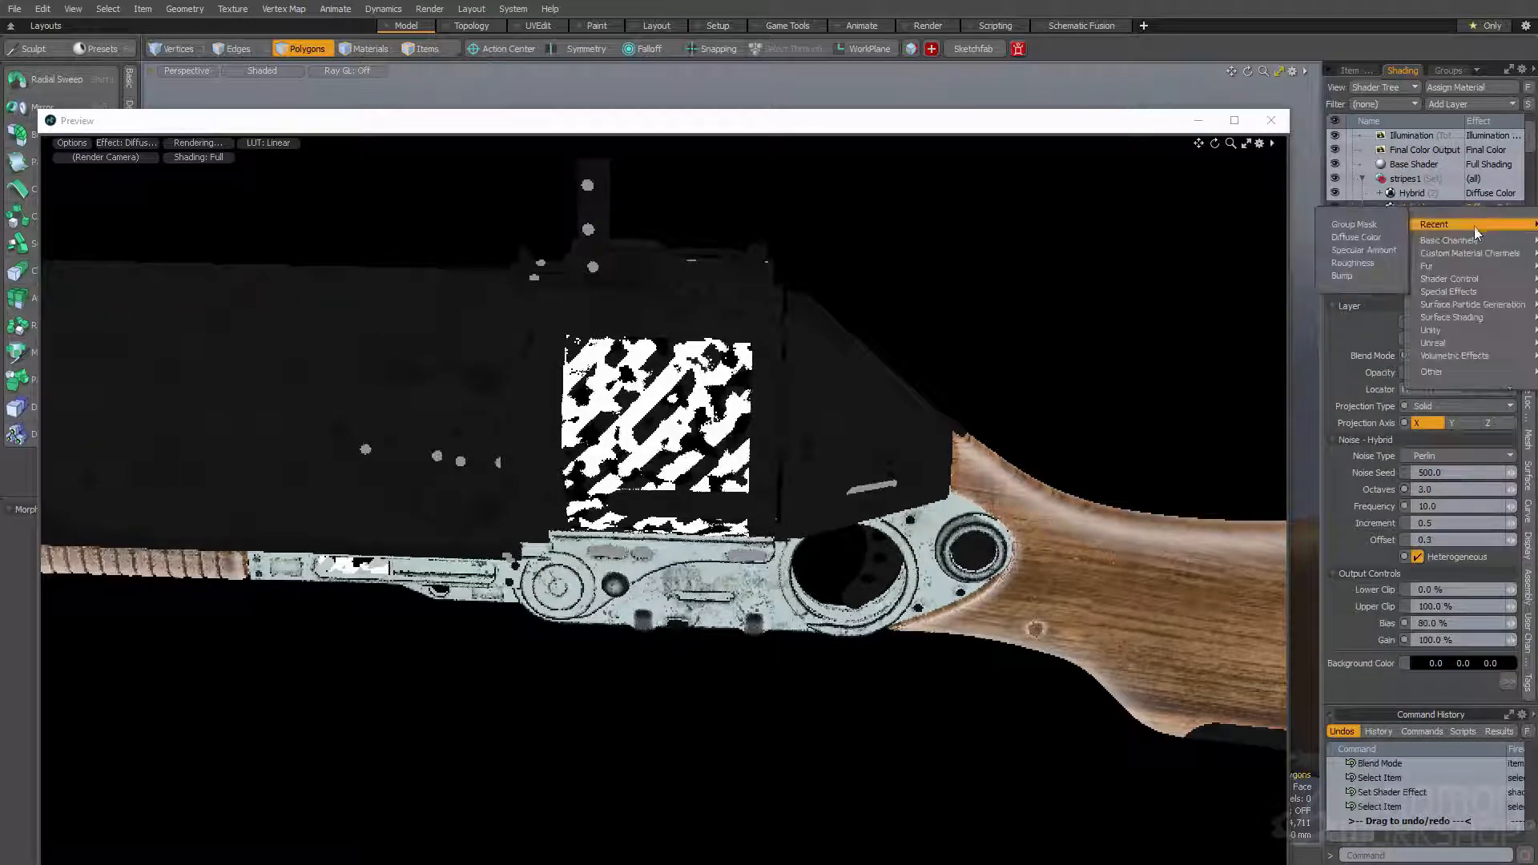
pyautogui.click(1389, 225)
pyautogui.rightClick(1490, 194)
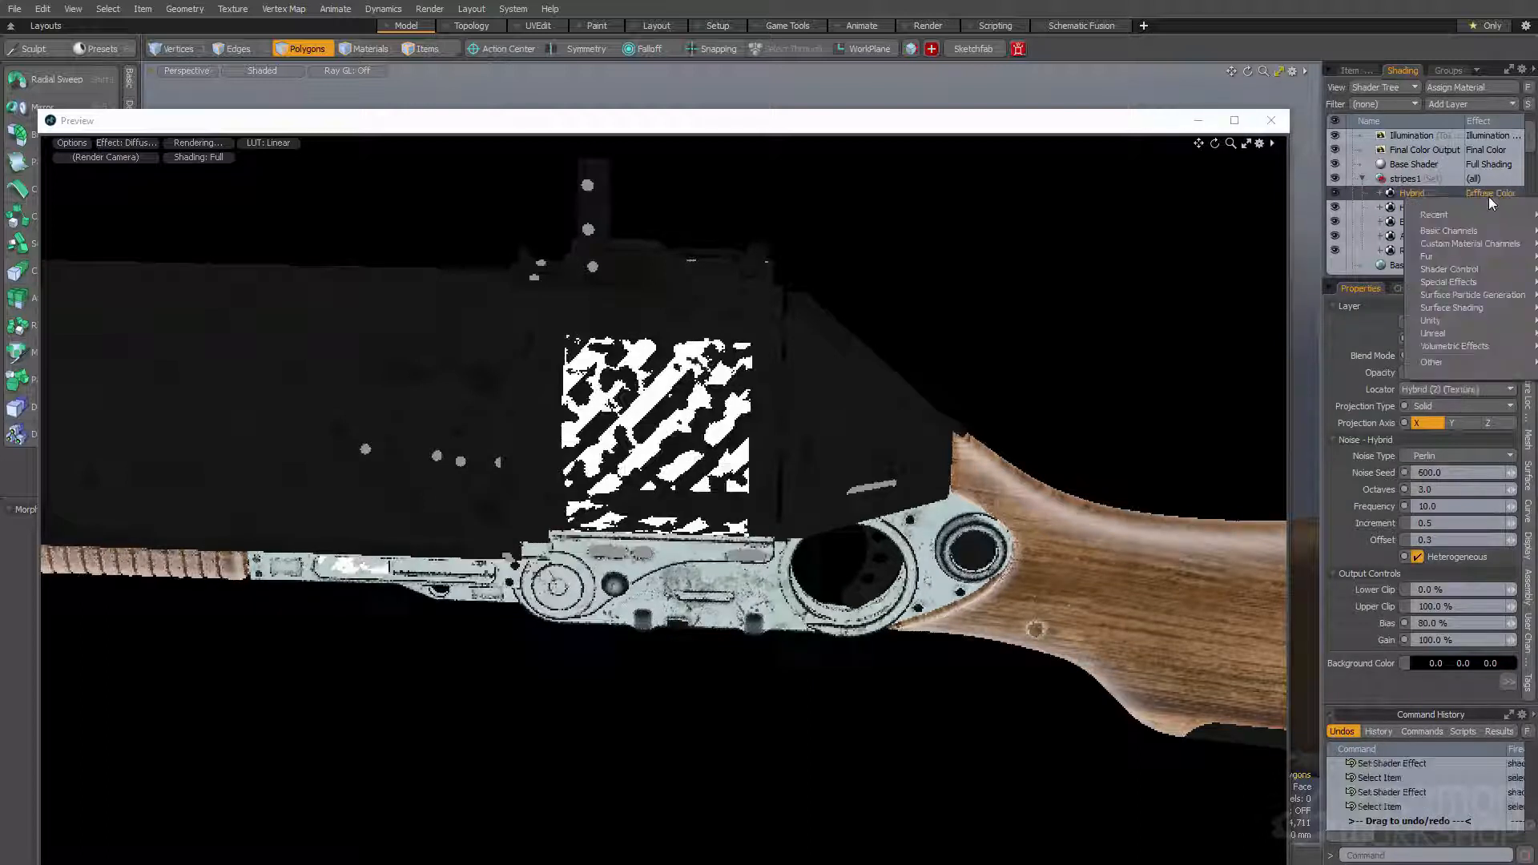
pyautogui.click(1380, 214)
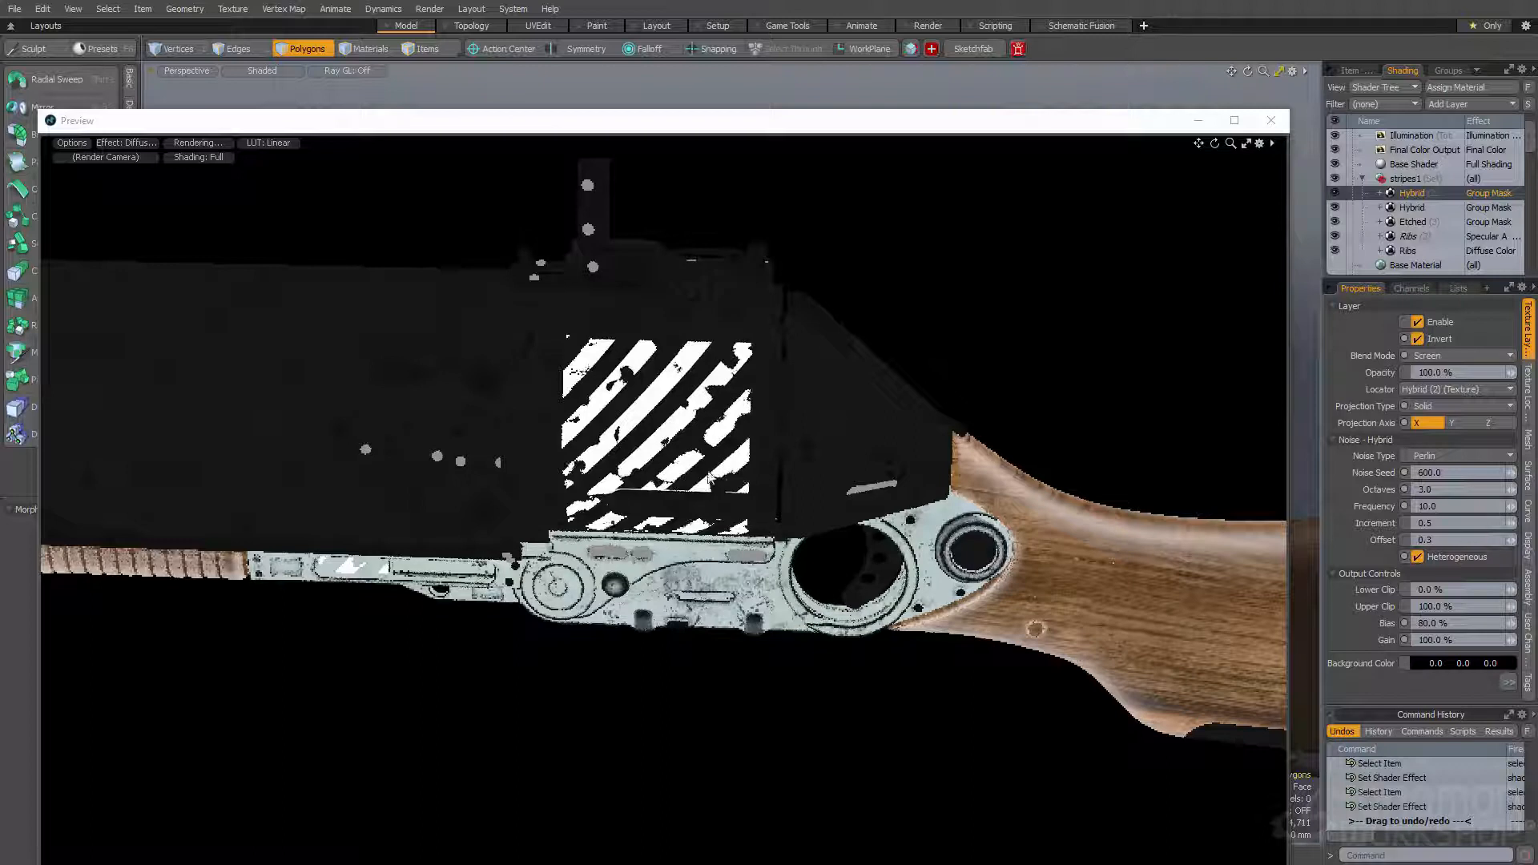
# - Switch the preview's effect to Final Color Output and tilt the camera to check the cylinder's stripes
pyautogui.click(145, 147)
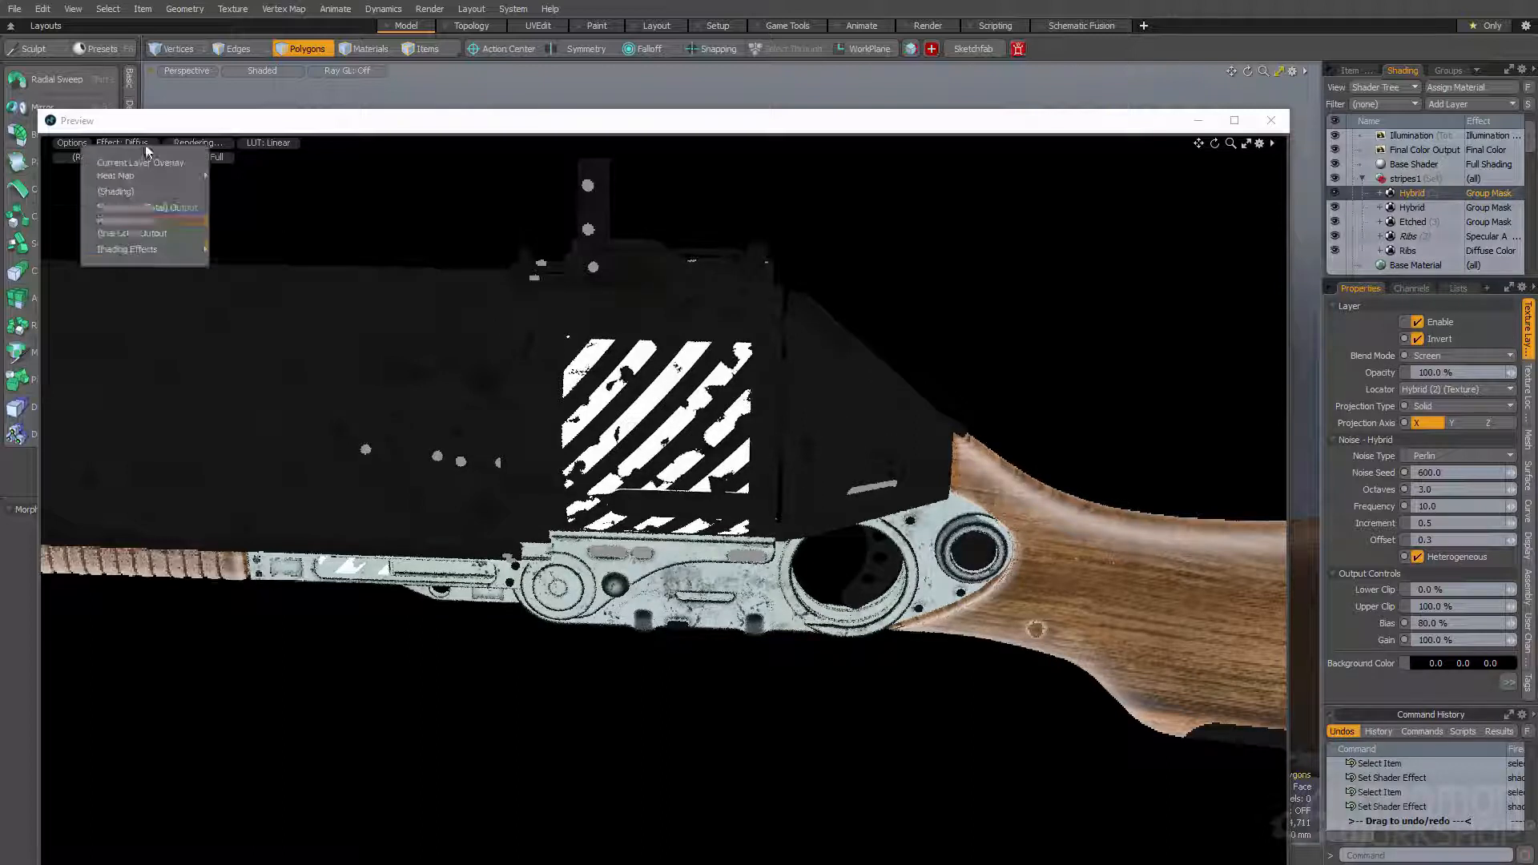
pyautogui.click(132, 230)
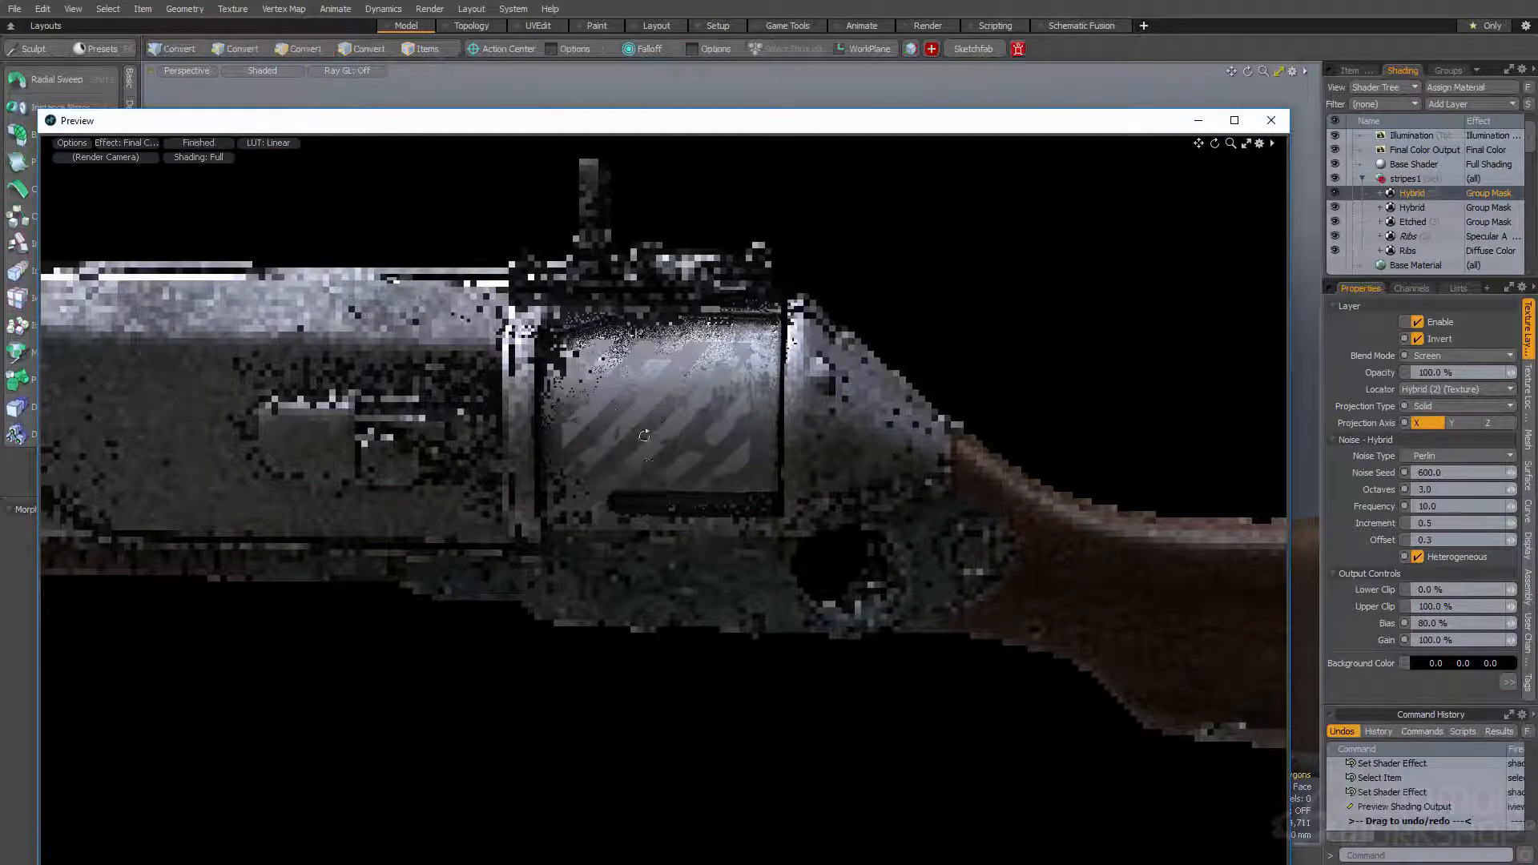
pyautogui.keyDown('alt'); pyautogui.moveTo(645, 455); pyautogui.dragTo(638, 645); pyautogui.keyUp('alt')
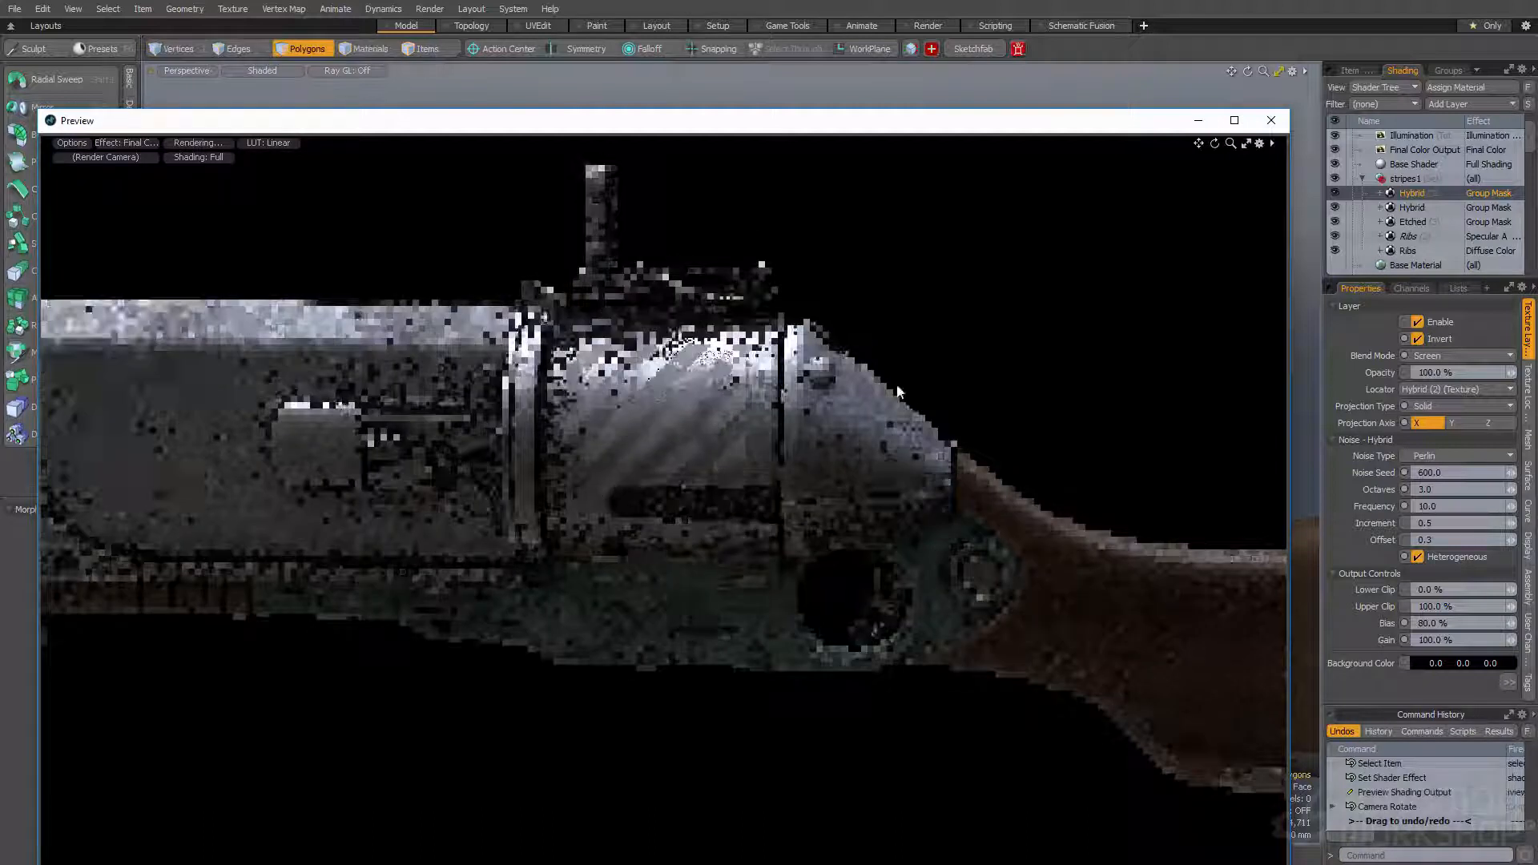
# - Adjust the opacity of the stripes1 group's diffuse color Ribs layer, trying 80% and settling on 90%
pyautogui.scroll(-3, 1401, 230)
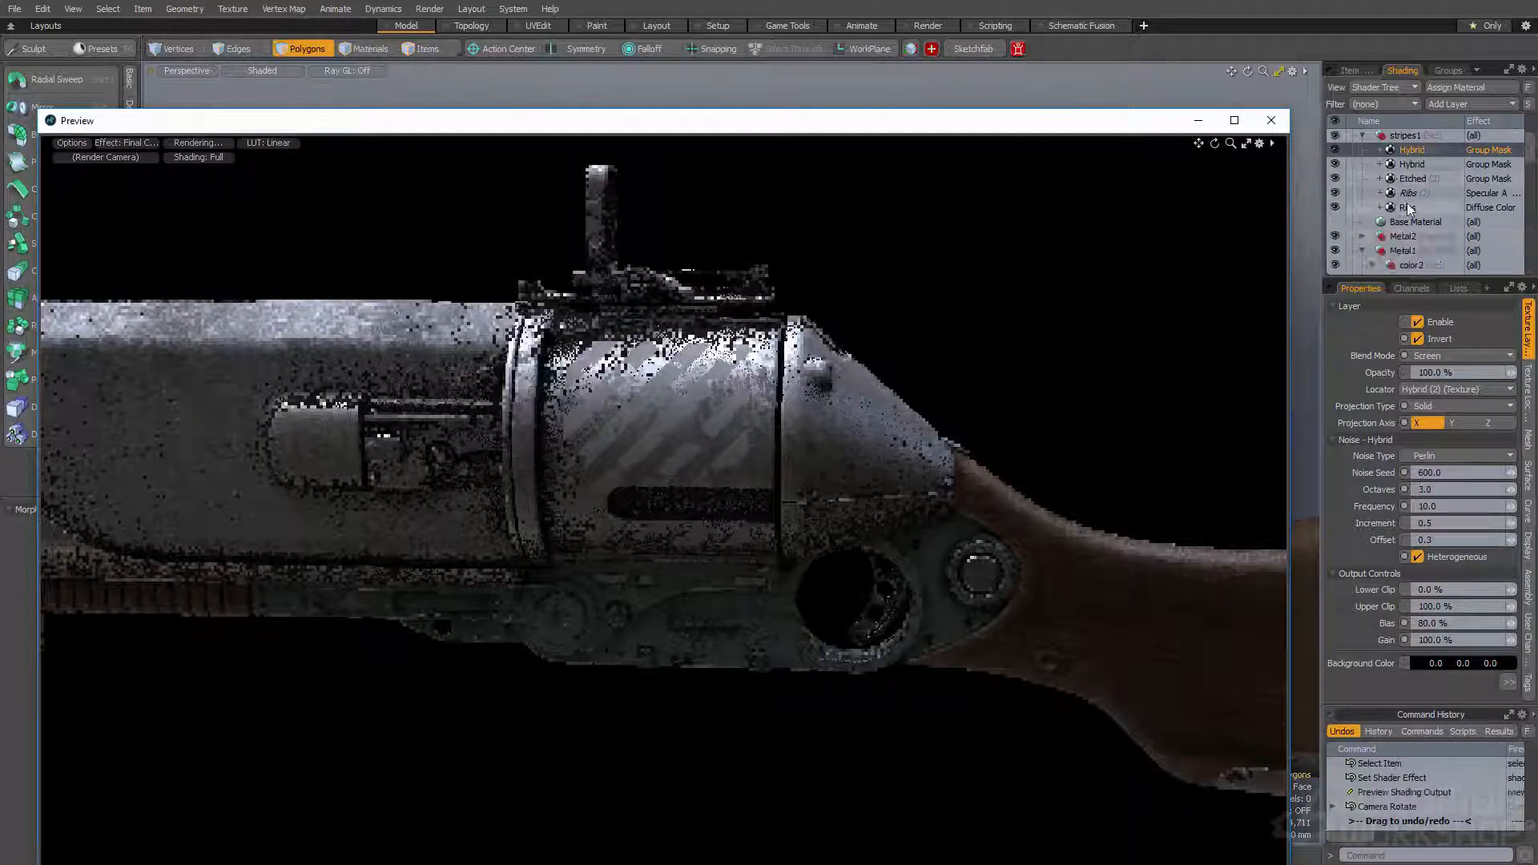
pyautogui.click(1407, 208)
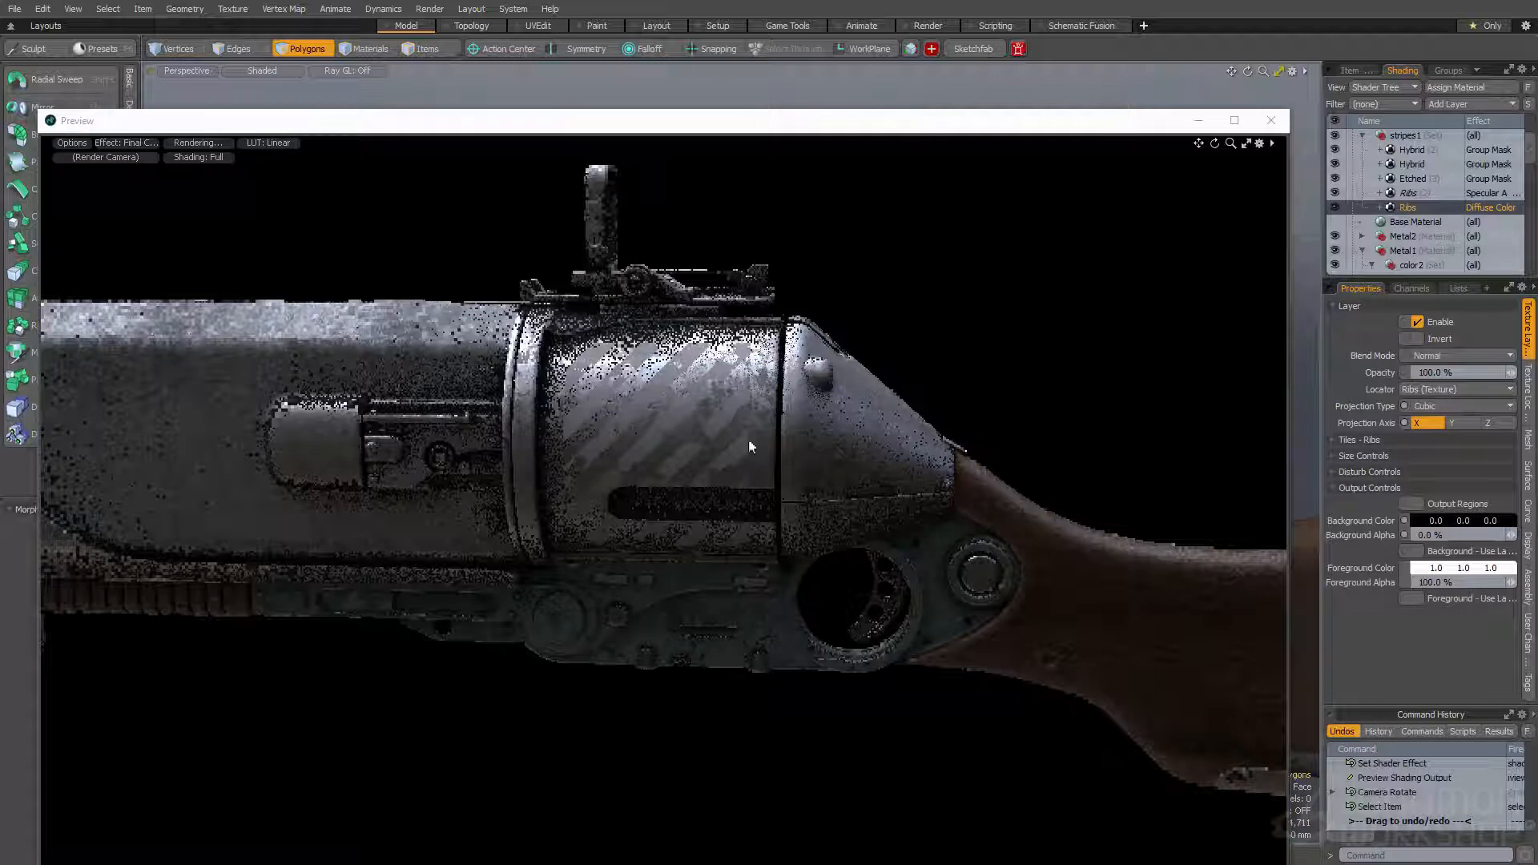
pyautogui.click(1432, 373)
pyautogui.write('80')
pyautogui.press('Return')
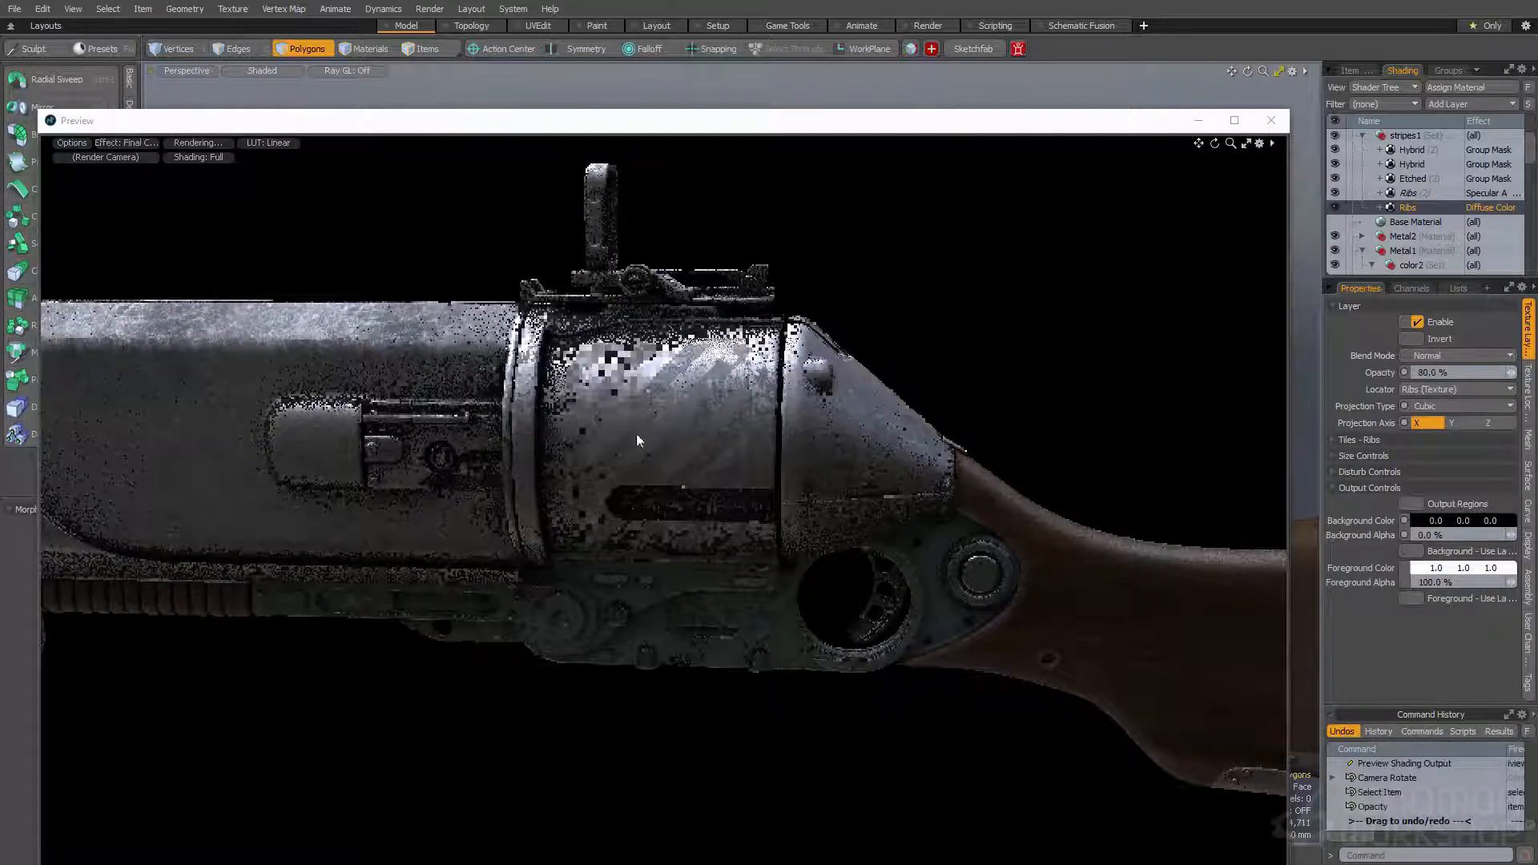
pyautogui.click(1425, 374)
pyautogui.write('90')
pyautogui.press('Return')
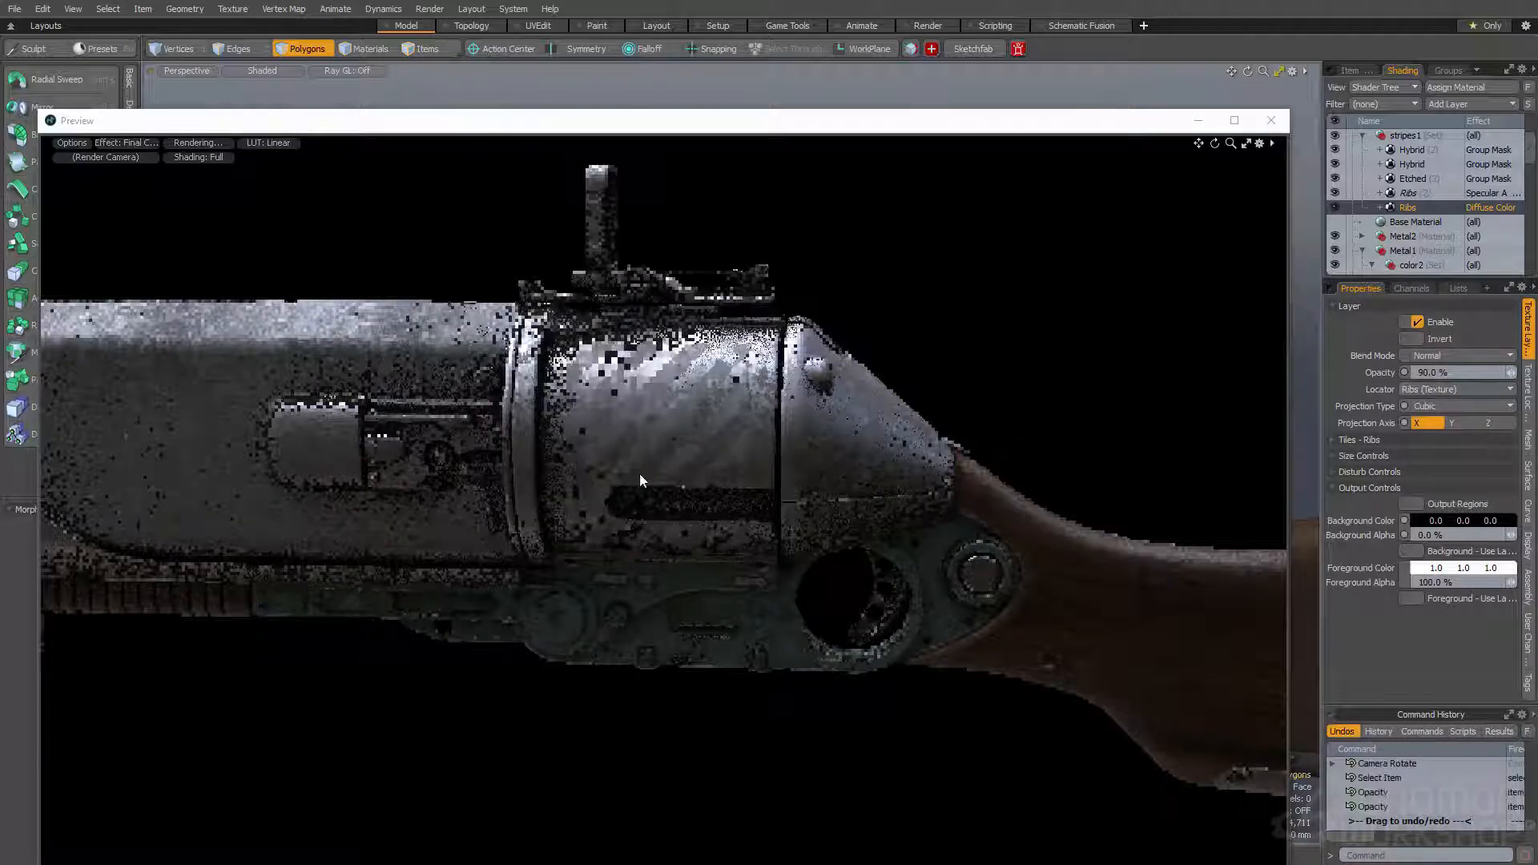
# - Examine the worn stripes and metal on both sides of the gun, finishing with the whole gun framed in the preview
pyautogui.keyDown('alt'); pyautogui.moveTo(701, 450); pyautogui.dragTo(317, 421); pyautogui.keyUp('alt')
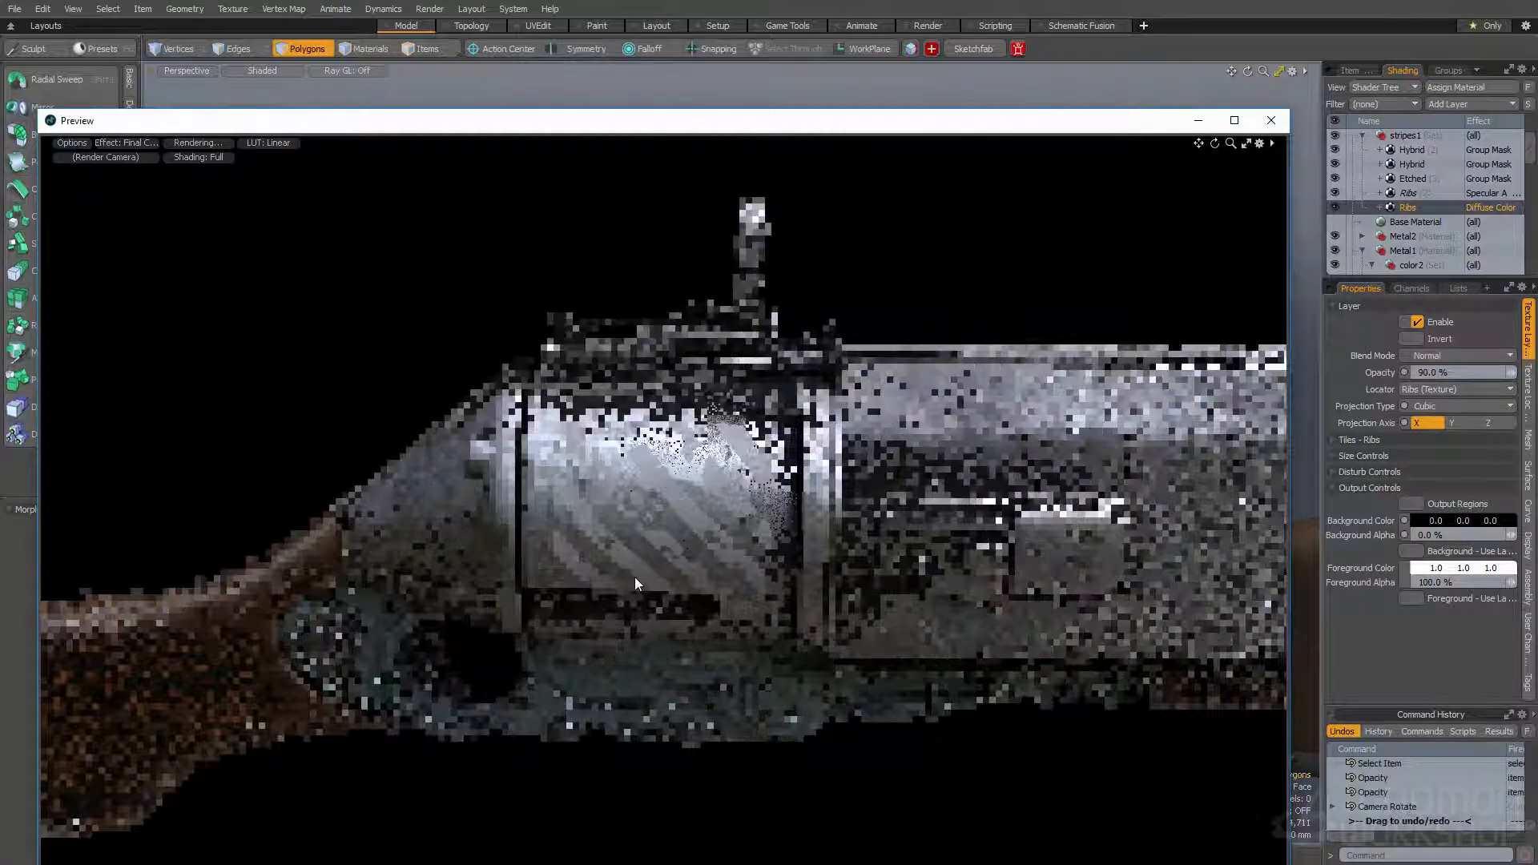
pyautogui.keyDown('ctrl'); pyautogui.keyDown('alt'); pyautogui.moveTo(740, 437); pyautogui.dragTo(708, 494); pyautogui.keyUp('alt'); pyautogui.keyUp('ctrl')
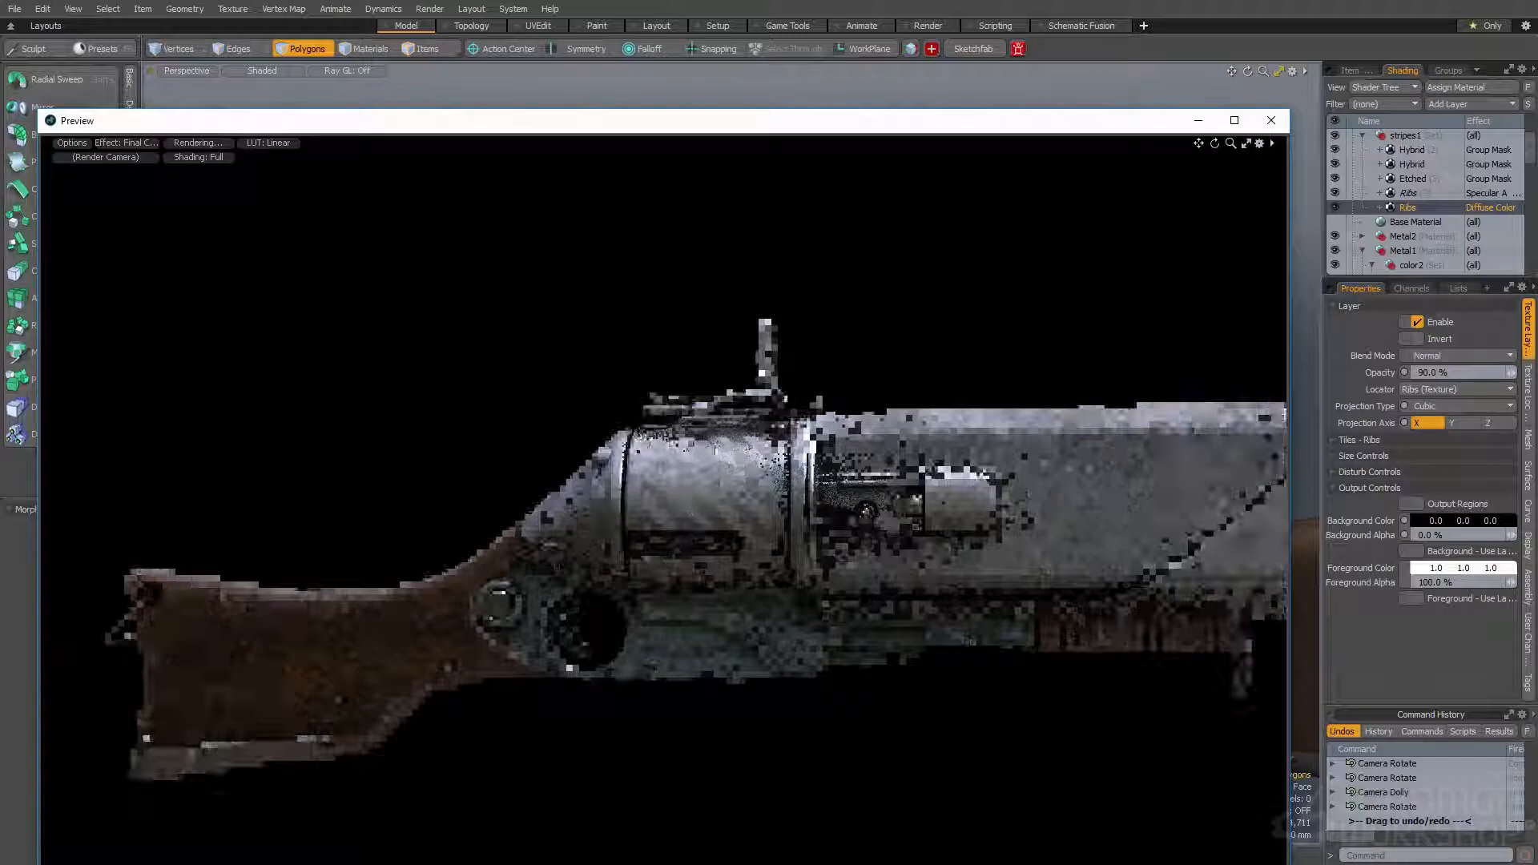
pyautogui.keyDown('ctrl'); pyautogui.keyDown('alt'); pyautogui.moveTo(602, 535); pyautogui.dragTo(634, 563); pyautogui.keyUp('alt'); pyautogui.keyUp('ctrl')
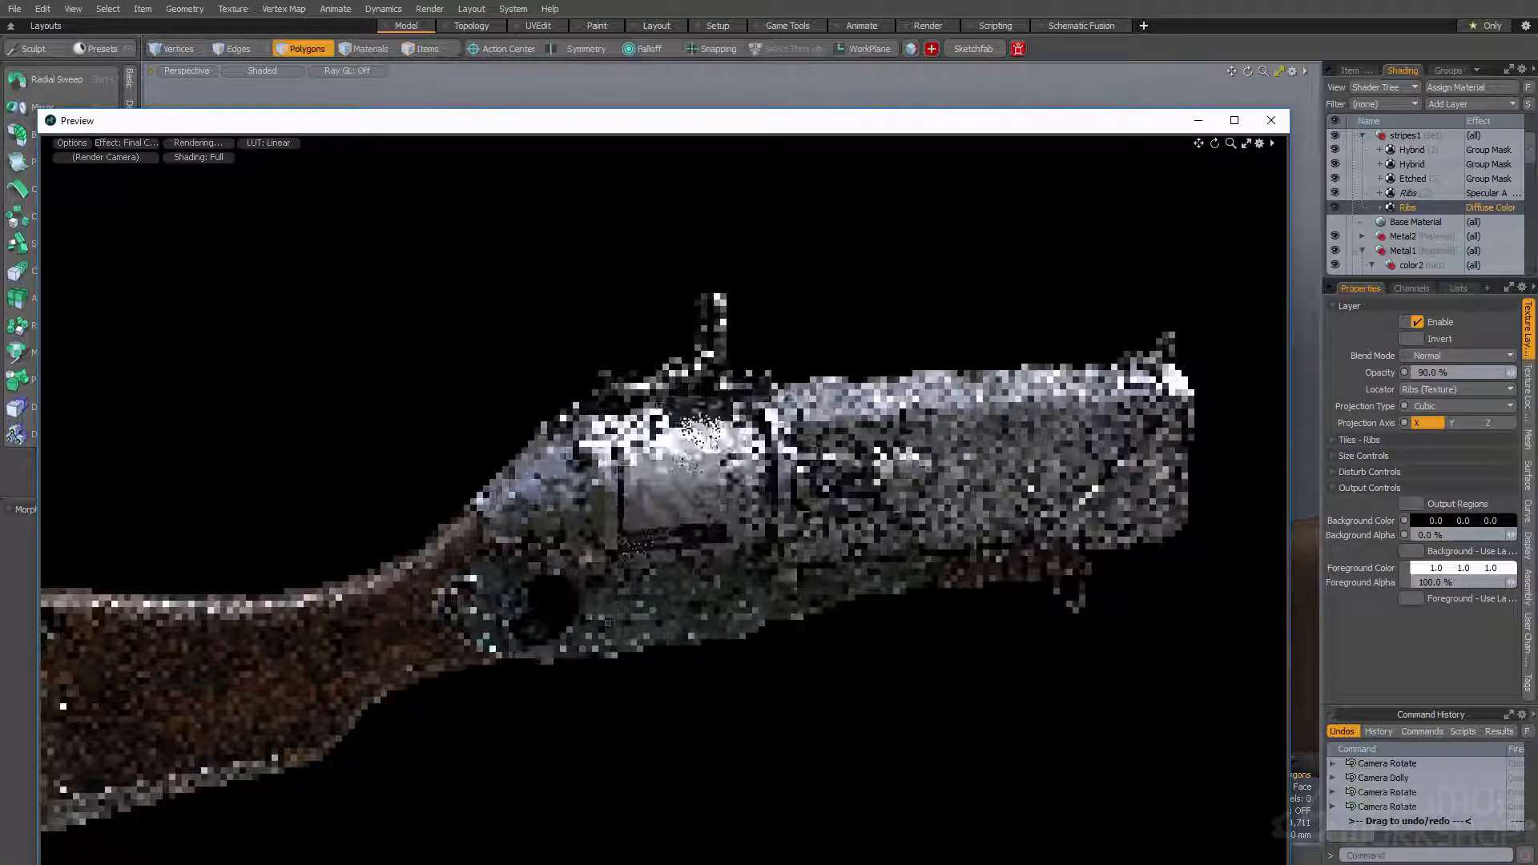
pyautogui.keyDown('alt'); pyautogui.moveTo(733, 559); pyautogui.dragTo(687, 462); pyautogui.keyUp('alt')
pyautogui.scroll(1, 686, 461)
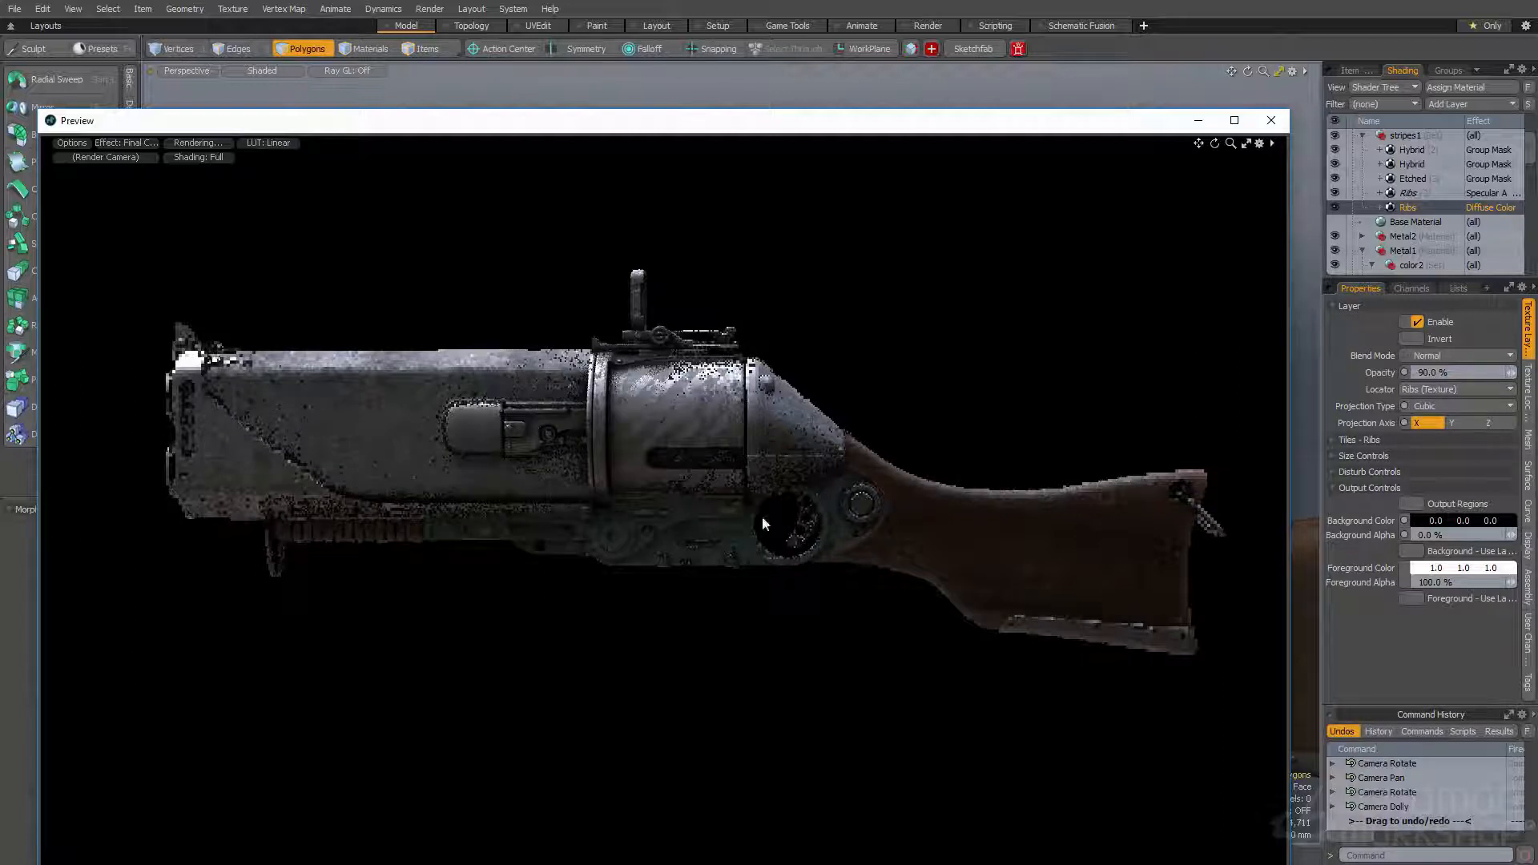
pyautogui.scroll(1, 976, 513)
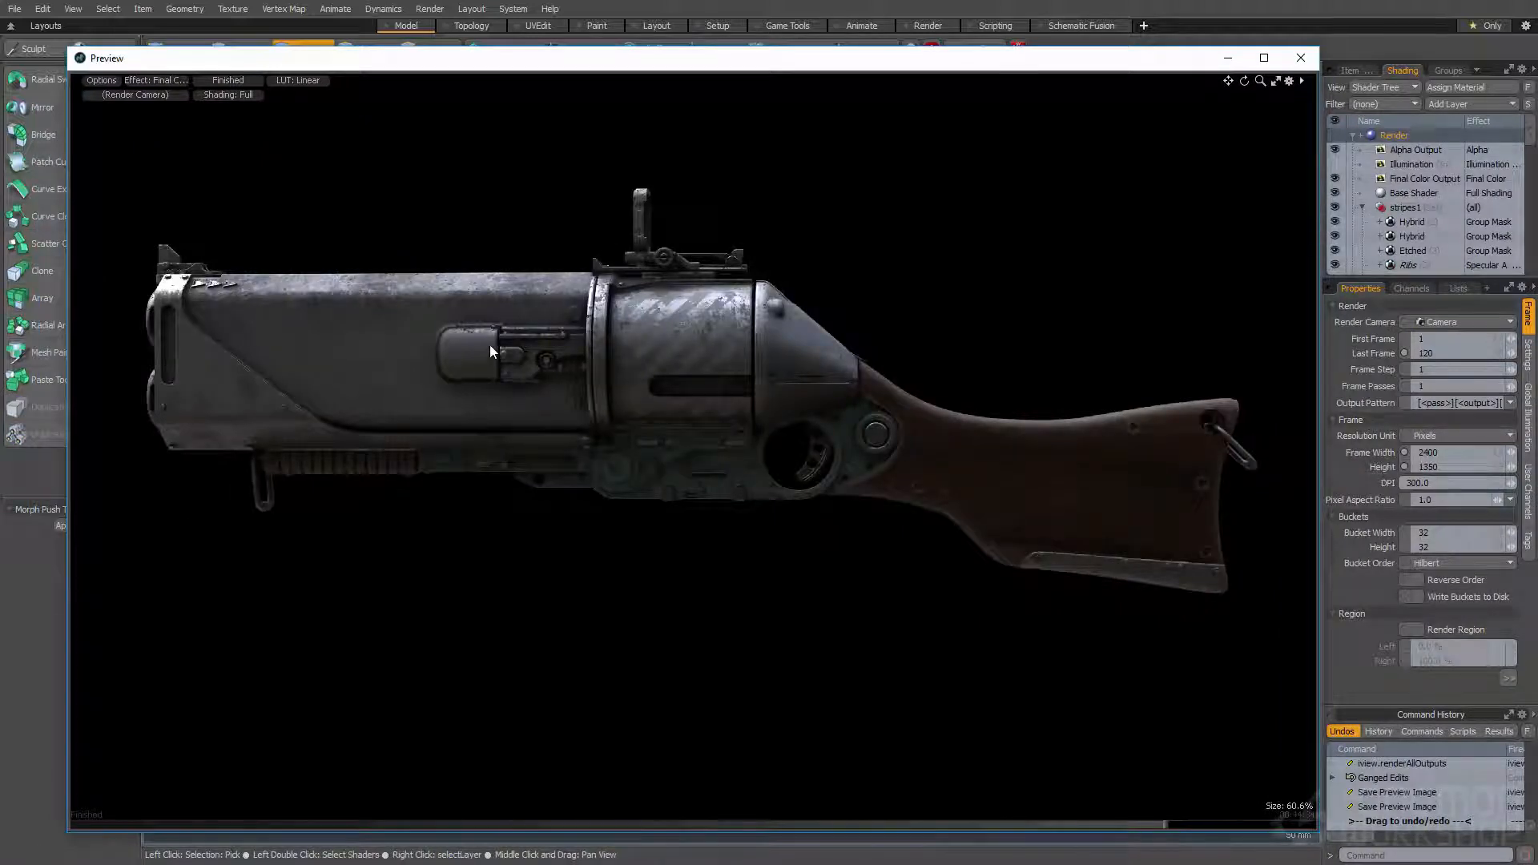
# - Examine the worn metal on the barrel and cylinder up close in the preview and review the preview's option list
pyautogui.scroll(2, 456, 346)
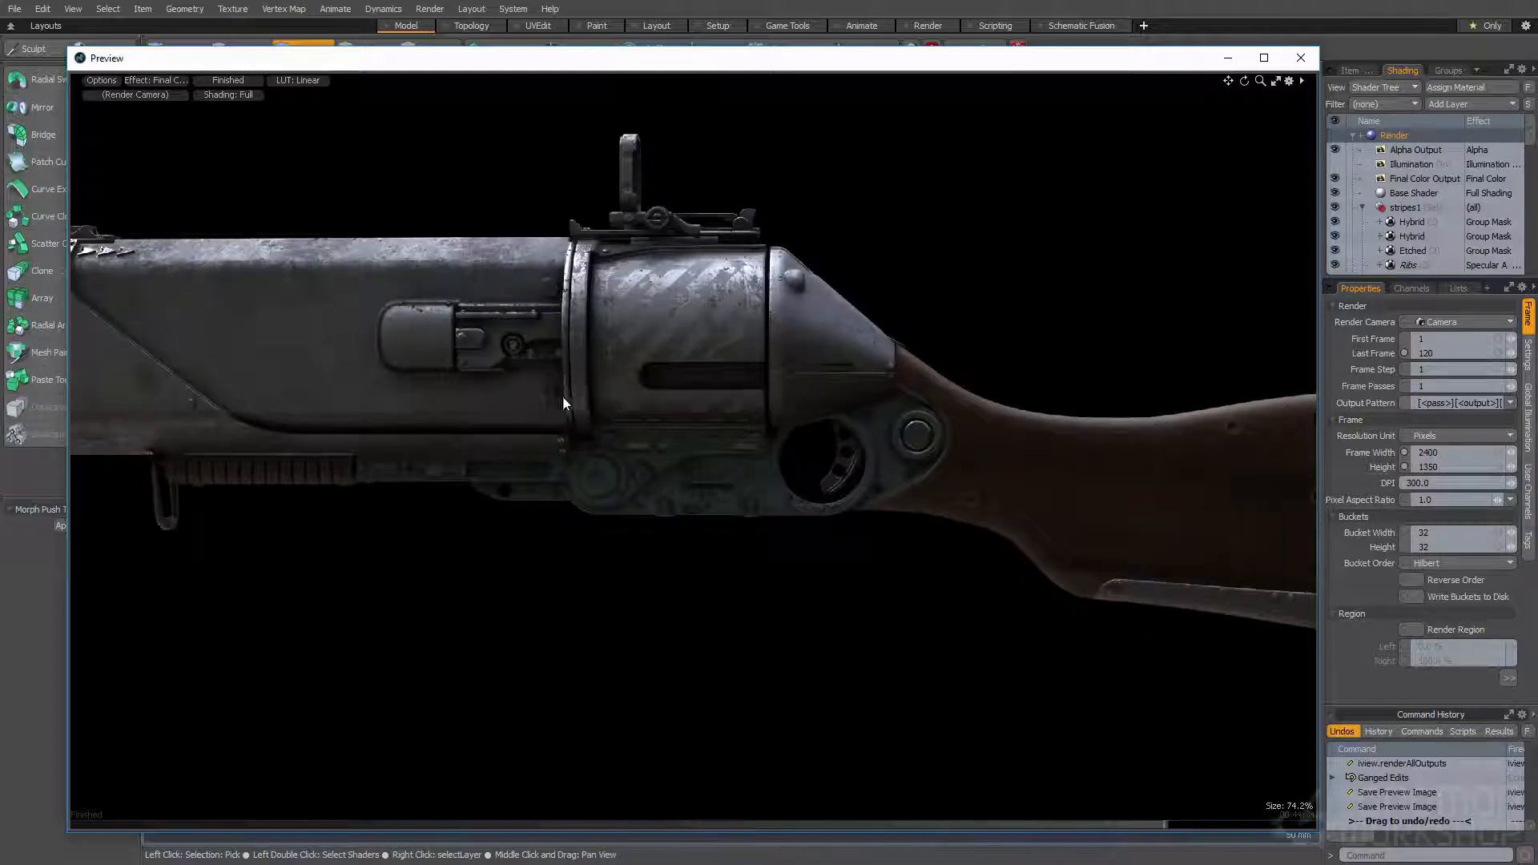
pyautogui.scroll(3, 561, 420)
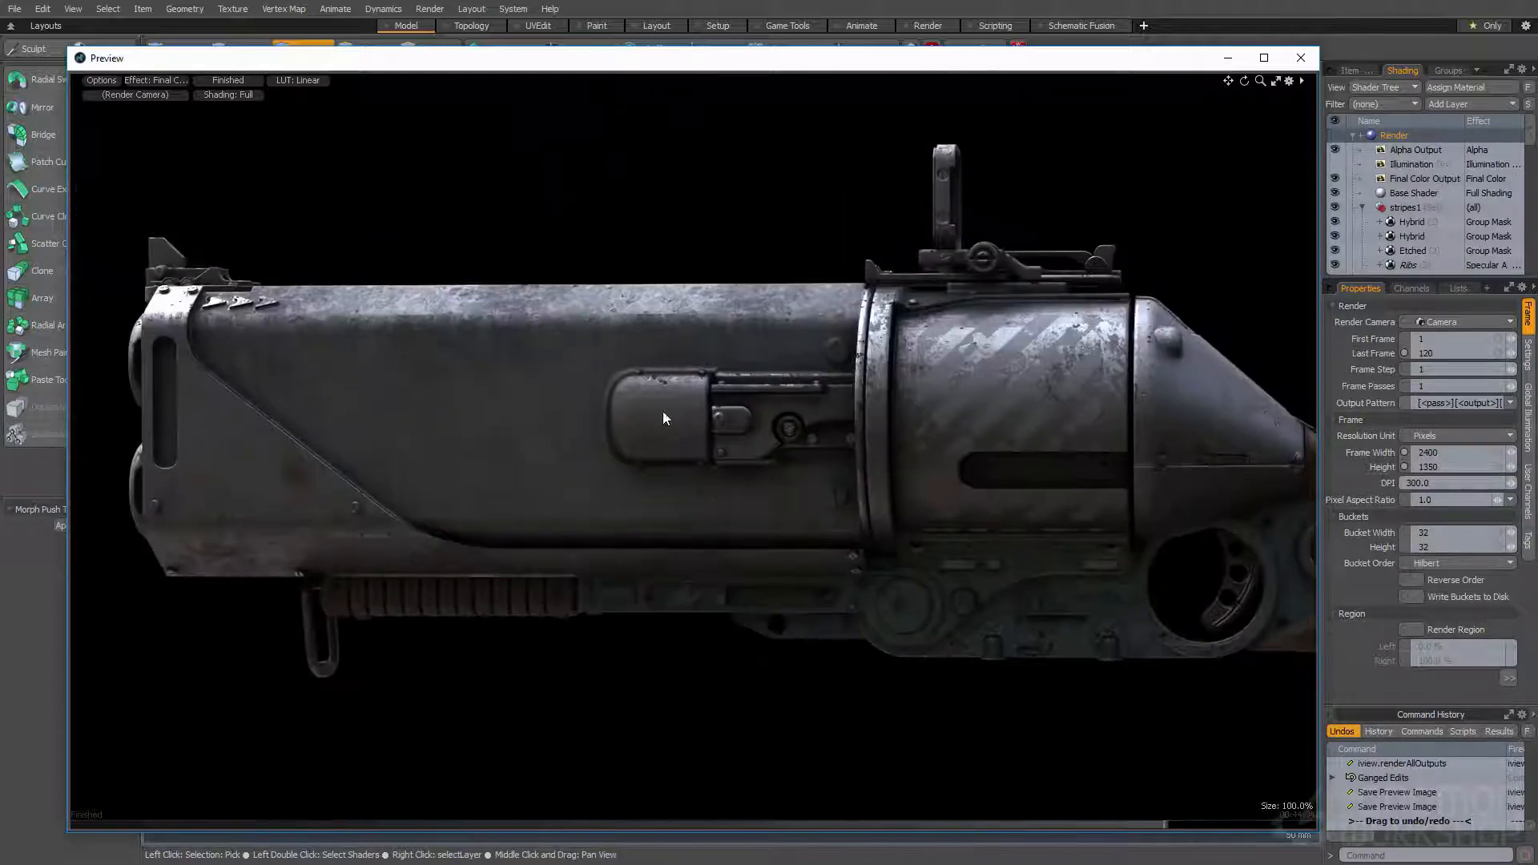
pyautogui.moveTo(1102, 409); pyautogui.dragTo(1006, 389, button='middle')
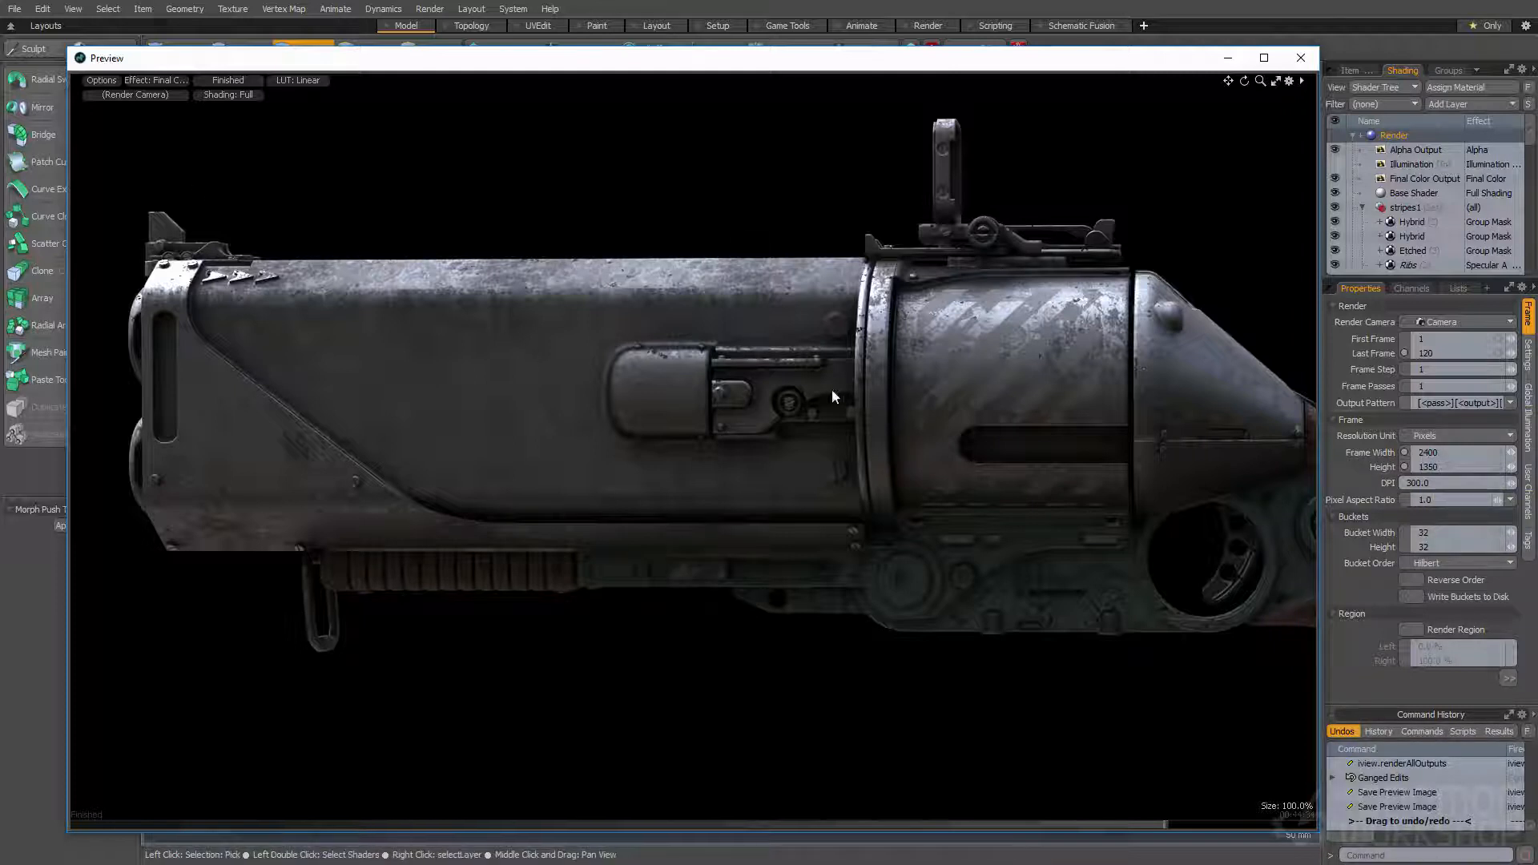
pyautogui.click(101, 80)
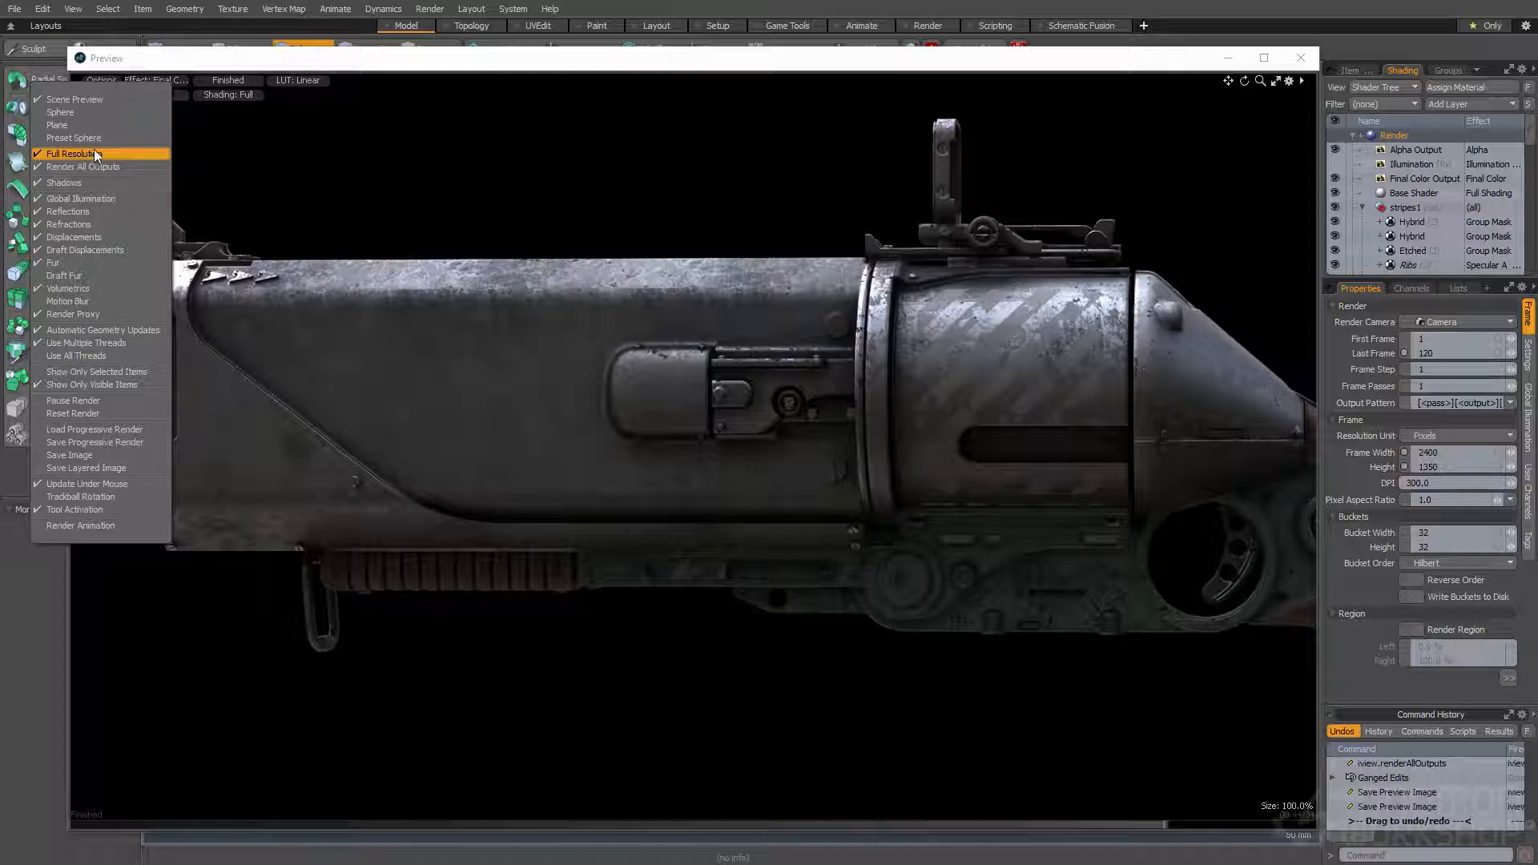
pyautogui.click(547, 173)
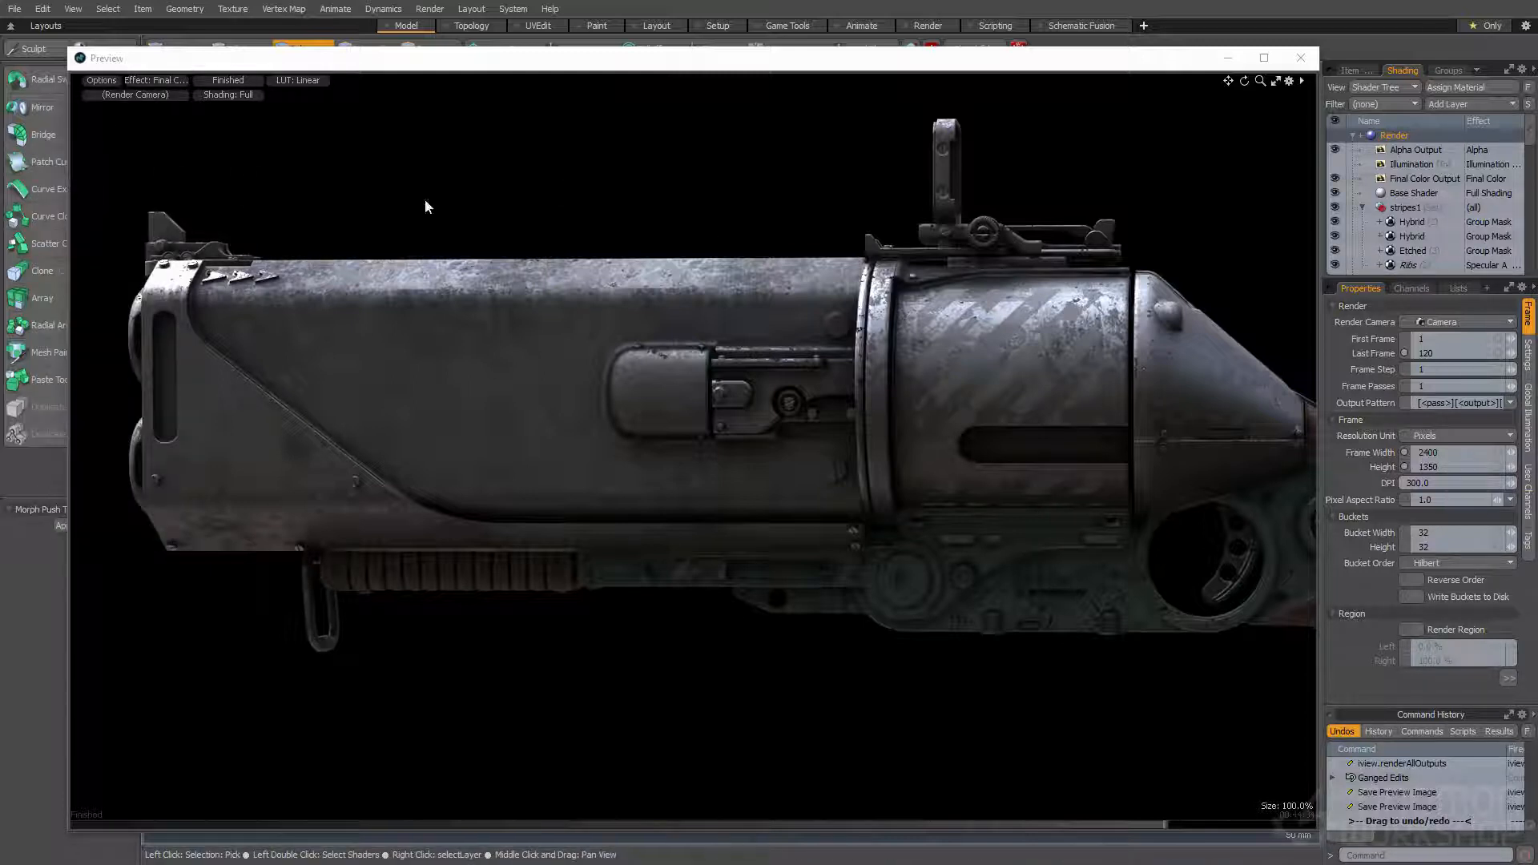
pyautogui.click(101, 81)
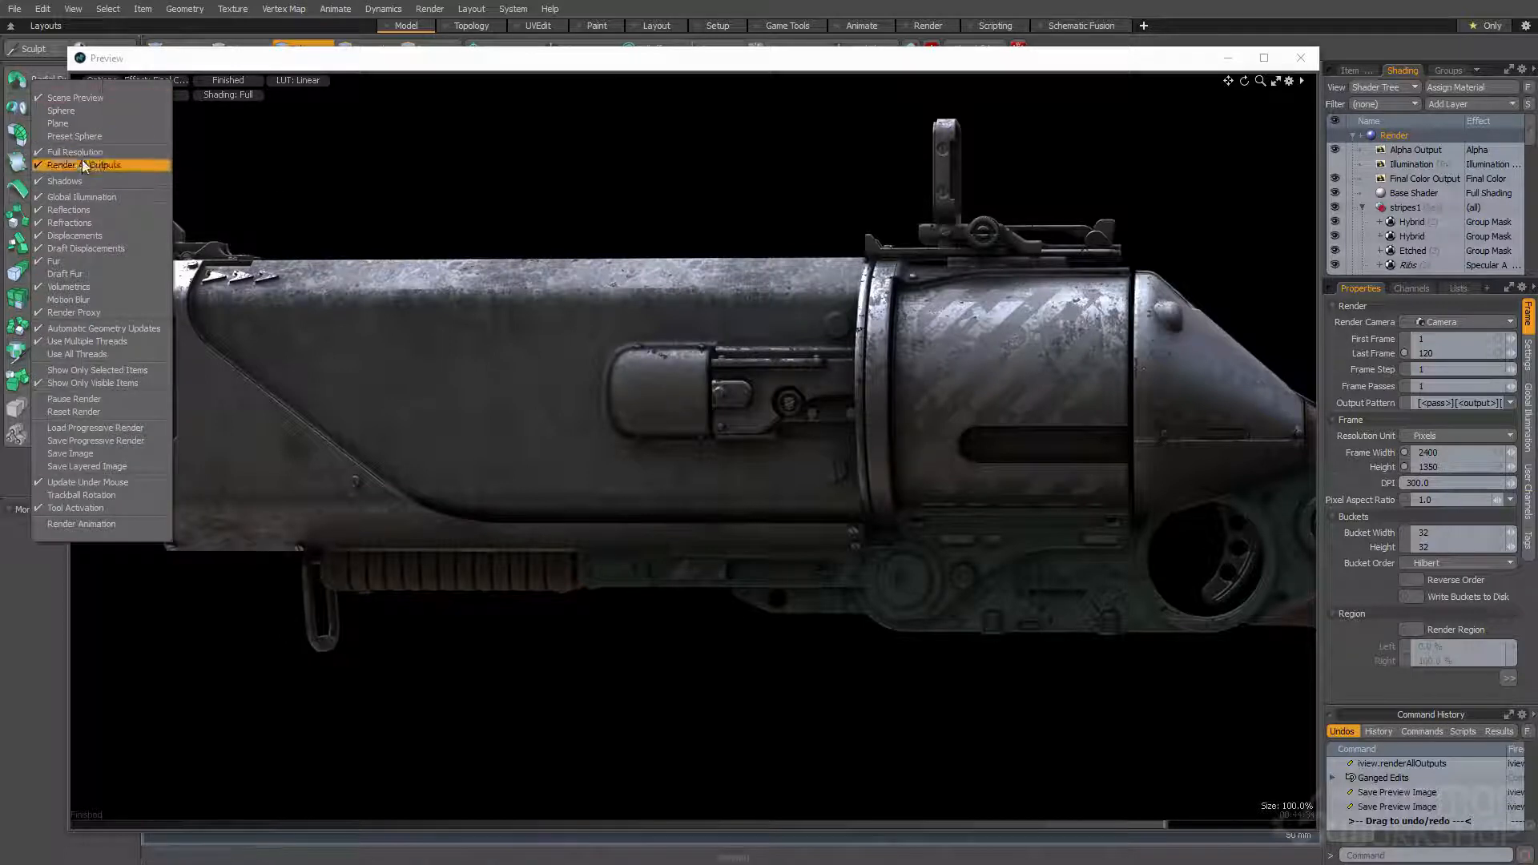
pyautogui.click(538, 186)
# - View the gun's Alpha Output in the preview and return the effect to Final Color Output
pyautogui.click(150, 81)
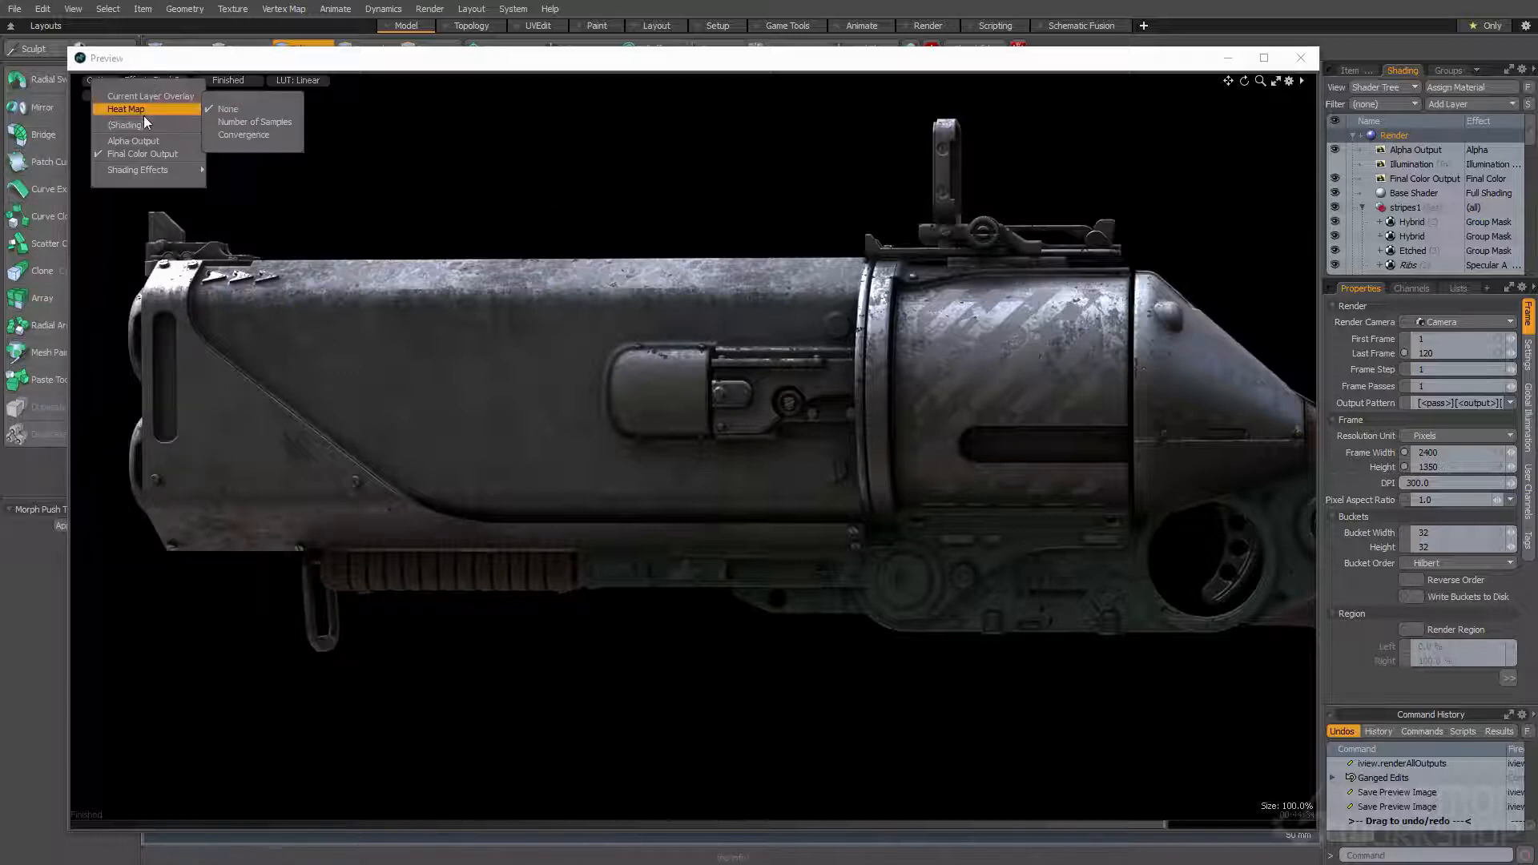
pyautogui.click(139, 142)
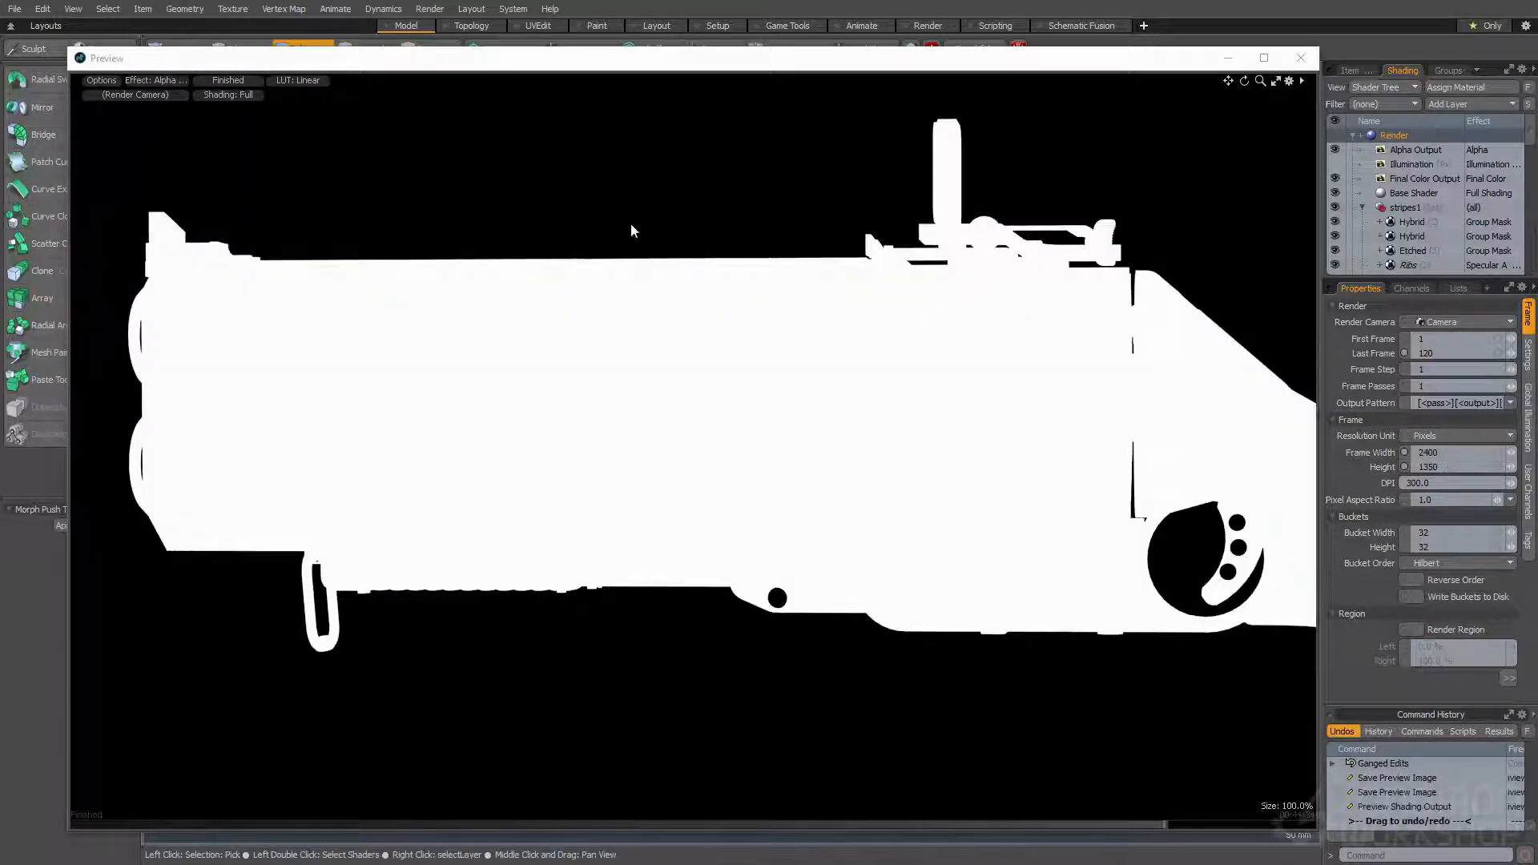
pyautogui.click(150, 81)
pyautogui.click(149, 159)
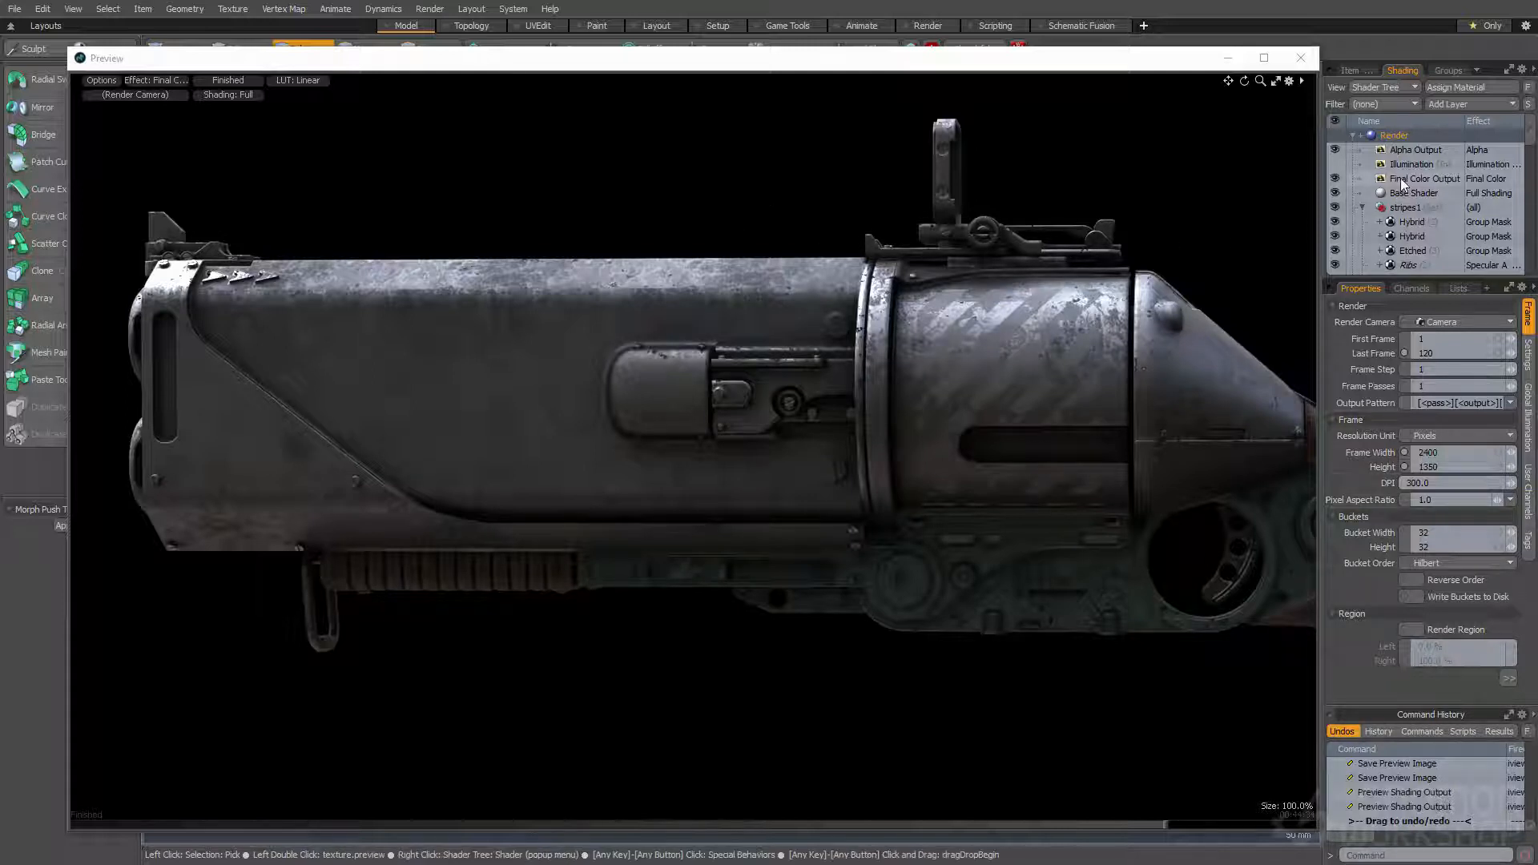
# - Check the preview's LUT choices and set the output colorspace of the Final Color Output to (default)
pyautogui.click(298, 81)
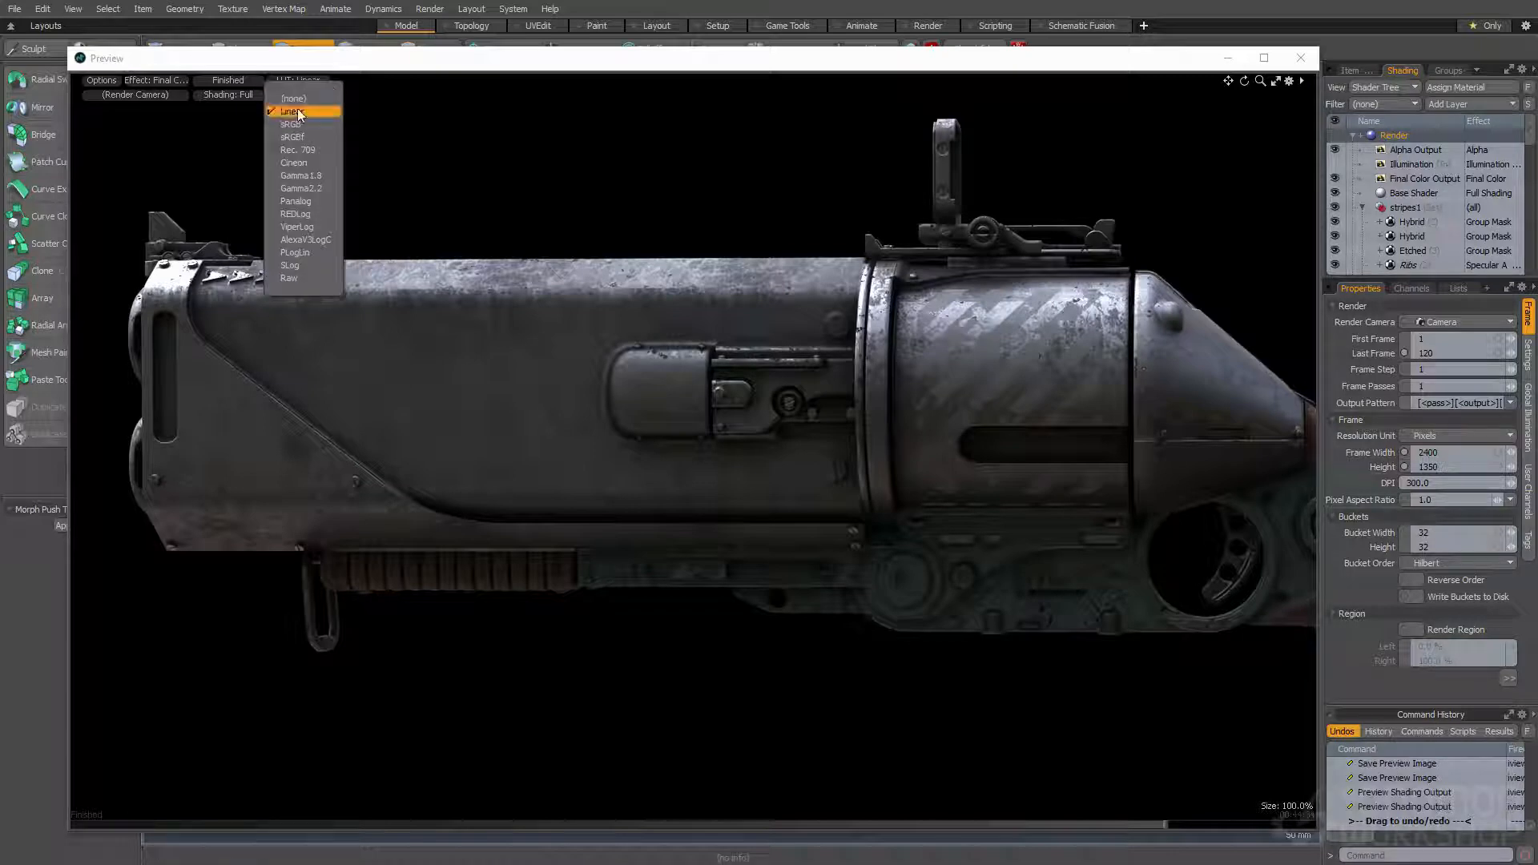
pyautogui.click(1410, 178)
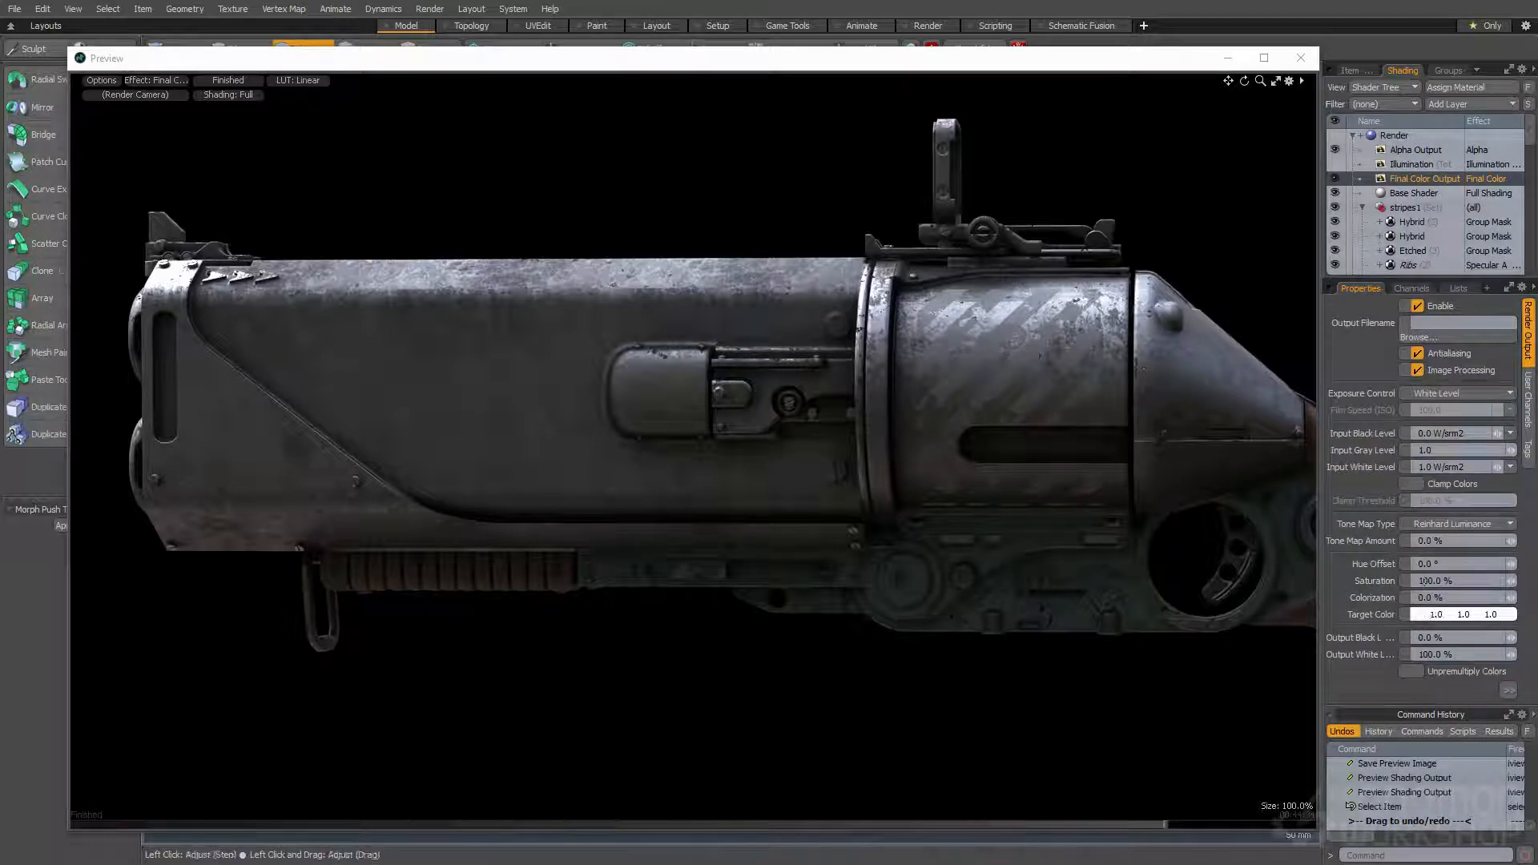
pyautogui.moveTo(1463, 707); pyautogui.dragTo(1455, 785)
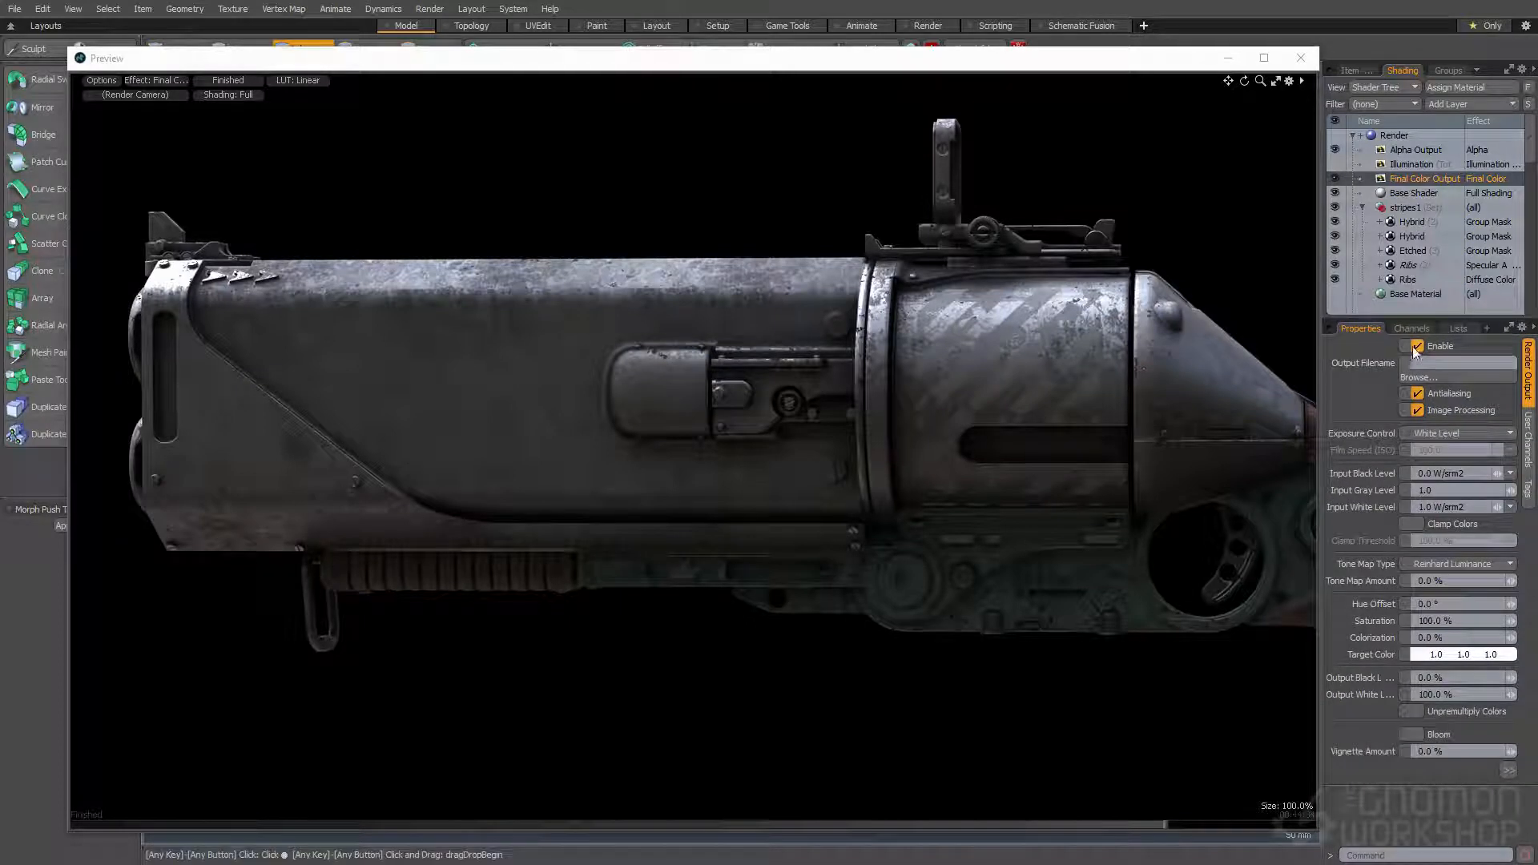
pyautogui.moveTo(1413, 321); pyautogui.dragTo(1412, 250)
pyautogui.click(1442, 721)
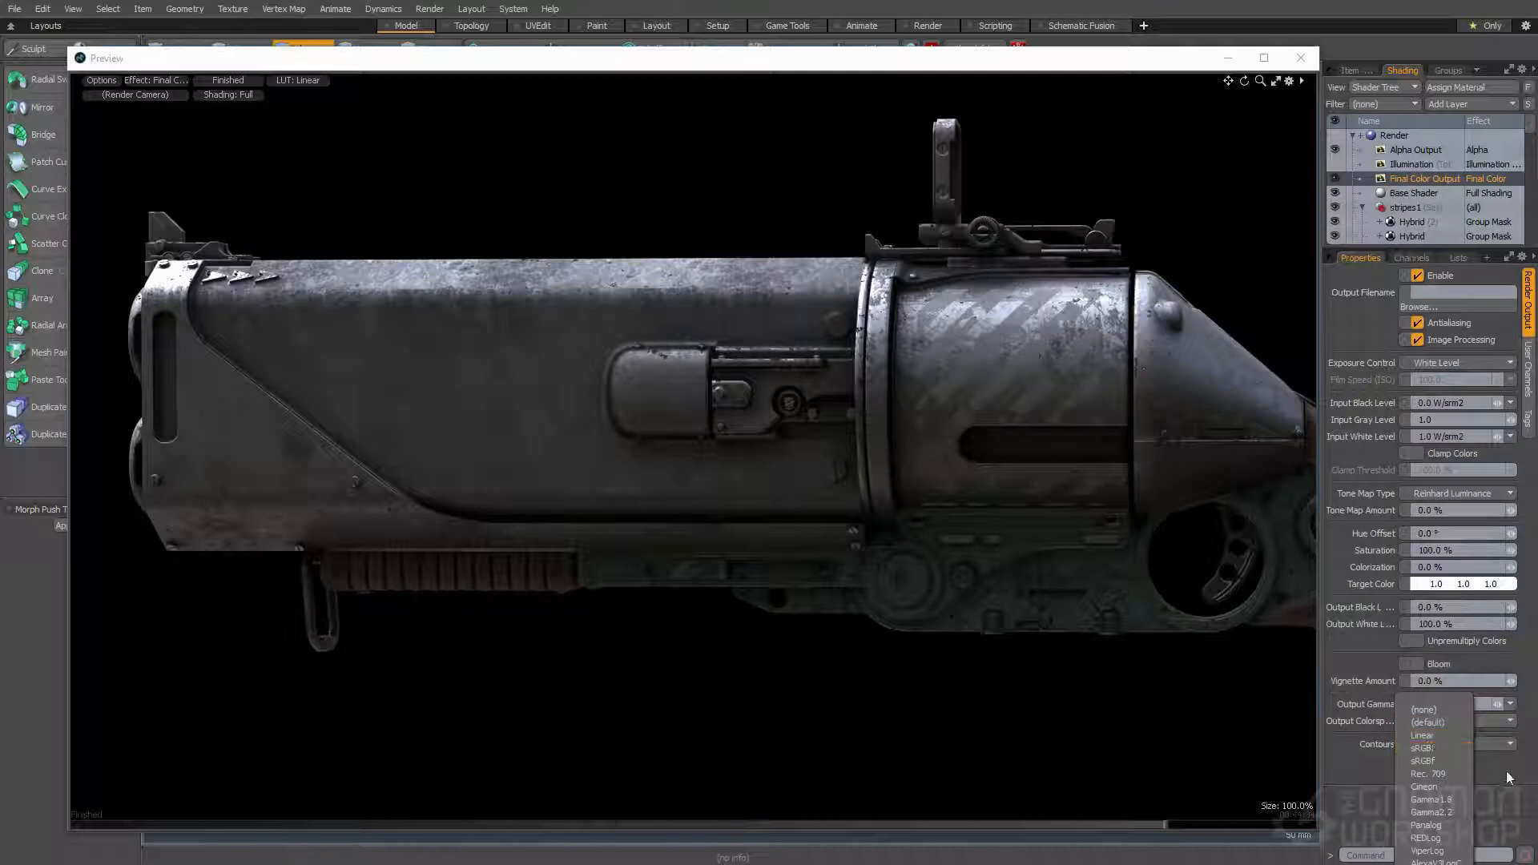
pyautogui.click(1428, 722)
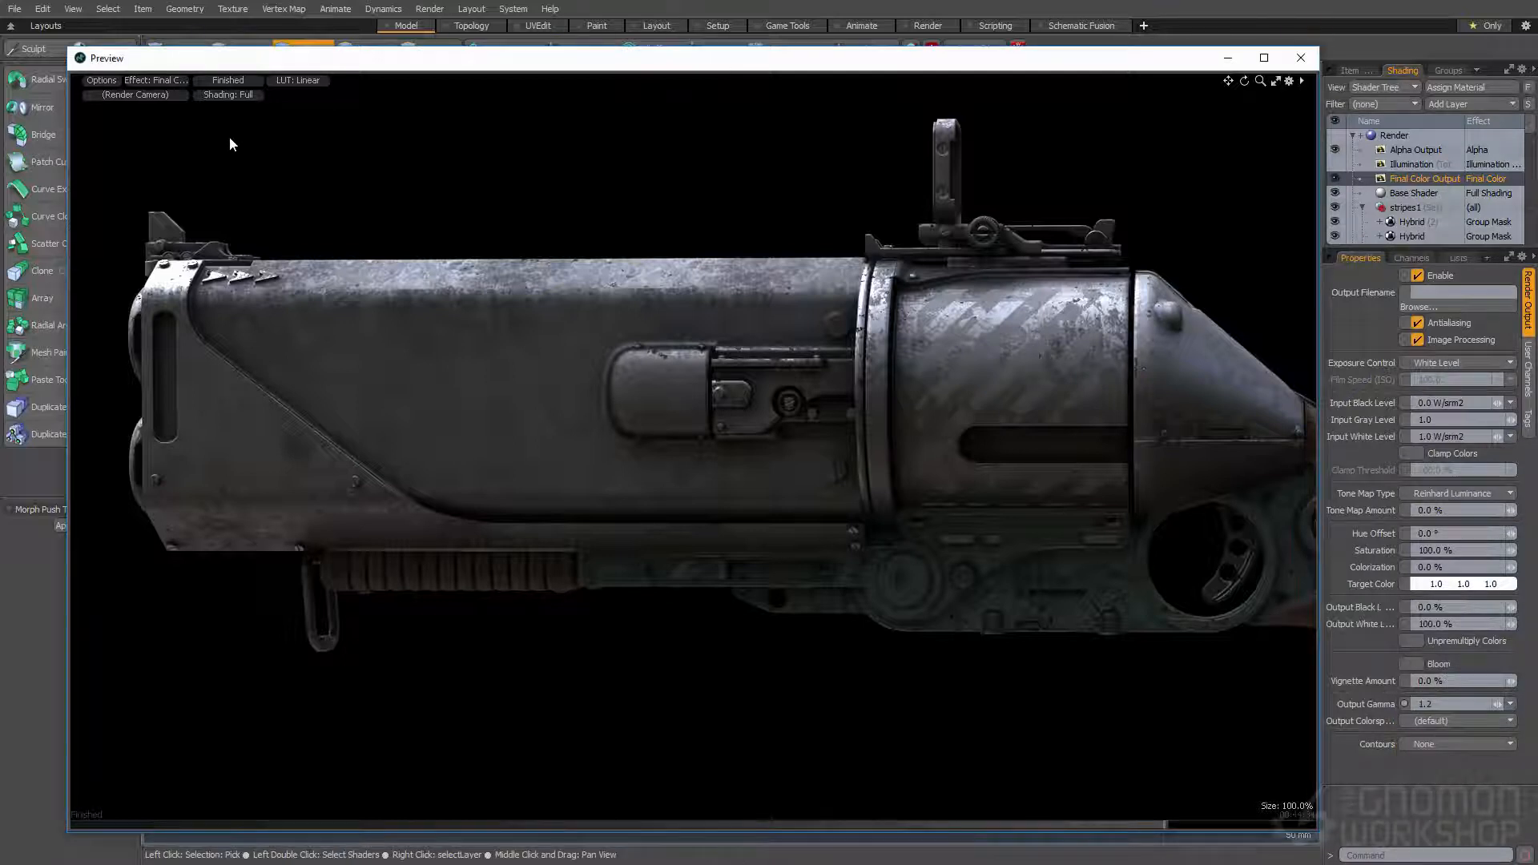
# - Save the preview image as a 16-bit PNG named 02 in the Renders folder
pyautogui.click(103, 80)
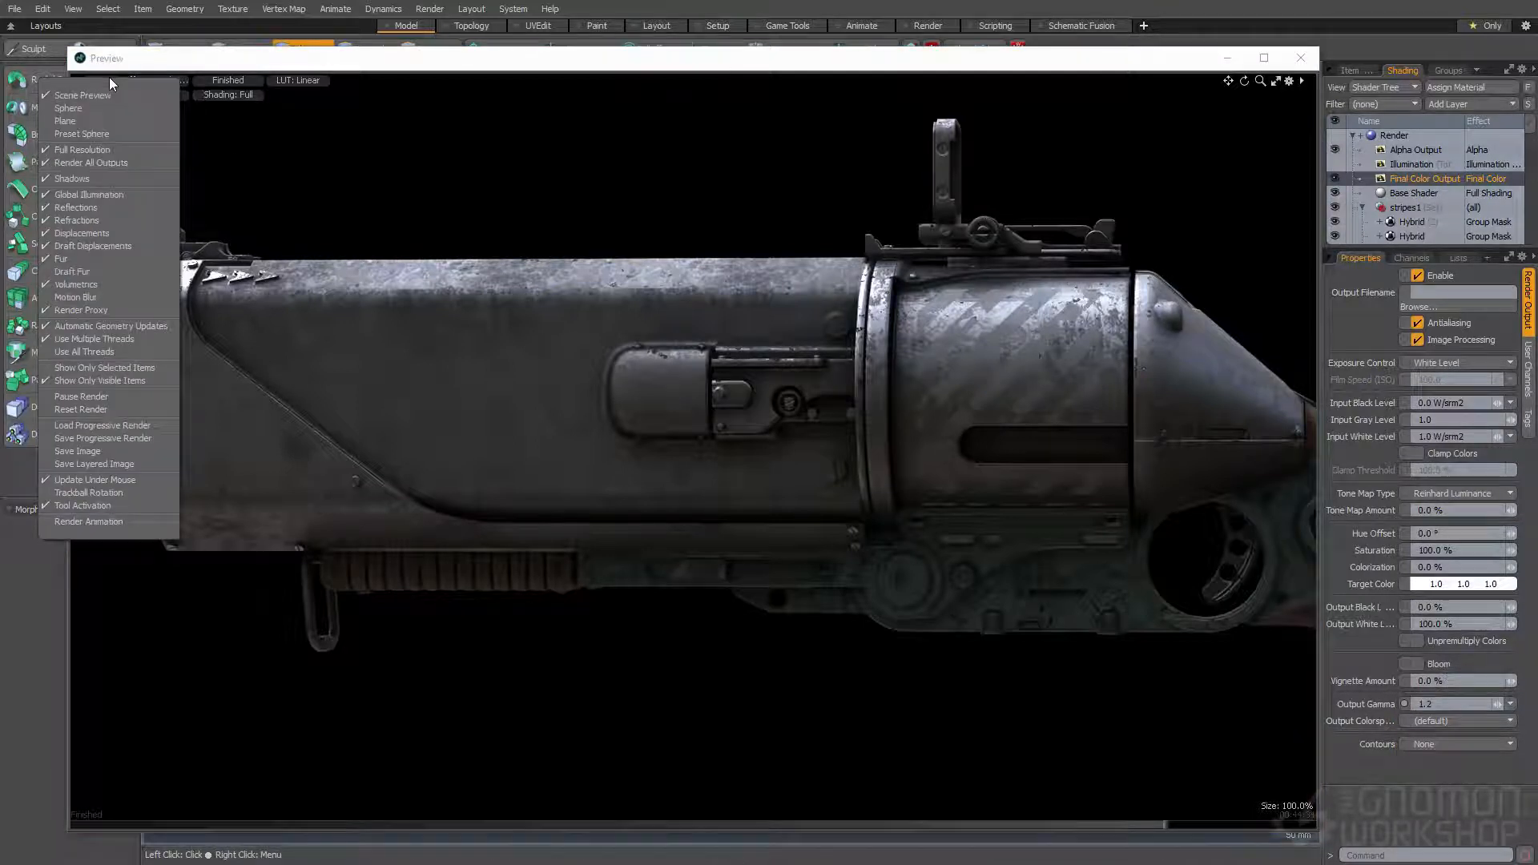
pyautogui.click(93, 452)
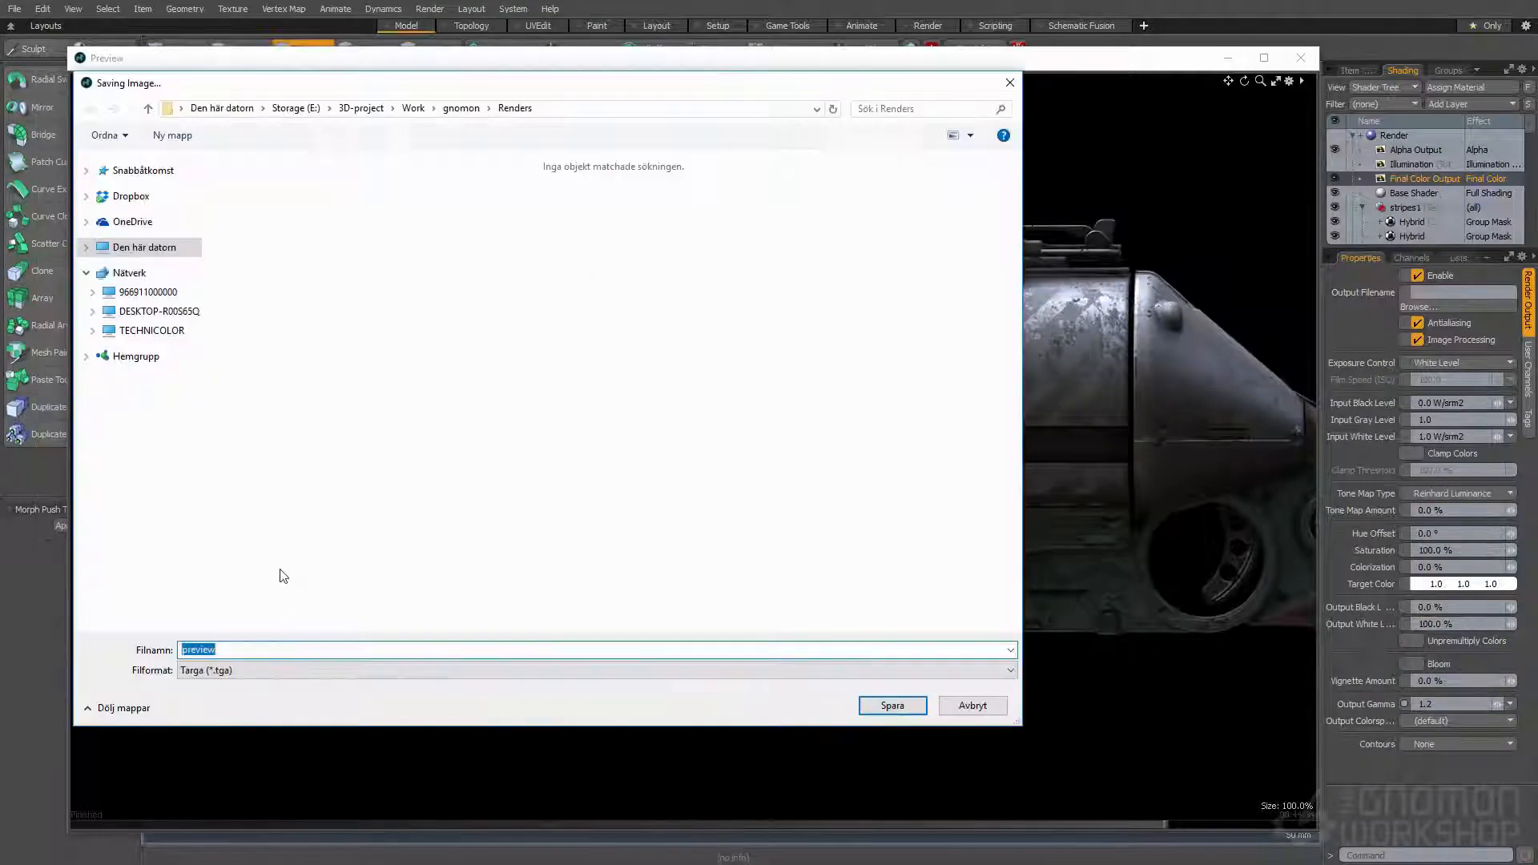
pyautogui.click(279, 671)
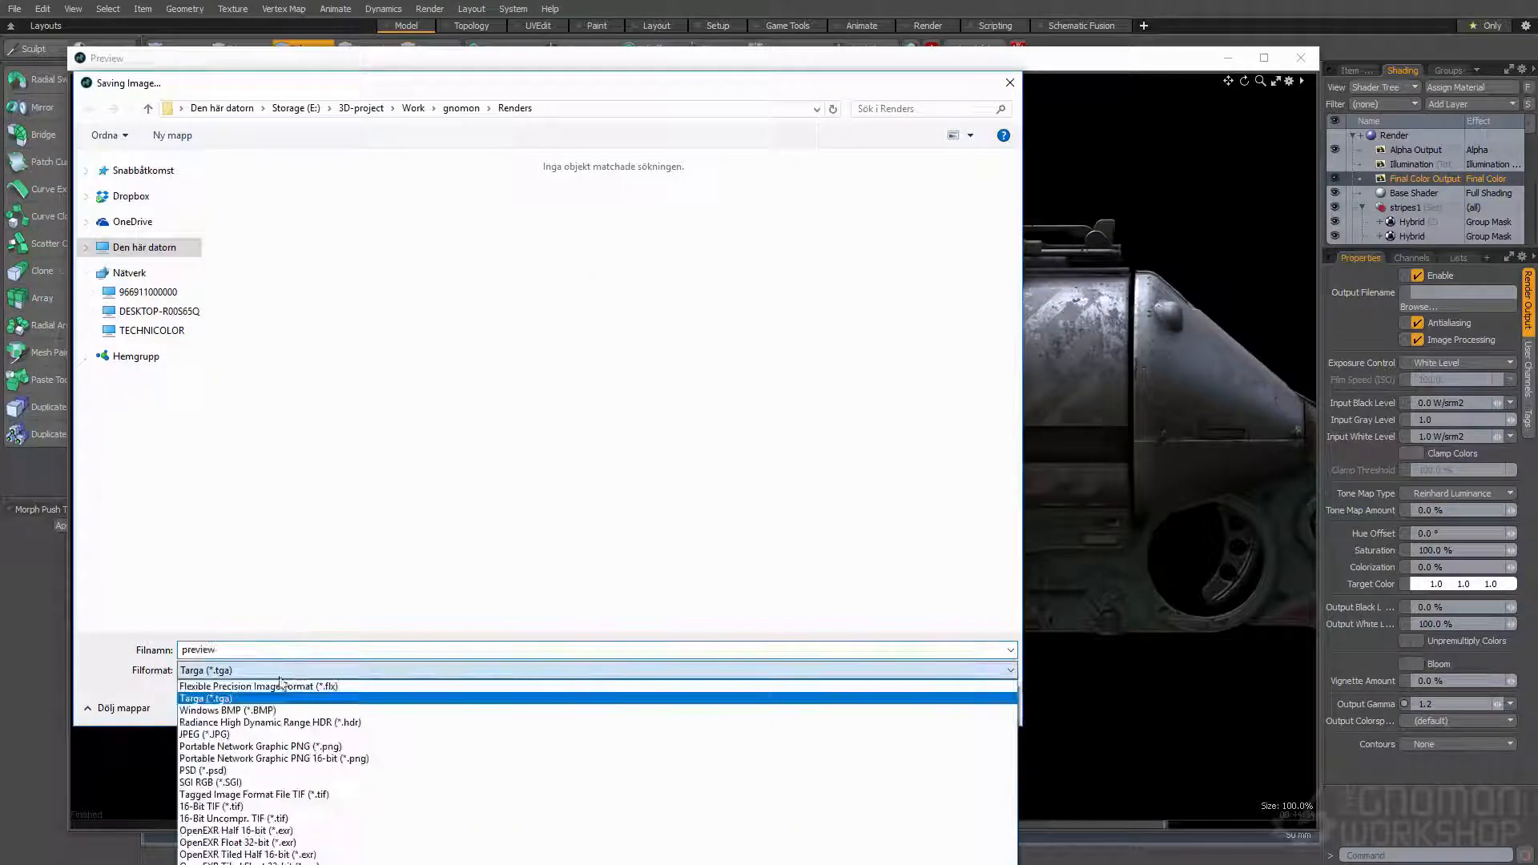
pyautogui.click(328, 759)
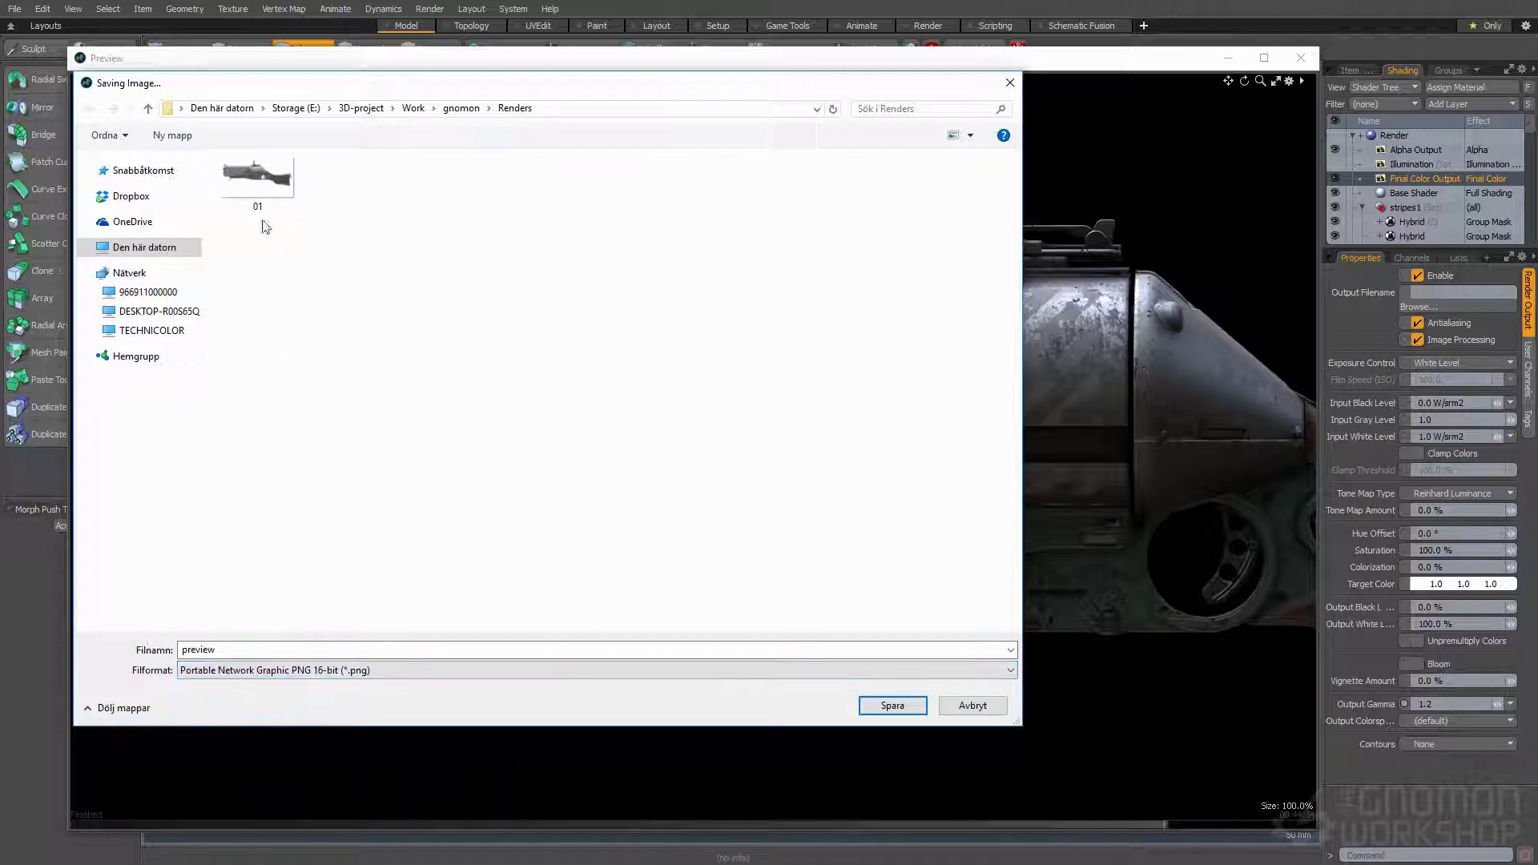
pyautogui.click(247, 185)
pyautogui.doubleClick(199, 652)
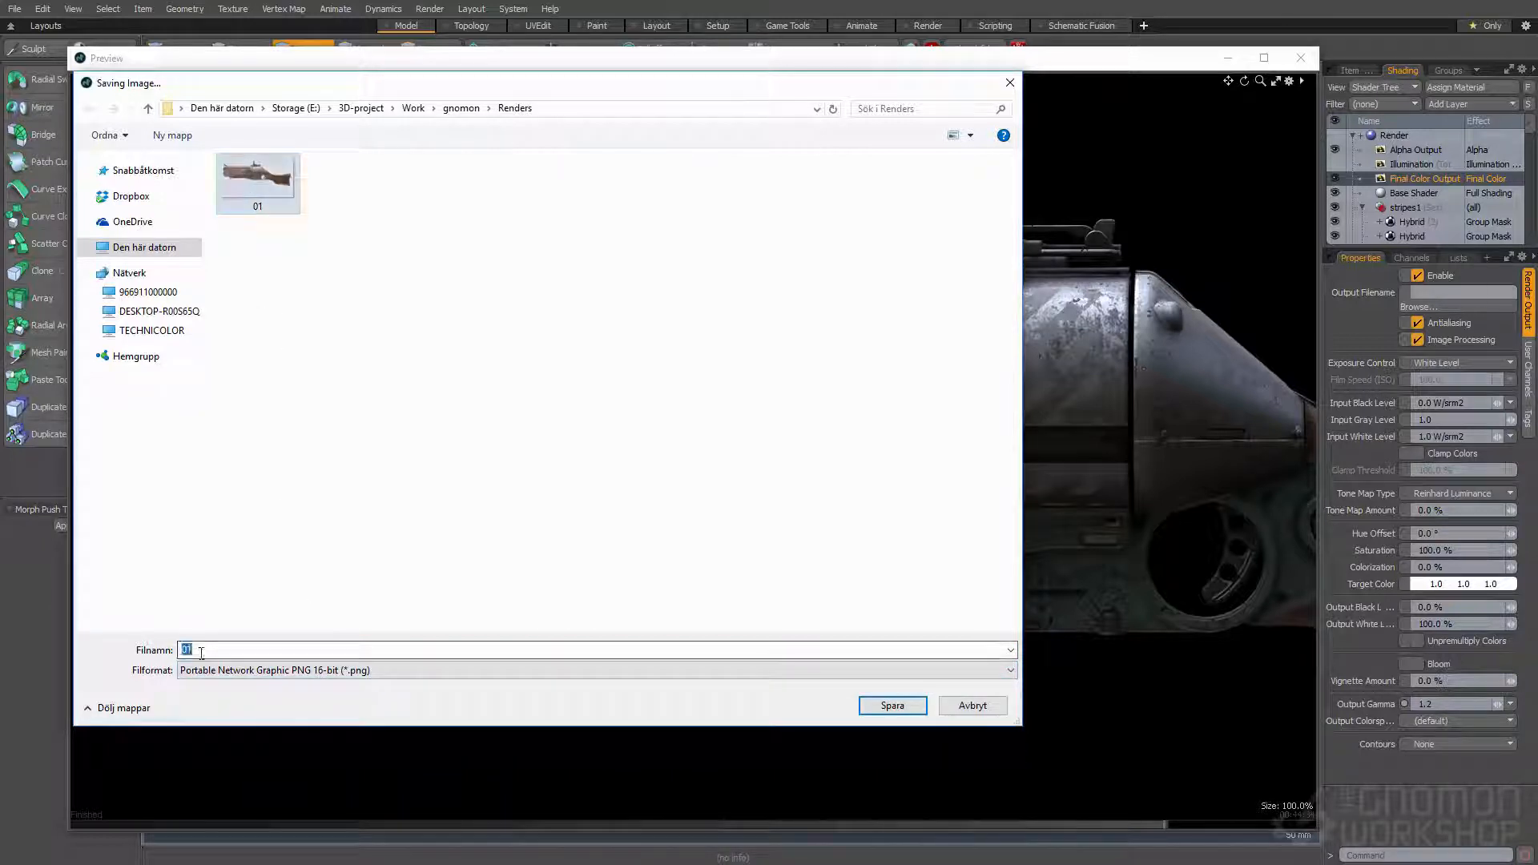
pyautogui.write('02')
pyautogui.press('Return')
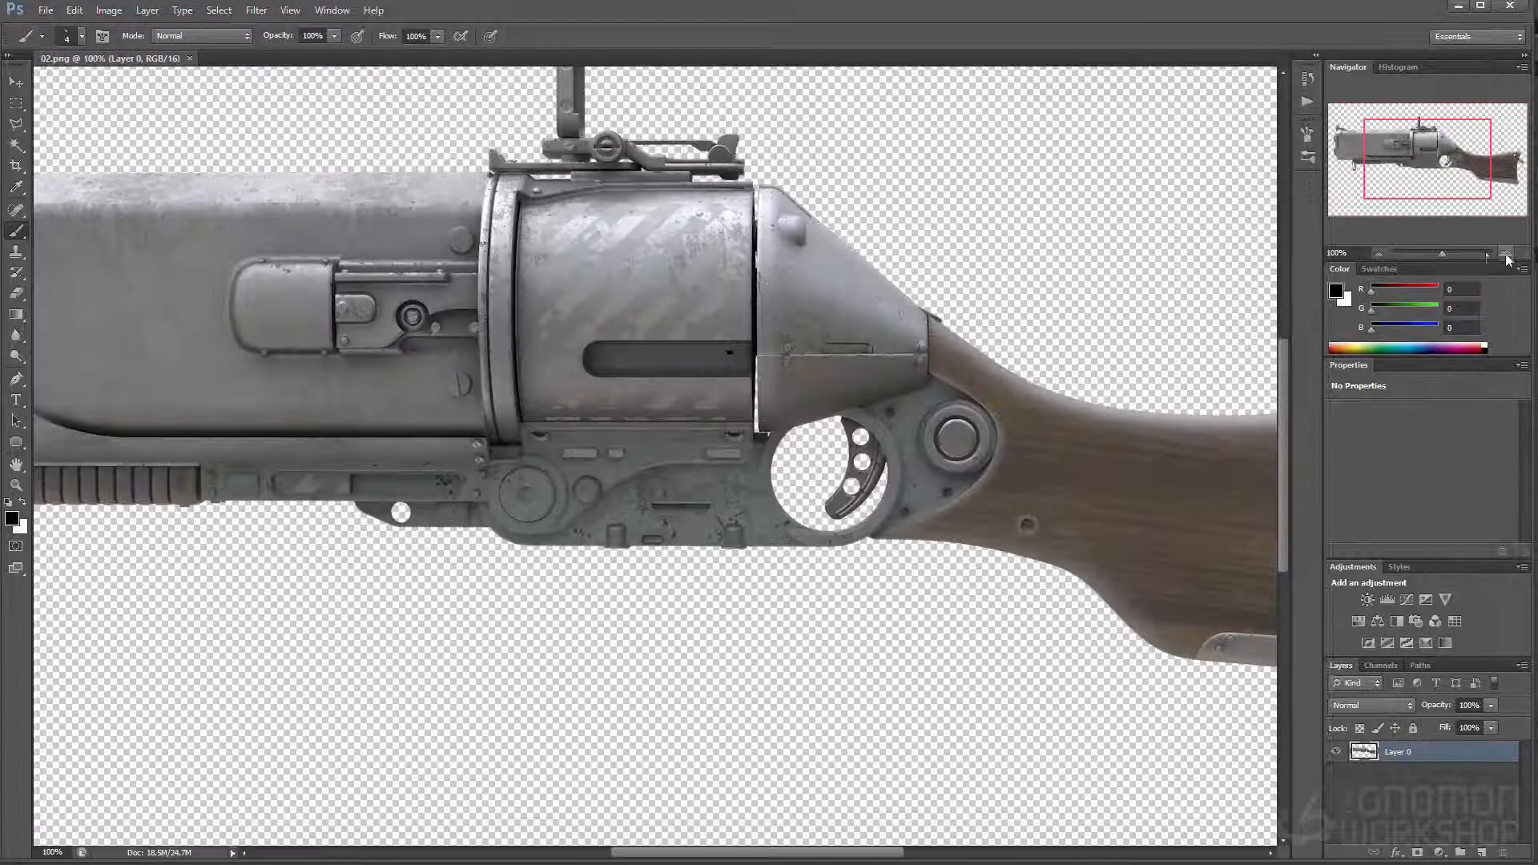
# - In Photoshop, inspect the 02.png render up close, add a Levels adjustment layer above Layer 0, and darken the midtones
pyautogui.click(1506, 253)
pyautogui.scroll(-2, 1386, 800)
pyautogui.scroll(4, 1392, 749)
pyautogui.scroll(-1, 1464, 795)
pyautogui.scroll(2, 1425, 748)
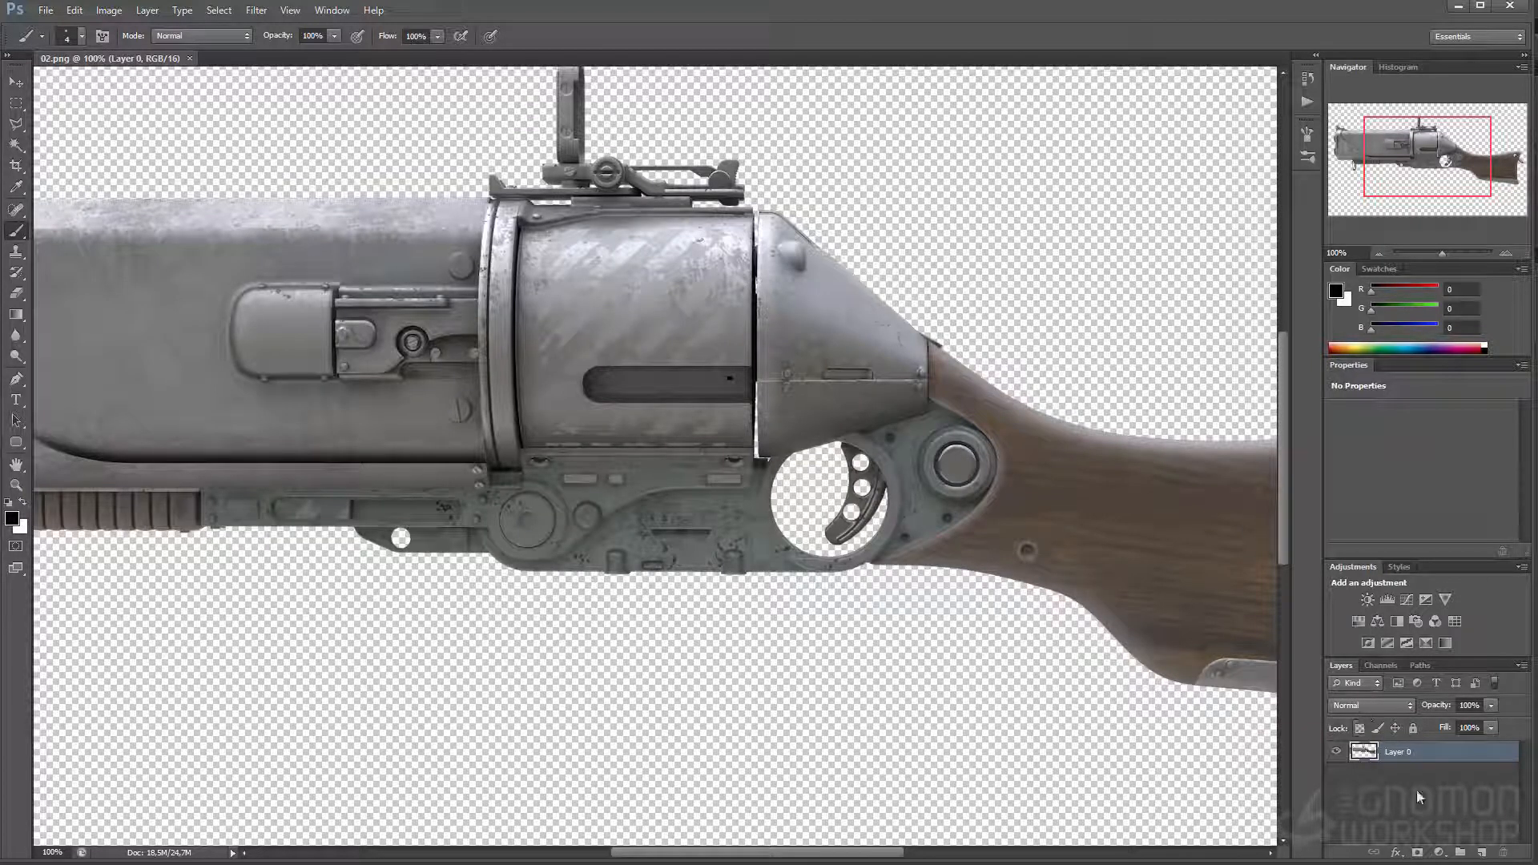
pyautogui.click(1439, 853)
pyautogui.click(1403, 585)
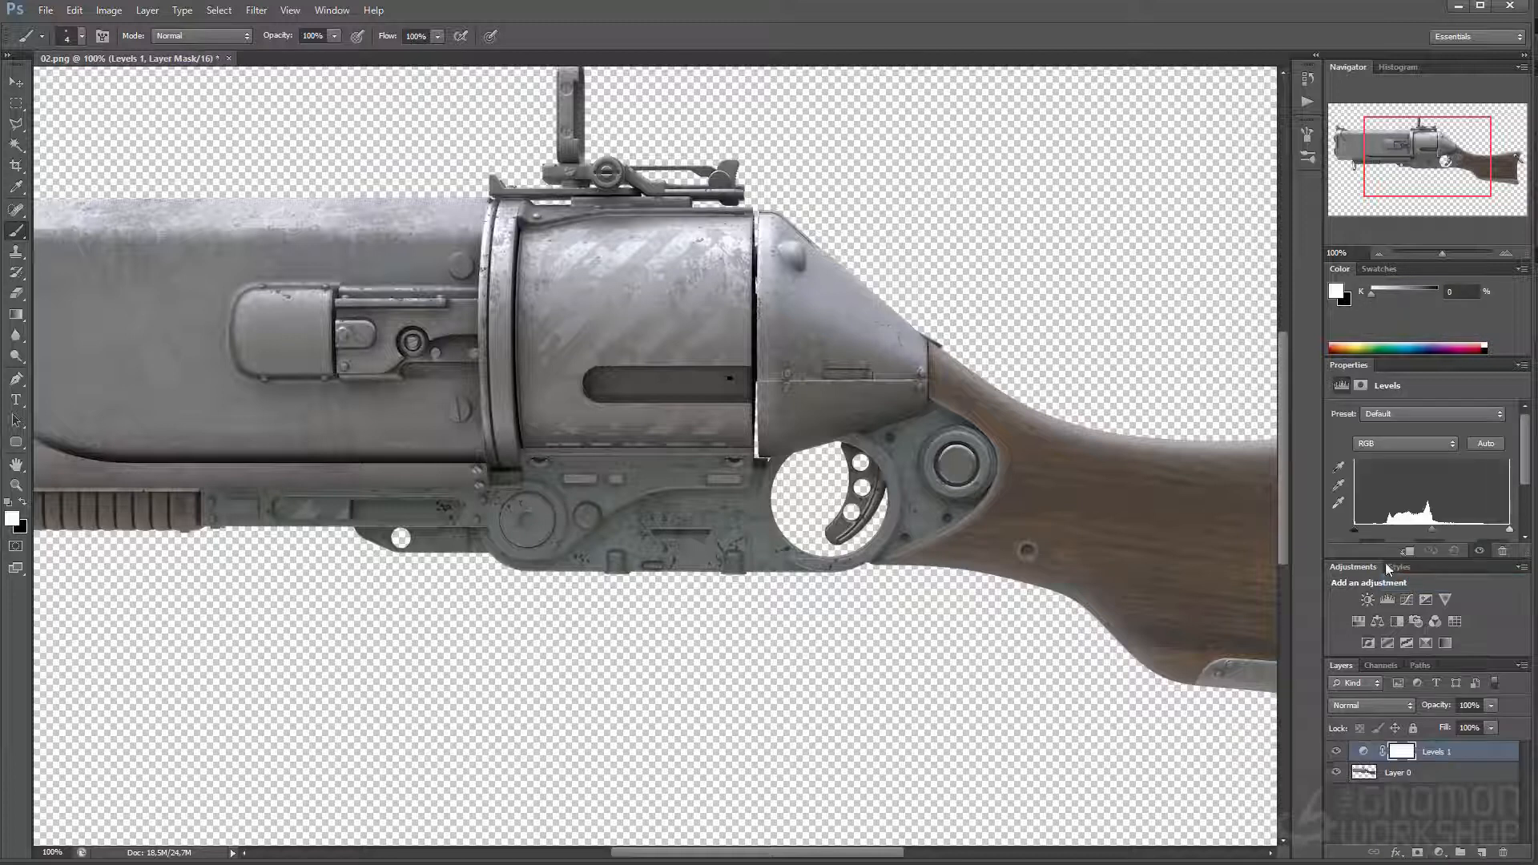
pyautogui.moveTo(1435, 528); pyautogui.dragTo(1459, 532)
# - Darken the Levels midtones slightly more while checking the barrel and cylinder, and review the whole gun at 66.67% zoom
pyautogui.moveTo(1096, 540); pyautogui.dragTo(1313, 648)
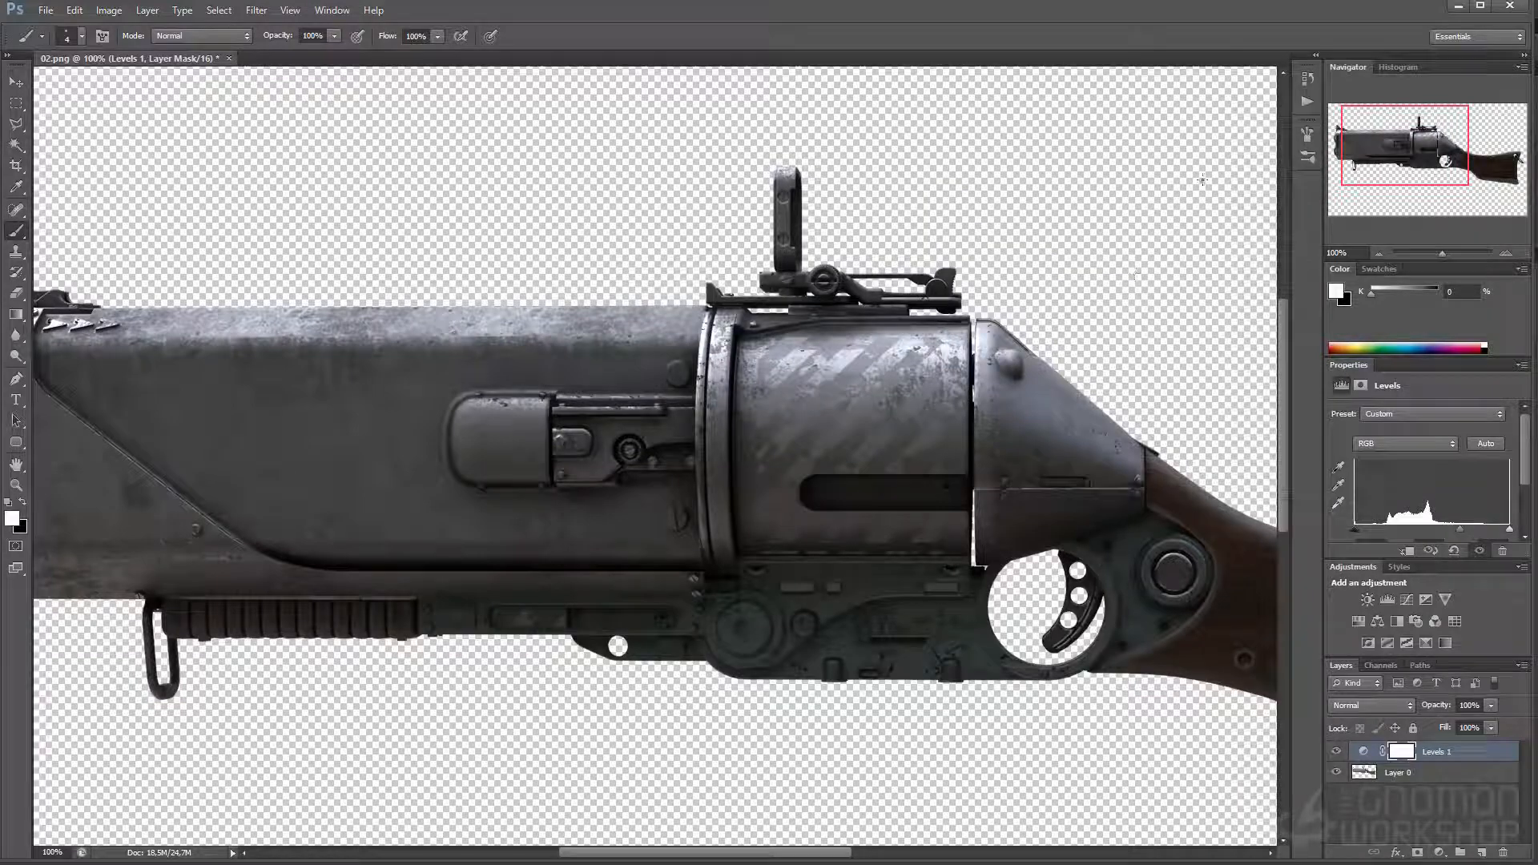
pyautogui.moveTo(1353, 119); pyautogui.dragTo(1403, 145)
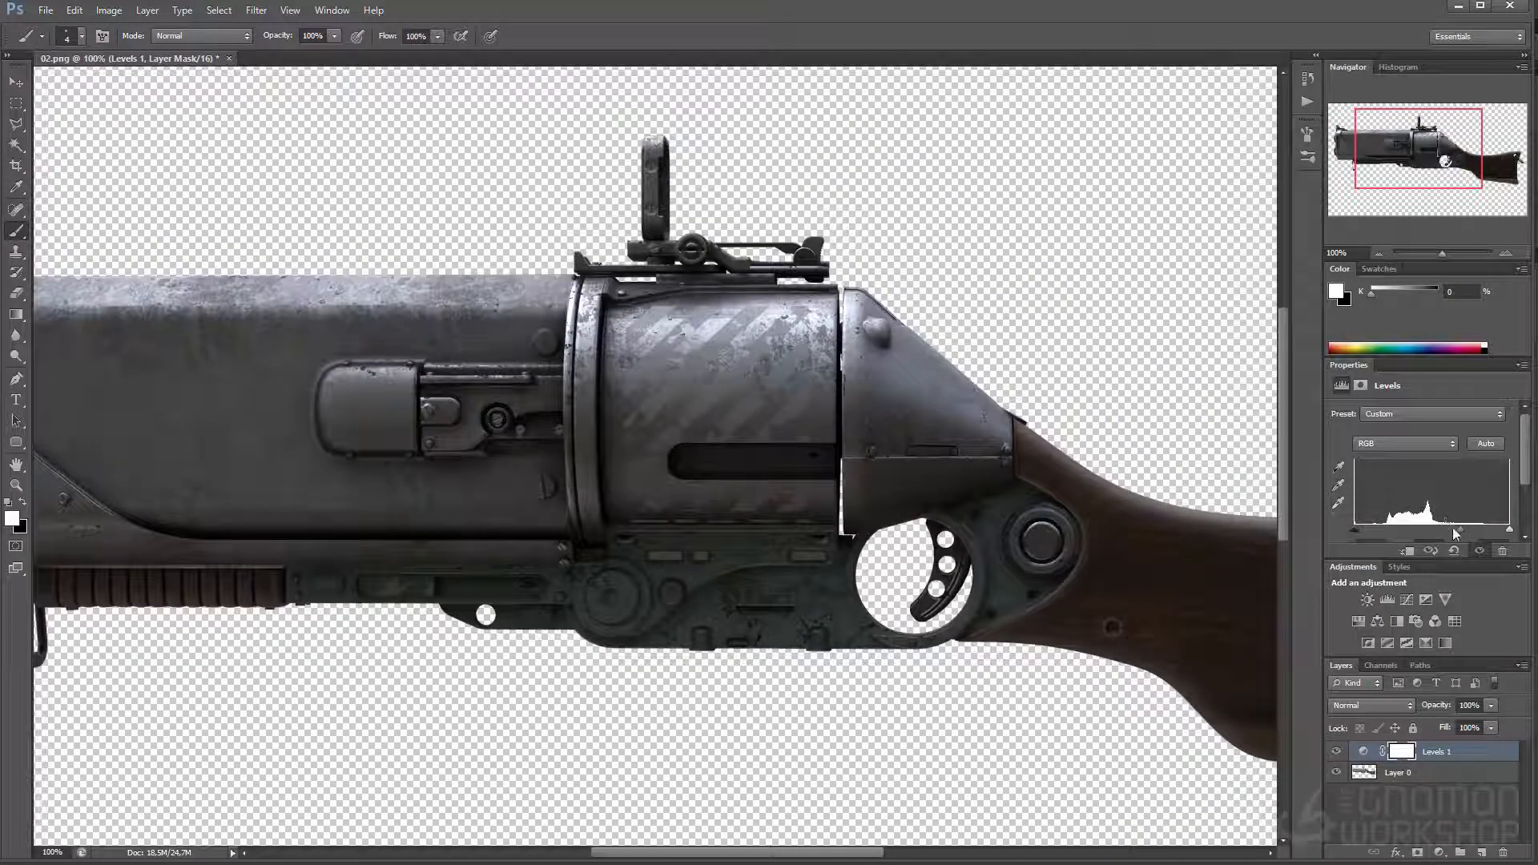
pyautogui.moveTo(1461, 531); pyautogui.dragTo(1464, 531)
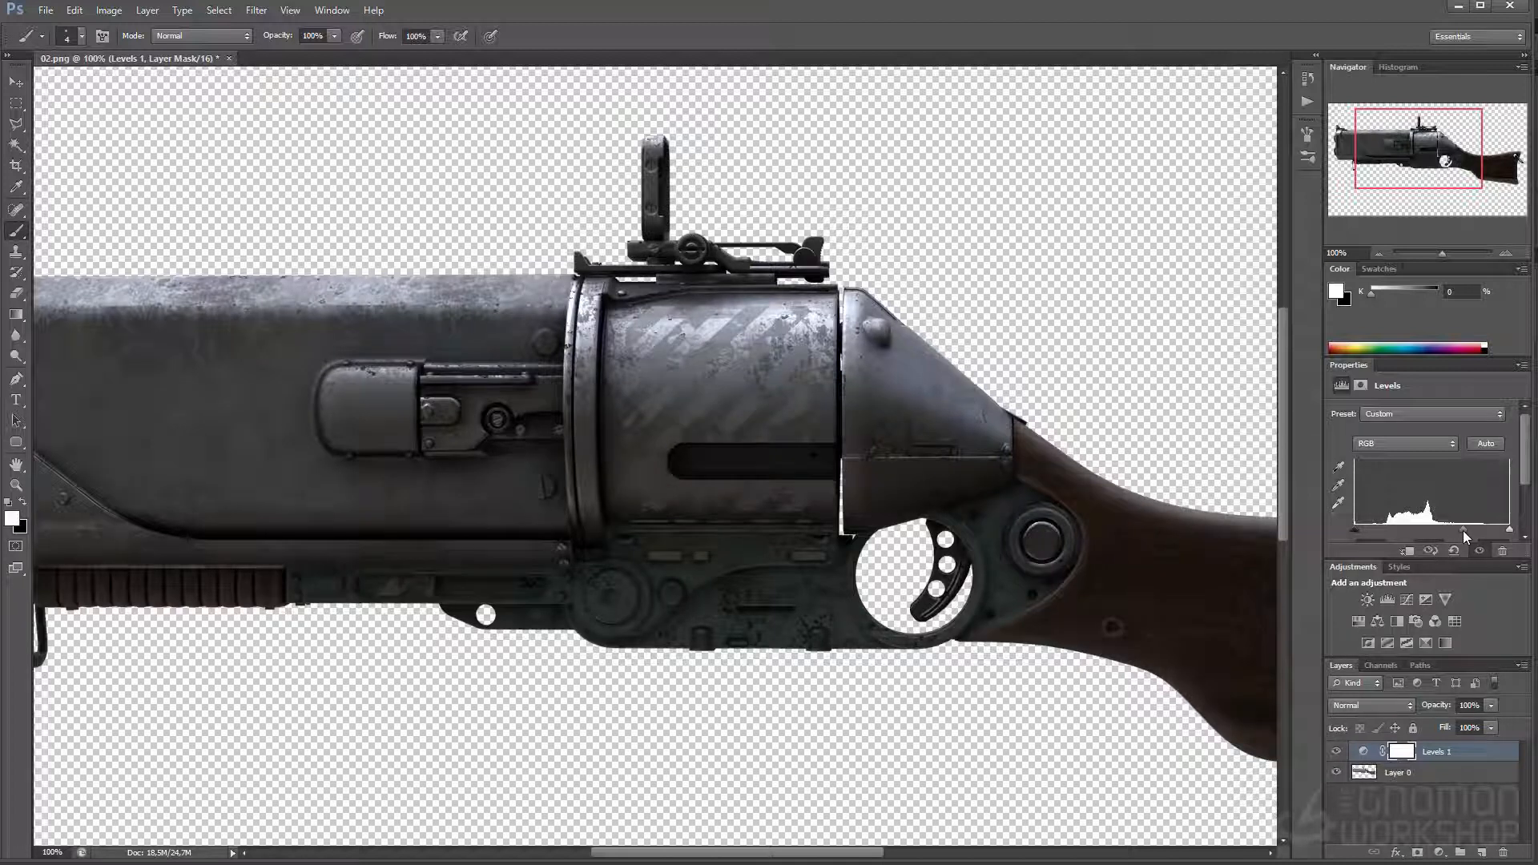
pyautogui.moveTo(1366, 184); pyautogui.dragTo(1324, 189)
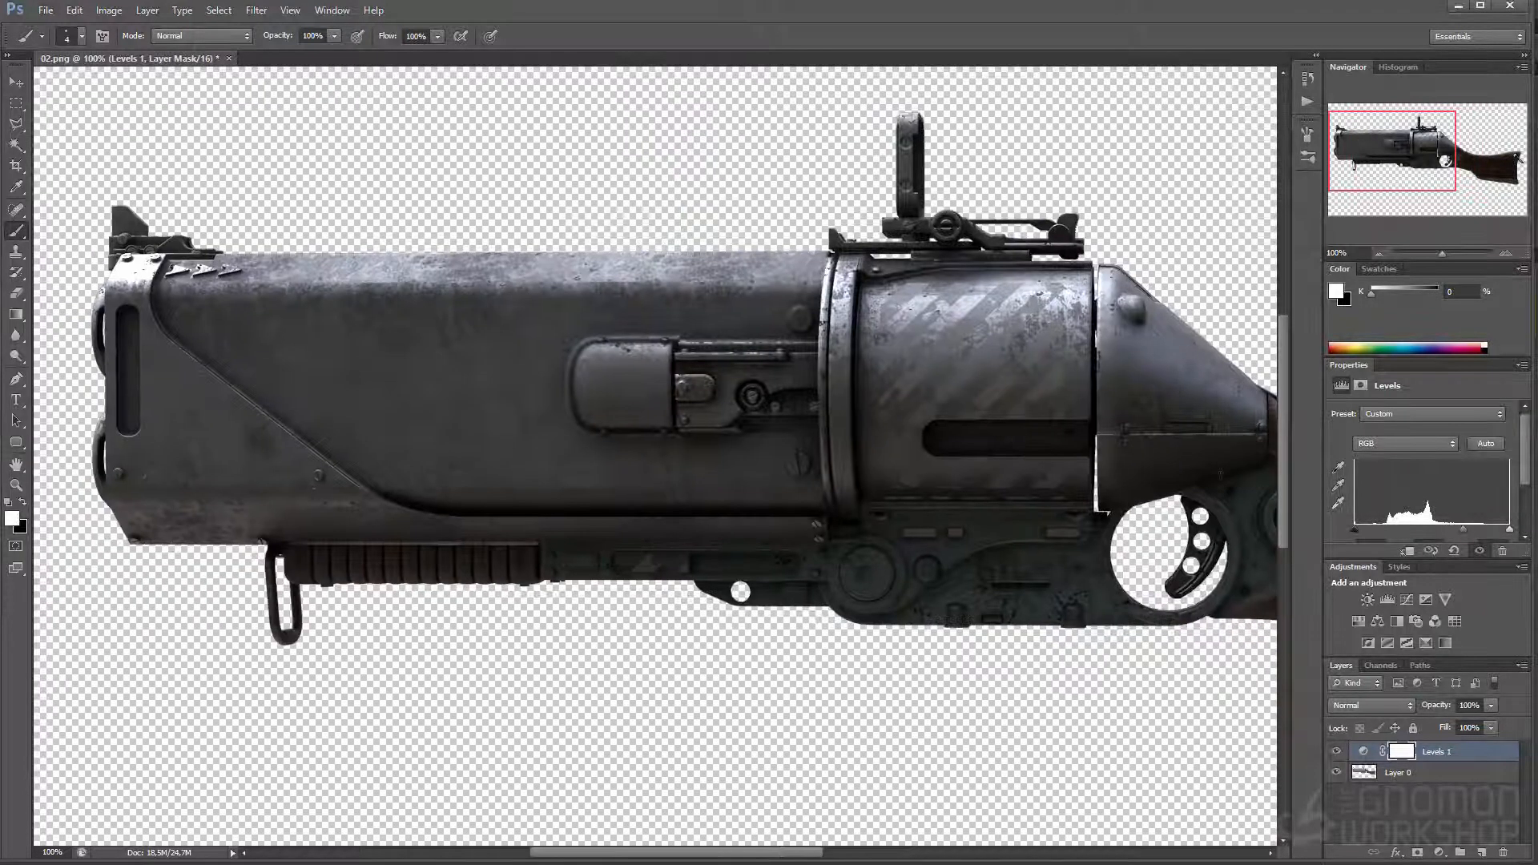
pyautogui.click(1378, 253)
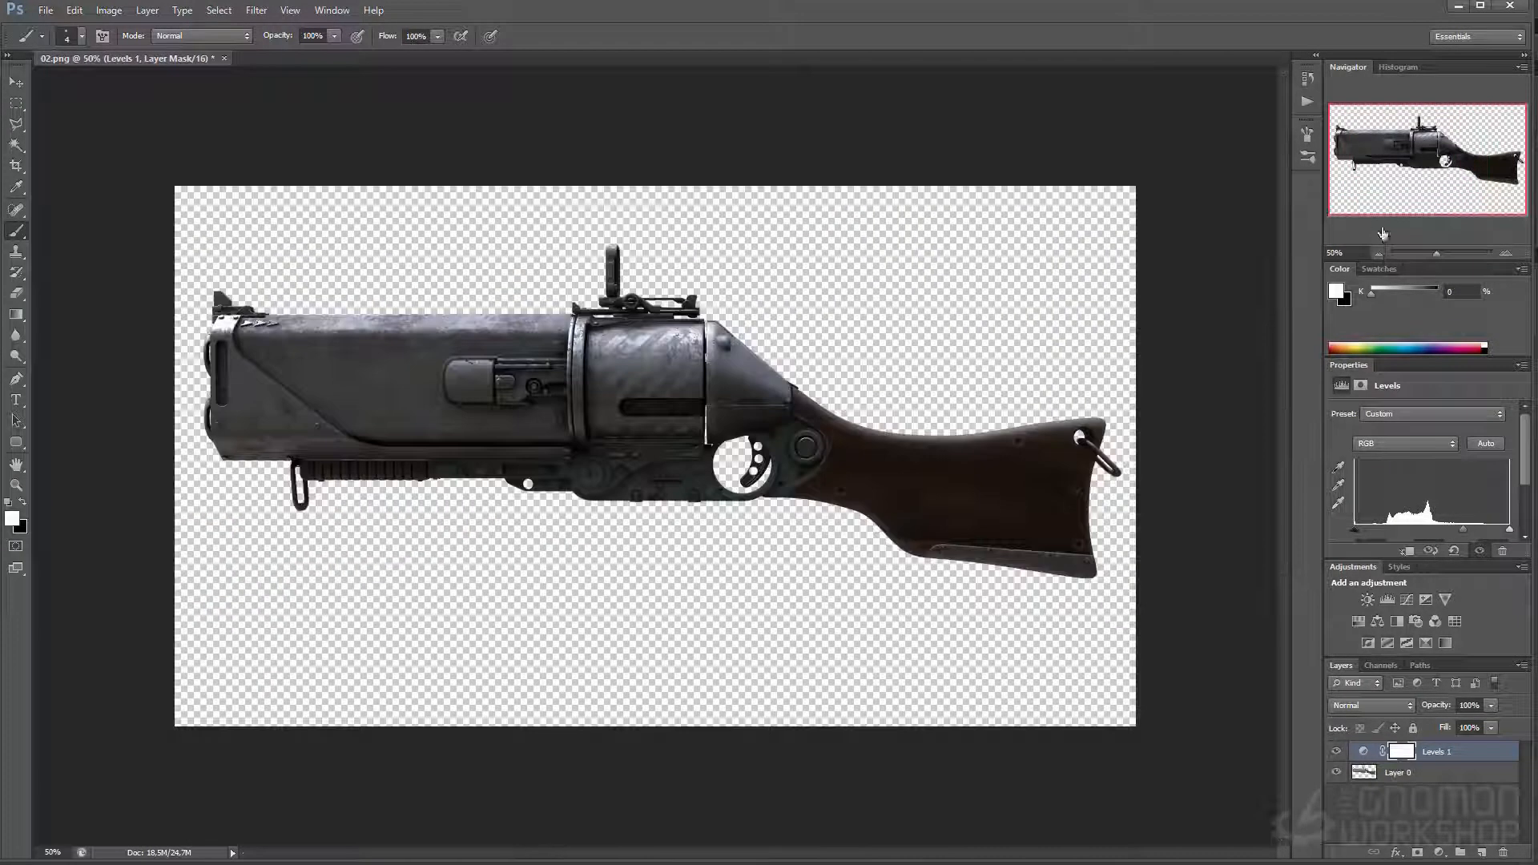
pyautogui.click(1505, 253)
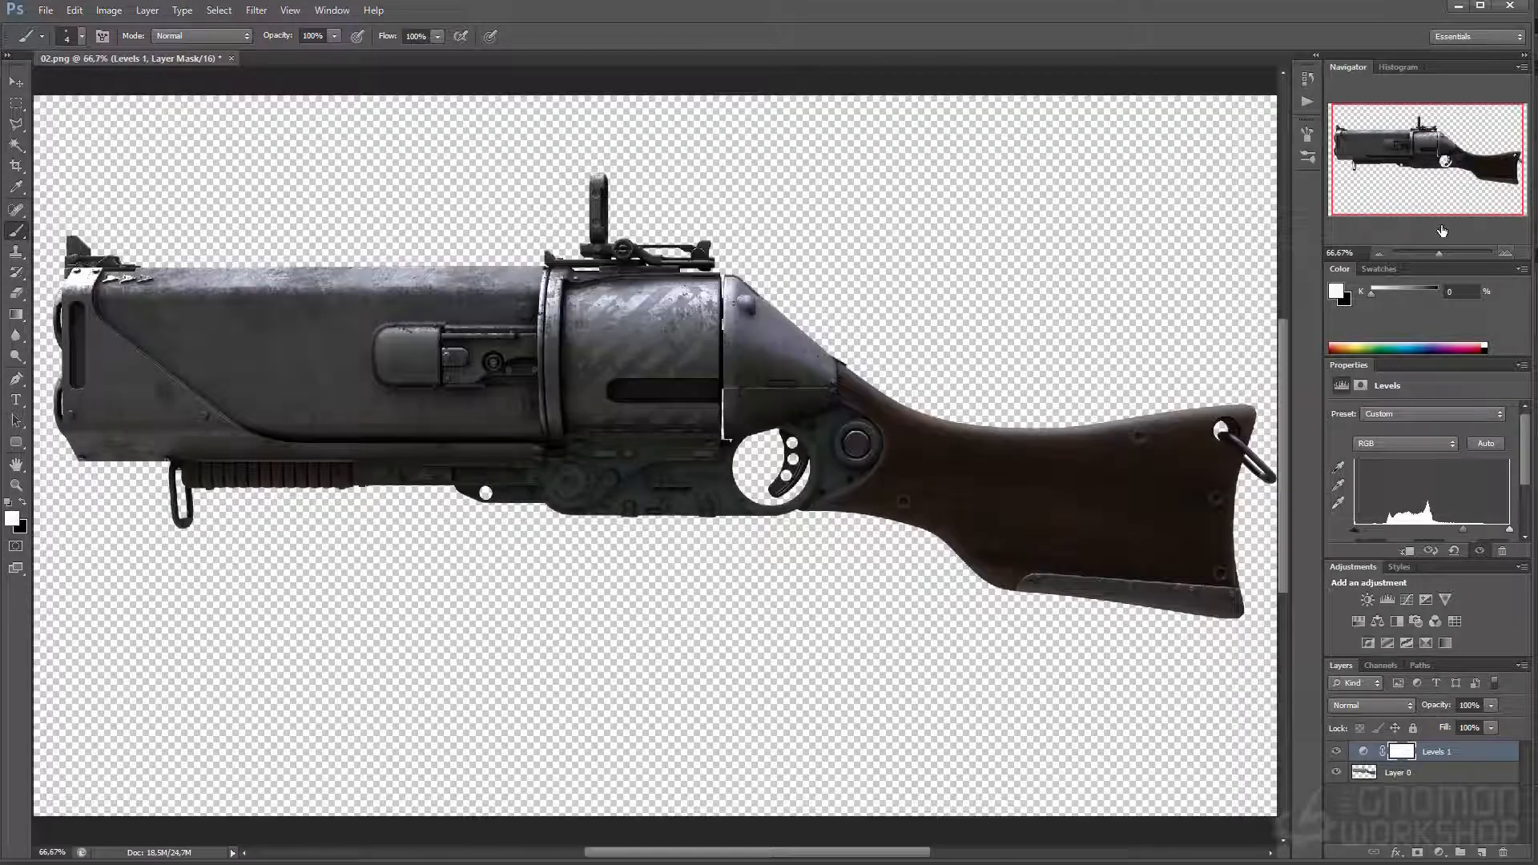